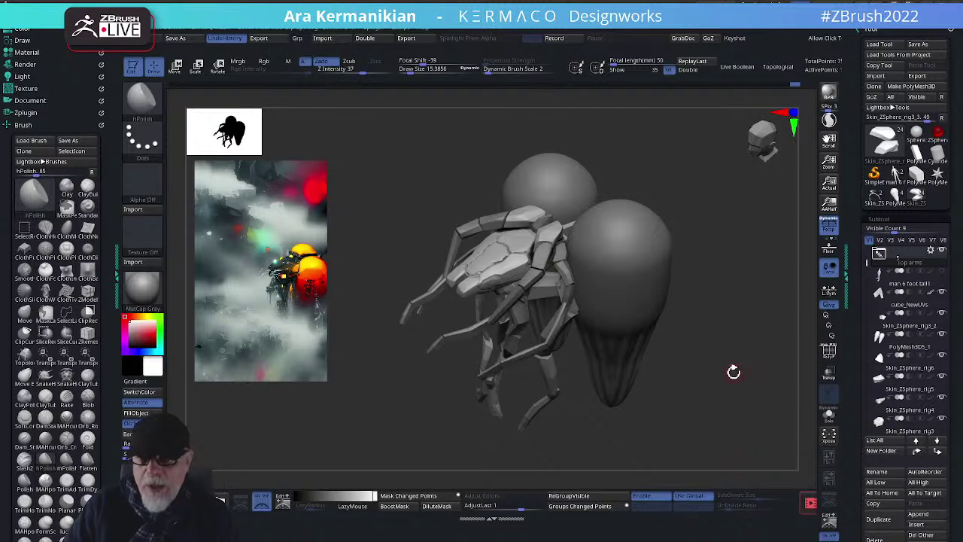
Examine the creature's head, arms and balloon-shaped sacs from several three-quarter angles
mouse_move(735, 372)
mouse_down()
mouse_move(754, 375)
mouse_move(735, 368)
mouse_move(746, 368)
mouse_up()
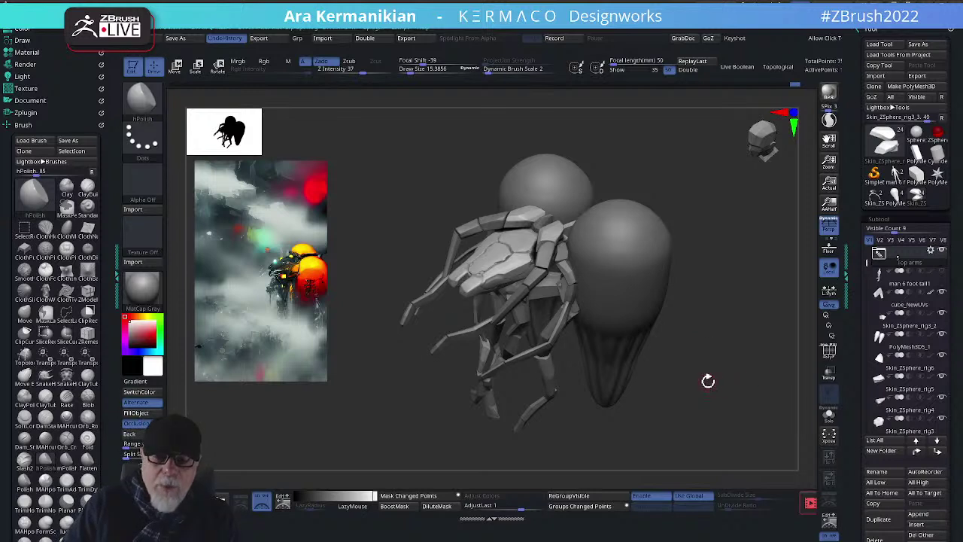
drag(709, 384, 744, 359)
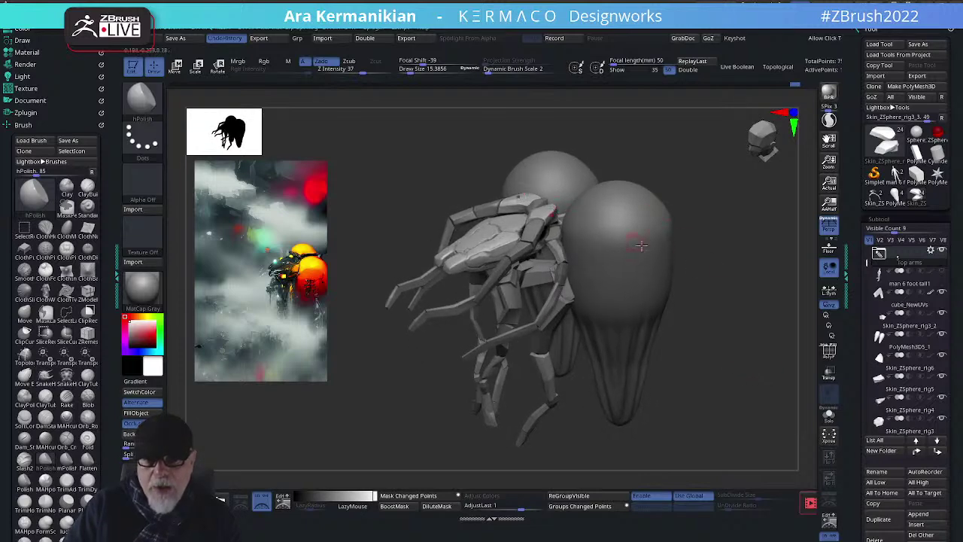
mouse_move(735, 326)
mouse_down()
mouse_move(758, 326)
mouse_move(751, 321)
mouse_move(737, 336)
mouse_up()
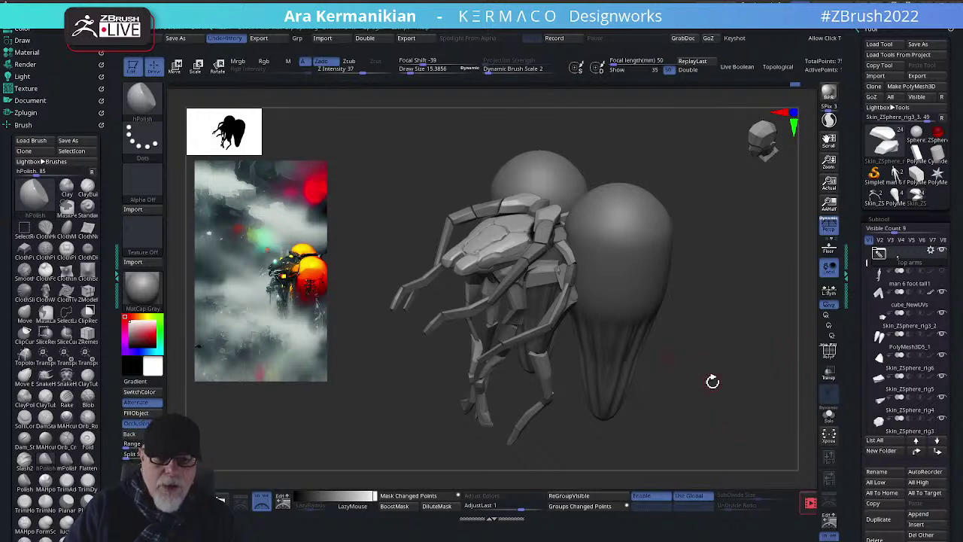
drag(710, 394, 730, 328)
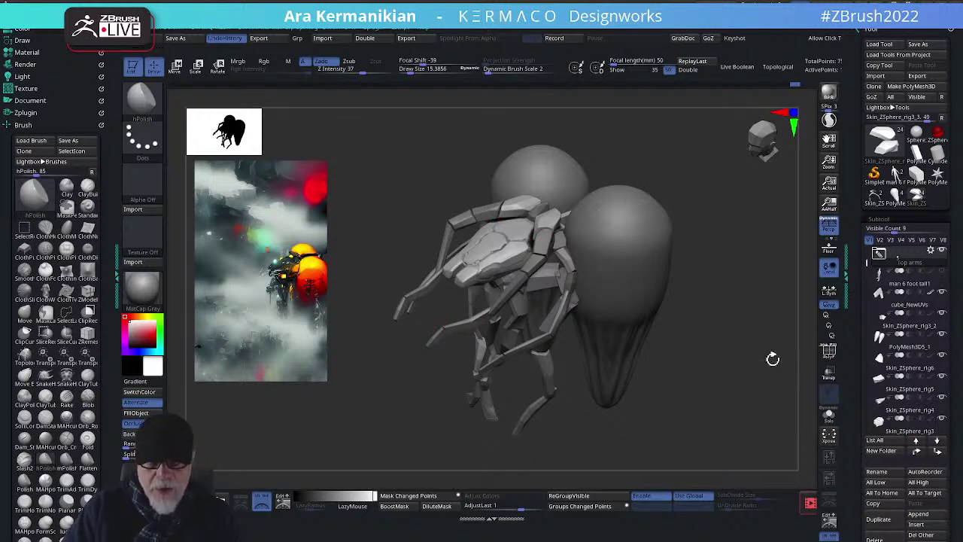
drag(715, 362, 763, 349)
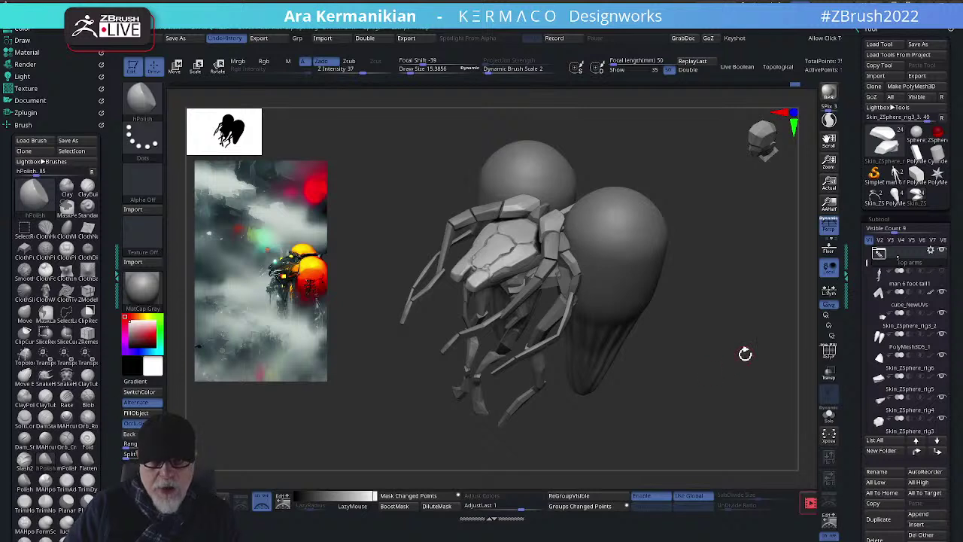
drag(744, 353, 750, 344)
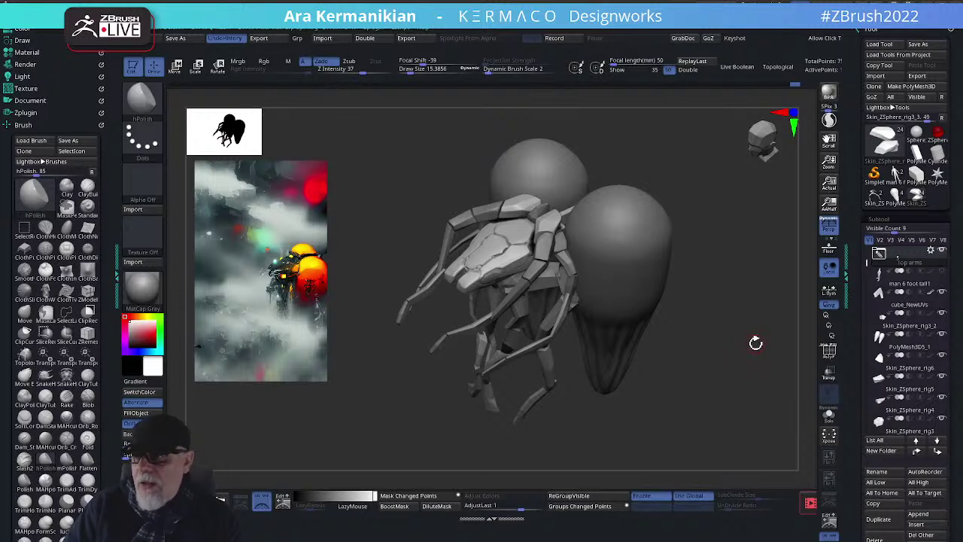
drag(763, 345, 805, 325)
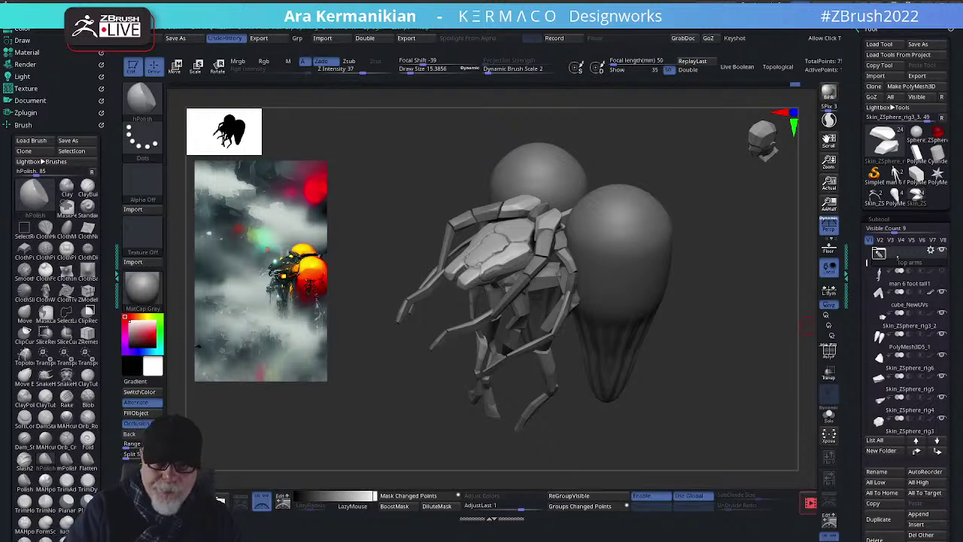
Try to flatten the upper arm's shoulder segment beside the head with the hPolish brush, and undo the last stroke
mouse_move(730, 347)
mouse_down()
mouse_move(684, 325)
mouse_move(720, 320)
mouse_move(705, 307)
mouse_move(516, 292)
mouse_up()
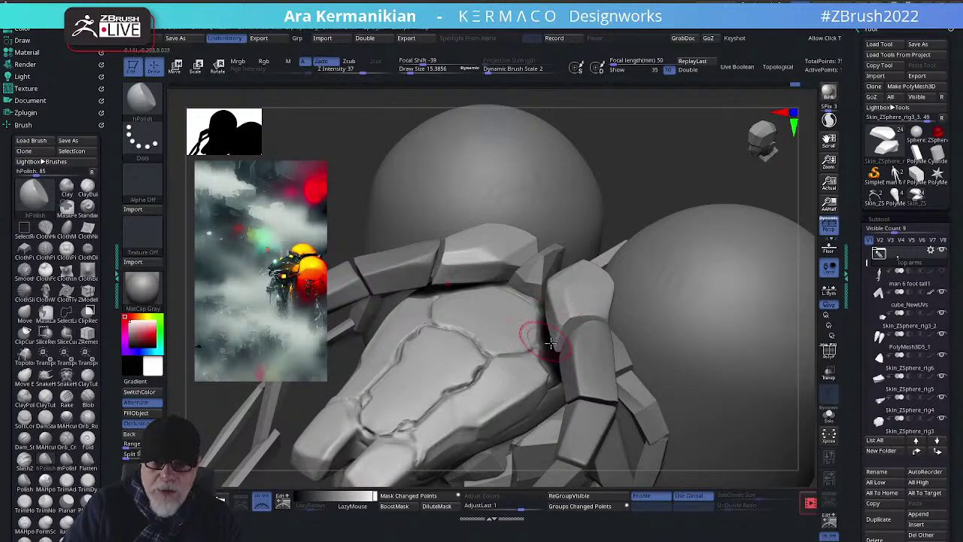
drag(558, 339, 562, 342)
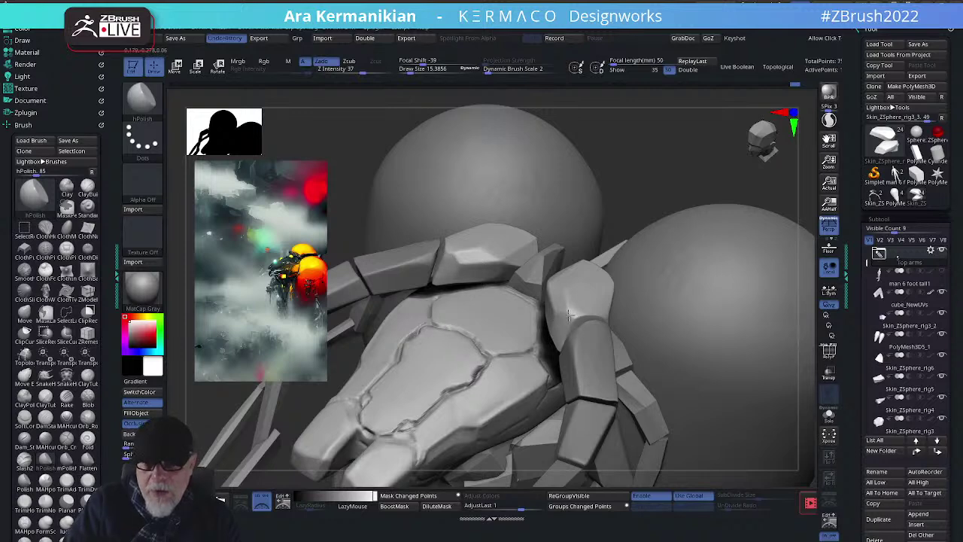
drag(567, 312, 553, 322)
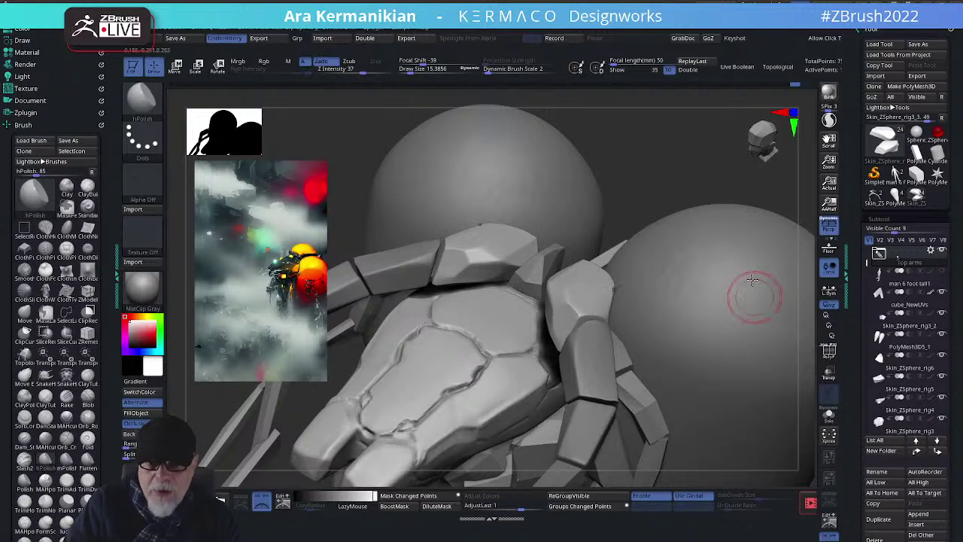
key(ctrl+z)
Smooth the inner edge of the upper arm's shoulder segment and return to the hPolish brush
key(space)
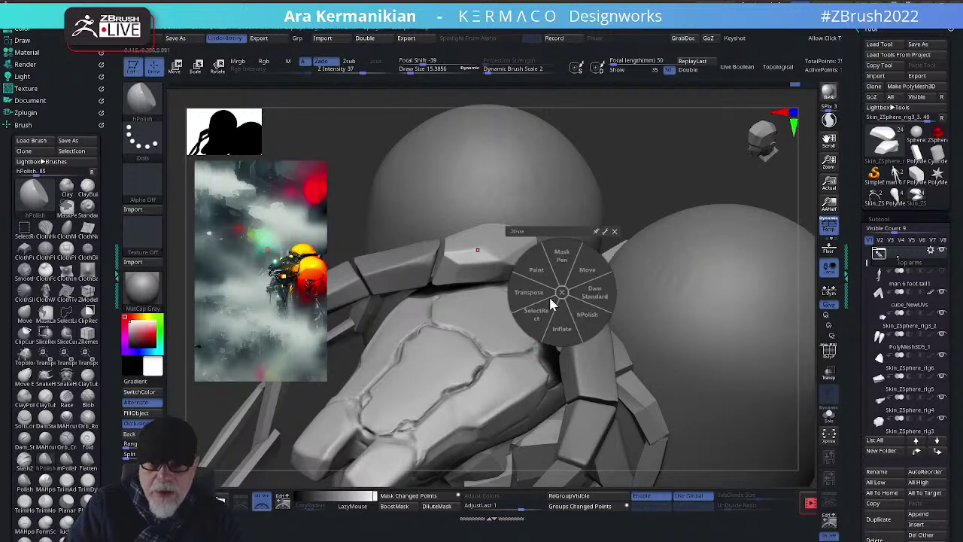
click(594, 297)
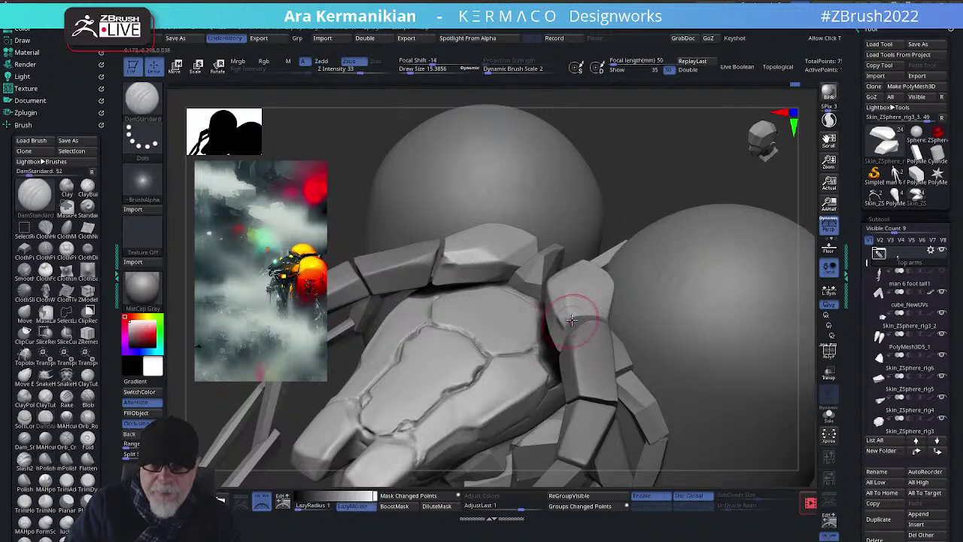
key(shift)
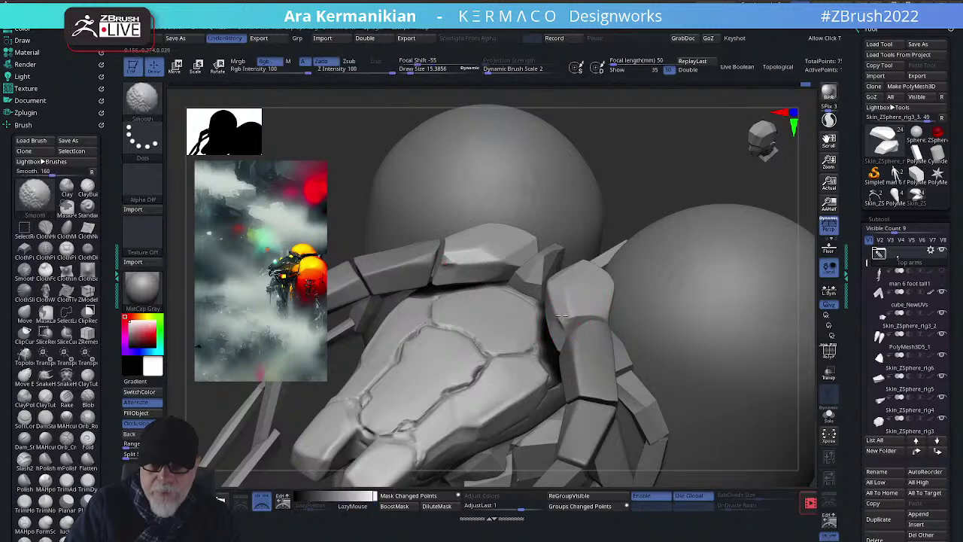
right_click(563, 320)
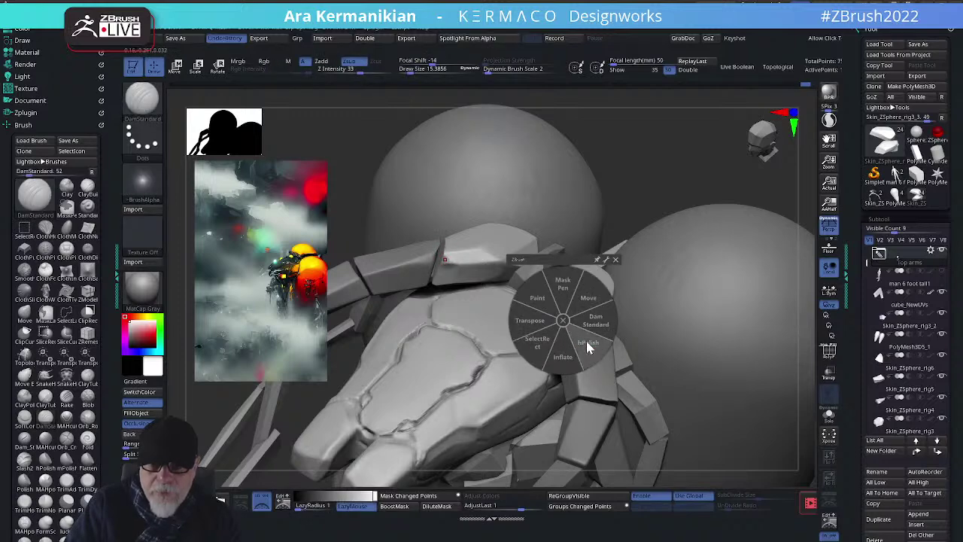
click(587, 343)
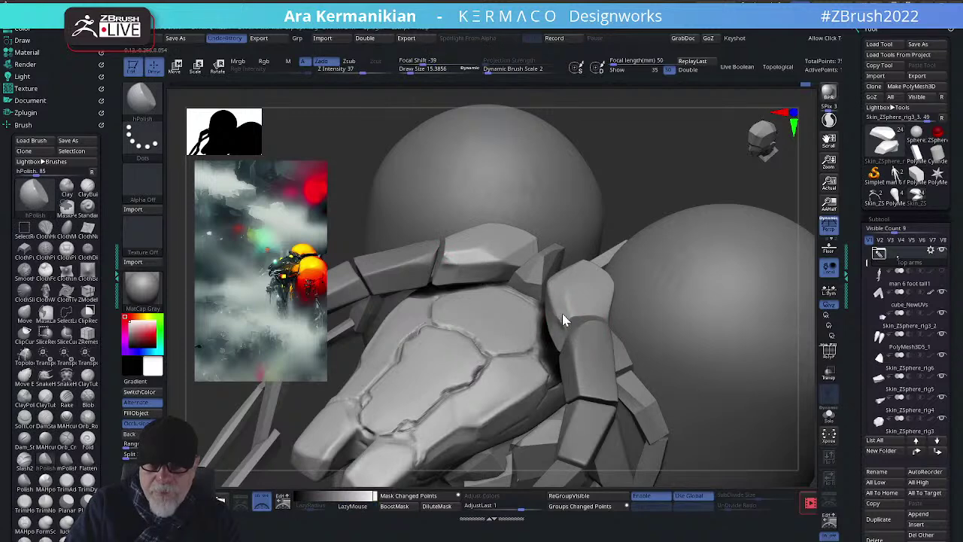
Examine the whole creature's proportions and silhouette from the side, three-quarter and front views
key(f)
key(f)
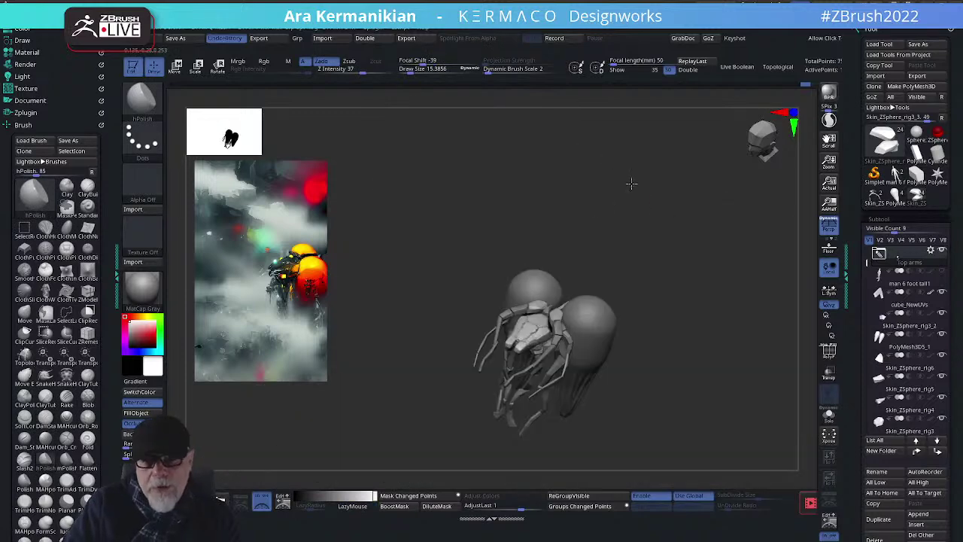
drag(651, 254, 686, 269)
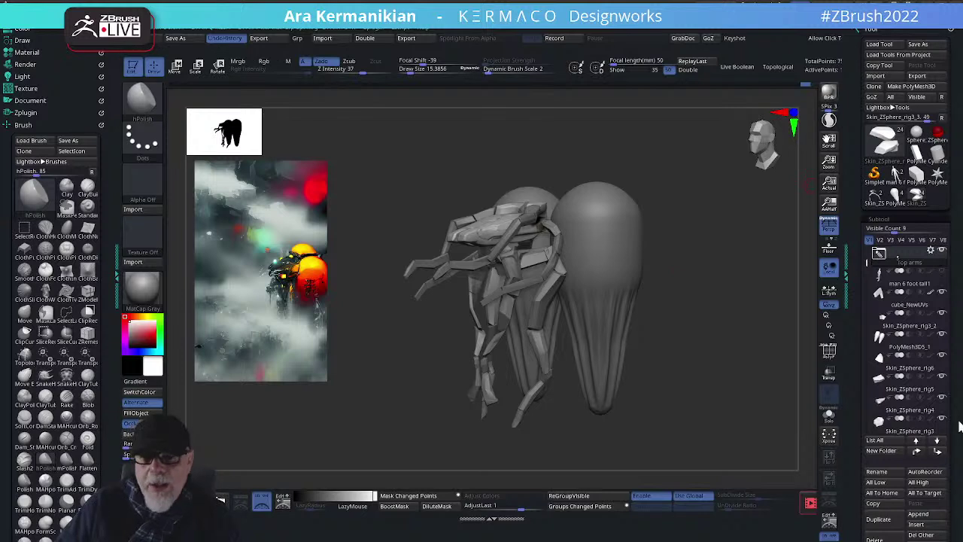
drag(689, 166, 699, 184)
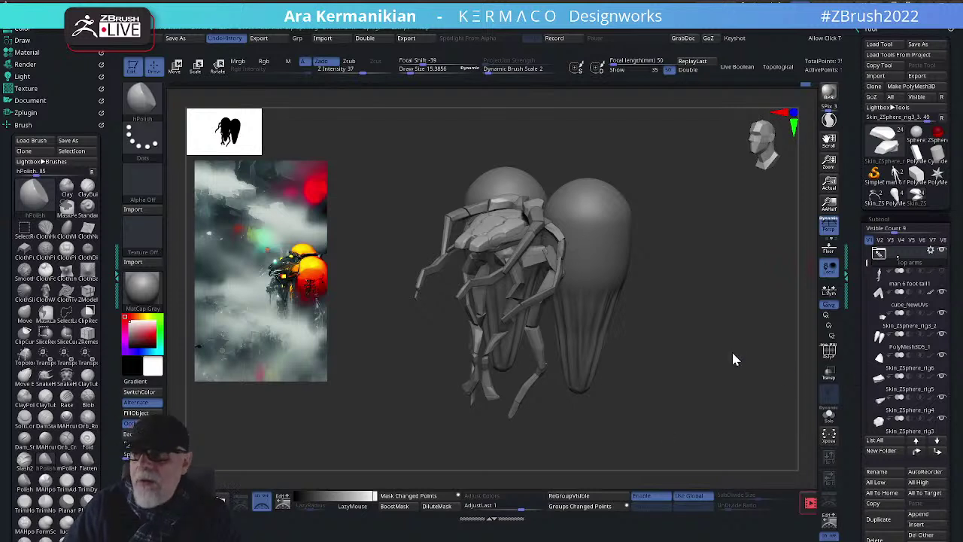
drag(688, 370, 688, 365)
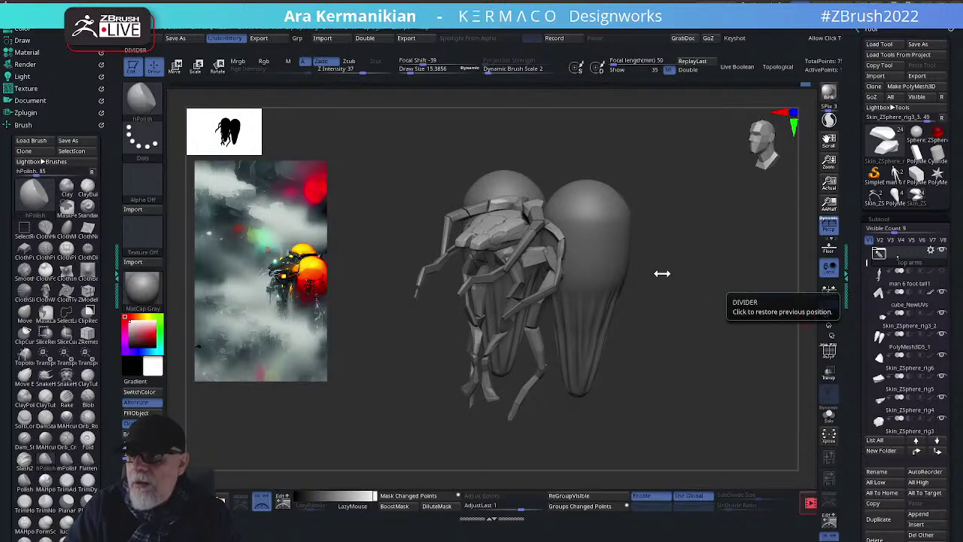
drag(679, 261, 775, 265)
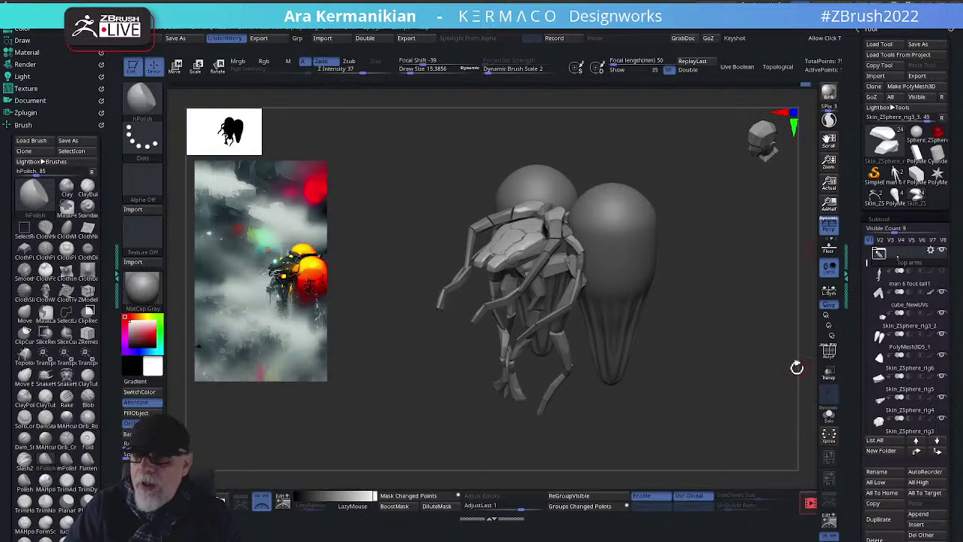
drag(678, 358, 737, 326)
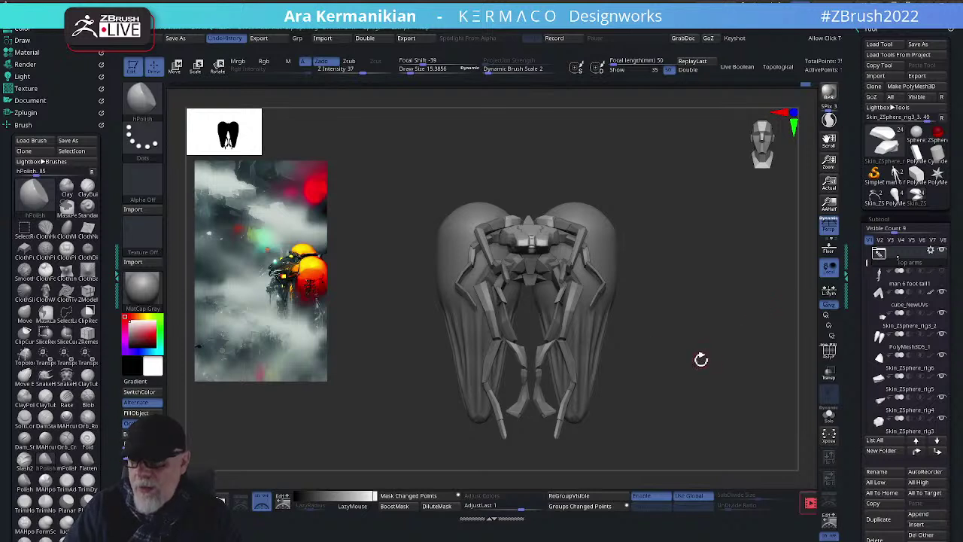
drag(678, 352, 741, 311)
drag(718, 353, 707, 333)
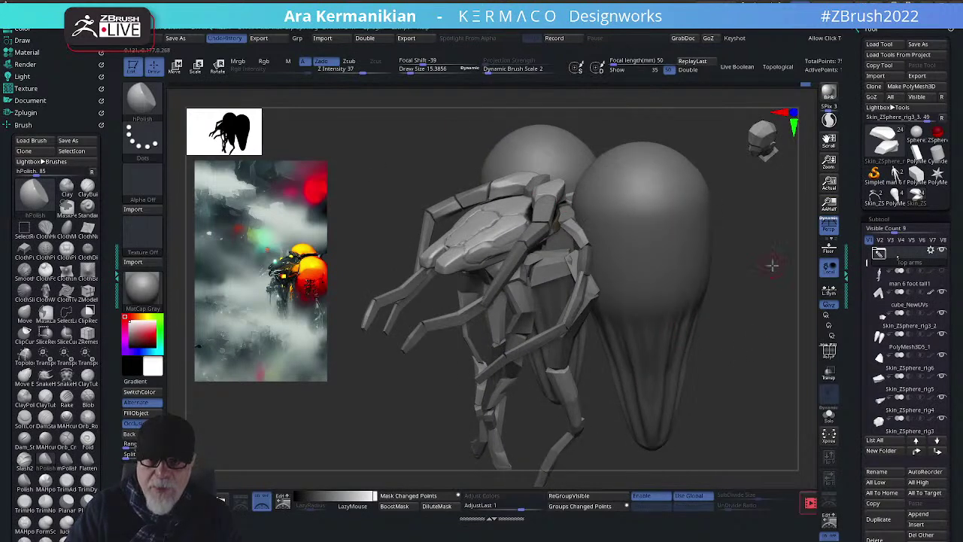
drag(772, 266, 738, 315)
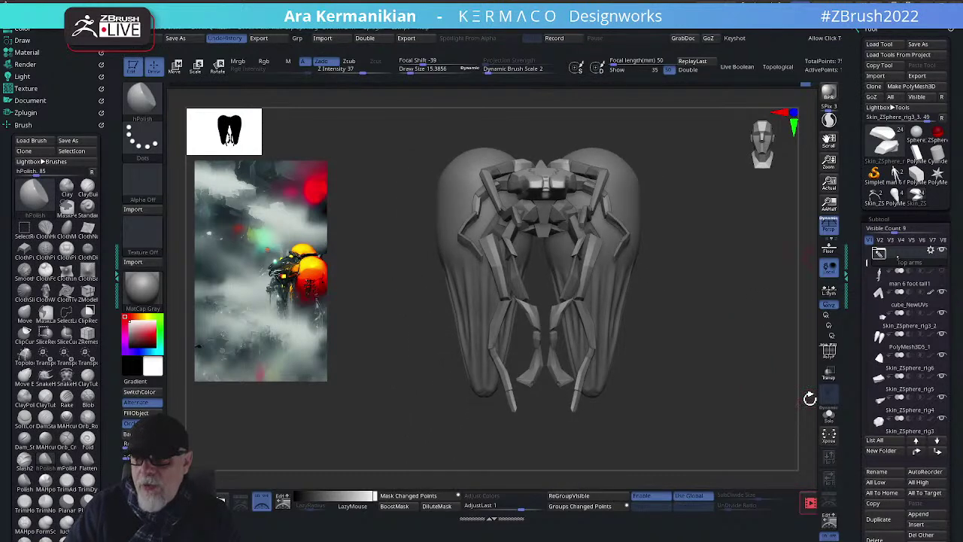
drag(731, 364, 617, 335)
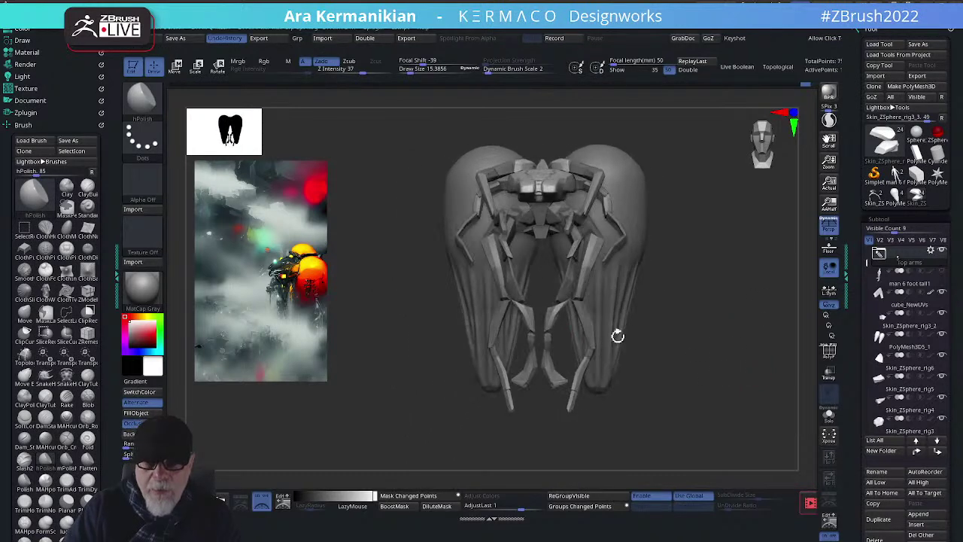
Make the inner lower-leg subtool Skin_ZSphere_rig4 active, choose the Move brush, and smooth the ankle segments above the feet
alt+click(549, 314)
right_click(529, 309)
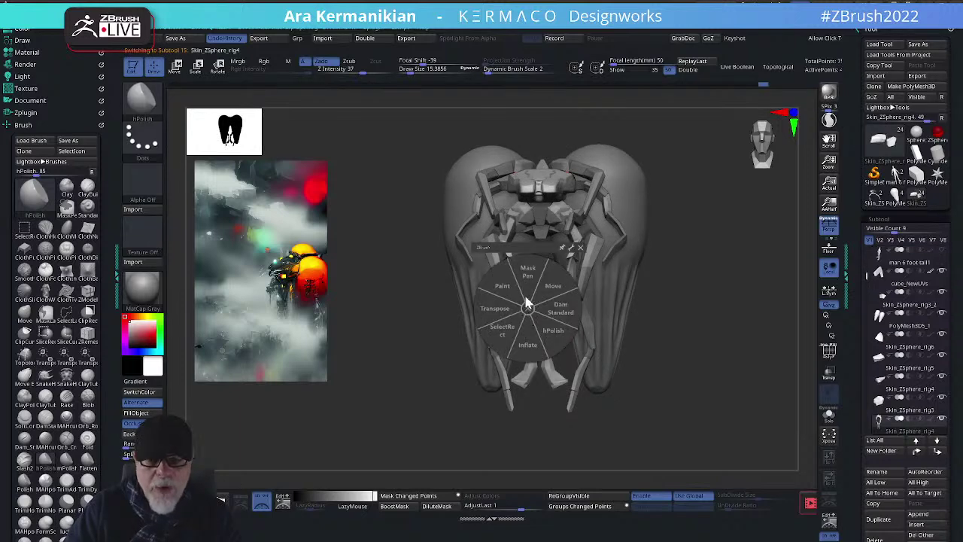
click(556, 288)
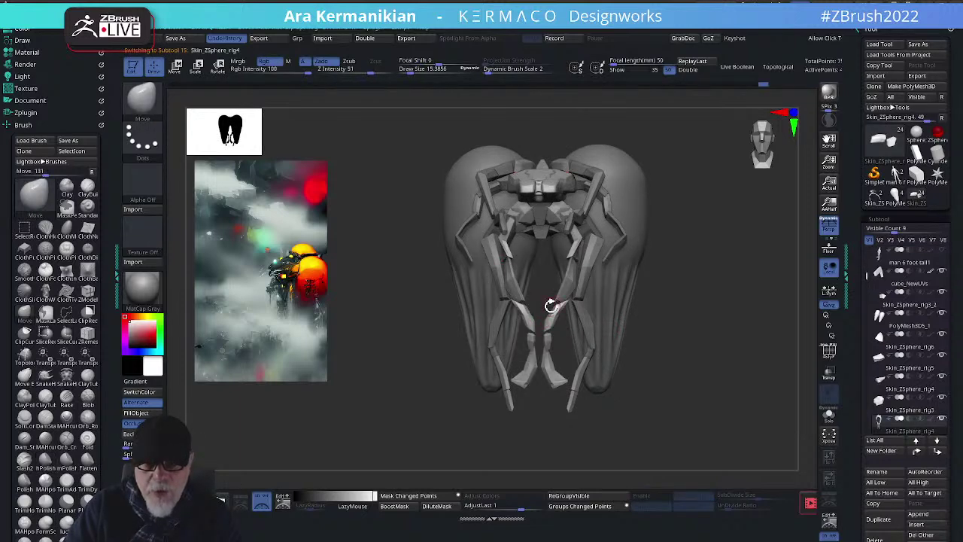
key(shift)
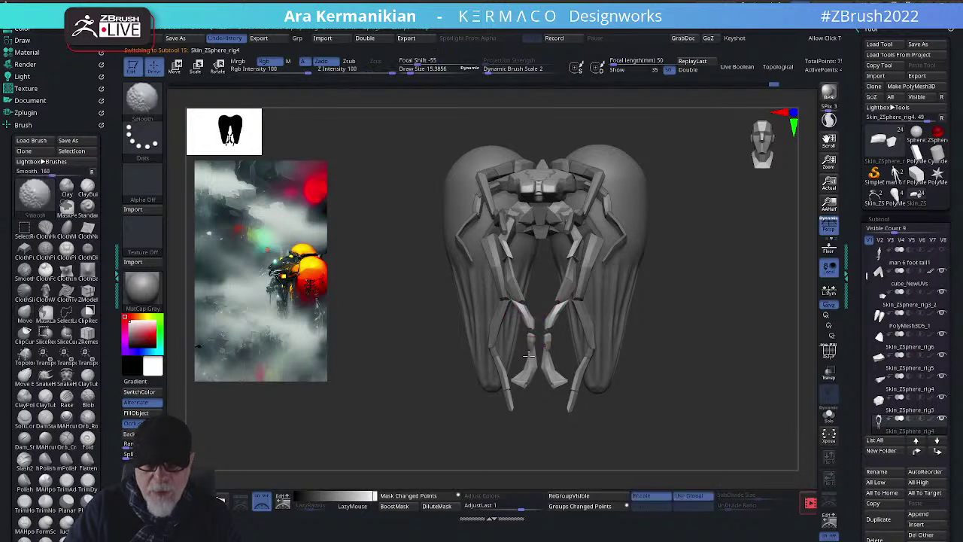
mouse_move(529, 356)
shift+mouse_down()
mouse_move(534, 345)
mouse_move(533, 357)
shift+mouse_up()
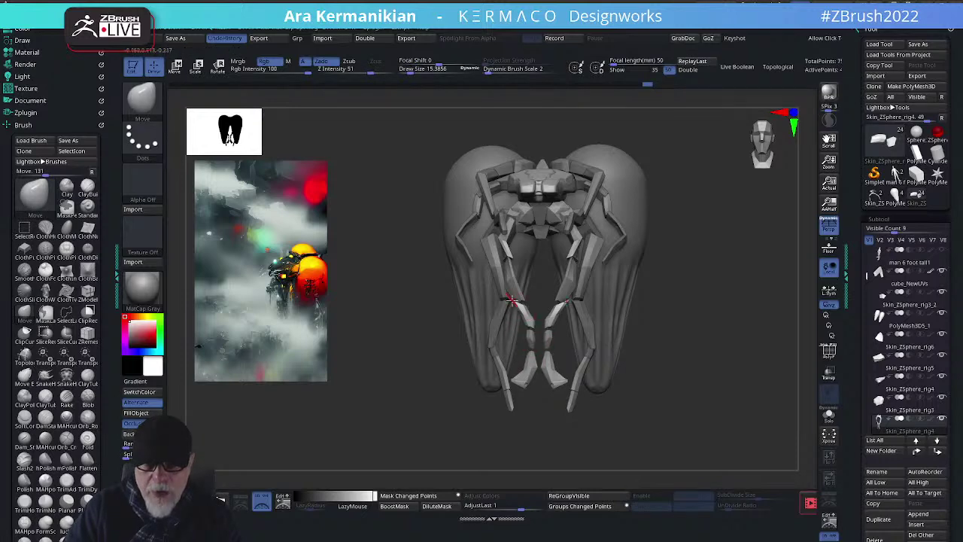
Reshape the inner legs around the knees and pull the small forearm tips outward with the Move brush
drag(511, 286, 511, 271)
mouse_move(785, 311)
mouse_down()
mouse_move(459, 345)
mouse_move(395, 342)
mouse_move(525, 288)
mouse_move(535, 334)
mouse_move(516, 280)
mouse_move(572, 328)
mouse_move(565, 271)
mouse_up()
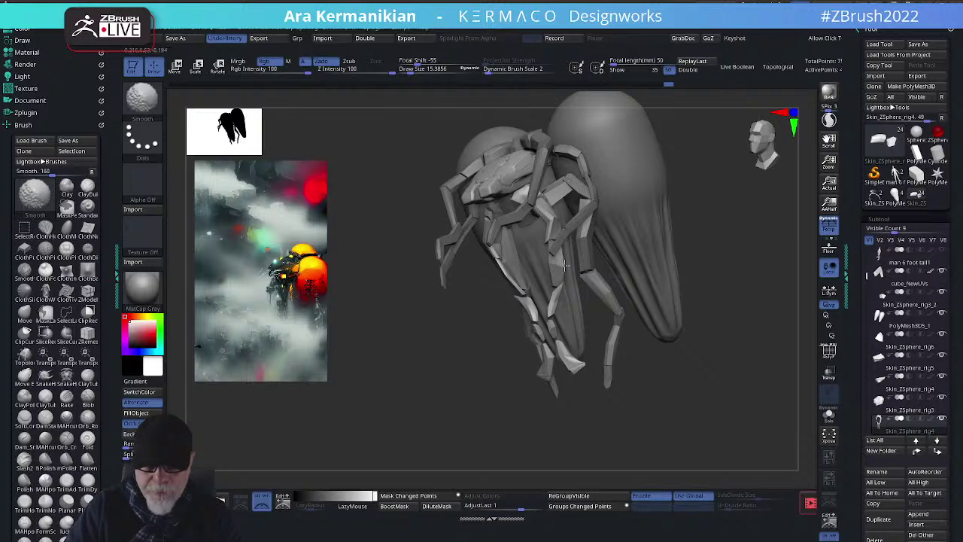
mouse_move(736, 277)
mouse_down()
mouse_move(810, 267)
mouse_move(731, 329)
mouse_move(510, 319)
mouse_up()
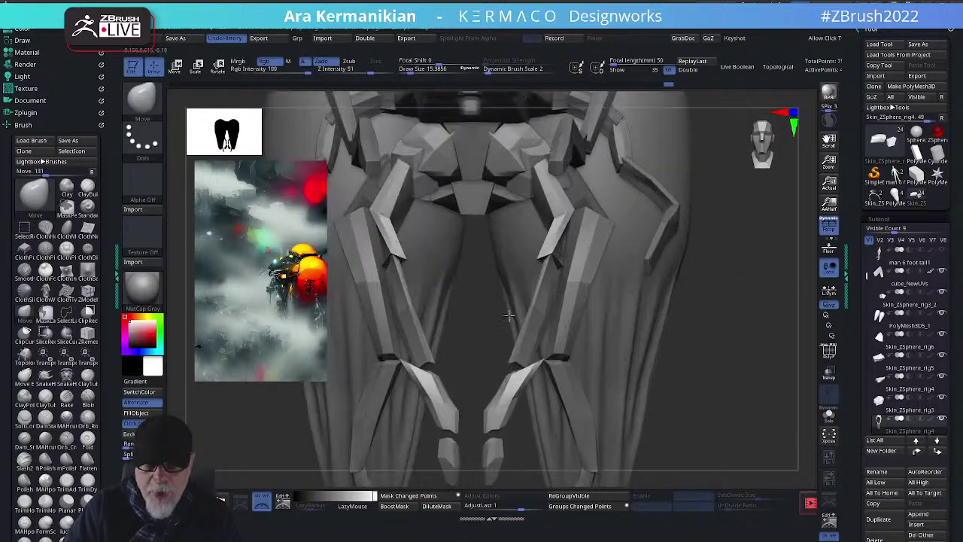
mouse_move(534, 257)
mouse_down()
mouse_move(556, 242)
mouse_move(542, 274)
mouse_move(550, 254)
mouse_move(552, 271)
mouse_move(550, 236)
mouse_move(556, 260)
mouse_move(551, 251)
mouse_up()
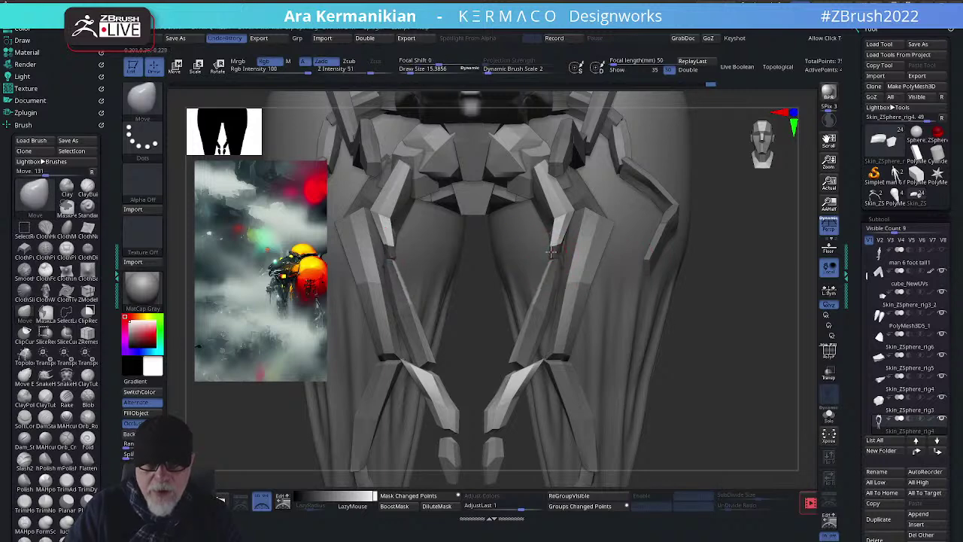
Inspect the adjusted inner limbs against the whole creature from high and low three-quarter angles
key(f)
drag(722, 327, 709, 366)
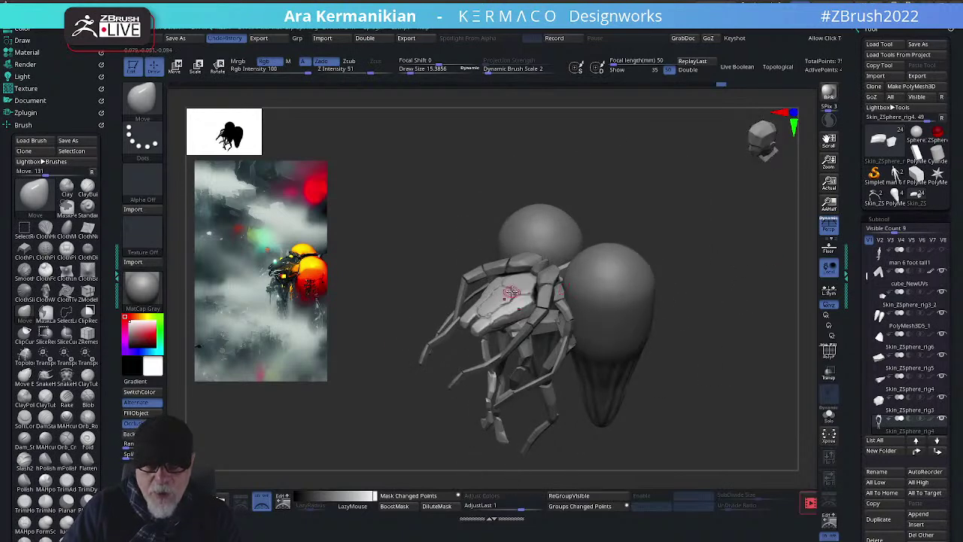
drag(730, 274, 551, 277)
drag(695, 250, 423, 271)
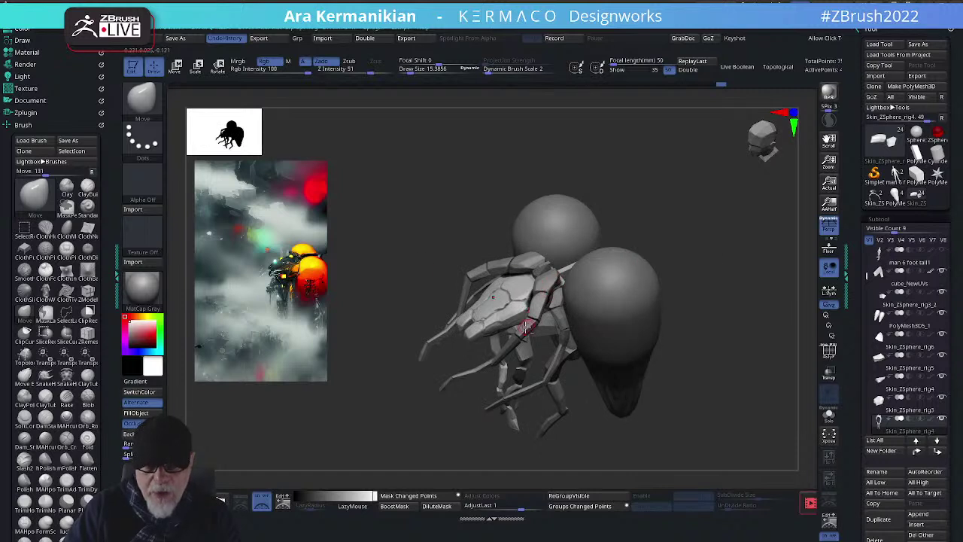
drag(712, 340, 559, 298)
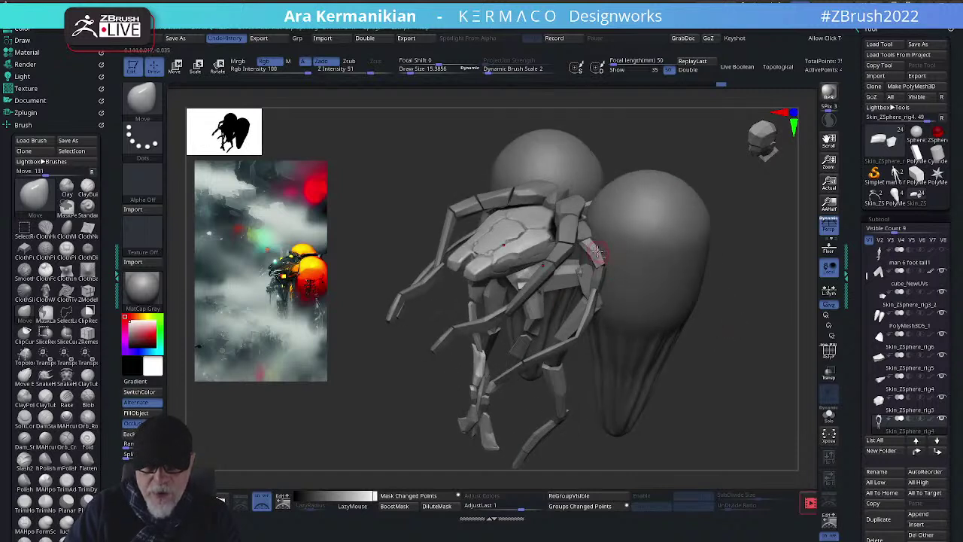
drag(747, 253, 522, 278)
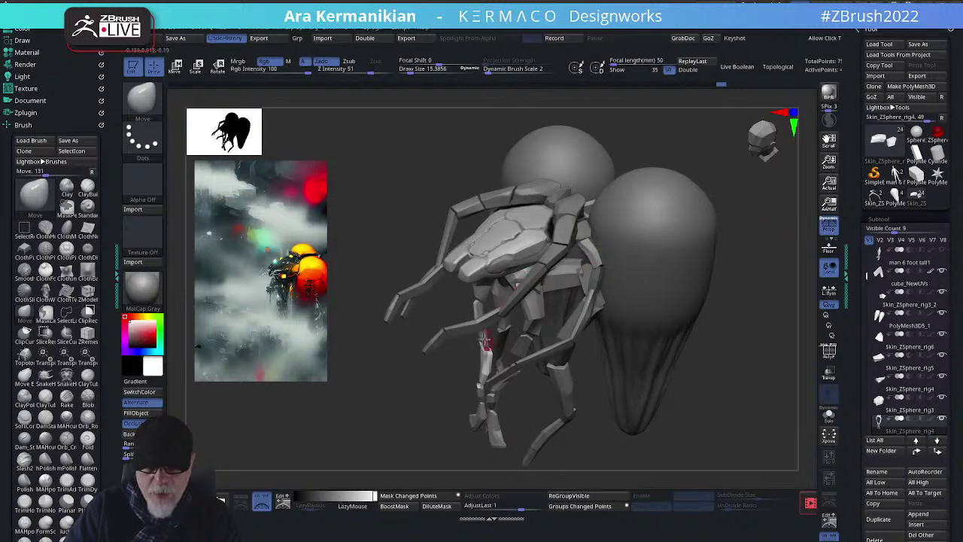
Make the highlighted upper-arm segment subtool Skin_ZSphere_rig3_6 active and view it close up from the front
drag(394, 333, 497, 236)
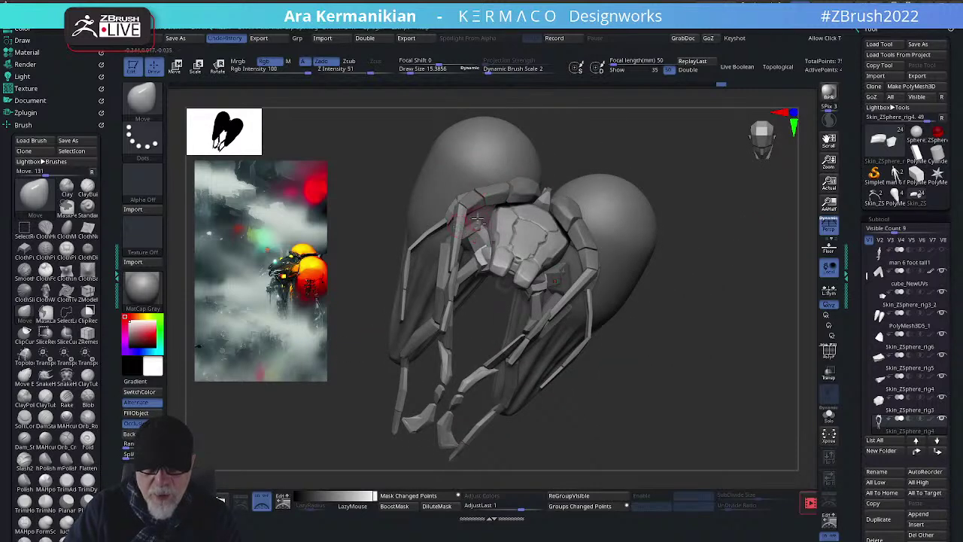
alt+click(477, 219)
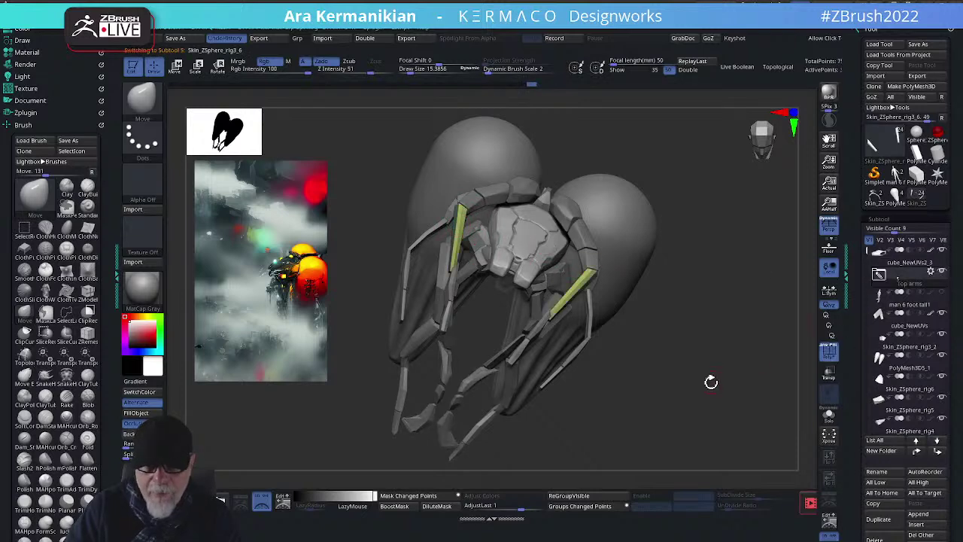
mouse_move(711, 382)
mouse_down()
mouse_move(748, 393)
mouse_move(705, 381)
mouse_up()
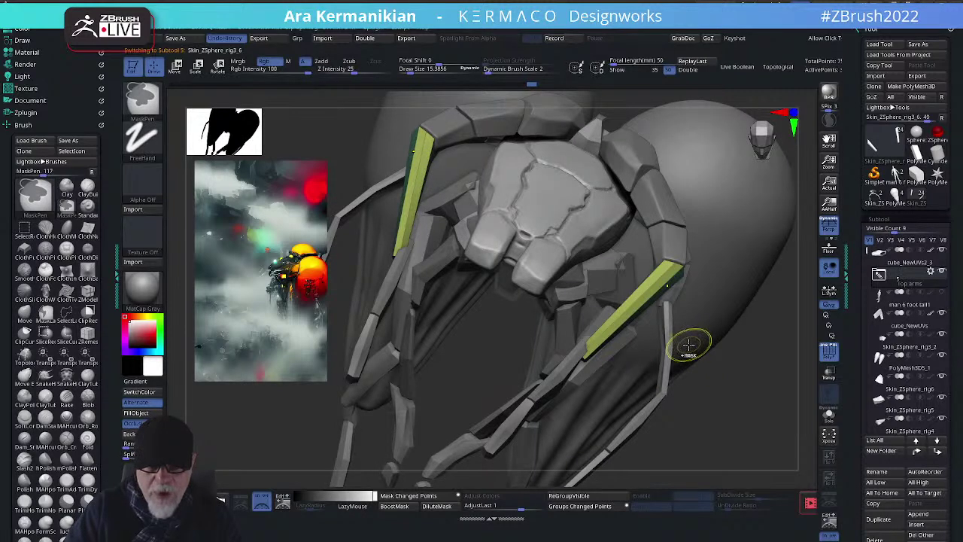
key(ctrl+d)
key(ctrl+z)
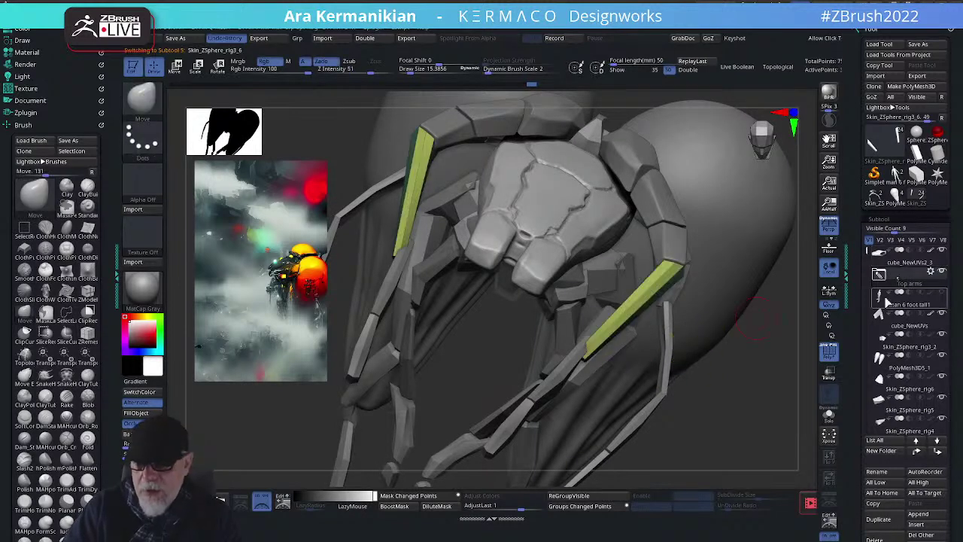
key(space)
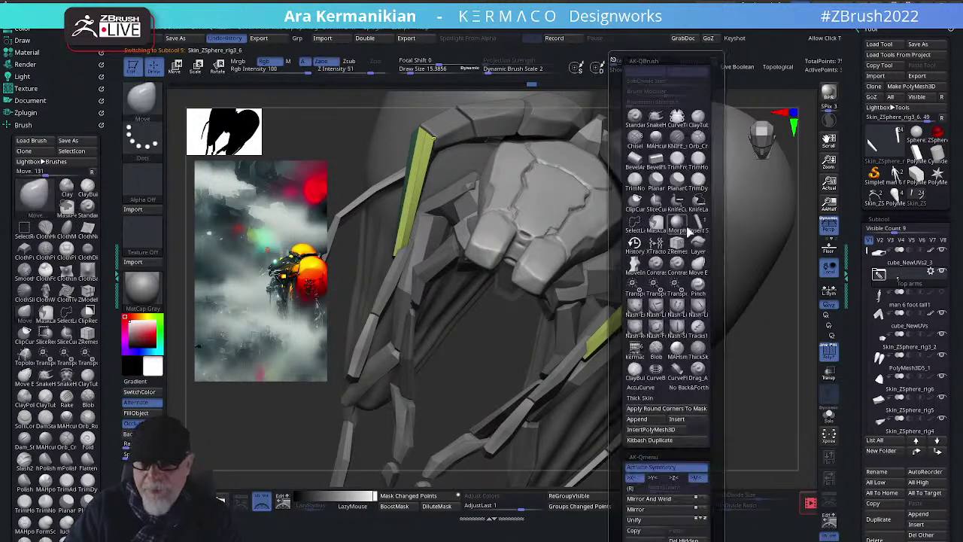
drag(715, 359, 723, 261)
key(ctrl+space)
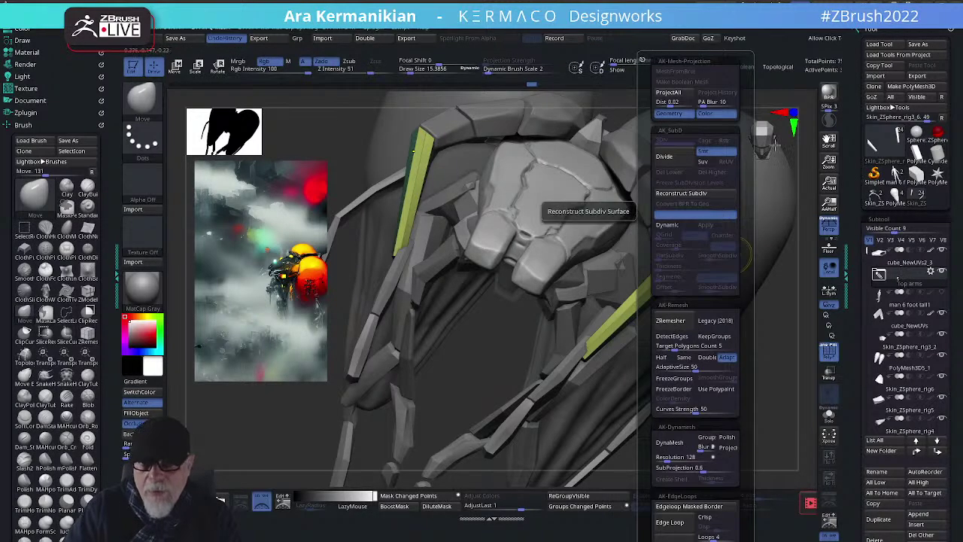
key(ctrl+space)
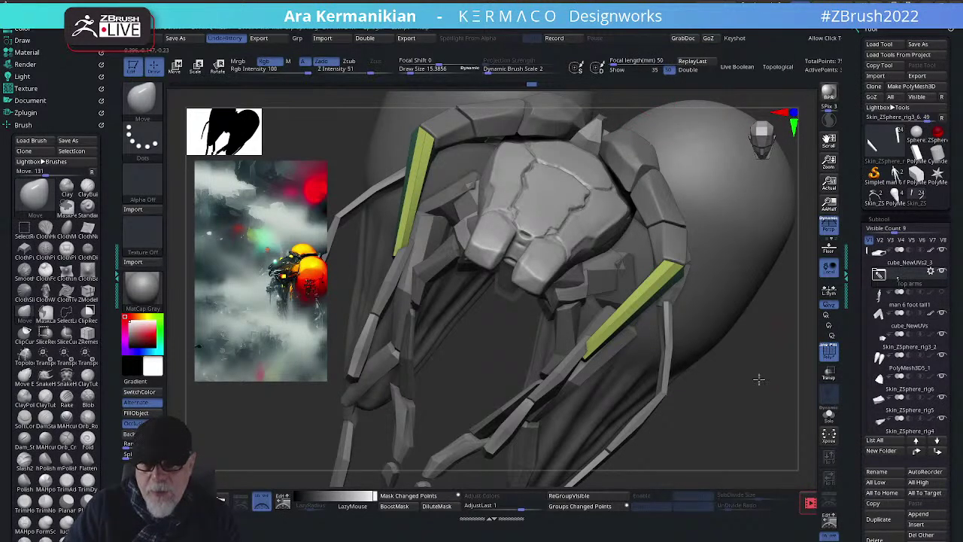
Quick-save the creature project
alt+drag(757, 376, 715, 75)
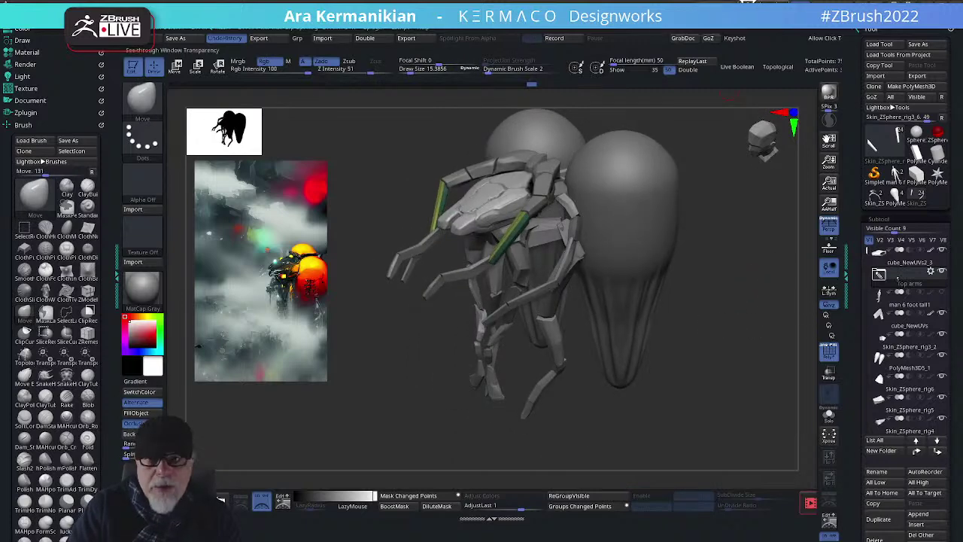
click(716, 63)
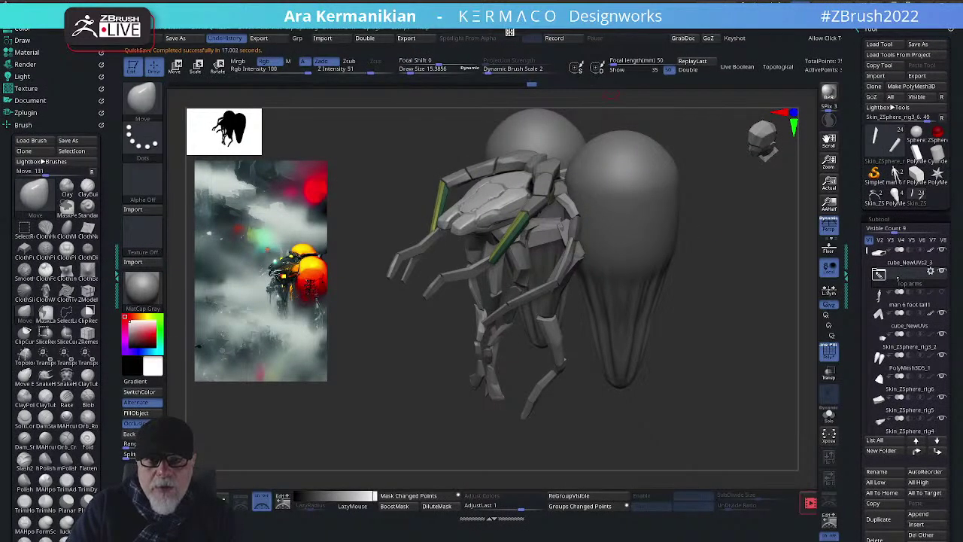
Set the interface Buttons Size preference to 40 and exit the program
click(510, 33)
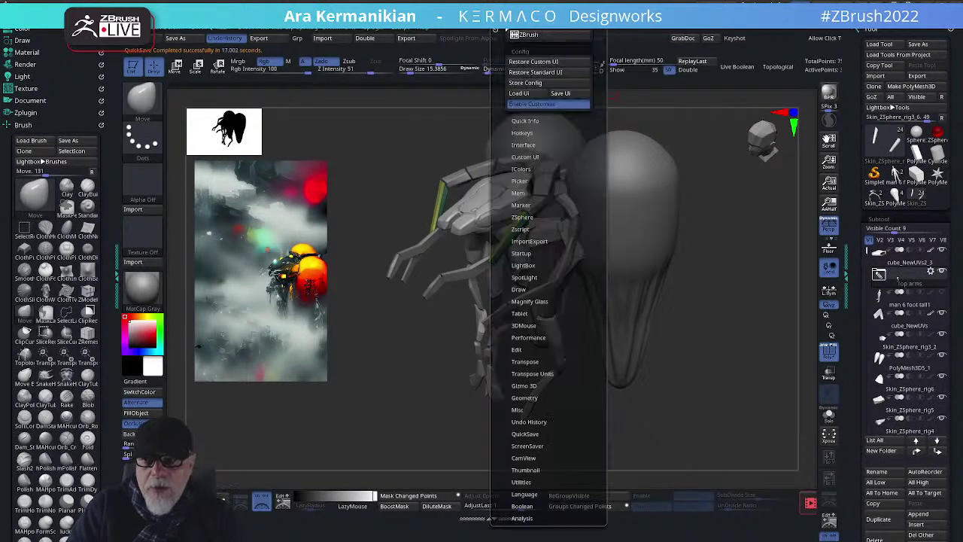
click(532, 156)
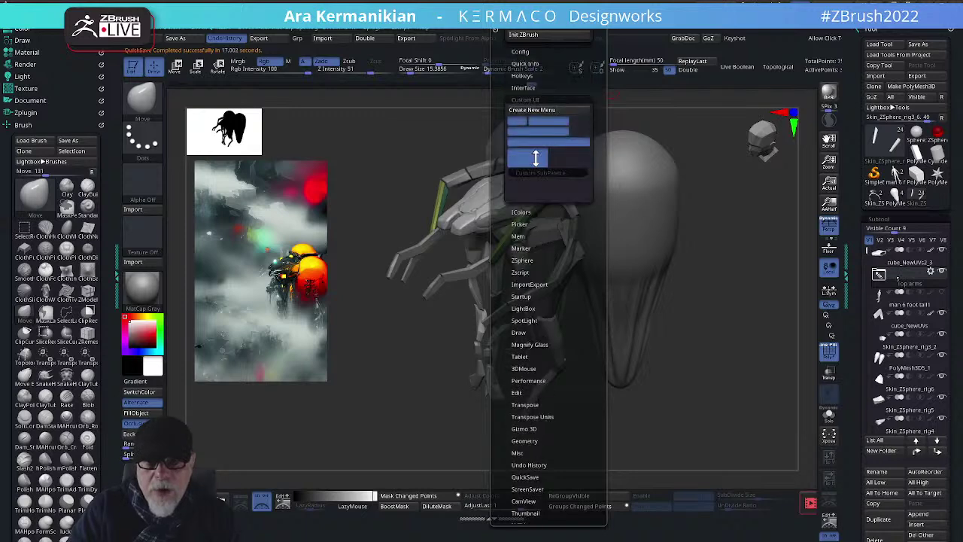
click(519, 88)
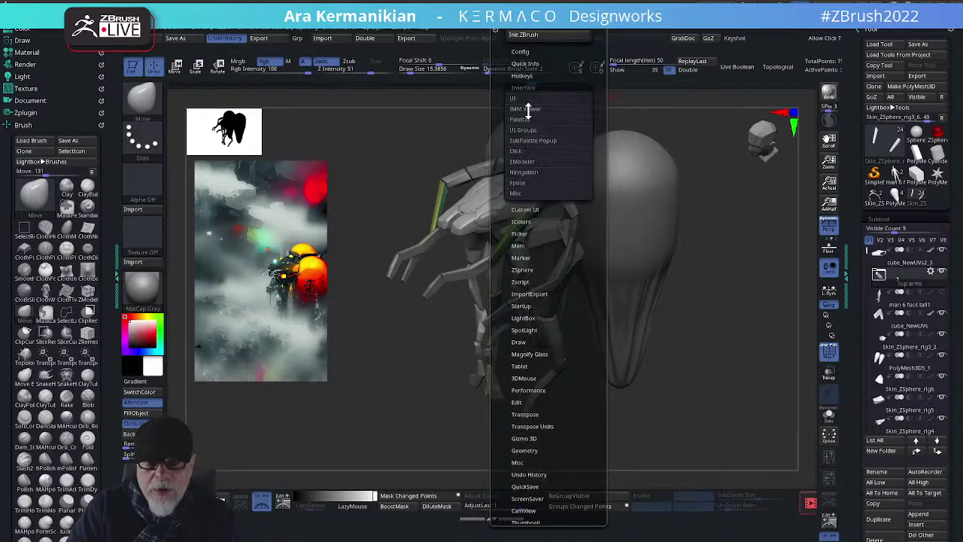
click(515, 99)
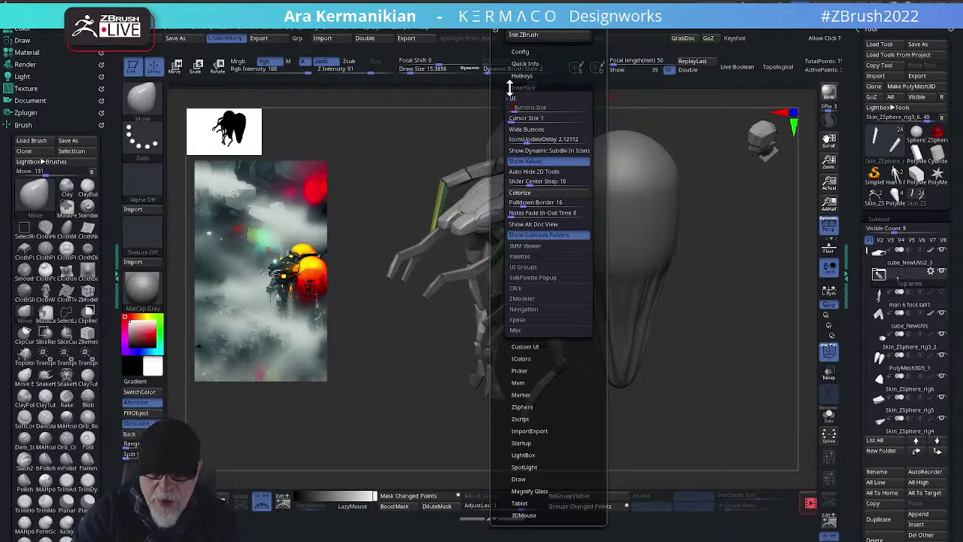
text(40)
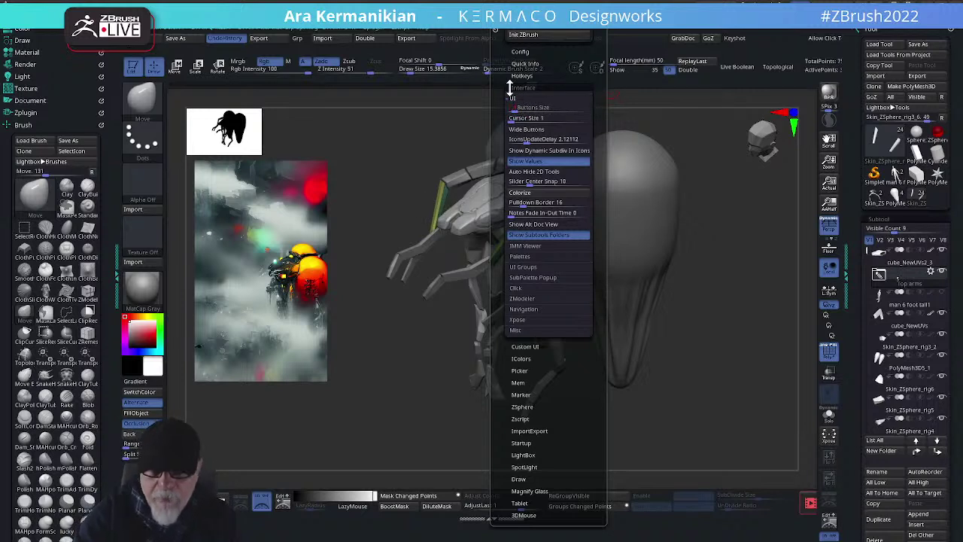
key(Return)
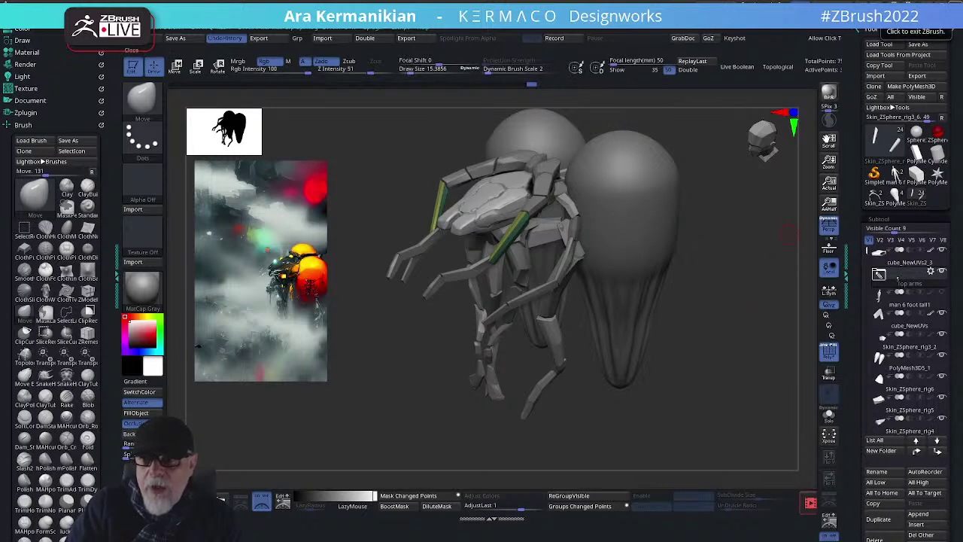
click(950, 32)
click(508, 311)
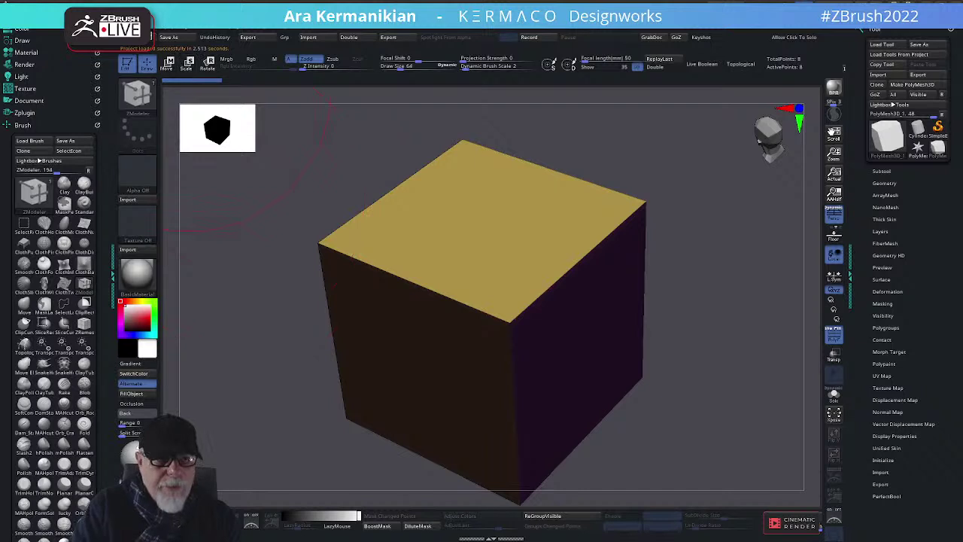
Reopen the creature from the QuickSave project QS_3745_UH.zpr without saving the default cube project
key(comma)
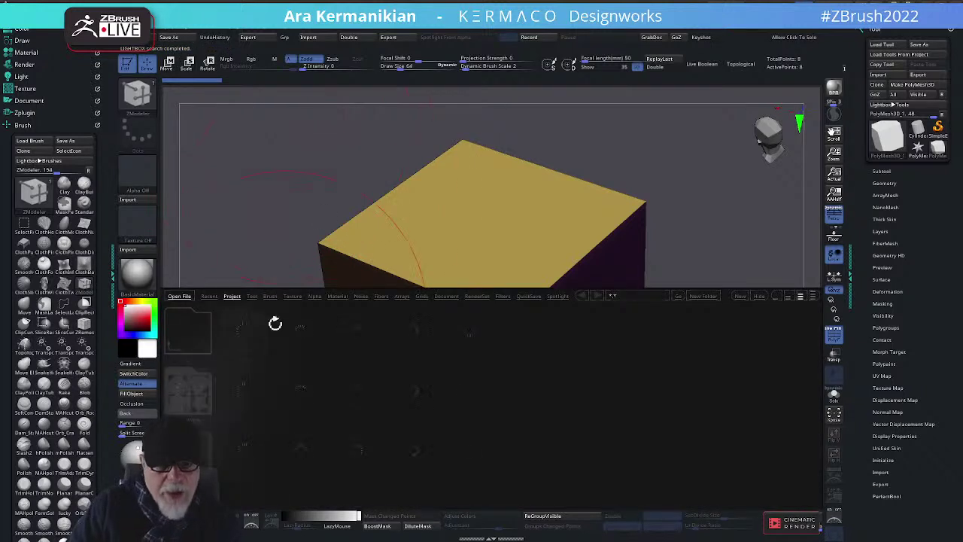
click(529, 296)
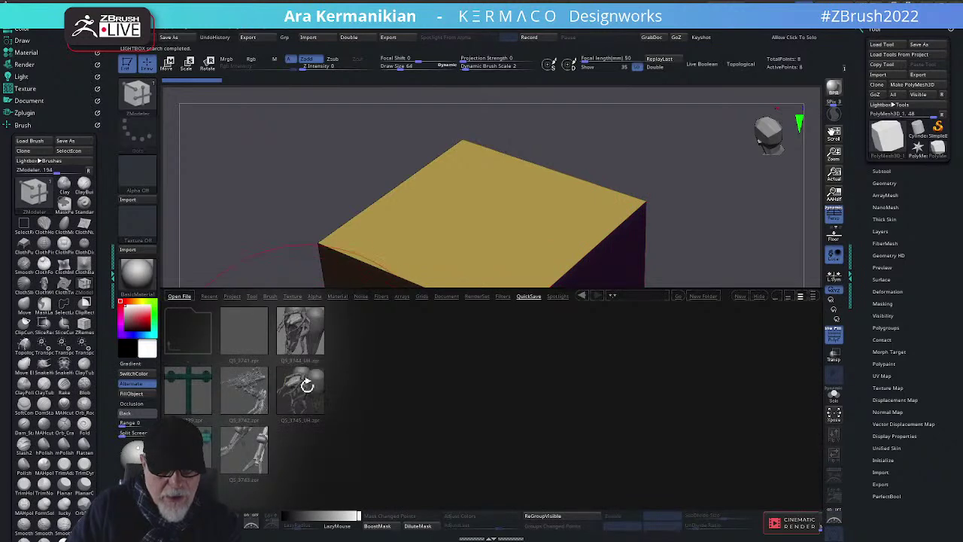
double_click(303, 389)
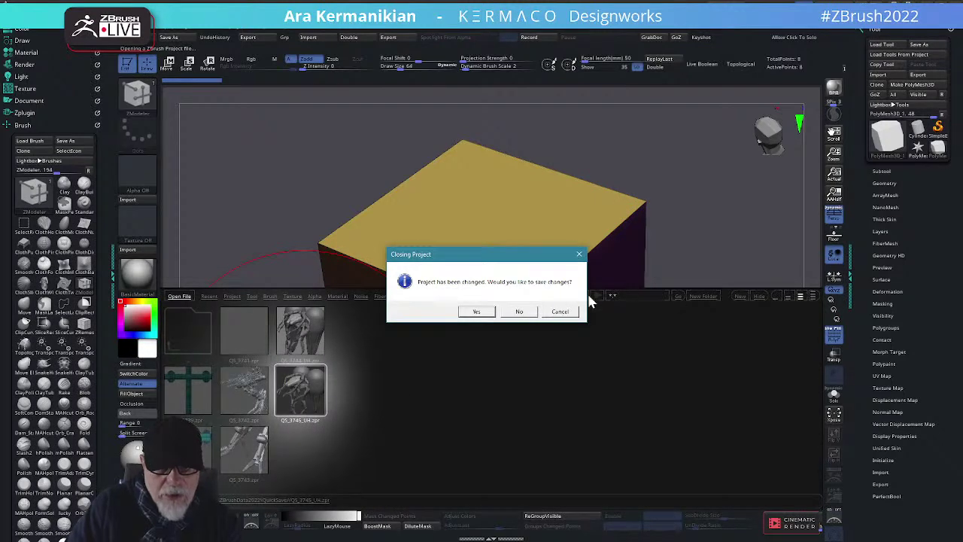
click(529, 313)
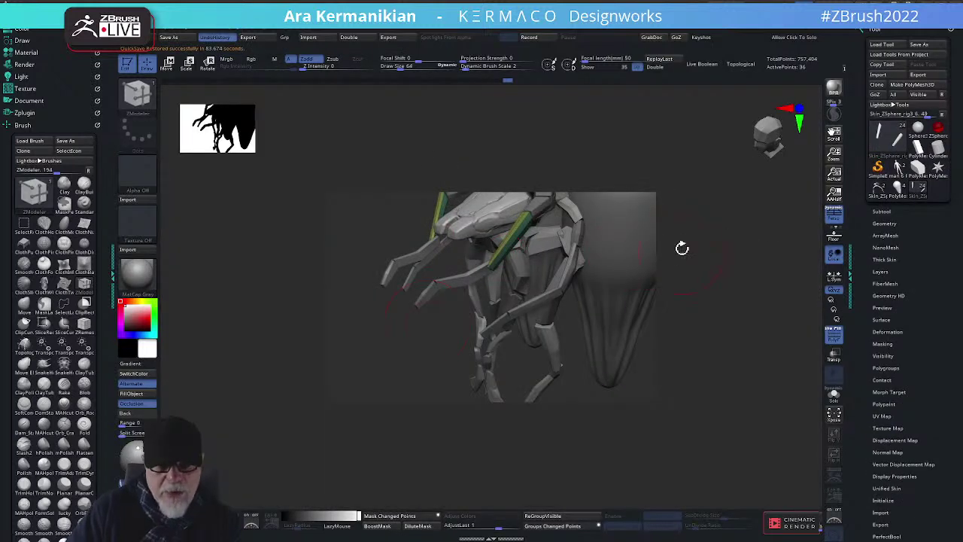
drag(762, 246, 747, 222)
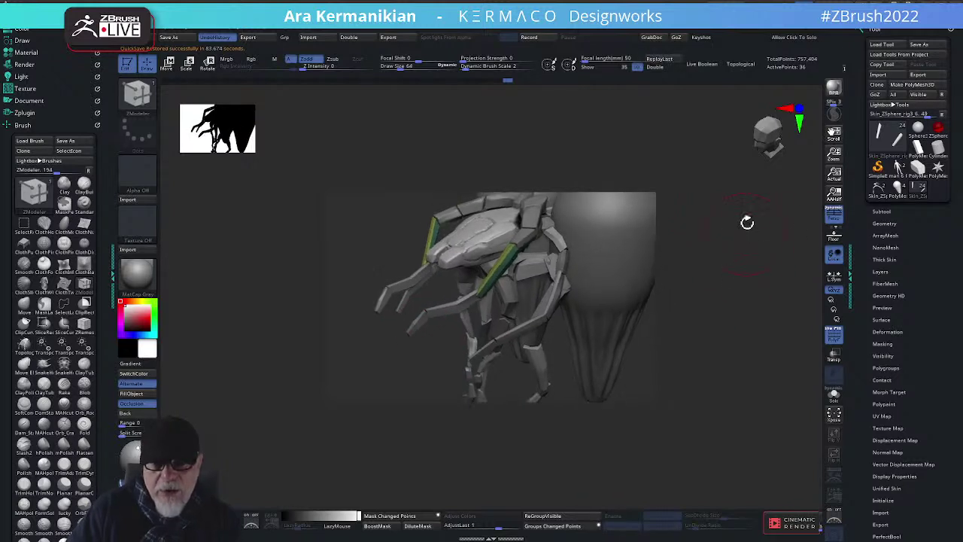
drag(543, 161, 557, 150)
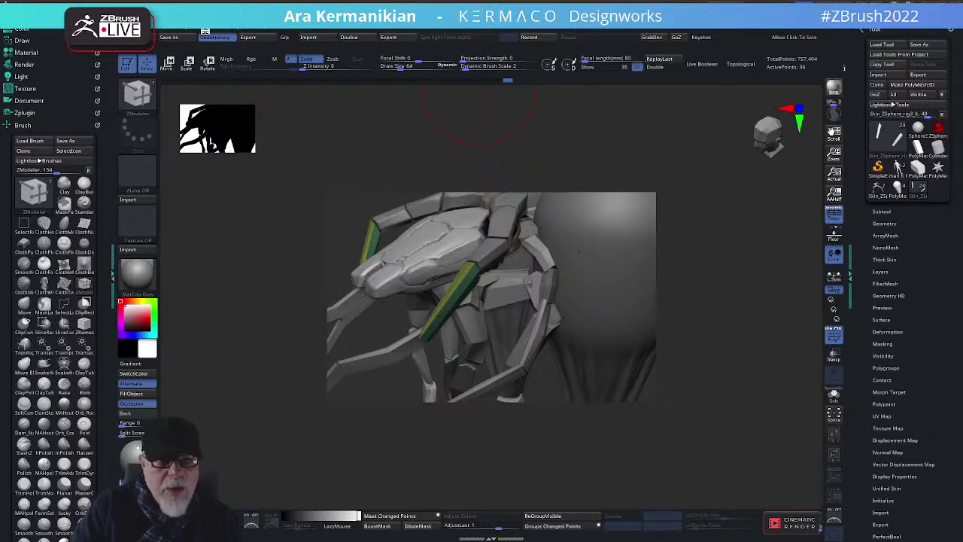
Create a new document without saving the old canvas, and double the document size
click(204, 33)
click(228, 124)
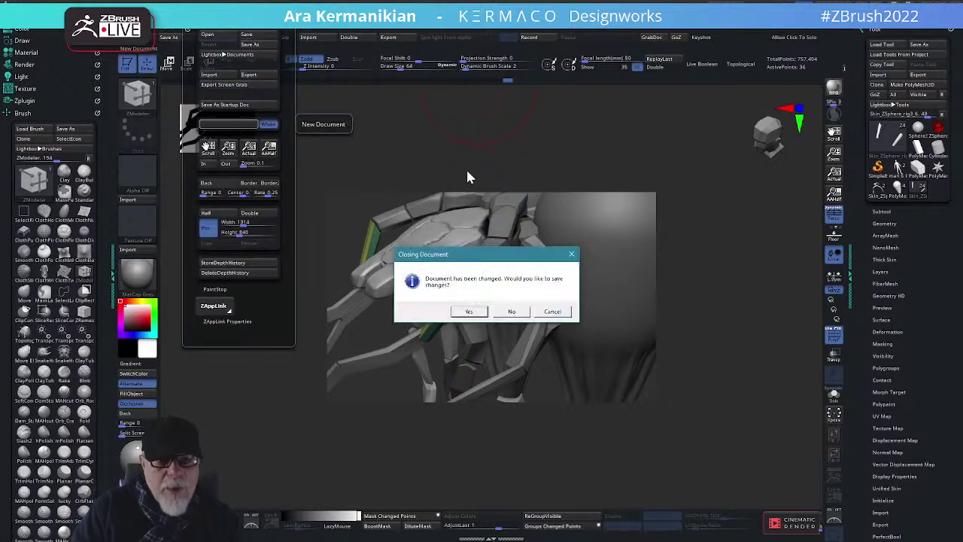
click(510, 311)
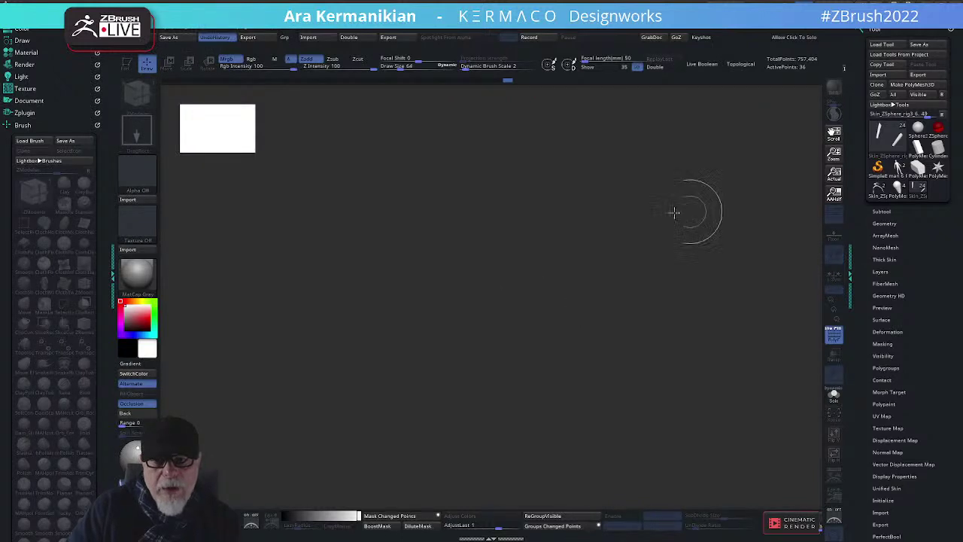
click(202, 33)
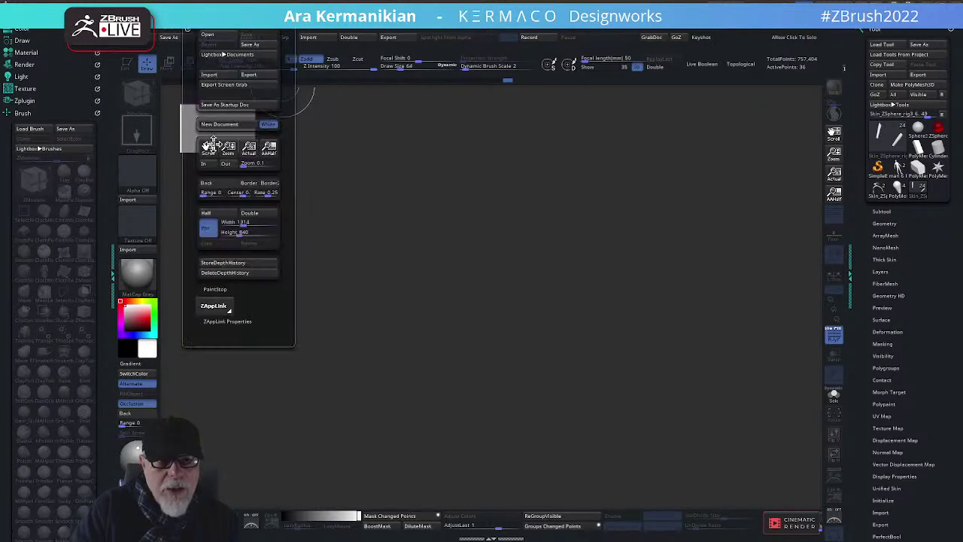
click(265, 215)
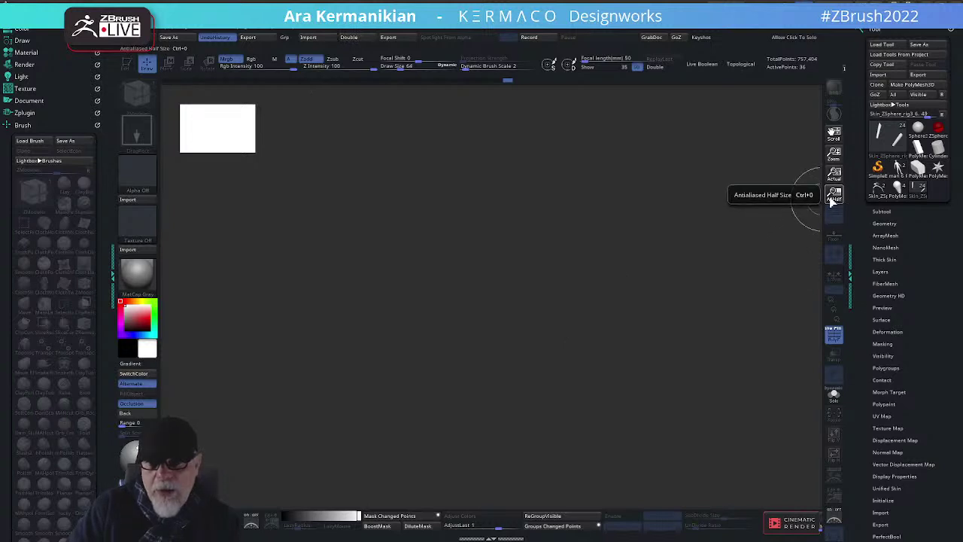
Place the creature upright on the empty canvas, clear the stray copy, enter Edit mode and frame the model
mouse_move(494, 269)
mouse_down()
mouse_move(533, 429)
mouse_move(499, 449)
mouse_up()
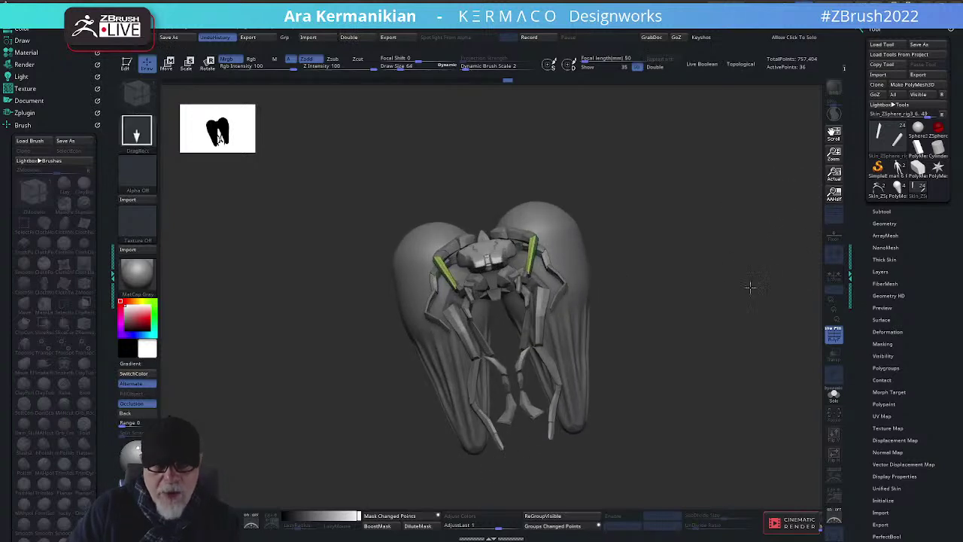
key(ctrl+n)
drag(569, 289, 577, 361)
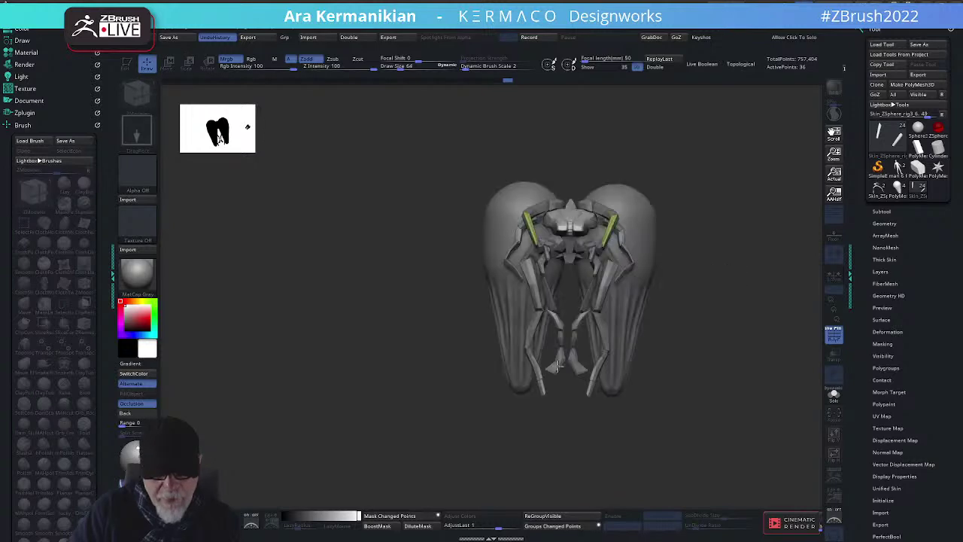
key(t)
key(f)
alt+drag(705, 302, 746, 306)
Load the concept image as a texture and add it to Spotlight
drag(141, 232, 203, 234)
click(137, 222)
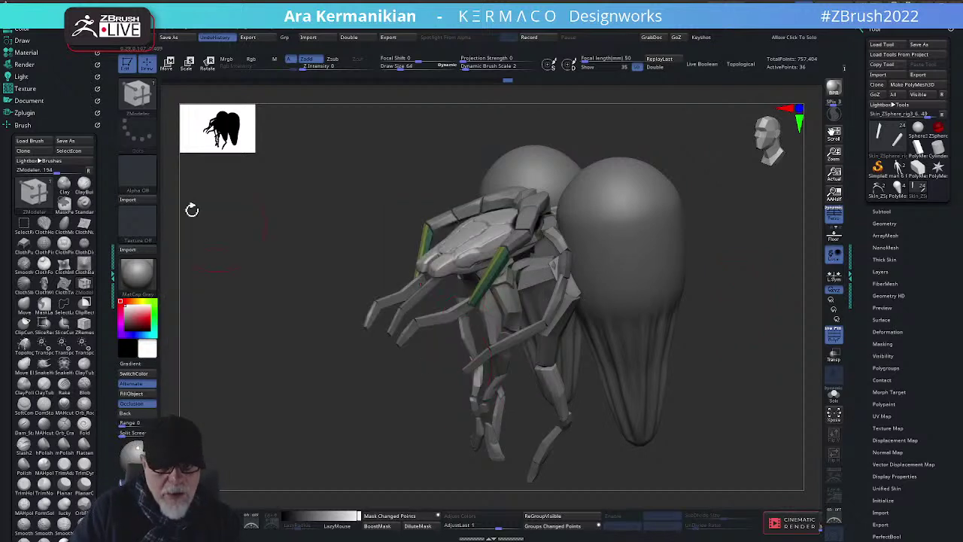
click(146, 236)
click(407, 353)
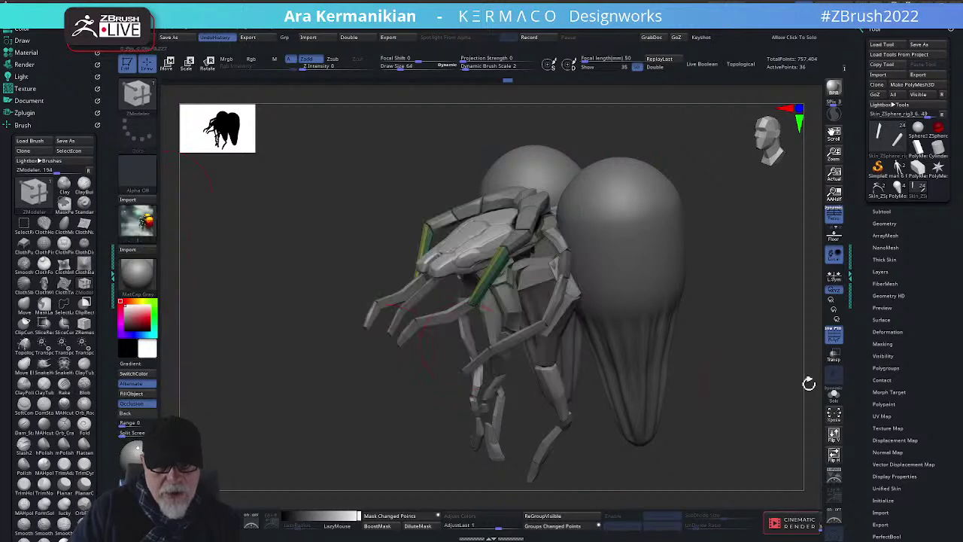
click(805, 444)
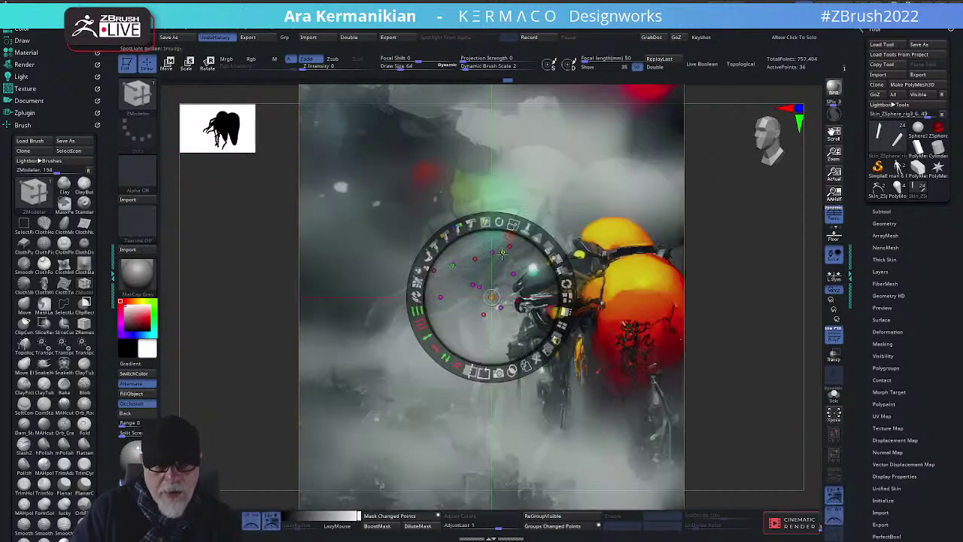
Scale the Spotlight concept image down and place it beside the creature, just below the silhouette thumbnail
drag(491, 297, 297, 263)
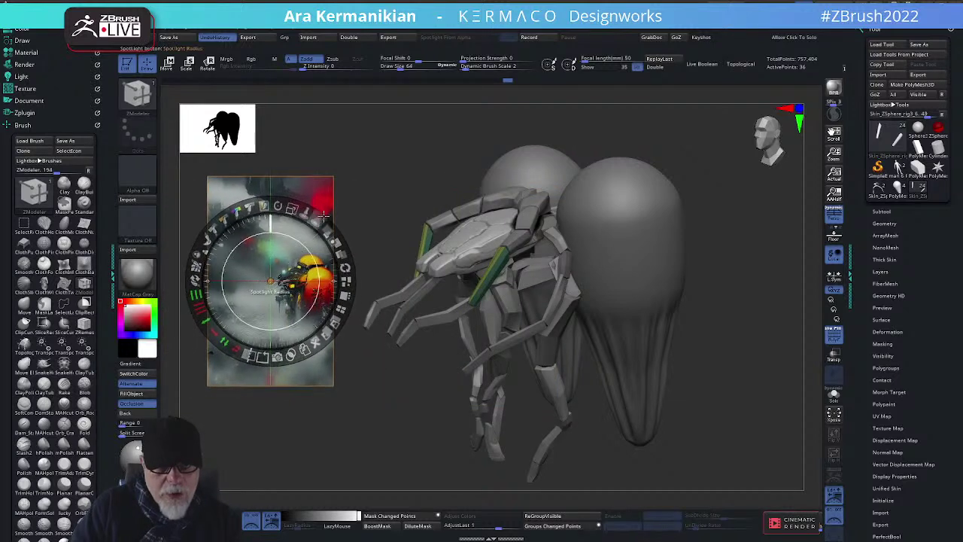
mouse_move(330, 232)
mouse_down()
mouse_move(316, 313)
mouse_move(344, 267)
mouse_up()
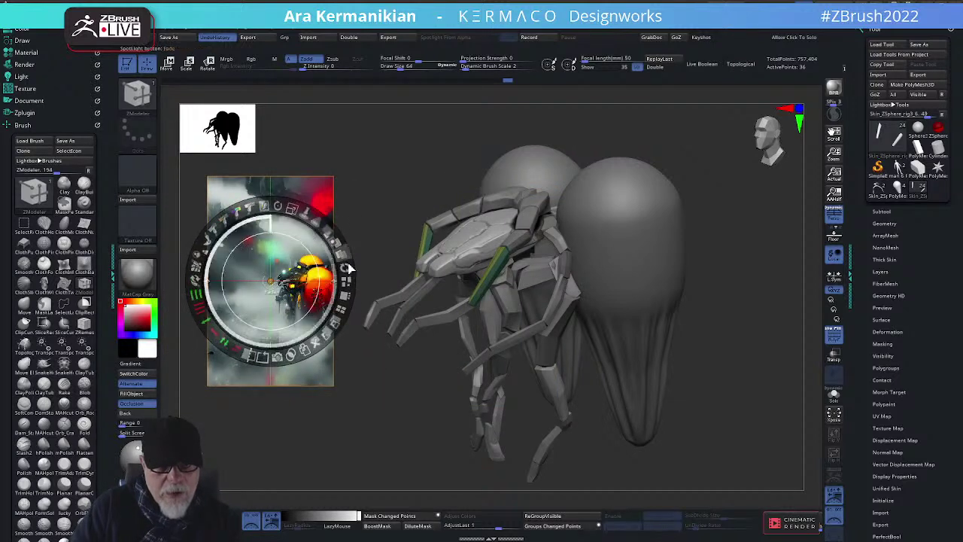
key(z)
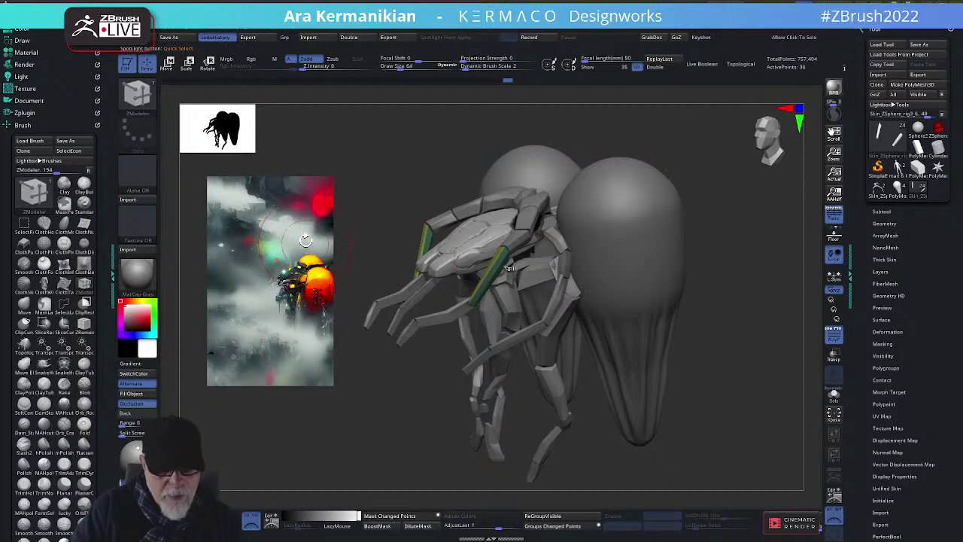
key(z)
drag(306, 240, 283, 222)
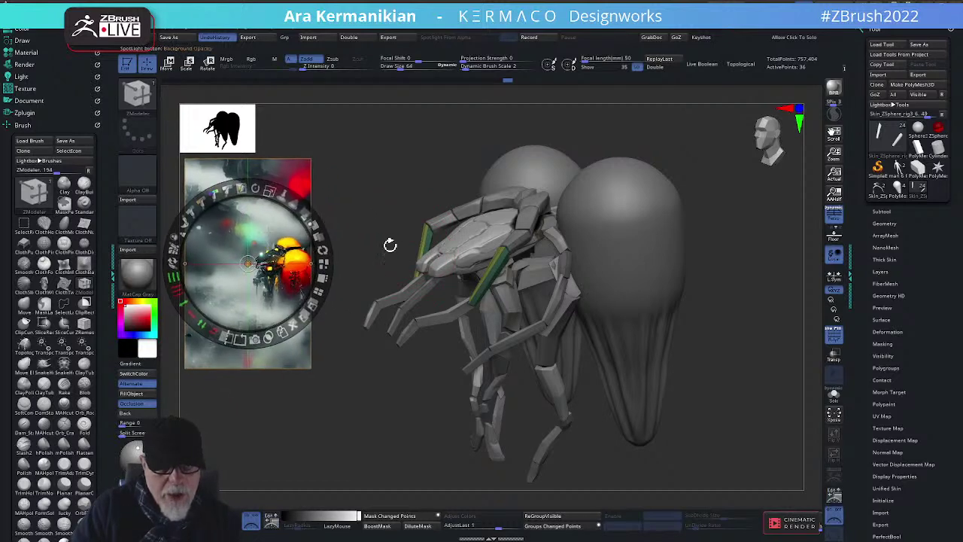
Rescale the Spotlight concept image and move it against the canvas's left edge, below the silhouette thumbnail
key(z)
drag(736, 277, 652, 291)
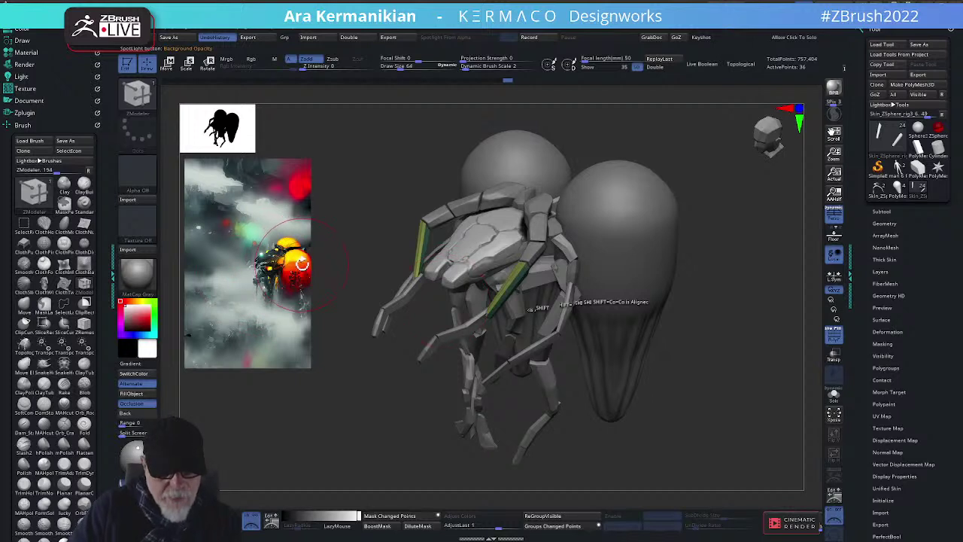
key(z)
drag(286, 198, 232, 264)
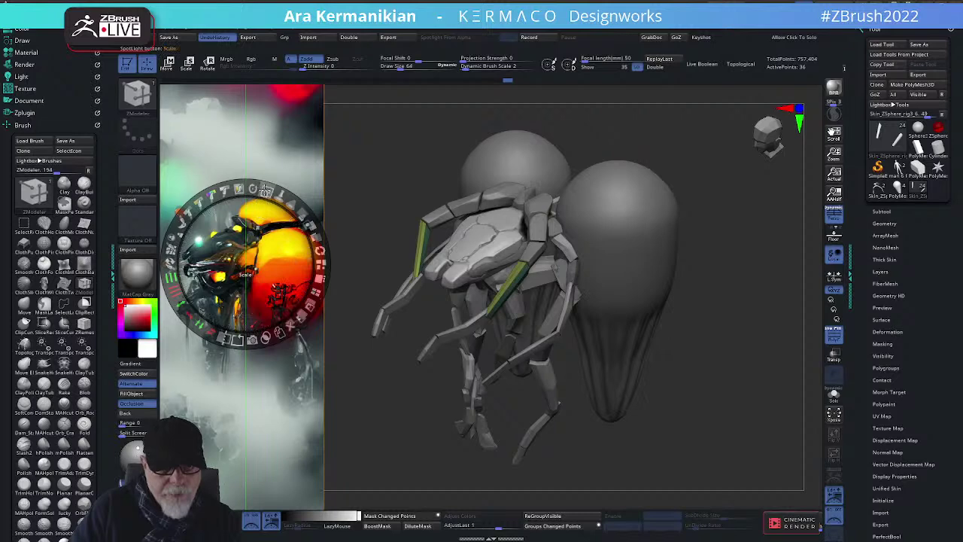
drag(265, 191, 220, 194)
drag(268, 230, 268, 253)
key(z)
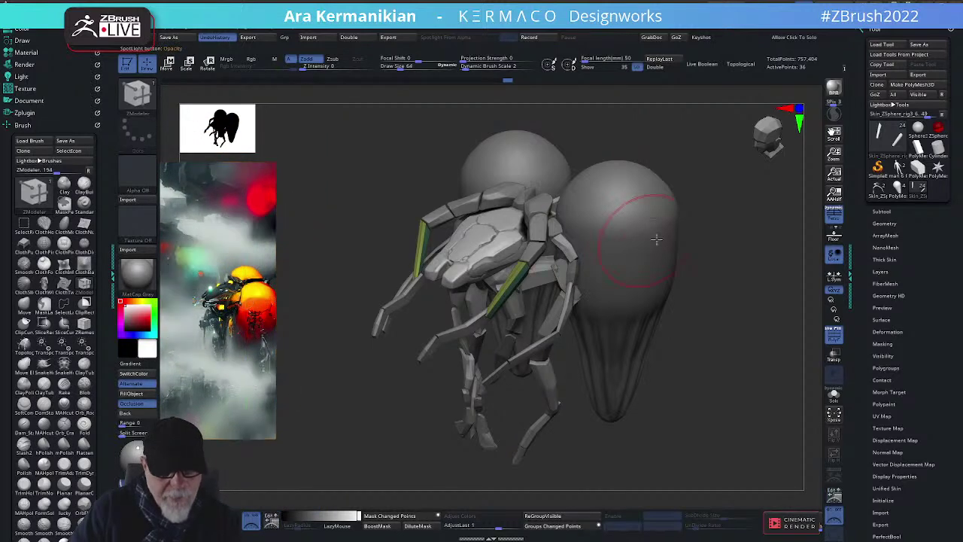
Reduce the brush draw size to about 32 and try subdividing the active front-limb segment once
drag(766, 301, 524, 256)
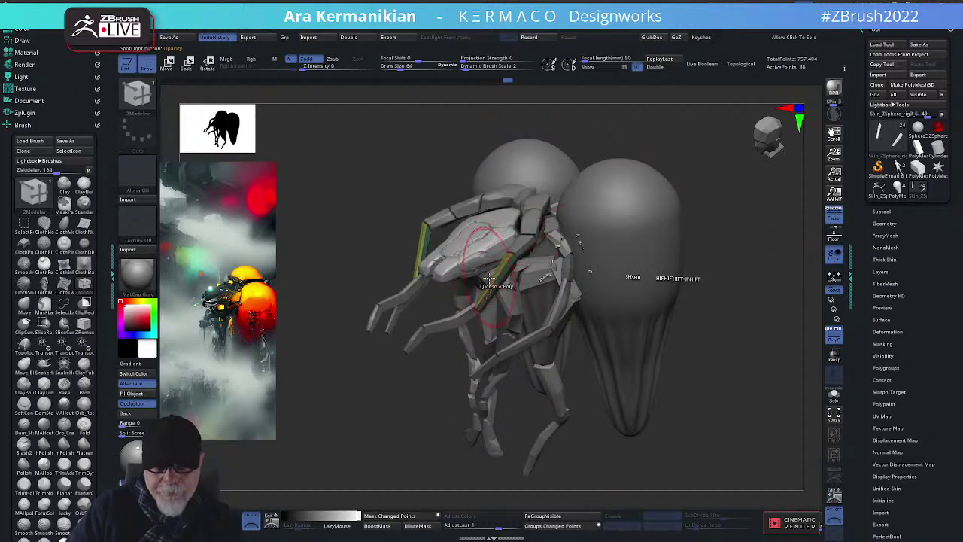
alt+drag(784, 294, 647, 319)
key(s)
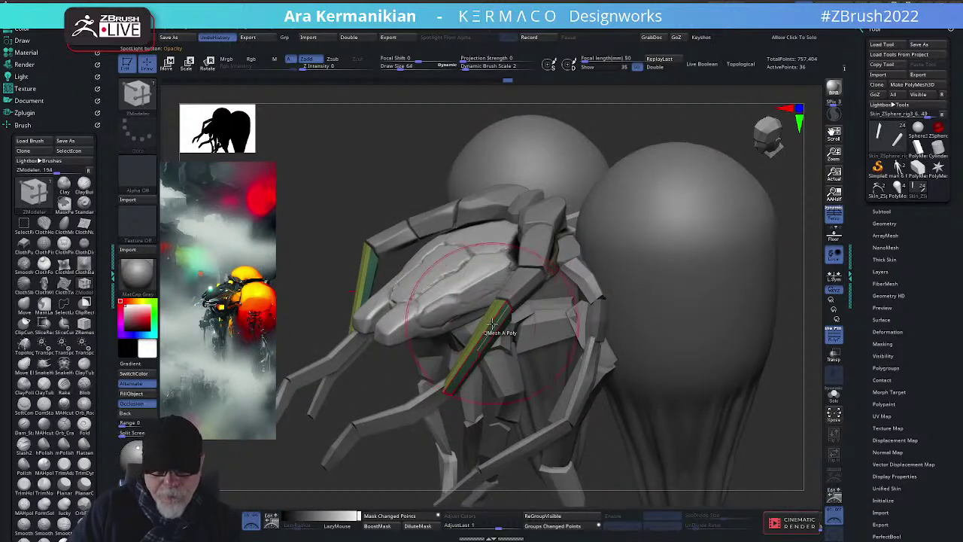
drag(497, 326, 481, 325)
alt+drag(801, 326, 671, 319)
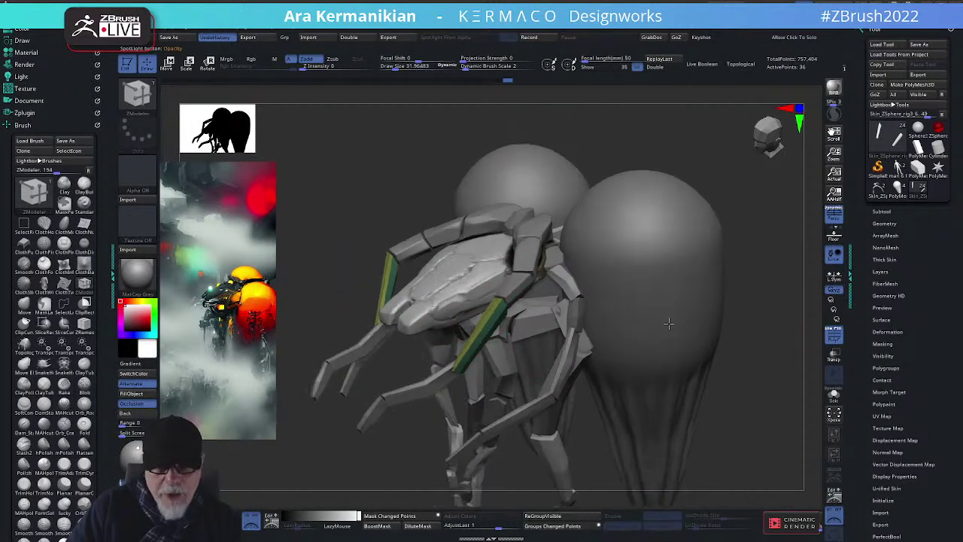
key(ctrl+2)
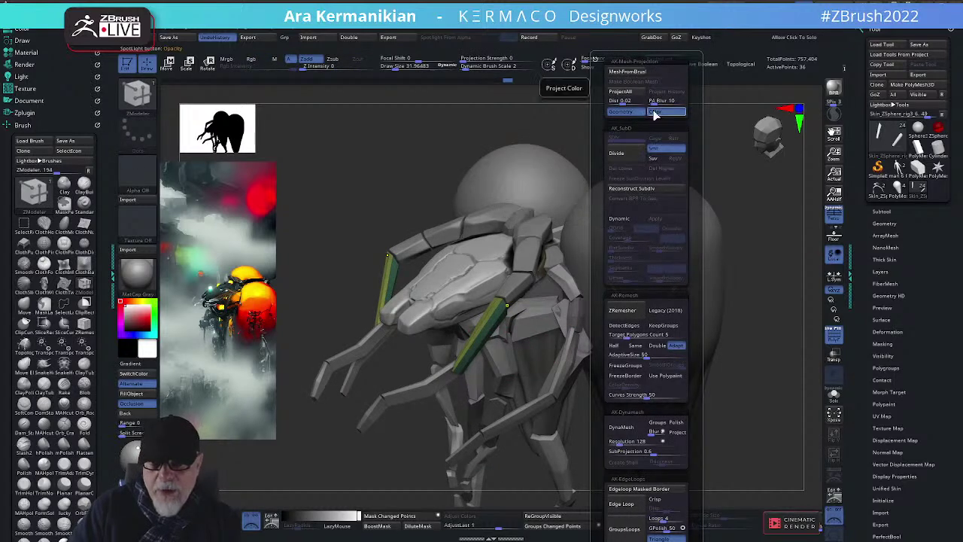
click(621, 153)
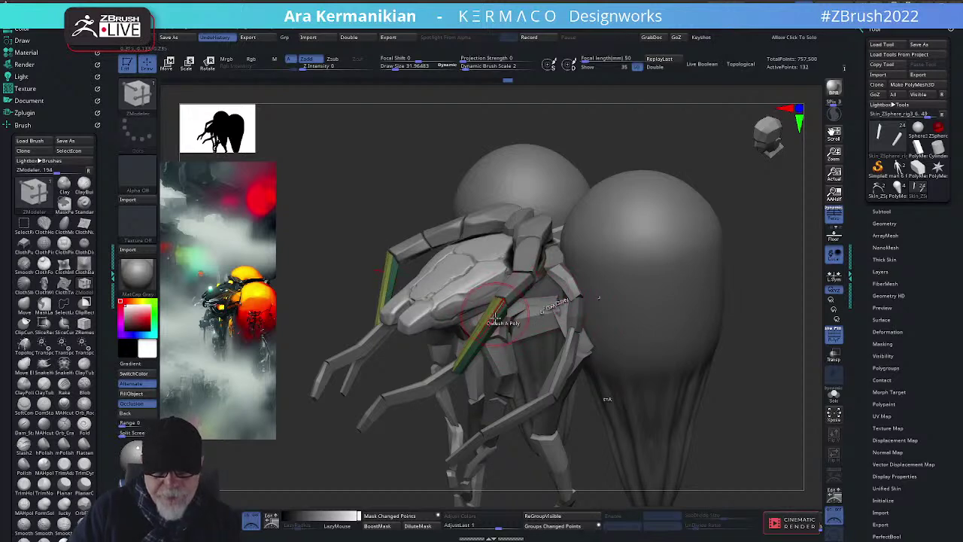
alt+drag(785, 303, 789, 354)
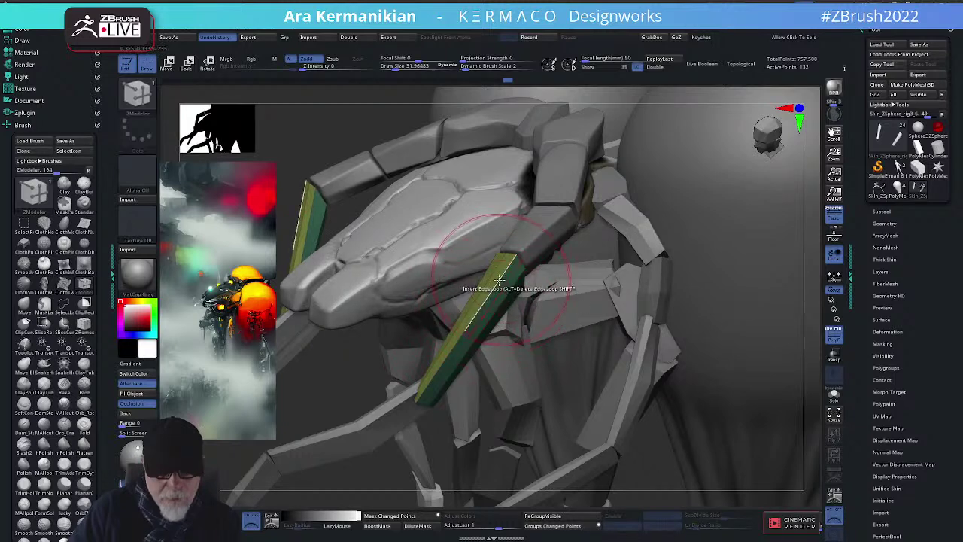
key(shift)
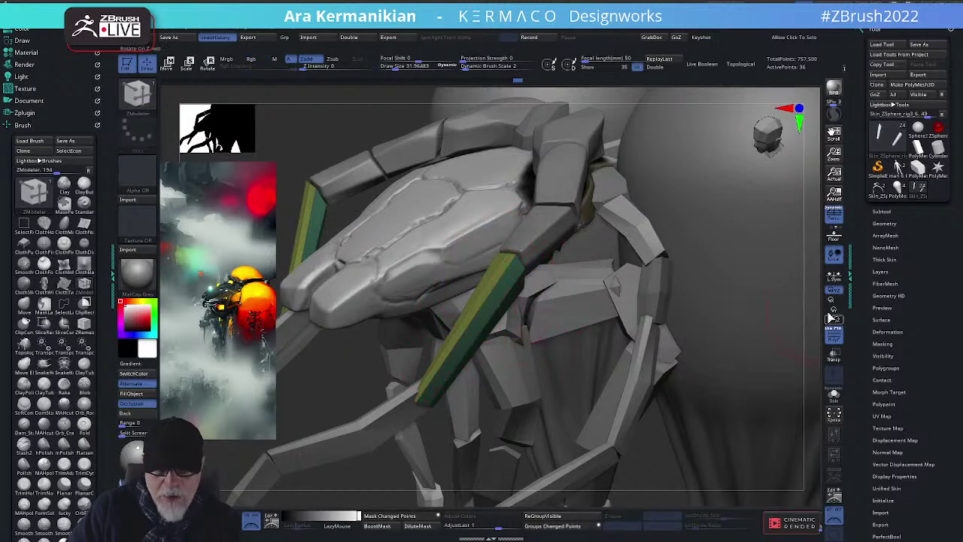
Switch to the Move brush with a draw size of about 14 and reshape the front-limb segment's upper end in side view
key(f)
key(f)
drag(678, 323, 675, 327)
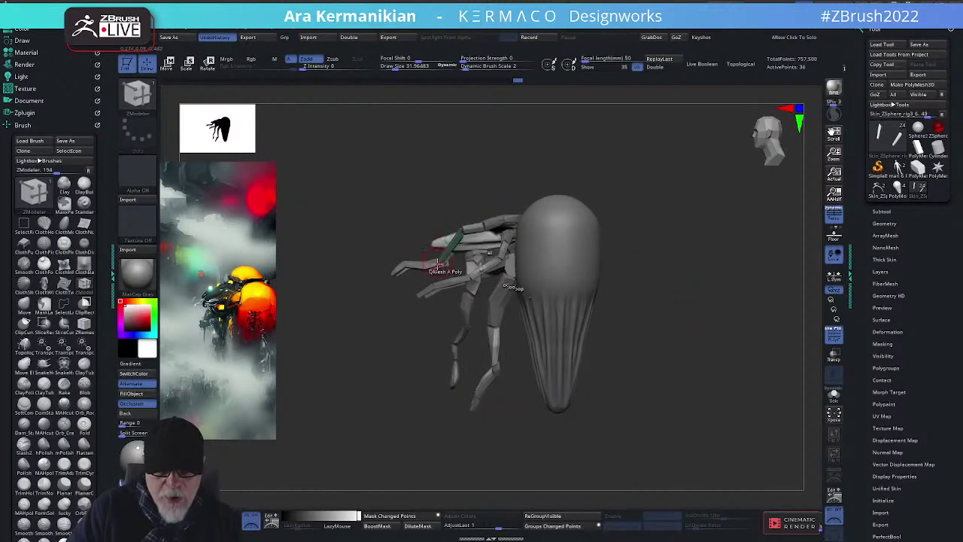
alt+drag(413, 196, 462, 228)
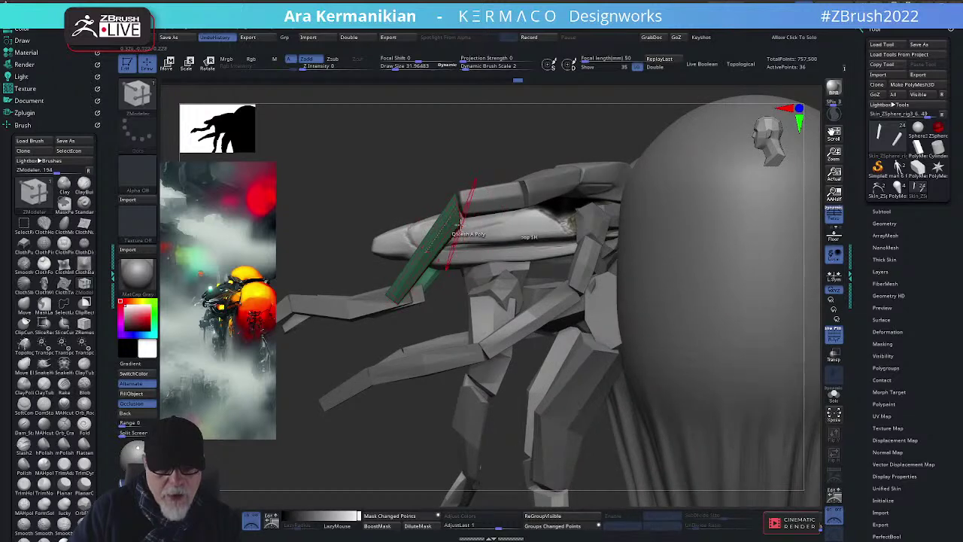
key(b)
key(m)
key(v)
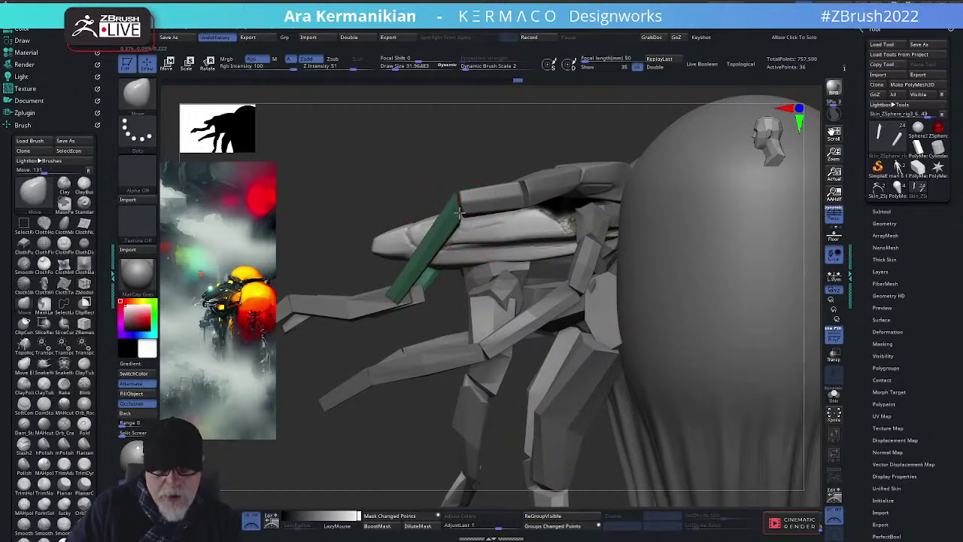
key(s)
drag(460, 226, 456, 224)
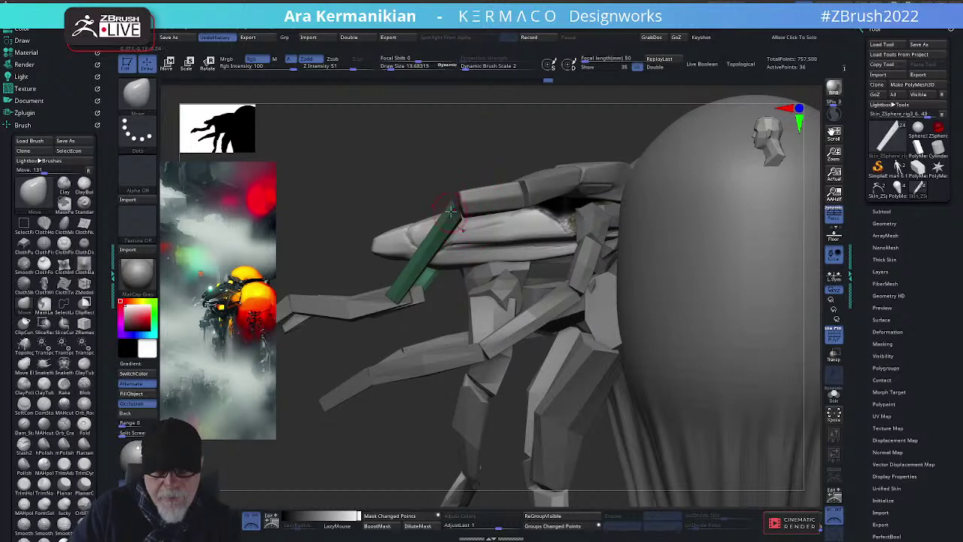
Refine the front-limb segment's fit to its neighbouring segments with the Move brush, working from top, side and front views
drag(428, 150, 460, 194)
drag(670, 226, 682, 301)
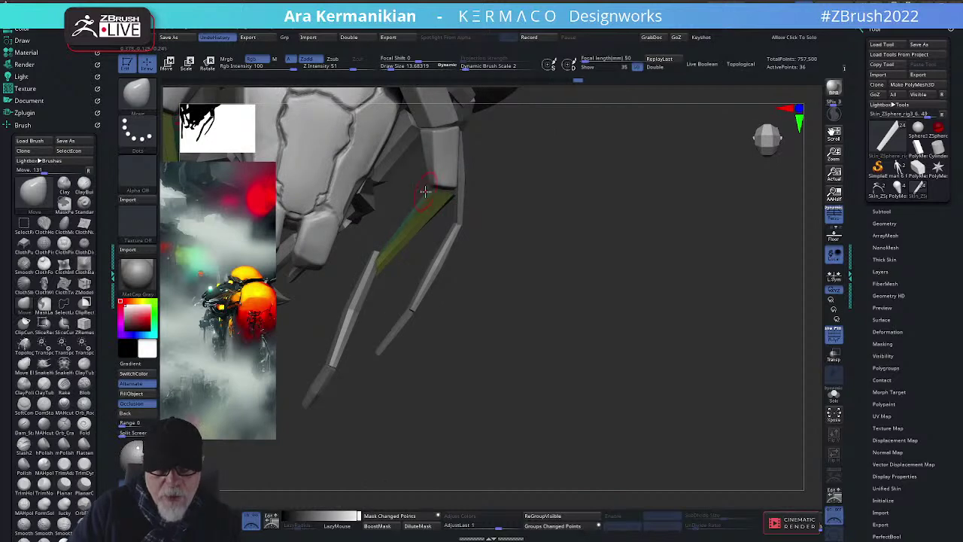
drag(563, 227, 404, 265)
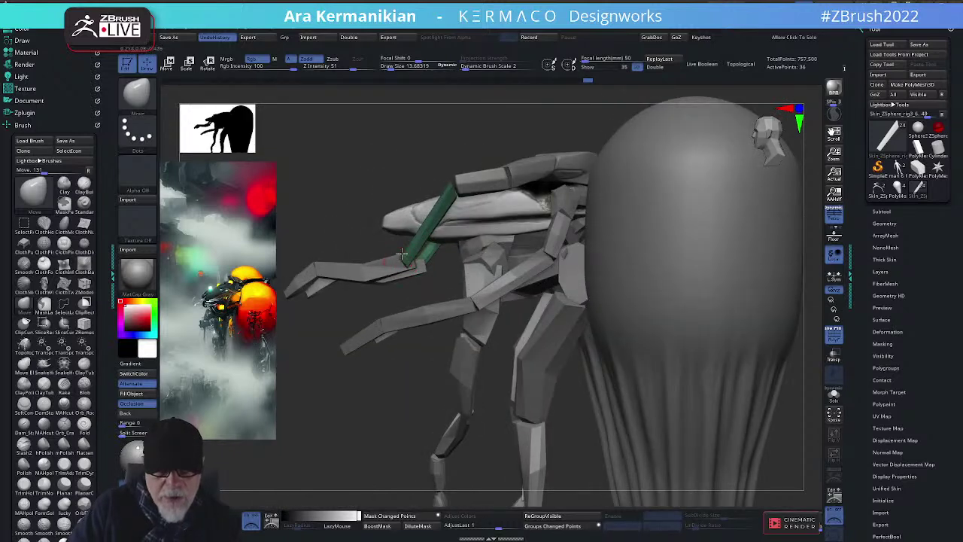
drag(429, 152, 557, 166)
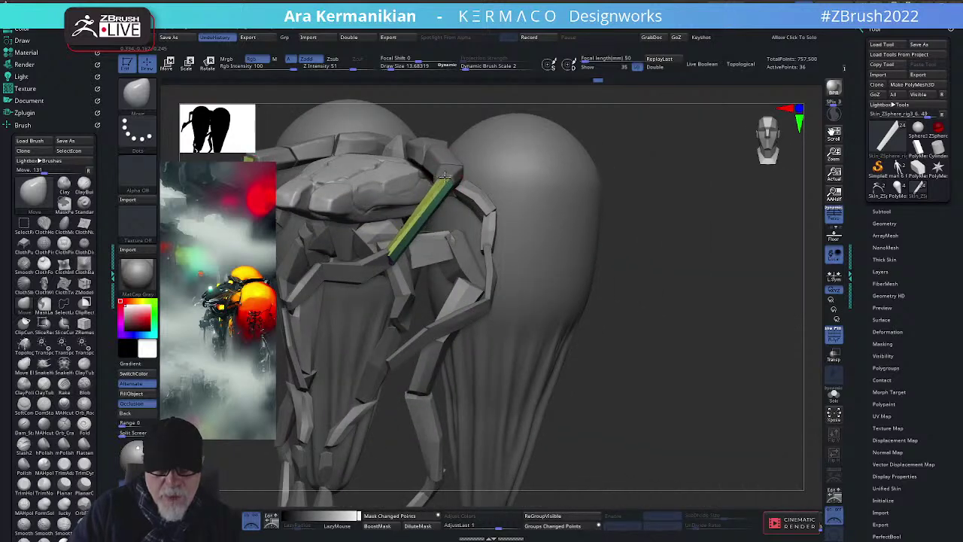
drag(663, 205, 517, 194)
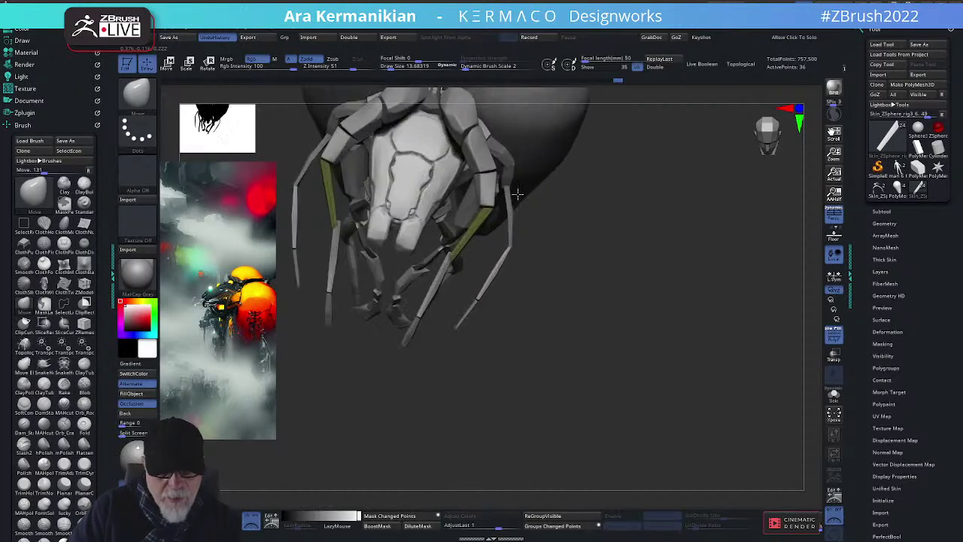
drag(682, 305, 512, 184)
drag(695, 213, 486, 211)
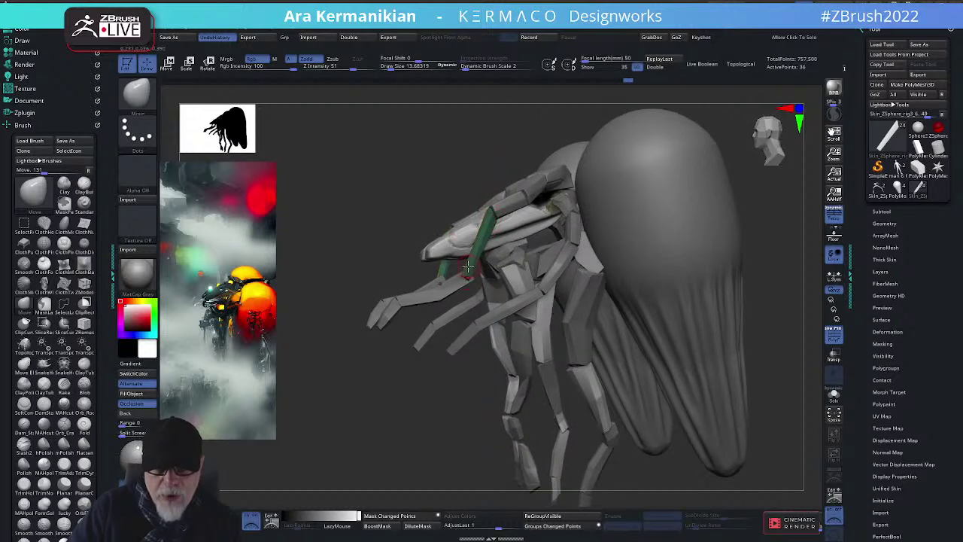
Adjust the front-limb segment's lower end with the Move brush so it lines up with the forearm piece
drag(387, 179, 478, 272)
drag(666, 266, 681, 317)
drag(485, 235, 496, 243)
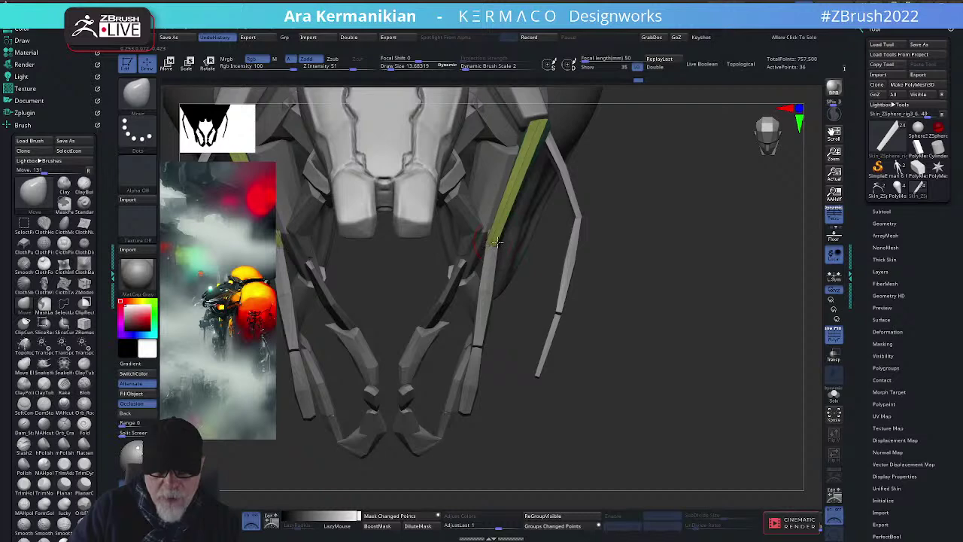
drag(709, 271, 596, 245)
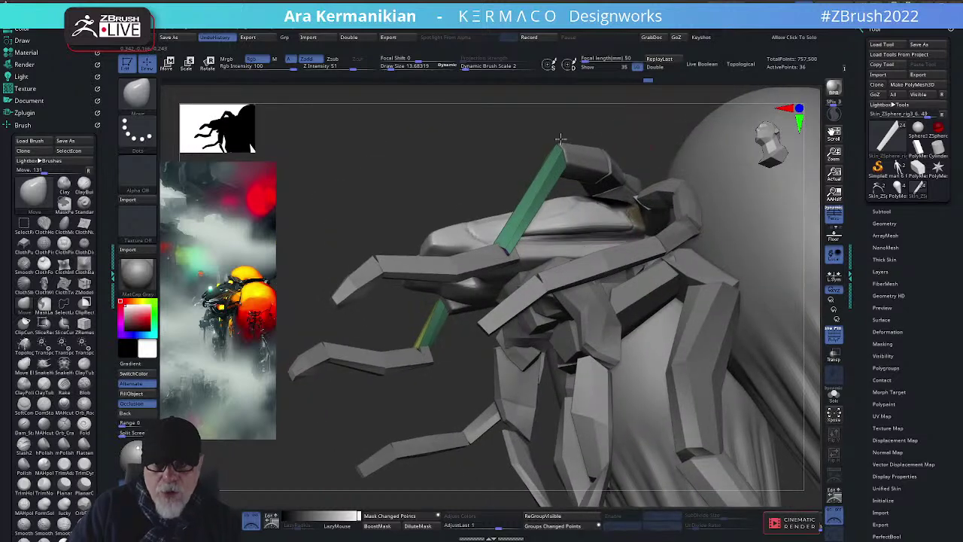
Make the shoulder segments beside the head the active subtool and check them briefly in Solo mode
key(f)
drag(611, 133, 559, 193)
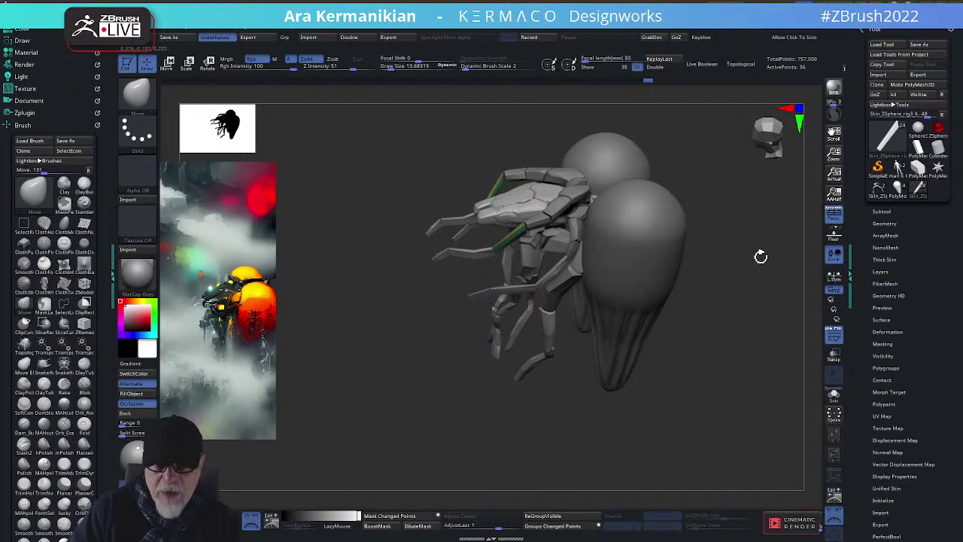
drag(761, 257, 563, 217)
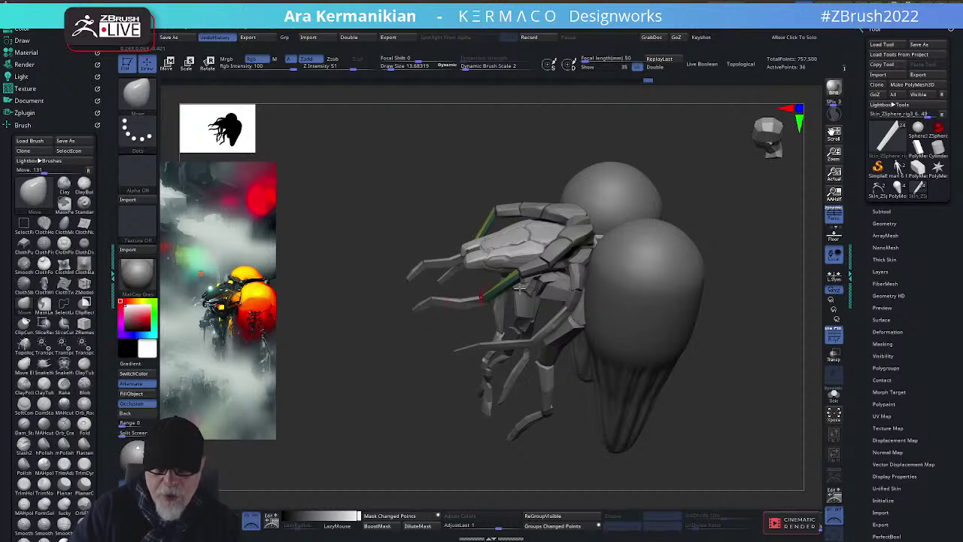
mouse_move(738, 234)
mouse_down()
mouse_move(748, 249)
mouse_move(749, 218)
mouse_move(742, 254)
mouse_move(617, 279)
mouse_move(632, 250)
mouse_up()
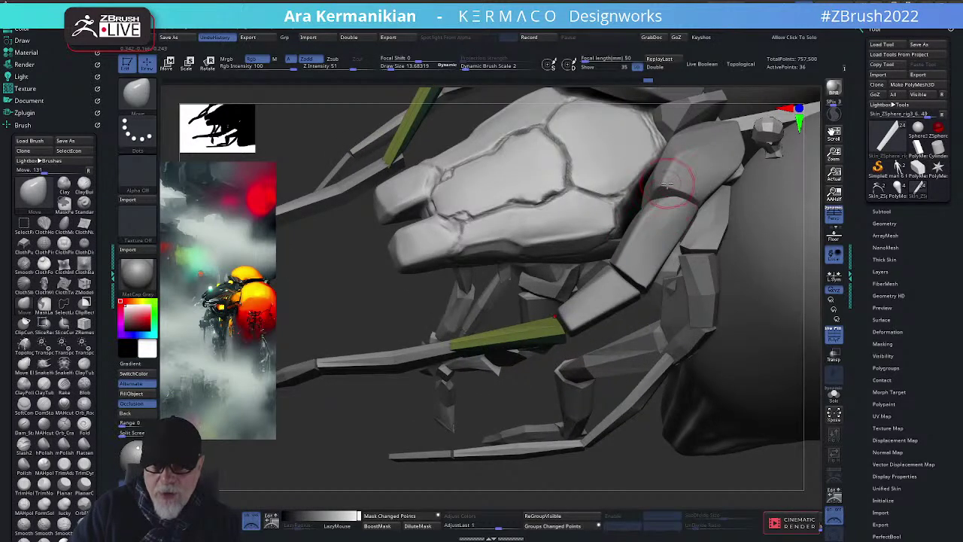
alt+click(685, 171)
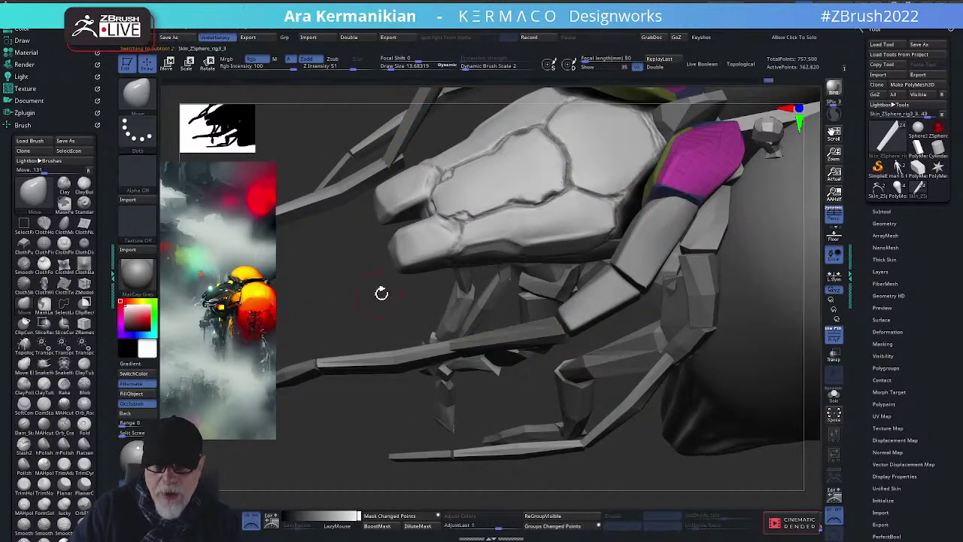
drag(381, 290, 681, 267)
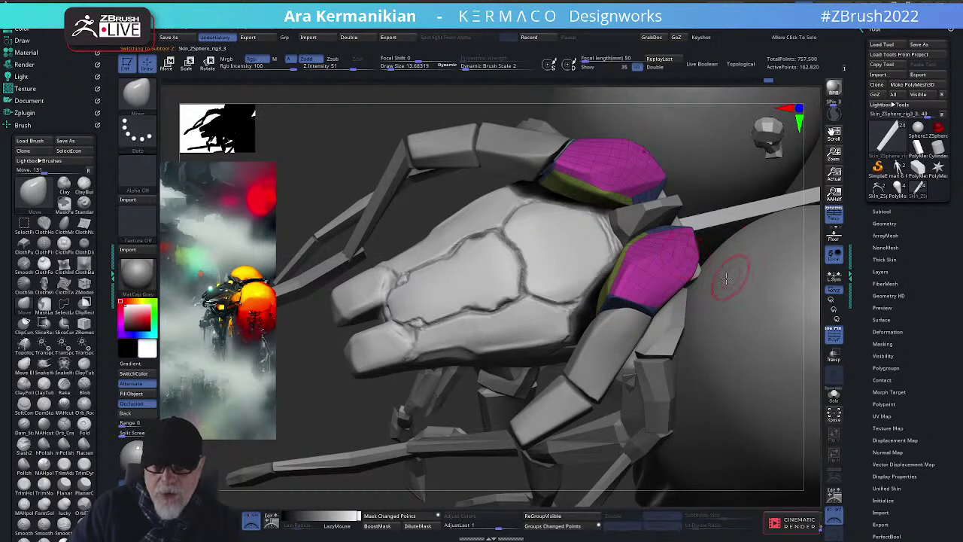
click(834, 393)
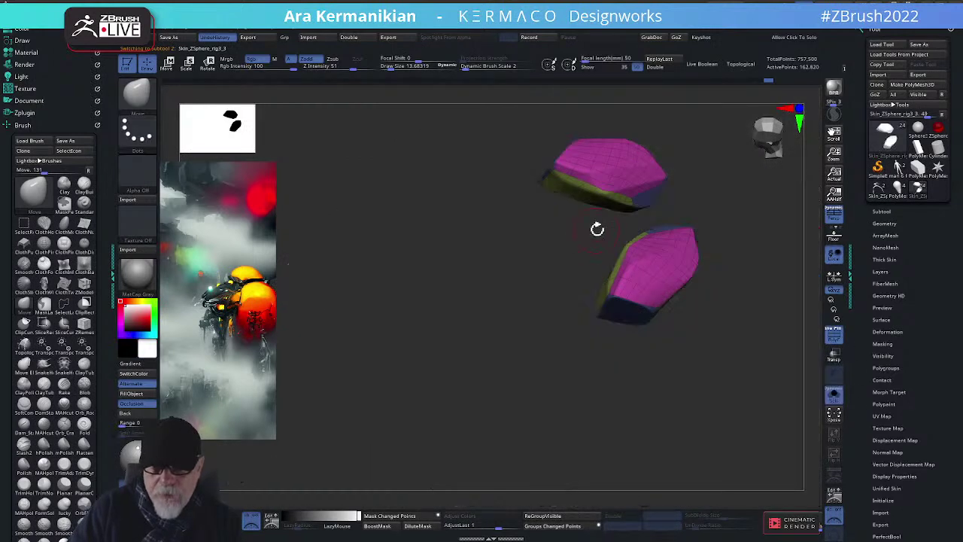
click(834, 393)
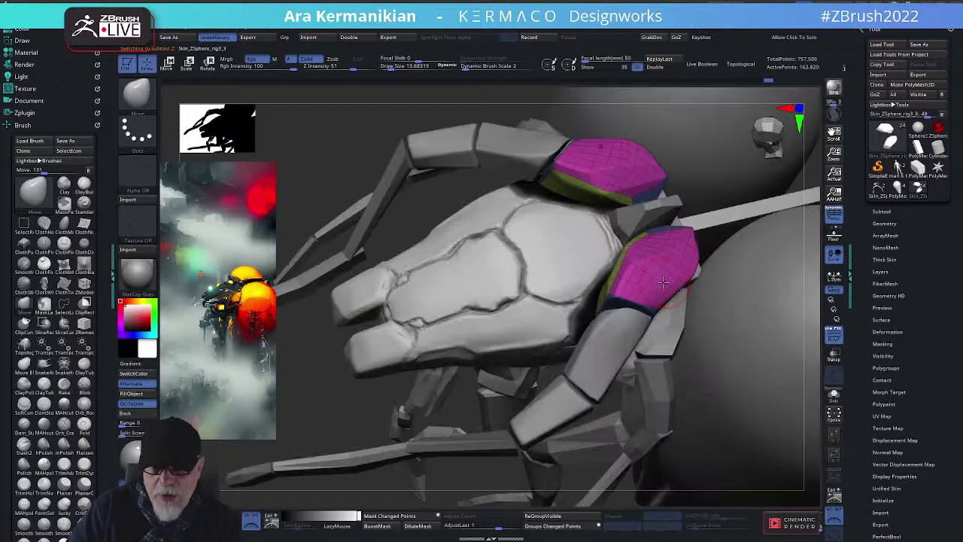
Turn off the polyframe display on the shoulder segments and switch to the hPolish brush
click(834, 333)
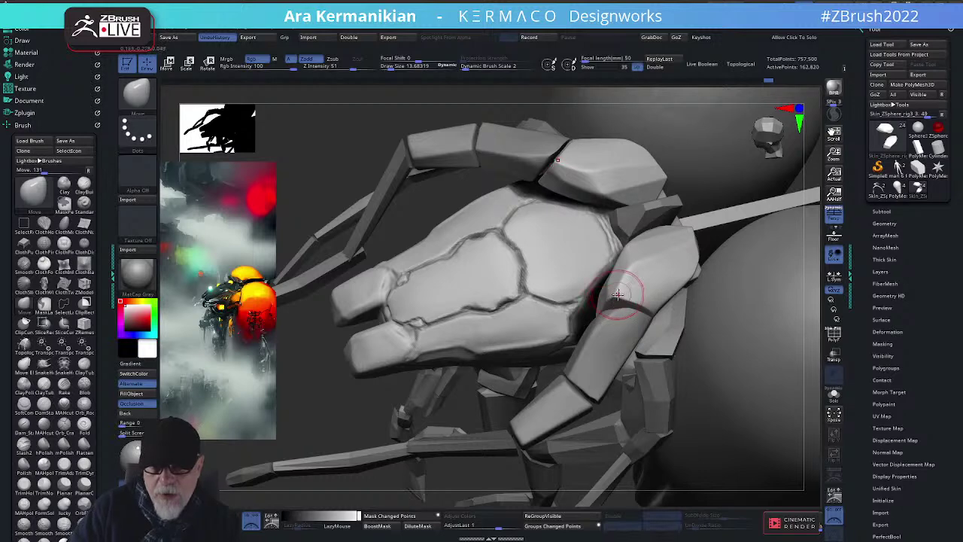
right_click(605, 284)
click(631, 310)
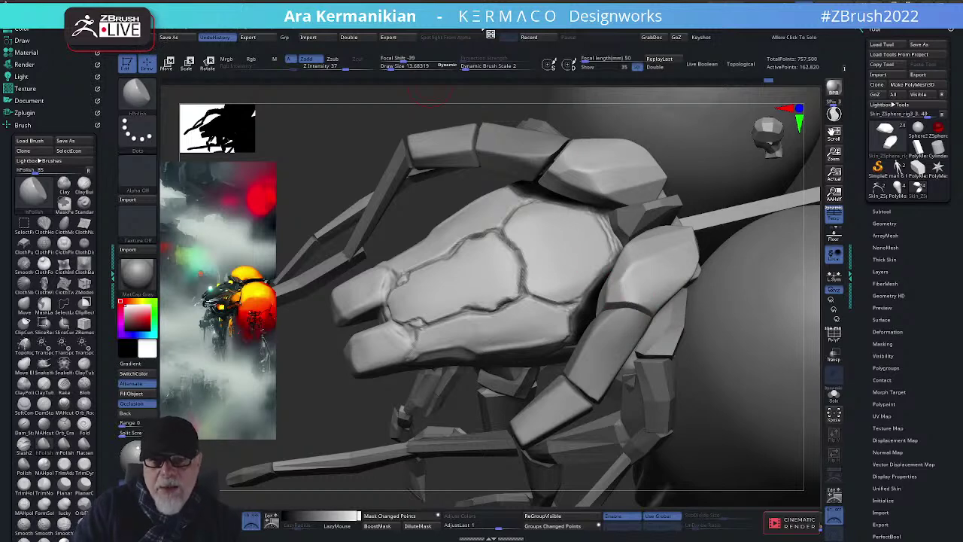
Look through the interface preferences and open their UI settings
click(487, 31)
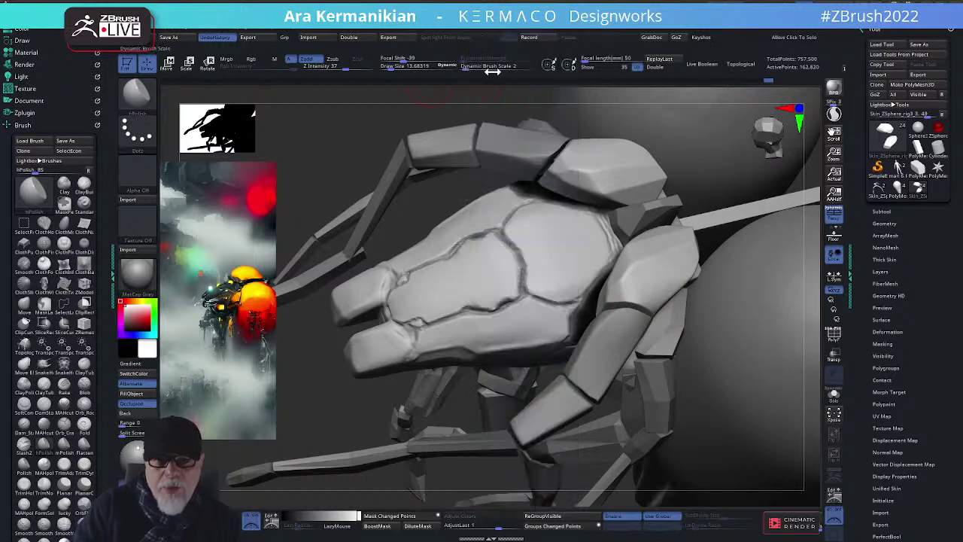
click(486, 31)
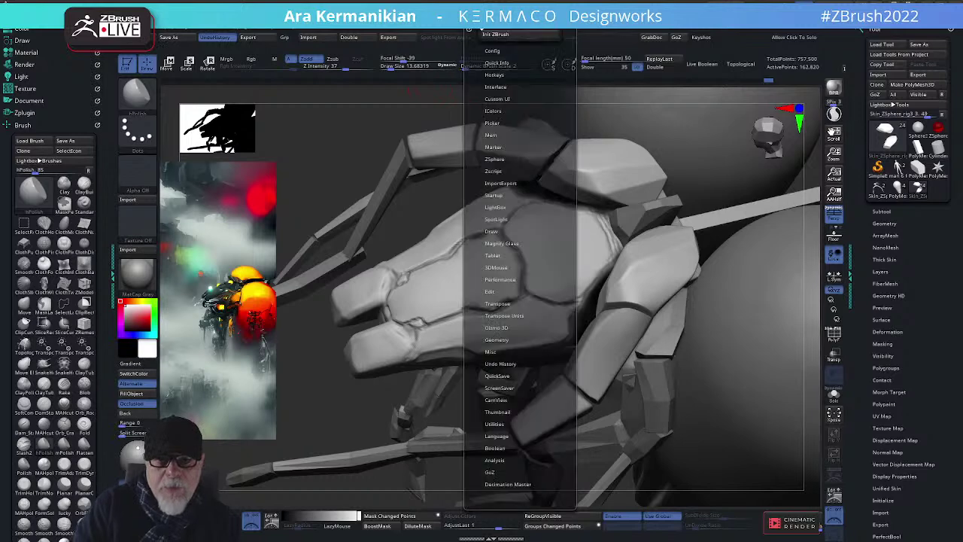
click(496, 99)
click(500, 98)
click(497, 86)
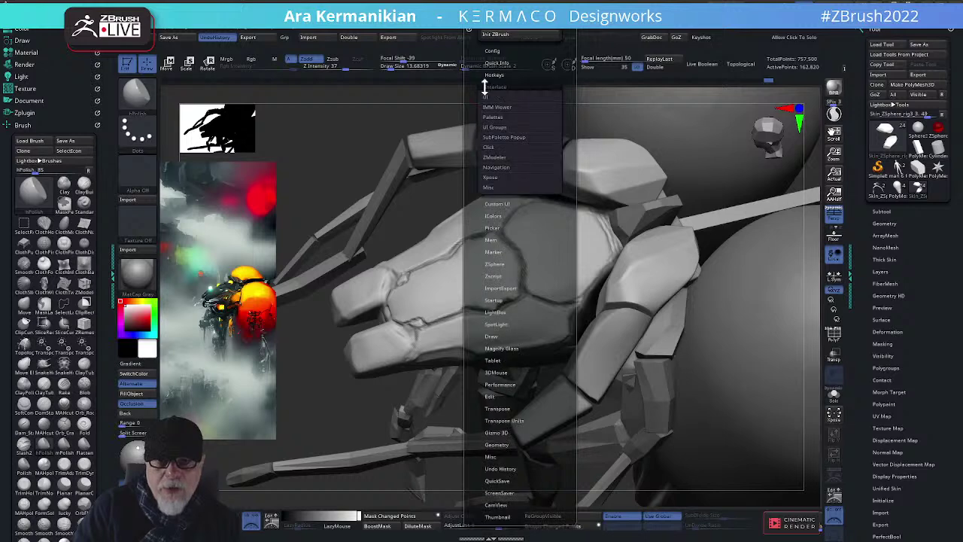
click(492, 97)
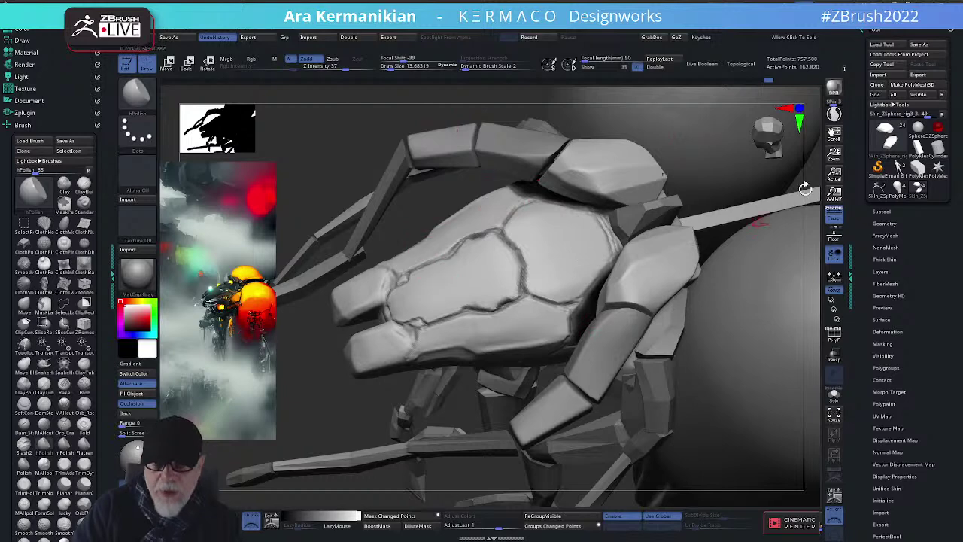
key(ctrl+2)
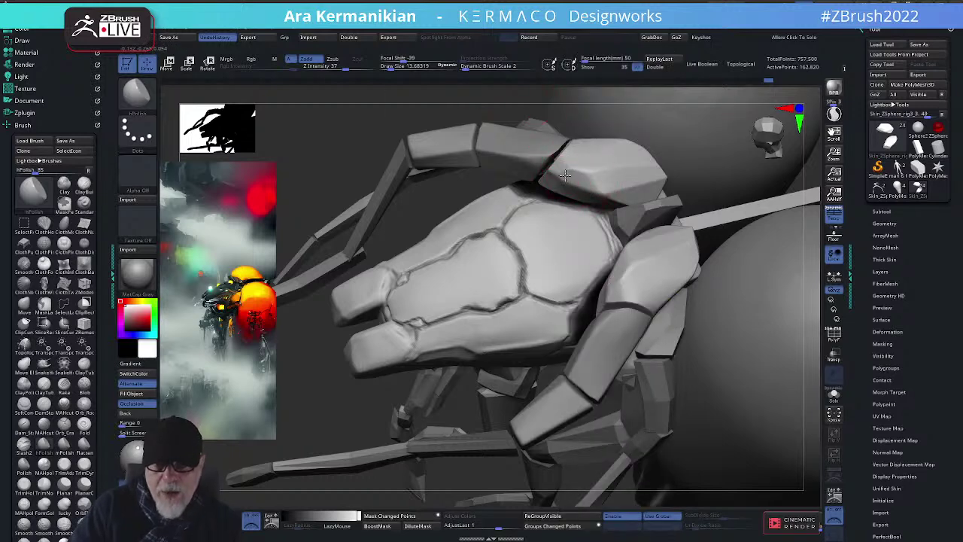
Polish the faces and edges of the shoulder segments beside the head with the hPolish brush
mouse_move(565, 175)
mouse_down()
mouse_move(550, 162)
mouse_move(557, 170)
mouse_up()
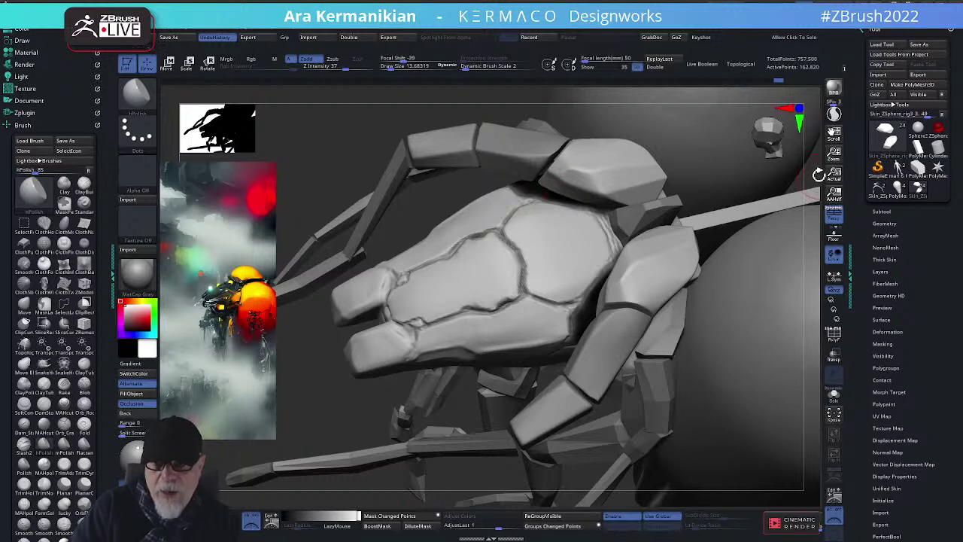
drag(809, 194, 828, 167)
mouse_move(563, 176)
mouse_down()
mouse_move(550, 179)
mouse_move(609, 190)
mouse_up()
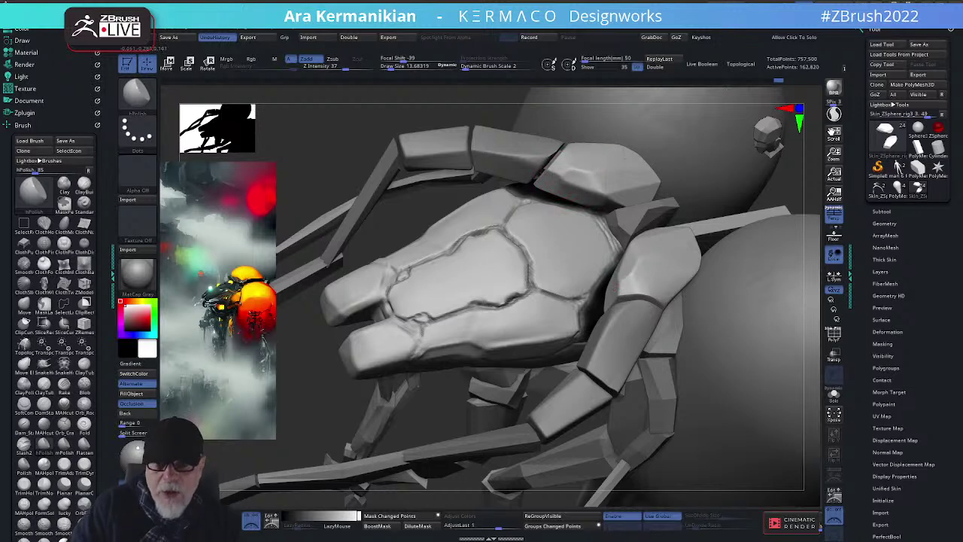
drag(639, 200, 653, 180)
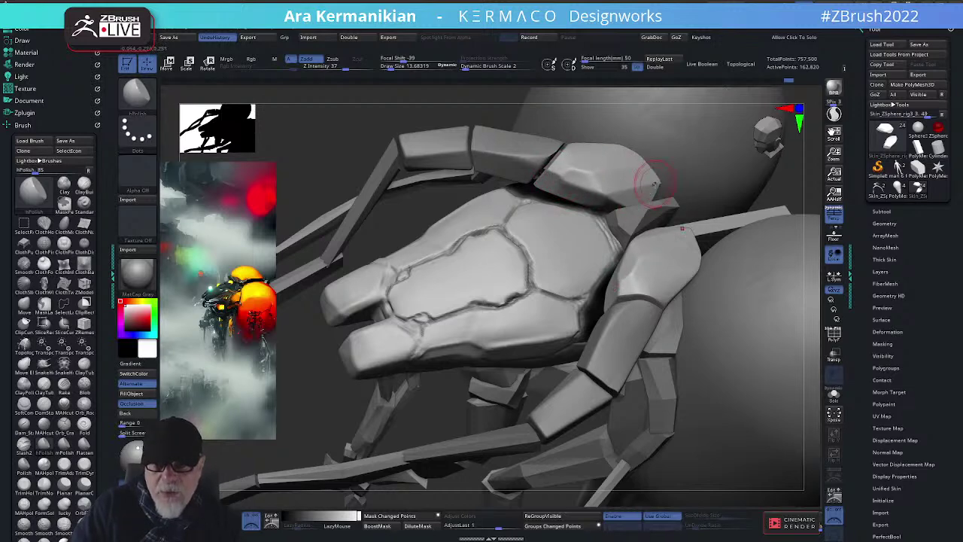
drag(684, 279, 645, 289)
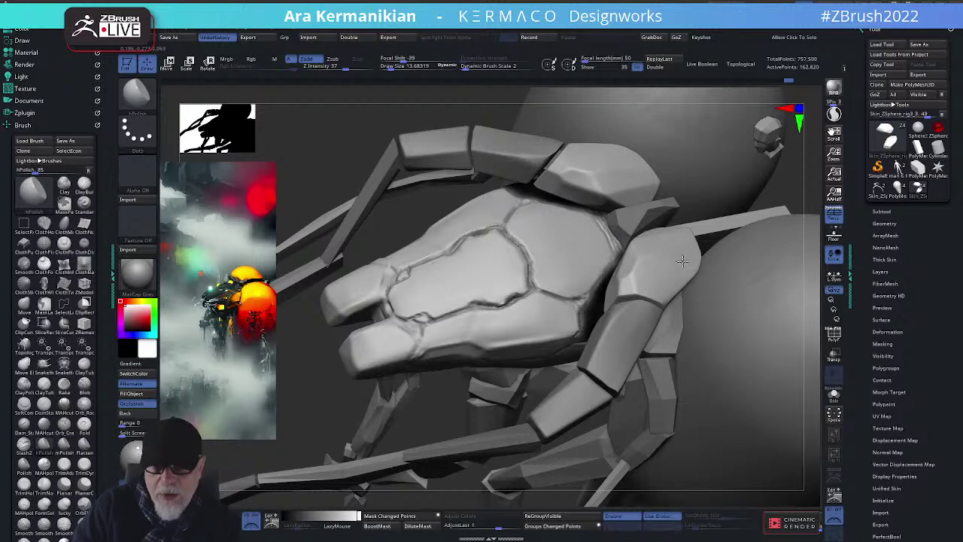
alt+drag(813, 226, 683, 209)
drag(780, 238, 692, 256)
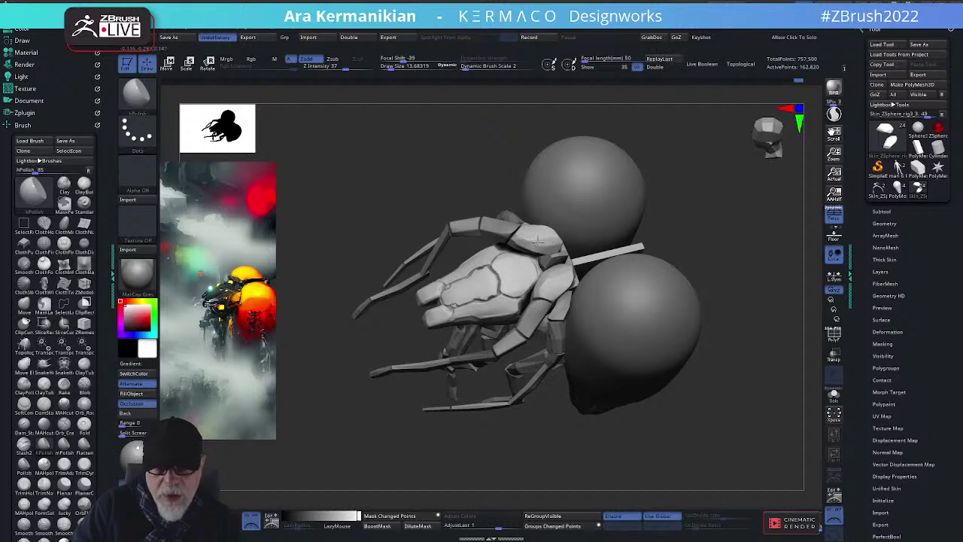
alt+drag(735, 261, 715, 274)
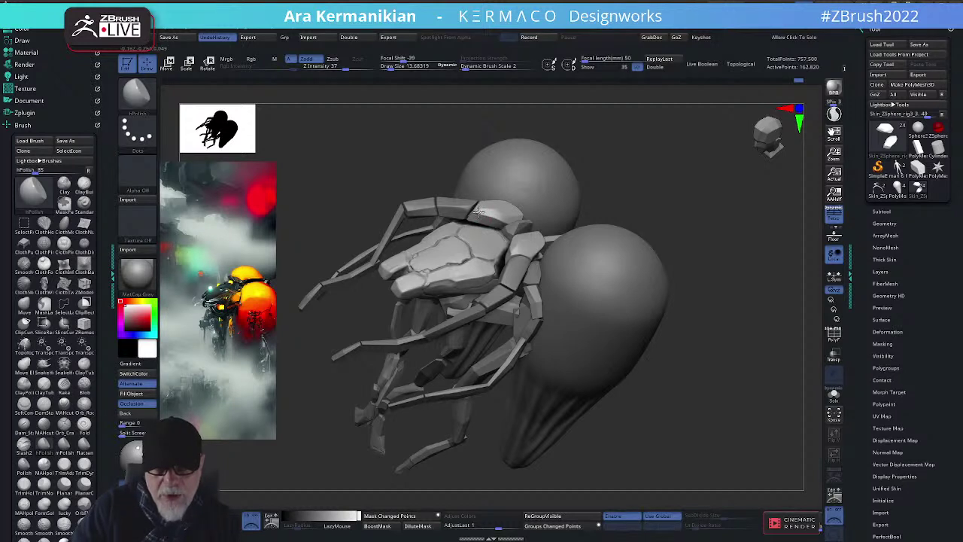
Isolate the shoulder segments in Solo mode and flatten their side faces with the hPolish brush
click(834, 395)
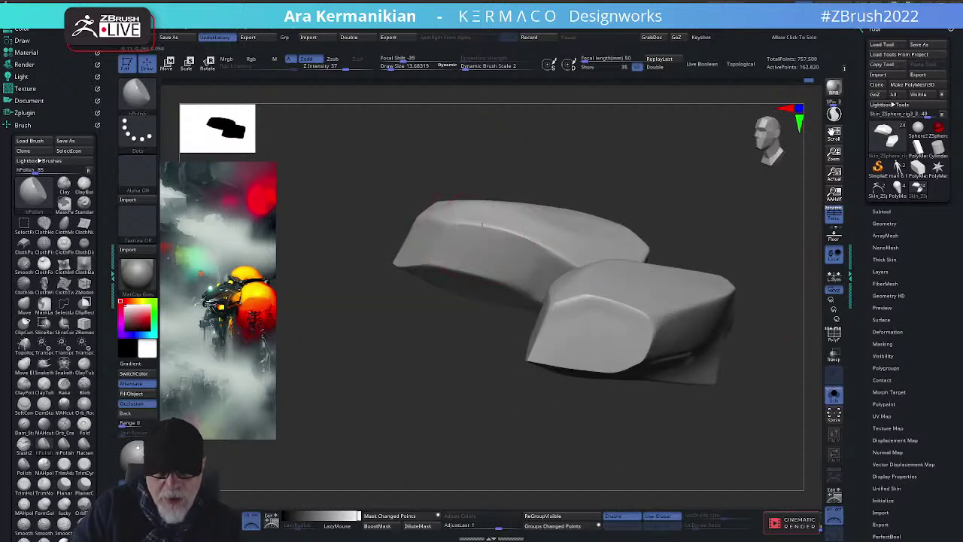
right_drag(600, 218, 656, 157)
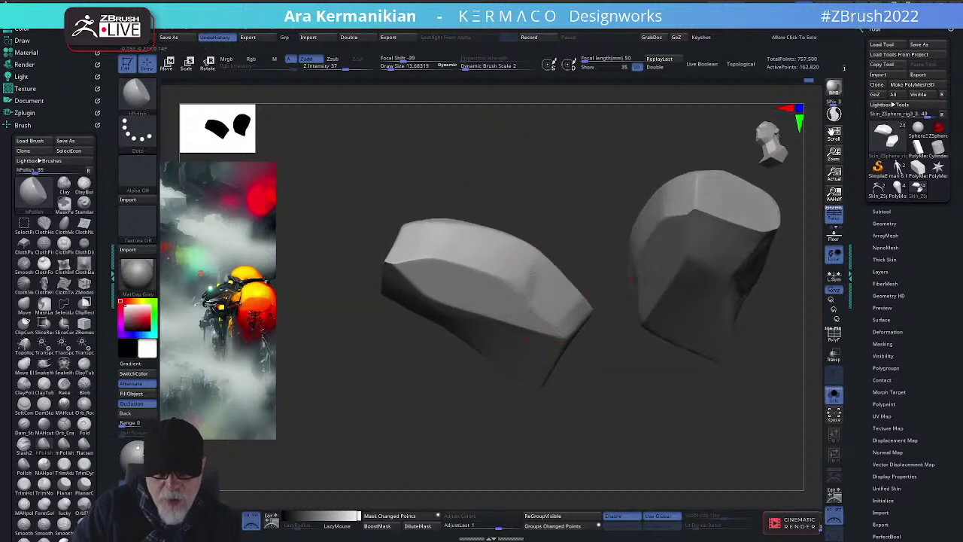
mouse_move(545, 147)
mouse_down()
mouse_move(555, 230)
mouse_move(481, 268)
mouse_up()
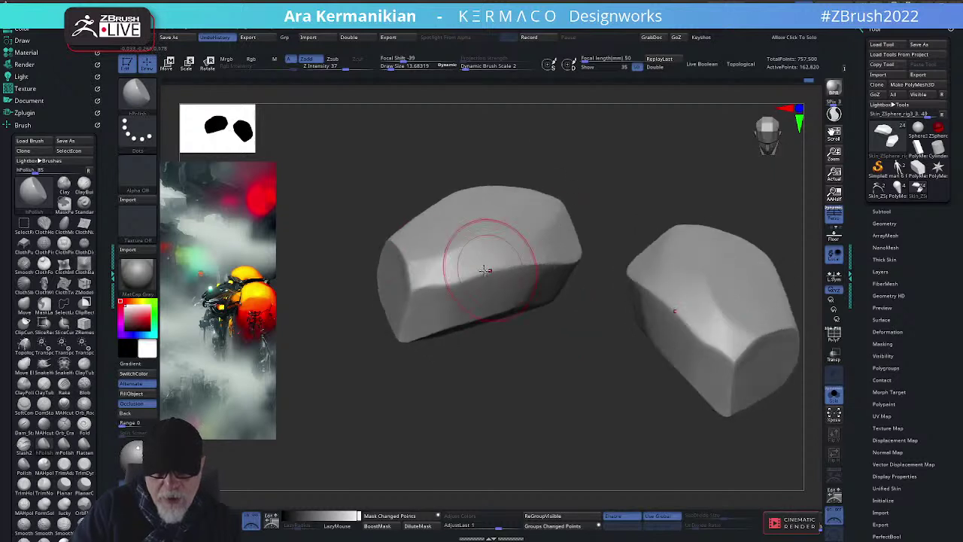
right_click(506, 291)
click(510, 289)
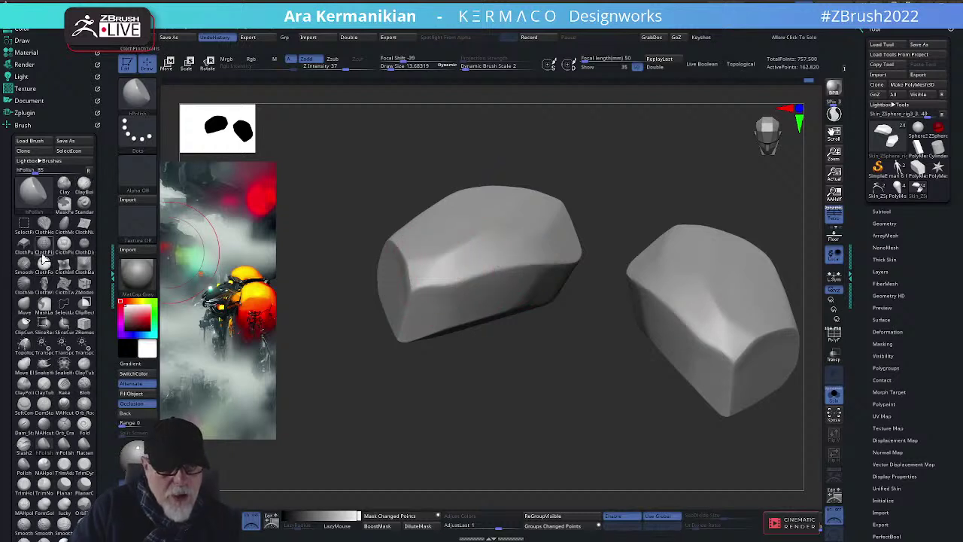
Build up a raised ridge along the shoulder segments' long side edge with the Standard brush
key(b)
key(s)
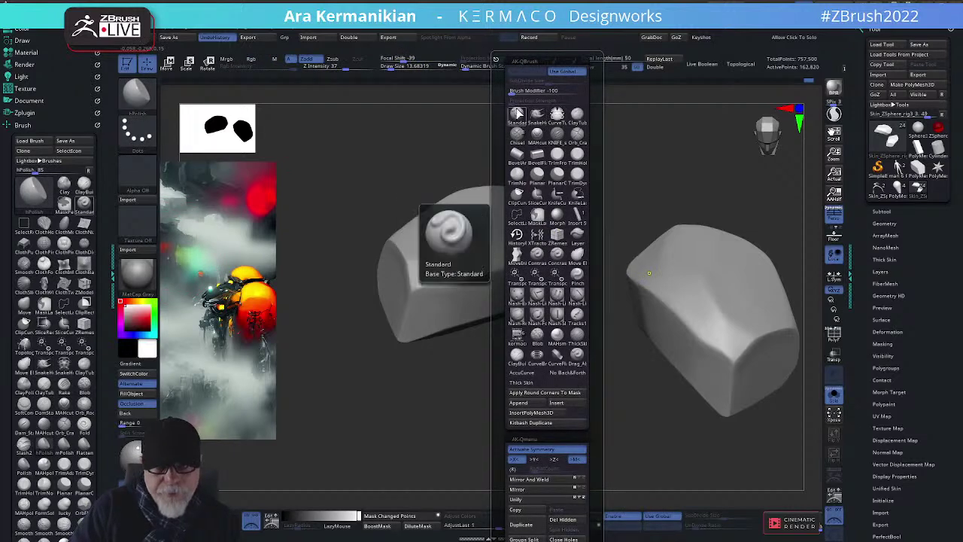
key(t)
key(s)
drag(477, 277, 469, 276)
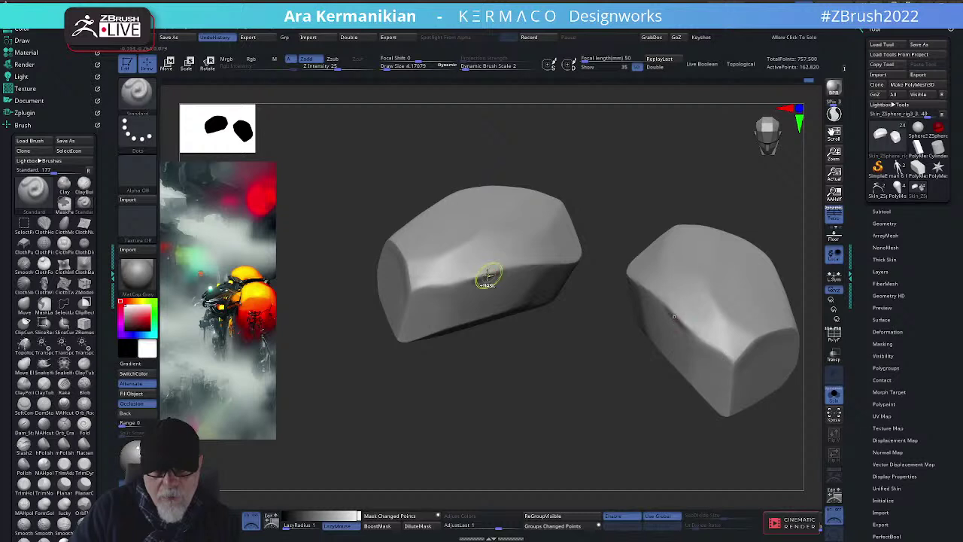
mouse_move(482, 274)
mouse_down()
mouse_move(472, 278)
mouse_move(489, 274)
mouse_up()
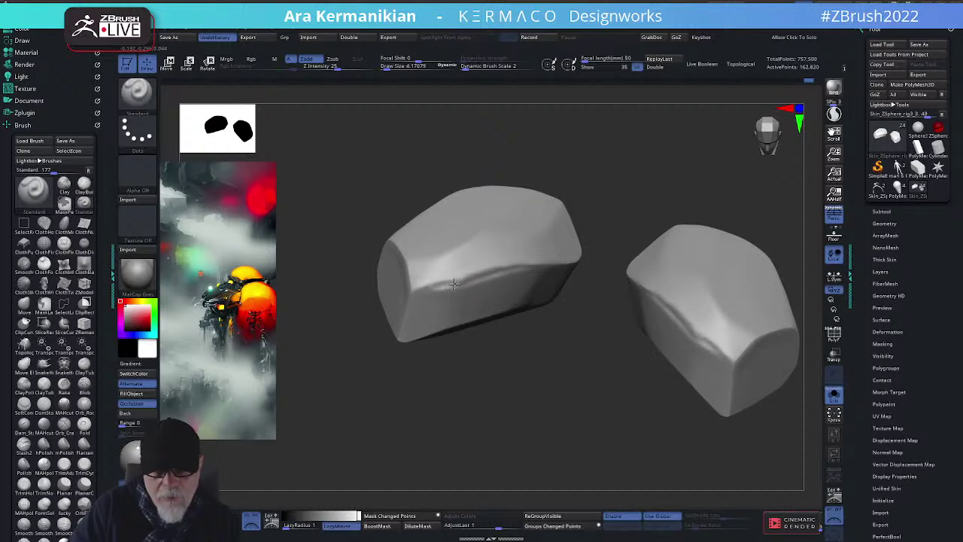
Flatten the raised ridge on the shoulder segments into a clean beveled edge with the hPolish brush
right_click(496, 278)
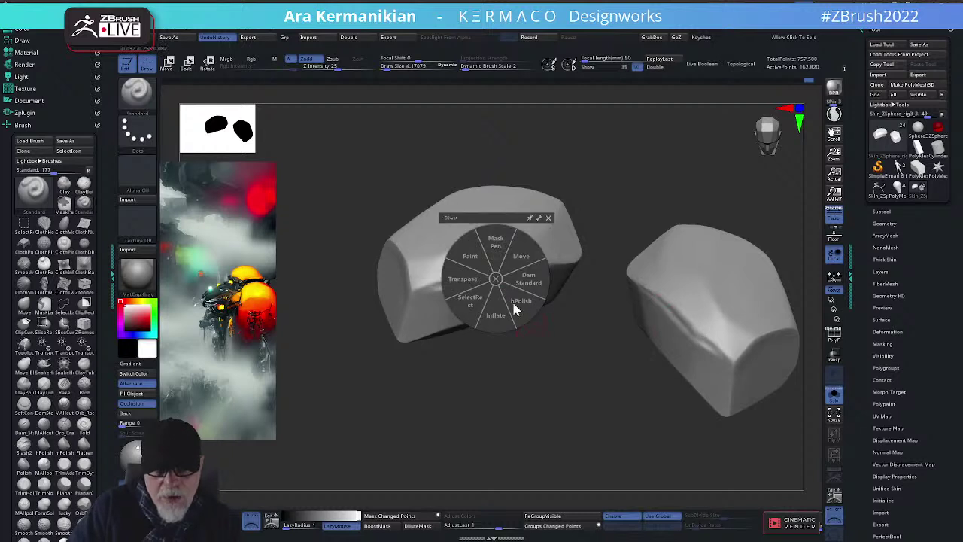
click(508, 309)
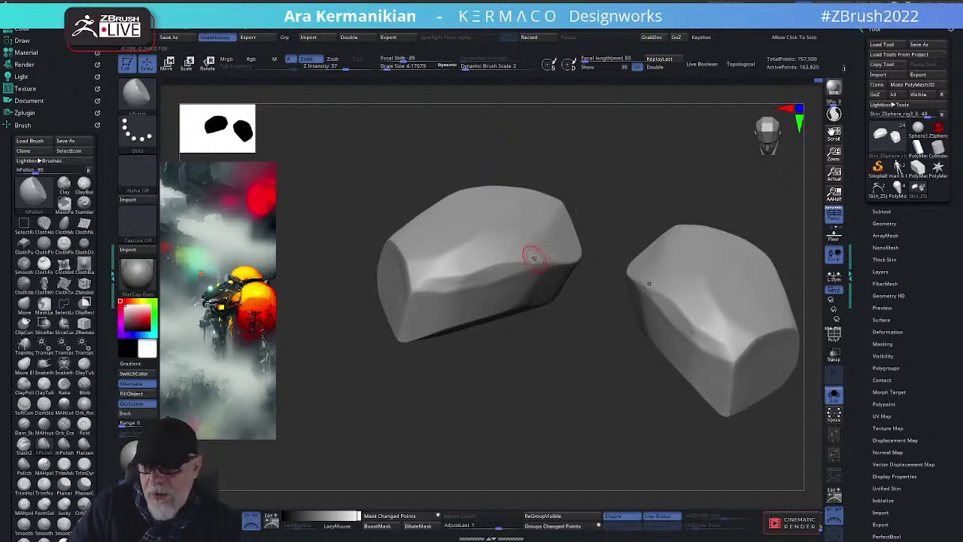
mouse_move(595, 362)
mouse_down()
mouse_move(567, 383)
mouse_move(542, 275)
mouse_up()
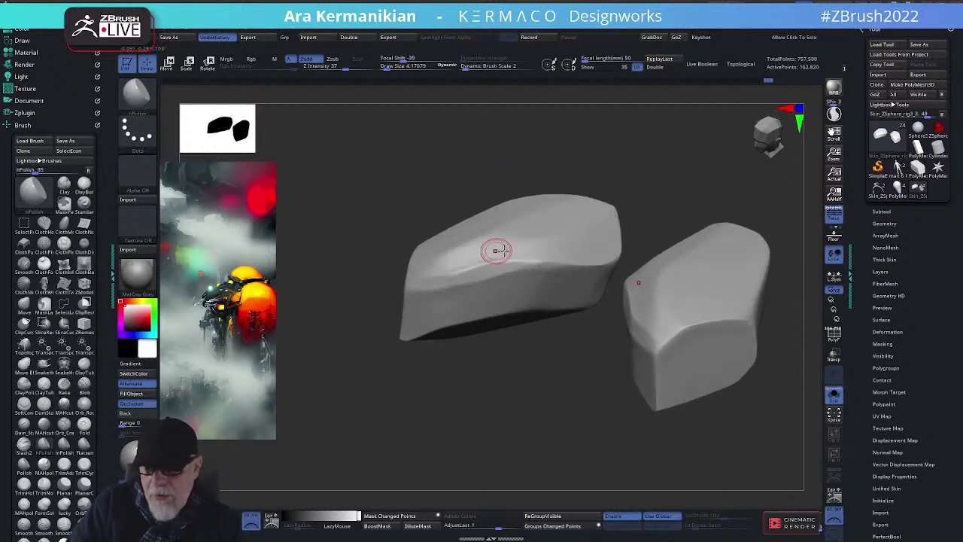
drag(484, 404, 498, 247)
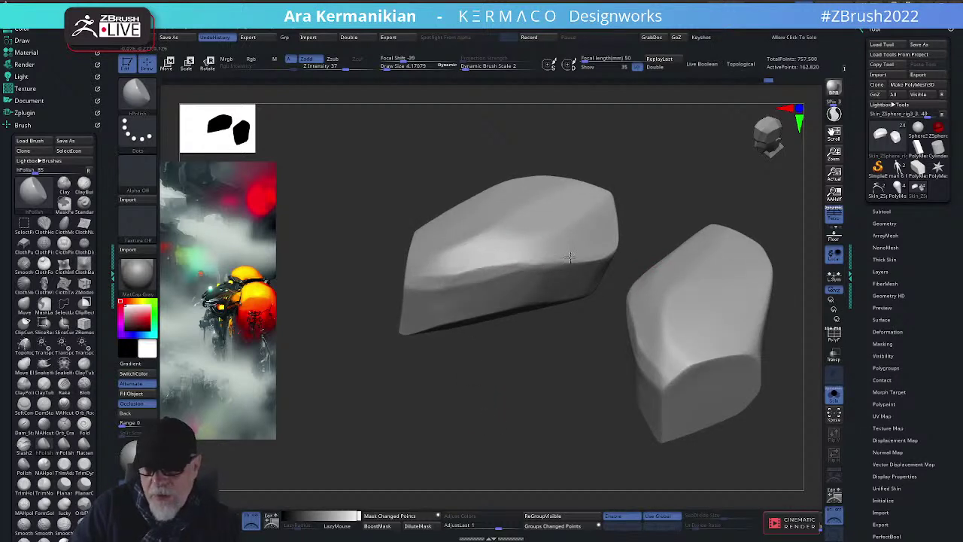
drag(525, 362, 535, 282)
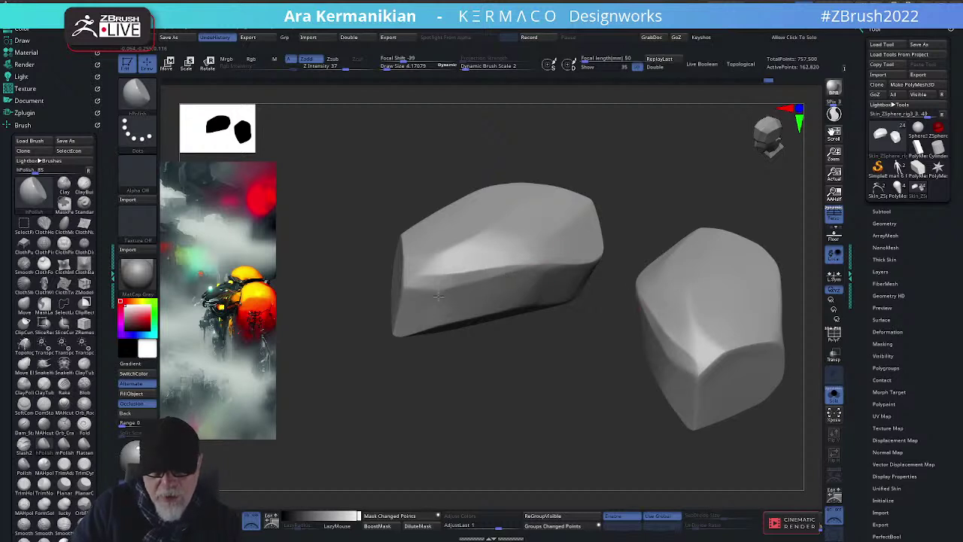
drag(447, 270, 467, 278)
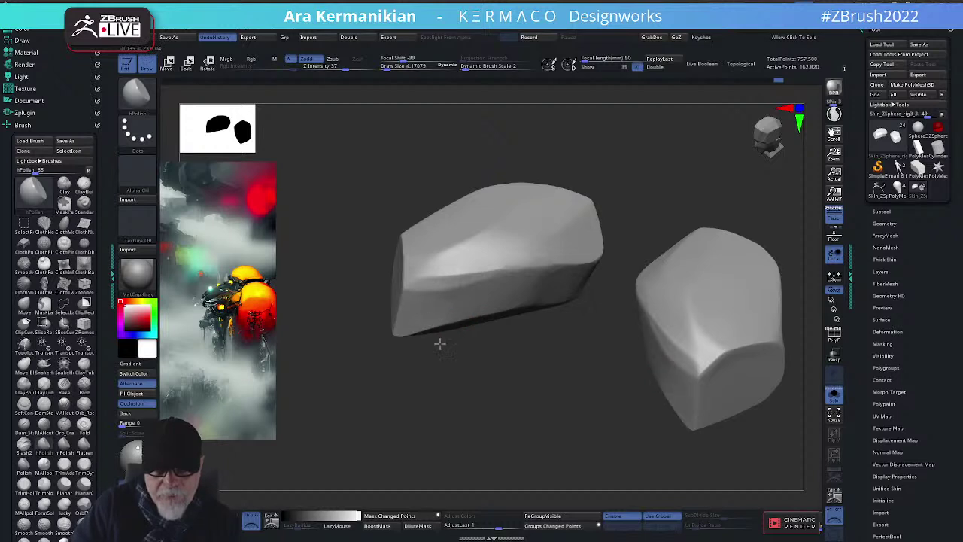
Polish the shoulder segments' lower side faces and outer edges with the hPolish brush
drag(536, 418, 554, 319)
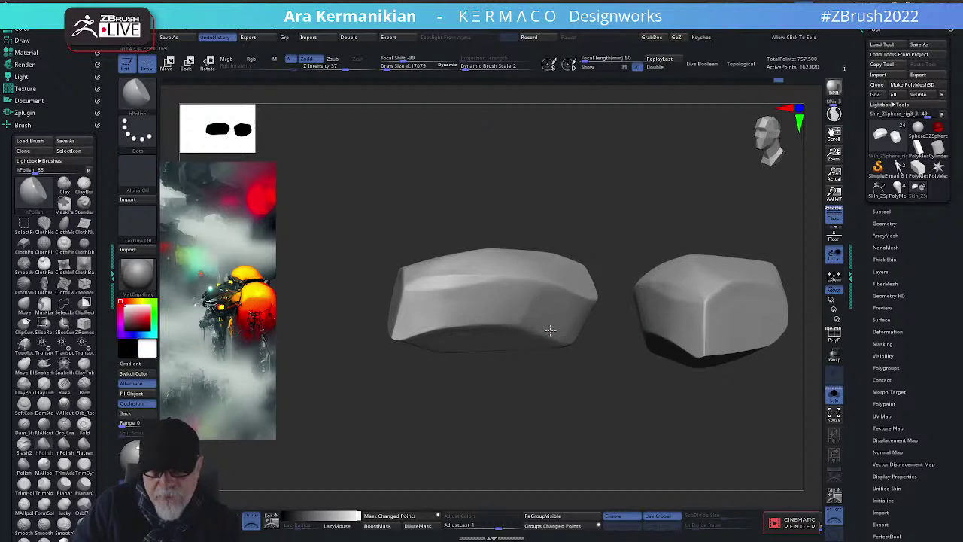
drag(563, 422, 533, 314)
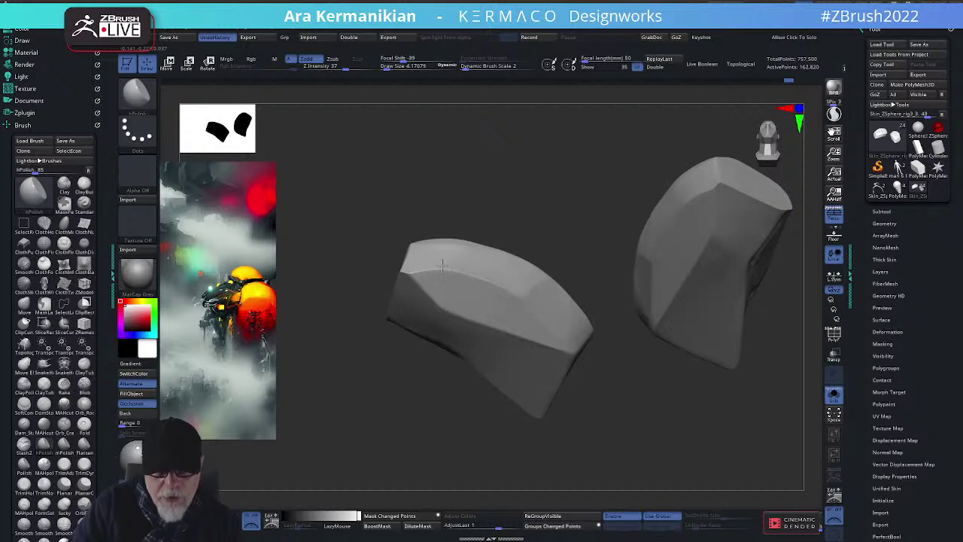
drag(537, 192, 469, 244)
Refine the shoulder segments' facet edges with the DamStandard brush and smooth the marks on their side faces
right_click(462, 249)
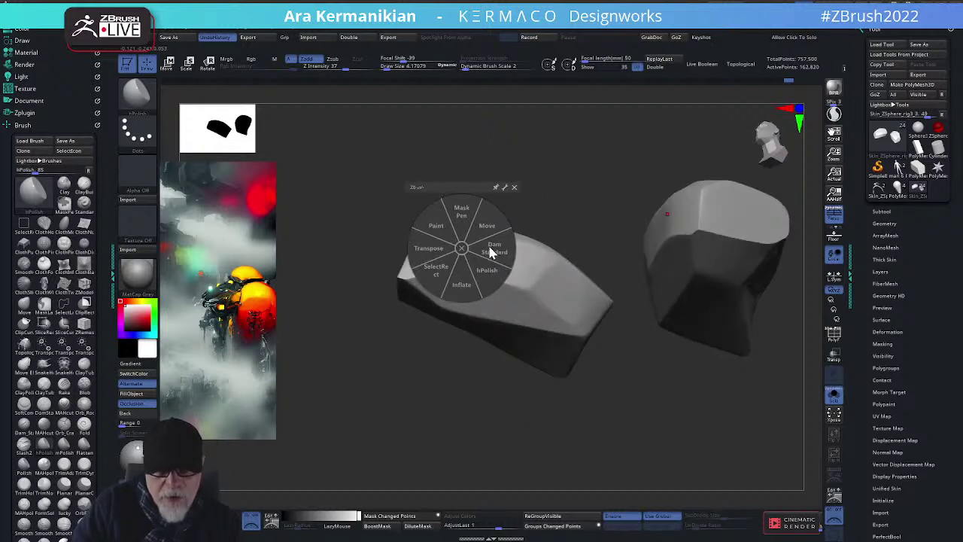
click(490, 252)
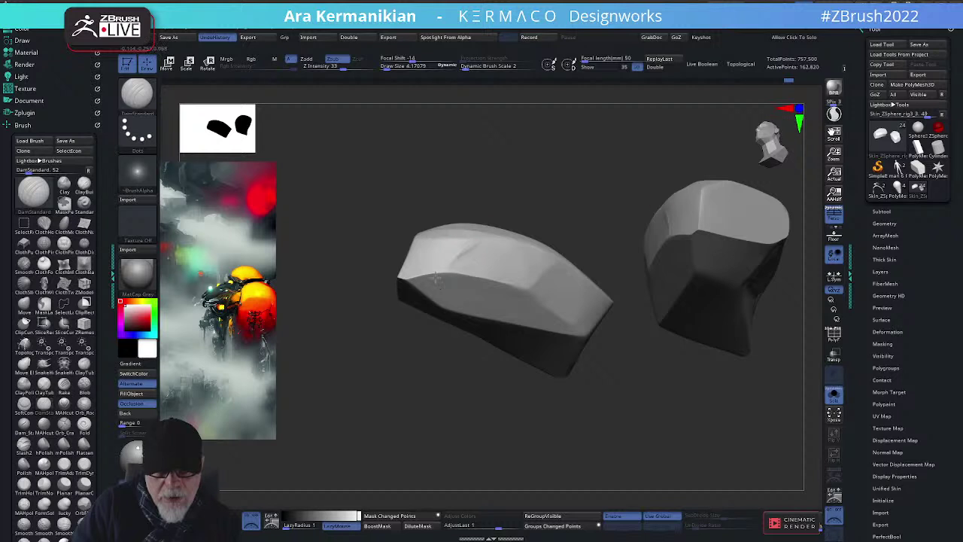
key(shift)
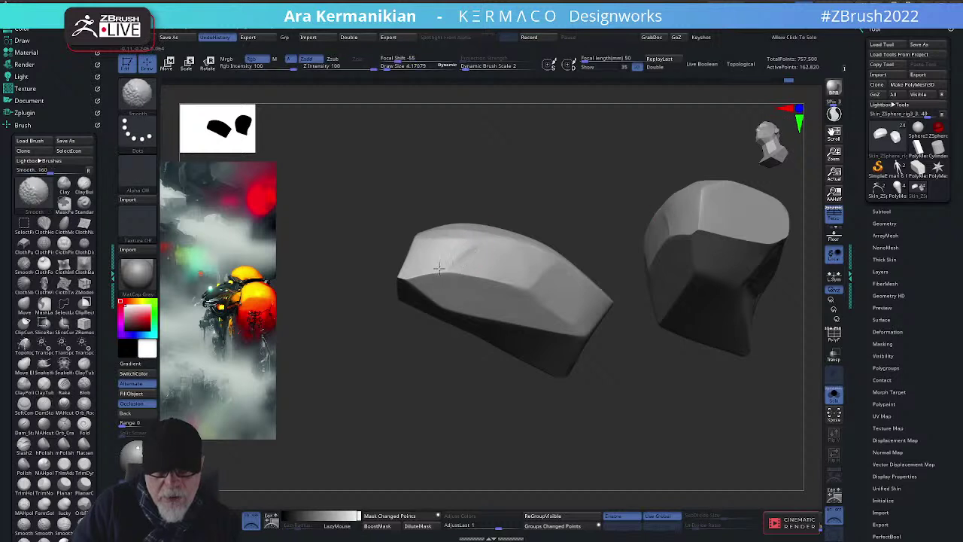
mouse_move(544, 203)
alt+mouse_down()
mouse_move(554, 177)
mouse_move(574, 238)
alt+mouse_up()
key(shift)
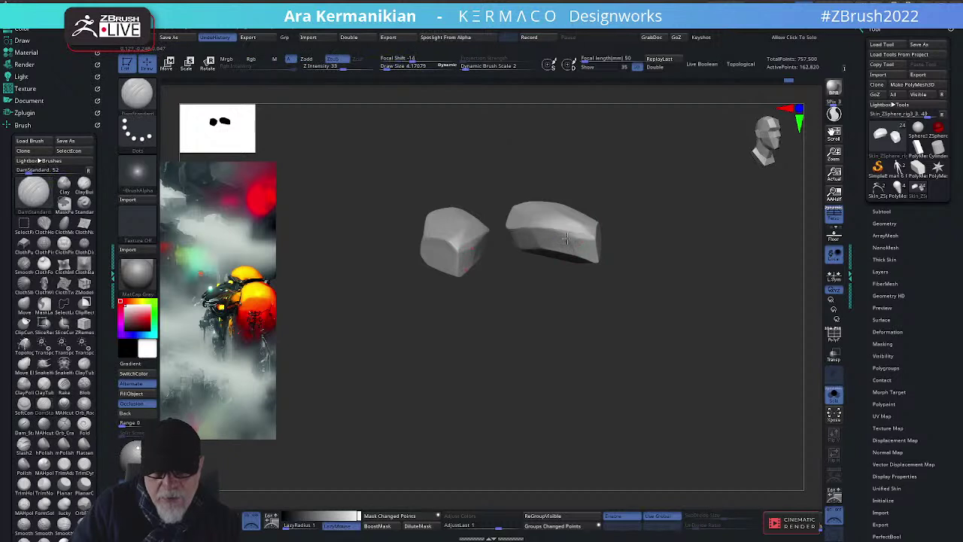
key(shift)
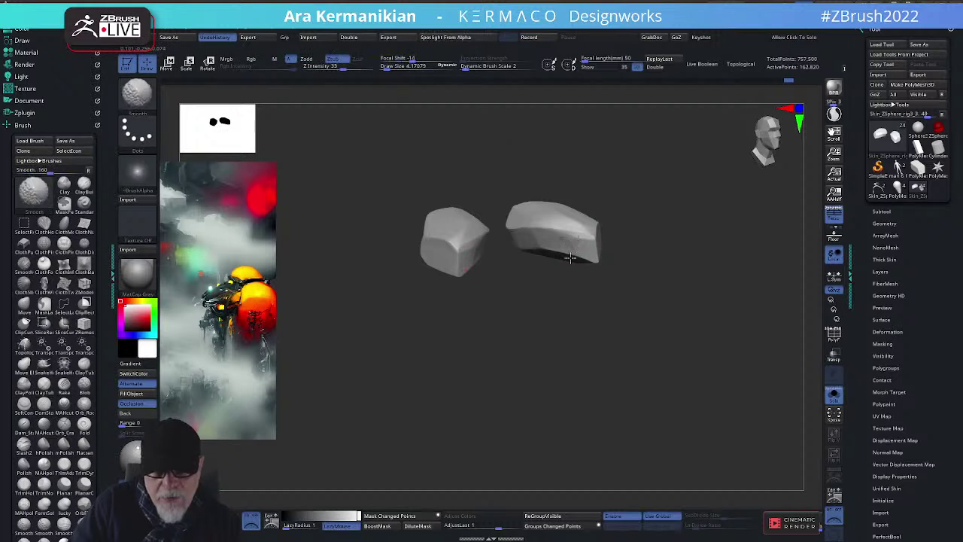
alt+drag(723, 314, 712, 291)
key(shift)
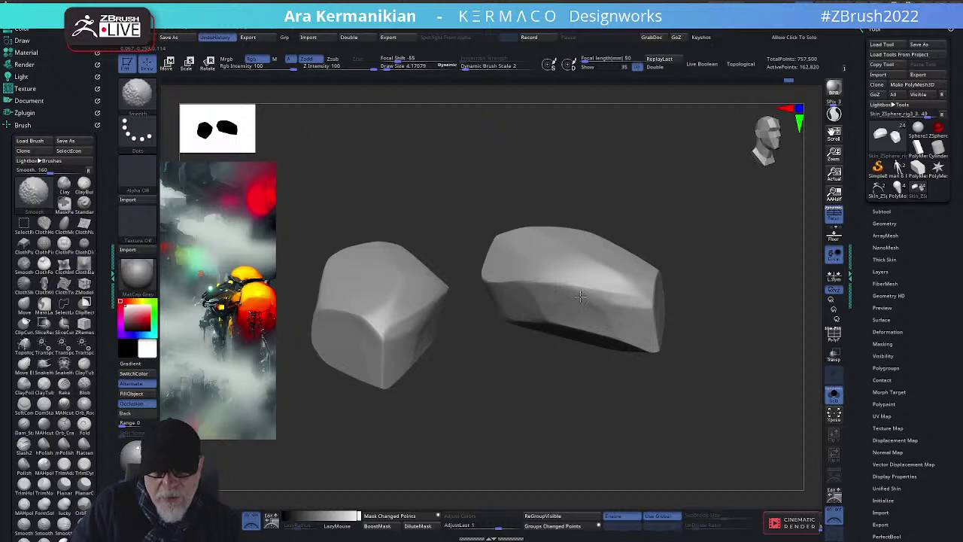
shift+drag(580, 296, 642, 293)
mouse_move(678, 293)
alt+mouse_down()
mouse_move(643, 243)
mouse_move(821, 279)
alt+mouse_up()
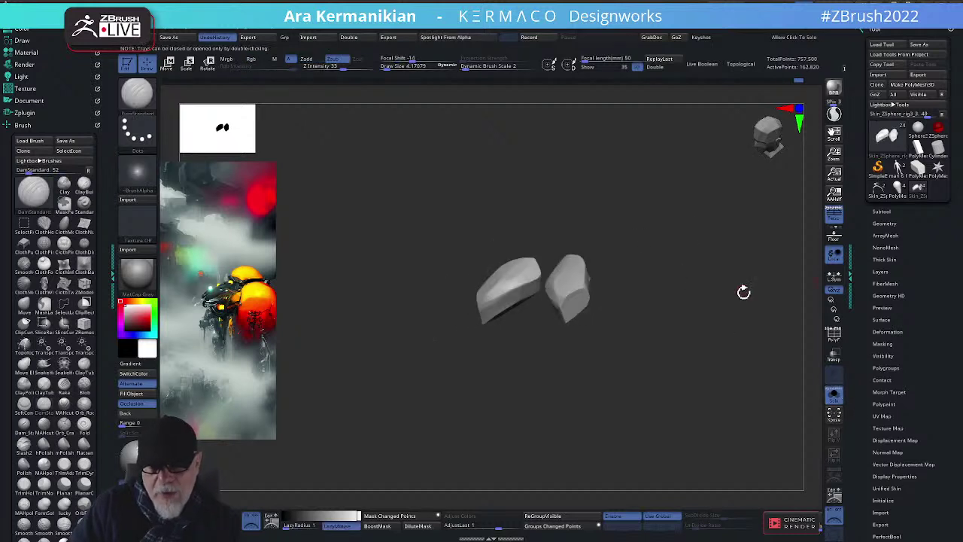
Leave Solo mode and check the polished shoulder segments against the whole creature from the front and above
click(836, 396)
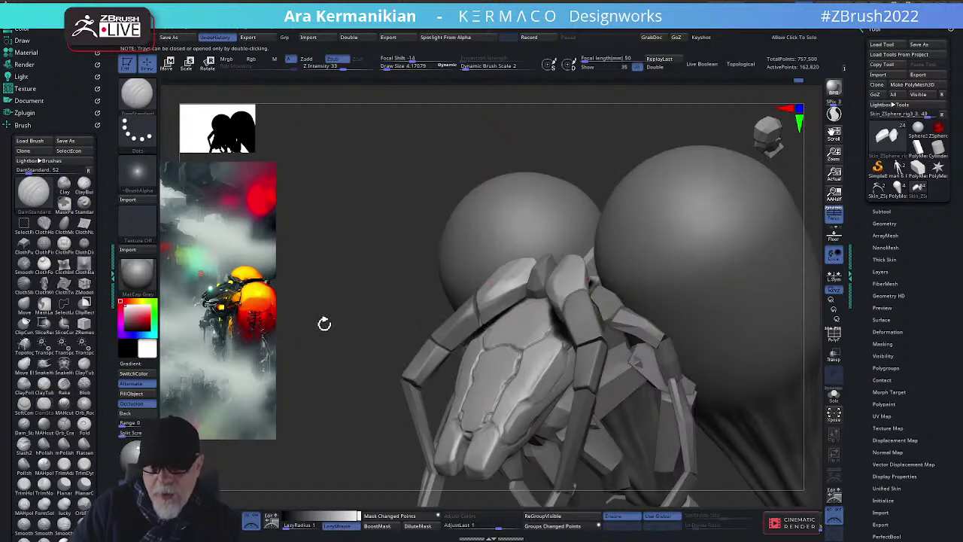
mouse_move(324, 324)
mouse_down()
mouse_move(337, 289)
mouse_move(684, 236)
mouse_move(715, 263)
mouse_move(743, 314)
mouse_move(727, 309)
mouse_move(677, 331)
mouse_up()
drag(781, 358, 771, 259)
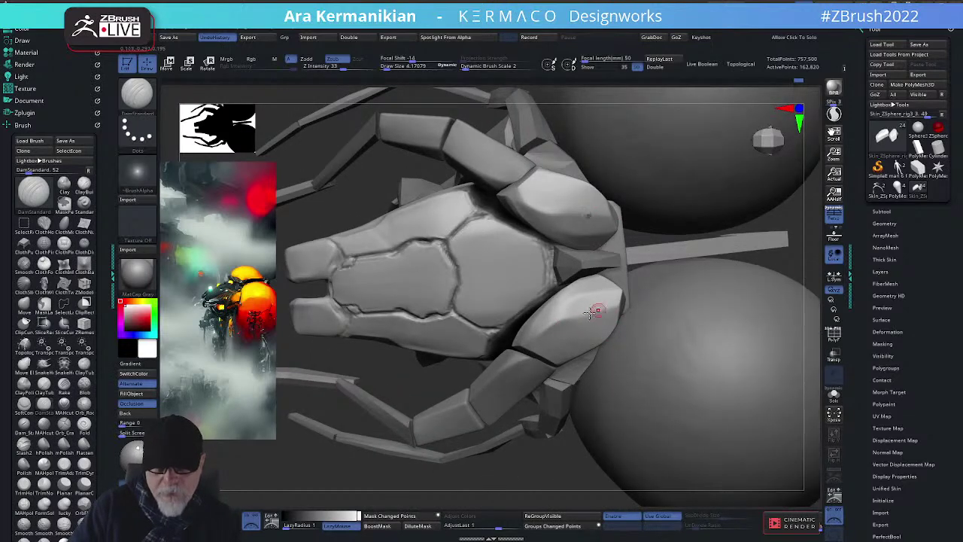
key(shift)
key(f)
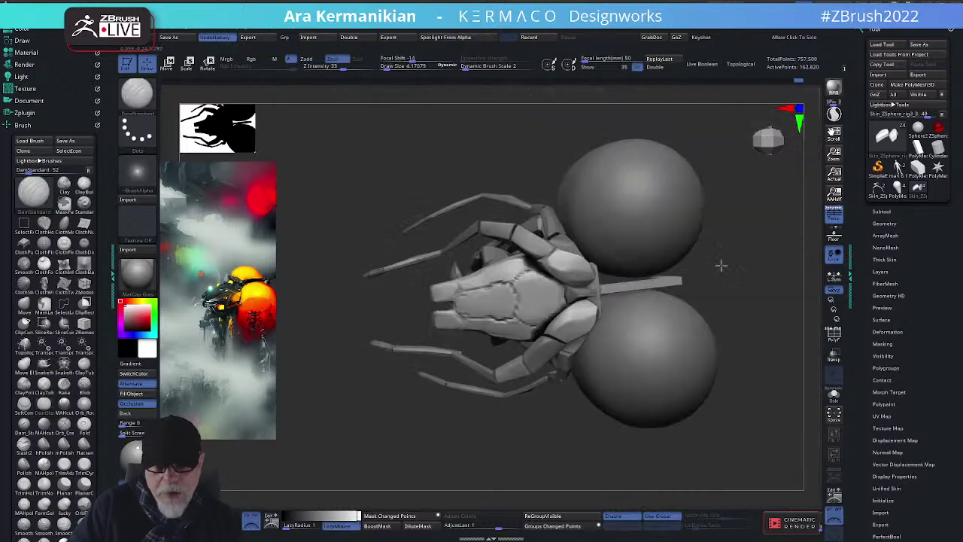
Make the long, thin front-limb segments beside the head the active subtool and turn on their polyframe display
drag(392, 488, 448, 420)
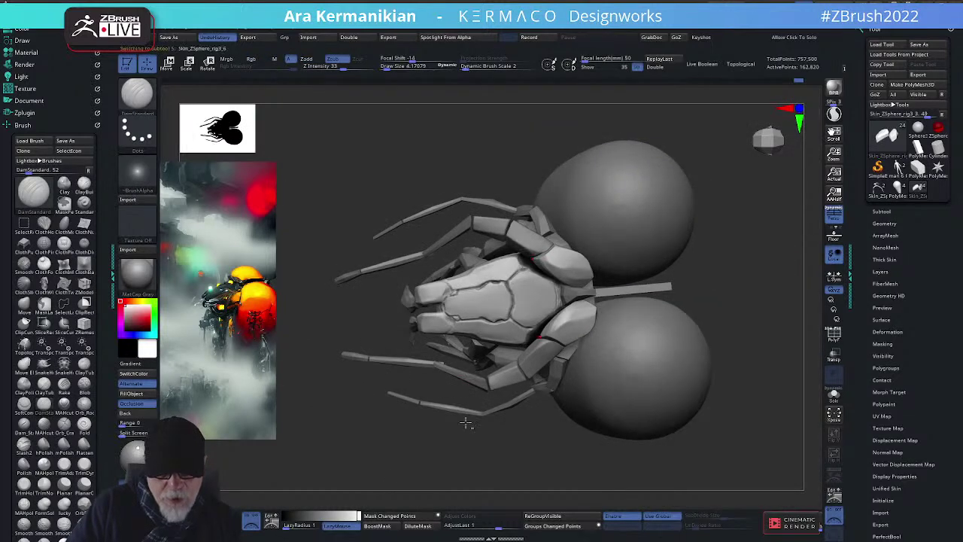
drag(486, 497, 497, 338)
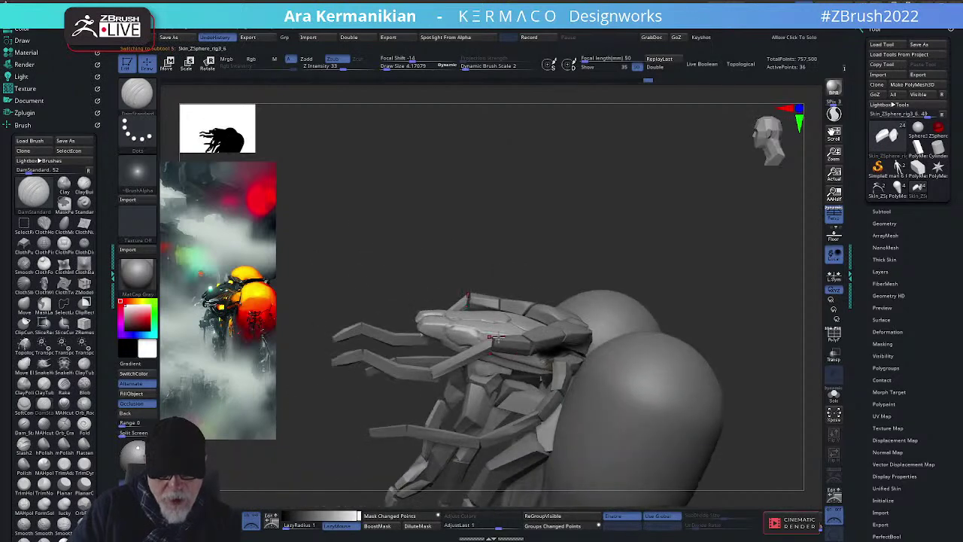
alt+drag(704, 237, 854, 348)
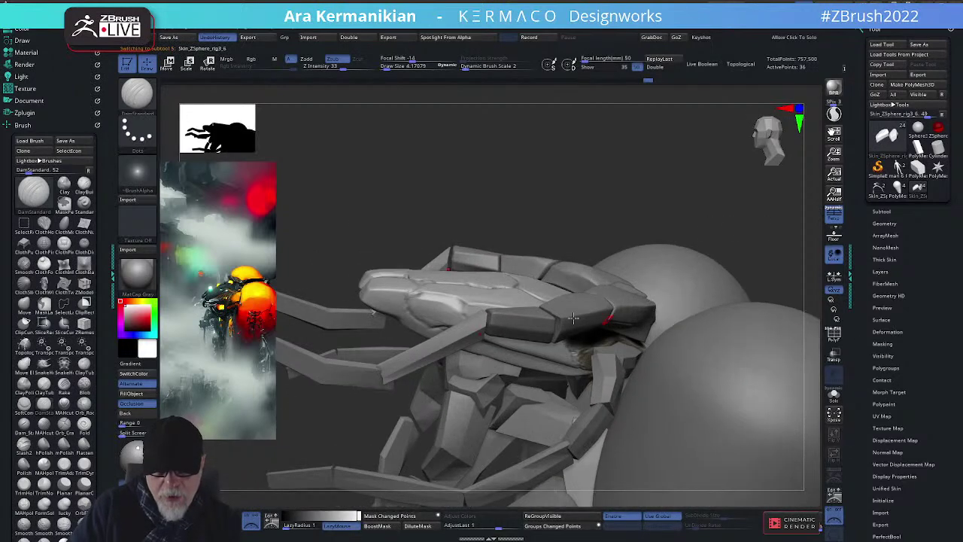
click(834, 338)
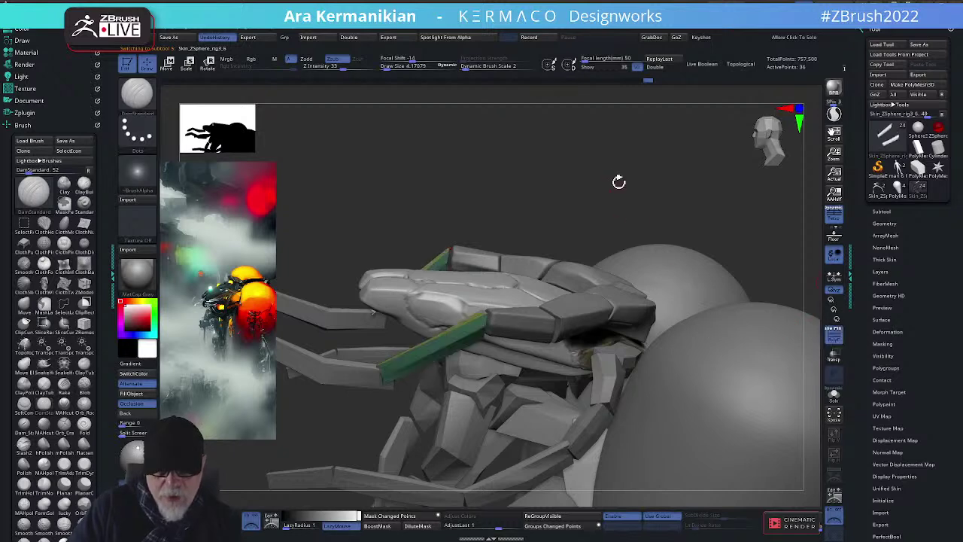
Delete the higher subdivision levels of the long front-limb segments
mouse_move(620, 180)
alt+mouse_down()
mouse_move(675, 160)
mouse_move(621, 189)
alt+mouse_up()
key(2)
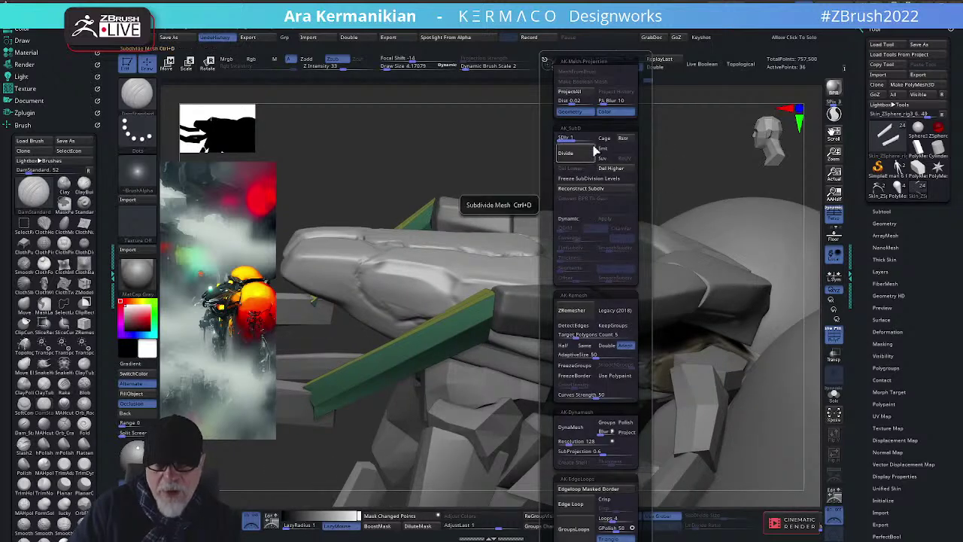
click(617, 169)
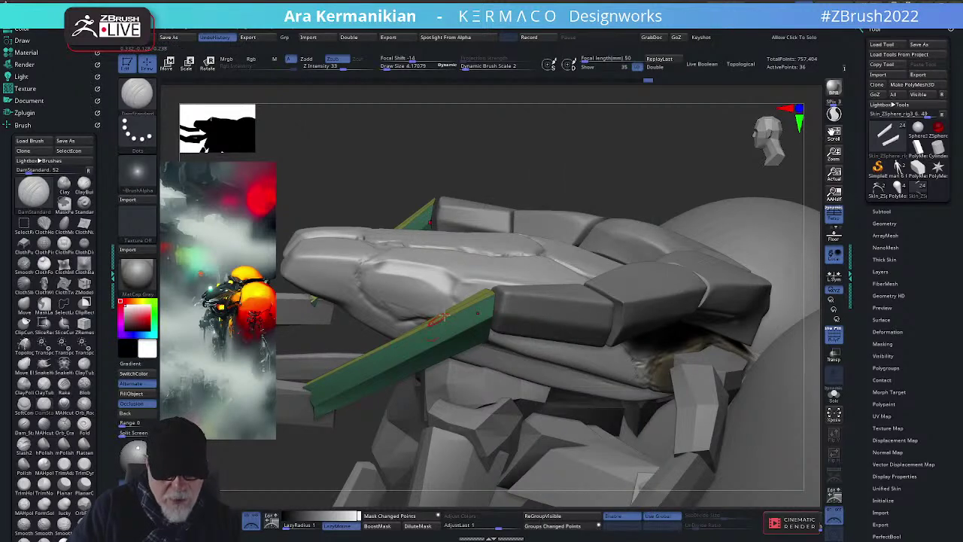
Insert several crosswise edge loops near the upper end of the front-limb segments with the ZModeler brush
key(b)
key(z)
key(m)
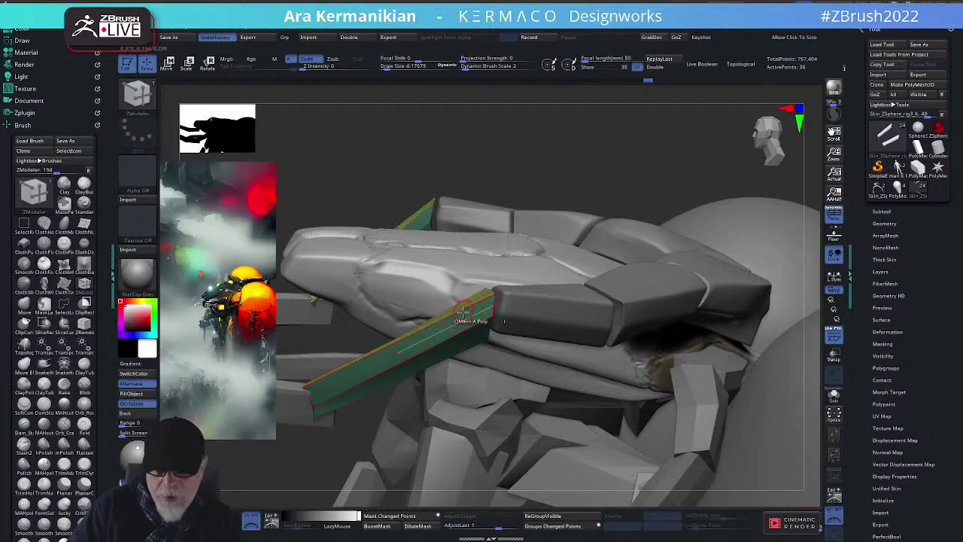
key(ctrl+2)
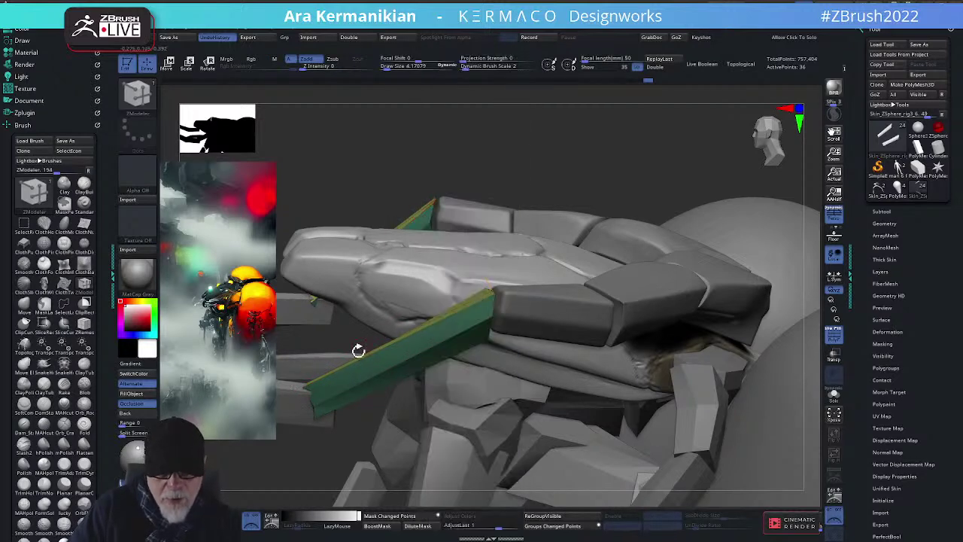
click(483, 301)
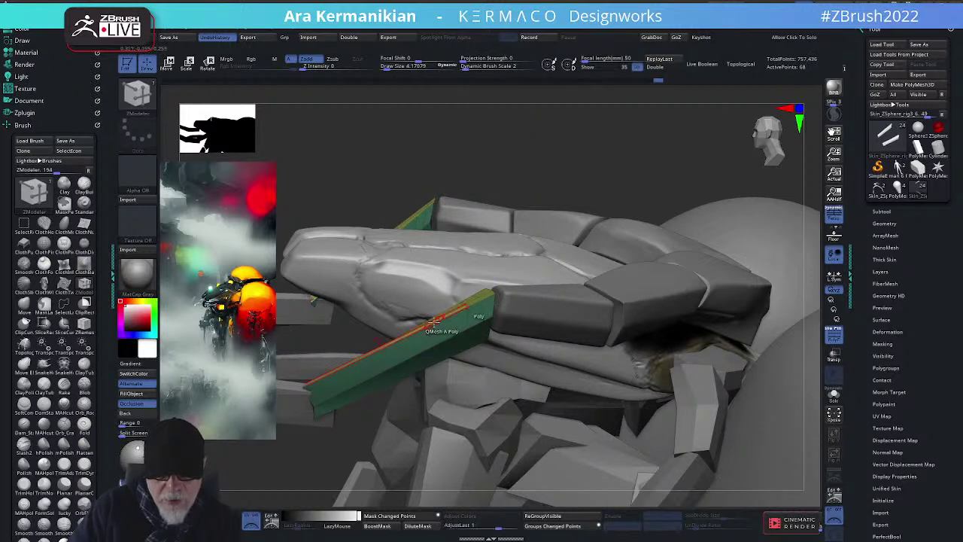
click(450, 316)
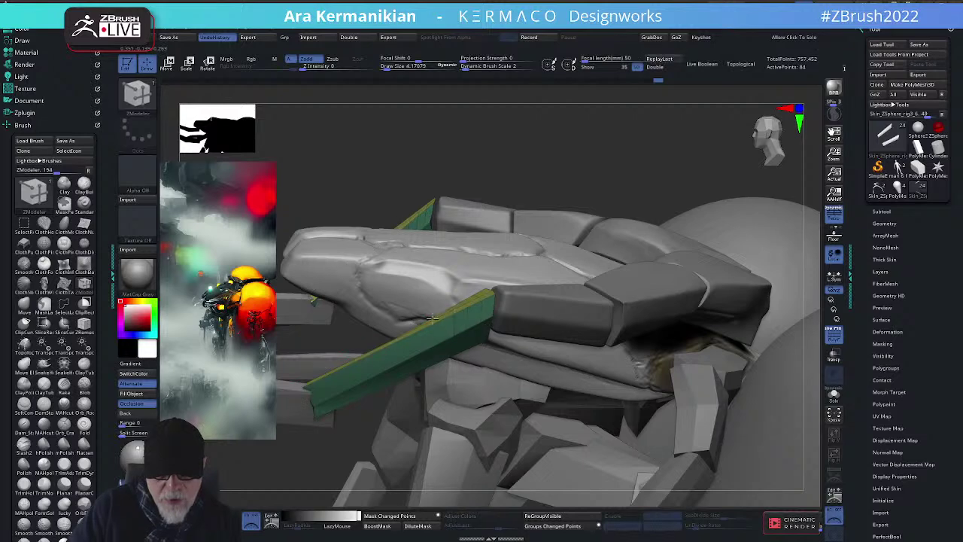
key(ctrl+z)
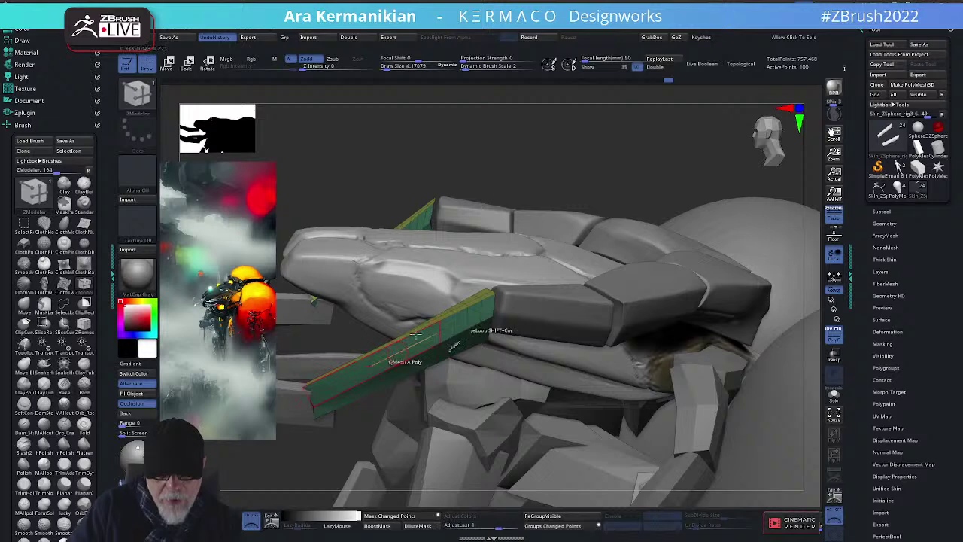
Set the ZModeler edge action to Slide and slide the step's edge on the front-limb segments to slant it
drag(481, 129, 456, 368)
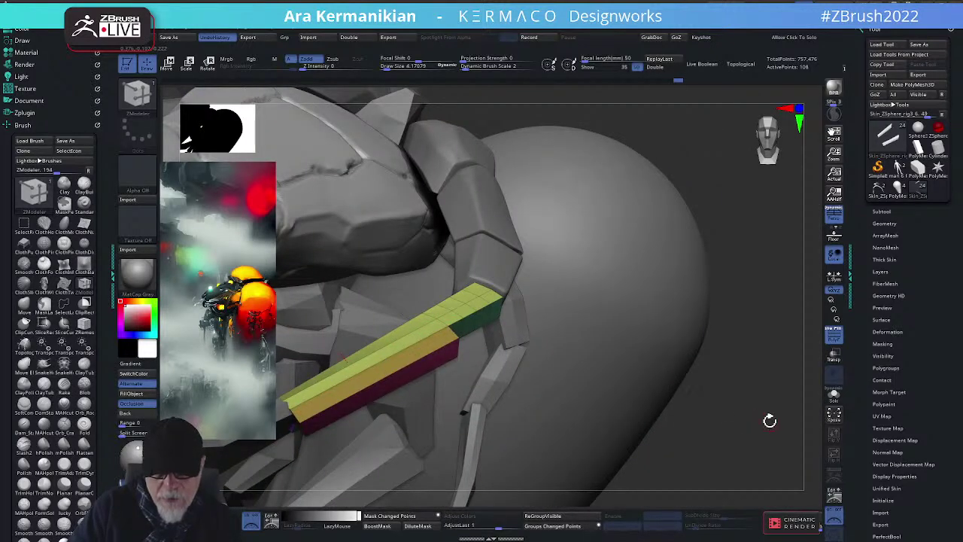
alt+drag(704, 413, 820, 394)
drag(492, 411, 482, 304)
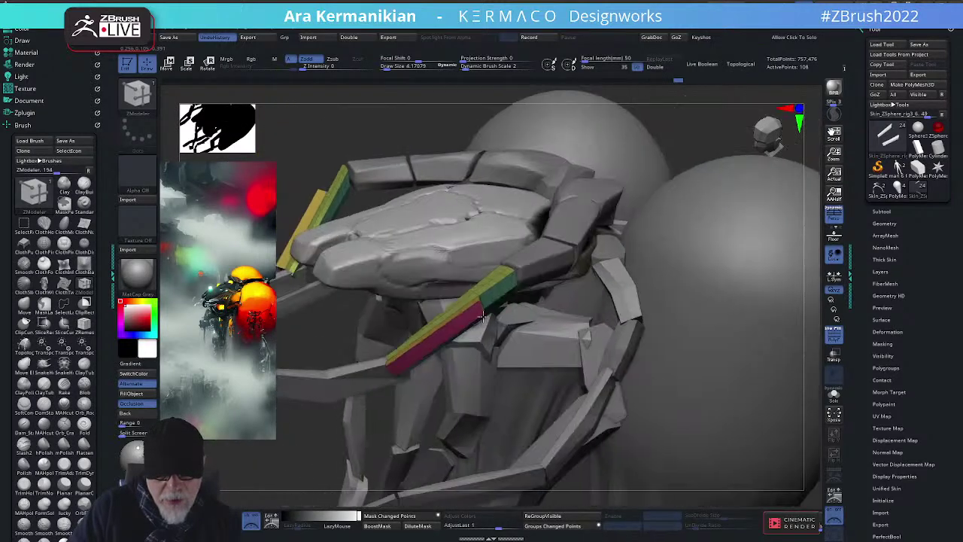
key(space)
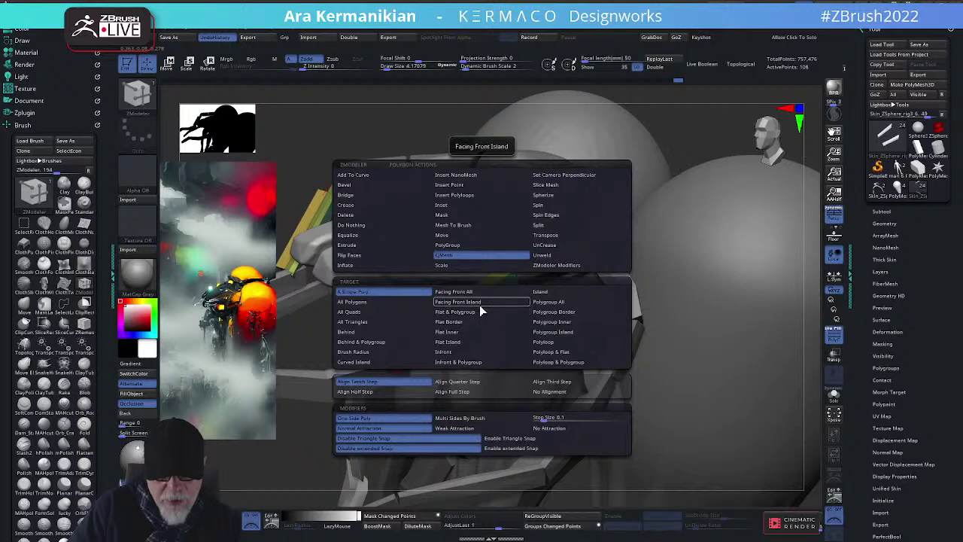
key(space)
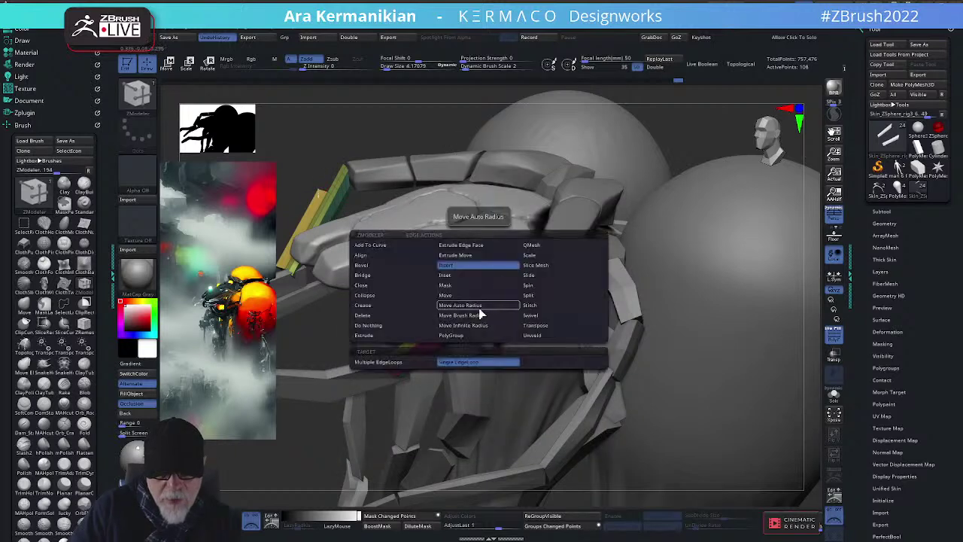
click(538, 279)
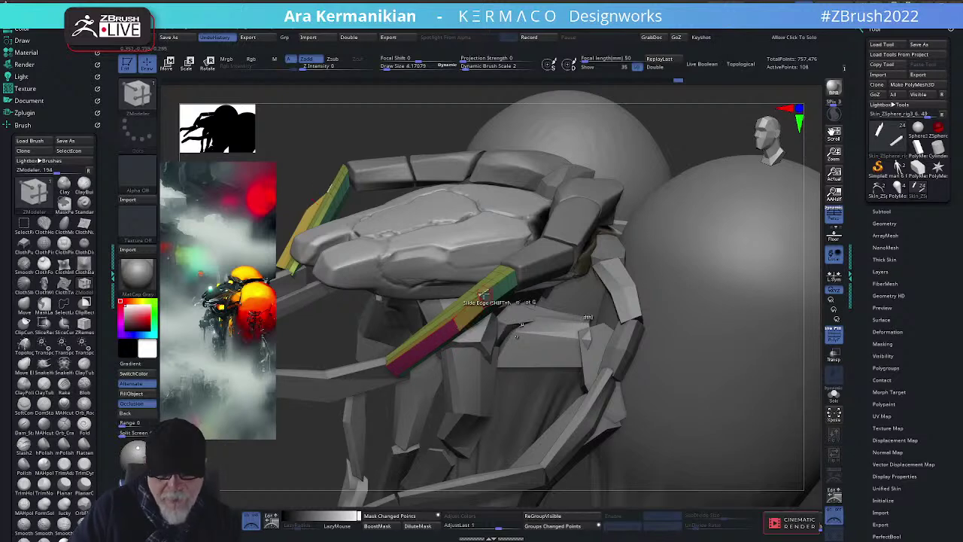
drag(323, 318, 735, 301)
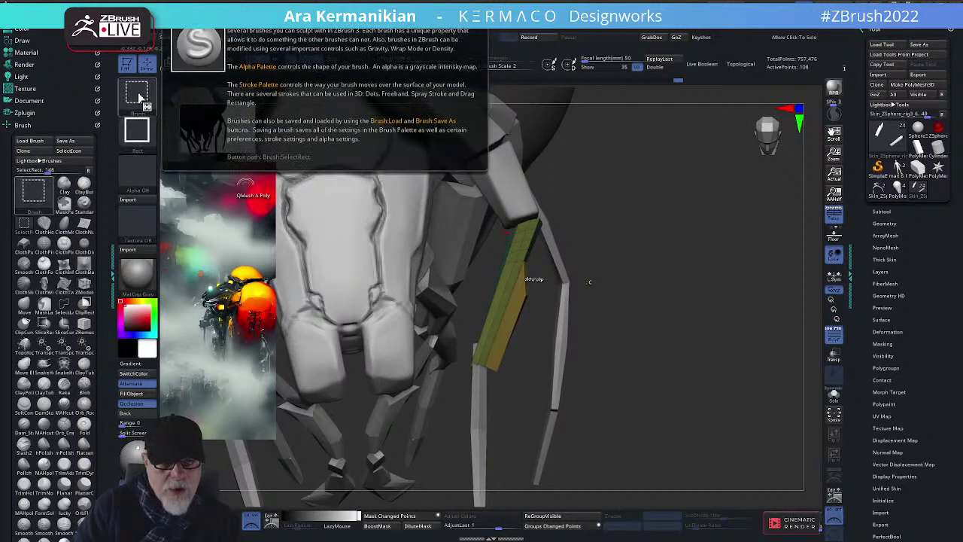
Cut several crosswise slices through the lower part of the front-limb segment with SliceCurve and merge the pieces into one polygroup
ctrl+shift+click(137, 92)
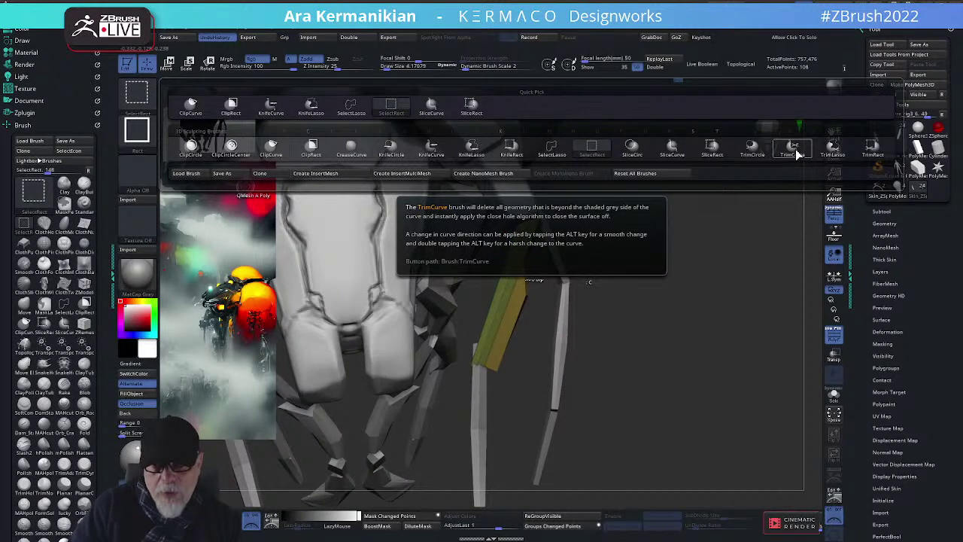
click(681, 153)
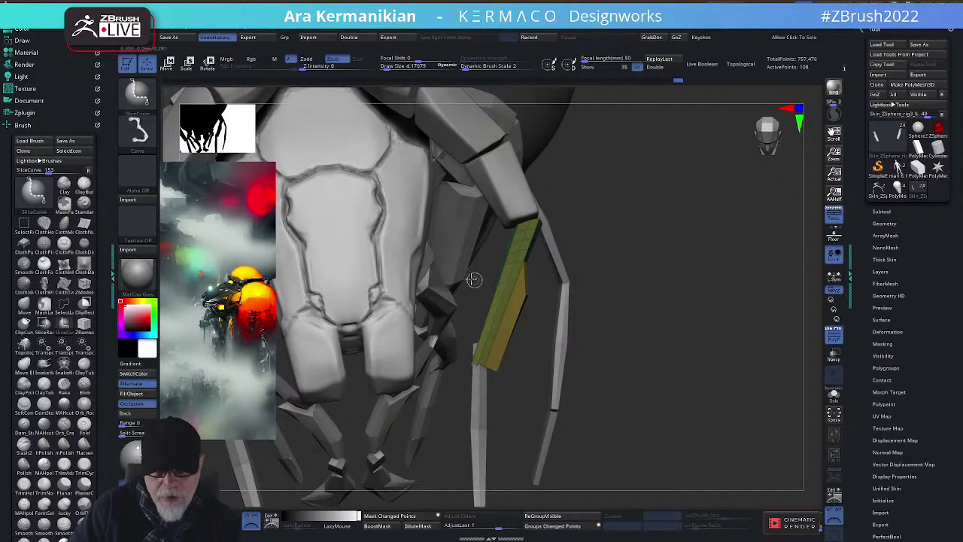
drag(473, 279, 572, 280)
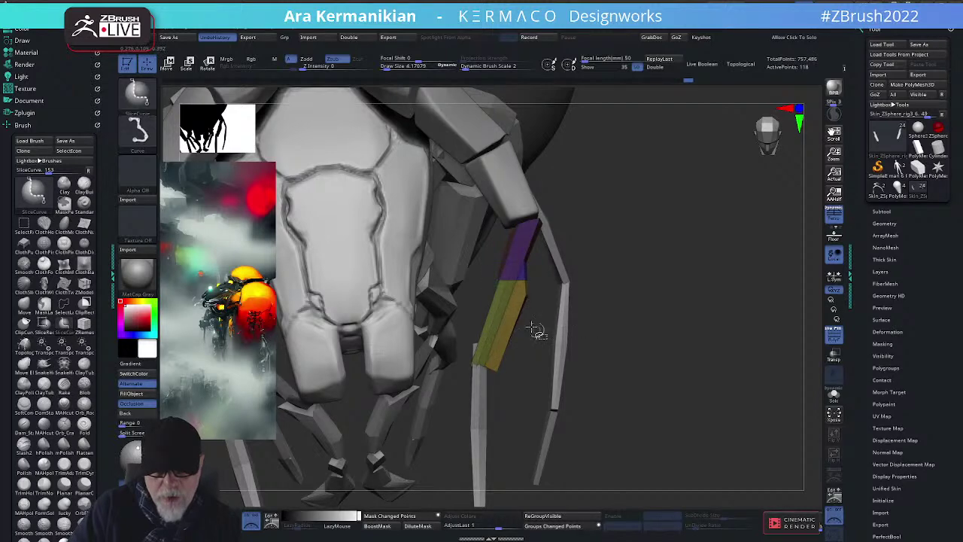
key(ctrl+z)
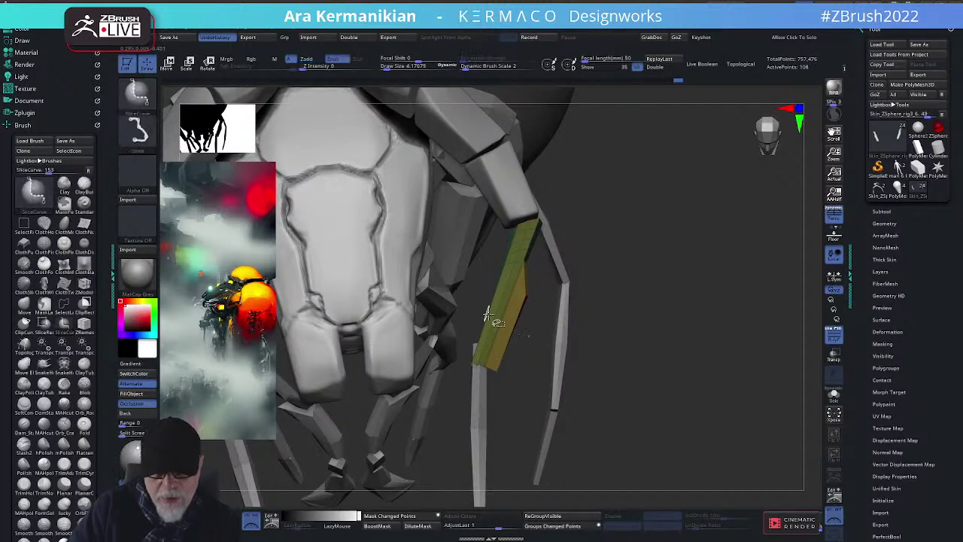
drag(487, 299, 559, 317)
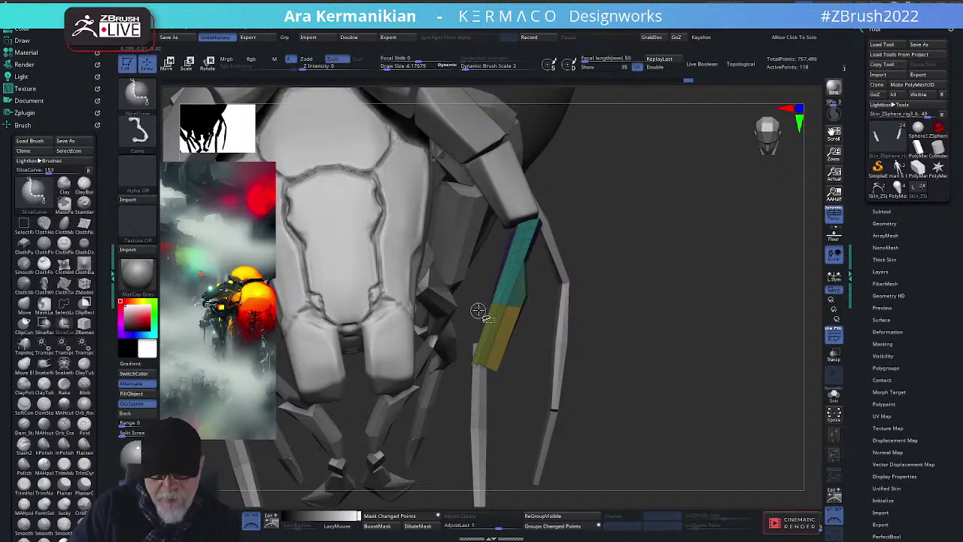
drag(479, 311, 556, 321)
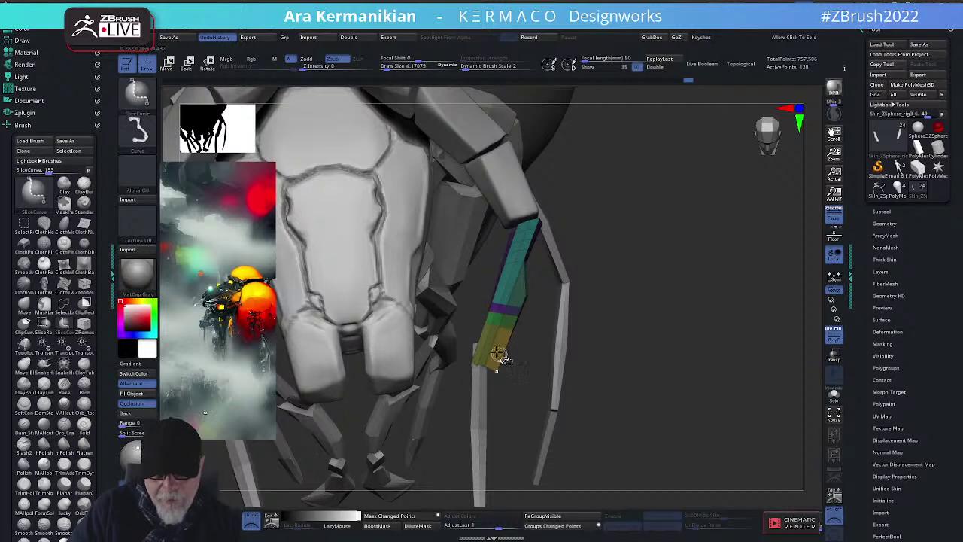
drag(473, 332, 548, 348)
ctrl+shift+drag(459, 341, 540, 360)
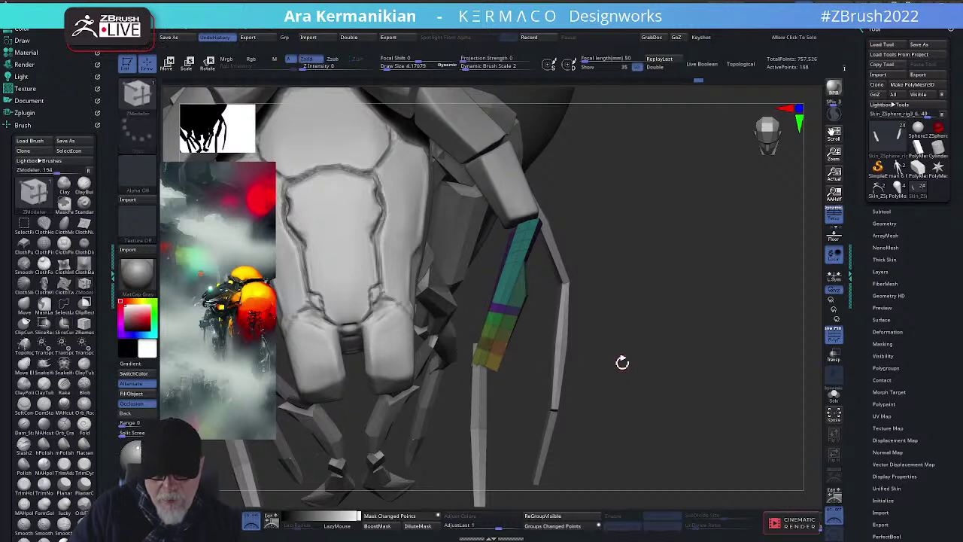
key(ctrl+w)
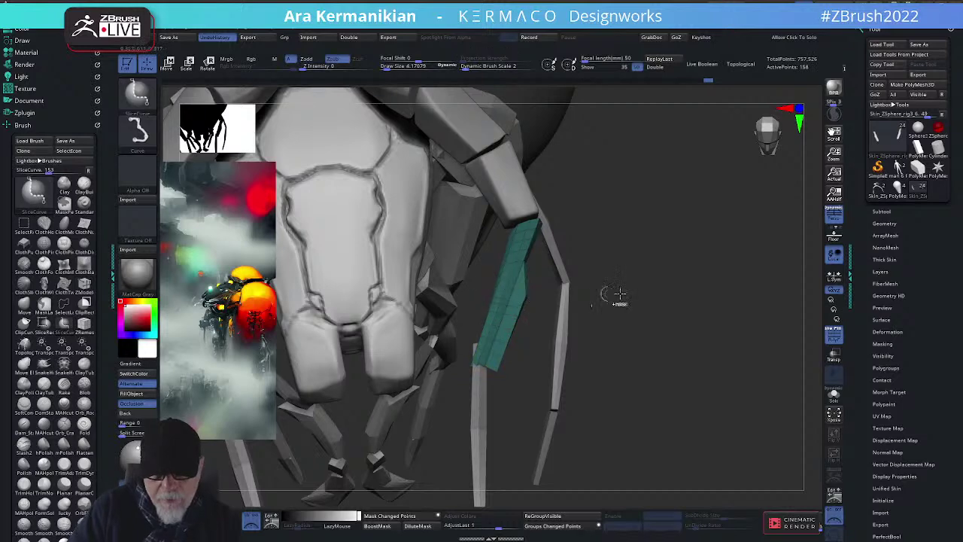
Slice across the middle of the front-limb segment with SliceCurve to separate a narrow band
mouse_move(612, 295)
mouse_down()
mouse_move(733, 267)
mouse_move(772, 285)
mouse_move(777, 300)
mouse_up()
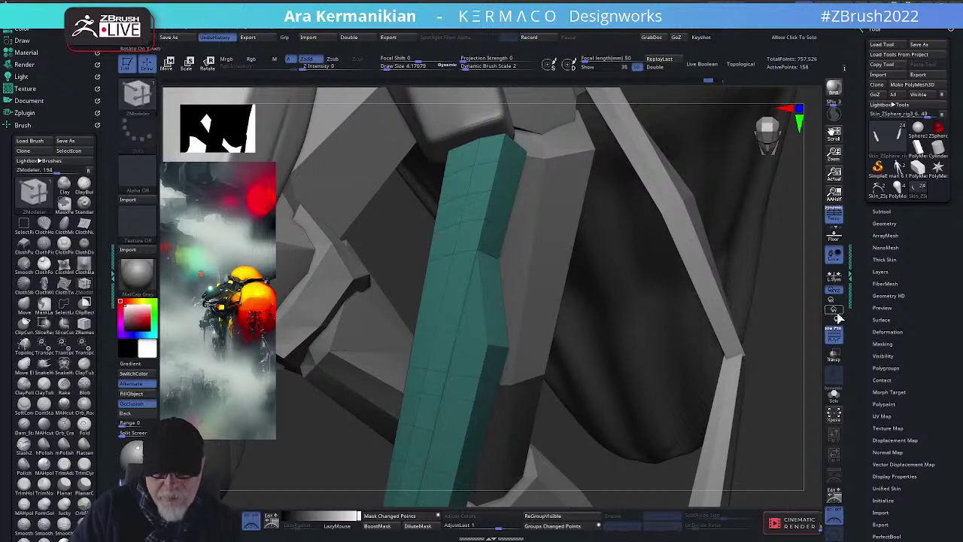
mouse_move(778, 323)
mouse_down()
mouse_move(663, 309)
mouse_move(670, 333)
mouse_move(438, 337)
mouse_up()
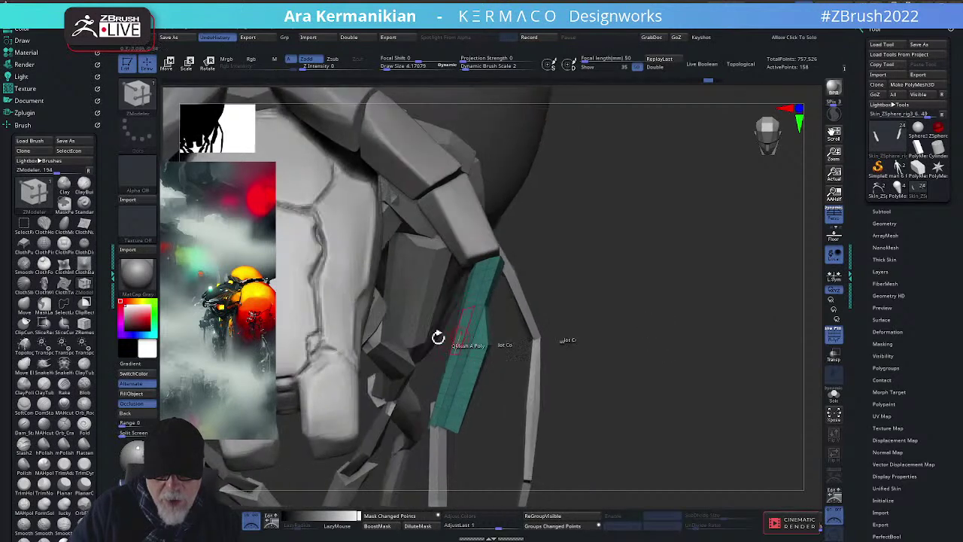
key(ctrl+shift)
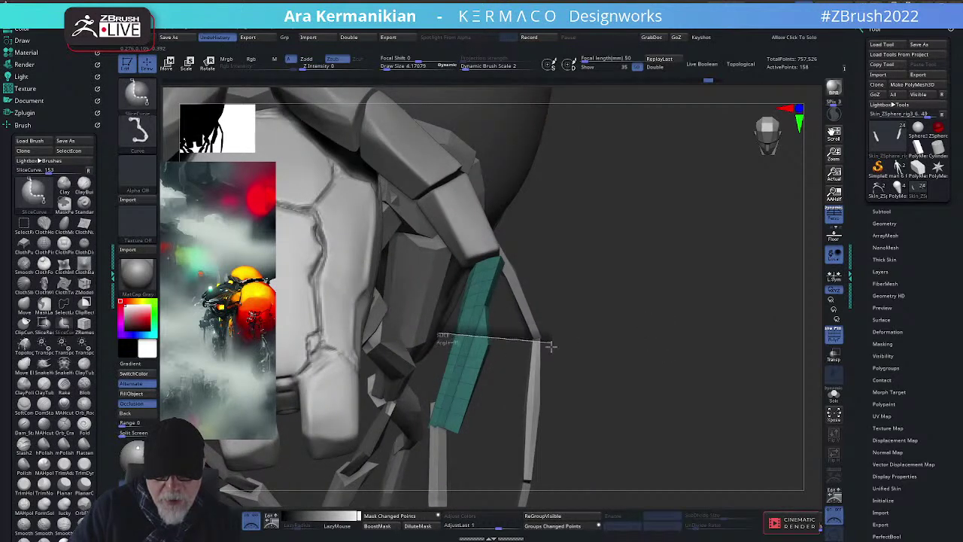
mouse_move(552, 346)
ctrl+shift+mouse_down()
mouse_move(538, 355)
mouse_move(544, 351)
ctrl+shift+mouse_up()
mouse_move(675, 366)
mouse_down()
mouse_move(688, 359)
mouse_move(680, 351)
mouse_move(695, 358)
mouse_move(733, 294)
mouse_move(720, 281)
mouse_move(766, 302)
mouse_move(660, 281)
mouse_move(727, 286)
mouse_move(499, 275)
mouse_move(637, 258)
mouse_up()
mouse_move(703, 329)
mouse_down()
mouse_move(712, 327)
mouse_move(717, 272)
mouse_move(694, 260)
mouse_move(550, 316)
mouse_up()
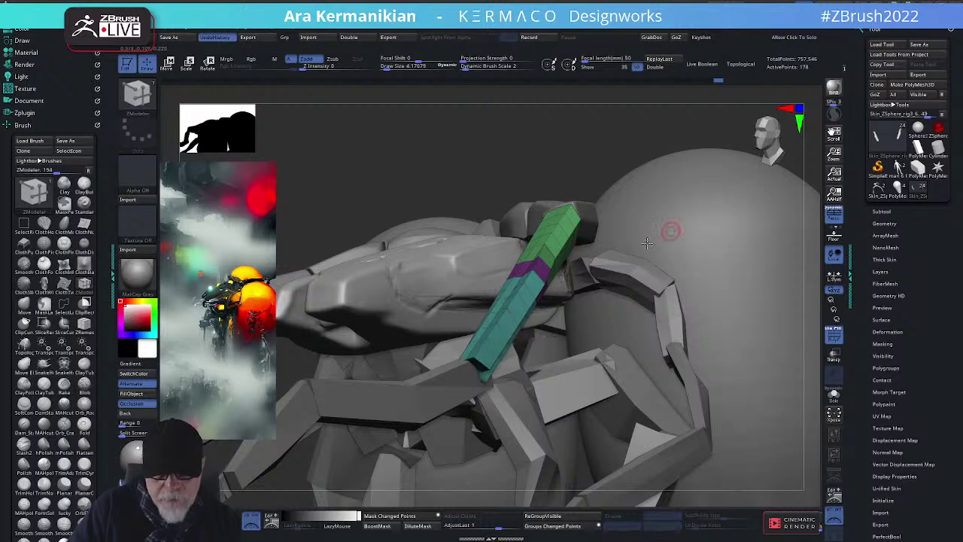
Mirror and weld the sliced front-limb segment so both sides share the same cuts
drag(520, 164, 648, 238)
key(ctrl+space)
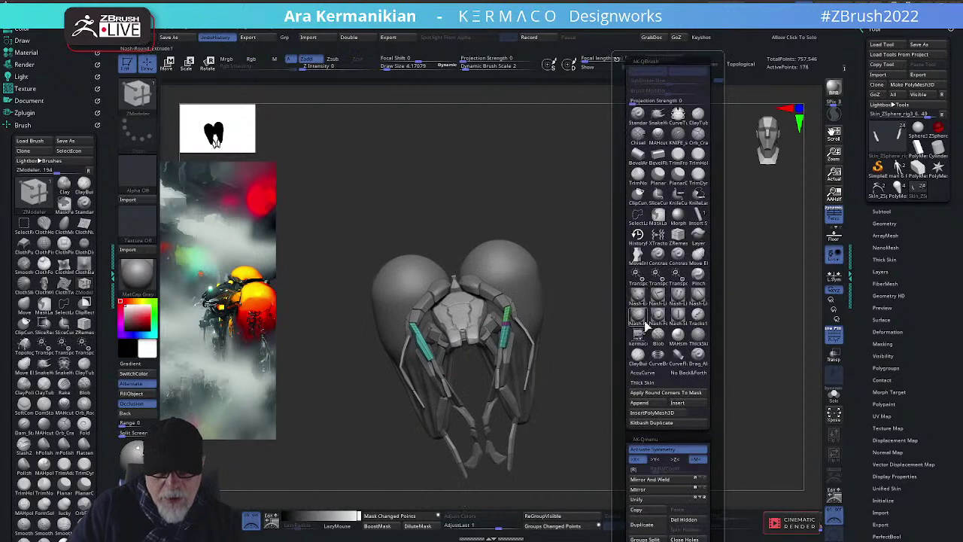
click(647, 489)
click(645, 479)
drag(622, 357, 520, 307)
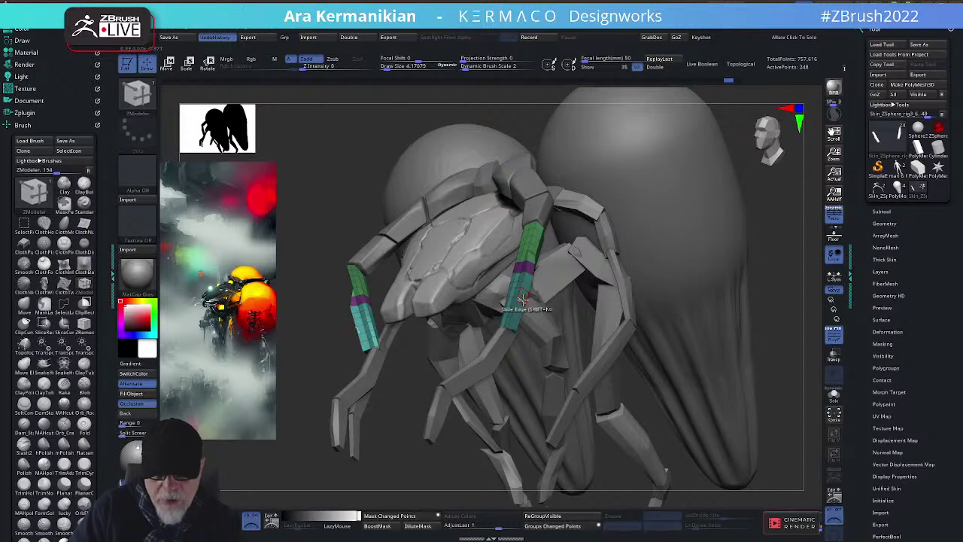
Insert more edge loops in the front-limb segments with ZModeler and isolate them in Solo mode
key(space)
click(499, 275)
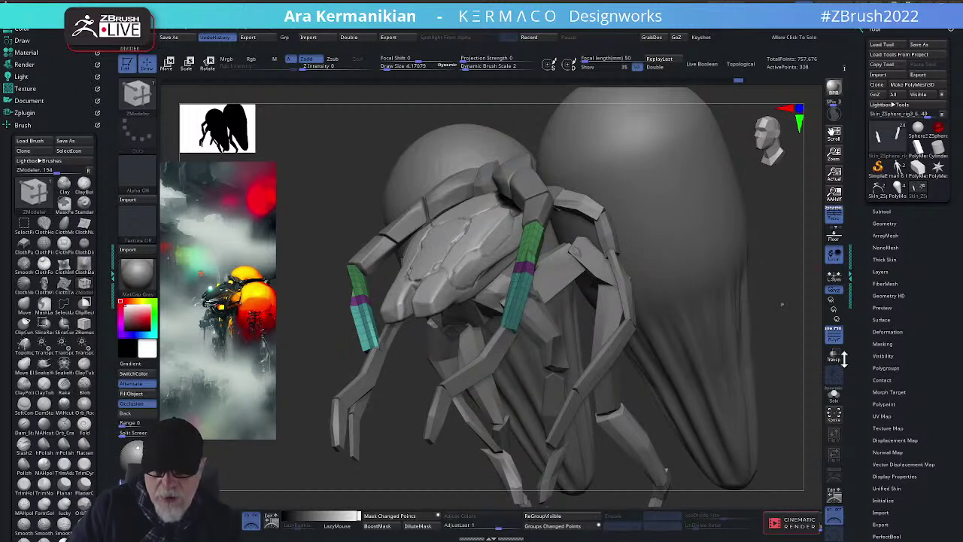
click(833, 396)
drag(703, 383, 536, 285)
key(f)
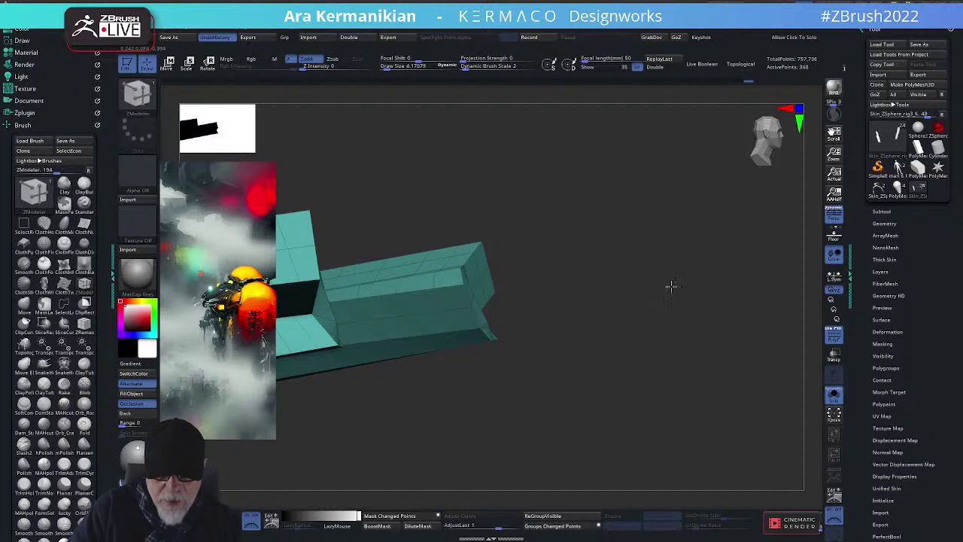
mouse_move(671, 286)
mouse_down()
mouse_move(660, 306)
mouse_move(772, 284)
mouse_move(732, 288)
mouse_up()
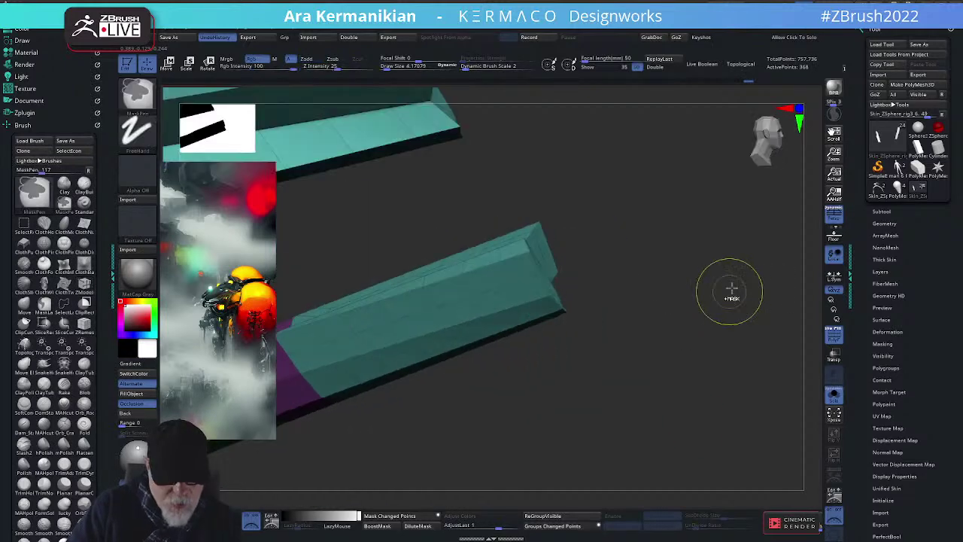
Merge all faces of the front-limb segments into a single polygroup
key(ctrl+w)
drag(669, 301, 703, 323)
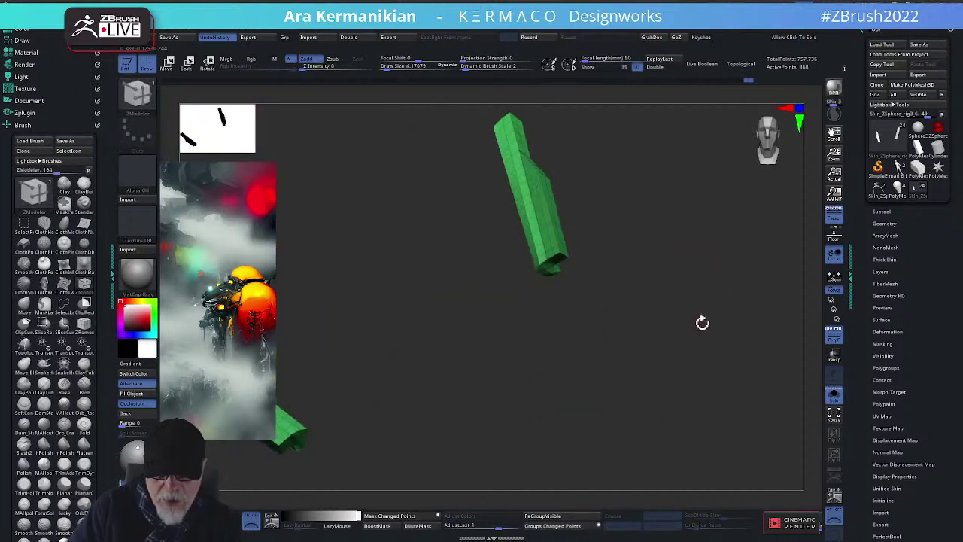
mouse_move(744, 366)
mouse_down()
mouse_move(723, 354)
mouse_move(737, 396)
mouse_move(745, 351)
mouse_move(713, 365)
mouse_move(744, 368)
mouse_up()
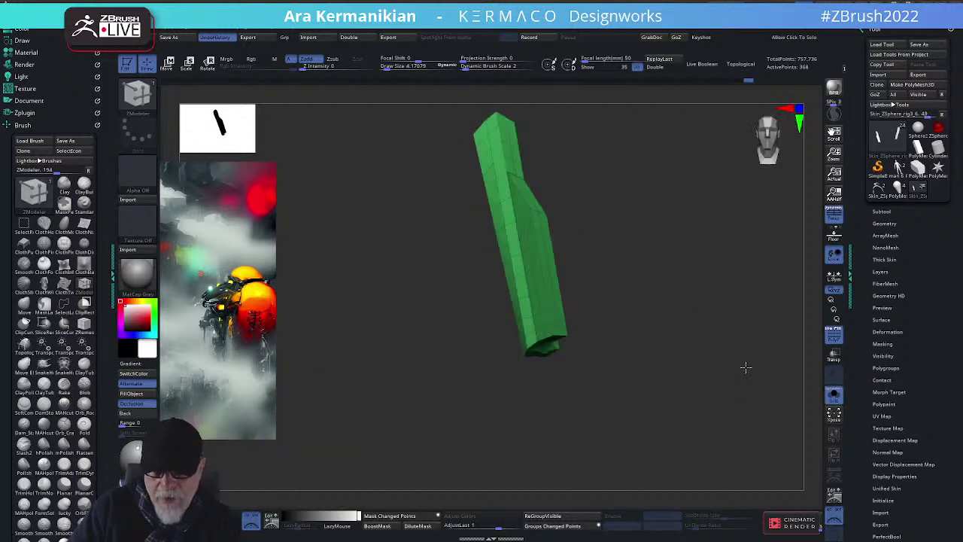
Set ZRemesher to detect edges and keep the same polygon count for the front-limb segments
click(888, 224)
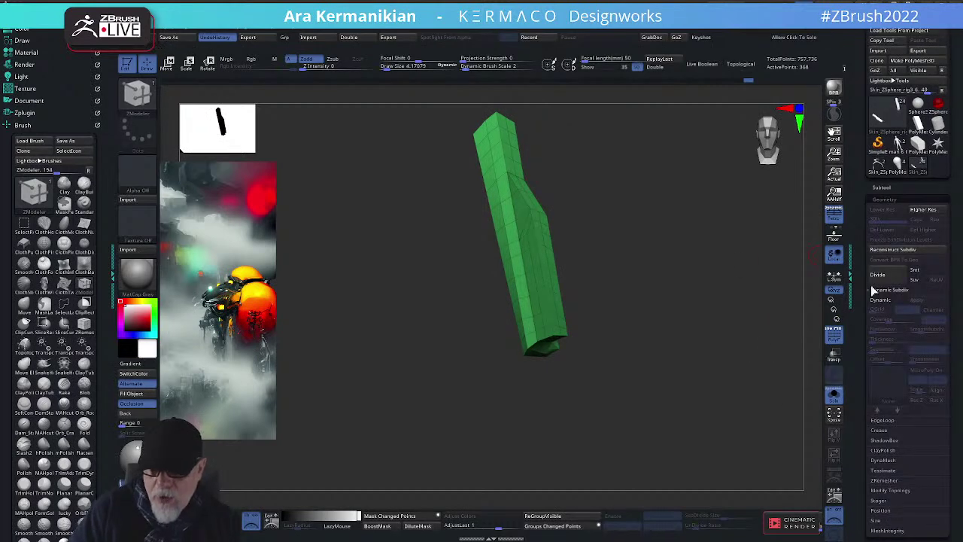
scroll(866, 387, down, 3)
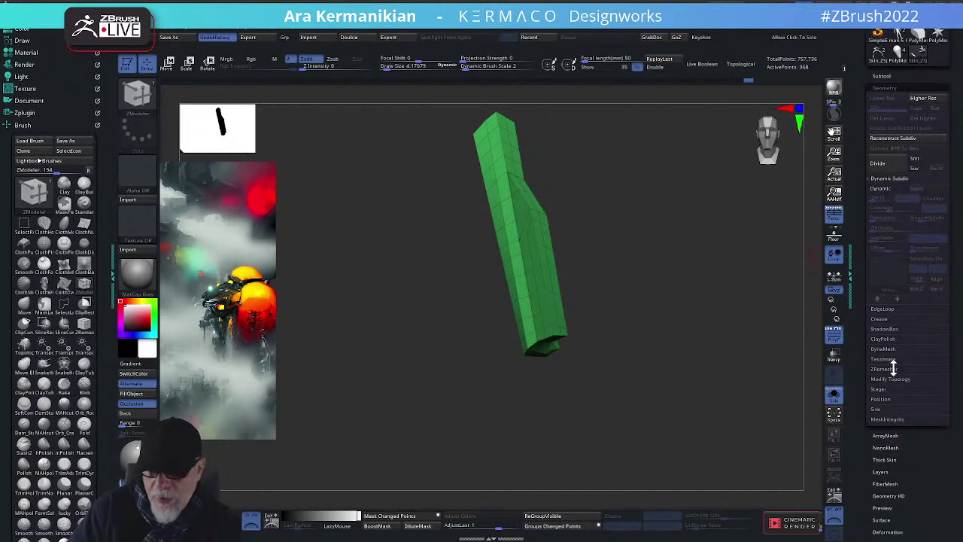
click(886, 370)
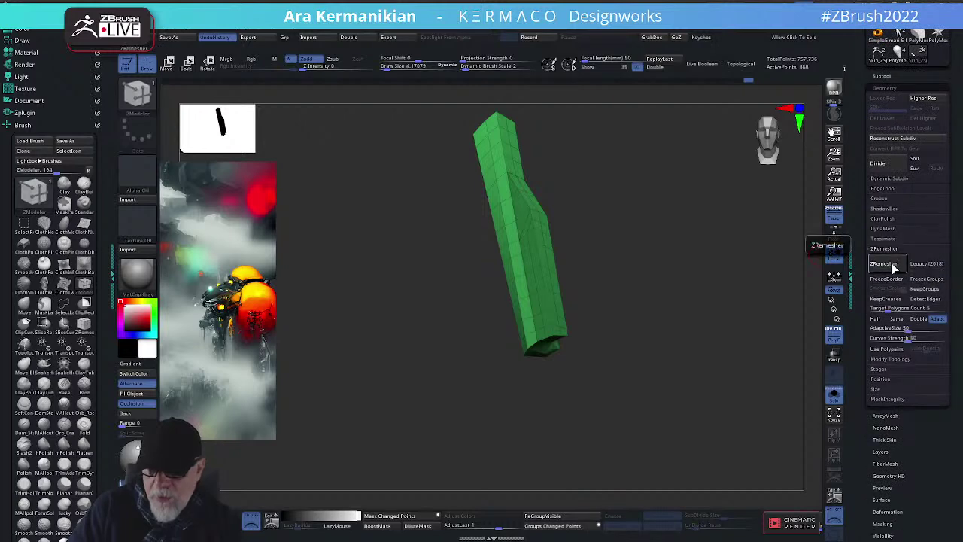
click(921, 300)
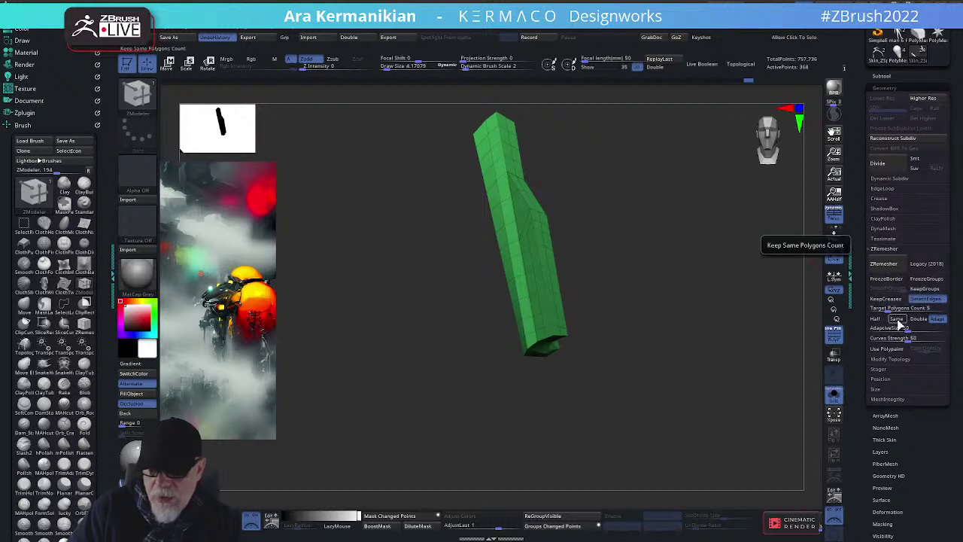
click(897, 318)
Try remeshing the front-limb segments with ZRemesher, inspect them from another side and undo the remesh
click(883, 265)
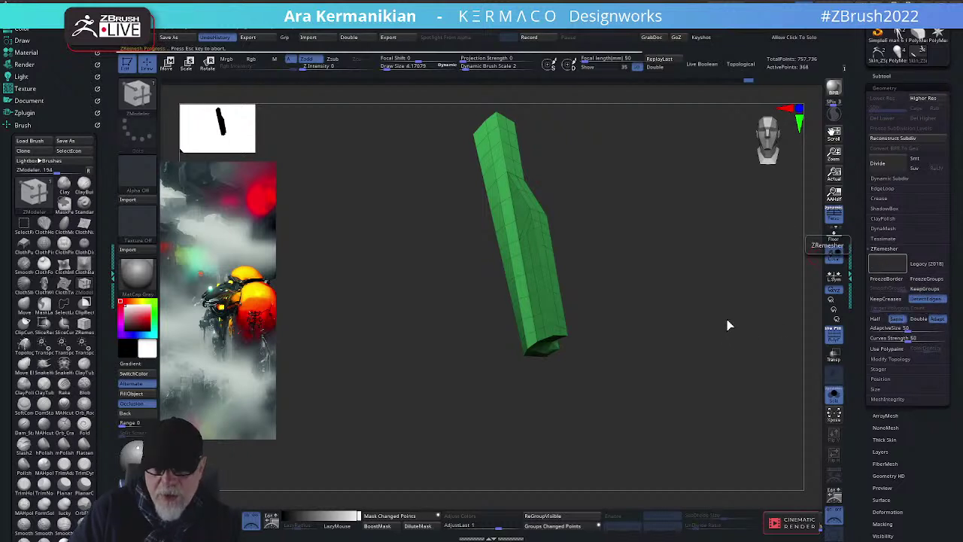
drag(782, 321, 716, 364)
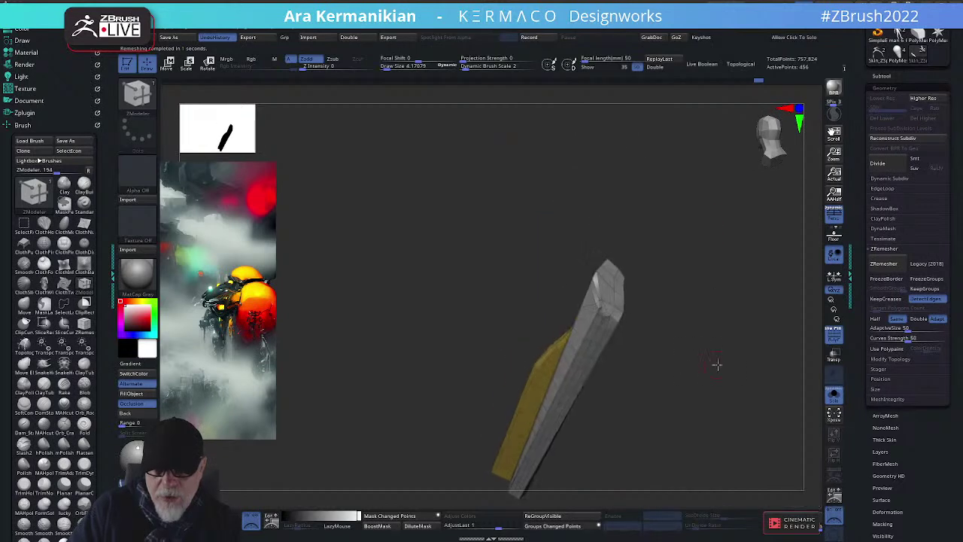
key(ctrl+z)
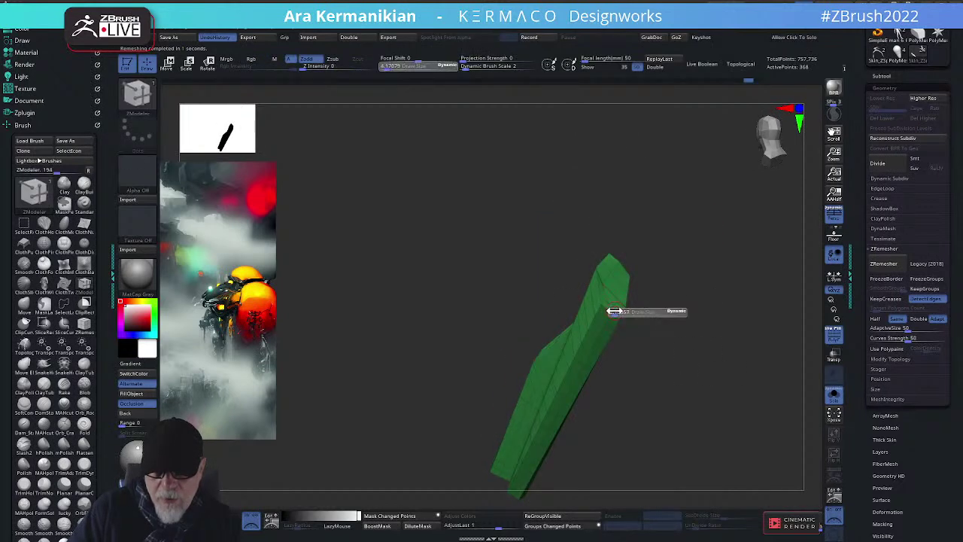
Remesh the front-limb segments again with ZRemesher and bring the rest of the creature back into view
key(shift)
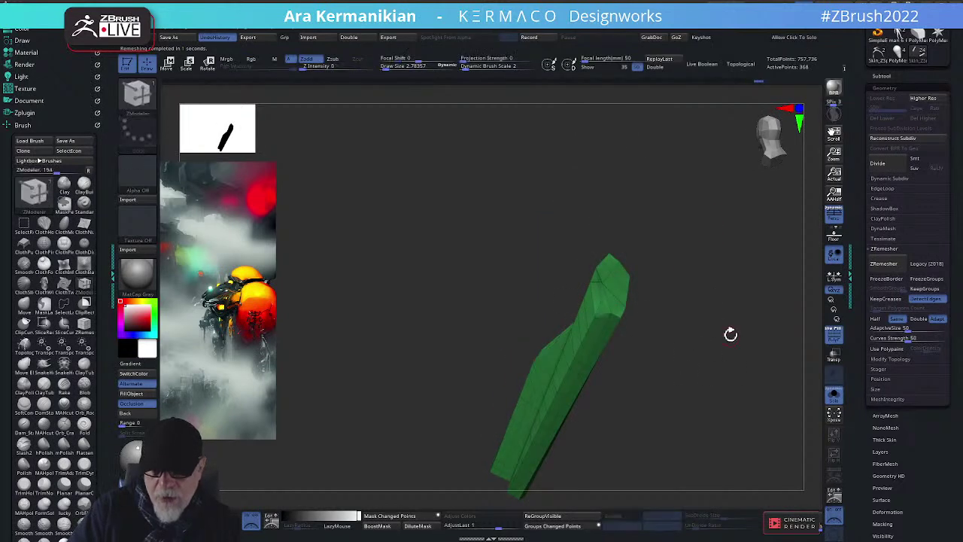
drag(730, 333, 751, 361)
click(884, 262)
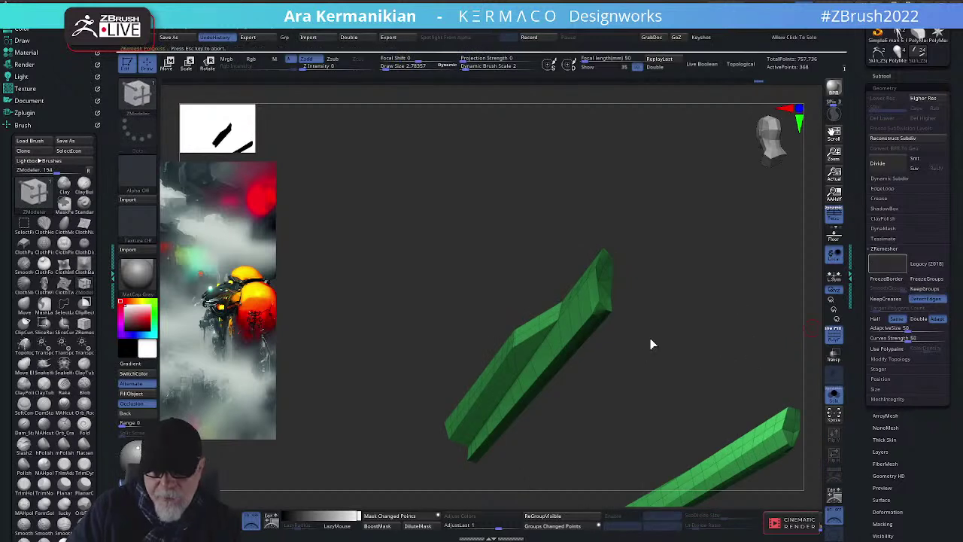
drag(696, 307, 690, 262)
key(shift+f)
Nudge the upper end of the remeshed front-limb segments with a small Move brush
key(s)
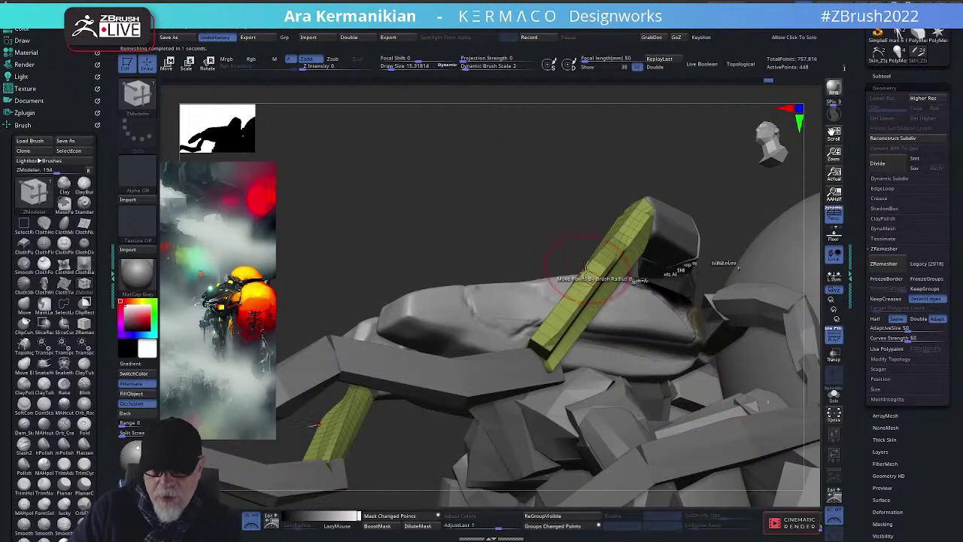
key(s)
drag(553, 319, 555, 321)
key(shift)
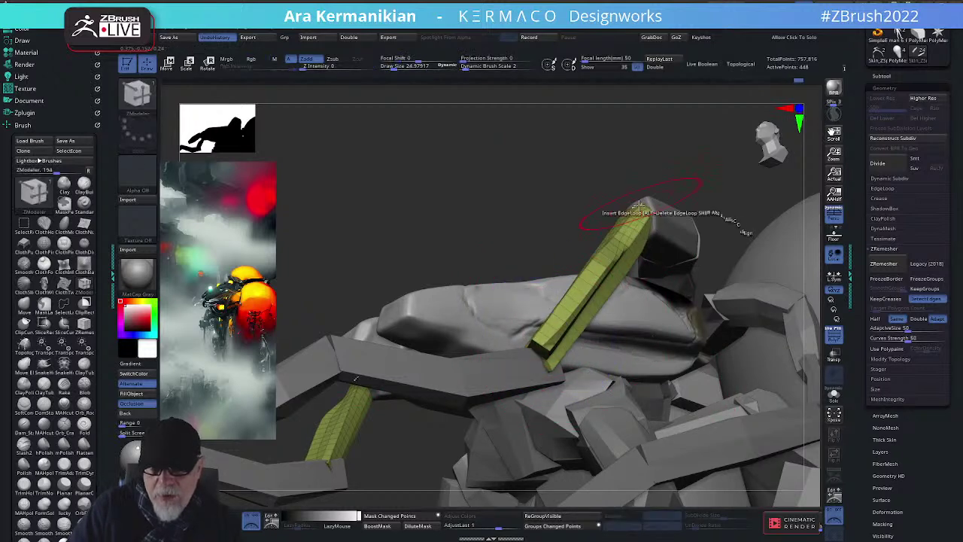
key(b)
key(m)
key(v)
key(bracketleft)
key(bracketleft)
key(bracketleft)
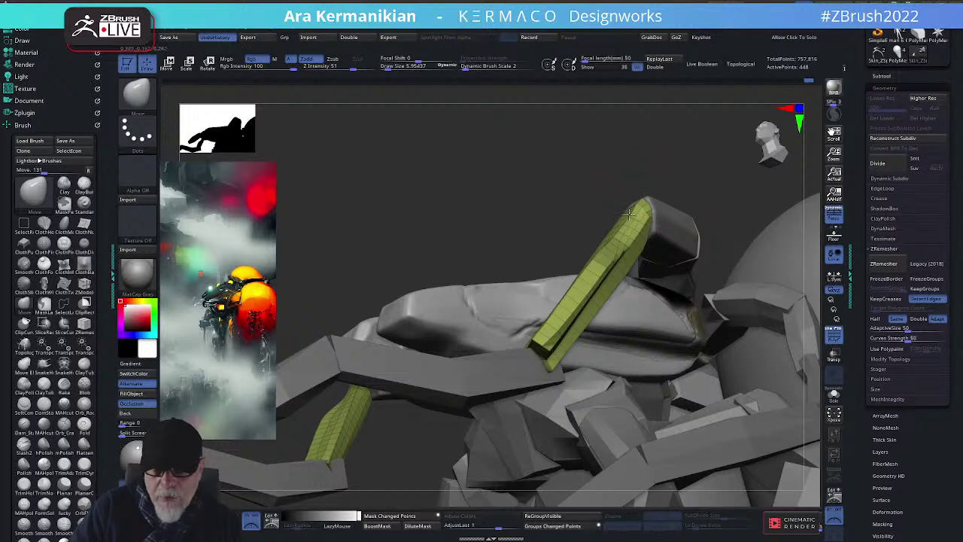
mouse_move(661, 160)
mouse_down()
mouse_move(667, 150)
mouse_move(651, 131)
mouse_move(669, 139)
mouse_up()
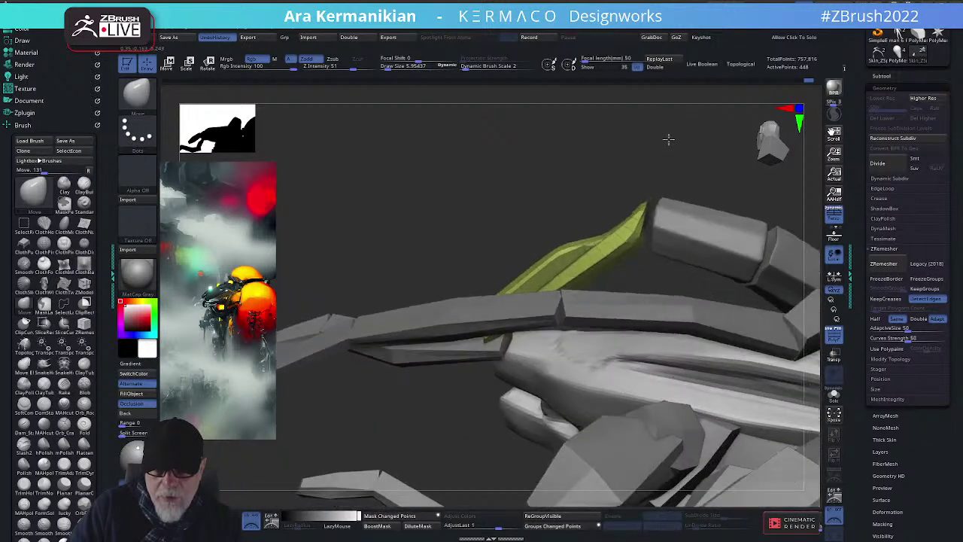
mouse_move(666, 192)
mouse_down()
mouse_move(645, 179)
mouse_move(666, 161)
mouse_move(669, 223)
mouse_move(668, 211)
mouse_up()
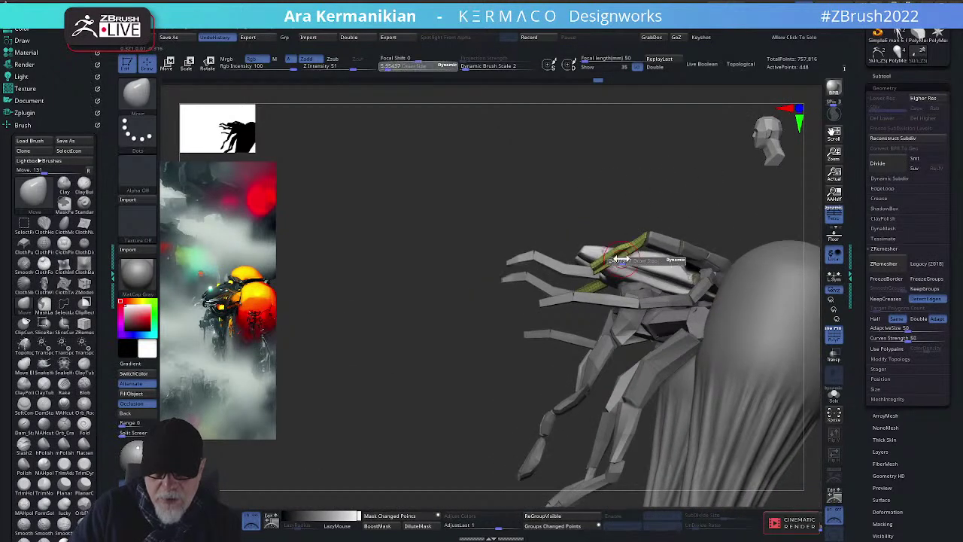
Bend and reposition the front-limb segments from the side with an enlarged Move brush
key(shift)
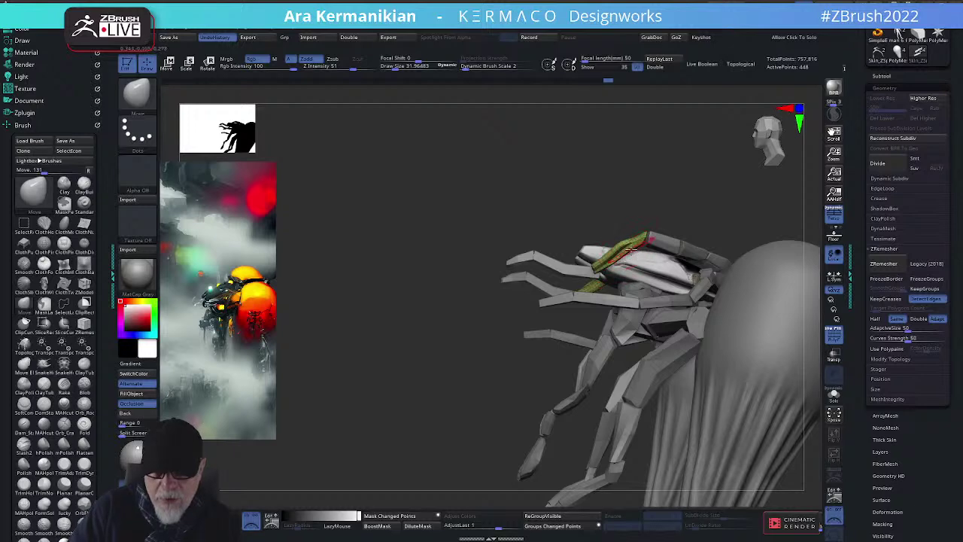
mouse_move(637, 214)
mouse_down()
mouse_move(658, 211)
mouse_move(639, 223)
mouse_move(673, 193)
mouse_move(723, 270)
mouse_move(710, 243)
mouse_move(565, 308)
mouse_move(776, 319)
mouse_move(534, 298)
mouse_up()
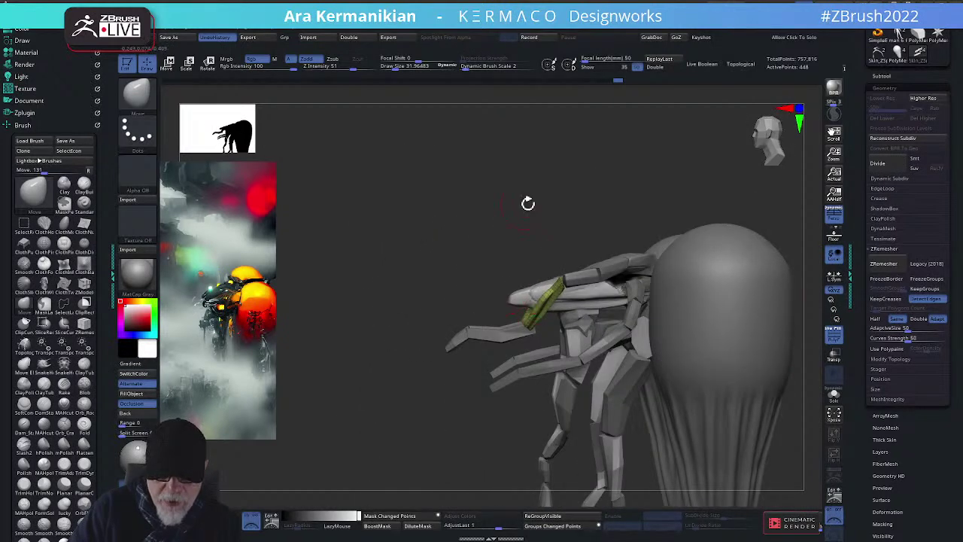
mouse_move(528, 204)
mouse_down()
mouse_move(707, 269)
mouse_move(768, 279)
mouse_move(585, 262)
mouse_up()
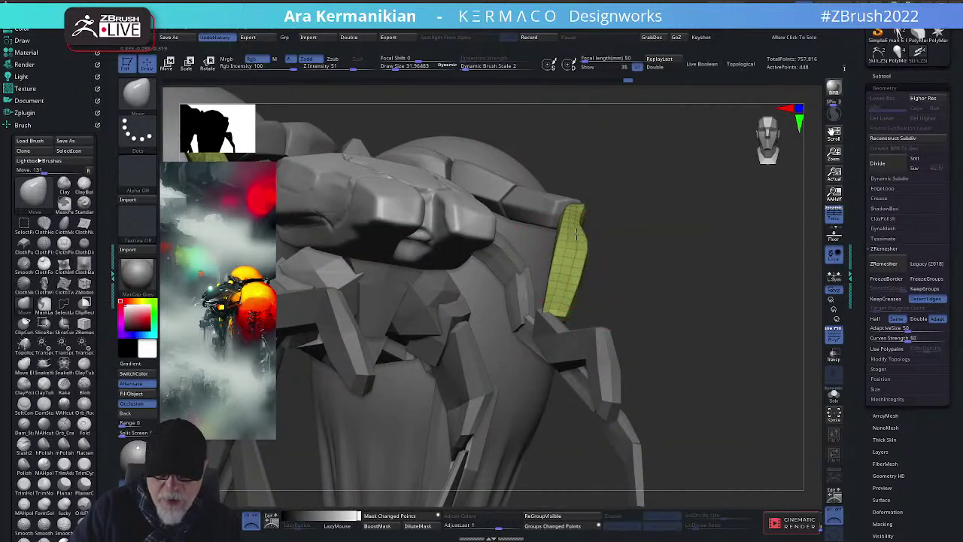
mouse_move(652, 215)
mouse_down()
mouse_move(512, 179)
mouse_move(579, 214)
mouse_up()
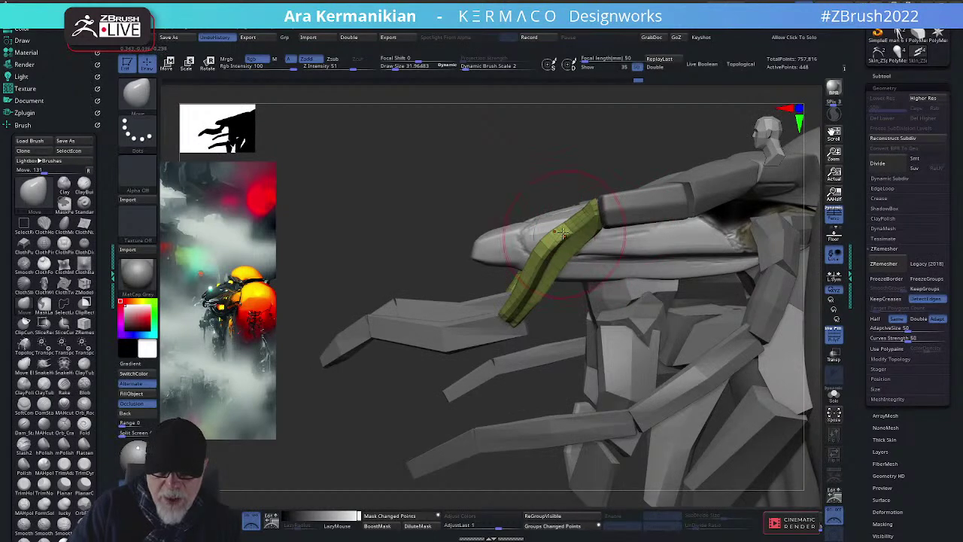
mouse_move(538, 256)
mouse_down()
mouse_move(561, 253)
mouse_move(544, 275)
mouse_move(575, 242)
mouse_up()
key(s)
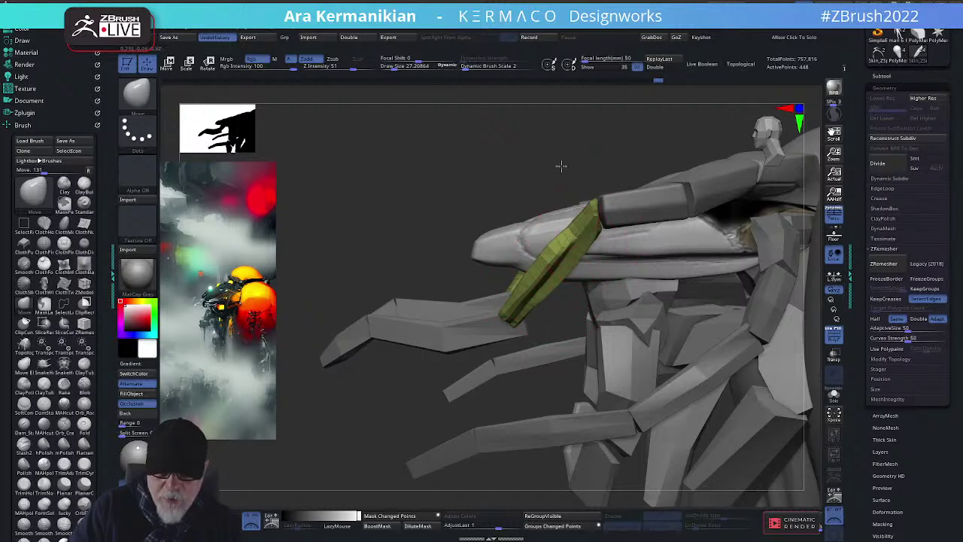
Smooth the middle of the front-limb segments from the front with a small Smooth brush
mouse_move(562, 166)
mouse_down()
mouse_move(594, 172)
mouse_move(580, 199)
mouse_up()
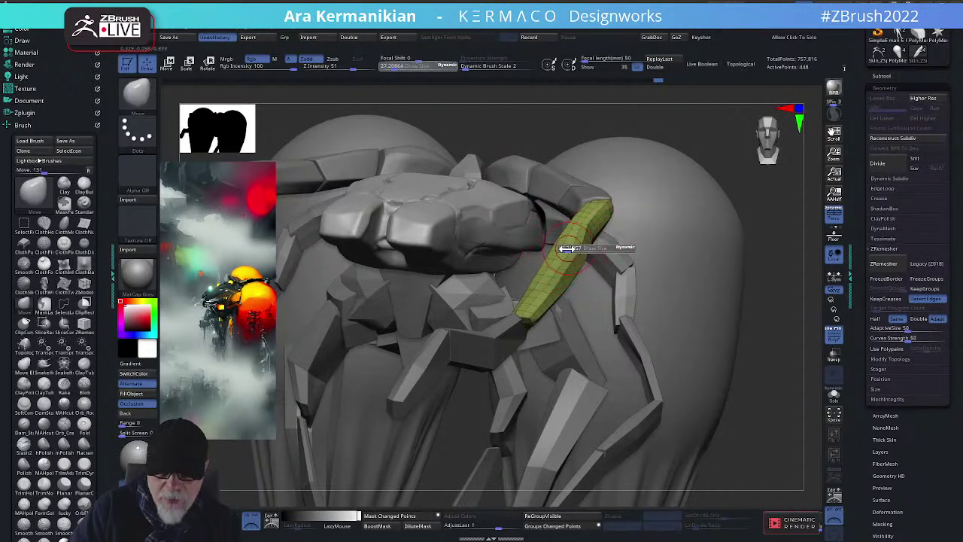
key(shift)
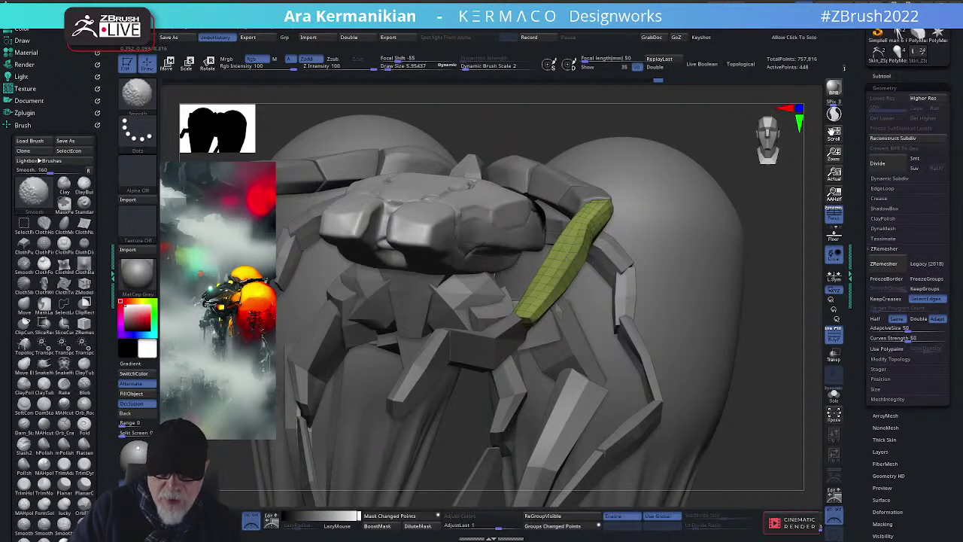
right_click(565, 262)
click(566, 263)
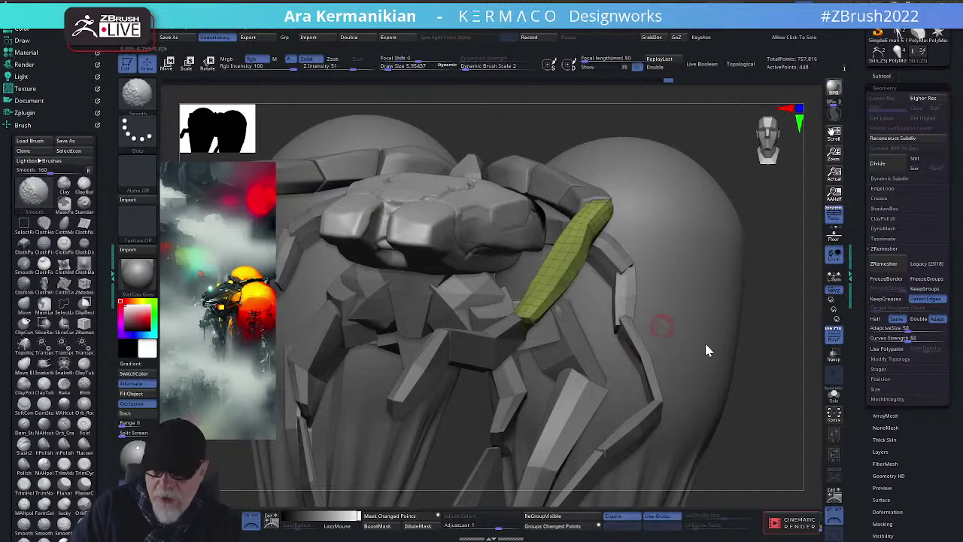
mouse_move(705, 351)
mouse_down()
mouse_move(800, 359)
mouse_move(666, 250)
mouse_up()
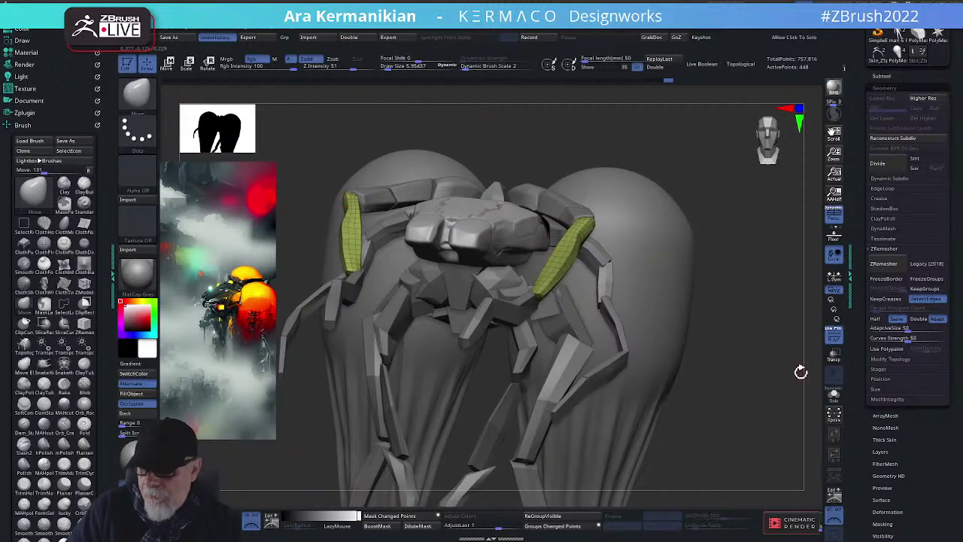
Reshape the front-limb segments from the front with the Move brush, curving the upper part and shifting the lower end toward the next joint
drag(800, 372, 568, 303)
mouse_move(746, 305)
alt+mouse_down()
mouse_move(772, 290)
mouse_move(673, 207)
alt+mouse_up()
key(s)
mouse_move(568, 237)
mouse_down()
mouse_move(584, 243)
mouse_move(573, 238)
mouse_move(602, 205)
mouse_move(593, 210)
mouse_move(601, 229)
mouse_up()
key(s)
drag(584, 302, 570, 324)
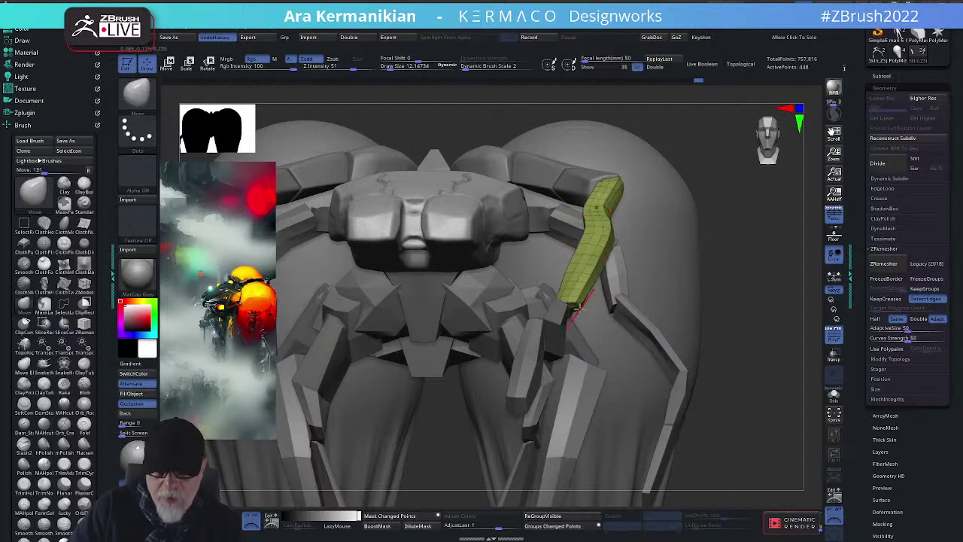
Adjust the contour of the front-limb segments along their length with a resized Move brush
drag(782, 325, 763, 251)
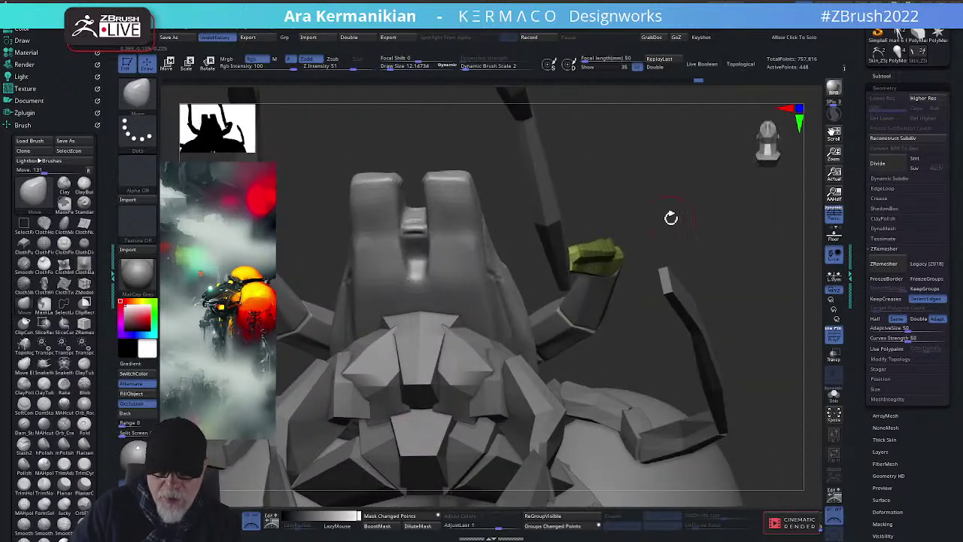
key(s)
mouse_move(673, 220)
mouse_down()
mouse_move(619, 253)
mouse_move(557, 253)
mouse_move(602, 247)
mouse_up()
key(s)
right_click(596, 227)
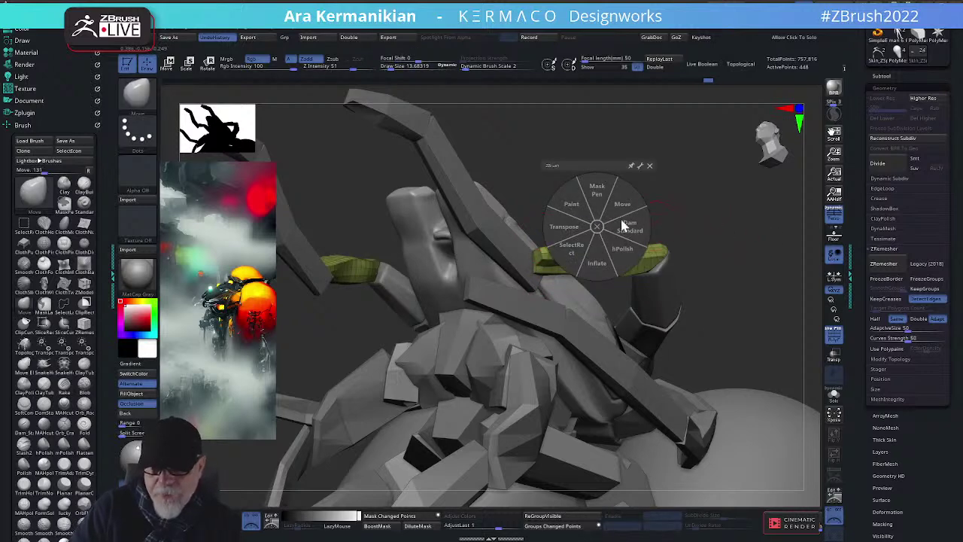
click(651, 167)
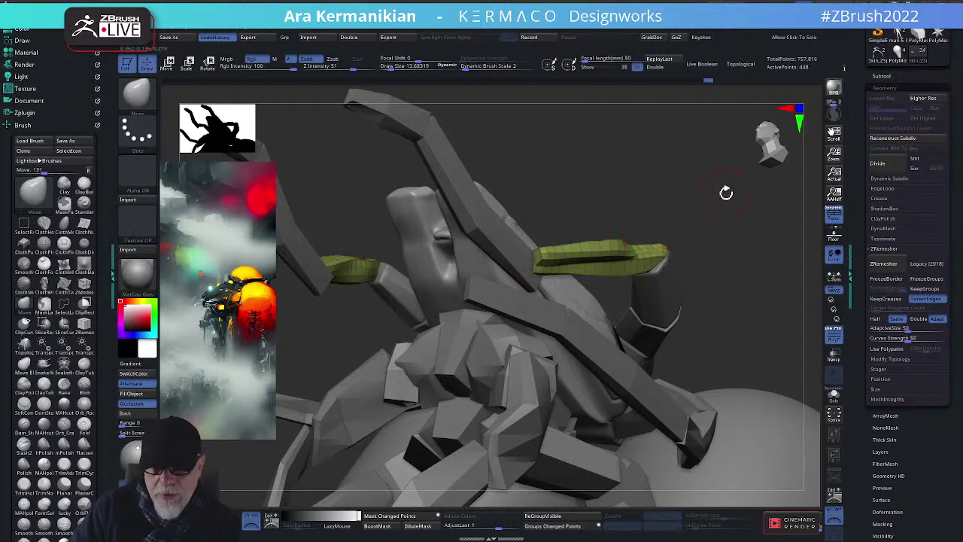
Smooth the ridges and raised side of the front-limb segments from several angles
mouse_move(726, 193)
mouse_down()
mouse_move(699, 208)
mouse_move(692, 253)
mouse_up()
mouse_move(484, 254)
shift+mouse_down()
mouse_move(580, 249)
mouse_move(496, 253)
shift+mouse_up()
mouse_move(602, 246)
mouse_down()
mouse_move(589, 262)
mouse_move(467, 273)
mouse_up()
shift+drag(540, 248, 545, 248)
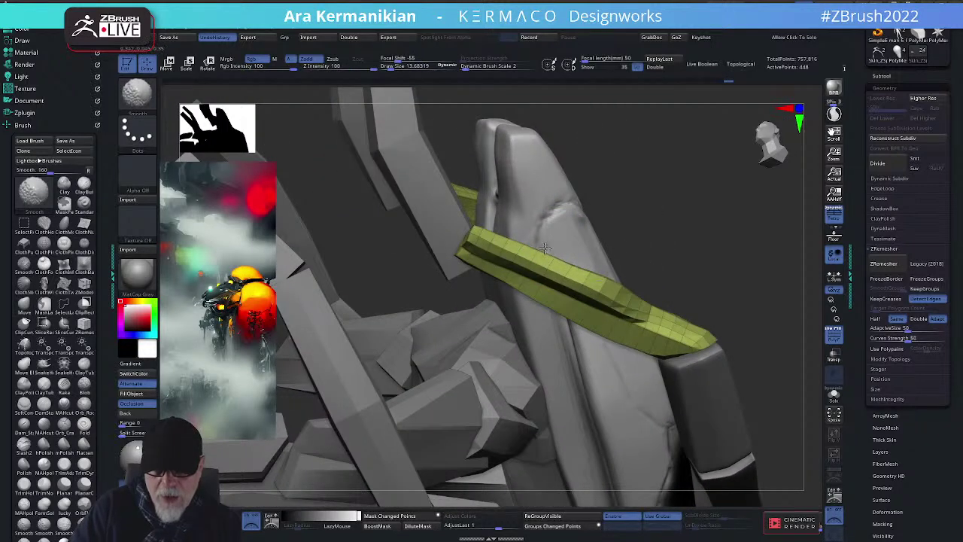
mouse_move(750, 236)
mouse_down()
mouse_move(467, 275)
mouse_move(576, 289)
mouse_move(640, 316)
mouse_up()
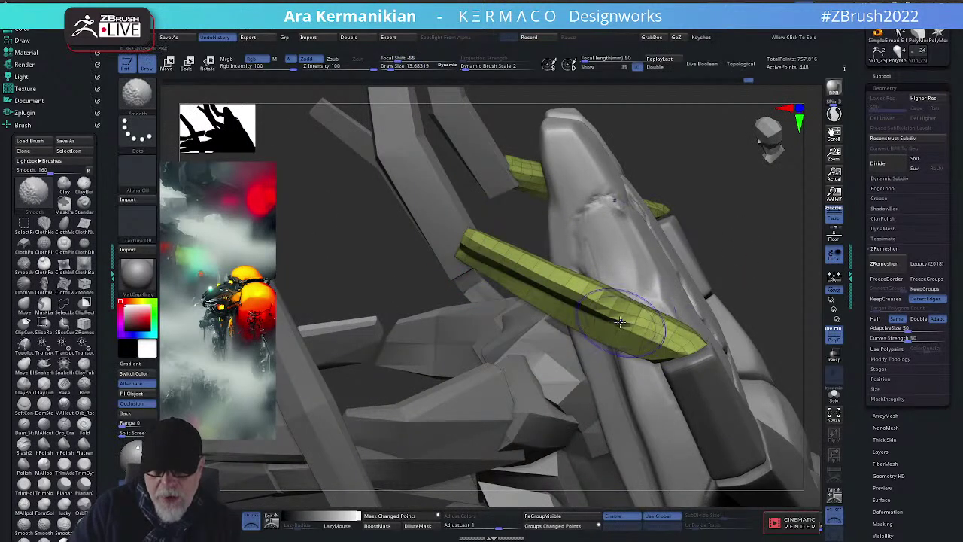
mouse_move(777, 278)
mouse_down()
mouse_move(755, 273)
mouse_move(774, 273)
mouse_move(763, 283)
mouse_up()
mouse_move(762, 283)
right_down()
mouse_move(692, 281)
mouse_move(669, 298)
mouse_move(675, 339)
mouse_move(647, 321)
right_up()
Bend the front-limb segment with the Move brush and widen its end where it meets the upper limb joint
mouse_move(646, 319)
mouse_down()
mouse_move(639, 306)
mouse_move(649, 308)
mouse_up()
key(s)
key(s)
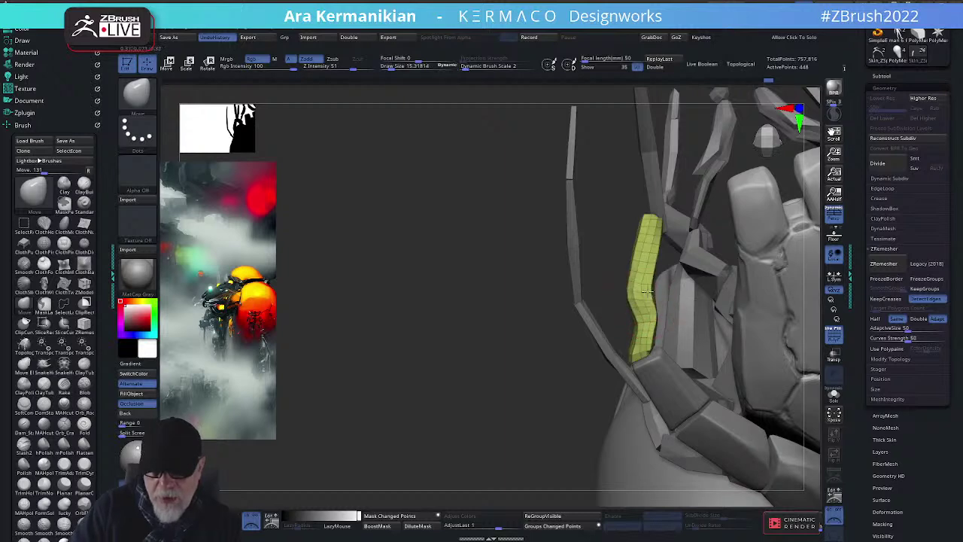
drag(644, 353, 655, 349)
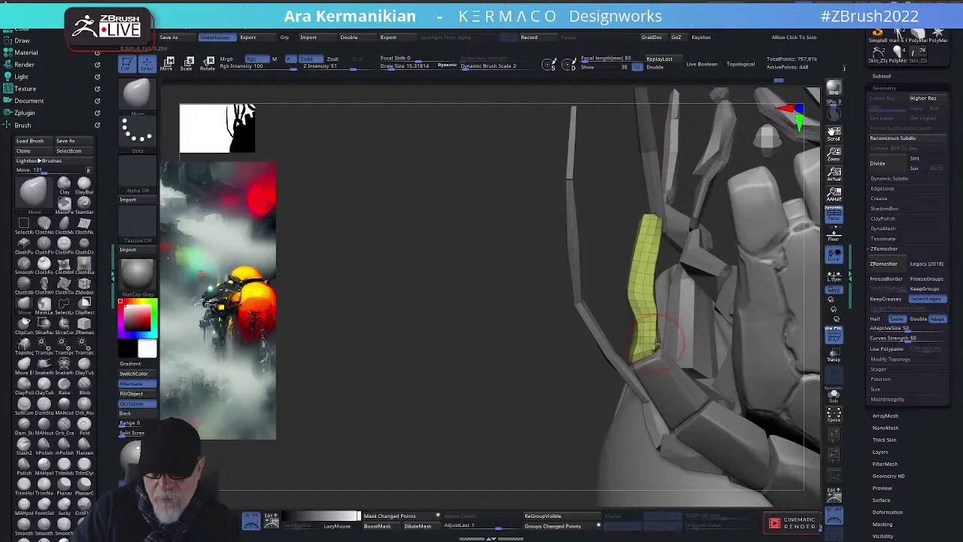
right_drag(658, 337, 667, 334)
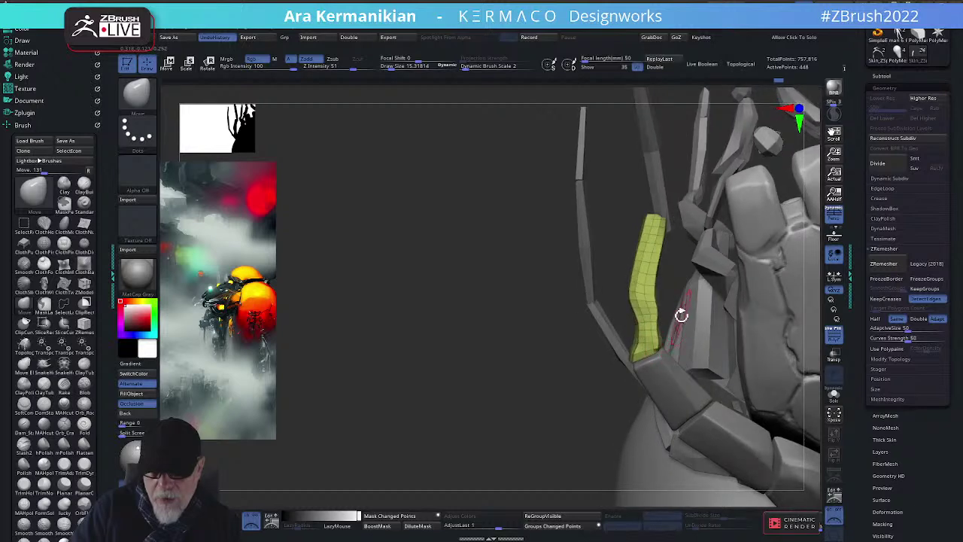
Clip along the side of the front-limb segment's joint end with the ClipCurve brush
ctrl+shift+click(137, 91)
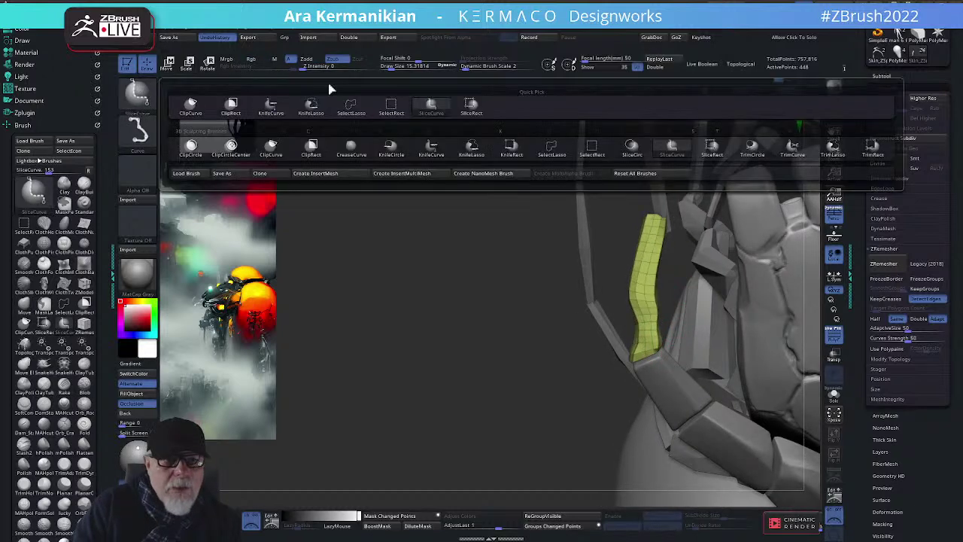
click(191, 106)
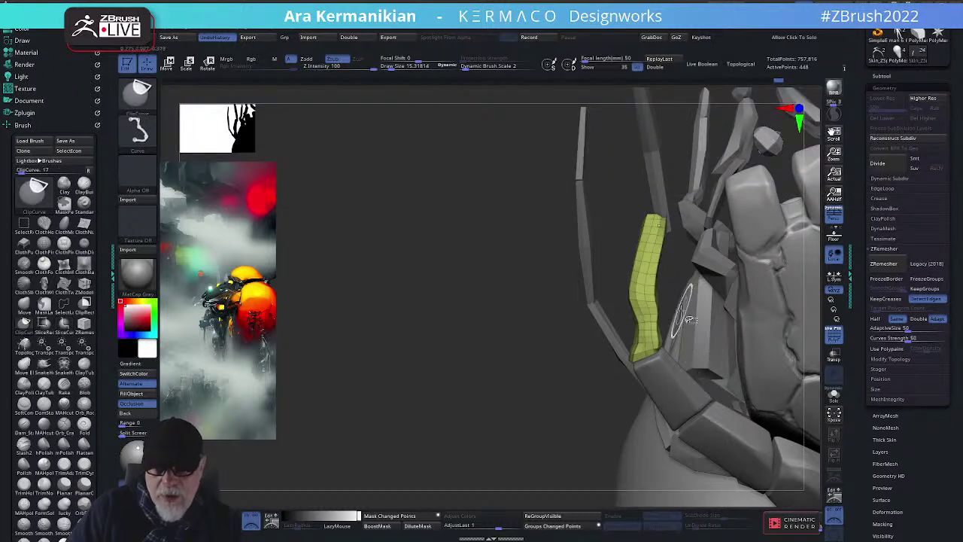
mouse_move(662, 331)
ctrl+shift+mouse_down()
mouse_move(671, 387)
mouse_move(661, 394)
ctrl+shift+mouse_up()
right_click(453, 228)
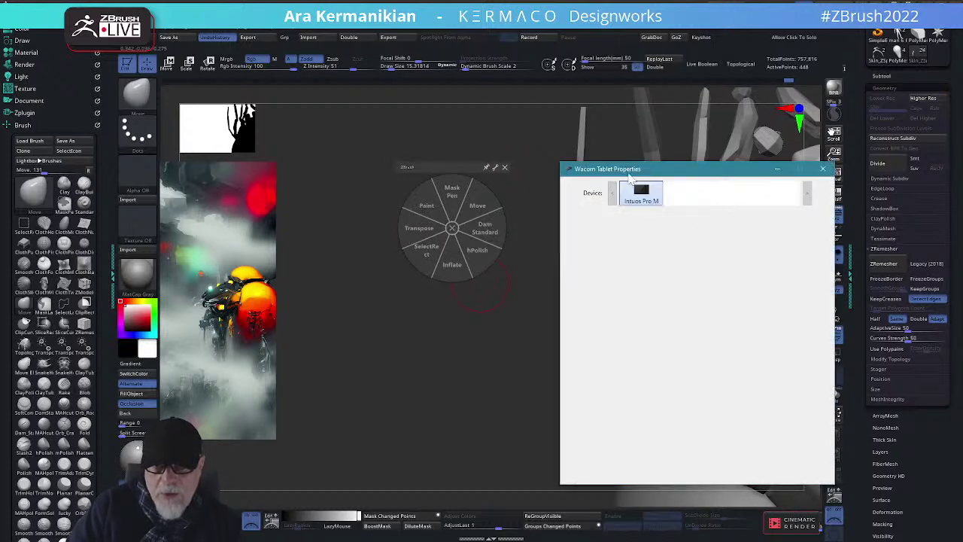
Examine the ZBrush radial menu's brush assignments and the Pro Pen 3D button mapping in Wacom Tablet Properties, and demonstrate the menu
drag(684, 173, 651, 160)
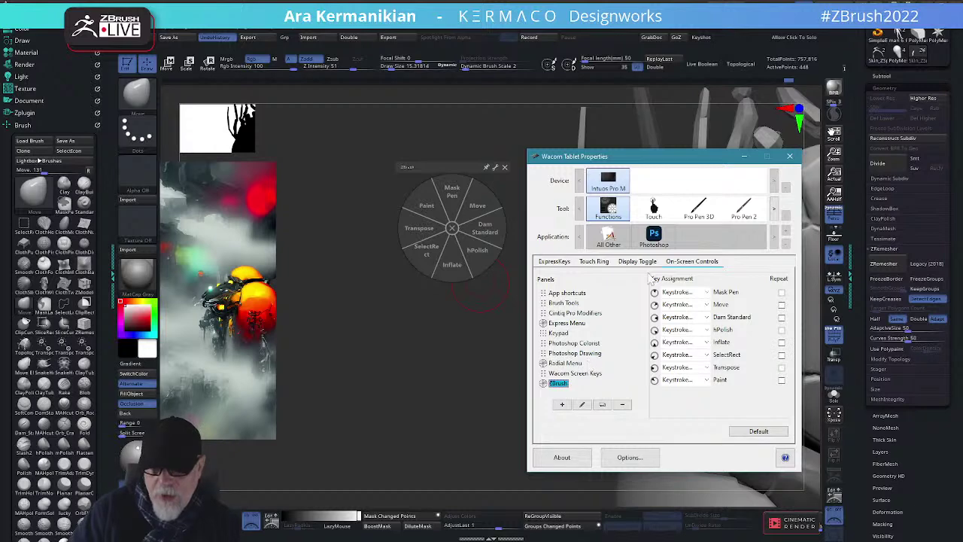
click(508, 98)
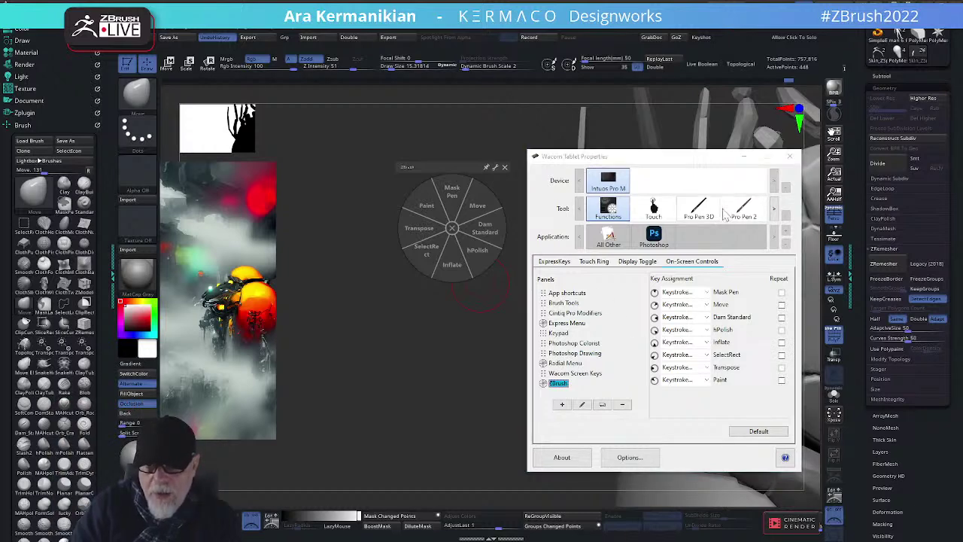
click(774, 210)
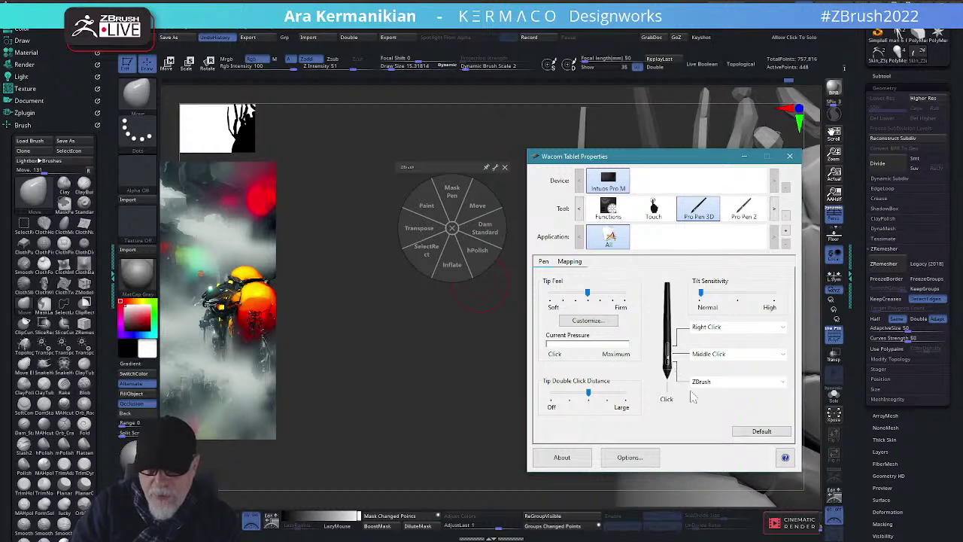
click(789, 156)
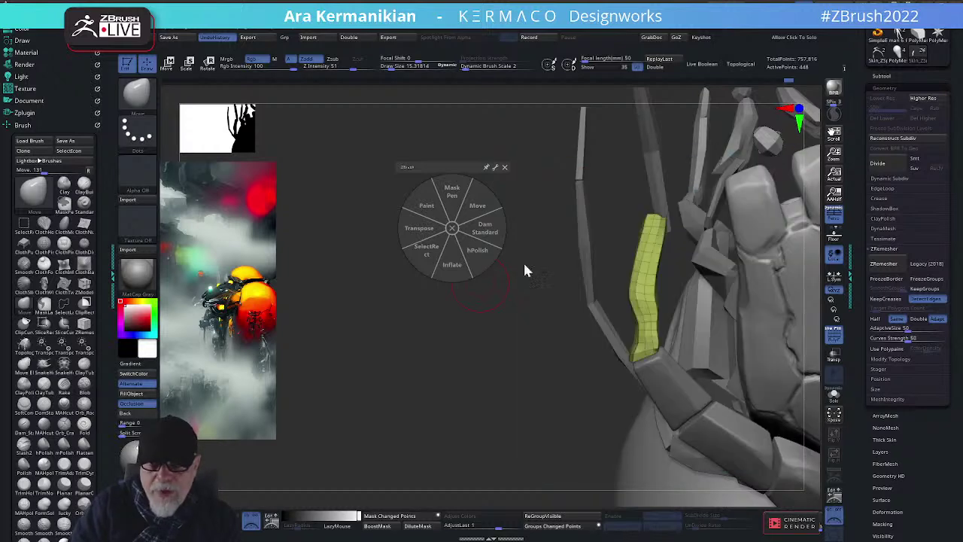
click(452, 228)
right_click(546, 263)
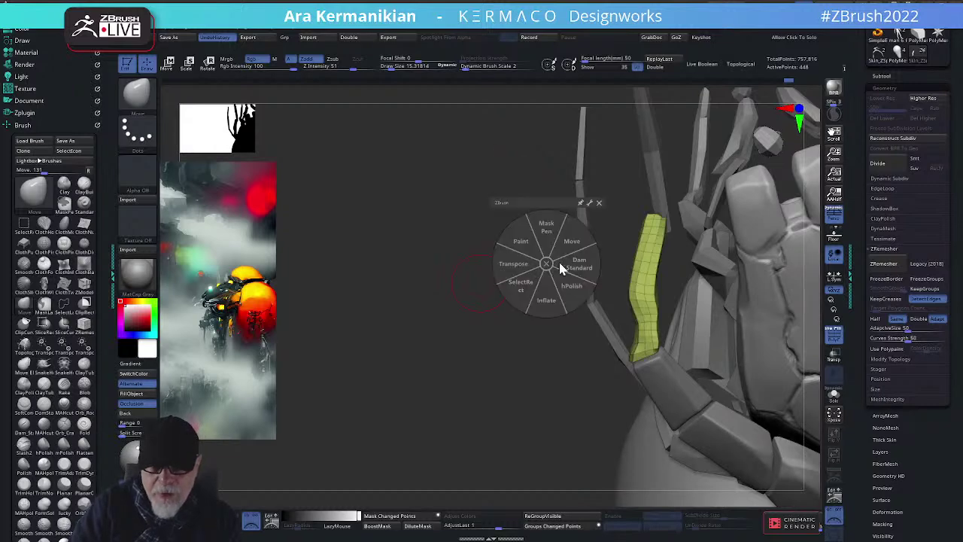
click(547, 263)
Reshape the front-limb segments with an enlarged Move brush and try a ClipCurve cut at their lower end
alt+drag(436, 378, 542, 299)
right_drag(686, 344, 688, 314)
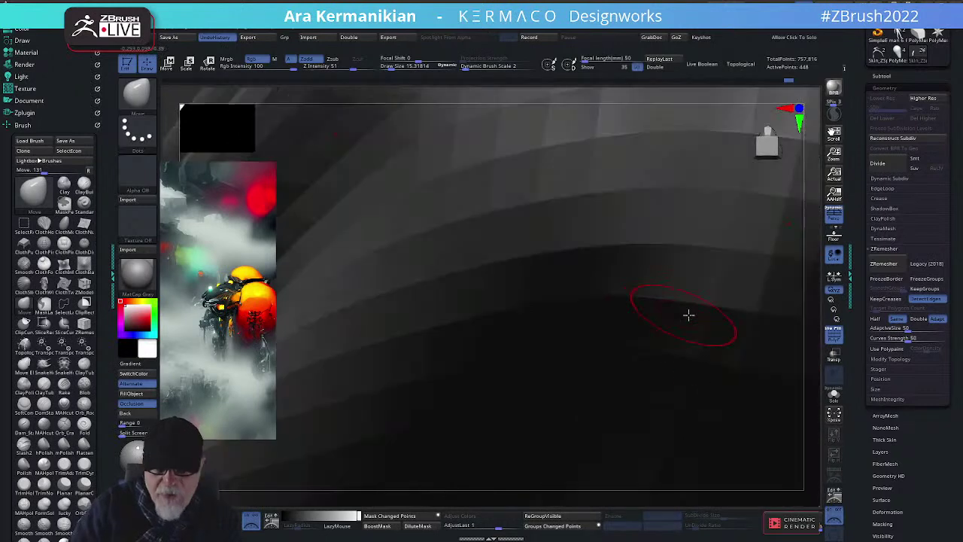
drag(701, 344, 757, 323)
mouse_move(766, 337)
mouse_down()
mouse_move(590, 341)
mouse_move(608, 365)
mouse_move(585, 334)
mouse_move(608, 329)
mouse_up()
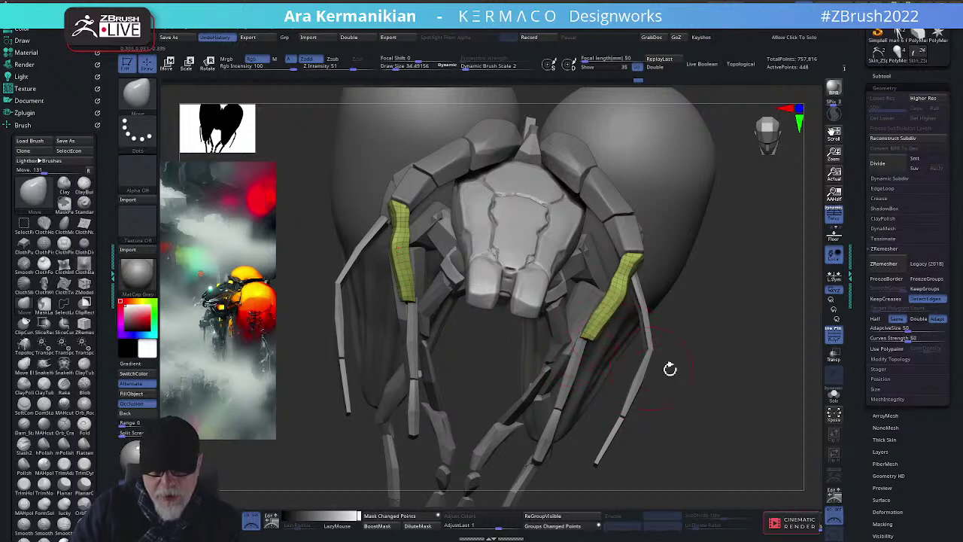
mouse_move(670, 369)
mouse_down()
mouse_move(757, 361)
mouse_move(677, 353)
mouse_up()
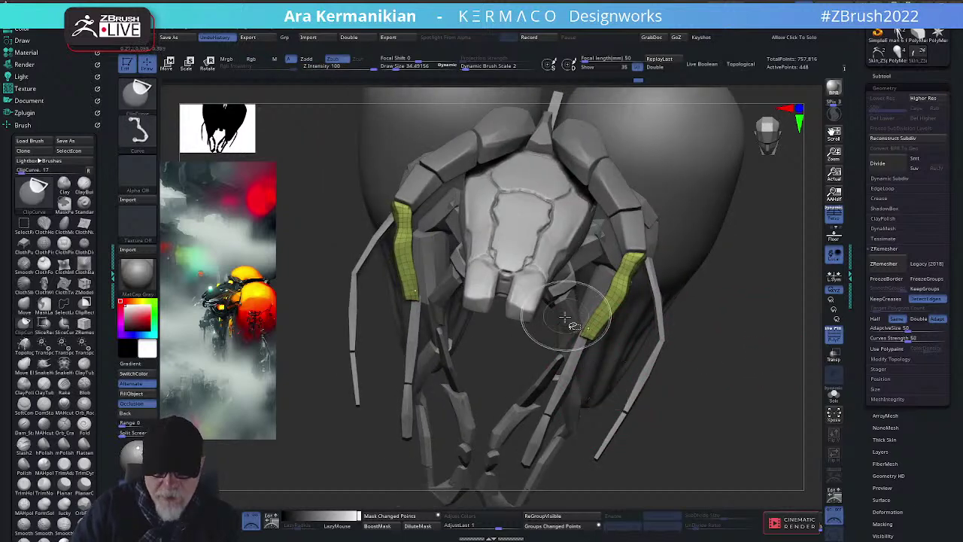
mouse_move(557, 318)
ctrl+shift+mouse_down()
mouse_move(575, 383)
mouse_move(595, 393)
mouse_move(429, 305)
mouse_move(532, 374)
mouse_move(563, 285)
mouse_move(544, 297)
ctrl+shift+mouse_up()
drag(751, 399, 700, 343)
Refine the front-limb segments' bend and surface with Move and Smooth strokes at a draw size of about 10.7
key(s)
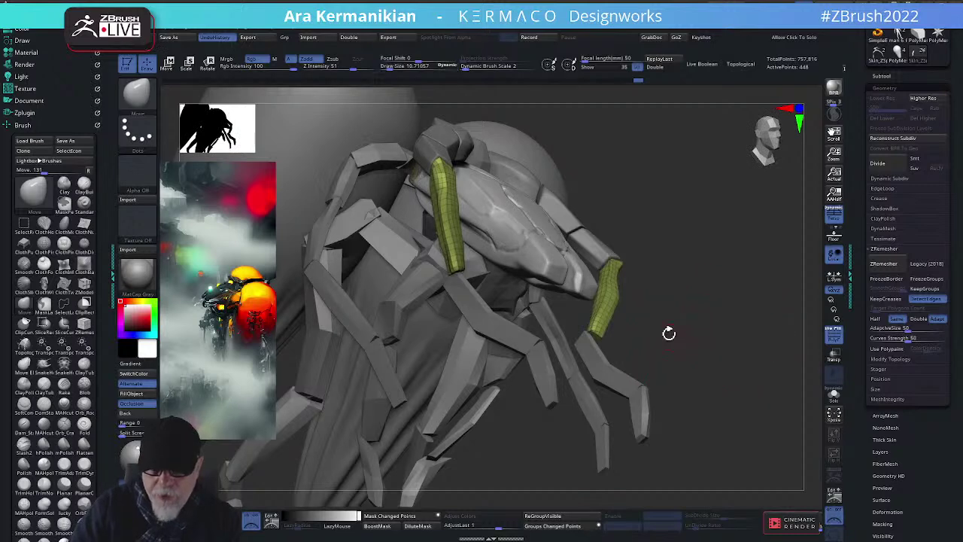
key(shift)
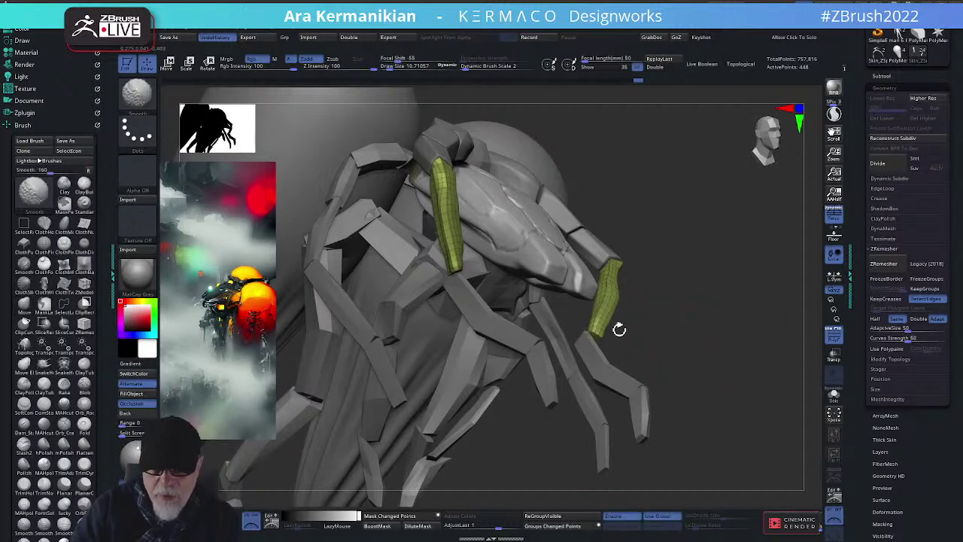
drag(679, 334, 617, 315)
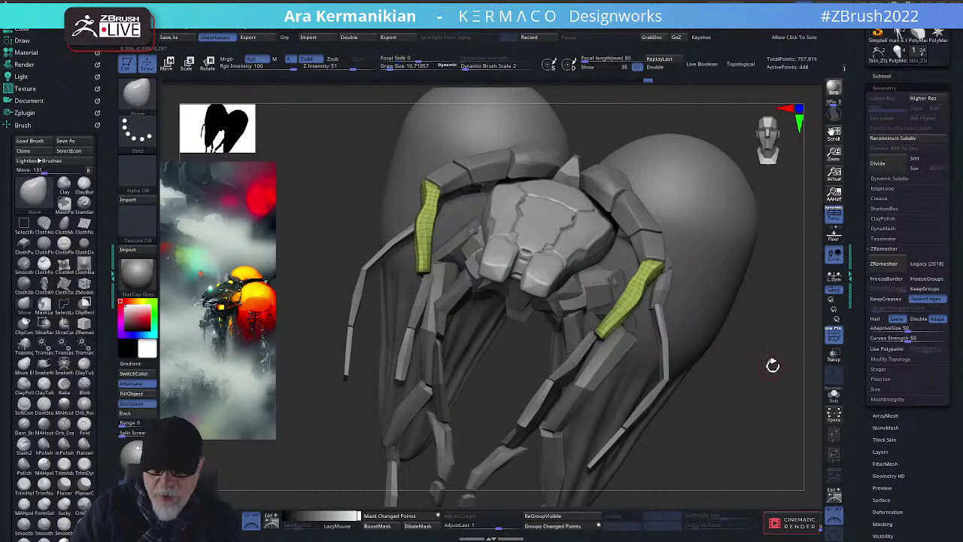
drag(772, 366, 710, 318)
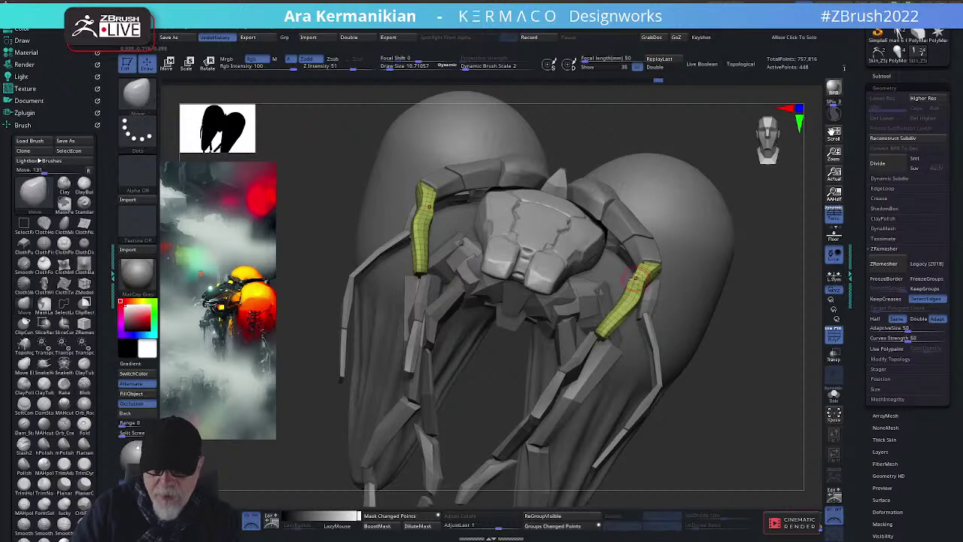
shift+drag(611, 319, 645, 267)
drag(772, 299, 775, 354)
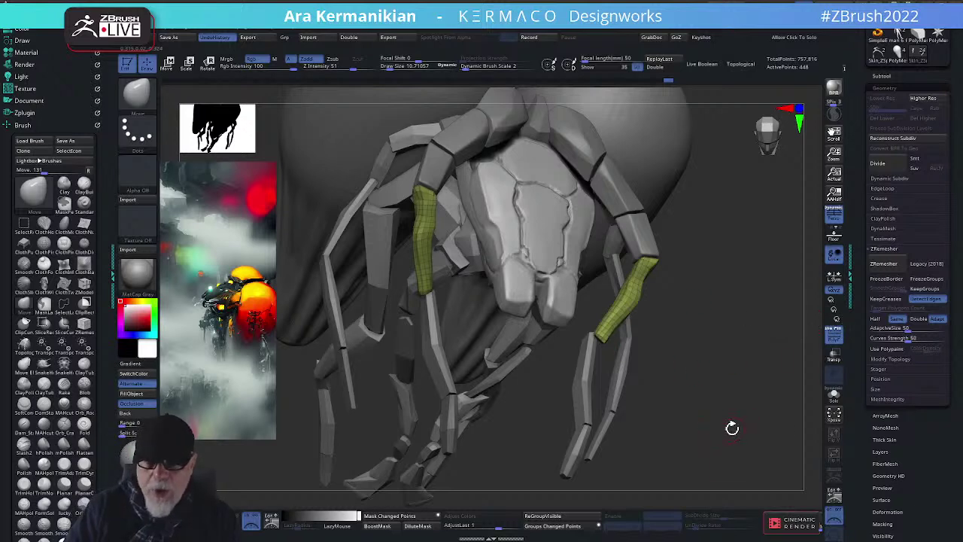
drag(733, 427, 663, 326)
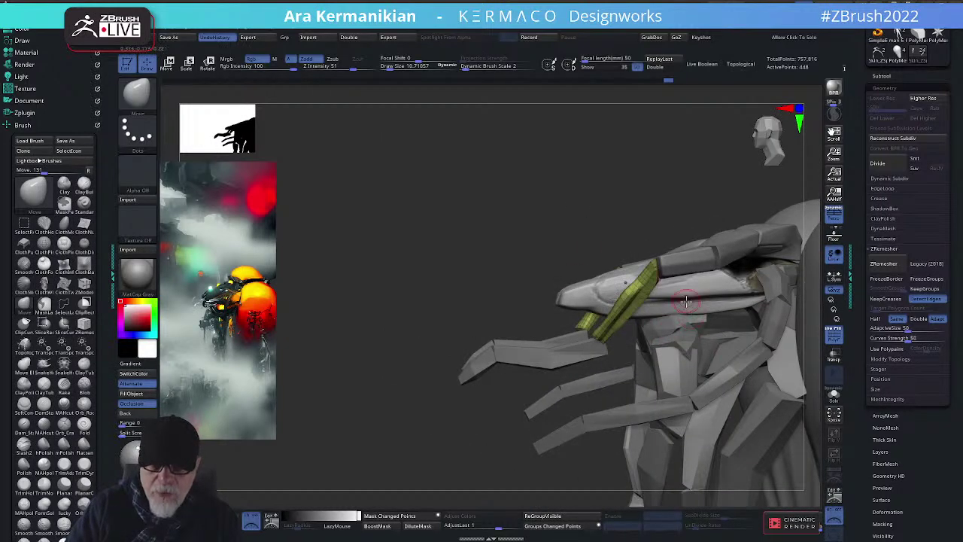
Try to clip along the front-limb segments from the side view and compare their shape from other angles
mouse_move(767, 191)
ctrl+shift+mouse_down()
mouse_move(607, 426)
mouse_move(556, 411)
mouse_move(543, 429)
mouse_move(501, 448)
mouse_move(477, 443)
mouse_move(666, 331)
mouse_move(444, 492)
mouse_move(310, 505)
ctrl+shift+mouse_up()
mouse_move(681, 342)
ctrl+shift+mouse_down()
mouse_move(573, 382)
mouse_move(552, 377)
mouse_move(564, 381)
ctrl+shift+mouse_up()
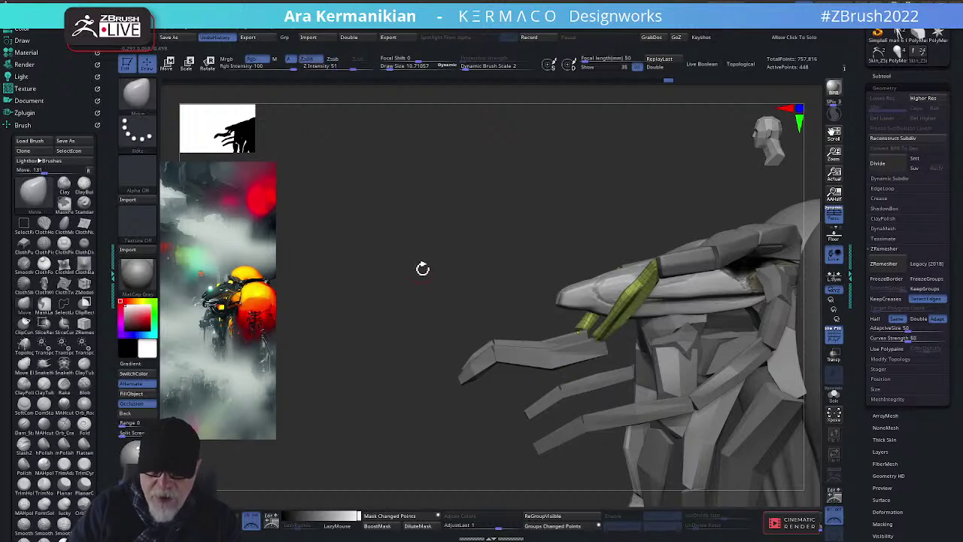
mouse_move(424, 266)
mouse_down()
mouse_move(753, 286)
mouse_move(729, 344)
mouse_move(636, 284)
mouse_up()
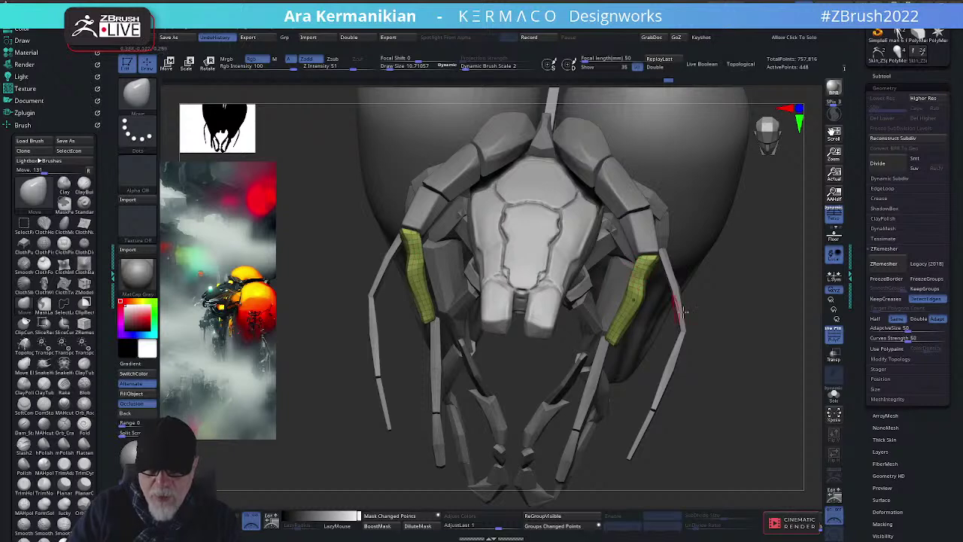
drag(683, 310, 587, 359)
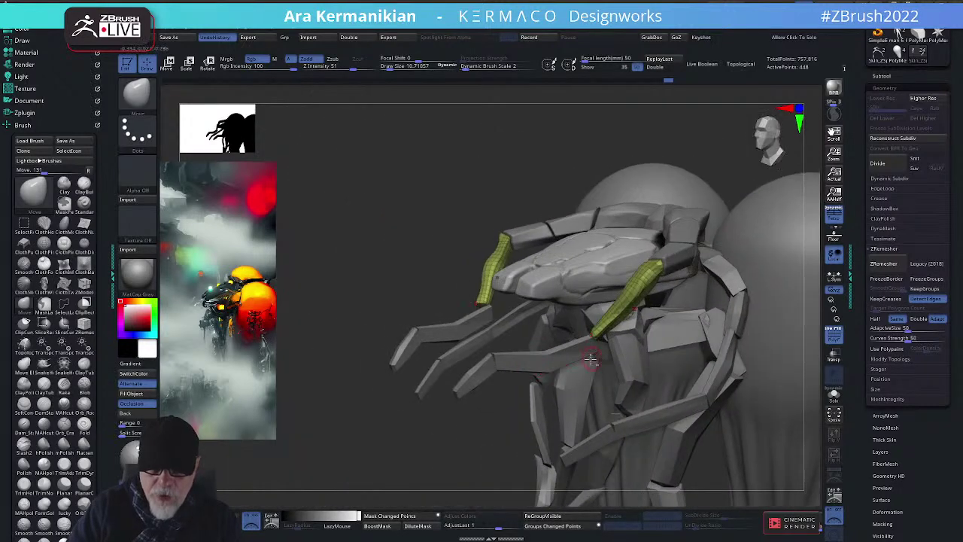
Switch to the lower front-limb subtool and inspect how it meets the segments above it
alt+click(550, 366)
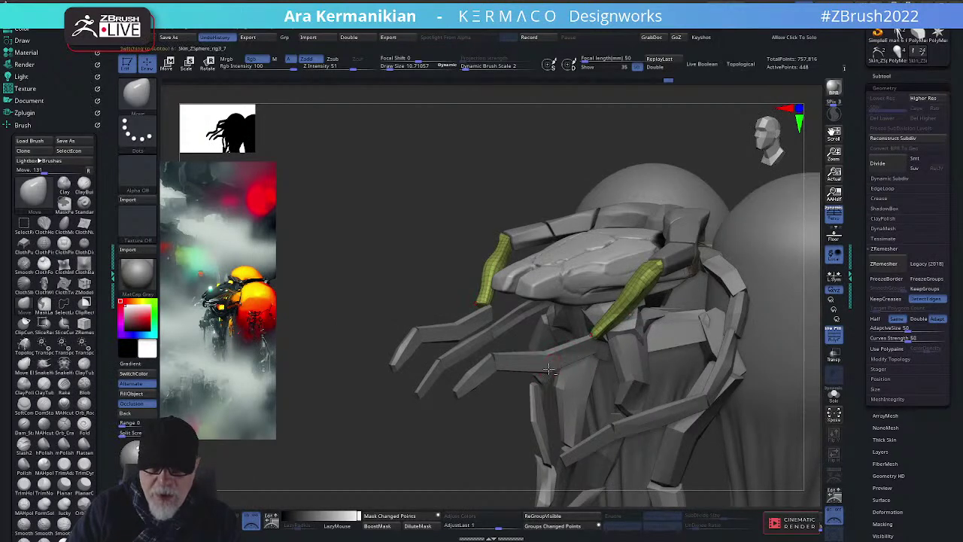
drag(381, 251, 360, 243)
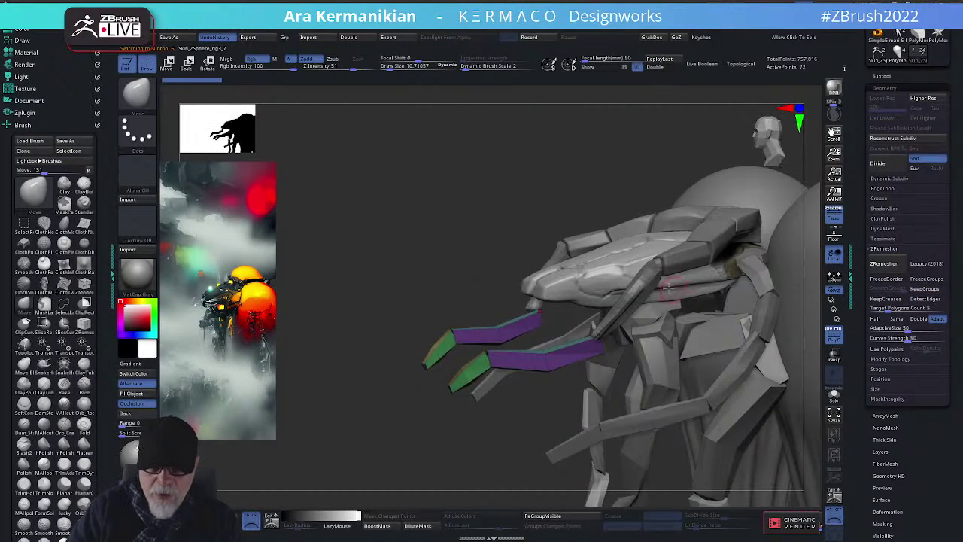
drag(472, 343, 672, 334)
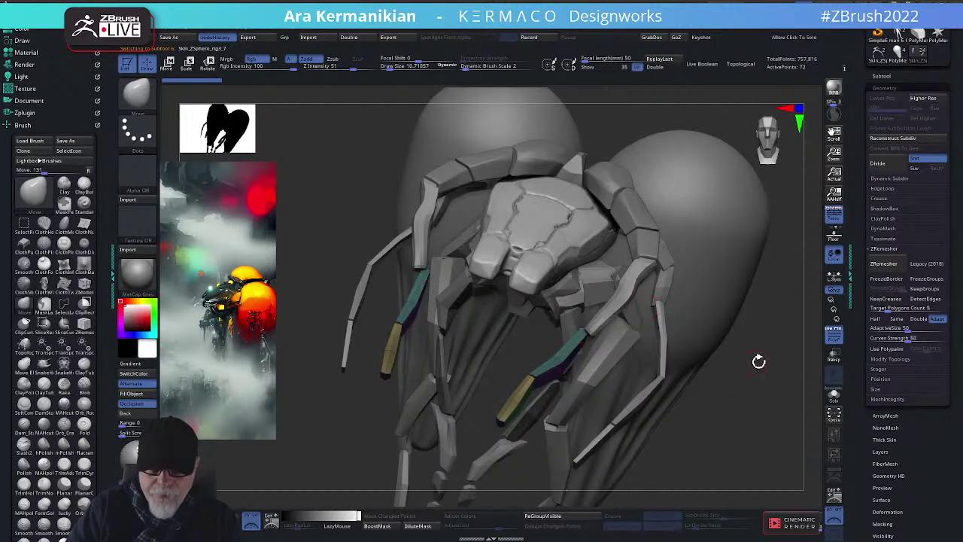
drag(758, 361, 629, 292)
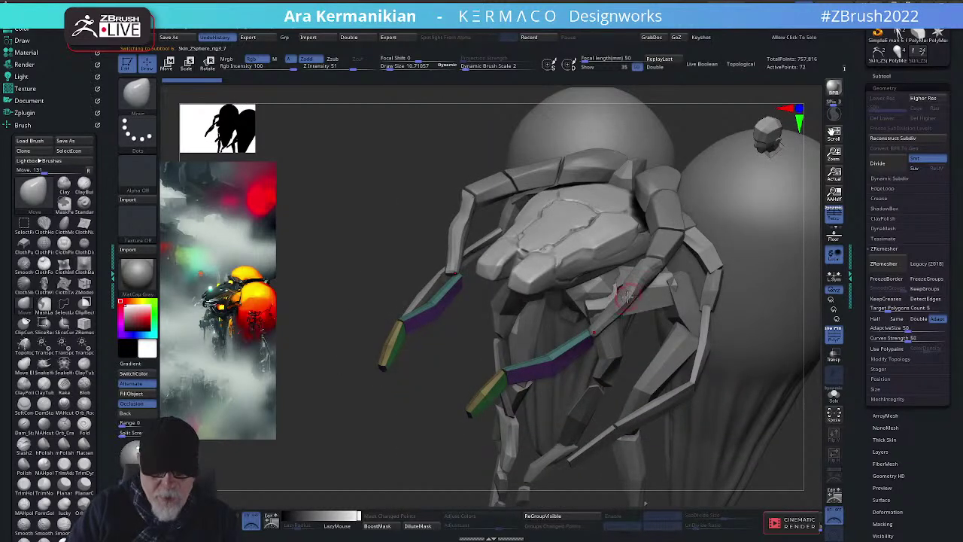
Reselect the upper front-limb segment subtool, subdivide it once to level 2, and choose the hPolish brush
alt+click(622, 301)
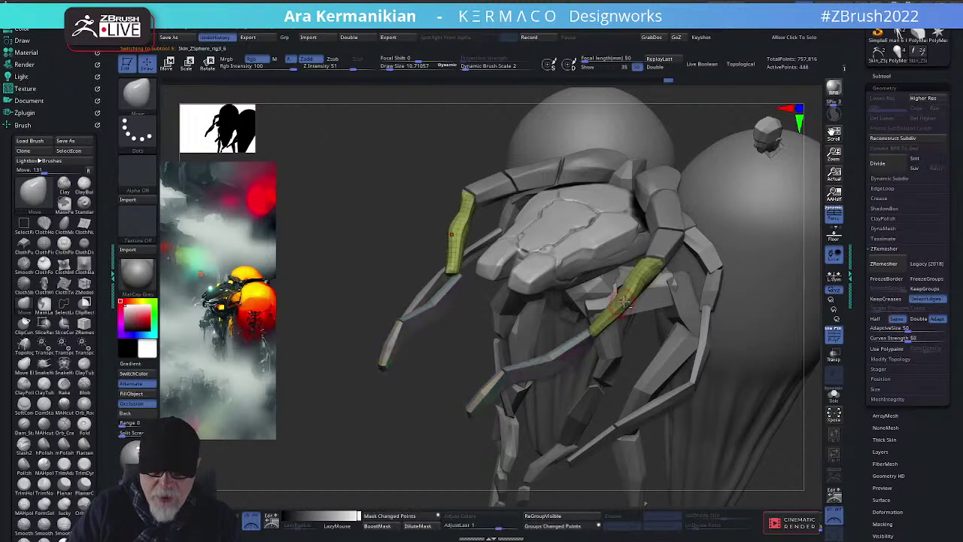
key(ctrl+d)
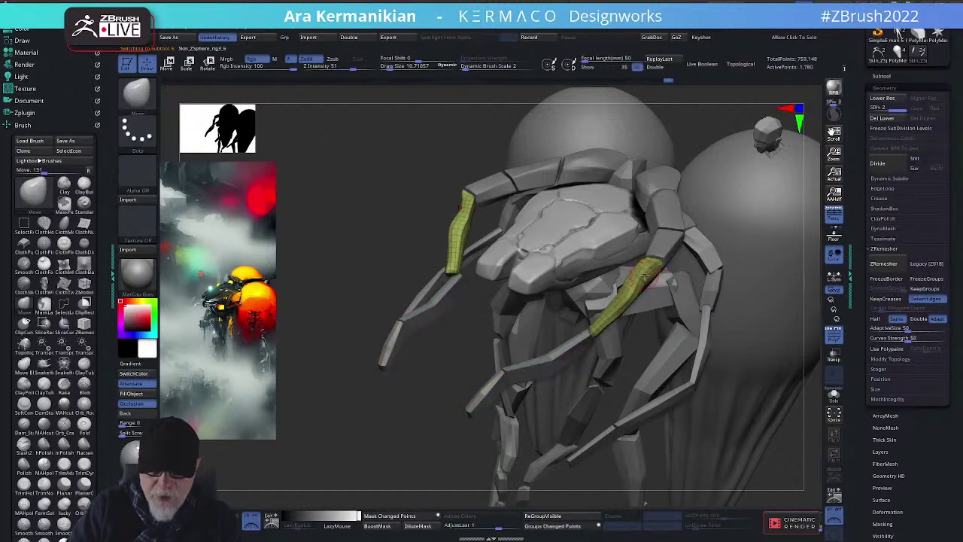
right_click(641, 266)
click(662, 293)
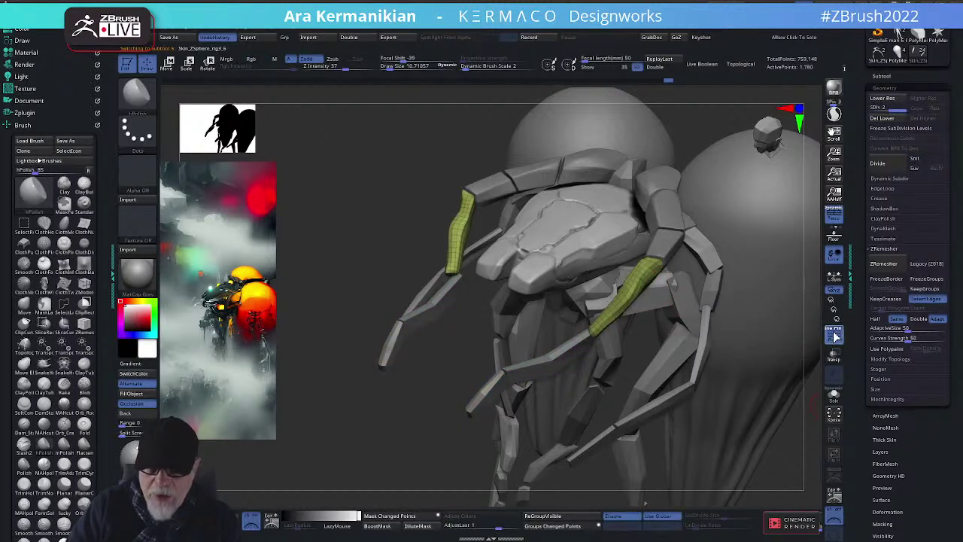
Hide the polyframe and flatten the front-limb segments' planes and edges with hPolish from several angles
mouse_move(774, 439)
mouse_down()
mouse_move(760, 444)
mouse_move(626, 287)
mouse_up()
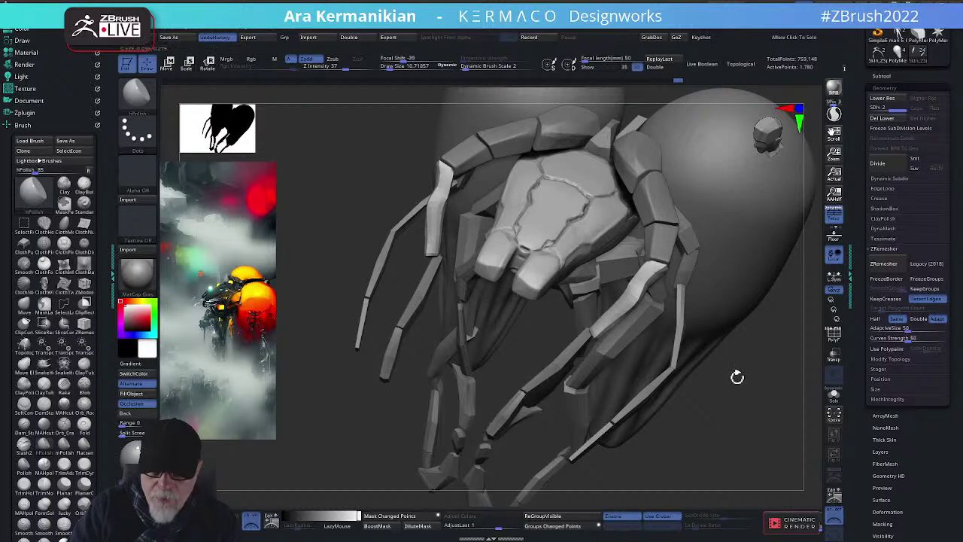
drag(782, 425, 662, 286)
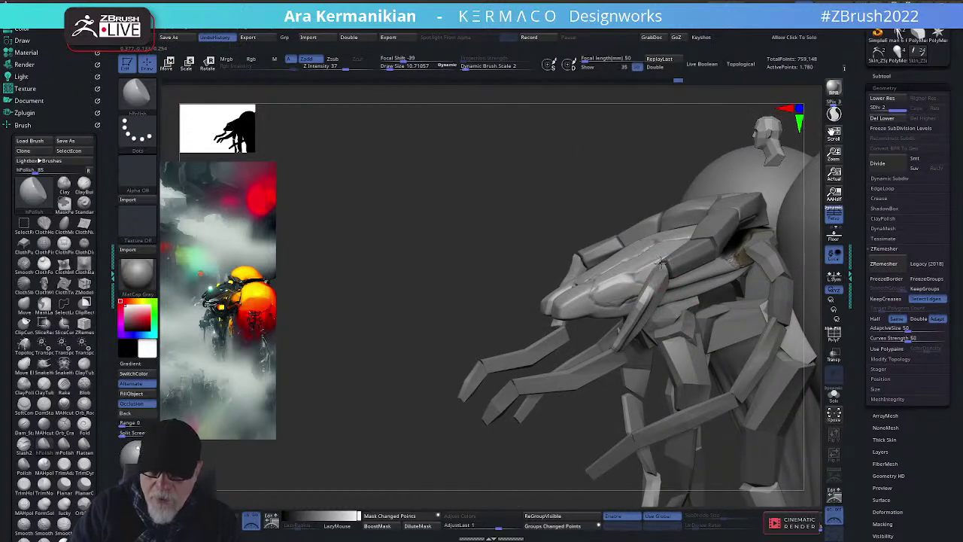
drag(450, 340, 522, 323)
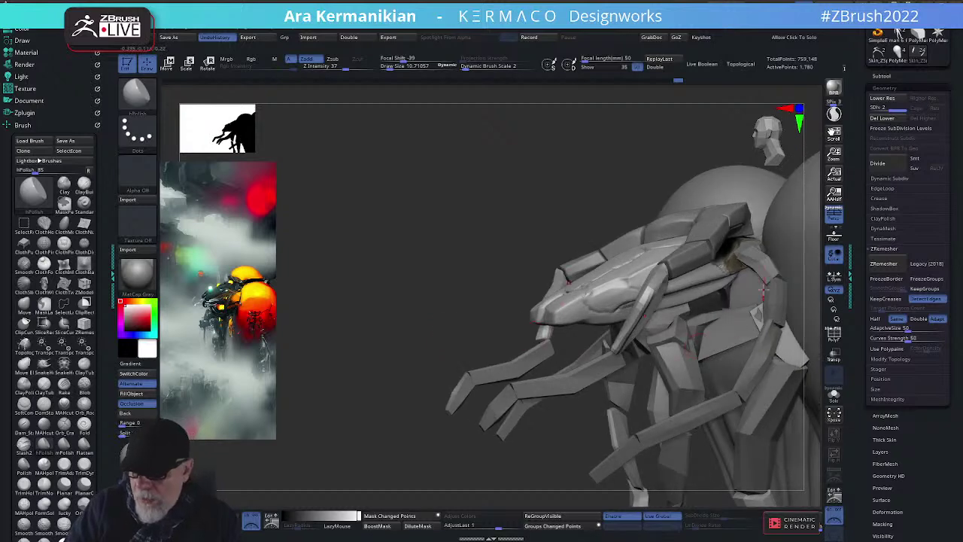
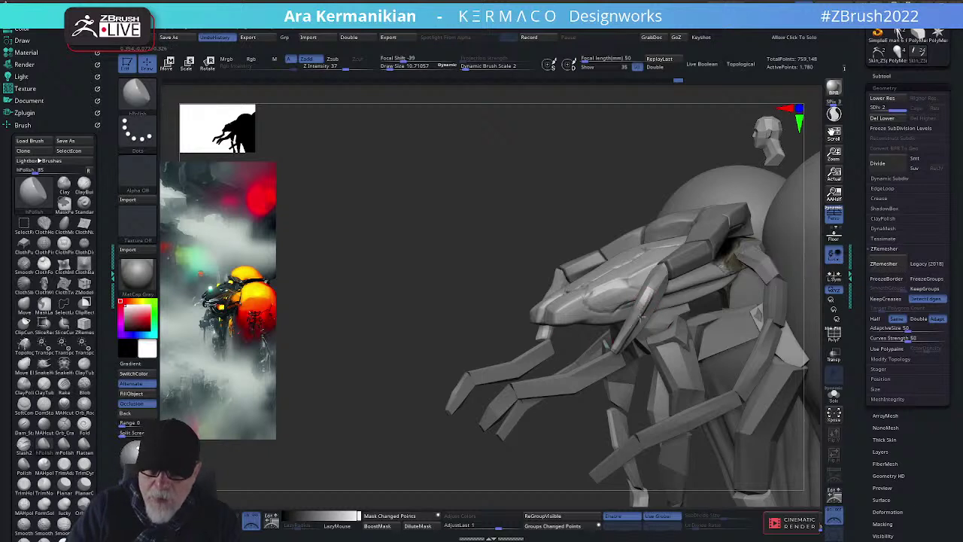
drag(468, 297, 661, 373)
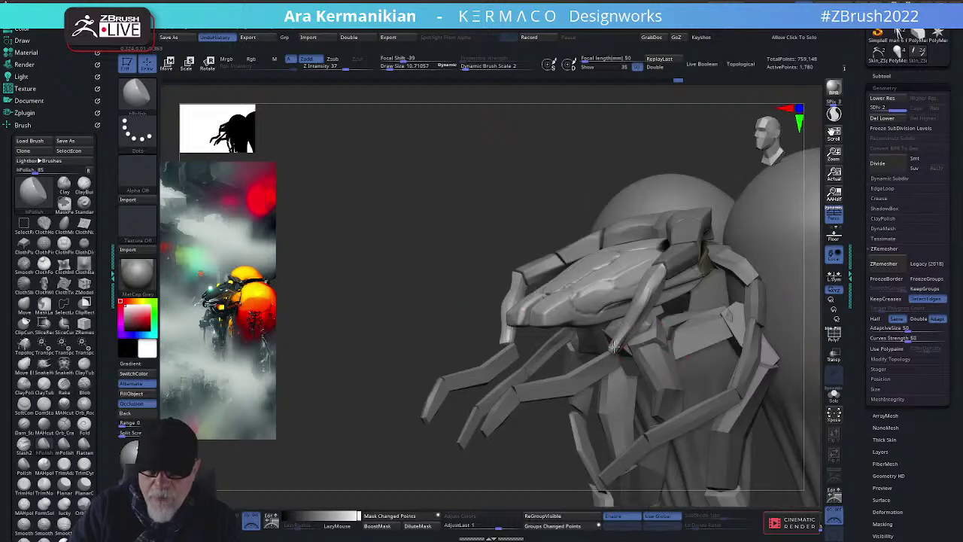
mouse_move(457, 264)
alt+mouse_down()
mouse_move(424, 254)
mouse_move(456, 280)
mouse_move(819, 286)
mouse_move(753, 306)
mouse_move(742, 323)
mouse_move(748, 268)
mouse_move(767, 275)
mouse_move(565, 170)
alt+mouse_up()
drag(496, 195, 566, 269)
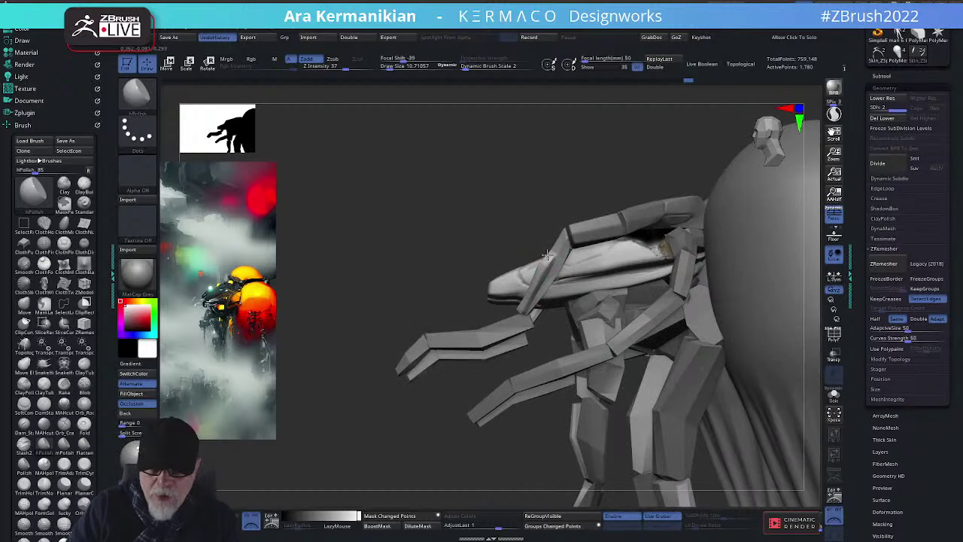
drag(567, 239, 721, 222)
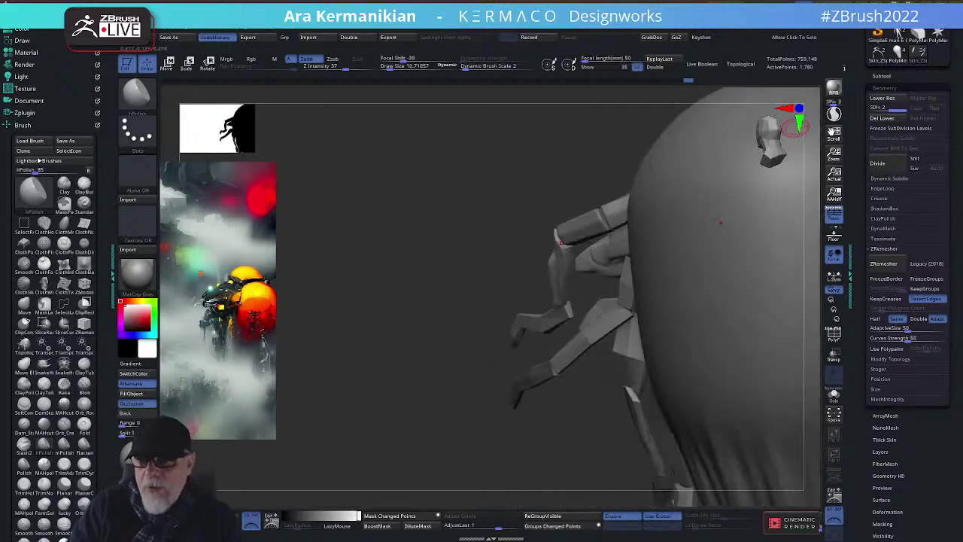
Switch to the star polymesh tool, frame it in the view, and turn off UndoHistory for the project
click(941, 34)
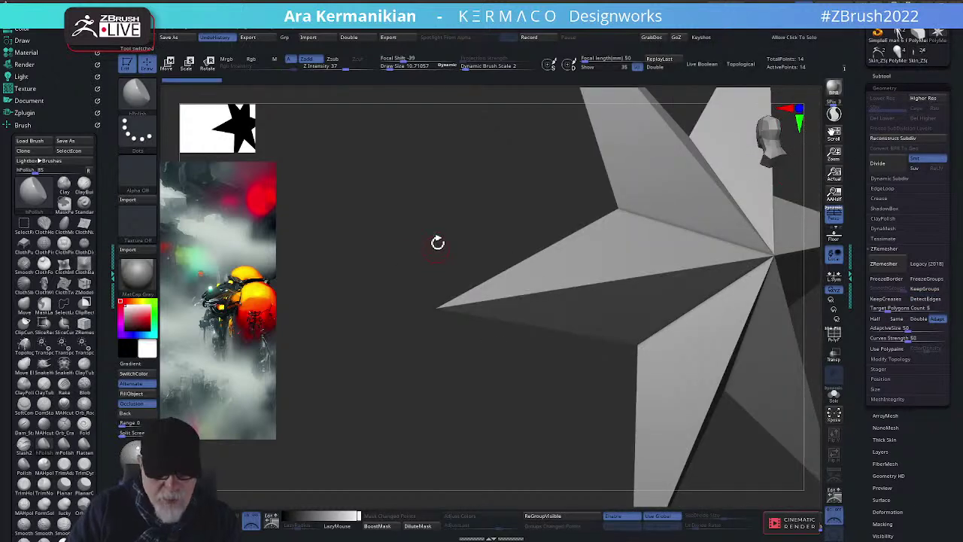
key(f)
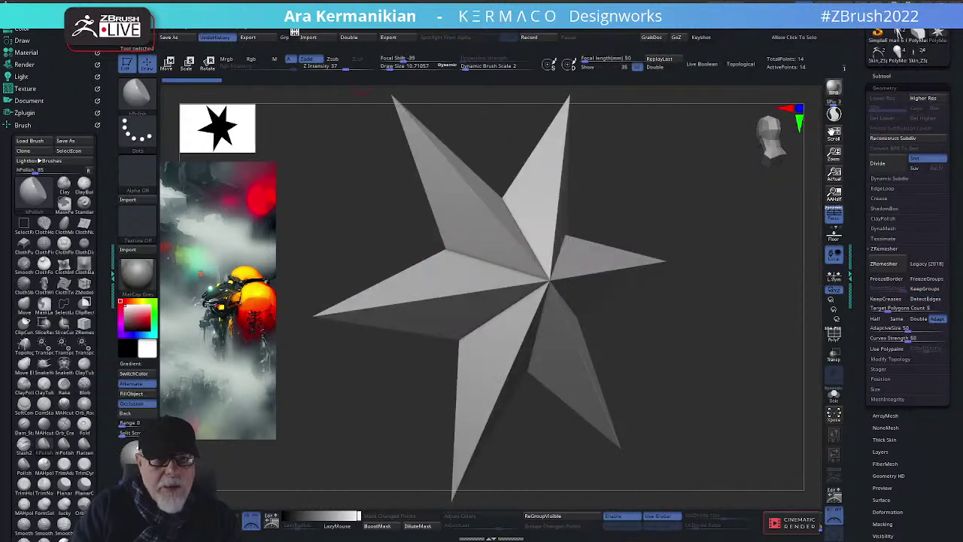
click(295, 32)
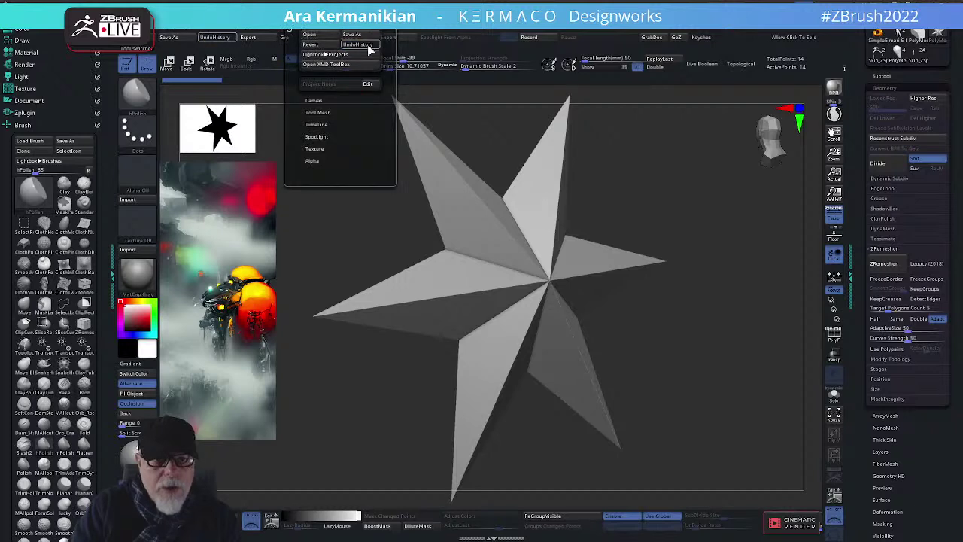
drag(738, 293, 732, 246)
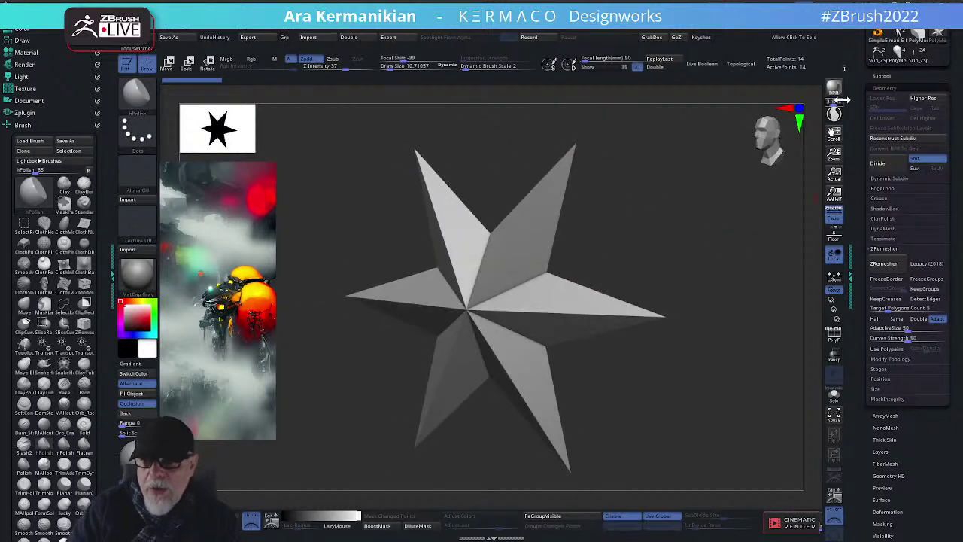
Switch to the pleated, bulb-shaped polymesh tool and show its polyframe
mouse_move(899, 53)
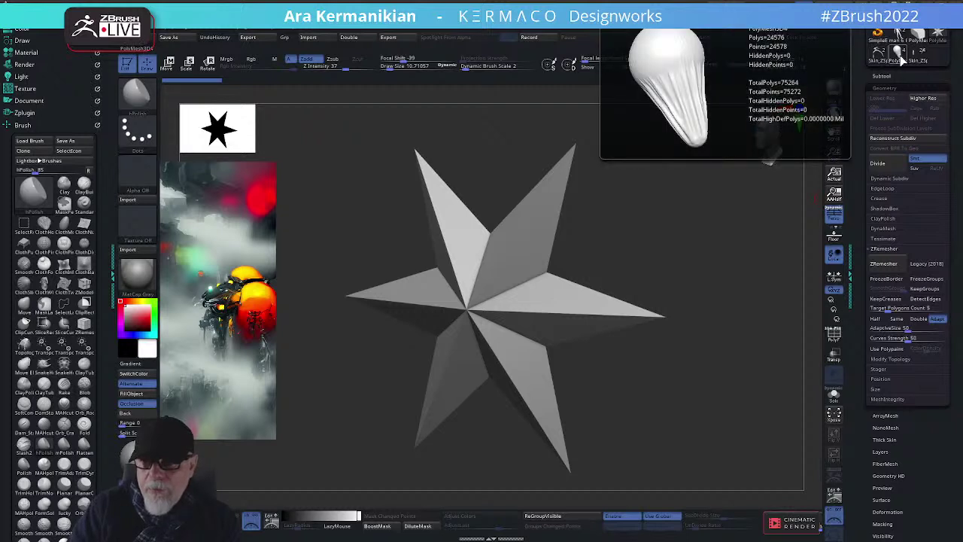
click(897, 59)
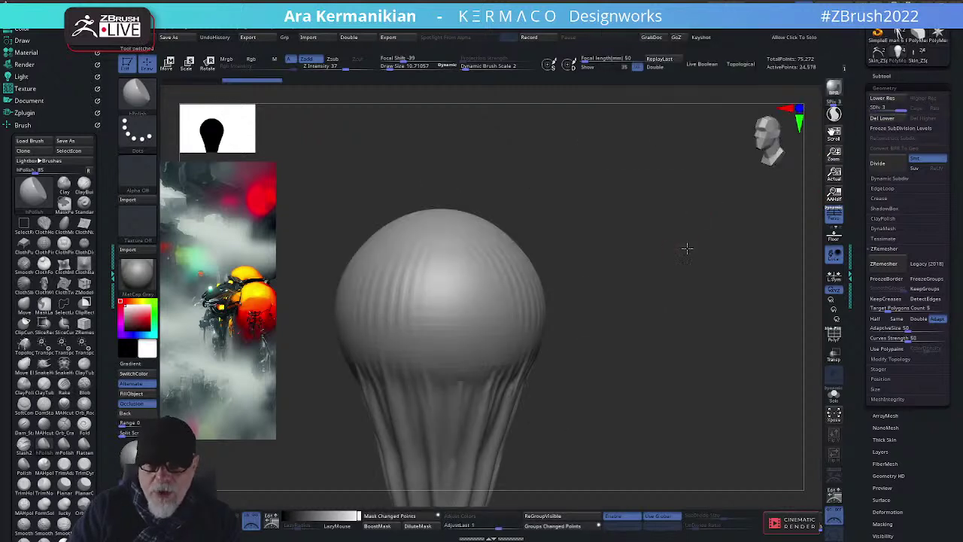
drag(686, 248, 726, 237)
click(834, 335)
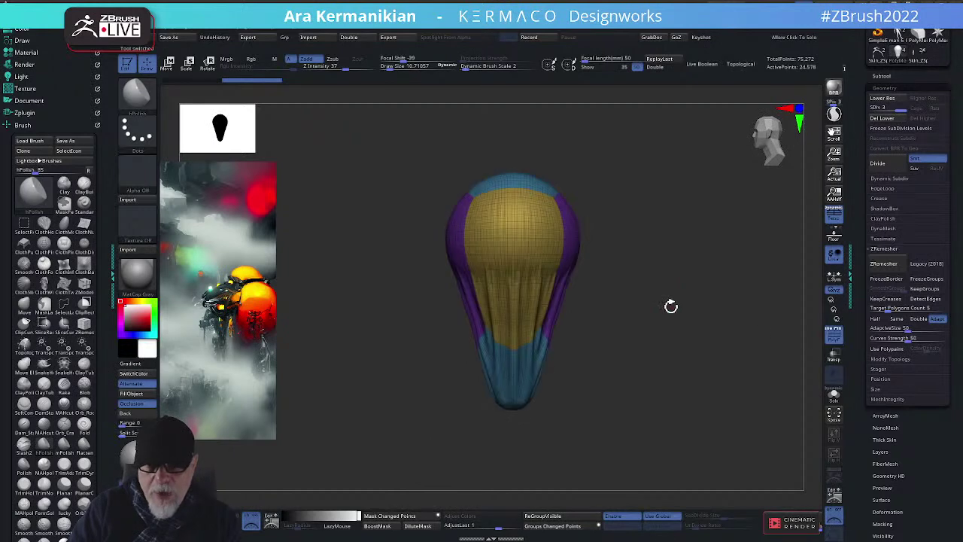
drag(671, 305, 697, 306)
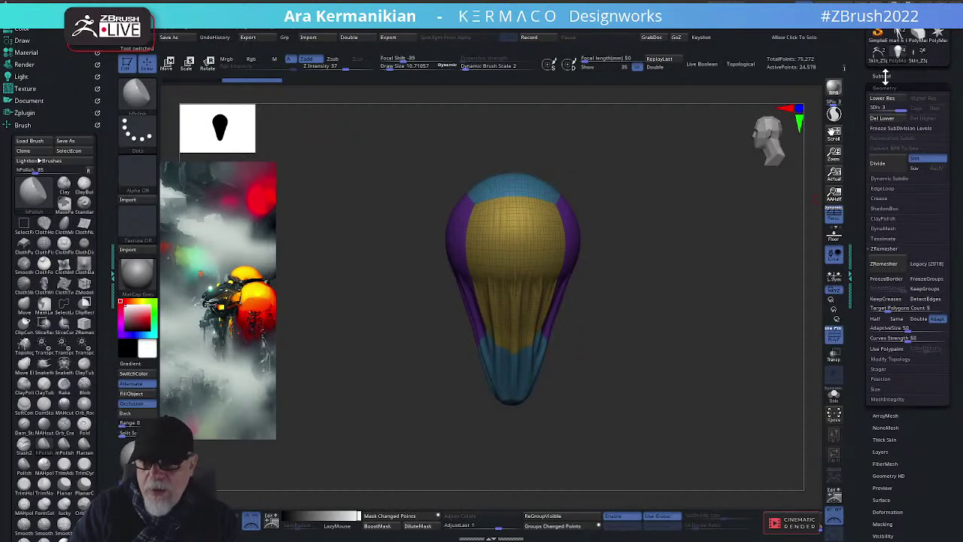
Duplicate the PolyMesh3D4 subtool and make the copy the active subtool
click(884, 76)
click(882, 314)
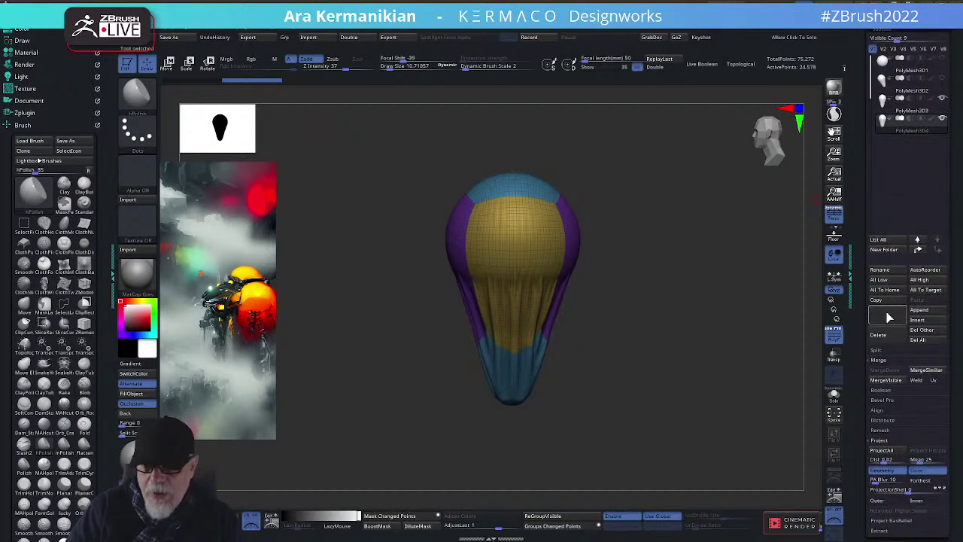
drag(719, 340, 702, 330)
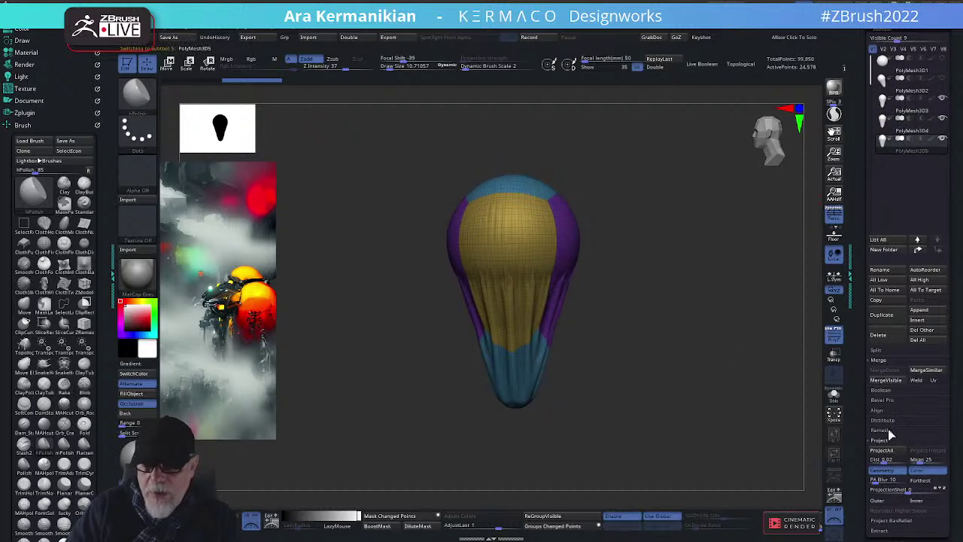
Try to convert the duplicated subtool to DynaMesh, freezing its subdivision levels
scroll(866, 376, down, 5)
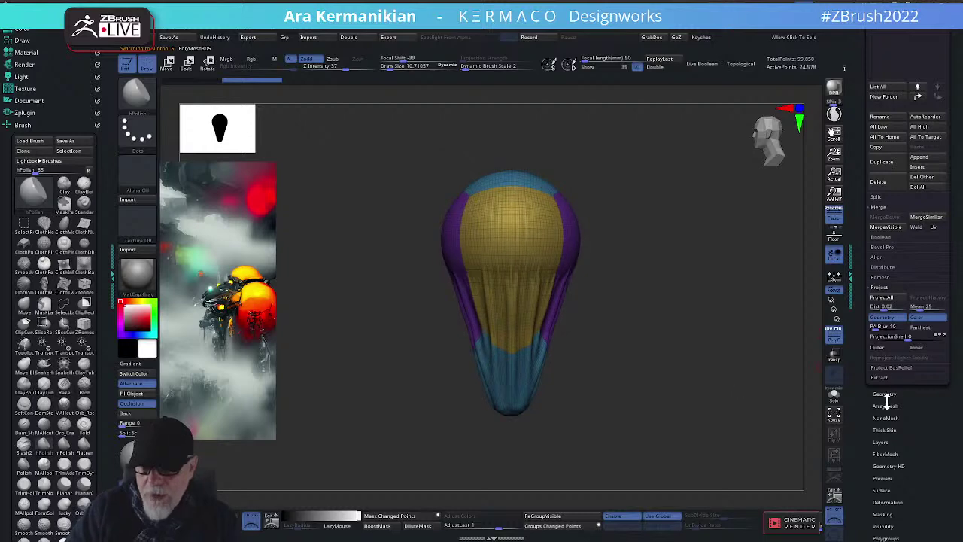
click(886, 394)
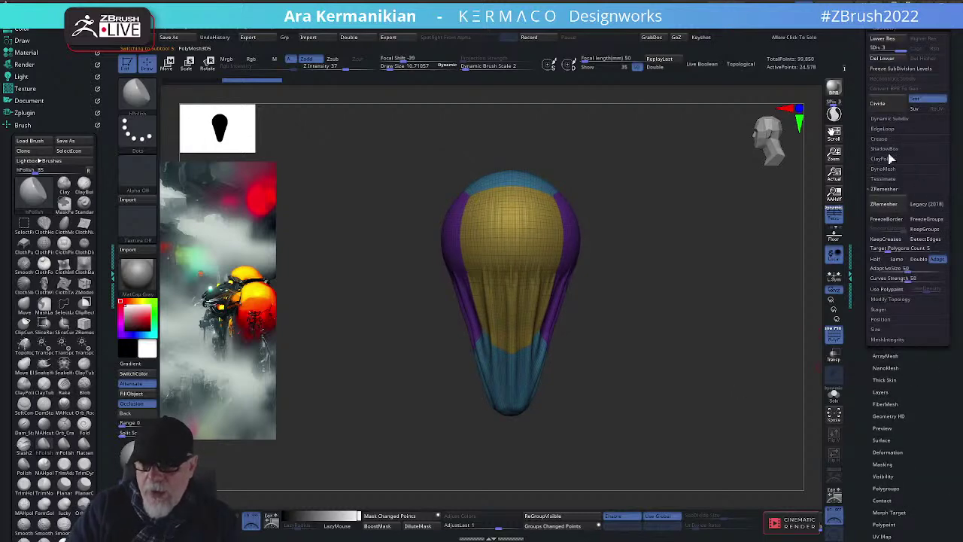
click(882, 175)
click(886, 184)
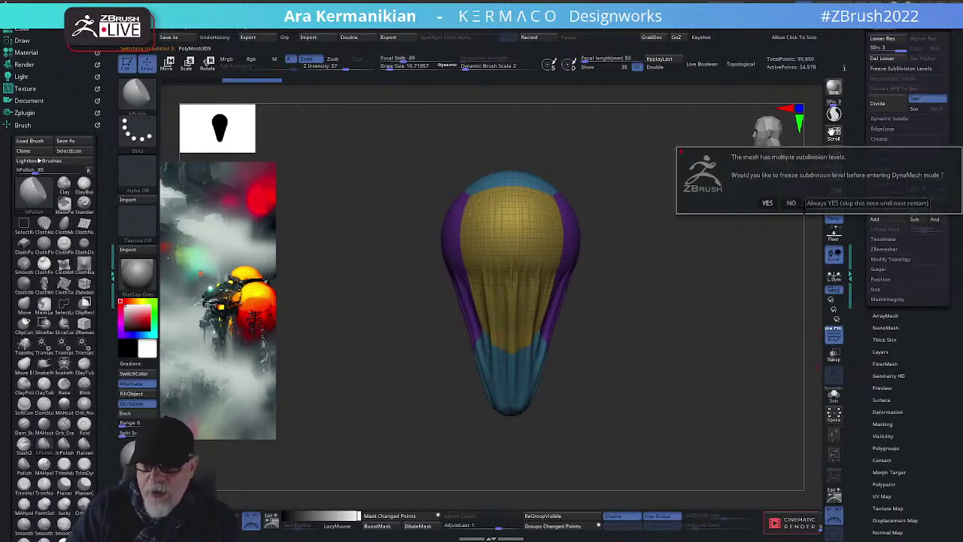
click(767, 202)
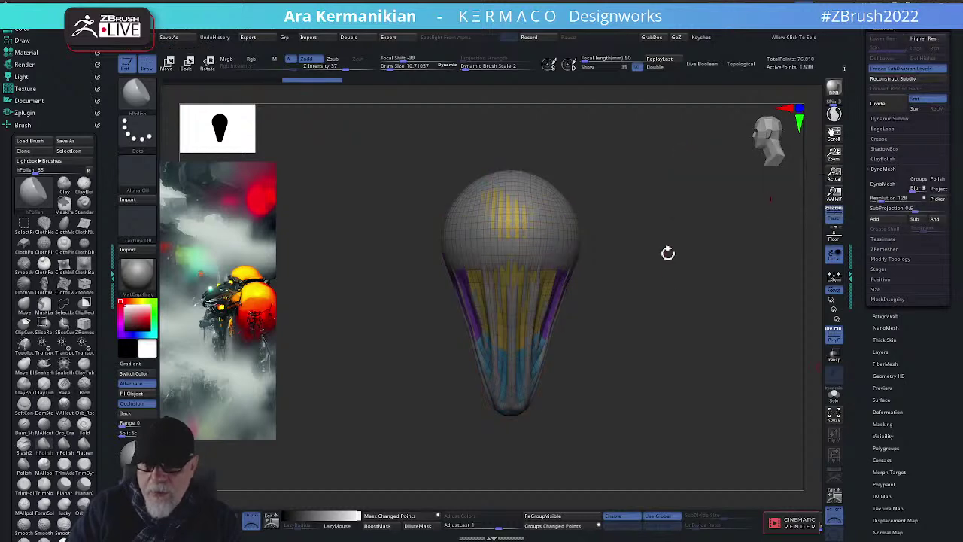
Hide the PolyMesh3D3 and PolyMesh3D4 subtools so only the duplicate is displayed
drag(856, 135, 859, 221)
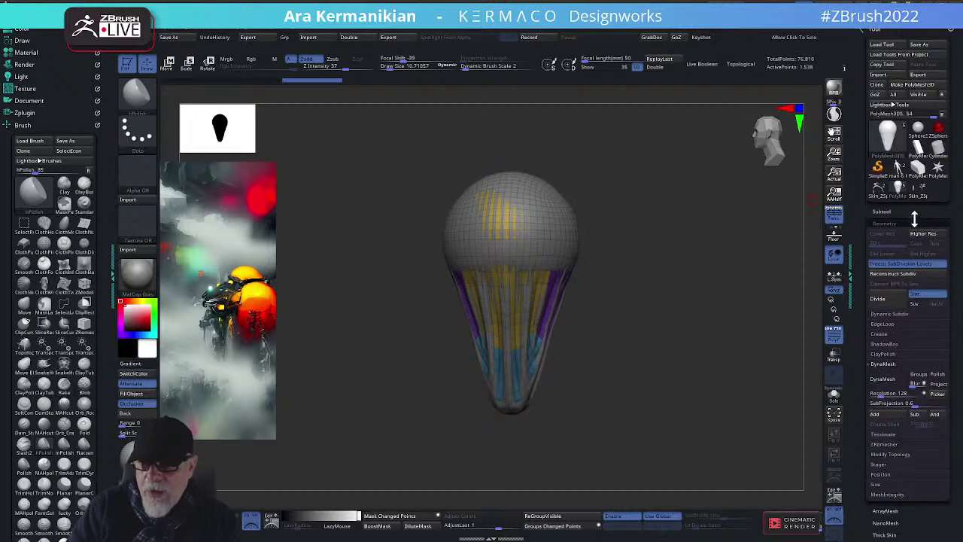
click(895, 210)
click(943, 99)
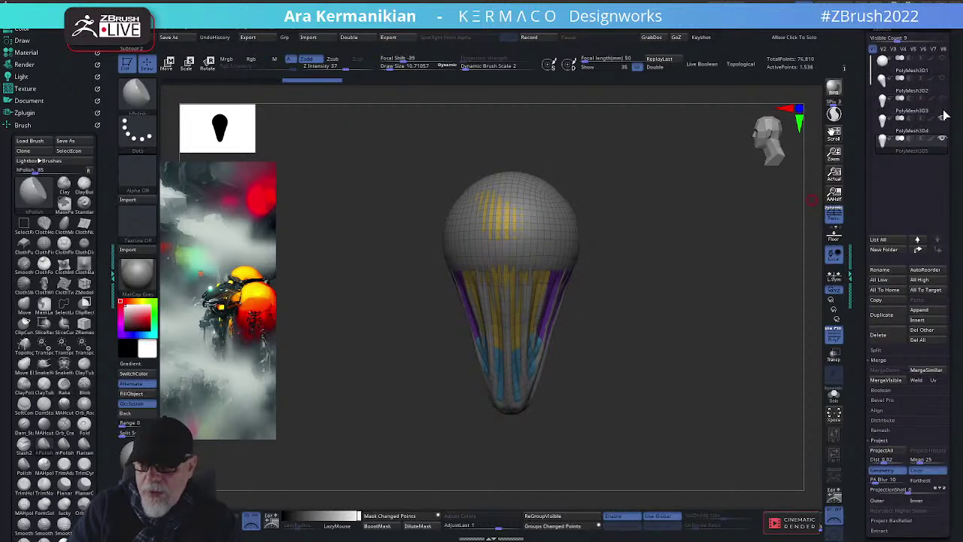
mouse_move(654, 289)
mouse_down()
mouse_move(590, 277)
mouse_move(663, 269)
mouse_move(650, 271)
mouse_up()
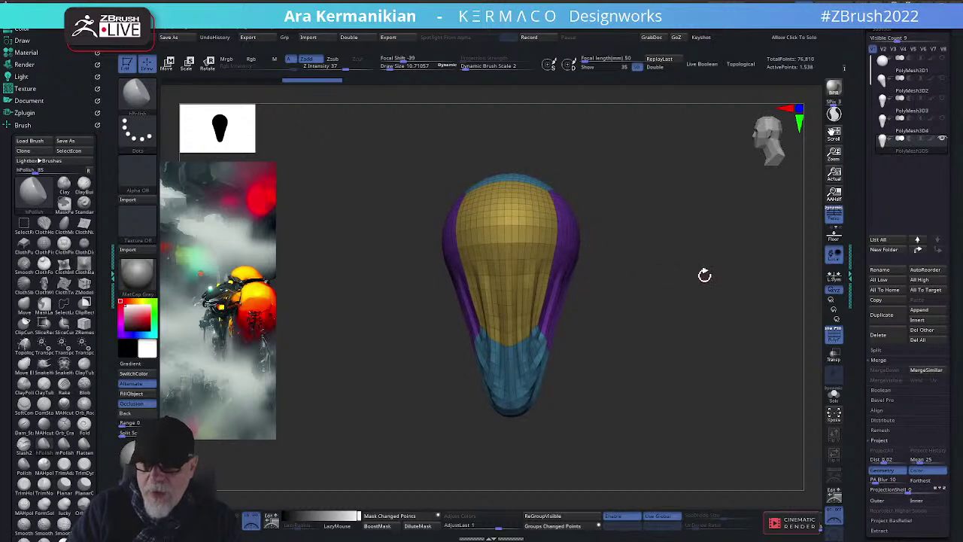
Return the duplicated subtool to subdivision level 3
key(ctrl+d)
key(ctrl+d)
drag(707, 338, 670, 350)
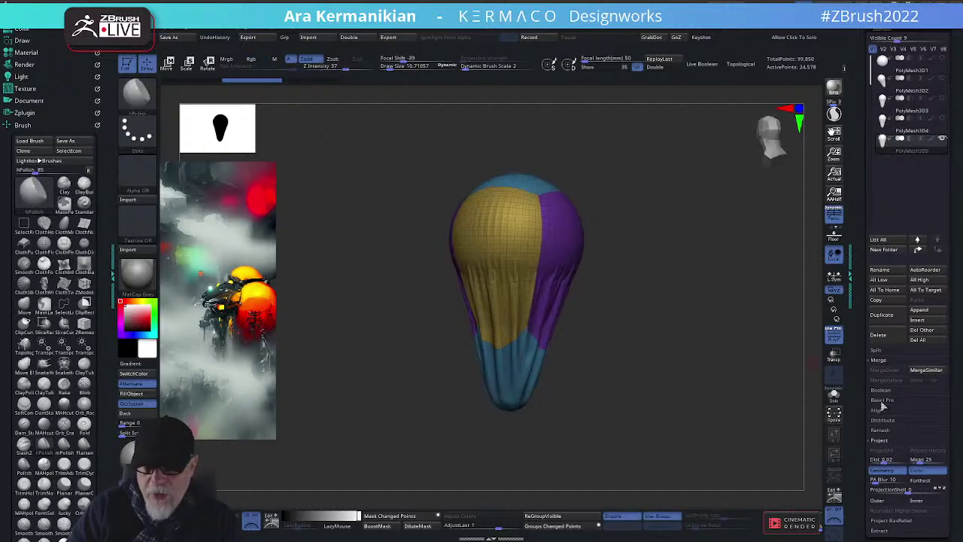
Try to DynaMesh the duplicate at resolution 512, agreeing to freeze its subdivision levels
scroll(858, 404, down, 3)
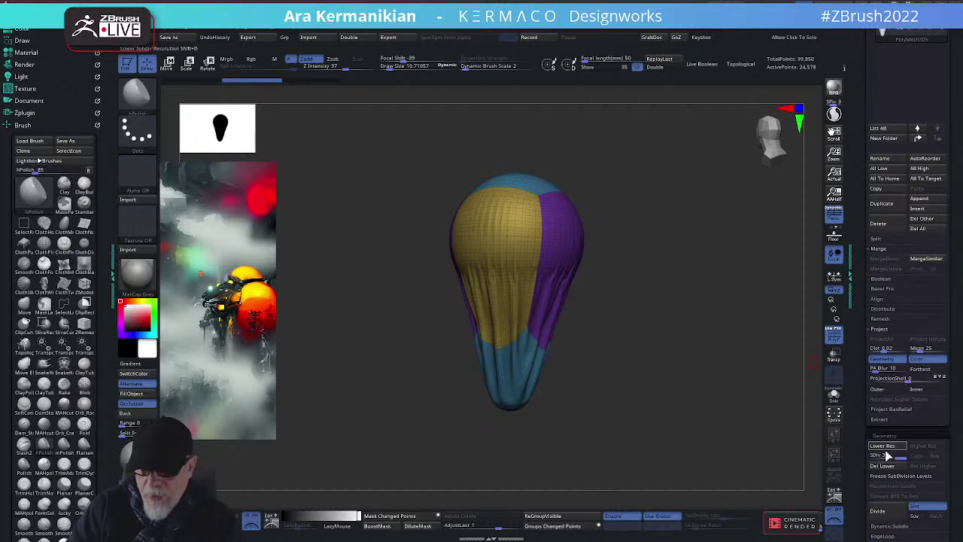
drag(865, 393, 850, 311)
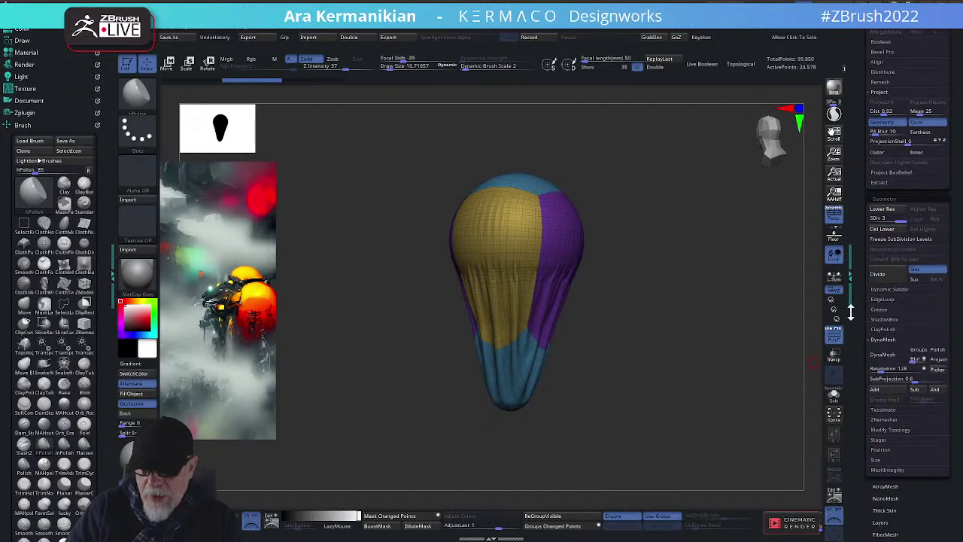
click(902, 372)
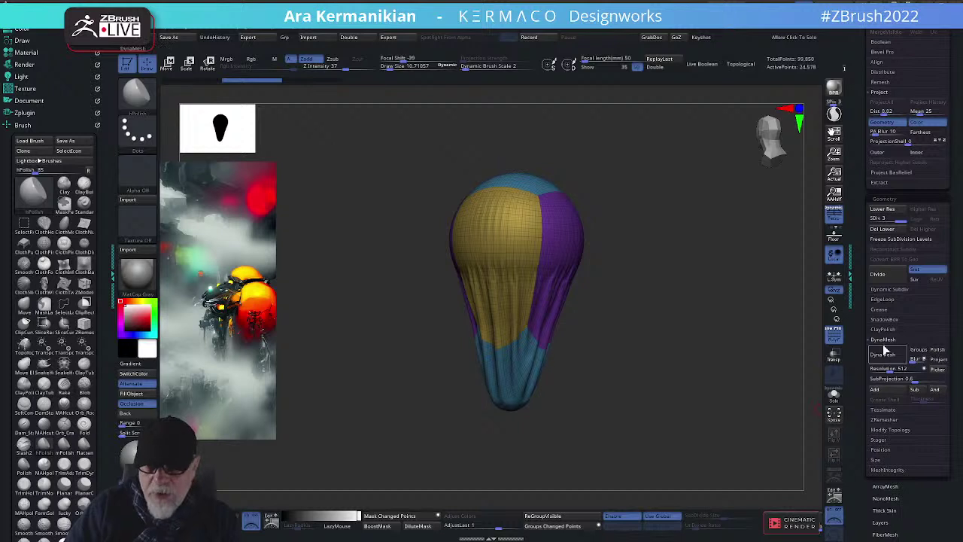
click(886, 354)
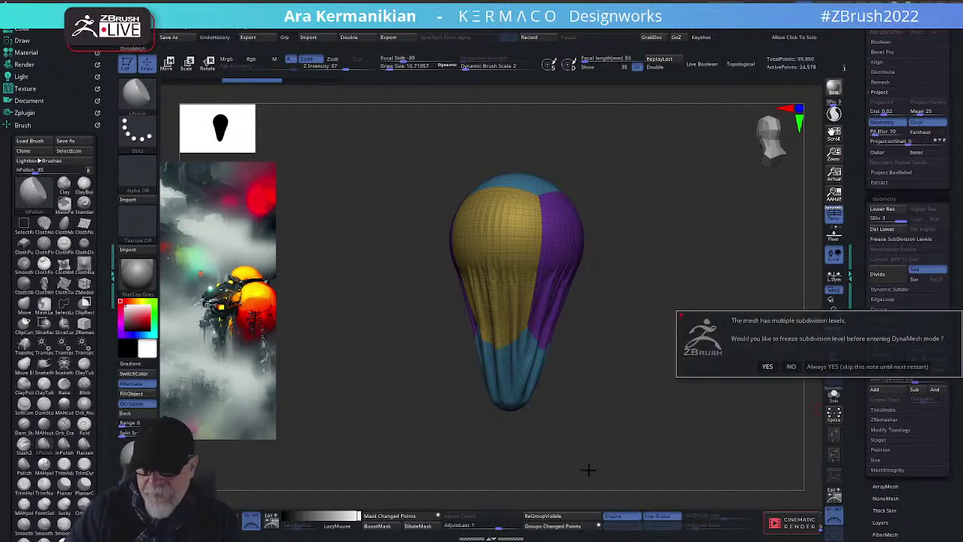
click(767, 367)
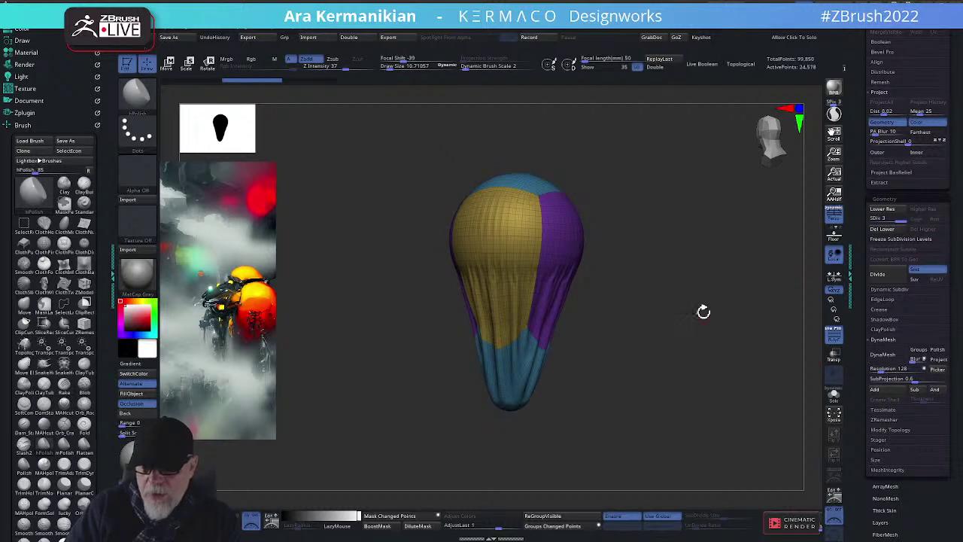
Delete the duplicate's lower subdivision levels and convert it to DynaMesh at resolution 128
click(895, 231)
click(883, 355)
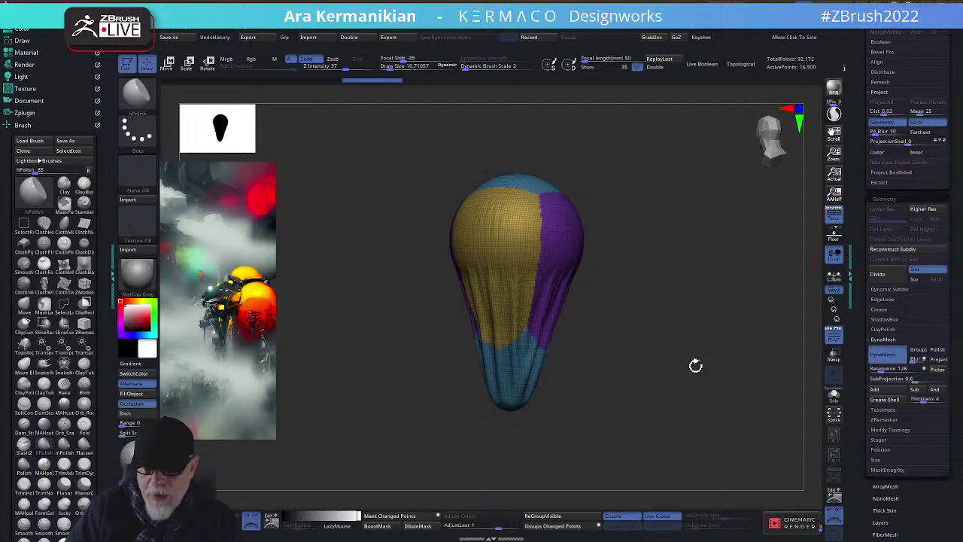
Assign the whole DynaMesh duplicate to a single polygroup
drag(695, 365, 632, 349)
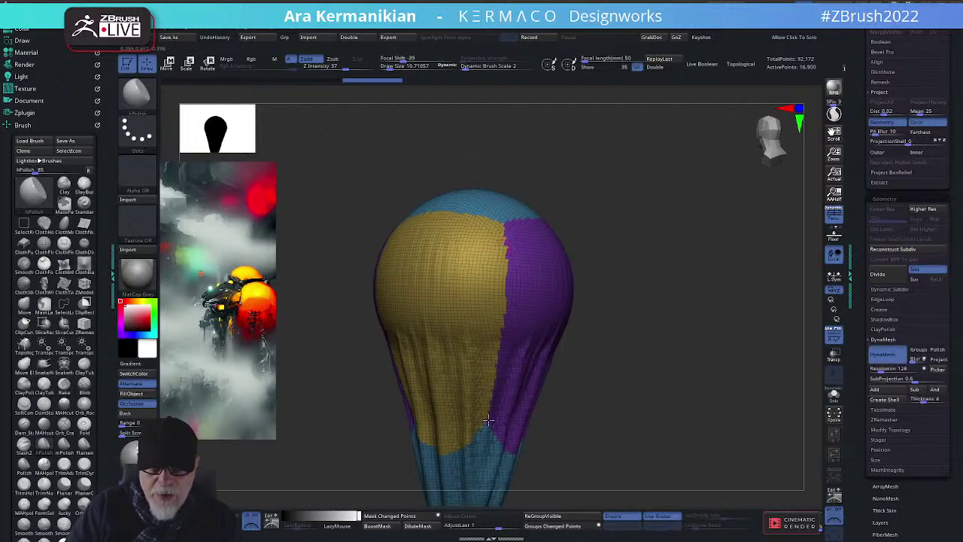
key(ctrl+w)
drag(694, 373, 825, 365)
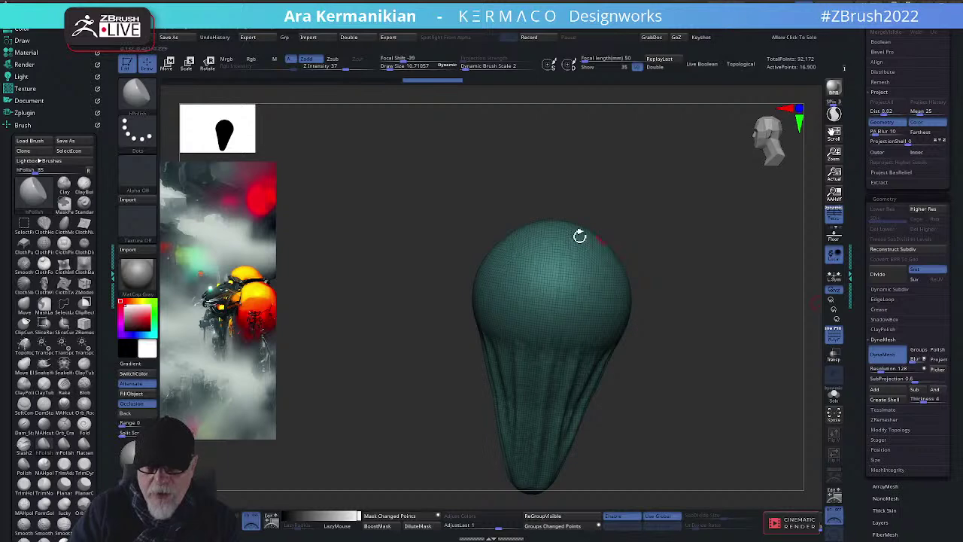
Choose the Paint brush, hide the polyframe, and swap the main and secondary colors
right_click(420, 225)
click(393, 208)
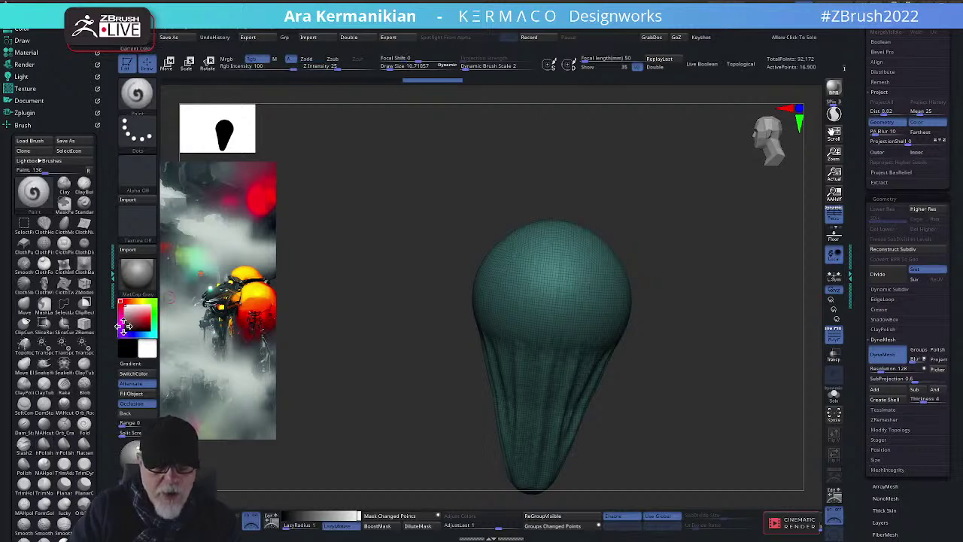
click(833, 335)
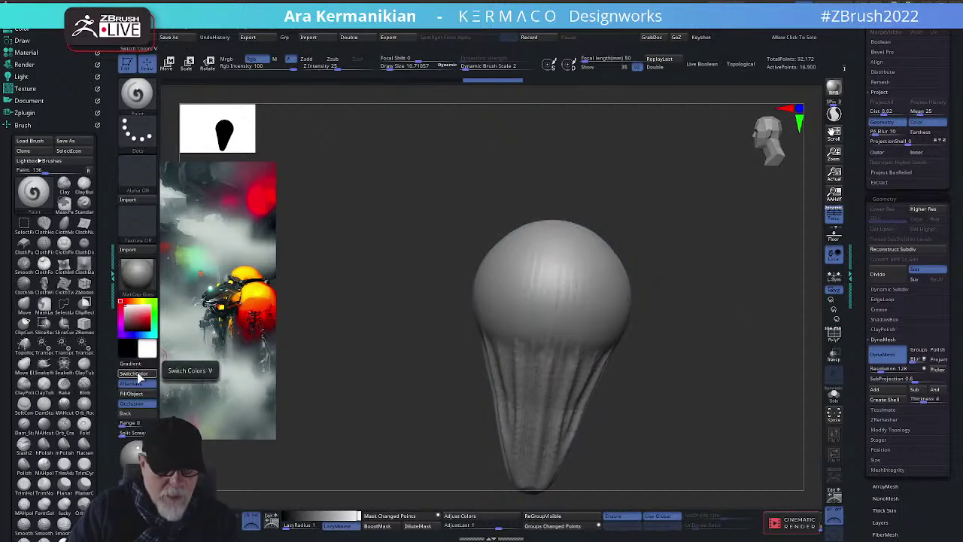
click(136, 374)
Try a paint stroke across the mesh's rounded upper part and undo it
mouse_move(590, 283)
mouse_down()
mouse_move(554, 301)
mouse_move(525, 292)
mouse_move(501, 308)
mouse_up()
mouse_move(767, 290)
alt+mouse_down()
mouse_move(714, 314)
mouse_move(520, 327)
mouse_move(520, 252)
mouse_move(531, 232)
mouse_move(497, 230)
alt+mouse_up()
mouse_move(721, 295)
alt+mouse_down()
mouse_move(730, 265)
mouse_move(627, 286)
alt+mouse_up()
key(ctrl+z)
key(ctrl+z)
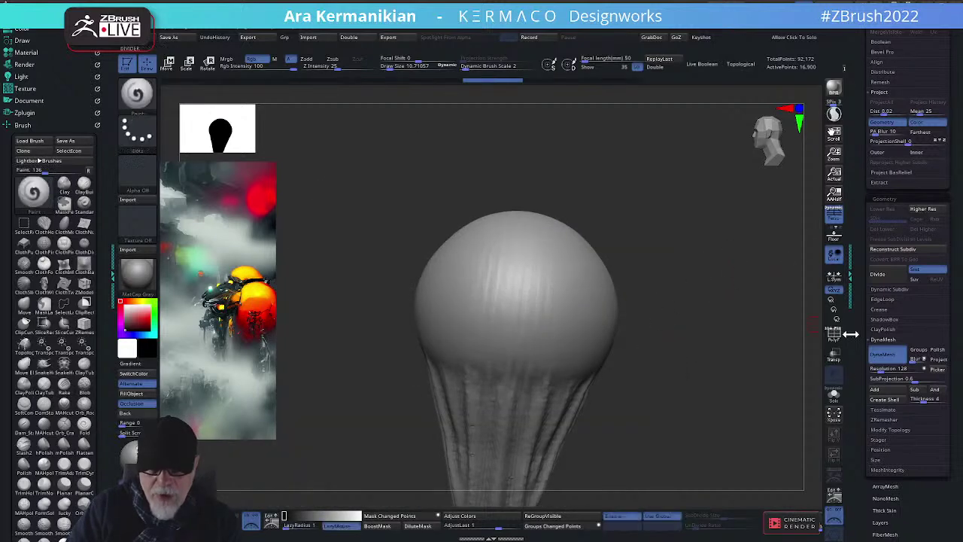
Set the DynaMesh resolution to 512, remesh the duplicate, and show its polyframe
click(879, 360)
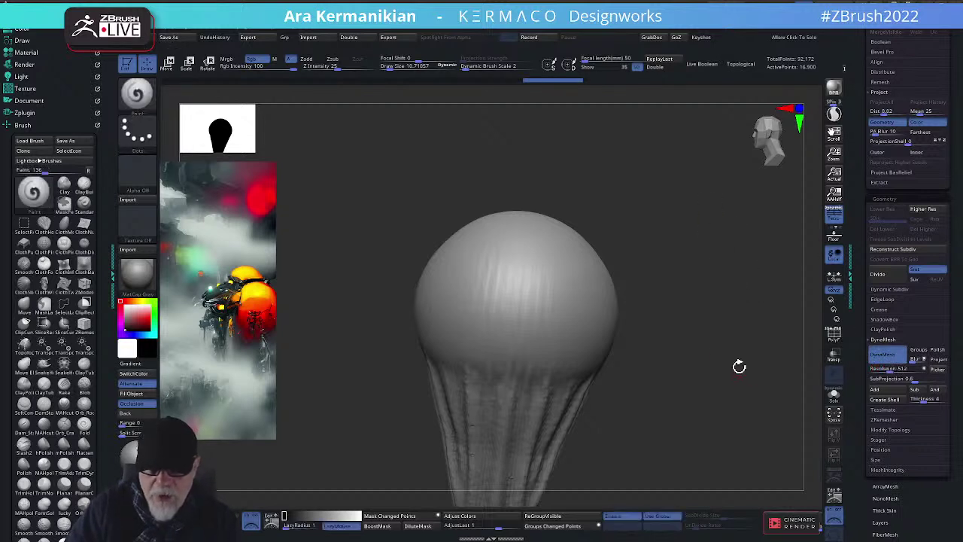
click(829, 334)
ctrl+right_drag(690, 317, 708, 301)
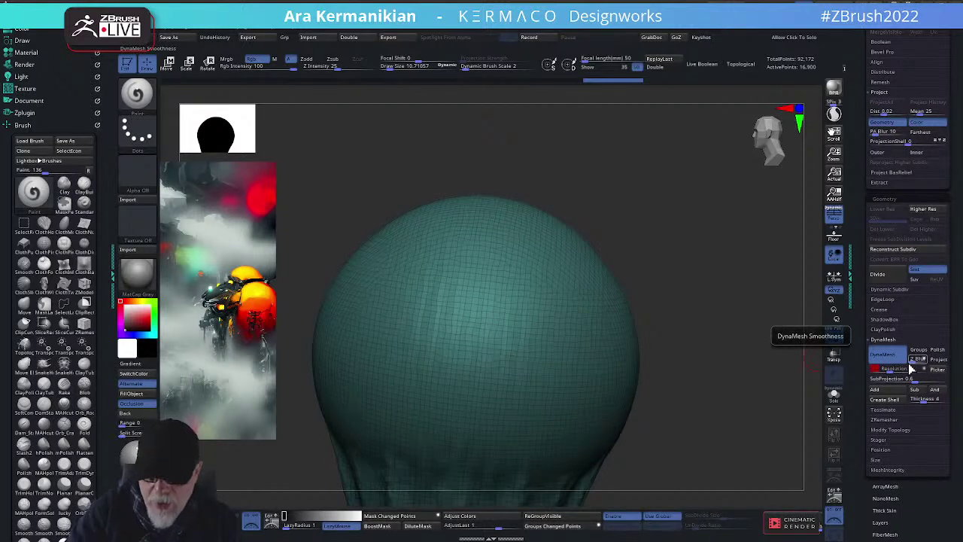
Raise the DynaMesh resolution to 1024 and remesh the duplicate
text(1024)
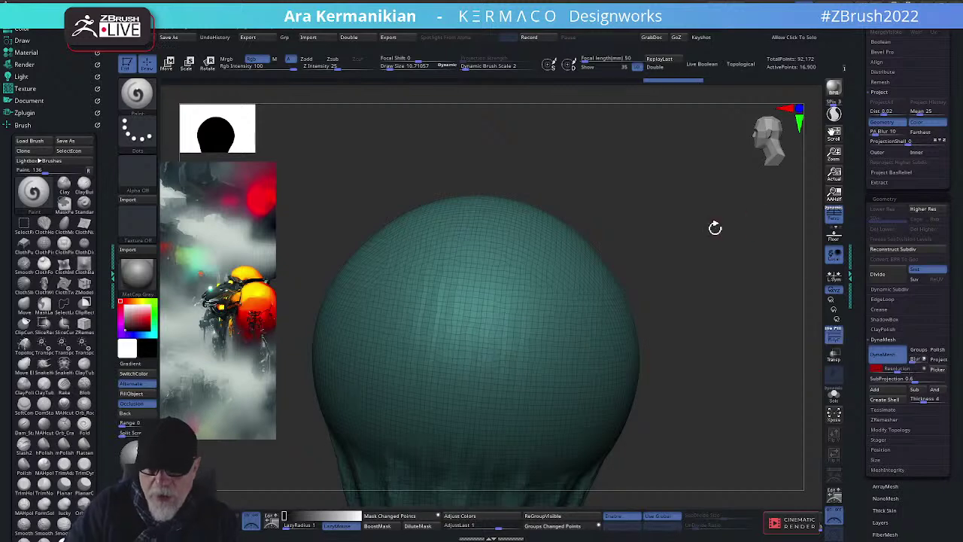
ctrl+drag(697, 236, 742, 351)
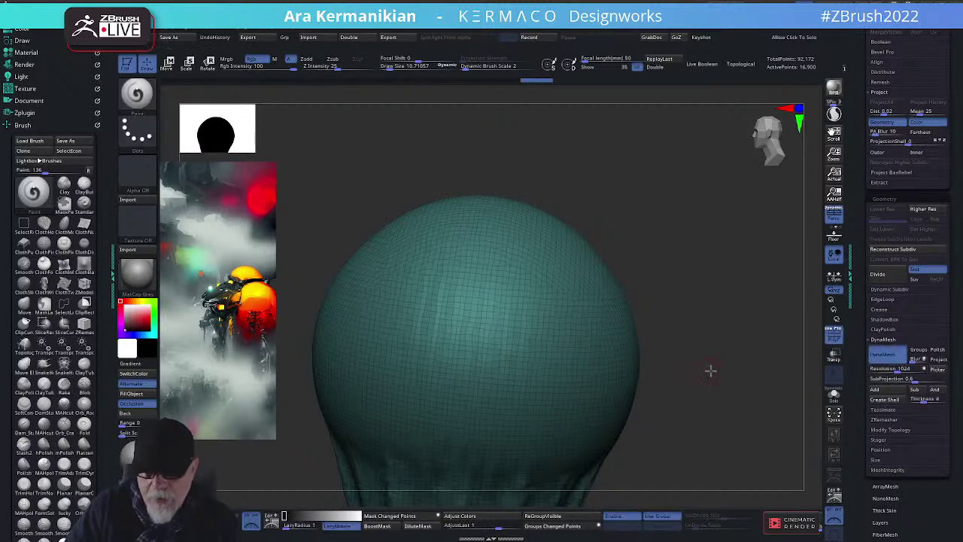
drag(710, 369, 757, 331)
drag(744, 182, 691, 226)
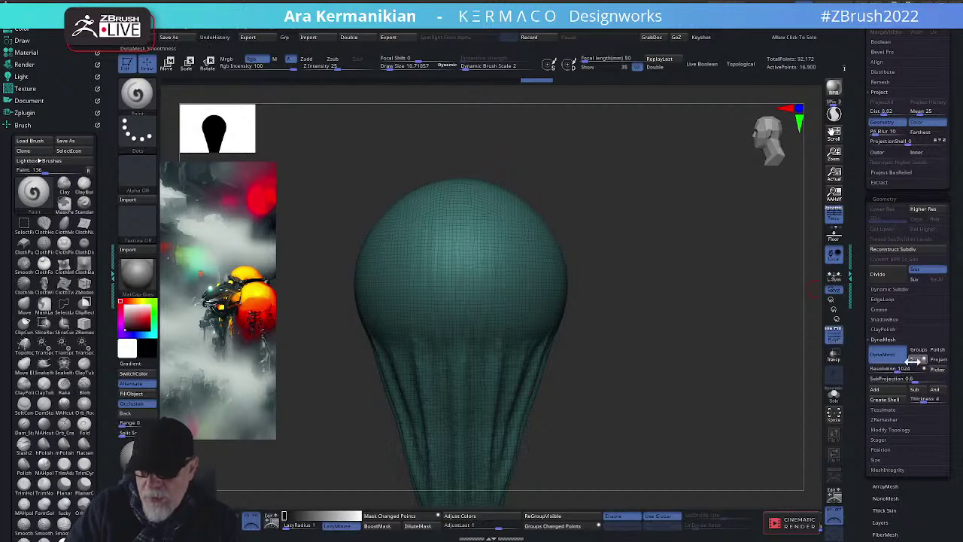
Switch DynaMesh off and on again, raise its resolution to 2048, and remesh the duplicate
click(888, 358)
click(891, 357)
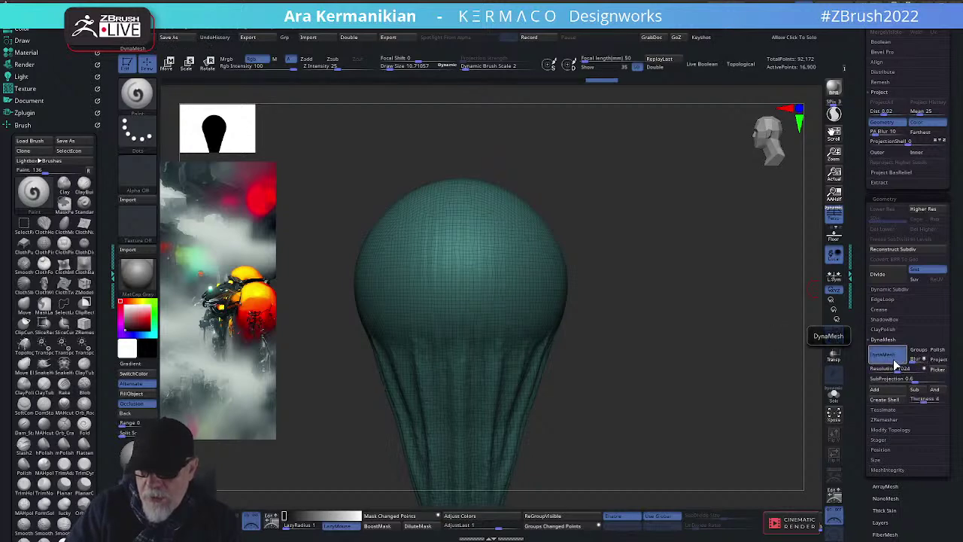
click(895, 367)
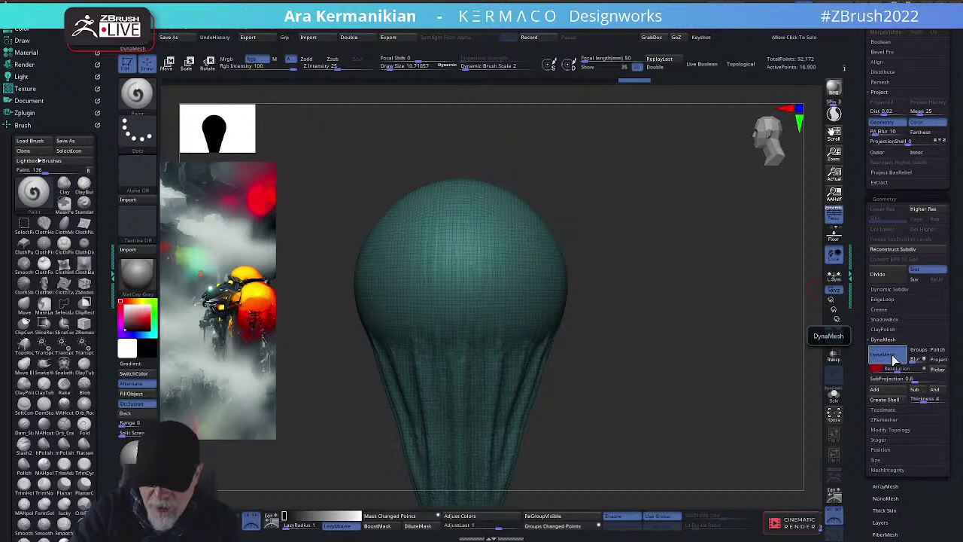
right_click(673, 340)
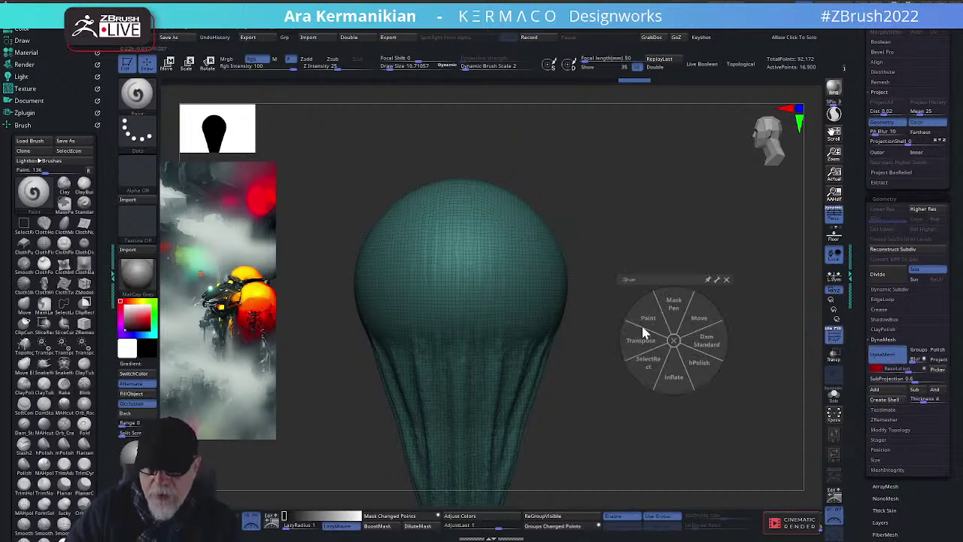
key(ctrl)
click(674, 341)
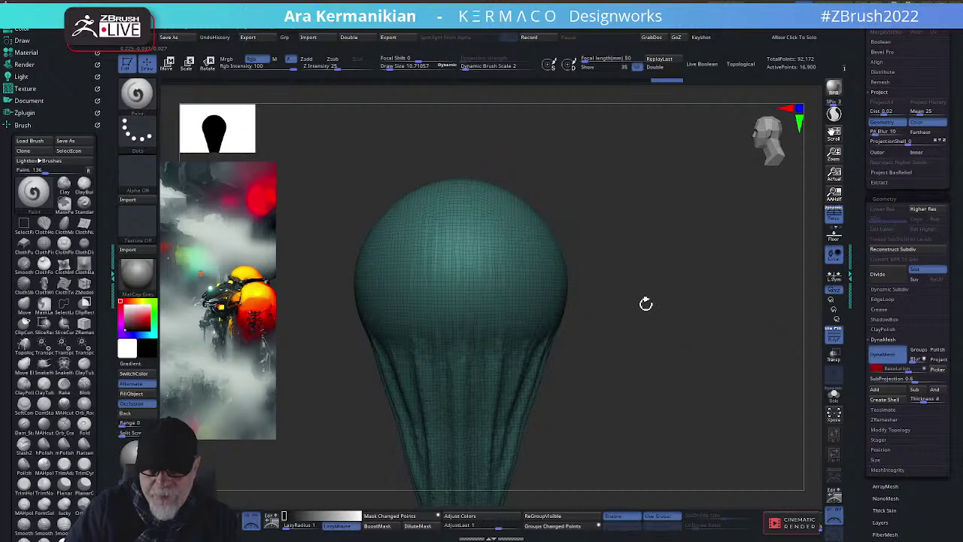
ctrl+drag(609, 252, 708, 389)
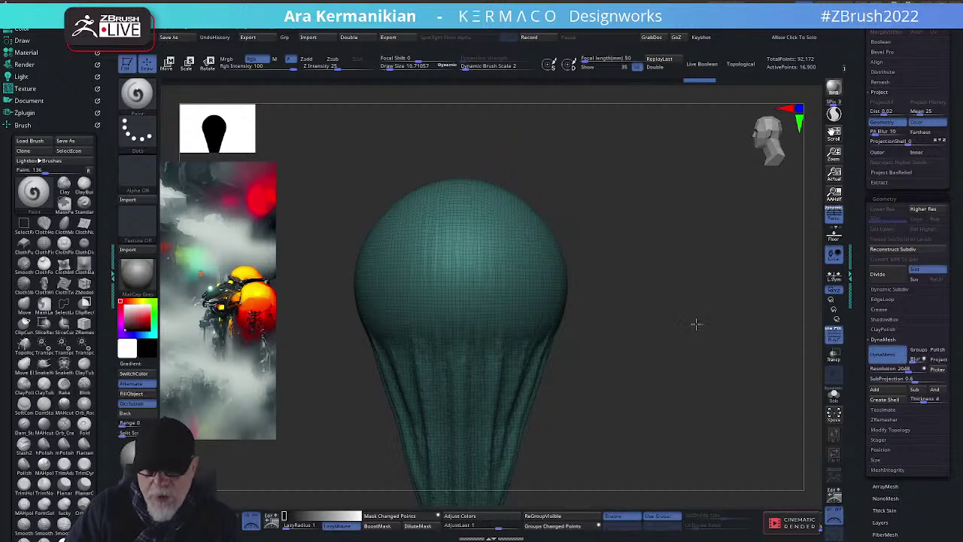
Subdivide the duplicate once and remesh it with DynaMesh at resolution 2048
key(ctrl+d)
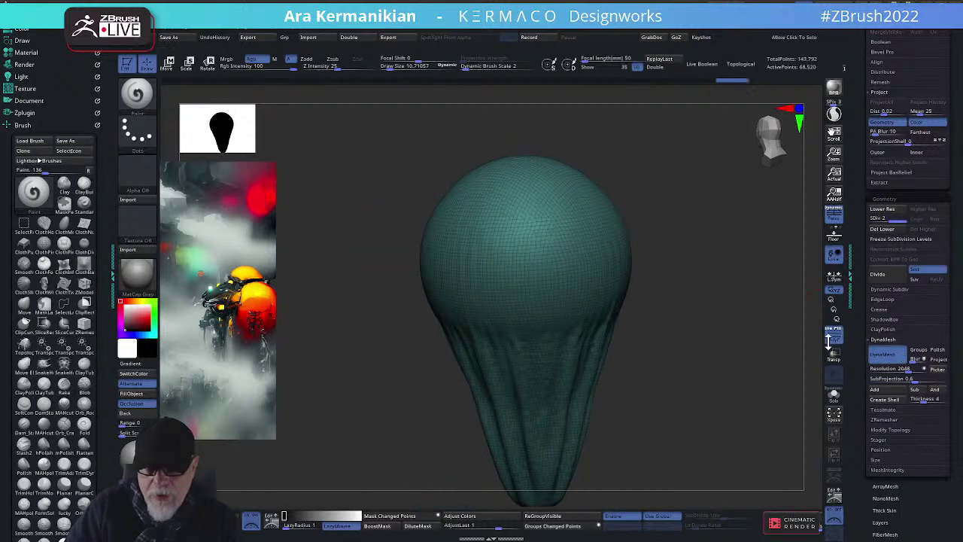
key(ctrl)
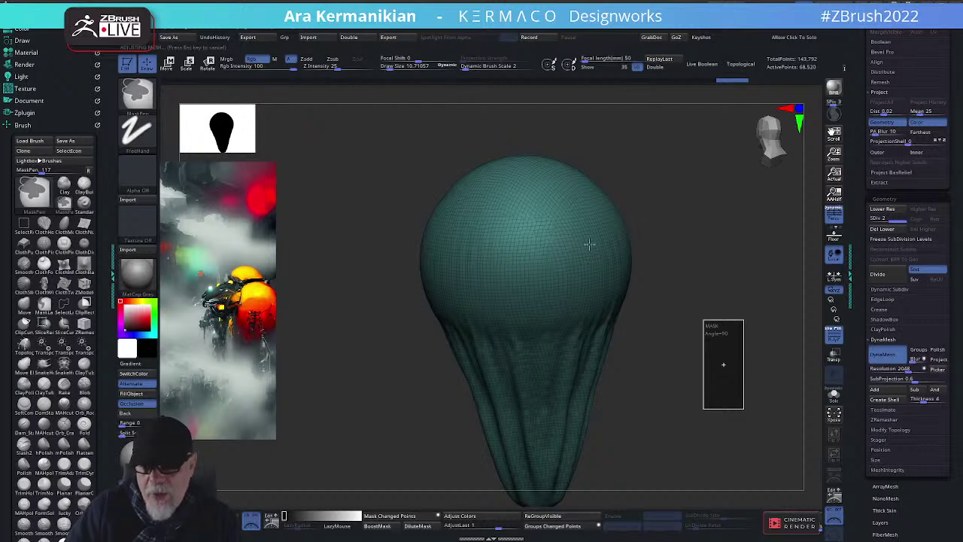
key(ctrl+d)
drag(724, 328, 527, 251)
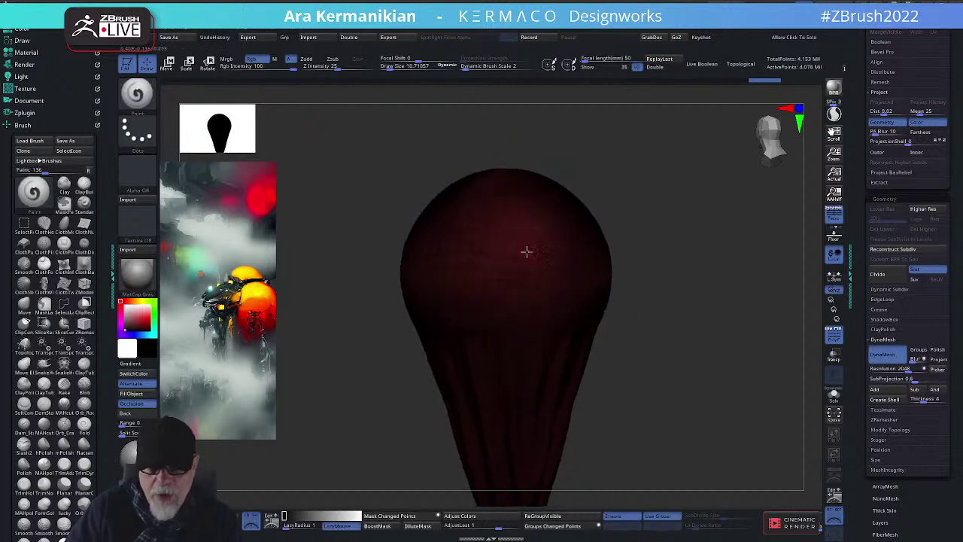
alt+drag(711, 255, 729, 326)
alt+drag(889, 388, 884, 398)
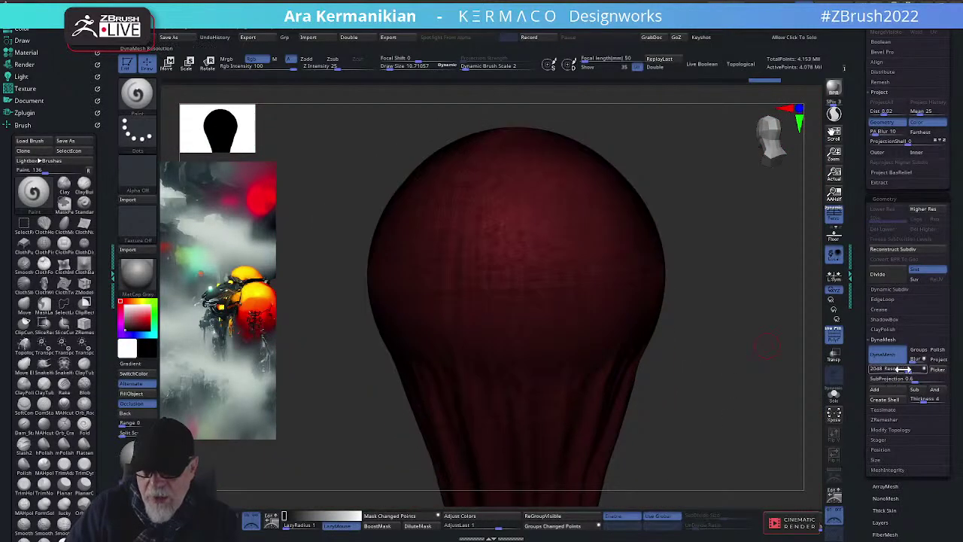
Lower the DynaMesh resolution to 1024 and try to remesh the dense duplicate
click(903, 369)
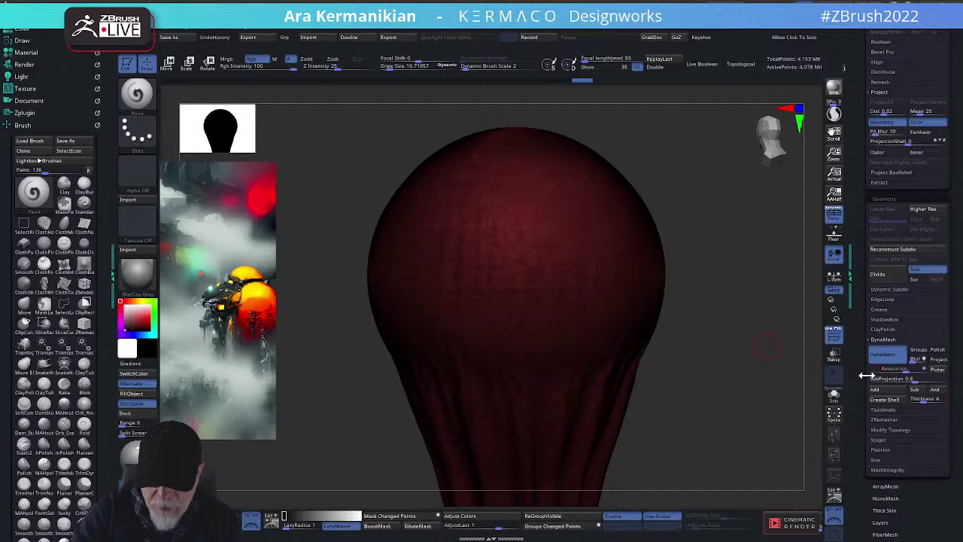
key(ctrl)
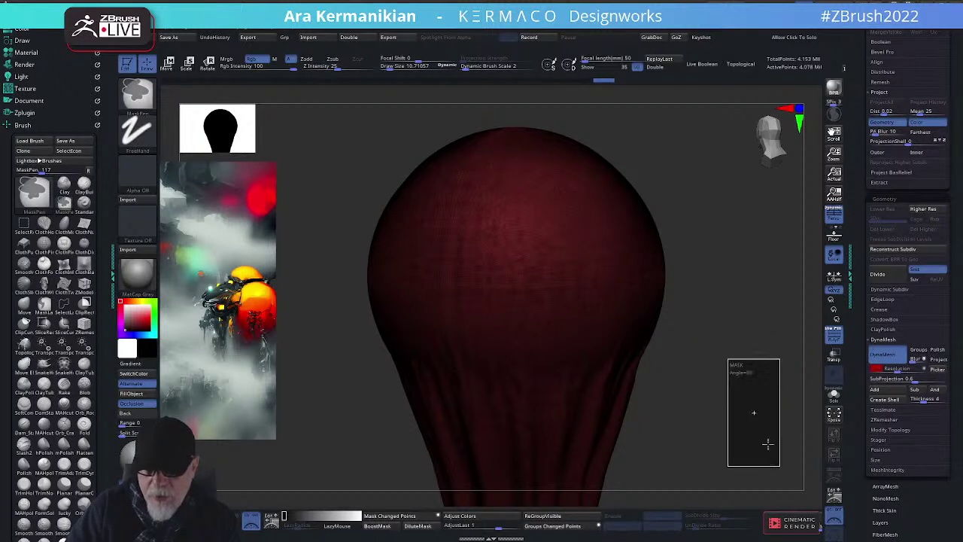
mouse_move(793, 333)
mouse_down()
mouse_move(763, 347)
mouse_move(839, 355)
mouse_up()
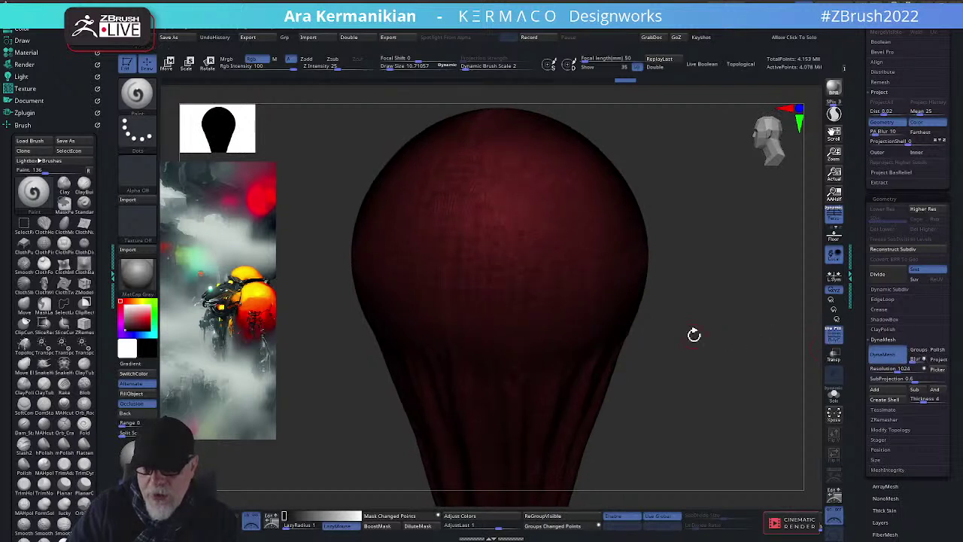
drag(736, 343, 761, 331)
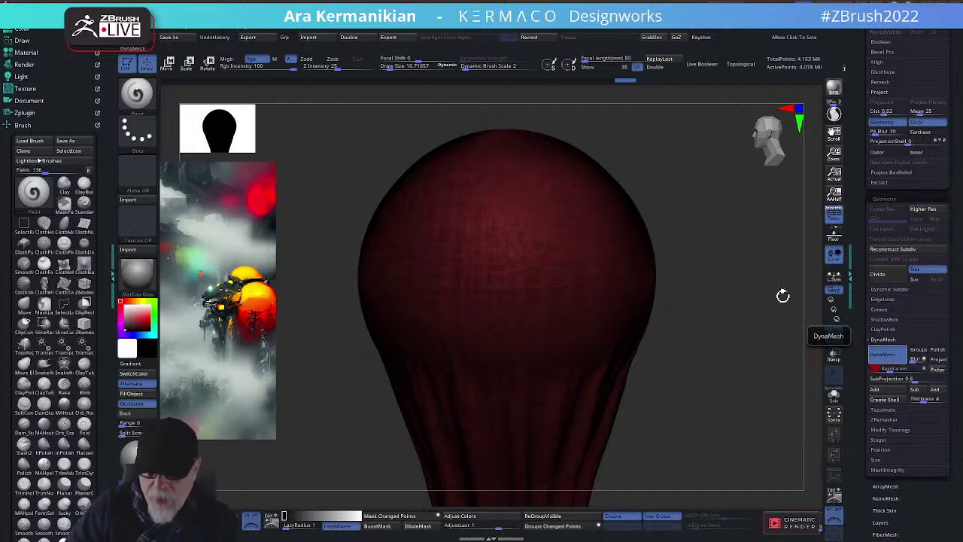
Lower the DynaMesh resolution to 512 and try to remesh the duplicate again
drag(712, 351, 755, 464)
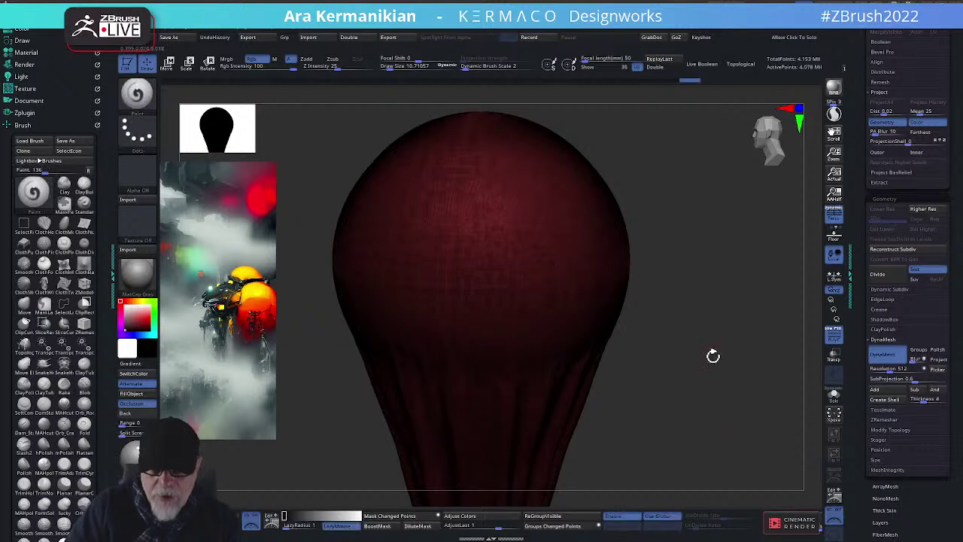
ctrl+drag(690, 341, 759, 451)
mouse_move(746, 393)
mouse_down()
mouse_move(752, 369)
mouse_move(792, 388)
mouse_up()
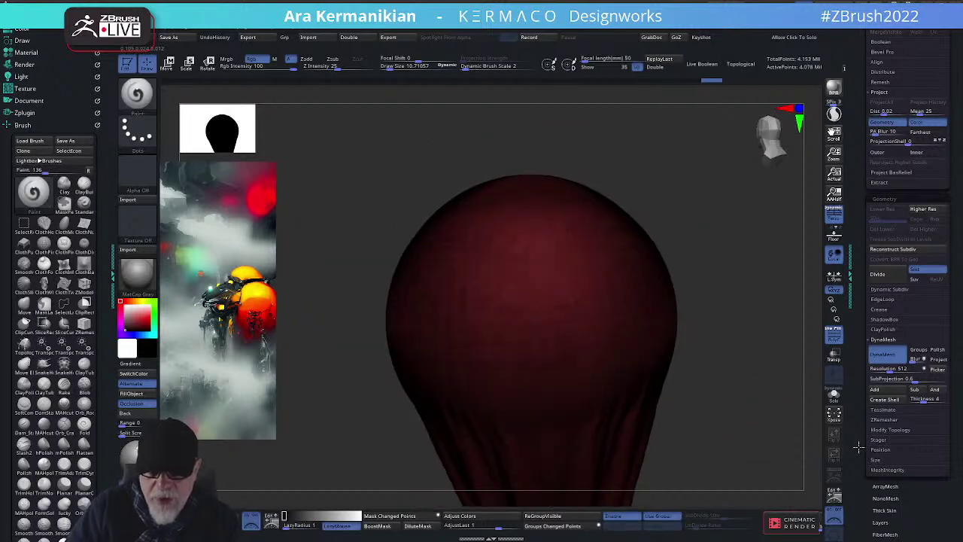
mouse_move(859, 447)
mouse_down()
mouse_move(874, 457)
mouse_move(800, 398)
mouse_up()
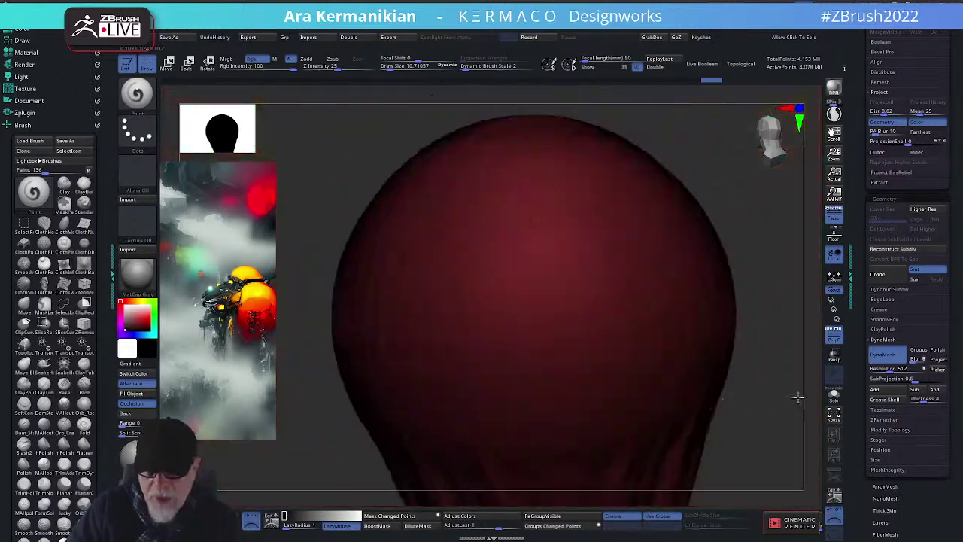
Turn off the polyframe display and paint an irregular closed black outline on the mesh's rounded upper part
click(838, 329)
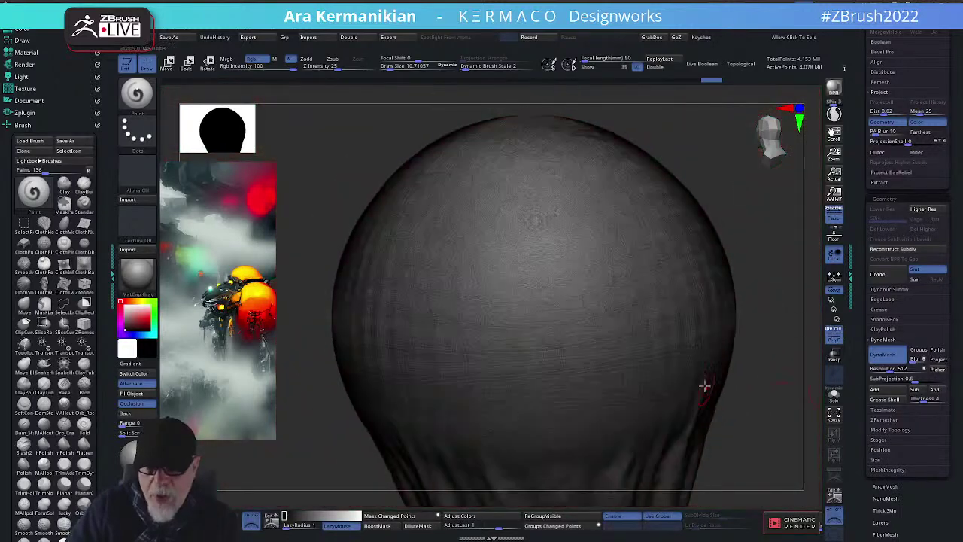
click(834, 329)
click(835, 331)
click(839, 330)
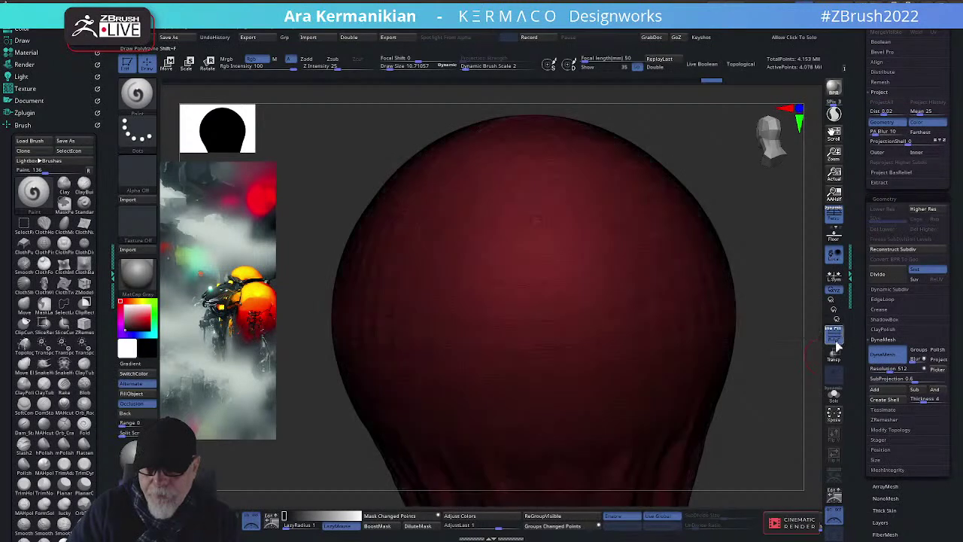
key(shift+f)
mouse_move(571, 316)
mouse_down()
mouse_move(499, 294)
mouse_move(560, 319)
mouse_move(500, 294)
mouse_move(504, 170)
mouse_move(598, 194)
mouse_move(674, 280)
mouse_move(632, 388)
mouse_move(530, 363)
mouse_move(578, 333)
mouse_up()
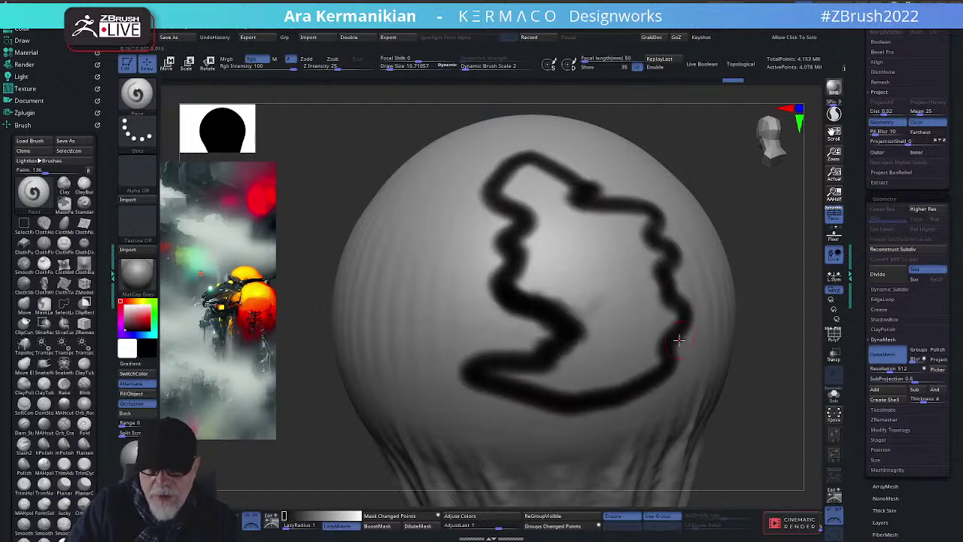
Set the DynaMesh resolution to 256, try to remesh the painted duplicate, and inspect its surface with and without the polyframe
alt+drag(739, 376, 780, 361)
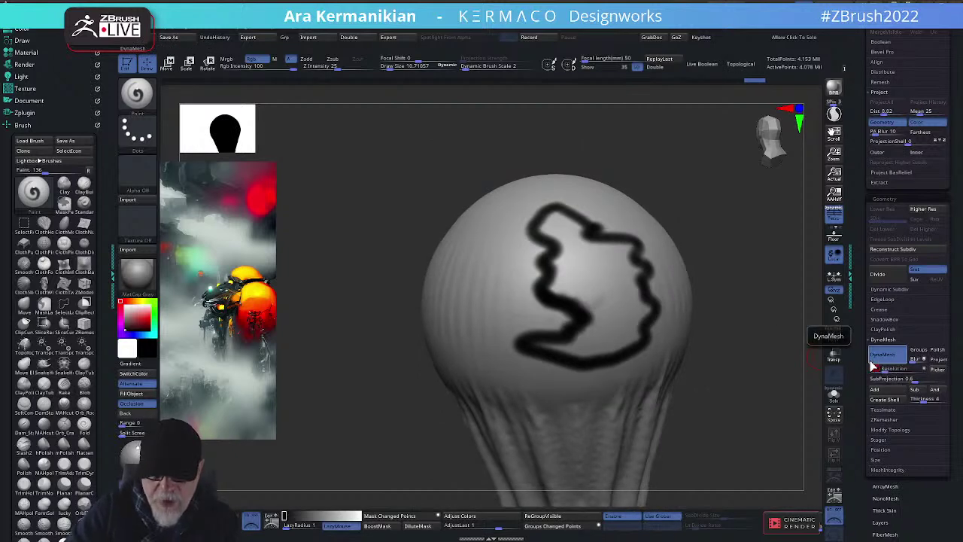
key(ctrl)
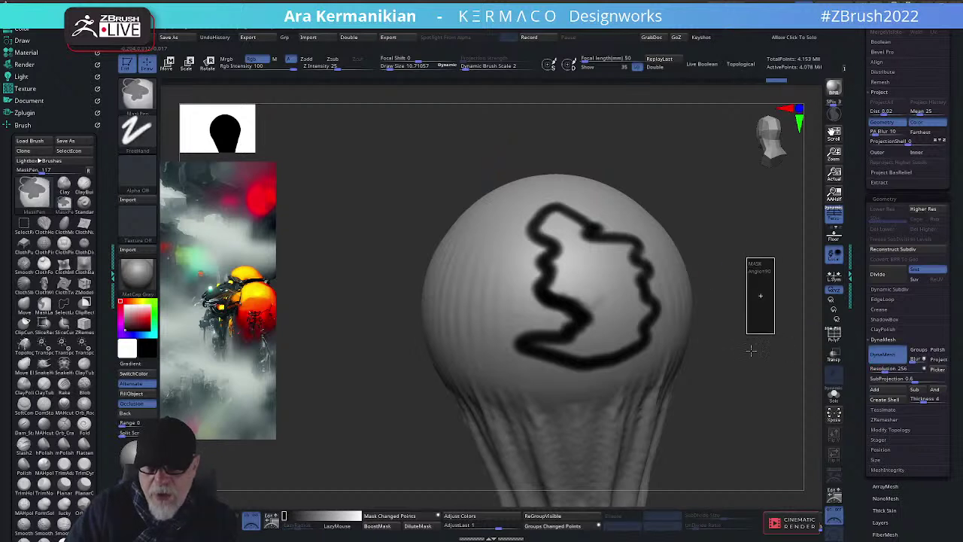
scroll(719, 282, up, 4)
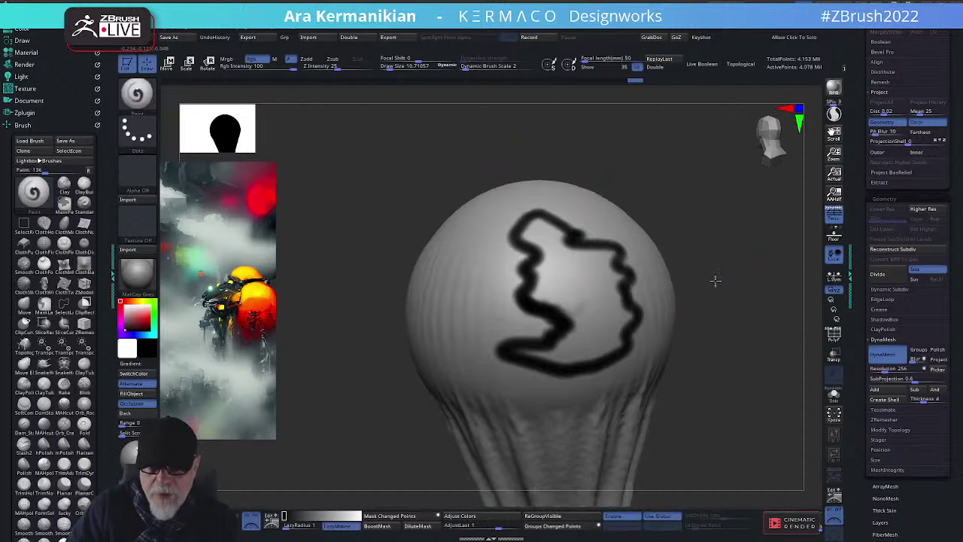
scroll(729, 285, up, 3)
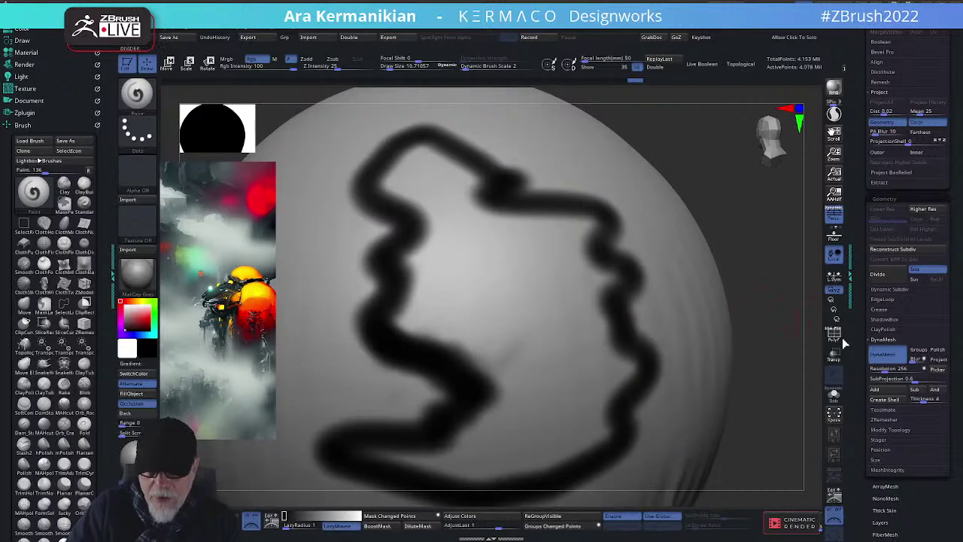
key(shift+f)
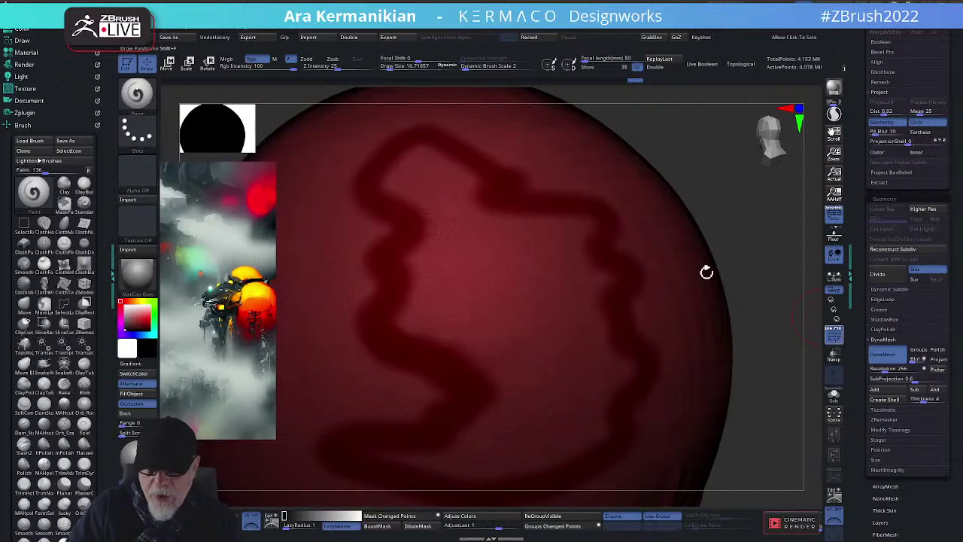
key(shift+f)
key(ctrl)
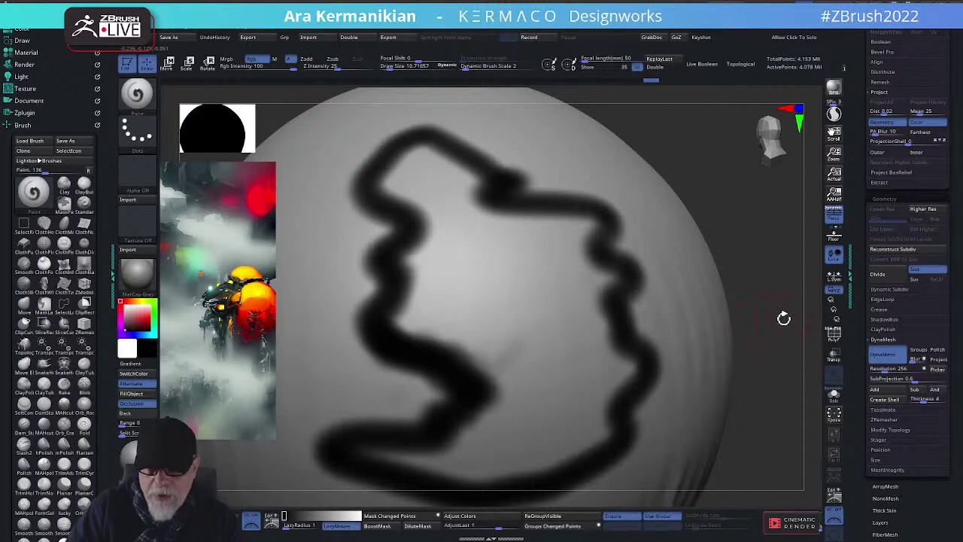
click(834, 341)
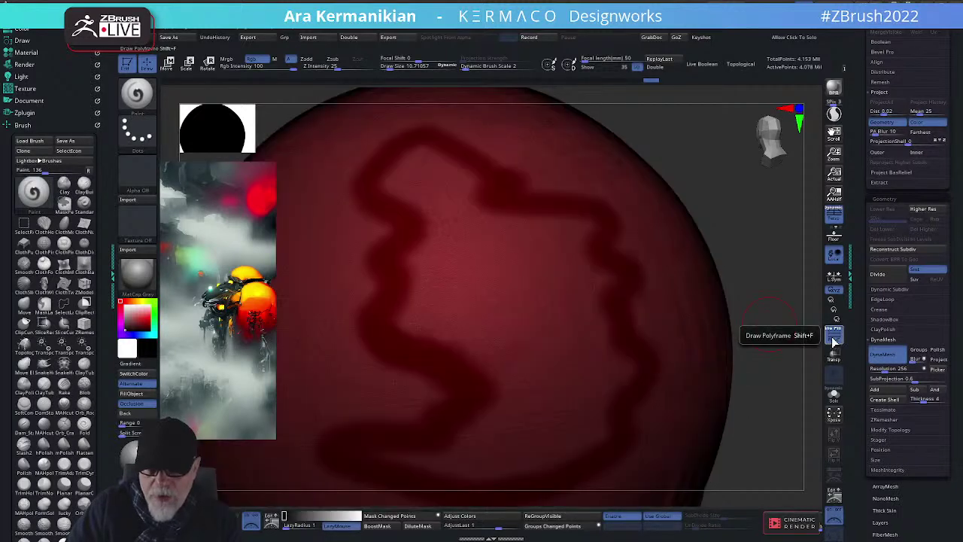
click(834, 340)
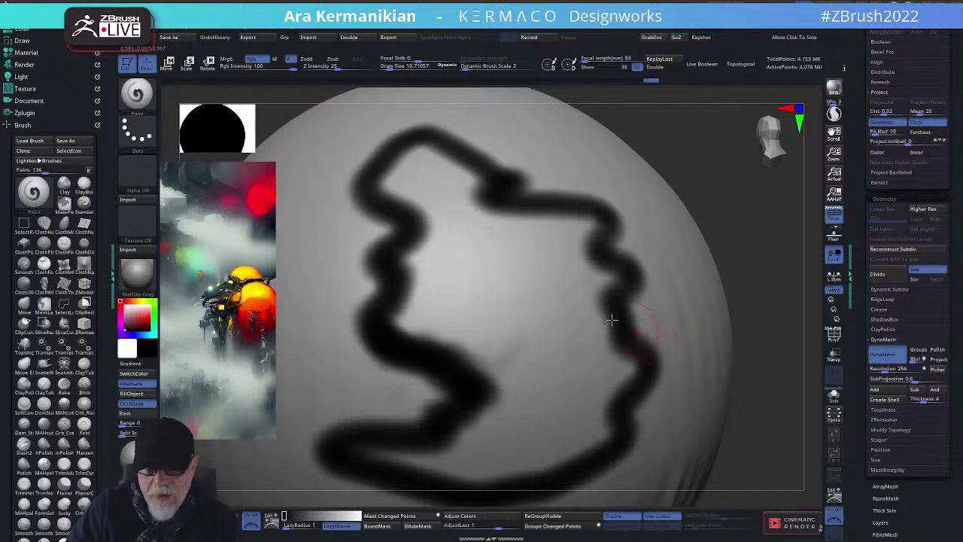
Switch to the Standard brush and remesh the painted duplicate with DynaMesh at resolution 256
right_click(264, 114)
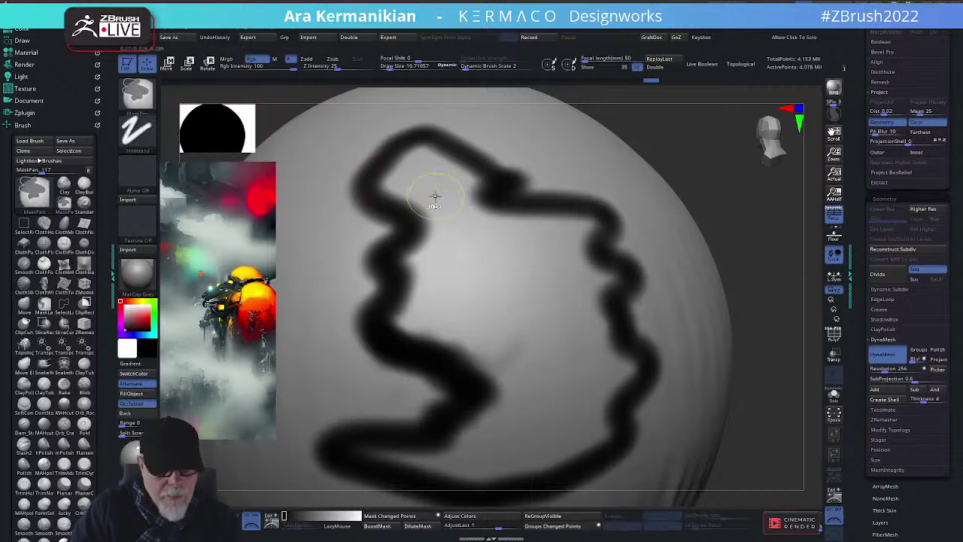
key(ctrl+space)
click(408, 115)
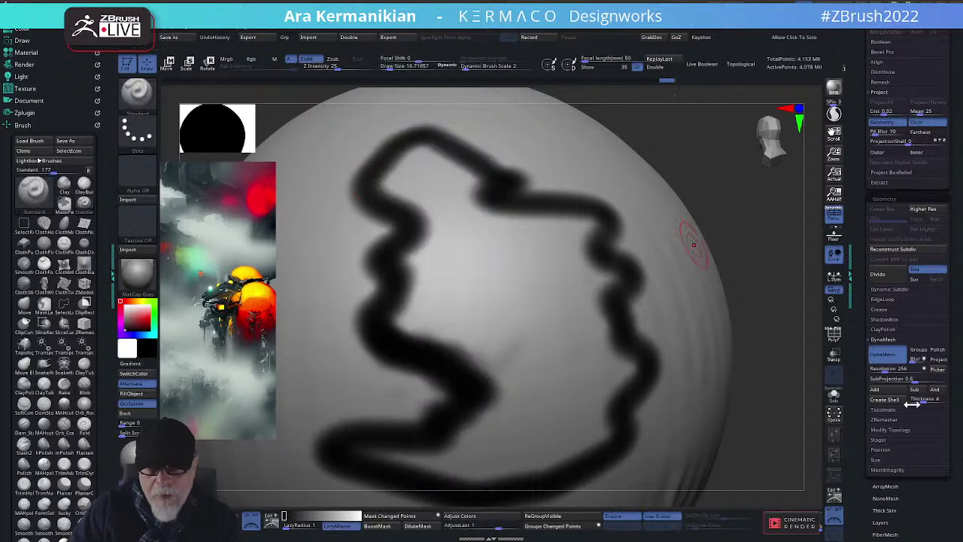
mouse_move(765, 295)
ctrl+mouse_down()
mouse_move(801, 373)
mouse_move(788, 370)
ctrl+mouse_up()
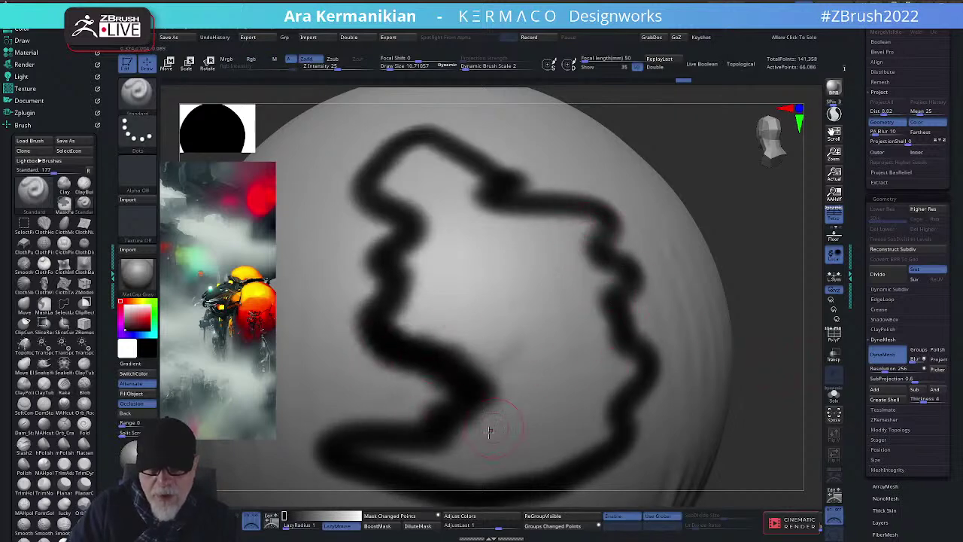
Remesh the painted duplicate with DynaMesh at resolution 128, and again at resolution 1024
click(885, 369)
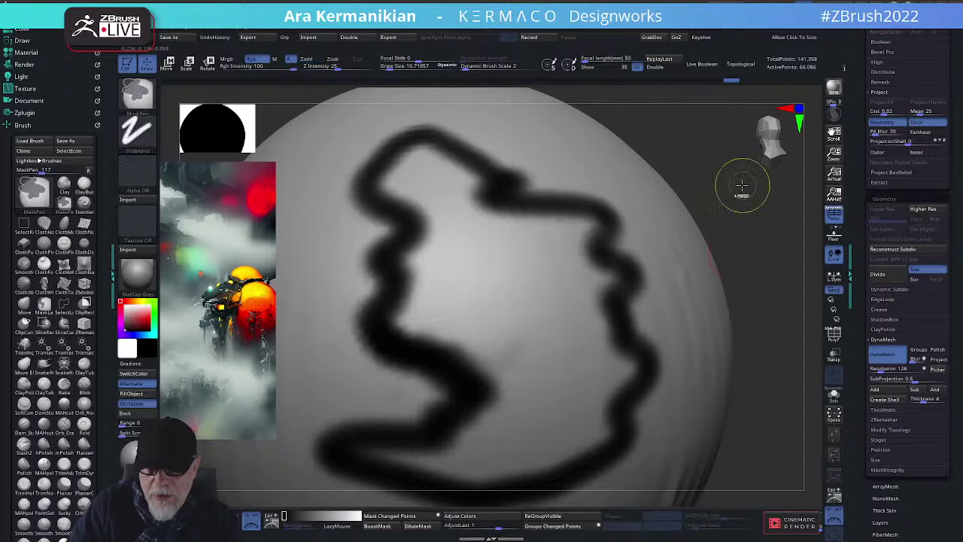
mouse_move(742, 186)
ctrl+mouse_down()
mouse_move(776, 255)
mouse_move(737, 195)
ctrl+mouse_up()
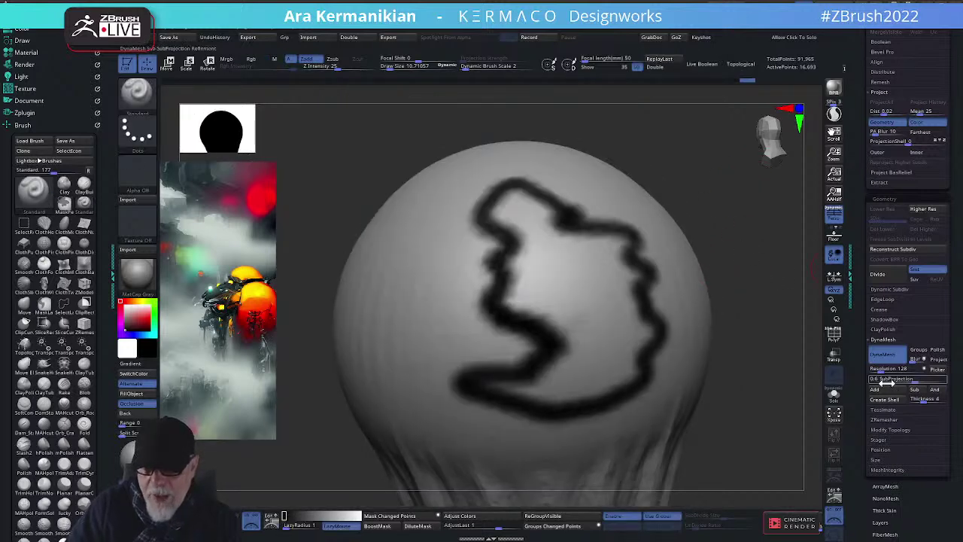
drag(884, 369, 895, 370)
key(Return)
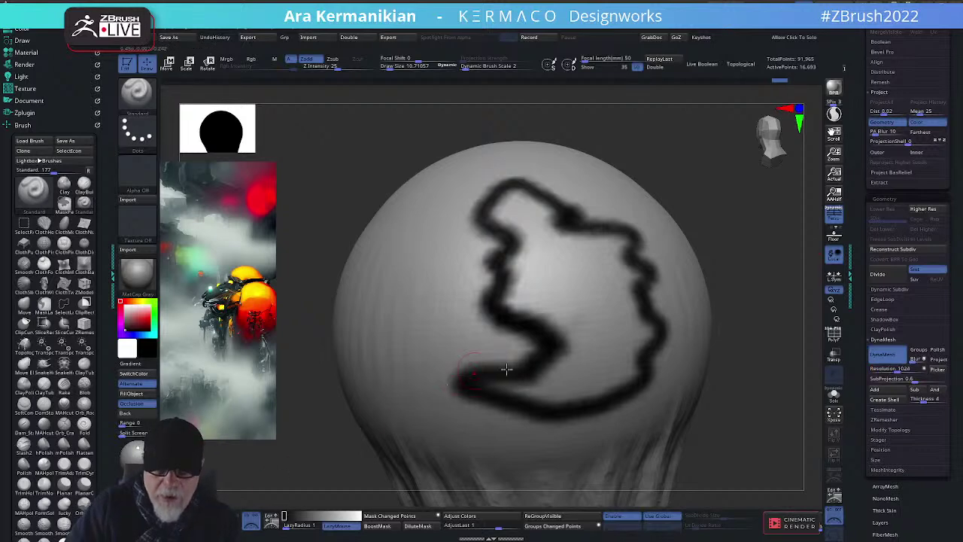
ctrl+drag(741, 340, 776, 429)
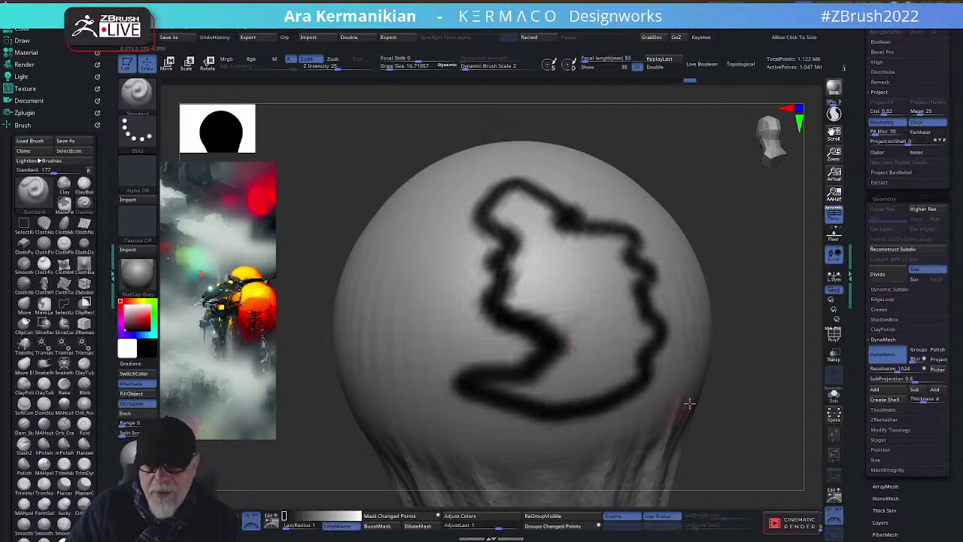
mouse_move(760, 429)
mouse_down()
mouse_move(723, 426)
mouse_move(743, 386)
mouse_move(752, 400)
mouse_move(748, 364)
mouse_move(715, 374)
mouse_move(717, 317)
mouse_up()
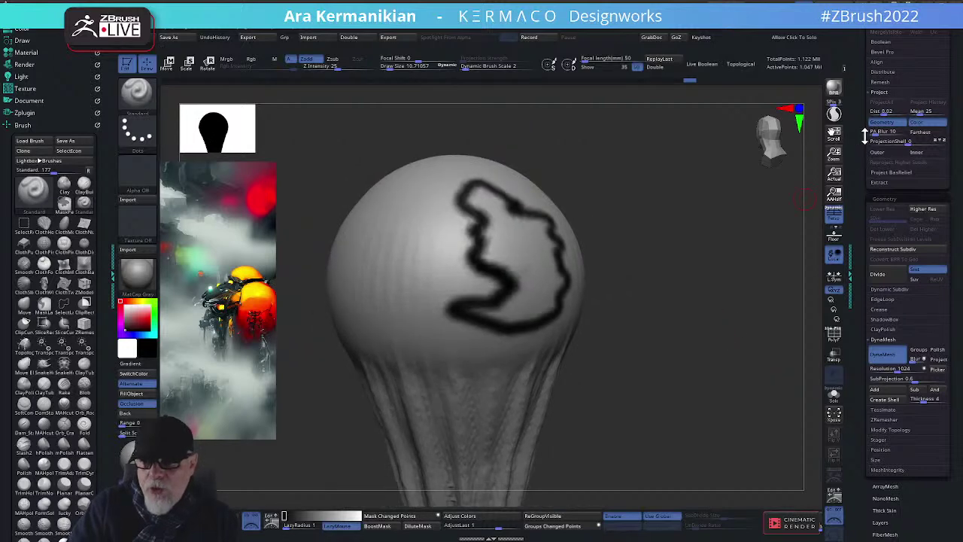
Delete the painted, remeshed duplicate subtool PolyMesh3D5 and confirm the deletion
drag(865, 136, 862, 239)
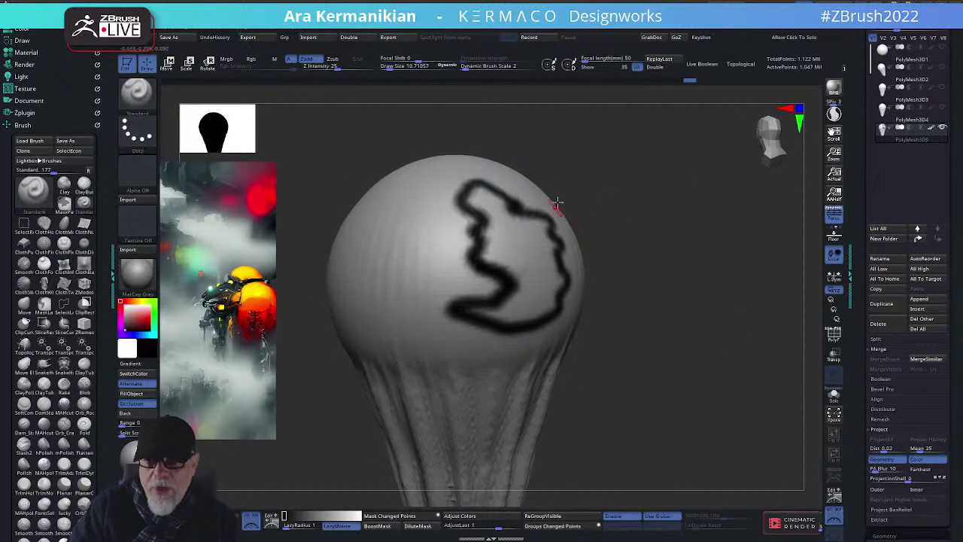
drag(665, 283, 605, 276)
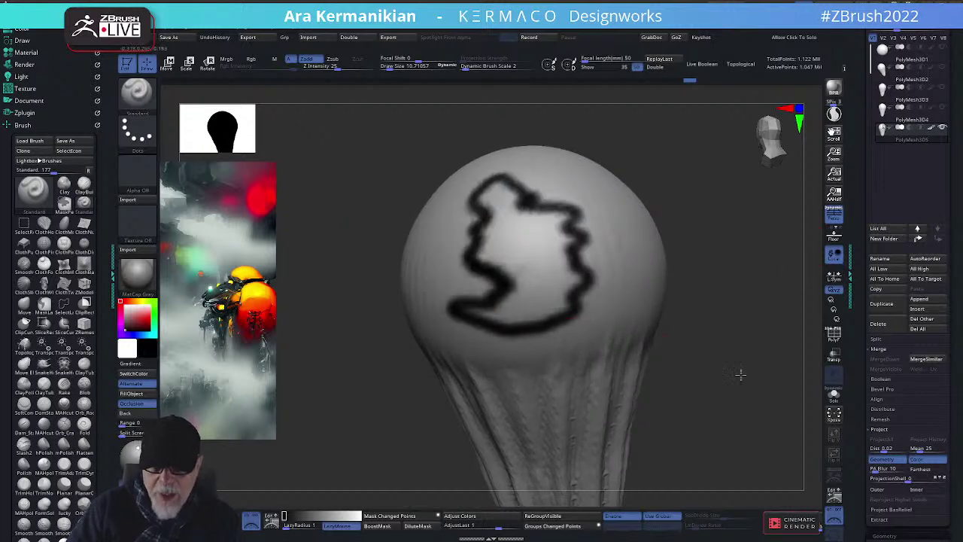
drag(741, 374, 571, 427)
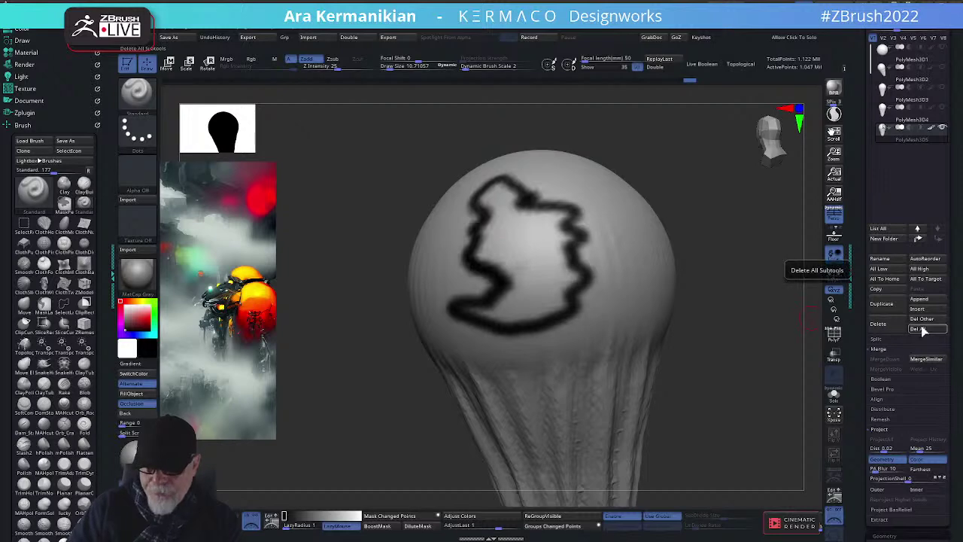
click(887, 325)
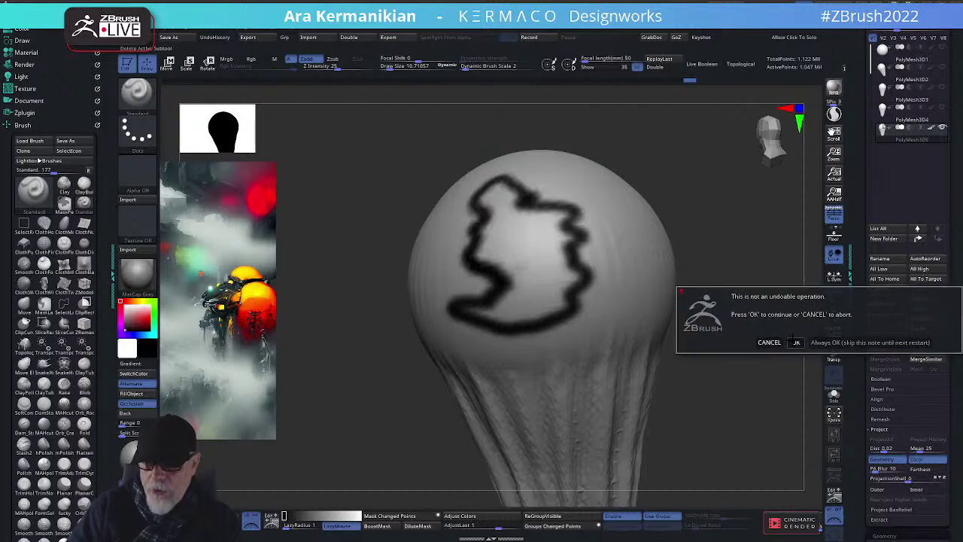
click(795, 342)
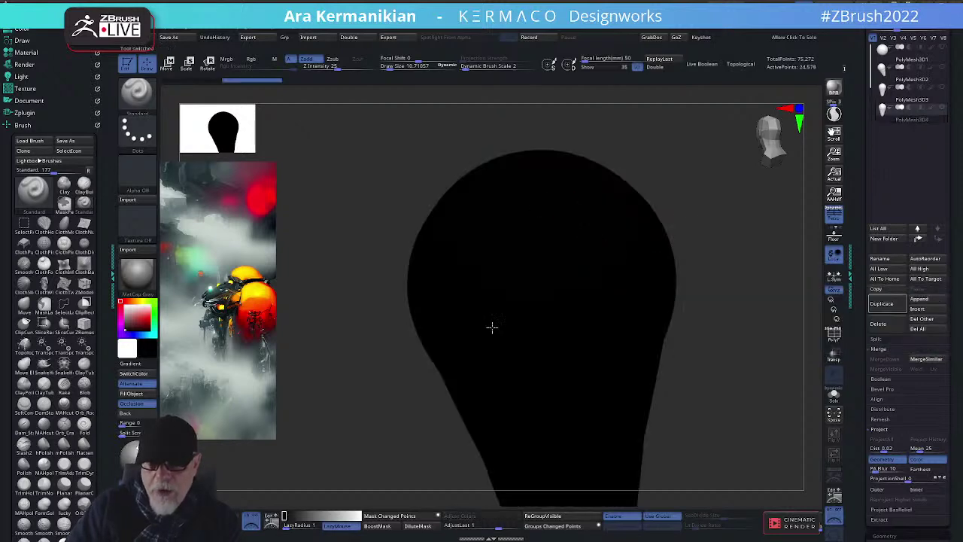
Show the PolyMesh3D4 bulb subtool, frame it, and swap the active paint colour so the mesh displays in white
click(942, 109)
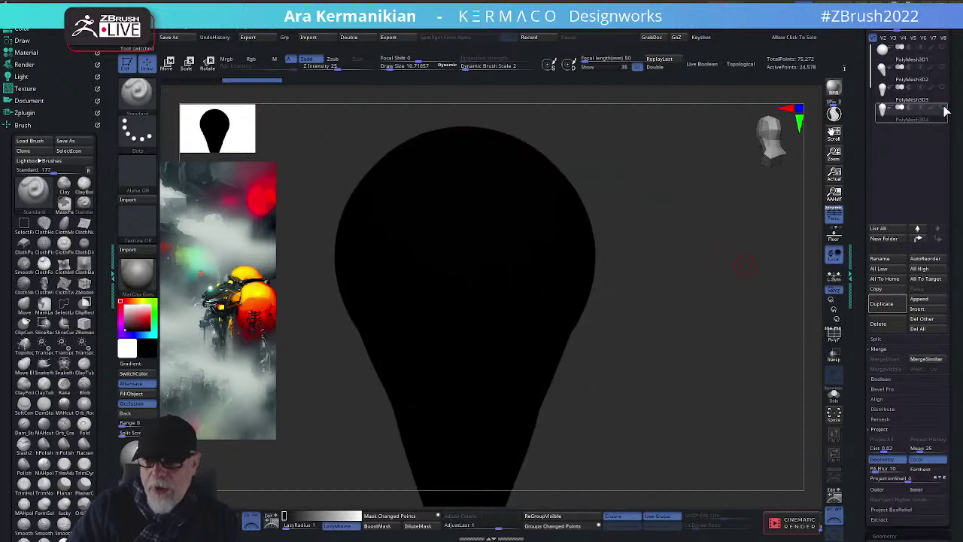
key(f)
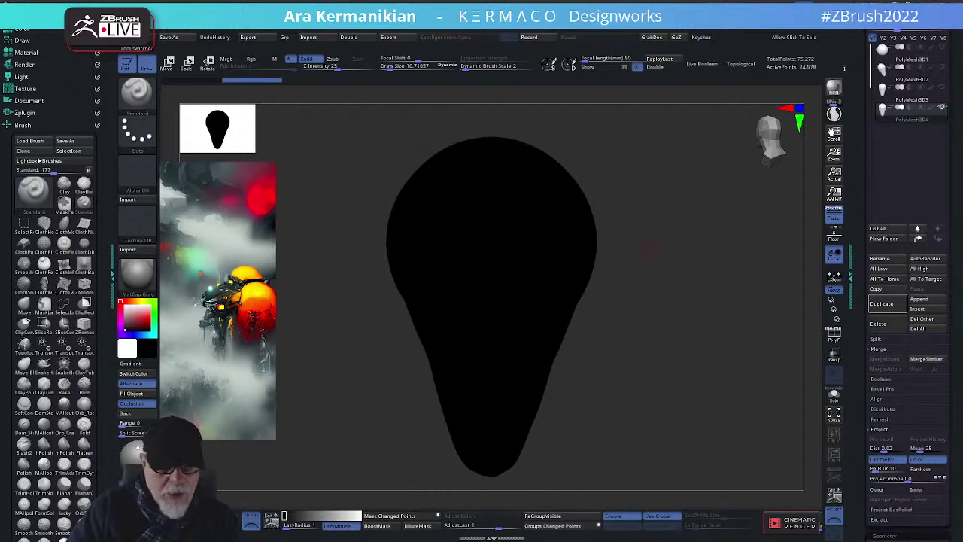
click(133, 373)
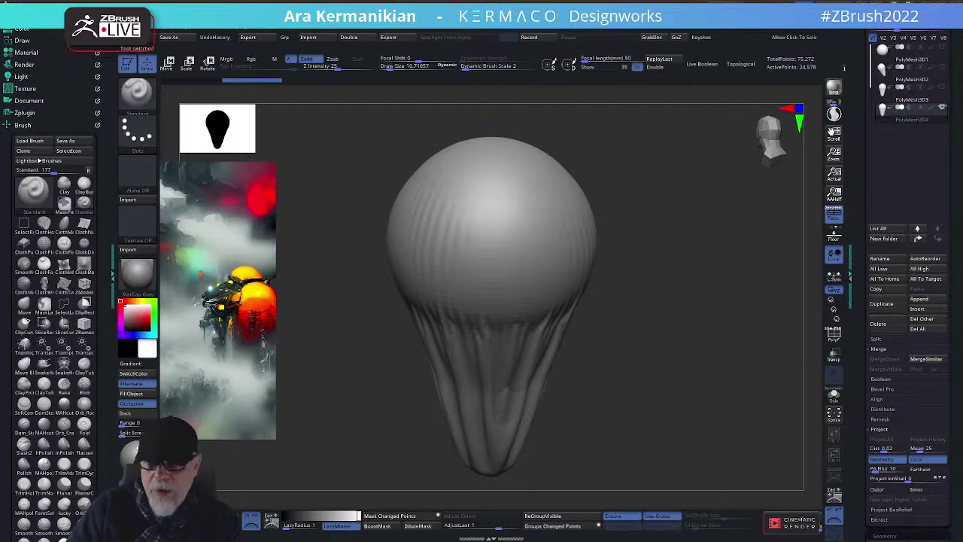
Switch to the full creature tool and make the Skin_ZSphere_rig3_7 forearm subtool active
drag(861, 45, 873, 154)
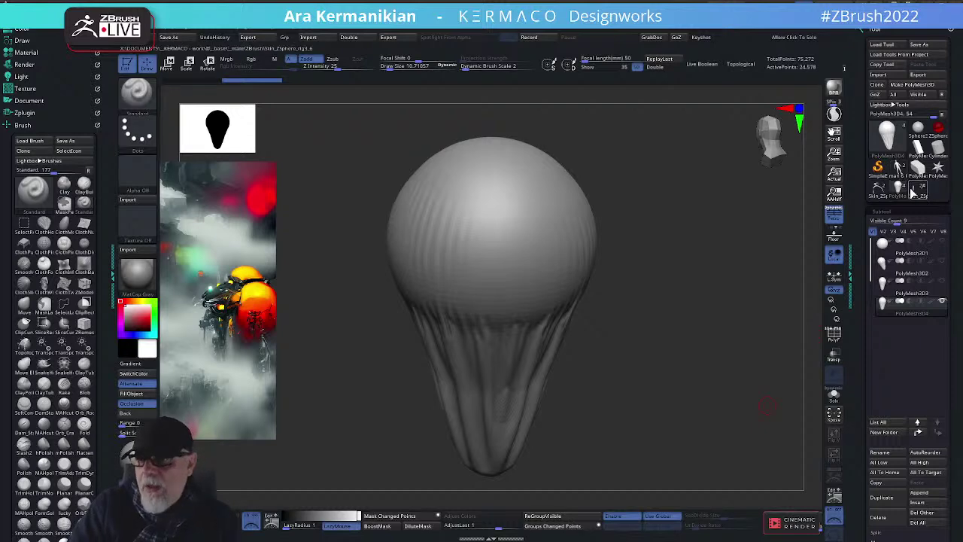
click(918, 191)
drag(572, 149, 678, 389)
drag(762, 392, 699, 383)
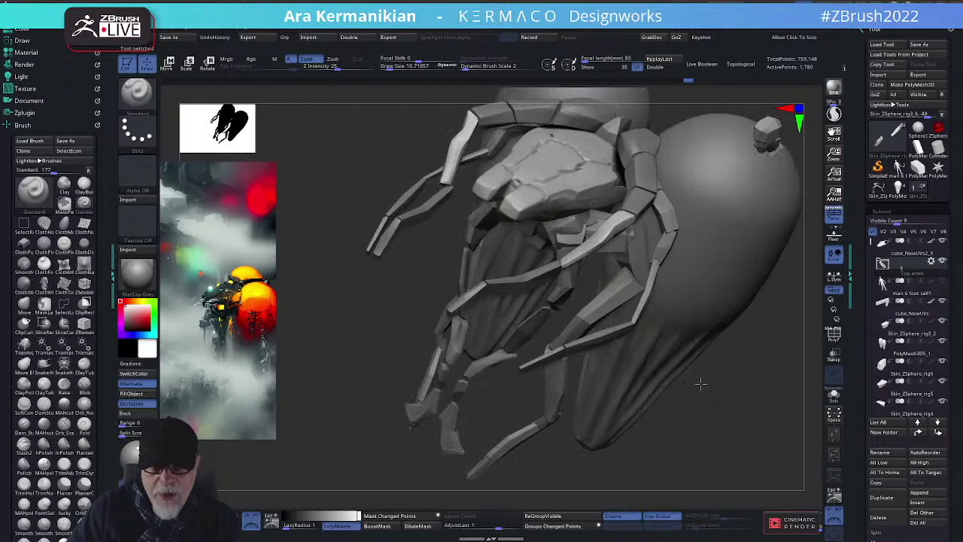
alt+click(518, 278)
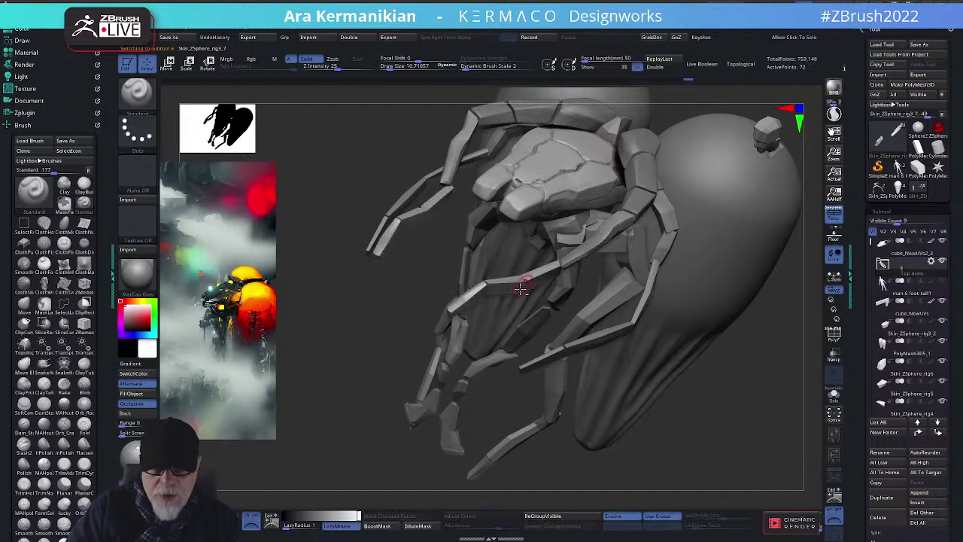
Choose the Move brush and set its draw size to about 27 for working on the forearm
drag(330, 319, 406, 327)
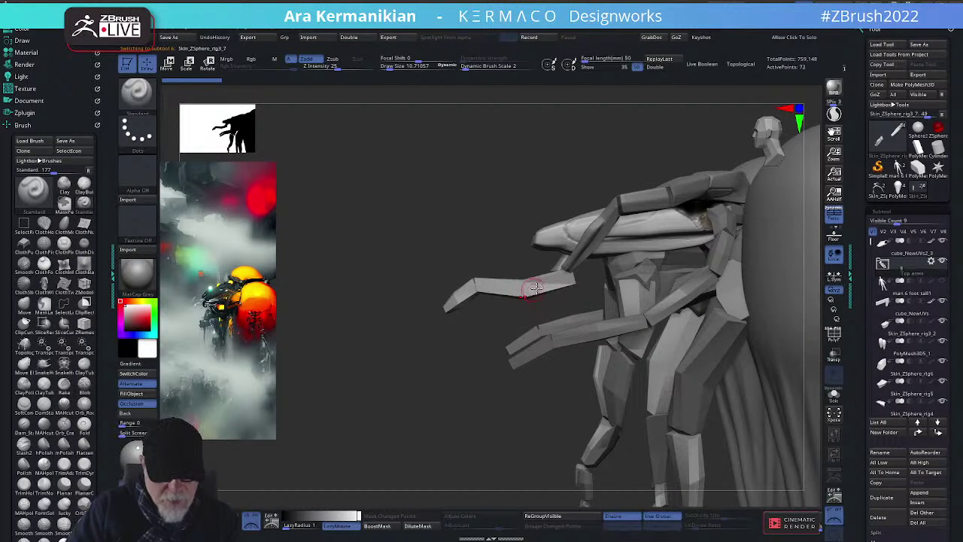
key(b)
key(m)
key(v)
key(s)
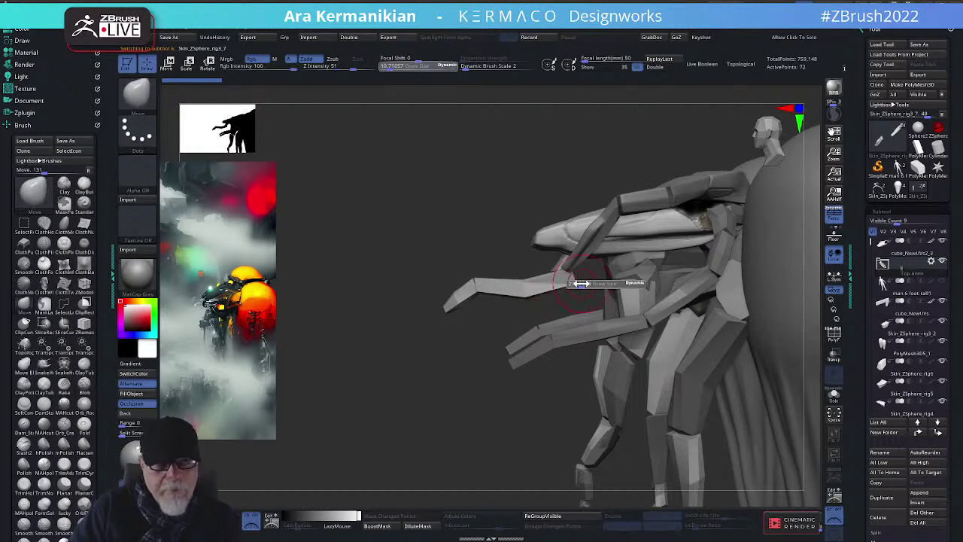
click(582, 282)
drag(582, 279, 558, 287)
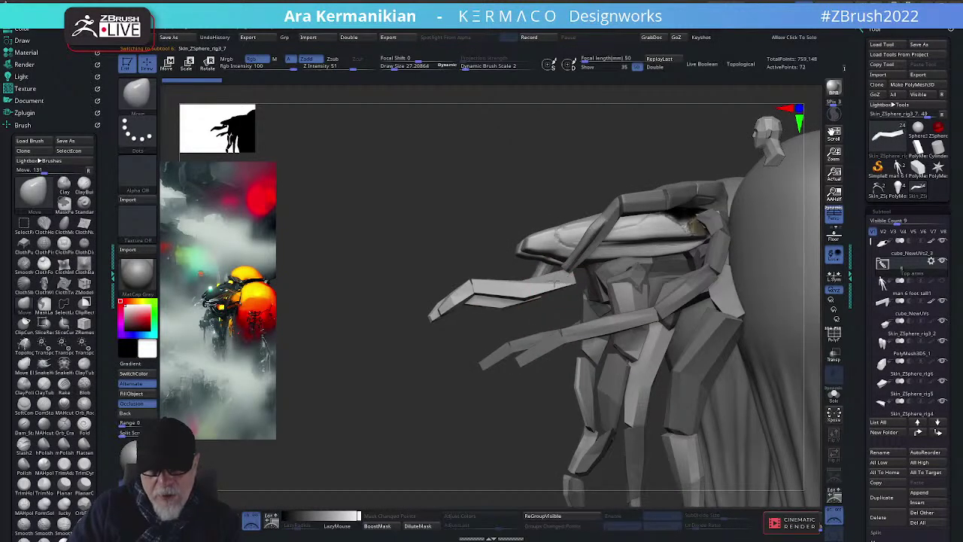
Display the forearm's polygroups, isolate the green end segments, and delete the hidden purple geometry
click(839, 333)
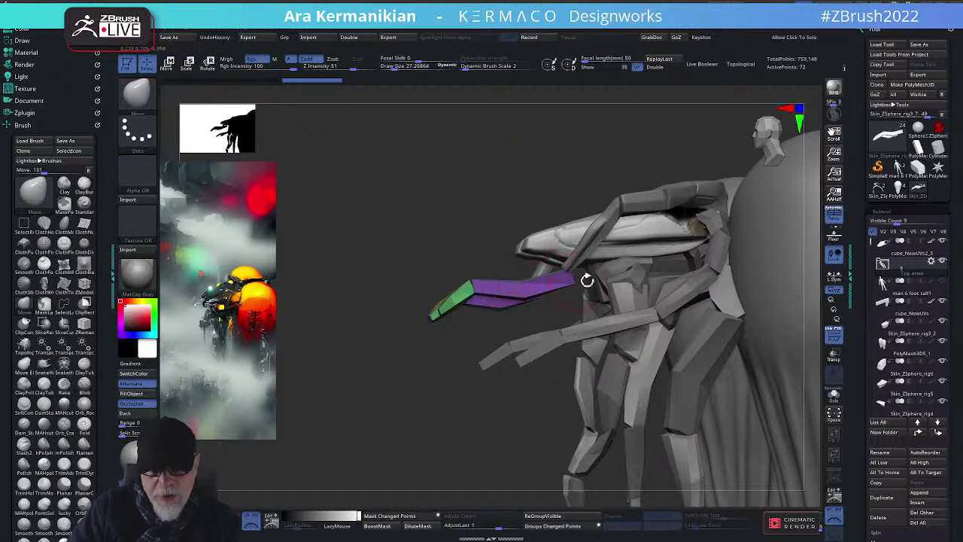
drag(453, 225, 546, 334)
key(ctrl+shift+x)
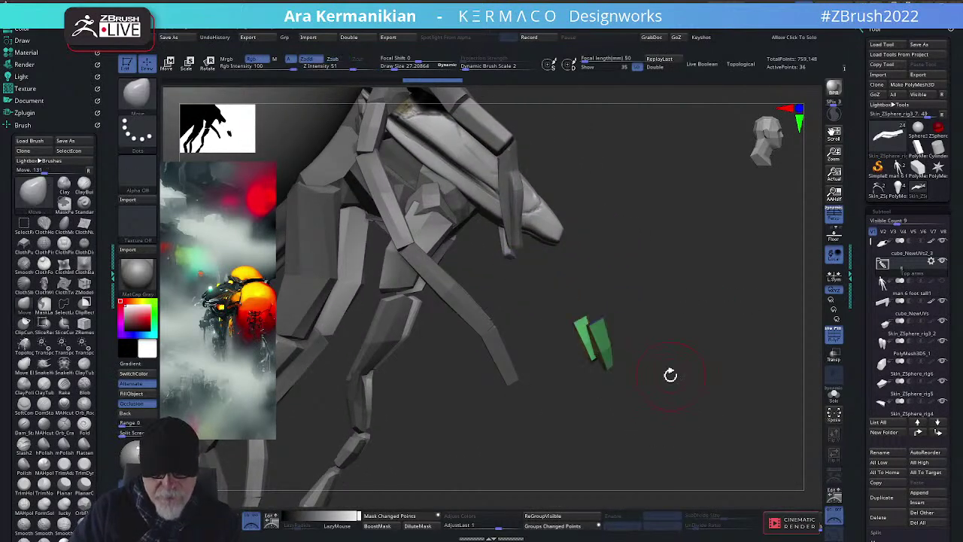
key(space)
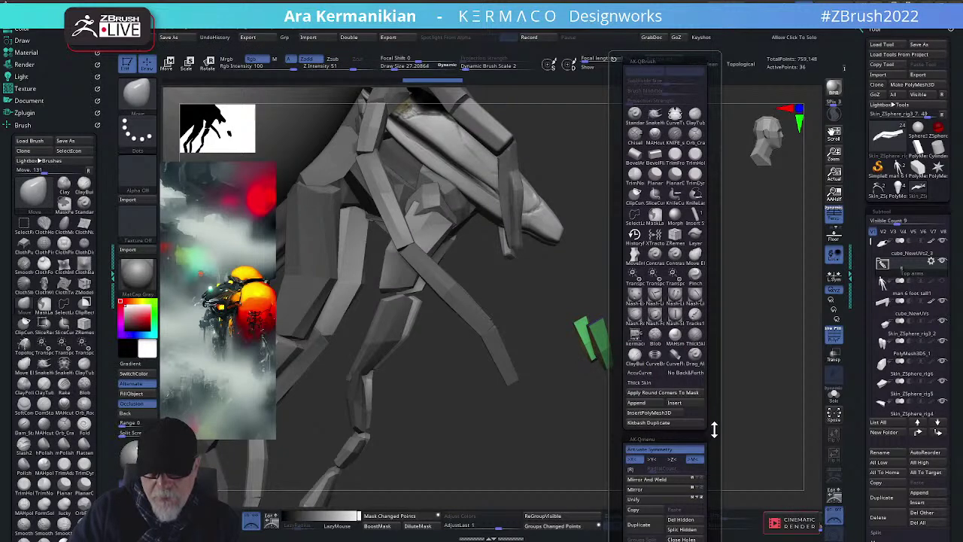
drag(714, 429, 724, 344)
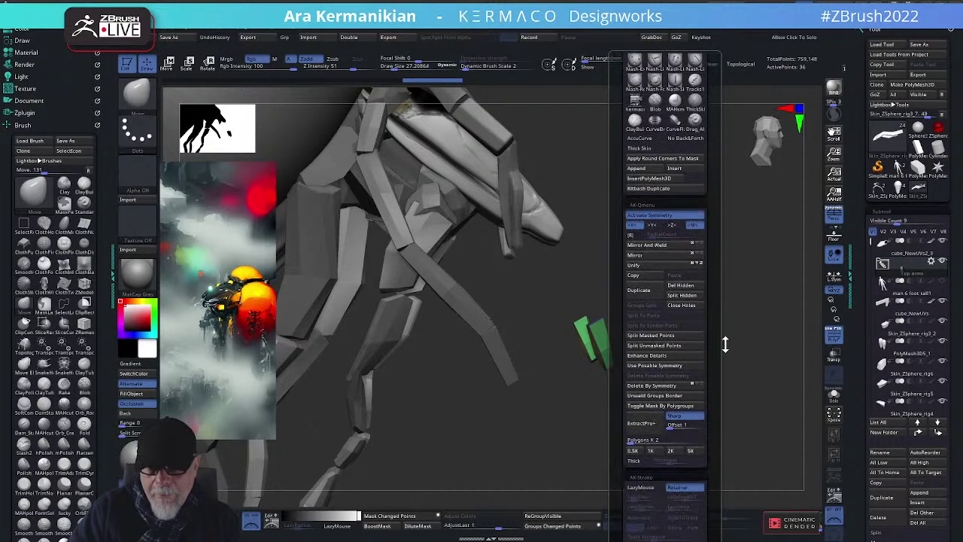
key(ctrl)
click(696, 383)
key(space)
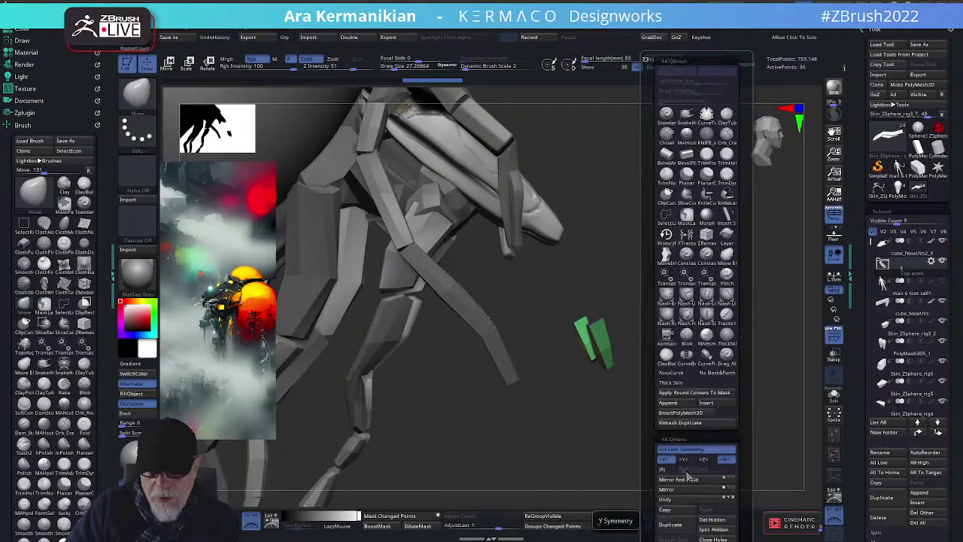
click(712, 520)
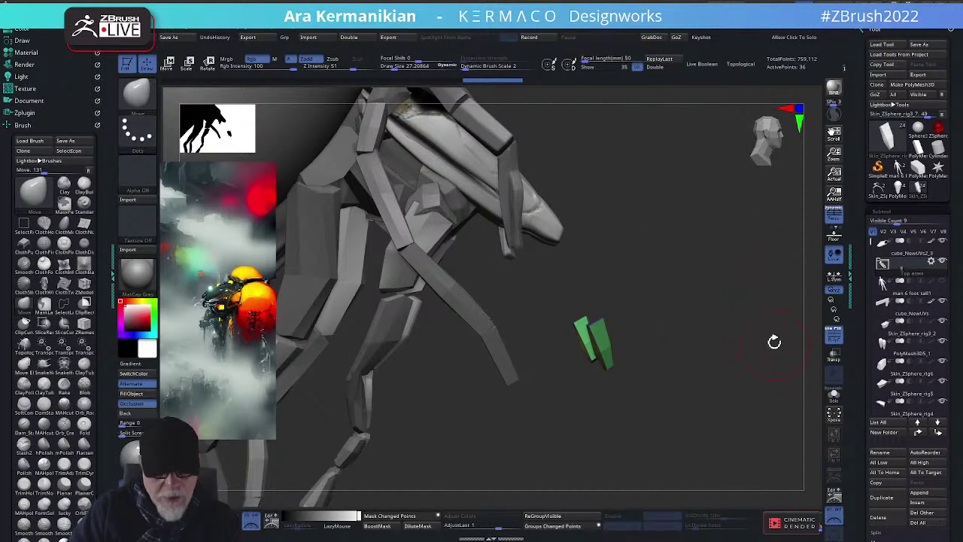
Expand the Top arms folder and duplicate the green end-segment subtool Skin_ZSphere_rig3_7
drag(775, 342, 510, 256)
drag(433, 190, 532, 311)
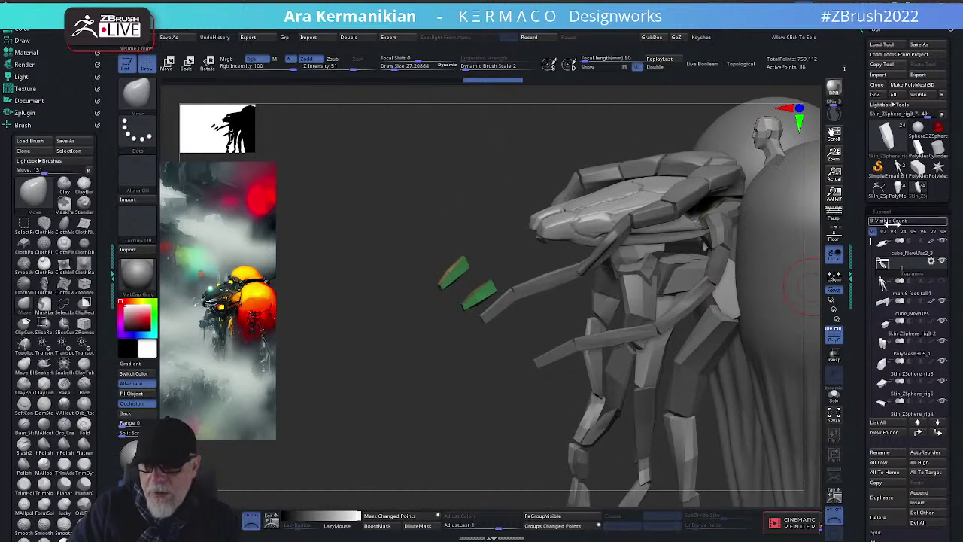
click(912, 274)
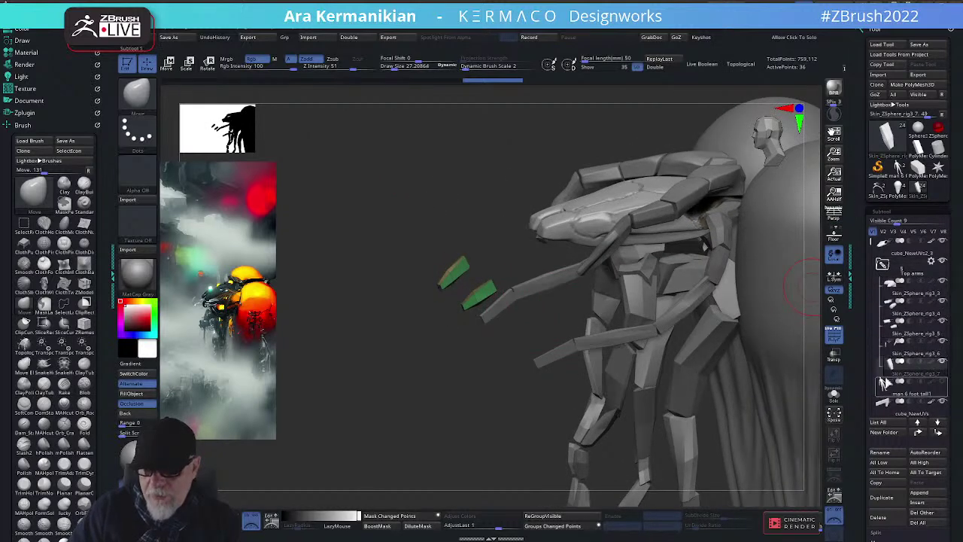
click(892, 501)
drag(342, 349, 392, 357)
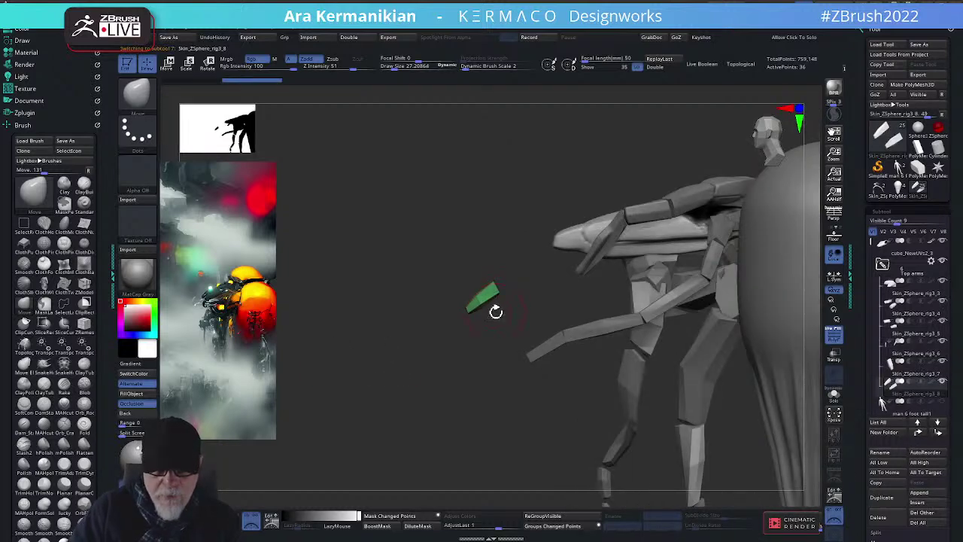
Move, rotate and lengthen the duplicated segment so it spans the forearm gap between the elbow and the end segment
key(w)
click(693, 114)
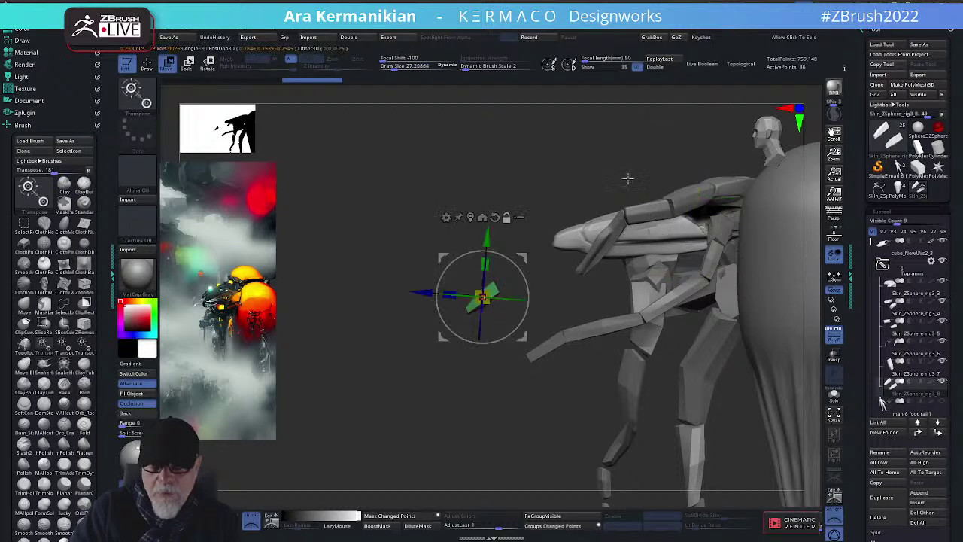
drag(427, 293, 487, 298)
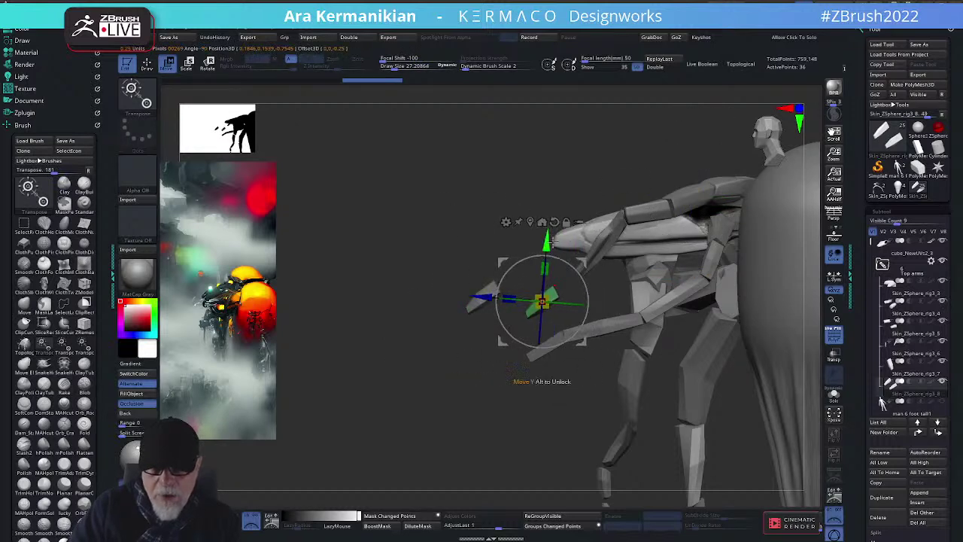
drag(543, 246, 544, 222)
drag(591, 268, 578, 244)
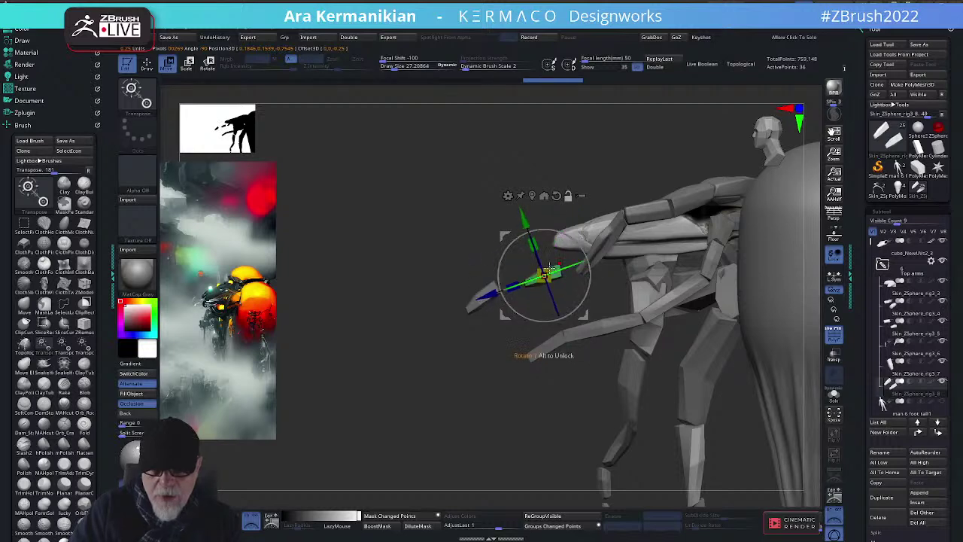
drag(516, 283, 468, 293)
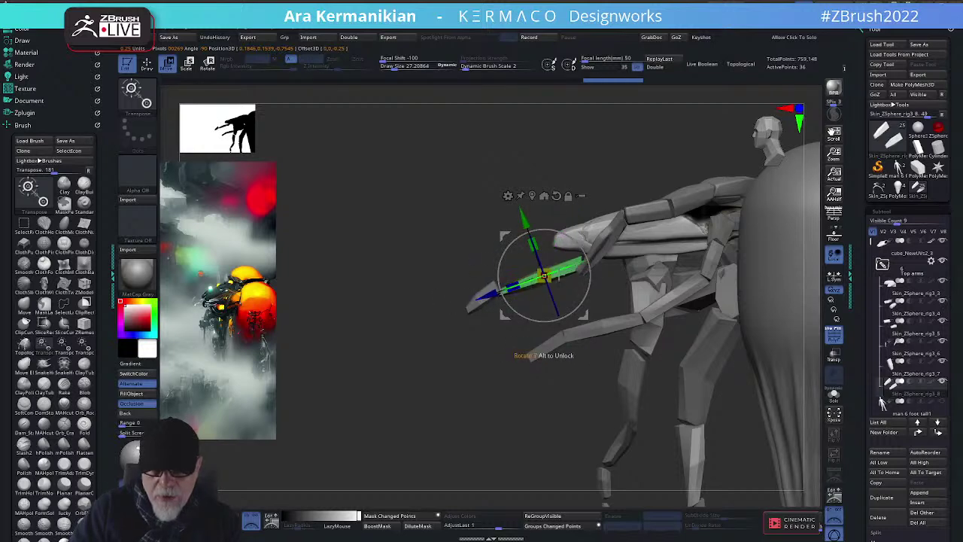
drag(581, 258, 581, 257)
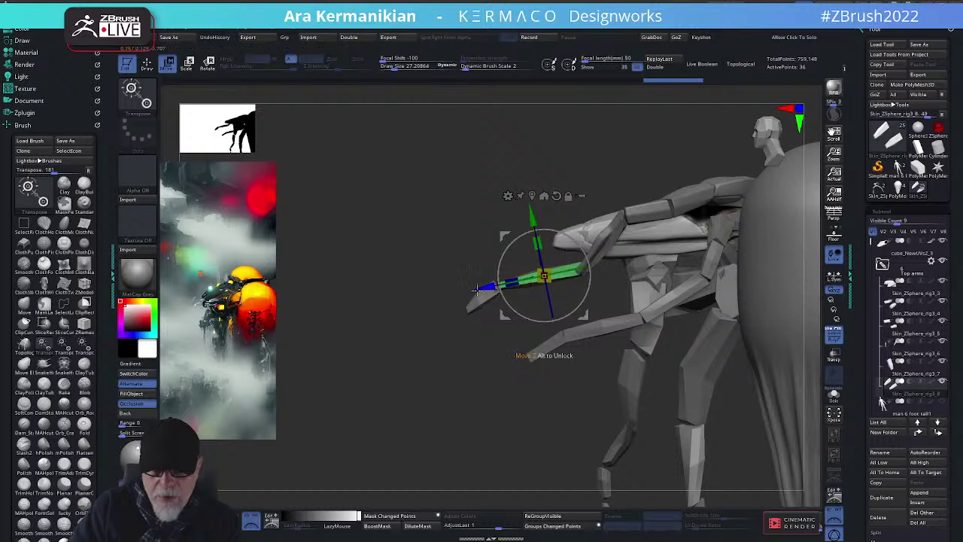
mouse_move(483, 287)
mouse_down()
mouse_move(518, 281)
mouse_move(477, 282)
mouse_up()
key(q)
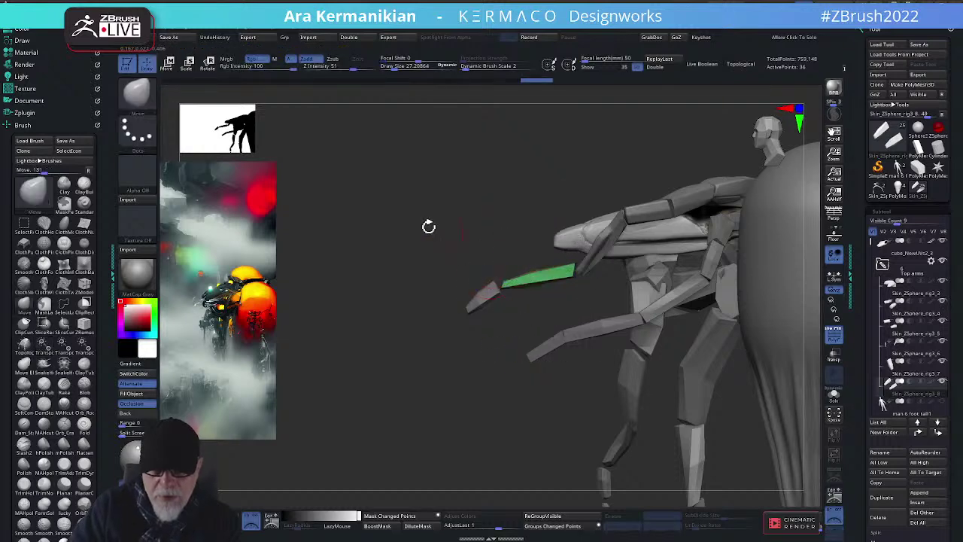
Shift the mirrored forearm segments outward and rotate them to line up with the upper arms and end segments
mouse_move(429, 226)
mouse_down()
mouse_move(475, 298)
mouse_move(471, 288)
mouse_up()
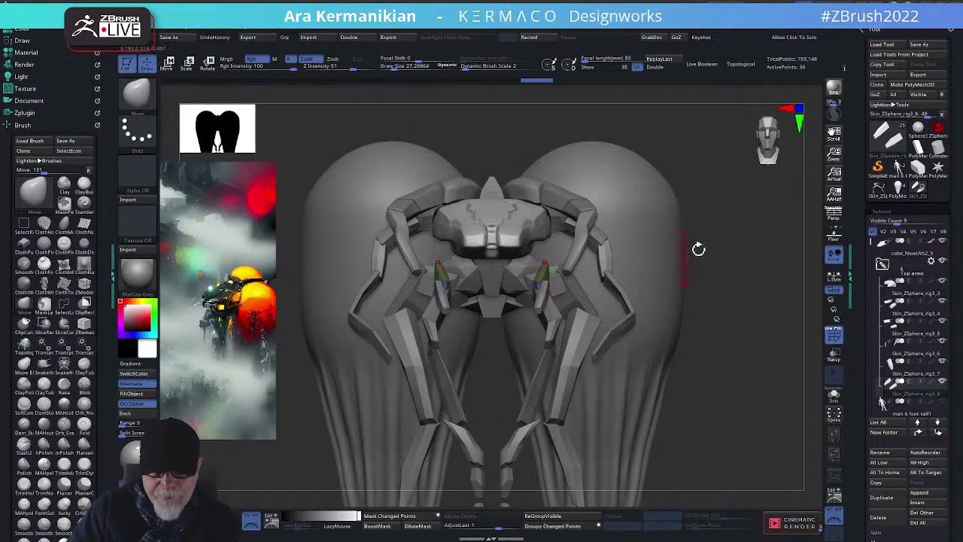
key(w)
drag(748, 260, 751, 312)
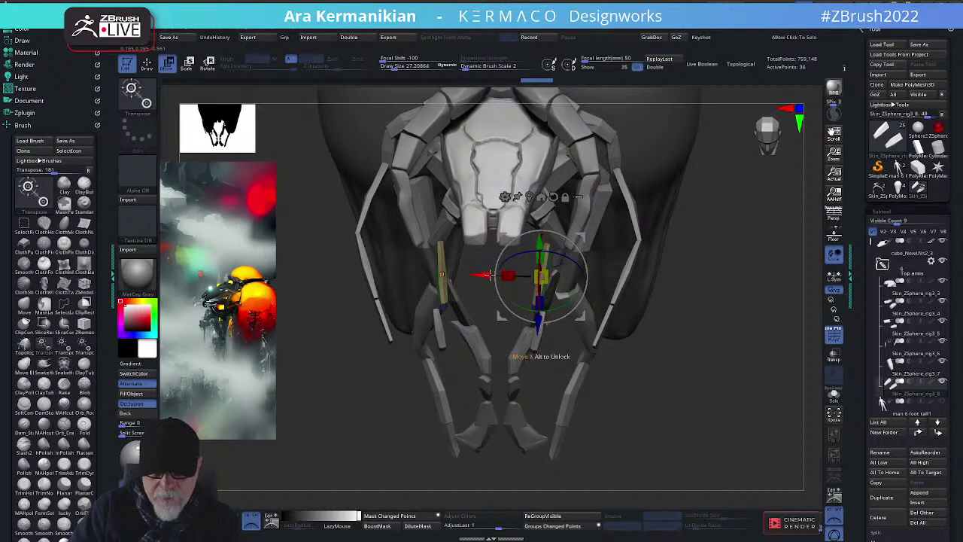
drag(490, 274, 500, 265)
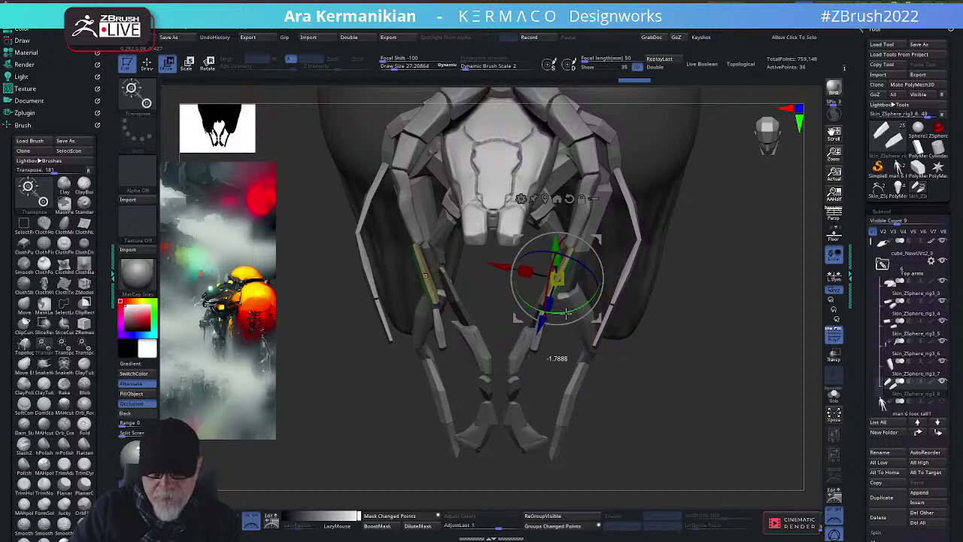
mouse_move(566, 313)
mouse_down()
mouse_move(575, 312)
mouse_move(565, 313)
mouse_up()
drag(745, 361, 657, 331)
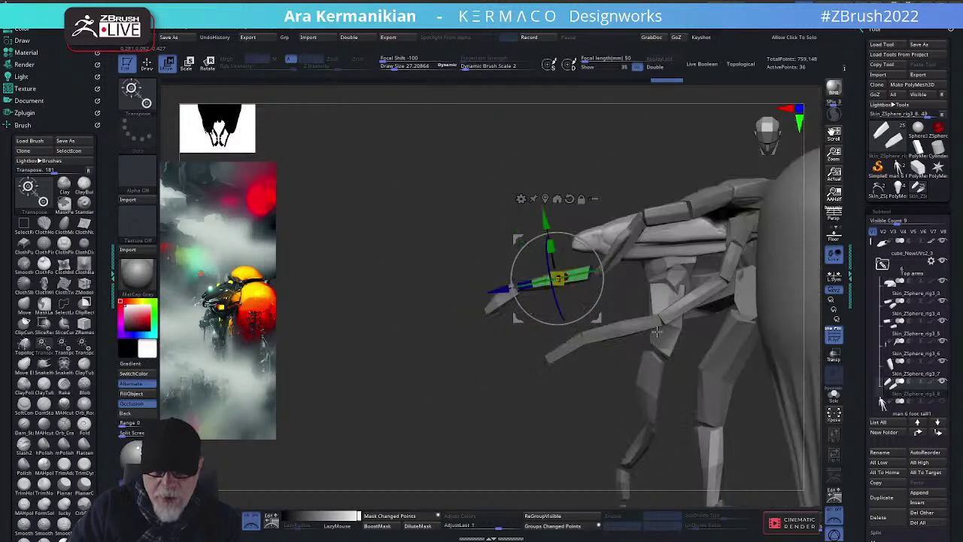
key(q)
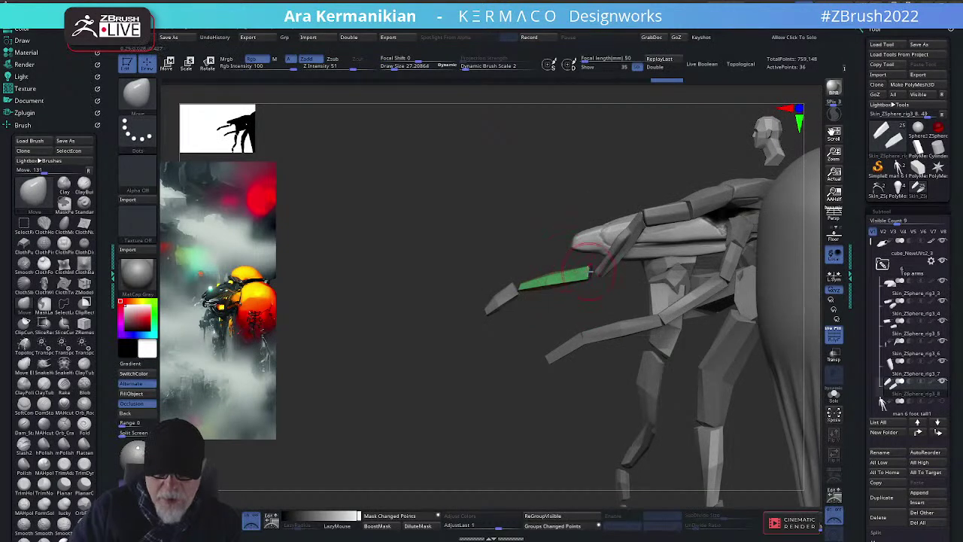
Reshape the new forearm segment in side view with the Move brush, adjusting both ends and deepening its elbow side
drag(581, 283, 588, 278)
key(ctrl+shift+z)
drag(522, 293, 517, 283)
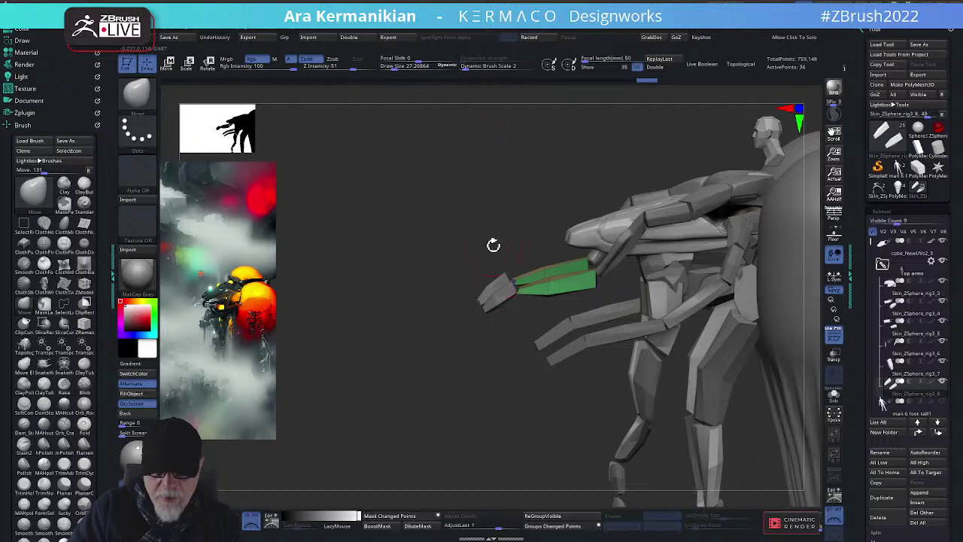
drag(493, 245, 552, 247)
right_drag(598, 286, 596, 286)
drag(596, 286, 607, 285)
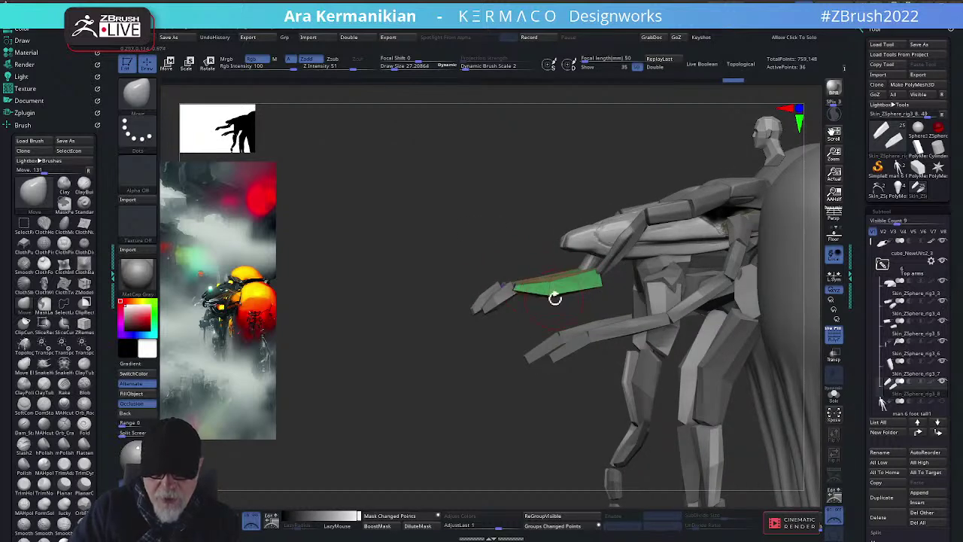
right_drag(506, 248, 671, 245)
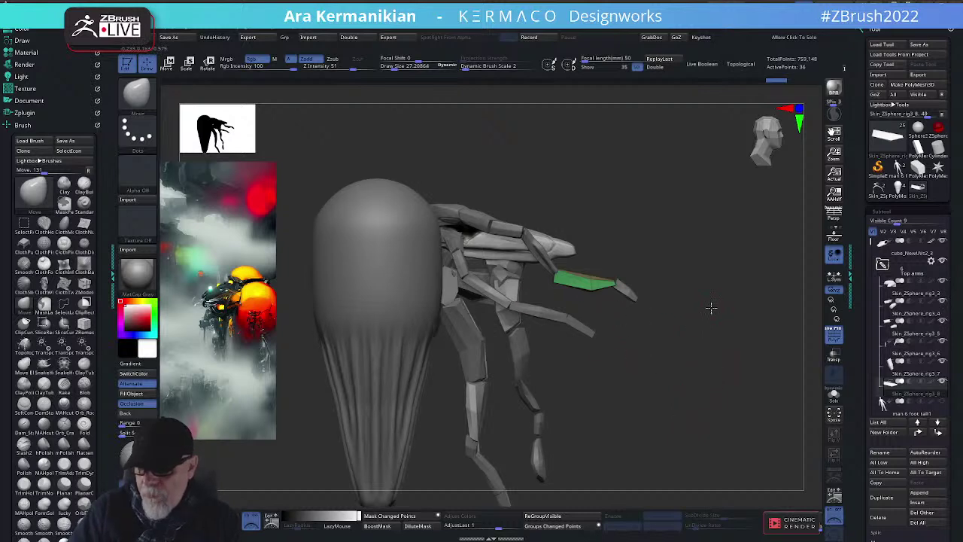
Reduce the Move brush draw size to about 24.6 and widen the forearm segment's elbow end from above
drag(710, 308, 657, 291)
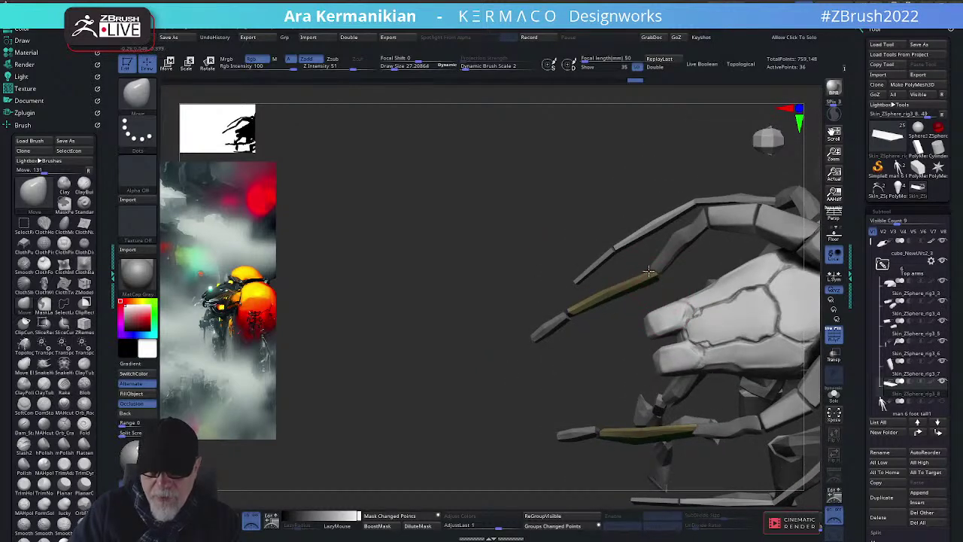
key(s)
click(654, 279)
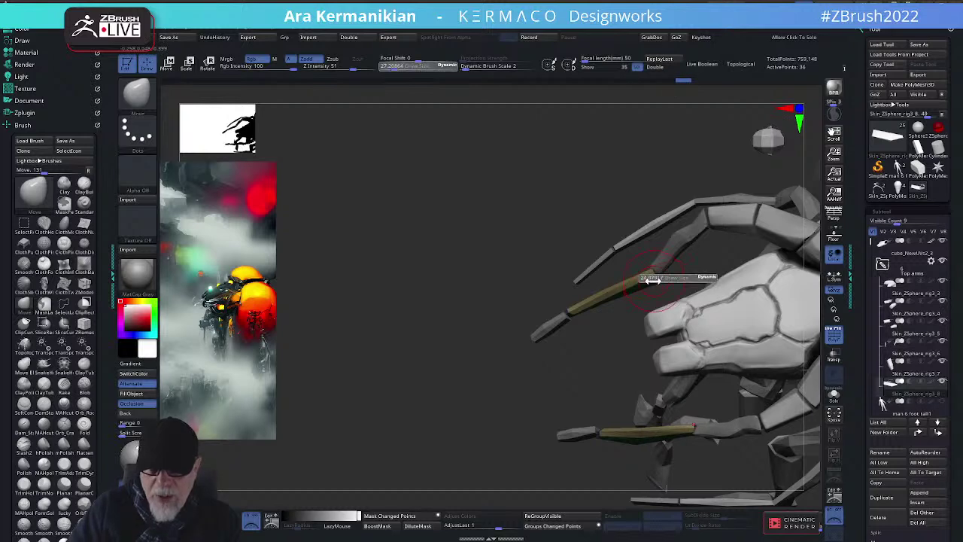
mouse_move(658, 275)
mouse_down()
mouse_move(663, 286)
mouse_move(629, 262)
mouse_move(661, 285)
mouse_up()
right_drag(662, 299, 656, 286)
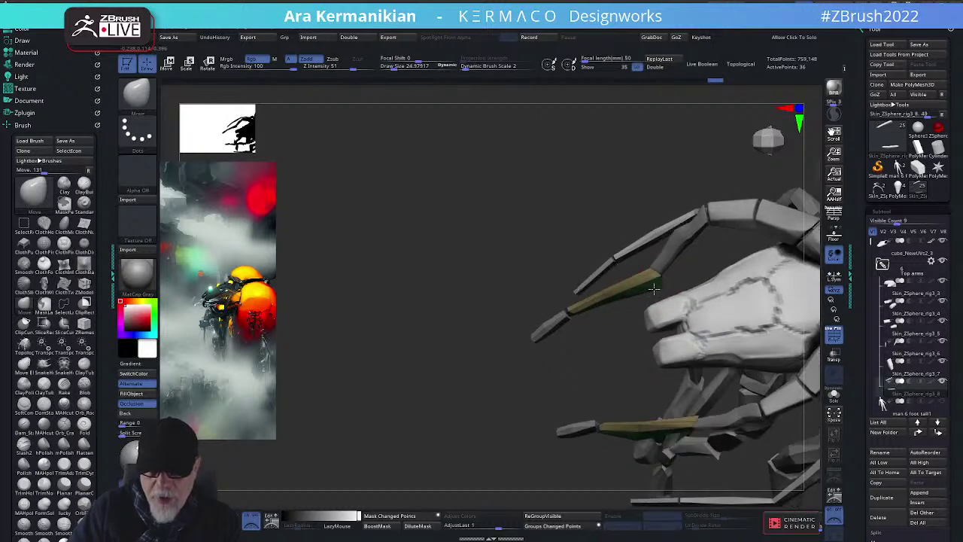
Pull in the forearm segment's upper elbow corner and adjust its middle in side view, reducing the Move brush draw size to about 12.1
mouse_move(536, 377)
mouse_down()
mouse_move(570, 231)
mouse_move(658, 312)
mouse_move(683, 269)
mouse_move(647, 275)
mouse_move(652, 263)
mouse_up()
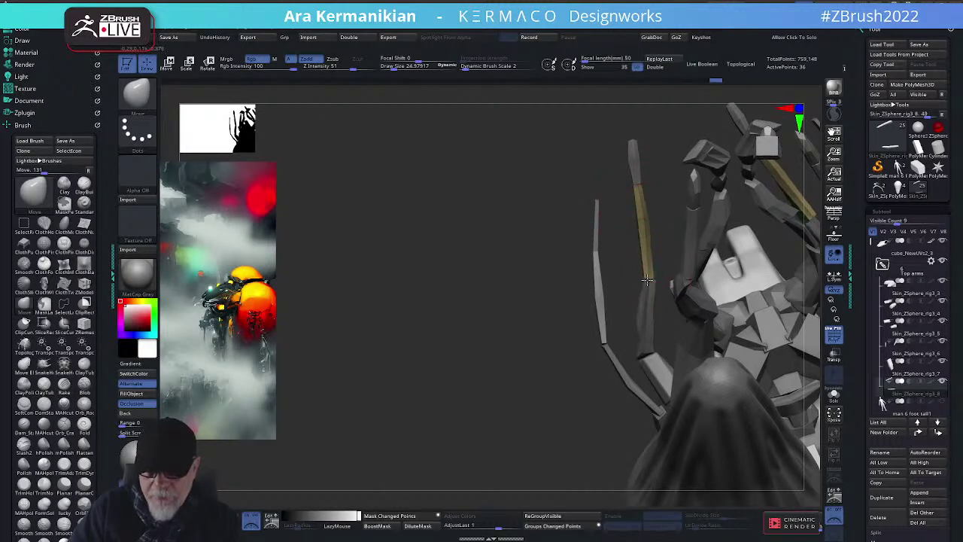
drag(613, 237, 452, 395)
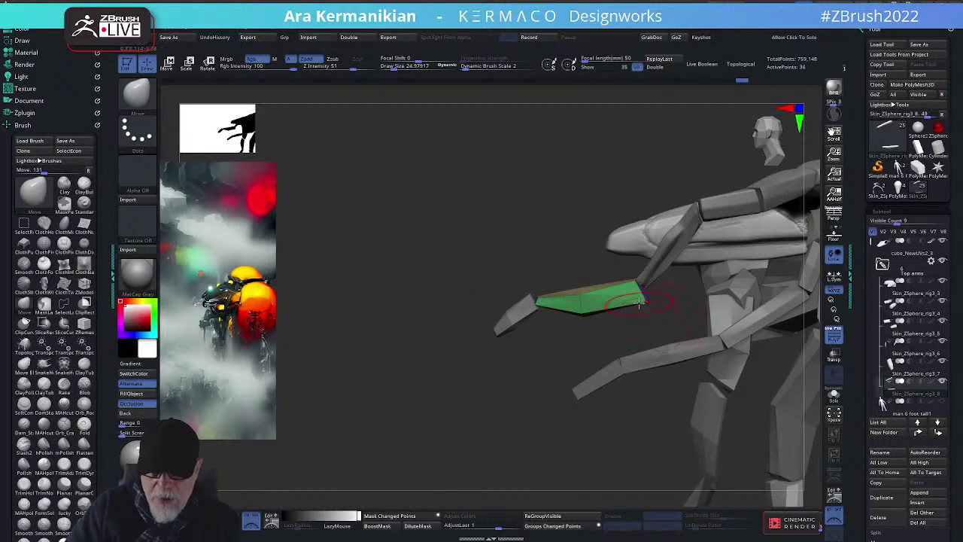
mouse_move(634, 281)
mouse_down()
mouse_move(623, 290)
mouse_move(637, 298)
mouse_move(634, 276)
mouse_up()
key(s)
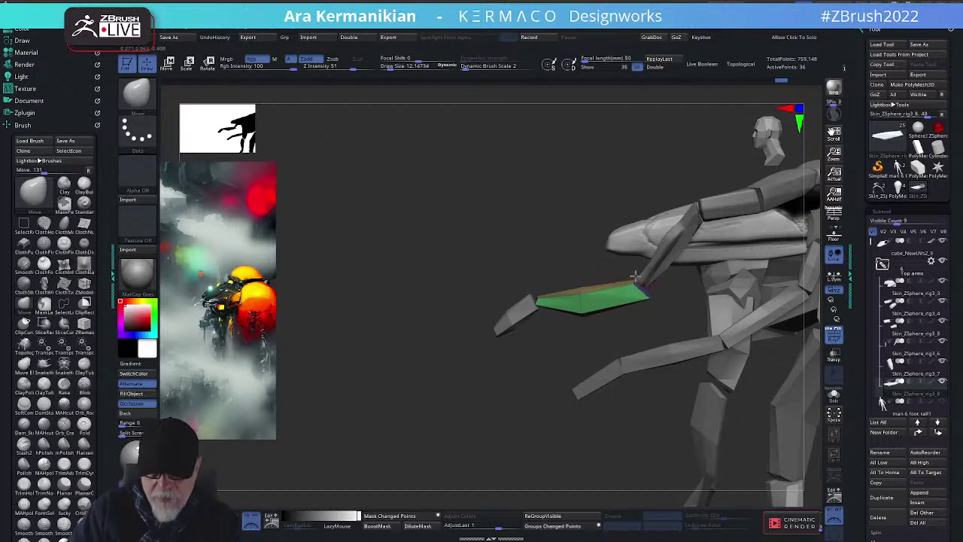
mouse_move(580, 296)
mouse_down()
mouse_move(589, 288)
mouse_move(580, 293)
mouse_move(586, 301)
mouse_up()
right_drag(614, 310, 580, 319)
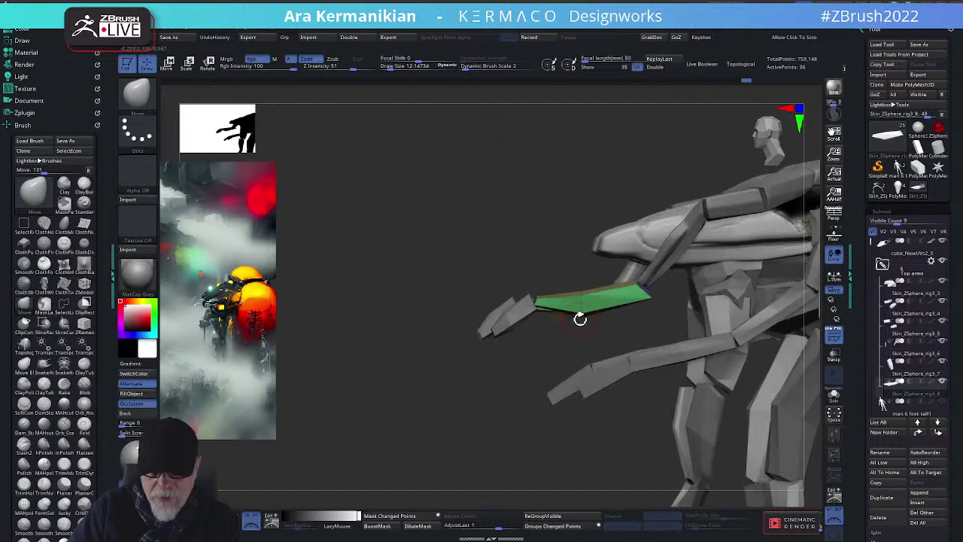
Examine how the forearm segments fit the elbows and end segments from above, the front and the side
right_drag(571, 355, 616, 256)
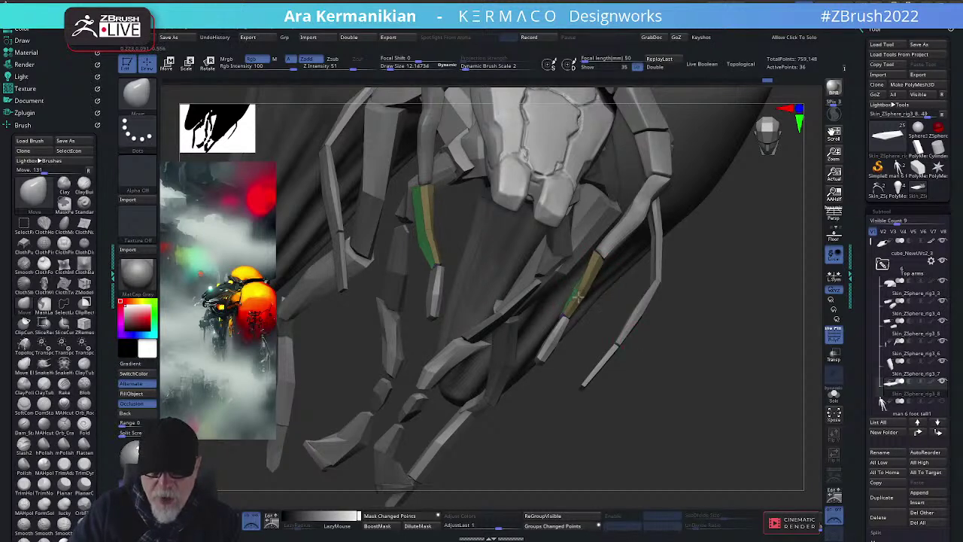
right_drag(624, 324, 590, 260)
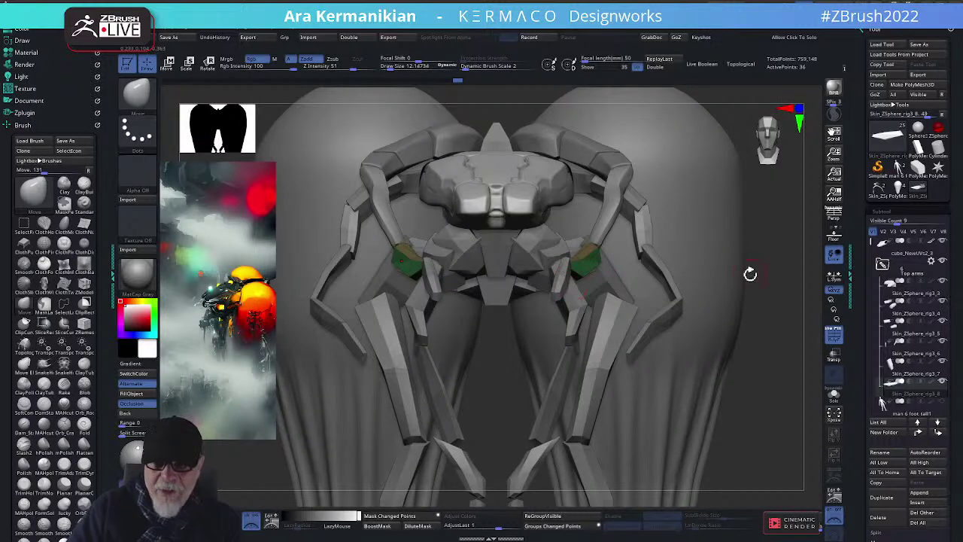
right_drag(750, 274, 484, 266)
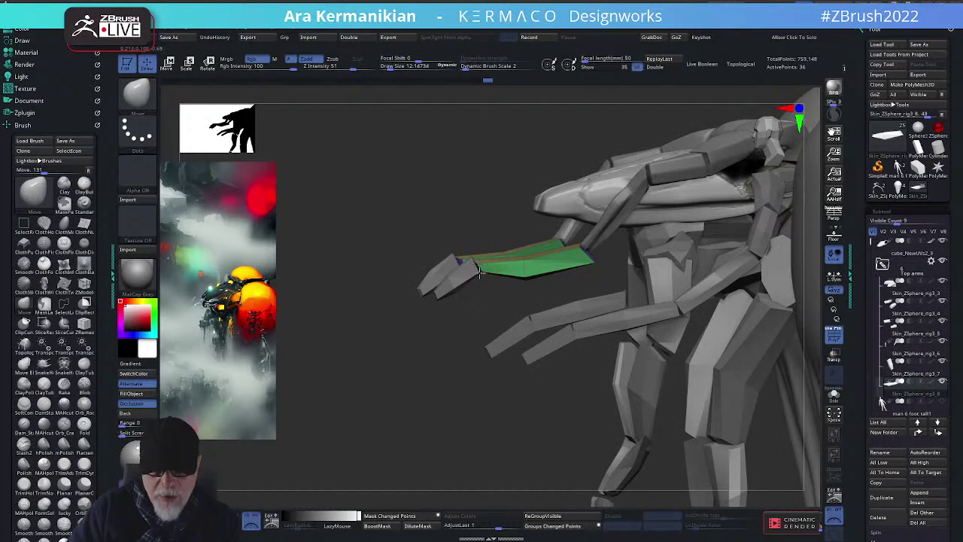
right_drag(456, 204, 476, 266)
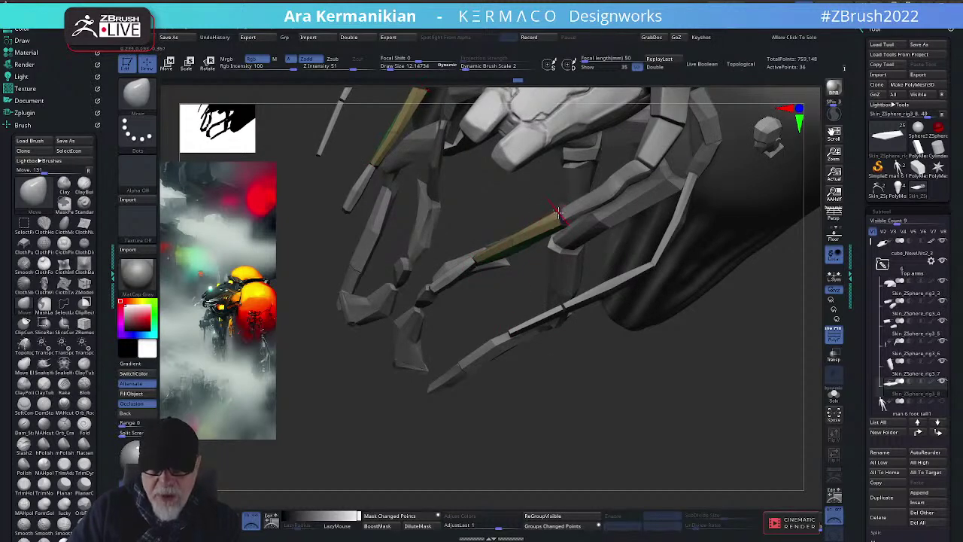
right_drag(632, 419, 578, 244)
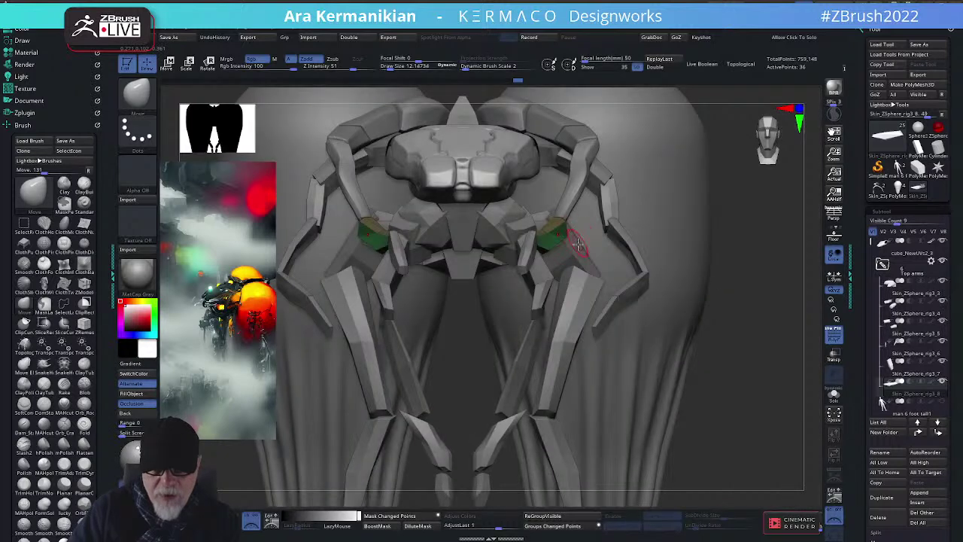
right_drag(753, 267, 554, 218)
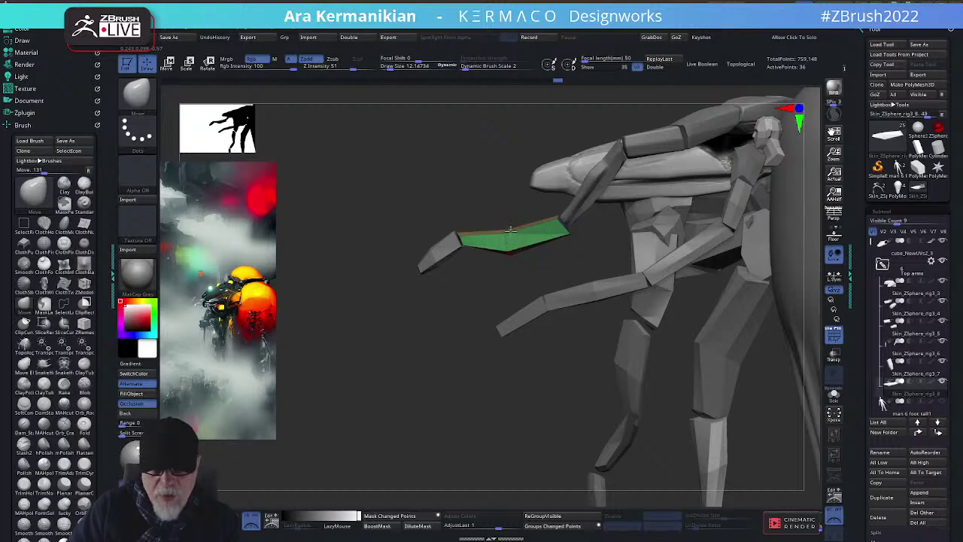
Set the Move brush draw size to about 13.7 and refine the forearm segment's middle edges from above
drag(521, 273, 520, 361)
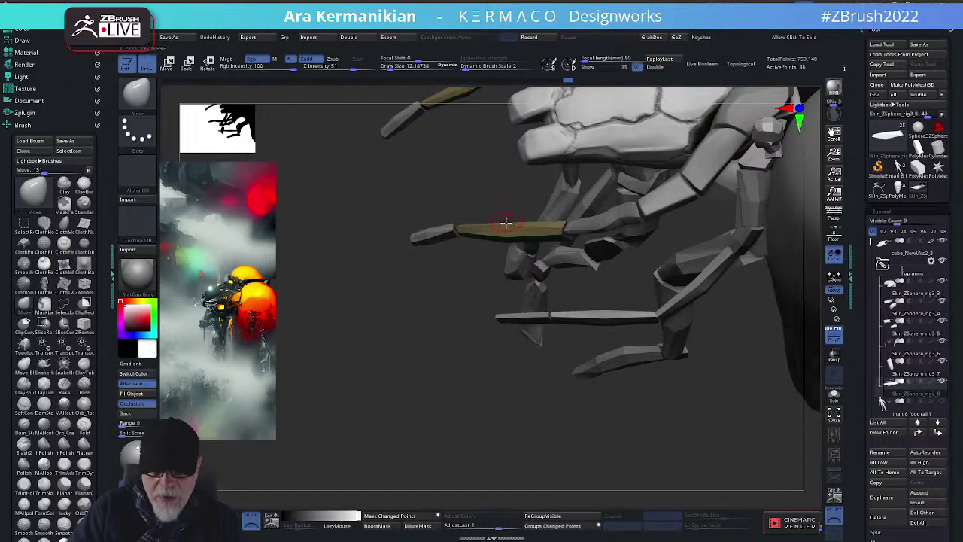
key(s)
drag(505, 229, 499, 230)
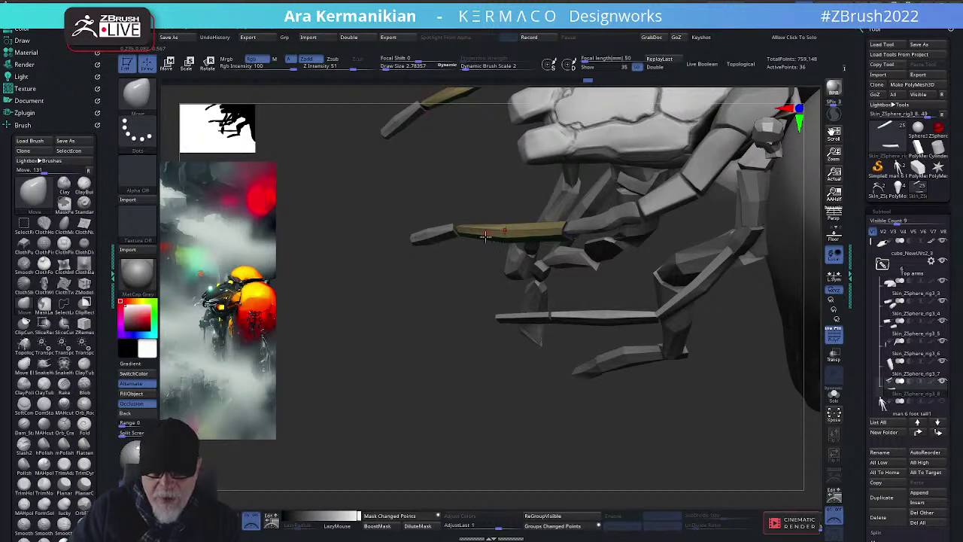
mouse_move(502, 241)
right_down()
mouse_move(458, 305)
mouse_move(469, 303)
mouse_move(504, 227)
right_up()
key(s)
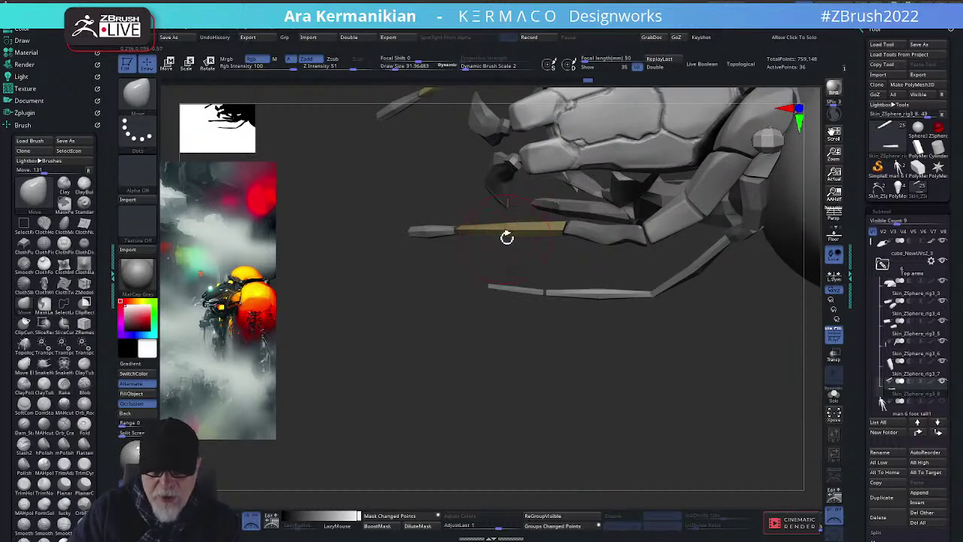
key(s)
click(508, 224)
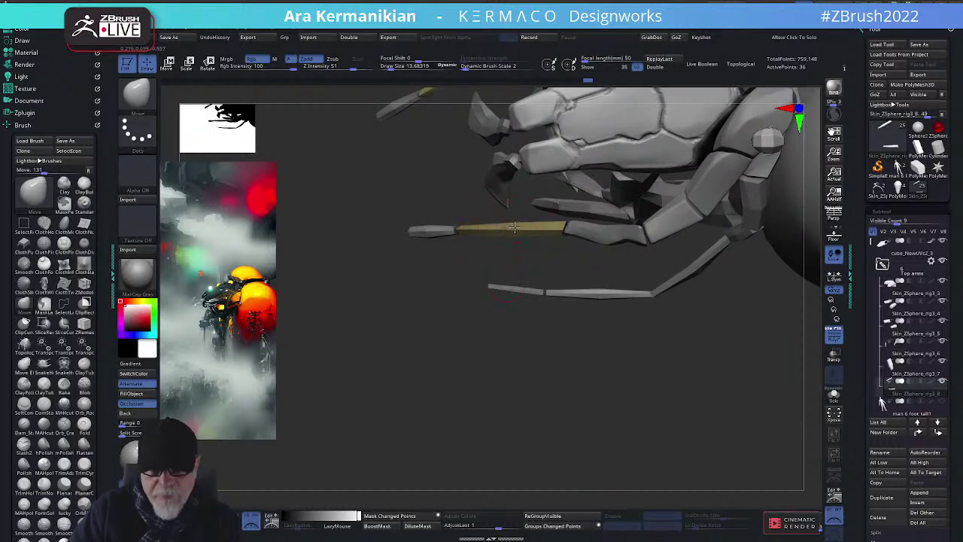
right_drag(468, 260, 535, 230)
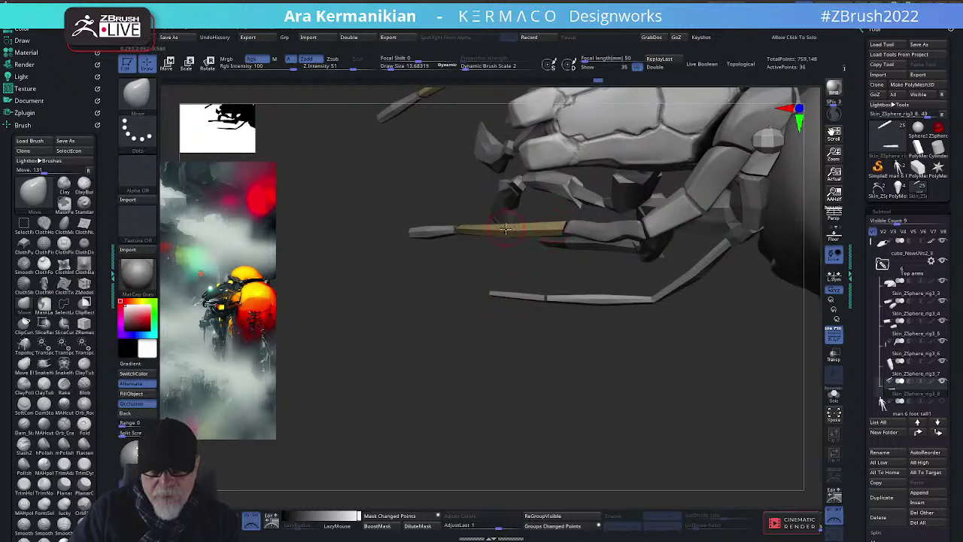
right_drag(466, 276, 540, 224)
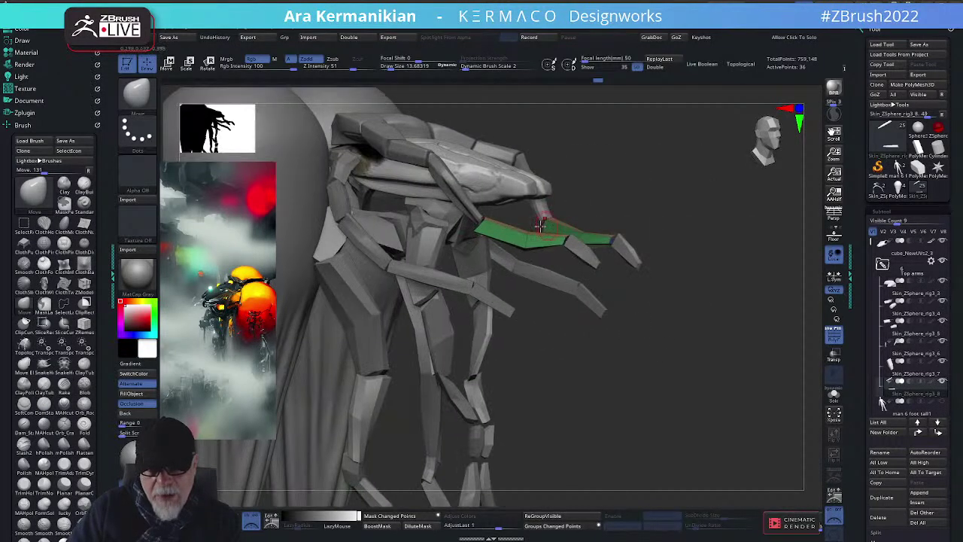
Switch to the ZModeler brush and insert a lengthwise edge loop along the side of the forearm segment
right_drag(721, 200, 499, 295)
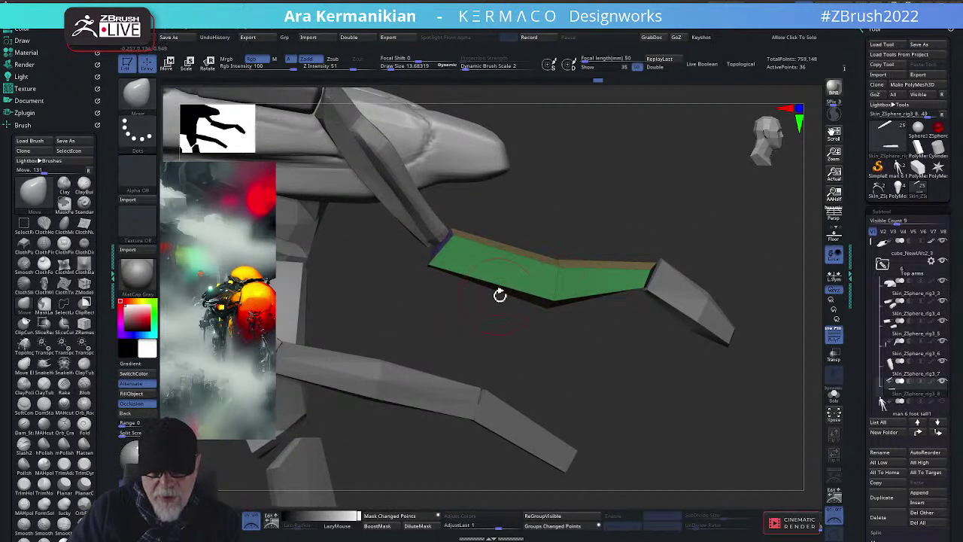
key(b)
key(z)
key(m)
click(557, 285)
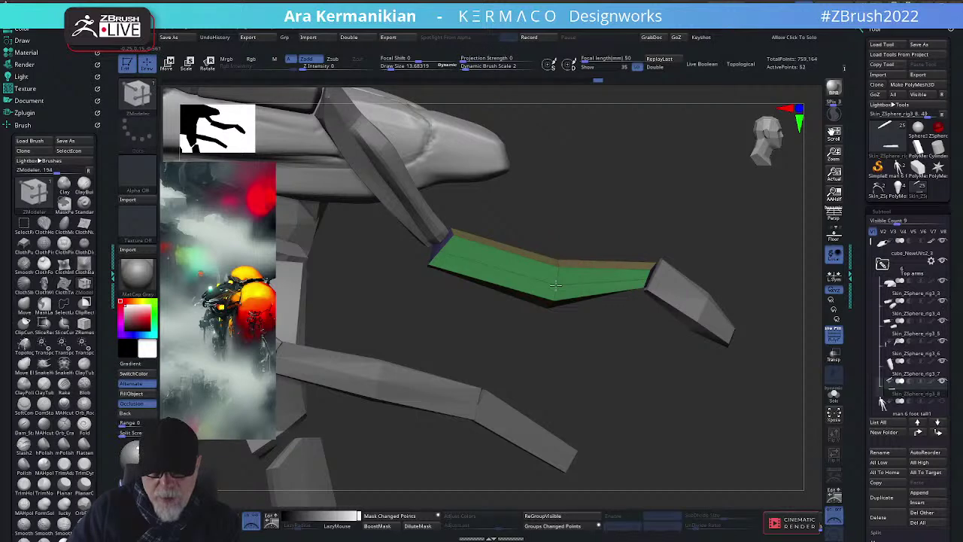
key(ctrl)
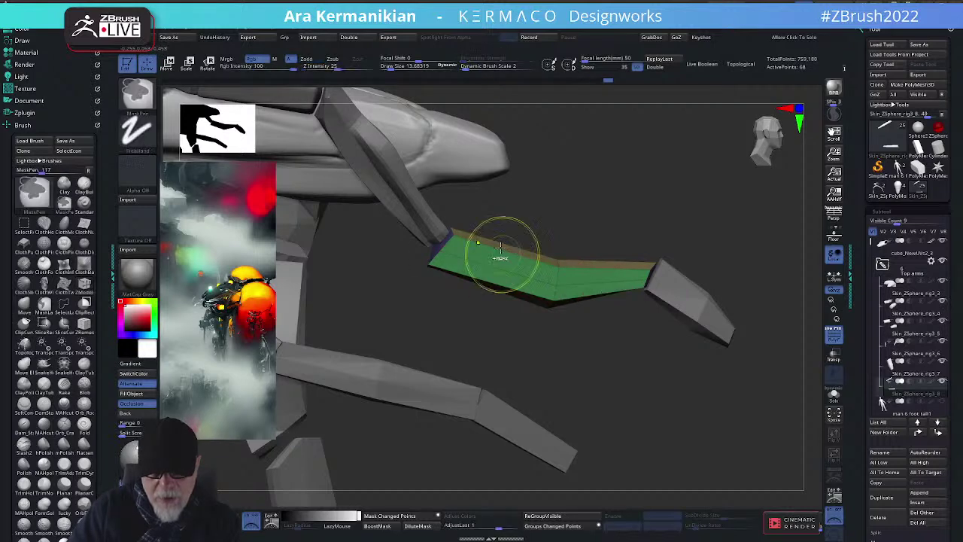
Insert evenly spaced edge loops across both halves of the forearm segment with the ZModeler edge action Insert
key(space)
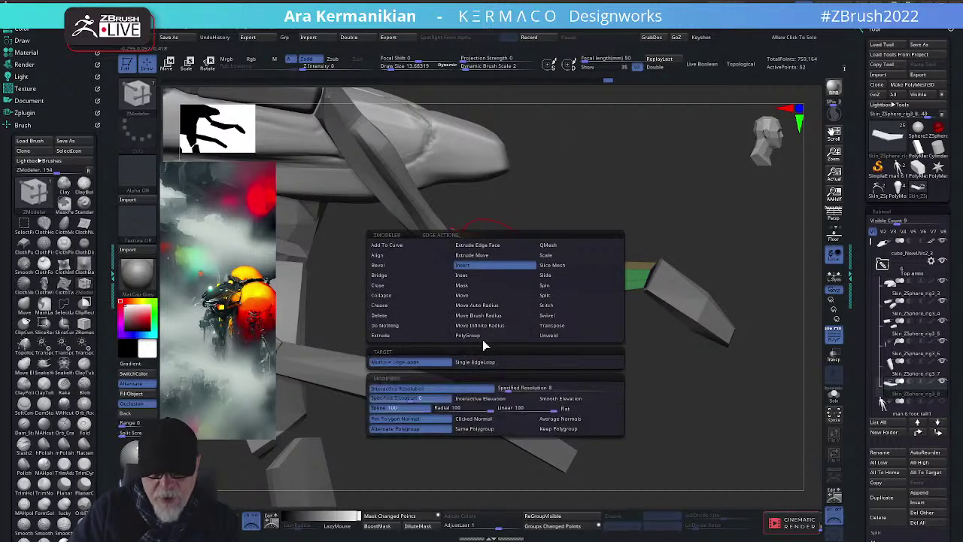
click(516, 273)
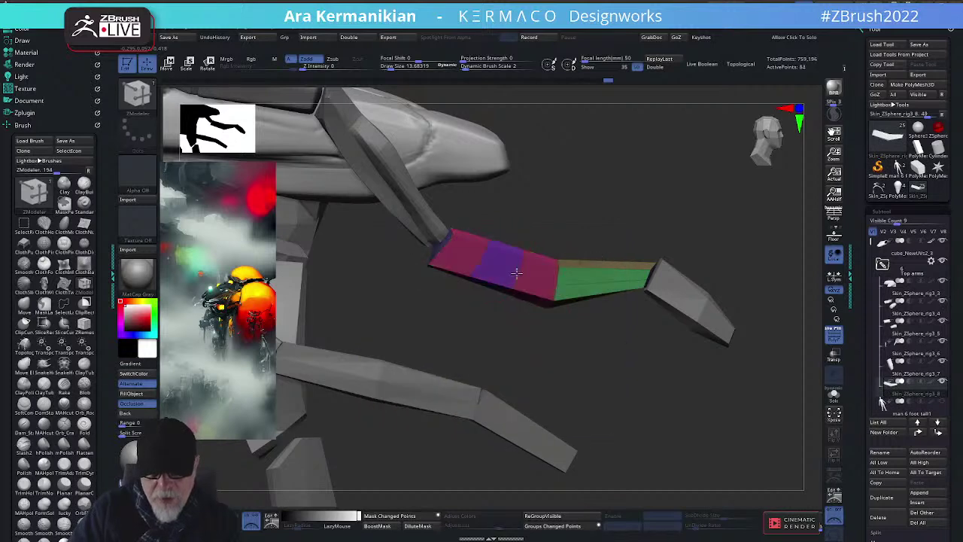
click(611, 280)
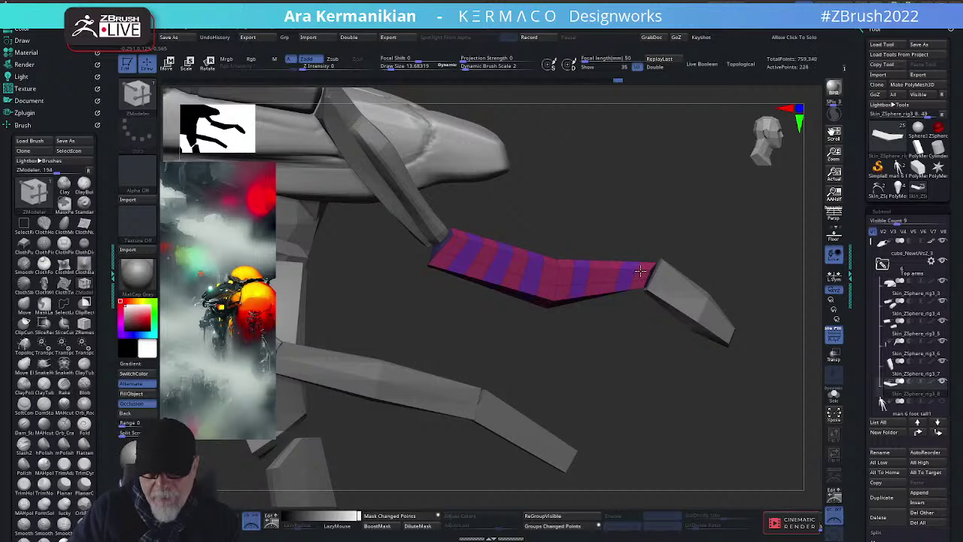
drag(626, 382, 601, 384)
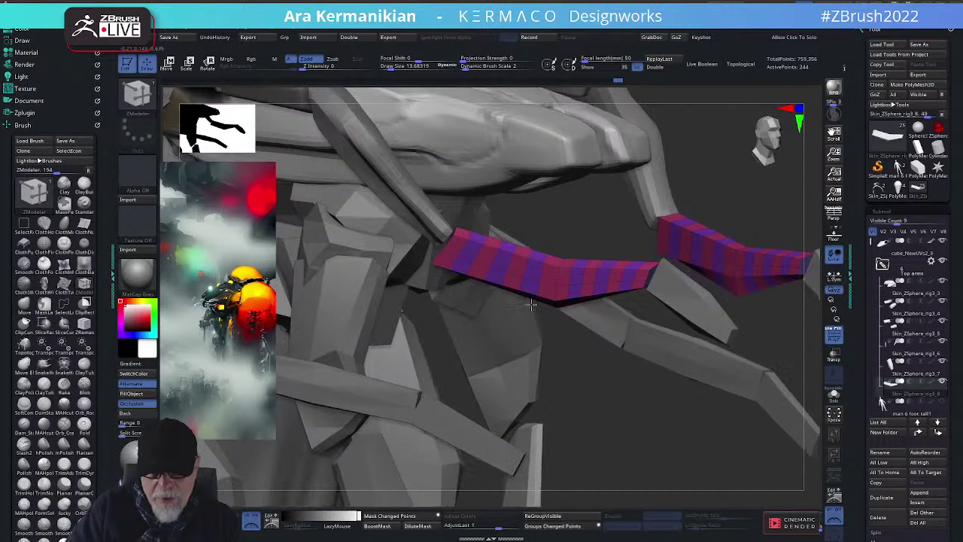
Set the ZModeler polygon action to QMesh on a single polygon and isolate the forearm segments with Solo
key(space)
click(541, 320)
click(527, 368)
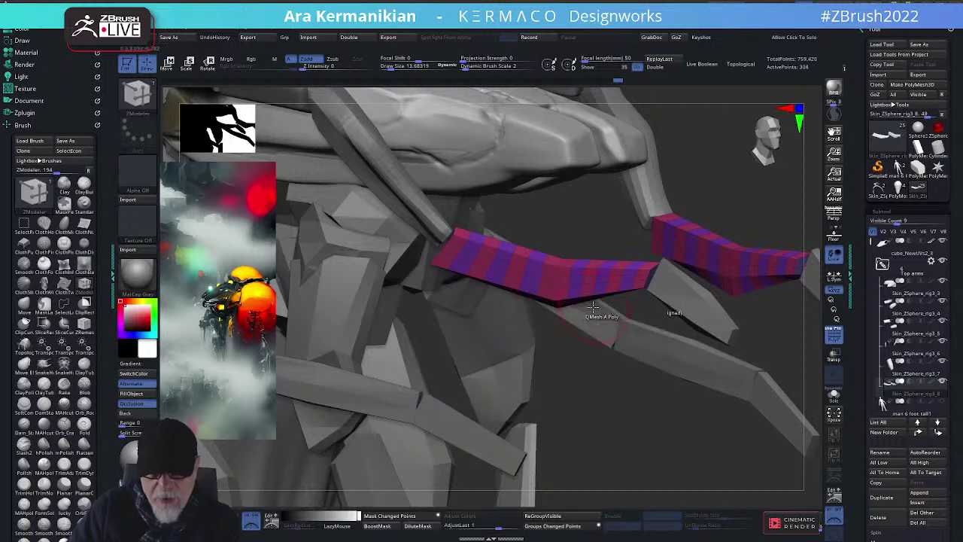
click(836, 396)
drag(689, 434, 723, 345)
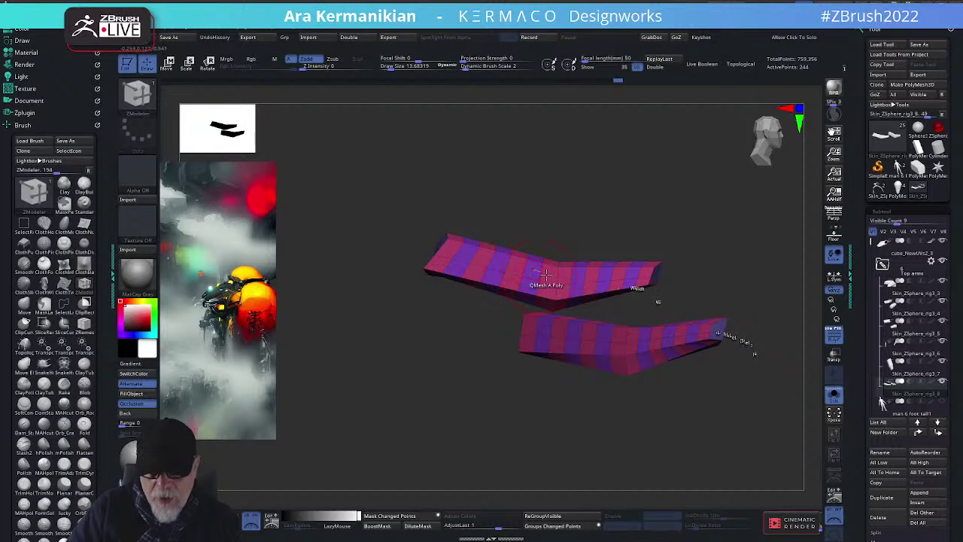
alt+drag(710, 439, 673, 453)
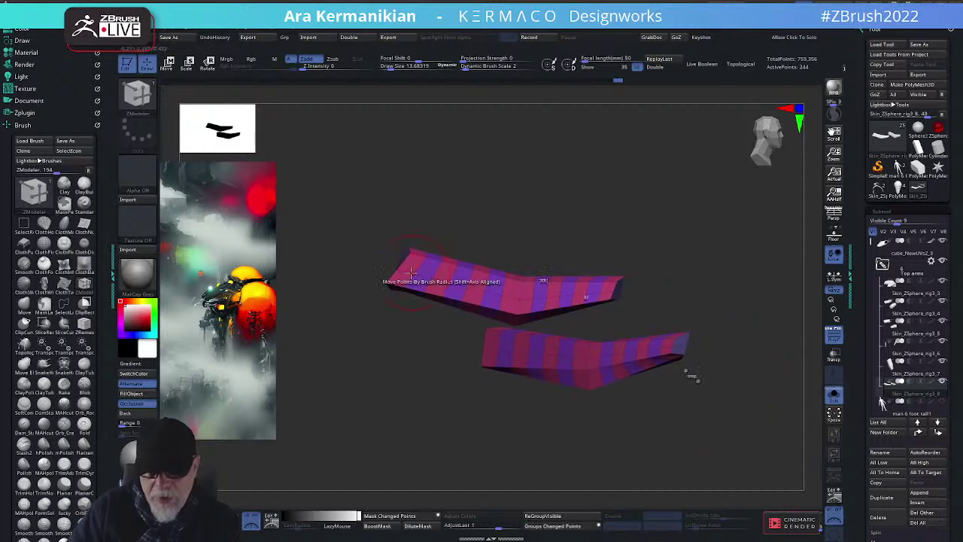
Turn off solo display and adjust the shape of the striped forearm segments with the Move brush at draw size about 12
click(834, 395)
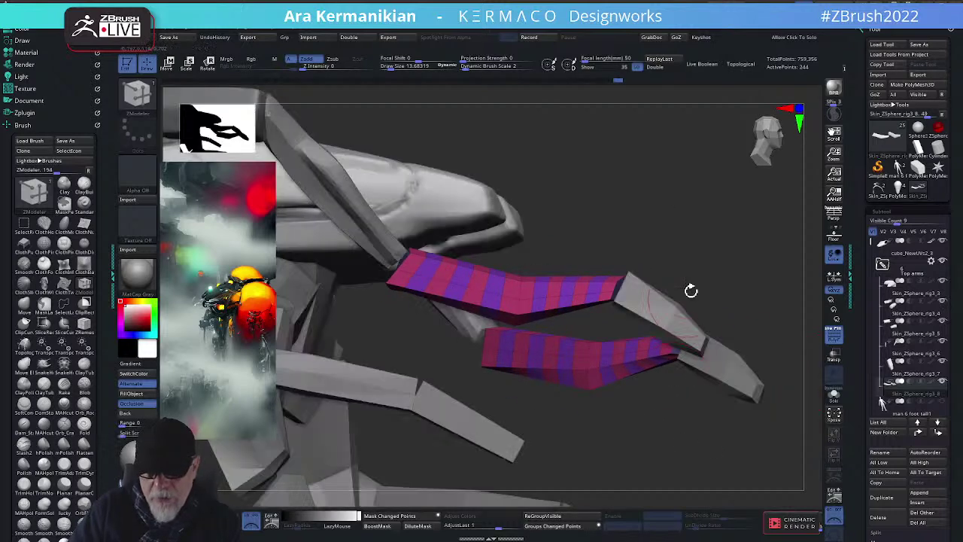
drag(706, 252, 516, 297)
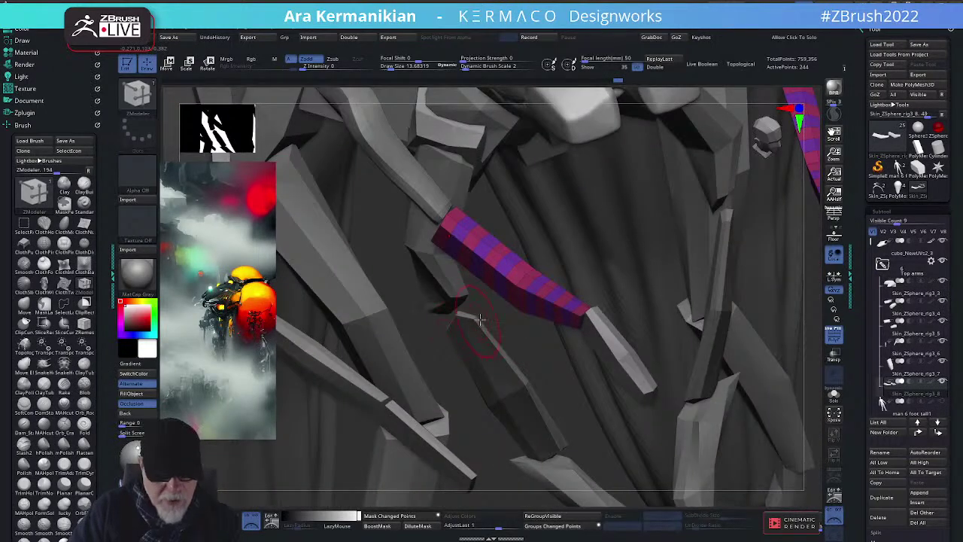
key(b)
key(m)
key(v)
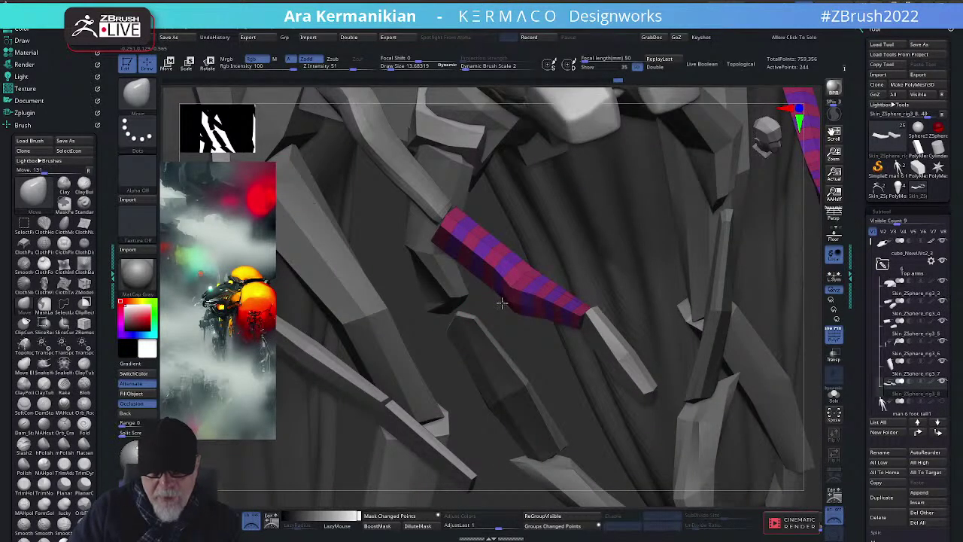
key(s)
drag(502, 288, 498, 288)
mouse_move(544, 374)
mouse_down()
mouse_move(523, 385)
mouse_move(533, 285)
mouse_up()
key(s)
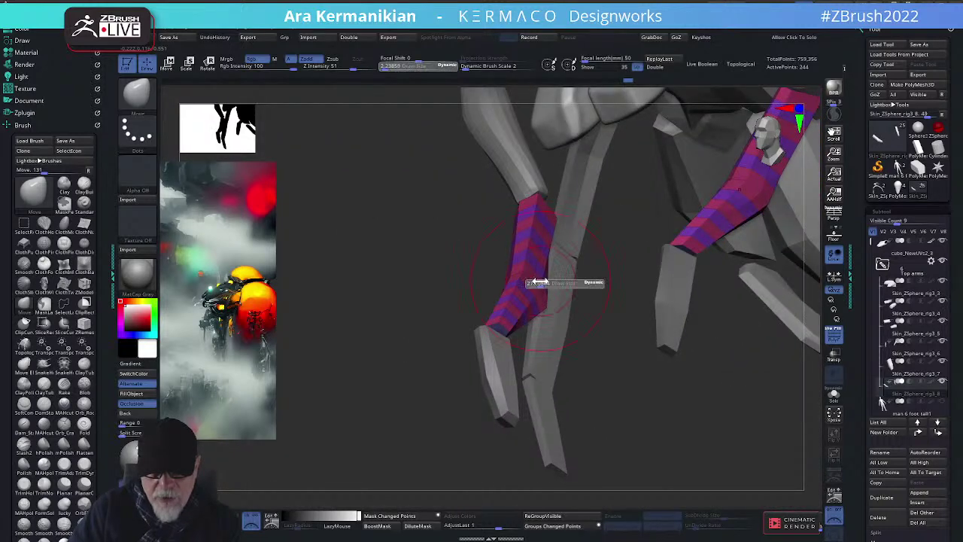
click(535, 282)
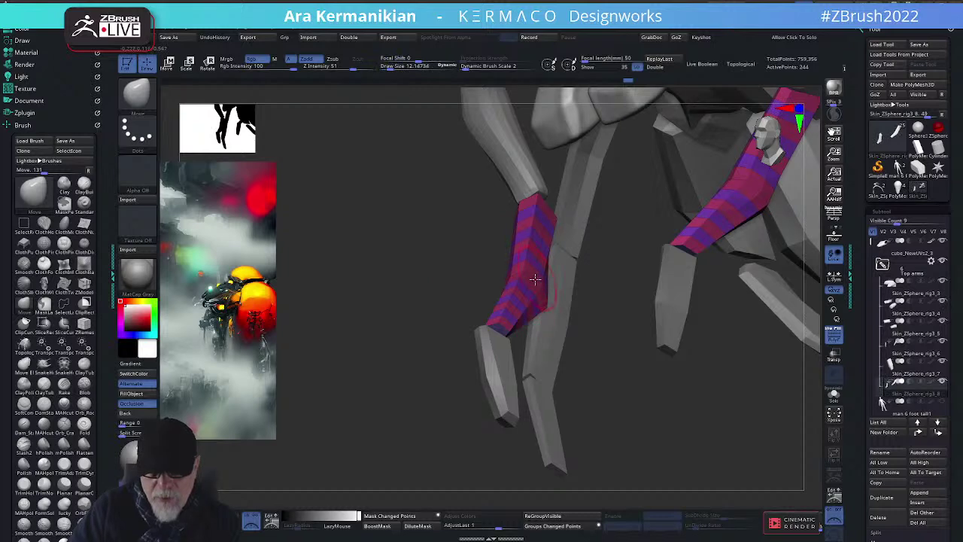
drag(591, 318, 466, 200)
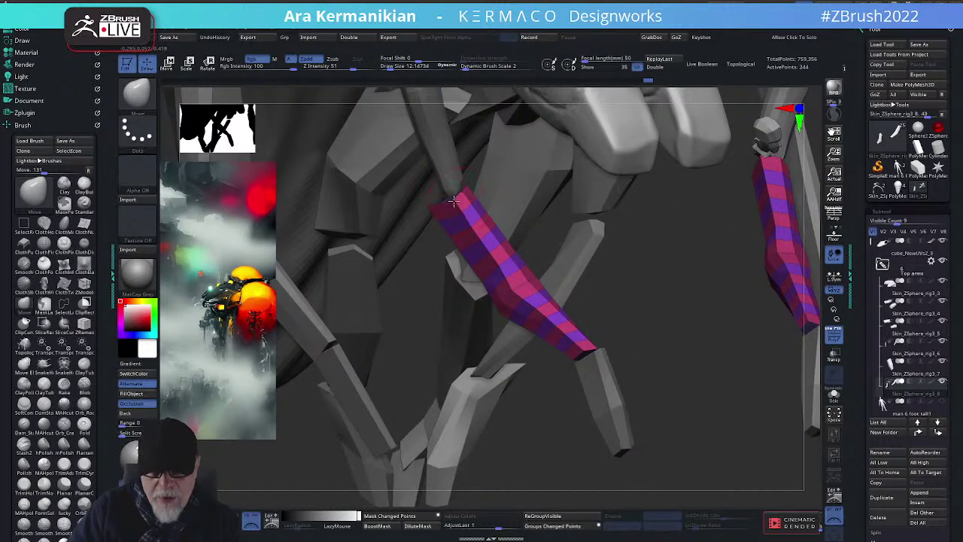
mouse_move(682, 316)
mouse_down()
mouse_move(665, 308)
mouse_move(622, 359)
mouse_move(609, 326)
mouse_move(716, 314)
mouse_move(670, 312)
mouse_up()
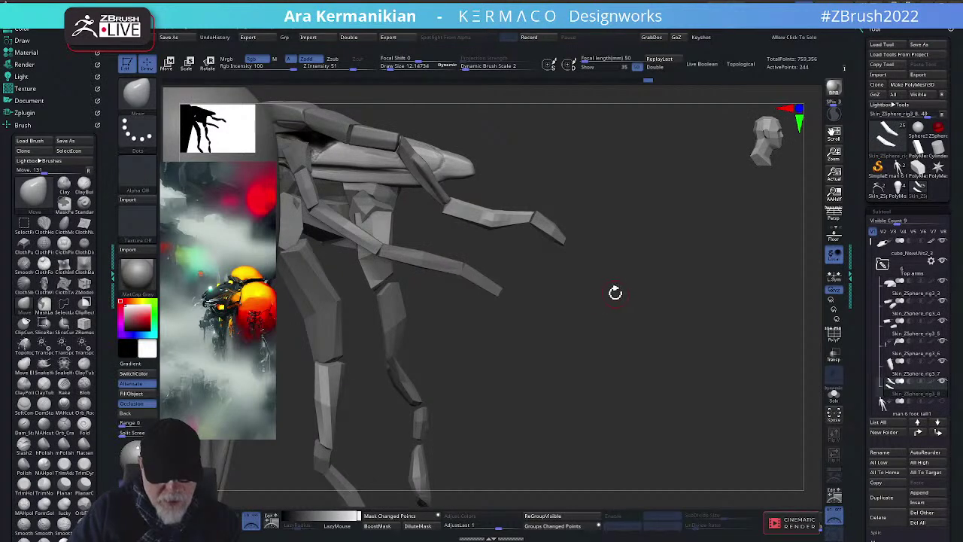
key(ctrl+d)
key(ctrl+d)
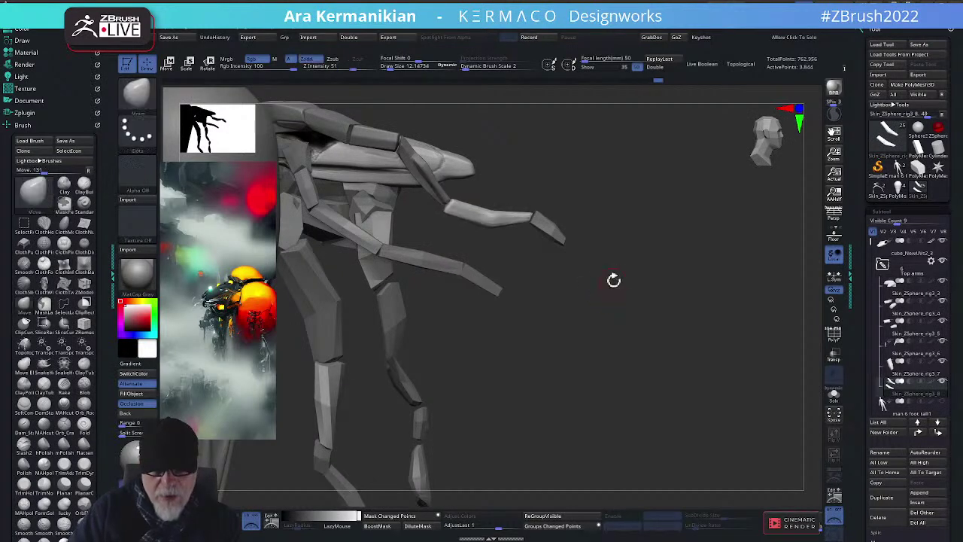
key(ctrl+z)
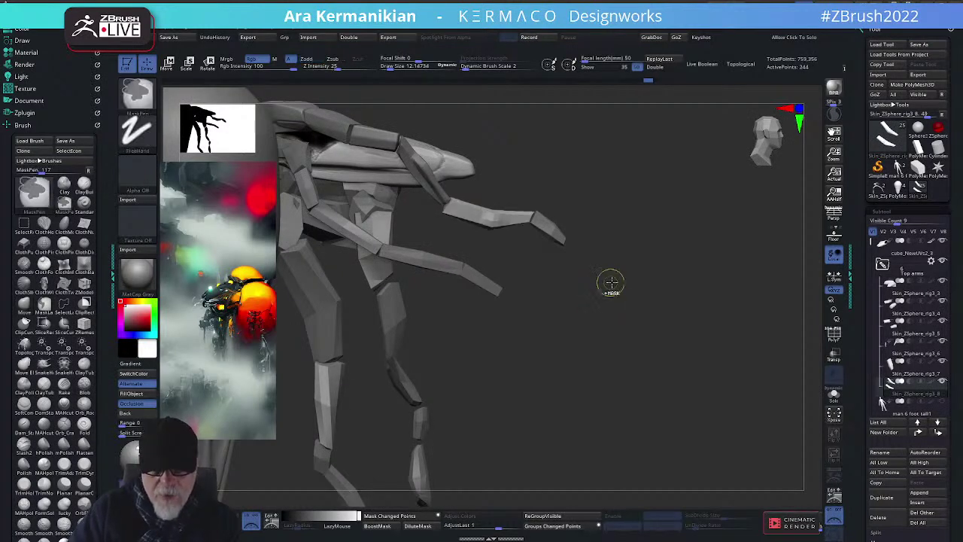
Turn off subdivision smoothing and divide the forearm mesh twice so its planes stay faceted
key(ctrl+1)
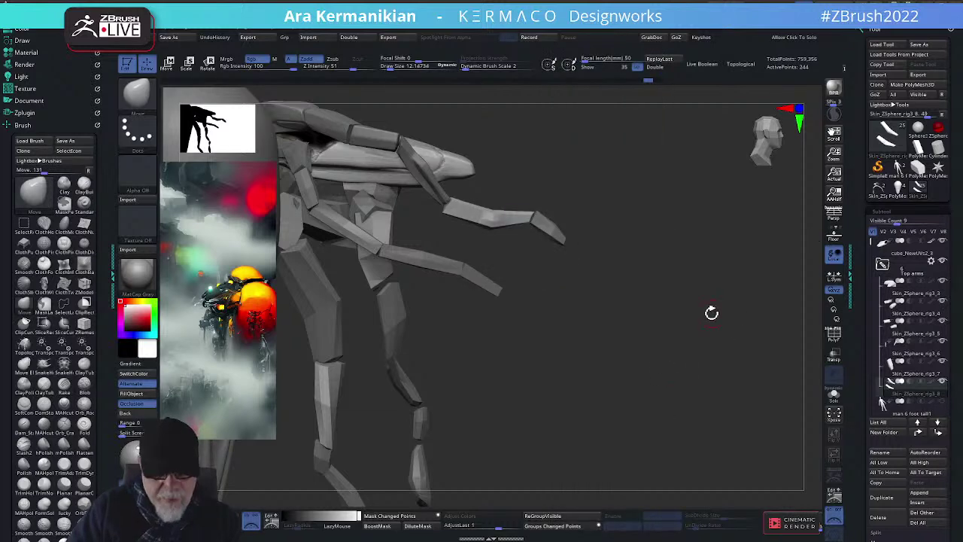
key(ctrl+2)
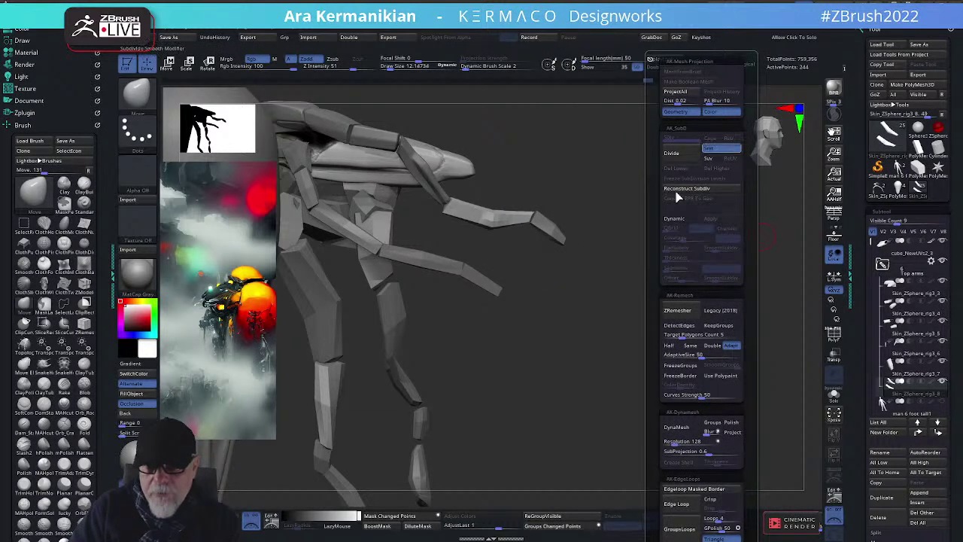
key(ctrl+d)
key(ctrl+d)
Choose the hPolish brush and flatten the edges along the upper faces of the subdivided forearm
alt+drag(591, 339, 476, 283)
key(space)
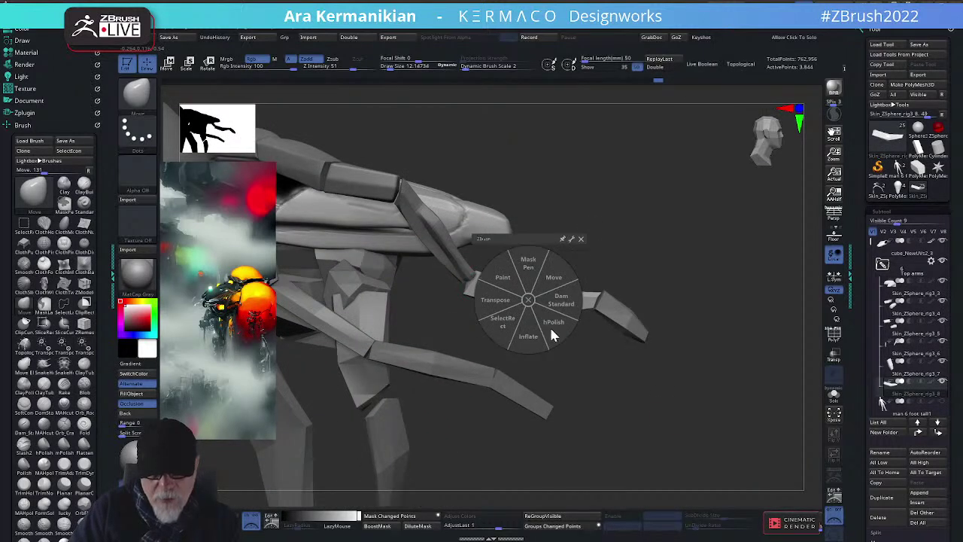
click(553, 335)
drag(609, 408, 537, 301)
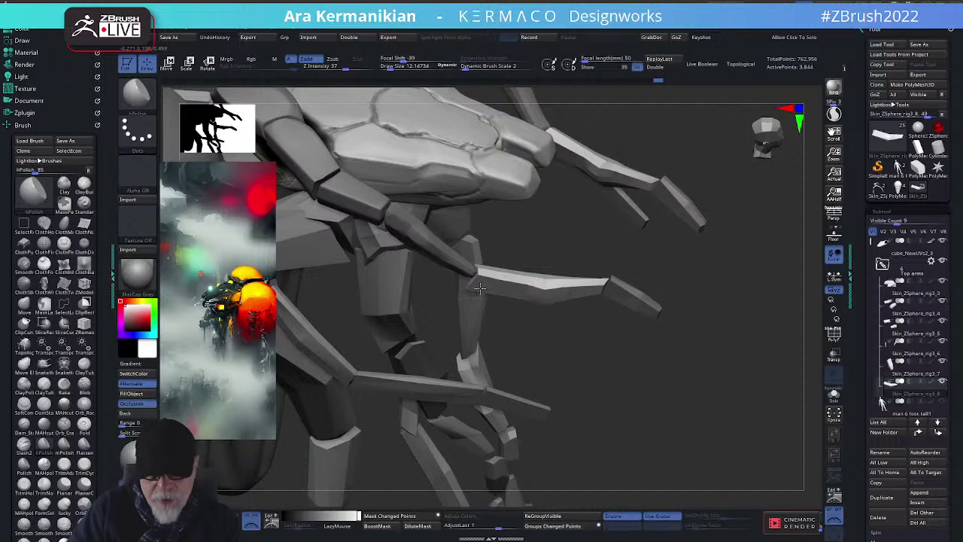
key(space)
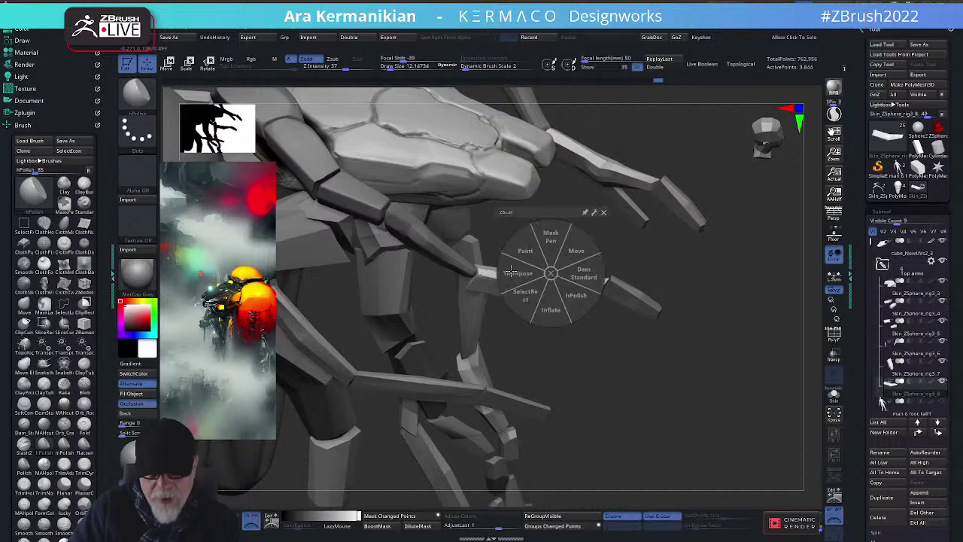
mouse_move(615, 256)
mouse_down()
mouse_move(599, 281)
mouse_move(509, 278)
mouse_up()
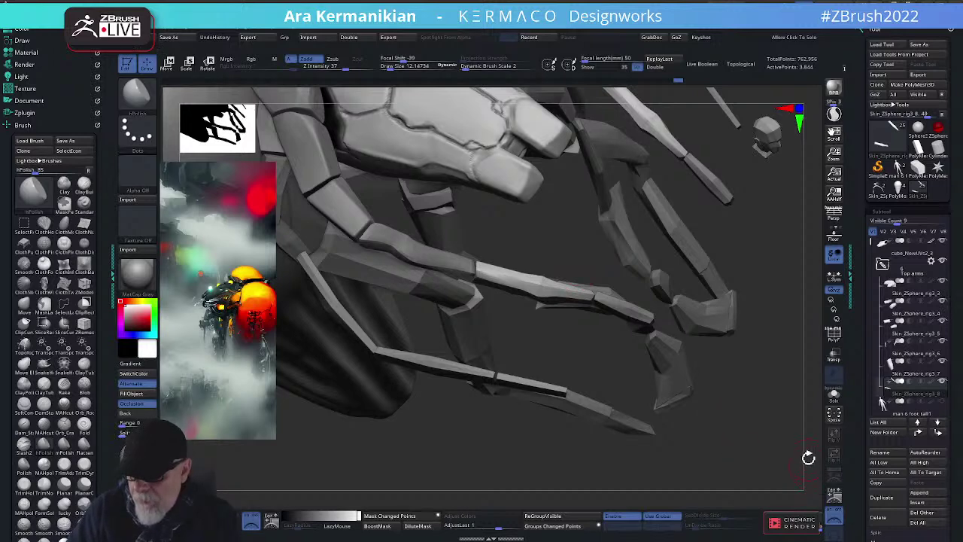
Continue with hPolish around the elbow bend, inner side and wrist end of the forearm to define its planes
mouse_move(750, 409)
mouse_down()
mouse_move(753, 376)
mouse_move(753, 392)
mouse_up()
right_click(546, 293)
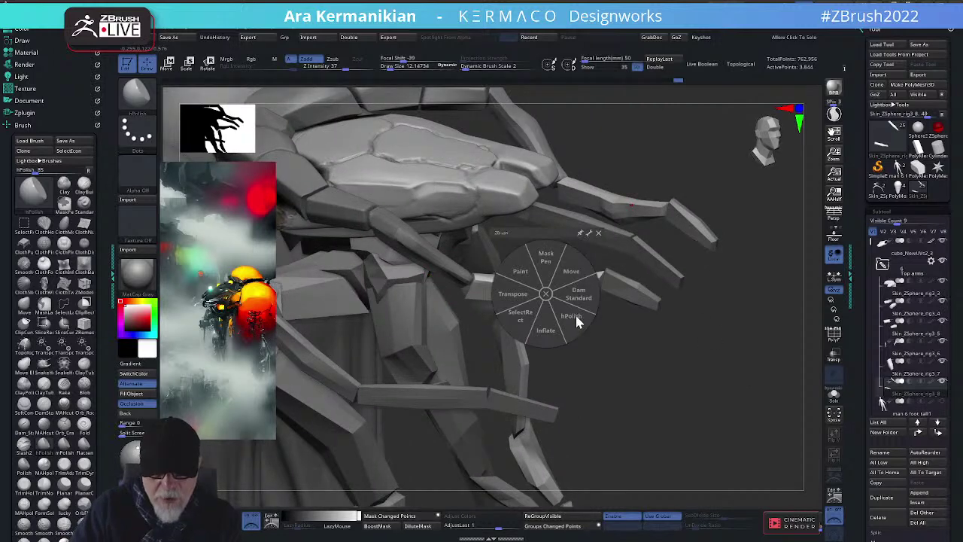
click(569, 315)
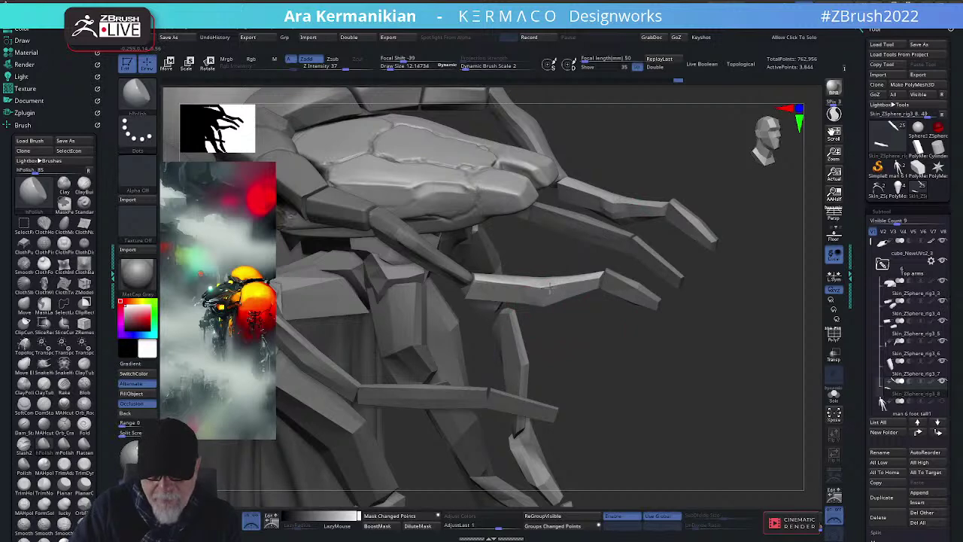
drag(602, 379, 522, 387)
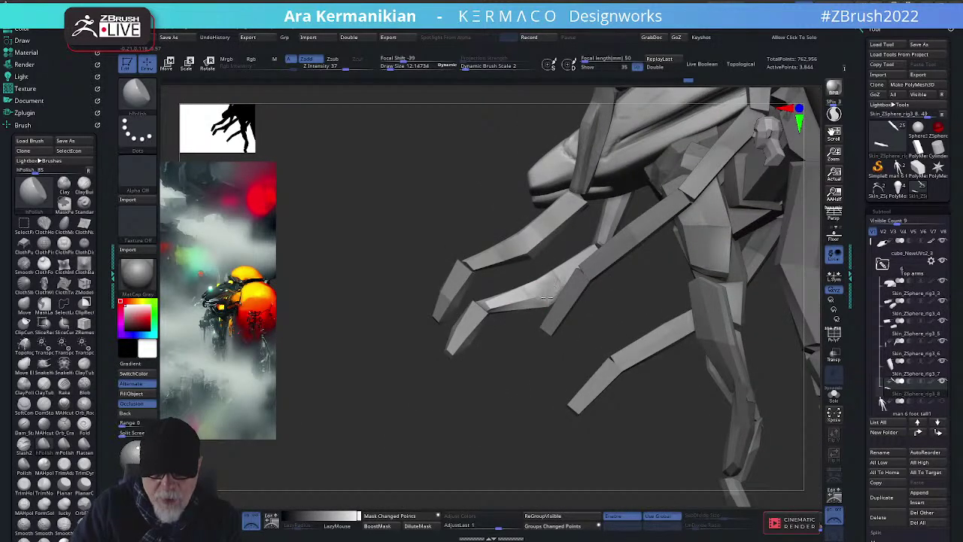
drag(530, 382, 549, 286)
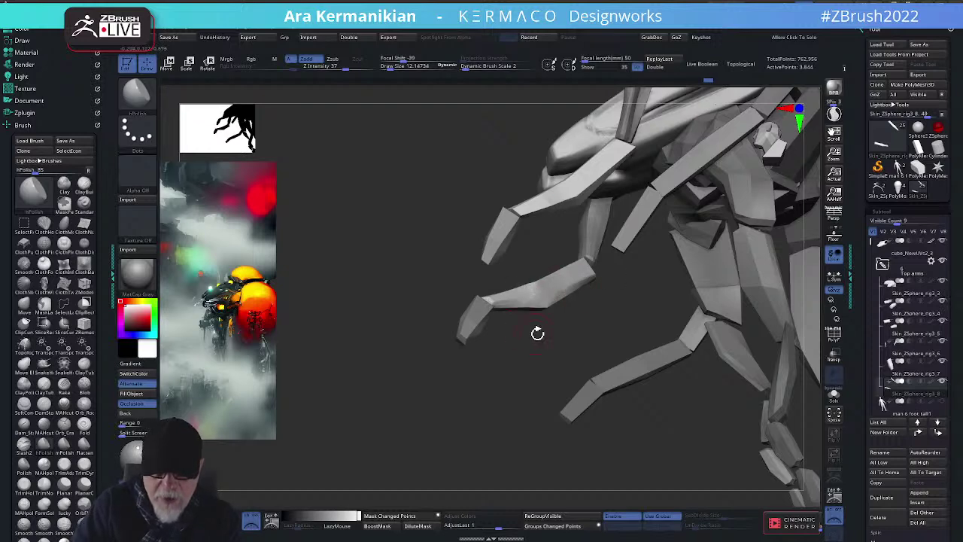
drag(537, 333, 499, 290)
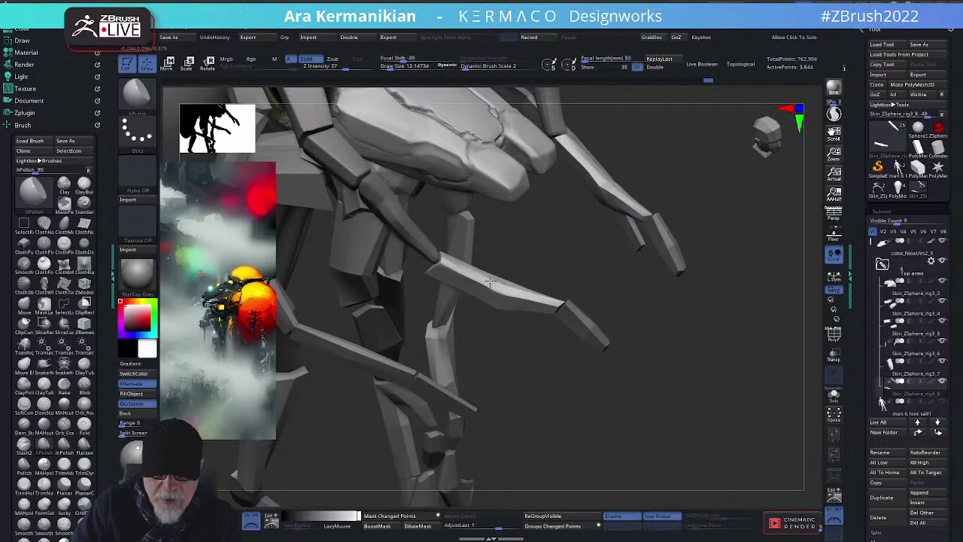
drag(523, 361, 517, 309)
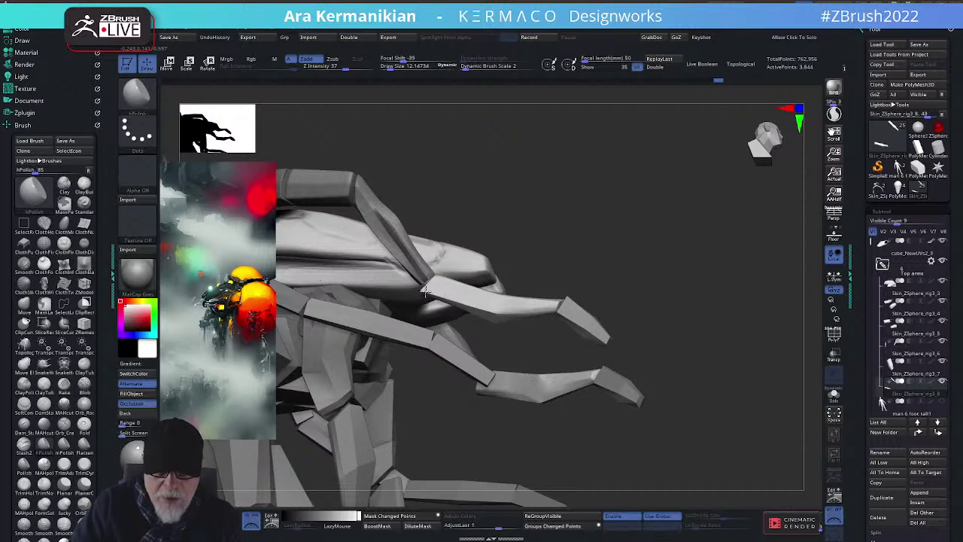
drag(644, 286, 462, 259)
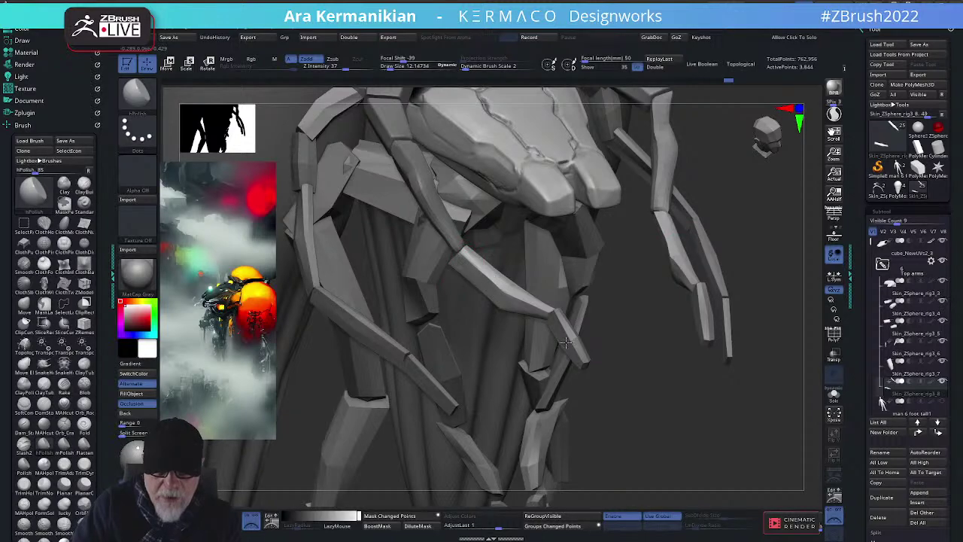
drag(566, 342, 435, 342)
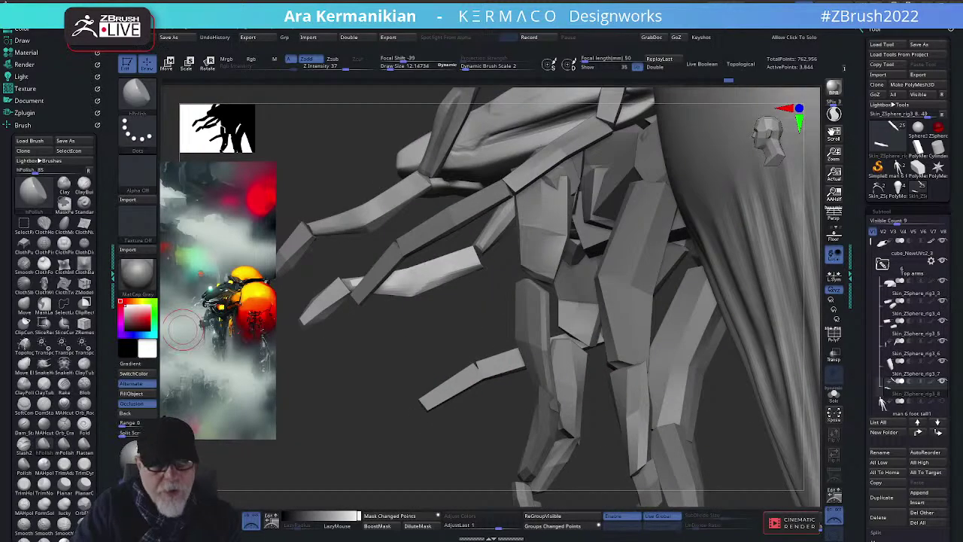
Switch to the web browser and look over the ZBrushLIVE home page with its upcoming and featured broadcasts
drag(0, 76, 664, 2)
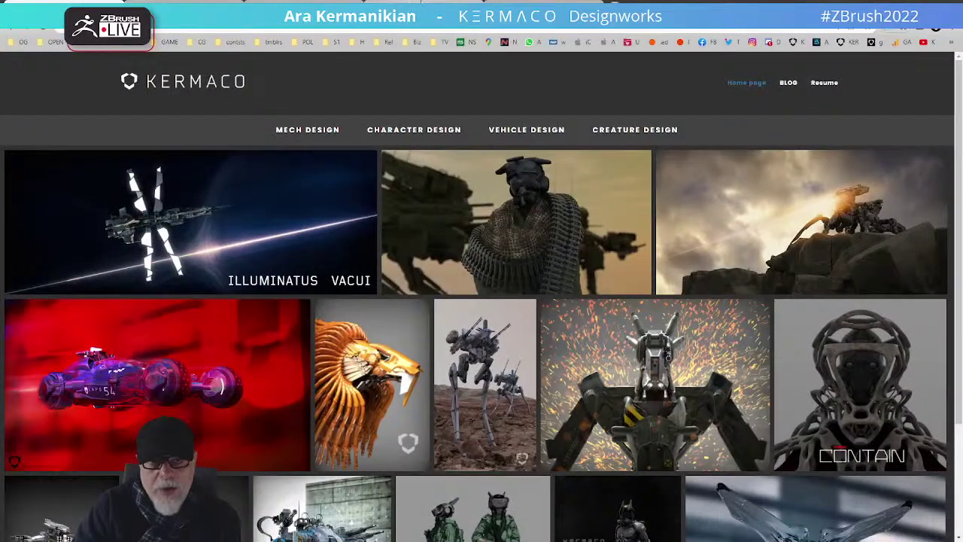
click(414, 4)
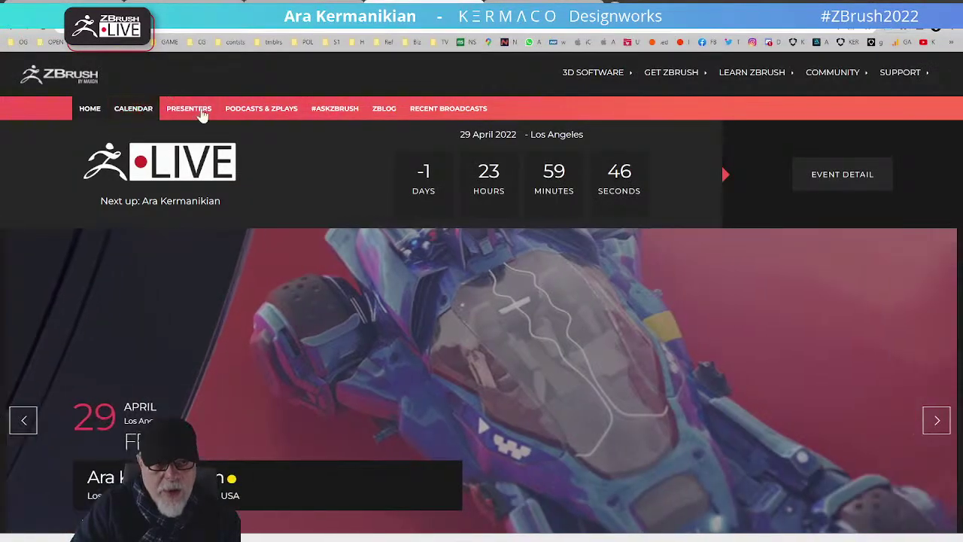
click(137, 109)
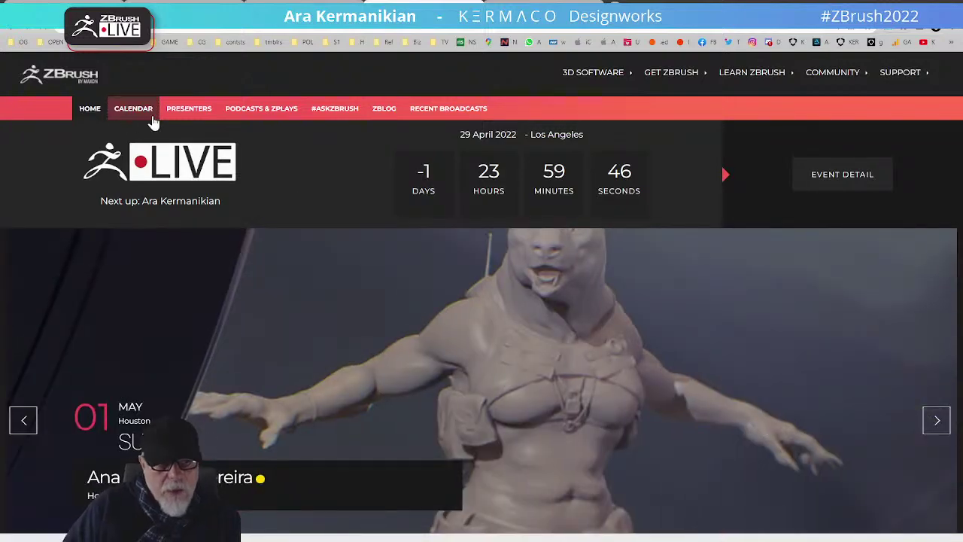
scroll(529, 338, down, 6)
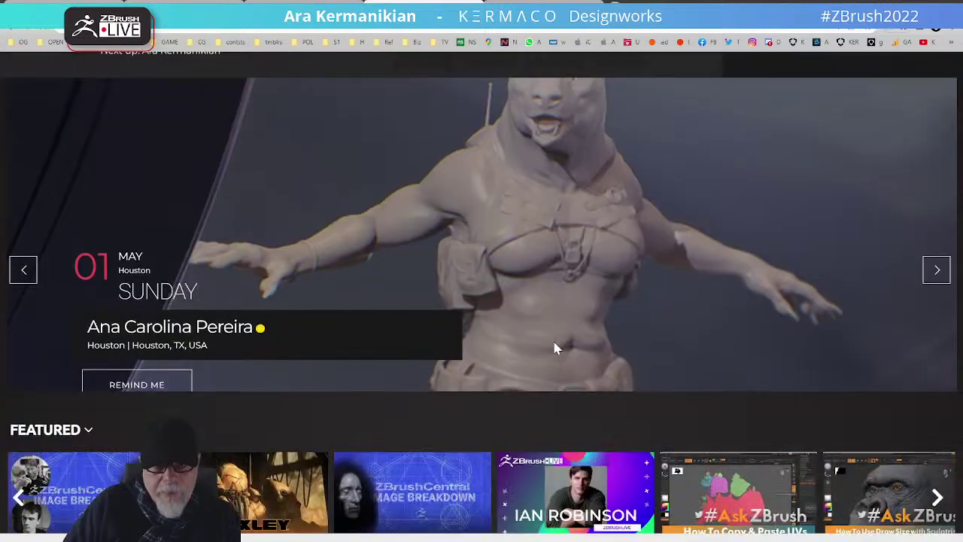
scroll(398, 232, up, 4)
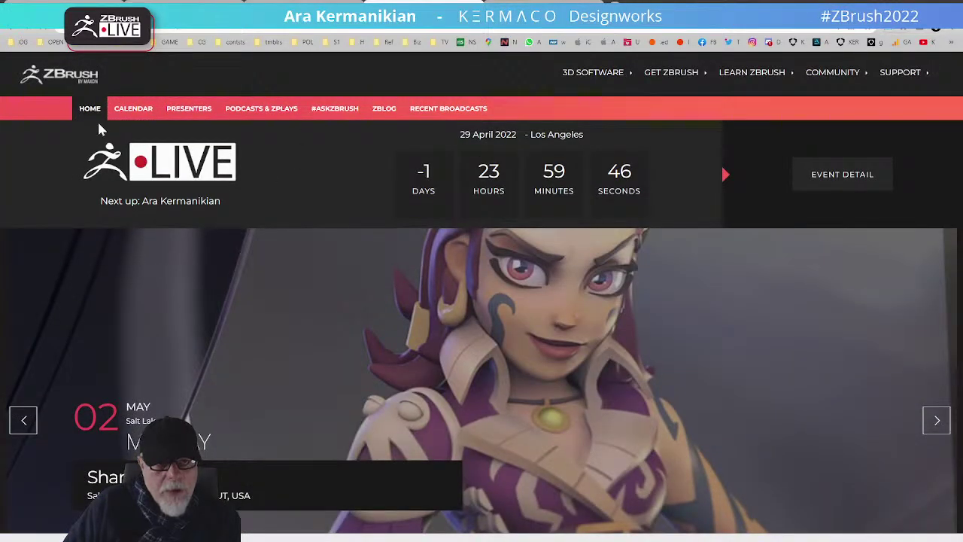
Open the ZBrushLIVE calendar, load more events and look through the May 2022 broadcast schedule
click(135, 110)
scroll(376, 339, down, 10)
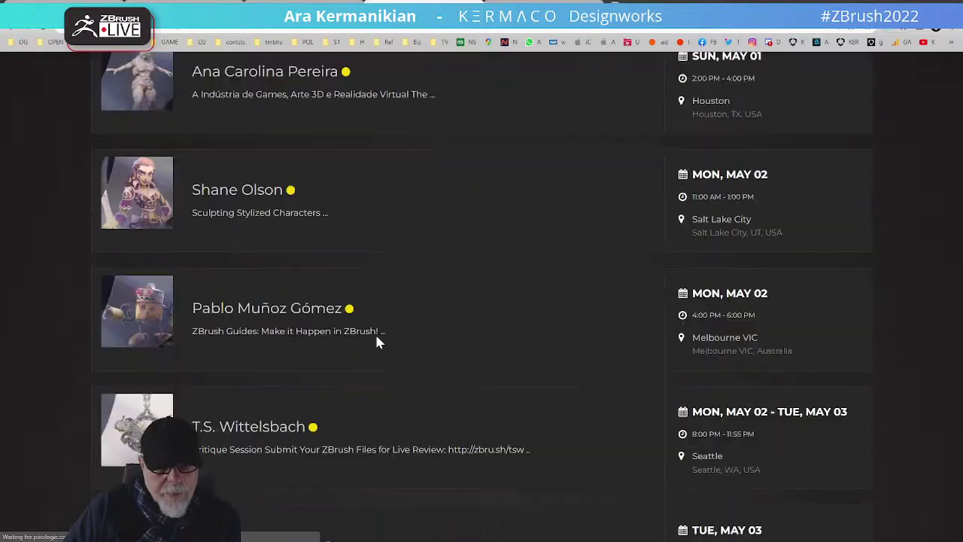
scroll(378, 340, down, 9)
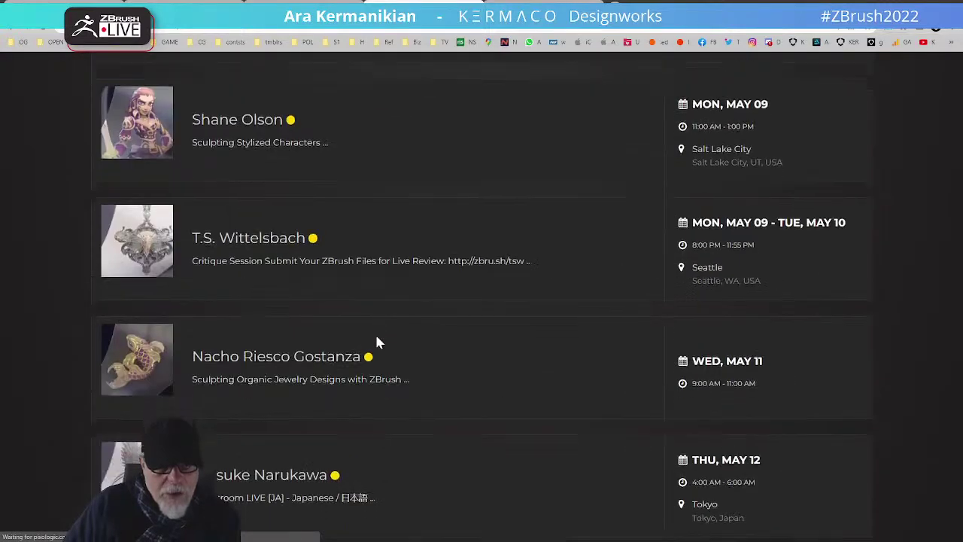
scroll(501, 456, up, 3)
scroll(522, 482, down, 3)
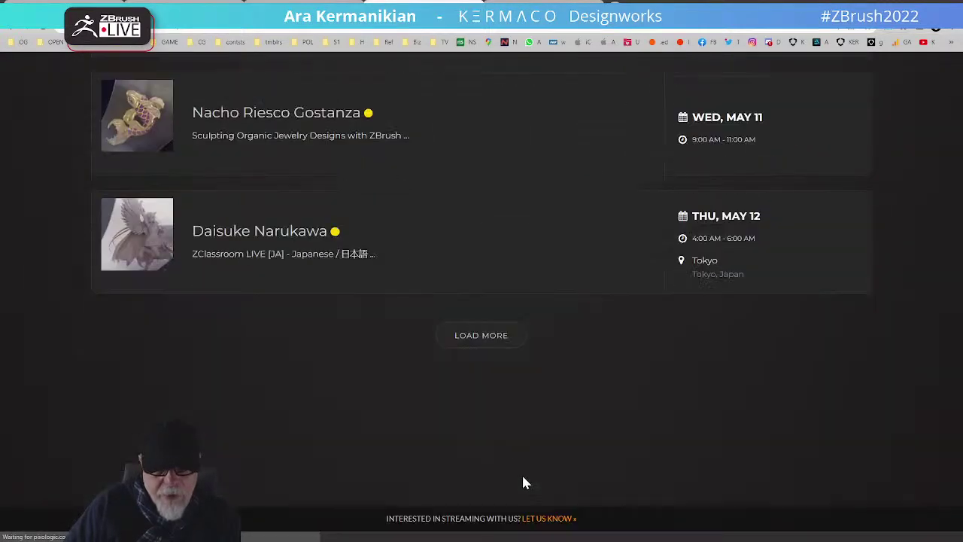
click(502, 336)
scroll(490, 349, up, 10)
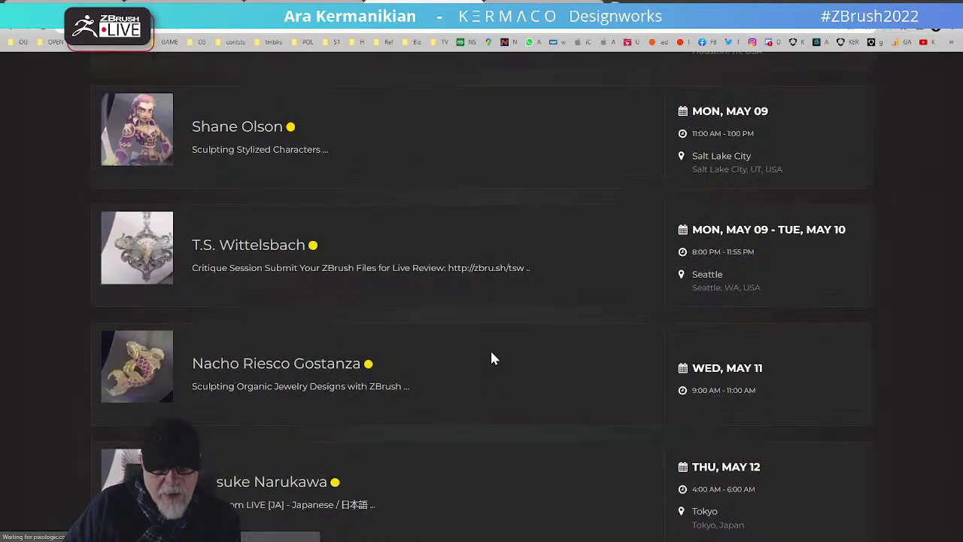
scroll(483, 367, up, 7)
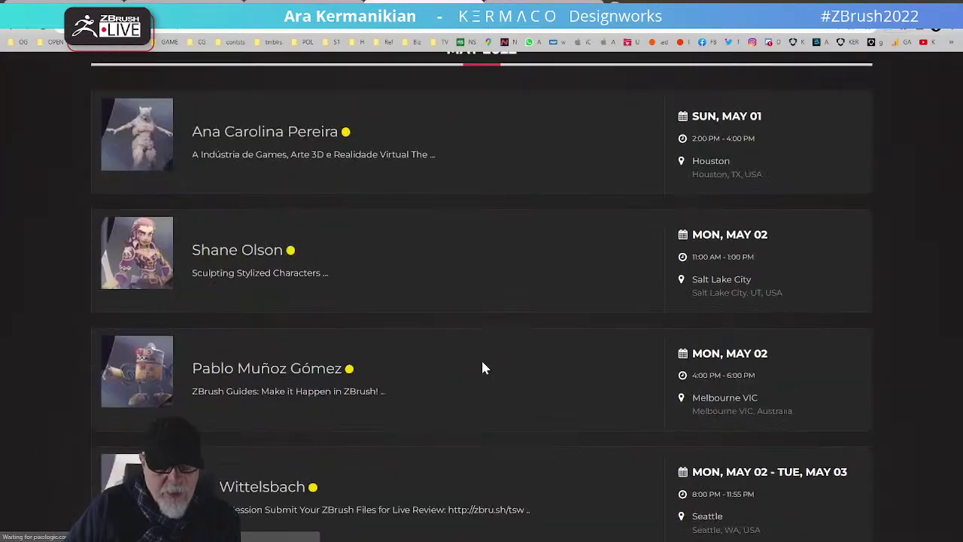
scroll(579, 275, down, 1)
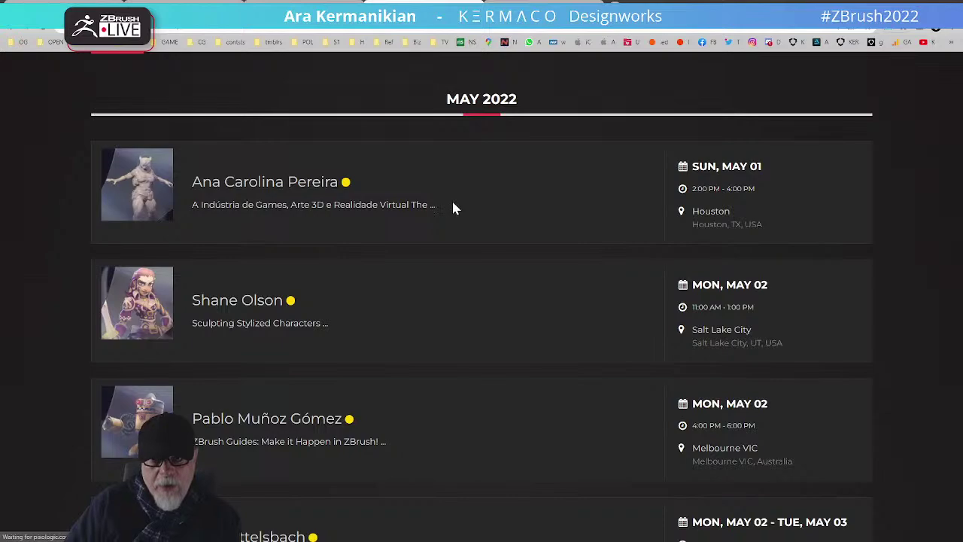
scroll(570, 308, down, 2)
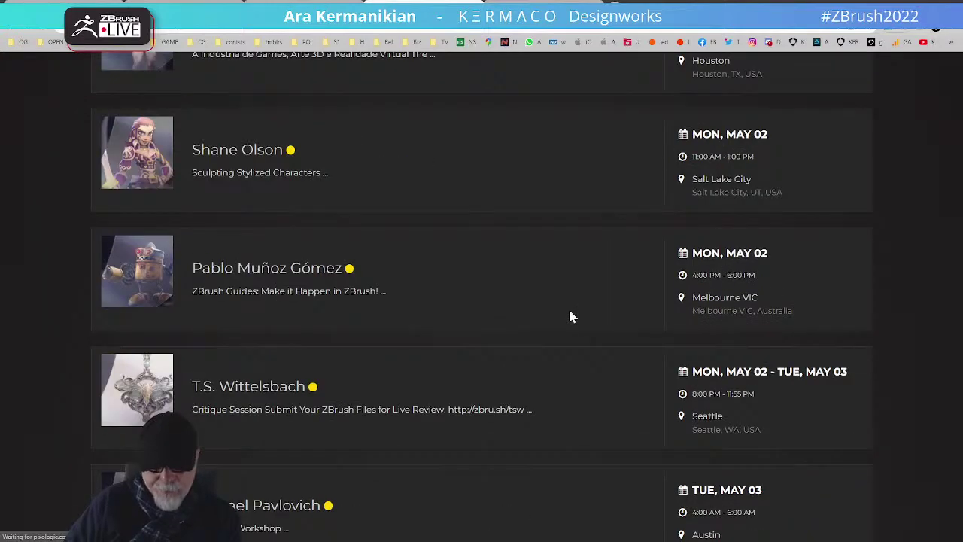
Read through the rest of the May 2022 broadcasts in the ZBrushLIVE calendar, loading more events past May 24
scroll(570, 316, down, 4)
scroll(570, 322, down, 11)
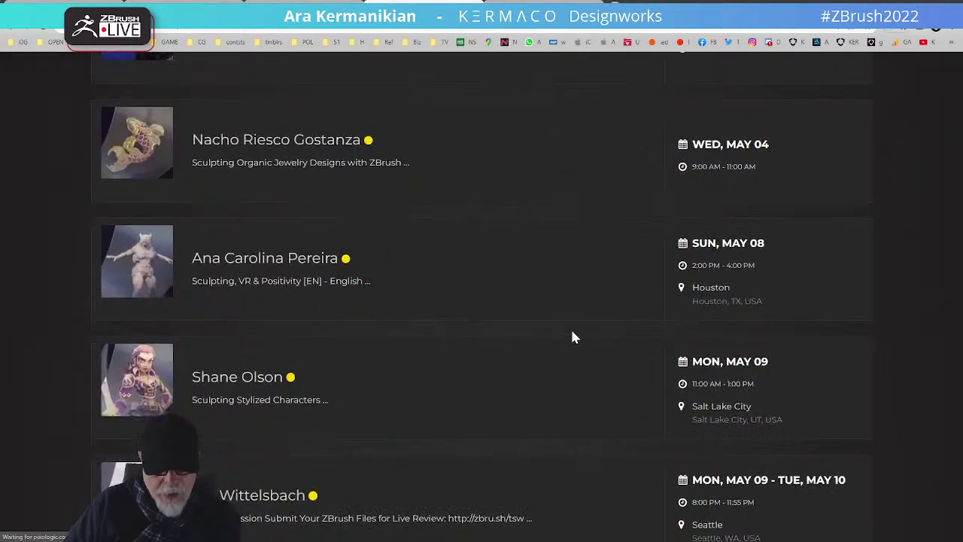
scroll(572, 339, down, 7)
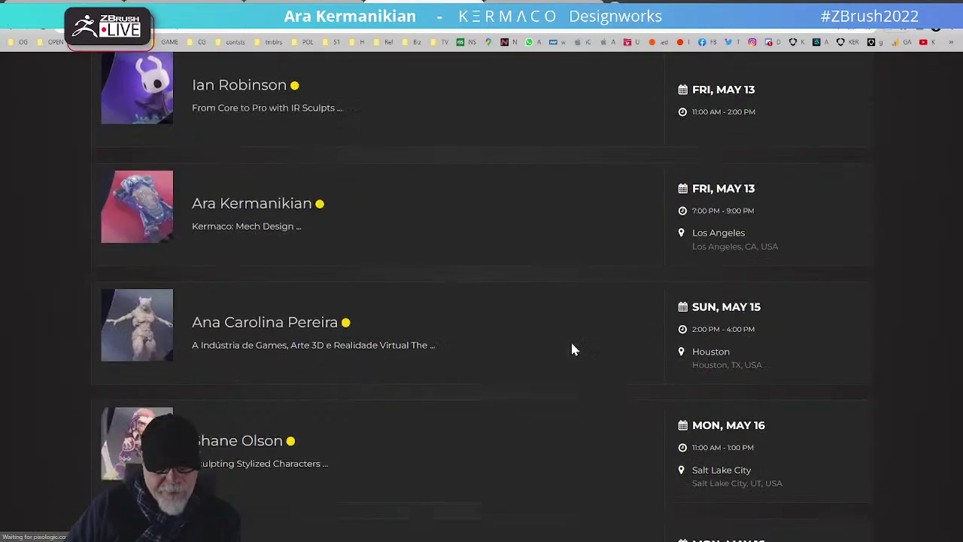
scroll(575, 346, up, 1)
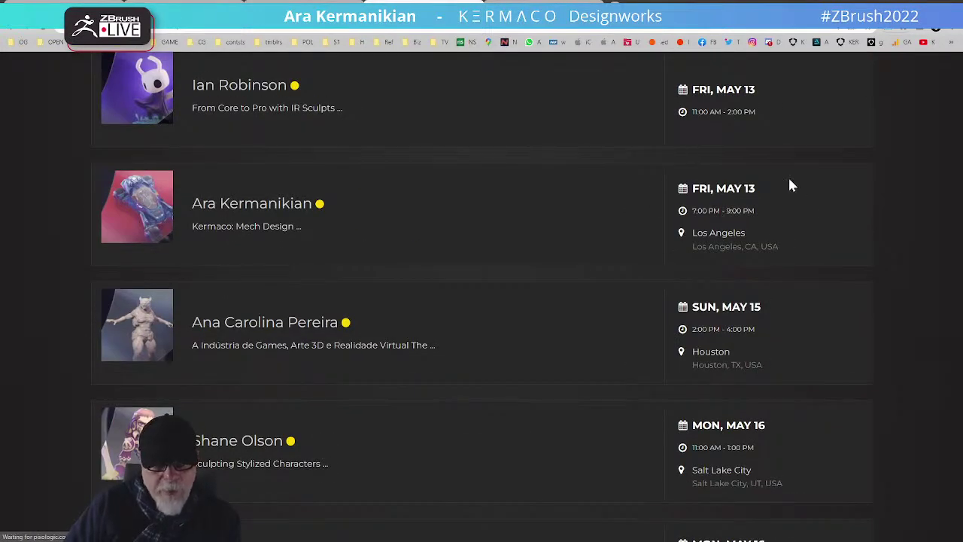
scroll(672, 362, down, 10)
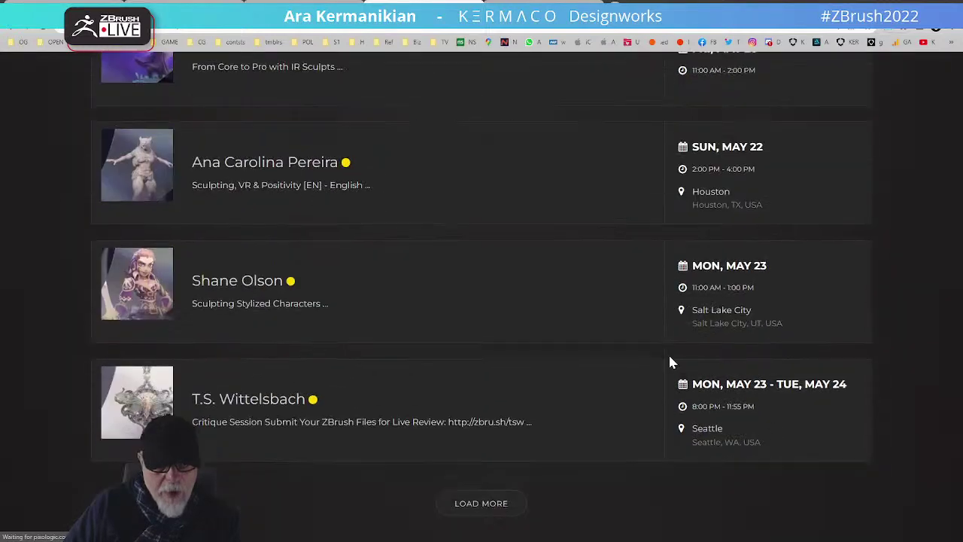
scroll(670, 362, down, 2)
scroll(670, 361, up, 1)
click(479, 458)
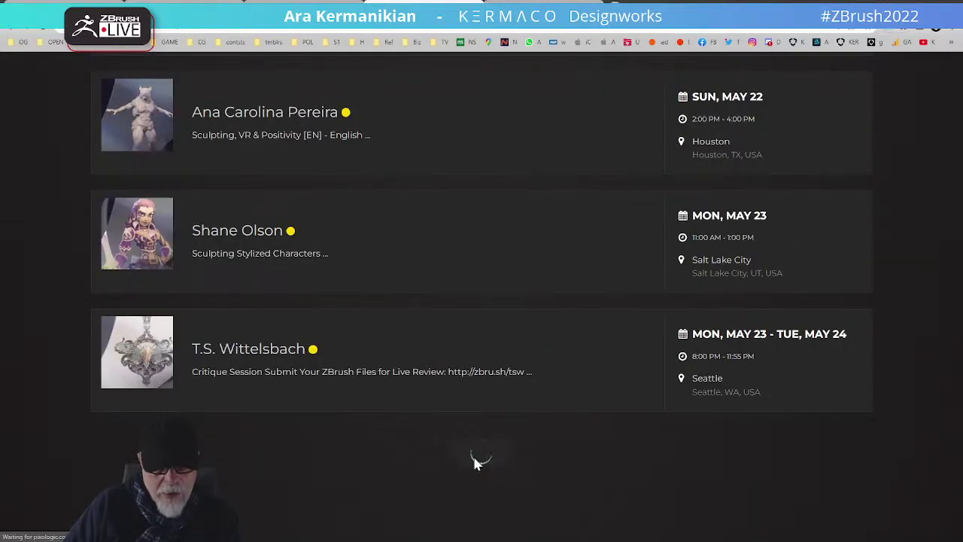
scroll(597, 472, down, 7)
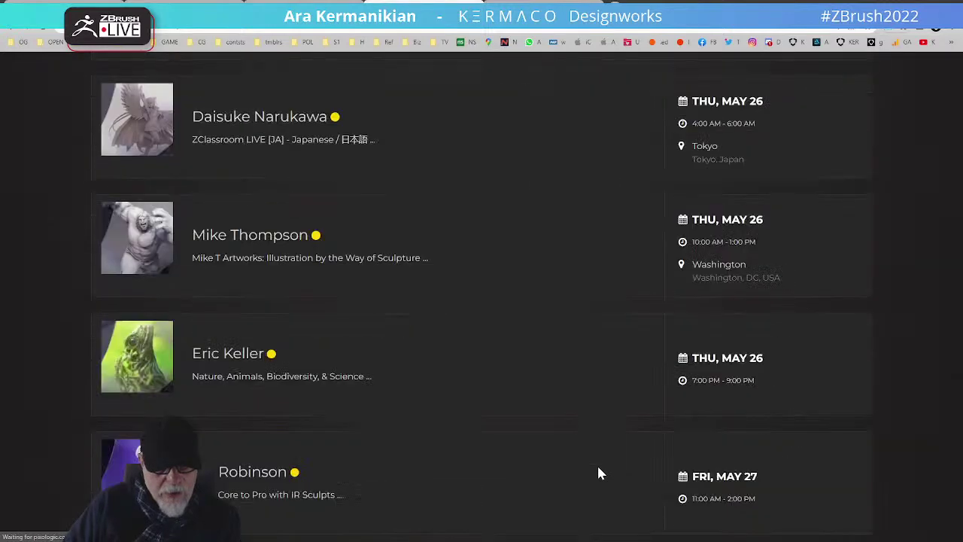
scroll(598, 467, down, 3)
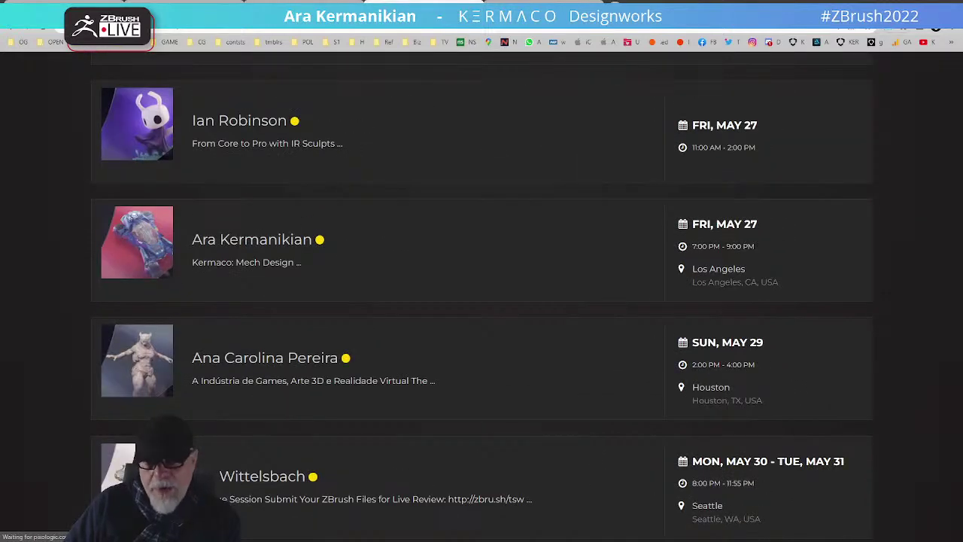
scroll(723, 268, up, 10)
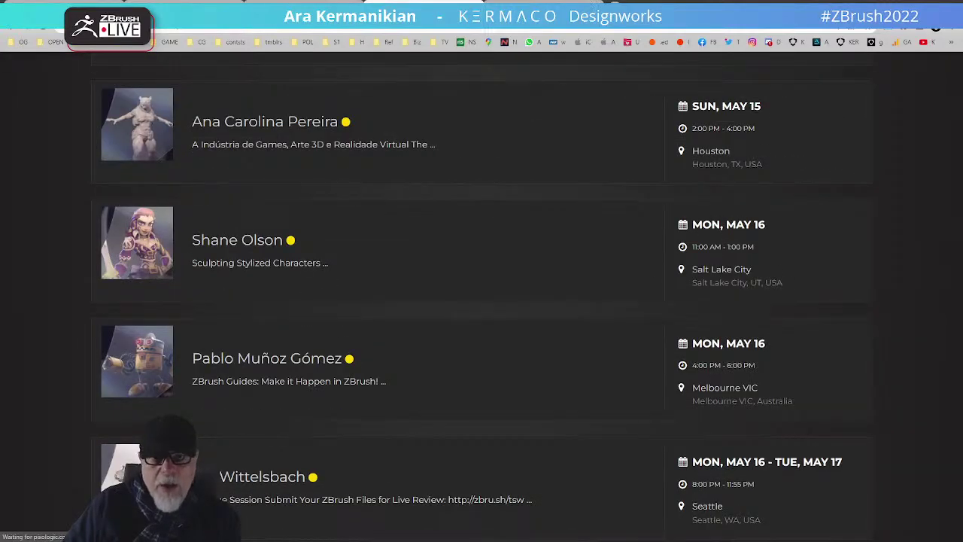
Switch back to ZBrush and examine the polished forearms up close from the side and the front
key(super+Down)
key(super+Down)
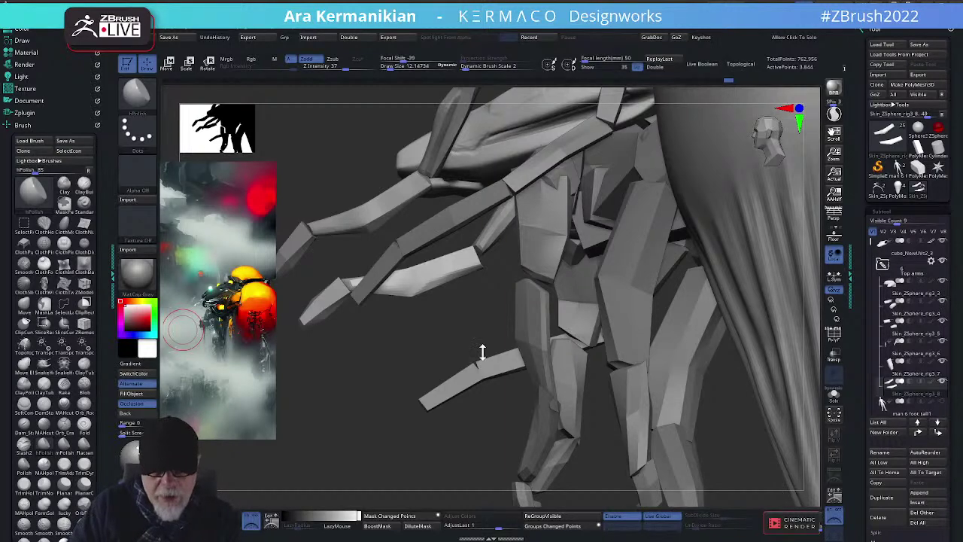
mouse_move(464, 343)
mouse_down()
mouse_move(444, 348)
mouse_move(469, 365)
mouse_move(514, 316)
mouse_move(470, 299)
mouse_up()
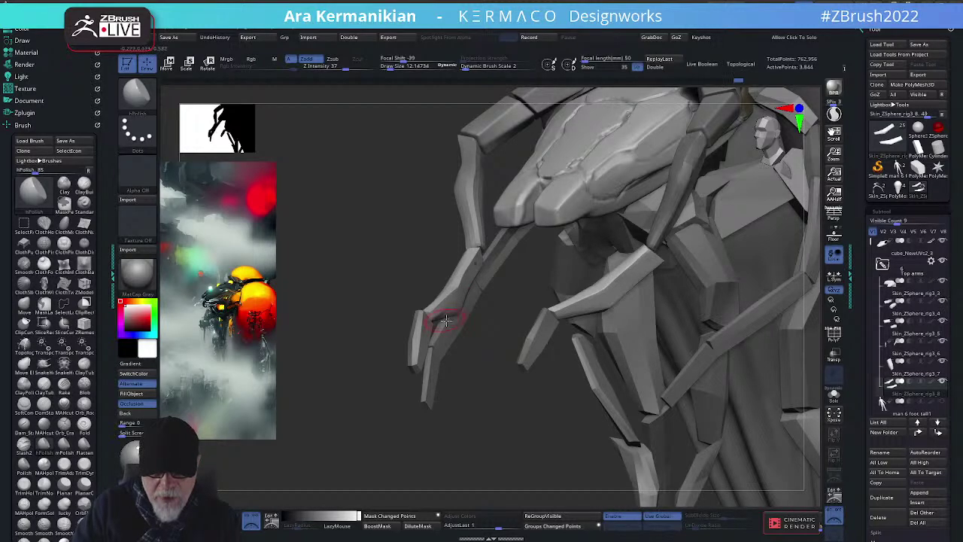
drag(487, 425, 395, 287)
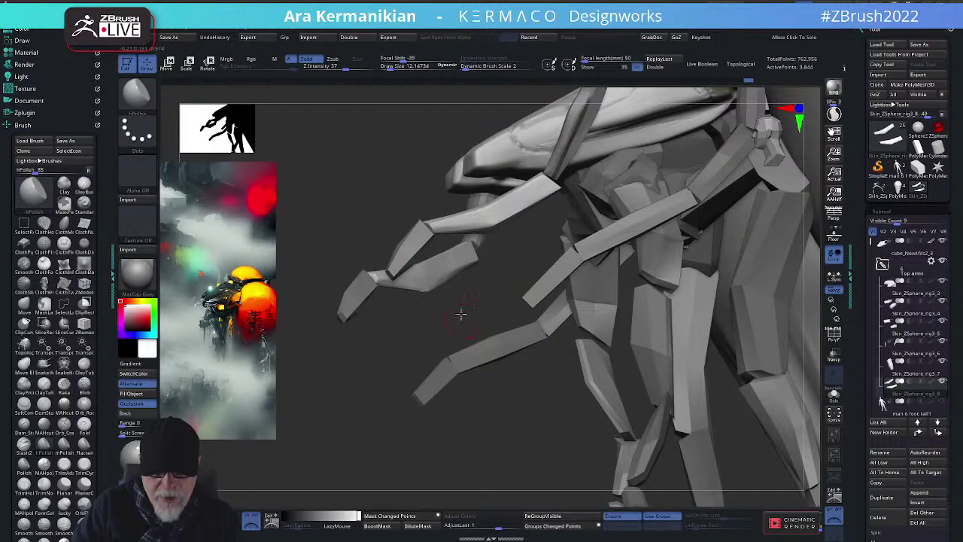
mouse_move(462, 313)
mouse_down()
mouse_move(447, 299)
mouse_move(482, 279)
mouse_move(494, 323)
mouse_move(457, 271)
mouse_move(505, 387)
mouse_move(477, 281)
mouse_up()
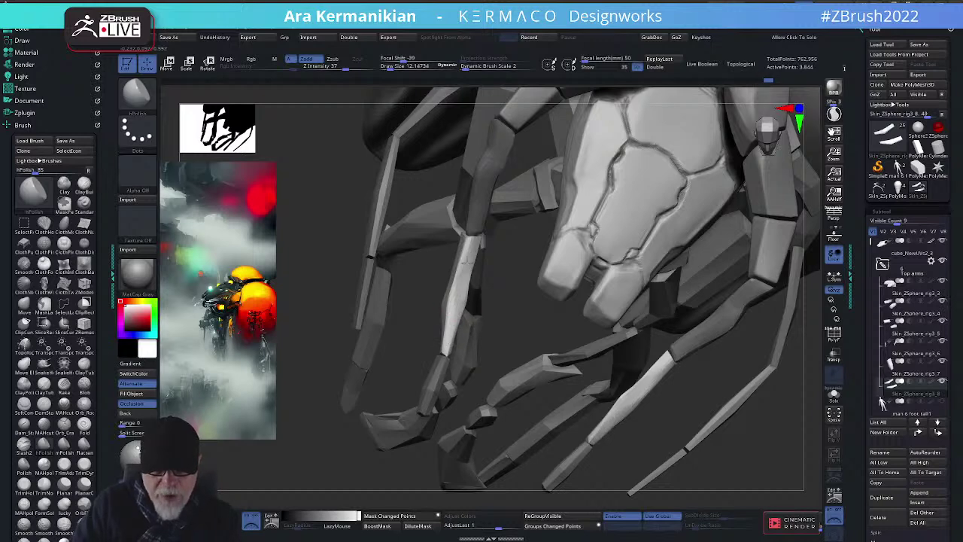
right_drag(466, 262, 452, 240)
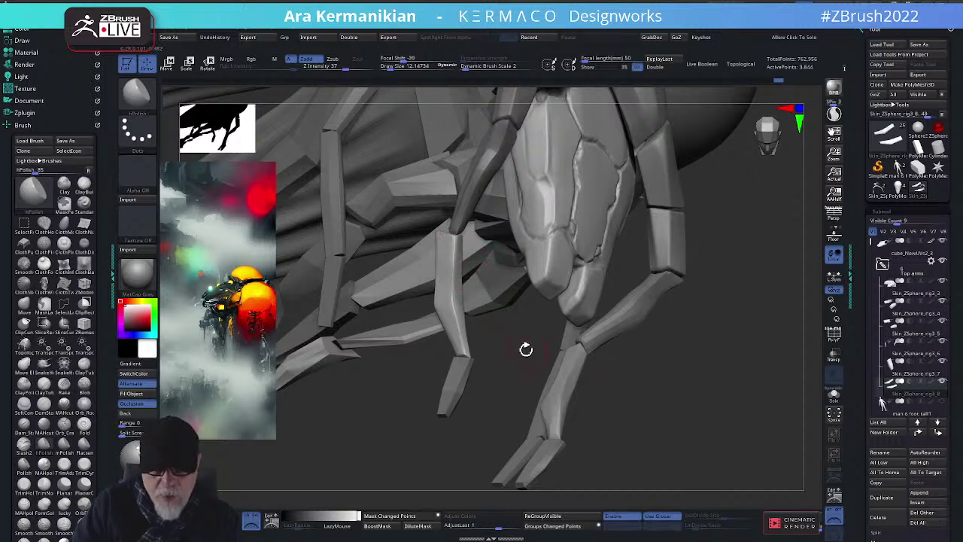
right_drag(524, 349, 445, 299)
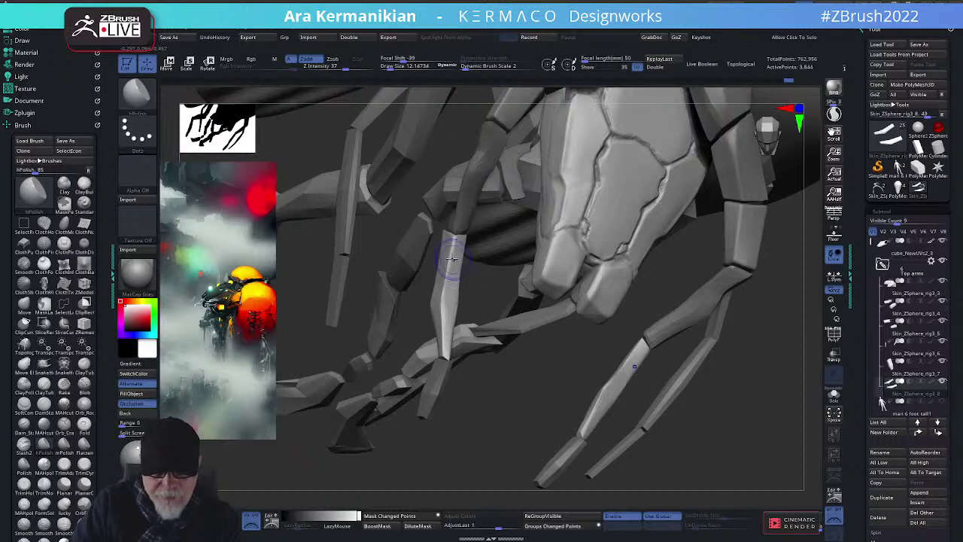
Examine the arm silhouettes against the whole creature from the front, from above and in side view
ctrl+right_drag(461, 395, 633, 256)
ctrl+right_drag(512, 166, 619, 328)
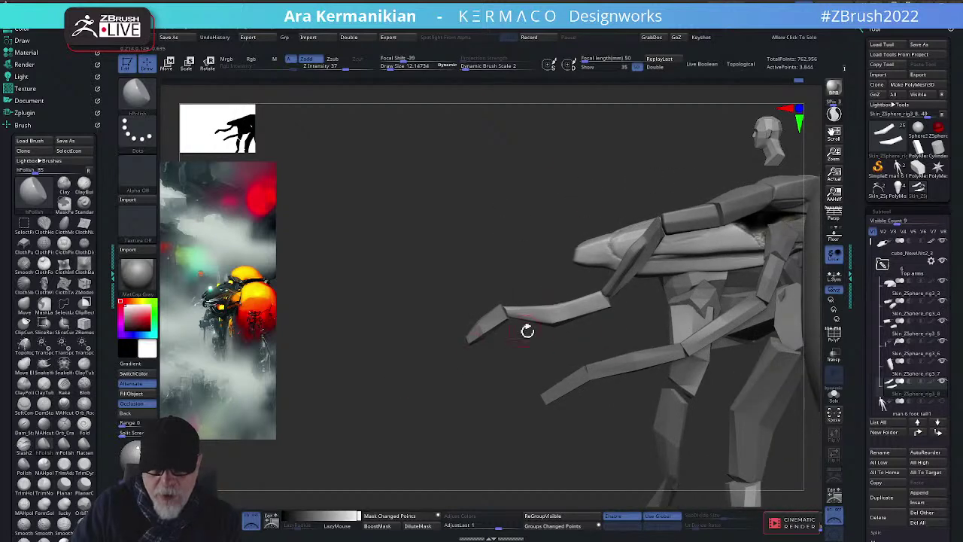
right_drag(439, 394, 436, 370)
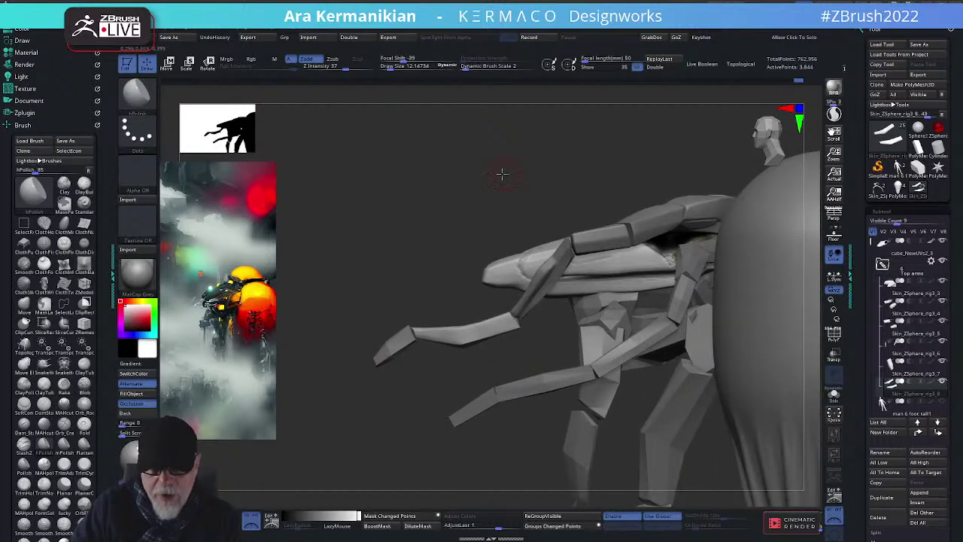
right_drag(501, 174, 702, 273)
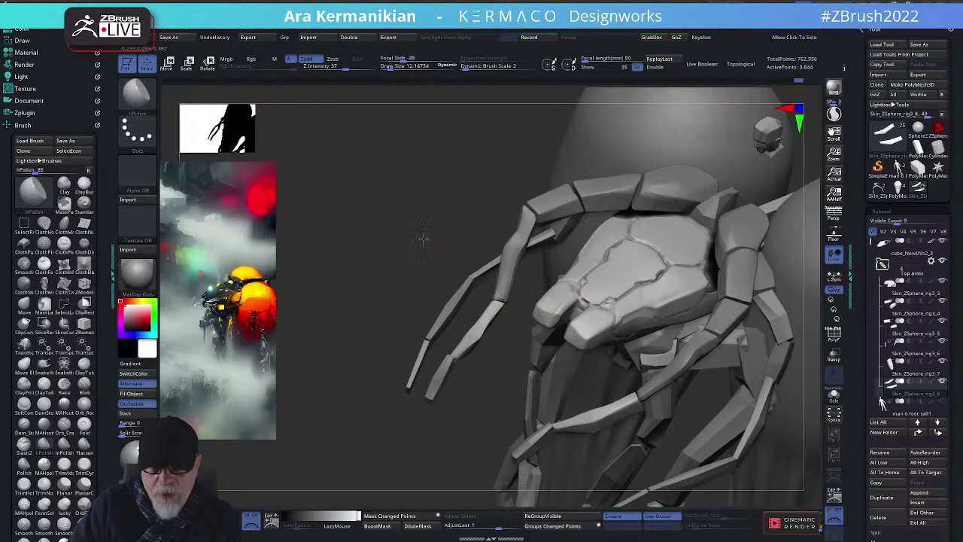
right_drag(424, 239, 433, 205)
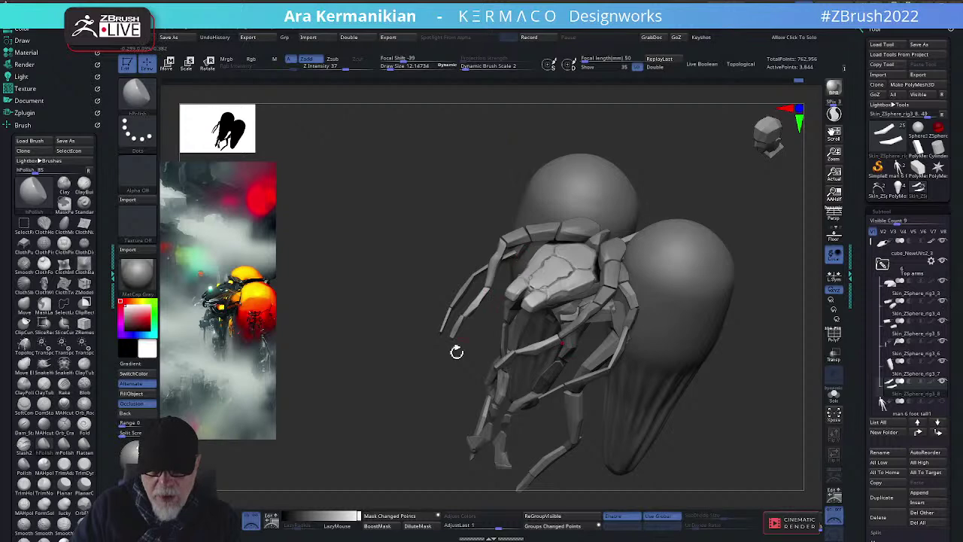
right_drag(457, 351, 396, 383)
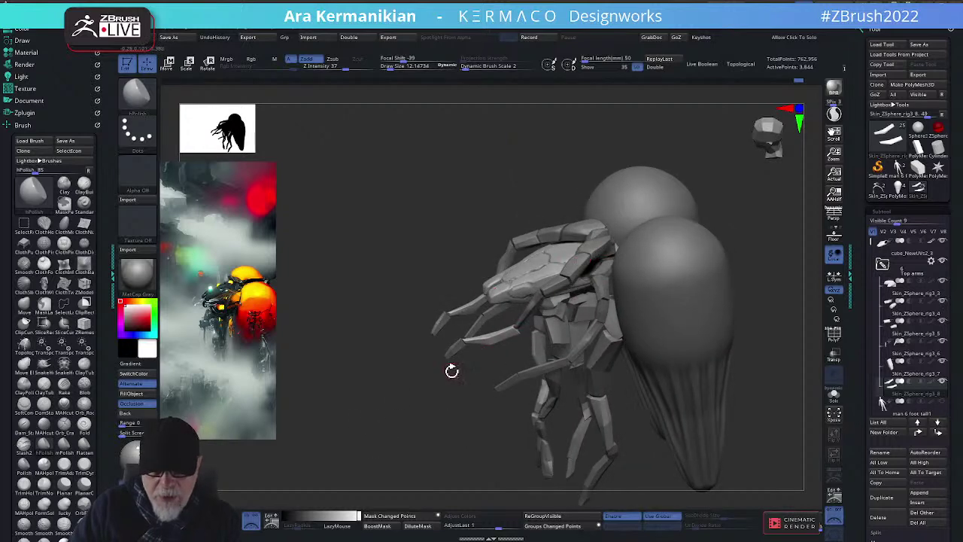
shift+right_drag(787, 298, 797, 288)
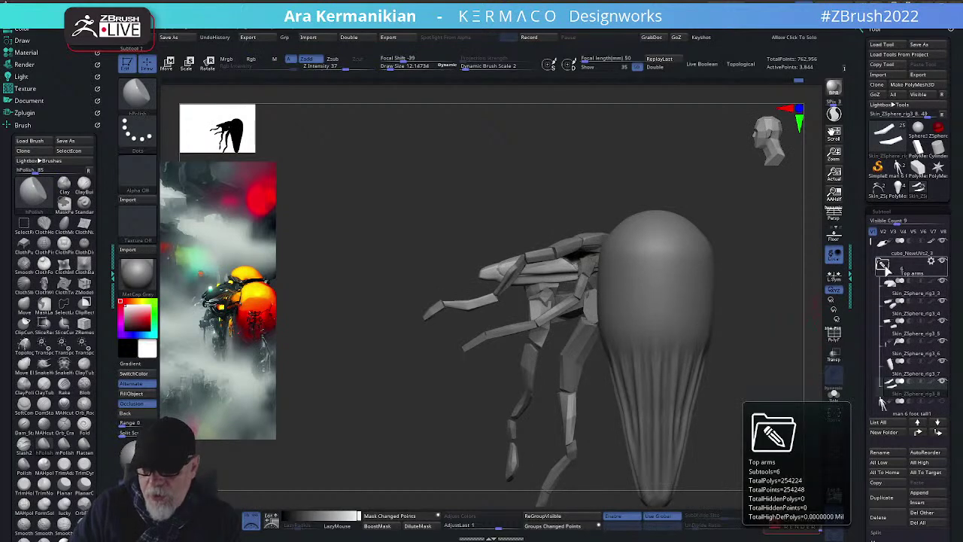
Collapse the Top arms folder and copy it into a separate tool with SubTool Master's Clone Folder function
click(883, 267)
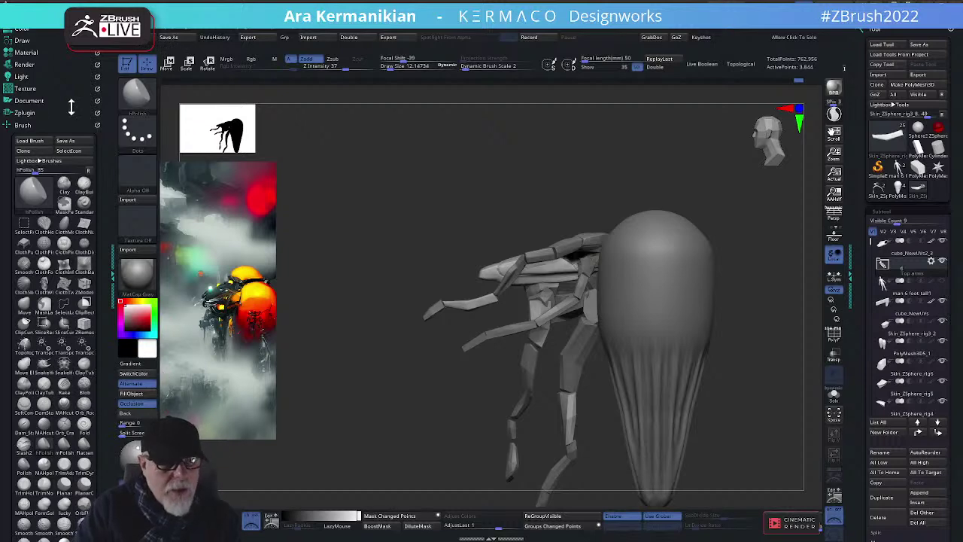
click(29, 112)
scroll(80, 134, down, 1)
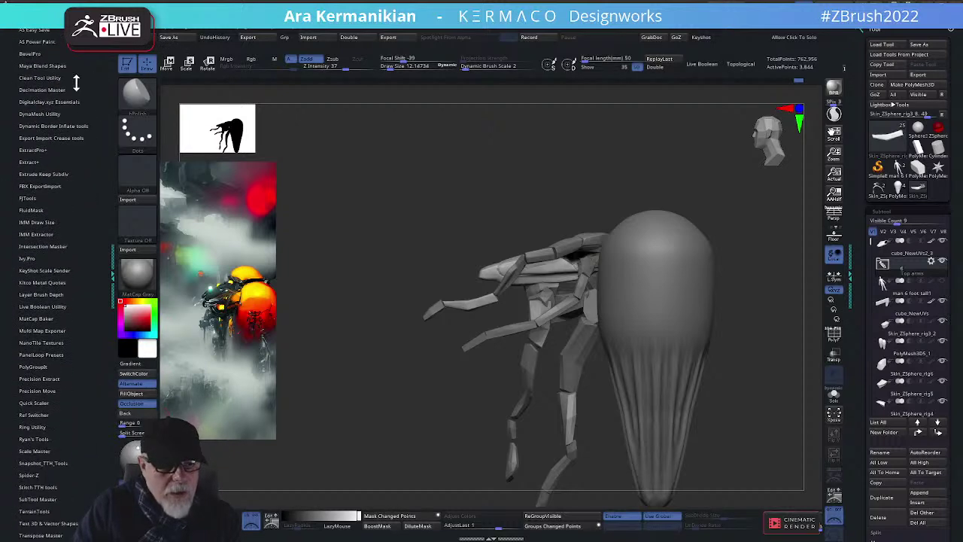
scroll(82, 406, down, 4)
scroll(62, 363, down, 2)
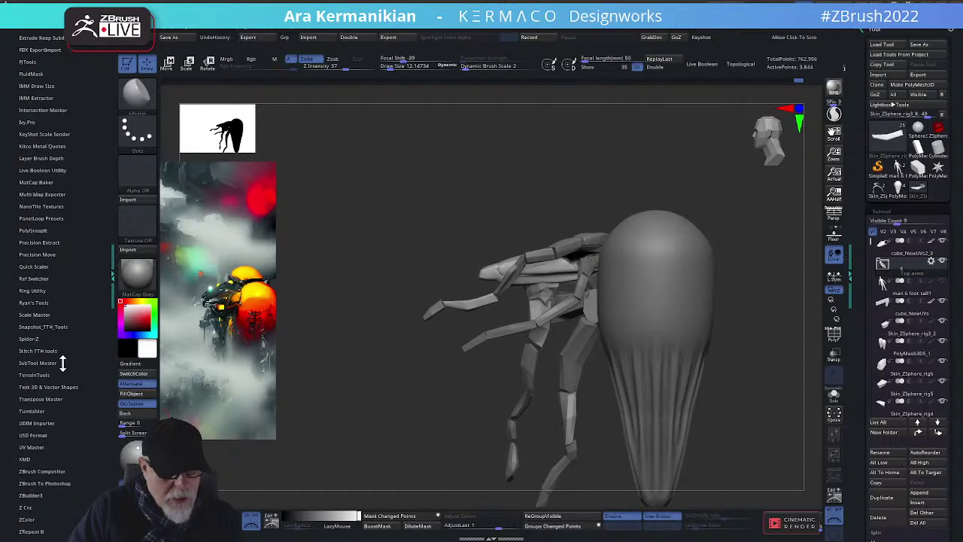
click(38, 363)
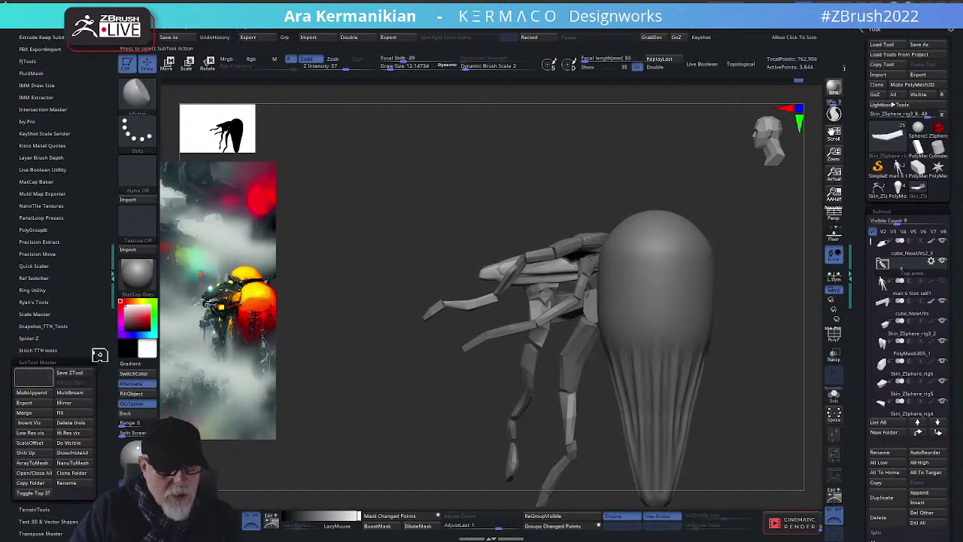
click(32, 377)
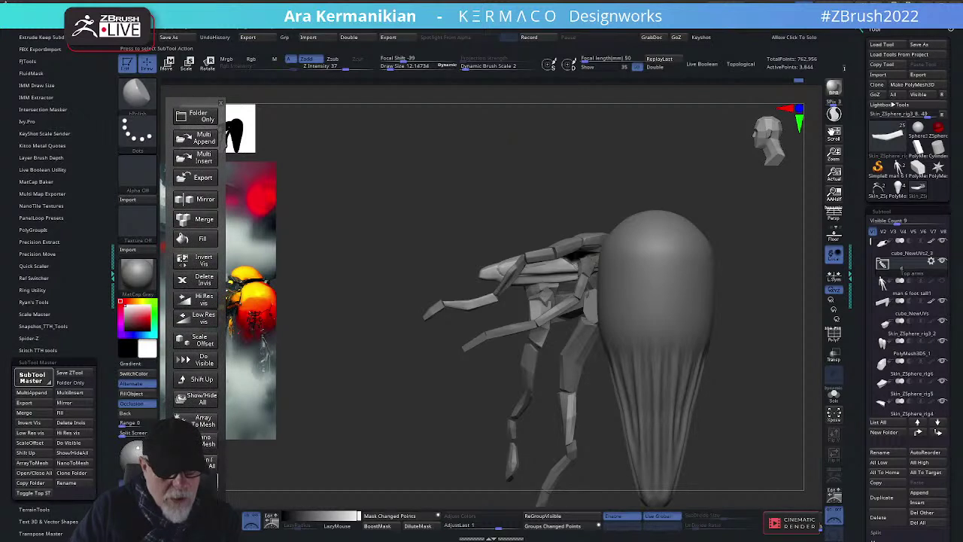
click(207, 482)
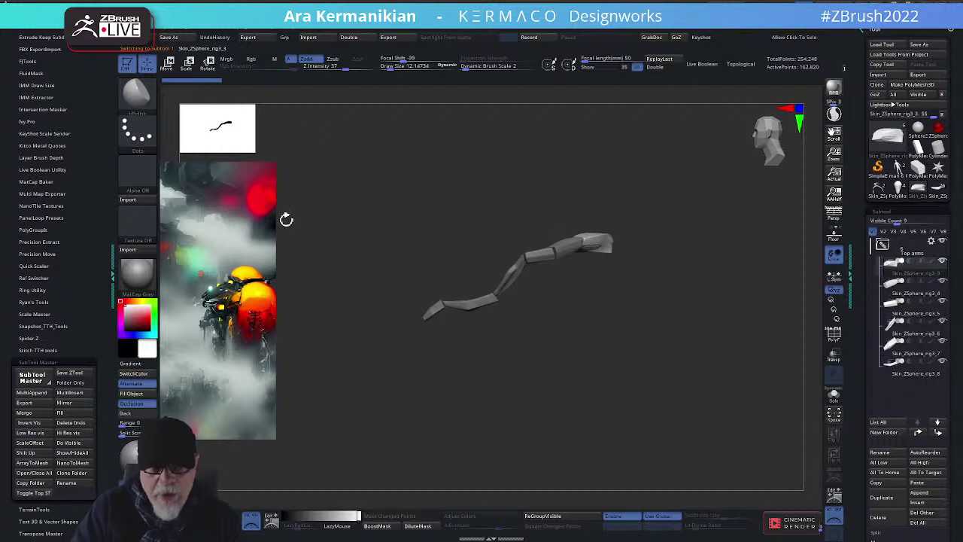
Merge the six cloned arm segments of the Top arms folder down into one subtool, accepting each non-undoable operation
drag(674, 294, 633, 264)
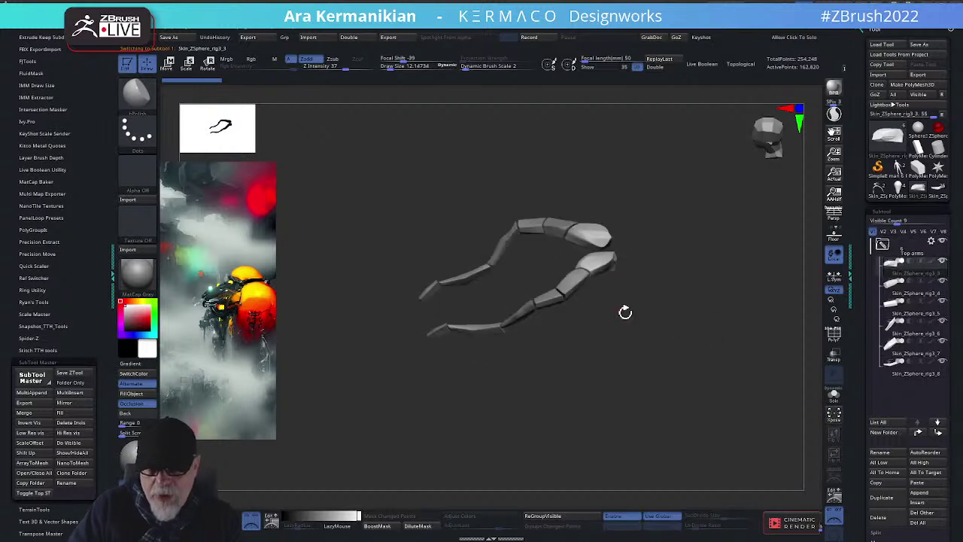
drag(626, 312, 689, 350)
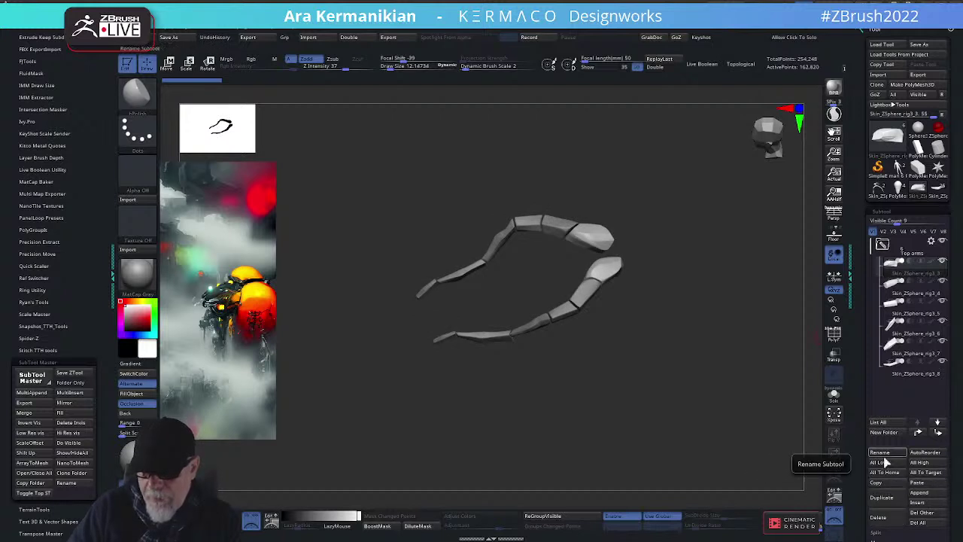
drag(864, 506, 863, 443)
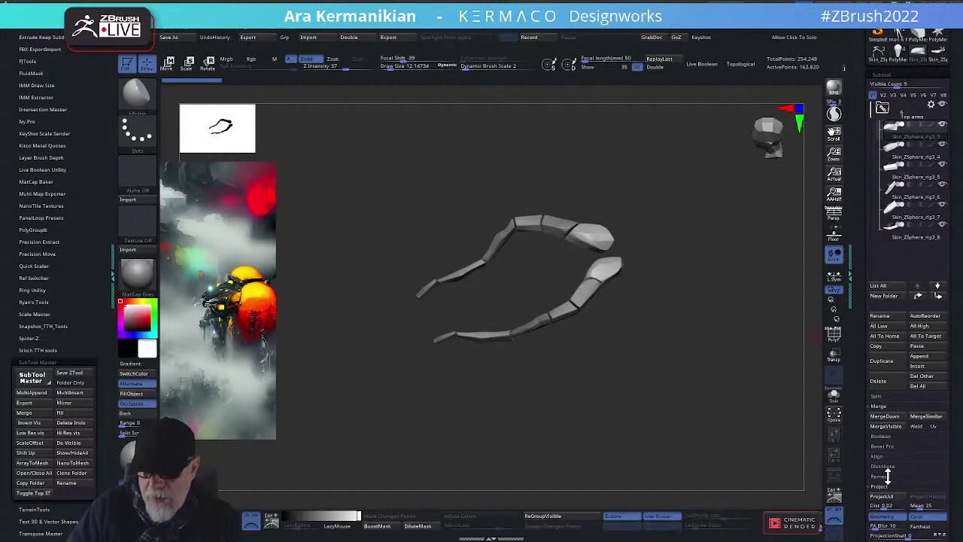
click(885, 416)
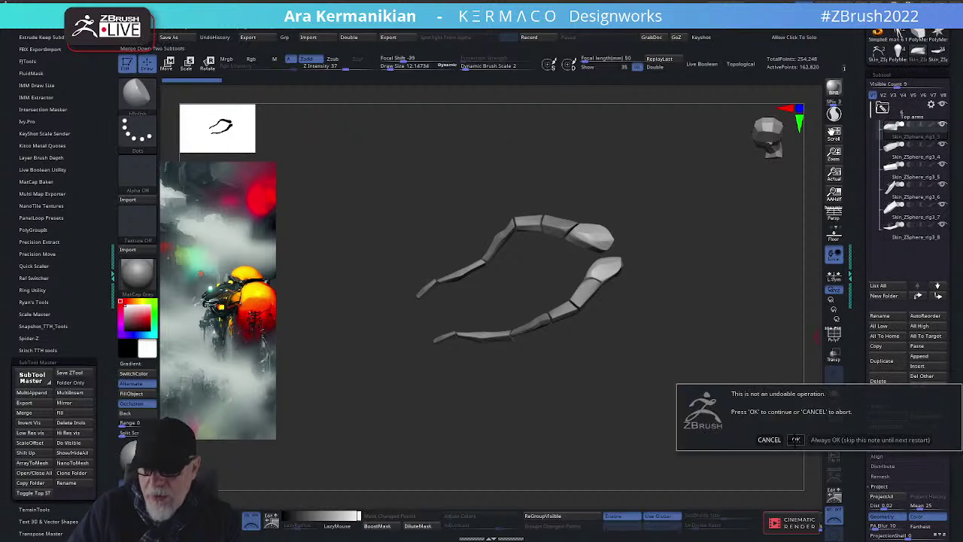
click(795, 439)
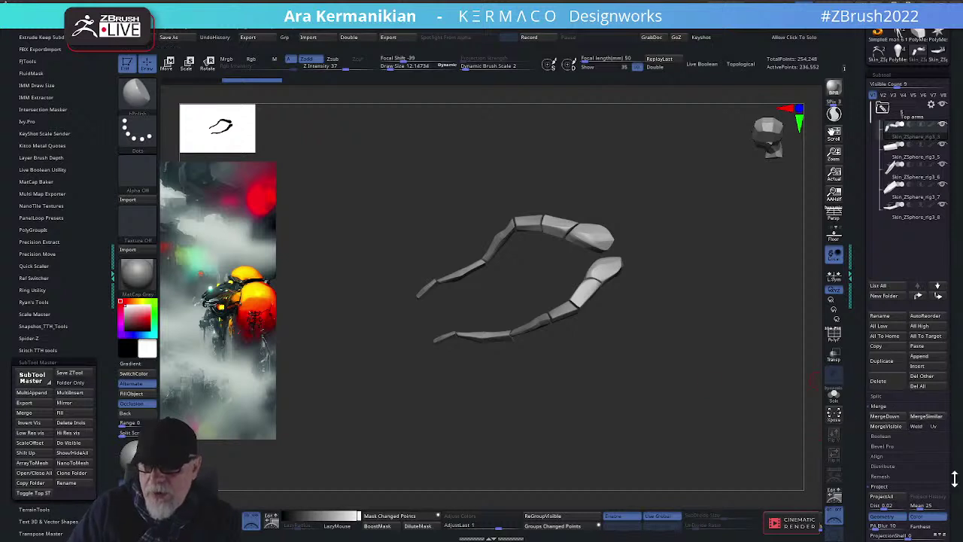
click(894, 416)
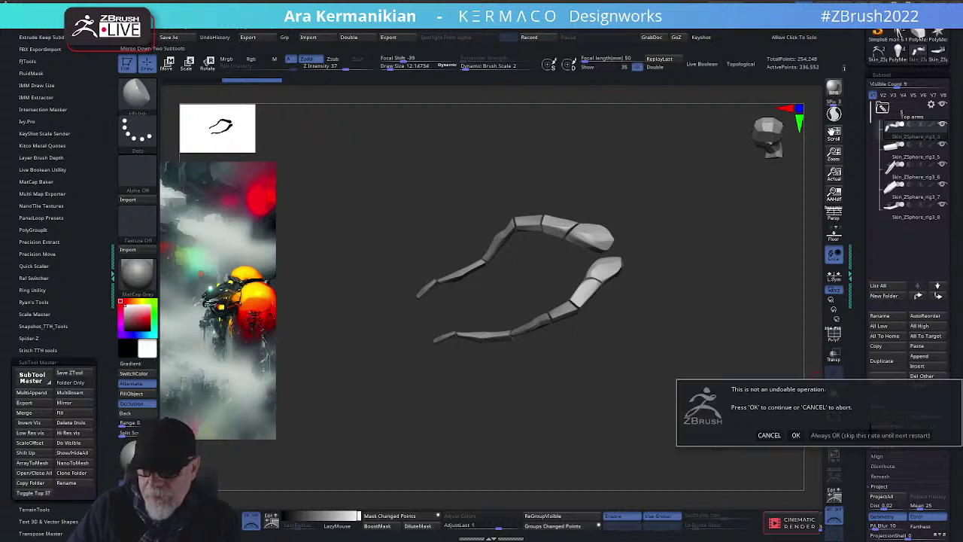
click(796, 435)
click(894, 416)
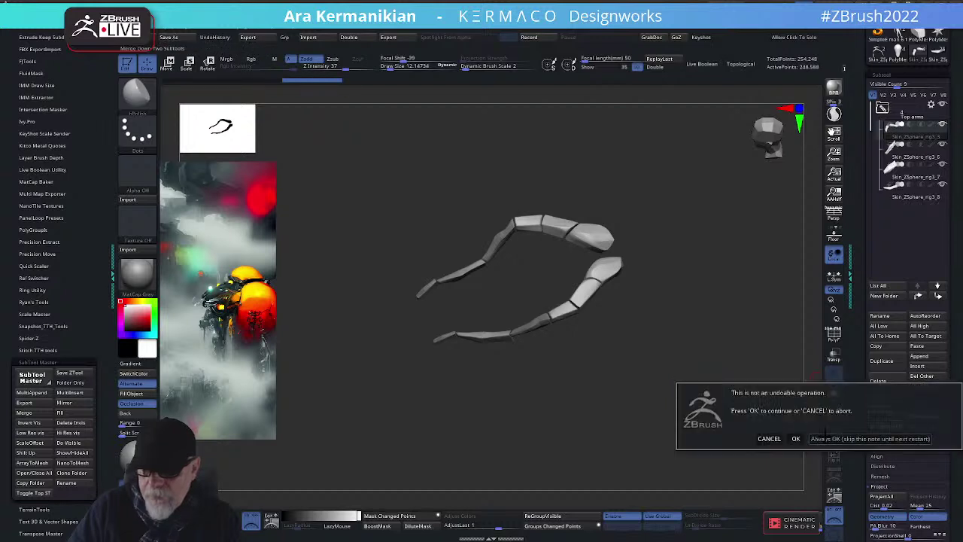
click(798, 439)
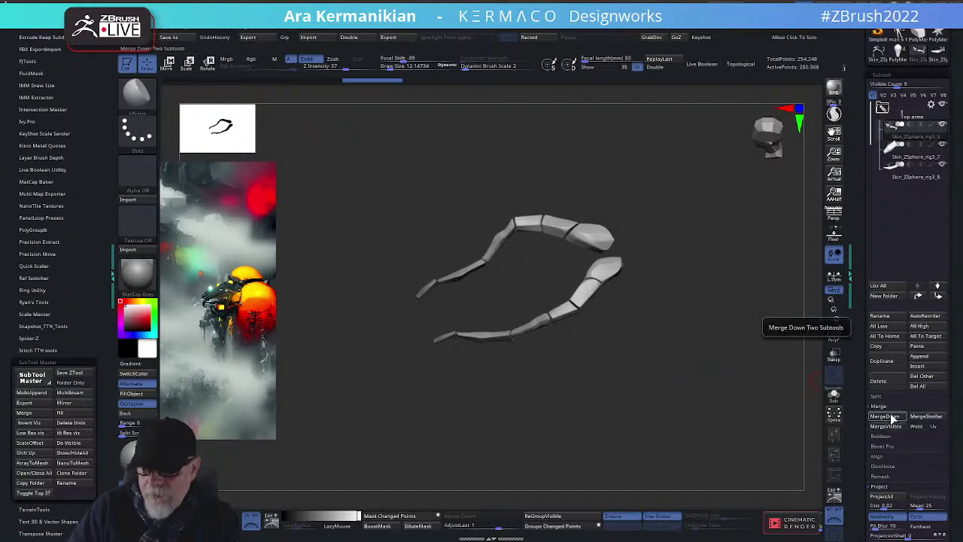
click(894, 418)
click(796, 439)
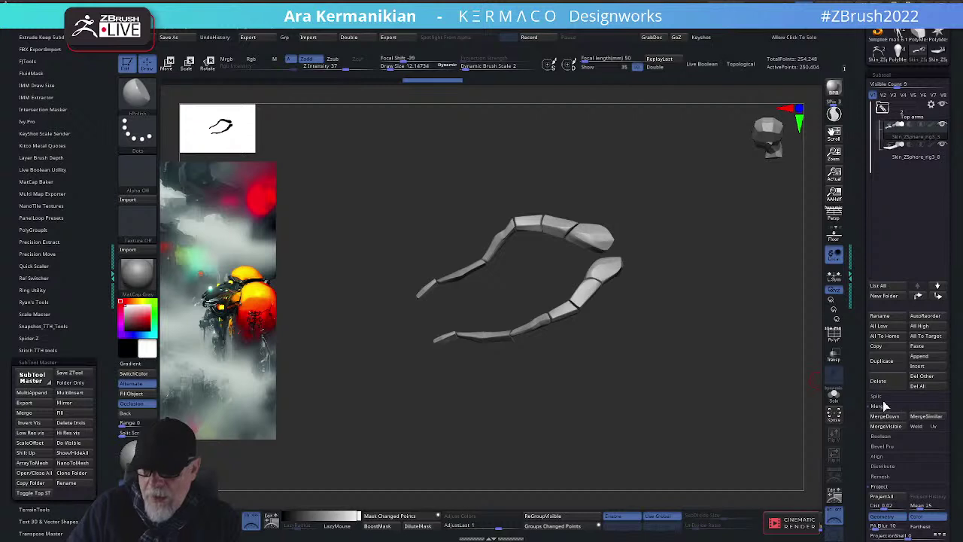
click(893, 418)
click(798, 439)
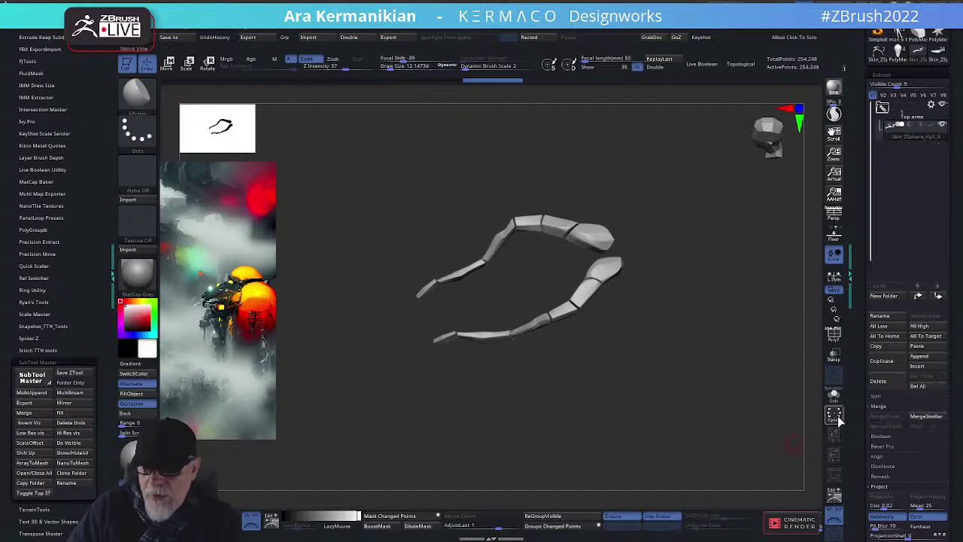
Turn off symmetry, hide one of the two mirrored arms and delete the hidden geometry
mouse_move(684, 339)
mouse_down()
mouse_move(689, 383)
mouse_move(725, 344)
mouse_up()
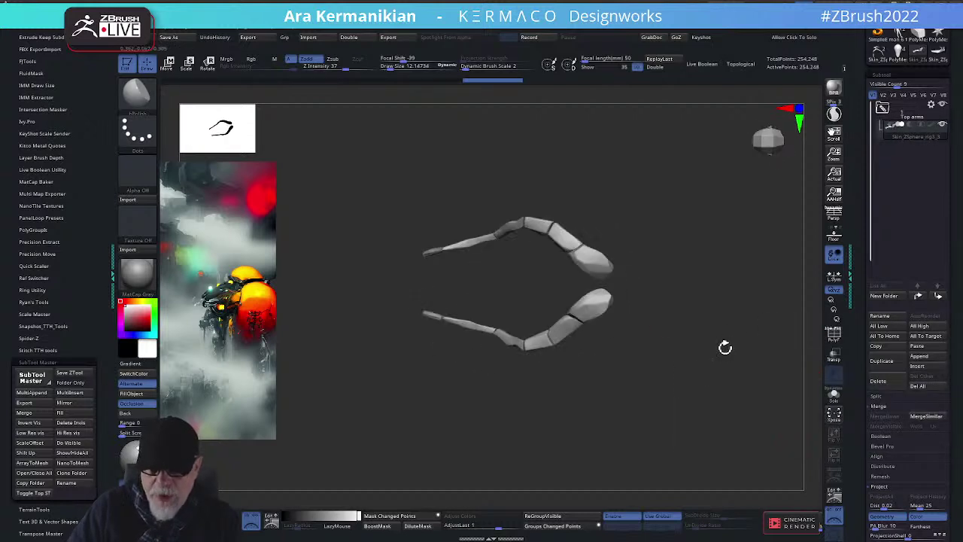
mouse_move(386, 185)
ctrl+shift+mouse_down()
mouse_move(651, 254)
mouse_move(677, 289)
ctrl+shift+mouse_up()
key(b)
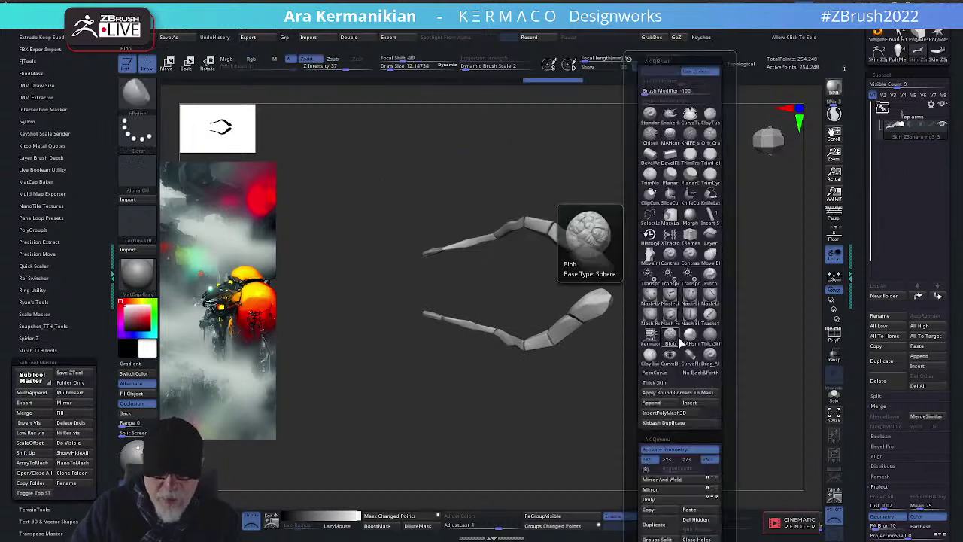
click(656, 456)
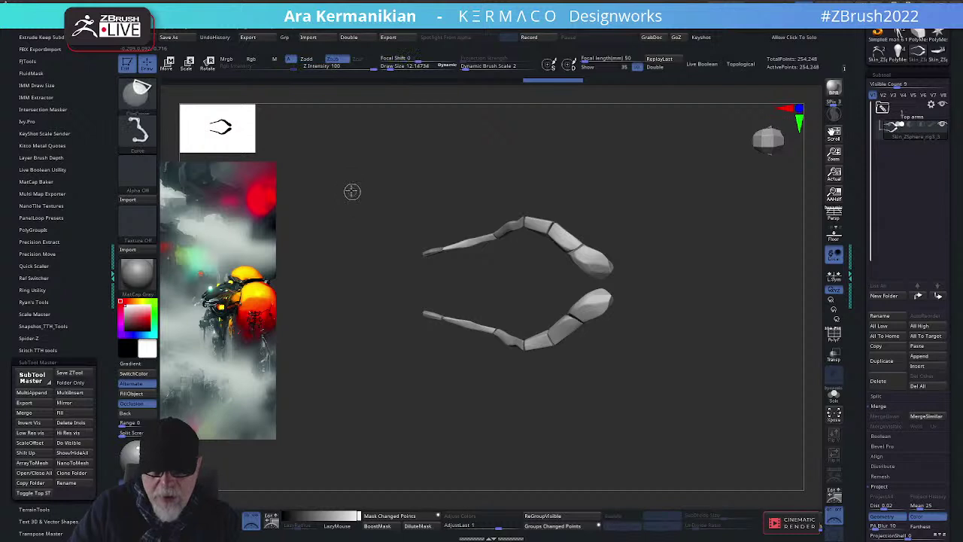
ctrl+shift+drag(350, 191, 758, 285)
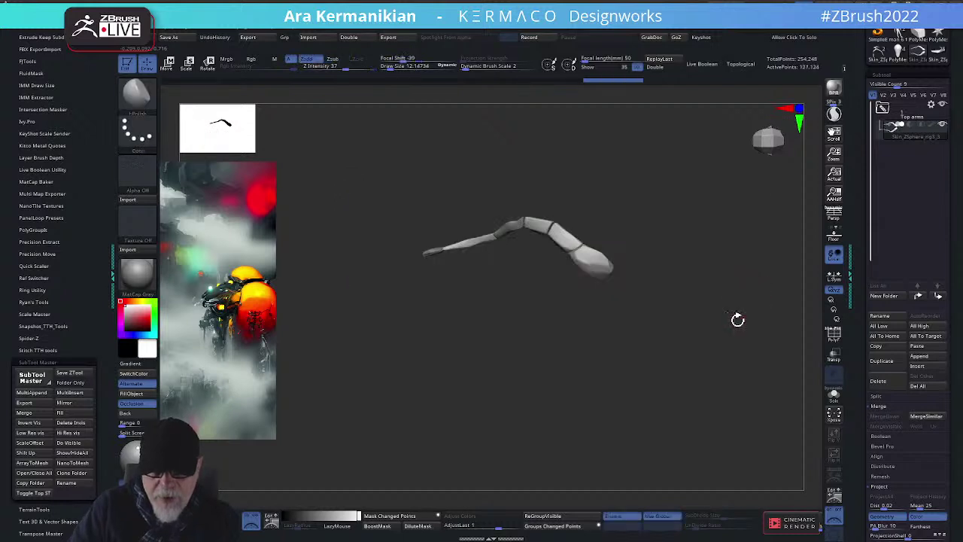
key(b)
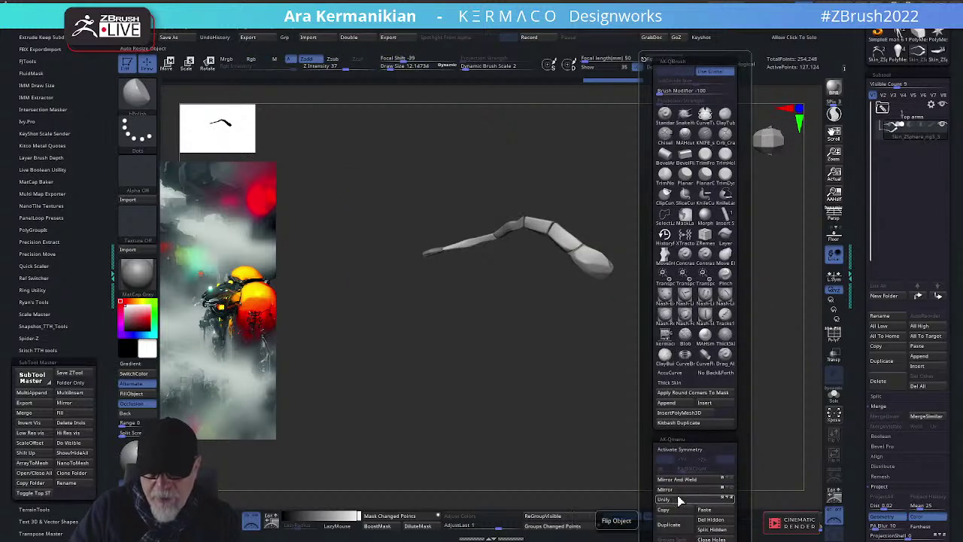
click(710, 520)
Show the remaining arm's polyframe, assign it a single polygroup and DynaMesh its segments together at resolution 128
mouse_move(555, 366)
mouse_down()
mouse_move(653, 386)
mouse_move(639, 325)
mouse_move(656, 334)
mouse_move(442, 295)
mouse_up()
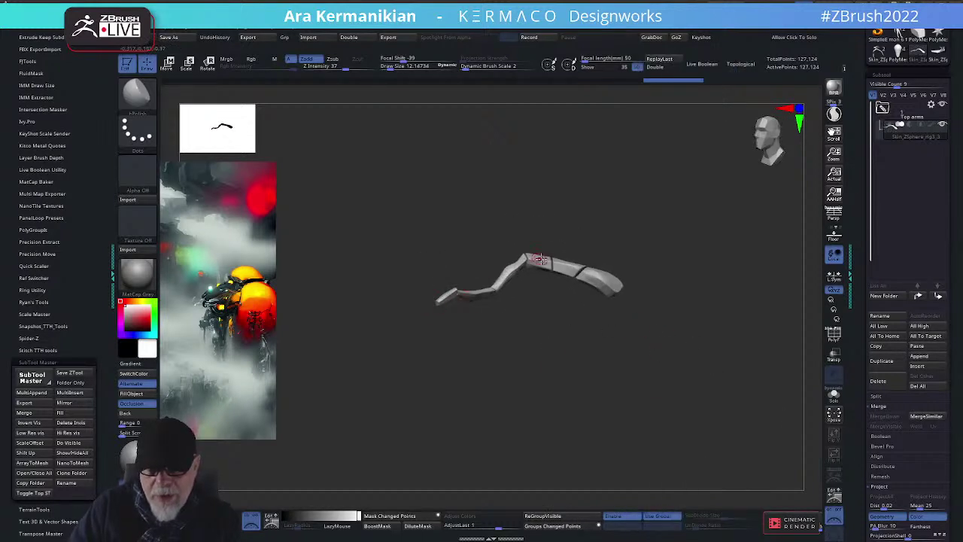
drag(698, 324, 572, 273)
scroll(878, 437, down, 5)
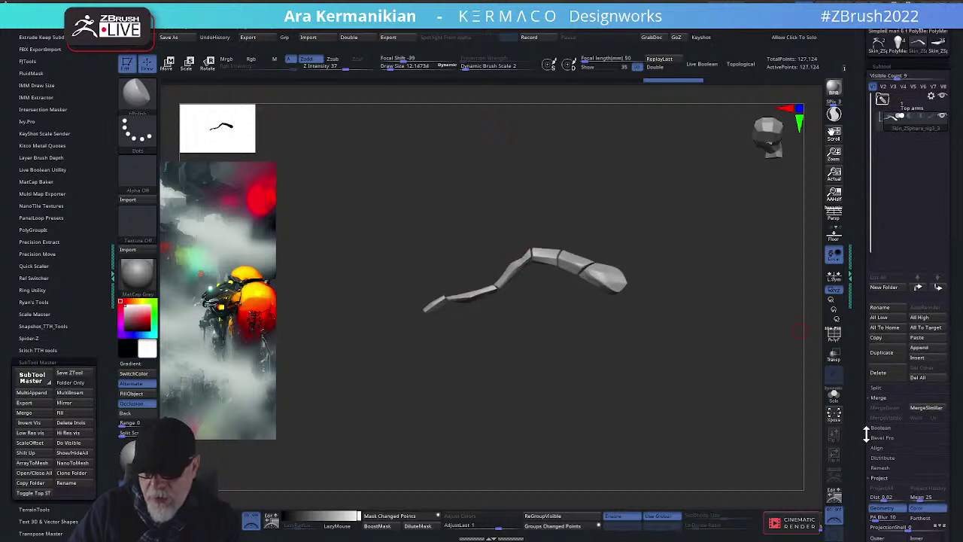
scroll(856, 451, down, 3)
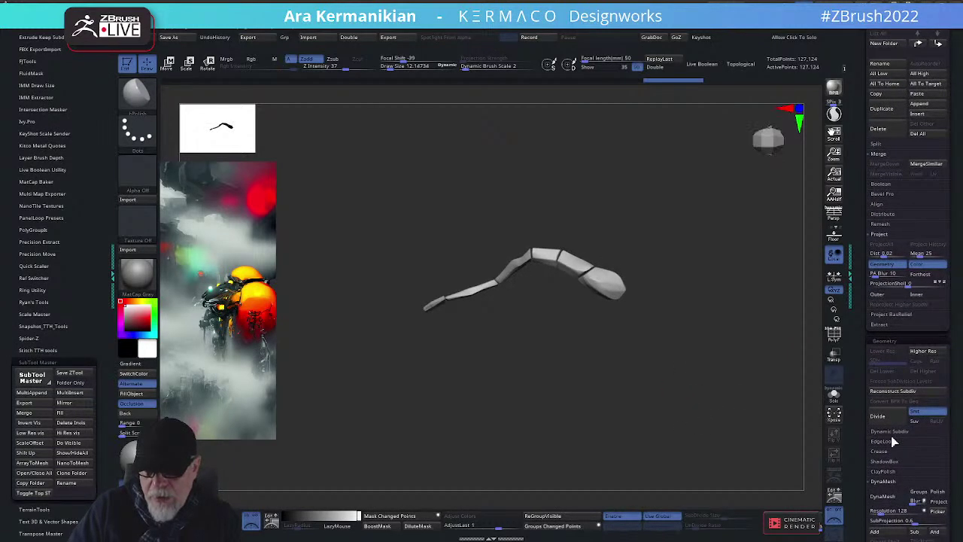
alt+drag(646, 407, 779, 399)
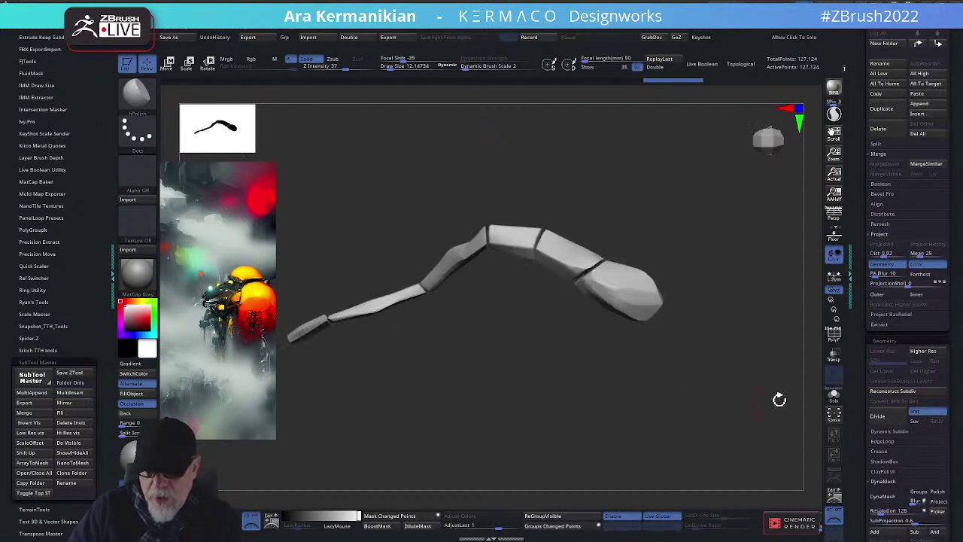
click(834, 336)
alt+drag(661, 386, 711, 398)
key(ctrl+w)
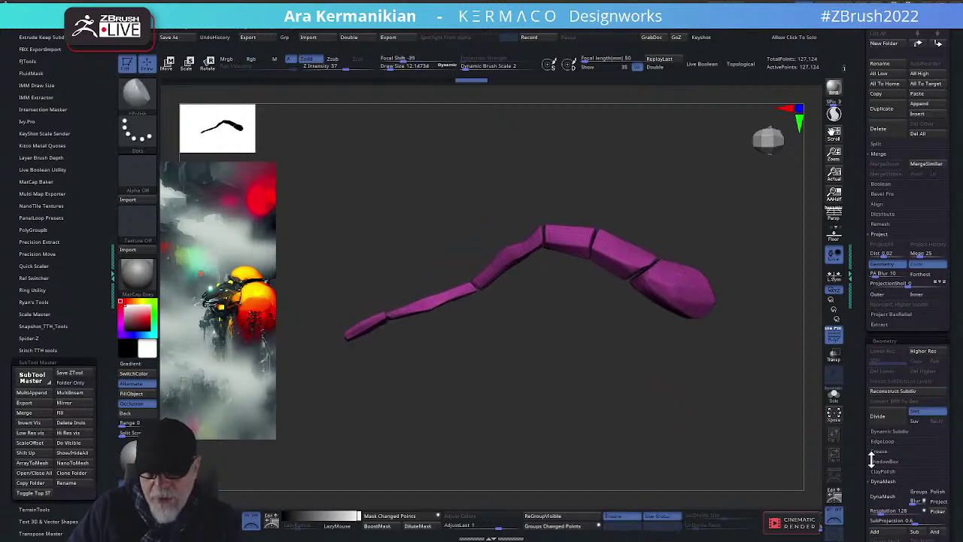
click(885, 497)
drag(645, 414, 550, 278)
drag(617, 400, 722, 383)
Copy the DynaMeshed arm subtool, switch back to the full creature tool and paste the arm into it
drag(860, 128, 911, 411)
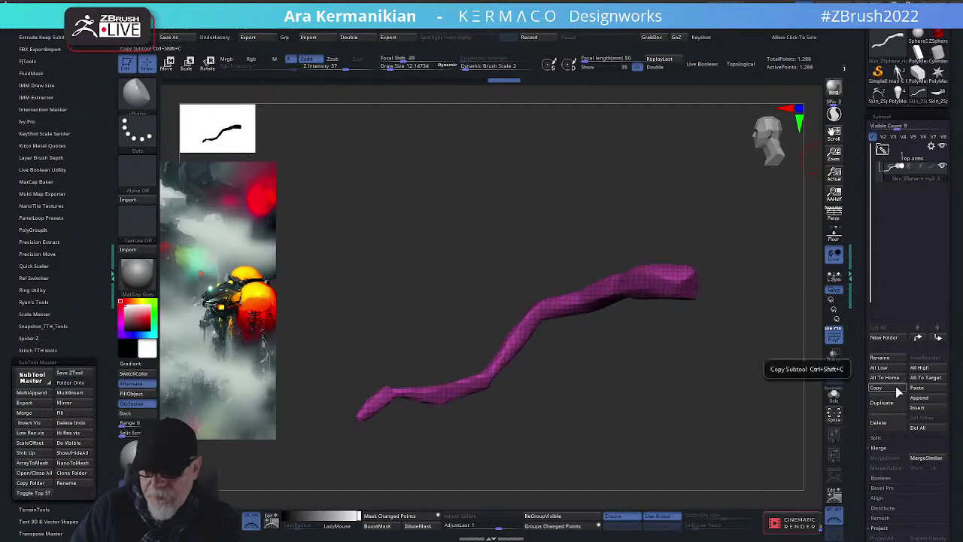
click(941, 101)
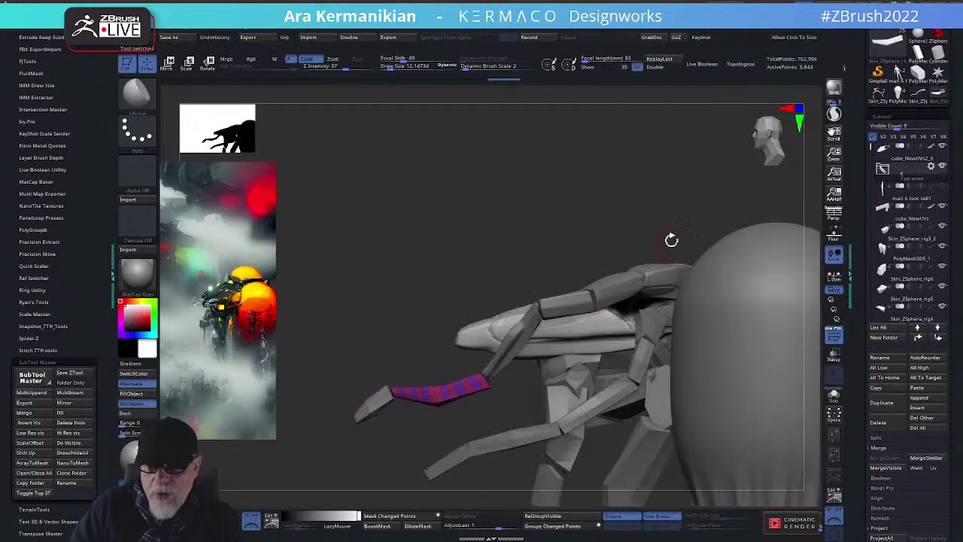
drag(673, 198, 645, 218)
key(ctrl+2)
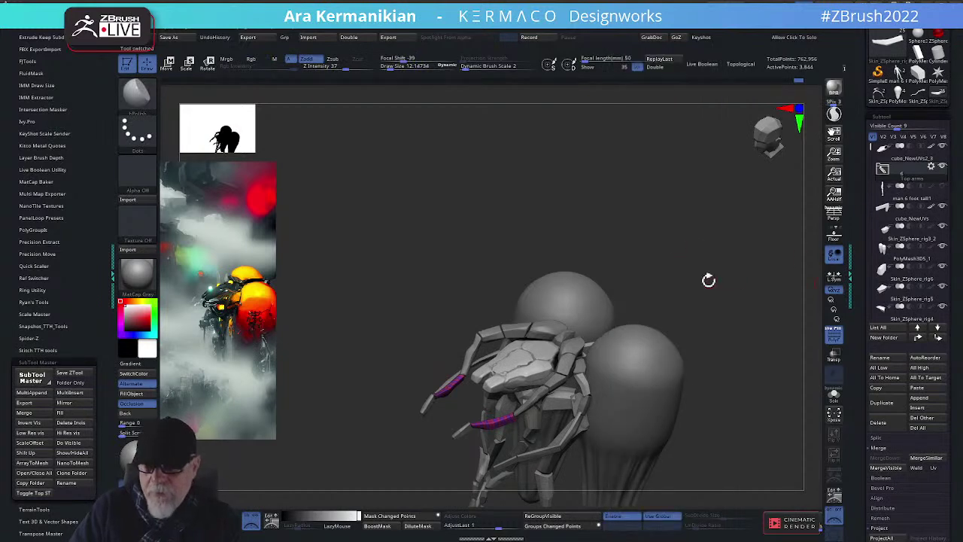
key(space)
click(755, 509)
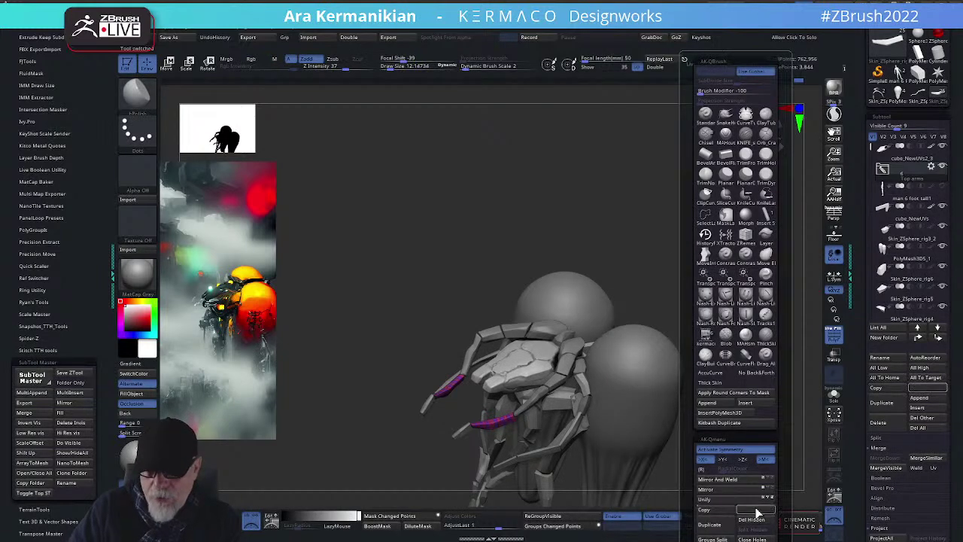
Adjust the pasted arm's thickness with the Inflate deformation so it sits inside the outer segments and fills only the joint gaps
drag(685, 266, 667, 253)
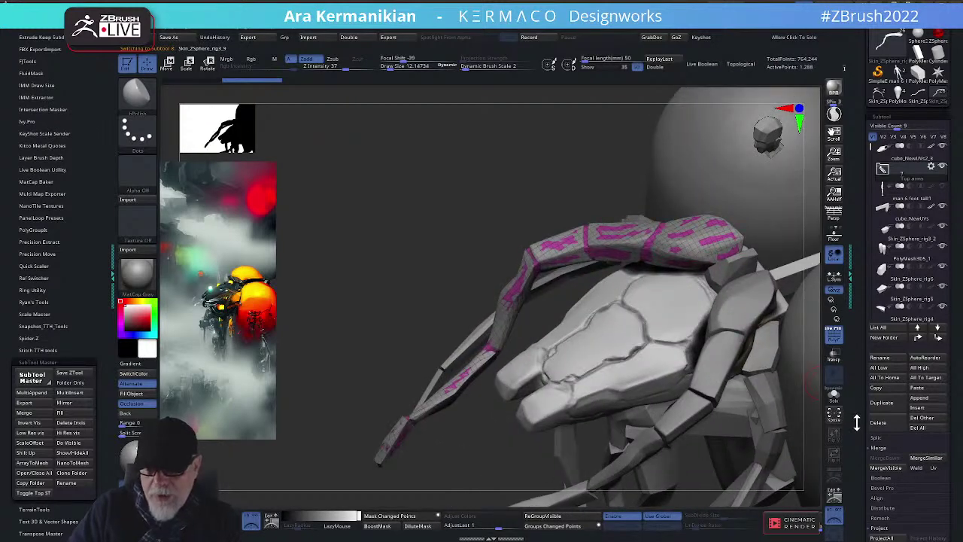
drag(856, 422, 886, 338)
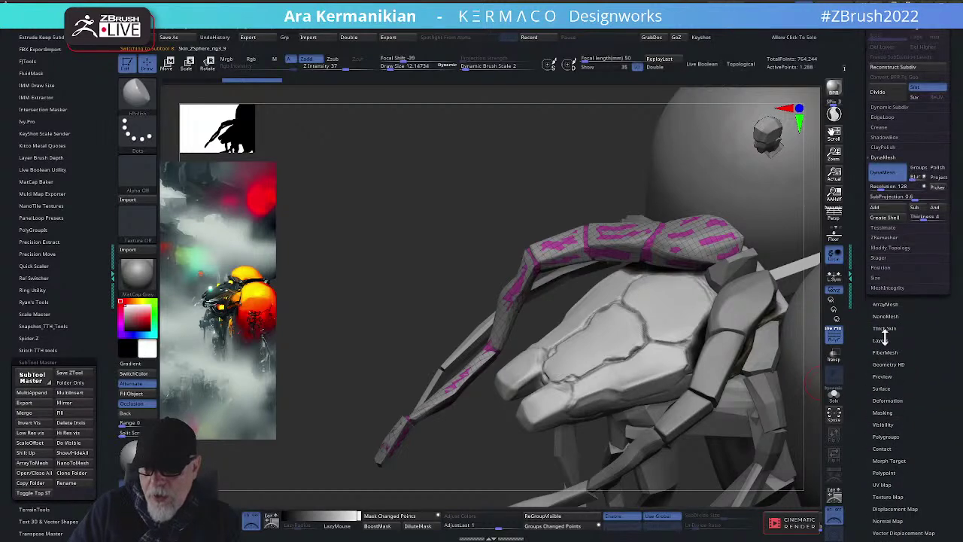
click(899, 401)
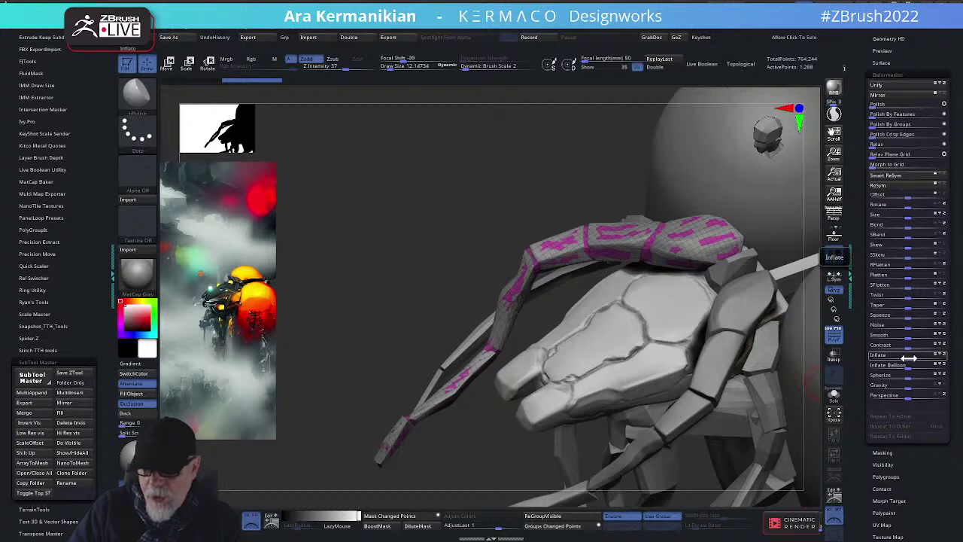
drag(920, 355, 904, 359)
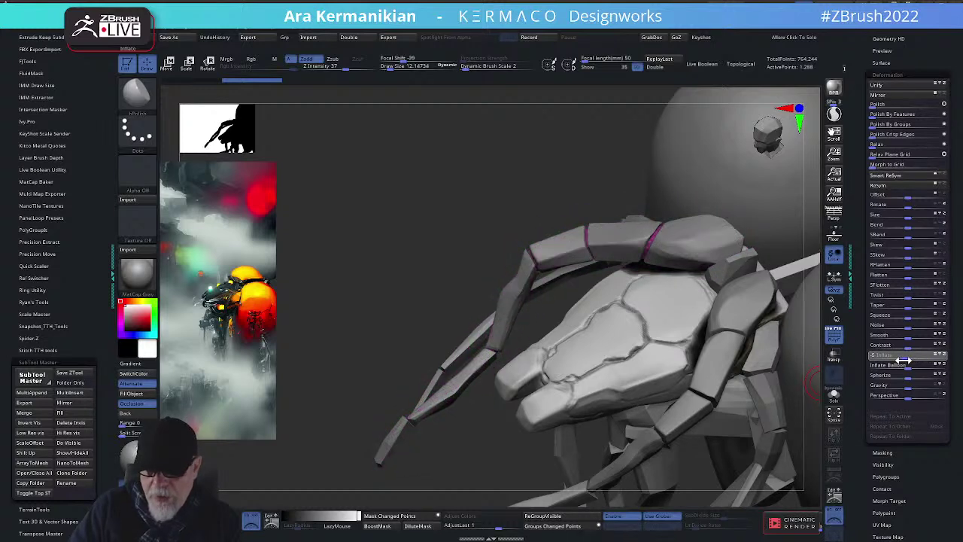
drag(710, 357, 677, 324)
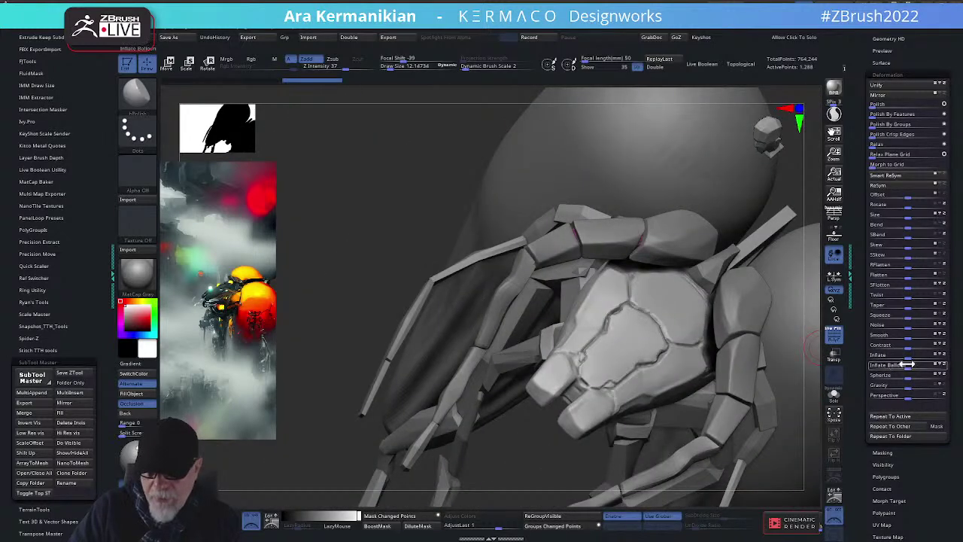
drag(907, 356, 904, 359)
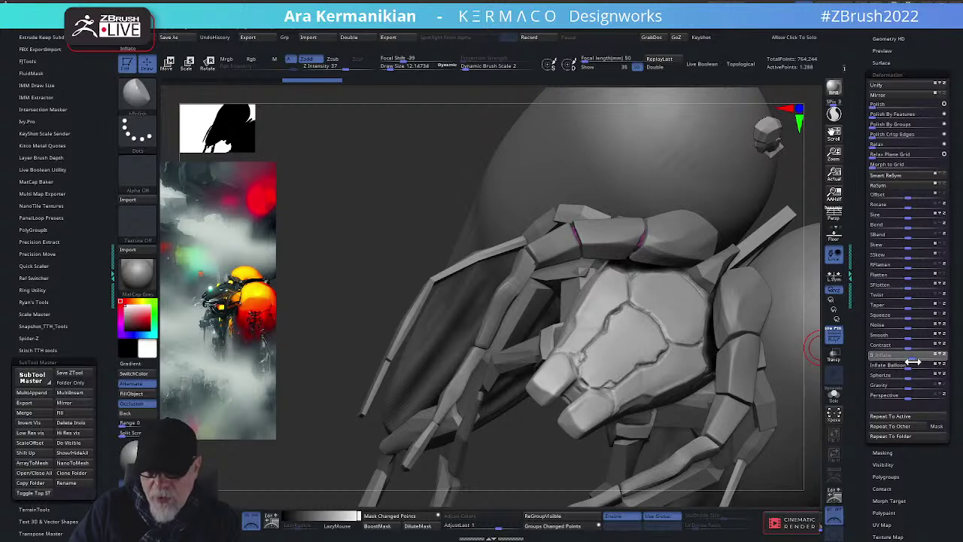
drag(913, 362, 911, 362)
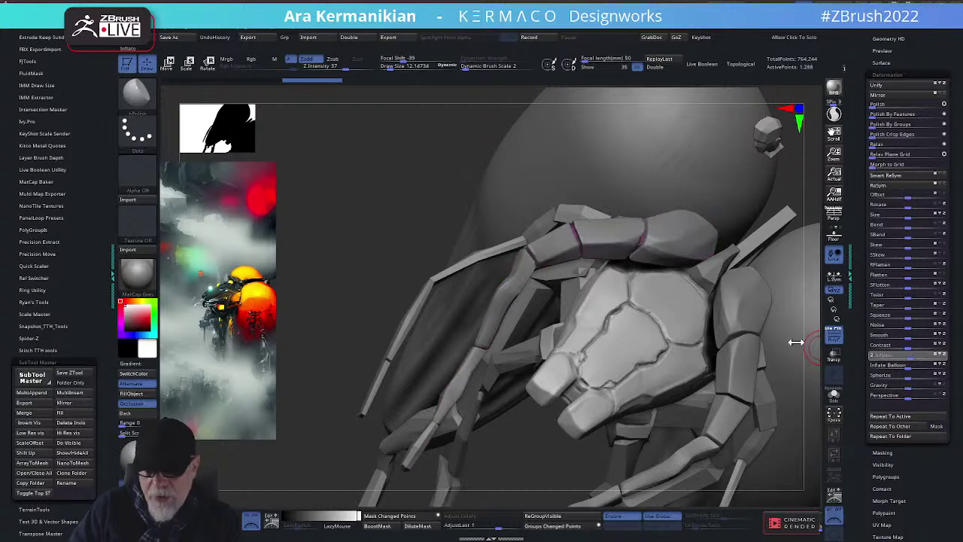
drag(429, 209, 715, 254)
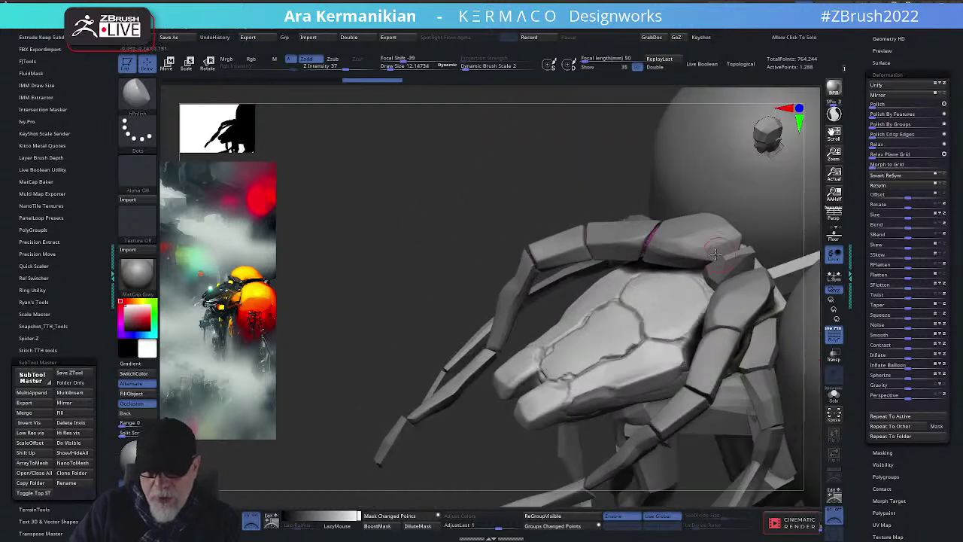
drag(546, 185, 616, 258)
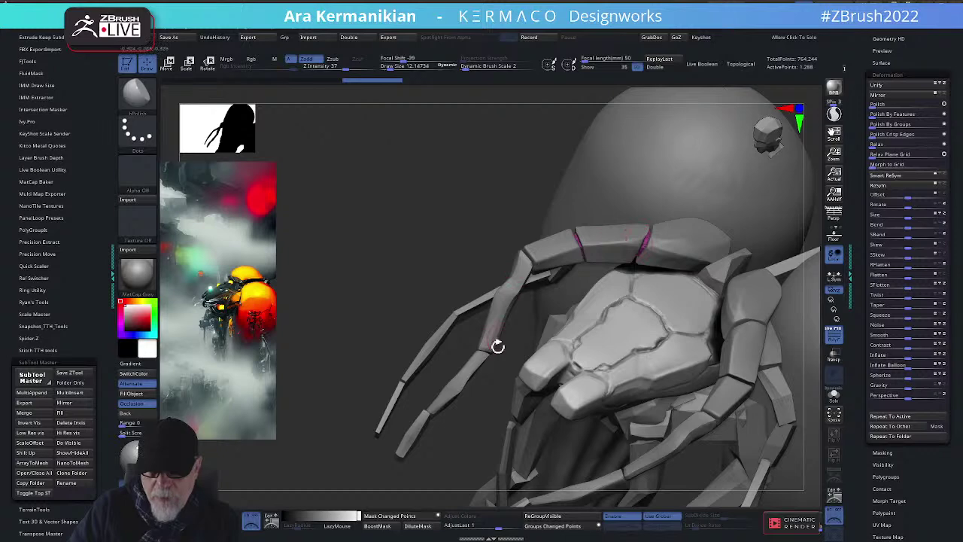
drag(486, 189, 454, 183)
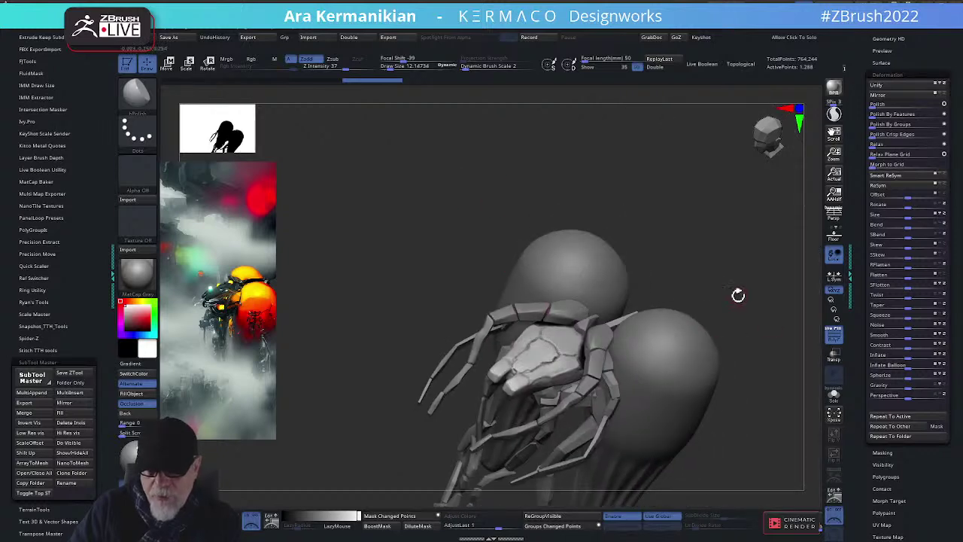
Mirror and weld the inner arm onto the creature's other side and turn on transparency for the other subtools
drag(736, 293, 742, 381)
key(space)
click(712, 479)
click(834, 359)
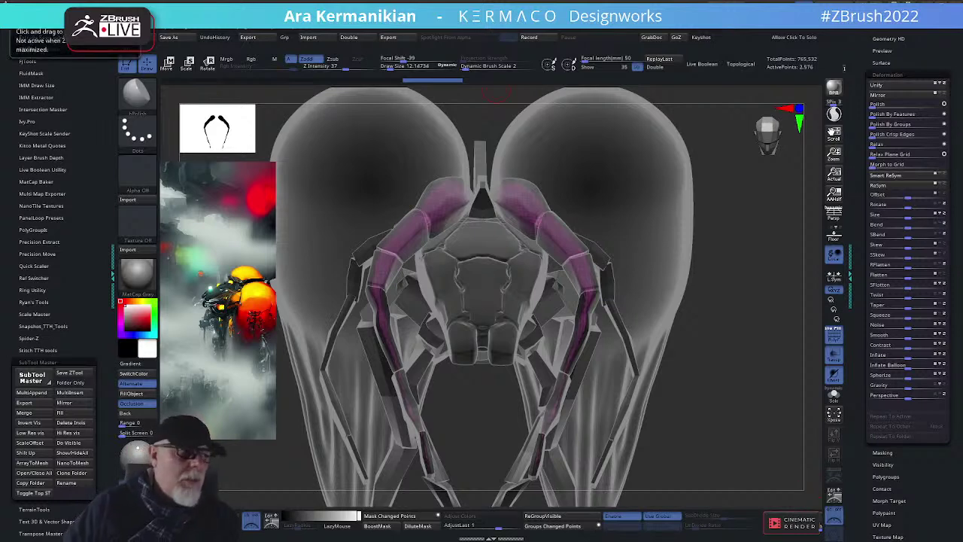
Switch to the web browser and look over the broadcast agenda on the ZBrushLIVE calendar page
drag(527, 538, 527, 2)
key(alt+Tab)
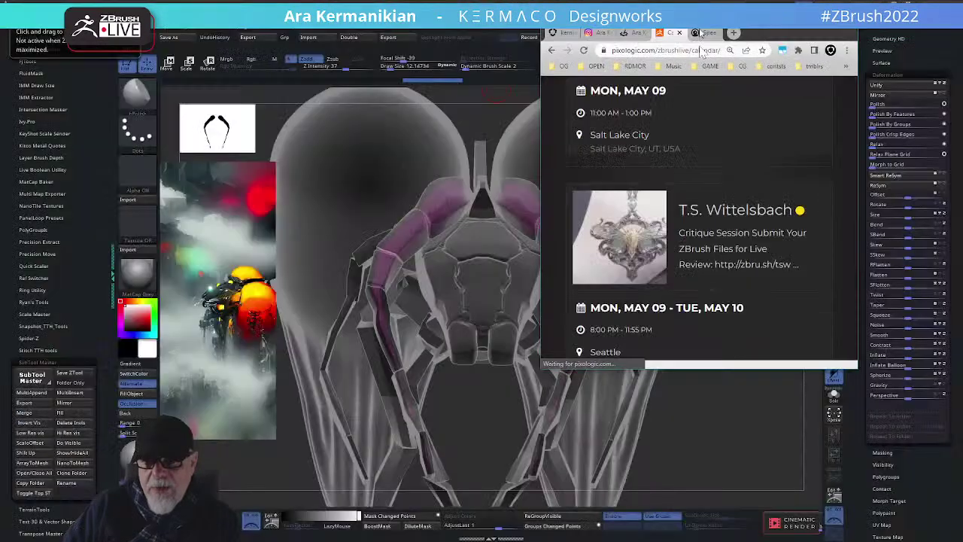
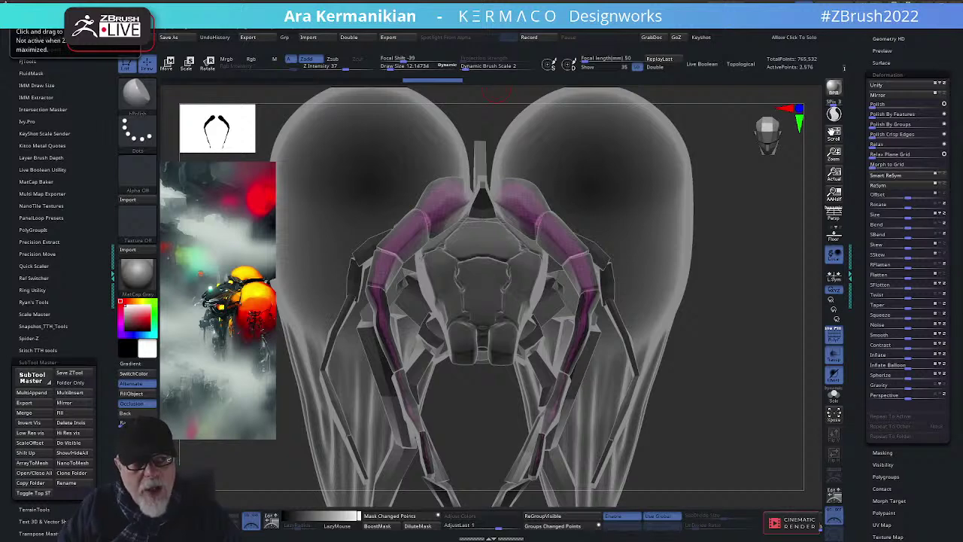
drag(0, 217, 490, 2)
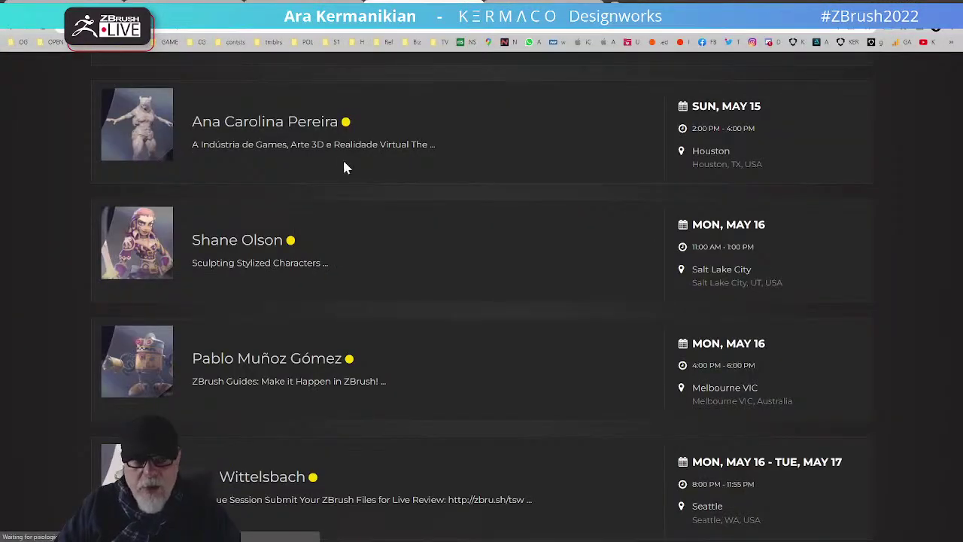
scroll(485, 316, up, 15)
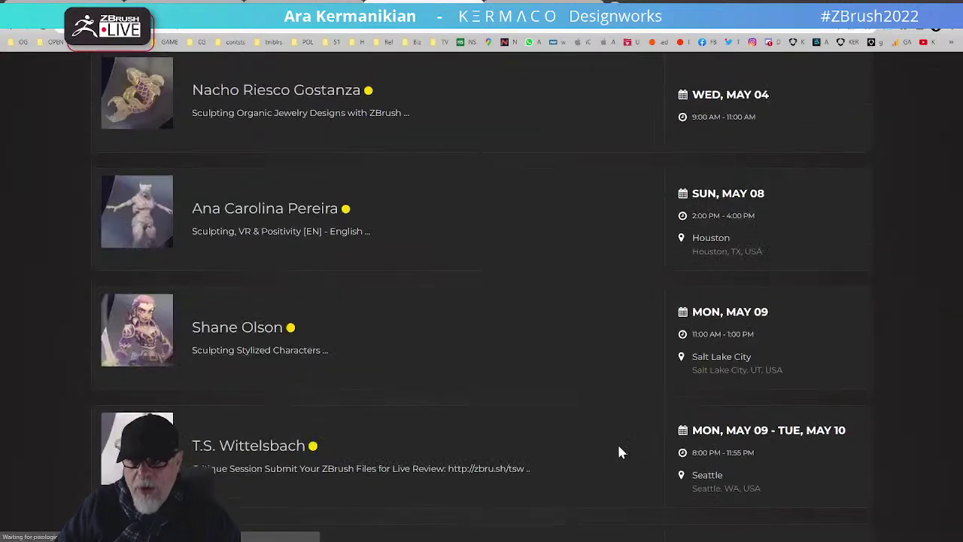
scroll(580, 397, up, 5)
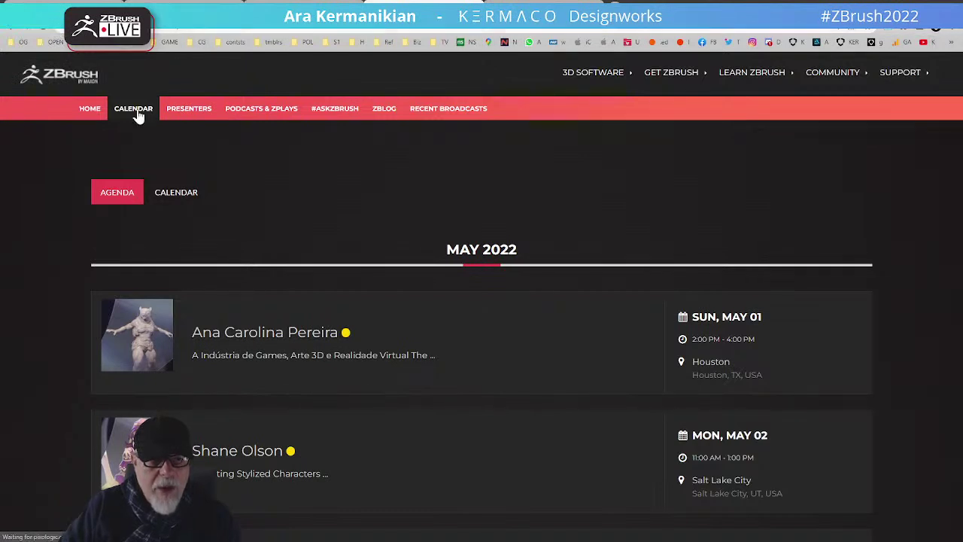
Open the ZBrushLIVE presenters page and go to the profile of the designer from kermaco.com
click(190, 111)
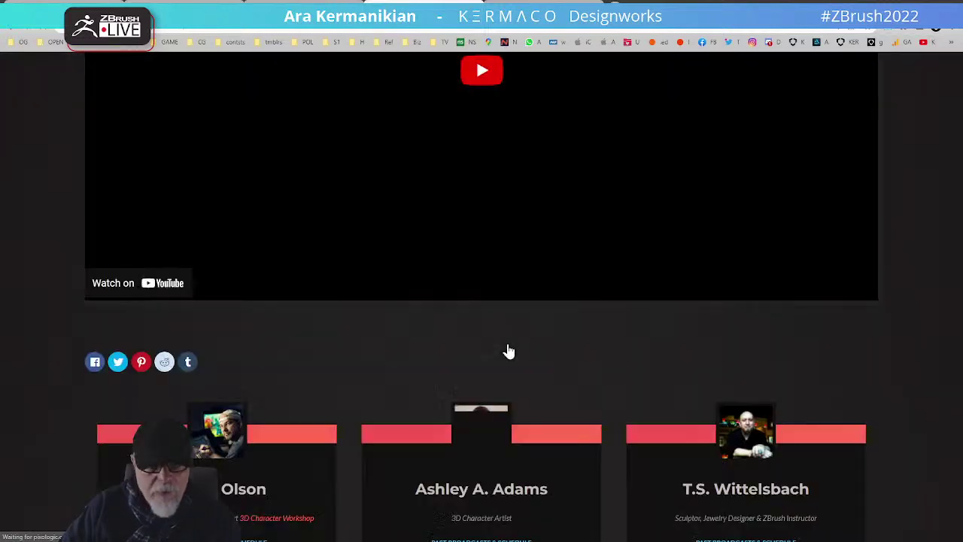
scroll(496, 350, down, 5)
scroll(493, 350, down, 12)
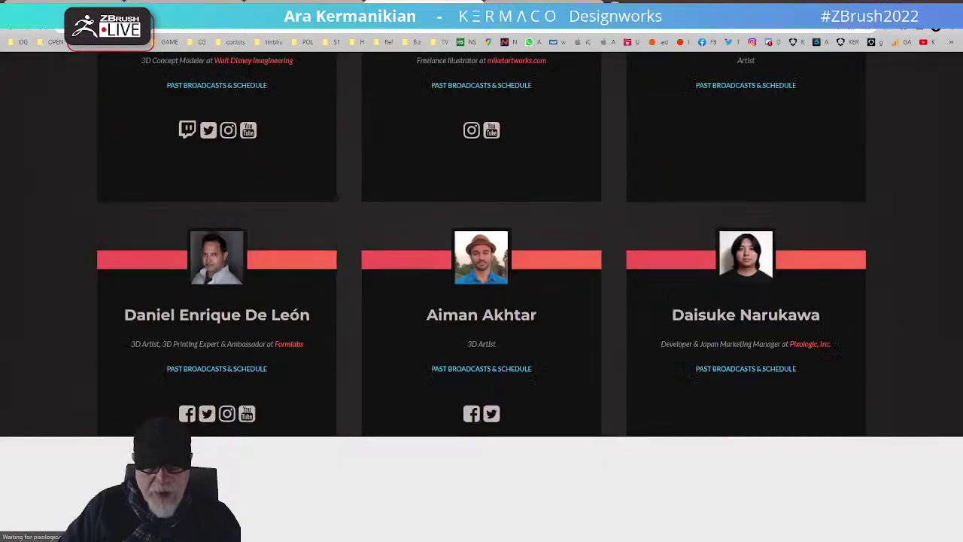
scroll(487, 359, down, 7)
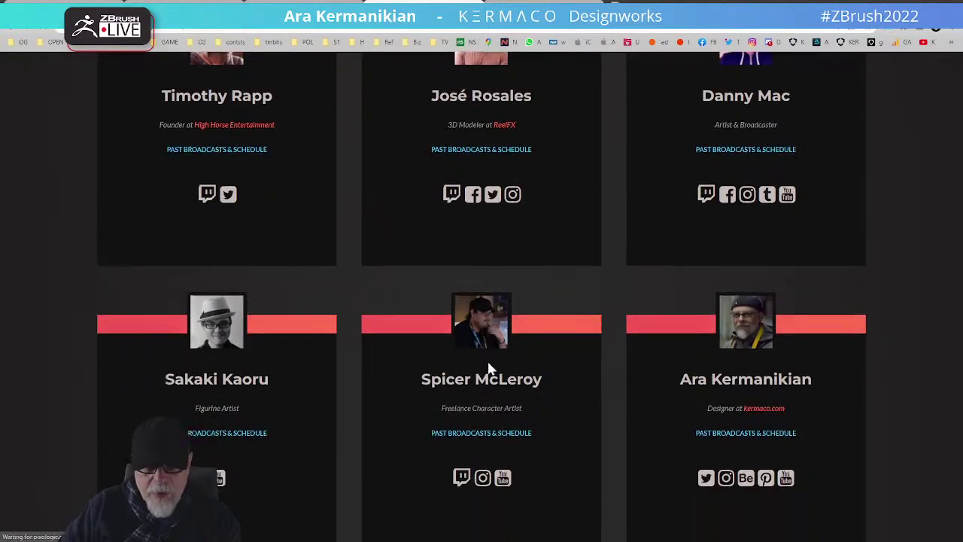
click(747, 335)
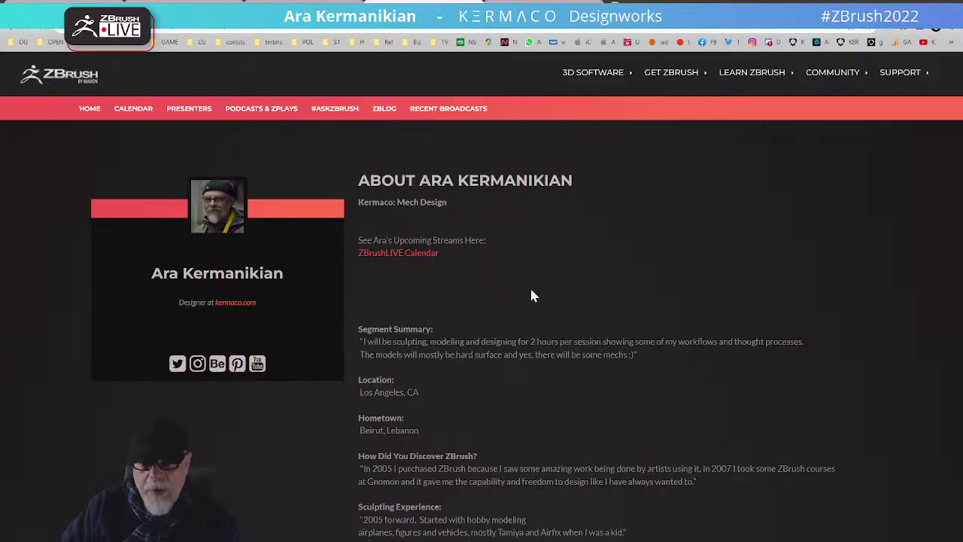
Look through the past broadcasts featured on the presenter's profile, from the space suit episodes down to the older mech design seasons
scroll(481, 316, down, 15)
scroll(431, 350, up, 3)
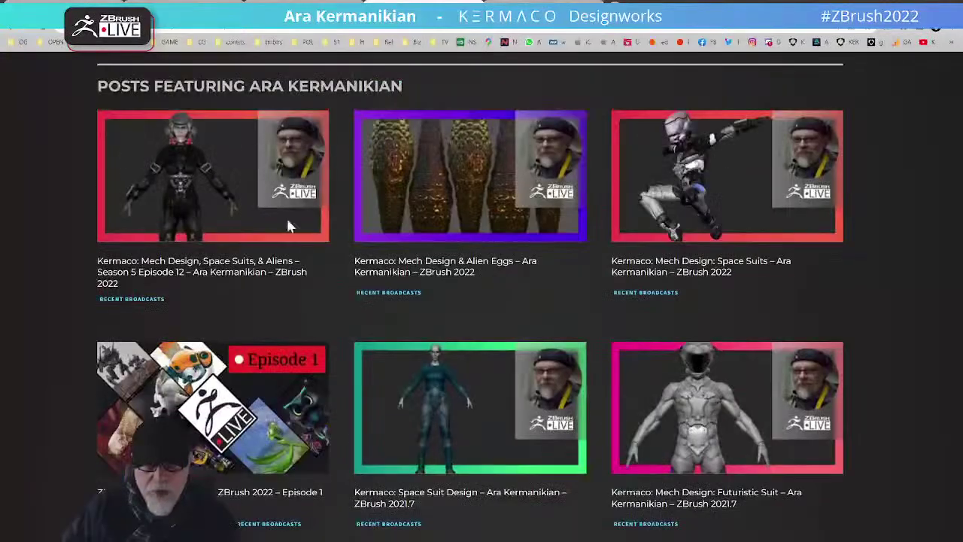
scroll(633, 489, down, 8)
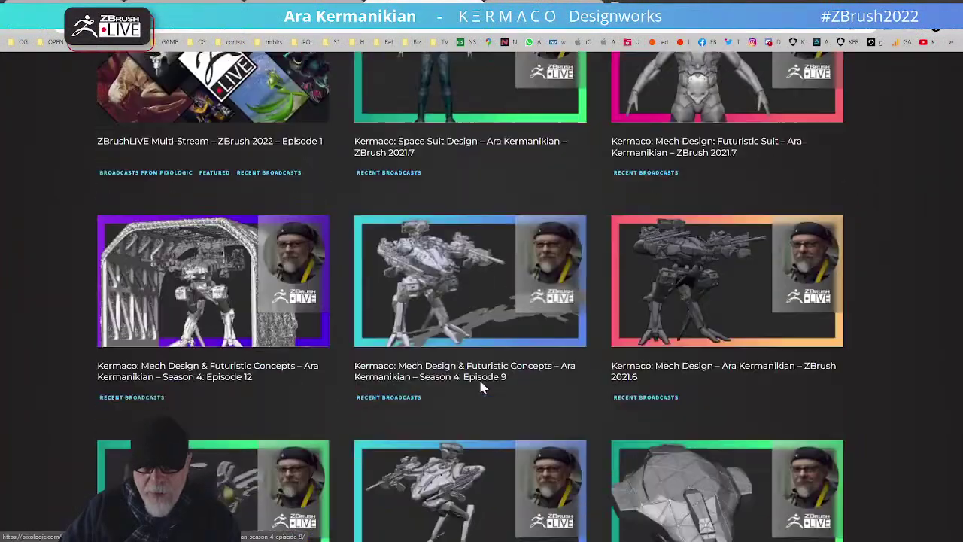
scroll(700, 409, down, 5)
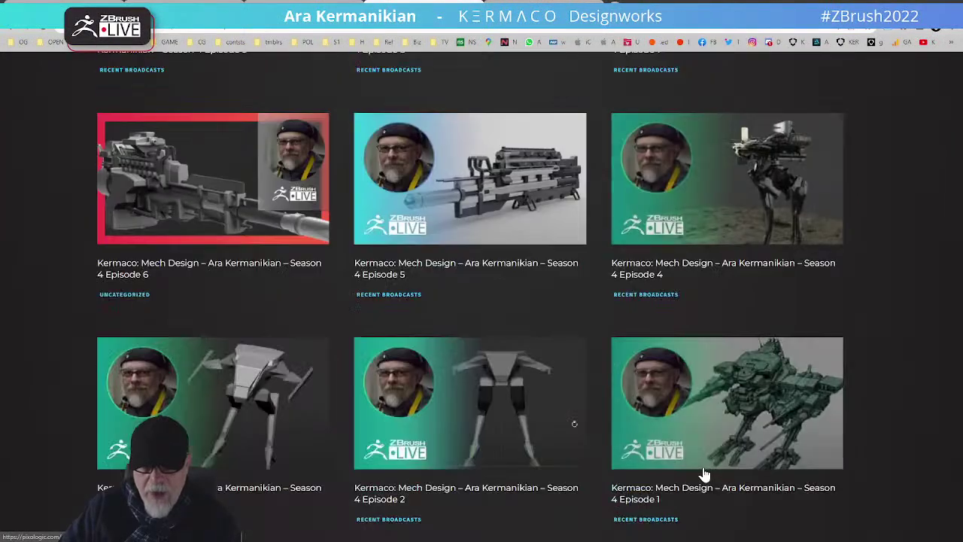
scroll(764, 376, up, 3)
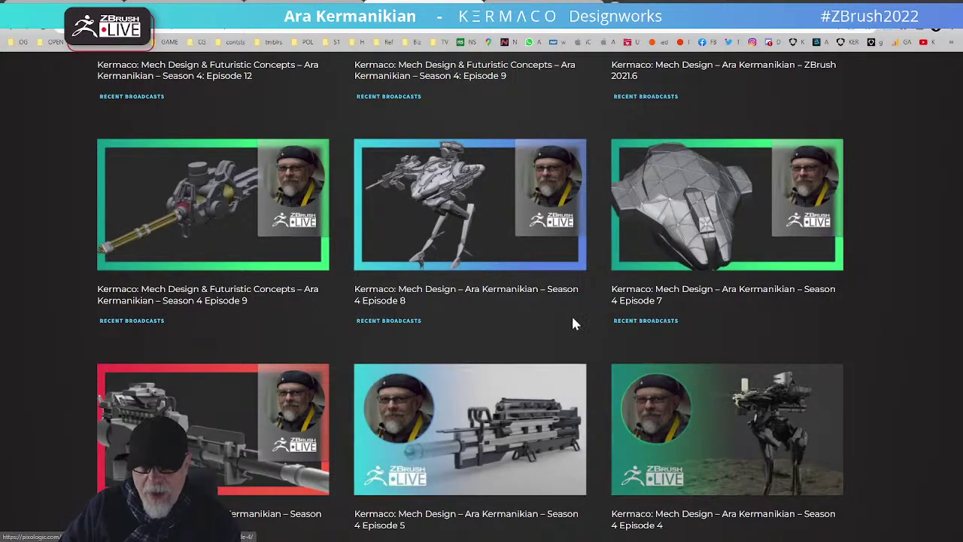
scroll(571, 314, down, 5)
scroll(685, 388, down, 1)
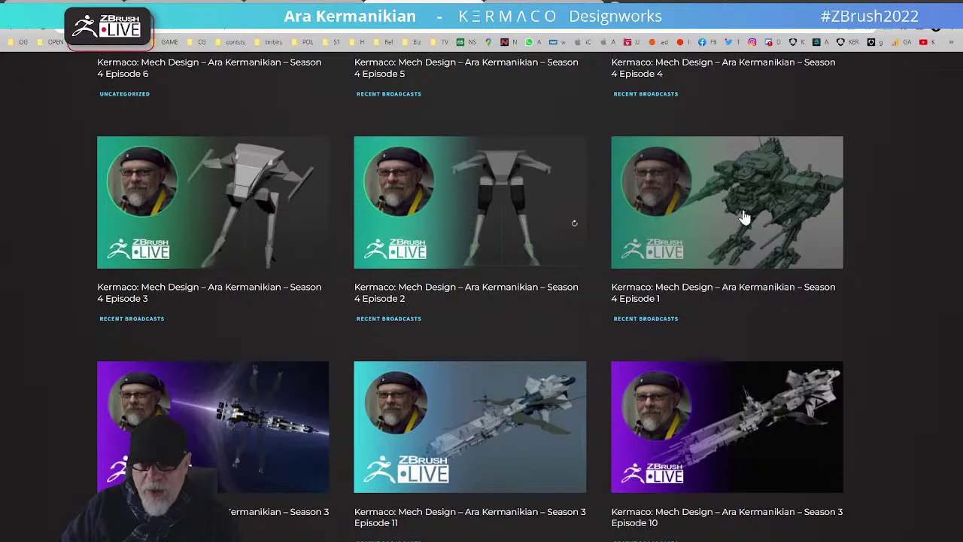
scroll(217, 213, up, 3)
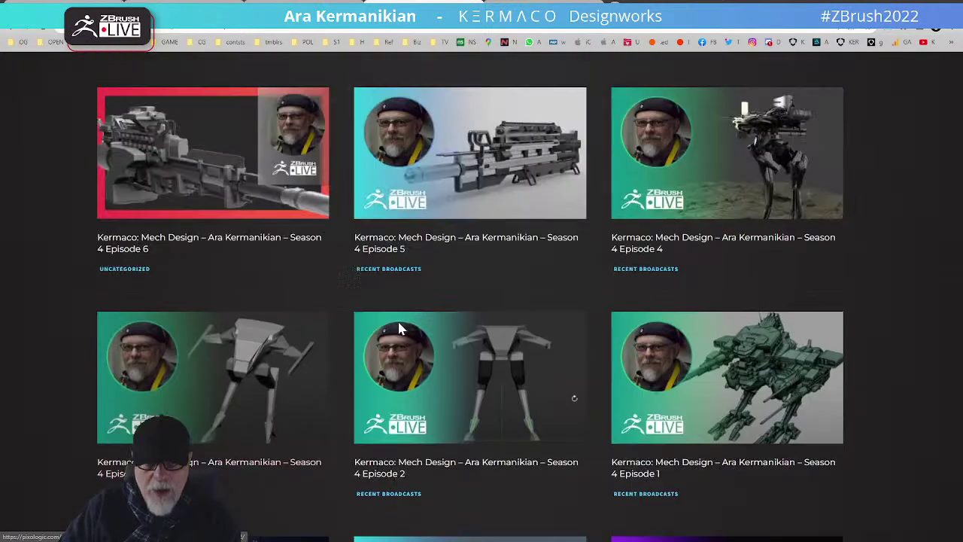
scroll(447, 327, up, 3)
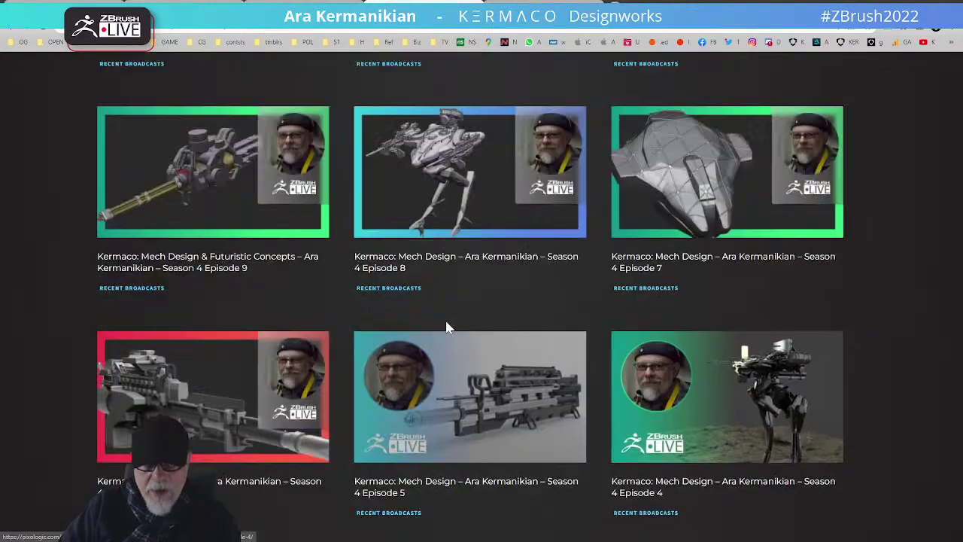
scroll(249, 284, up, 2)
scroll(248, 284, up, 2)
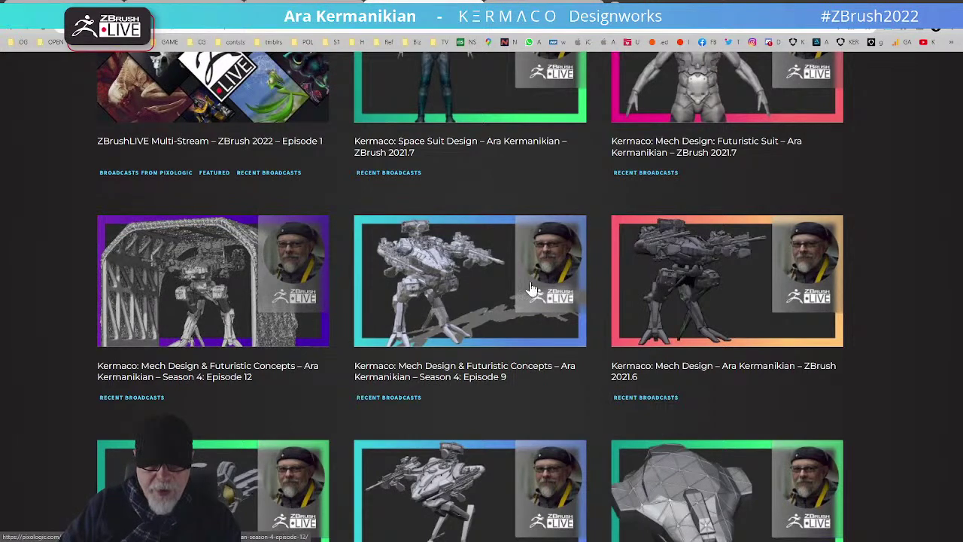
scroll(644, 364, down, 1)
scroll(643, 364, down, 10)
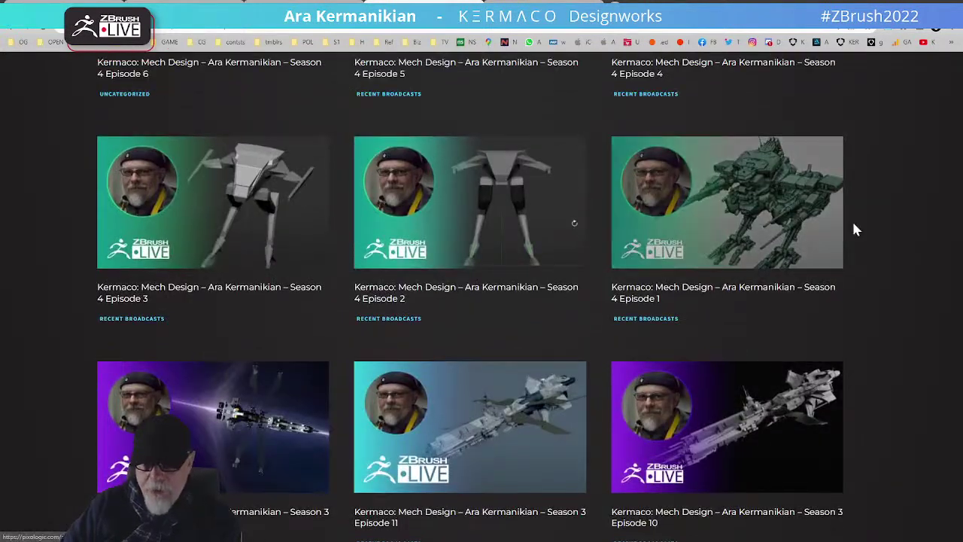
scroll(641, 275, up, 7)
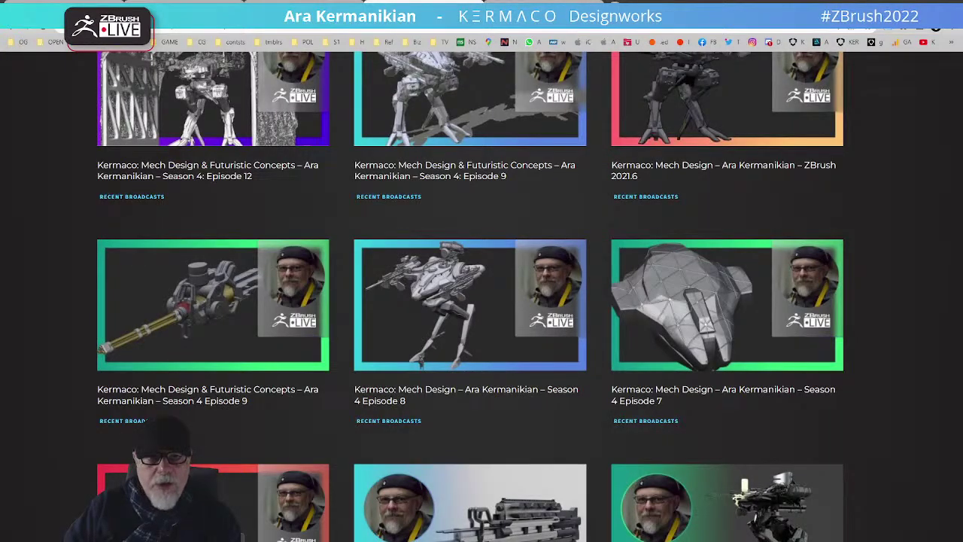
Leave the profile page, bring up the Pixologic ZBrush YouTube channel and show its uploaded videos
drag(677, 7, 0, 193)
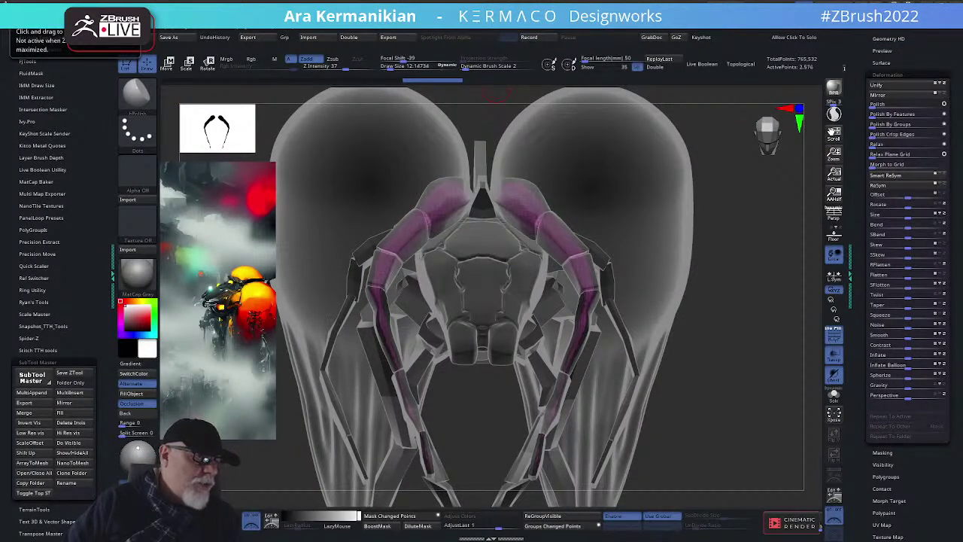
drag(0, 482, 0, 193)
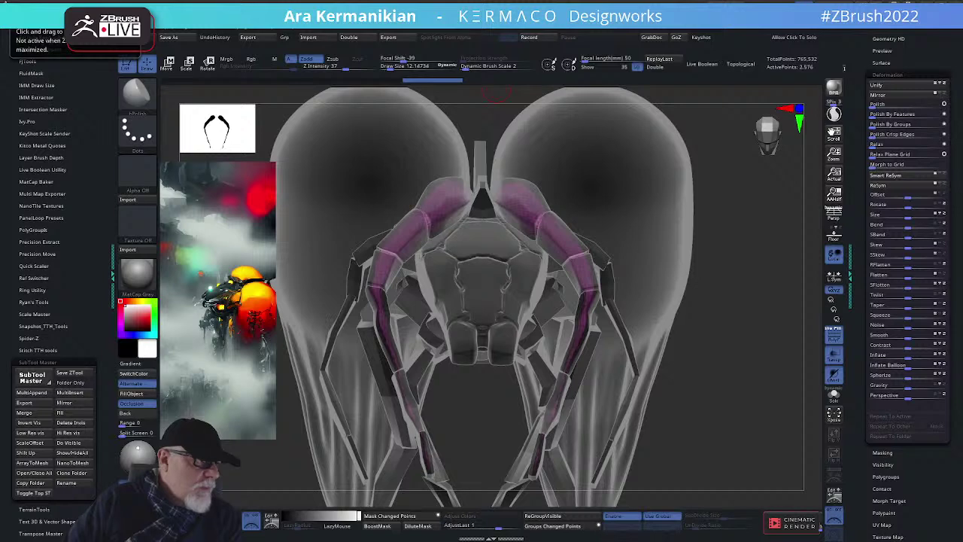
drag(0, 58, 419, 1)
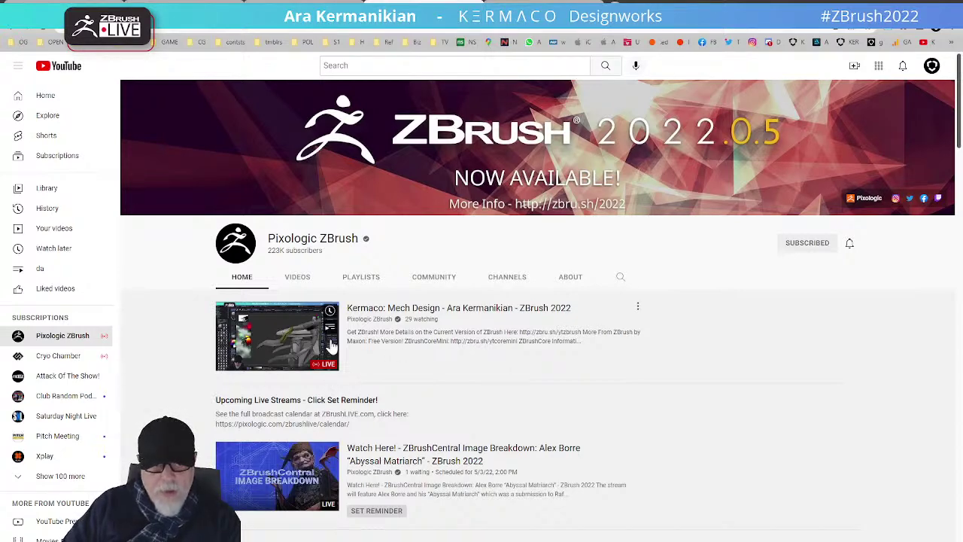
click(305, 285)
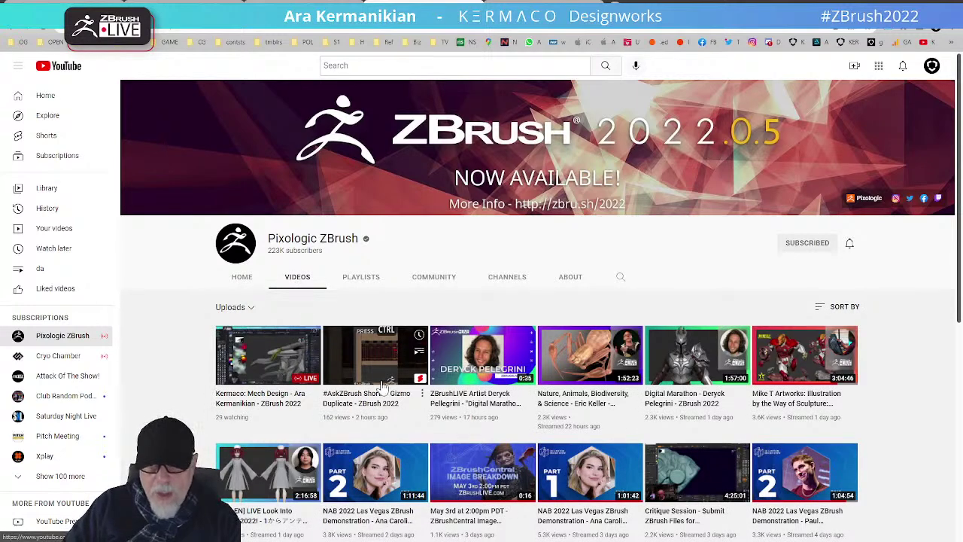
Browse the channel's recent uploads and open the search within the channel
scroll(452, 433, down, 3)
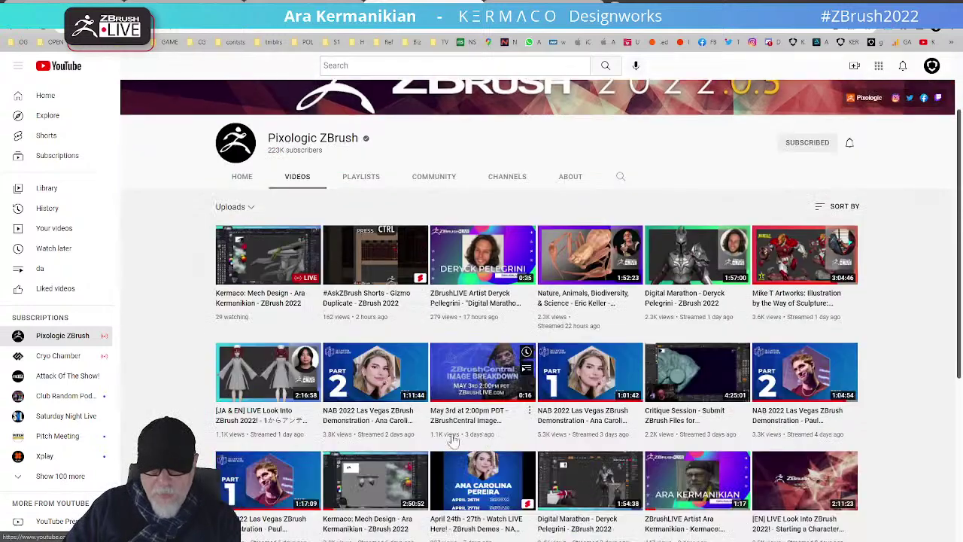
scroll(465, 418, down, 1)
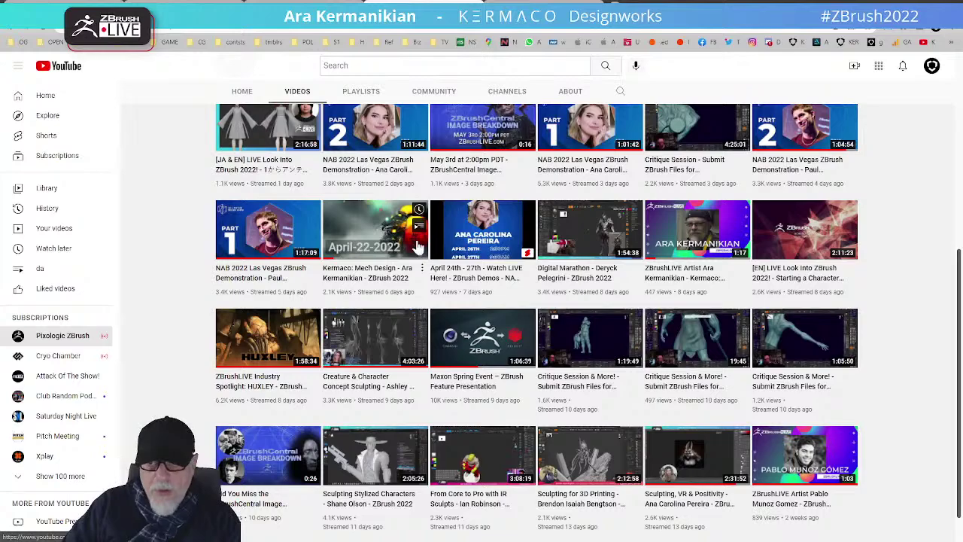
scroll(590, 376, down, 3)
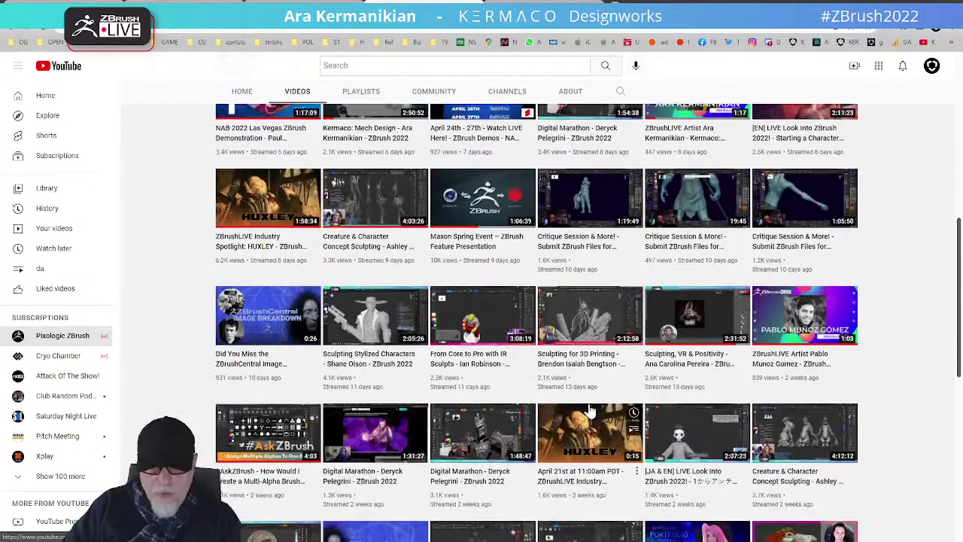
scroll(590, 418, down, 1)
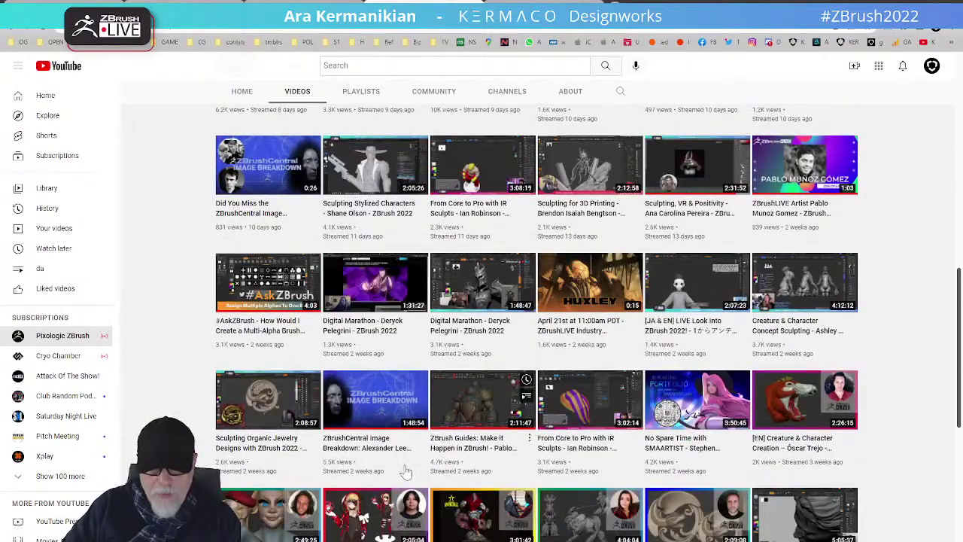
scroll(524, 384, up, 3)
scroll(525, 353, up, 4)
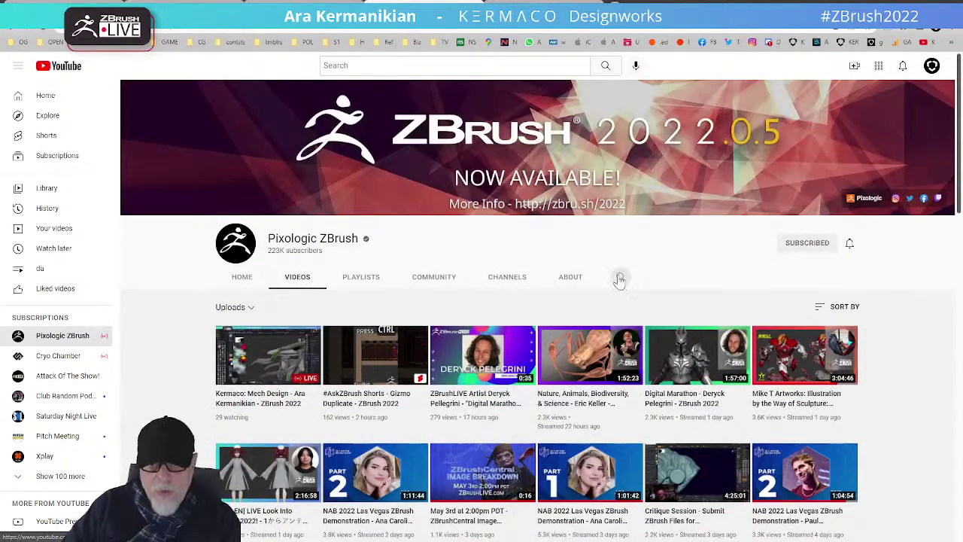
click(621, 277)
text(Ara)
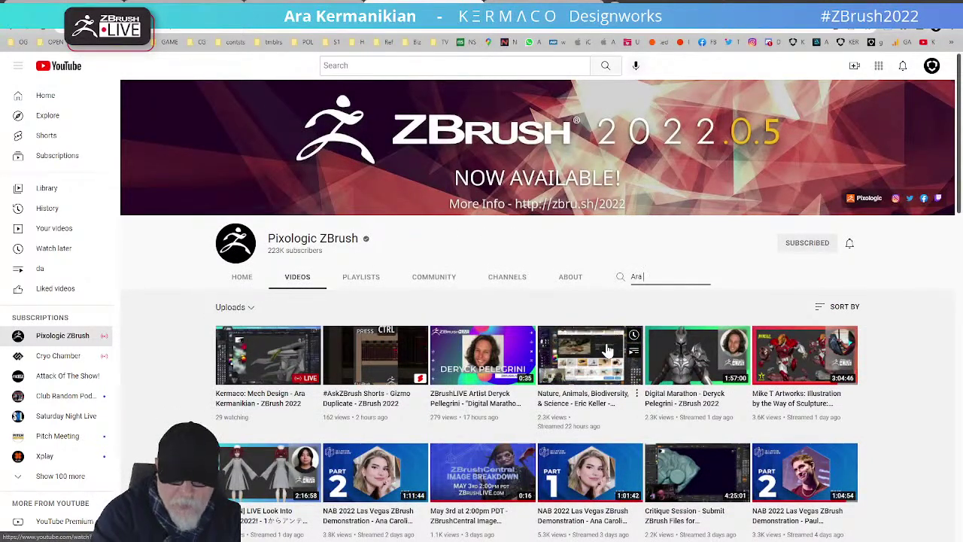
text( Kermanikian)
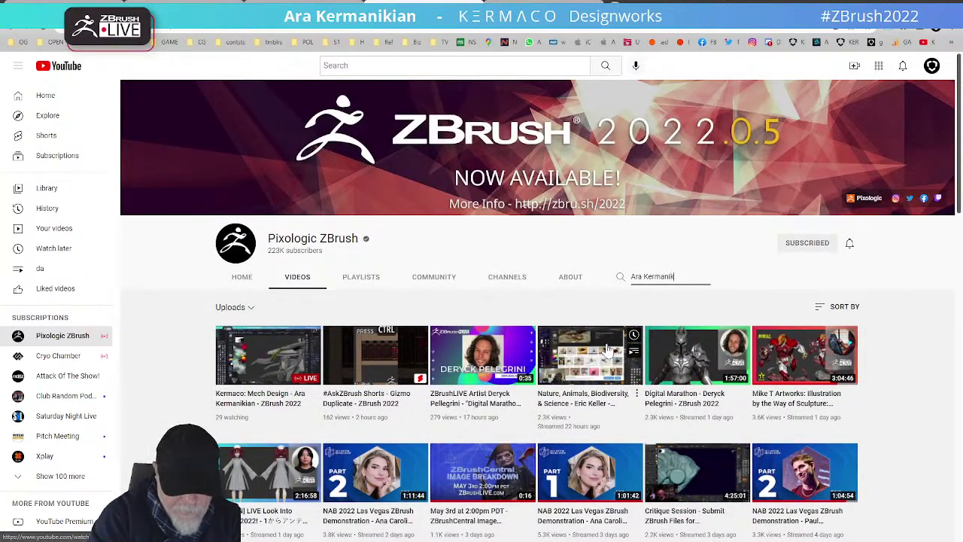
key(BackSpace)
key(BackSpace)
key(BackSpace)
key(BackSpace)
key(BackSpace)
key(BackSpace)
key(BackSpace)
key(BackSpace)
key(BackSpace)
key(BackSpace)
key(BackSpace)
key(BackSpace)
key(BackSpace)
key(BackSpace)
key(BackSpace)
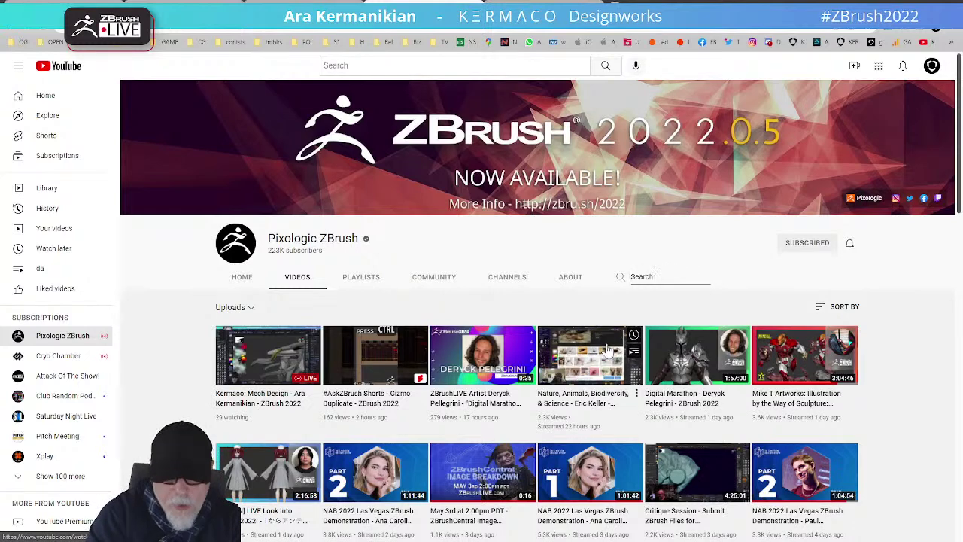
Search the channel for "kermaco" and look through the resulting playlist and episodes
text(kermaco)
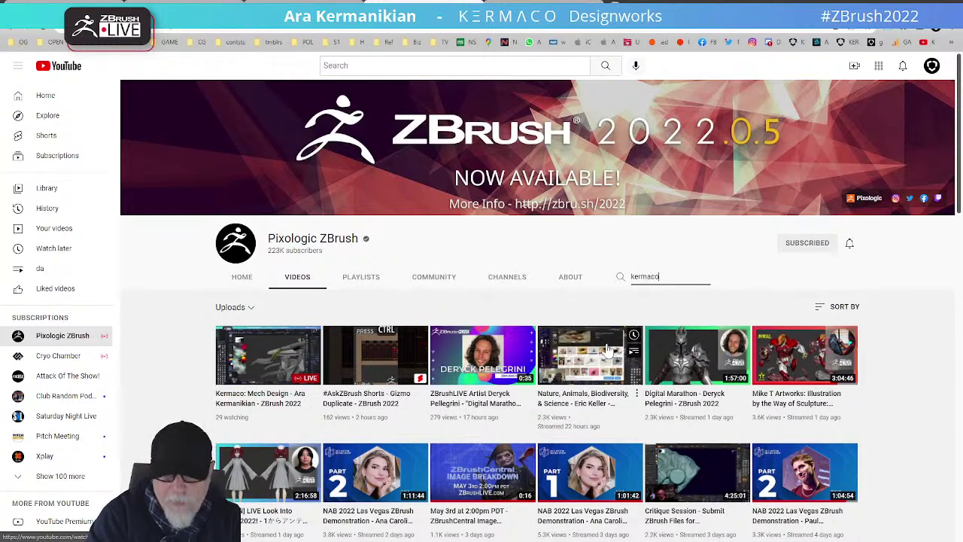
key(Return)
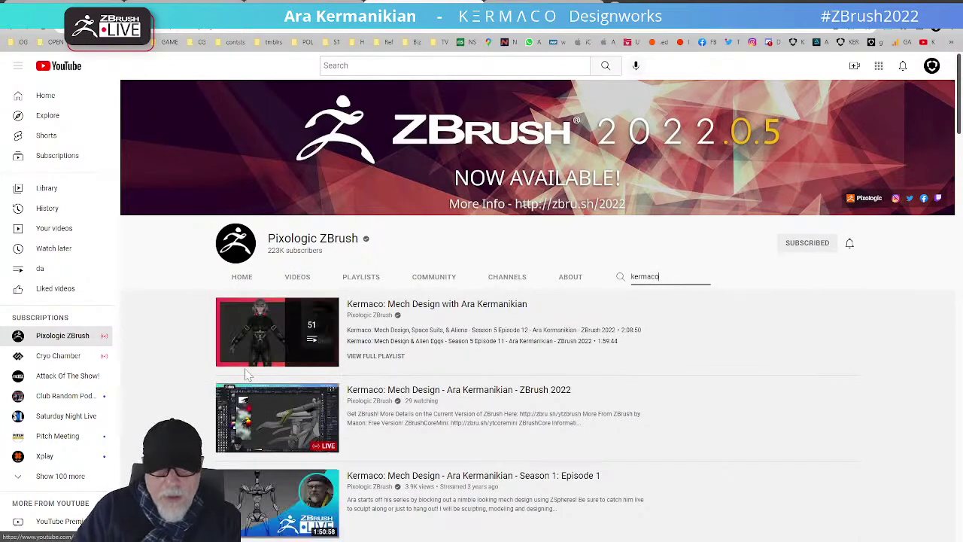
scroll(384, 361, down, 5)
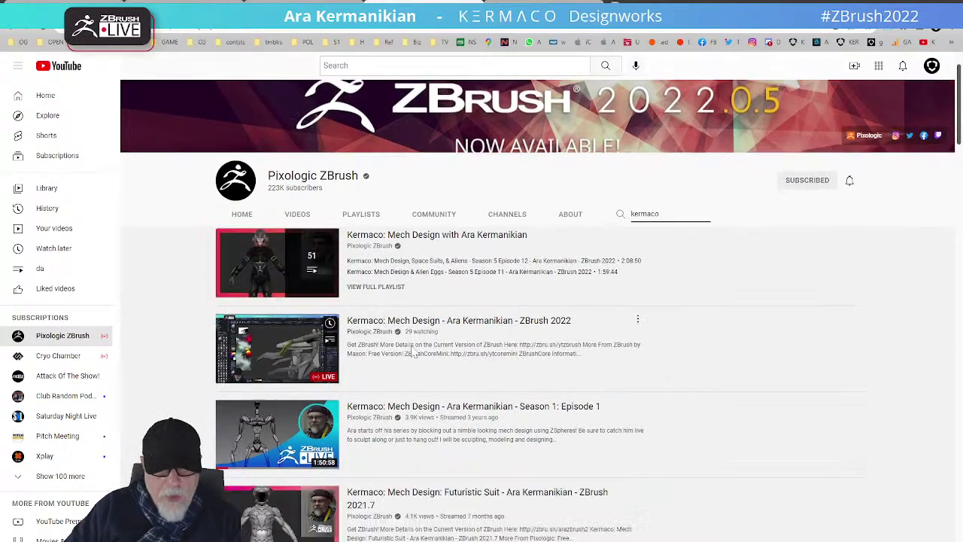
scroll(418, 369, up, 1)
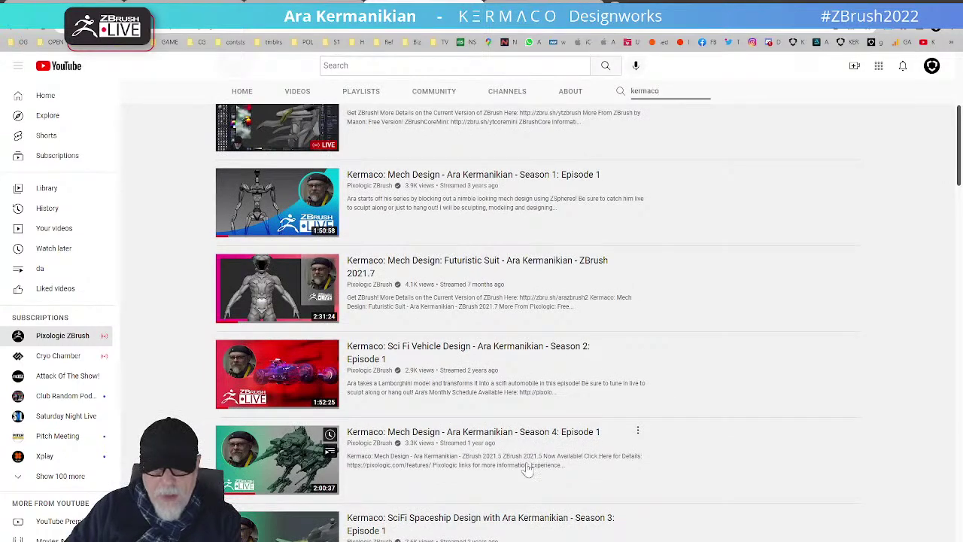
Look further down the channel's "kermaco" search results and switch back to ZBrush
scroll(482, 446, down, 5)
scroll(478, 447, down, 1)
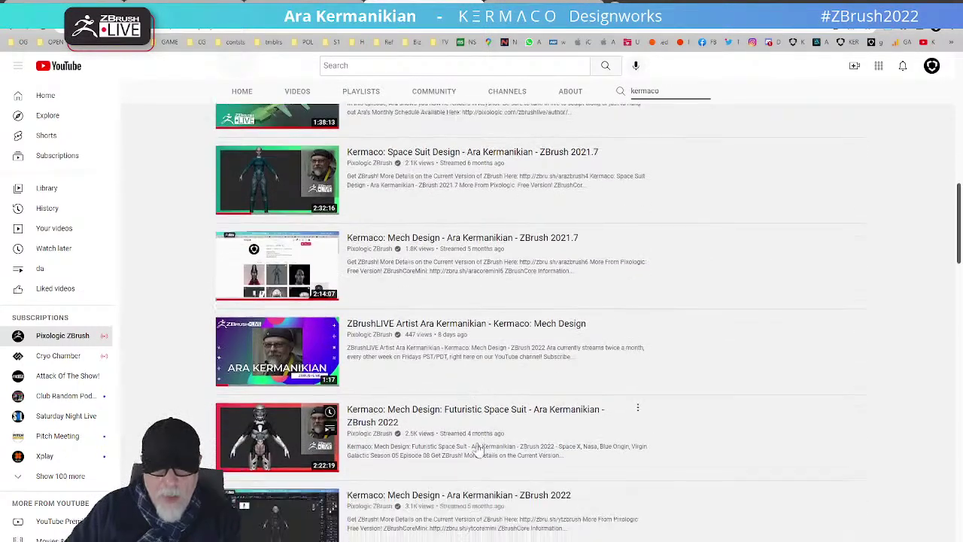
key(alt+Tab)
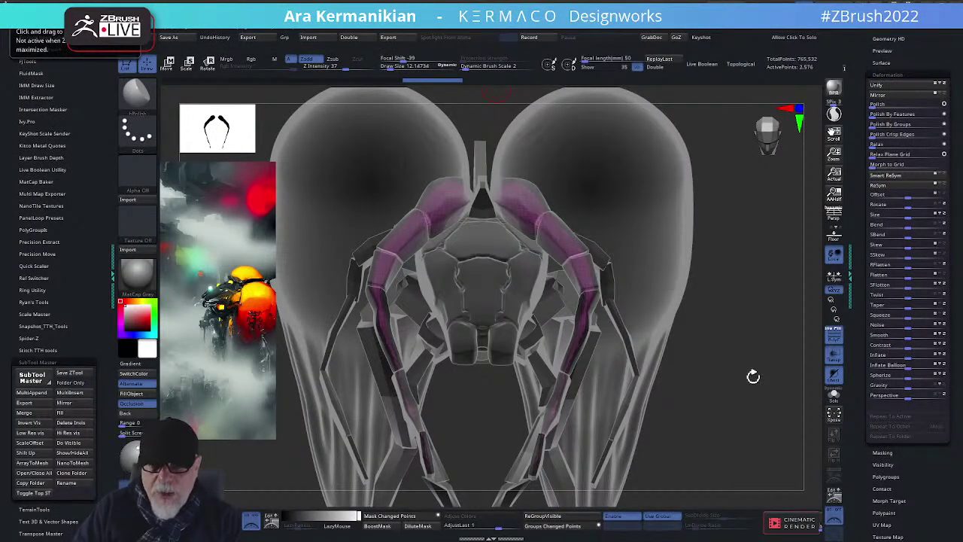
Check the inner core inside the transparent top arms from the side and isolate it from the other subtools
drag(747, 378, 384, 172)
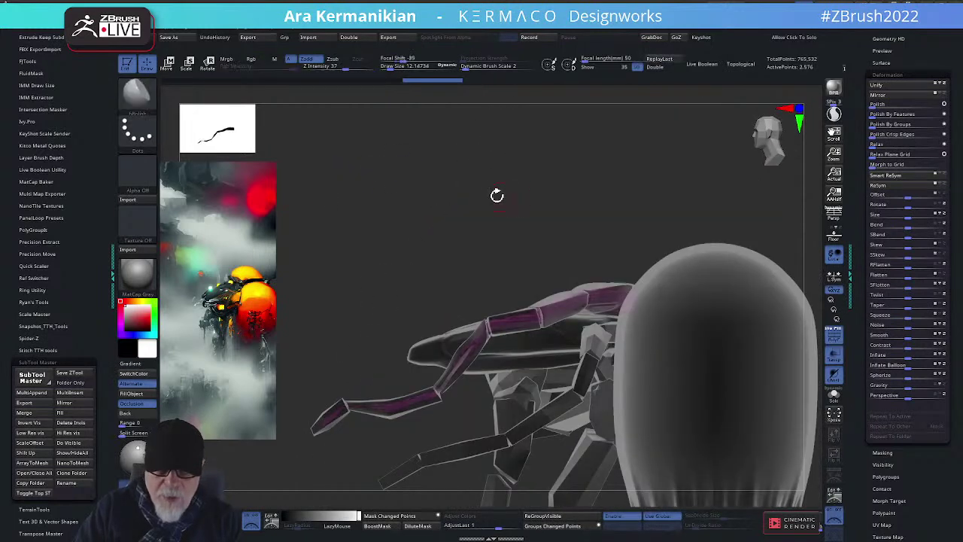
mouse_move(497, 195)
alt+mouse_down()
mouse_move(575, 187)
mouse_move(473, 447)
alt+mouse_up()
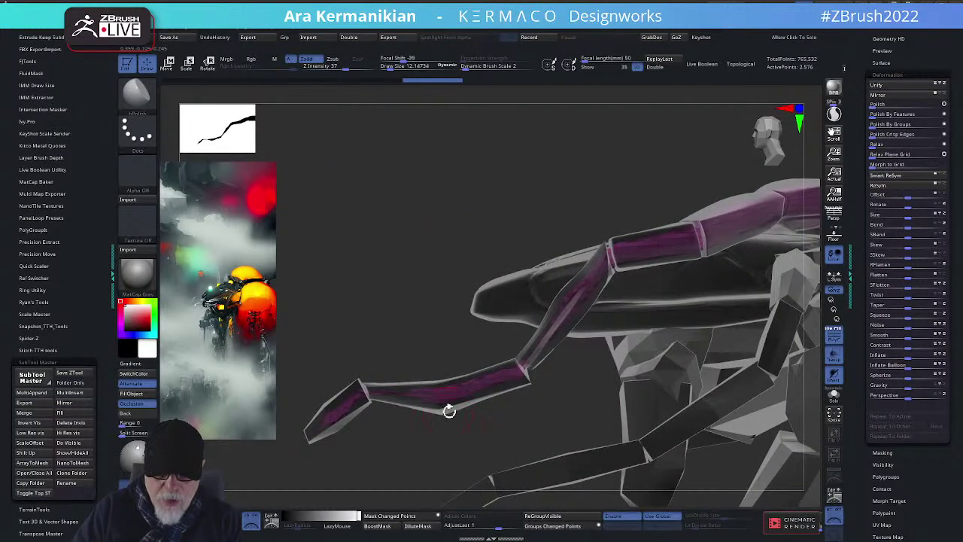
drag(412, 444, 417, 457)
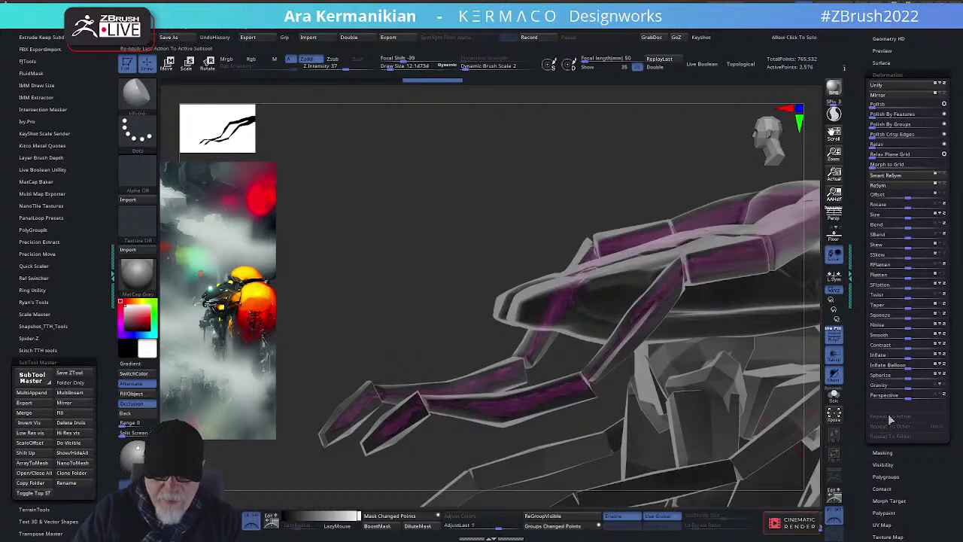
click(833, 396)
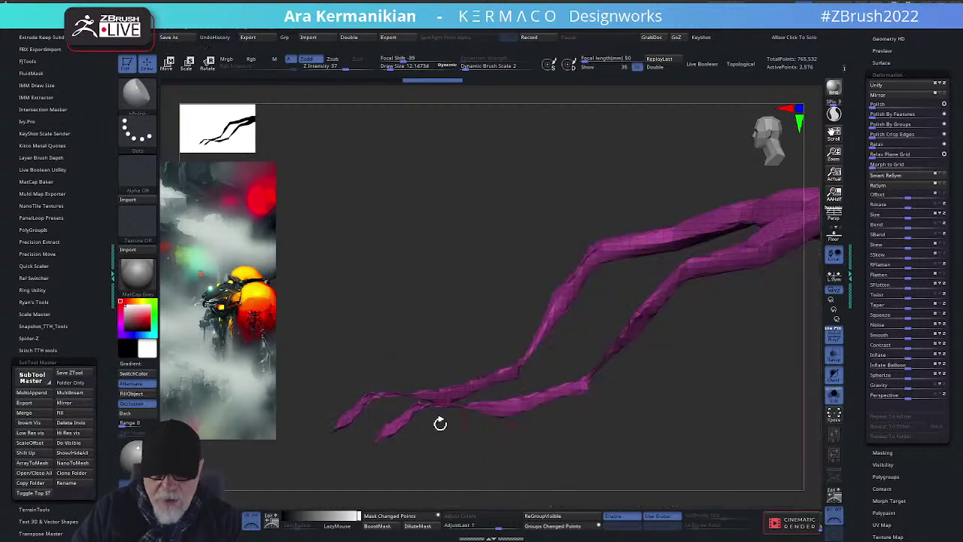
Thicken the thin forearm and wrist sections of the isolated arm core with the Inflate brush, smoothing where needed
right_click(472, 414)
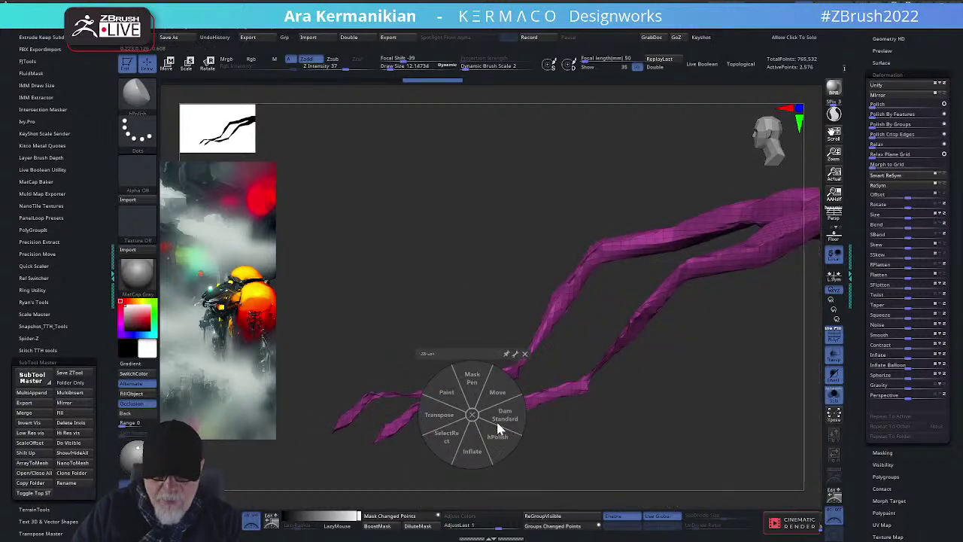
click(474, 448)
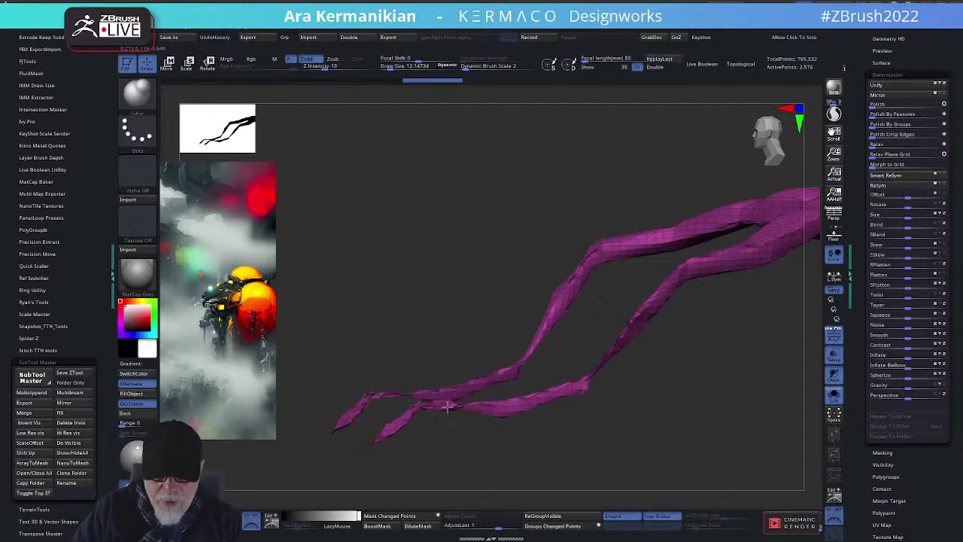
key(shift)
mouse_move(453, 406)
right_down()
mouse_move(484, 477)
mouse_move(494, 395)
mouse_move(572, 378)
right_up()
drag(572, 377, 519, 396)
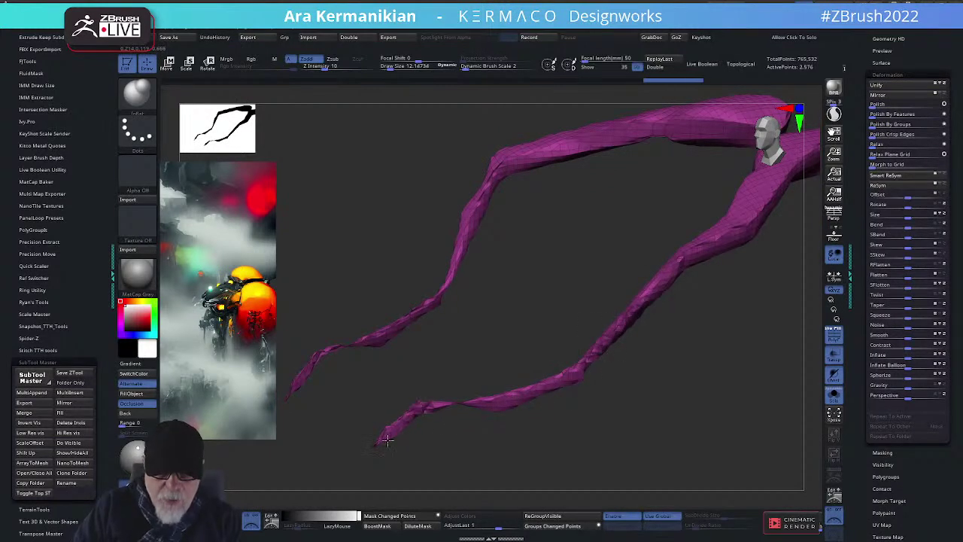
shift+drag(415, 410, 441, 404)
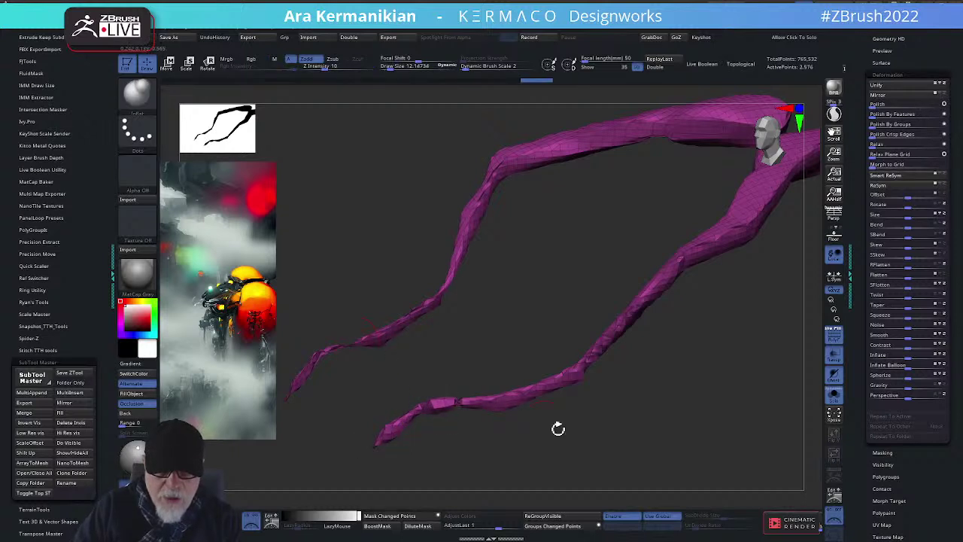
key(ctrl+space)
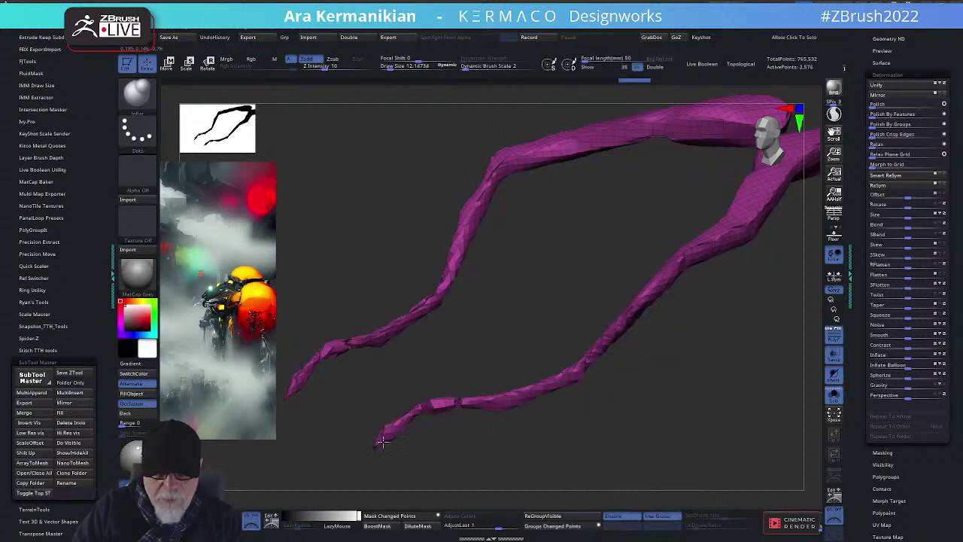
mouse_move(329, 359)
mouse_down()
mouse_move(329, 349)
mouse_move(448, 345)
mouse_move(413, 354)
mouse_up()
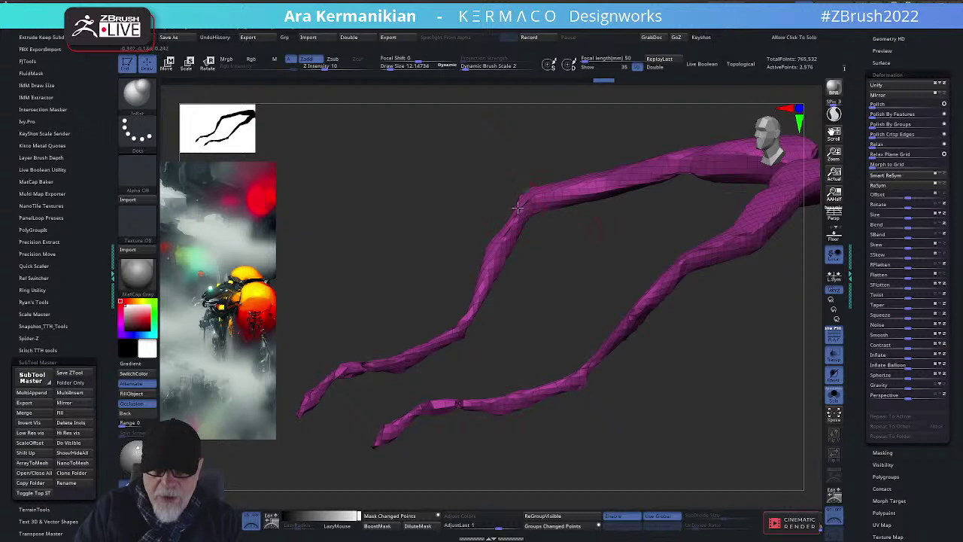
drag(587, 260, 670, 337)
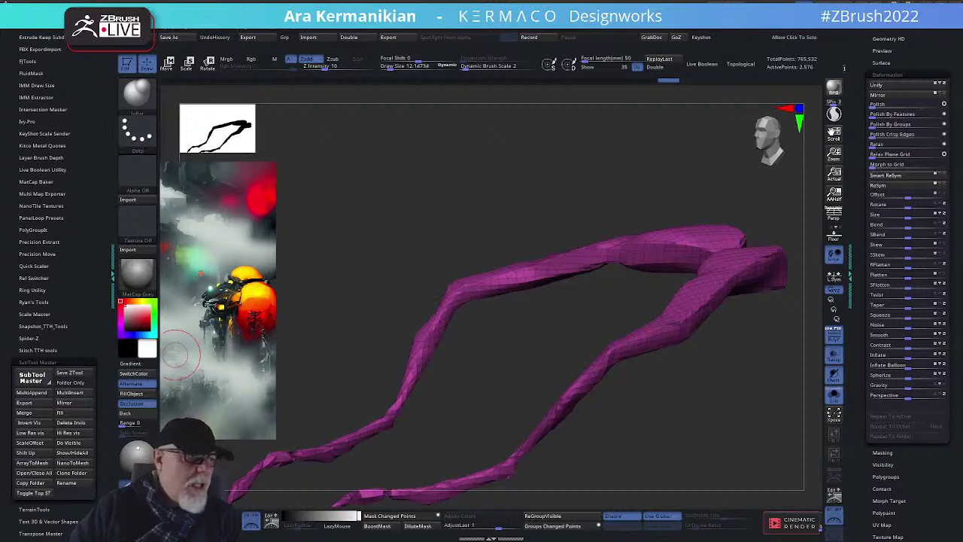
Switch to the Kermaco website in the browser, look through its portfolio gallery and bring up the blog
drag(176, 354, 429, 2)
click(94, 3)
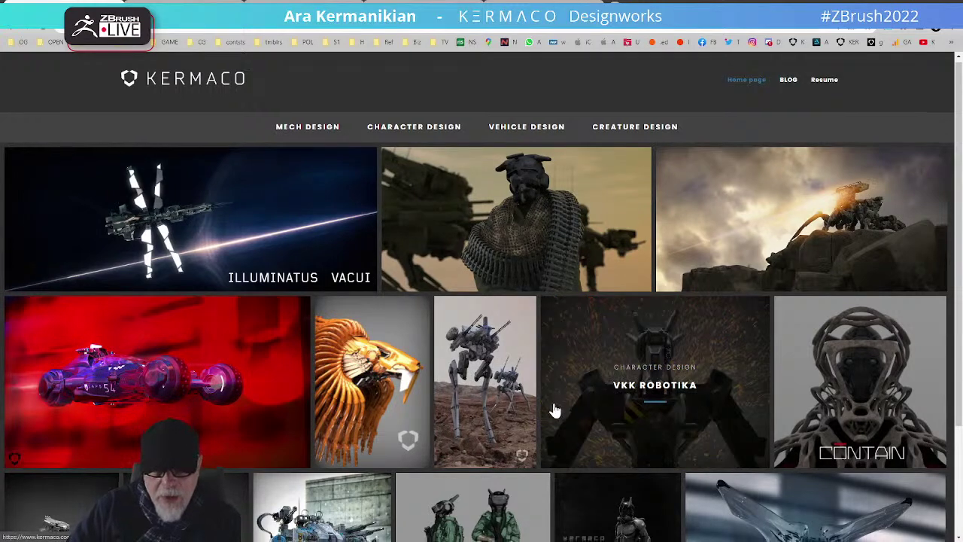
scroll(527, 392, down, 1)
scroll(534, 369, up, 1)
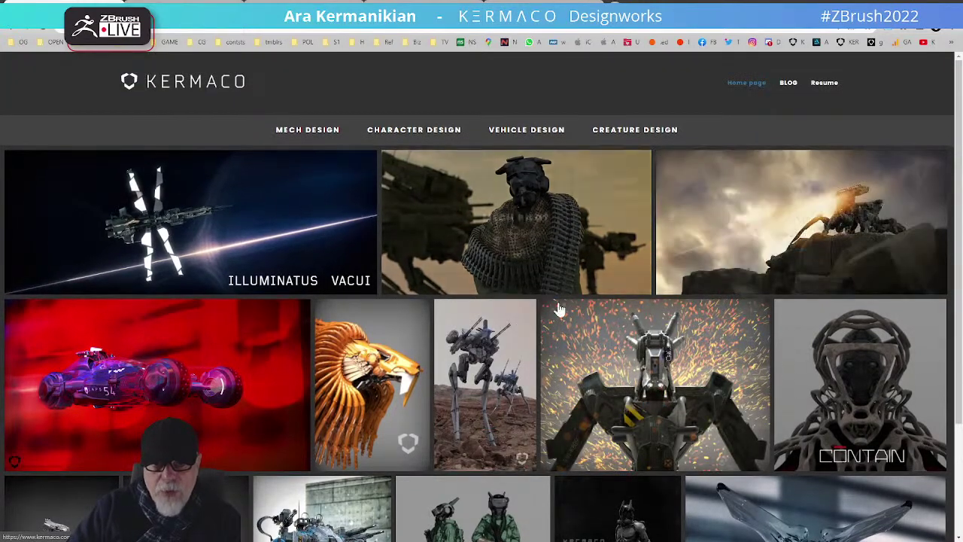
scroll(572, 468, down, 2)
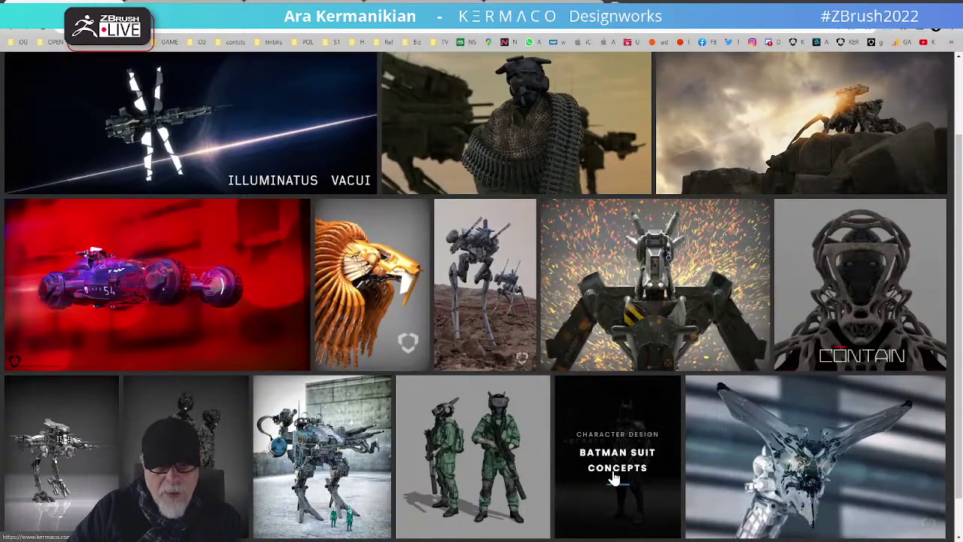
scroll(613, 477, down, 1)
scroll(624, 462, up, 3)
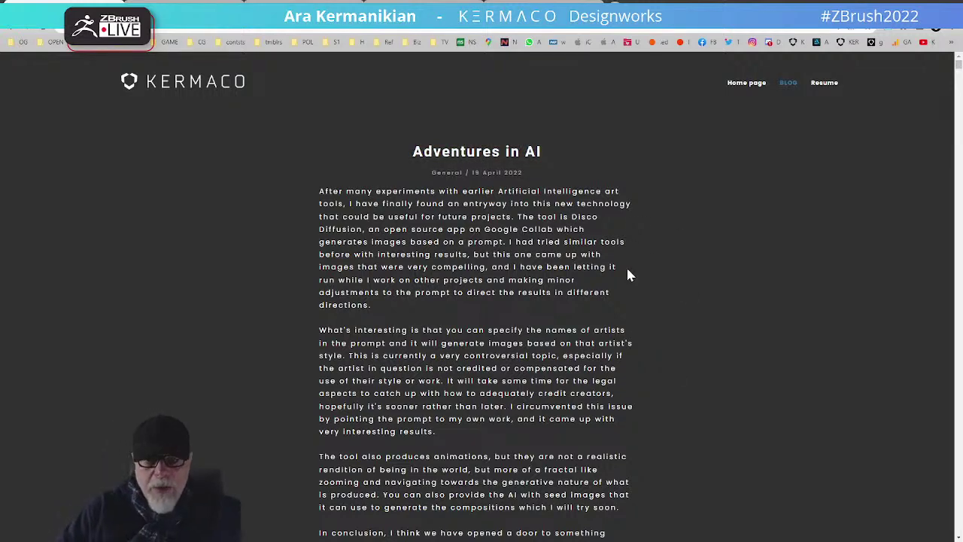
Look through the AI-generated mech images in the "Adventures in AI" blog post
scroll(629, 276, down, 7)
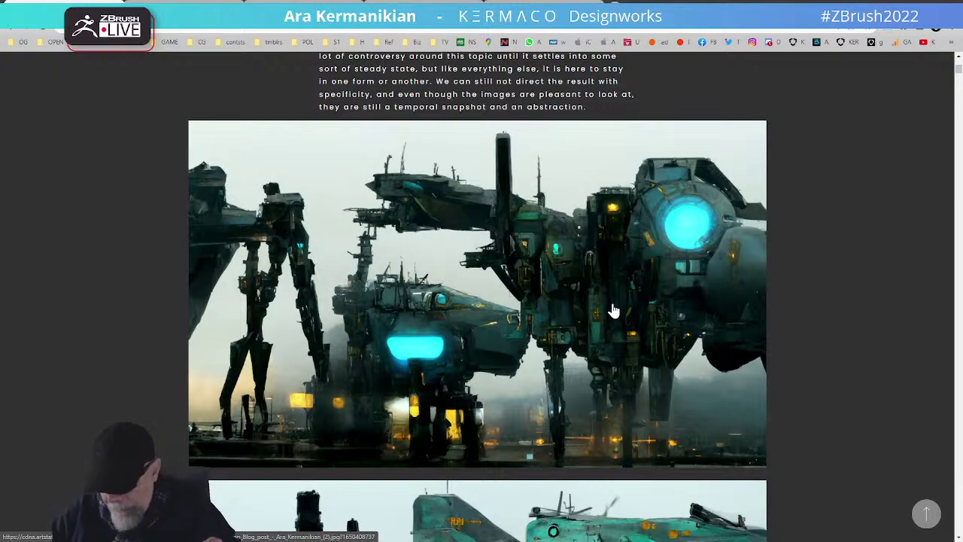
scroll(614, 310, down, 10)
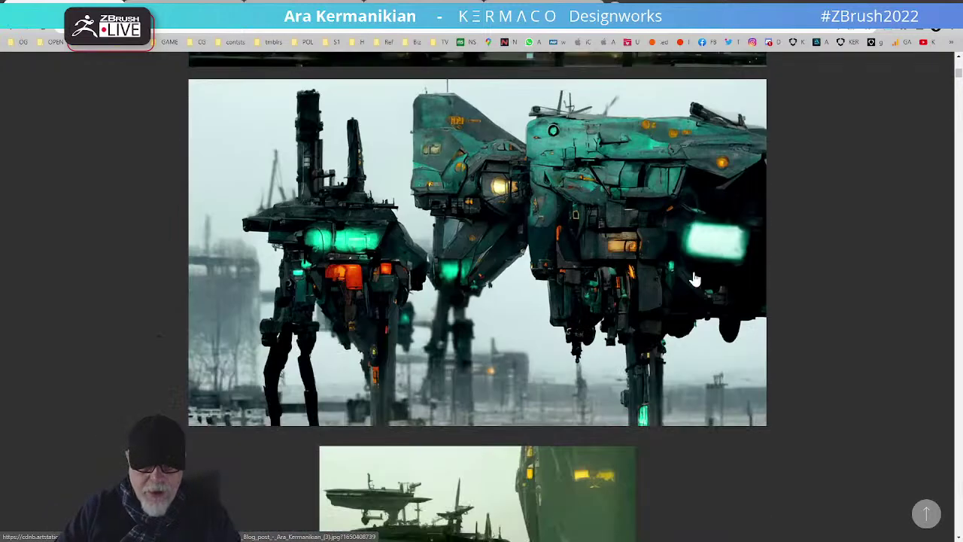
scroll(677, 301, down, 12)
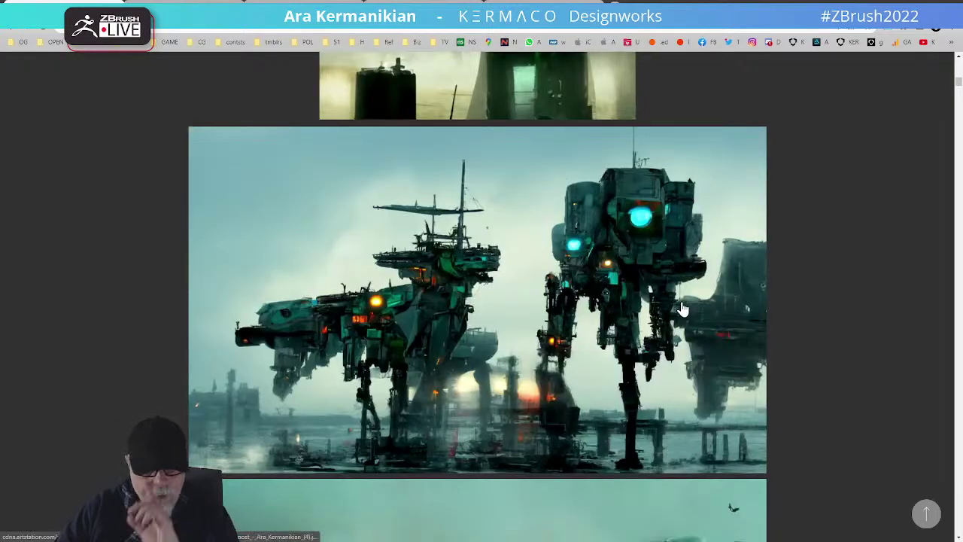
scroll(679, 340, down, 2)
scroll(482, 312, down, 10)
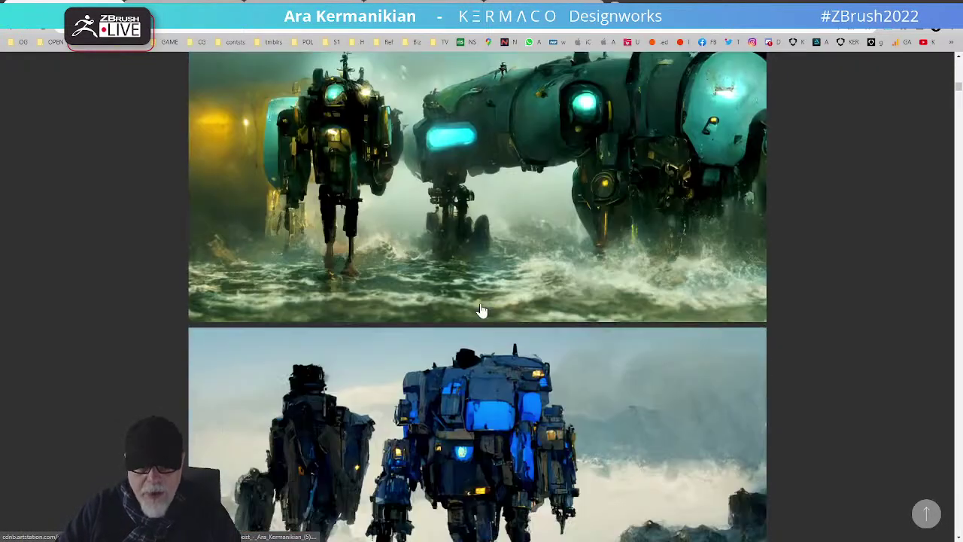
scroll(485, 314, down, 3)
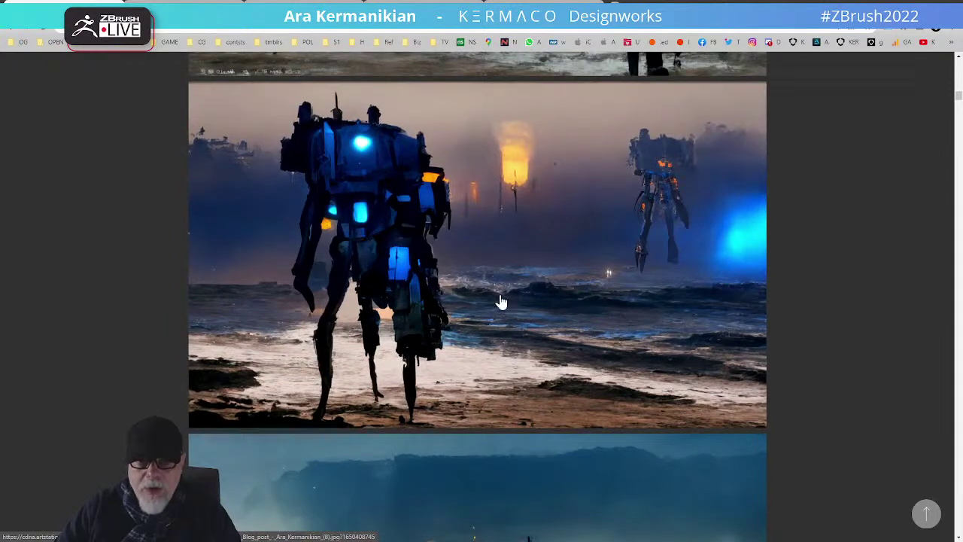
scroll(485, 288, down, 4)
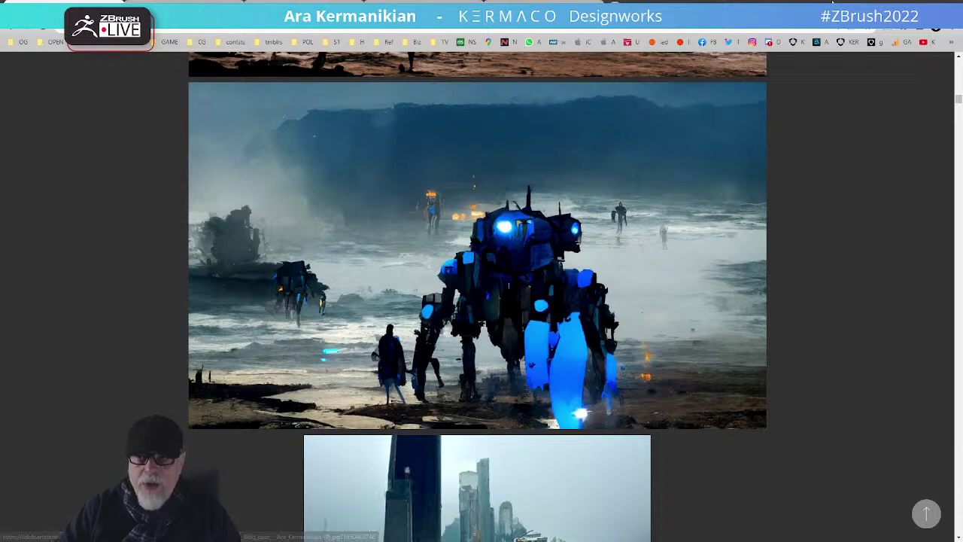
Return to ZBrush and rebuild the isolated arm core with DynaMesh, repeating the remesh after checking the thin forearms
key(alt+Tab)
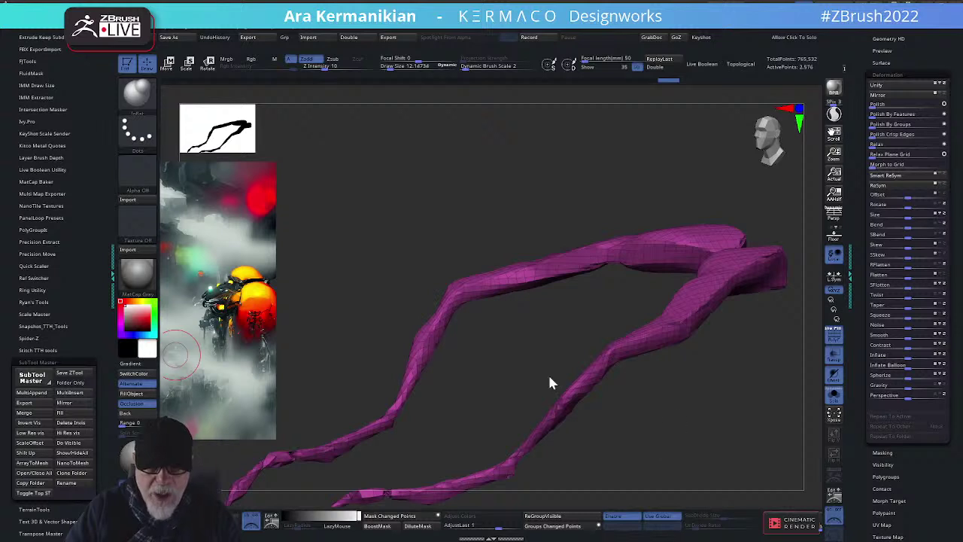
drag(458, 397, 499, 409)
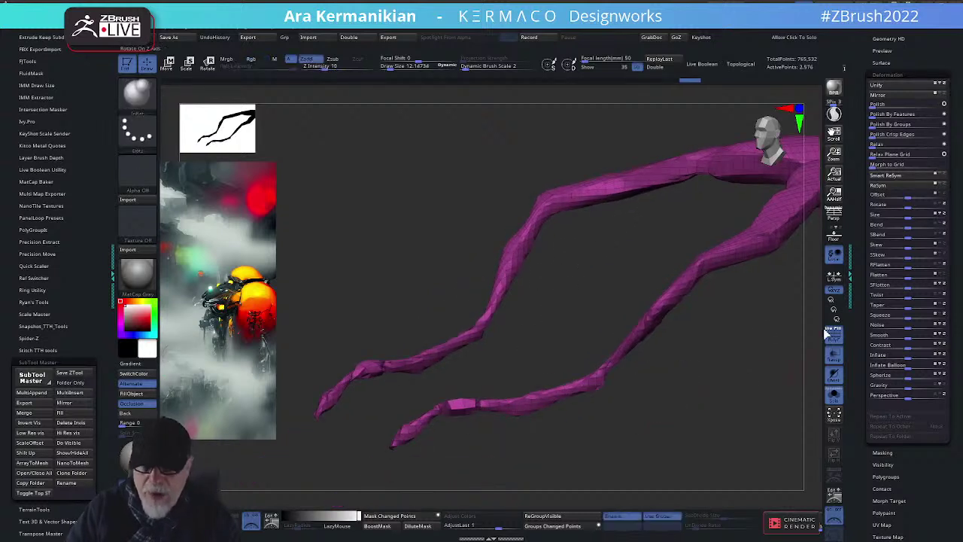
mouse_move(702, 367)
ctrl+mouse_down()
mouse_move(755, 426)
mouse_move(758, 456)
ctrl+mouse_up()
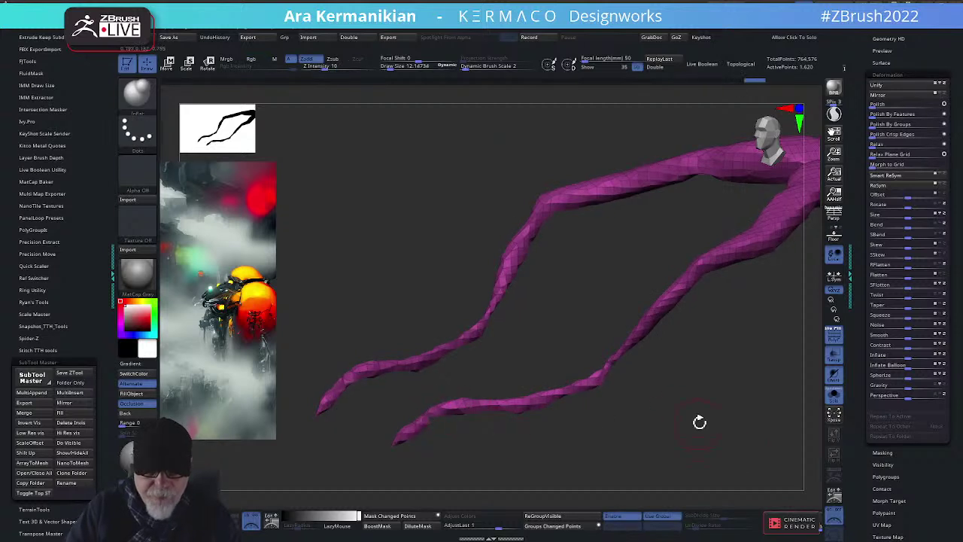
drag(675, 460, 820, 370)
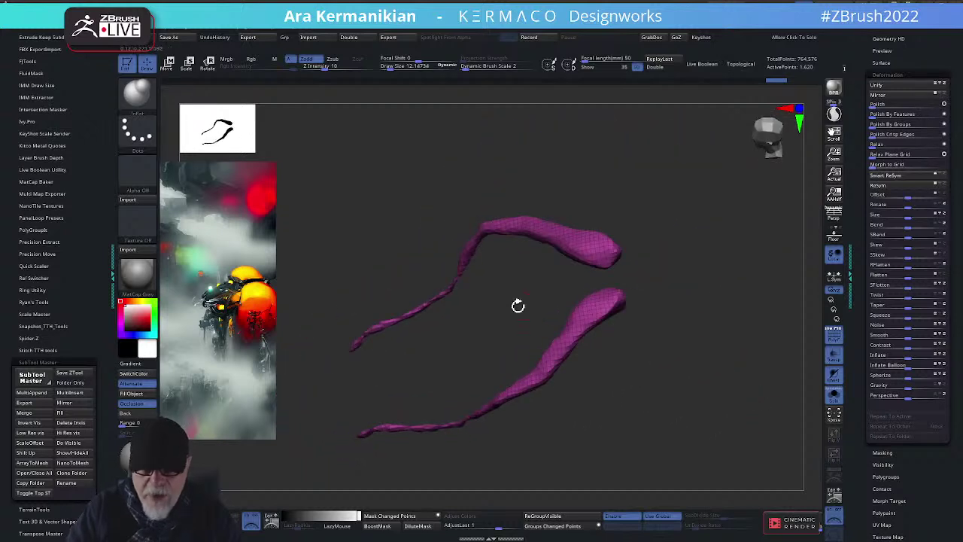
drag(519, 305, 650, 261)
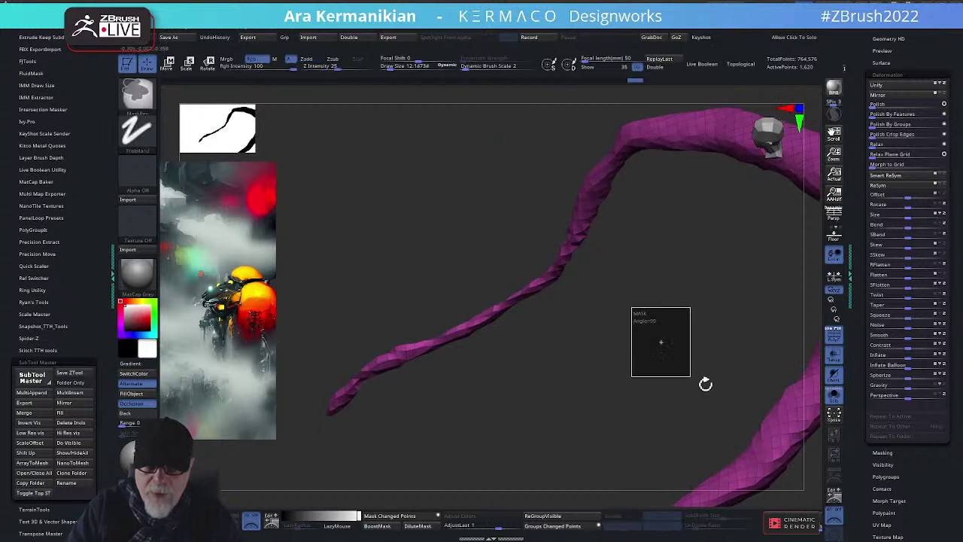
drag(683, 377, 688, 304)
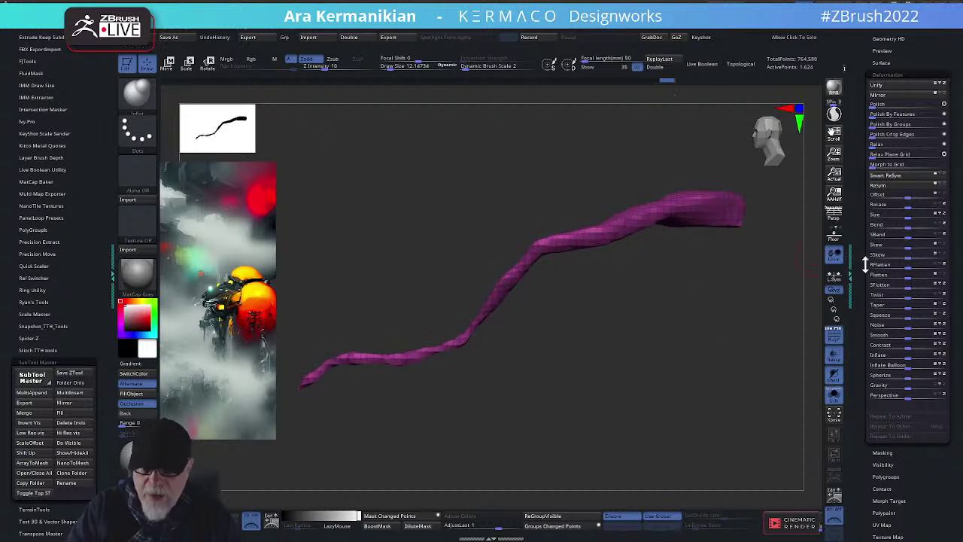
Check the remeshed arm core from several angles and bring all the other subtools back into view
drag(725, 334, 595, 210)
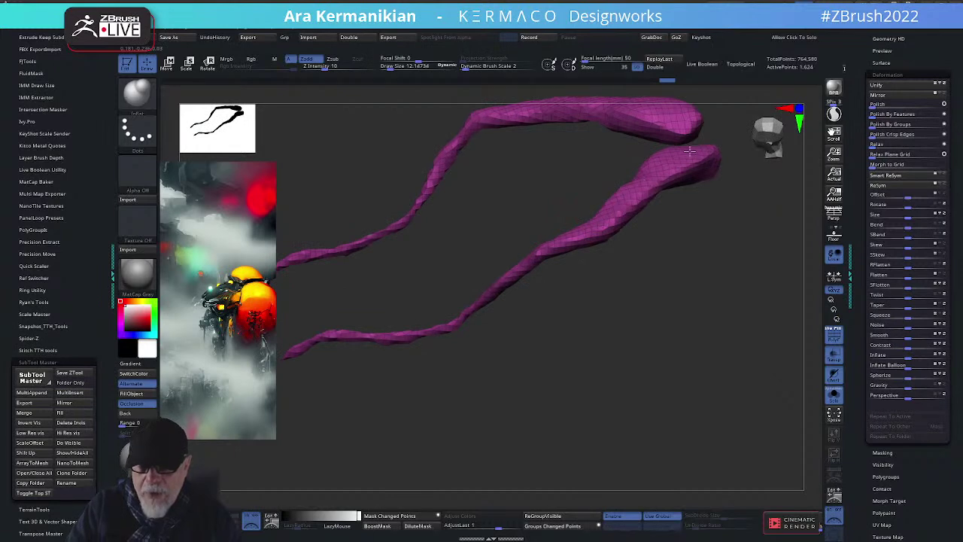
drag(738, 301, 473, 314)
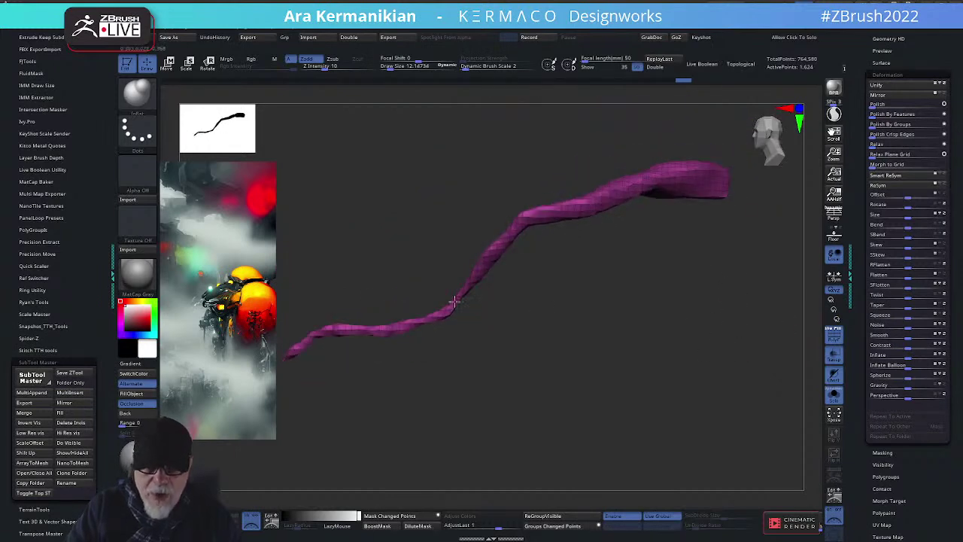
click(834, 392)
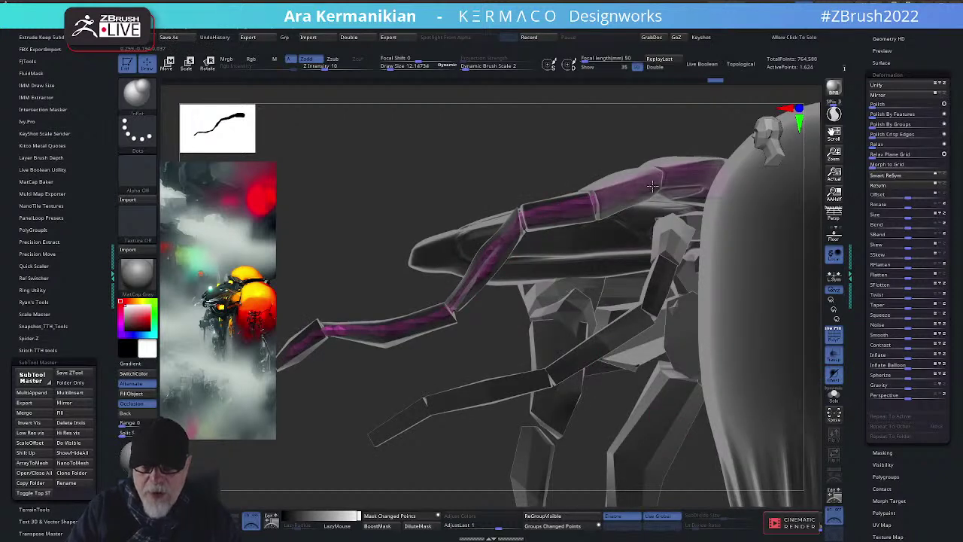
Inspect the core inside the arms against the whole creature and set the brush's draw size to about 29.5
drag(514, 163, 505, 273)
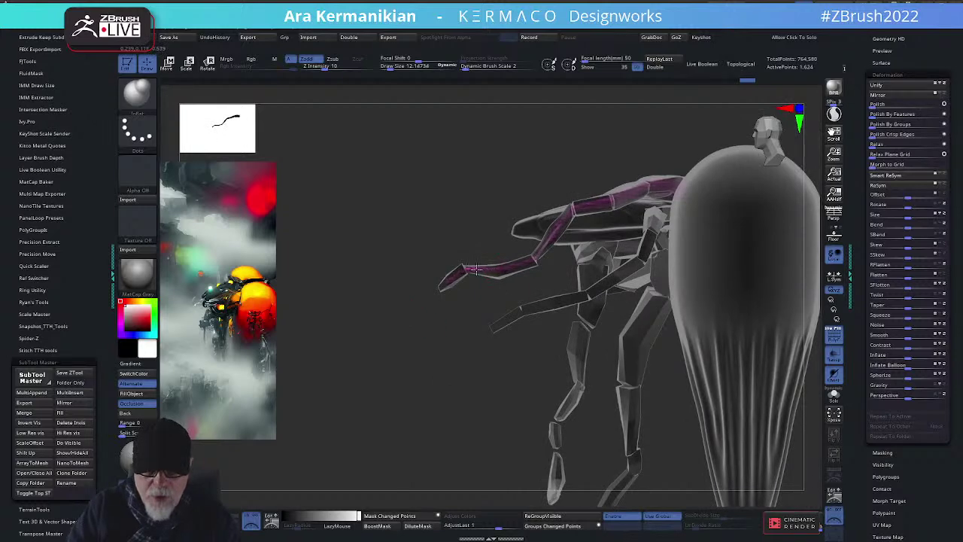
mouse_move(468, 312)
mouse_down()
mouse_move(487, 338)
mouse_move(566, 339)
mouse_move(535, 341)
mouse_move(723, 258)
mouse_move(682, 280)
mouse_move(643, 217)
mouse_move(591, 214)
mouse_up()
key(s)
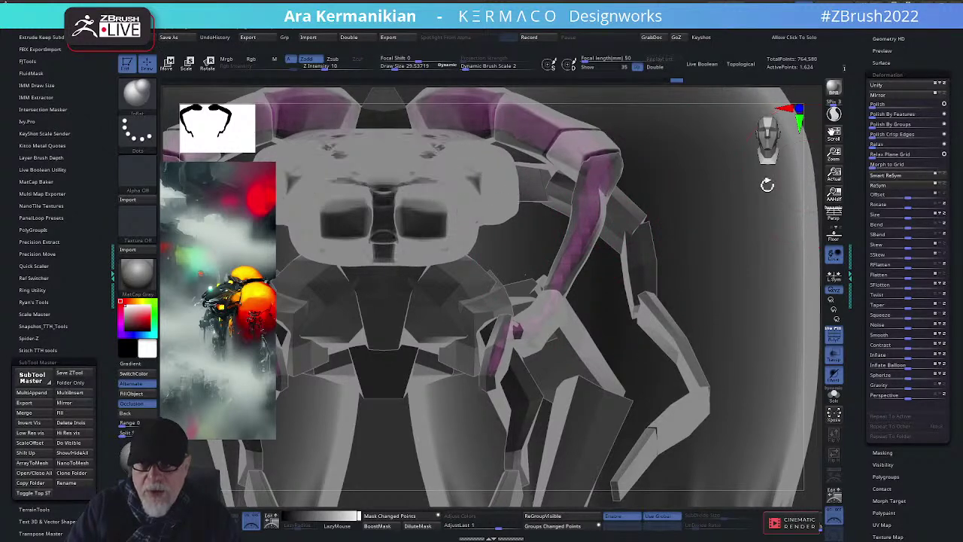
alt+drag(766, 185, 487, 296)
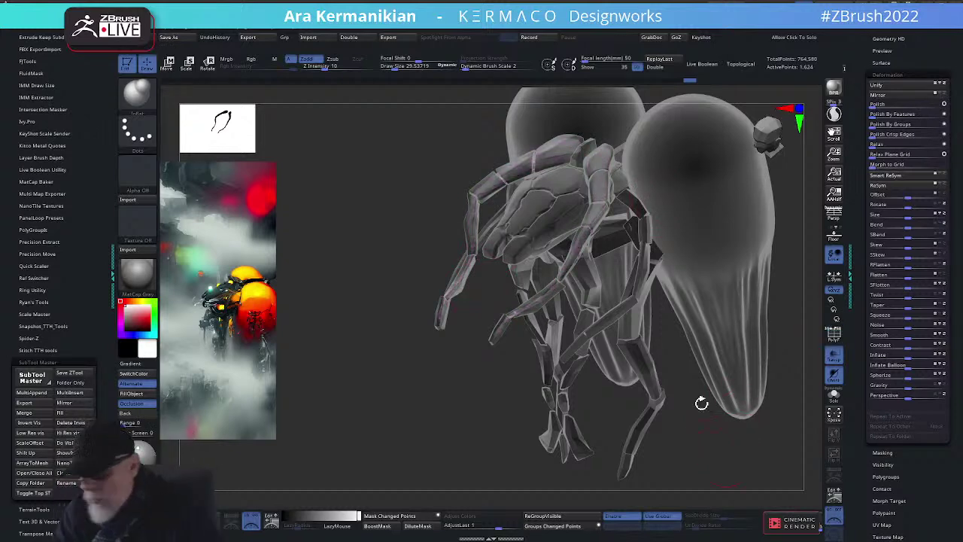
Select the upper segment of the top arm from a side view and turn off the transparent display
mouse_move(400, 366)
mouse_down()
mouse_move(371, 351)
mouse_move(471, 285)
mouse_move(464, 228)
mouse_move(639, 228)
mouse_up()
alt+click(578, 273)
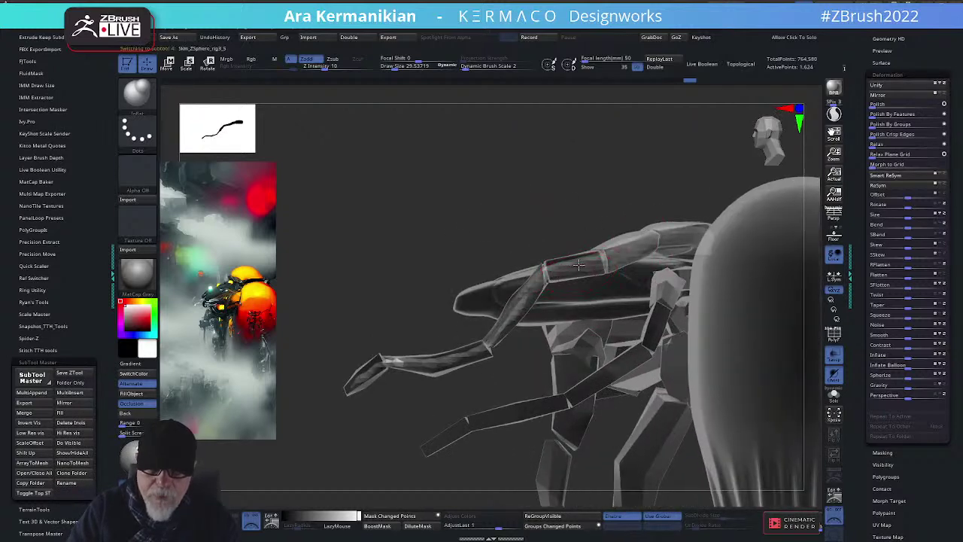
drag(611, 169, 559, 337)
click(834, 359)
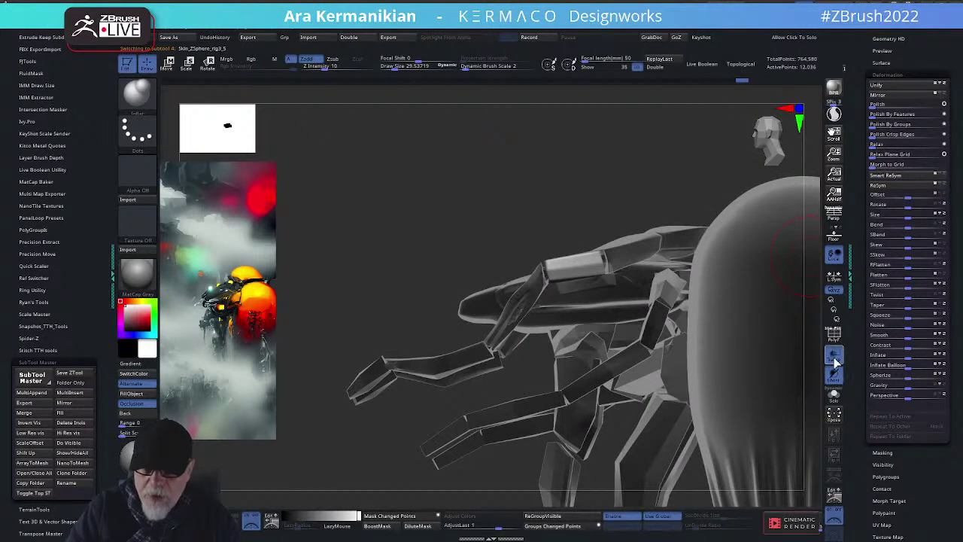
Set the brush's draw size to about 22.8 and smooth the top arm around the elbow
key(s)
drag(519, 314, 500, 326)
key(shift)
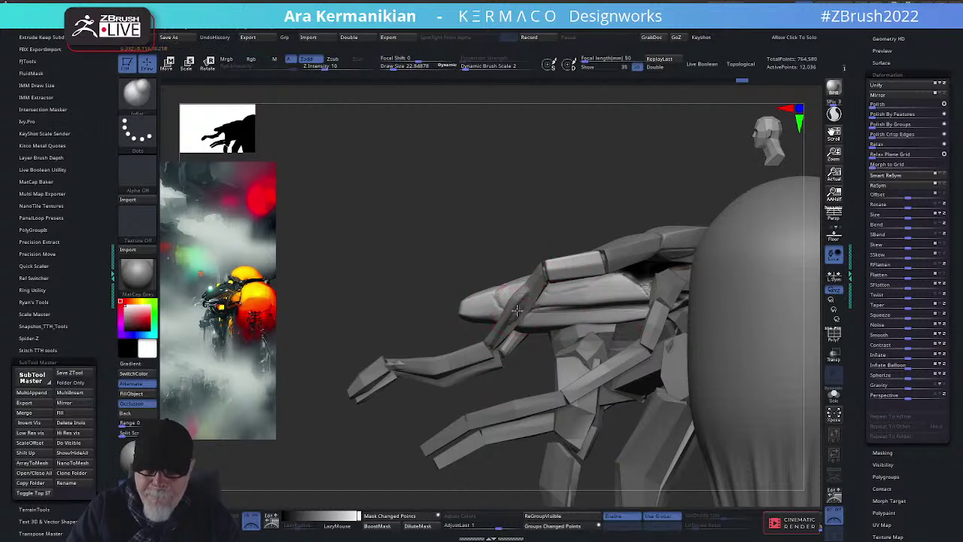
shift+drag(524, 305, 518, 314)
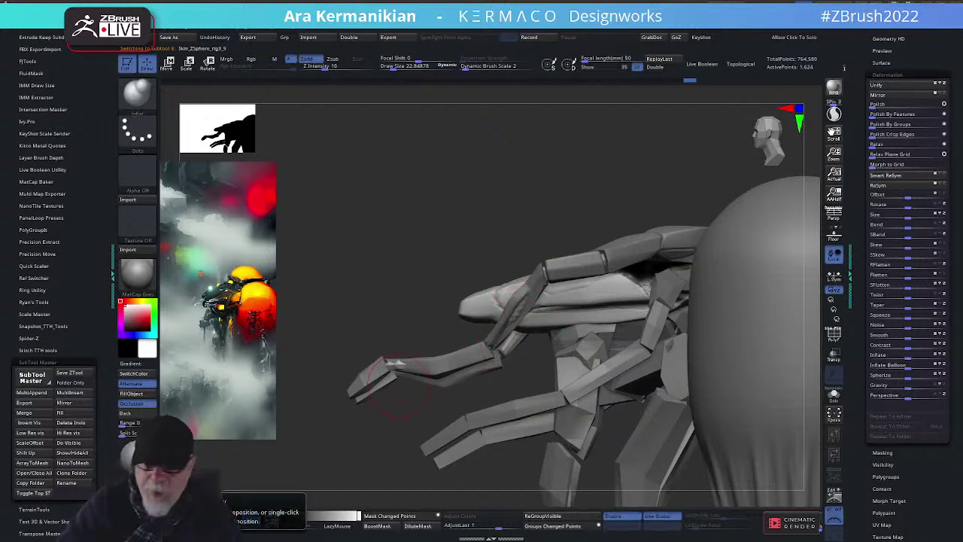
key(shift)
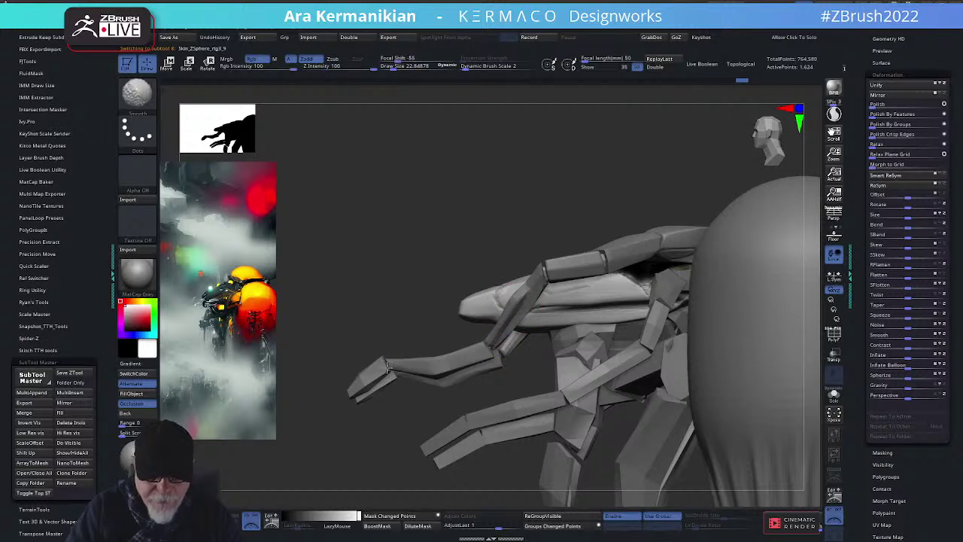
Examine the top arms, their end segments and the whole creature from the front, side and three-quarter angles
mouse_move(492, 161)
mouse_down()
mouse_move(576, 204)
mouse_move(567, 210)
mouse_move(593, 209)
mouse_move(563, 231)
mouse_move(517, 232)
mouse_move(617, 221)
mouse_move(696, 197)
mouse_move(669, 161)
mouse_move(617, 162)
mouse_move(548, 182)
mouse_move(731, 359)
mouse_move(739, 347)
mouse_move(775, 363)
mouse_move(733, 338)
mouse_move(722, 376)
mouse_up()
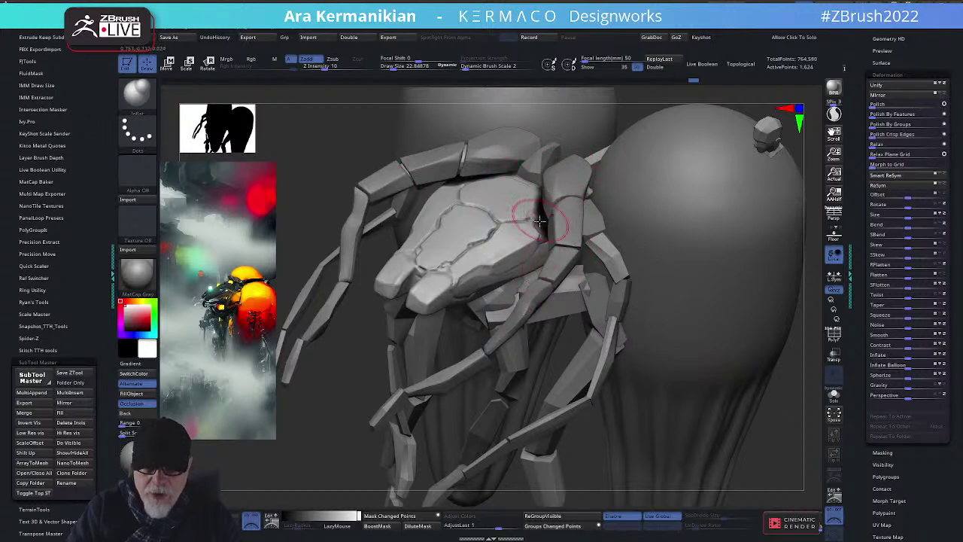
alt+drag(765, 419, 434, 411)
mouse_move(355, 441)
mouse_down()
mouse_move(431, 386)
mouse_move(444, 365)
mouse_up()
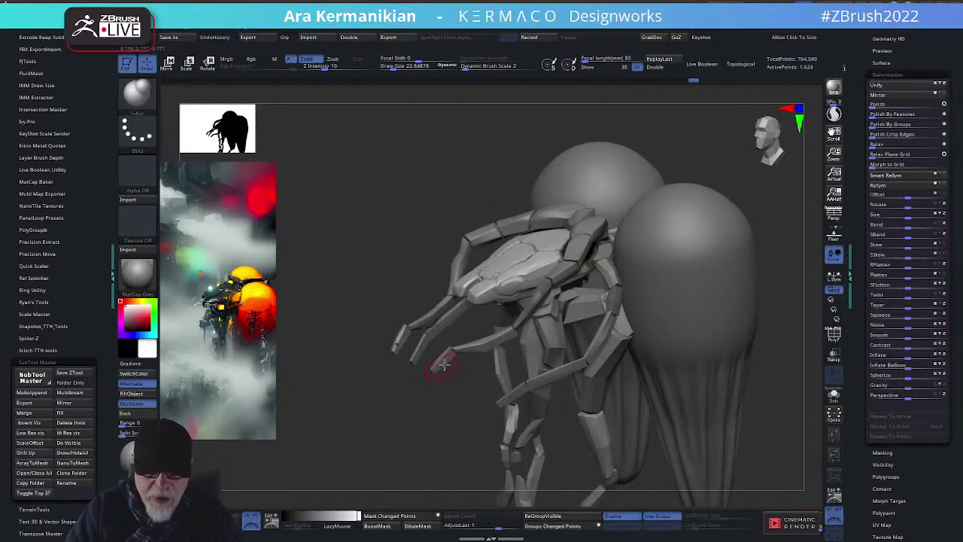
alt+click(438, 365)
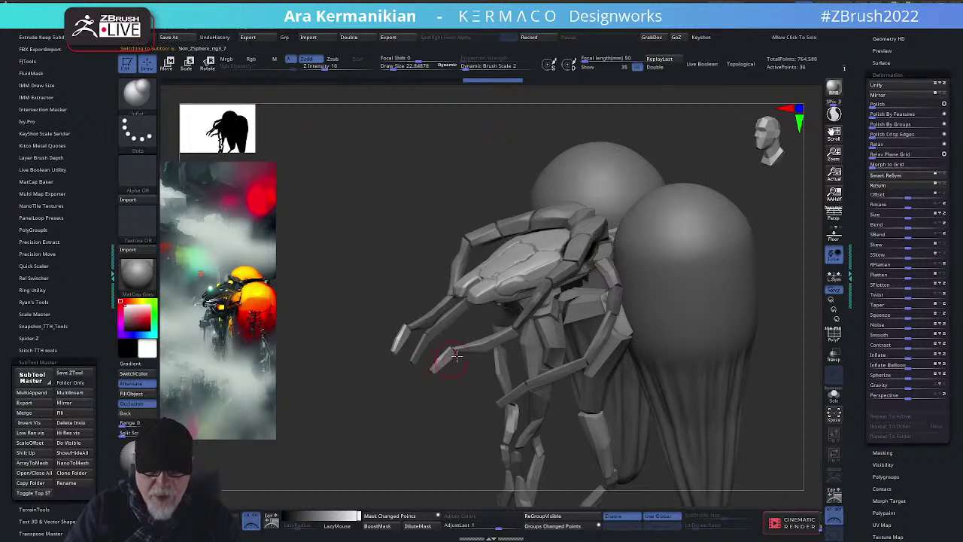
drag(416, 444, 452, 366)
drag(464, 431, 454, 368)
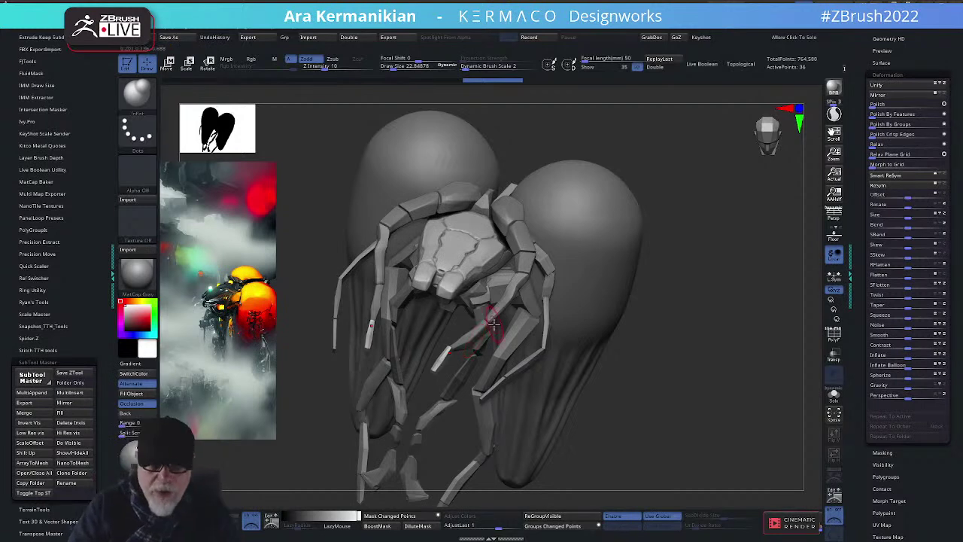
drag(704, 363, 512, 401)
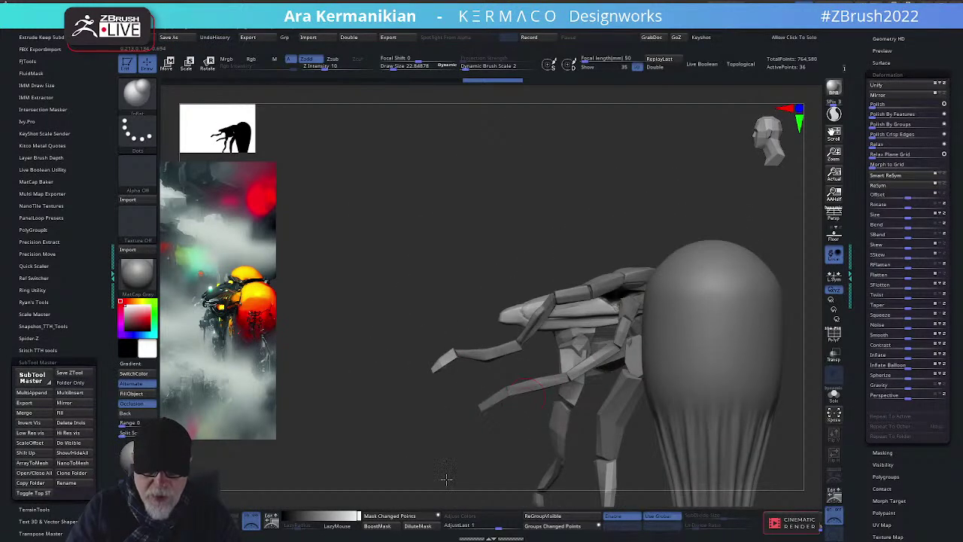
drag(446, 478, 581, 241)
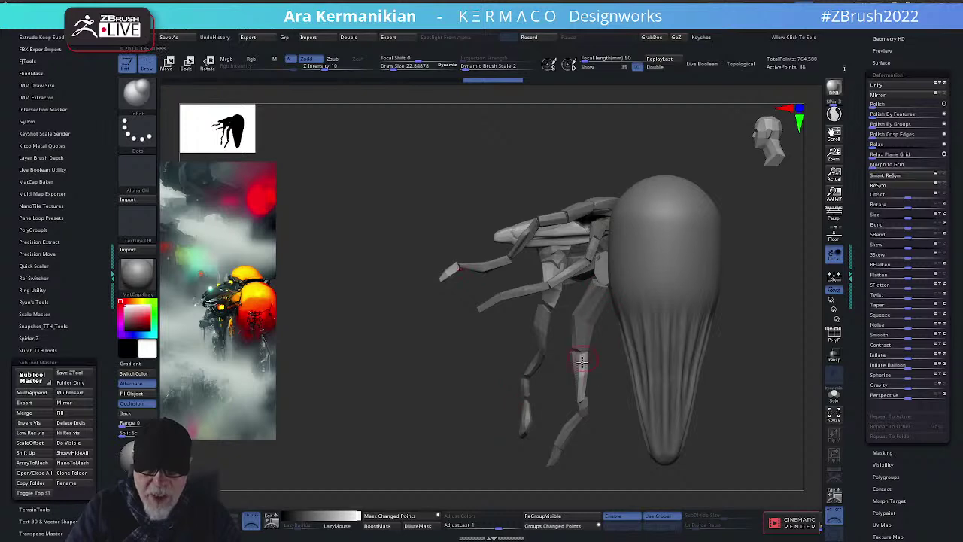
drag(611, 409, 675, 377)
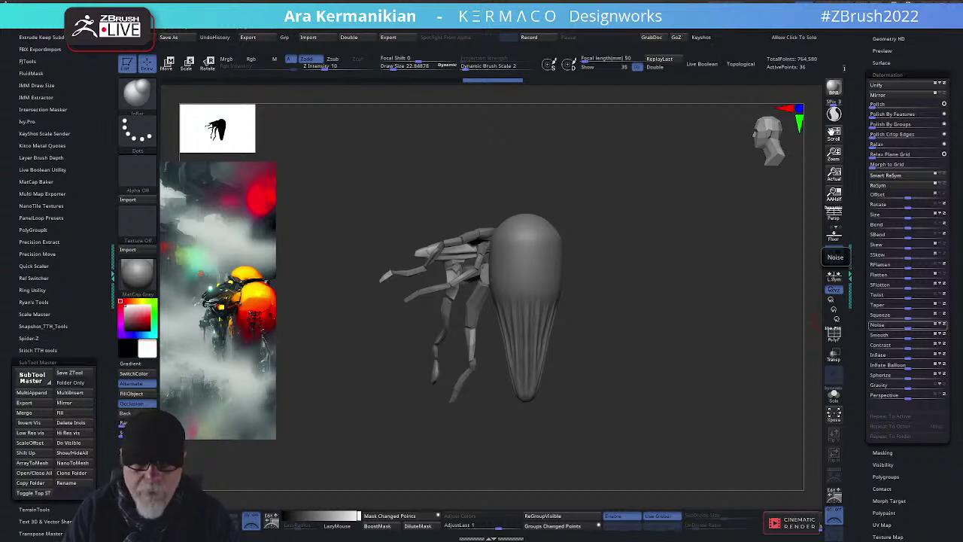
drag(667, 284, 734, 251)
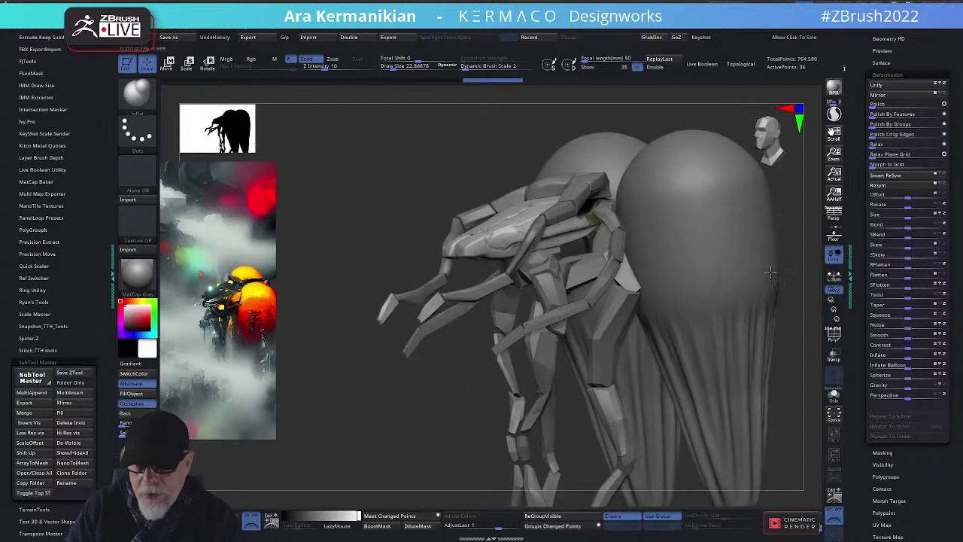
mouse_move(360, 205)
mouse_down()
mouse_move(736, 272)
mouse_move(671, 215)
mouse_up()
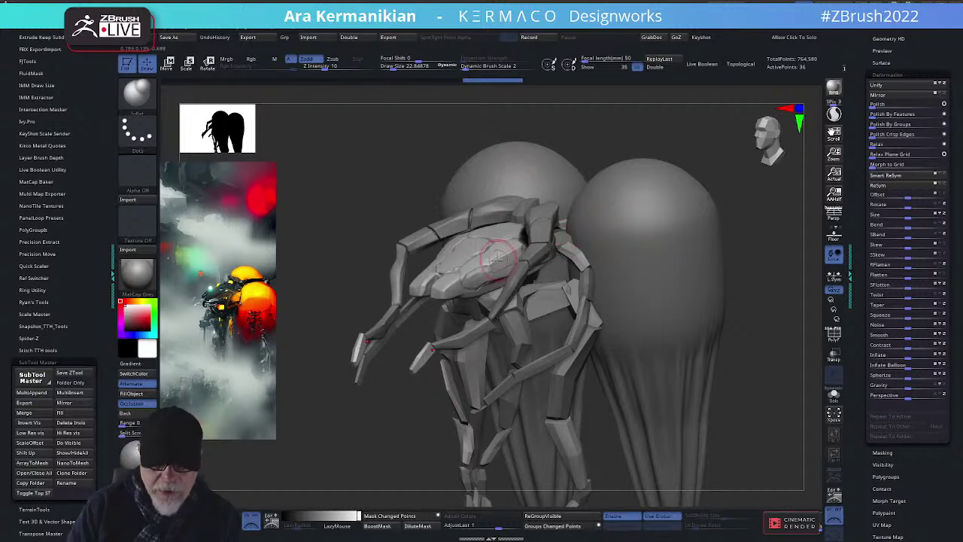
Select the second pair of arms and isolate it in a straight front view
alt+click(590, 293)
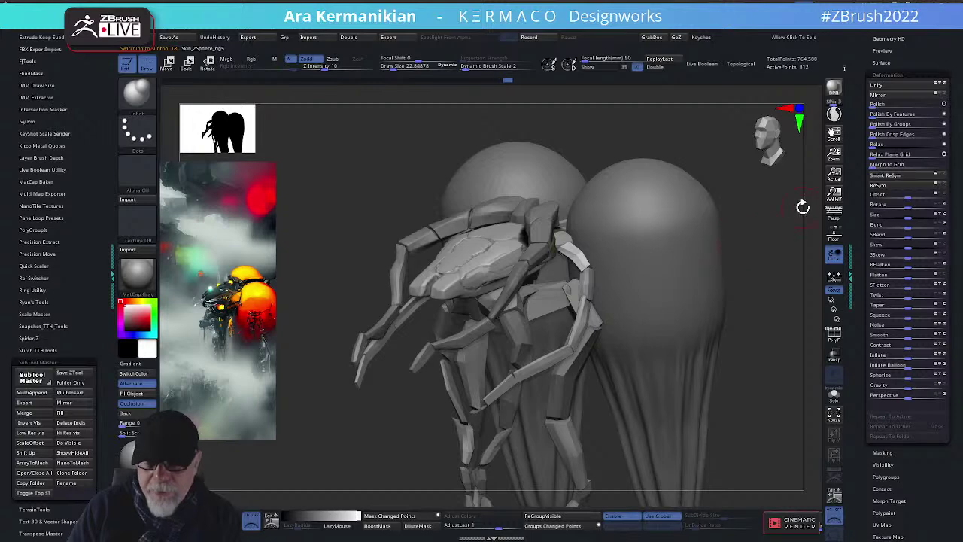
drag(800, 206, 619, 260)
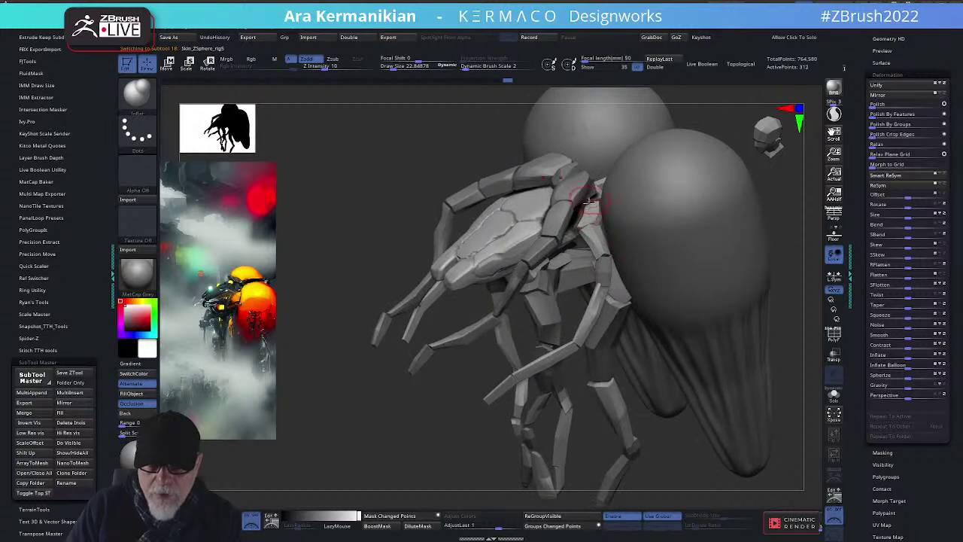
click(834, 392)
shift+drag(674, 329, 700, 321)
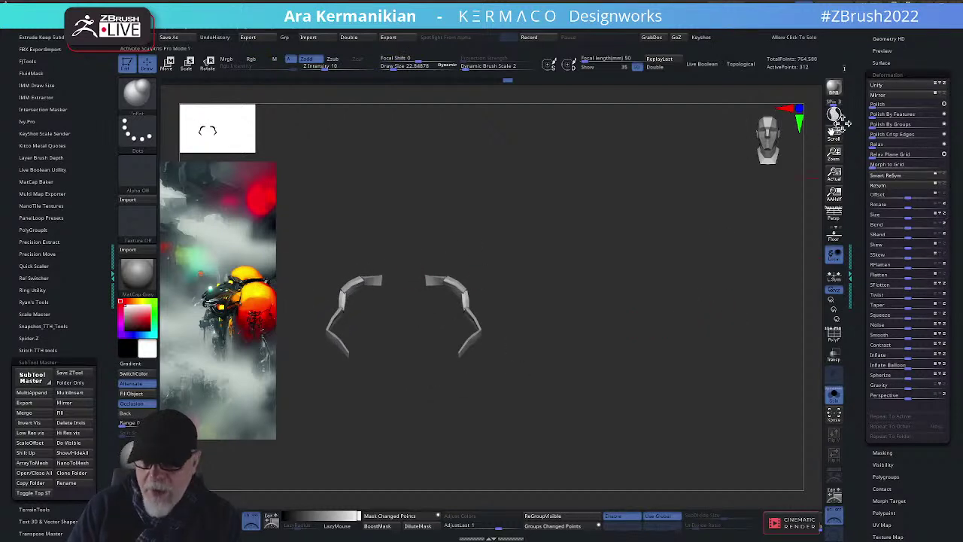
Create a subtool folder named "Arms 2" for the isolated second pair of arms
drag(858, 75, 937, 221)
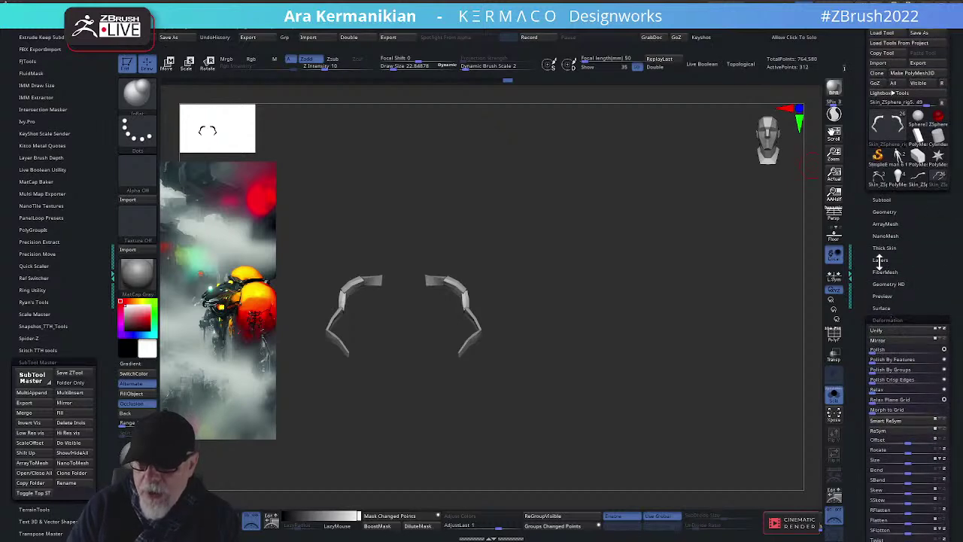
click(884, 199)
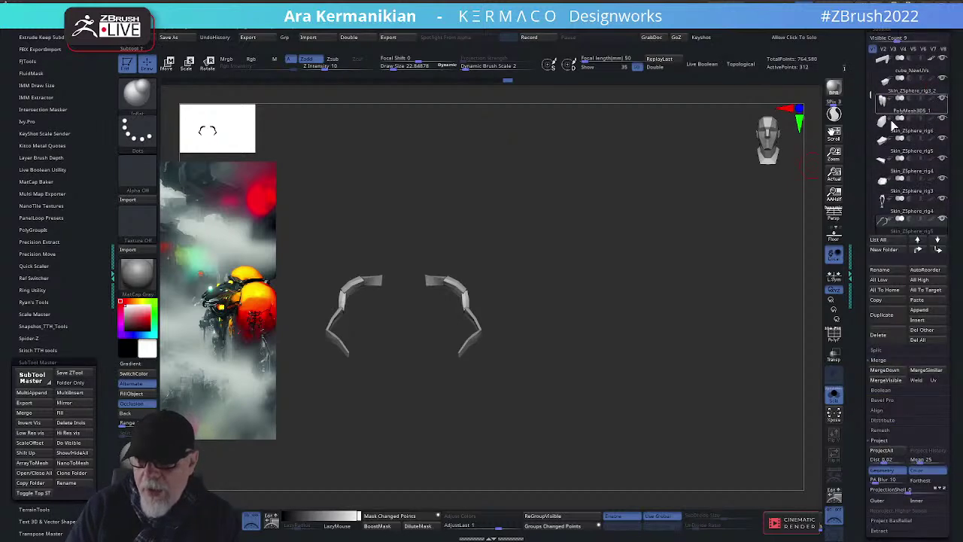
click(892, 251)
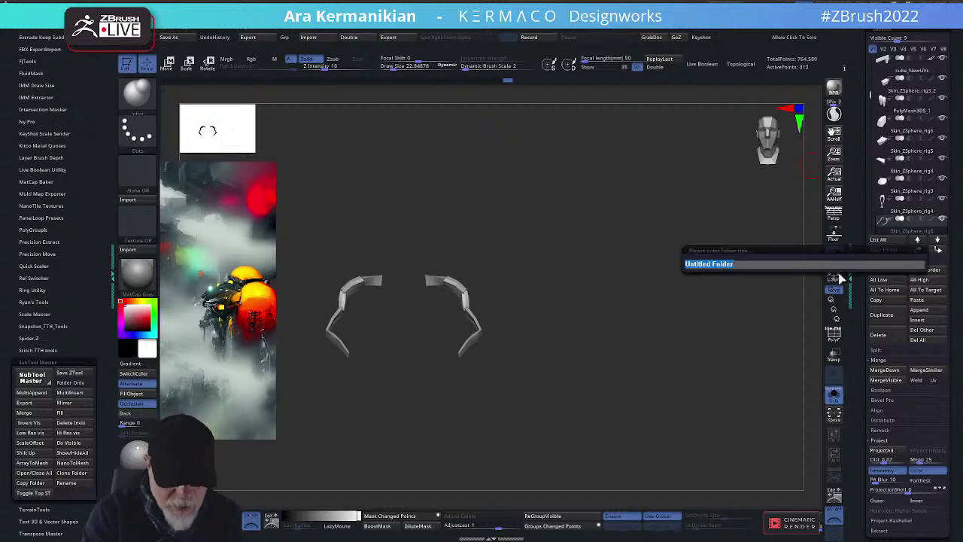
text(Ar)
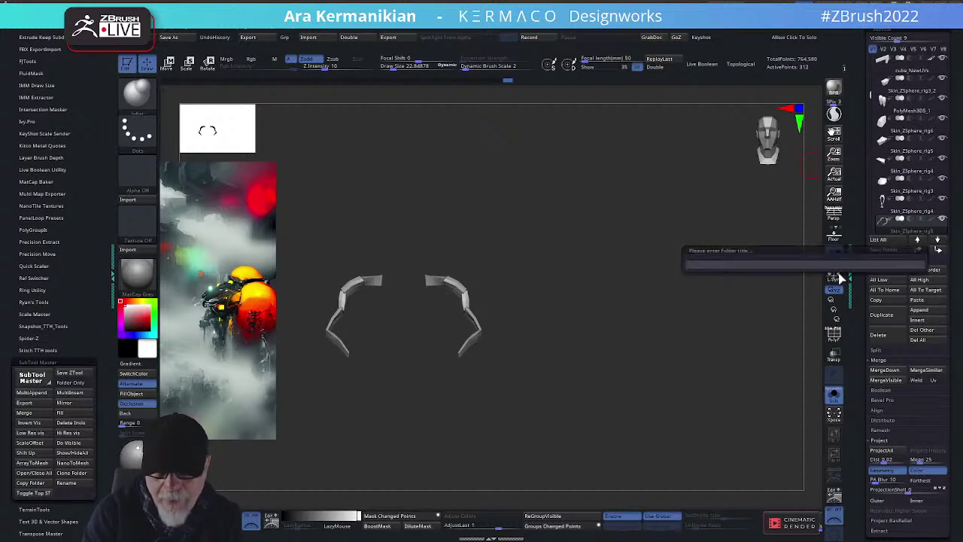
key(Return)
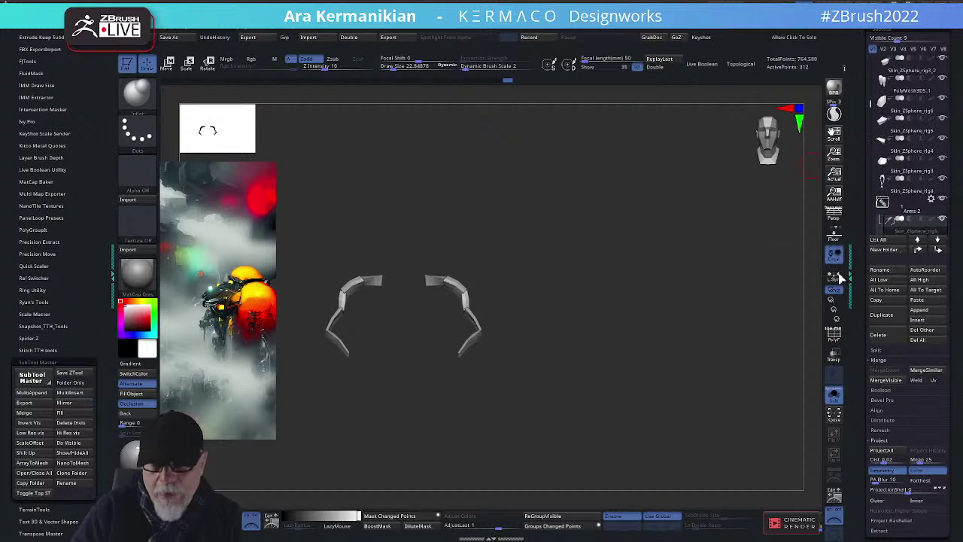
Duplicate the second pair of arms and fuse the copy into a continuous core with DynaMesh at resolution 128
click(881, 319)
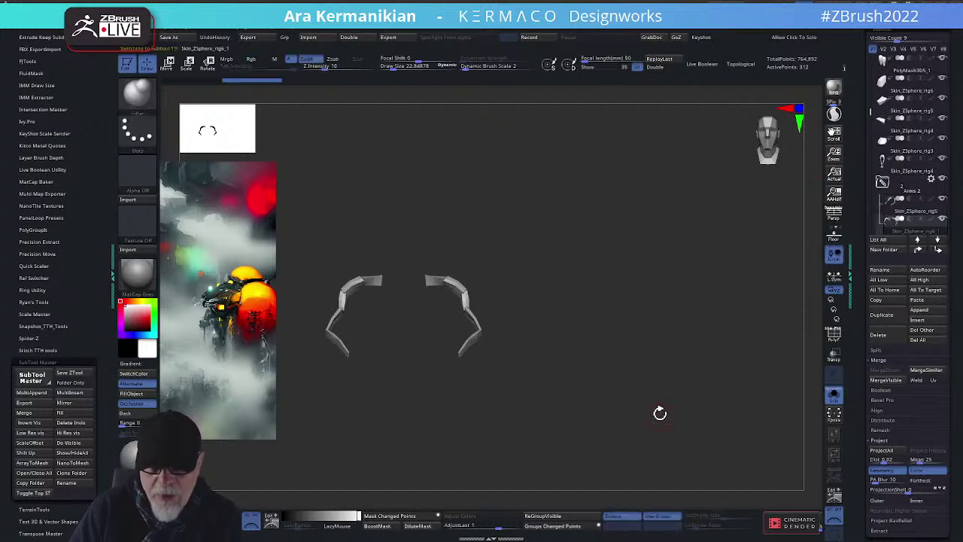
drag(866, 418, 869, 322)
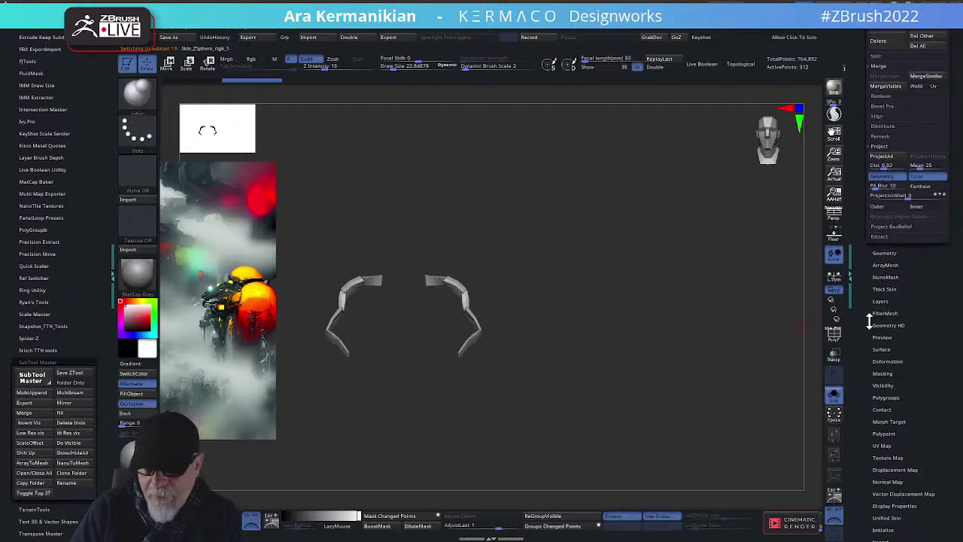
click(887, 254)
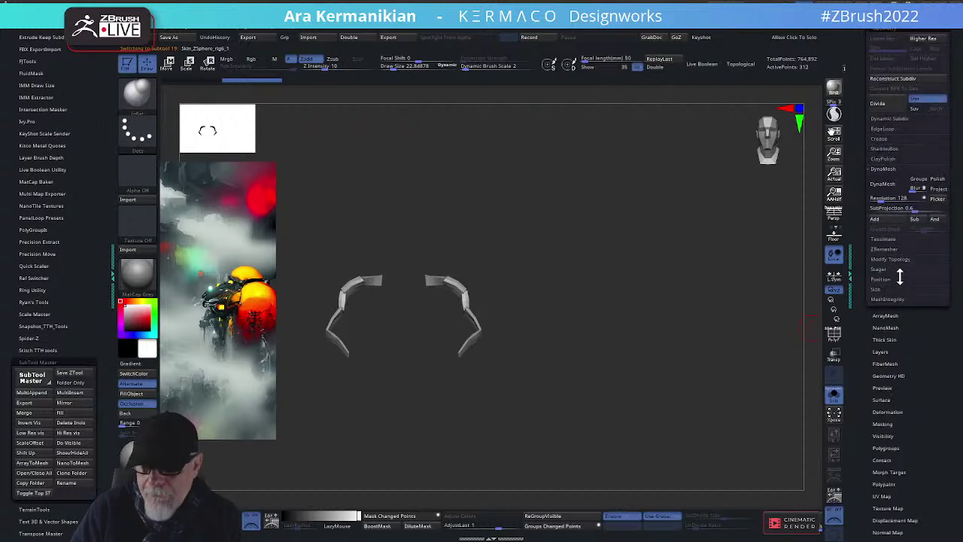
click(885, 189)
drag(656, 264, 637, 280)
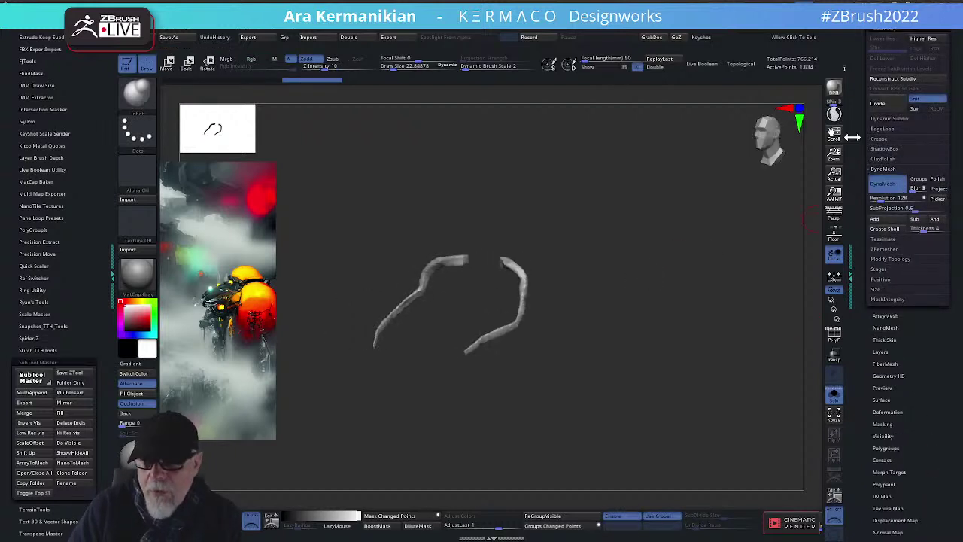
Bring all the other subtools back into view and check the new arm core against the creature
drag(856, 143, 866, 197)
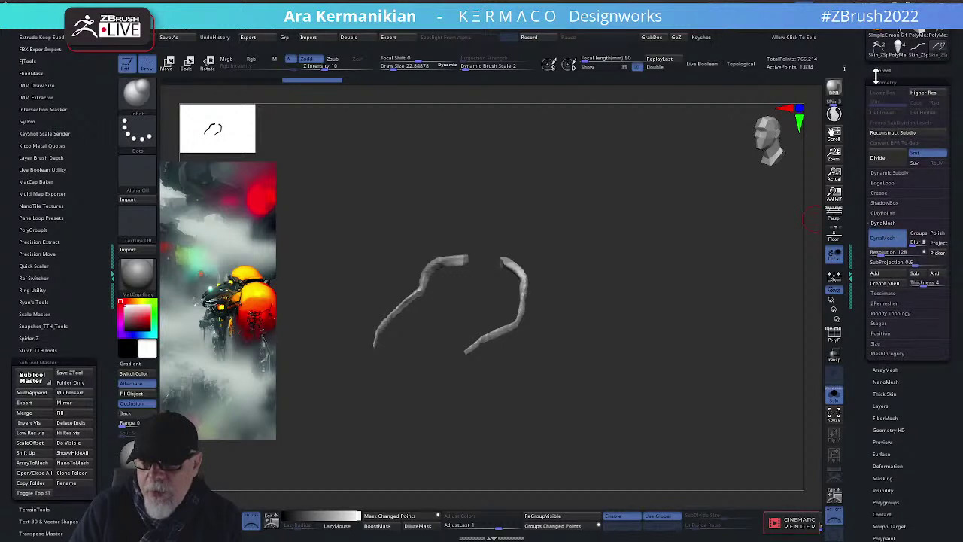
click(885, 70)
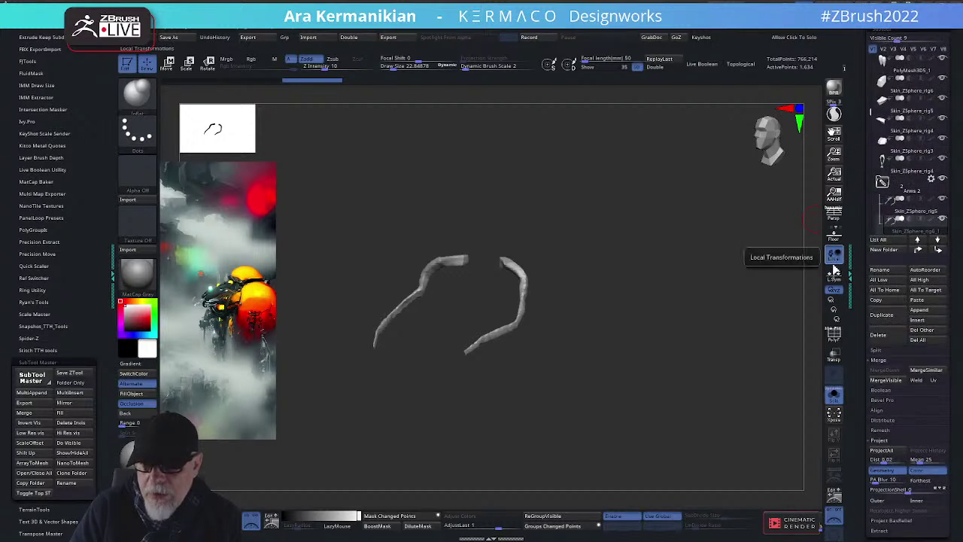
click(834, 395)
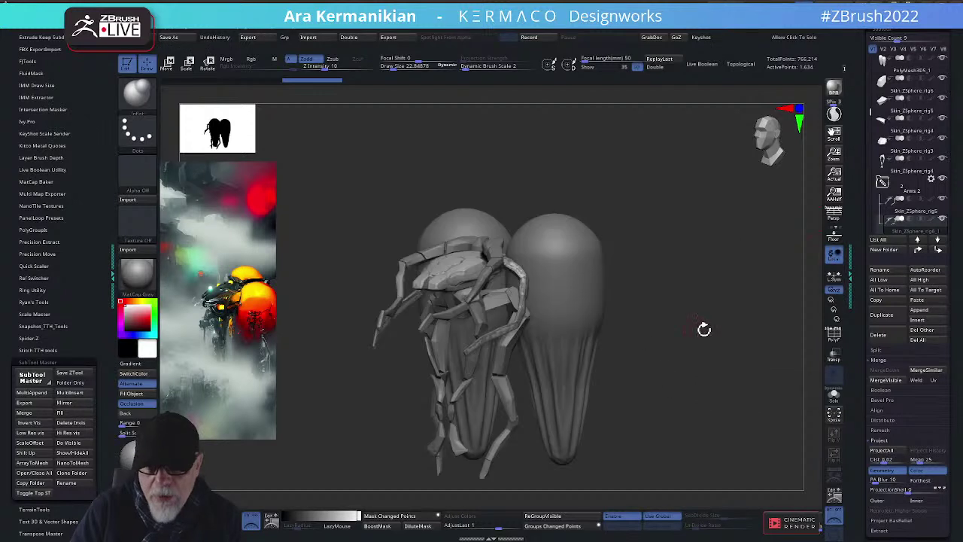
mouse_move(703, 328)
mouse_down()
mouse_move(688, 341)
mouse_move(775, 234)
mouse_up()
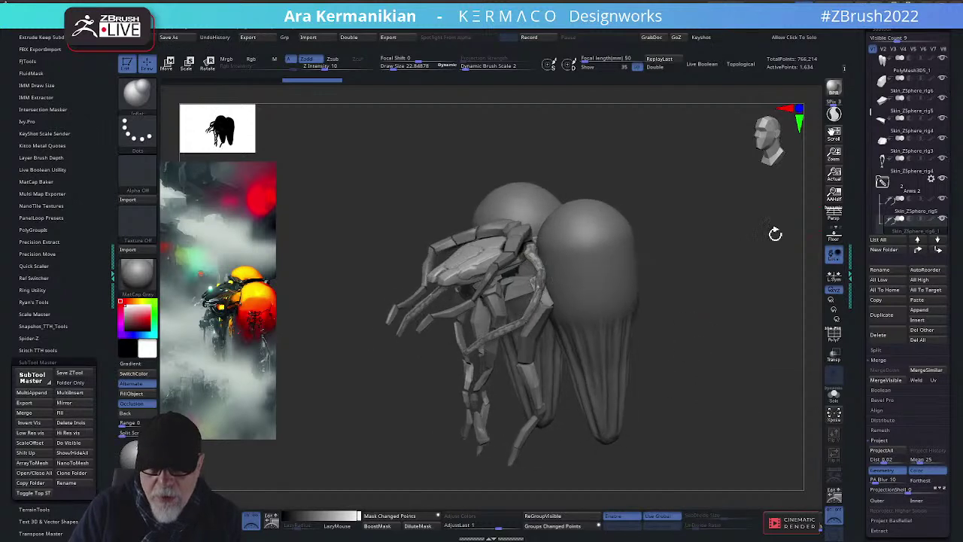
Select the original segmented arms in the Arms 2 folder and split them into separate subtools by parts
click(919, 214)
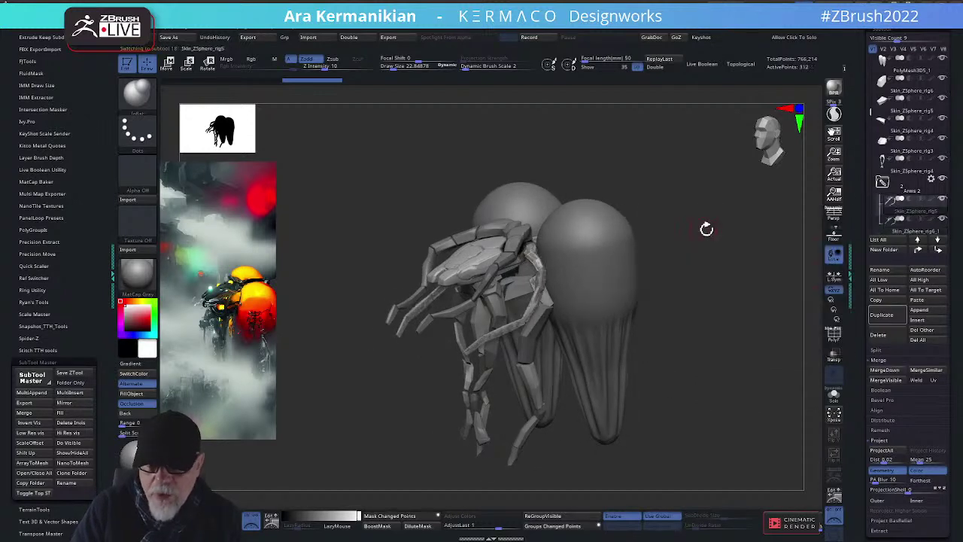
drag(703, 226, 795, 258)
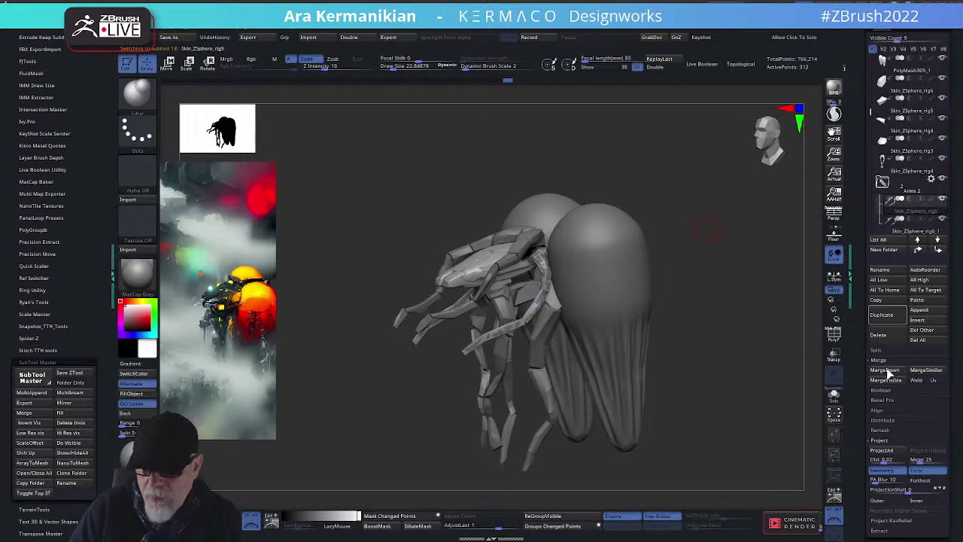
drag(862, 369, 893, 344)
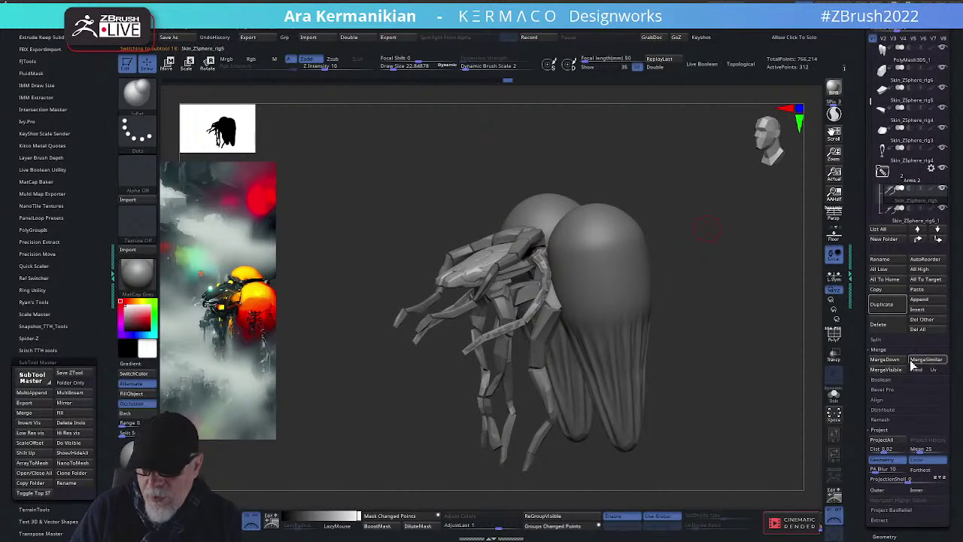
click(885, 340)
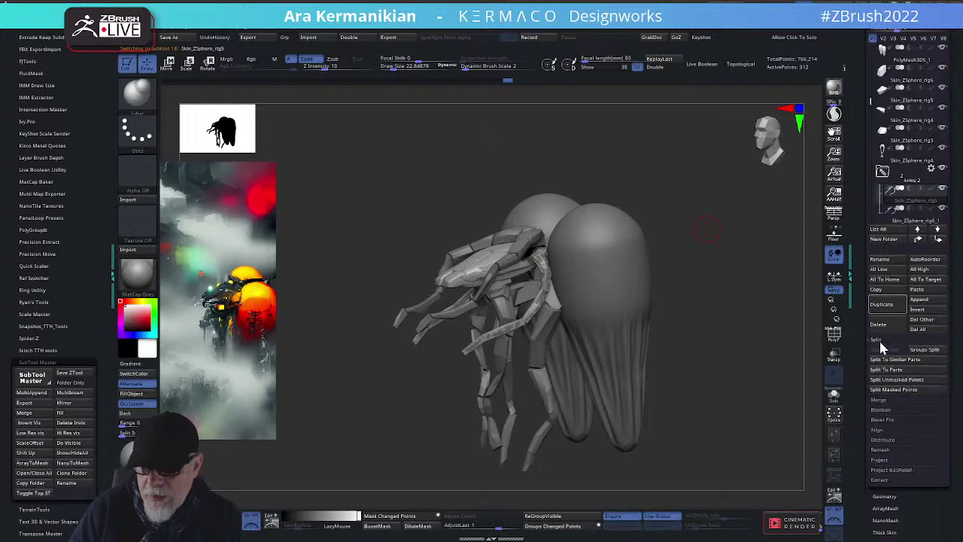
click(891, 369)
click(795, 391)
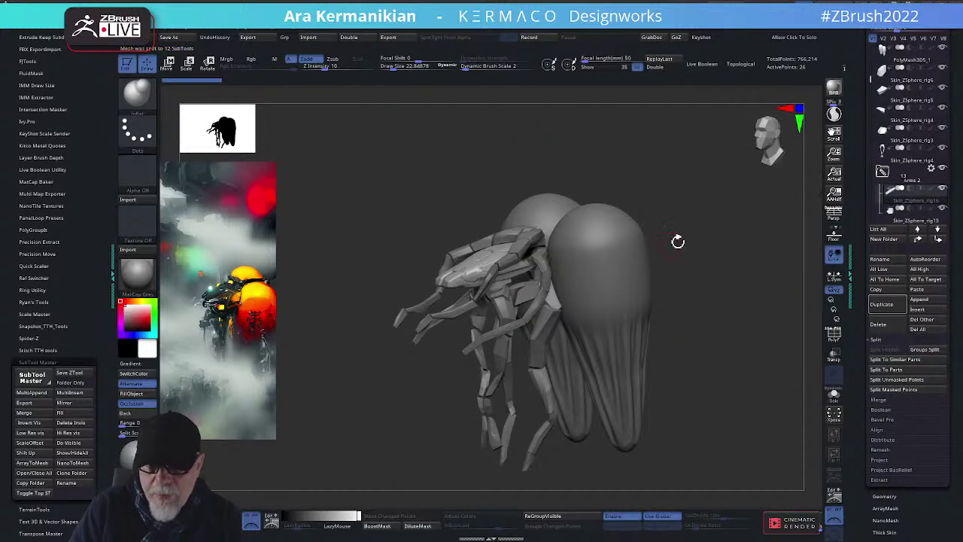
Isolate the selected arm segment in Solo mode, examine it from several angles and restore the full creature
drag(868, 85, 870, 127)
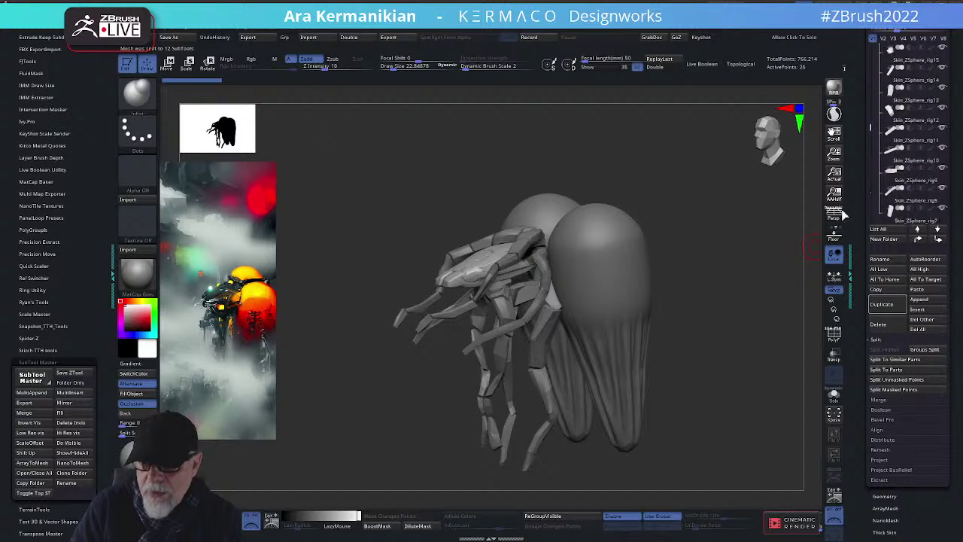
click(834, 395)
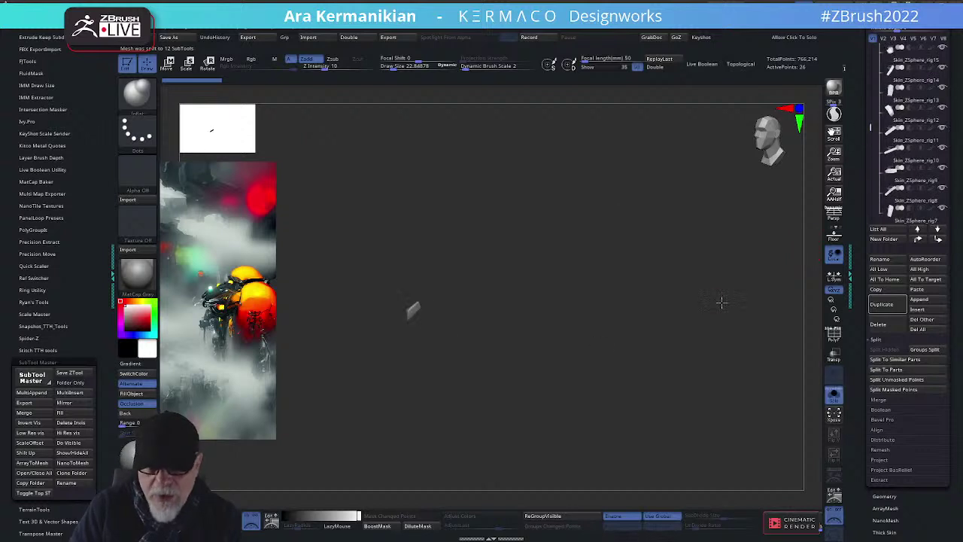
mouse_move(713, 293)
mouse_down()
mouse_move(727, 283)
mouse_move(718, 307)
mouse_up()
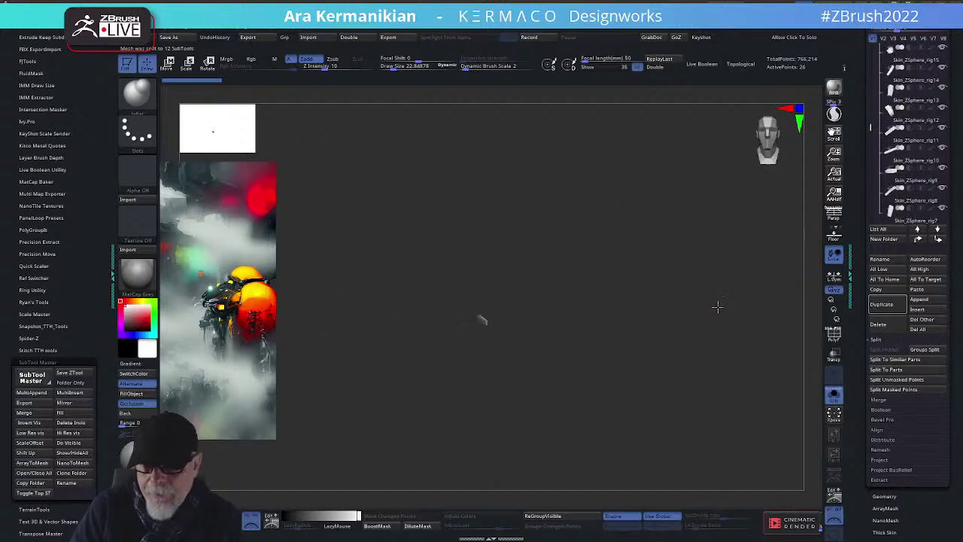
drag(669, 272, 651, 326)
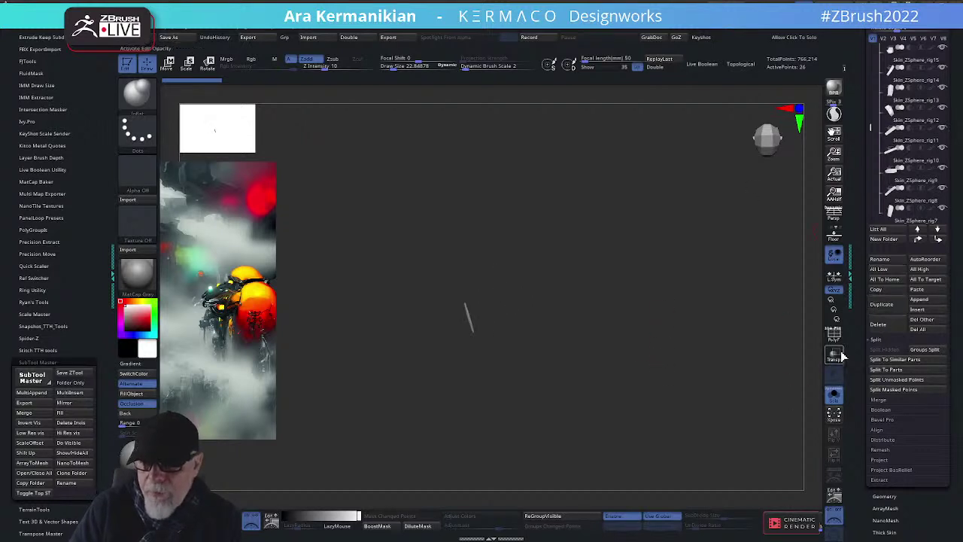
click(834, 395)
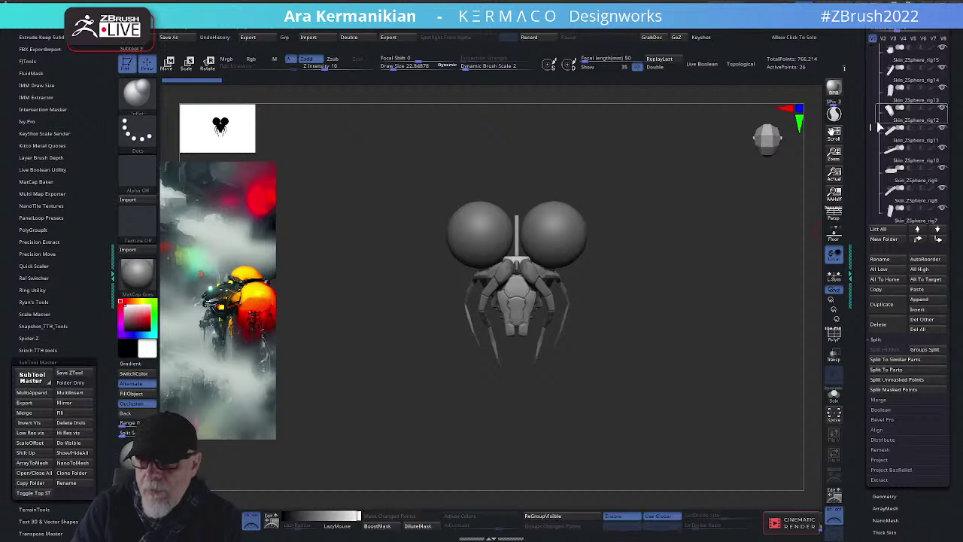
Hide every other subtool so only the selected segment in the Arms 2 folder remains shown
drag(872, 127, 872, 69)
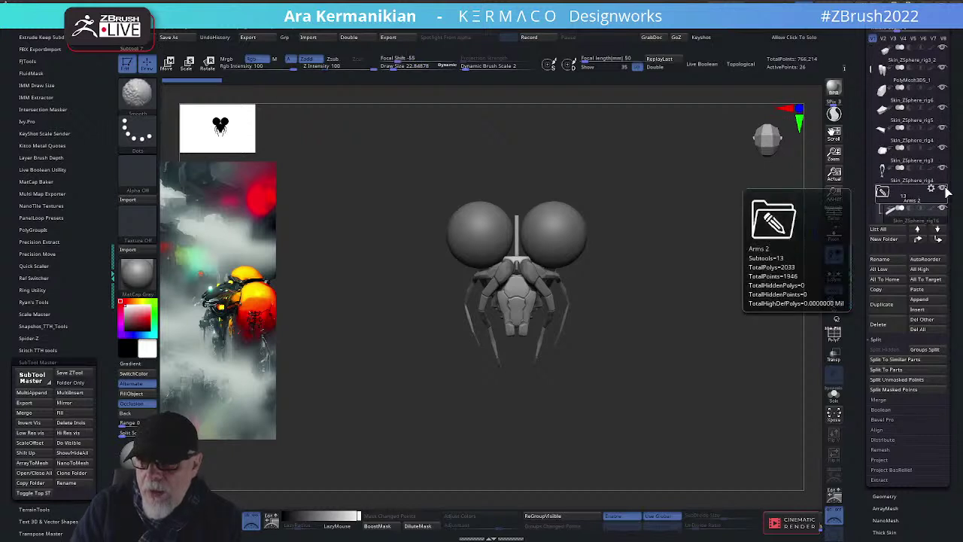
shift+click(943, 189)
click(944, 189)
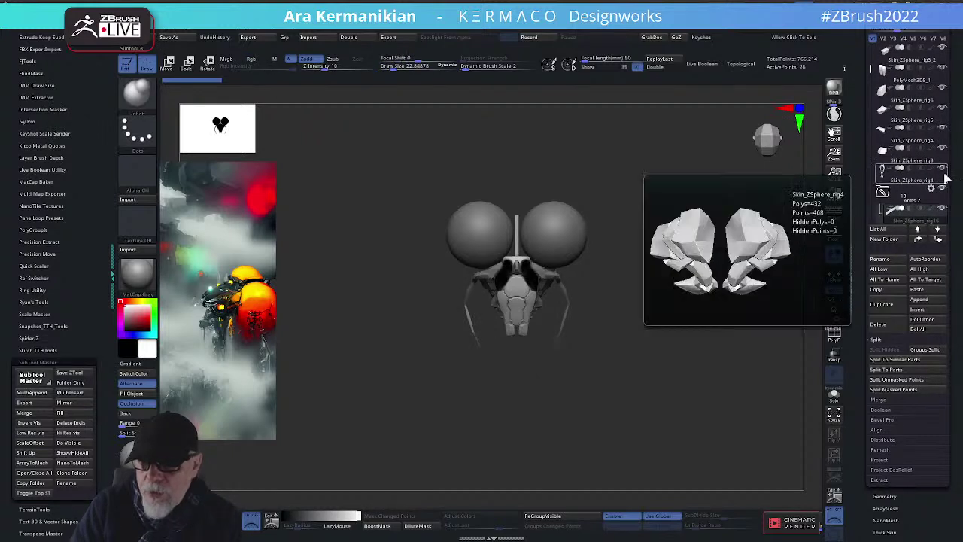
key(shift)
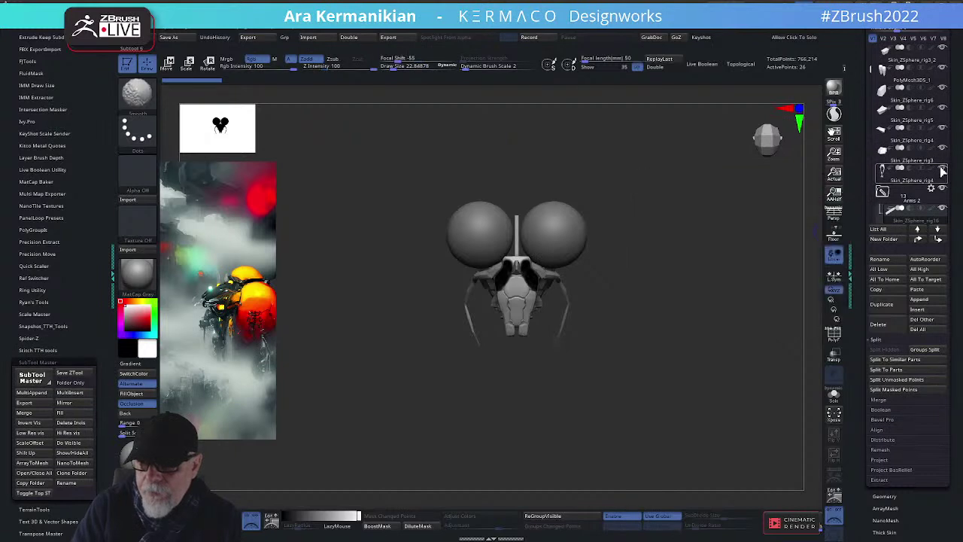
click(944, 191)
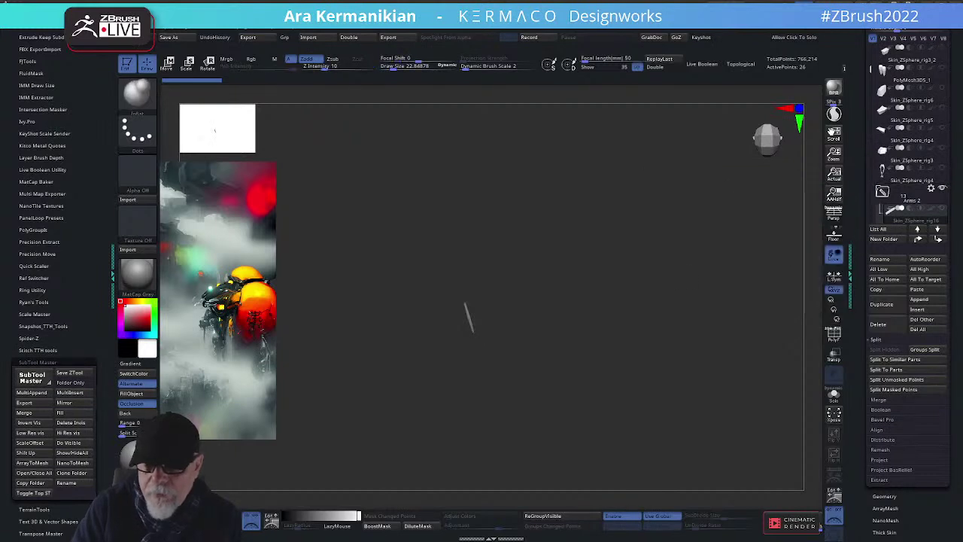
shift+click(942, 190)
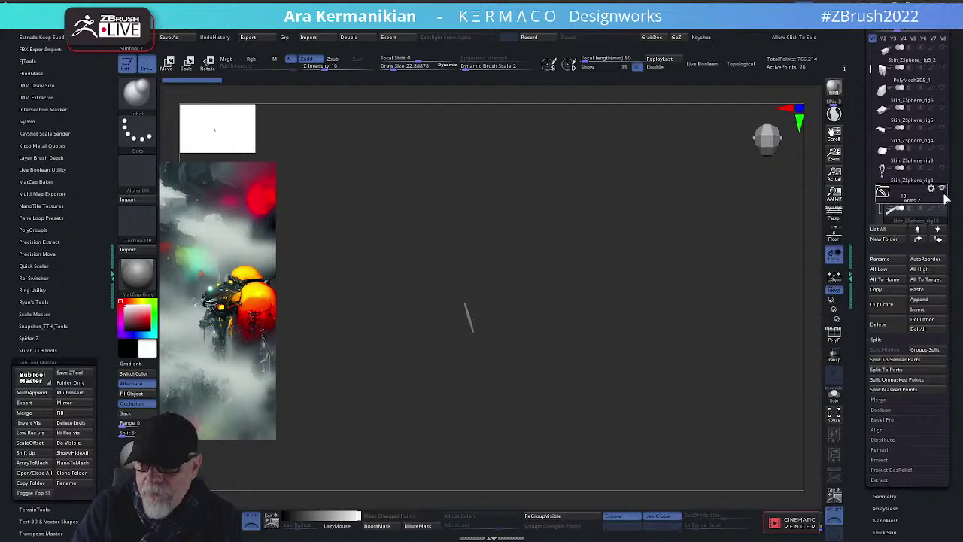
Show all the split segments of both arms in the Arms 2 folder while keeping their fused core hidden
drag(871, 62, 873, 93)
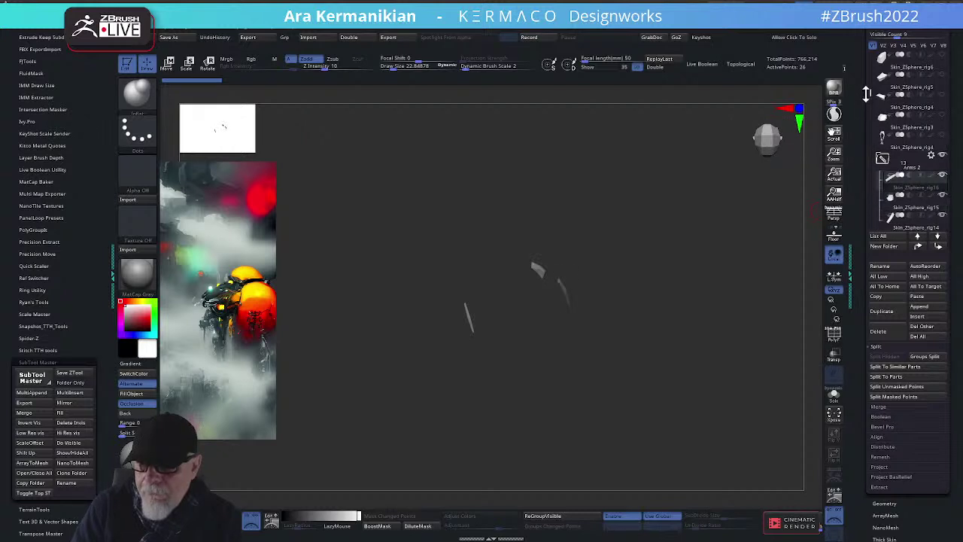
scroll(873, 105, down, 3)
click(945, 177)
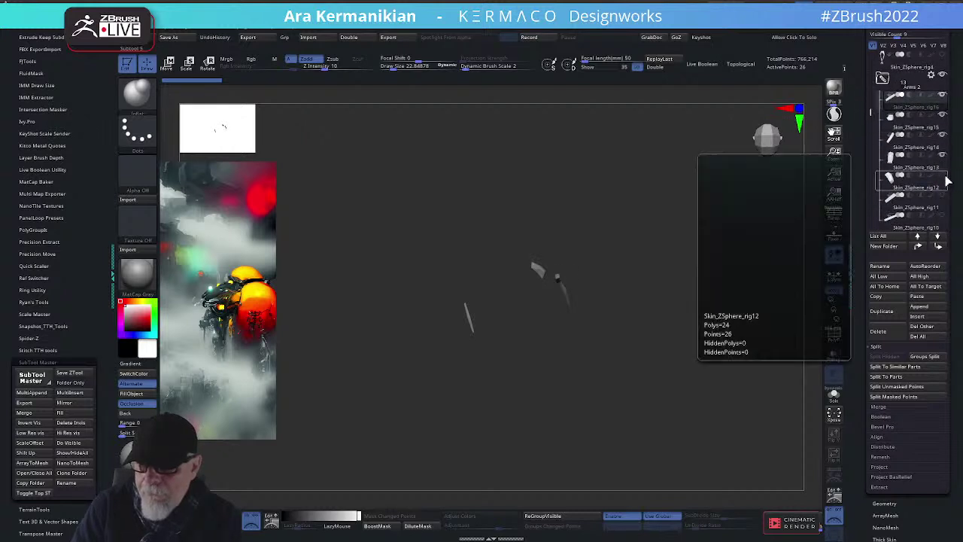
click(944, 197)
click(944, 216)
drag(867, 117, 871, 134)
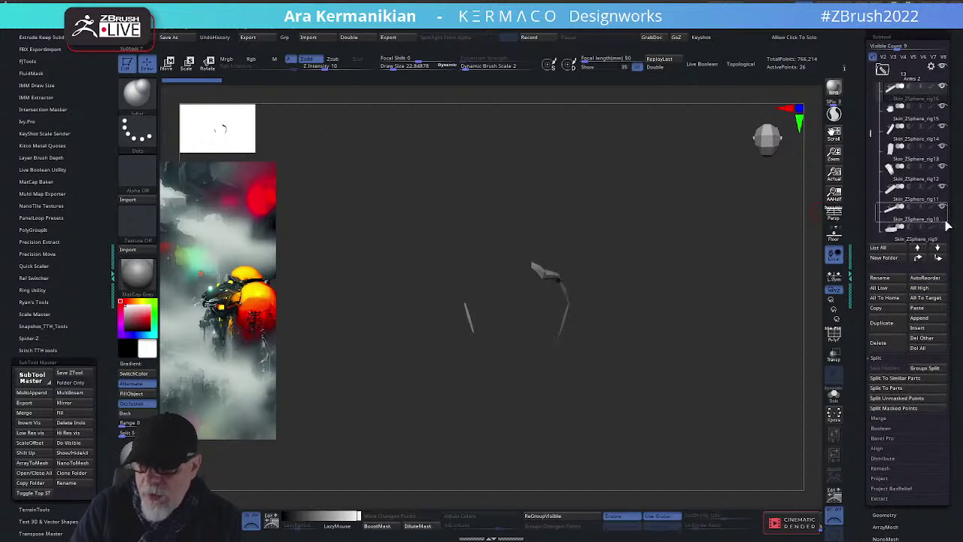
scroll(873, 154, down, 3)
scroll(873, 154, down, 1)
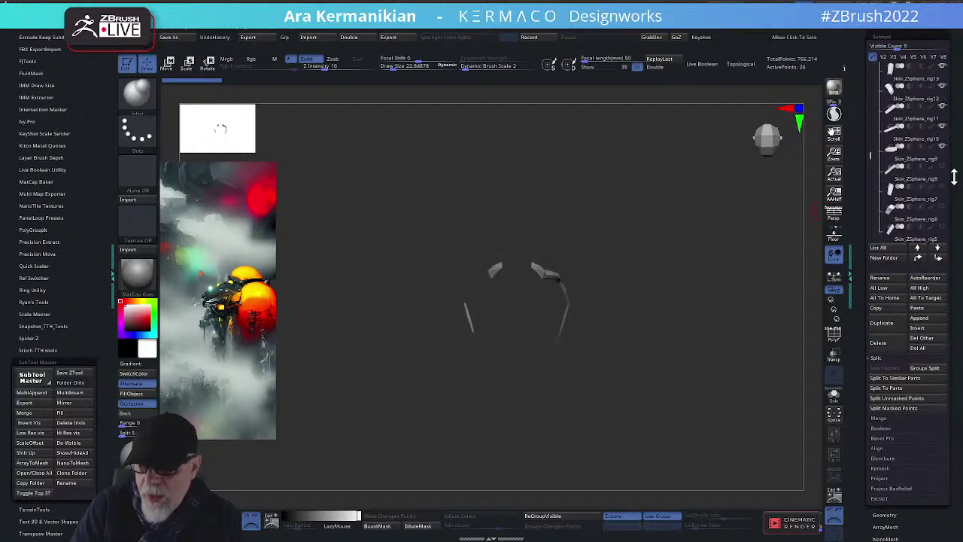
mouse_move(948, 175)
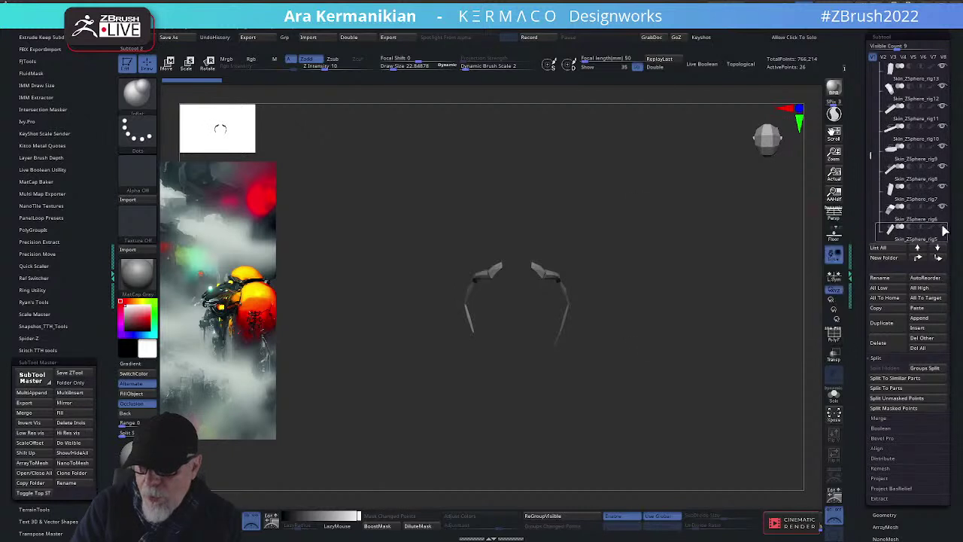
scroll(870, 157, down, 2)
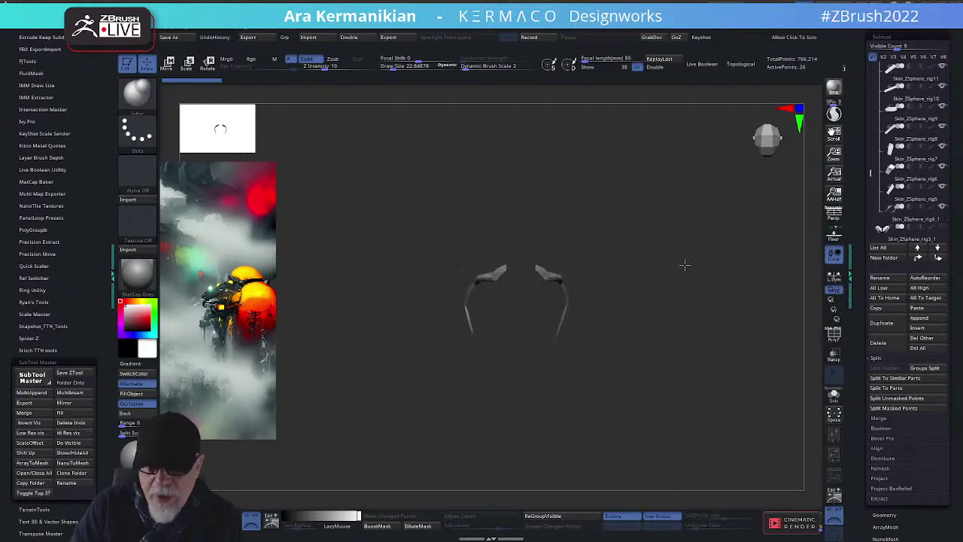
mouse_move(681, 266)
mouse_down()
mouse_move(667, 198)
mouse_move(592, 218)
mouse_move(667, 209)
mouse_move(519, 279)
mouse_up()
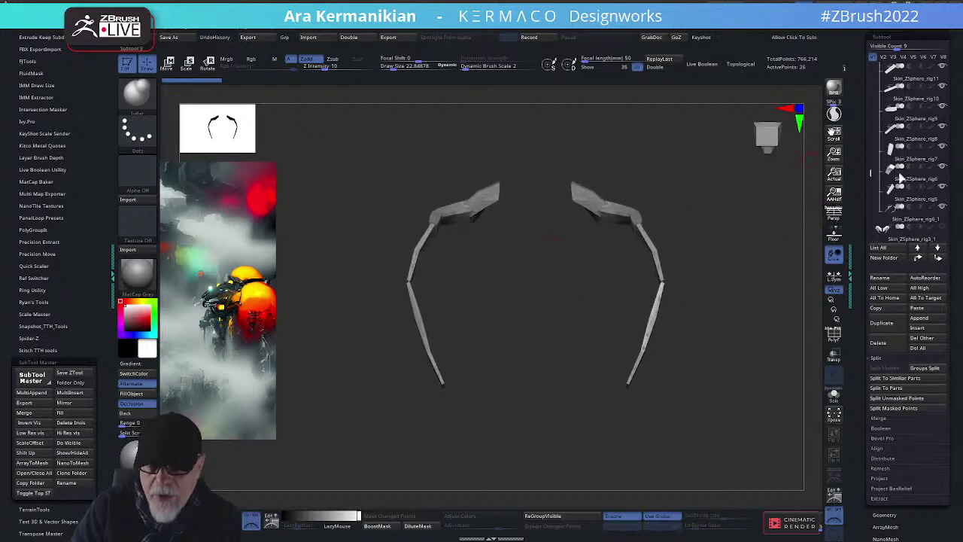
mouse_move(929, 215)
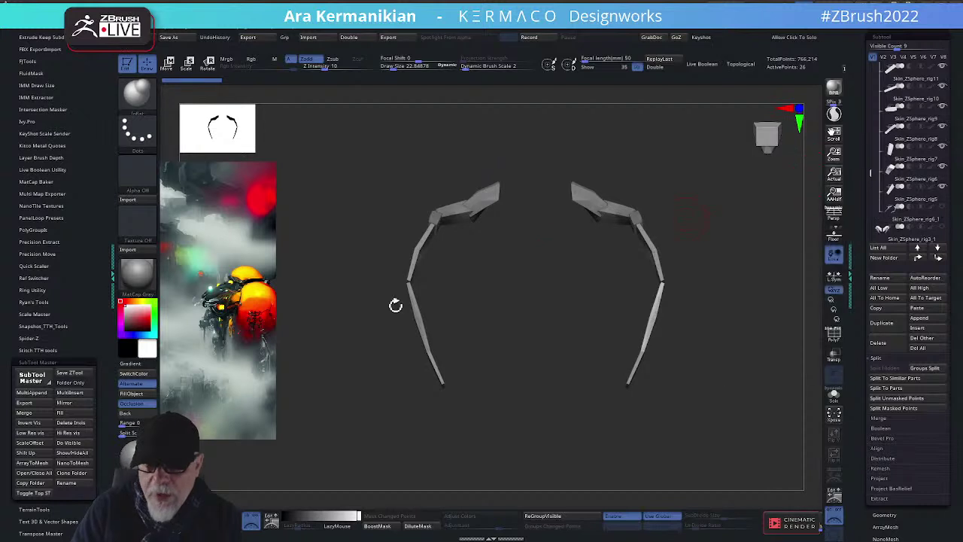
Try to isolate one arm of the pair with a rectangular visibility selection, and switch to the ZModeler brush
drag(494, 286, 576, 221)
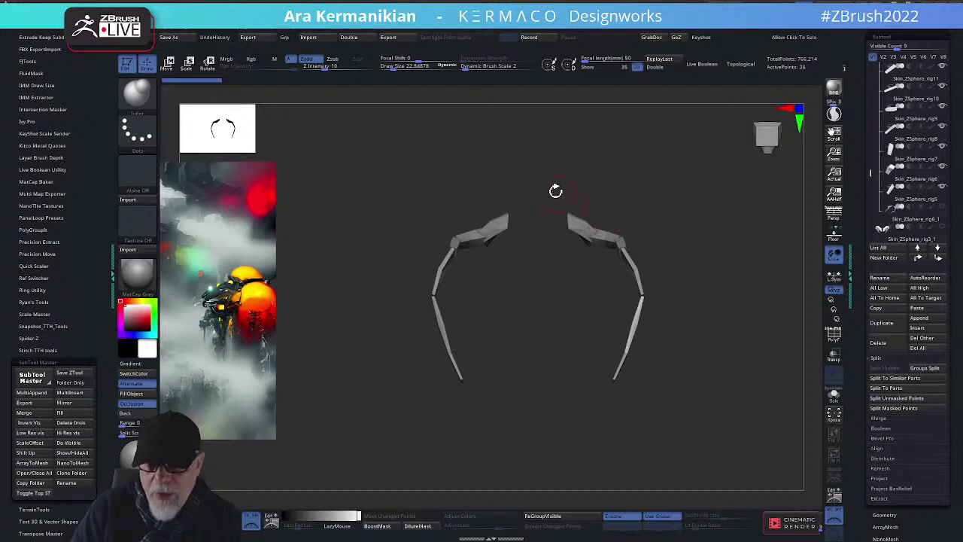
mouse_move(333, 154)
ctrl+shift+mouse_down()
mouse_move(501, 462)
mouse_move(535, 468)
ctrl+shift+mouse_up()
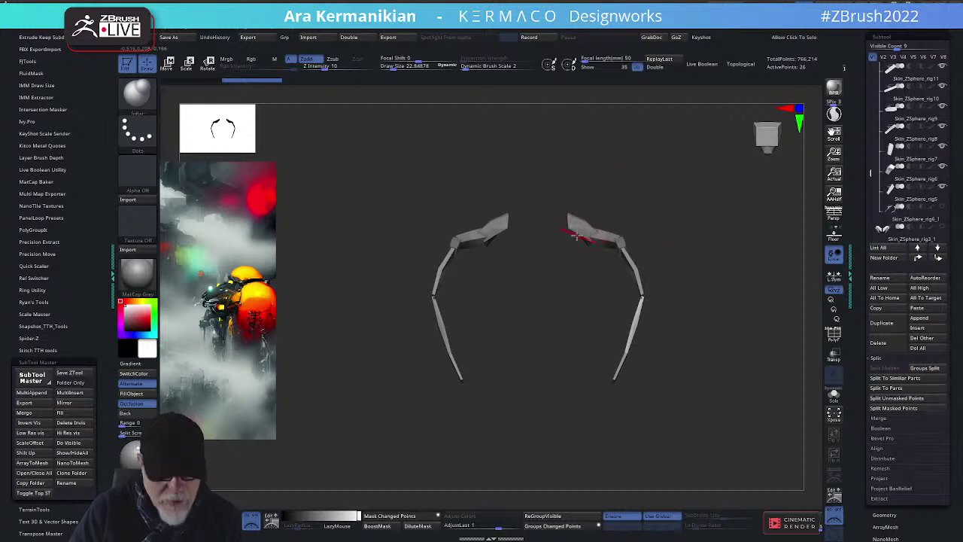
key(b)
key(z)
key(m)
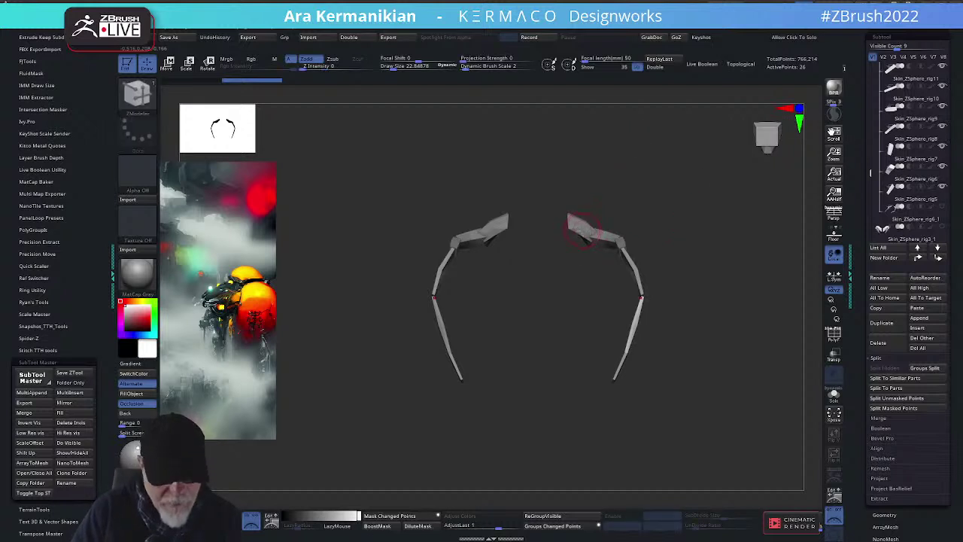
key(space)
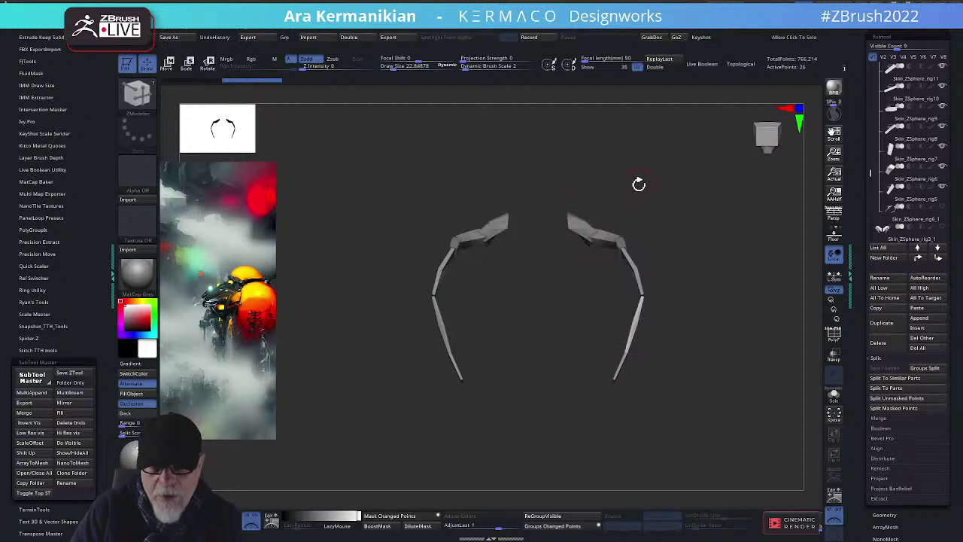
Try to remove the long lower segment of one arm using ZModeler's Delete polygon action
drag(639, 183, 642, 390)
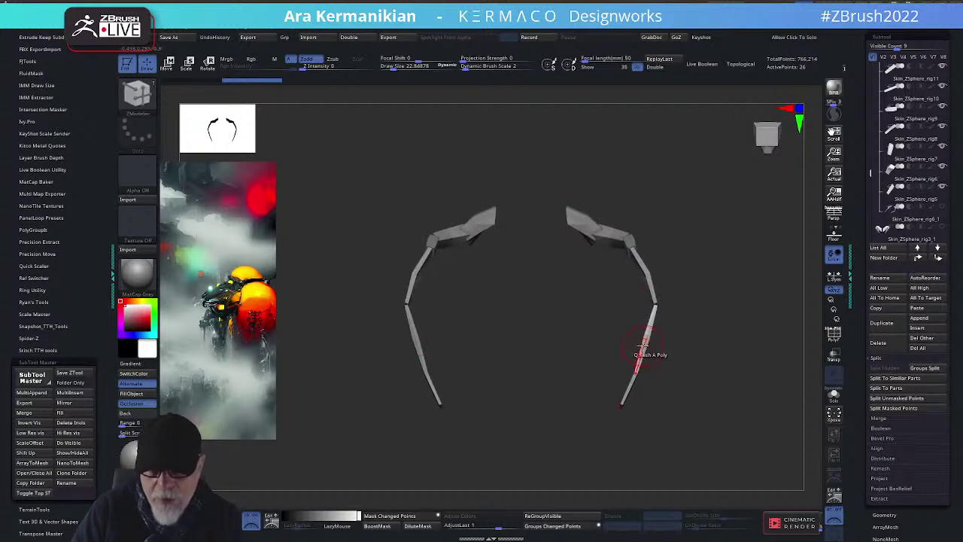
key(space)
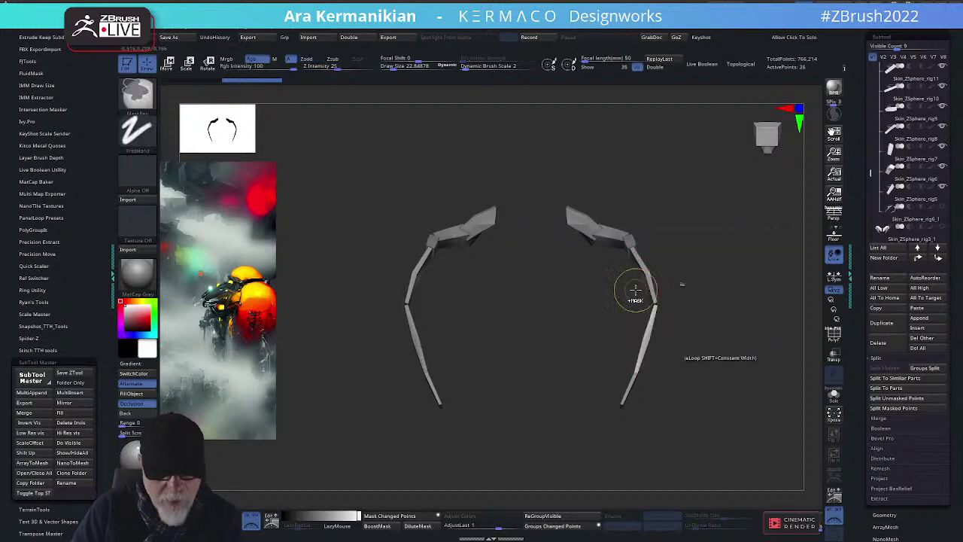
key(ctrl+space)
click(628, 453)
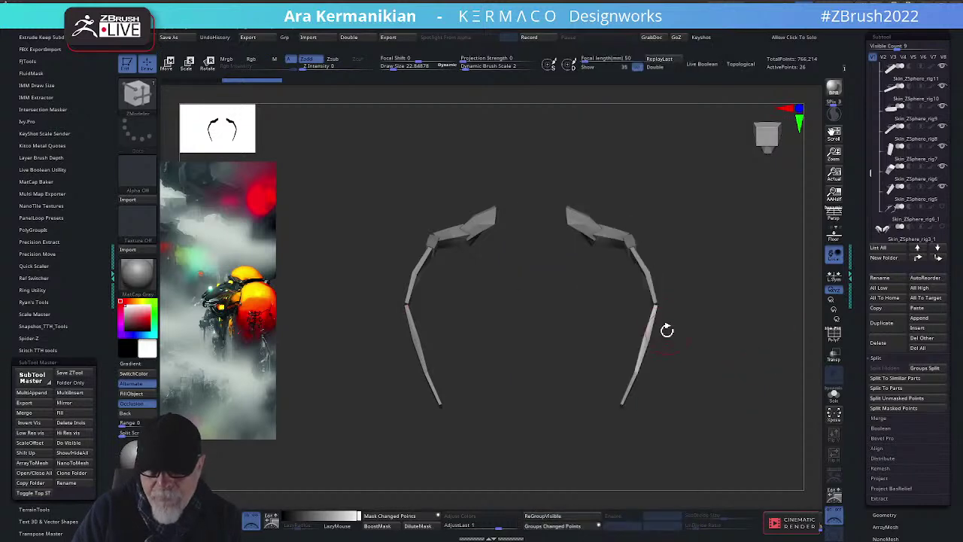
key(space)
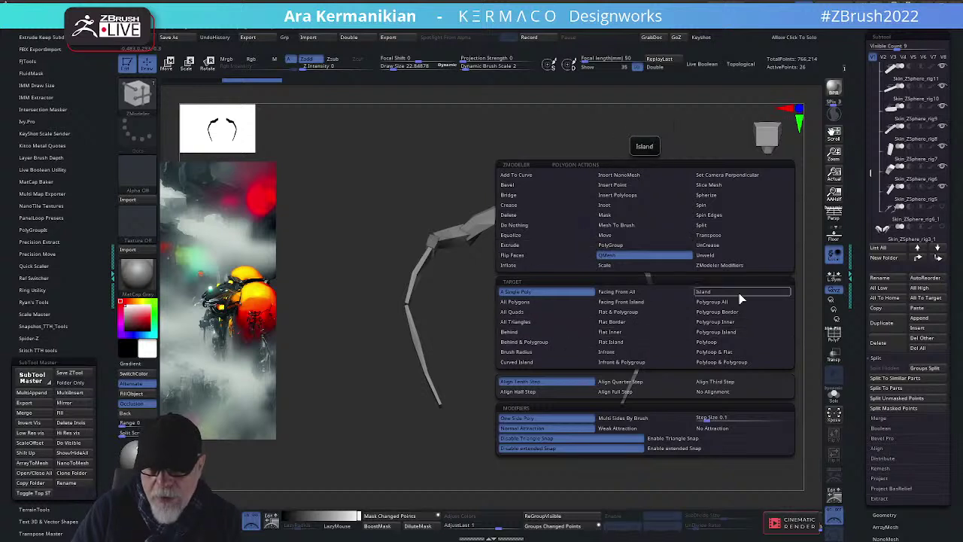
click(523, 214)
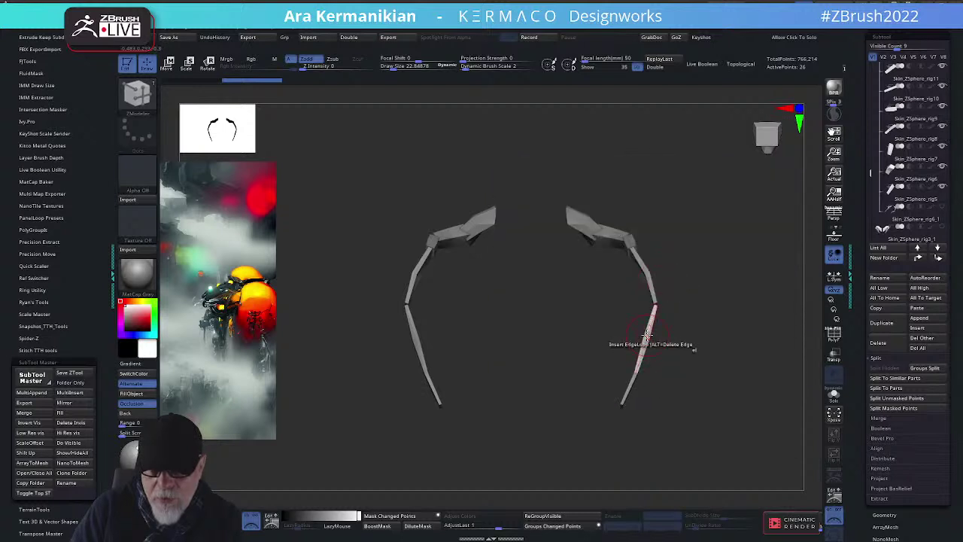
click(644, 335)
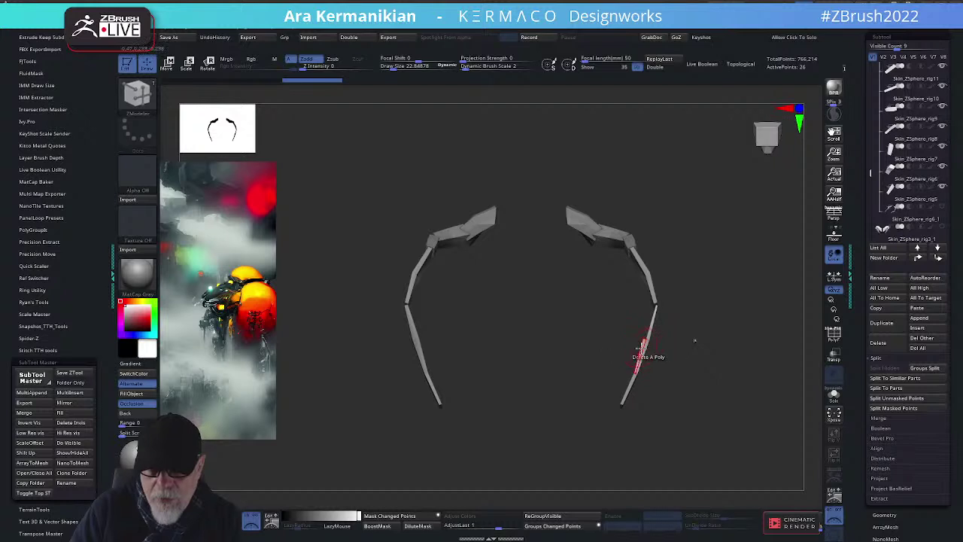
key(space)
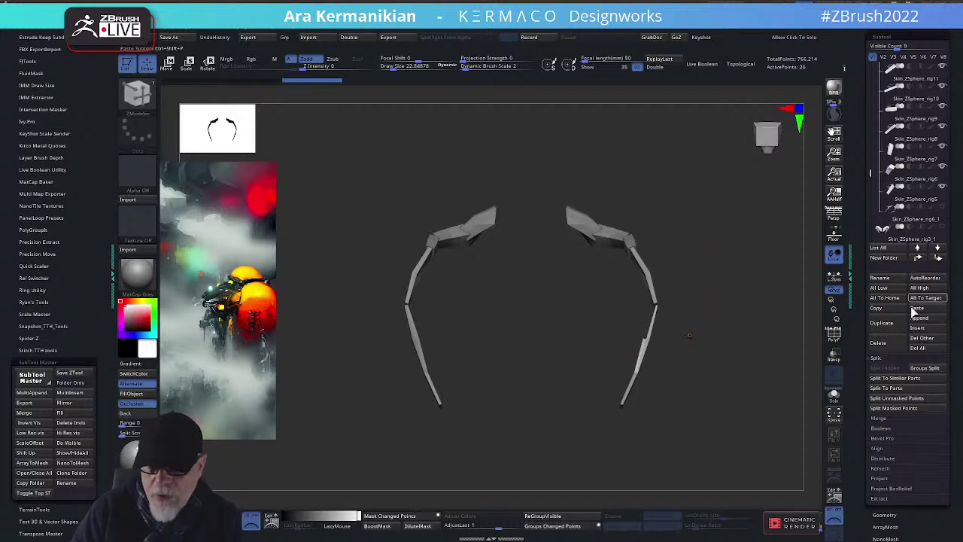
Delete the two lowest segment subtools of one arm, suppressing further deletion warnings, and turn on the PolyFrame display
click(894, 343)
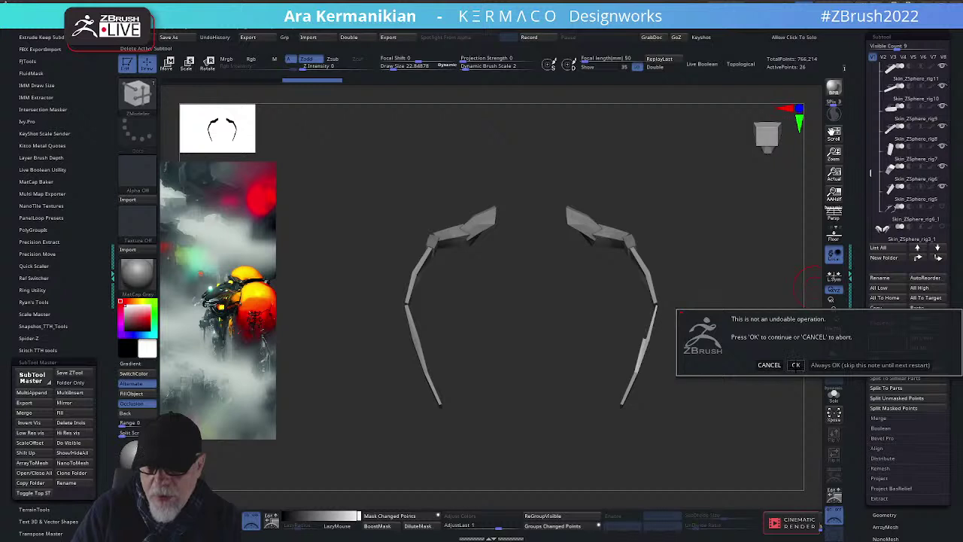
click(796, 365)
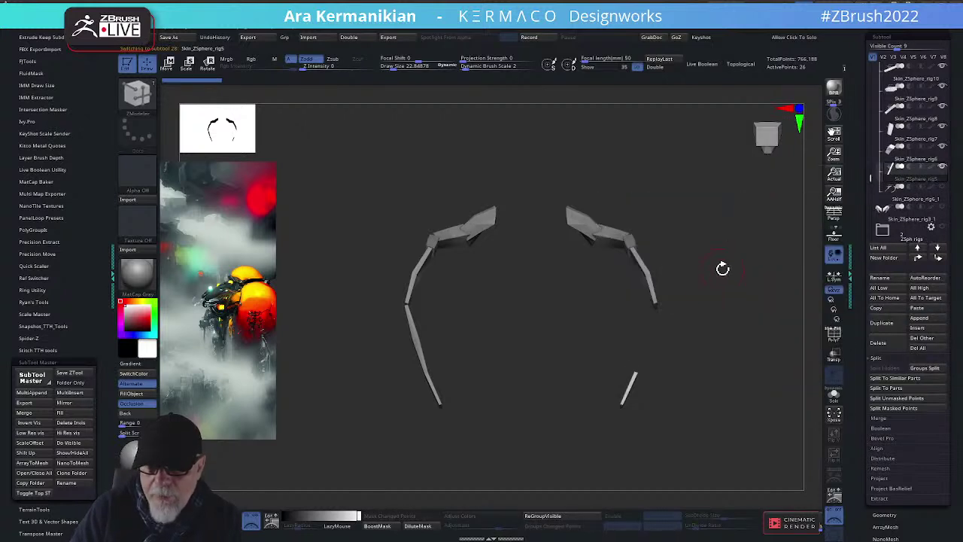
click(834, 335)
drag(742, 293, 752, 295)
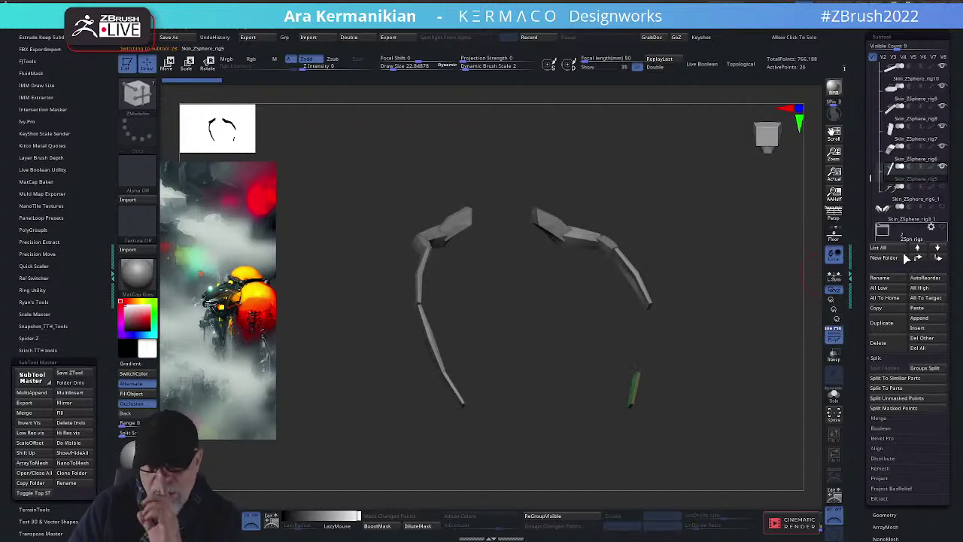
click(888, 339)
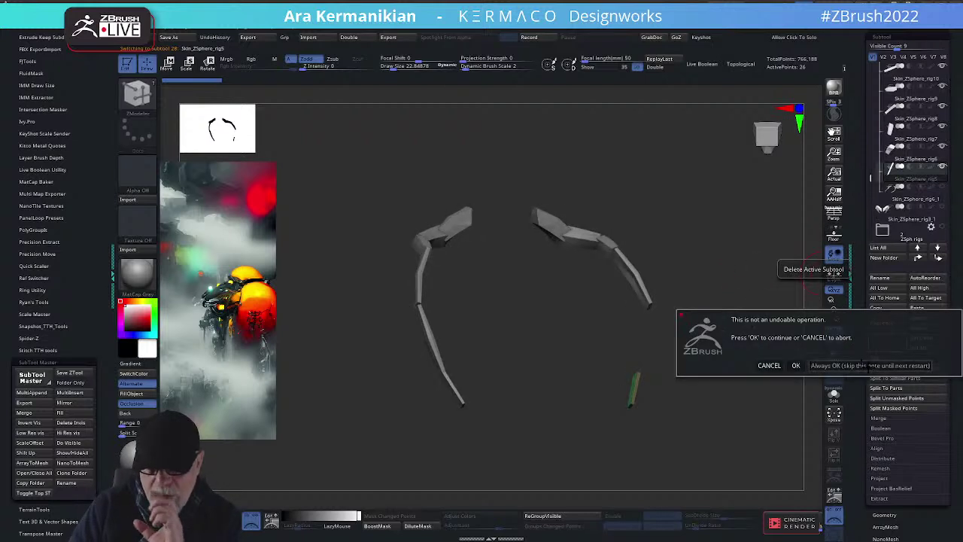
click(871, 366)
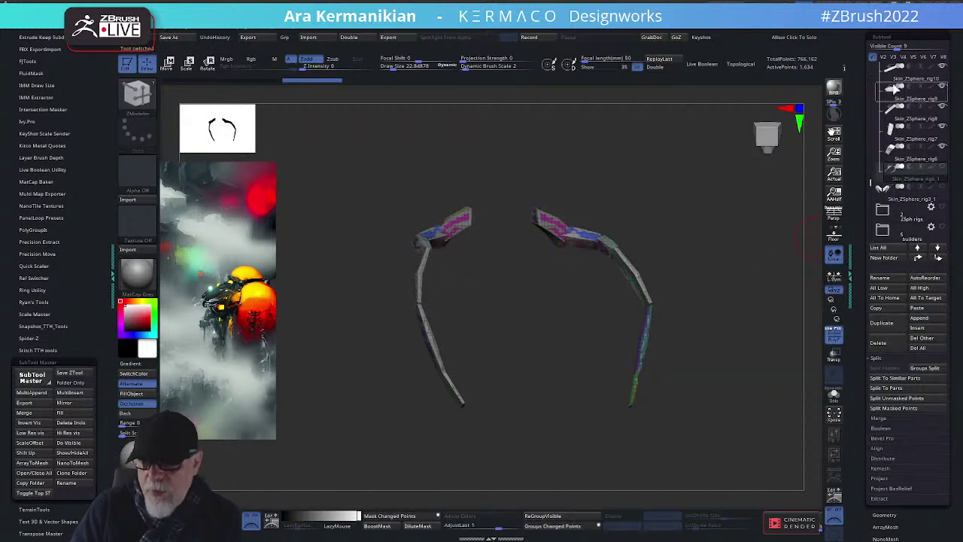
drag(870, 180, 870, 159)
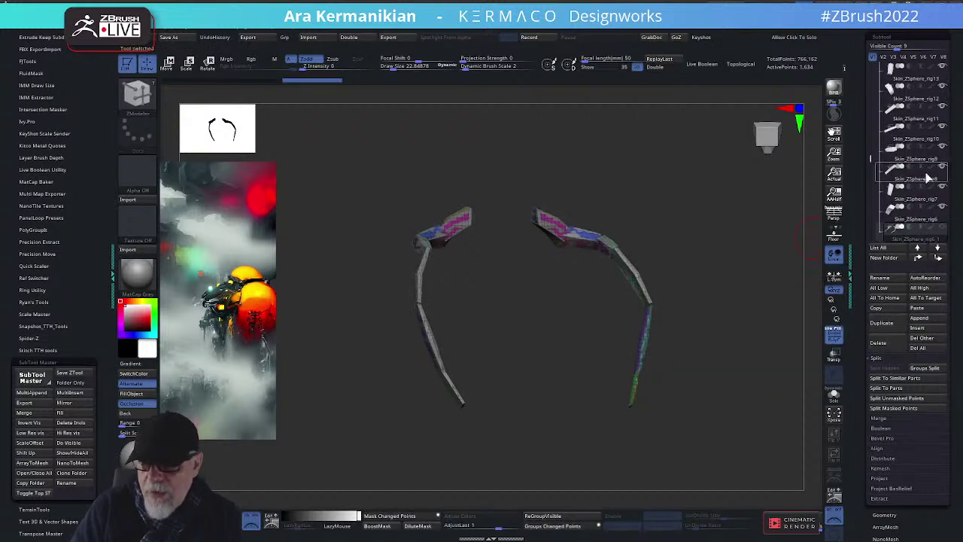
Delete the four remaining segment subtools of the partly removed arm, keeping only the opposite arm's segments
click(925, 175)
drag(766, 276, 751, 276)
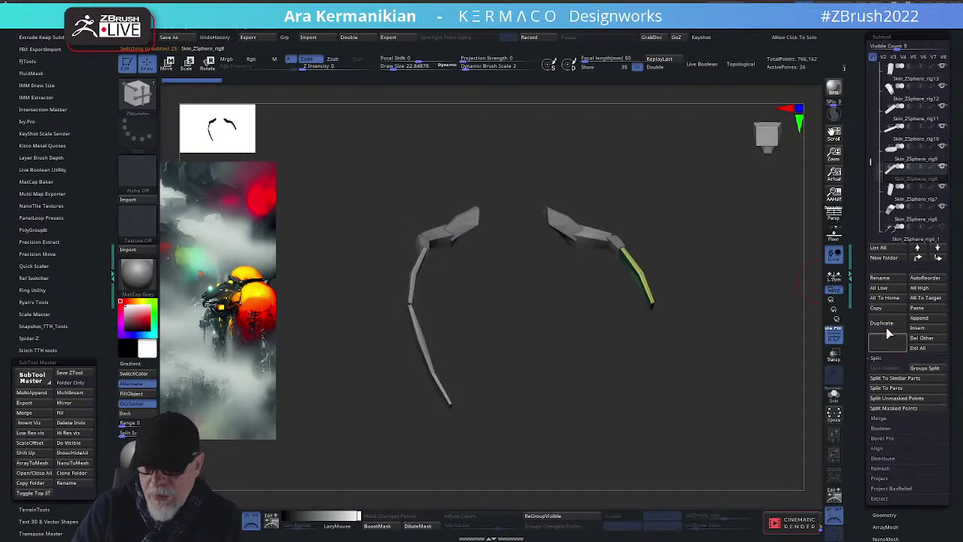
click(888, 334)
click(906, 170)
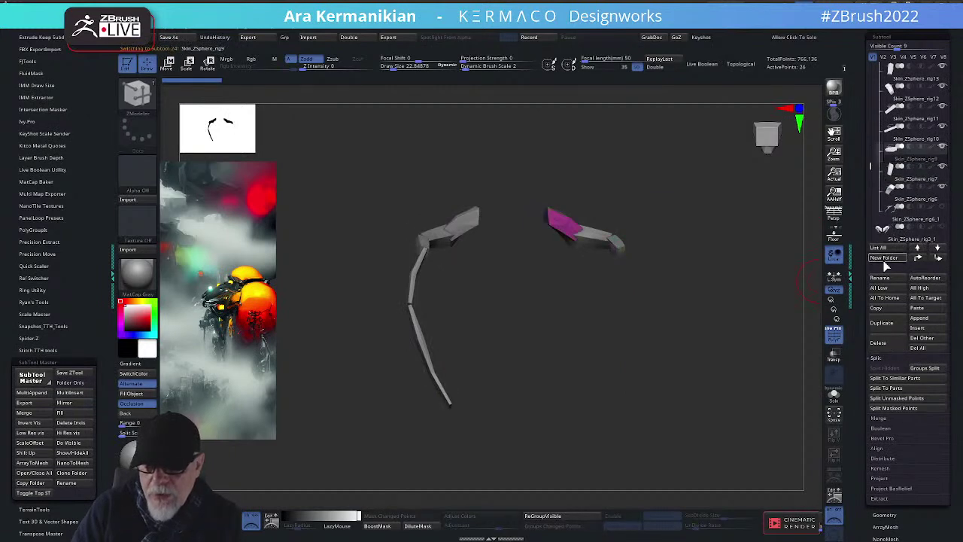
click(889, 345)
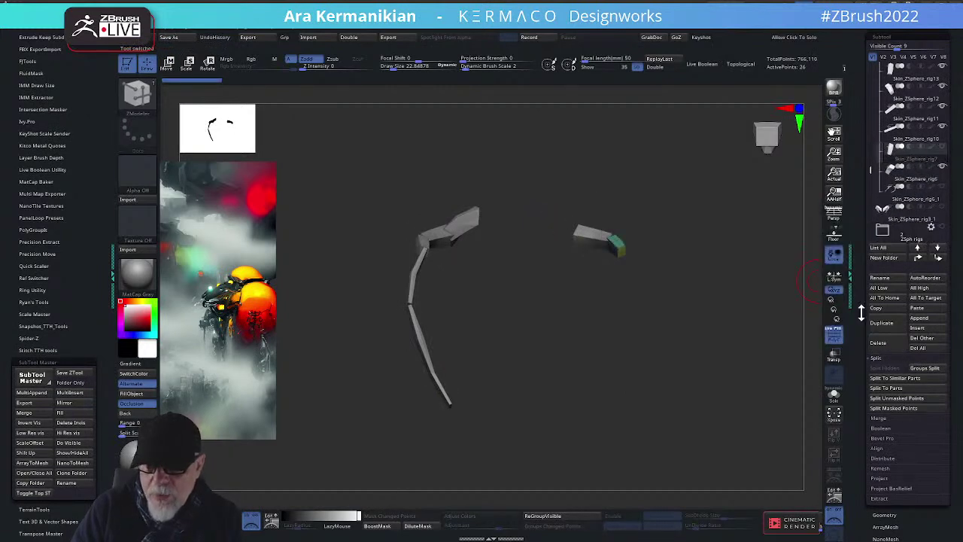
click(880, 350)
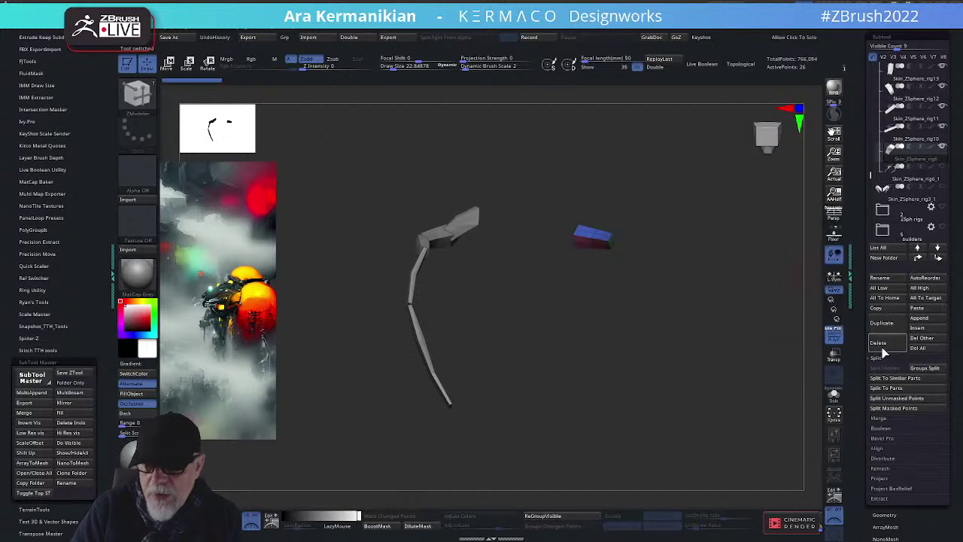
drag(751, 260, 697, 260)
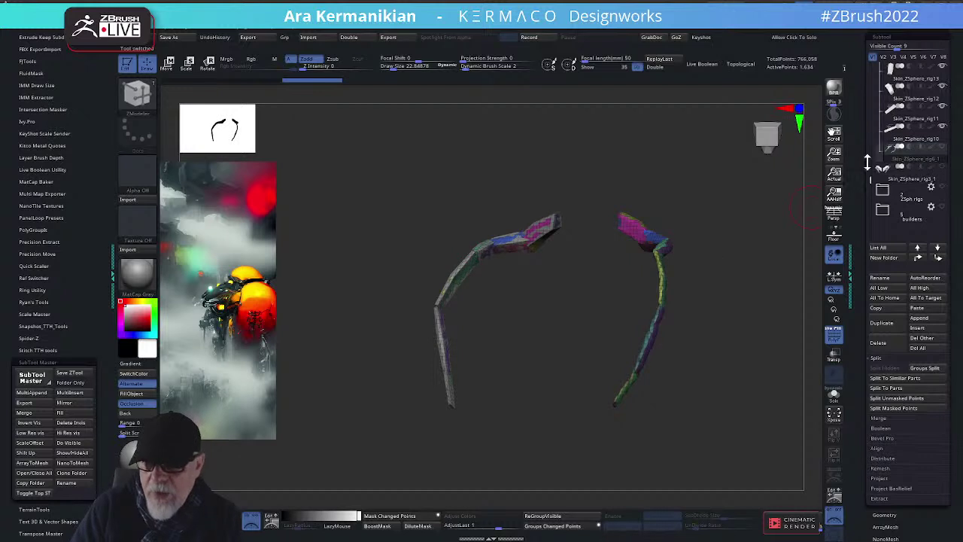
Mirror and weld the remaining arm's uppermost segment, Skin_ZSphere_rig15, across the X axis to the other side
drag(871, 178, 871, 134)
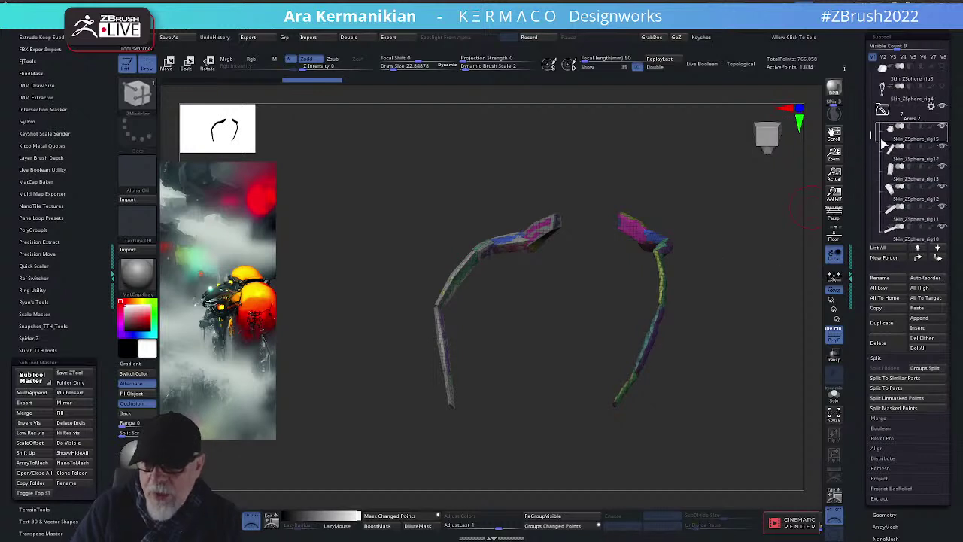
click(925, 141)
drag(736, 208, 710, 212)
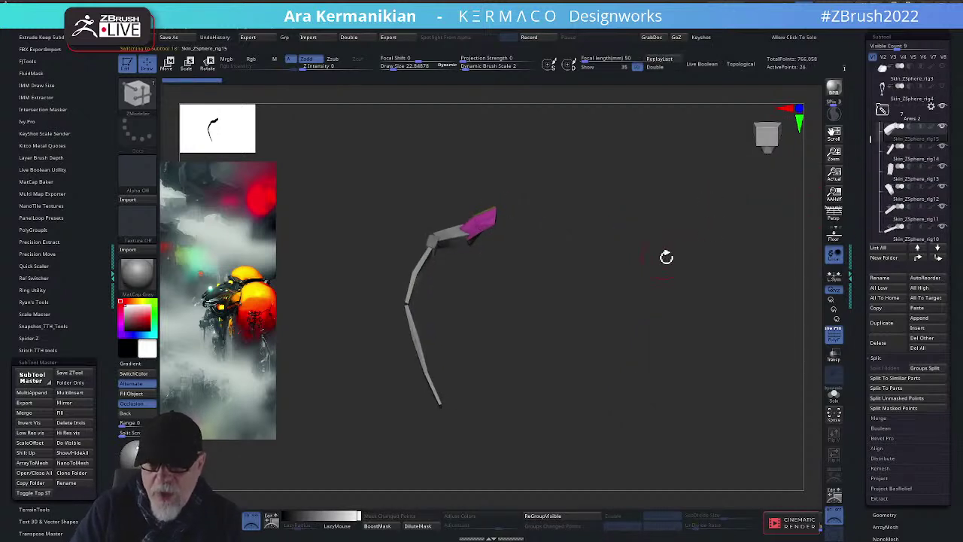
drag(666, 257, 732, 303)
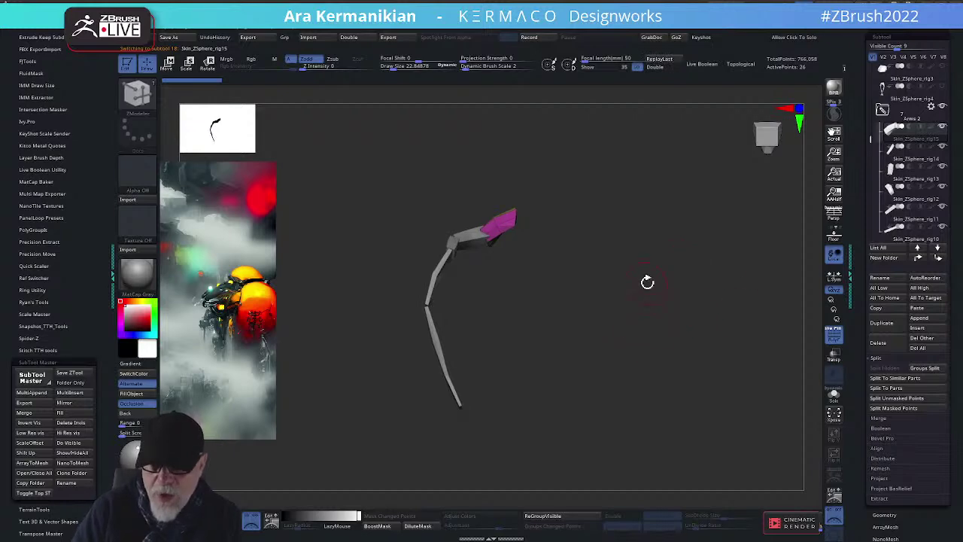
key(space)
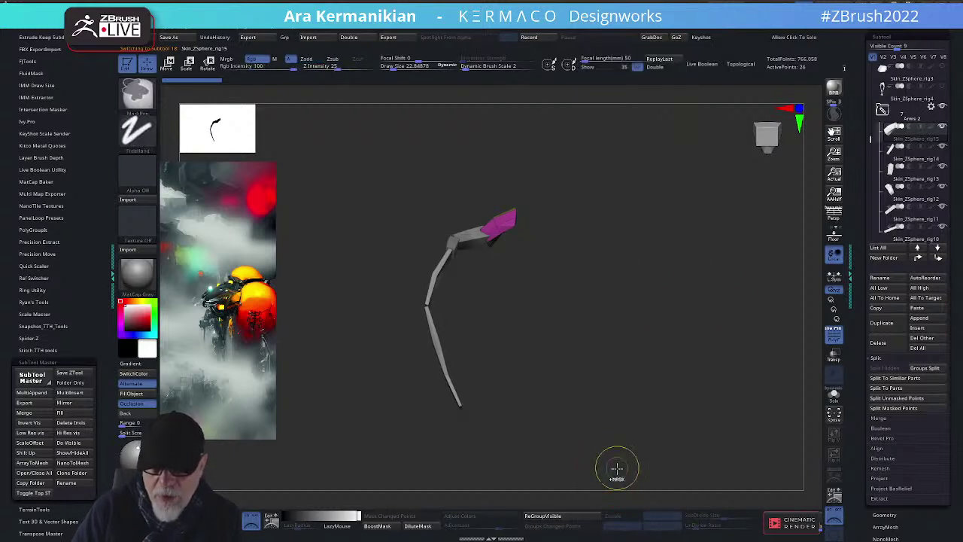
key(space)
click(609, 480)
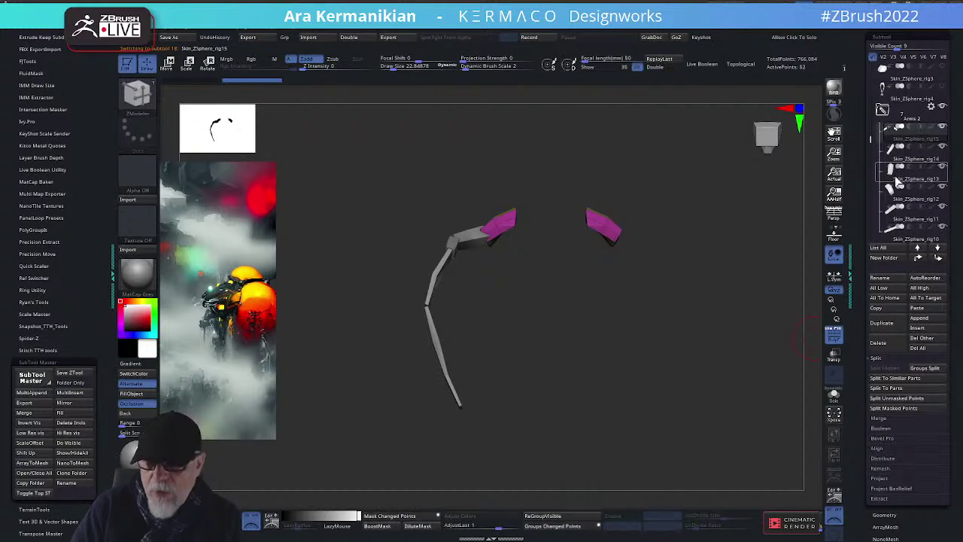
Mirror and weld the small joint segment Skin_ZSphere_rig13 and the adjoining upper segment Skin_ZSphere_rig12 to the other side
key(space)
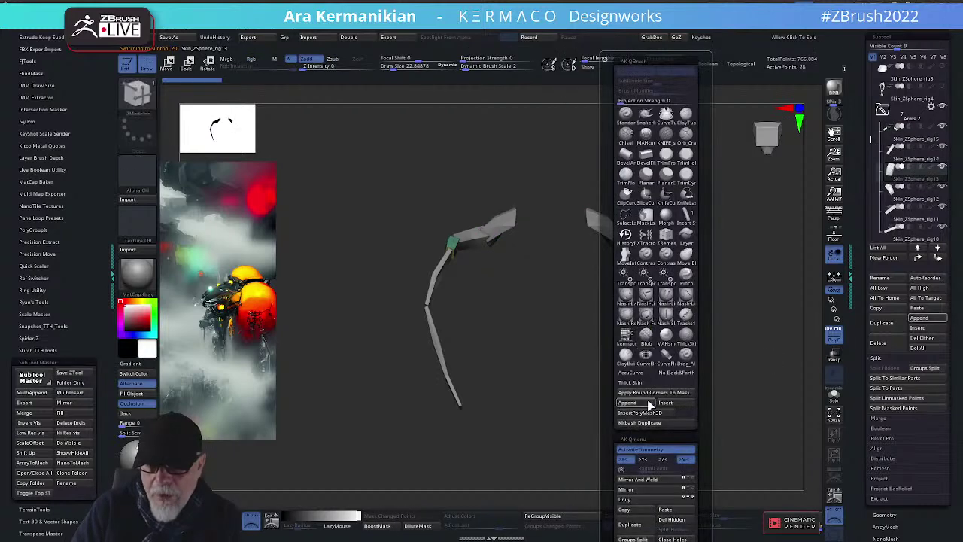
click(656, 483)
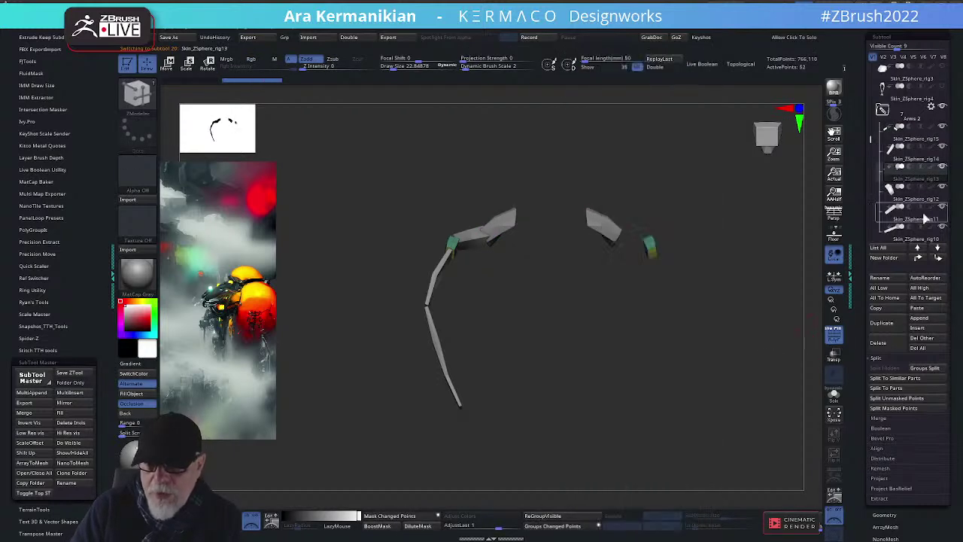
mouse_move(897, 208)
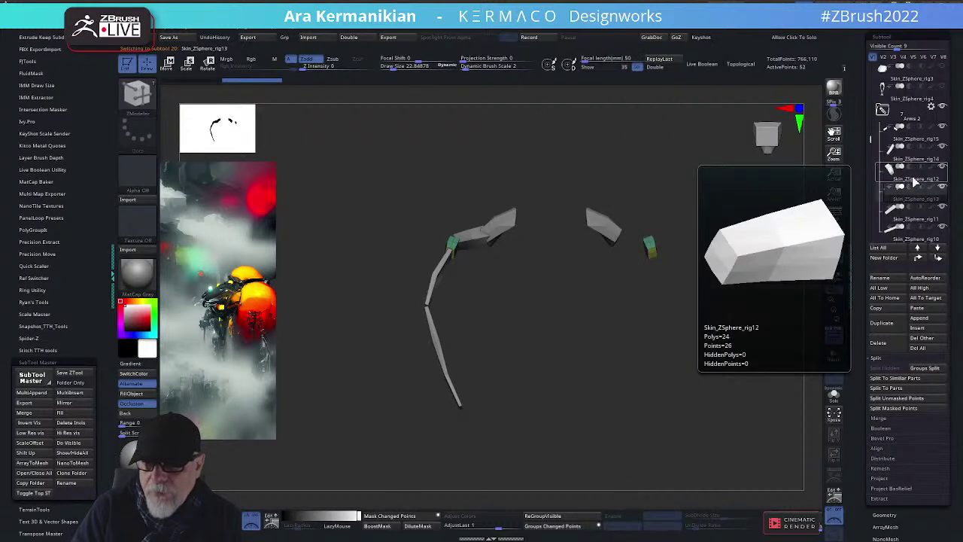
click(911, 177)
key(space)
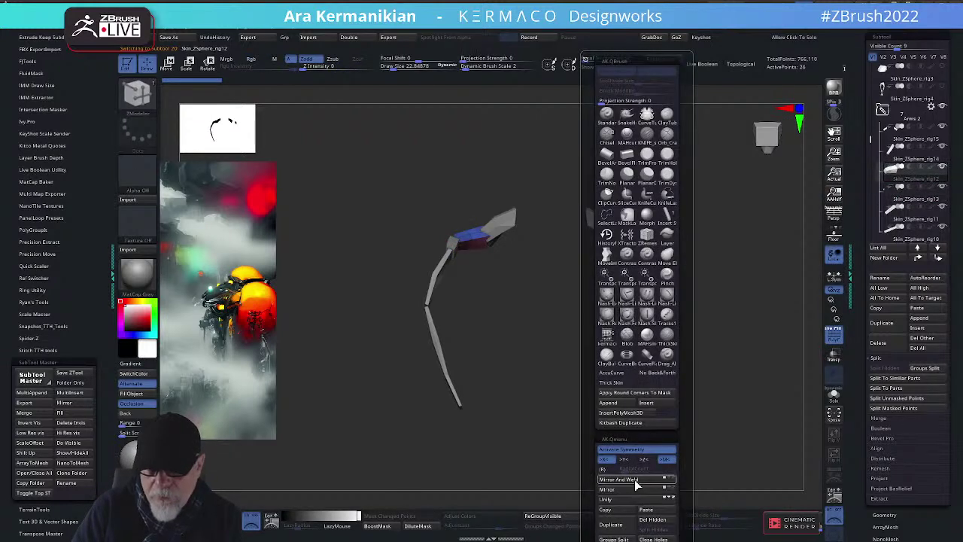
click(650, 478)
Mirror and weld the arm's tip segment Skin_ZSphere_rig11 and the long lower segment Skin_ZSphere_rig10 to the other side
click(912, 202)
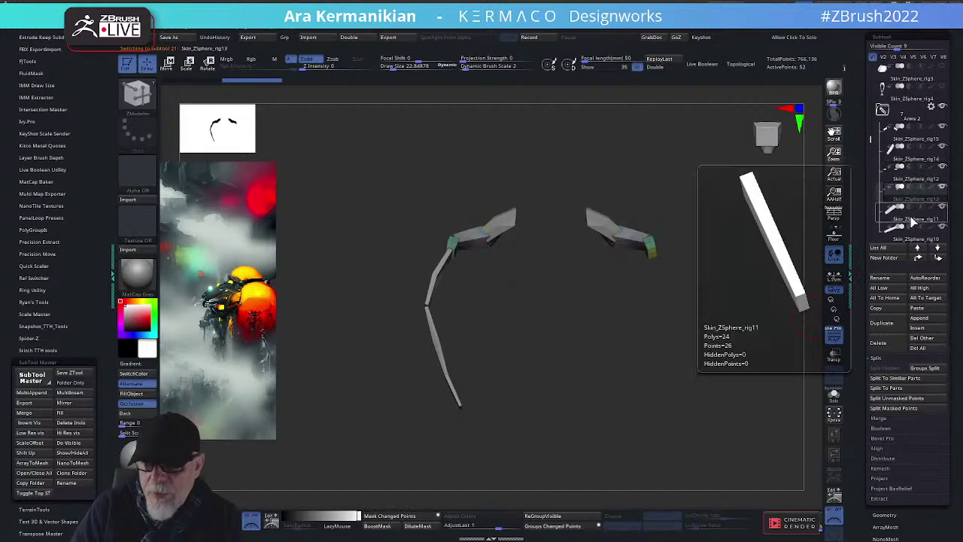
key(space)
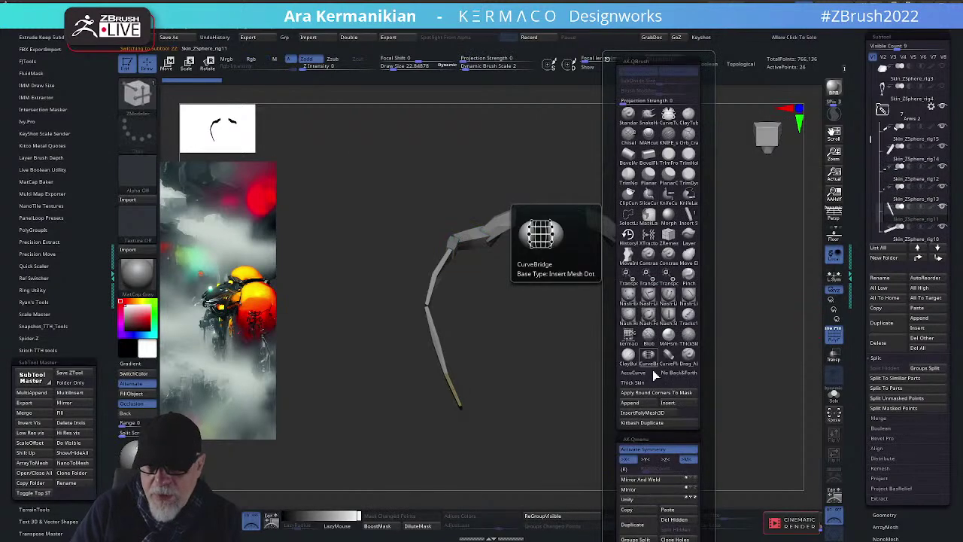
click(652, 481)
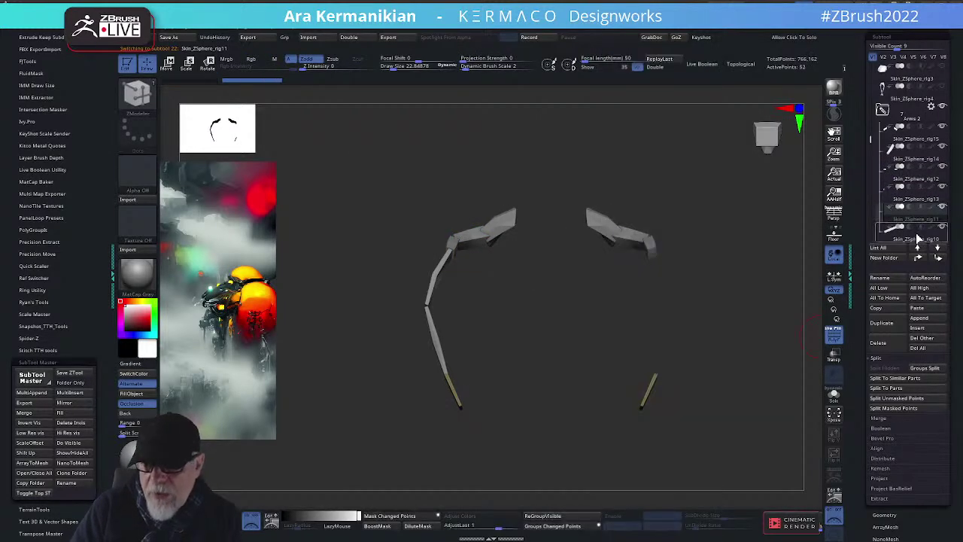
click(912, 242)
key(space)
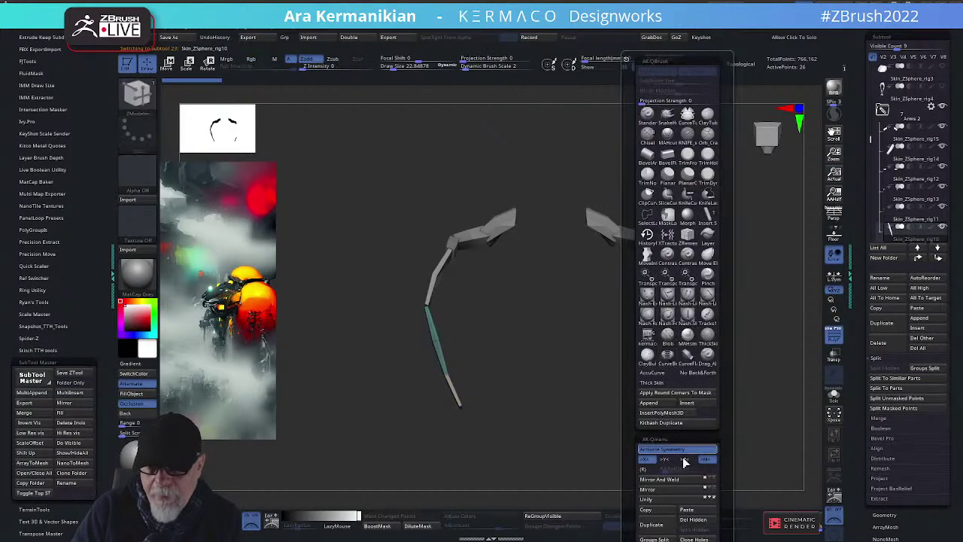
click(675, 481)
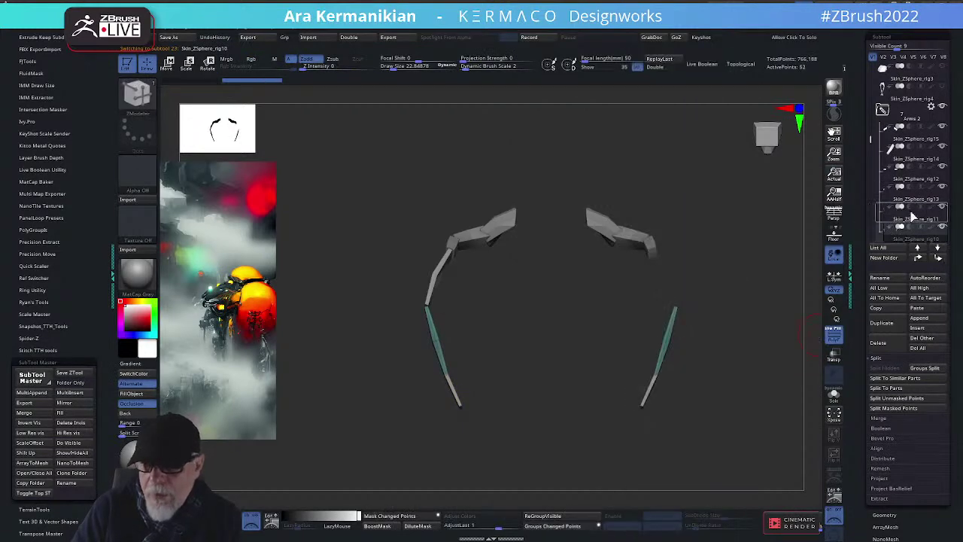
Mirror and weld the curved middle segment Skin_ZSphere_rig14 to complete the second arm
drag(871, 138, 863, 151)
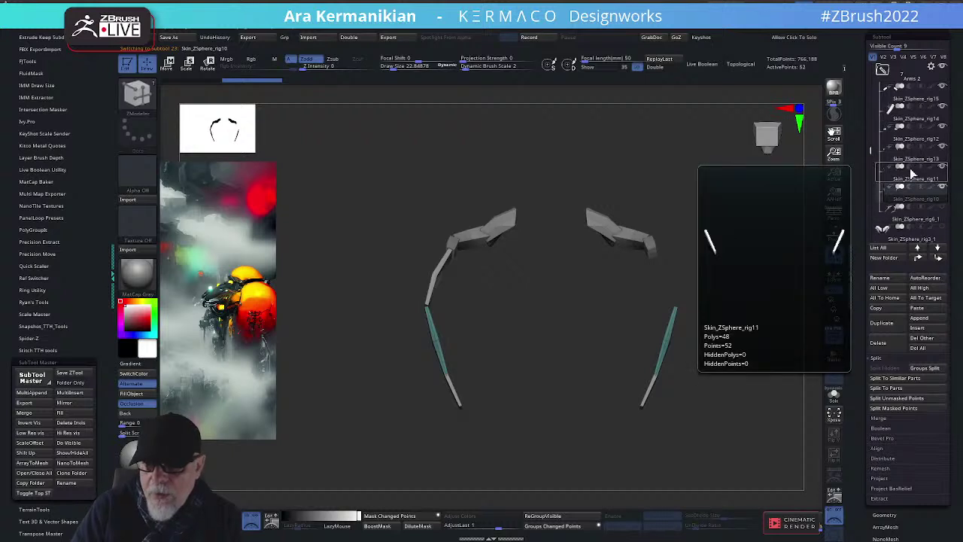
mouse_move(908, 192)
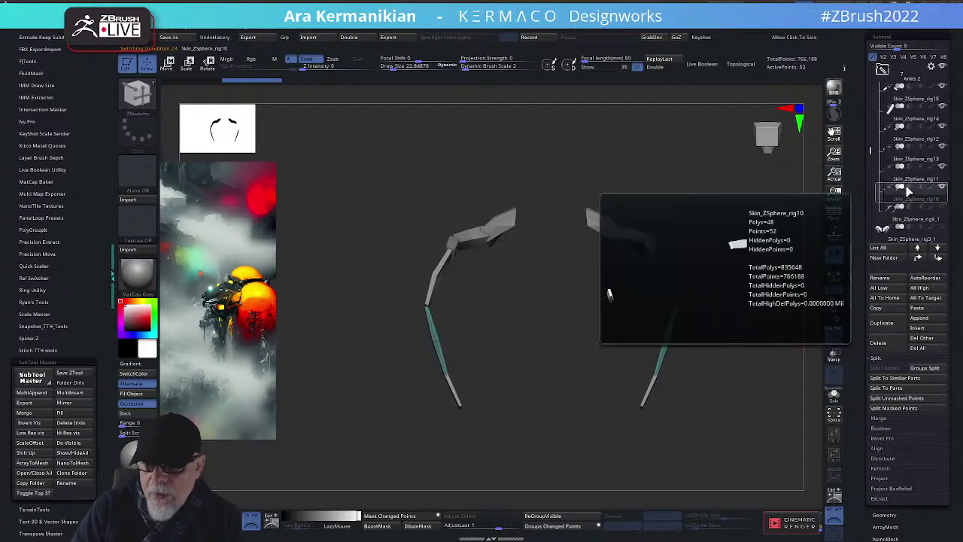
click(916, 120)
key(space)
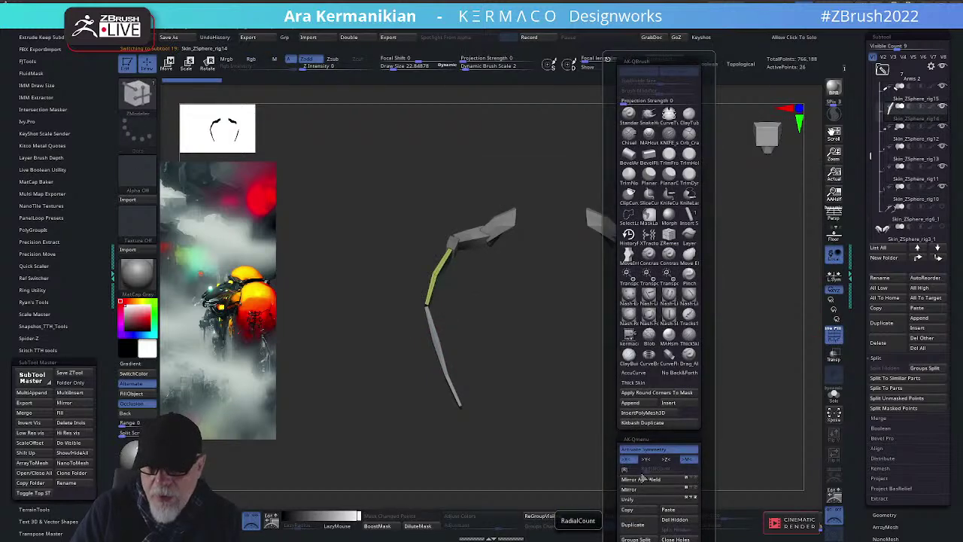
click(643, 480)
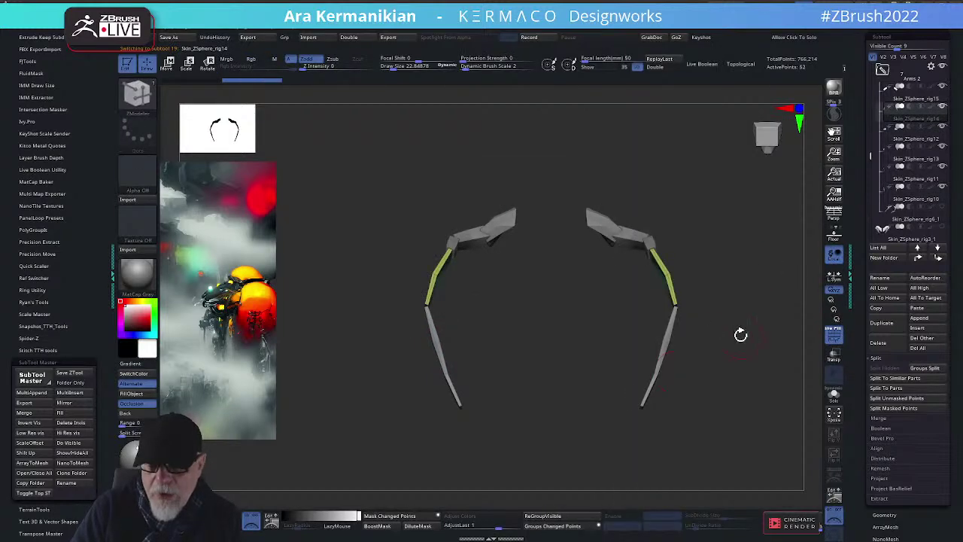
Select the uppermost arm segment pair and bring all of the creature's other subtools back into view
click(911, 97)
drag(541, 228, 821, 261)
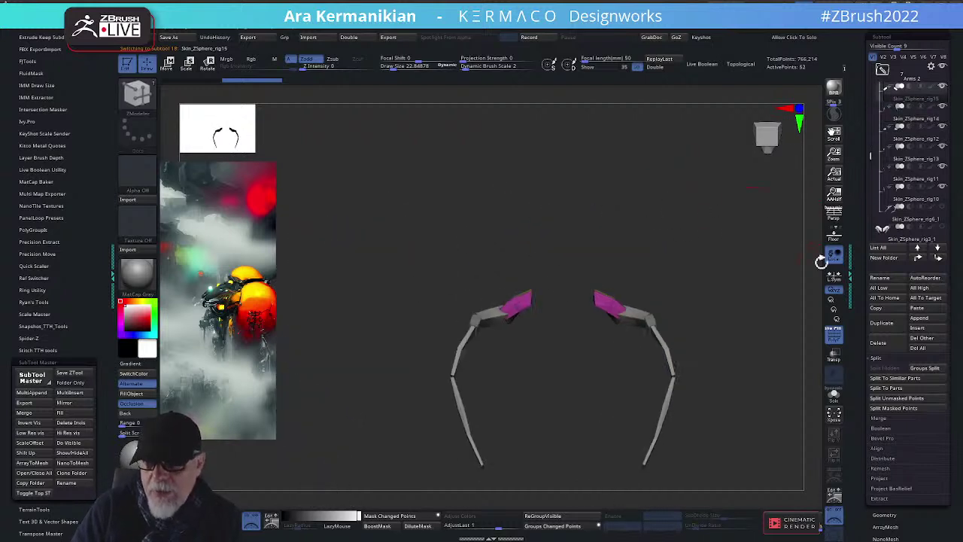
click(833, 340)
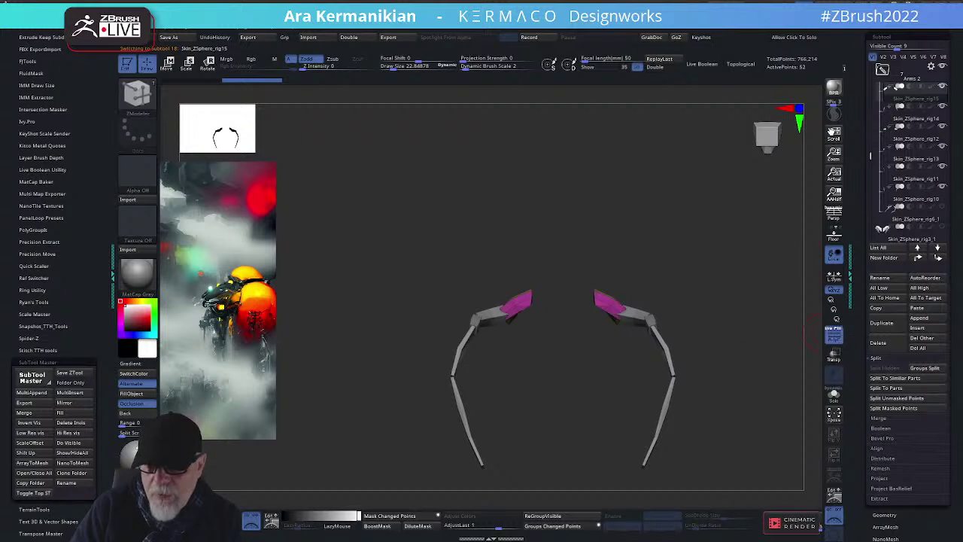
shift+click(941, 67)
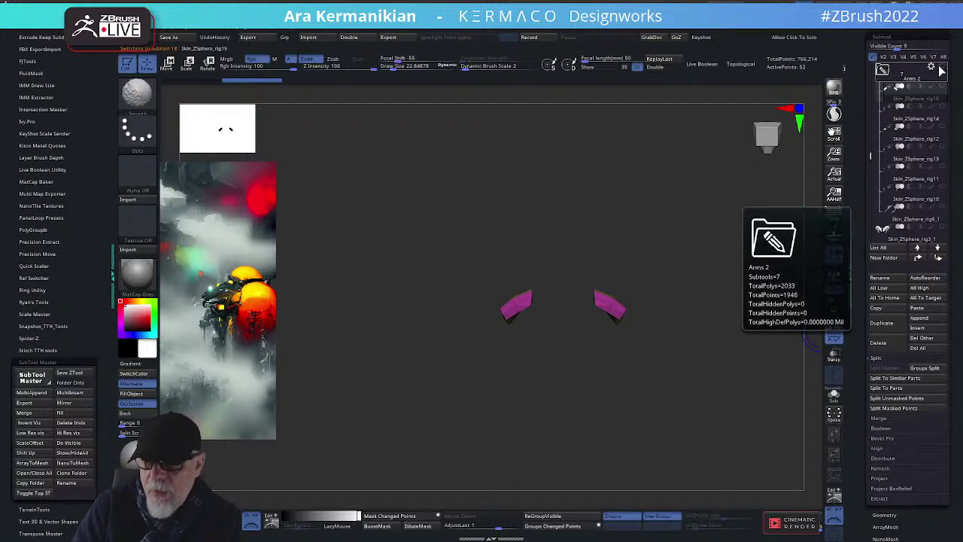
shift+click(942, 67)
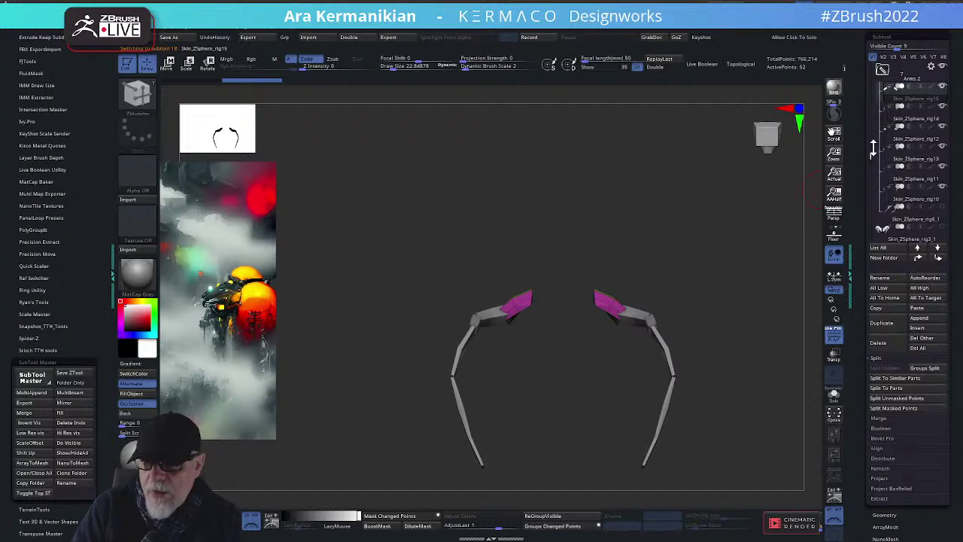
drag(873, 148, 863, 119)
shift+click(942, 128)
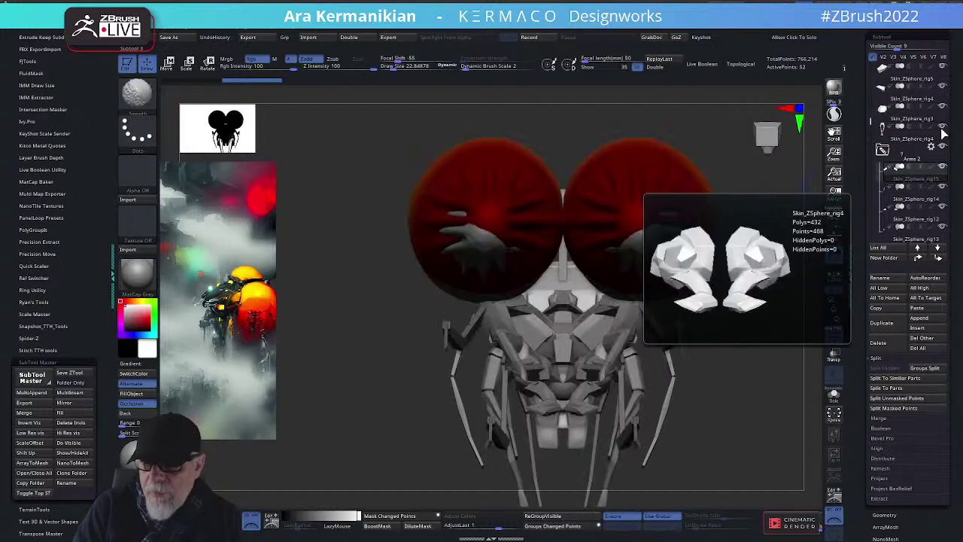
Examine the whole creature from the side and close up around the arms, shoulder joints and standing figure
mouse_move(761, 208)
mouse_down()
mouse_move(740, 211)
mouse_move(755, 218)
mouse_move(779, 291)
mouse_move(724, 305)
mouse_move(694, 208)
mouse_move(663, 212)
mouse_move(669, 185)
mouse_move(720, 208)
mouse_up()
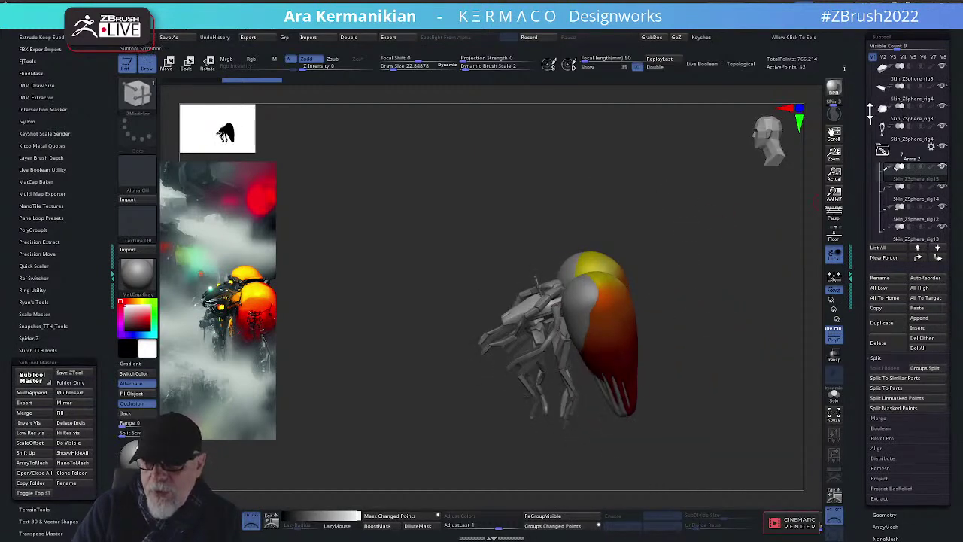
drag(871, 113, 871, 199)
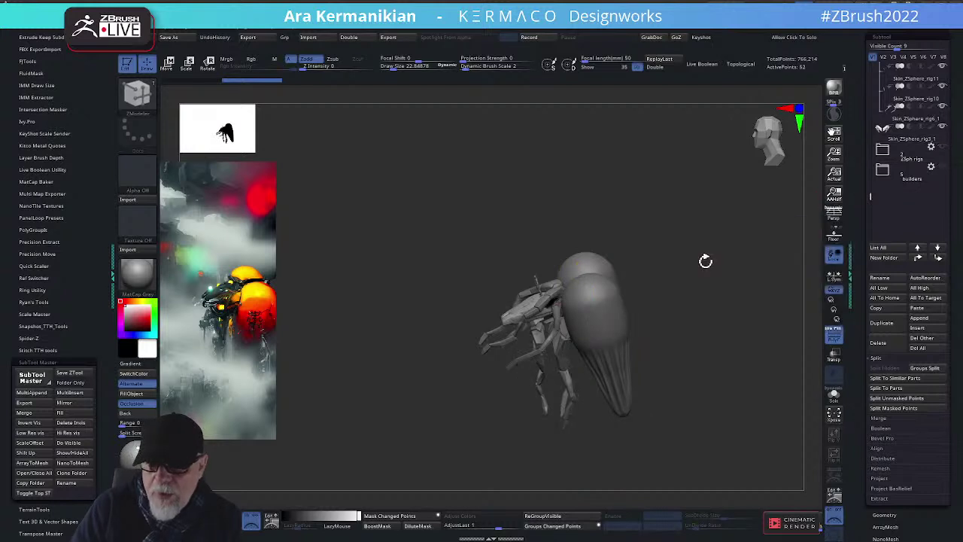
mouse_move(703, 260)
mouse_down()
mouse_move(720, 260)
mouse_move(699, 253)
mouse_move(730, 237)
mouse_move(720, 245)
mouse_move(731, 253)
mouse_move(719, 254)
mouse_move(758, 243)
mouse_move(757, 259)
mouse_move(806, 274)
mouse_move(793, 264)
mouse_move(765, 269)
mouse_move(768, 170)
mouse_move(753, 149)
mouse_move(728, 150)
mouse_move(767, 130)
mouse_move(742, 196)
mouse_move(732, 131)
mouse_up()
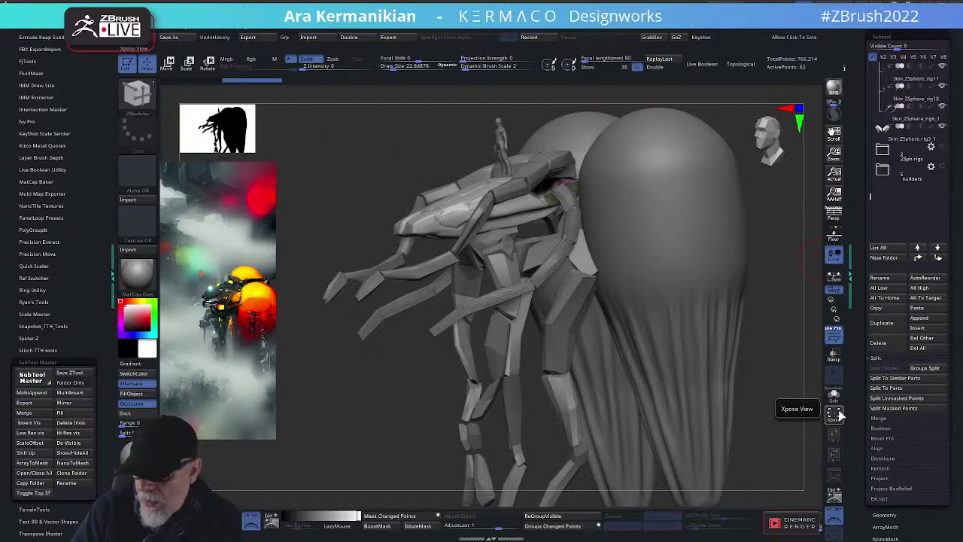
key(shift)
mouse_move(770, 332)
shift+mouse_down()
mouse_move(745, 410)
mouse_move(745, 395)
shift+mouse_up()
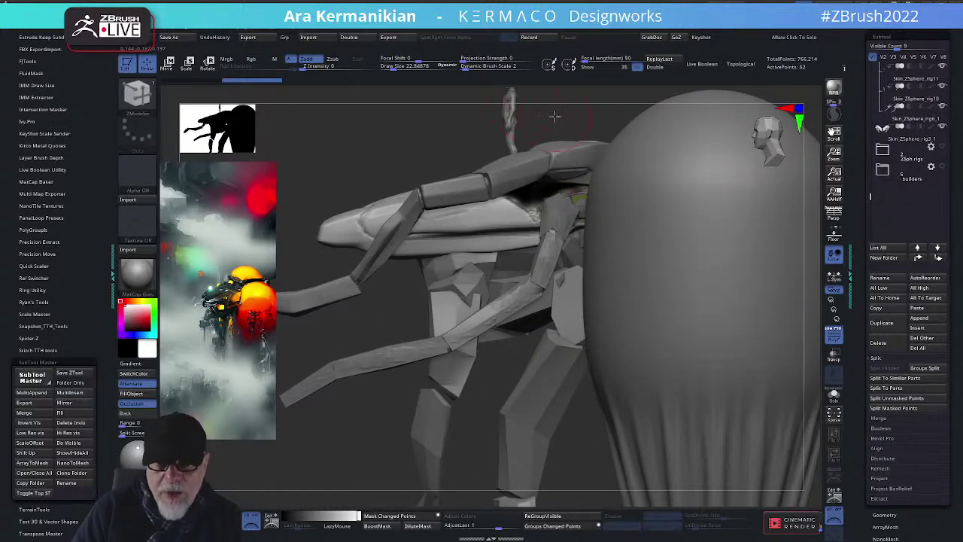
drag(555, 115, 604, 240)
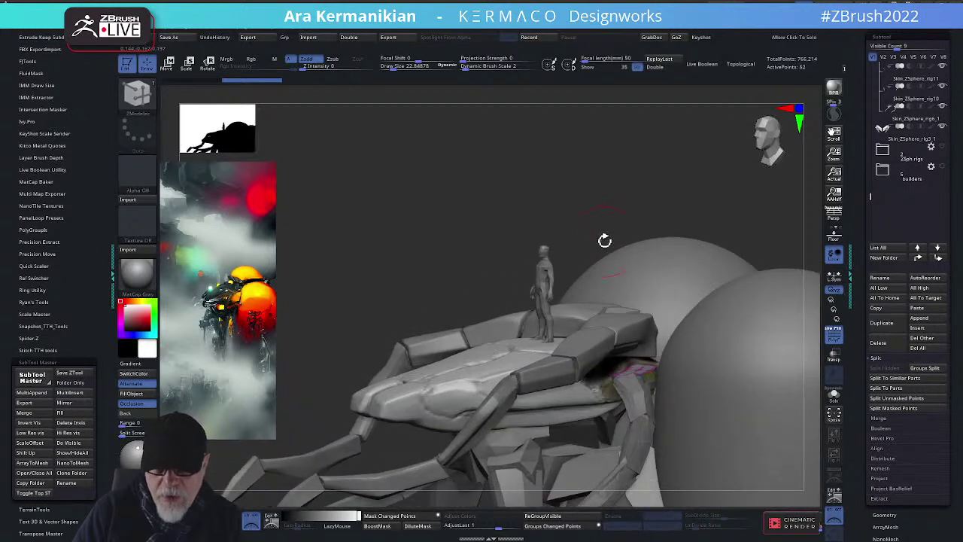
drag(607, 204, 619, 171)
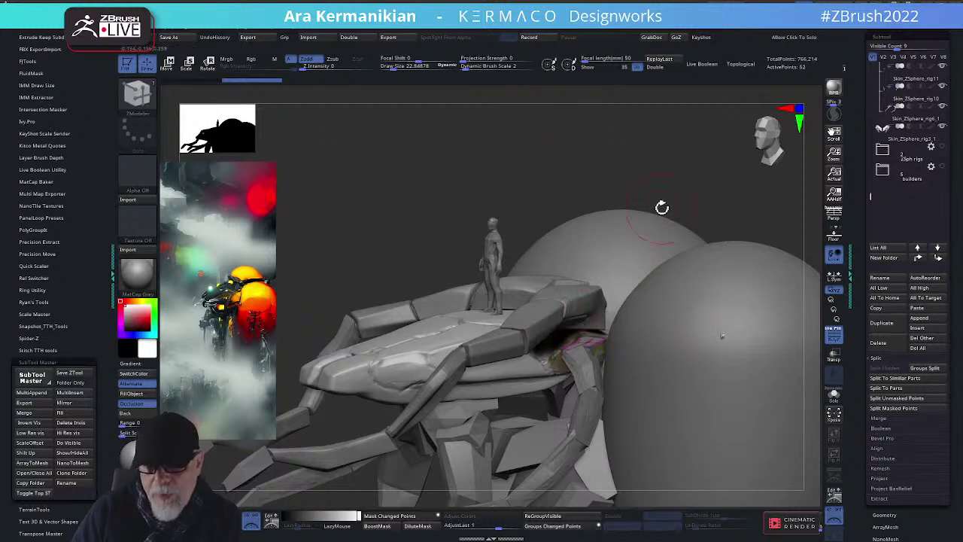
Isolate the uppermost arm segment pair in Solo mode and view it from above
click(835, 399)
drag(729, 389, 742, 344)
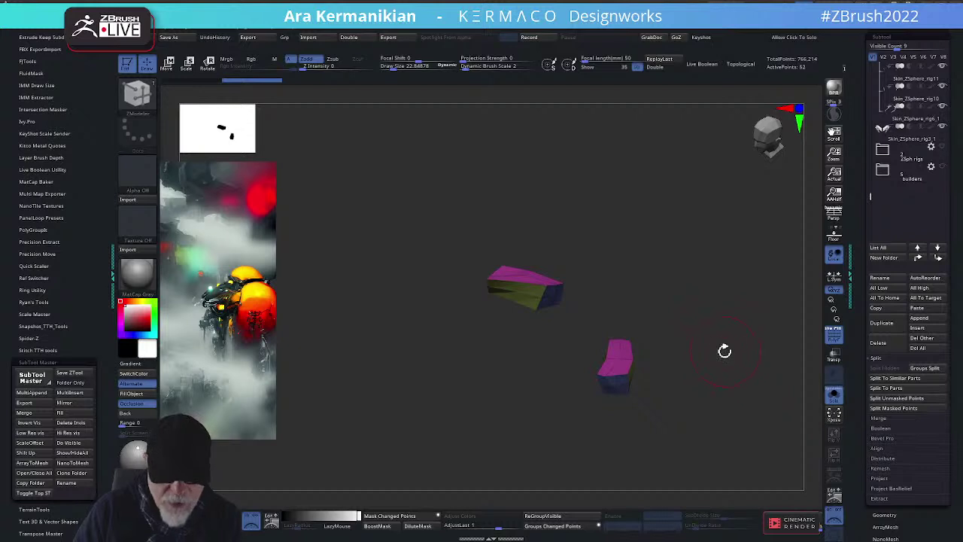
Try dividing the isolated uppermost arm segment pair once and inspect it up close, undoing the division
key(ctrl+2)
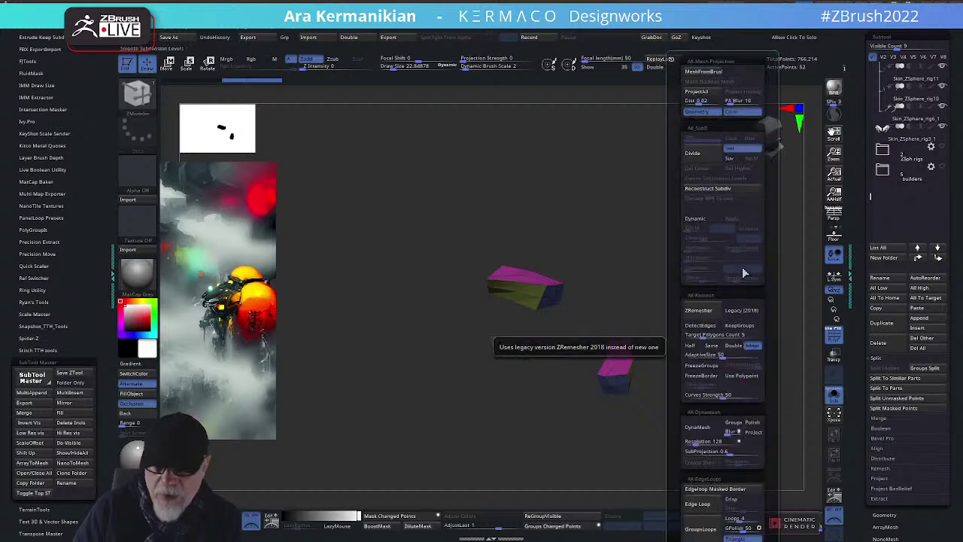
click(696, 153)
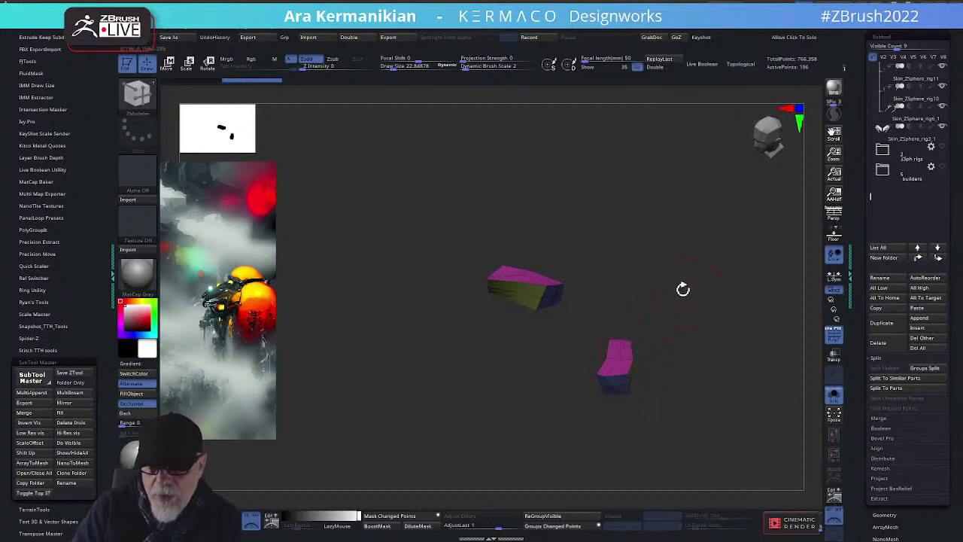
drag(682, 289, 672, 278)
alt+drag(735, 249, 662, 273)
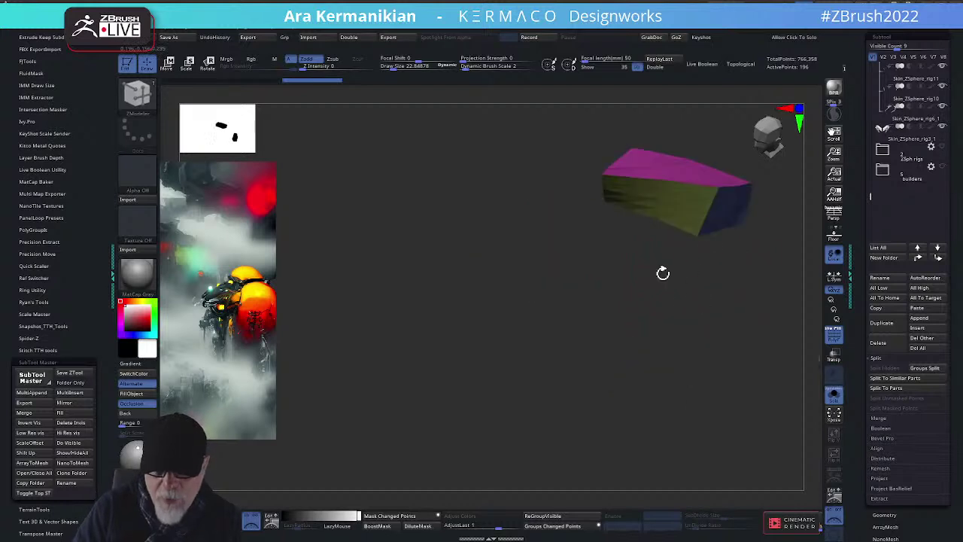
alt+drag(582, 324, 538, 307)
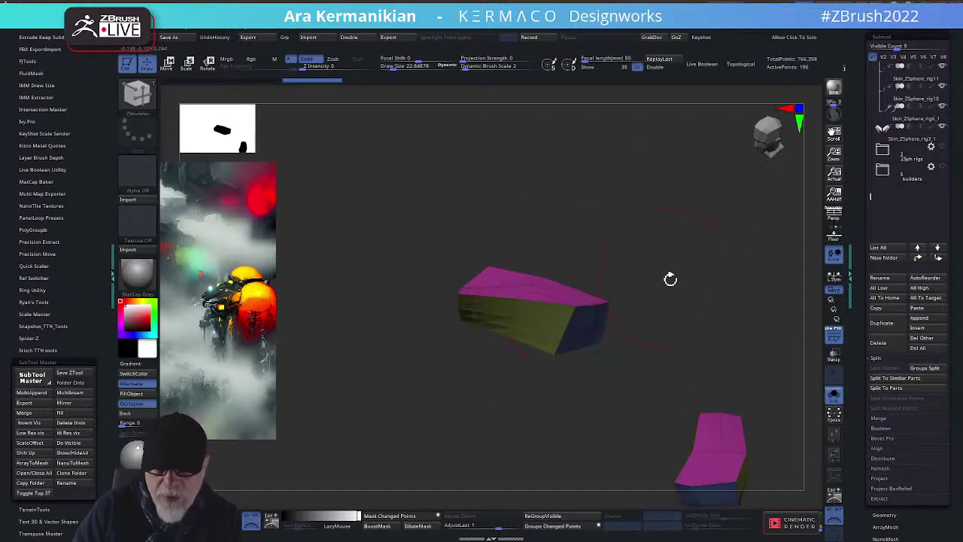
key(ctrl+z)
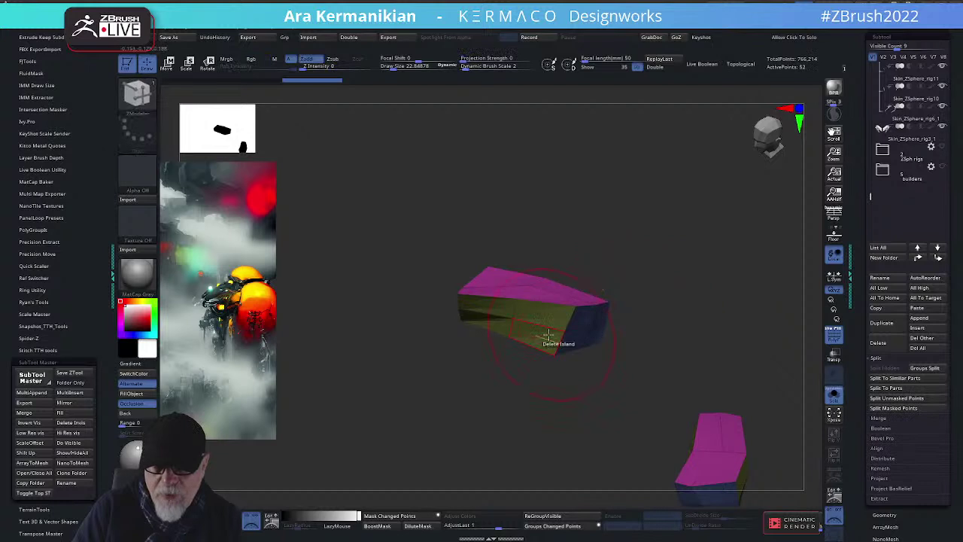
Insert extra edge loops into the uppermost arm segment pair with ZModeler and check both segments from the front
key(ctrl+2)
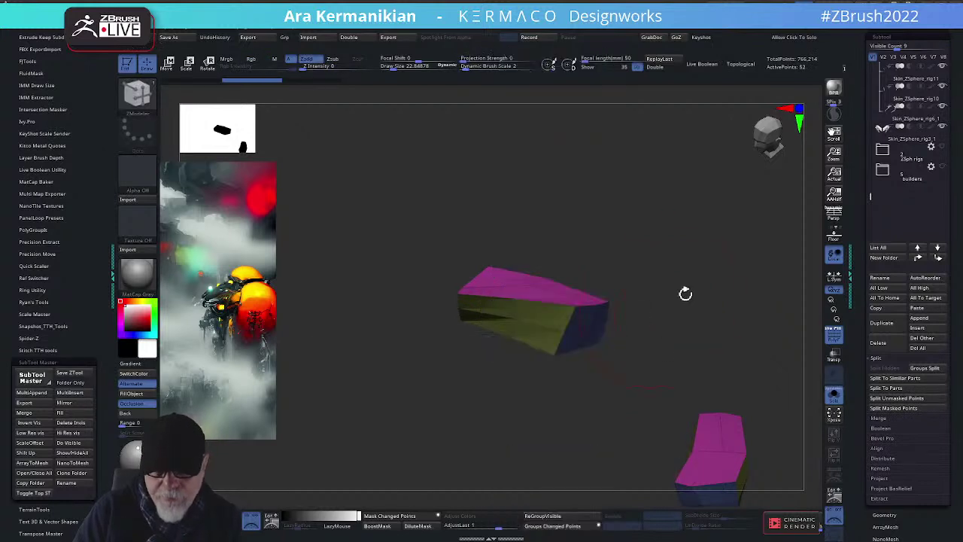
click(538, 322)
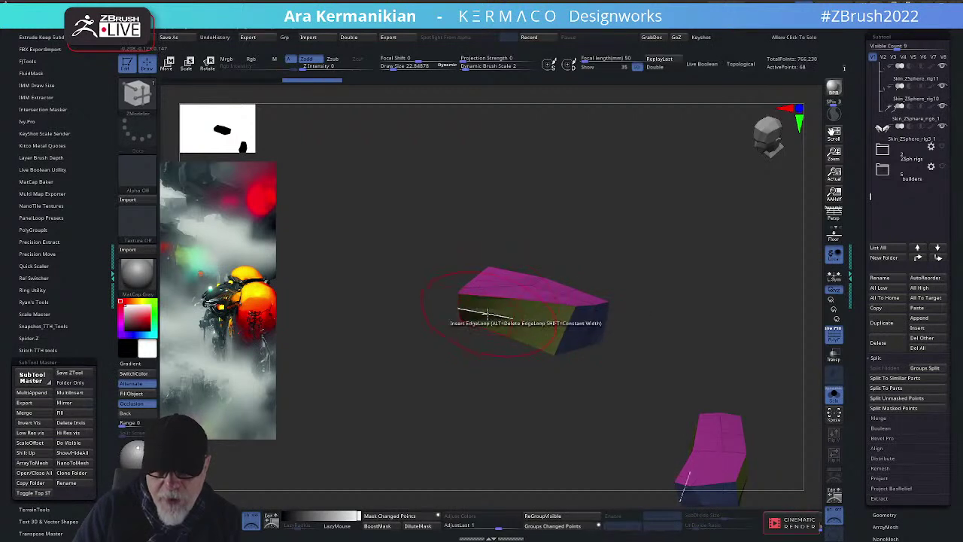
drag(725, 271, 481, 311)
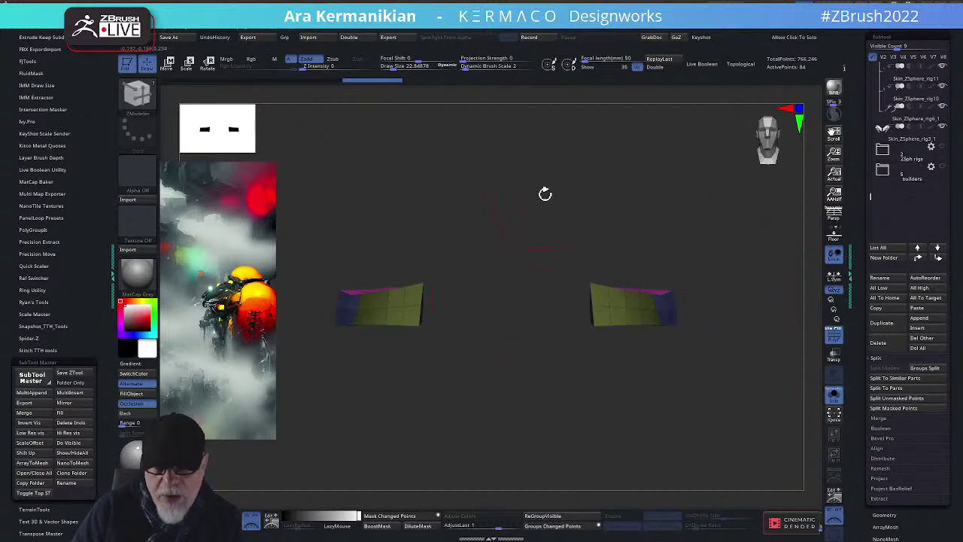
drag(545, 194, 554, 205)
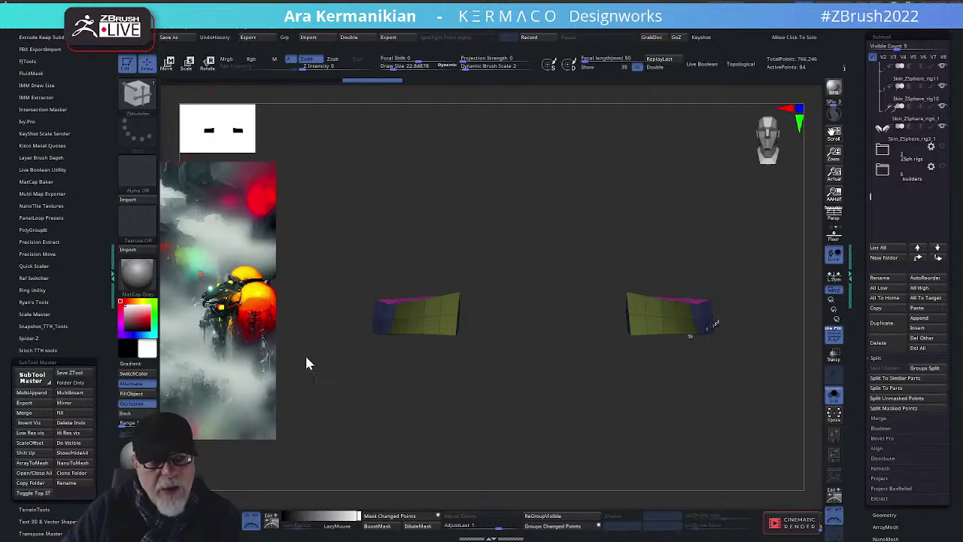
Switch to the web browser, open ArtStation in a new tab and search it for "kermaco"
key(alt+Tab)
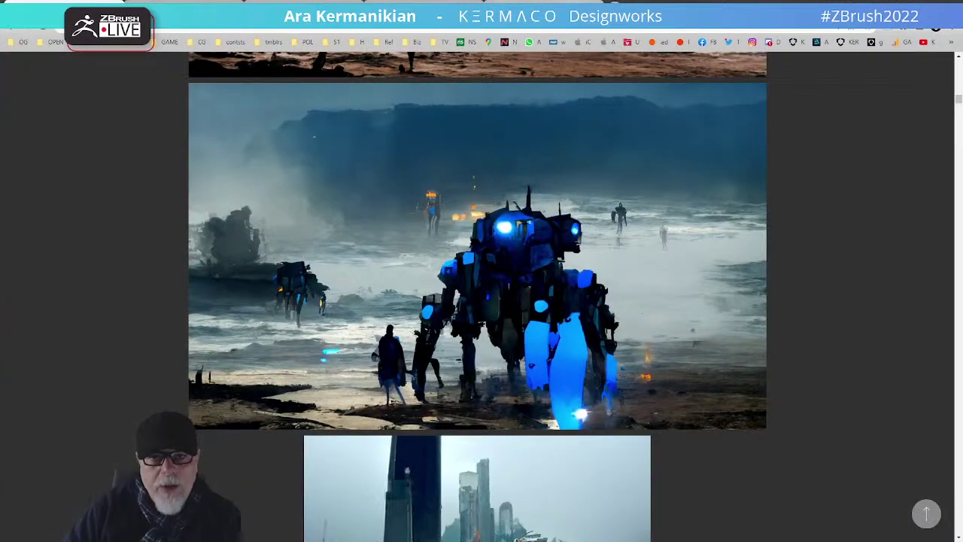
key(ctrl+t)
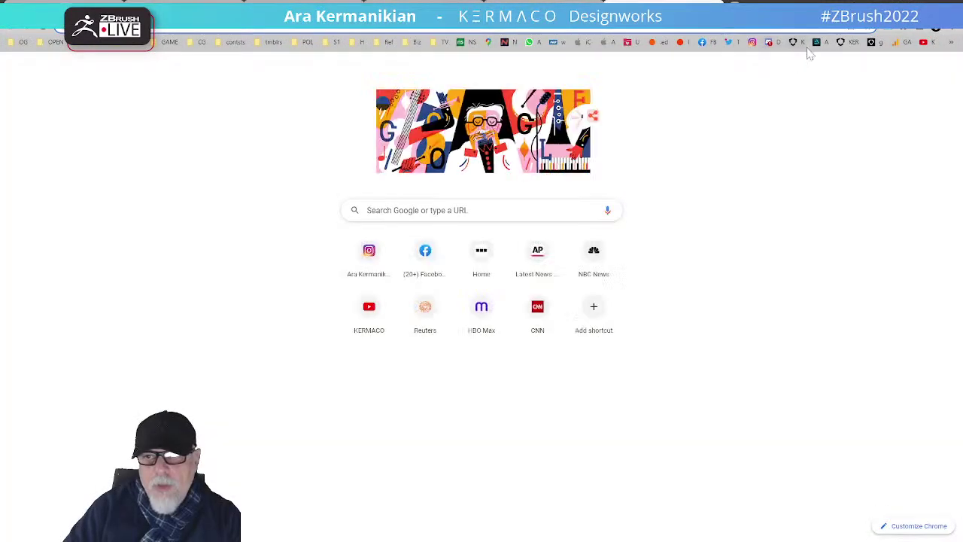
key(Return)
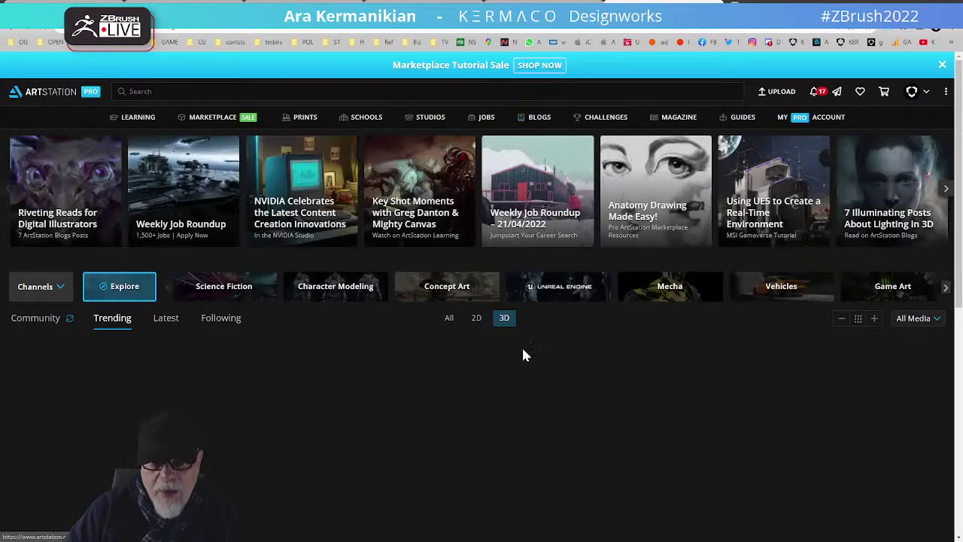
click(129, 91)
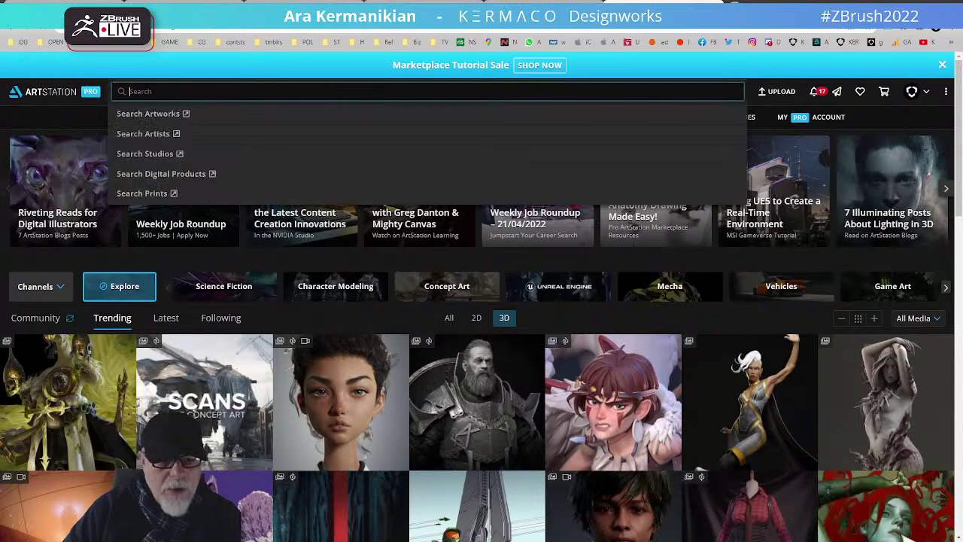
text(ke)
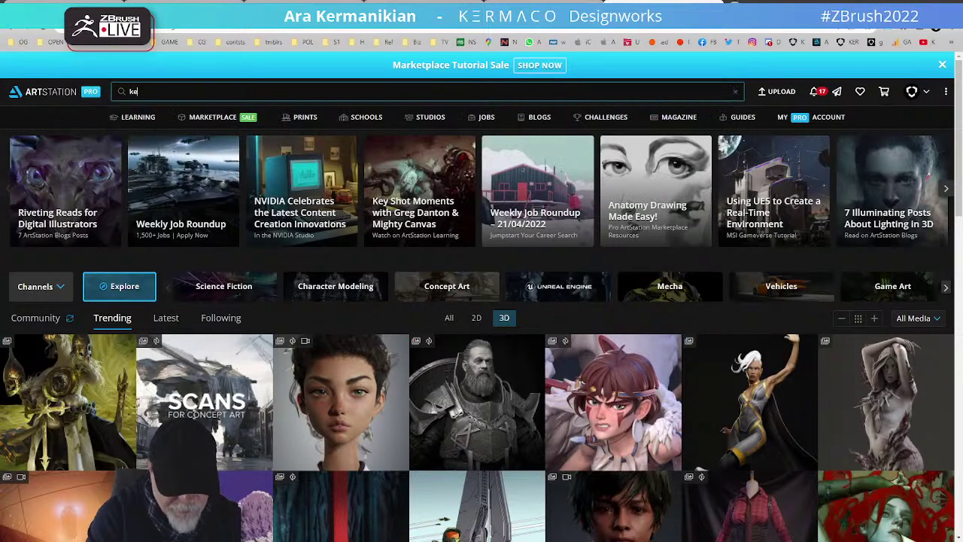
text(rmaco)
key(Return)
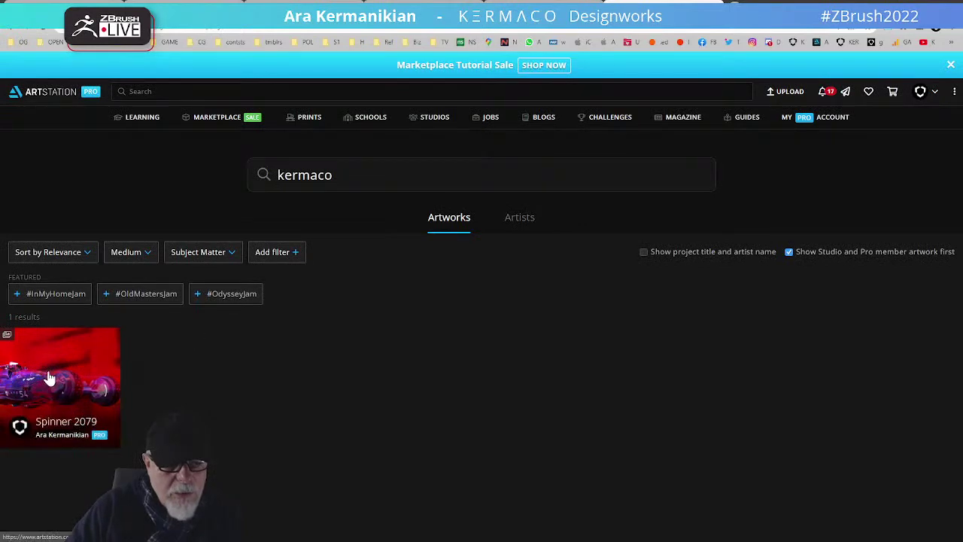
Open the artist's profile through the Spinner 2079 artwork and show the profile's blog posts
click(47, 379)
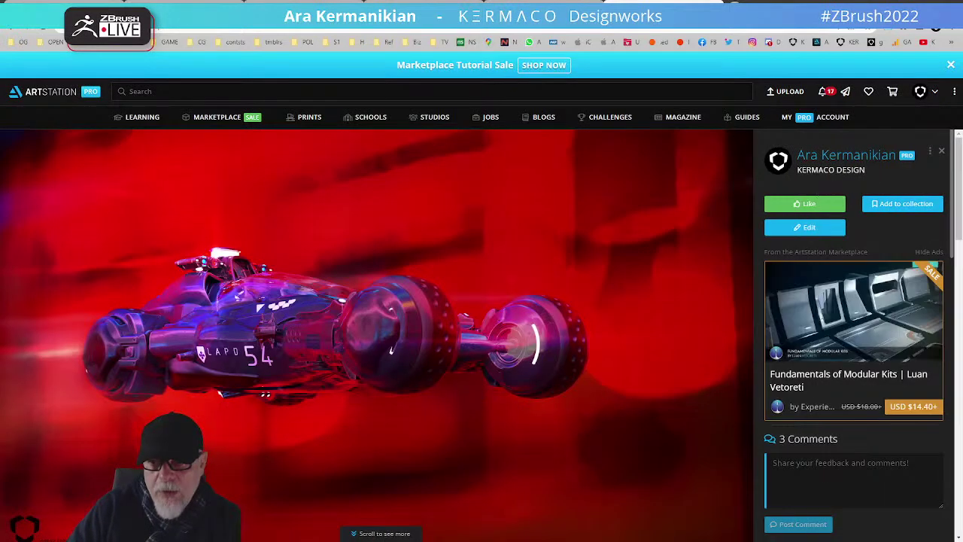
click(809, 157)
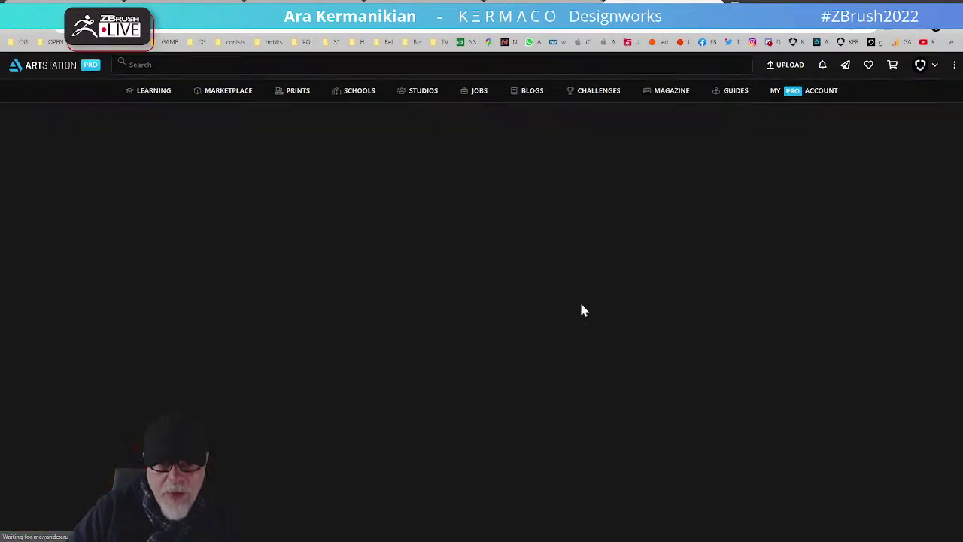
scroll(582, 309, down, 6)
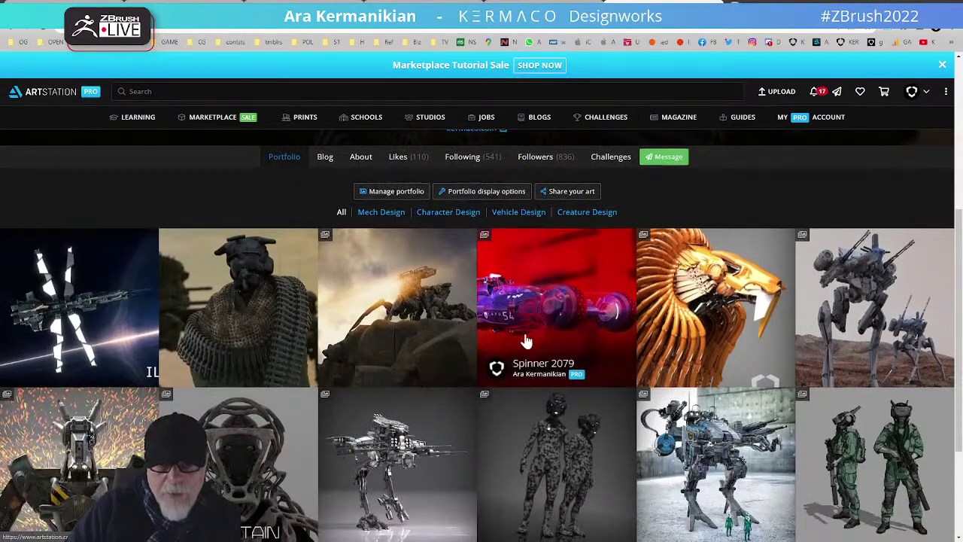
scroll(537, 347, up, 6)
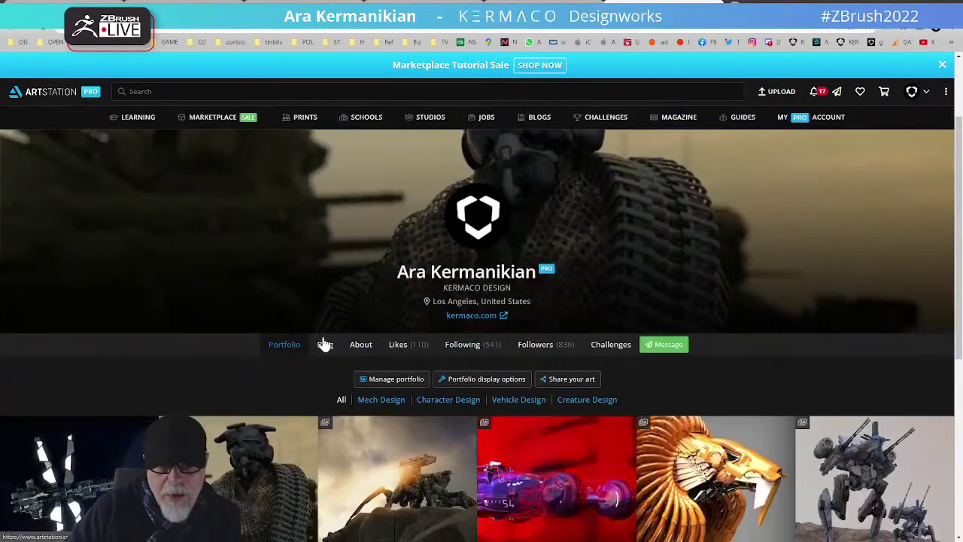
click(323, 345)
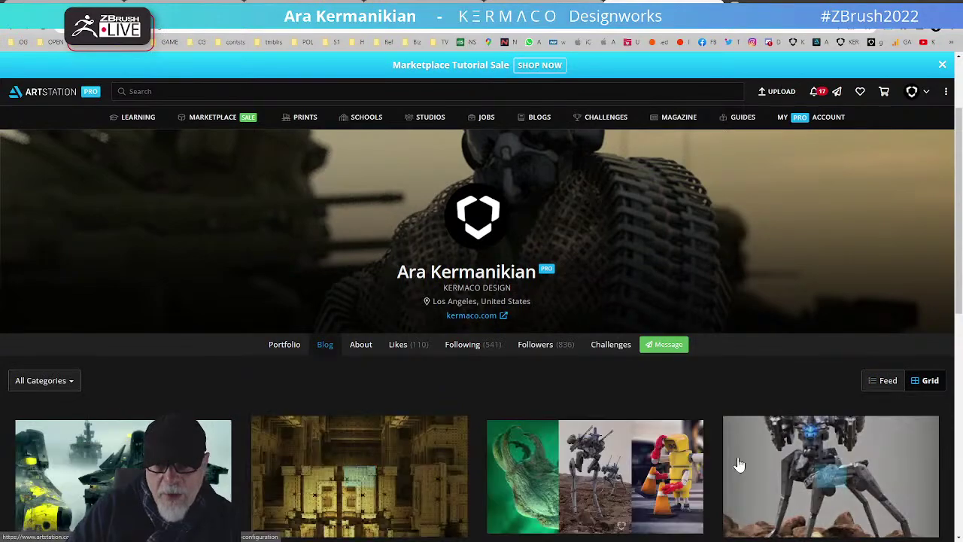
Look through the blog posts and open the one titled Spheres of Influence
scroll(611, 461, down, 1)
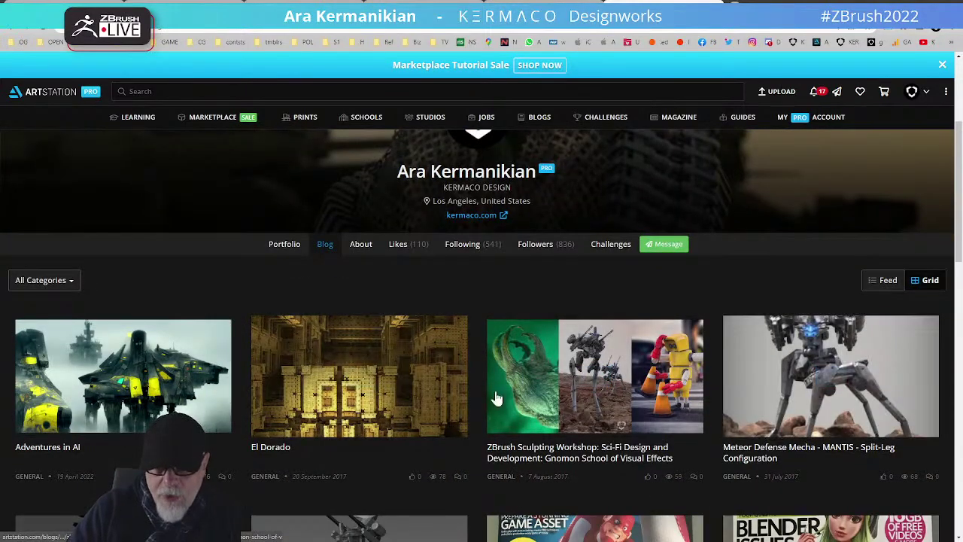
scroll(566, 440, down, 6)
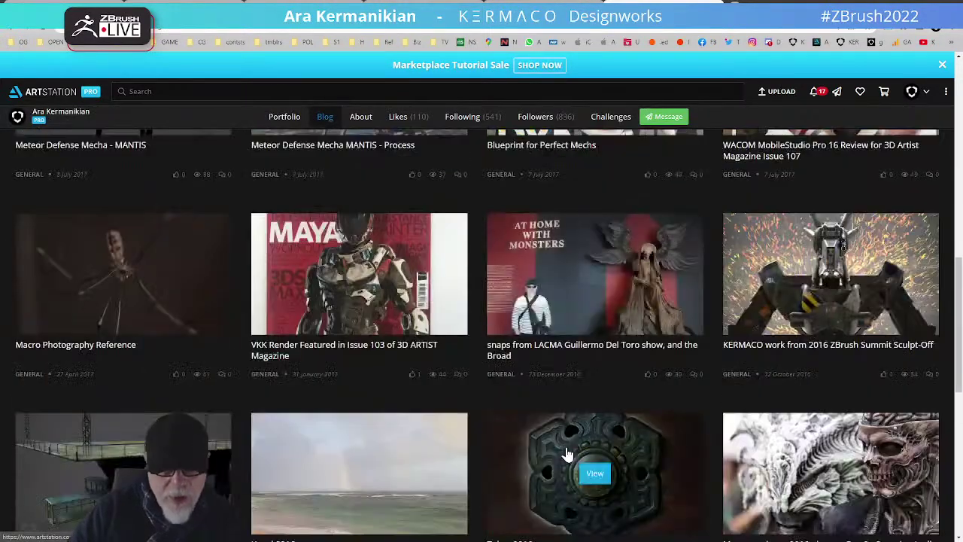
scroll(567, 452, down, 4)
scroll(368, 441, down, 4)
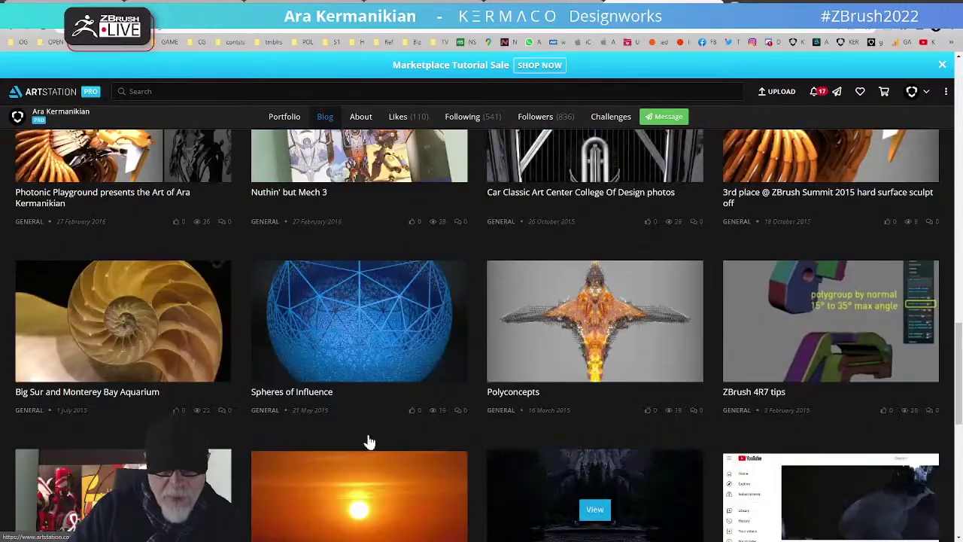
click(408, 355)
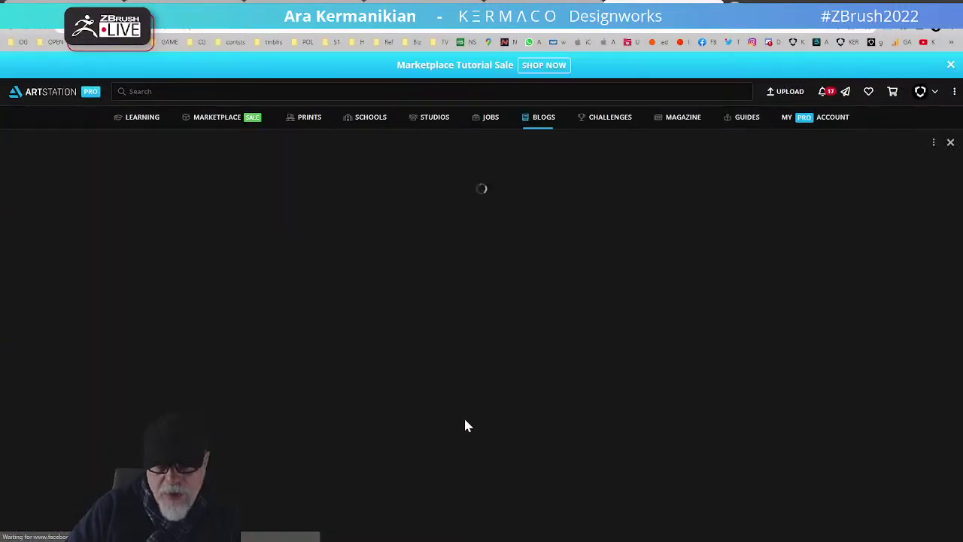
Examine the wireframe and lattice sphere renders throughout the Spheres of Influence post
scroll(489, 424, down, 3)
scroll(495, 423, down, 8)
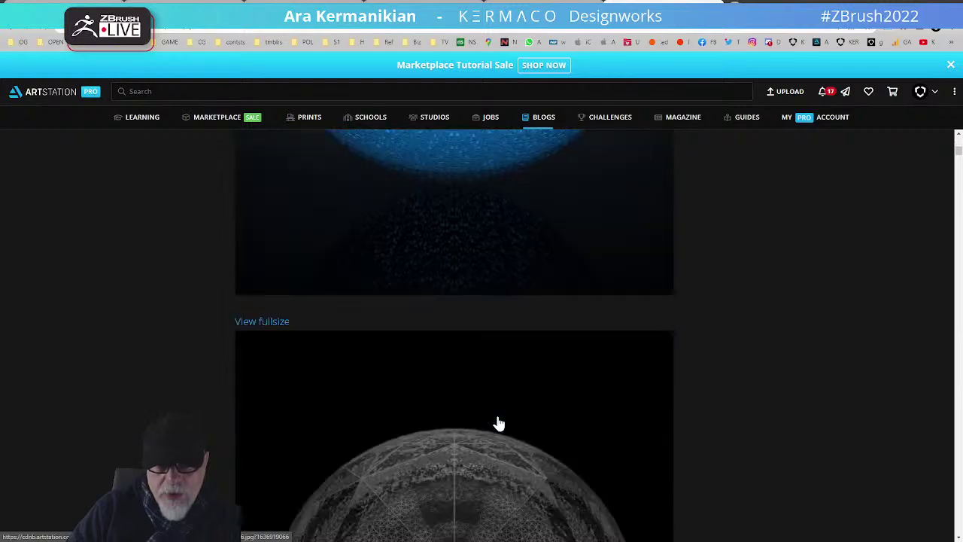
scroll(497, 419, down, 10)
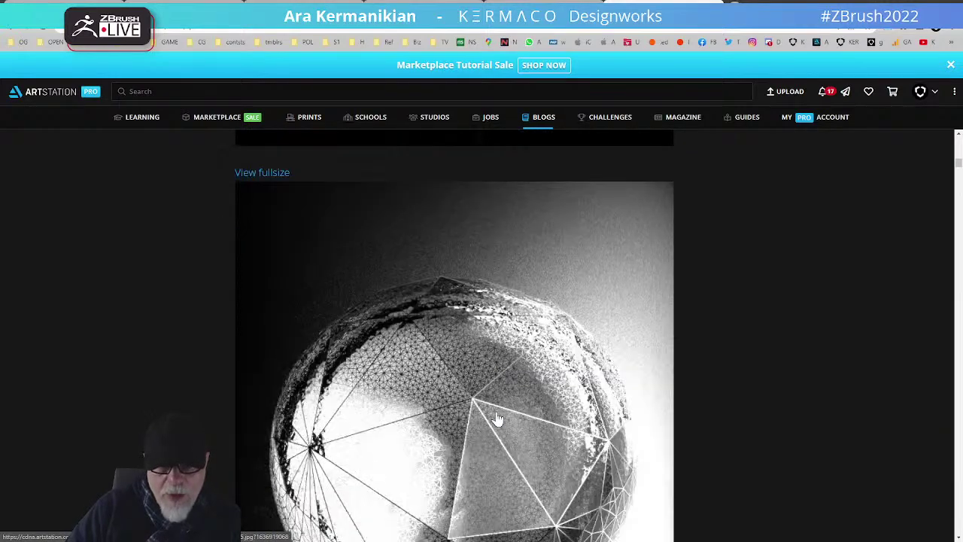
scroll(497, 419, down, 10)
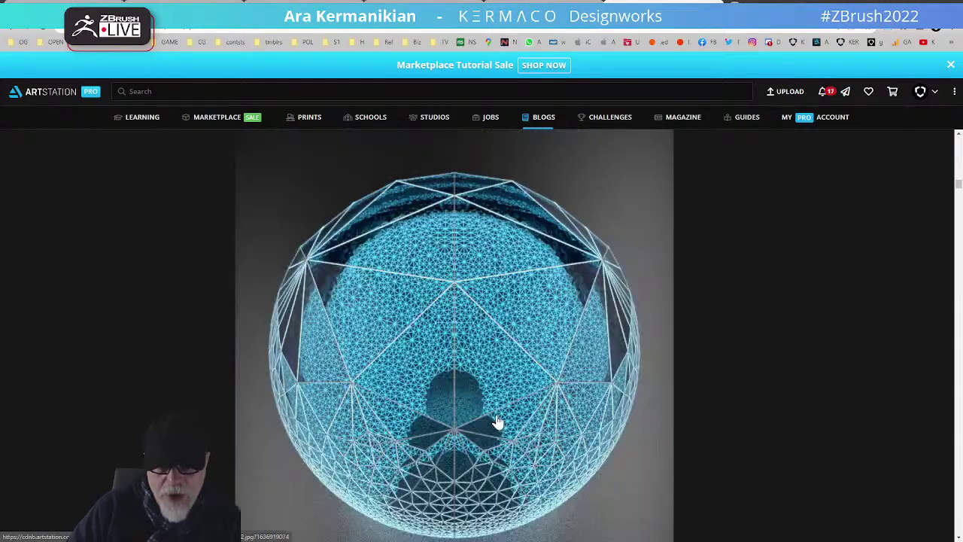
scroll(430, 462, down, 10)
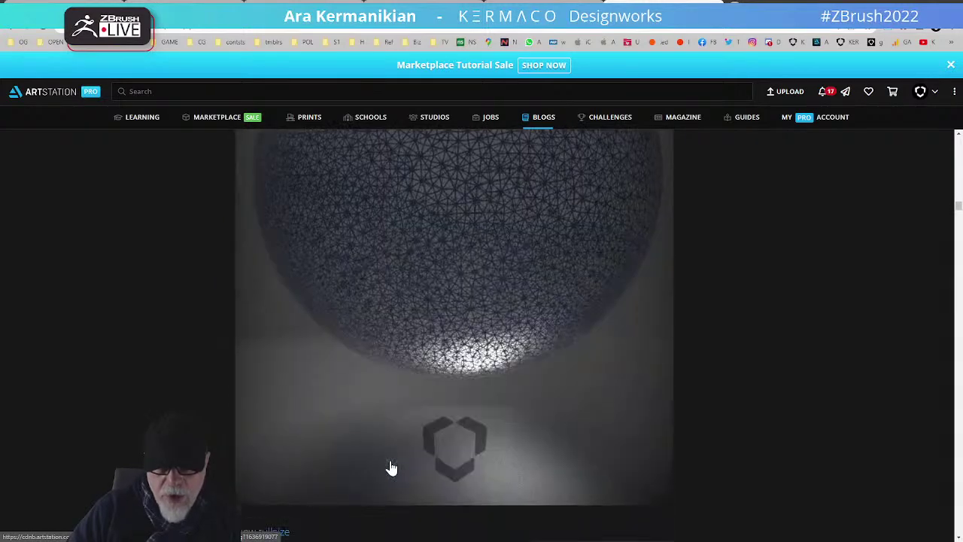
scroll(490, 469, down, 10)
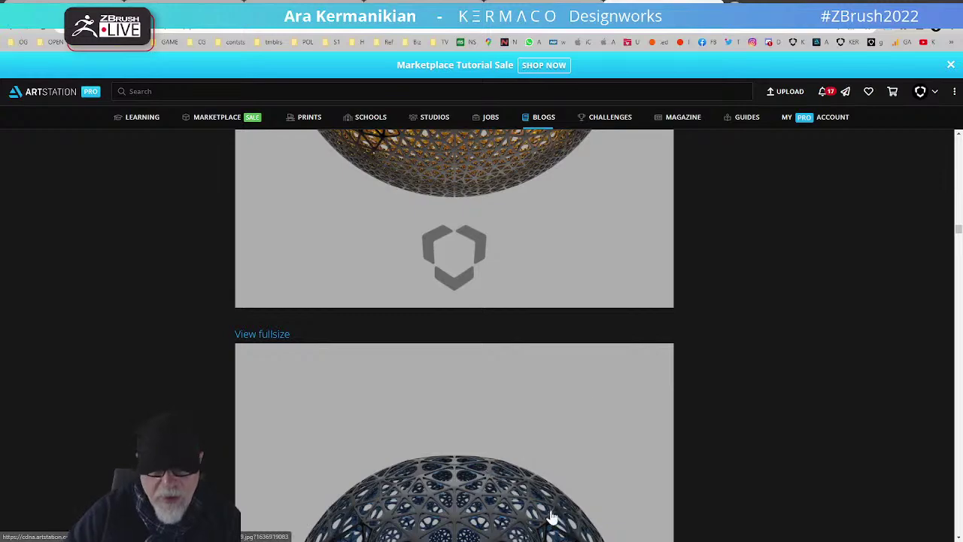
scroll(552, 518, down, 10)
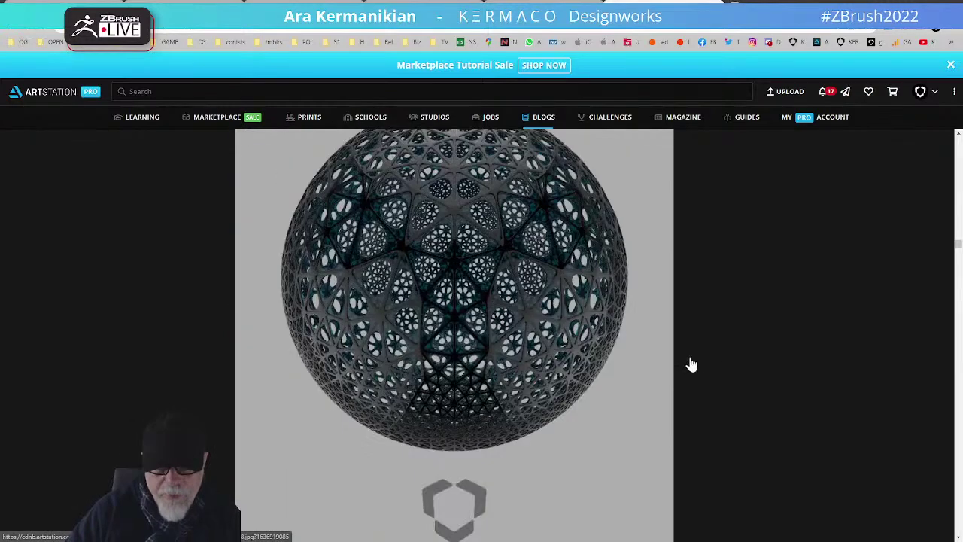
Return to the blog overview and look through the older posts down to the earliest ones
key(alt+Left)
scroll(553, 331, down, 8)
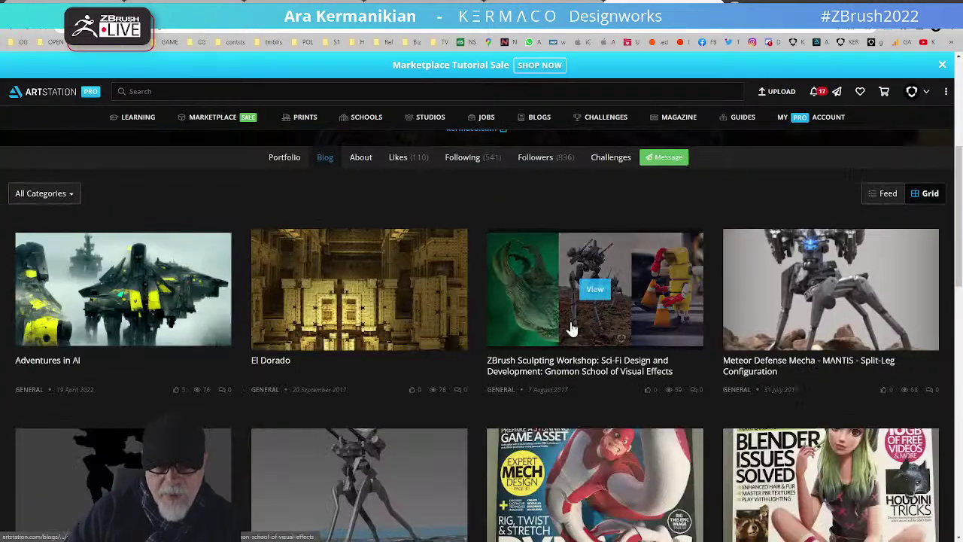
scroll(572, 343, down, 10)
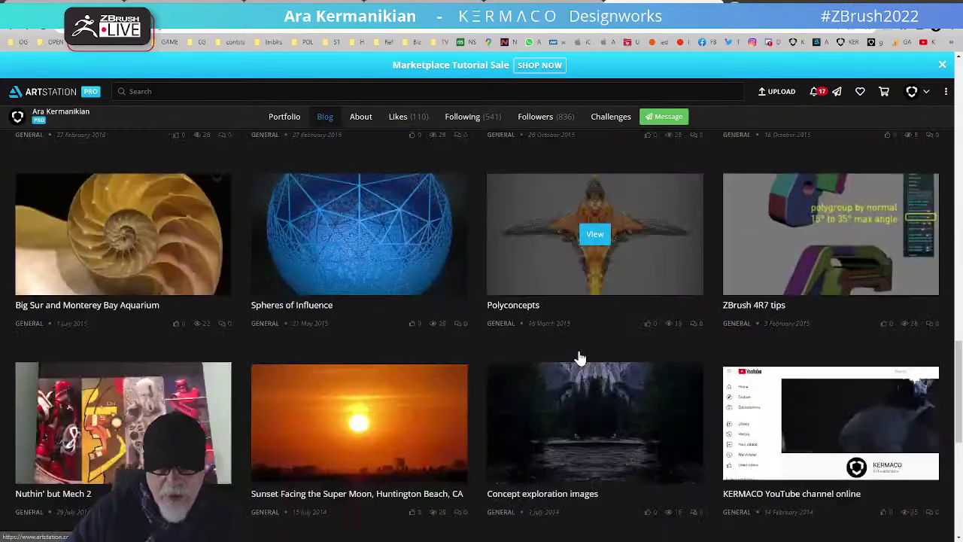
scroll(581, 365, down, 3)
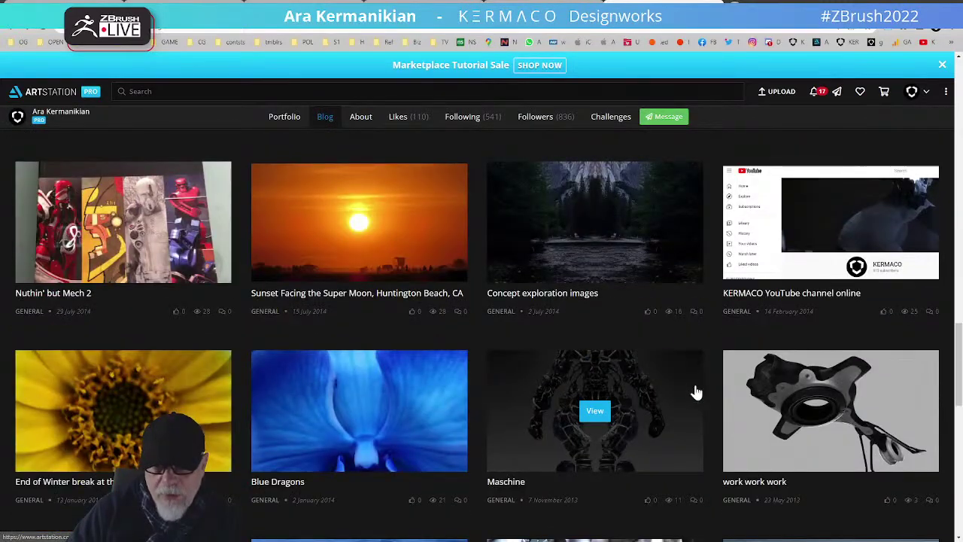
scroll(696, 392, down, 3)
scroll(696, 392, down, 3)
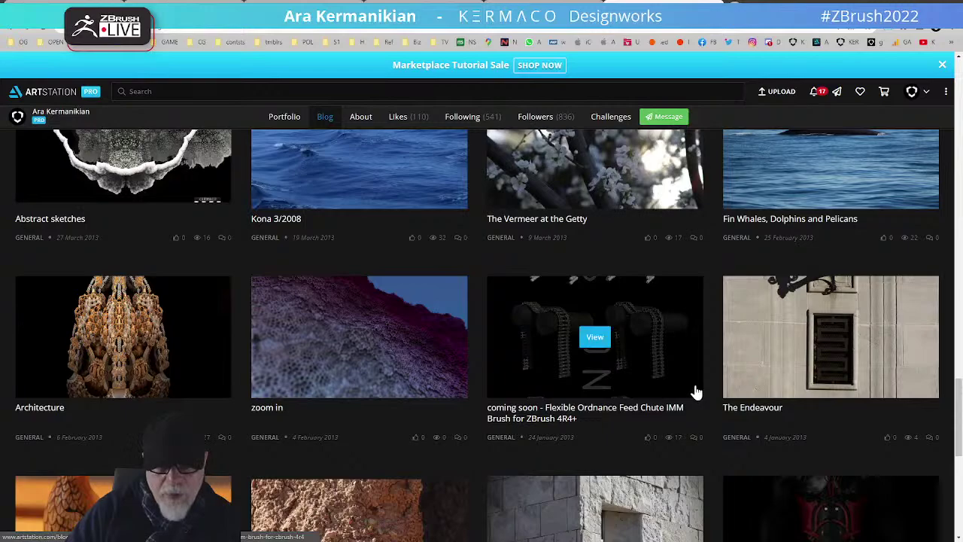
scroll(696, 391, down, 3)
scroll(696, 395, down, 4)
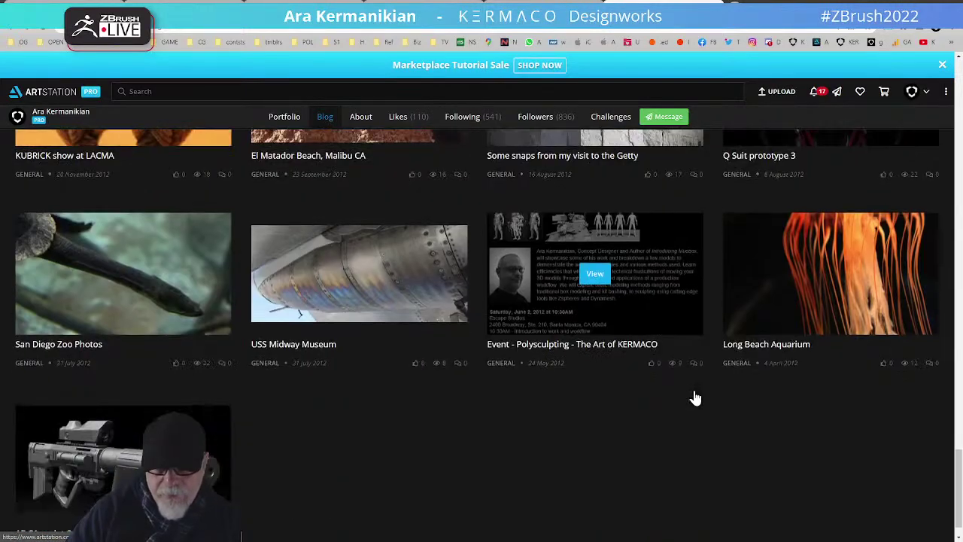
Look back up through the older blog posts for the one titled Architecture
scroll(695, 383, up, 7)
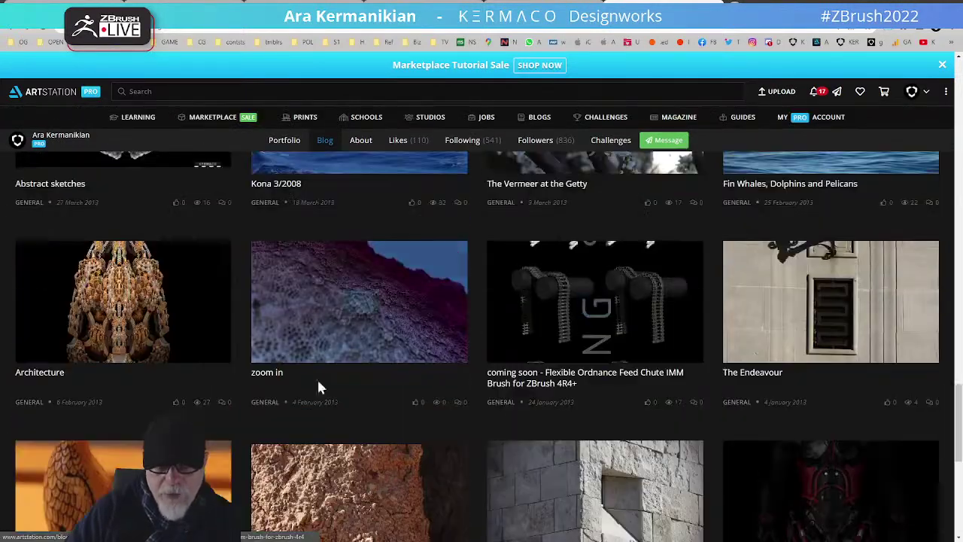
scroll(415, 420, up, 2)
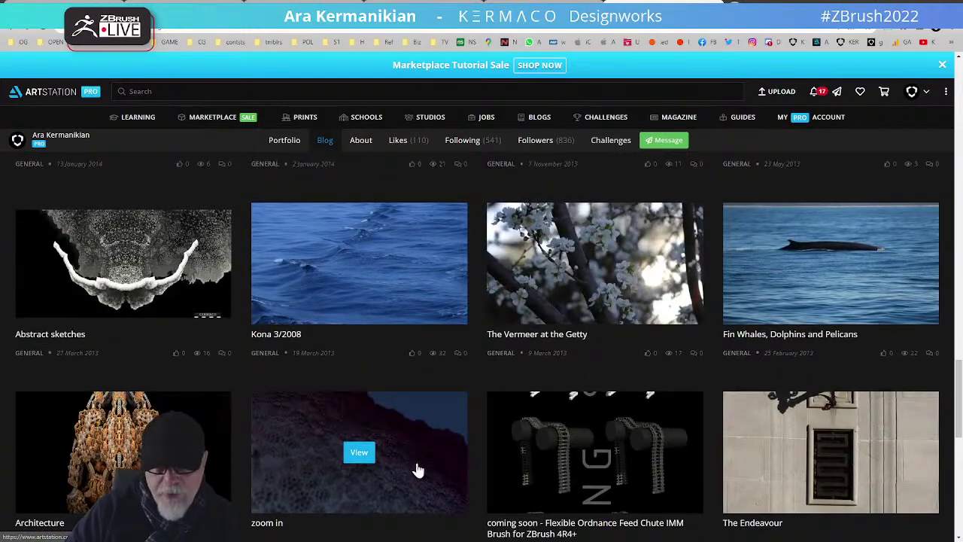
scroll(387, 494, up, 2)
scroll(387, 489, down, 2)
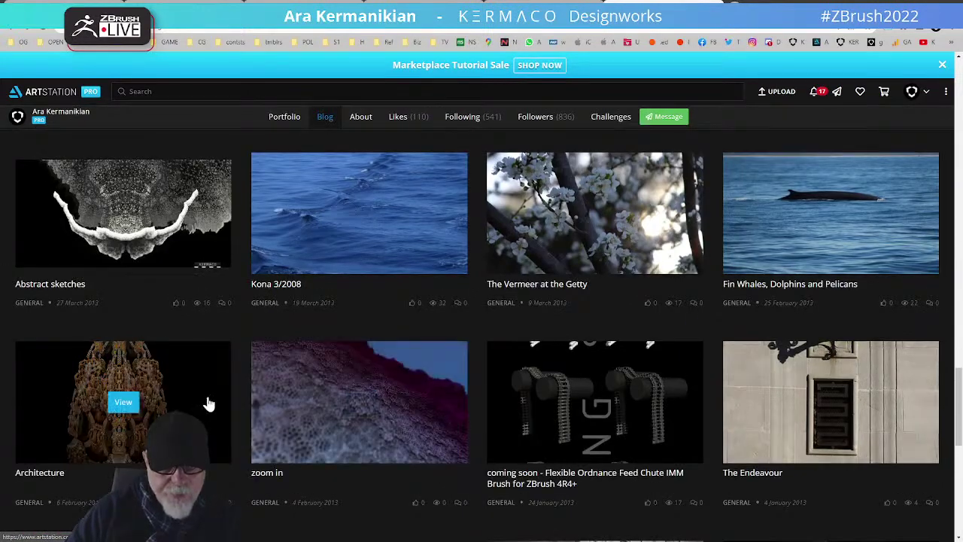
Open the Architecture blog post and examine its ornate structure renders
scroll(572, 376, down, 8)
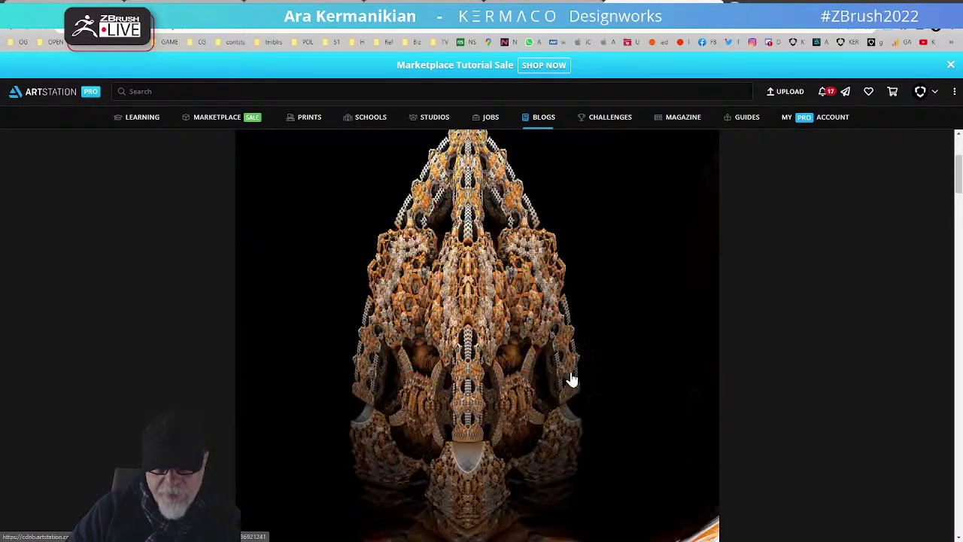
scroll(576, 376, down, 15)
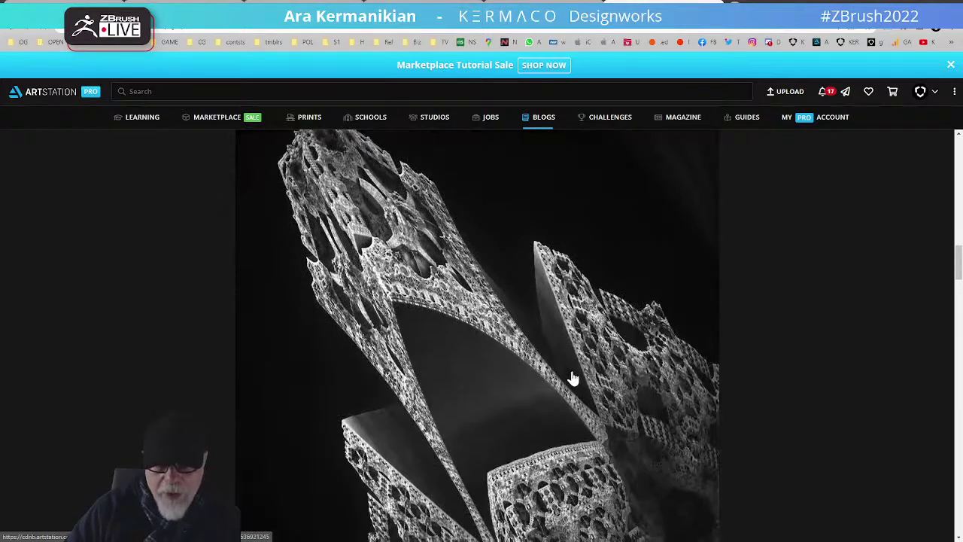
scroll(576, 368, down, 15)
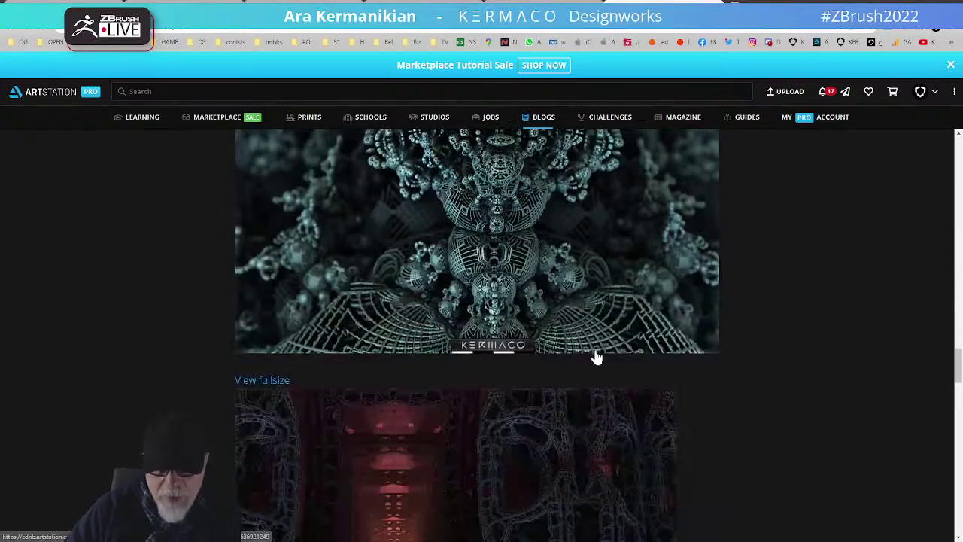
Return to the blog overview, look over the newer posts, and switch back to ZBrush
click(562, 355)
scroll(559, 365, down, 8)
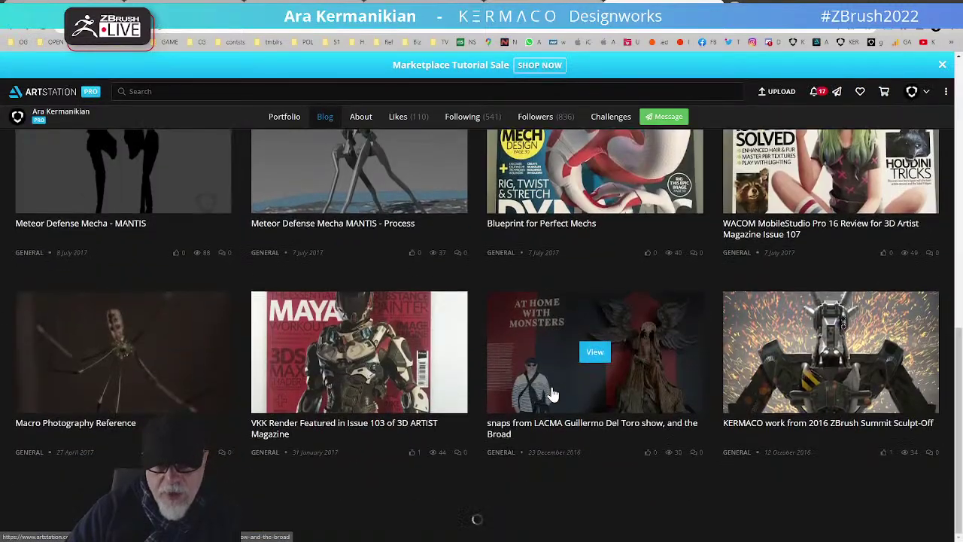
scroll(554, 394, up, 5)
scroll(558, 389, up, 5)
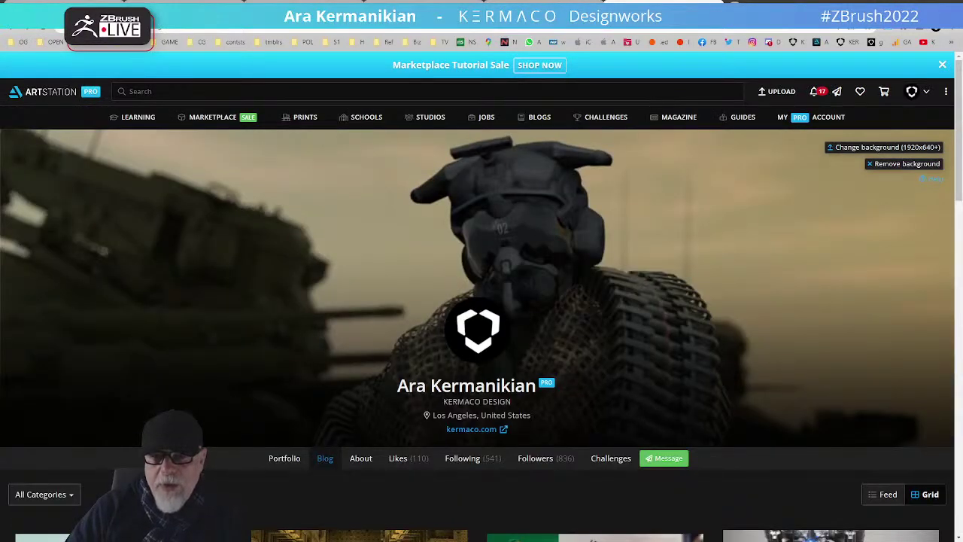
key(alt+Tab)
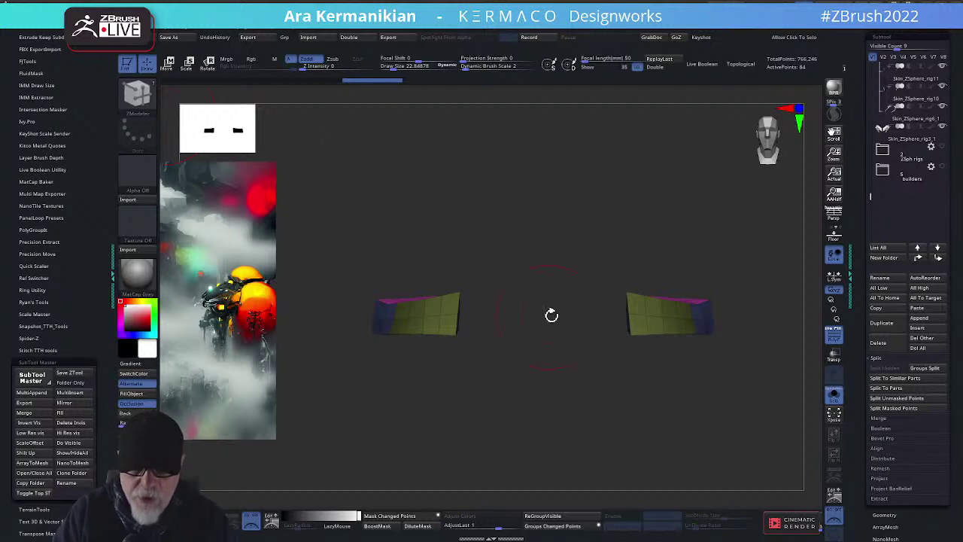
Try to subdivide the two mirrored arm segments by one level
drag(552, 315, 519, 335)
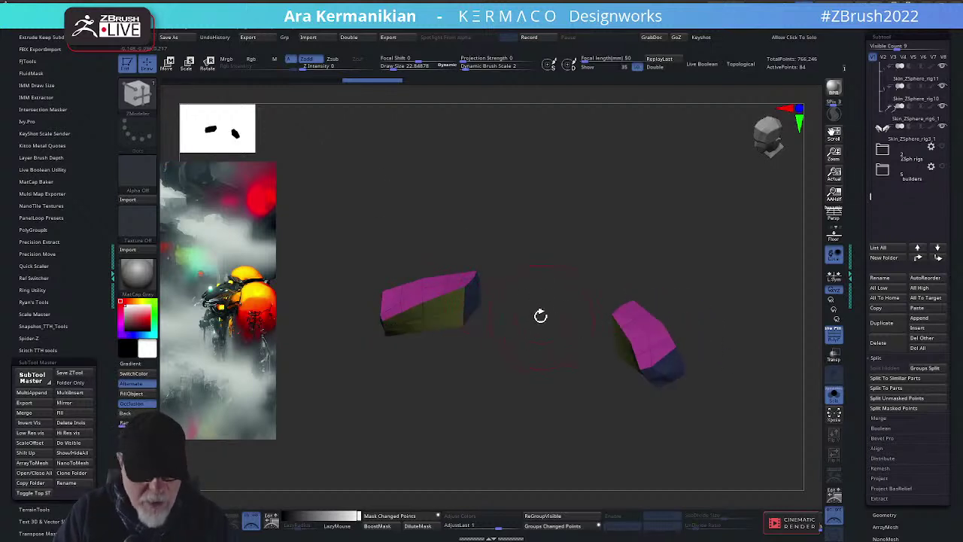
key(ctrl+d)
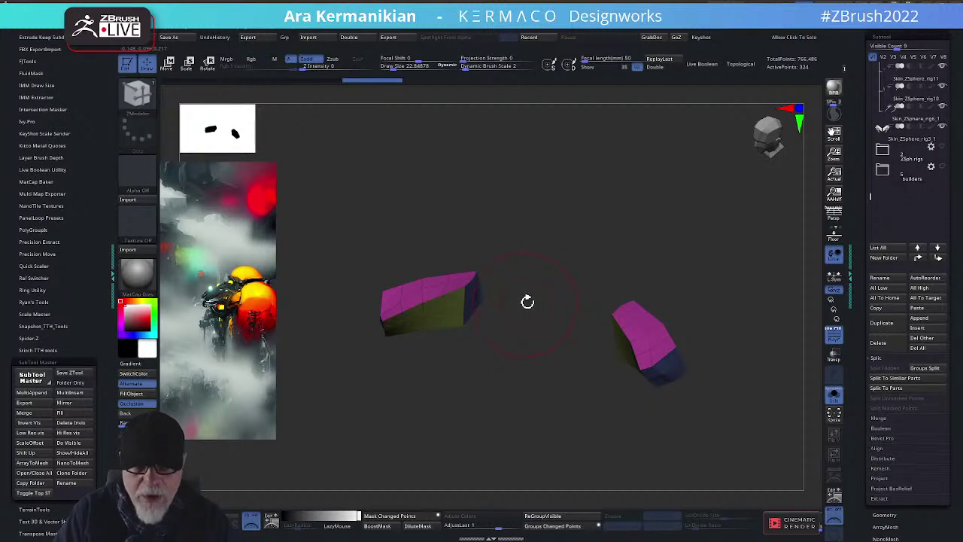
key(s)
mouse_move(548, 330)
mouse_down()
mouse_move(534, 333)
mouse_move(536, 321)
mouse_move(662, 271)
mouse_up()
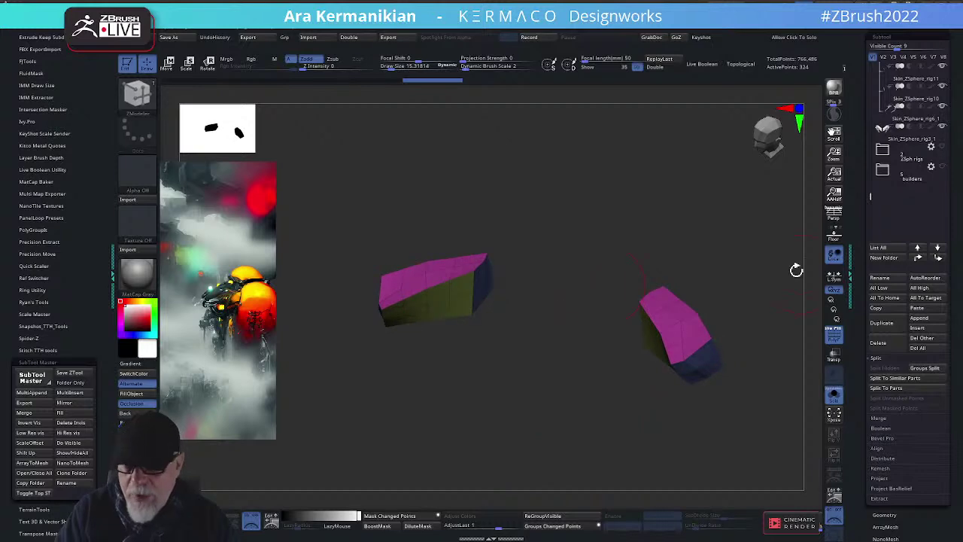
drag(796, 269, 742, 248)
key(ctrl+z)
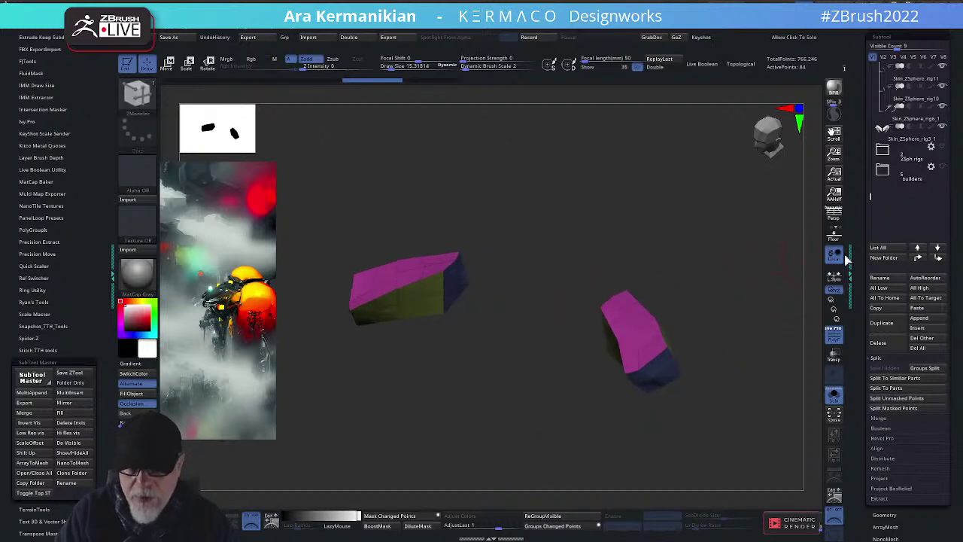
Turn on Dynamic Subdiv for the arm segments with QGrid 3 and Coverage 0.0056
drag(858, 280, 844, 189)
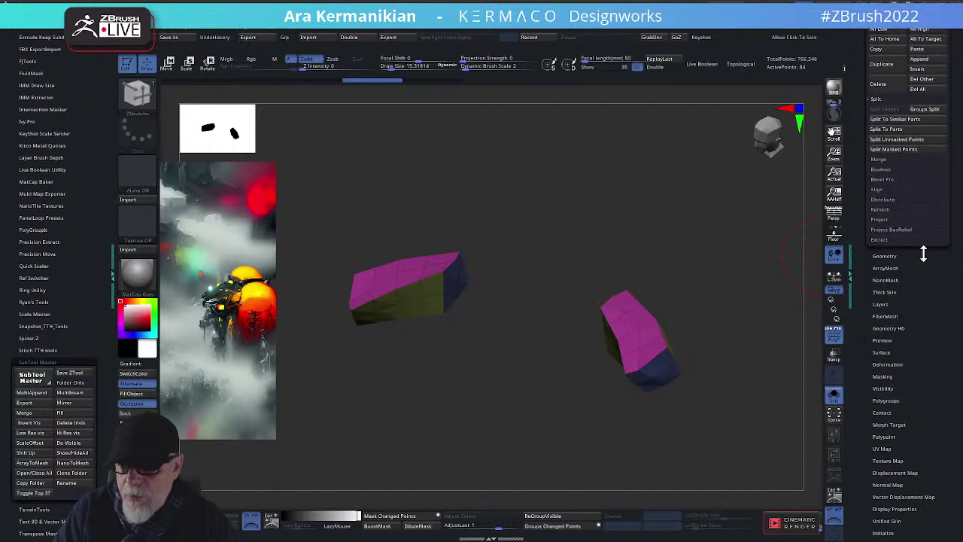
click(885, 256)
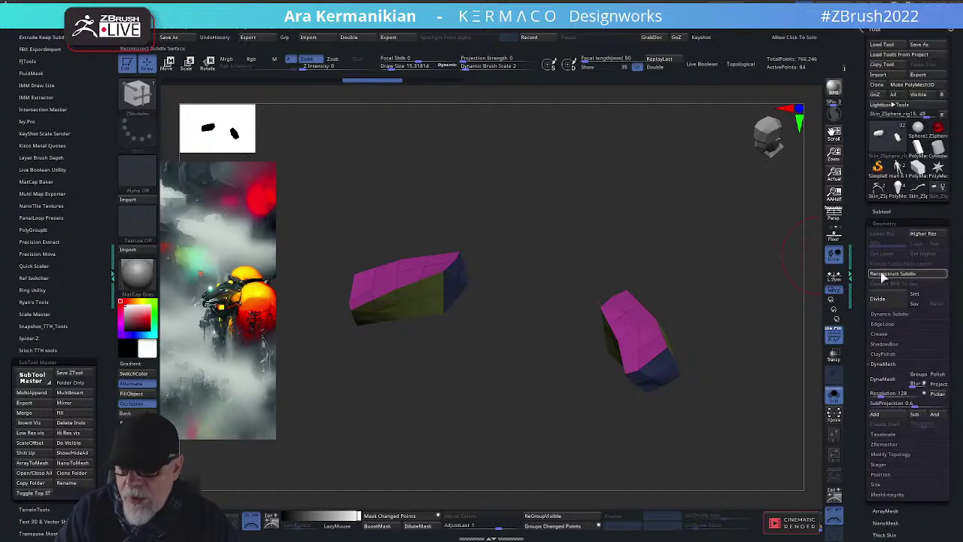
click(892, 315)
click(901, 325)
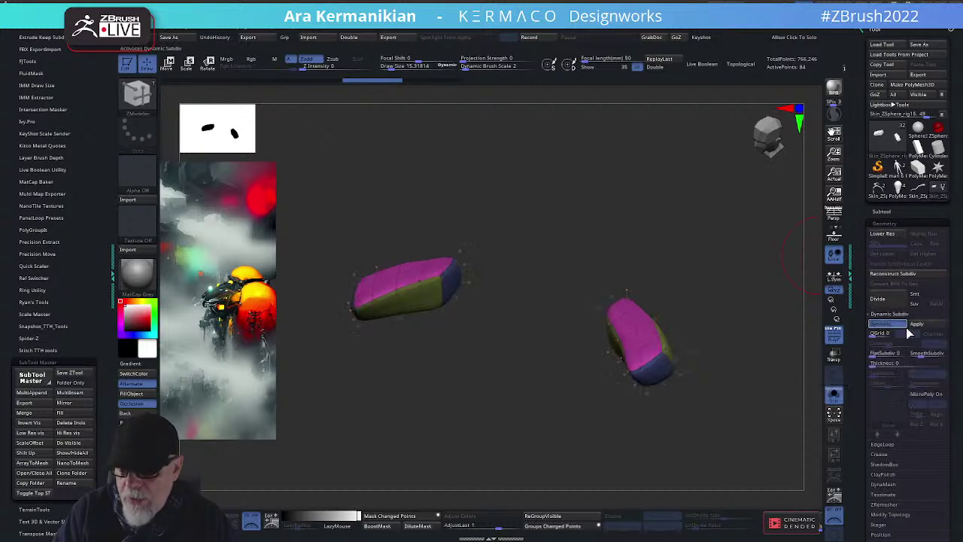
click(877, 336)
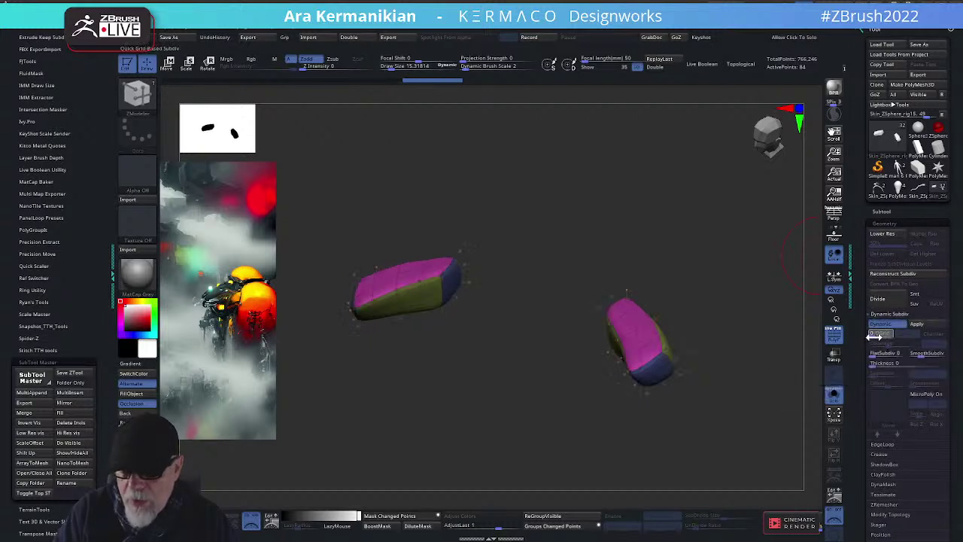
click(880, 334)
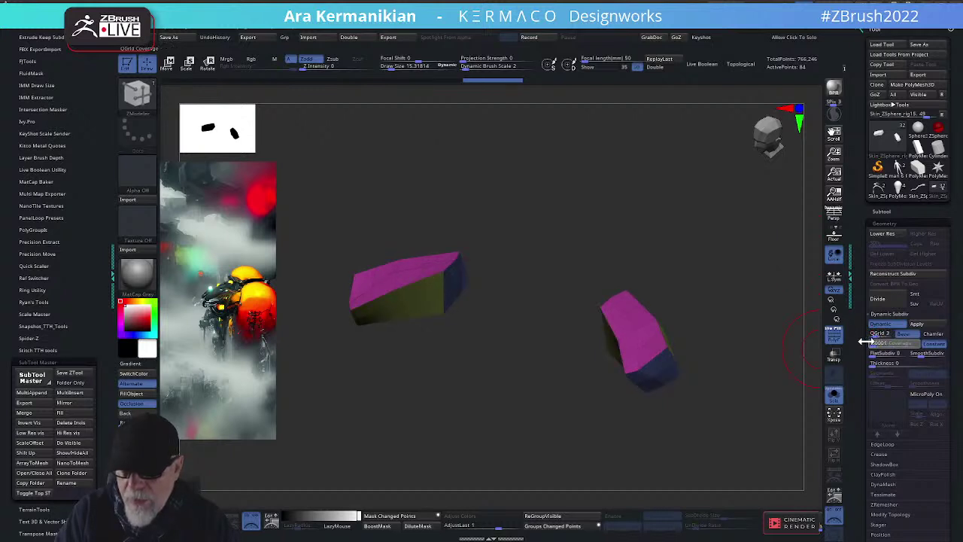
click(871, 342)
mouse_move(873, 343)
mouse_down()
mouse_move(893, 343)
mouse_move(884, 344)
mouse_up()
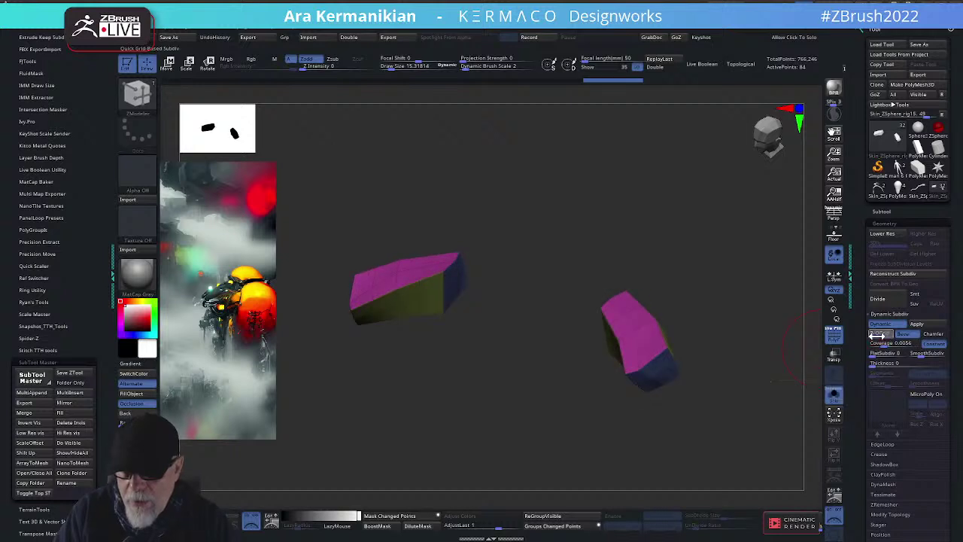
Smooth the mirrored arm segments from several sides and reduce the draw size to about 6
key(shift)
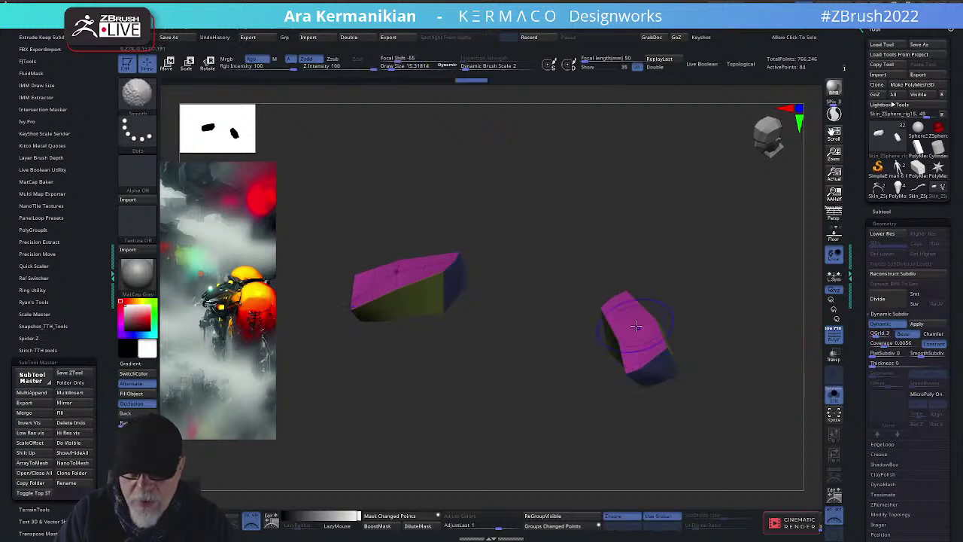
mouse_move(489, 329)
mouse_down()
mouse_move(516, 366)
mouse_move(530, 362)
mouse_move(464, 319)
mouse_up()
key(shift)
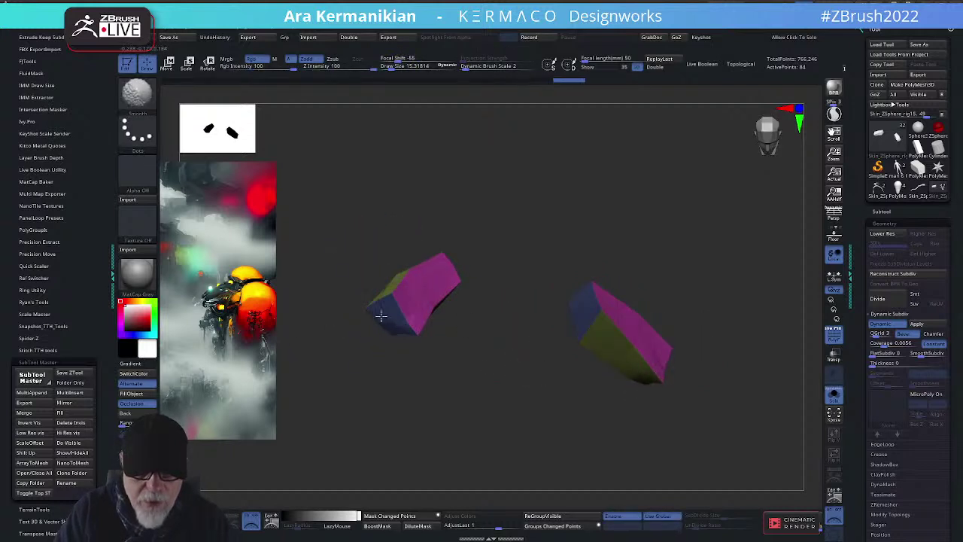
mouse_move(520, 360)
mouse_down()
mouse_move(484, 344)
mouse_move(514, 215)
mouse_move(553, 225)
mouse_move(608, 287)
mouse_move(591, 288)
mouse_move(606, 288)
mouse_up()
key(s)
Try to trim the arm segment straight across its upper end with the ClipCurve brush
key(ctrl+shift)
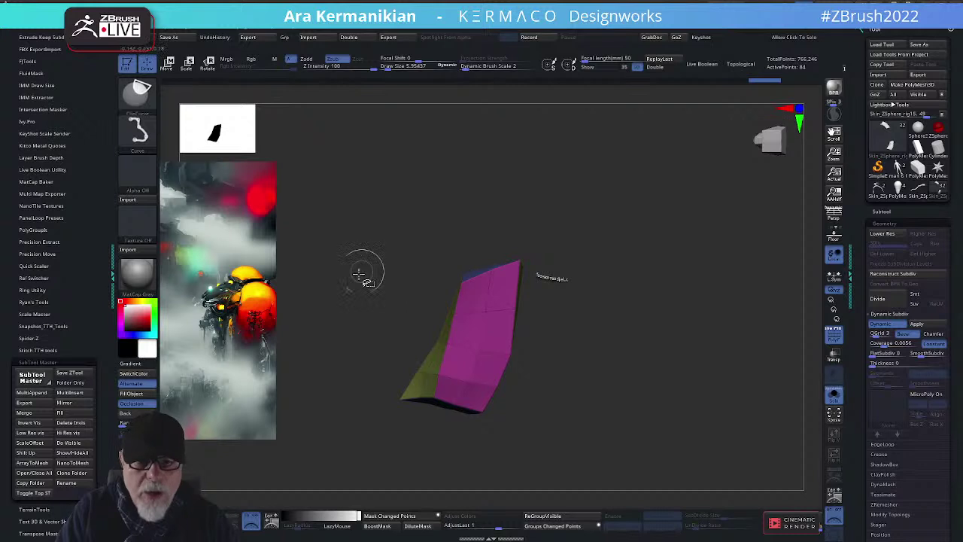
mouse_move(360, 272)
ctrl+shift+mouse_down()
mouse_move(608, 222)
mouse_move(636, 267)
mouse_move(628, 256)
mouse_move(644, 263)
mouse_move(632, 284)
mouse_move(645, 263)
mouse_move(718, 281)
mouse_move(660, 276)
ctrl+shift+mouse_up()
key(ctrl+z)
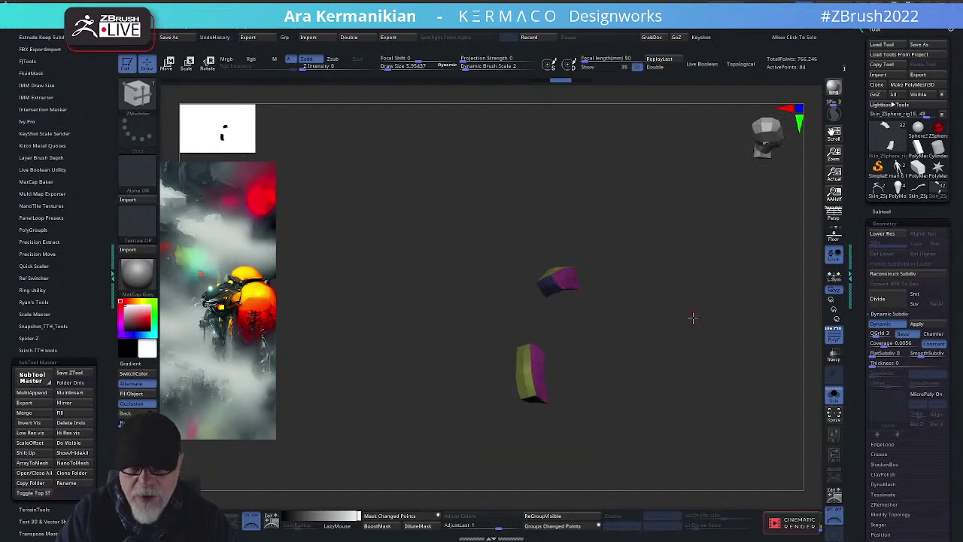
Smooth the edges of the arm segments near their blue end faces
drag(692, 318, 479, 287)
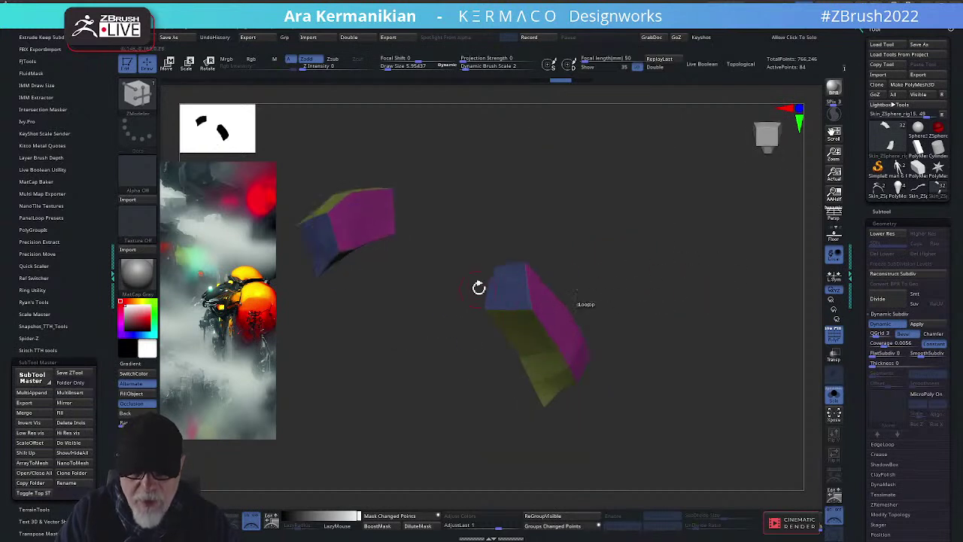
key(shift)
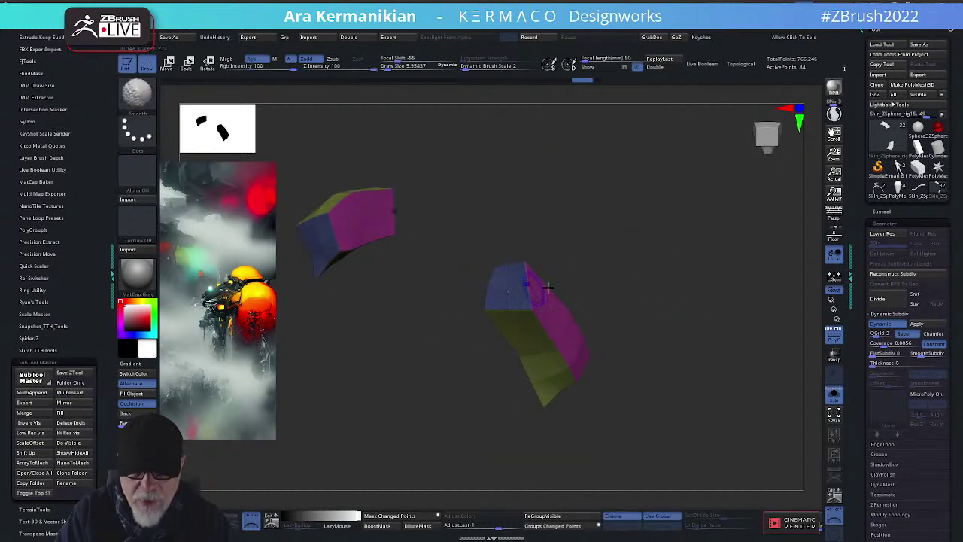
mouse_move(682, 257)
mouse_down()
mouse_move(645, 256)
mouse_move(669, 258)
mouse_move(664, 248)
mouse_move(718, 221)
mouse_move(452, 281)
mouse_up()
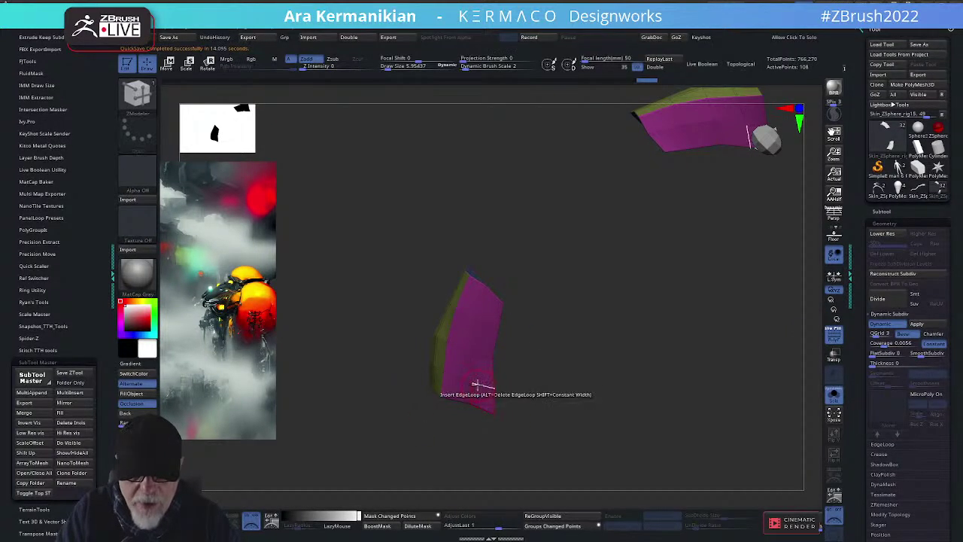
Undo the last edit on the arm segments and switch to the Move brush
key(ctrl+z)
key(b)
key(m)
key(v)
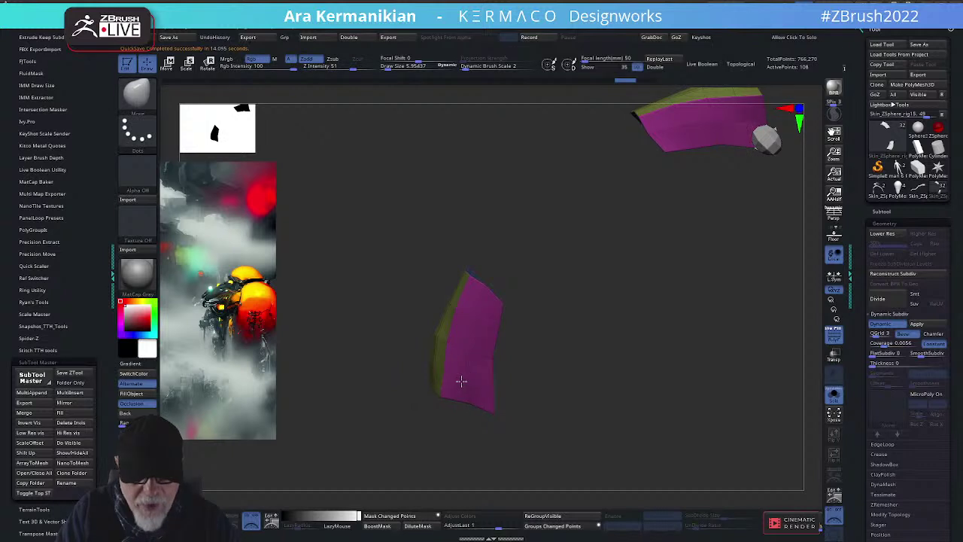
drag(512, 367, 529, 339)
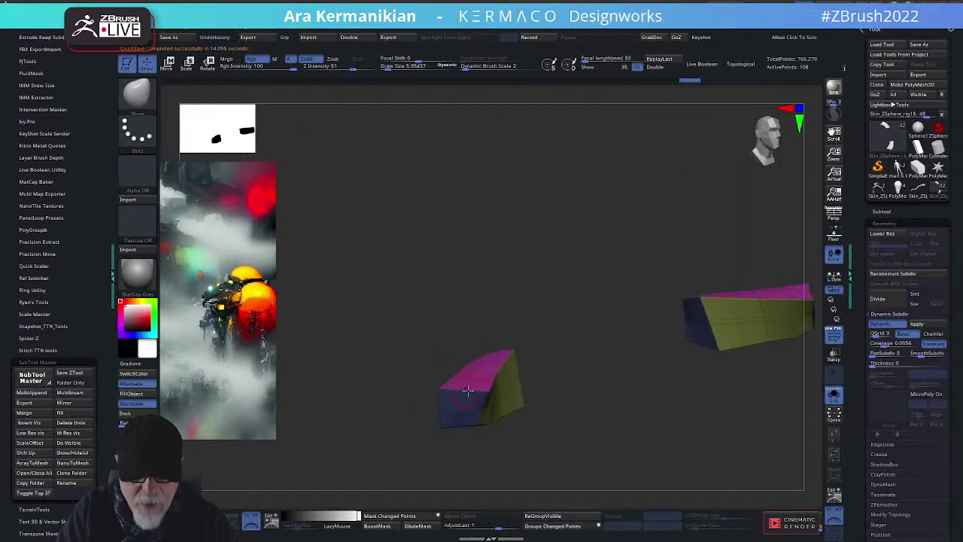
drag(584, 419, 525, 395)
Delete the extra edge loop on the arm segments' yellow side with the ZModeler brush
key(b)
key(z)
key(m)
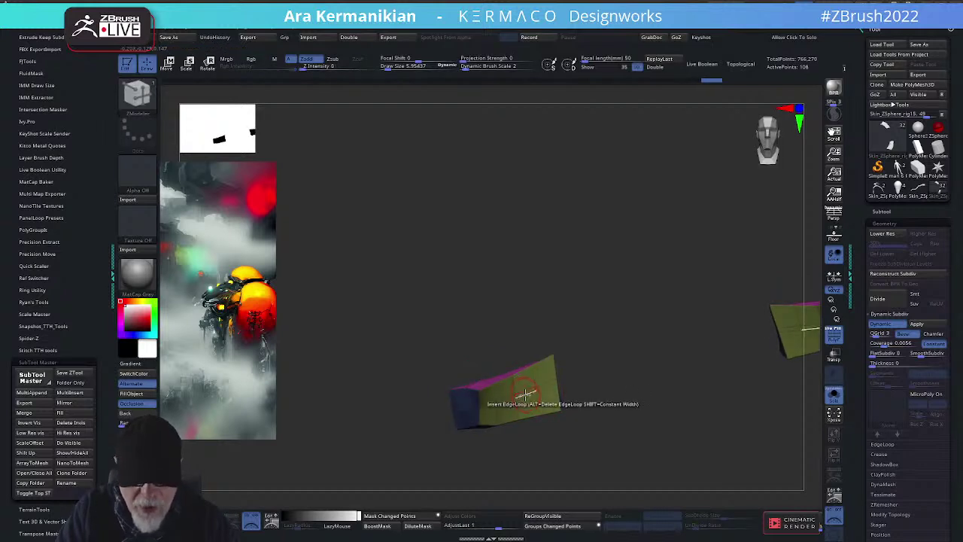
alt+click(525, 391)
drag(671, 349, 617, 399)
drag(672, 357, 608, 411)
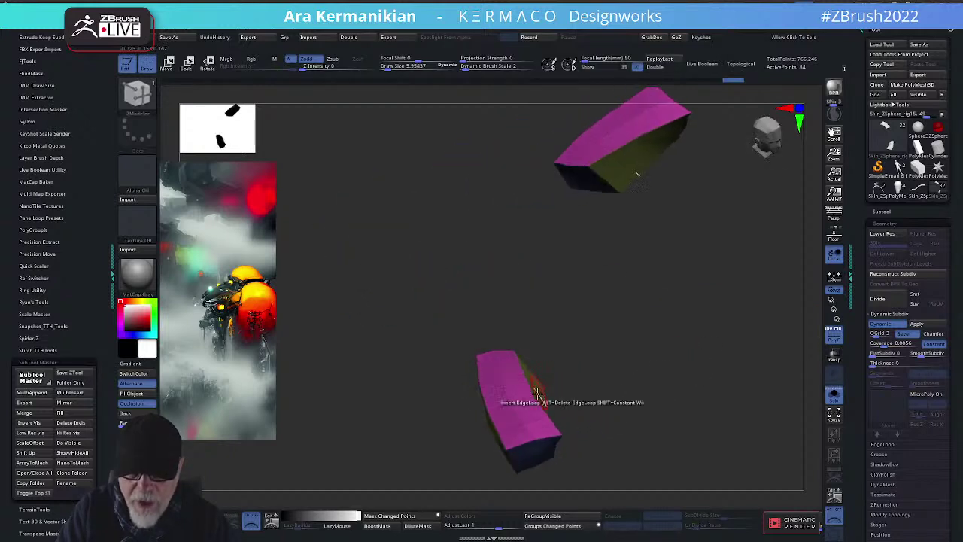
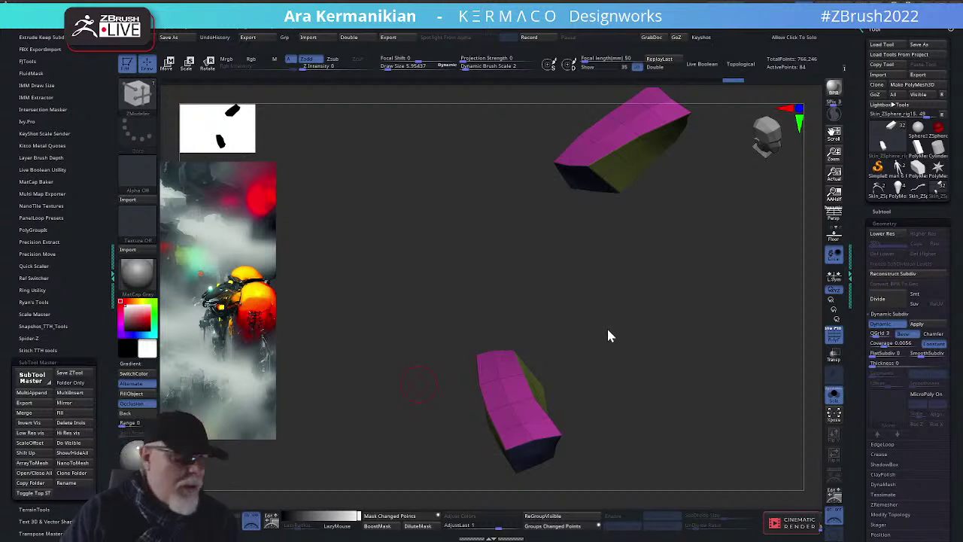
Frame the arm segments and smooth their yellow side faces
drag(618, 319, 618, 304)
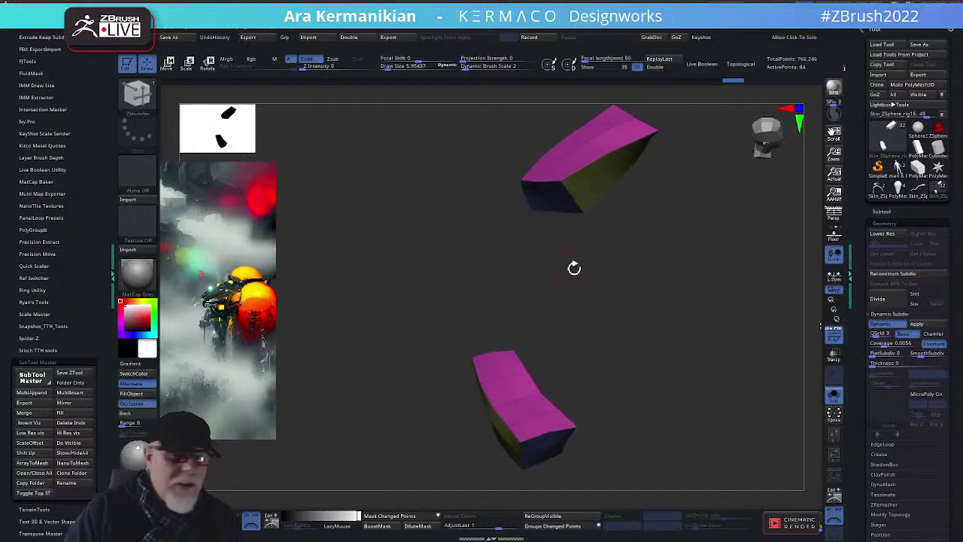
drag(667, 258, 667, 195)
key(f)
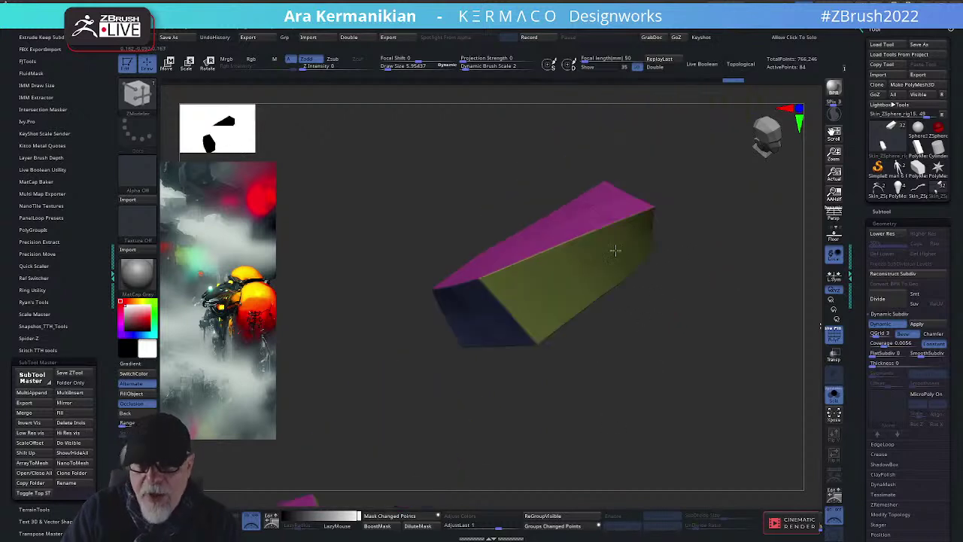
key(shift)
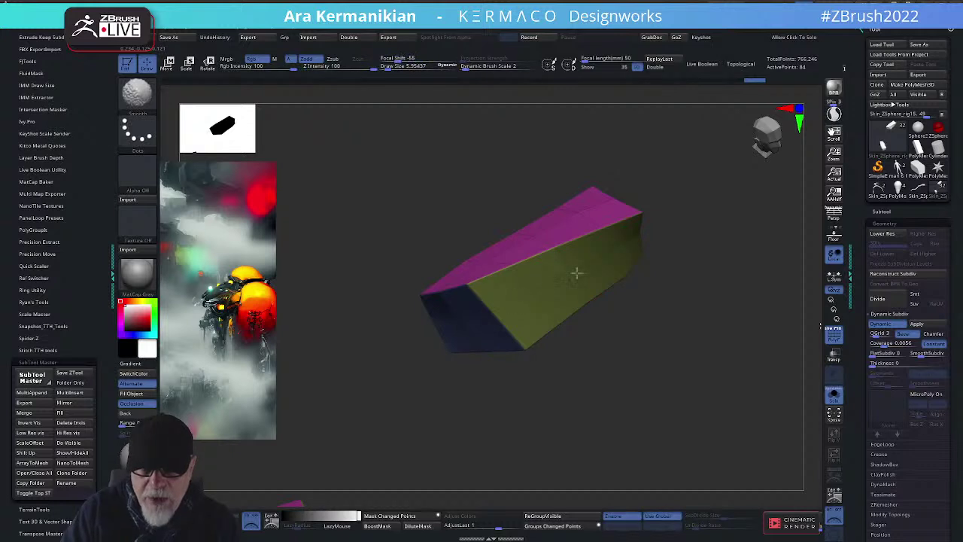
mouse_move(684, 327)
mouse_down()
mouse_move(694, 296)
mouse_move(671, 255)
mouse_up()
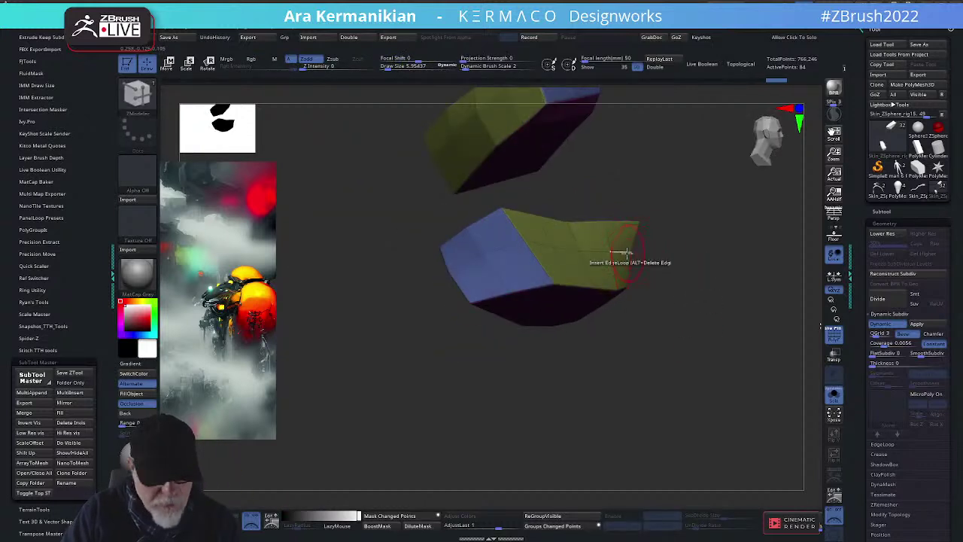
Adjust the arm segments' edges where the magenta and blue faces meet with the Move brush
key(shift)
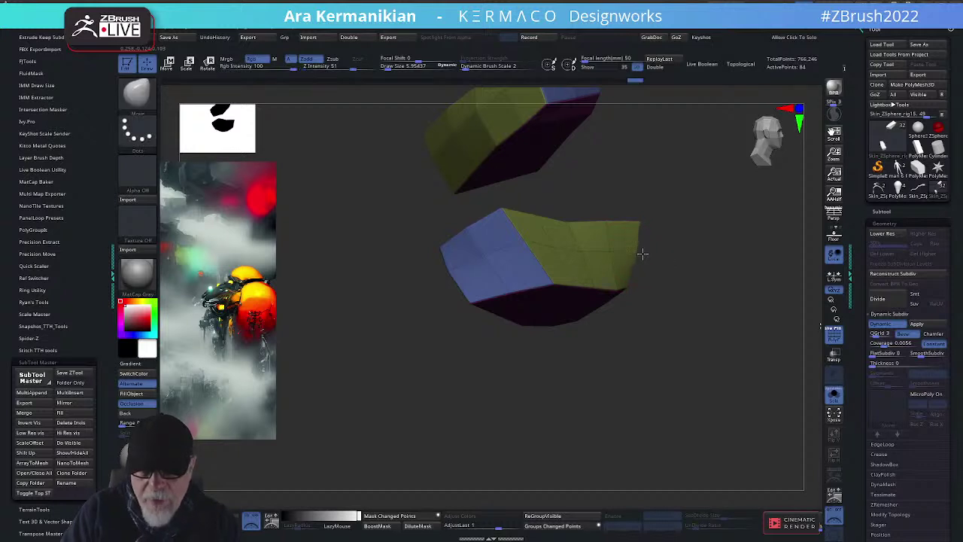
drag(643, 301, 615, 274)
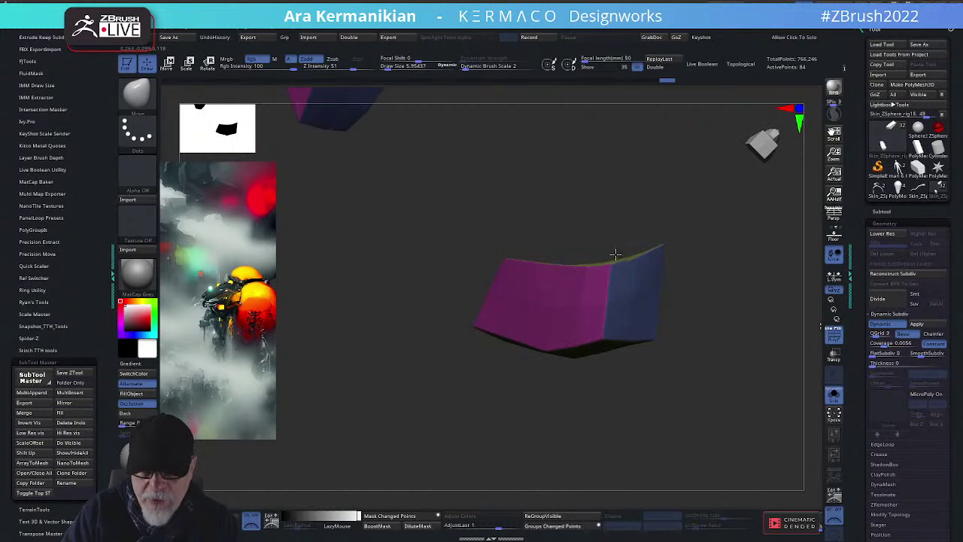
mouse_move(664, 244)
right_down()
mouse_move(655, 263)
mouse_move(664, 243)
right_up()
drag(663, 259, 662, 271)
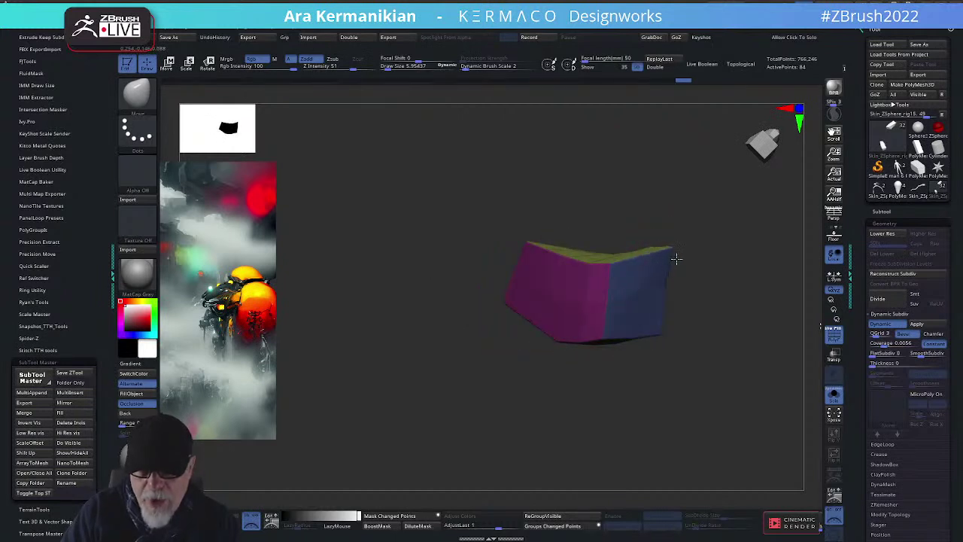
drag(643, 305, 630, 316)
mouse_move(726, 362)
mouse_down()
mouse_move(760, 374)
mouse_move(745, 365)
mouse_up()
Smooth the arm segments' magenta face and blue end face
key(shift)
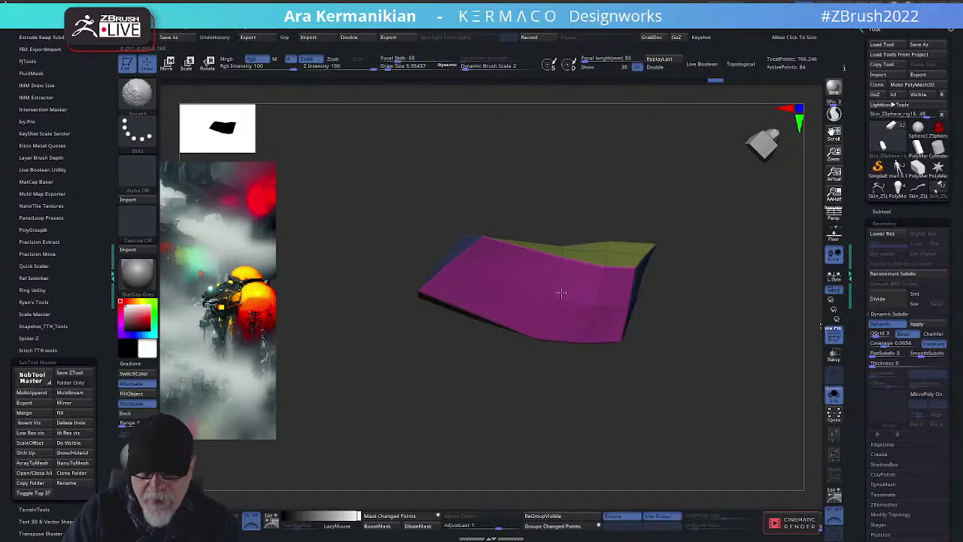
mouse_move(677, 282)
mouse_down()
mouse_move(721, 271)
mouse_move(724, 382)
mouse_move(747, 341)
mouse_up()
key(shift)
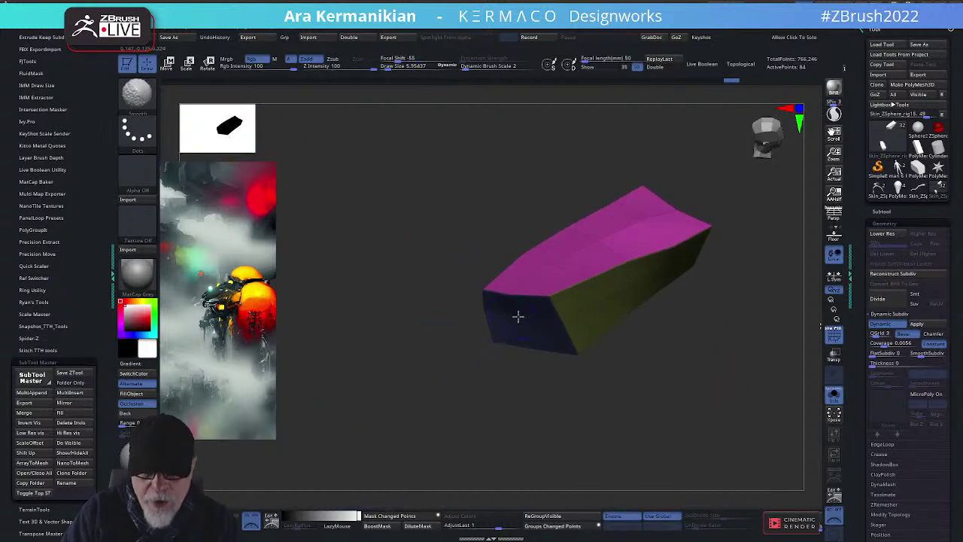
mouse_move(514, 313)
shift+mouse_down()
mouse_move(508, 296)
mouse_move(526, 318)
shift+mouse_up()
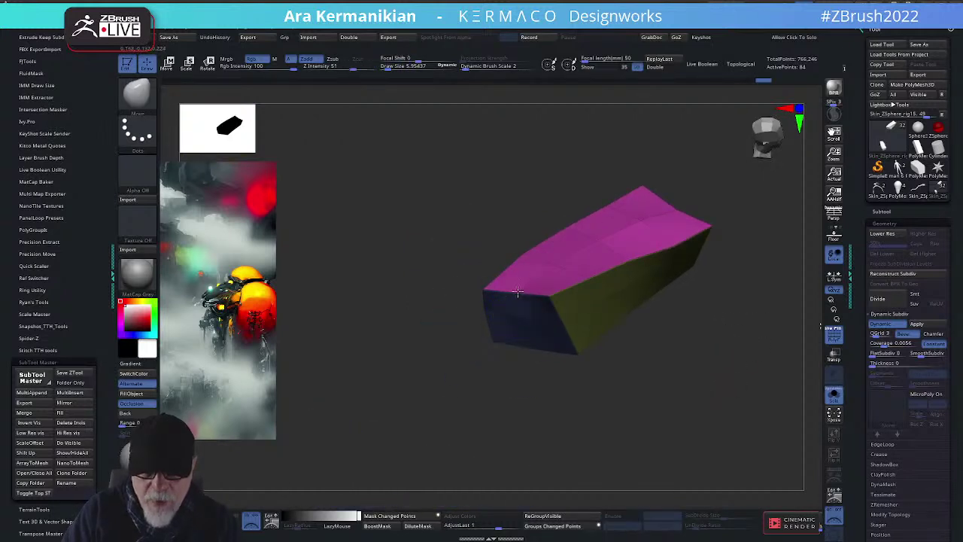
Reshape the arm segments' outline with the Move brush, refining the bend along the long edges of the magenta face
drag(441, 382, 525, 297)
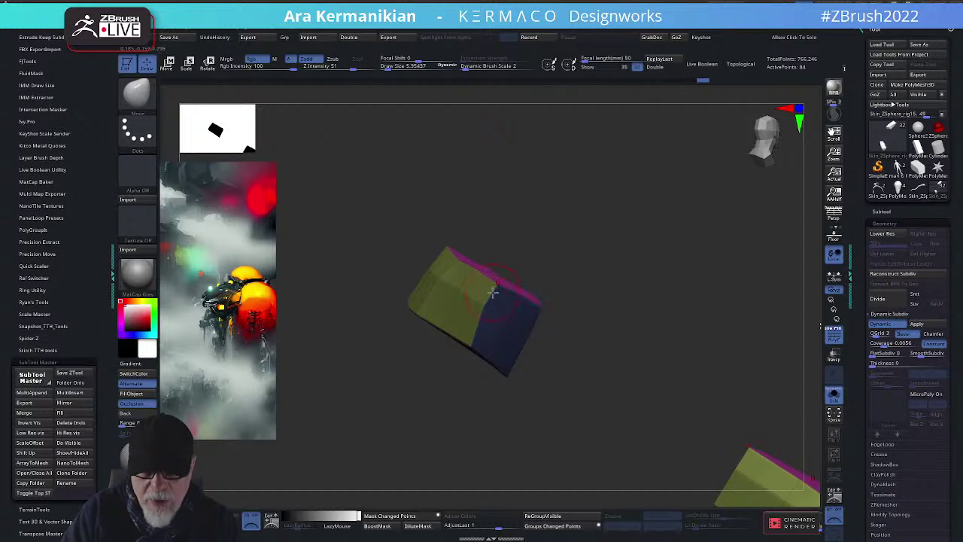
drag(588, 286, 525, 268)
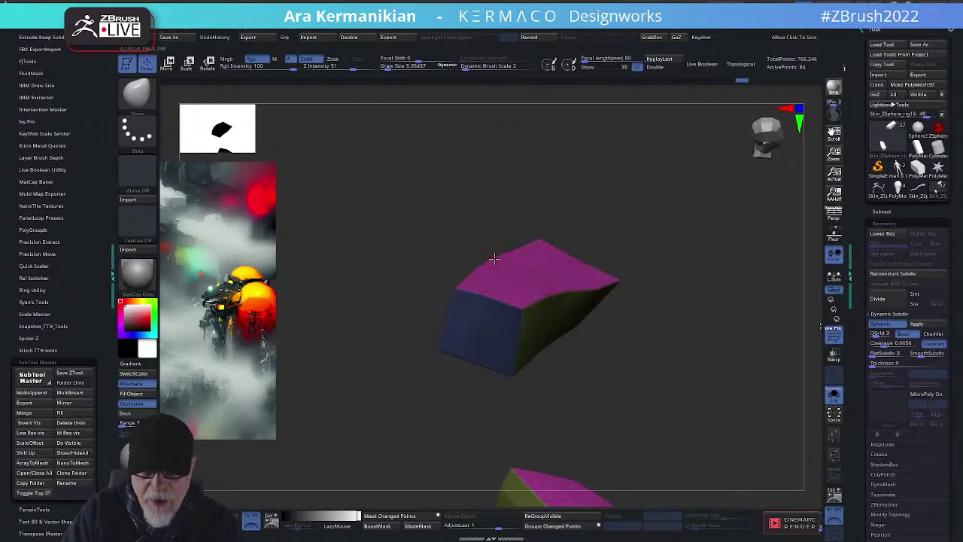
drag(714, 279, 691, 297)
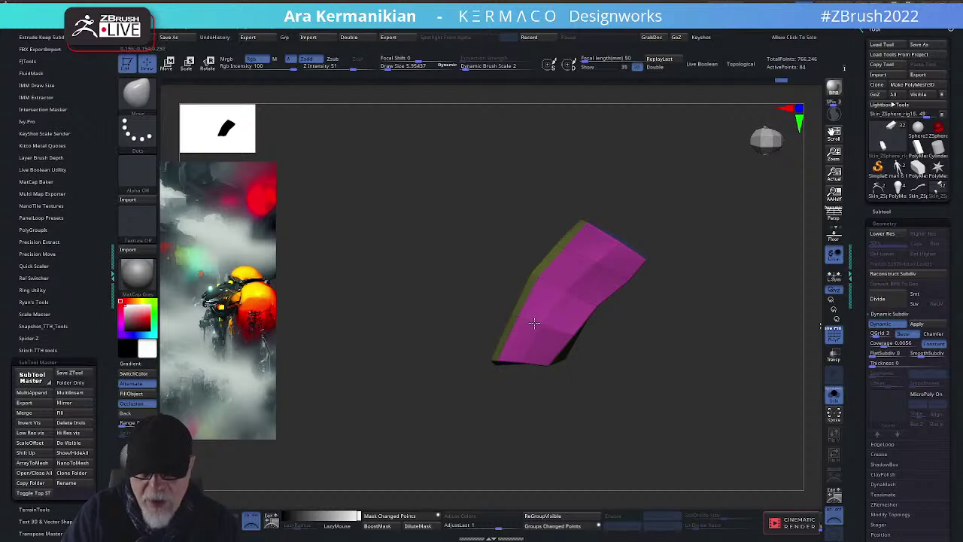
drag(629, 200, 681, 201)
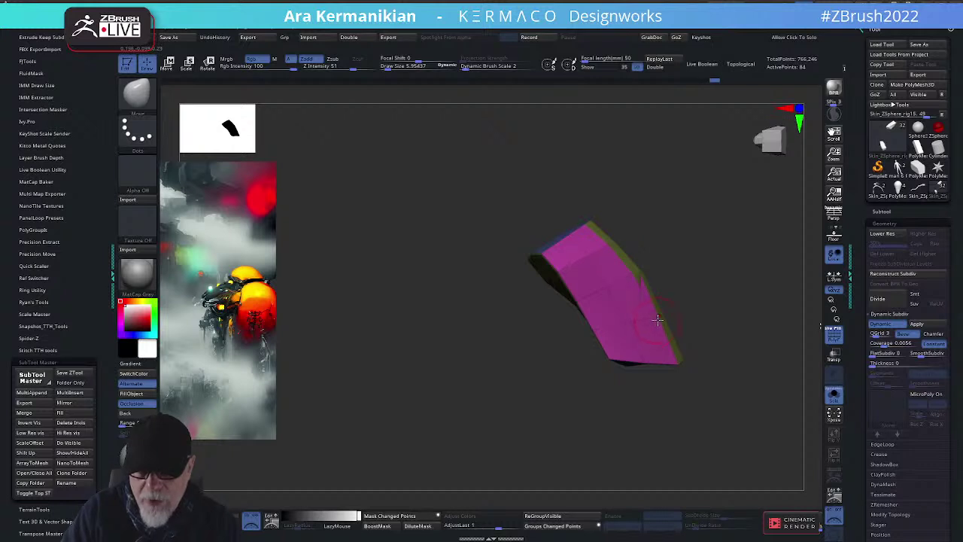
key(ctrl+z)
key(ctrl+shift+z)
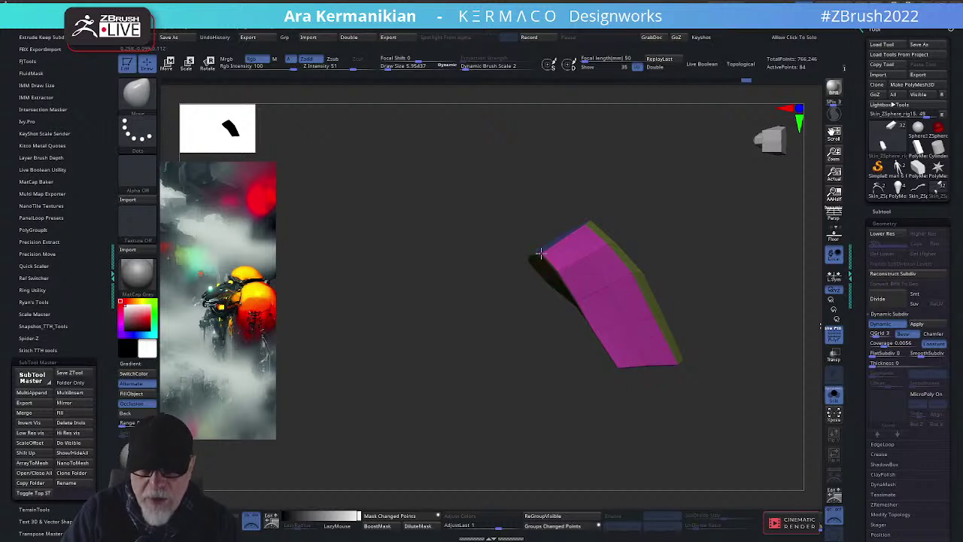
Smooth the arm segments' yellow side along the magenta border and adjust its outer edges with the Move brush
mouse_move(726, 248)
mouse_down()
mouse_move(684, 210)
mouse_move(704, 230)
mouse_up()
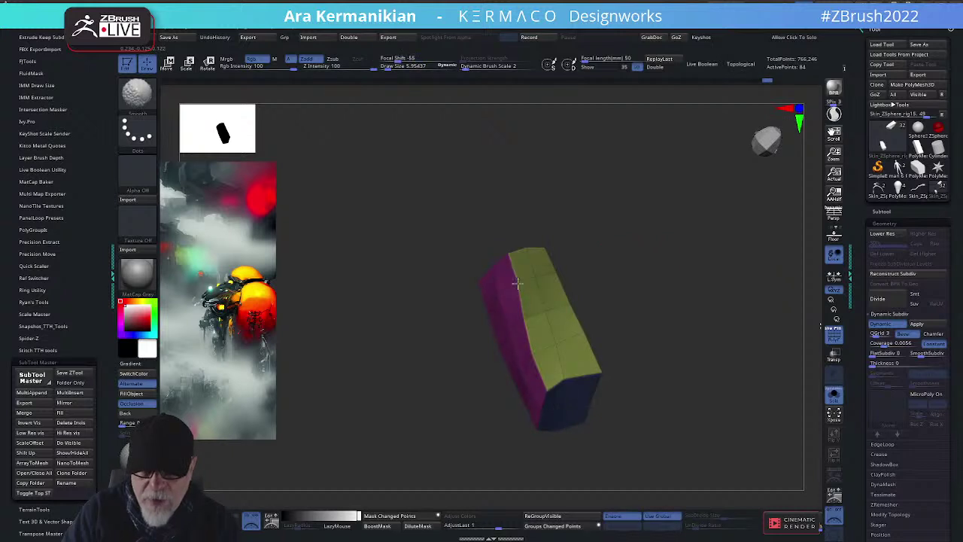
key(shift)
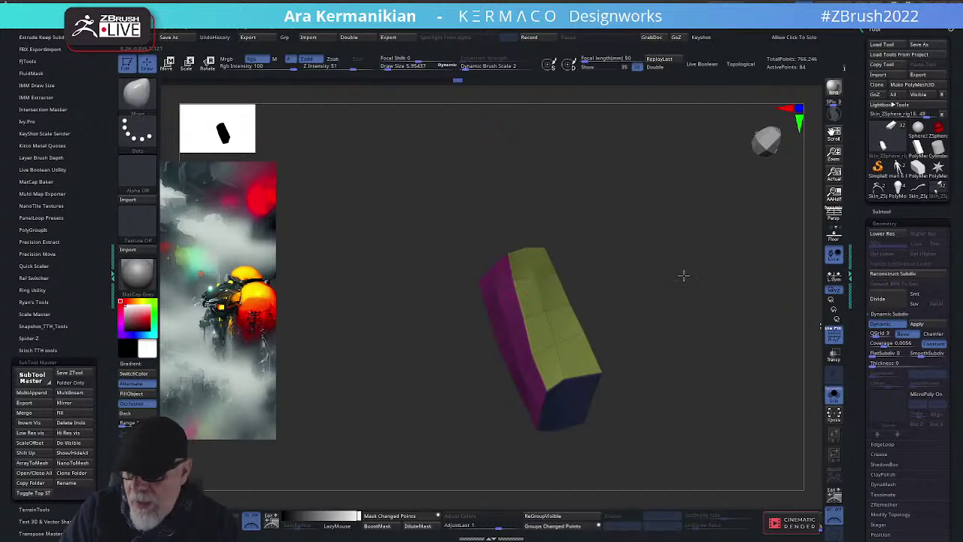
drag(684, 273, 704, 249)
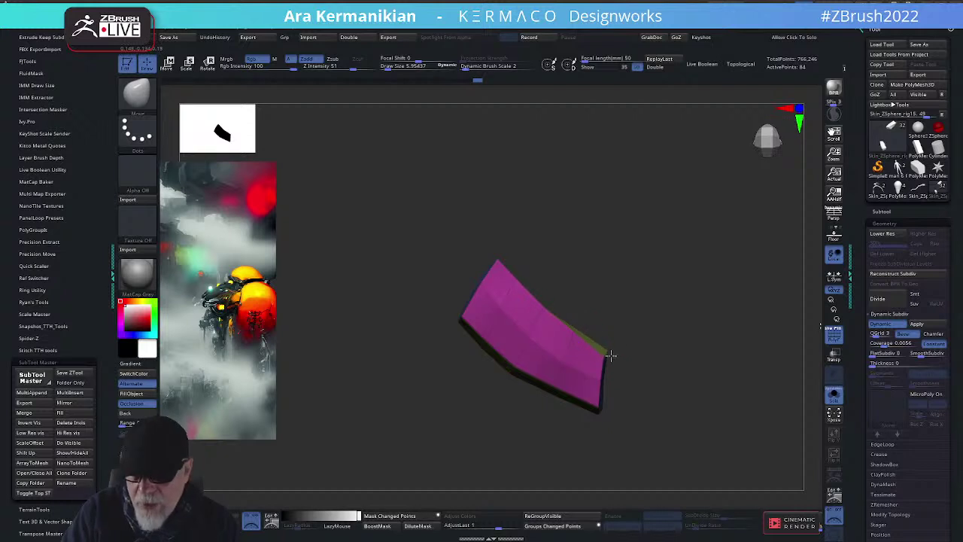
drag(701, 316, 729, 247)
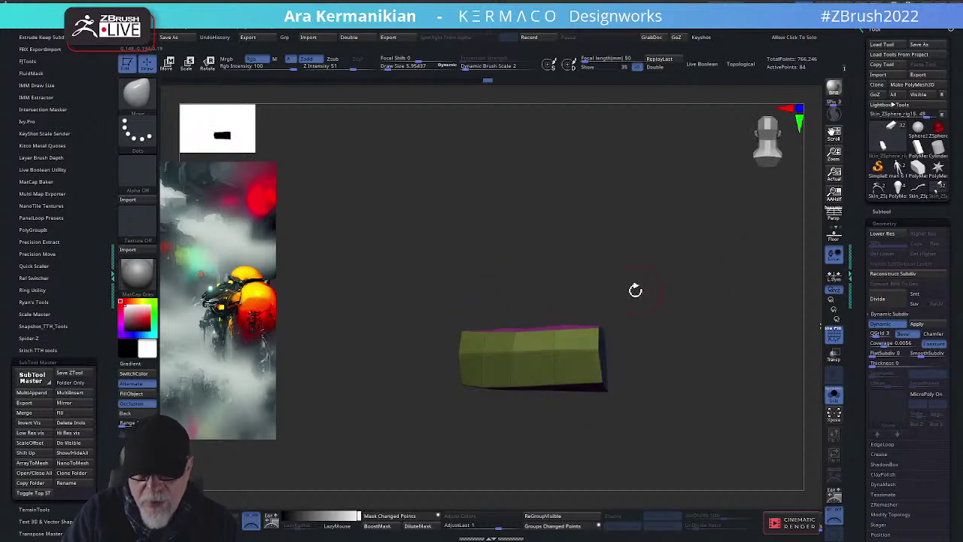
mouse_move(422, 301)
ctrl+shift+mouse_down()
mouse_move(697, 290)
mouse_move(694, 321)
mouse_move(720, 344)
ctrl+shift+mouse_up()
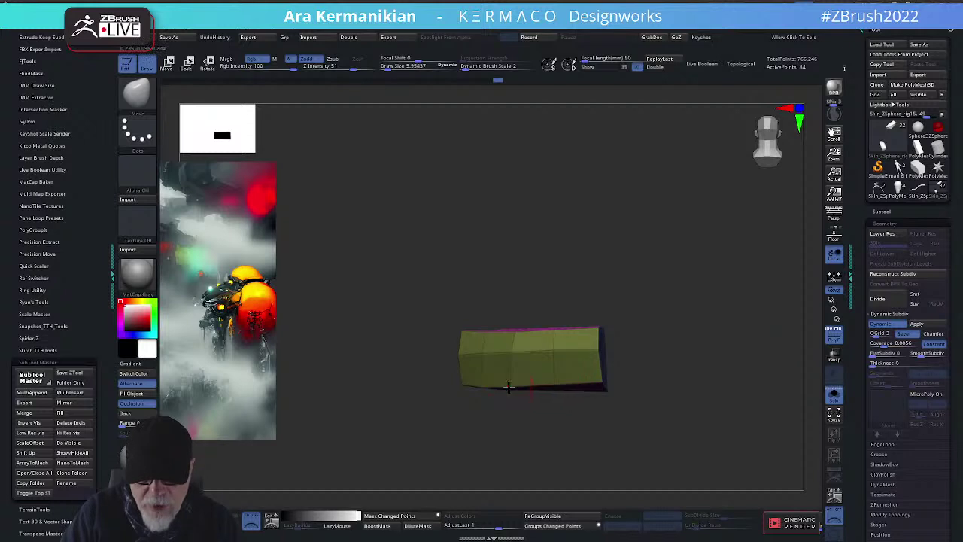
Show the full creature again, then hide the large bulb subtool PolyMesh3D5_1 and the standing human figure
click(834, 393)
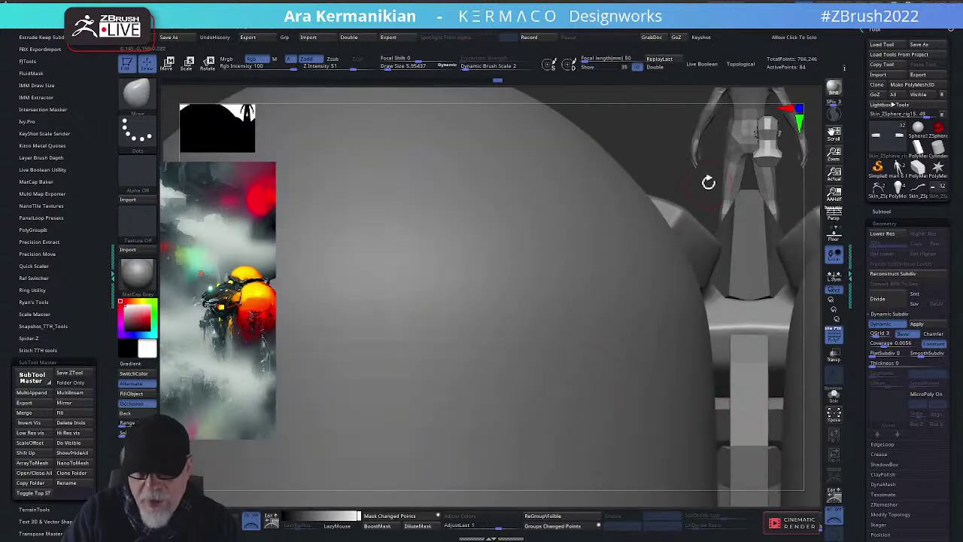
alt+drag(663, 175, 694, 139)
click(883, 212)
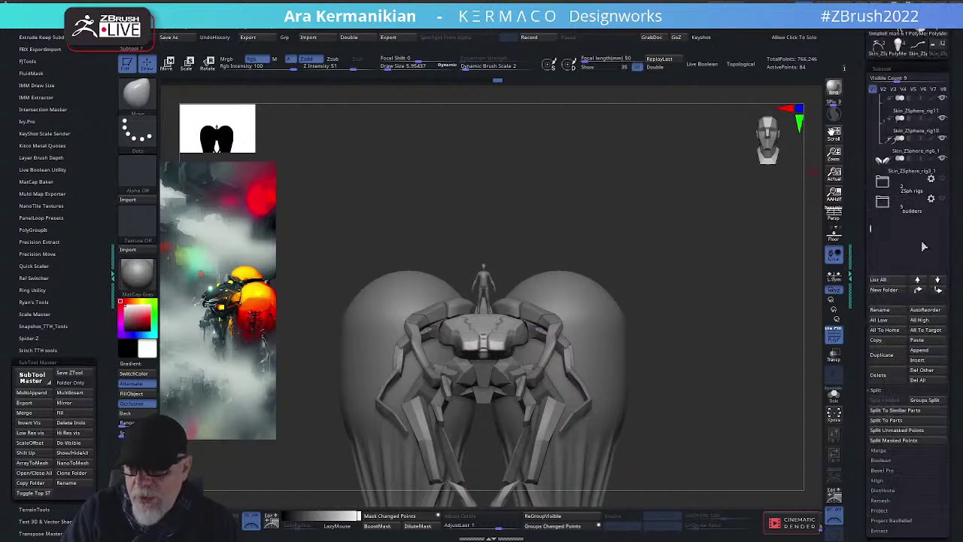
drag(872, 228, 864, 100)
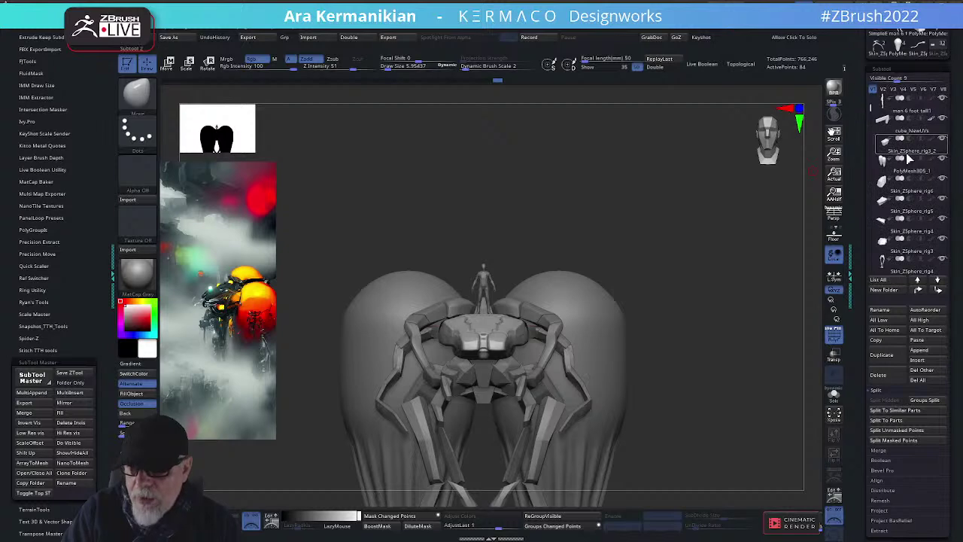
click(944, 160)
click(943, 98)
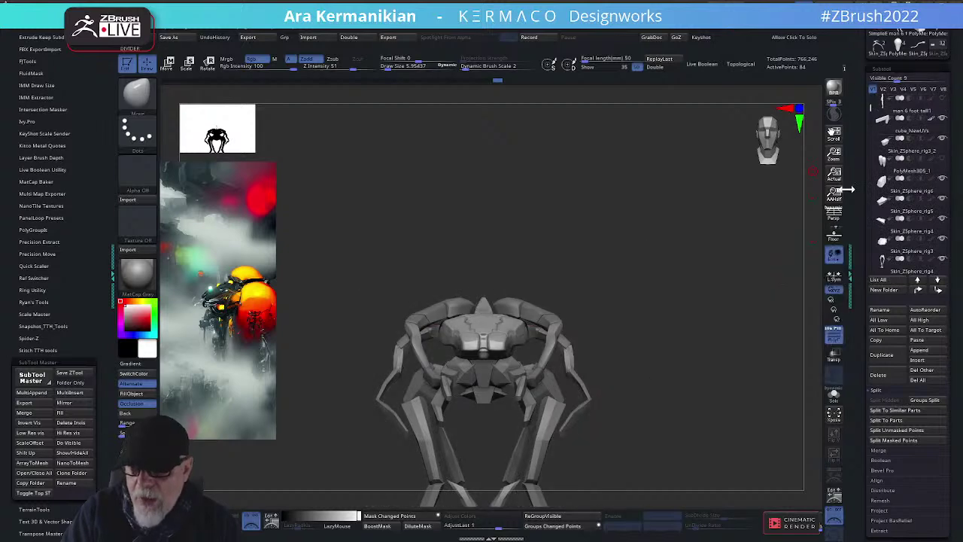
drag(664, 233, 525, 287)
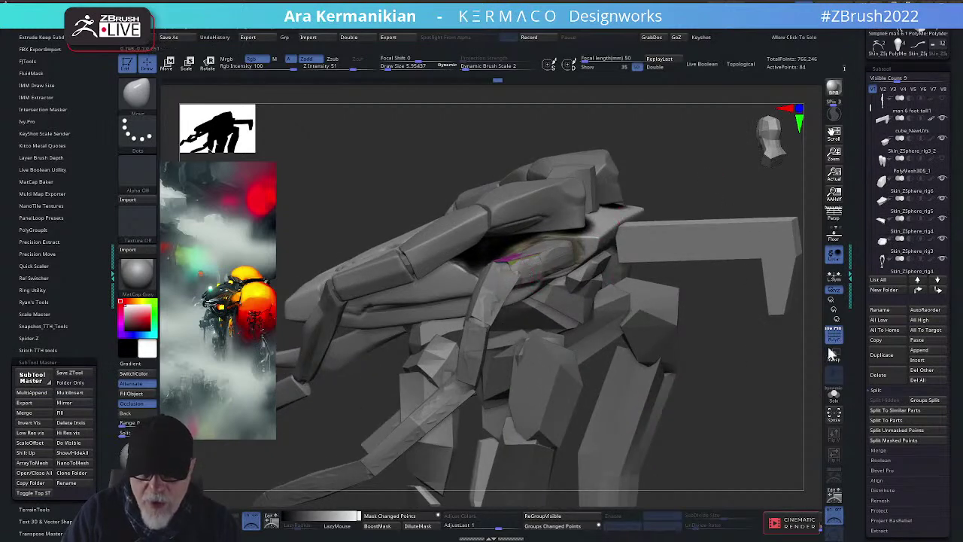
Select the lower arms' subtool Skin_ZSphere_rig6_1 and adjust its thickness slightly with the Inflate deformation
alt+click(527, 263)
alt+click(527, 263)
alt+drag(715, 407, 670, 380)
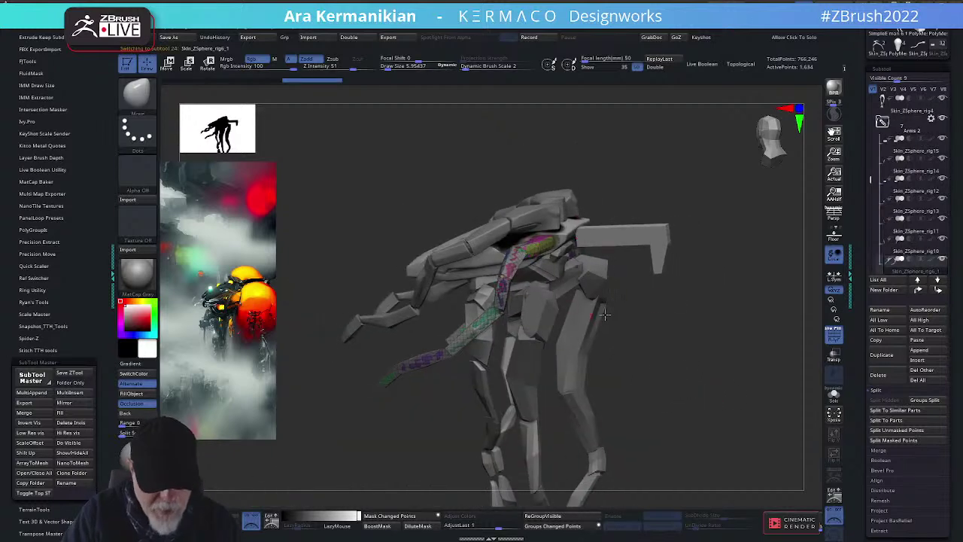
key(ctrl)
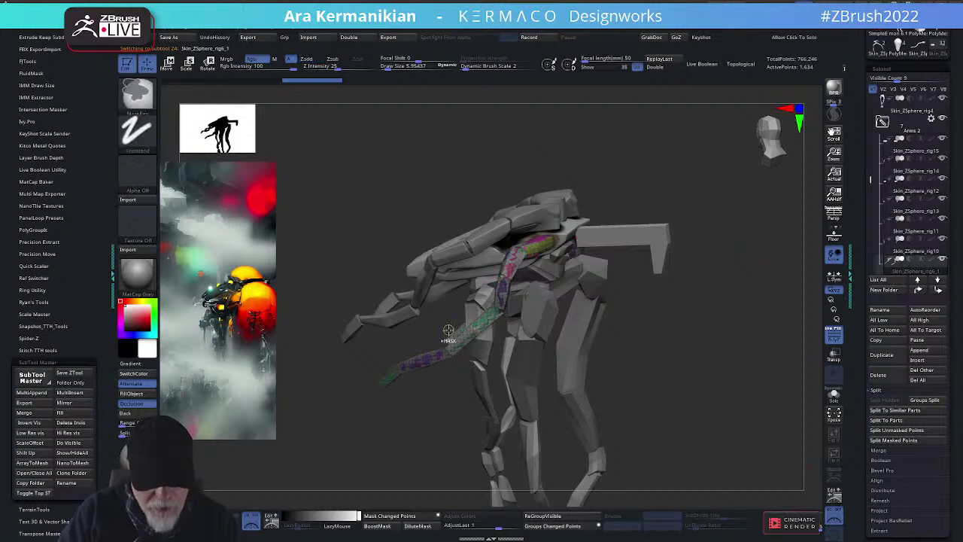
key(ctrl+2)
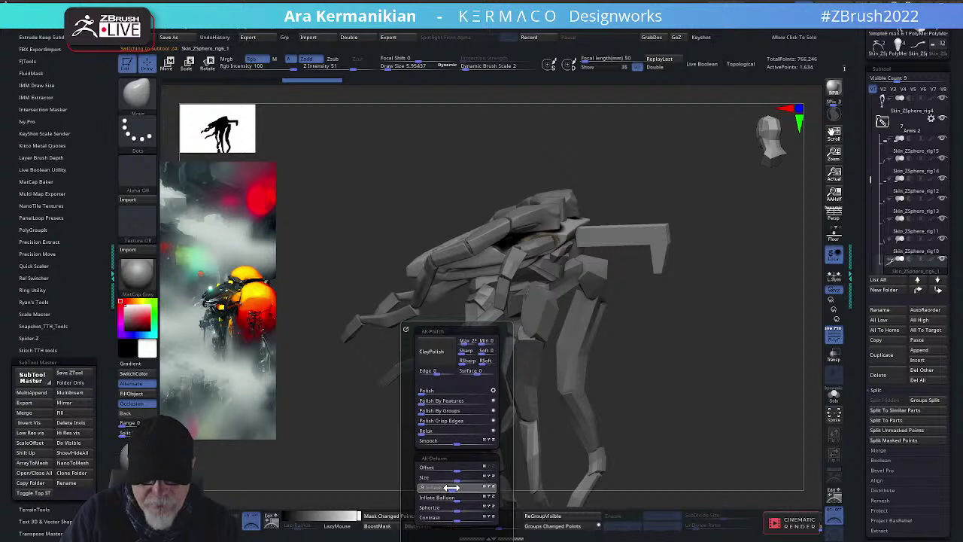
drag(451, 488, 450, 488)
Isolate the lower arms, remesh them with DynaMesh at resolution 512, and bring the rest of the creature back into view
drag(696, 399, 720, 400)
mouse_move(374, 386)
mouse_down()
mouse_move(412, 435)
mouse_move(667, 338)
mouse_move(778, 372)
mouse_move(777, 406)
mouse_move(703, 348)
mouse_move(697, 381)
mouse_move(730, 394)
mouse_move(722, 385)
mouse_move(771, 363)
mouse_move(679, 374)
mouse_up()
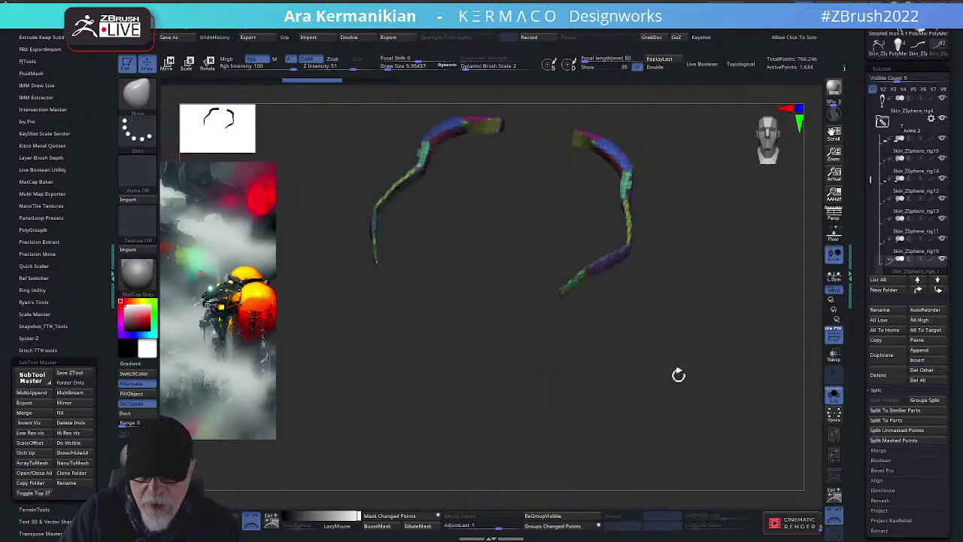
mouse_move(591, 295)
mouse_down()
mouse_move(626, 329)
mouse_move(682, 359)
mouse_move(690, 339)
mouse_up()
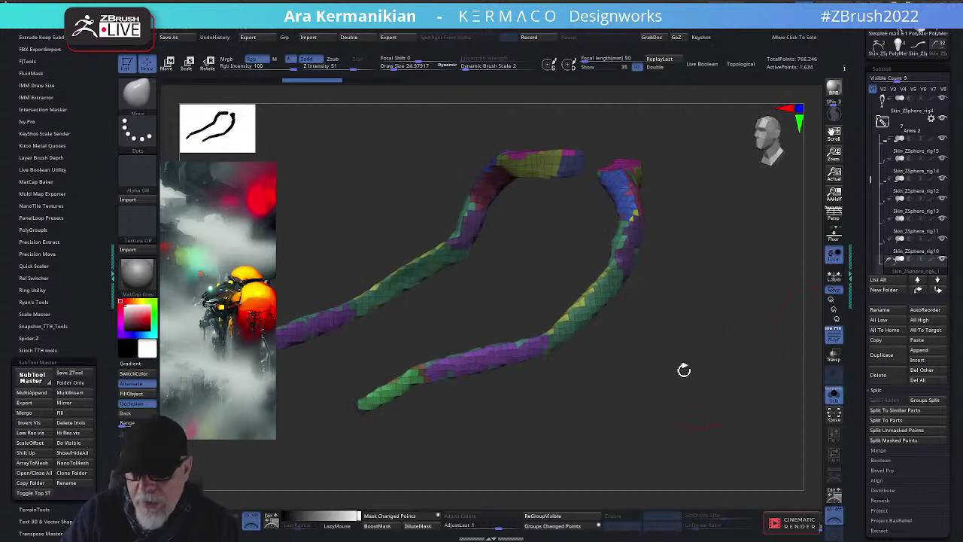
drag(861, 393, 855, 299)
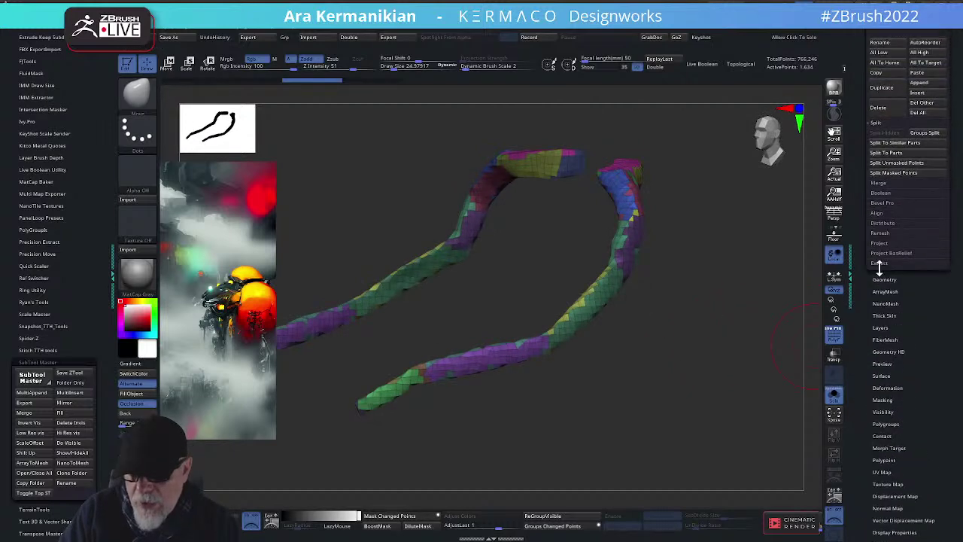
click(888, 280)
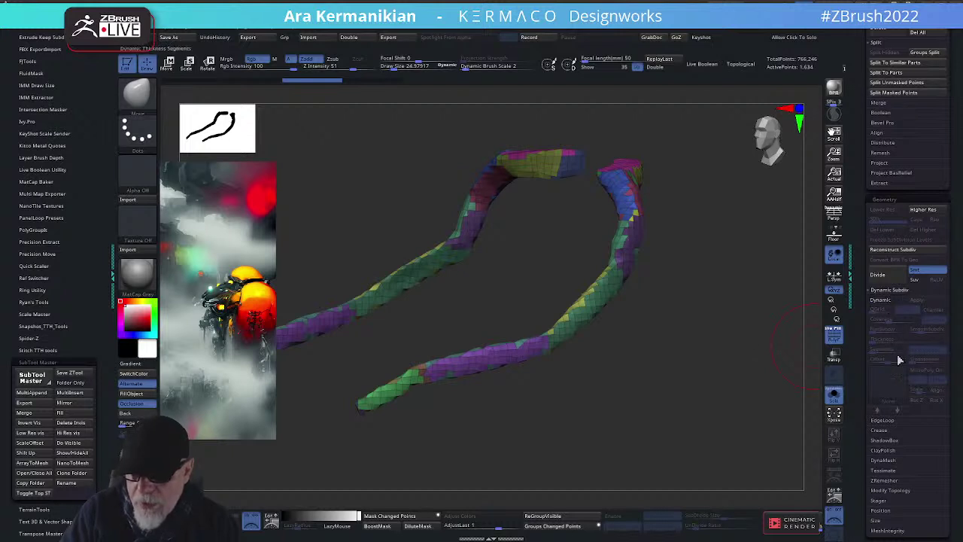
click(891, 462)
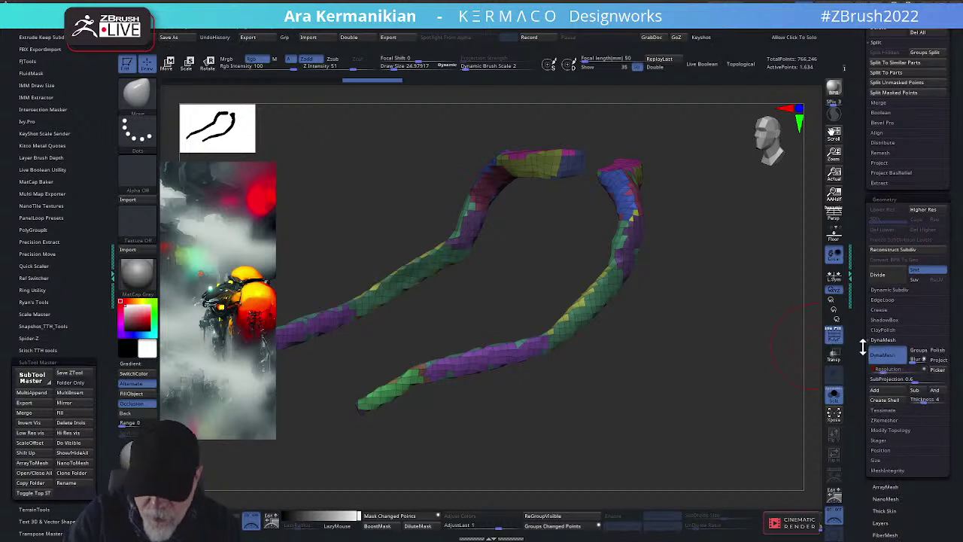
right_click(662, 352)
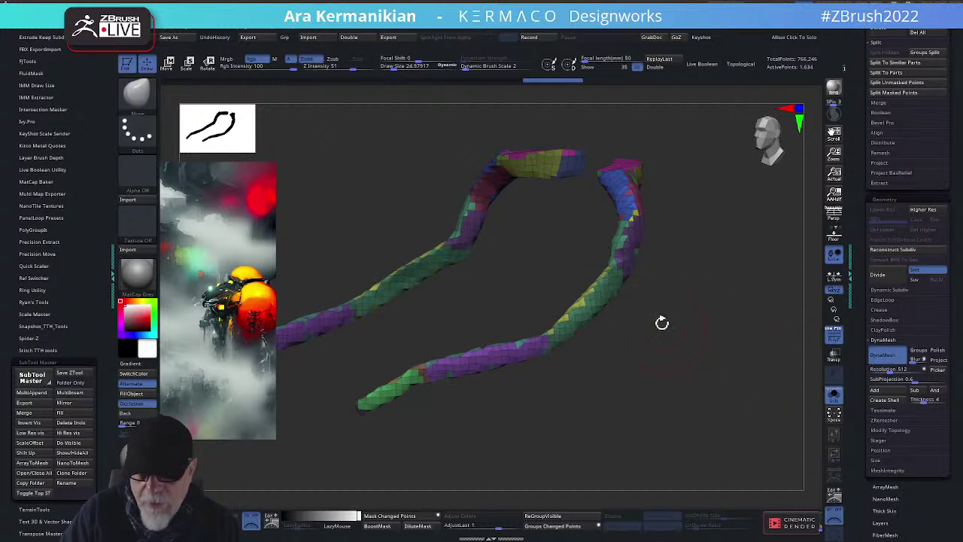
ctrl+drag(681, 350, 745, 429)
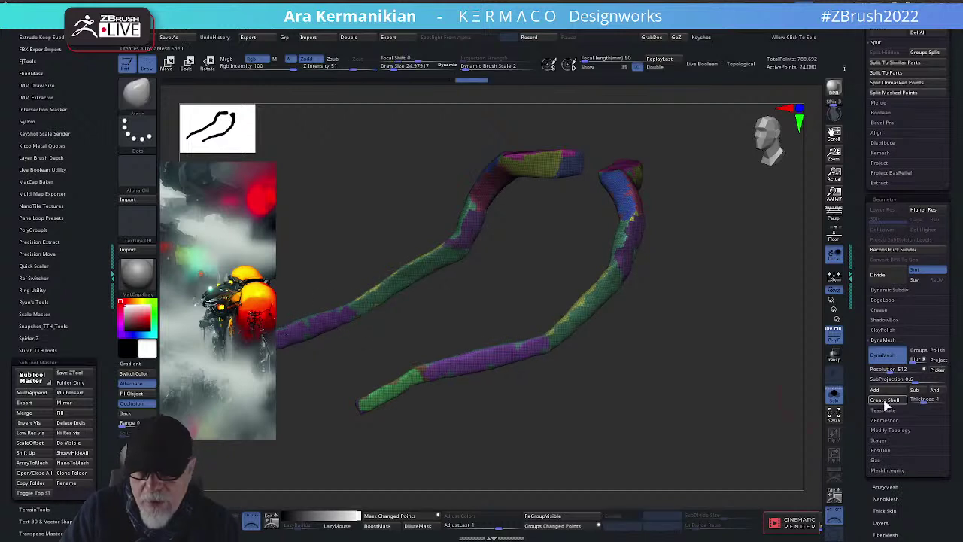
click(828, 399)
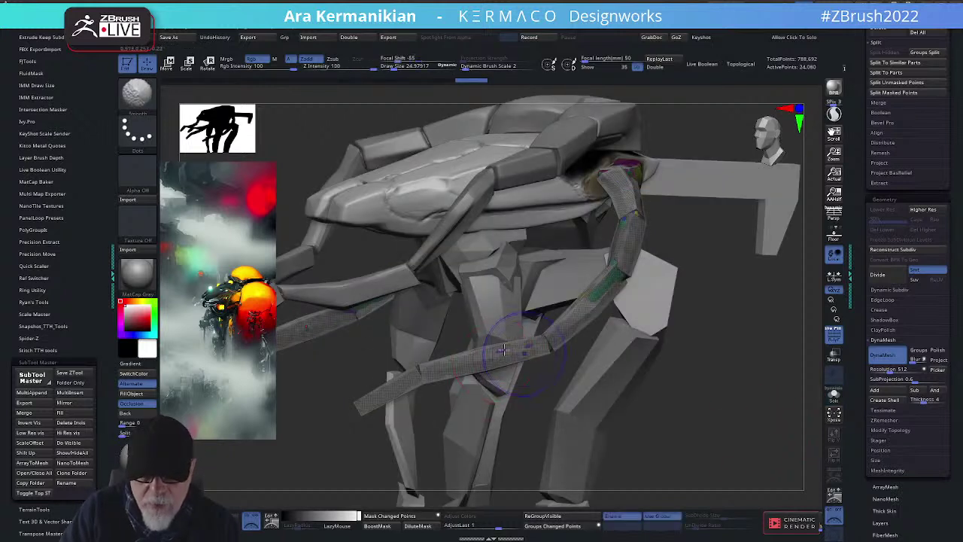
Smooth the rear arm's mesh and flatten the surfaces of its upper segments near the shoulder with the hPolish brush
shift+drag(502, 351, 517, 342)
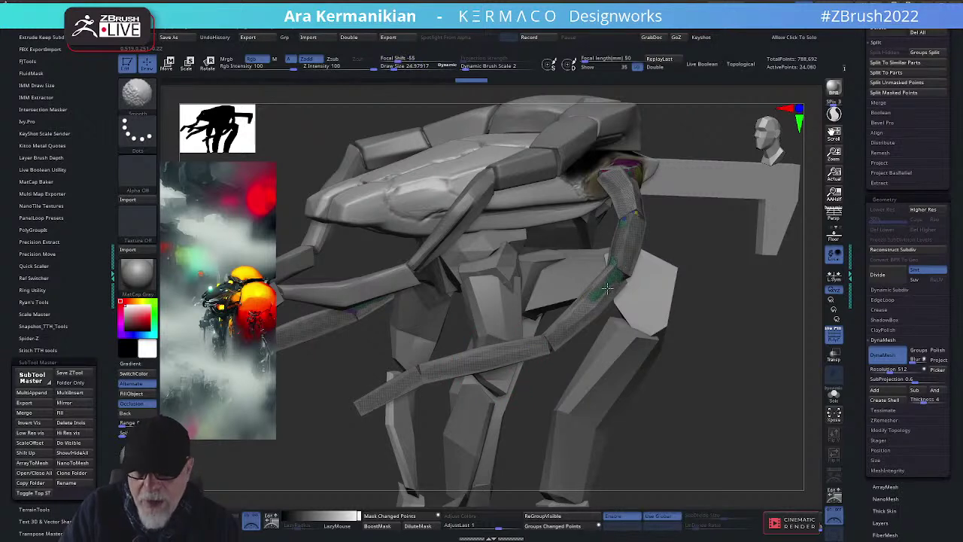
drag(755, 325, 585, 369)
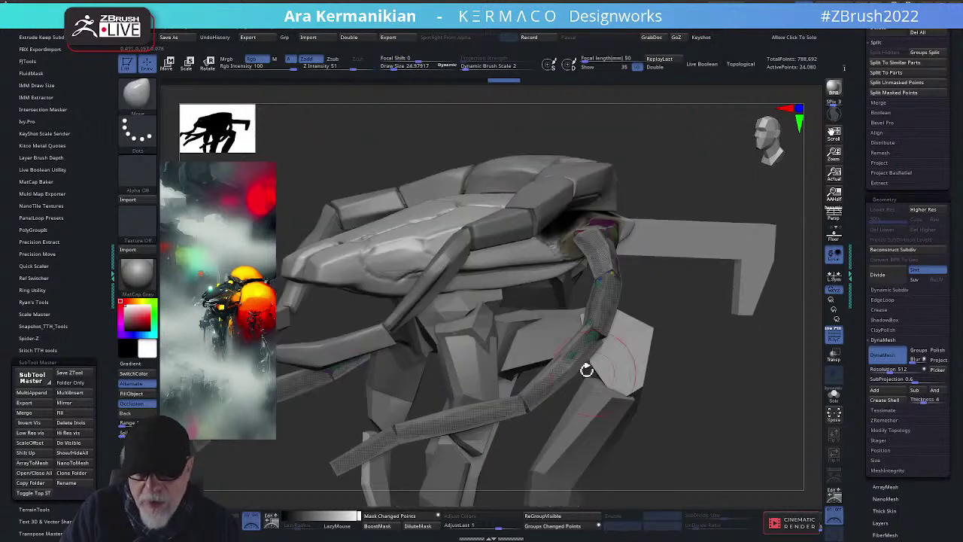
drag(721, 357, 628, 351)
right_click(627, 351)
click(651, 374)
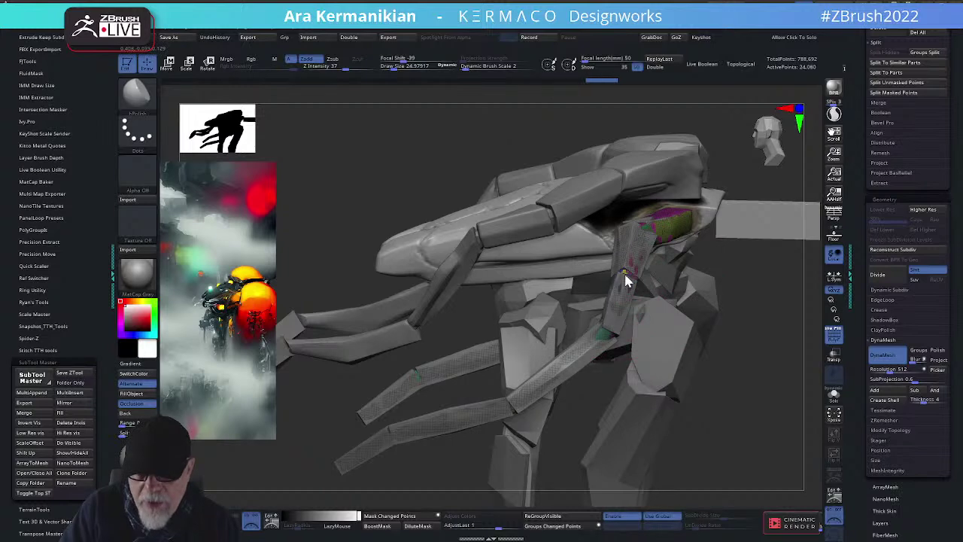
right_click(659, 228)
drag(646, 237, 686, 228)
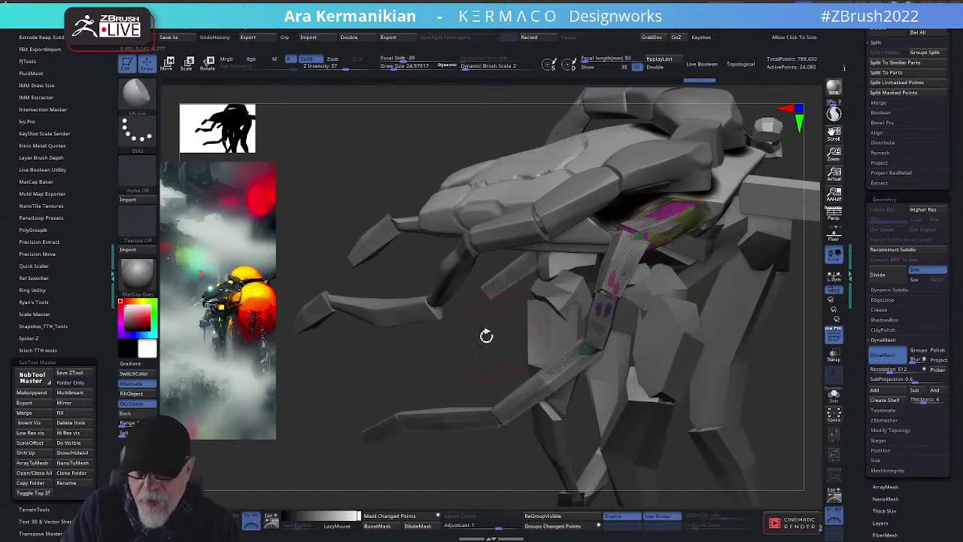
drag(455, 356, 499, 326)
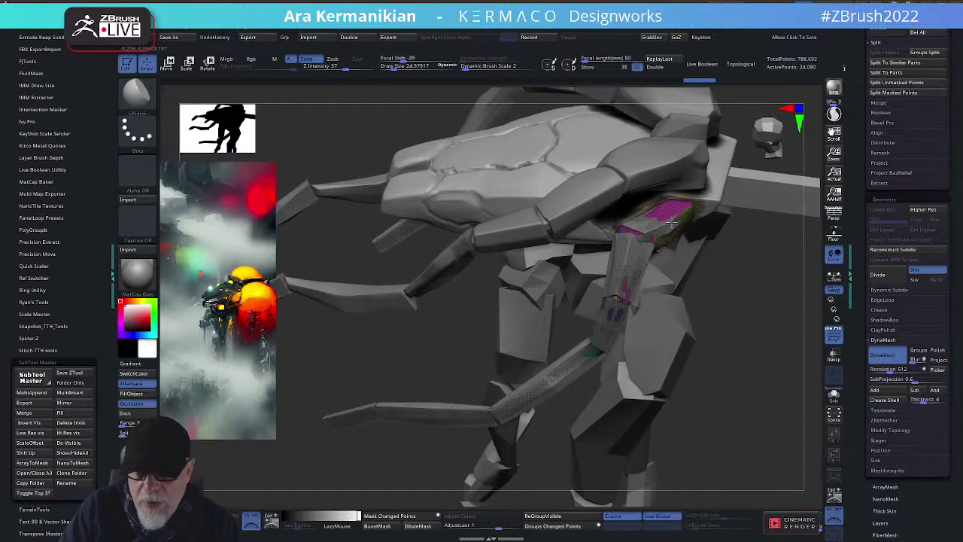
mouse_move(672, 220)
mouse_down()
mouse_move(657, 213)
mouse_move(664, 232)
mouse_up()
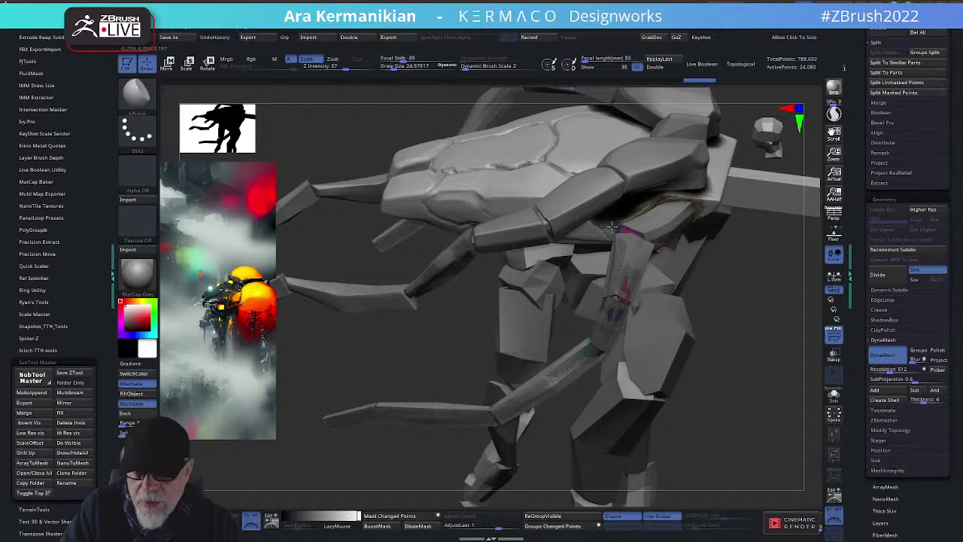
Polish the side faces of the rear arm's upper segment from several angles
drag(800, 304, 589, 211)
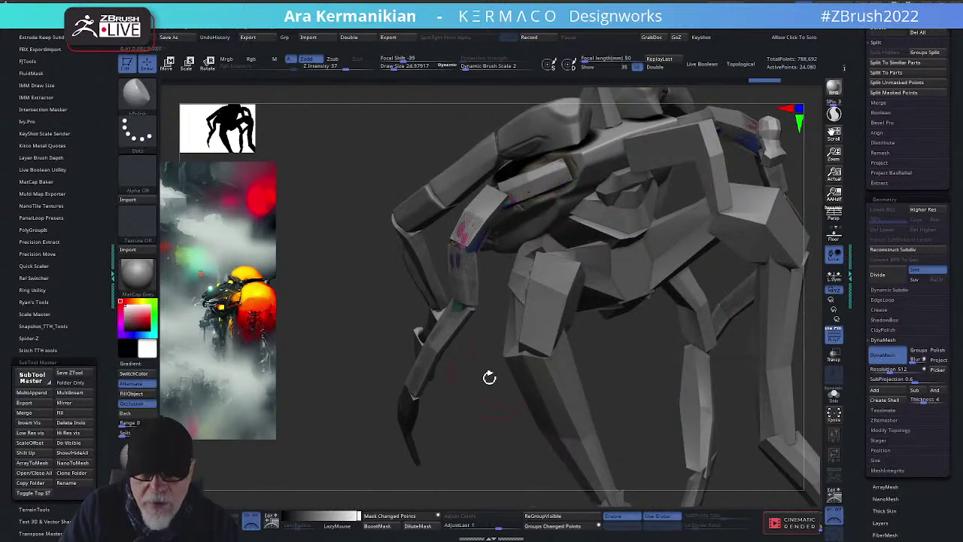
mouse_move(490, 379)
mouse_down()
mouse_move(447, 369)
mouse_move(523, 209)
mouse_move(510, 208)
mouse_up()
drag(465, 243, 472, 269)
drag(447, 350, 465, 218)
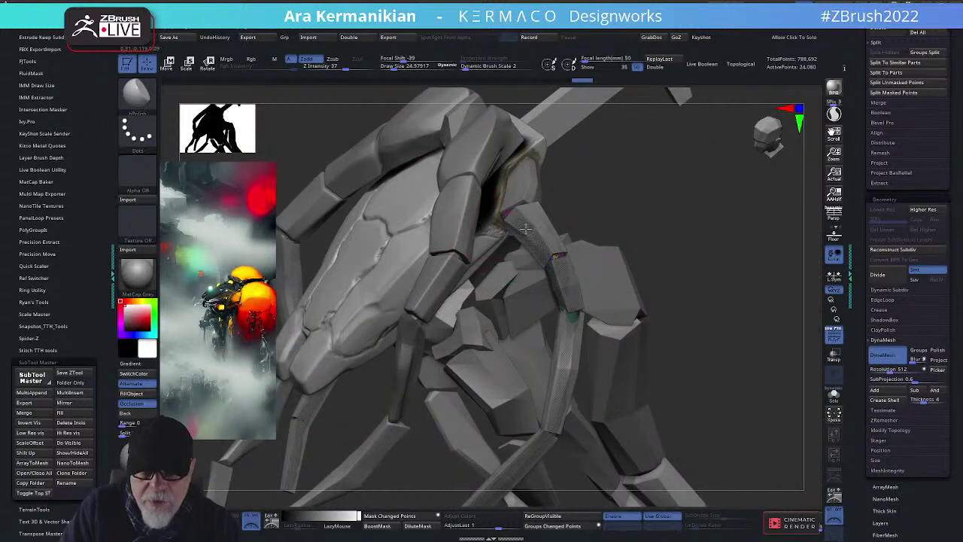
drag(728, 266, 738, 267)
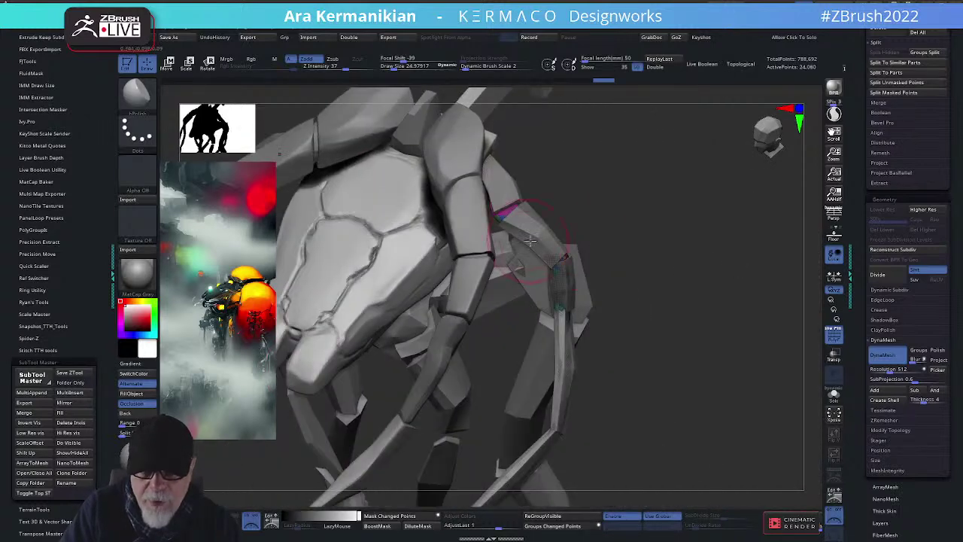
Select the rear arm's shoulder segment and adjust its shape with the Move brush, reducing the draw size to about 12
alt+click(490, 204)
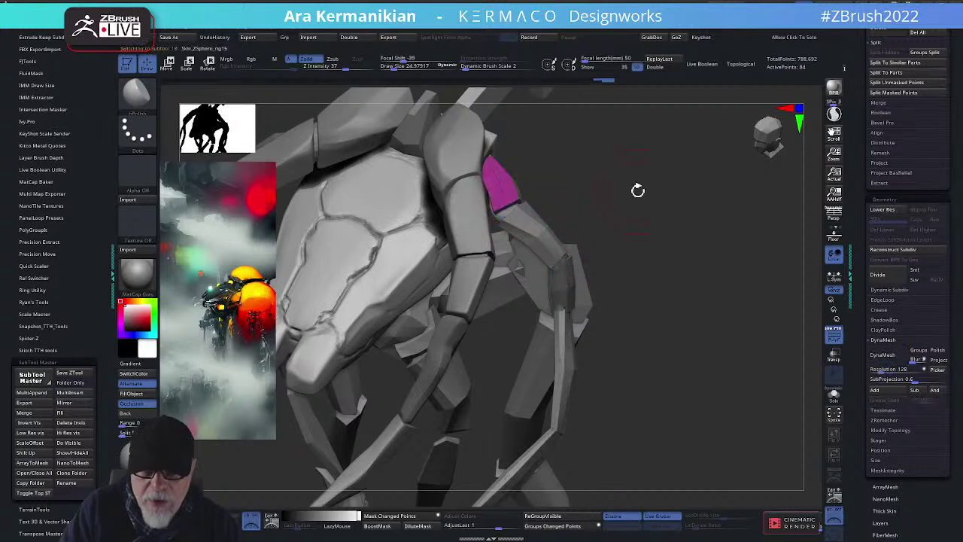
drag(639, 189, 555, 141)
drag(635, 173, 617, 197)
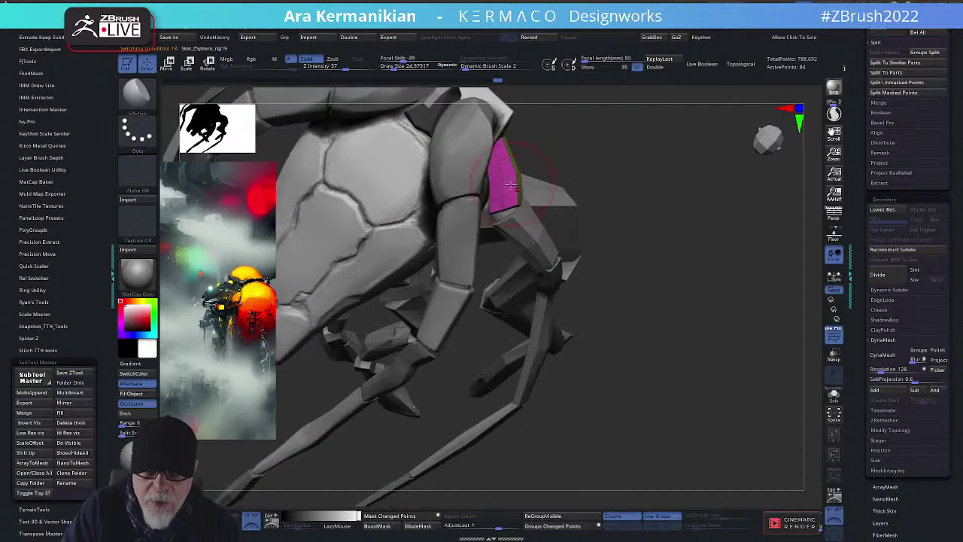
key(b)
key(m)
key(v)
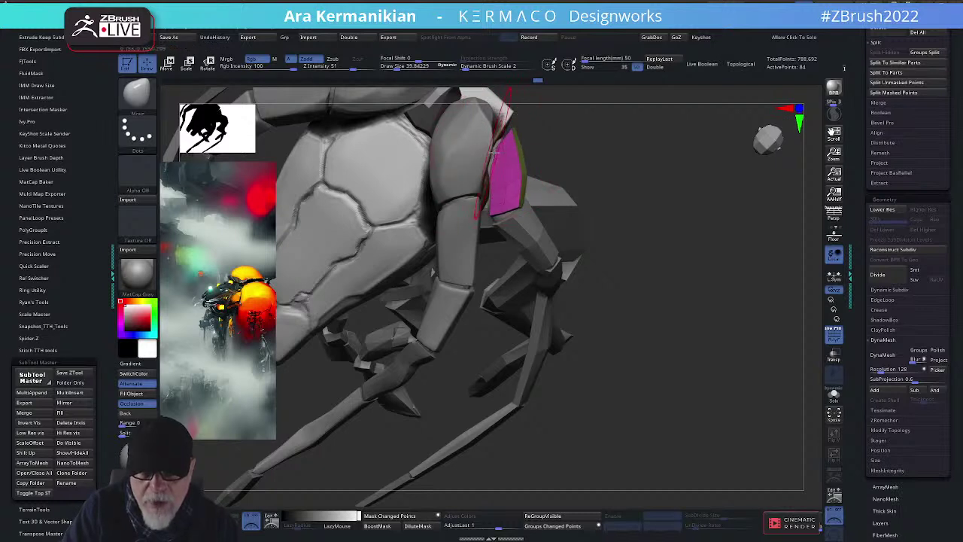
key(s)
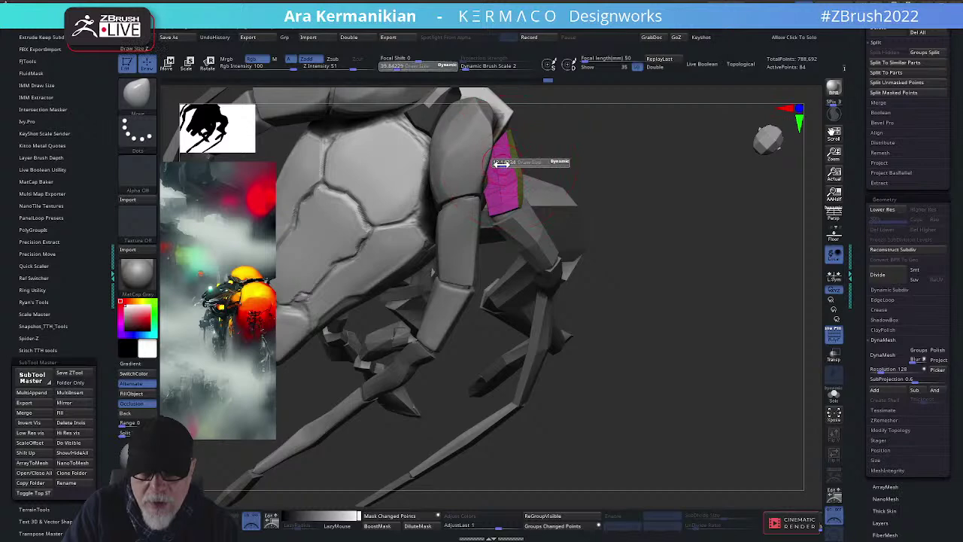
click(511, 158)
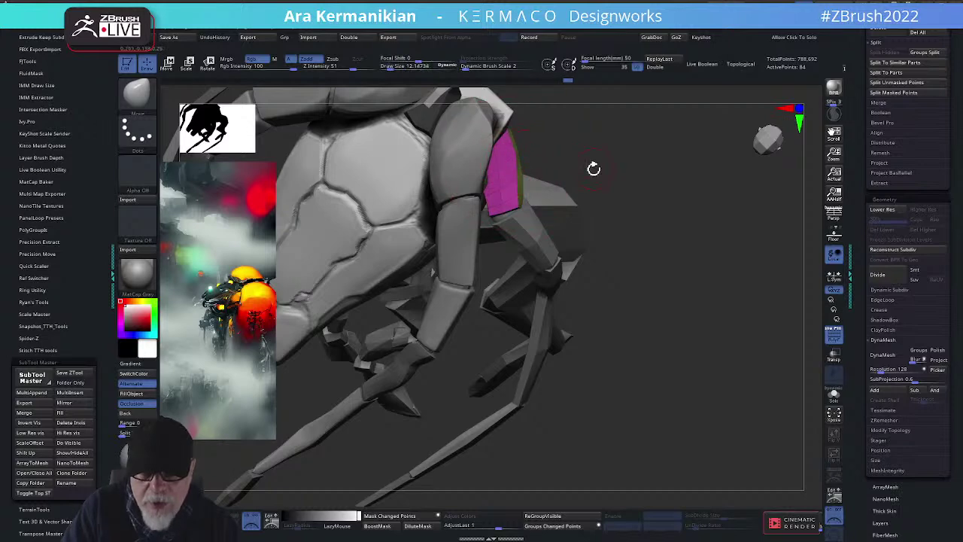
drag(593, 168, 566, 113)
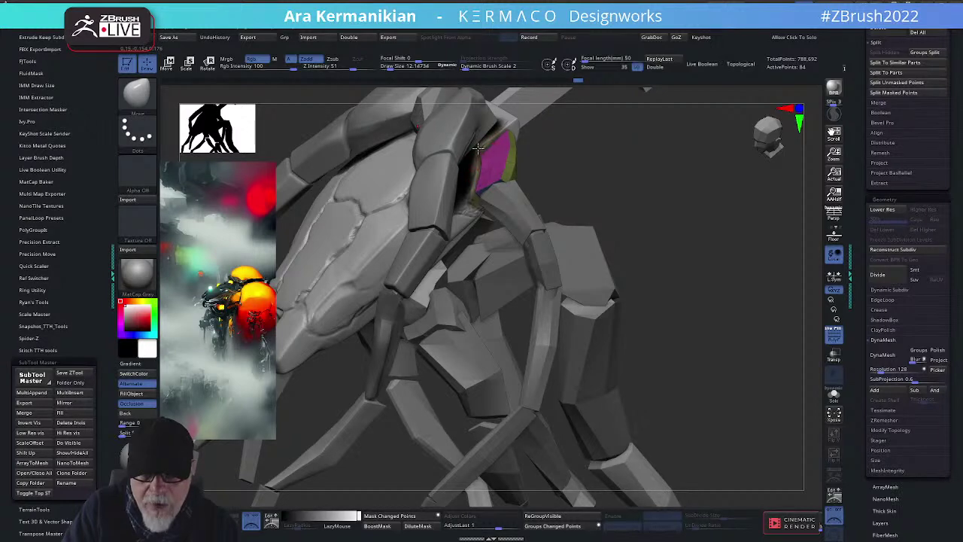
alt+click(482, 162)
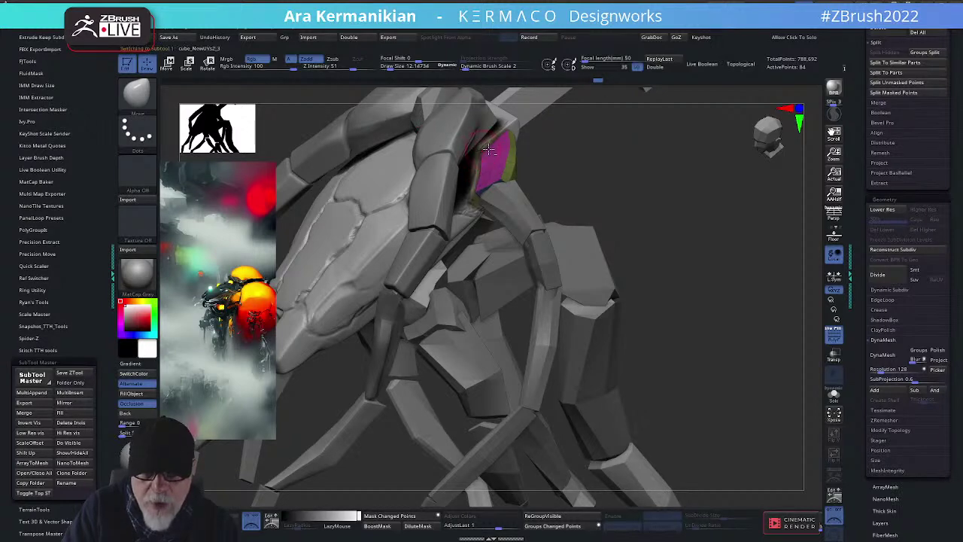
drag(629, 152, 496, 194)
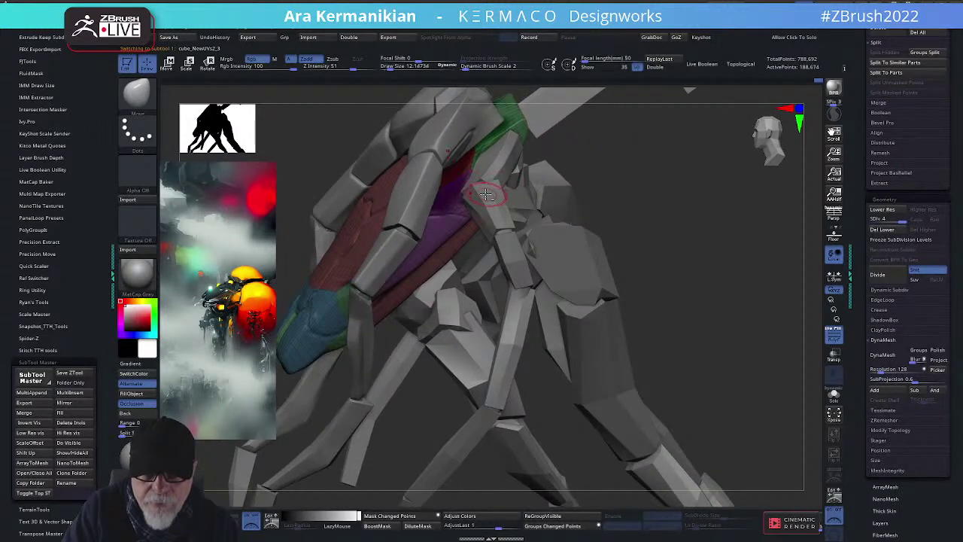
Select the rear arm's upper segment below the shoulder and centre the transform gizmo on it
alt+click(487, 196)
drag(655, 217, 735, 221)
key(w)
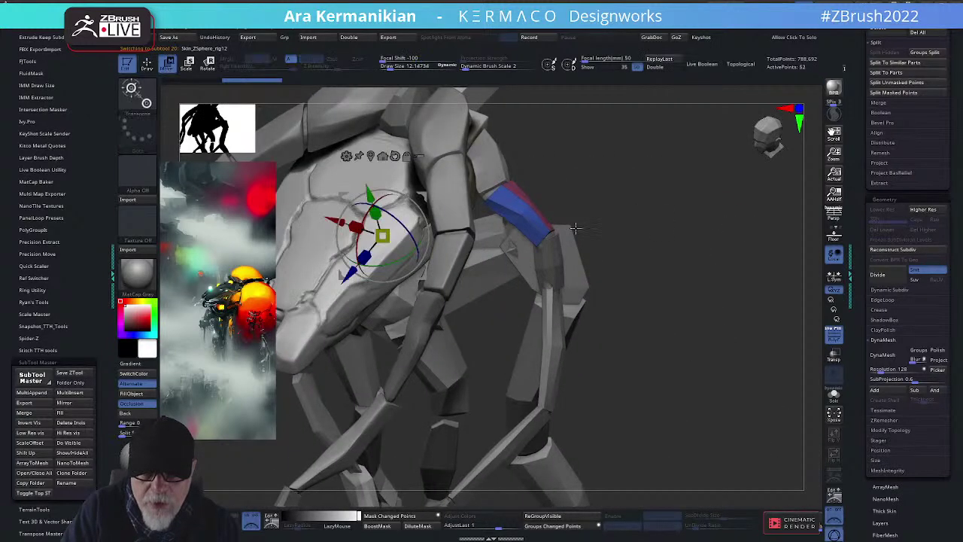
shift+drag(672, 204, 685, 200)
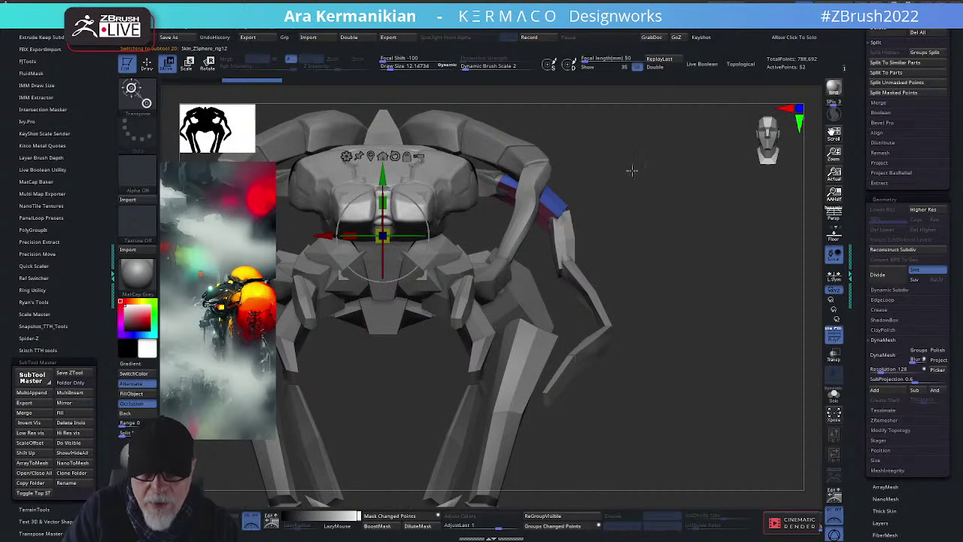
key(b)
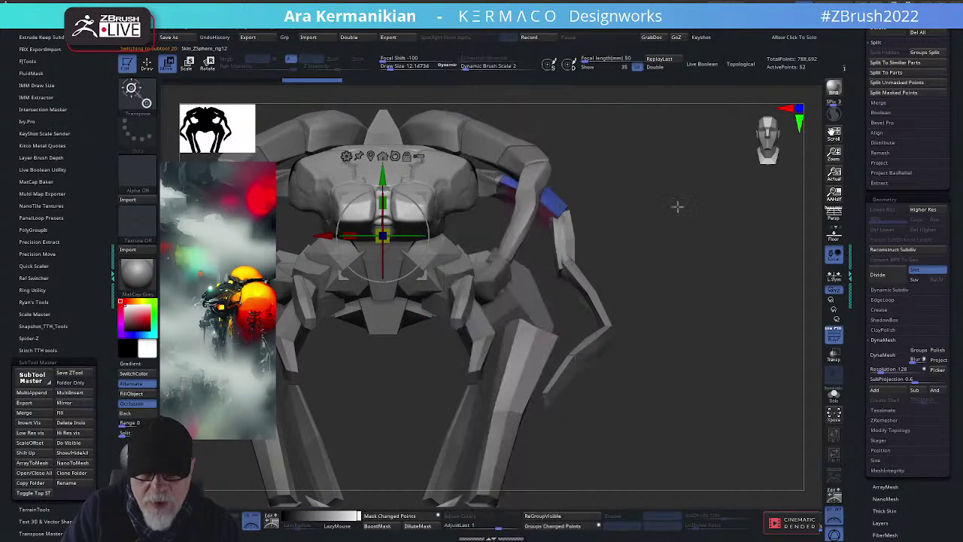
drag(677, 206, 647, 216)
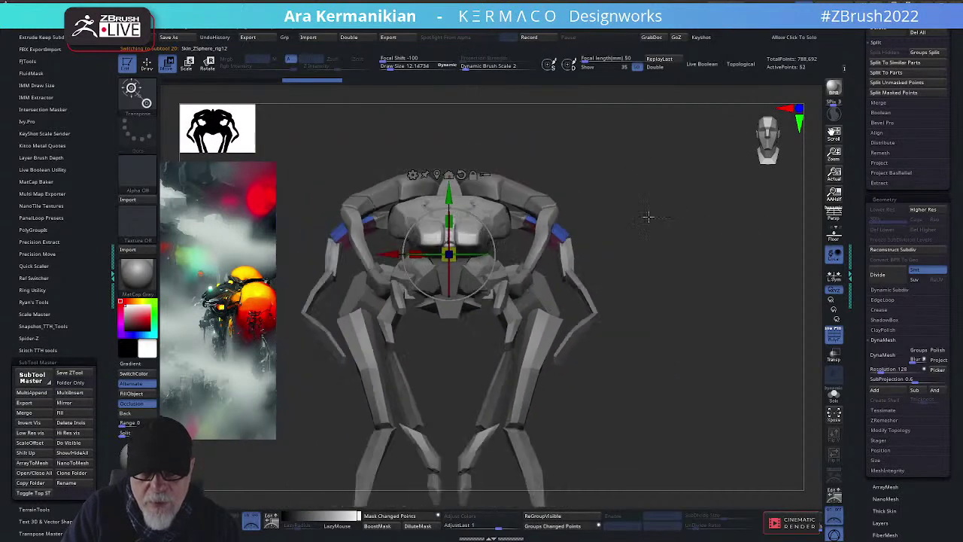
click(437, 174)
drag(733, 218, 708, 293)
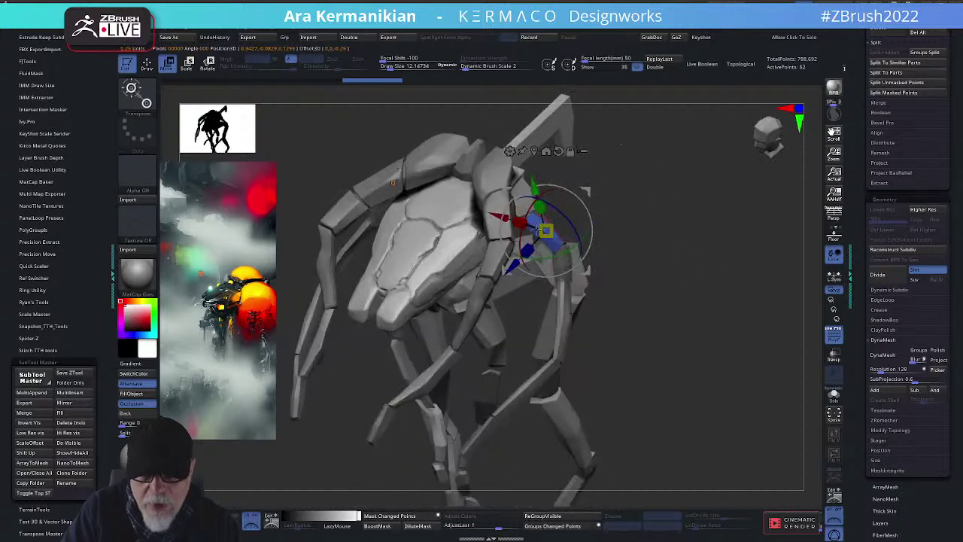
Nudge the upper arm segment to line up with its neighbours and refine it with the Move brush
drag(586, 190, 587, 195)
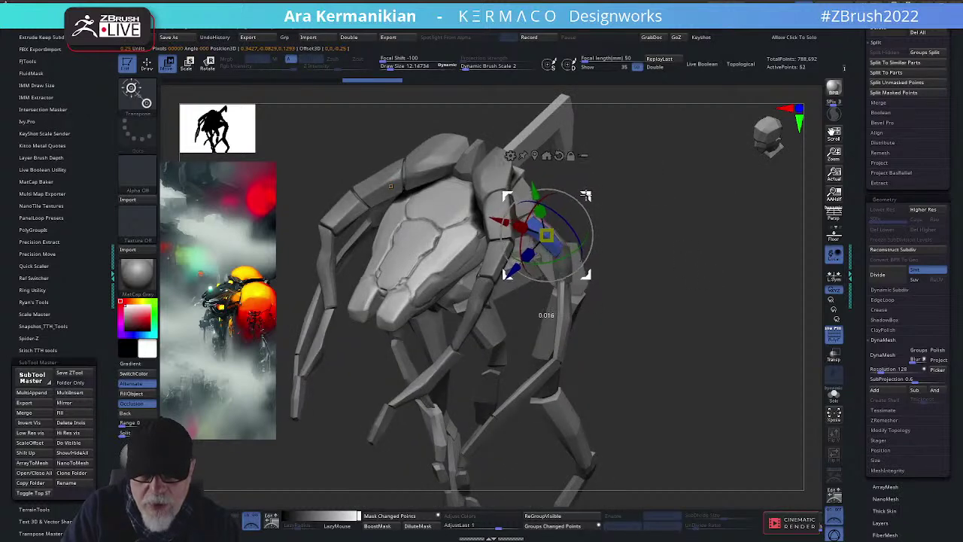
drag(542, 232, 543, 234)
drag(699, 221, 666, 226)
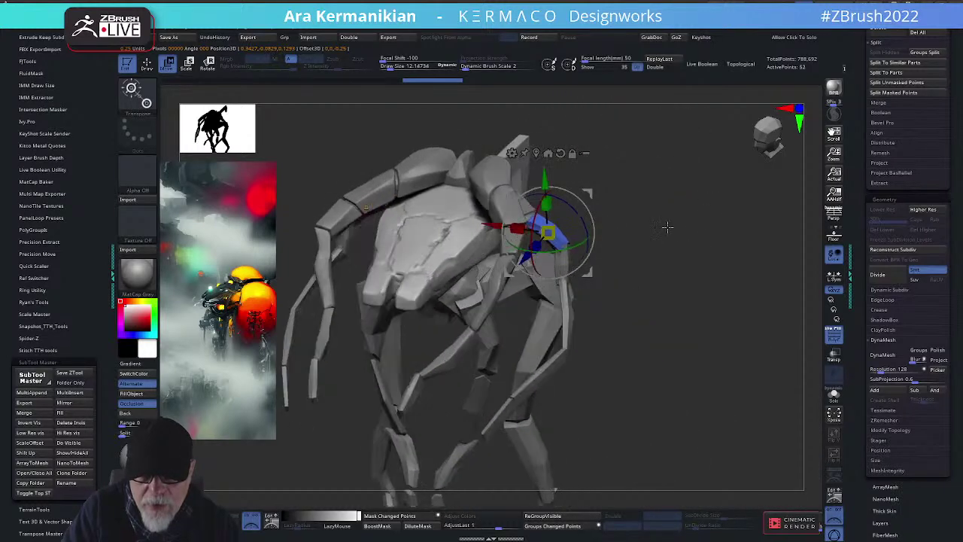
key(q)
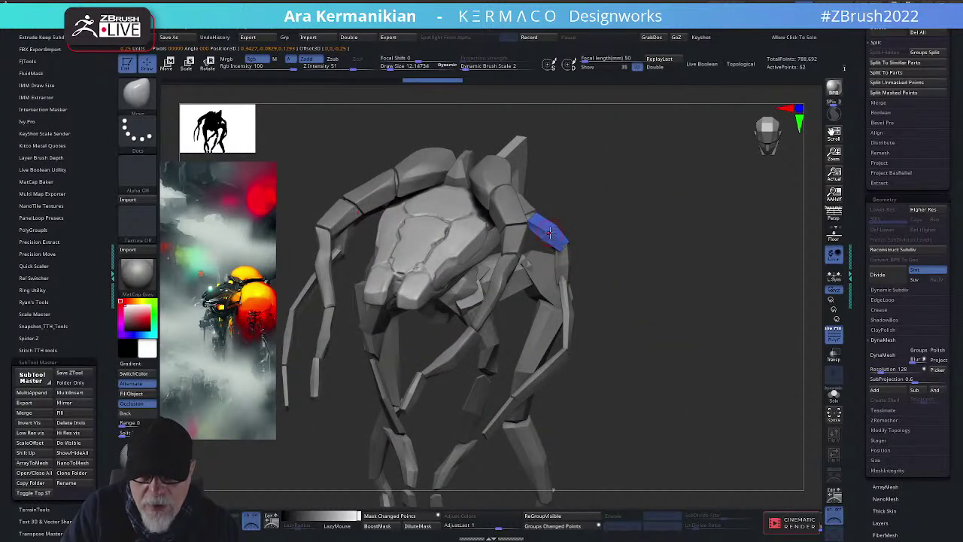
click(550, 232)
drag(660, 256, 660, 258)
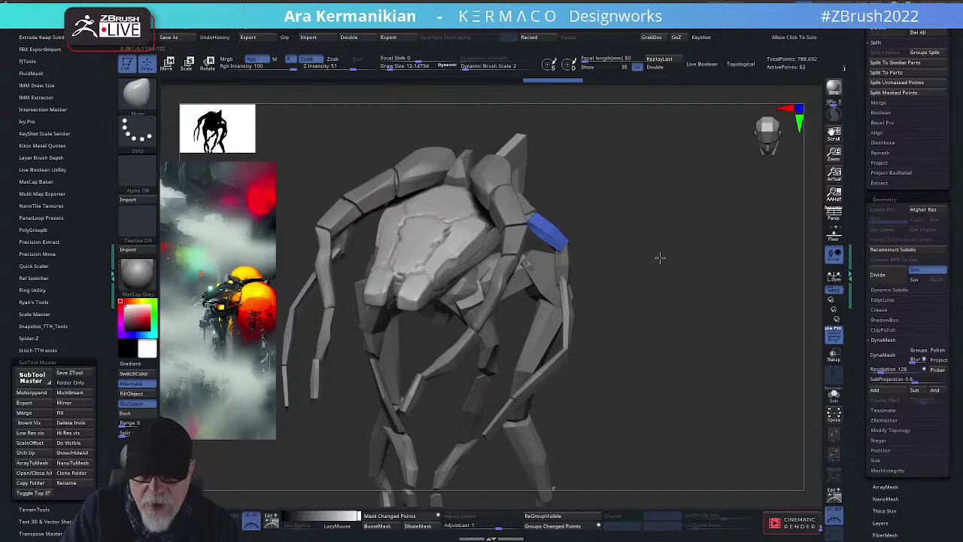
Select the next segment down the rear arm, centre the gizmo on it, and reposition and rotate it
alt+click(572, 269)
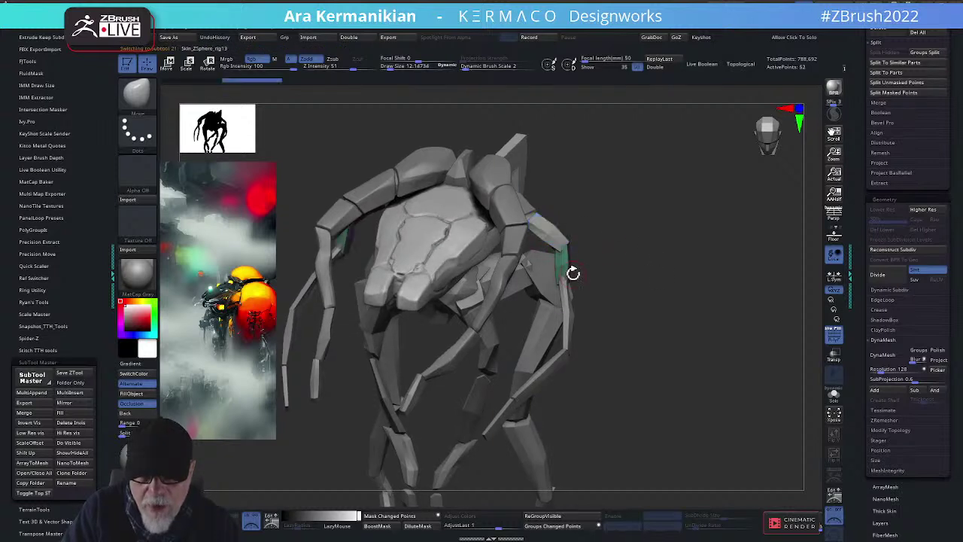
key(w)
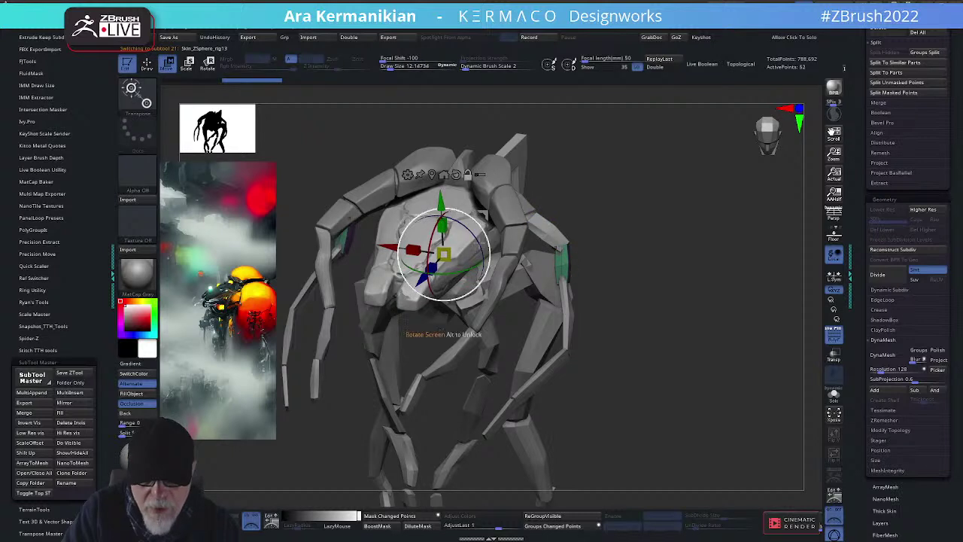
click(432, 174)
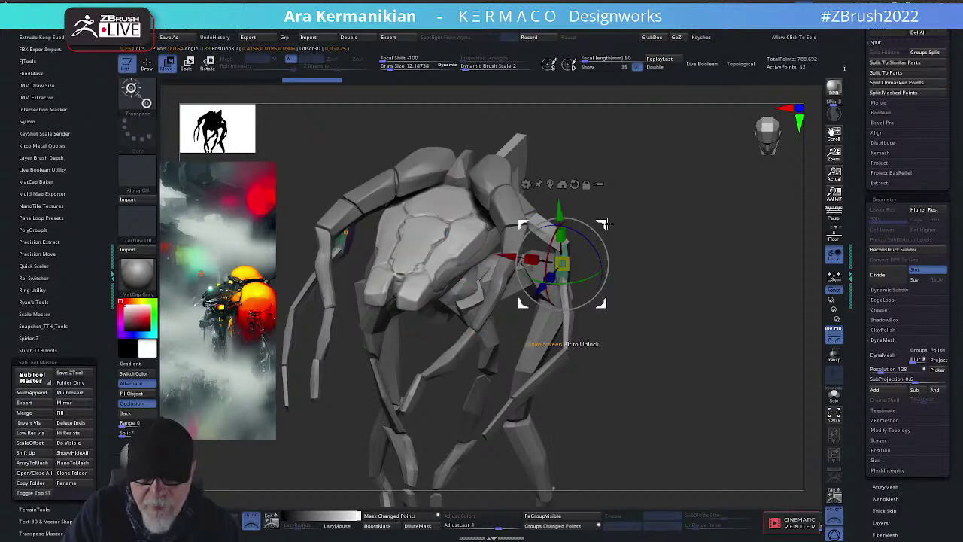
drag(603, 225, 681, 249)
drag(562, 270, 584, 264)
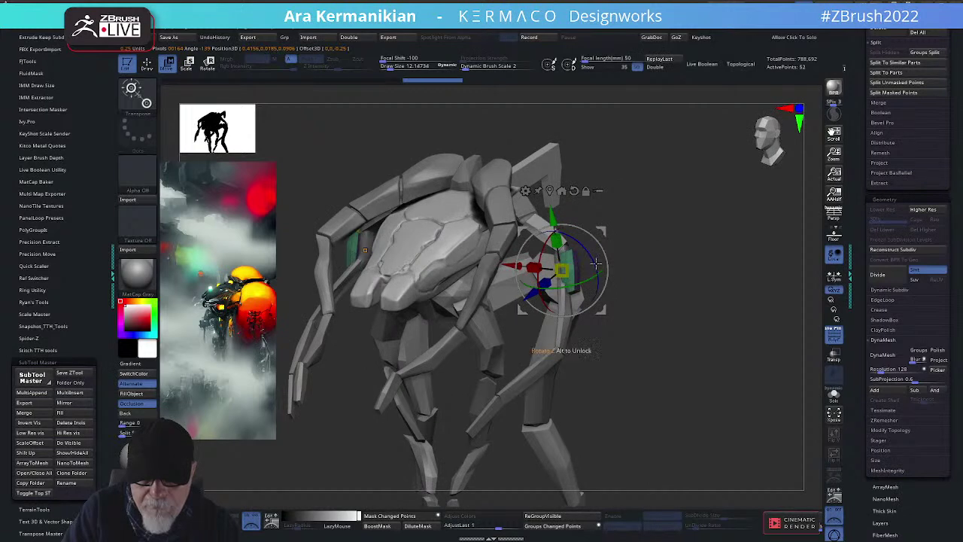
Turn on local symmetry and fine-tune the elbow segment's position and angle from the side view
click(833, 279)
drag(740, 306, 791, 304)
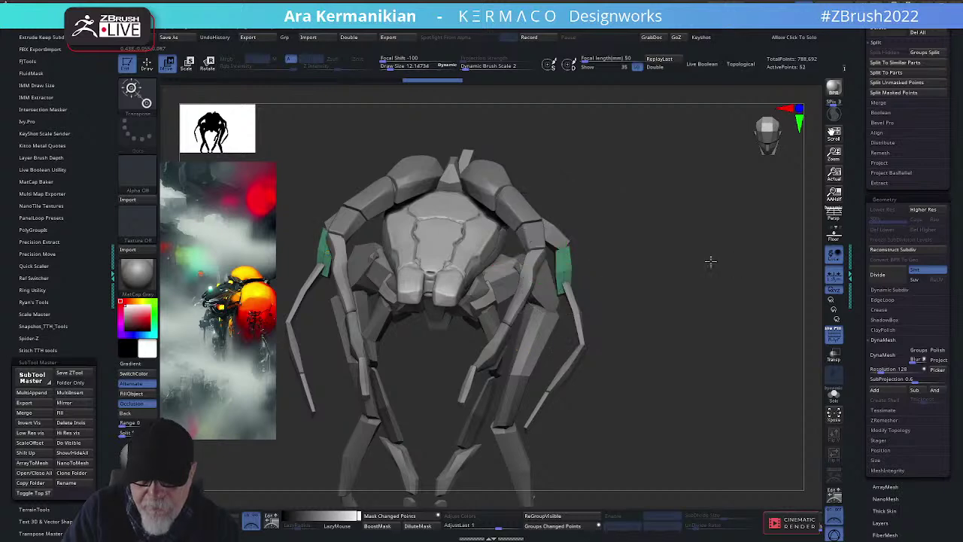
drag(712, 260, 582, 351)
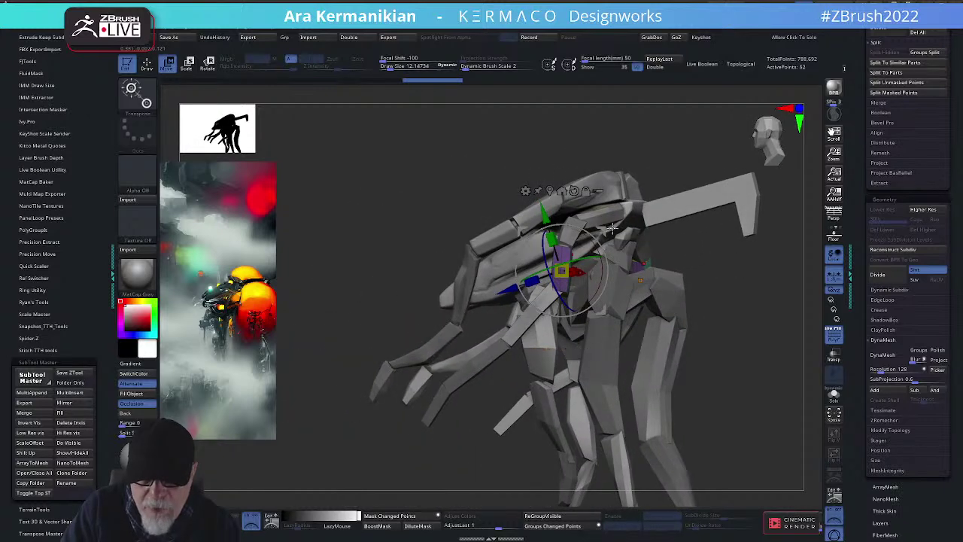
drag(602, 229, 601, 233)
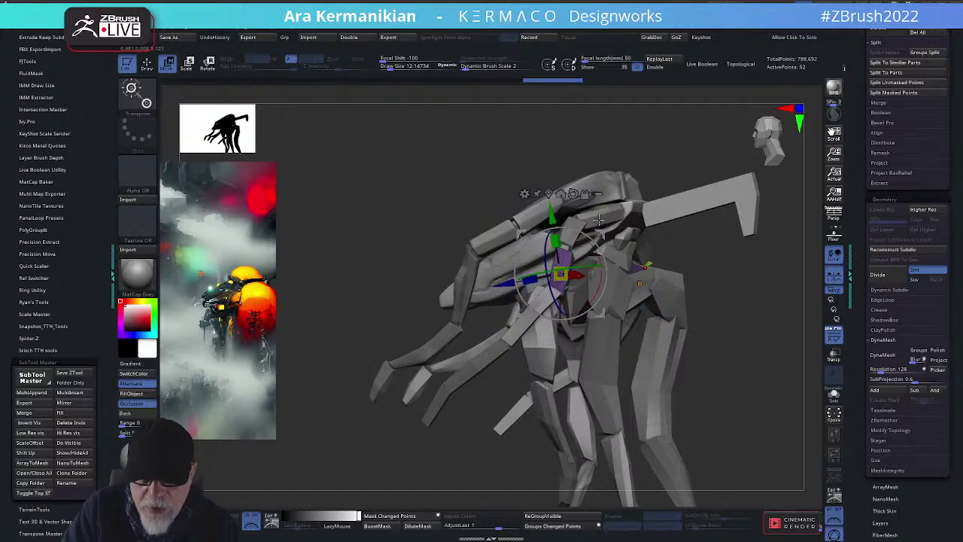
drag(763, 323, 752, 311)
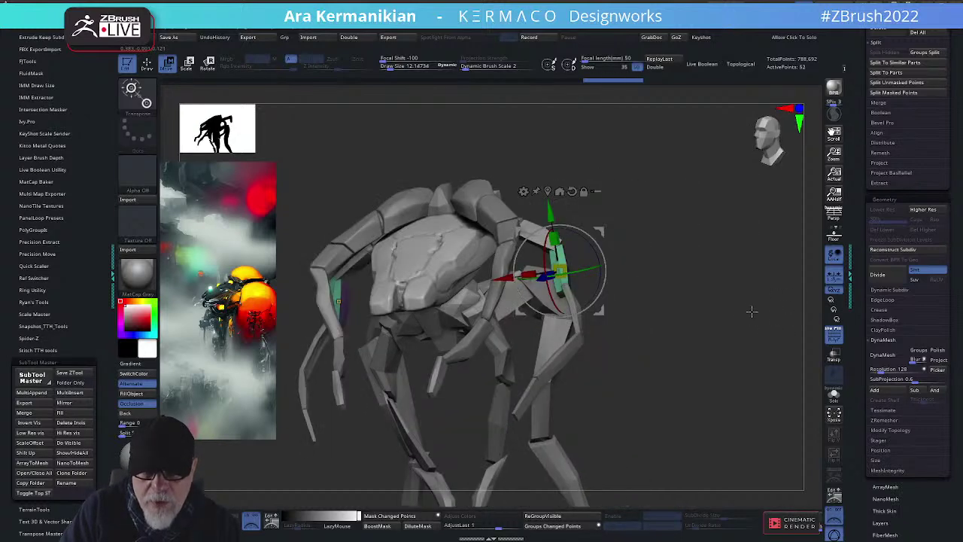
Select the rear arm segment just below the elbow, centre the gizmo on it, then reposition and slightly scale it up
click(585, 326)
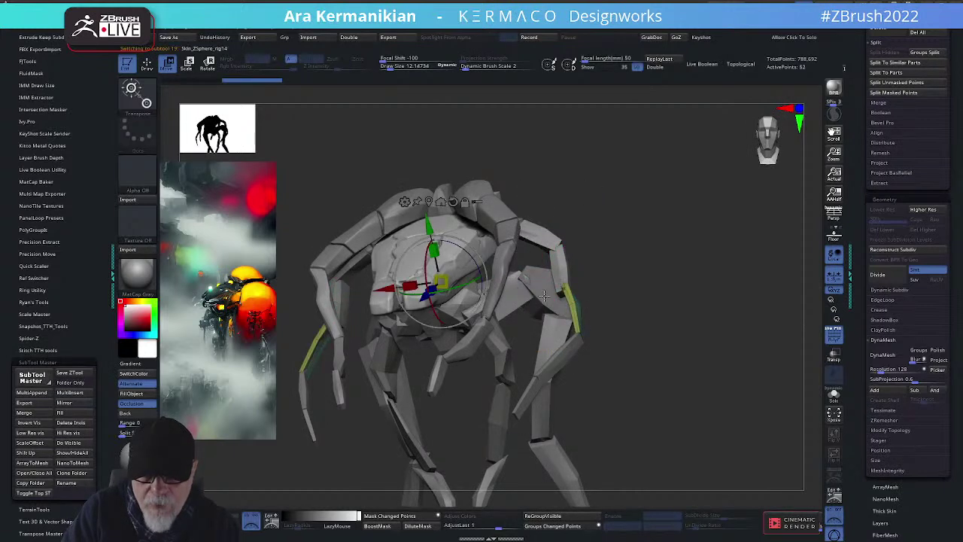
click(553, 301)
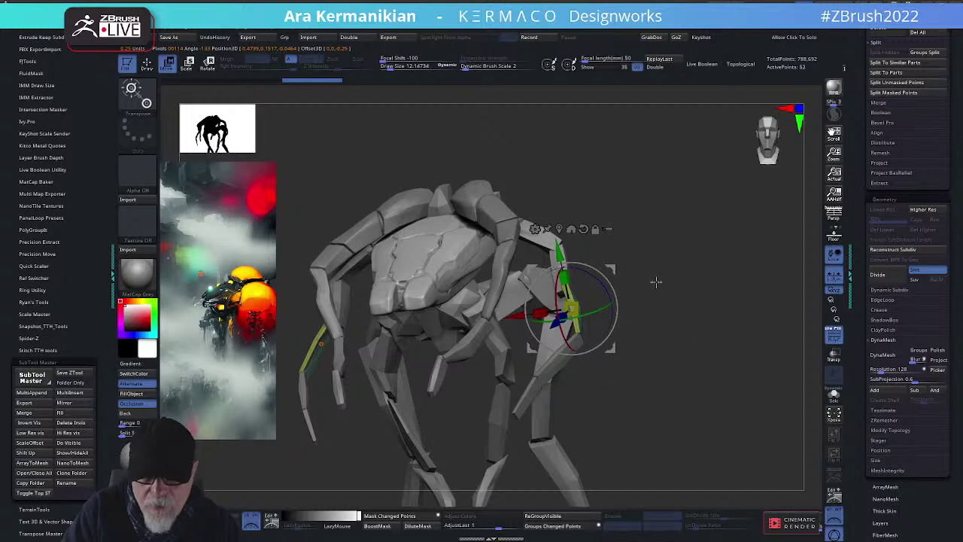
drag(716, 290, 694, 292)
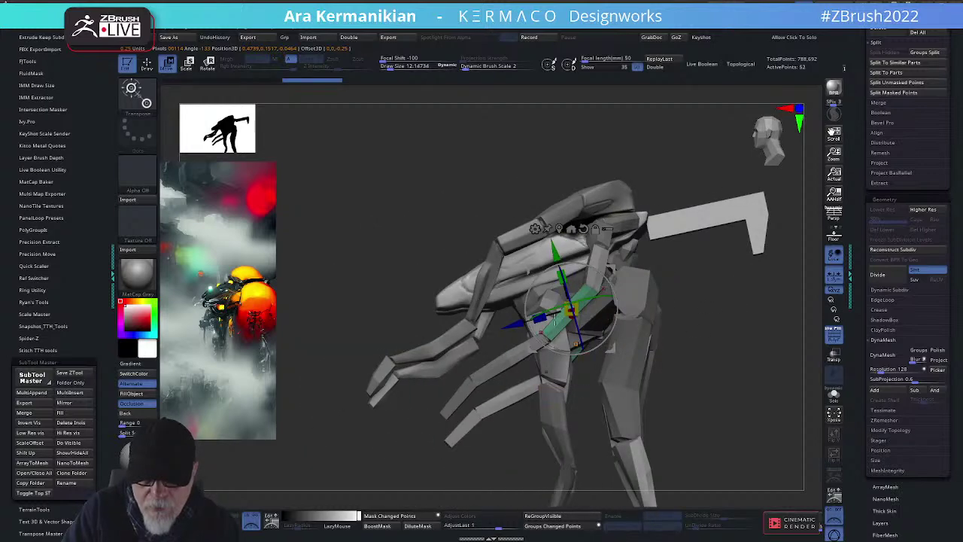
drag(573, 308, 612, 273)
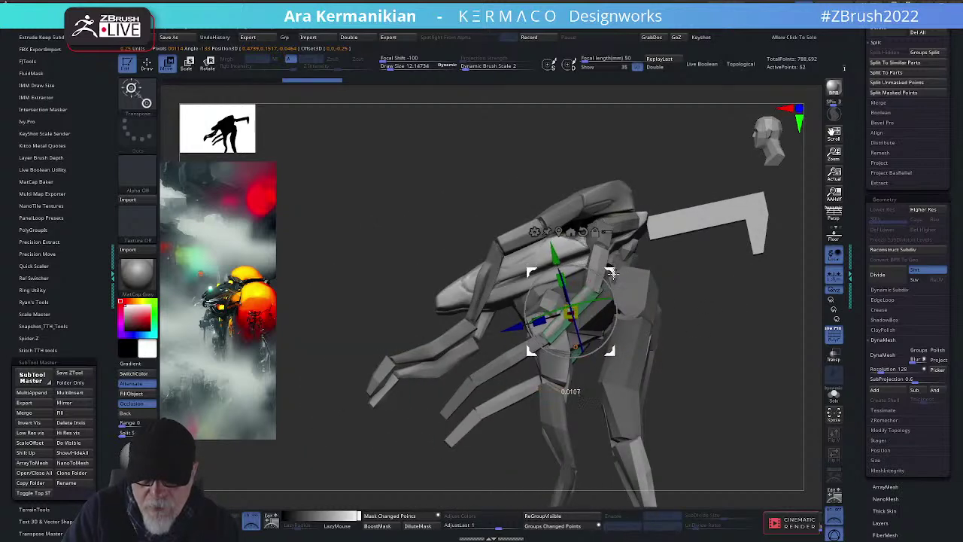
drag(684, 319, 745, 338)
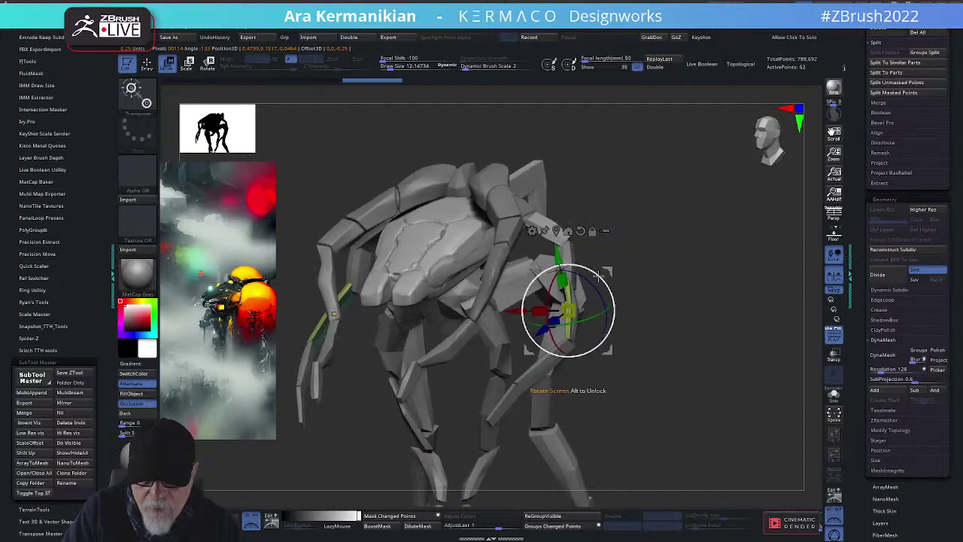
drag(612, 273, 609, 273)
drag(570, 313, 579, 311)
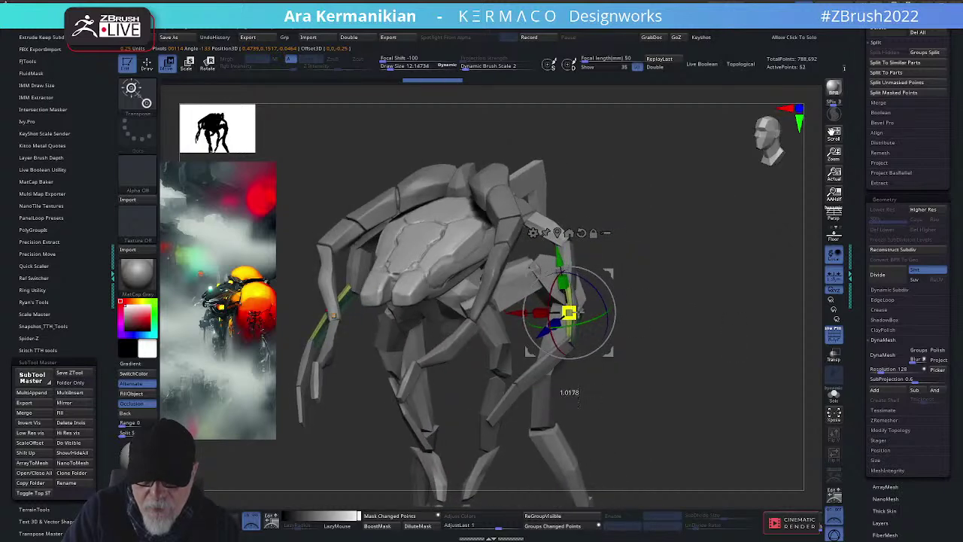
drag(611, 273, 610, 275)
Nudge and rotate the segment below the elbow to meet its neighbours, checking from the front and above
drag(716, 303, 594, 297)
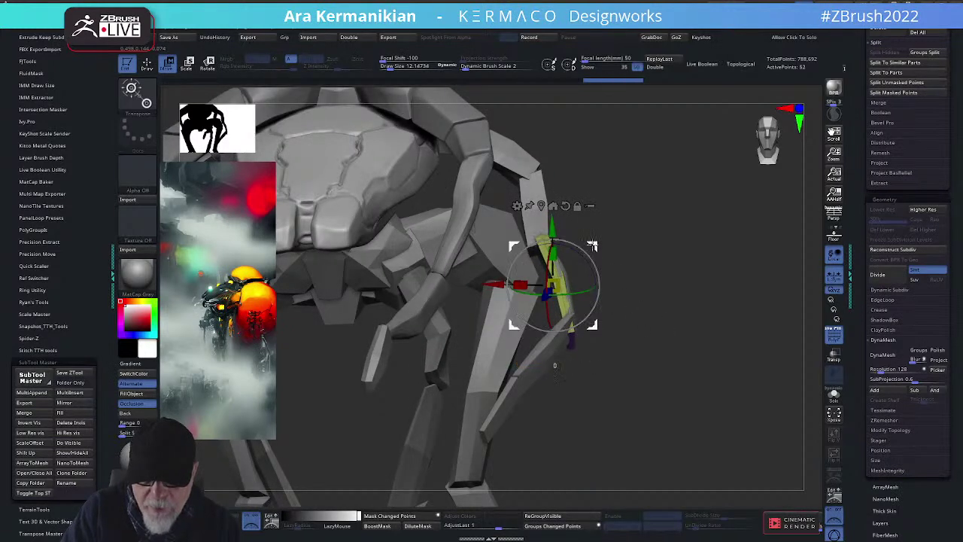
drag(592, 246, 596, 245)
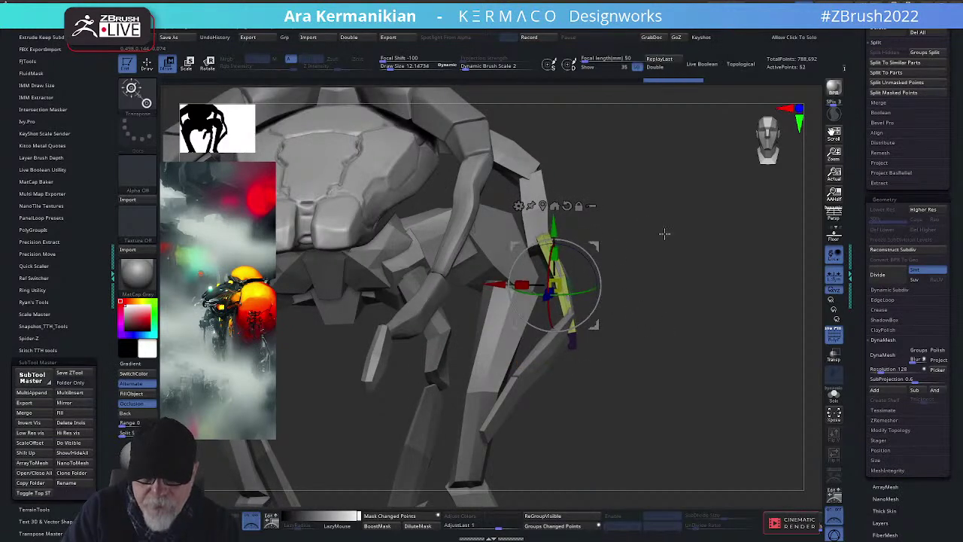
drag(665, 233, 594, 318)
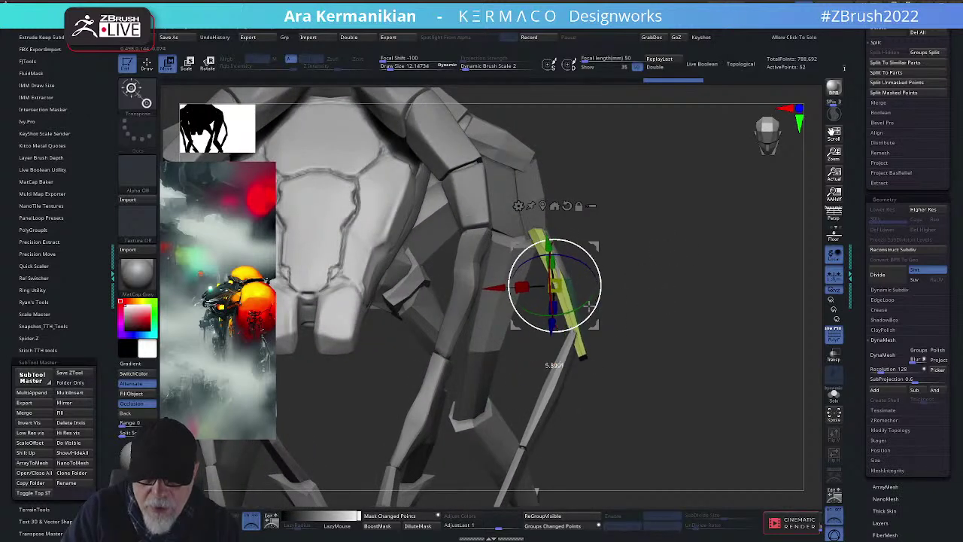
drag(595, 245, 597, 248)
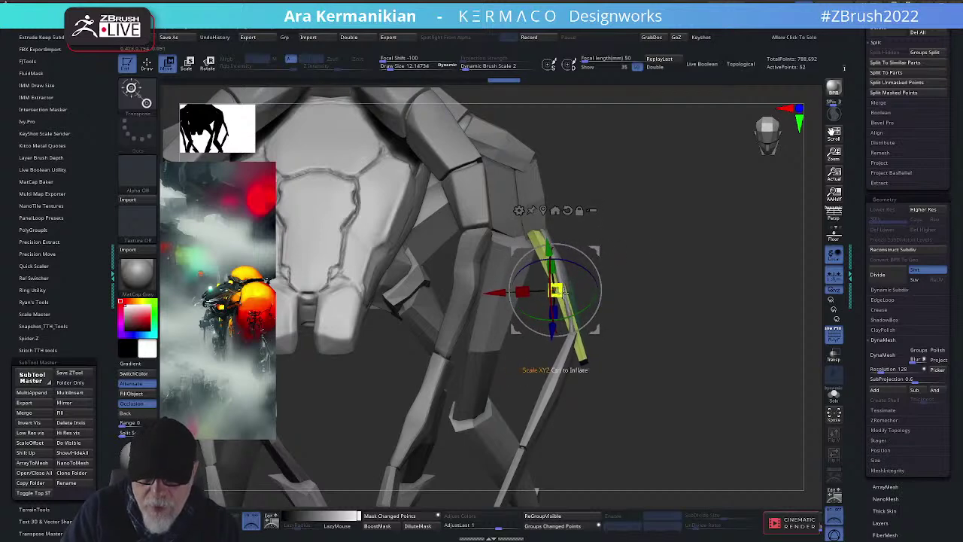
Select the thin piece overlapping the segment and reshape it with the Move brush so it tucks inside the segment
key(q)
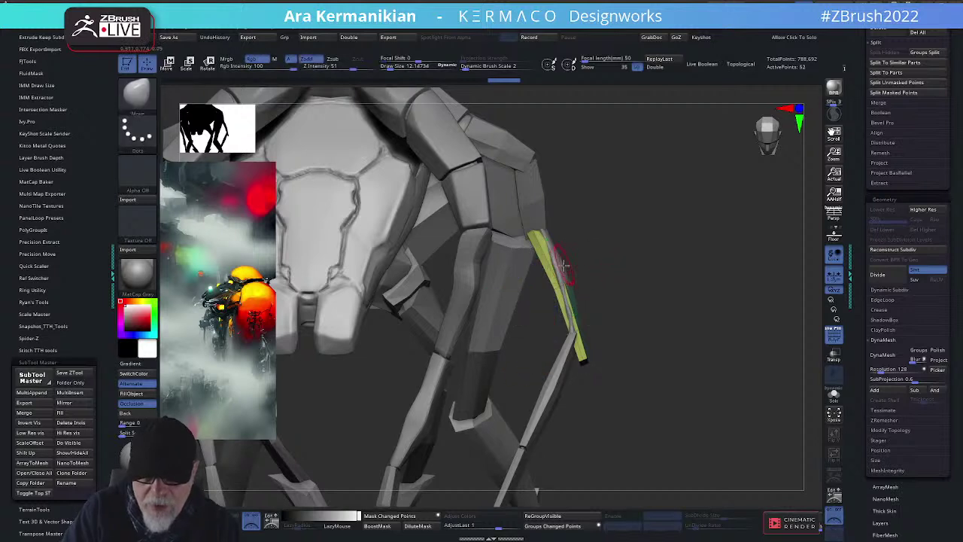
alt+click(564, 272)
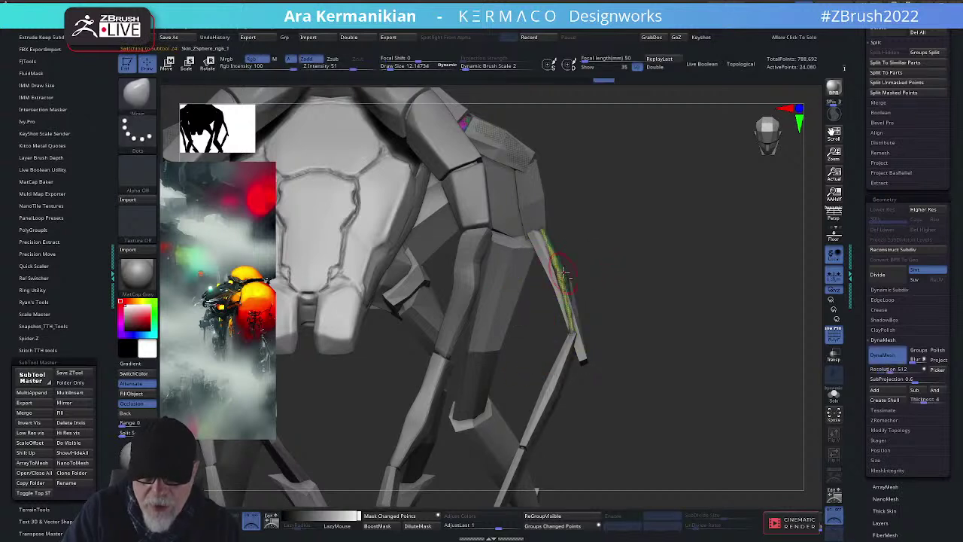
key(s)
drag(562, 245, 568, 245)
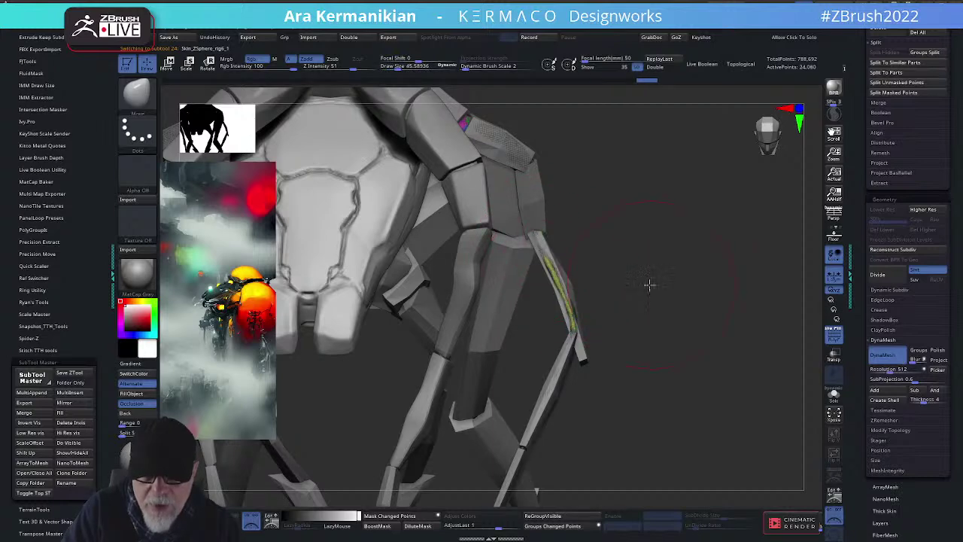
drag(649, 284, 508, 153)
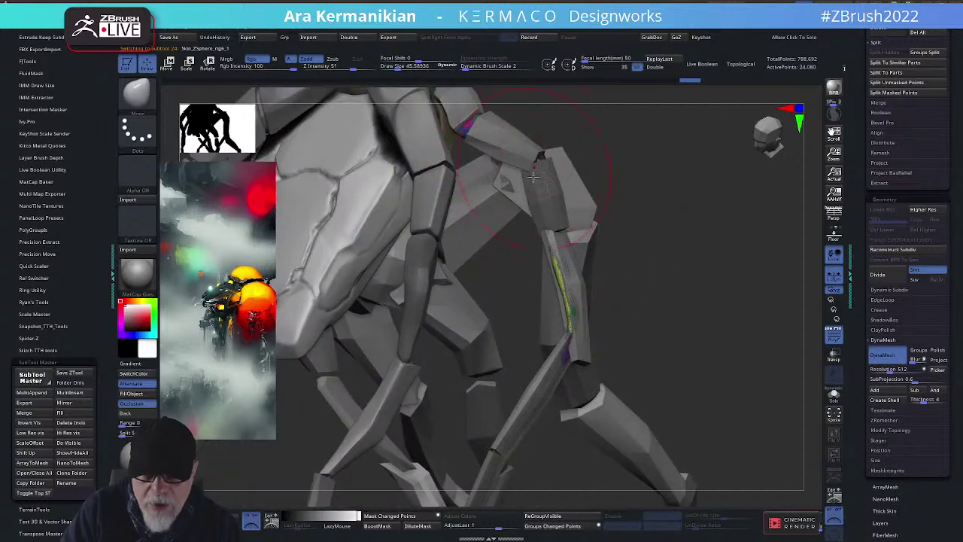
key(s)
drag(566, 279, 549, 285)
drag(677, 299, 576, 279)
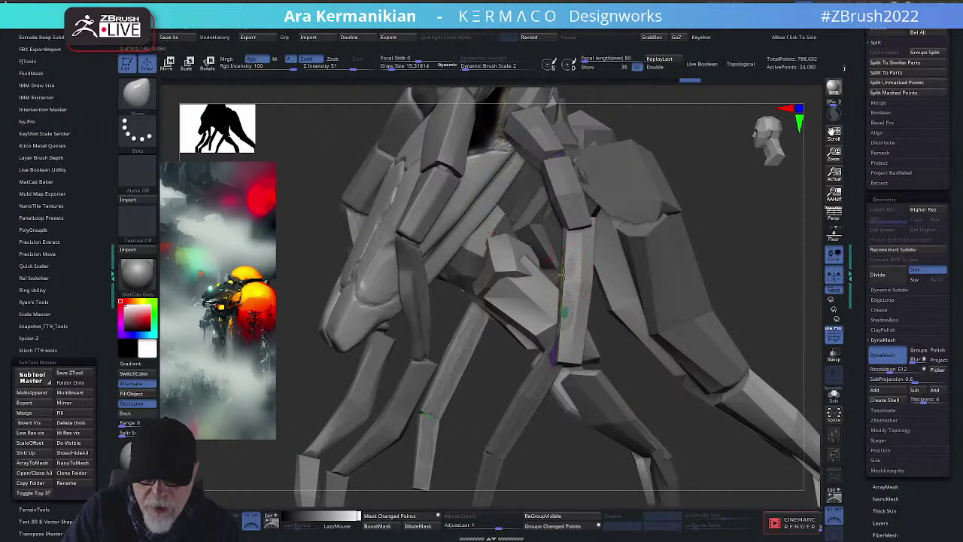
key(shift)
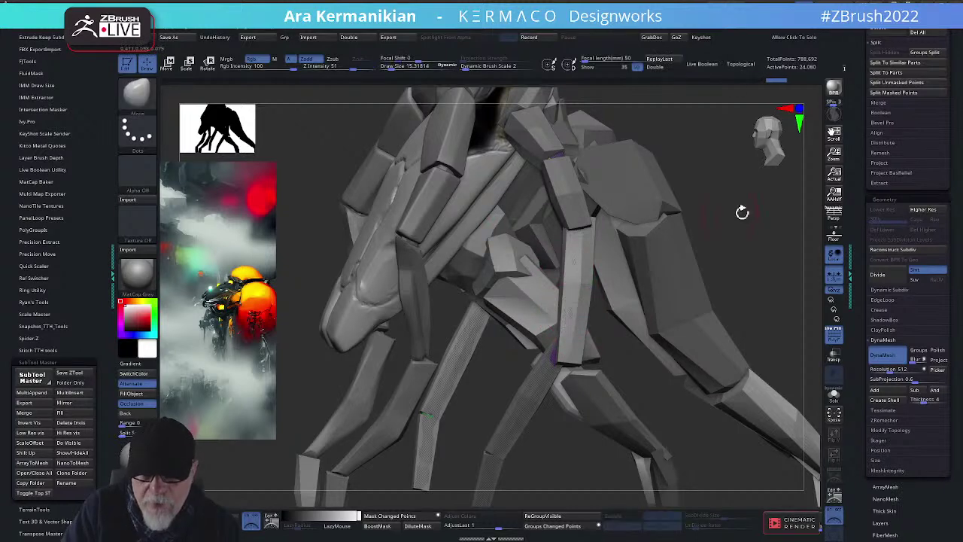
drag(769, 228, 591, 281)
Reselect the outer segment below the elbow with the gizmo and shift it outward and slightly down
key(w)
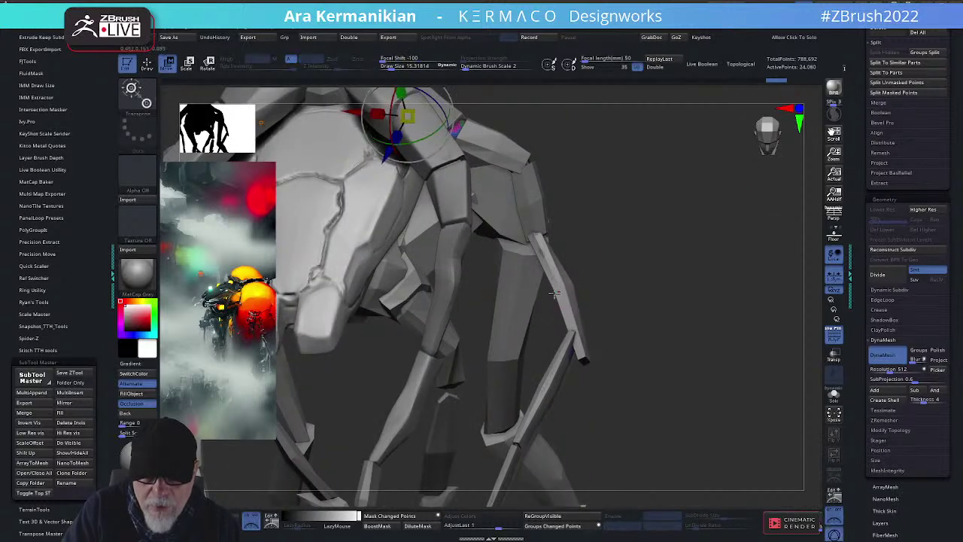
click(560, 295)
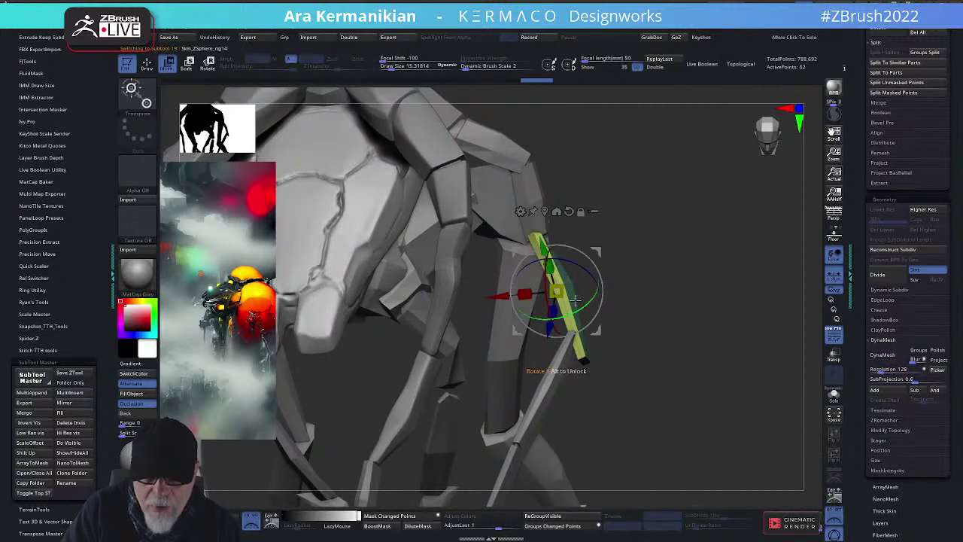
drag(603, 251, 610, 261)
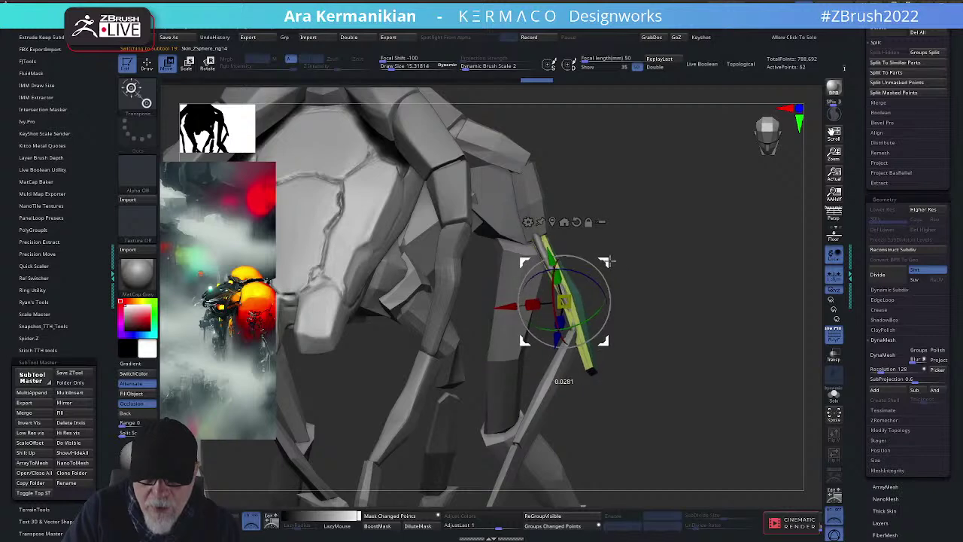
Align the outer segment between the upper arm and forearm by moving it along its length and sideways
drag(738, 243, 686, 252)
drag(384, 271, 678, 279)
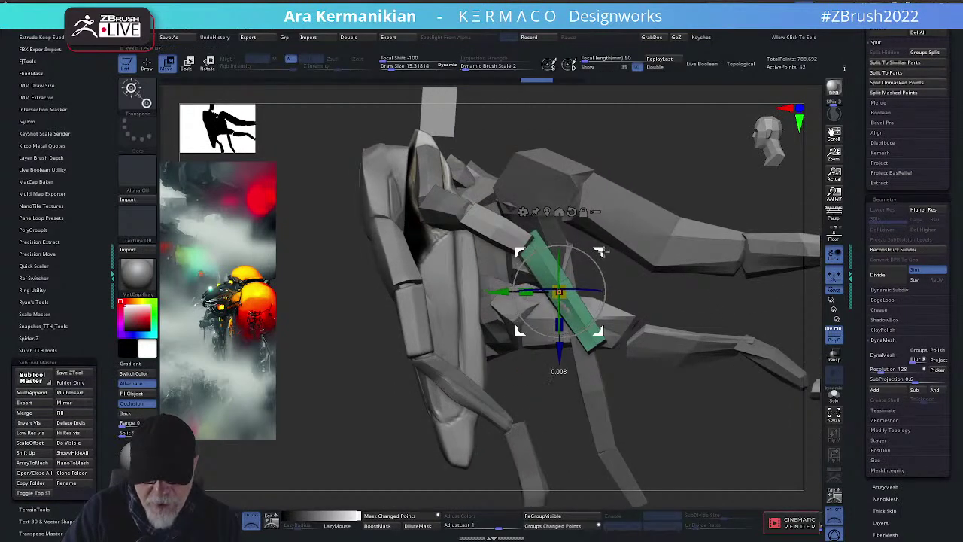
drag(610, 255, 602, 258)
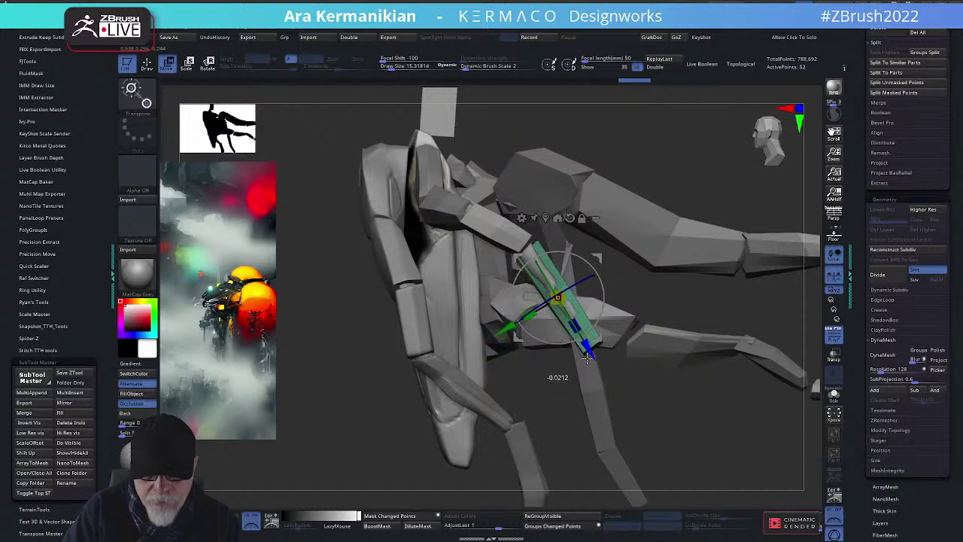
drag(587, 358, 588, 359)
drag(741, 299, 610, 291)
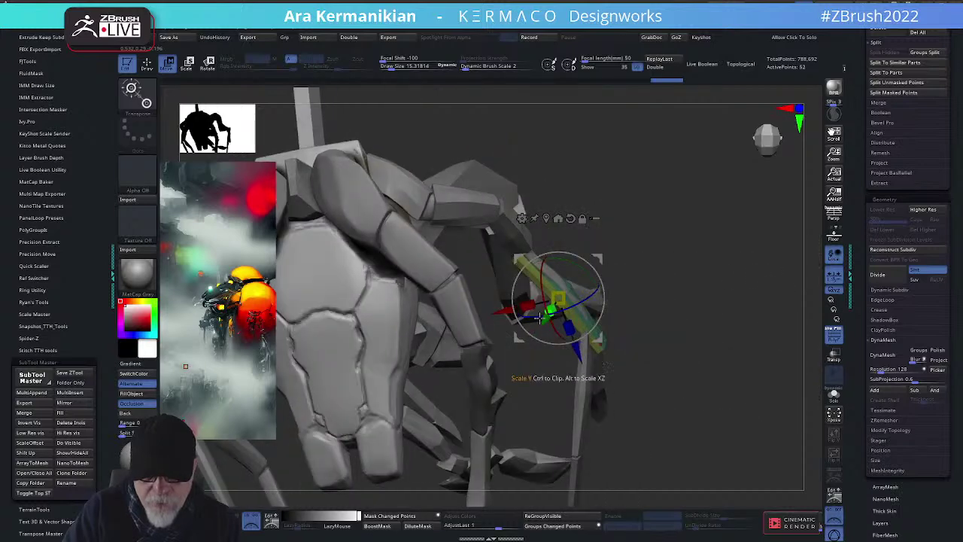
drag(502, 310, 507, 310)
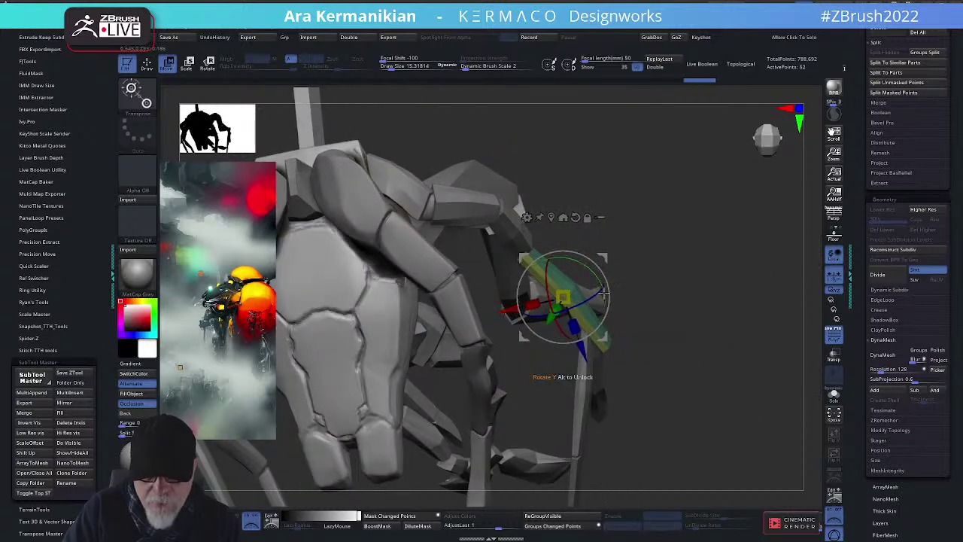
Adjust the outer segment's upper end with the Move brush, working from the front and the opposite side
drag(712, 249, 660, 247)
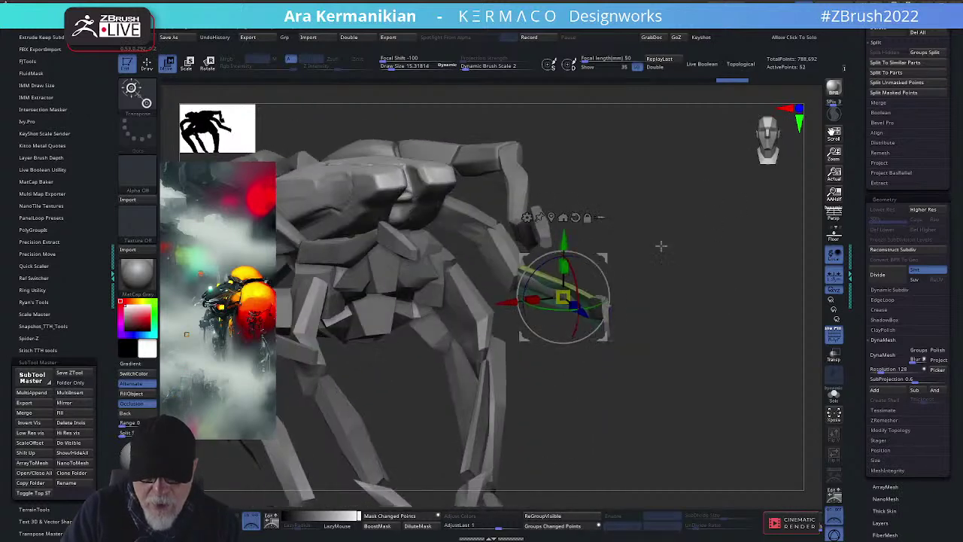
key(q)
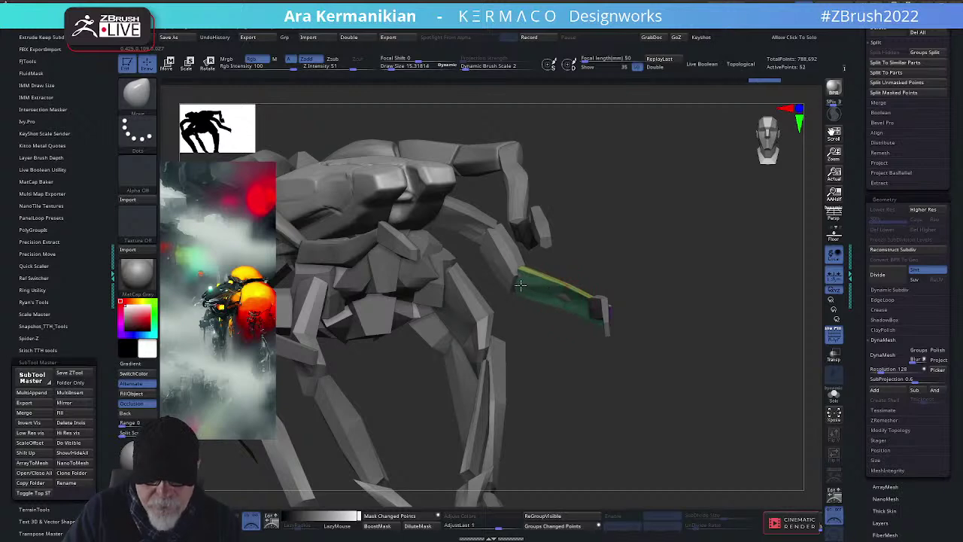
mouse_move(662, 318)
mouse_down()
mouse_move(581, 262)
mouse_move(554, 268)
mouse_move(622, 270)
mouse_up()
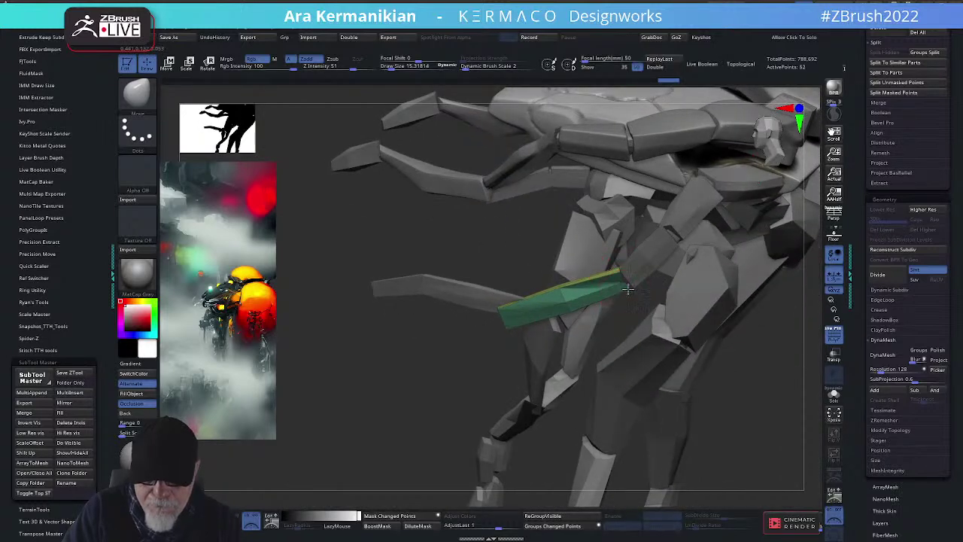
mouse_move(638, 332)
mouse_down()
mouse_move(785, 370)
mouse_move(693, 353)
mouse_move(783, 358)
mouse_up()
Select the forearm segment and pull its rear end to the elbow joint with a larger Move brush
alt+click(559, 296)
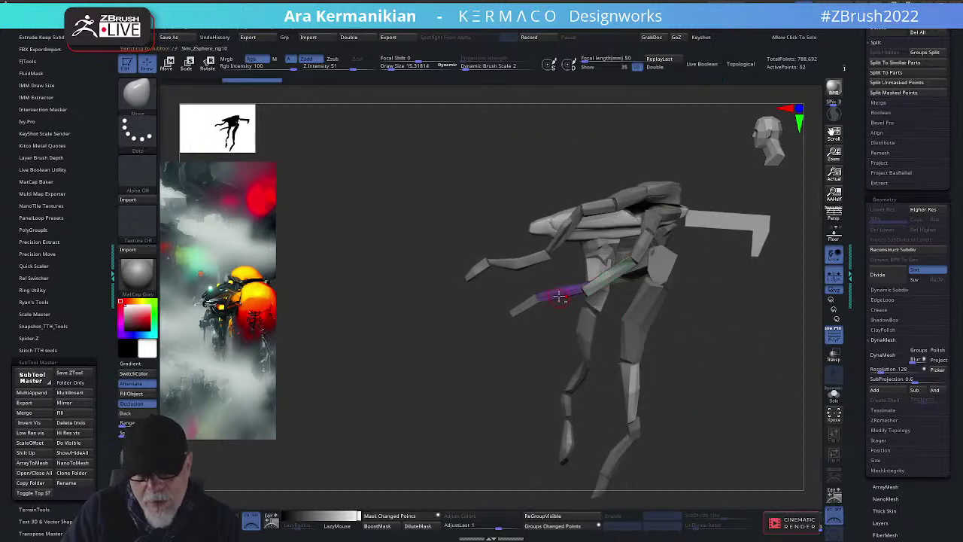
key(s)
drag(571, 296, 582, 300)
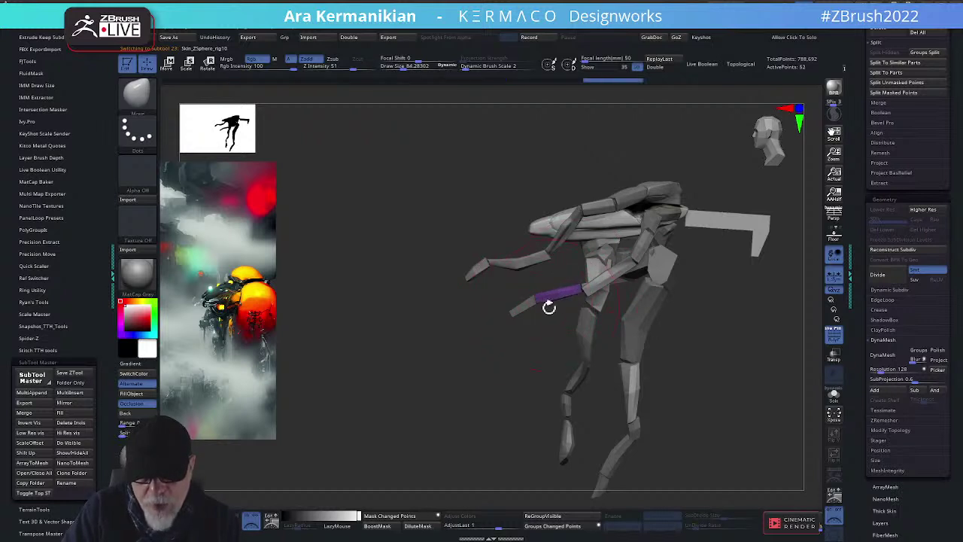
drag(517, 340, 530, 429)
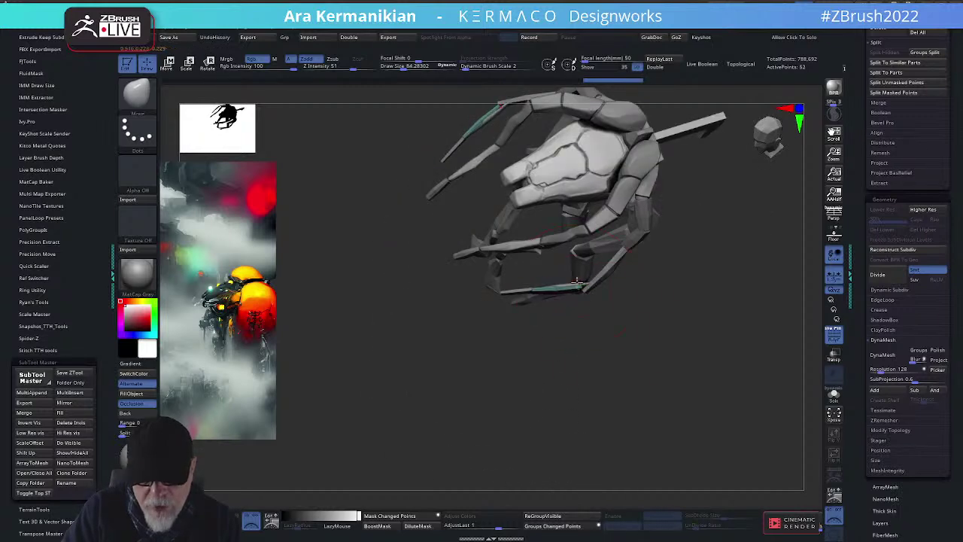
key(s)
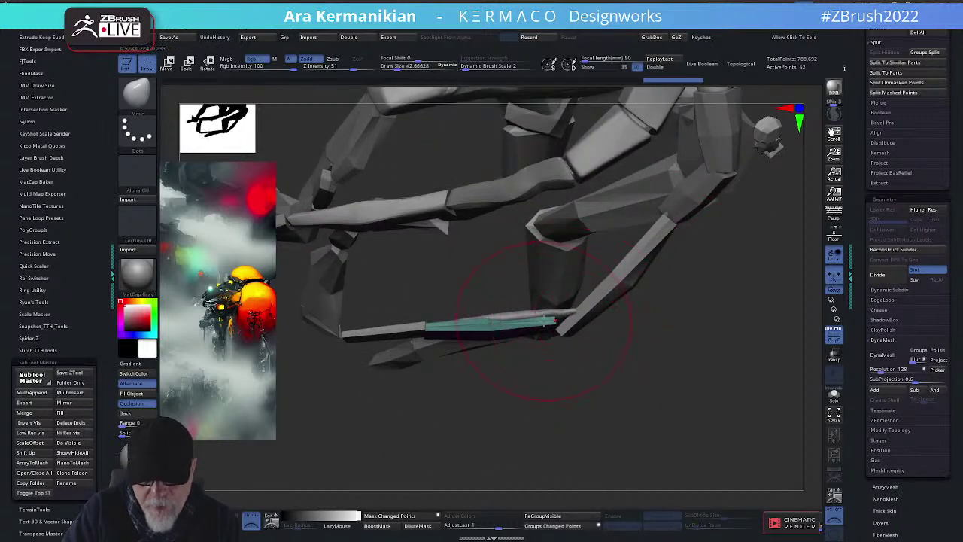
mouse_move(543, 312)
mouse_down()
mouse_move(538, 296)
mouse_move(538, 327)
mouse_move(527, 328)
mouse_move(662, 329)
mouse_move(570, 348)
mouse_move(715, 451)
mouse_move(547, 356)
mouse_move(568, 294)
mouse_up()
right_click(487, 324)
click(483, 367)
Select the segment between upper arm and forearm and bend its profile with the Move brush
alt+click(587, 336)
key(b)
key(m)
key(v)
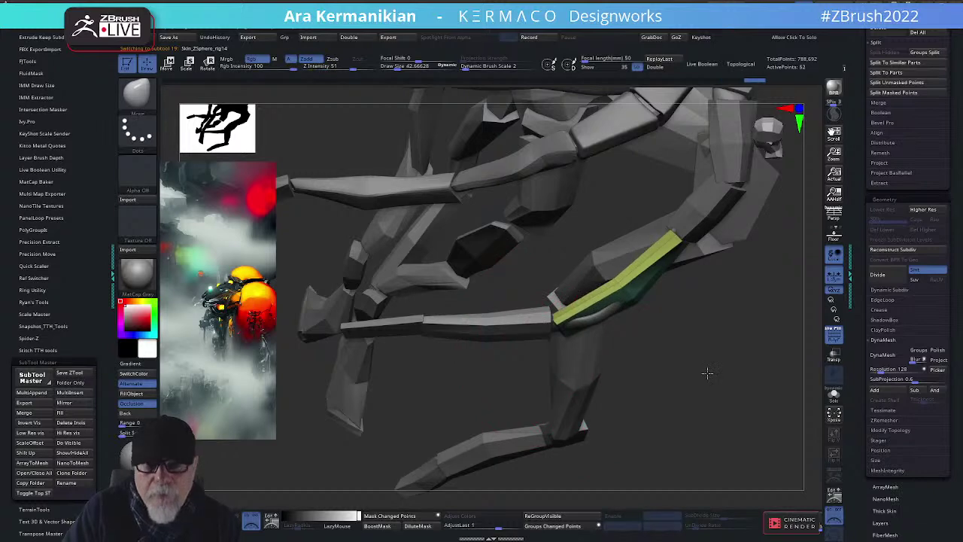
mouse_move(707, 373)
mouse_down()
mouse_move(638, 351)
mouse_move(652, 359)
mouse_move(672, 314)
mouse_move(703, 332)
mouse_move(695, 258)
mouse_move(611, 304)
mouse_move(626, 278)
mouse_move(684, 269)
mouse_move(558, 316)
mouse_up()
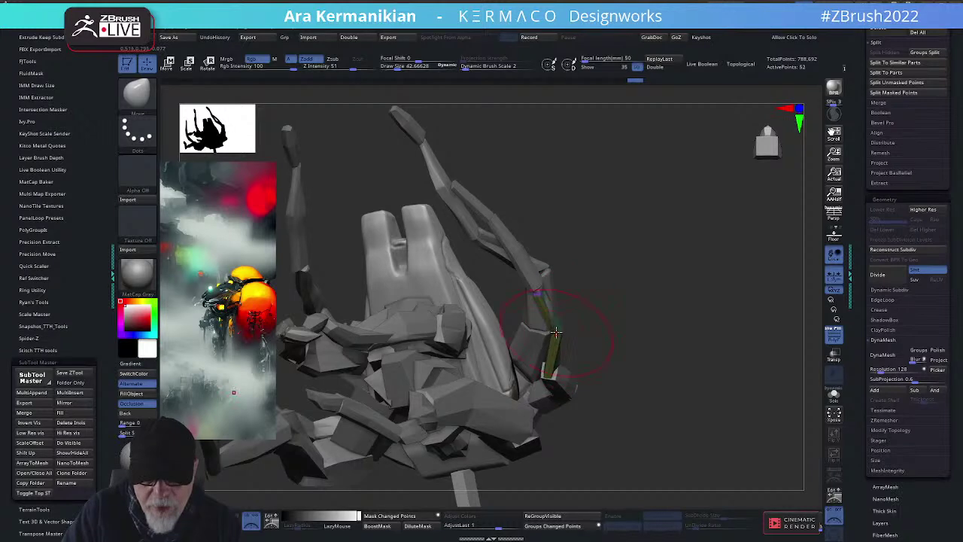
drag(620, 324, 561, 310)
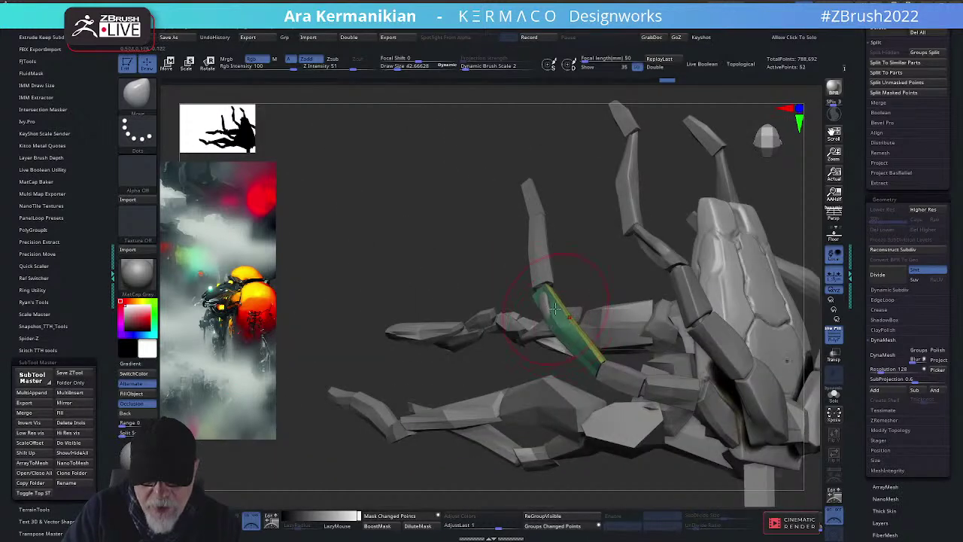
Reduce the Move brush size to about 20.8 and refine the segment's end where it joins the forearm
alt+drag(585, 266, 518, 270)
mouse_move(740, 288)
mouse_down()
mouse_move(714, 329)
mouse_move(731, 318)
mouse_move(691, 318)
mouse_move(637, 290)
mouse_move(690, 329)
mouse_move(672, 206)
mouse_move(699, 301)
mouse_move(675, 325)
mouse_move(730, 296)
mouse_move(725, 215)
mouse_move(677, 280)
mouse_move(570, 256)
mouse_move(580, 232)
mouse_up()
key(s)
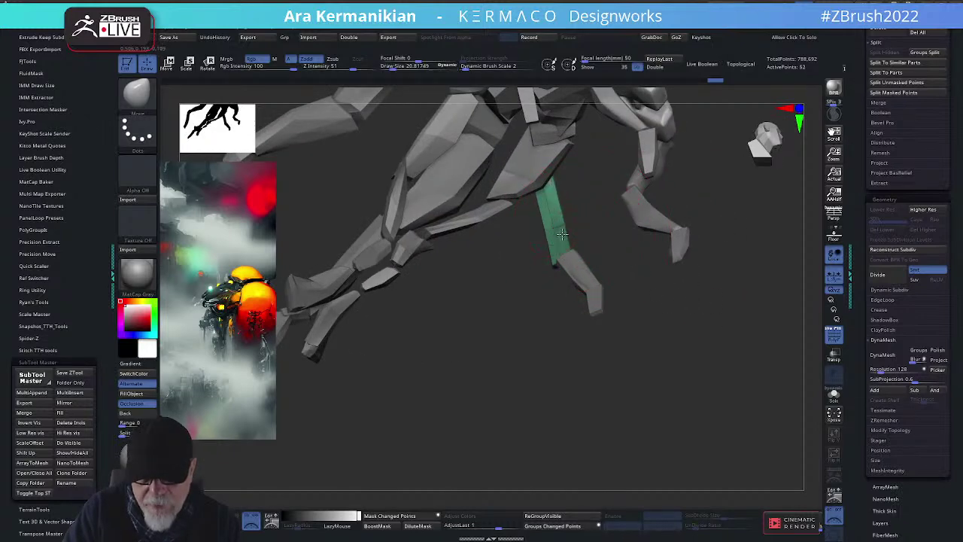
mouse_move(627, 272)
mouse_down()
mouse_move(584, 243)
mouse_move(536, 249)
mouse_move(534, 238)
mouse_up()
drag(579, 299, 506, 245)
Select the forearm segment and reshape its rear half with the Move brush at a size of about 15.3
alt+click(489, 243)
drag(454, 319, 457, 288)
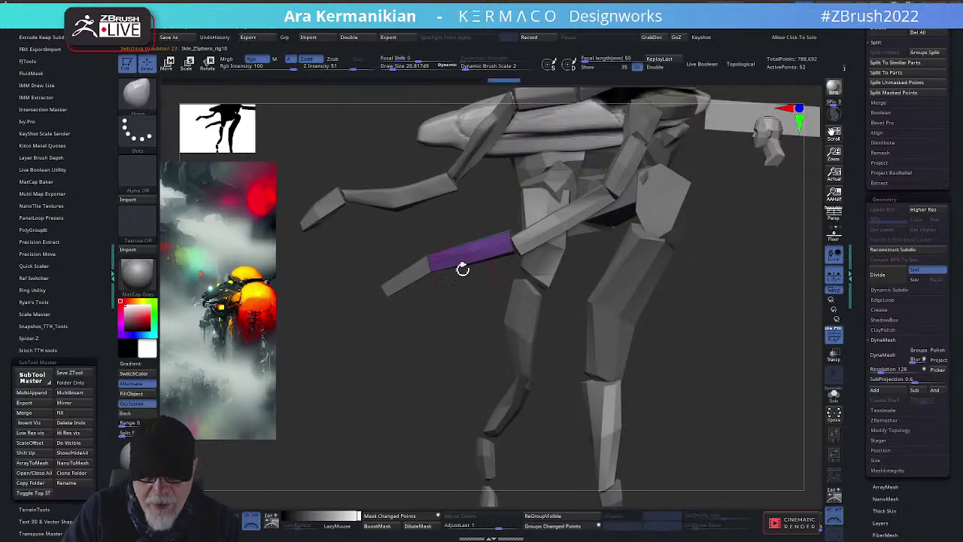
drag(489, 246, 480, 241)
key(bracketleft)
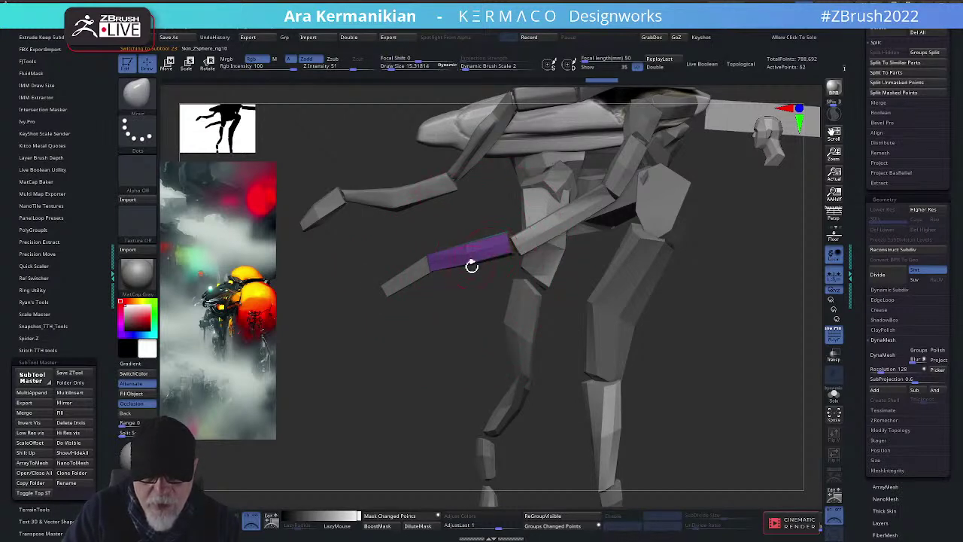
mouse_move(462, 276)
mouse_down()
mouse_move(477, 361)
mouse_move(548, 362)
mouse_move(631, 306)
mouse_move(531, 272)
mouse_move(527, 260)
mouse_move(557, 299)
mouse_up()
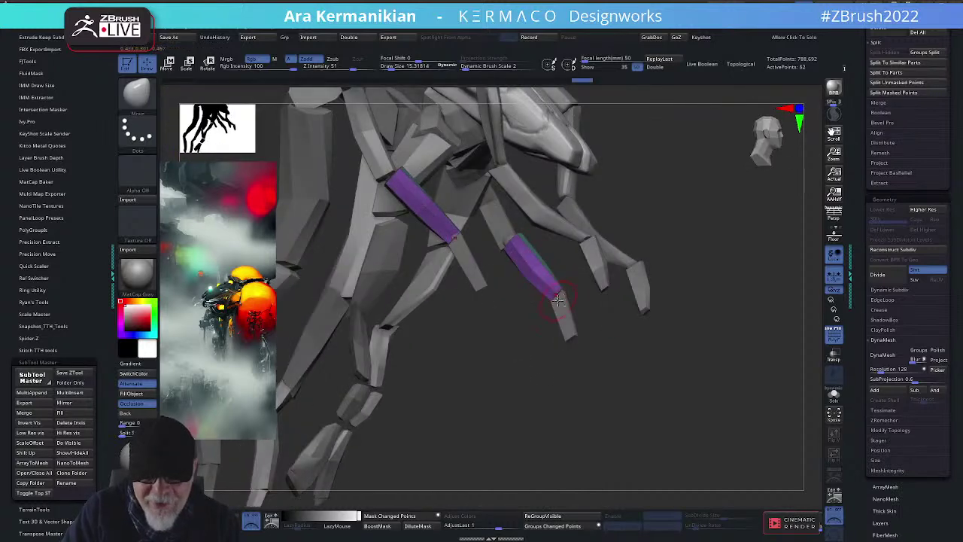
Shift the forearm segment slightly forward from the elbow segment with the move gizmo, and return to the Move brush
alt+click(506, 233)
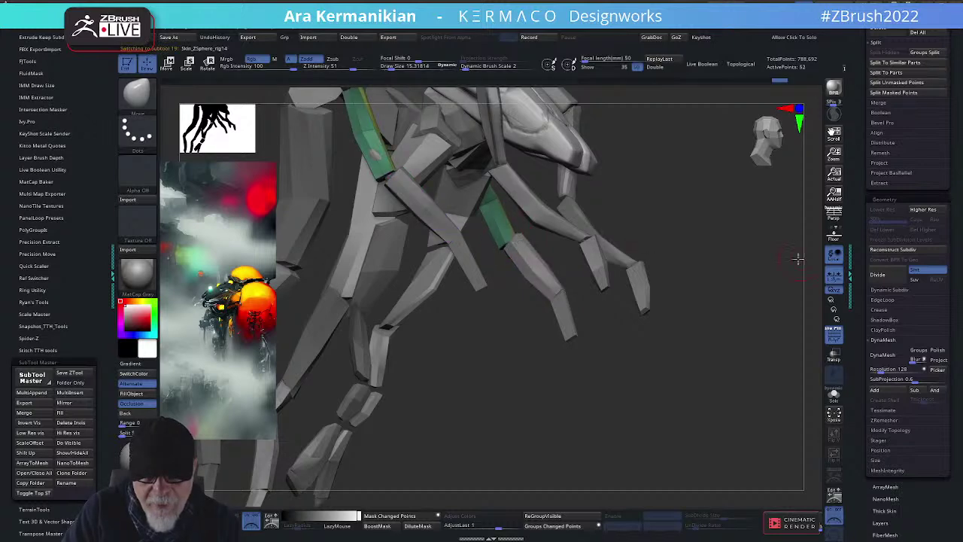
drag(798, 258, 695, 224)
alt+click(545, 237)
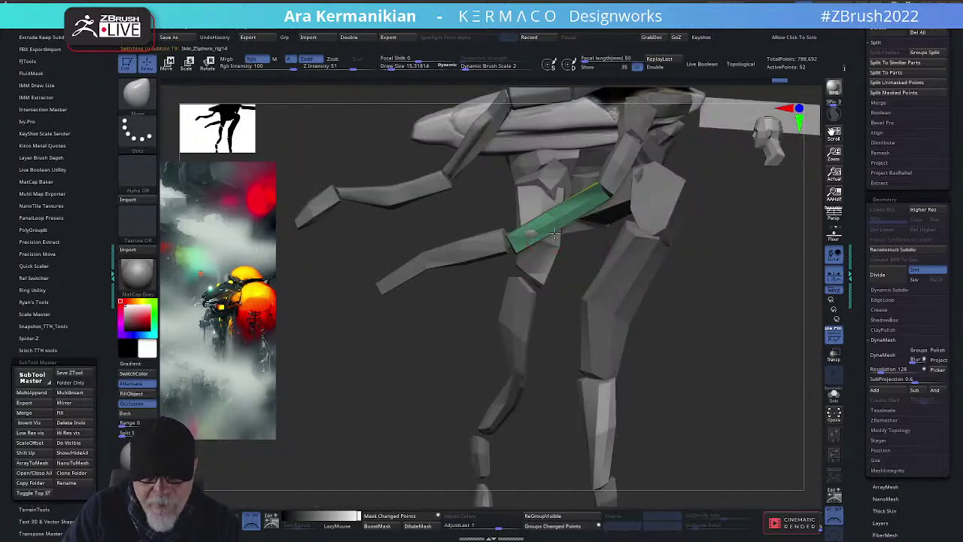
alt+click(486, 251)
key(w)
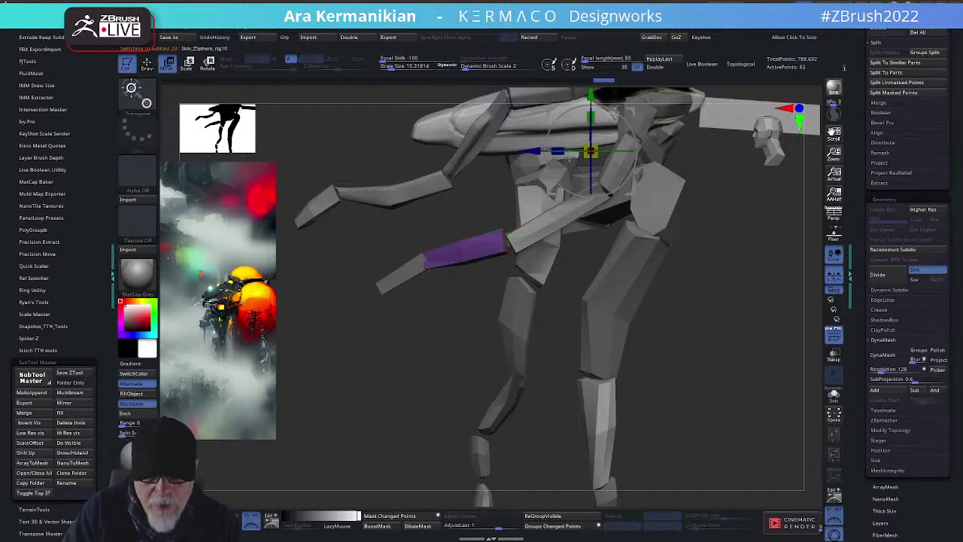
drag(531, 151, 526, 151)
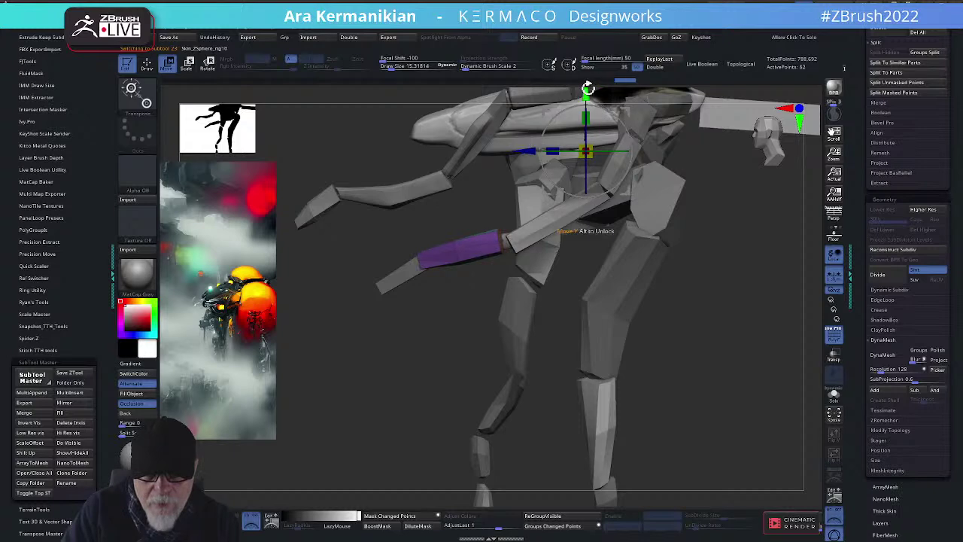
drag(428, 354, 568, 373)
drag(806, 286, 780, 307)
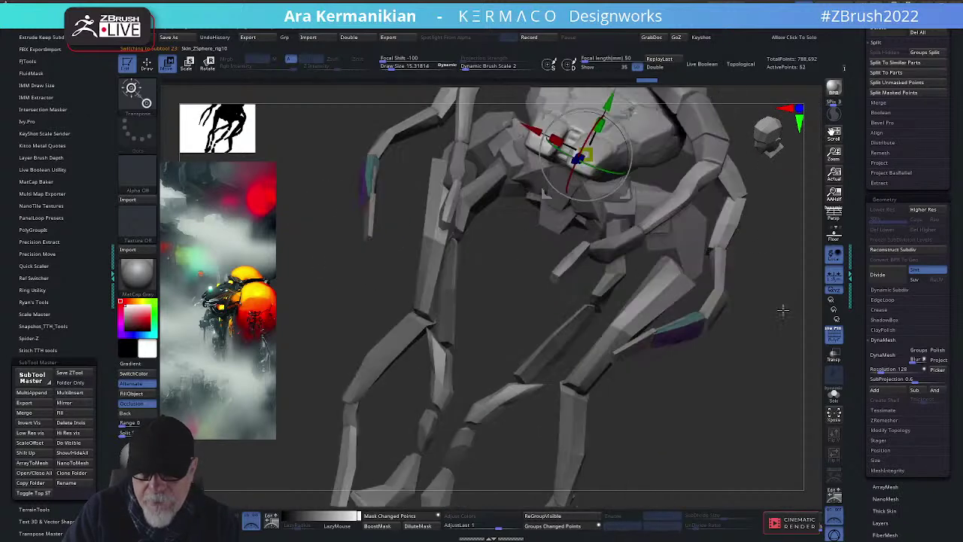
key(q)
drag(687, 385, 785, 280)
drag(776, 313, 697, 297)
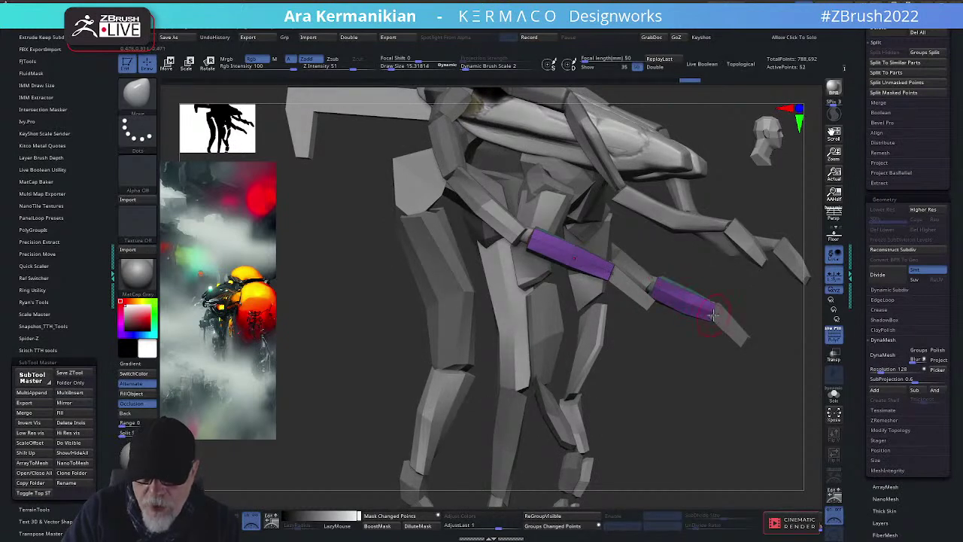
Select the end segment beyond the forearm and align its upper end to the forearm joint, using a Move brush size of about 55
alt+click(742, 330)
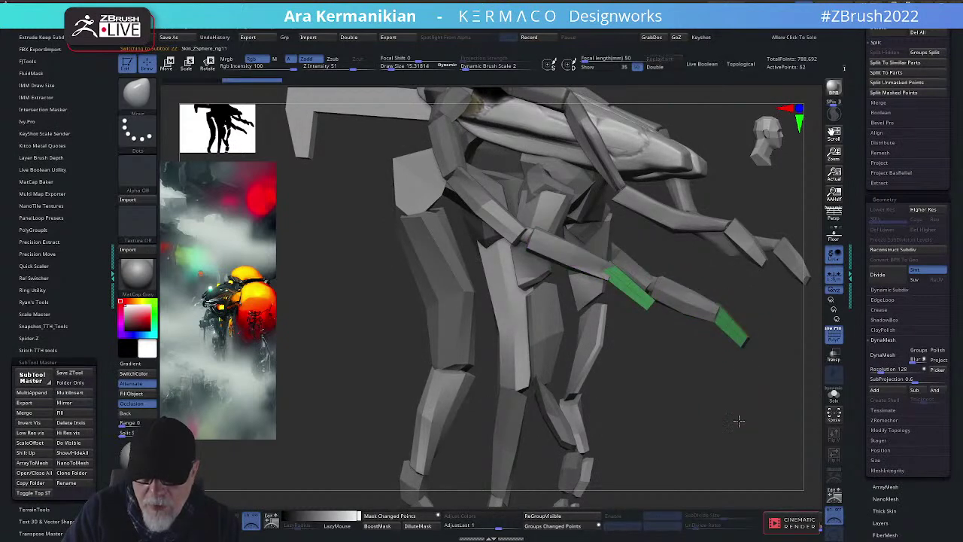
mouse_move(737, 419)
mouse_down()
mouse_move(727, 262)
mouse_move(700, 267)
mouse_move(706, 276)
mouse_up()
key(s)
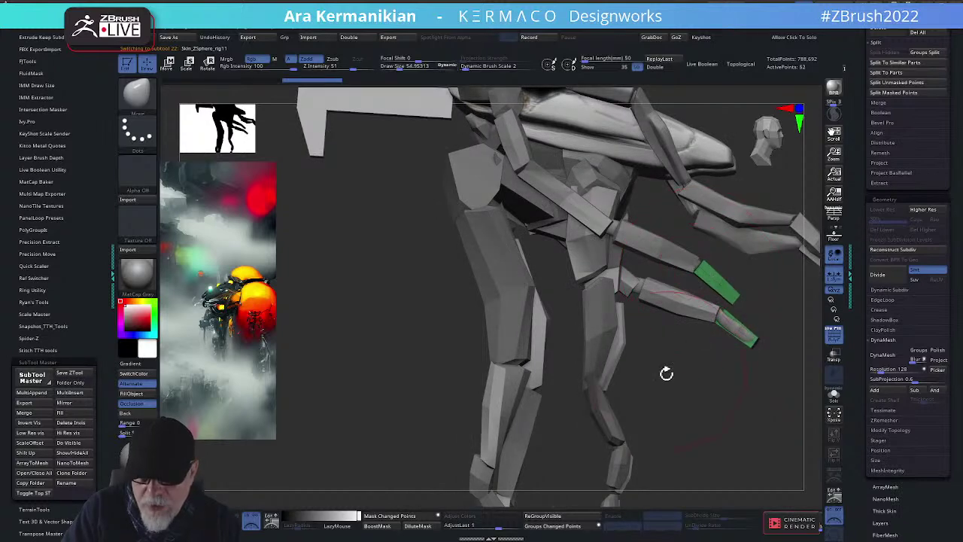
drag(667, 371, 680, 400)
mouse_move(793, 317)
mouse_down()
mouse_move(773, 303)
mouse_move(755, 354)
mouse_move(727, 368)
mouse_move(780, 354)
mouse_move(703, 320)
mouse_move(675, 338)
mouse_up()
right_click(626, 324)
click(639, 355)
drag(754, 369, 736, 351)
key(w)
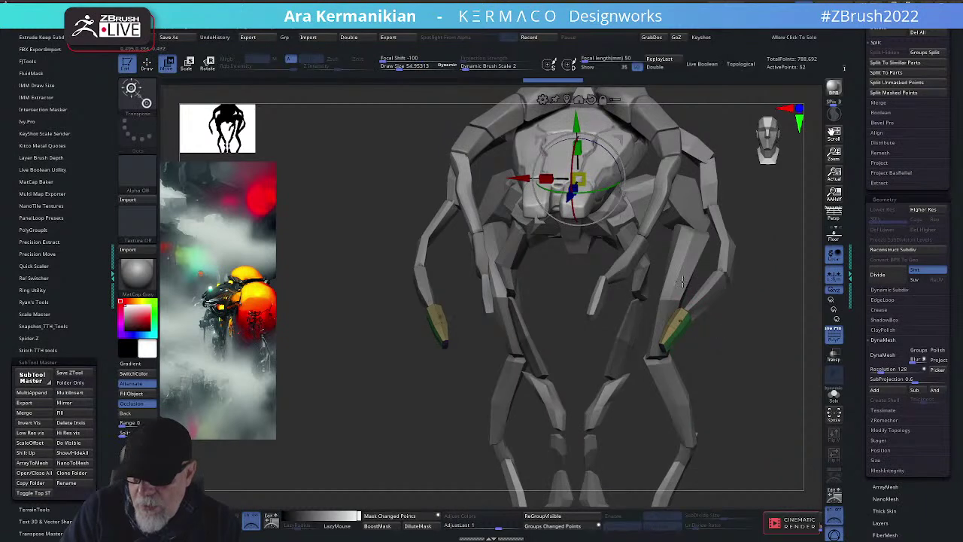
key(q)
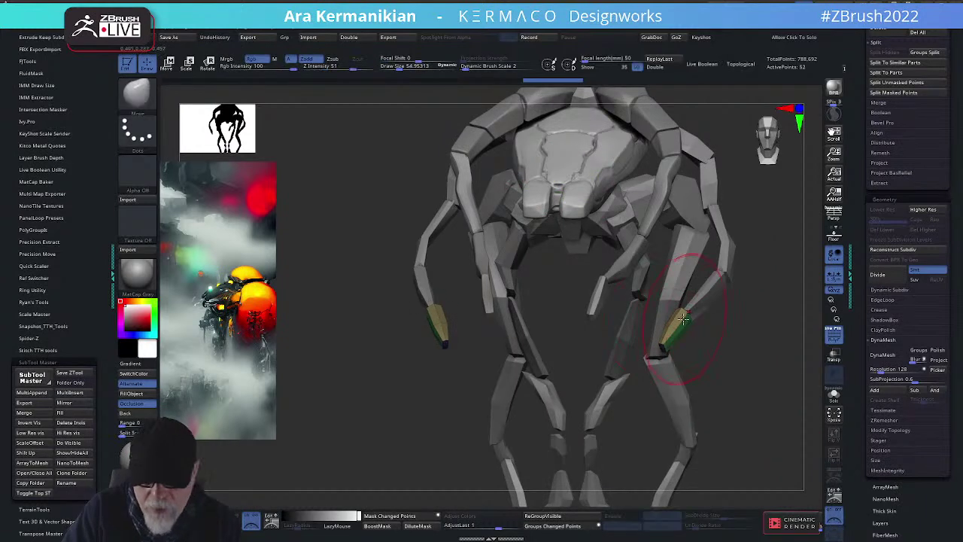
mouse_move(687, 314)
mouse_down()
mouse_move(682, 322)
mouse_move(717, 344)
mouse_move(703, 307)
mouse_up()
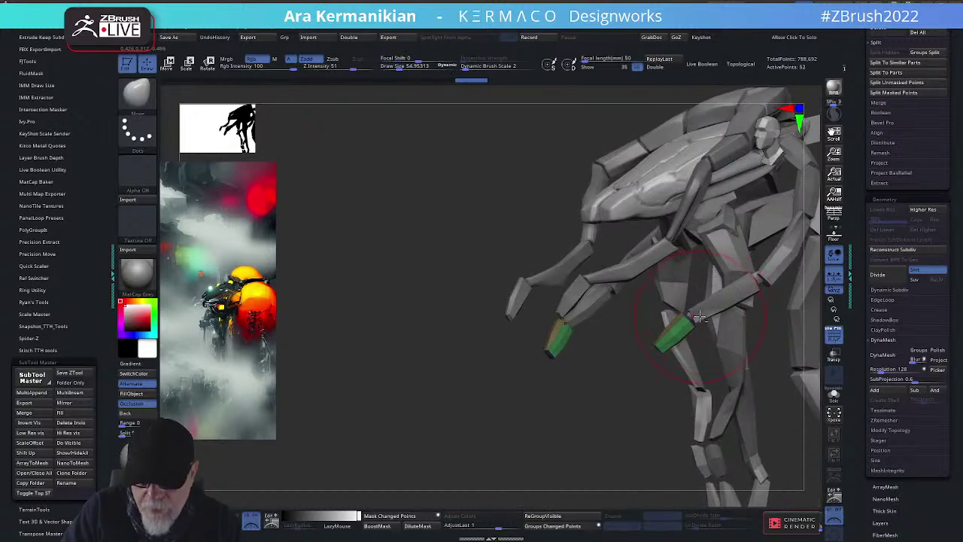
Reselect the forearm segment, reduce the Move brush to about 29.5, and fit its lower end to the end segment
alt+click(706, 315)
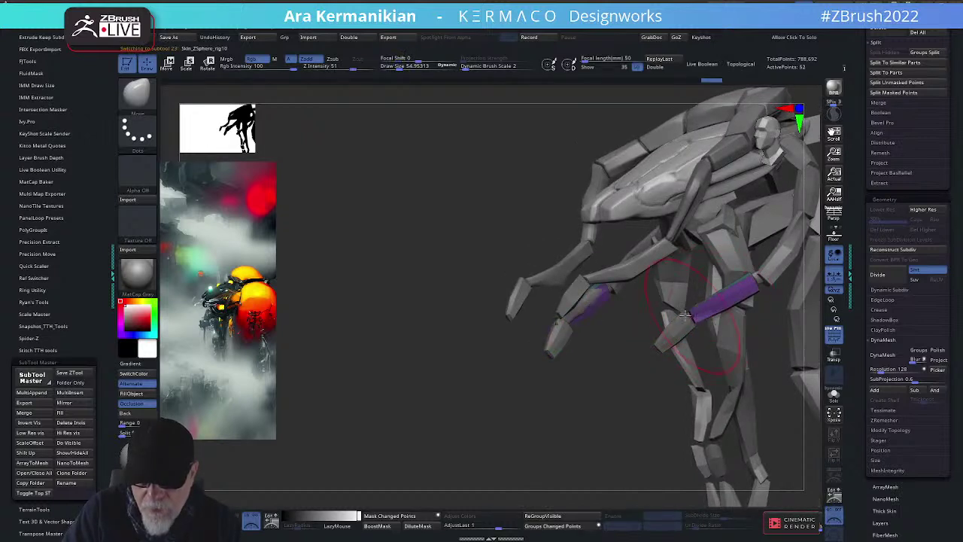
alt+click(584, 310)
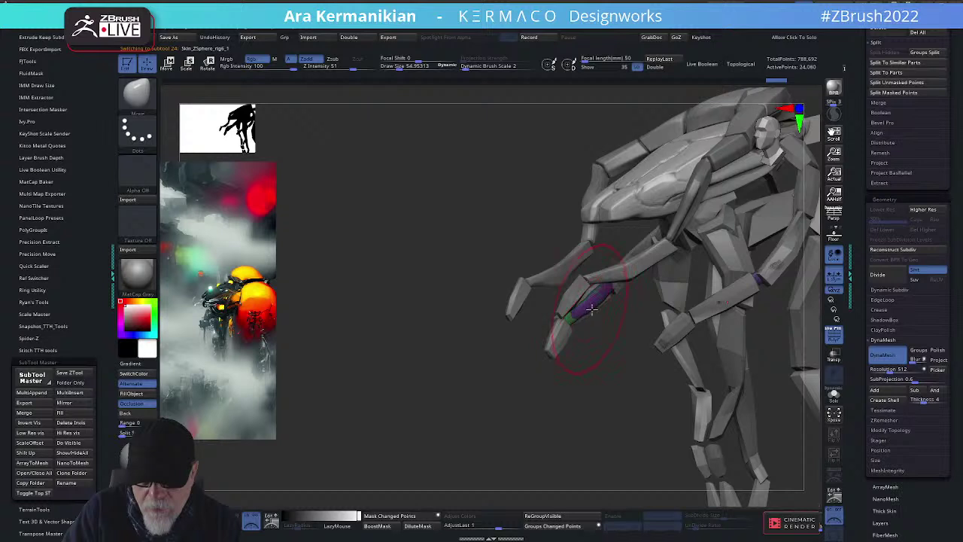
key(shift)
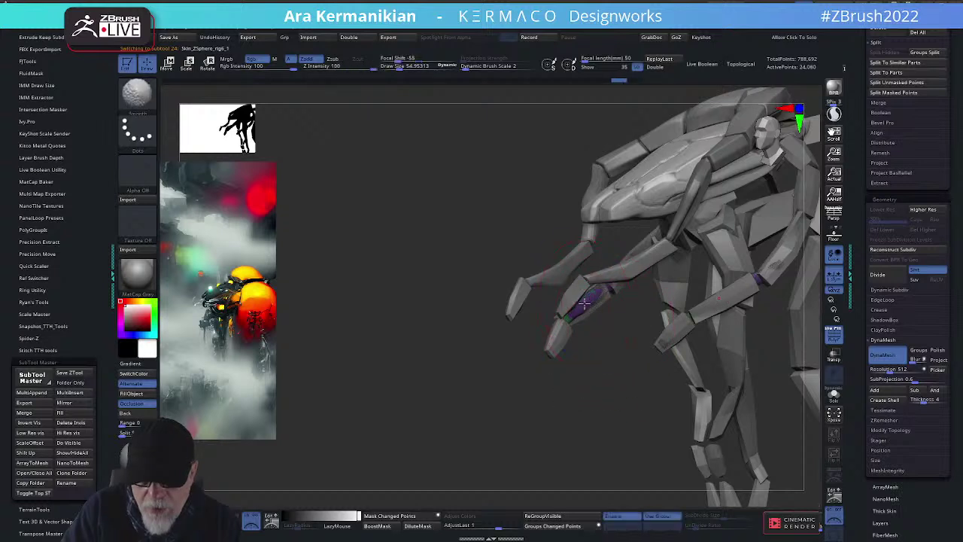
alt+click(586, 315)
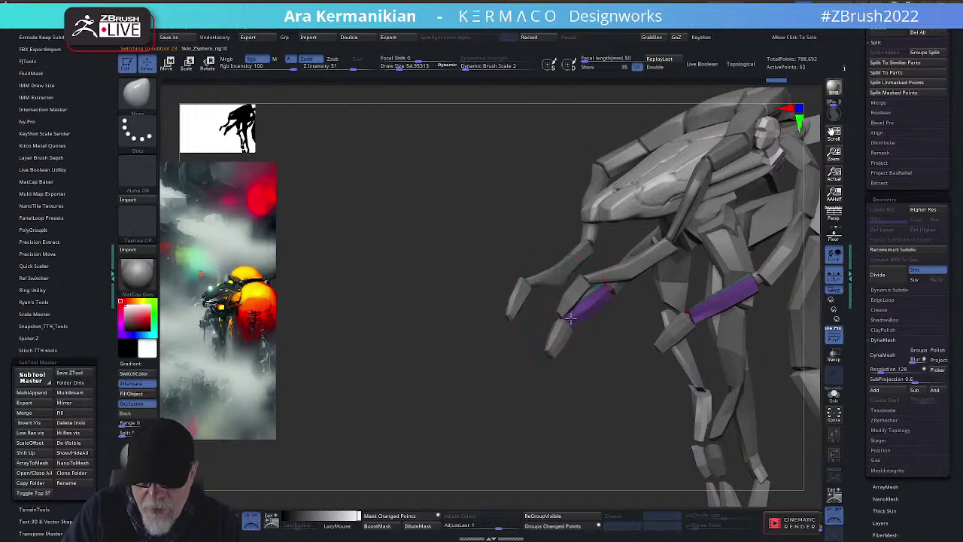
mouse_move(585, 359)
mouse_down()
mouse_move(663, 359)
mouse_move(611, 357)
mouse_up()
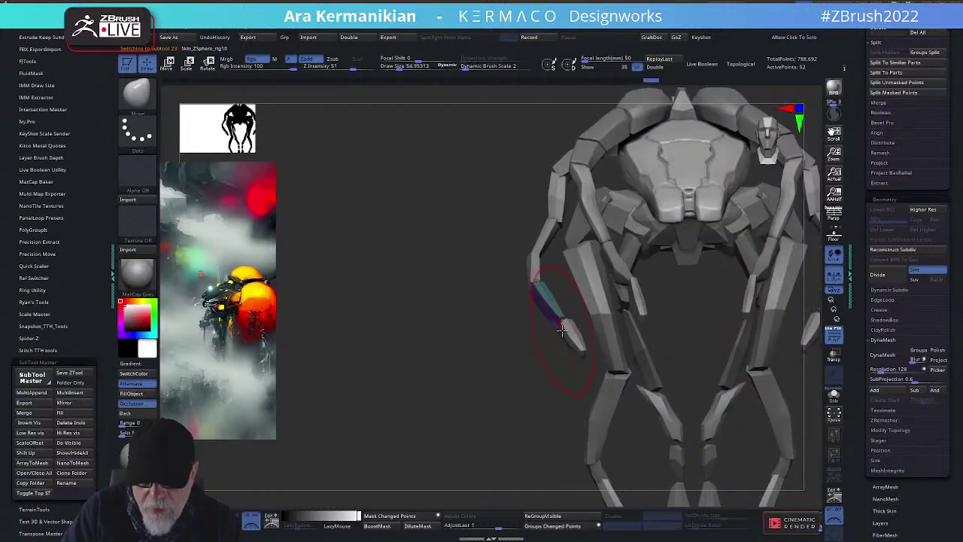
key(s)
drag(563, 336, 560, 337)
drag(502, 338, 570, 323)
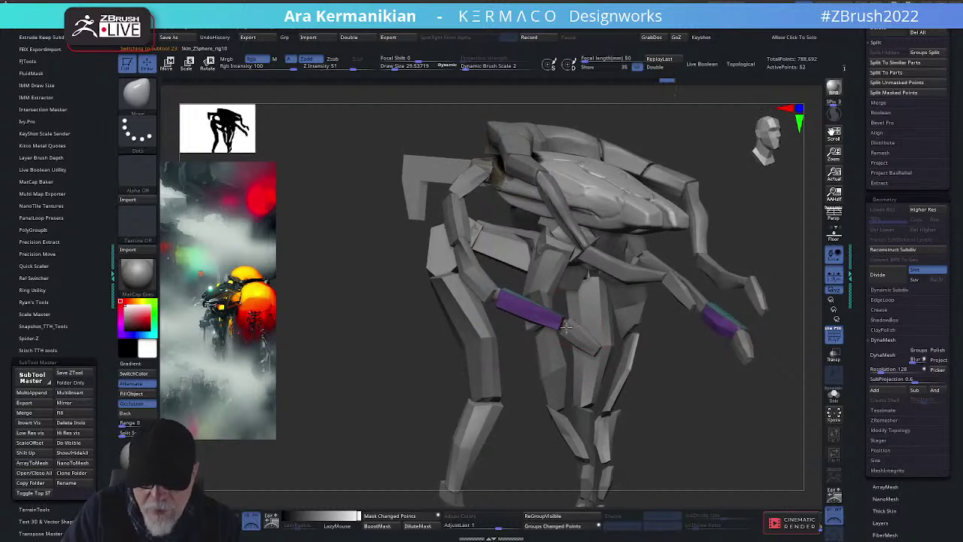
drag(698, 362, 619, 394)
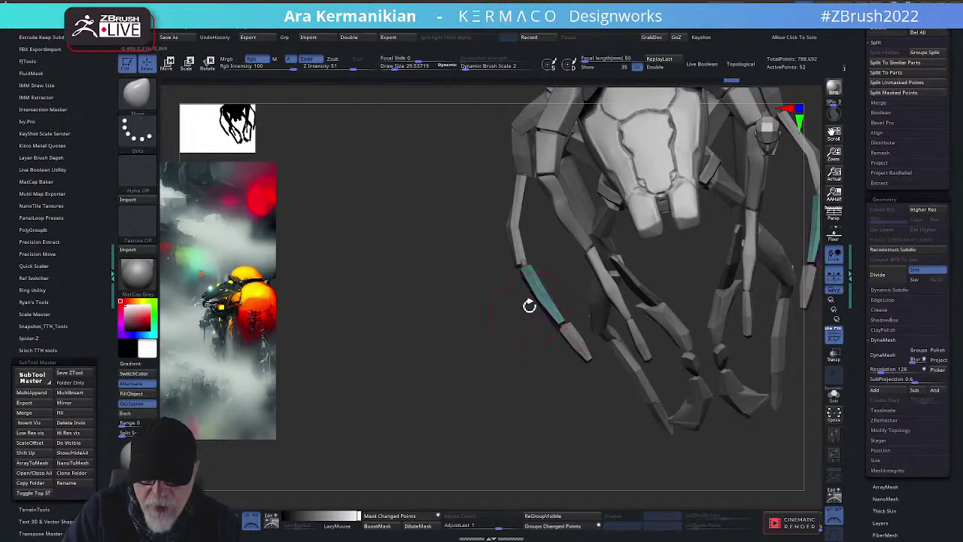
click(541, 284)
Select the segment between upper arm and forearm and adjust its outline and lower joint with the Move brush
alt+click(514, 242)
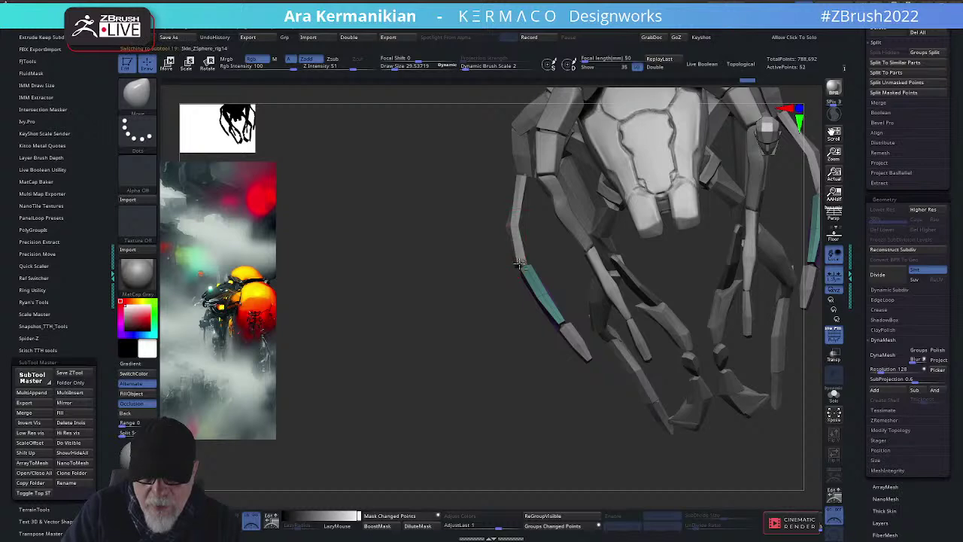
drag(473, 299, 518, 260)
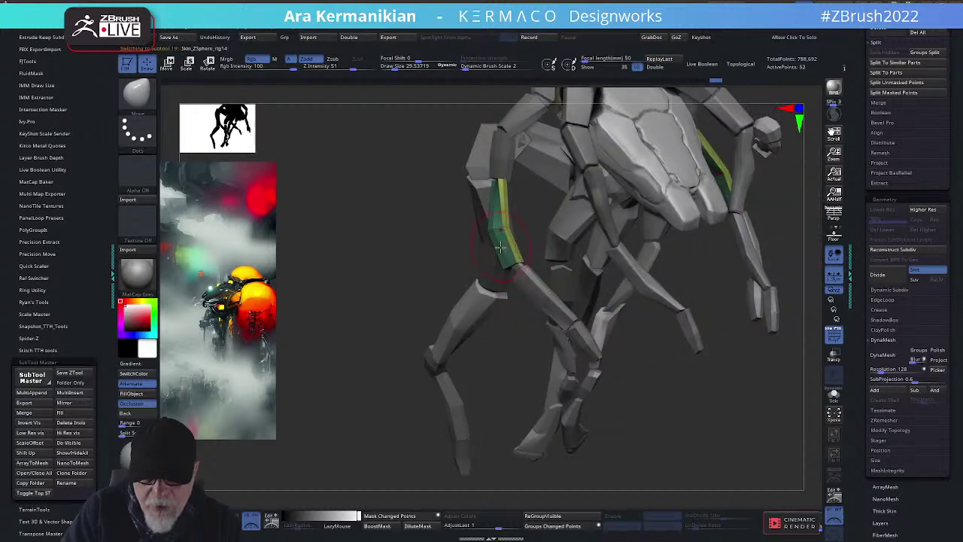
drag(447, 253, 486, 177)
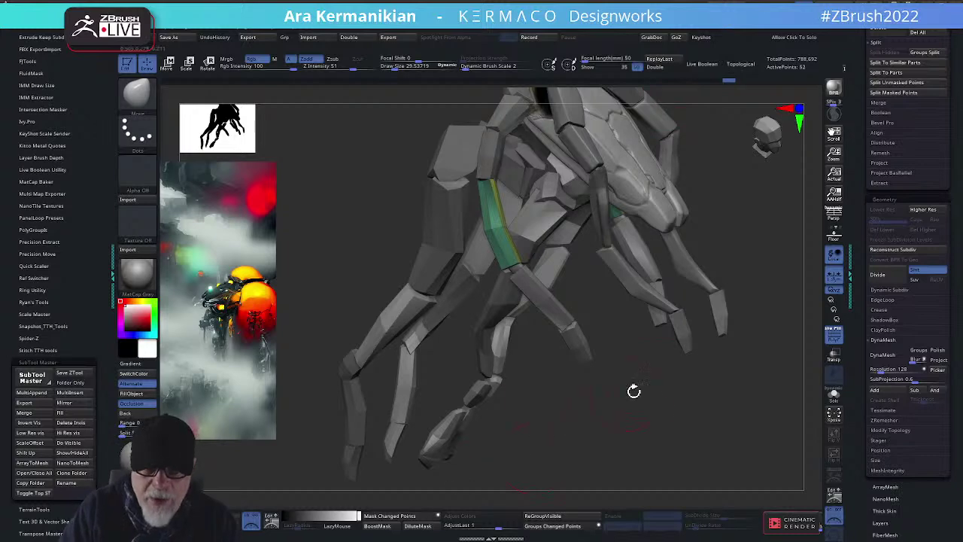
mouse_move(635, 391)
mouse_down()
mouse_move(714, 413)
mouse_move(699, 413)
mouse_move(691, 297)
mouse_move(495, 275)
mouse_up()
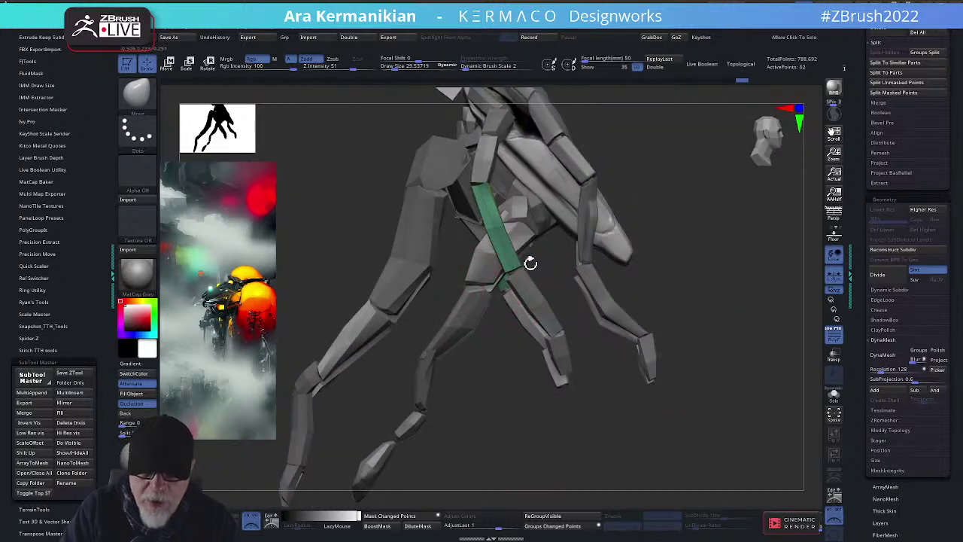
drag(579, 320, 541, 435)
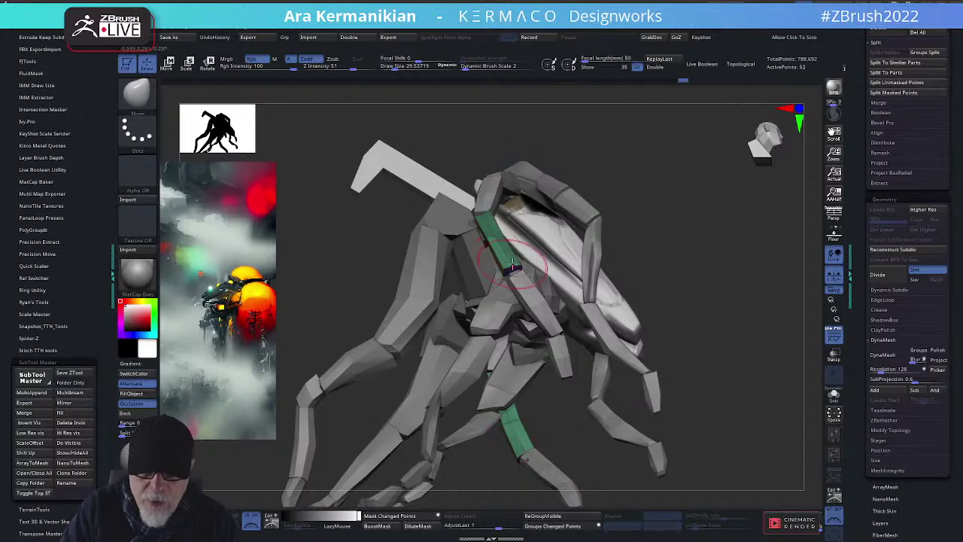
drag(740, 241, 779, 220)
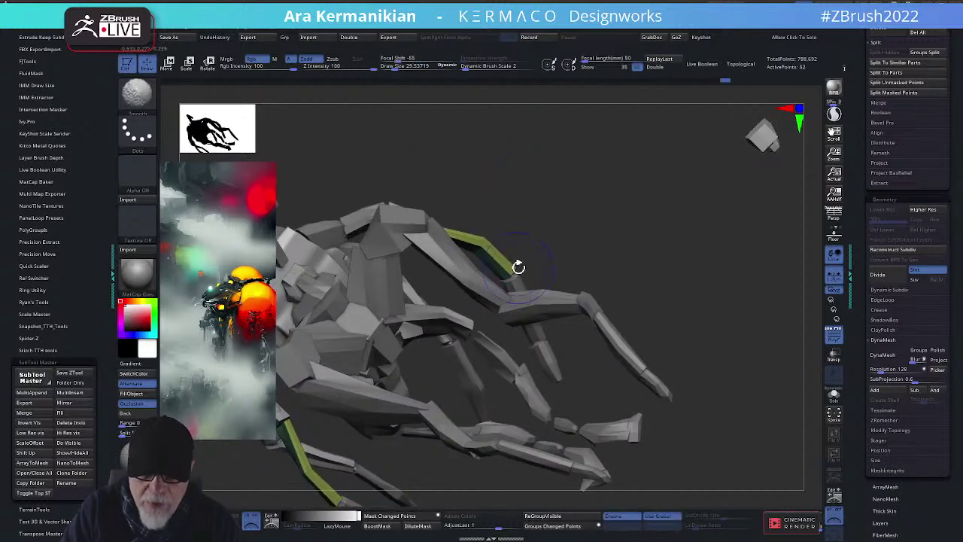
Reduce the Move brush to about 17 and refine the ends of the segment between upper arm and forearm
mouse_move(516, 264)
mouse_down()
mouse_move(620, 263)
mouse_move(602, 246)
mouse_up()
key(s)
drag(605, 248, 613, 323)
drag(473, 288, 487, 290)
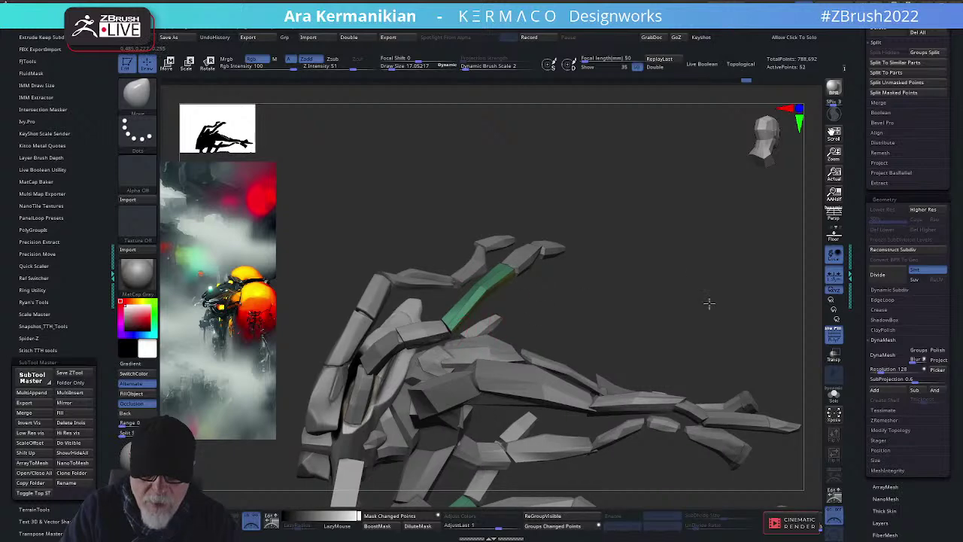
drag(710, 301, 787, 345)
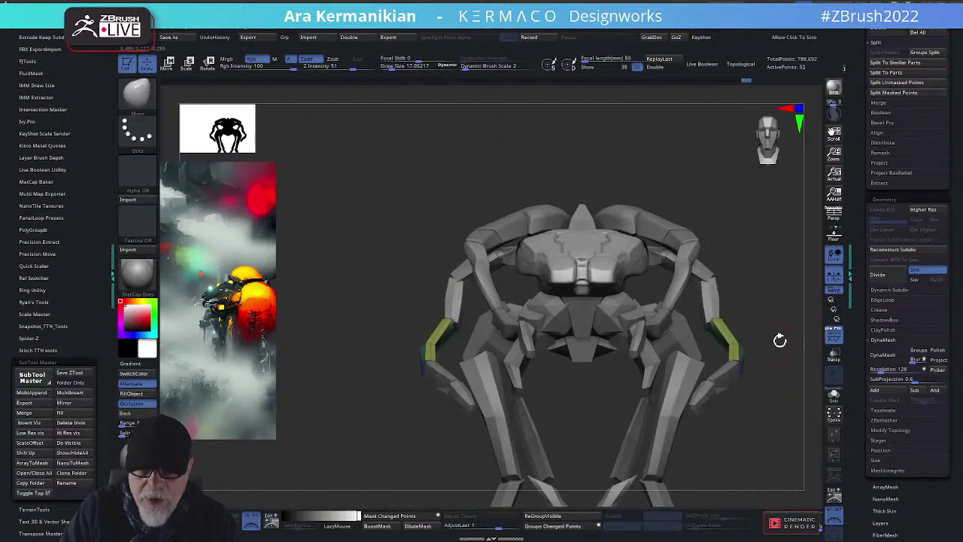
drag(778, 340, 665, 371)
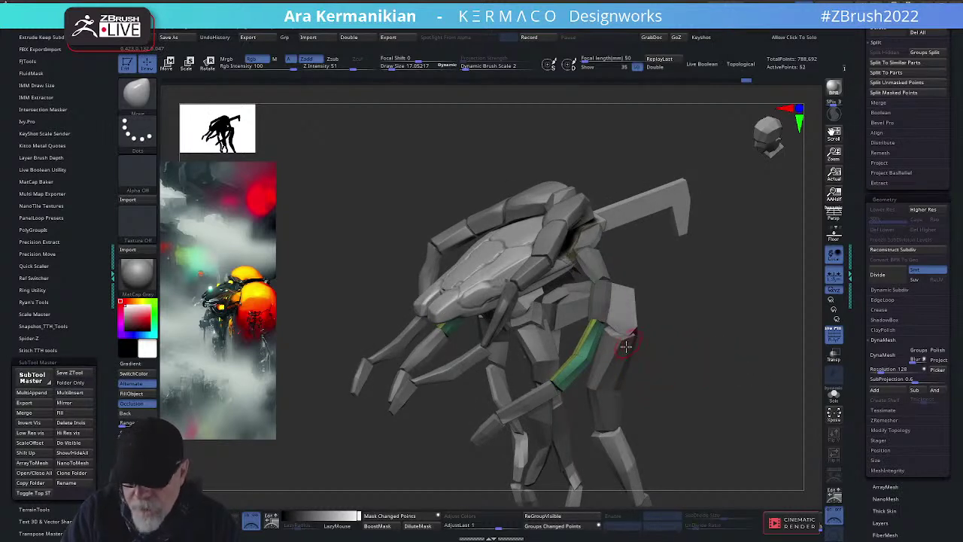
key(shift)
mouse_move(731, 402)
mouse_down()
mouse_move(757, 379)
mouse_move(764, 399)
mouse_up()
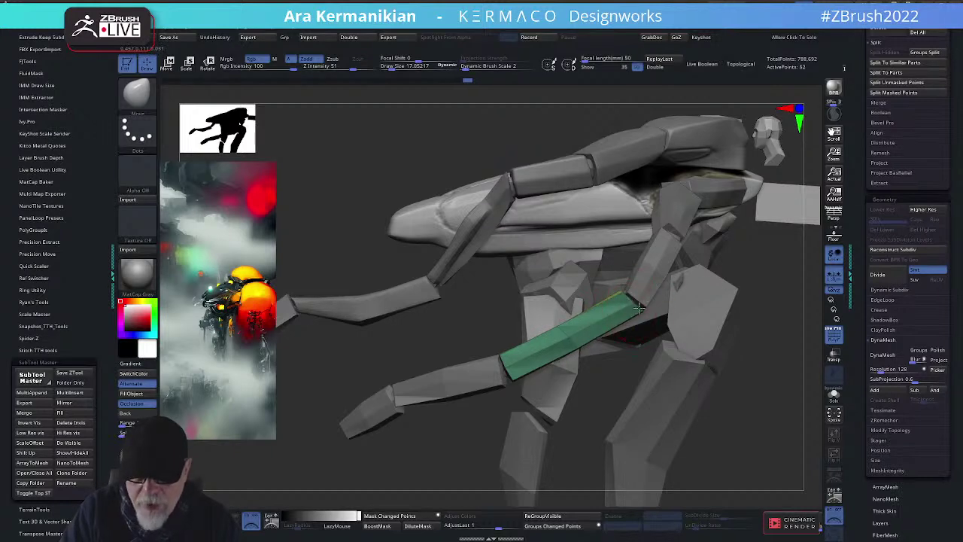
drag(757, 415, 620, 334)
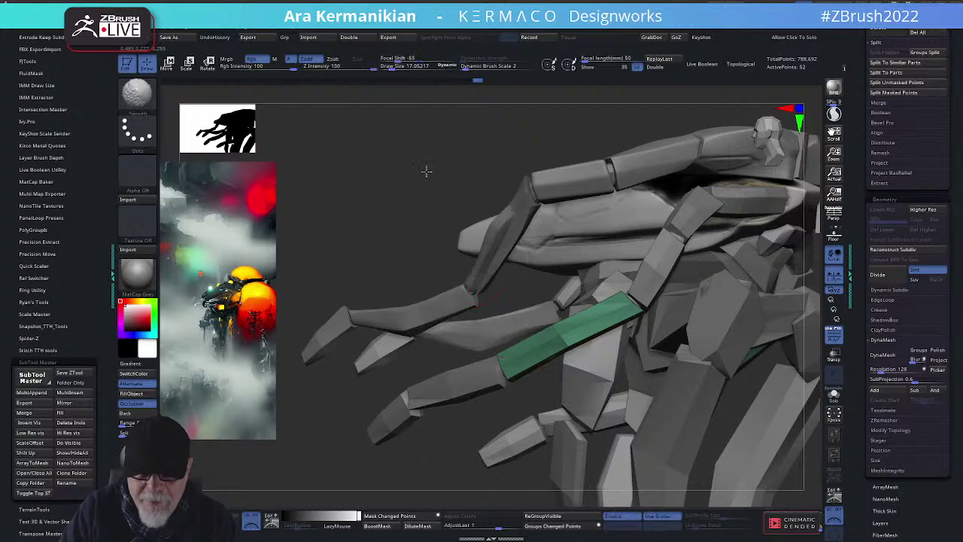
Trim the segment's upper end at the upper-arm joint with a straight ClipCurve line
mouse_move(428, 168)
mouse_down()
mouse_move(791, 344)
mouse_move(695, 272)
mouse_up()
mouse_move(675, 266)
ctrl+shift+mouse_down()
mouse_move(668, 384)
mouse_move(654, 389)
mouse_move(531, 339)
ctrl+shift+mouse_up()
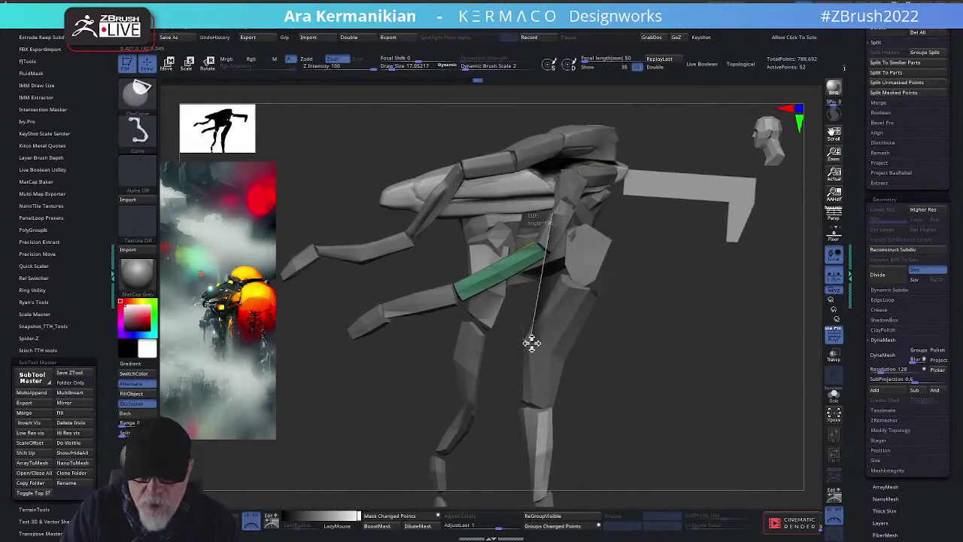
key(q)
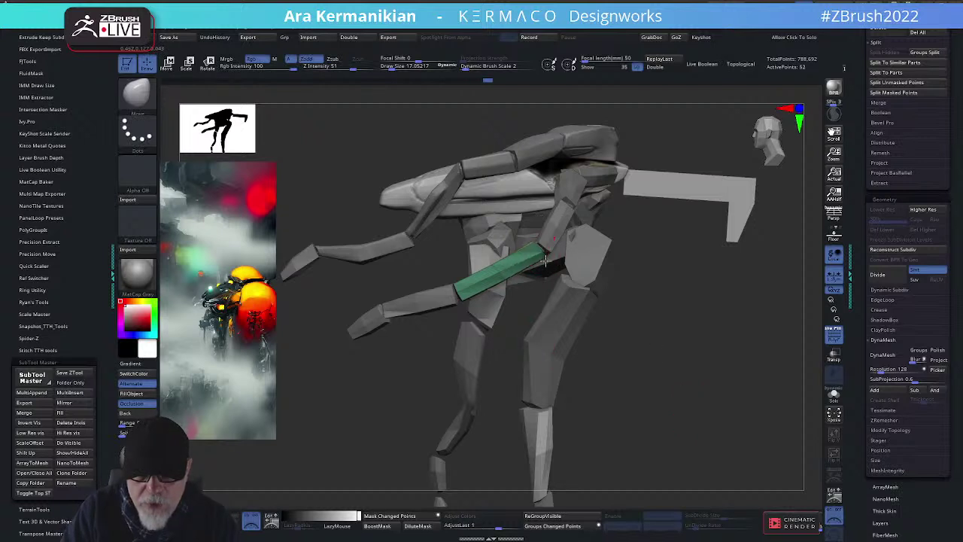
drag(682, 326, 632, 284)
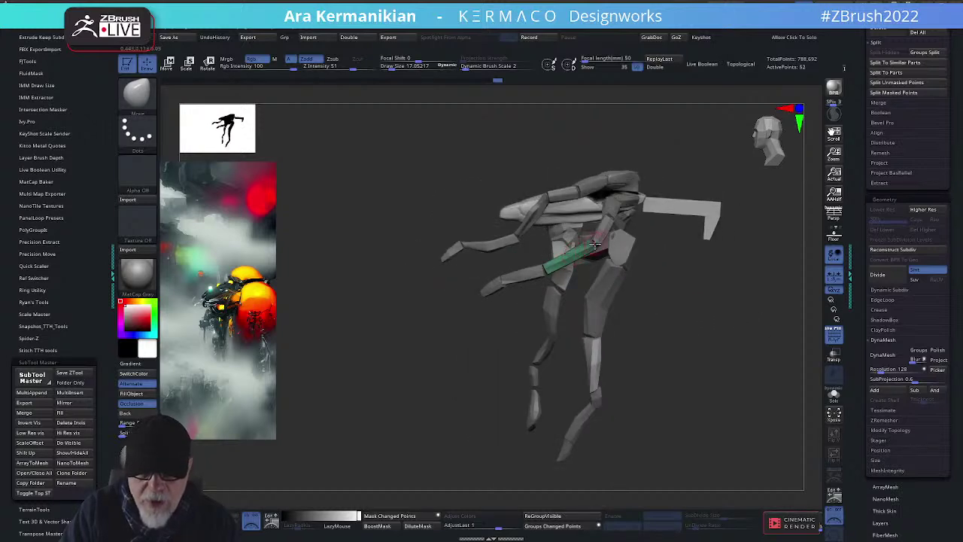
Select the multi-coloured inner leg subtool and isolate it from the rest of the model with Solo
drag(708, 331, 634, 357)
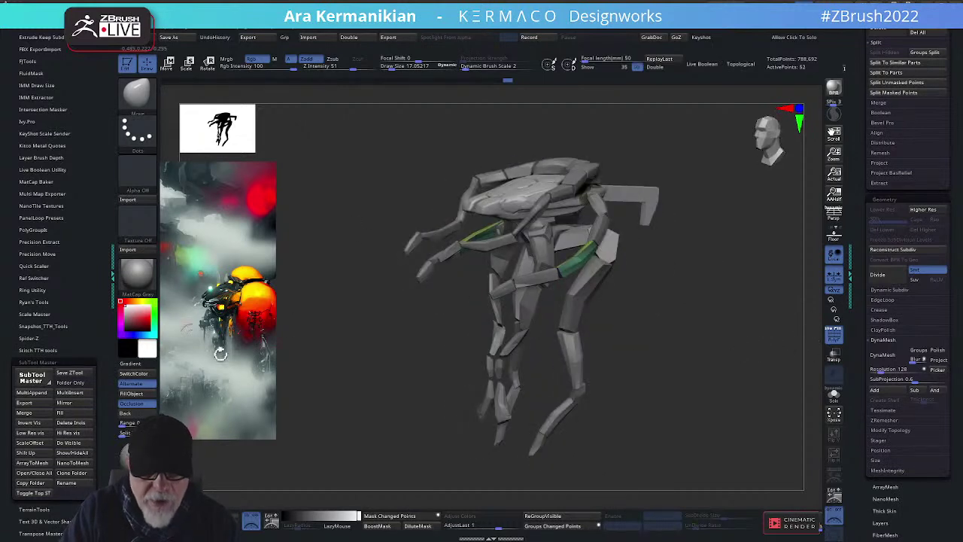
drag(676, 328, 562, 326)
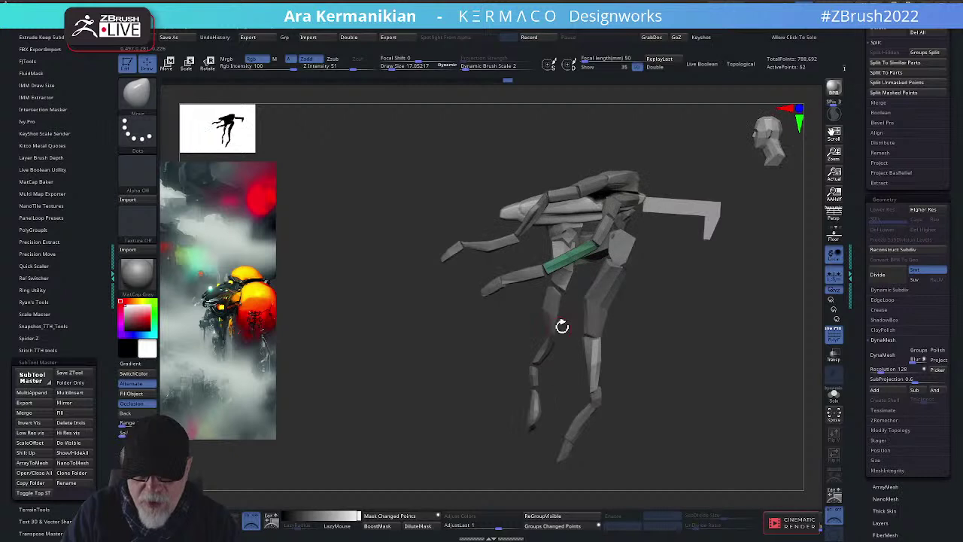
alt+click(551, 318)
mouse_move(678, 366)
mouse_down()
mouse_move(748, 362)
mouse_move(739, 355)
mouse_move(758, 340)
mouse_move(643, 292)
mouse_up()
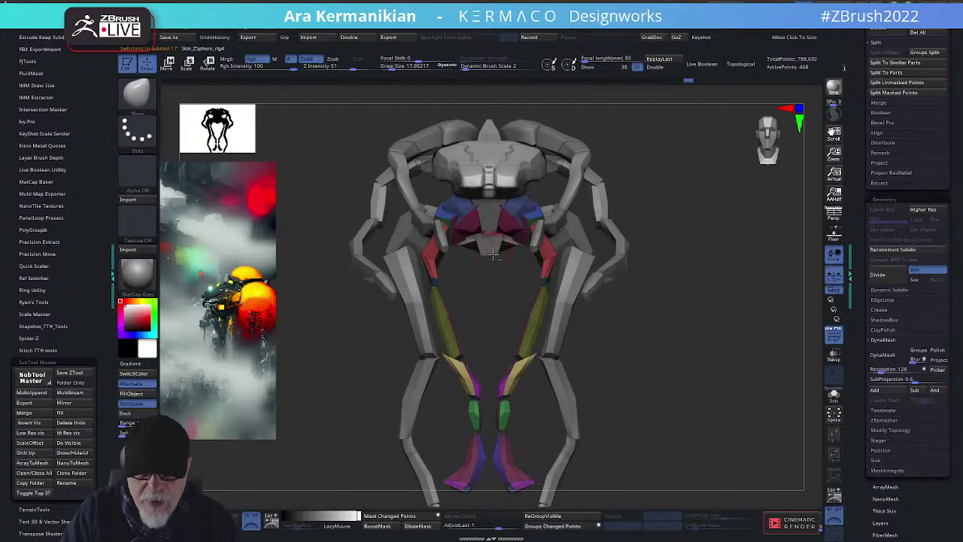
alt+drag(502, 286, 576, 316)
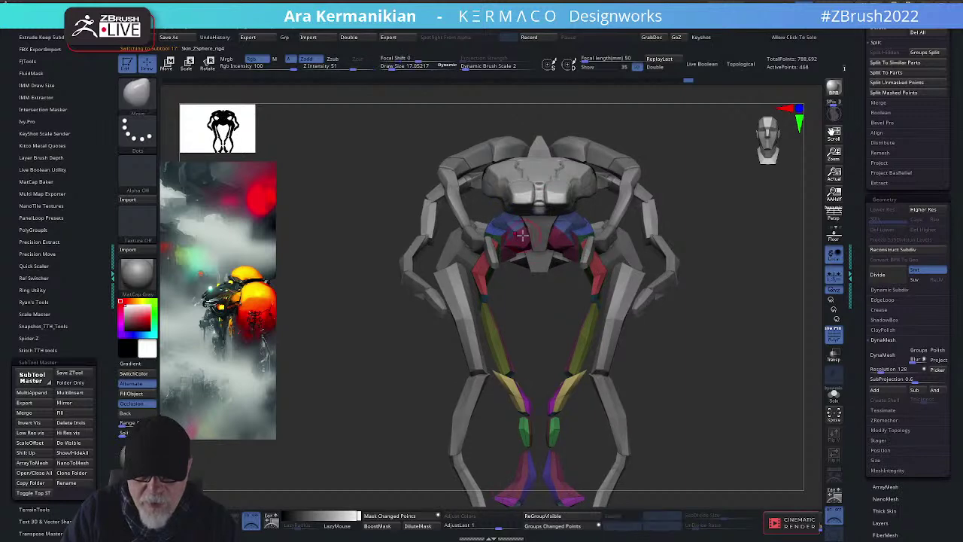
drag(531, 326, 507, 224)
drag(642, 263, 794, 346)
click(834, 393)
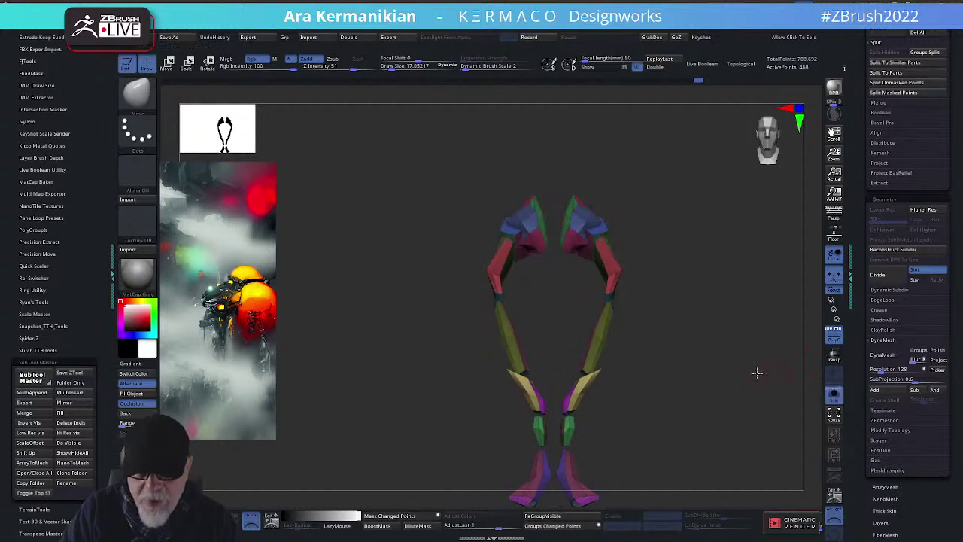
Try isolating the polygroups at the hip joint, restore the leg's visibility, and choose SelectRect as the selection brush
drag(752, 369, 690, 286)
ctrl+shift+click(692, 303)
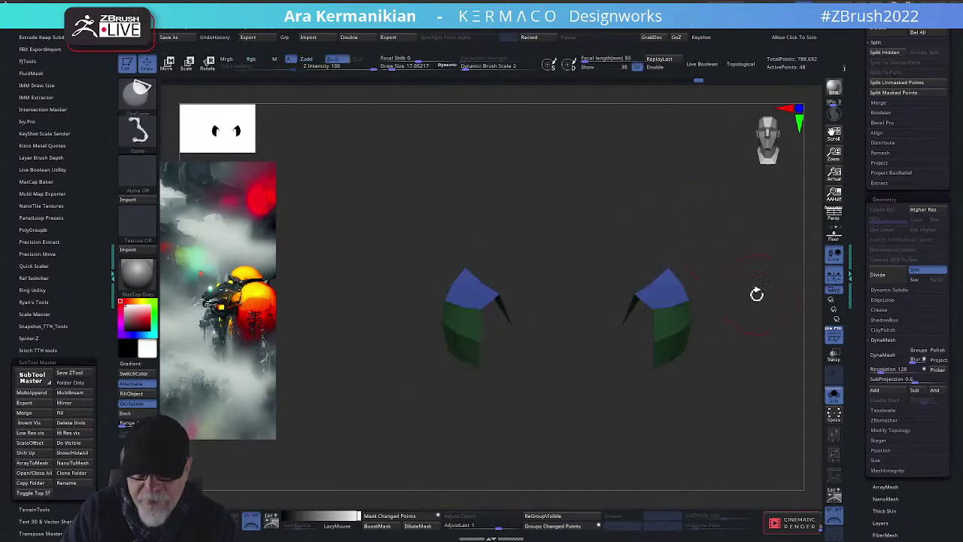
ctrl+shift+drag(709, 229, 739, 263)
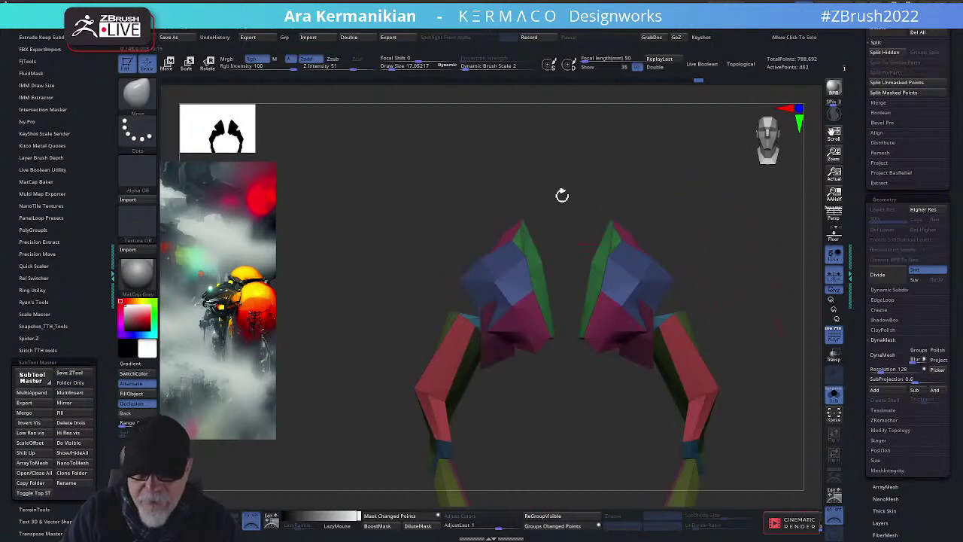
click(139, 93)
click(357, 108)
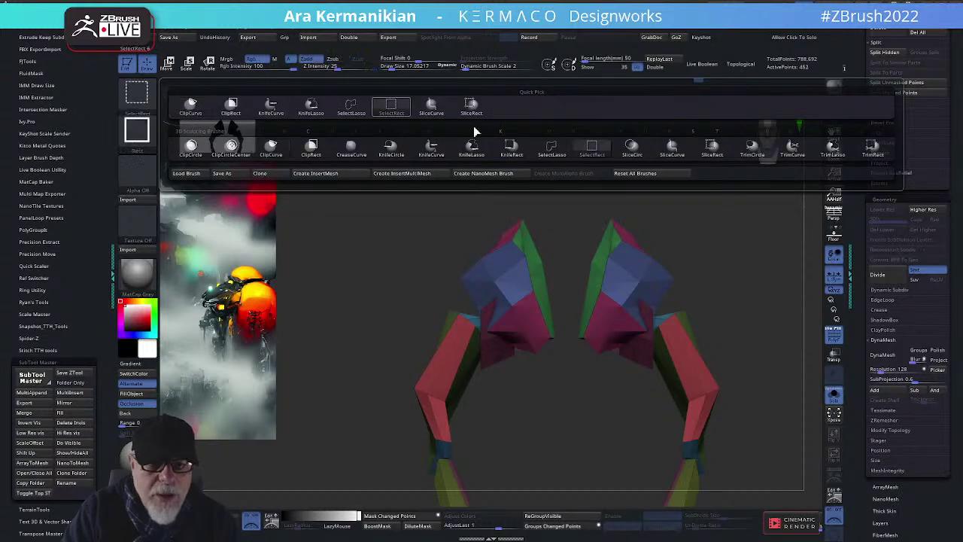
Isolate the small connector pieces between hip and thigh, invert the visibility to hide them, and delete the hidden geometry
ctrl+alt+shift+drag(644, 380, 624, 351)
drag(793, 363, 744, 339)
key(ctrl+shift)
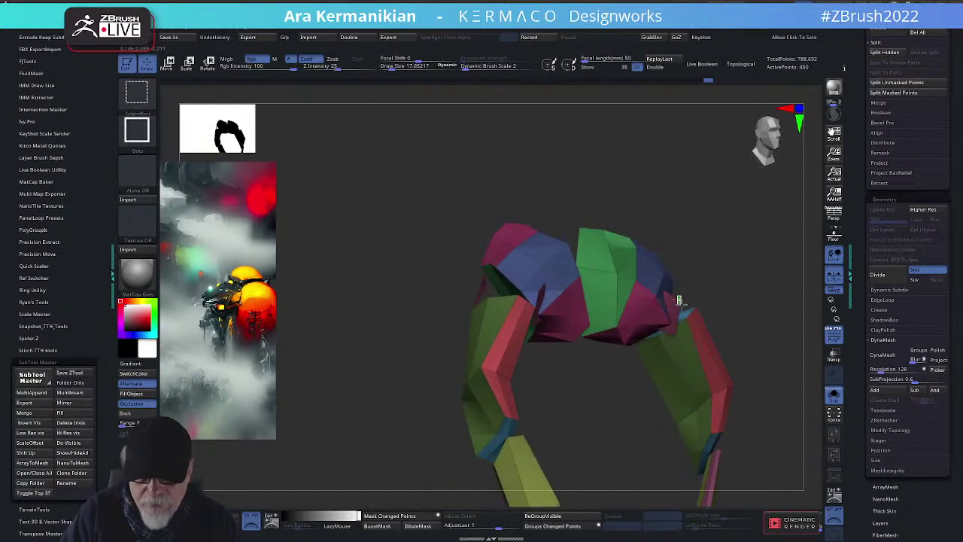
mouse_move(790, 316)
mouse_down()
mouse_move(750, 297)
mouse_move(781, 324)
mouse_move(682, 286)
mouse_up()
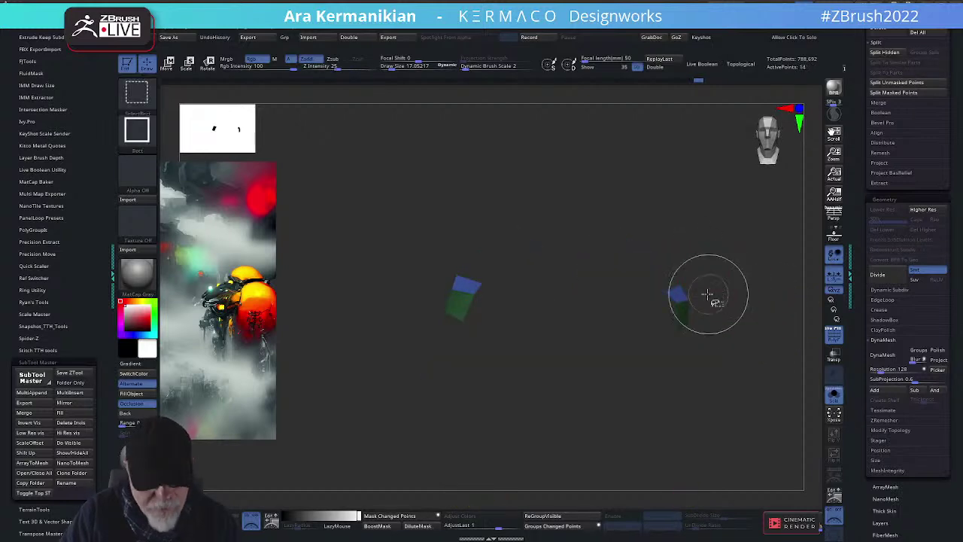
key(ctrl+shift+a)
ctrl+shift+drag(653, 192, 765, 316)
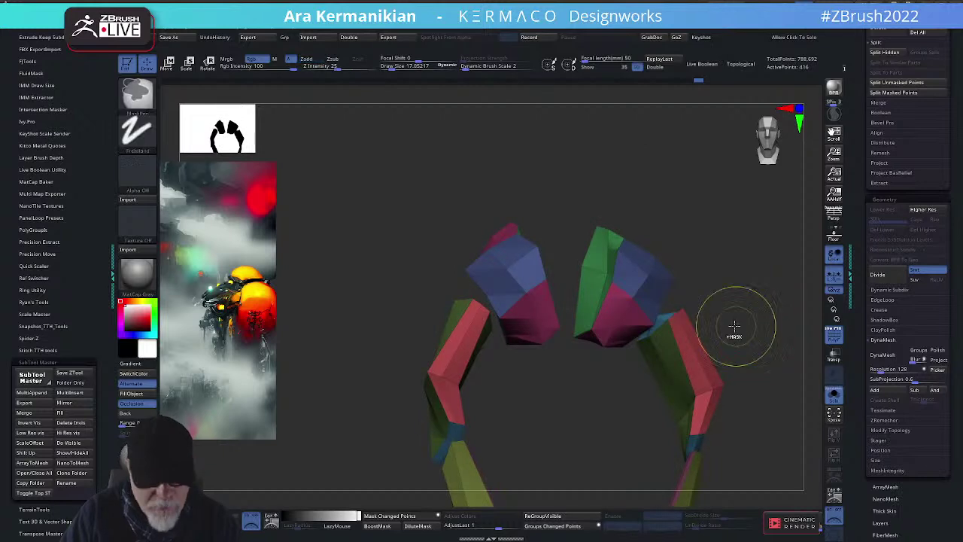
key(ctrl+space)
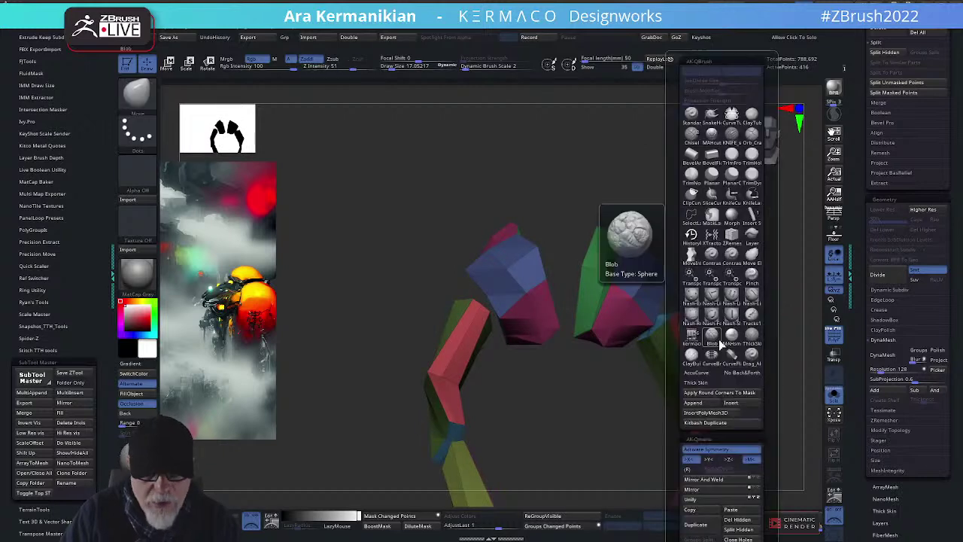
click(730, 516)
Enable Topological for the Move brush and reshape the ends of the tan-and-purple segment below the long shin
mouse_move(516, 460)
mouse_down()
mouse_move(542, 456)
mouse_move(499, 457)
mouse_move(582, 456)
mouse_move(710, 291)
mouse_move(664, 241)
mouse_move(660, 280)
mouse_move(679, 323)
mouse_move(667, 338)
mouse_move(617, 319)
mouse_up()
shift+drag(595, 365, 569, 383)
drag(703, 348, 670, 108)
click(741, 64)
alt+drag(693, 248, 665, 157)
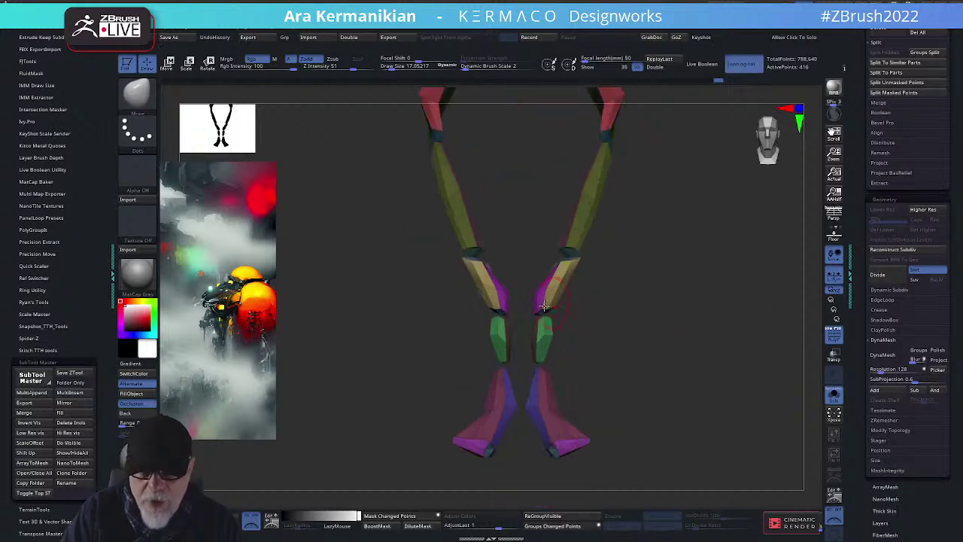
shift+drag(550, 264, 562, 268)
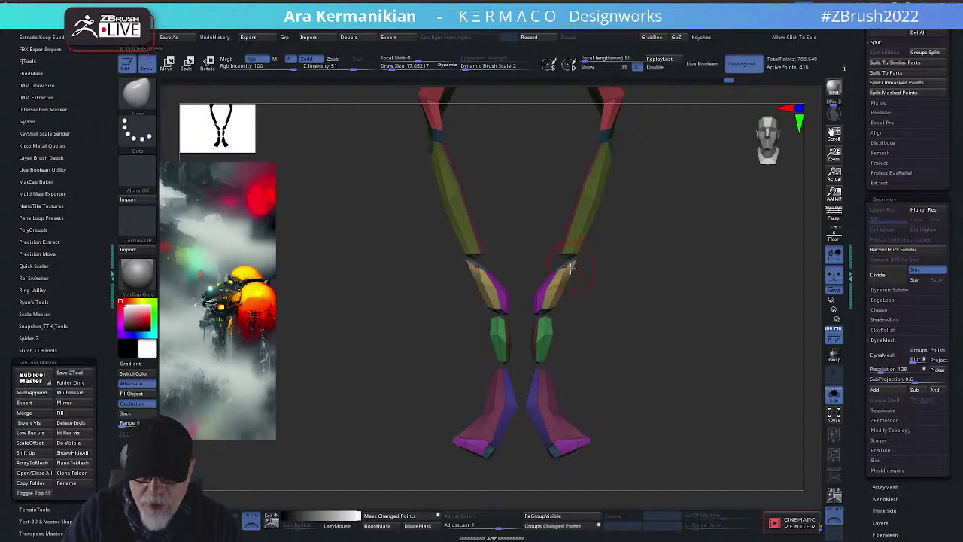
mouse_move(571, 268)
mouse_down()
mouse_move(556, 265)
mouse_move(542, 315)
mouse_up()
drag(614, 312, 542, 320)
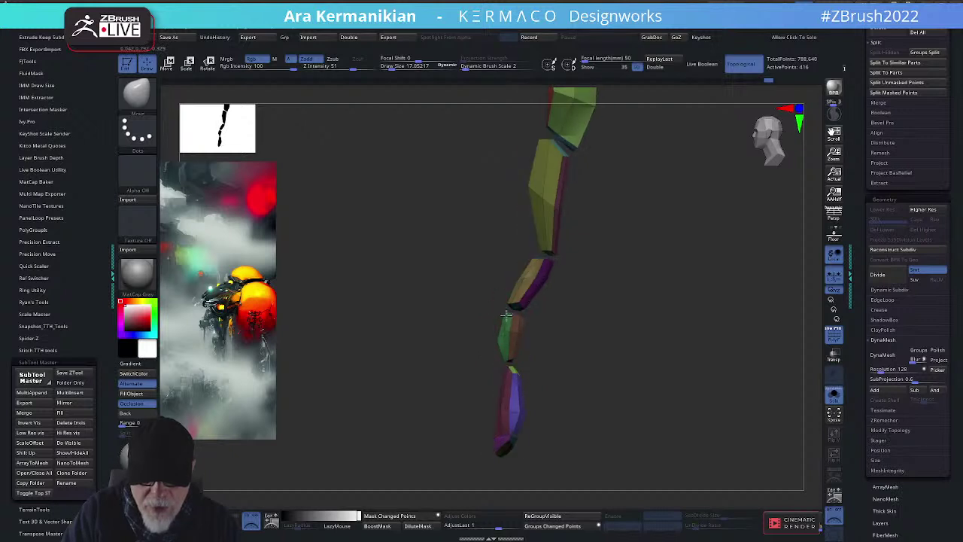
drag(548, 312, 509, 347)
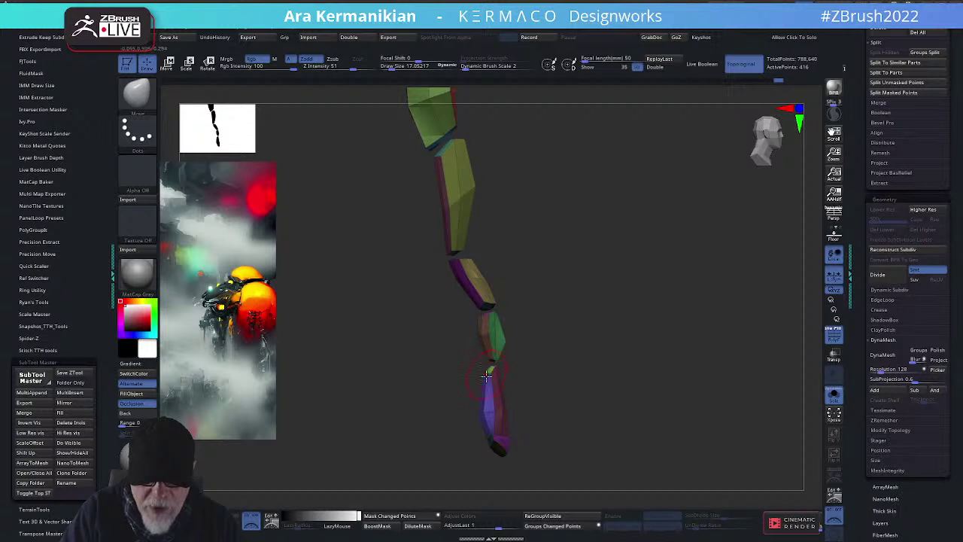
Isolate the toe pieces at the ends of the feet, invert the visibility, and delete the hidden geometry
mouse_move(530, 410)
mouse_down()
mouse_move(596, 413)
mouse_move(526, 429)
mouse_move(677, 376)
mouse_move(603, 404)
mouse_move(634, 400)
mouse_move(600, 355)
mouse_move(605, 365)
mouse_up()
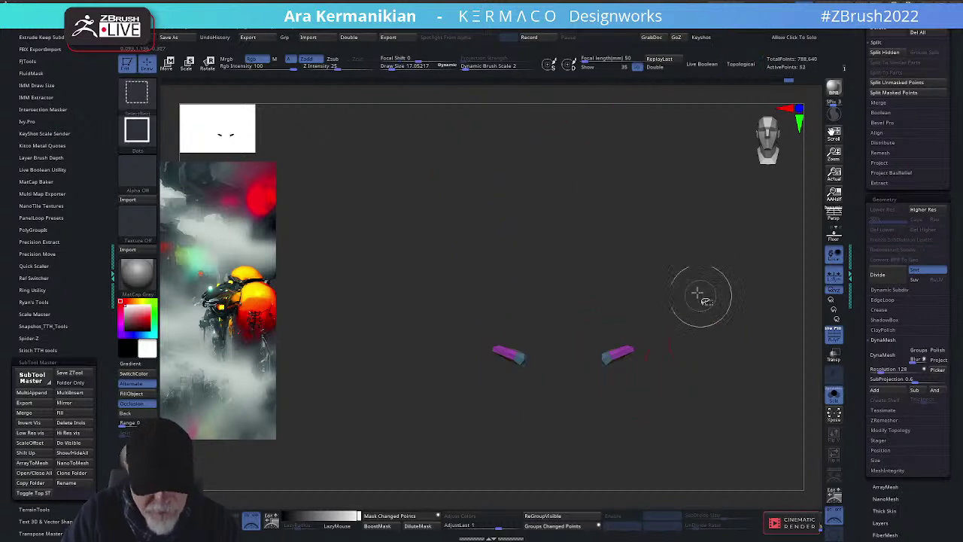
ctrl+shift+drag(705, 290, 755, 373)
key(ctrl+space)
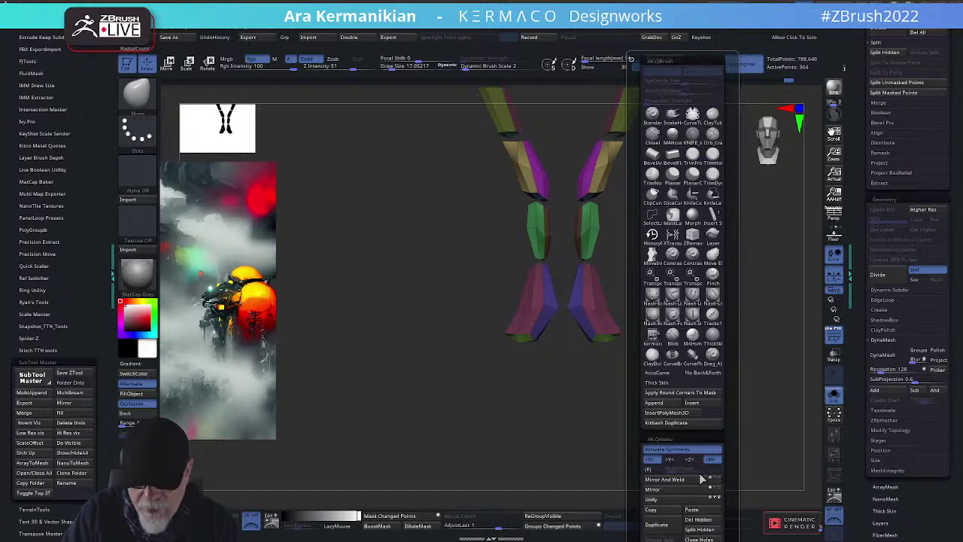
click(676, 529)
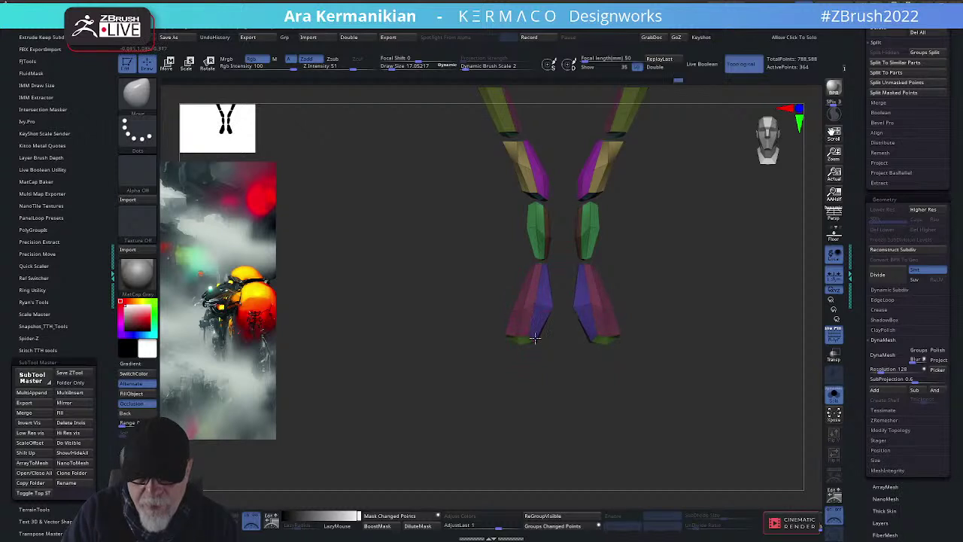
Reduce the Move brush to about 6 and taper the lower ends of the foot segments outward
mouse_move(526, 358)
mouse_down()
mouse_move(592, 389)
mouse_move(492, 381)
mouse_move(499, 328)
mouse_move(481, 313)
mouse_move(507, 342)
mouse_move(536, 338)
mouse_up()
key(s)
alt+drag(604, 286, 607, 324)
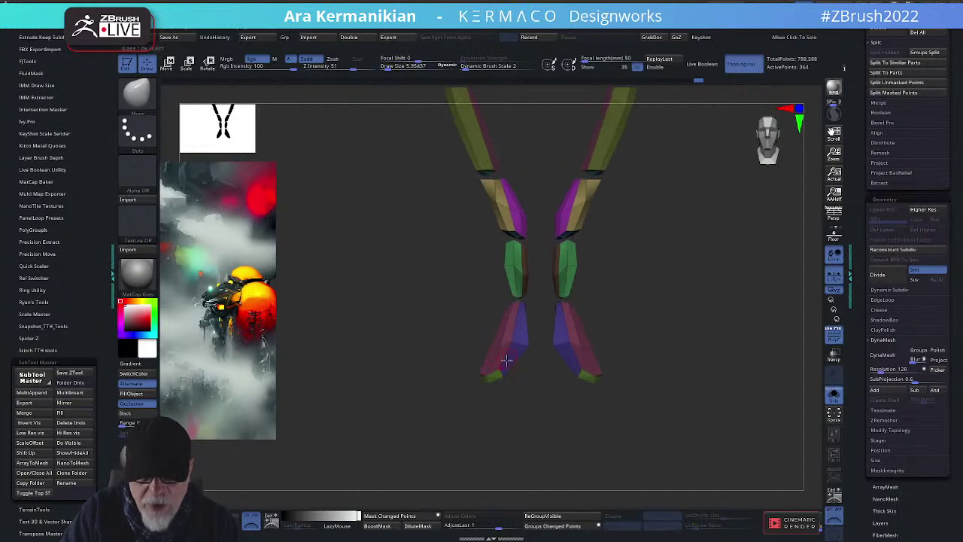
shift+drag(512, 346, 499, 347)
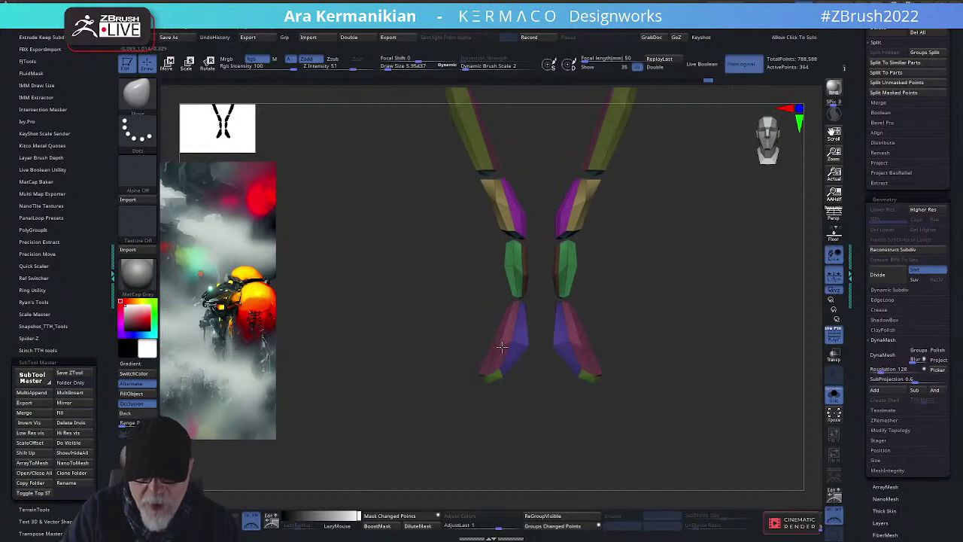
alt+drag(638, 261, 663, 308)
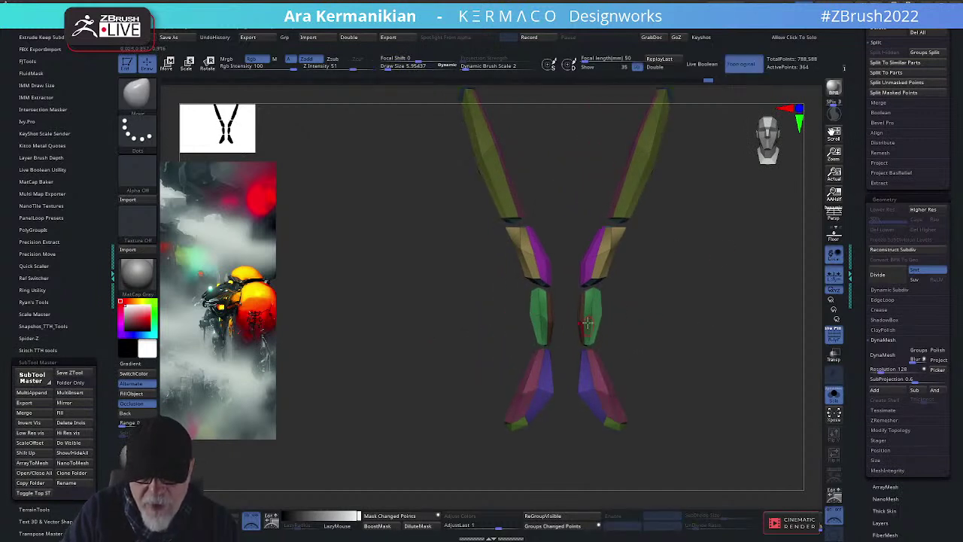
Refine the facing ends of the long shin and the tan-and-purple segment below it with the Move brush
mouse_move(703, 293)
alt+mouse_down()
mouse_move(717, 370)
mouse_move(647, 293)
alt+mouse_up()
mouse_move(637, 260)
shift+mouse_down()
mouse_move(630, 290)
mouse_move(688, 311)
shift+mouse_up()
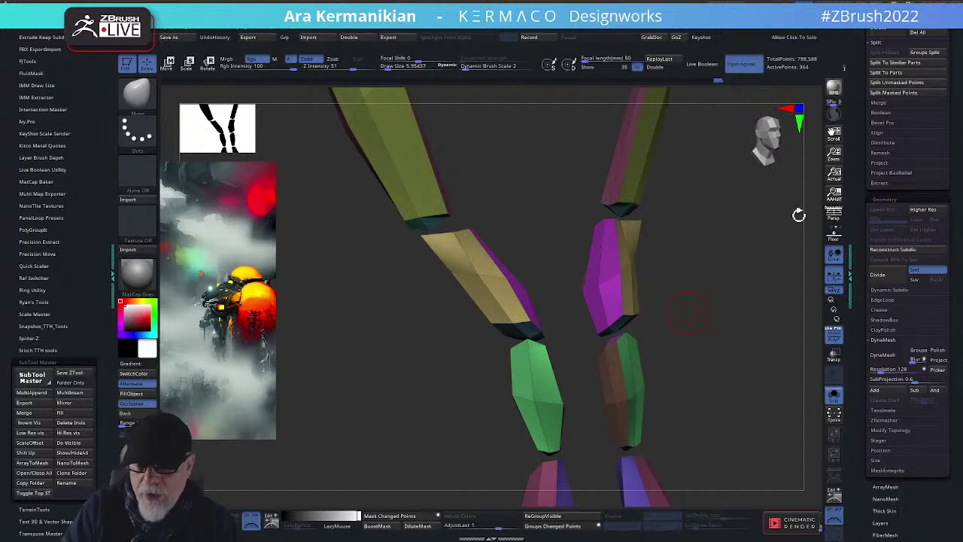
drag(705, 224, 617, 206)
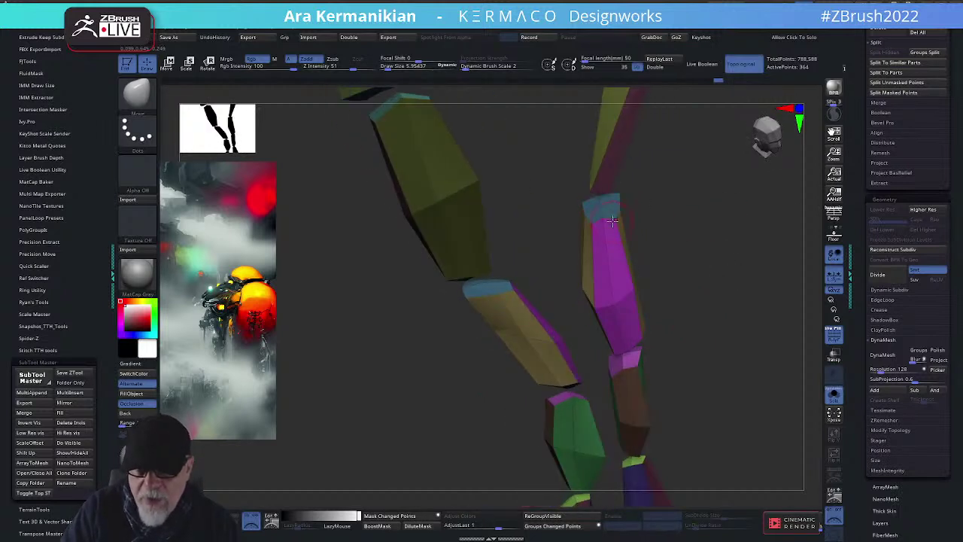
drag(537, 260, 499, 232)
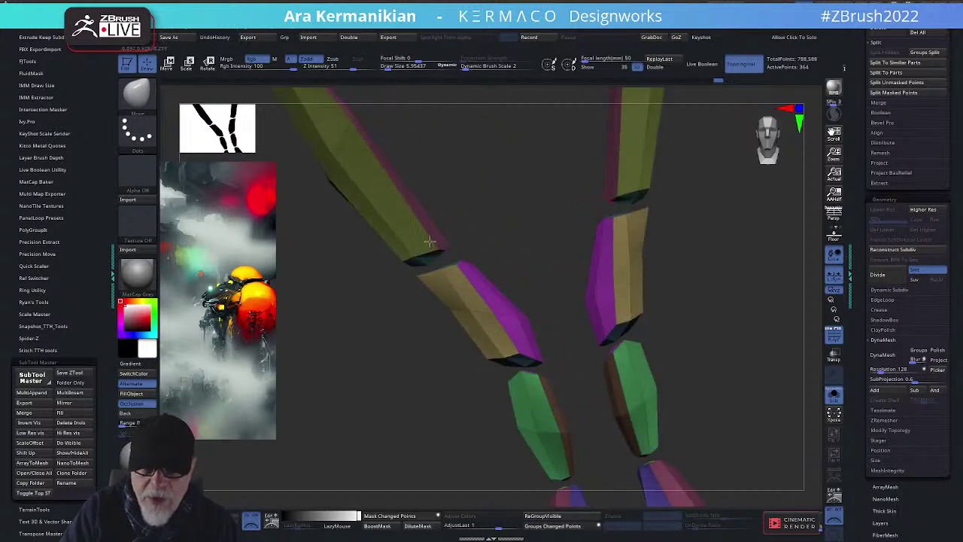
drag(725, 224, 654, 257)
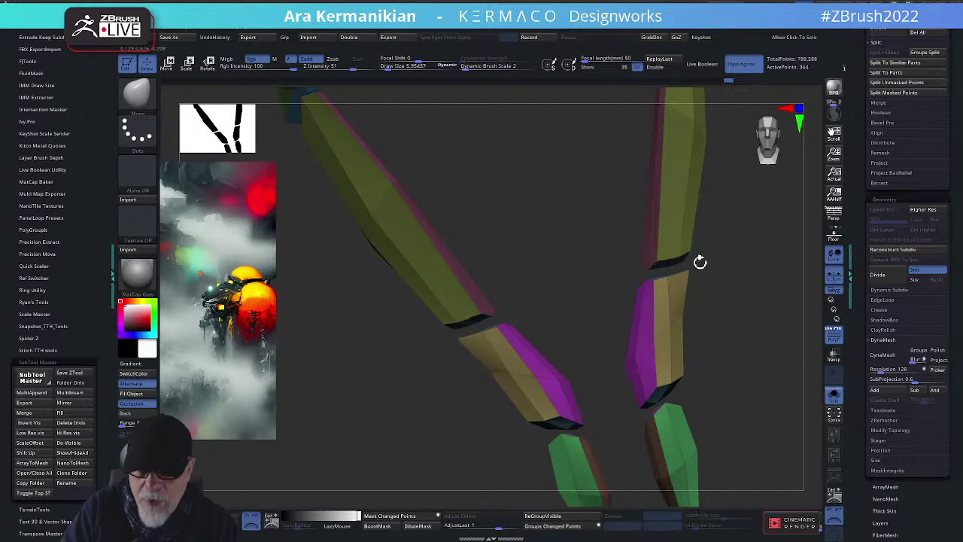
Adjust the leg's side profile with the Move brush at about 34.5, and refine the thigh-to-shin joint at about 22.8
mouse_move(752, 280)
shift+mouse_down()
mouse_move(778, 276)
mouse_move(690, 361)
mouse_move(699, 348)
mouse_move(620, 293)
shift+mouse_up()
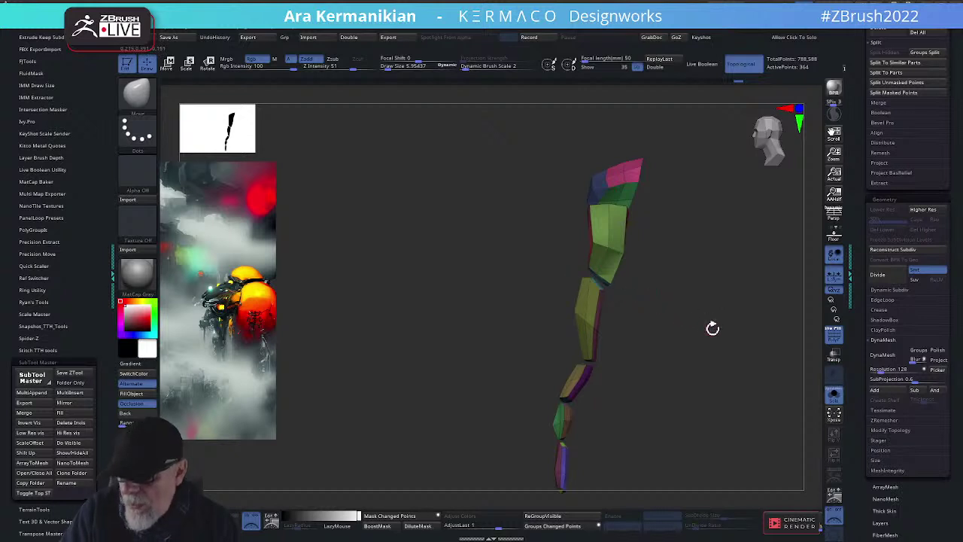
key(s)
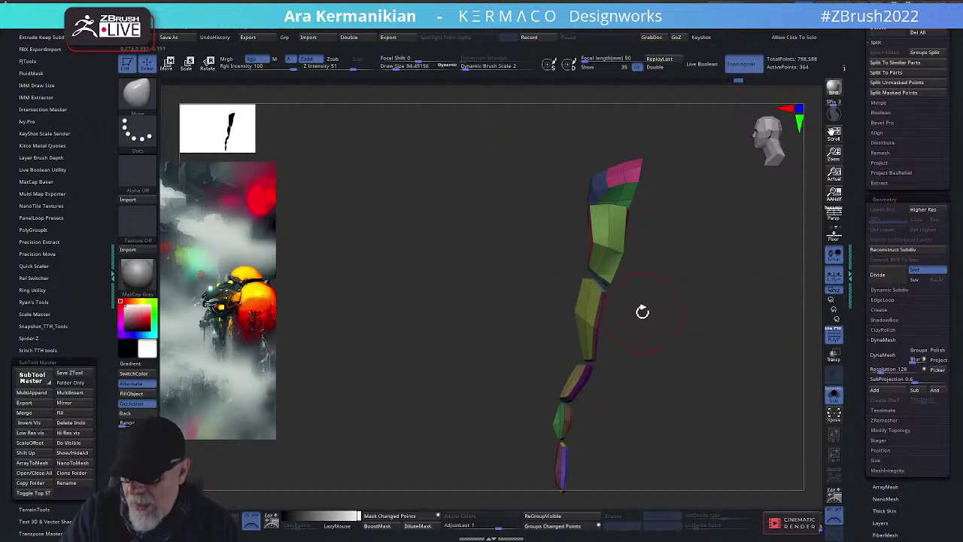
ctrl+right_drag(711, 299, 720, 324)
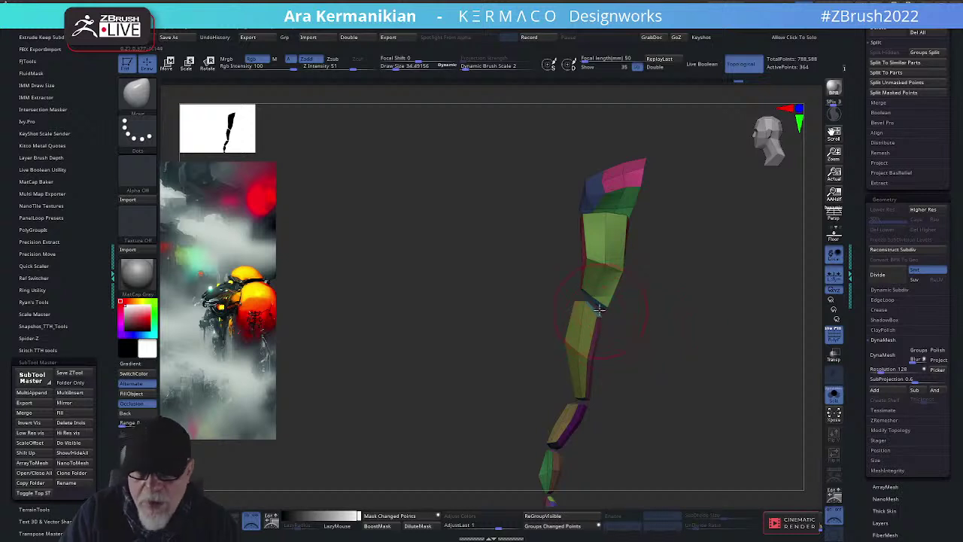
key(s)
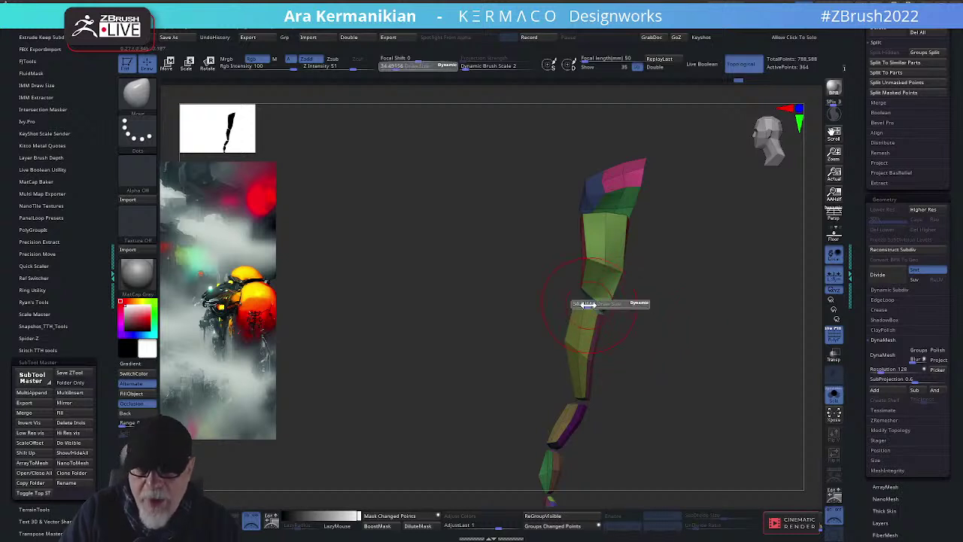
drag(586, 304, 580, 311)
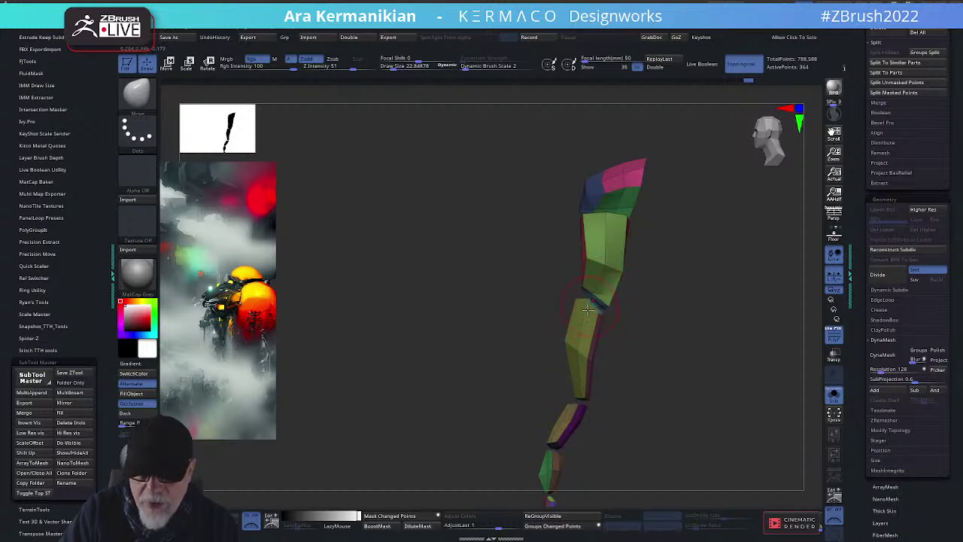
drag(674, 324, 671, 293)
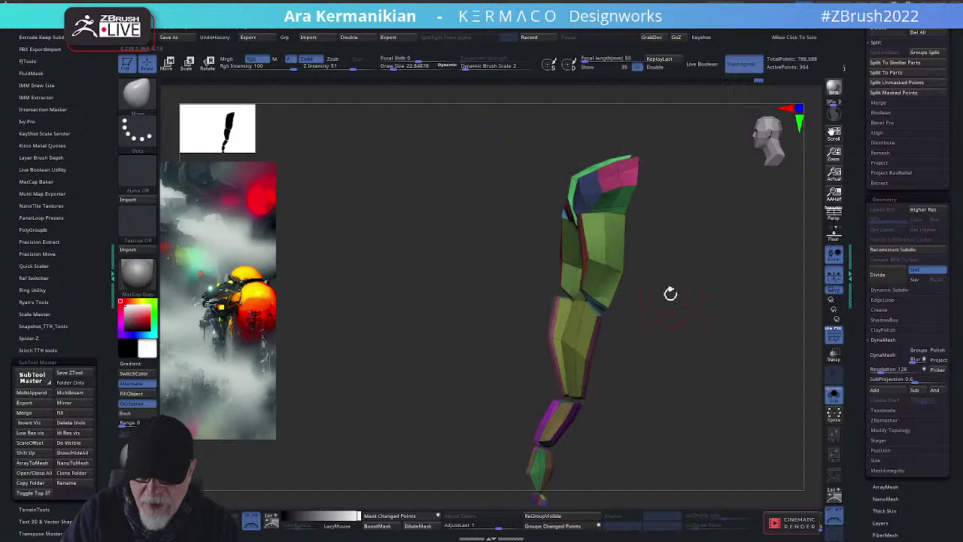
Reshape the upper hip pieces with the Move brush, reducing the brush to about 20.8
shift+drag(697, 228, 727, 223)
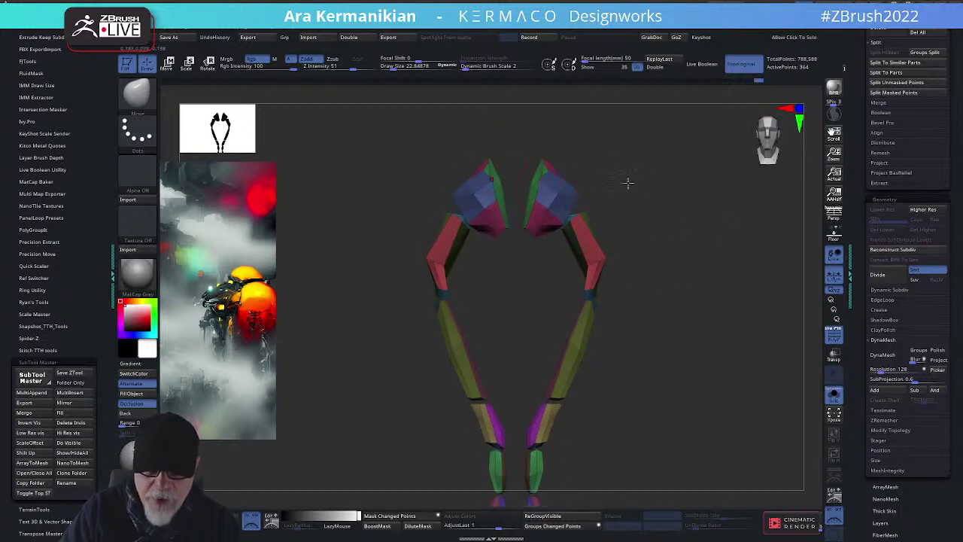
drag(628, 182, 527, 180)
drag(639, 206, 525, 195)
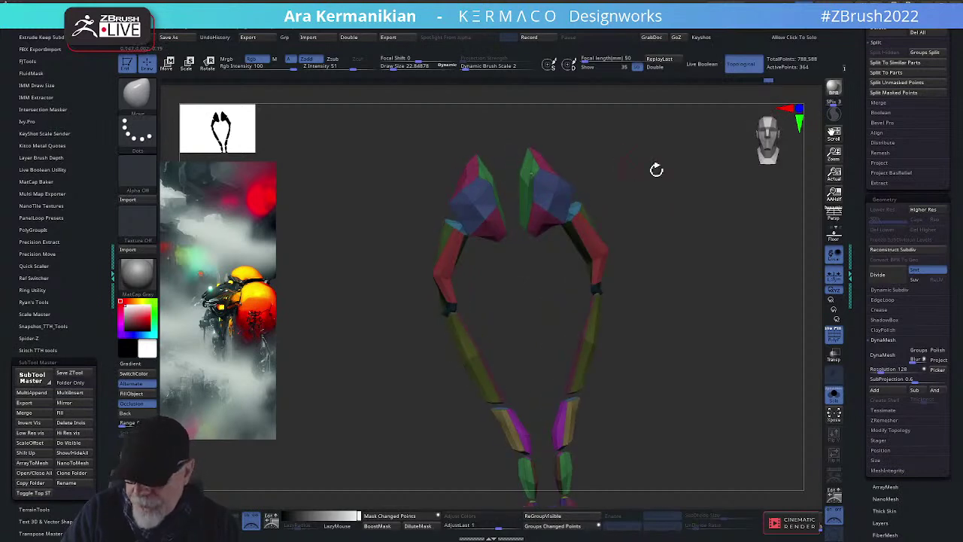
drag(656, 170, 577, 223)
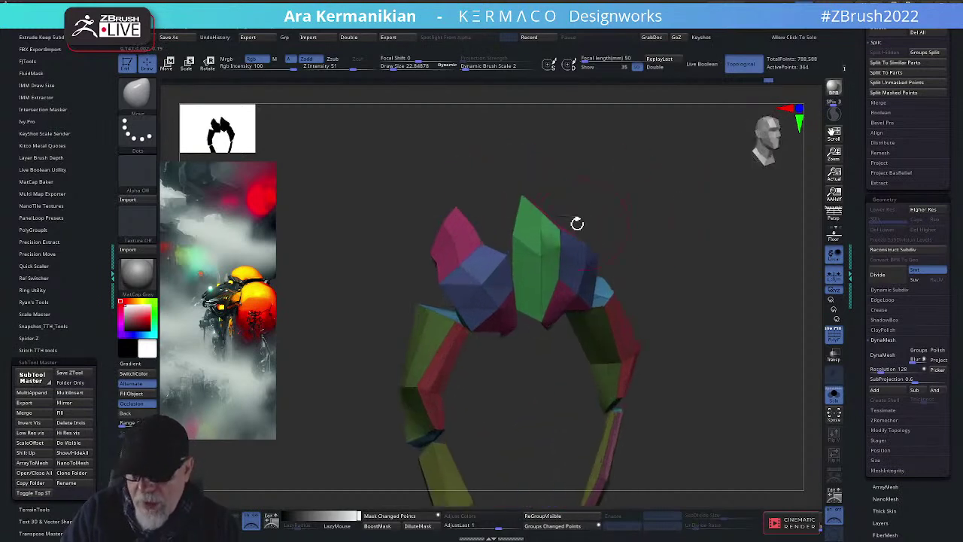
key(s)
click(532, 247)
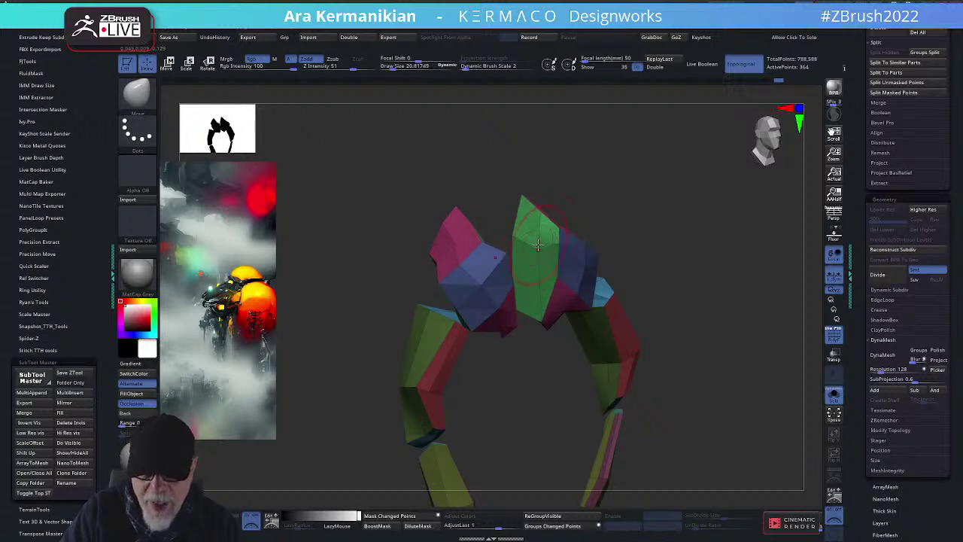
mouse_move(641, 189)
mouse_down()
mouse_move(623, 184)
mouse_move(520, 271)
mouse_up()
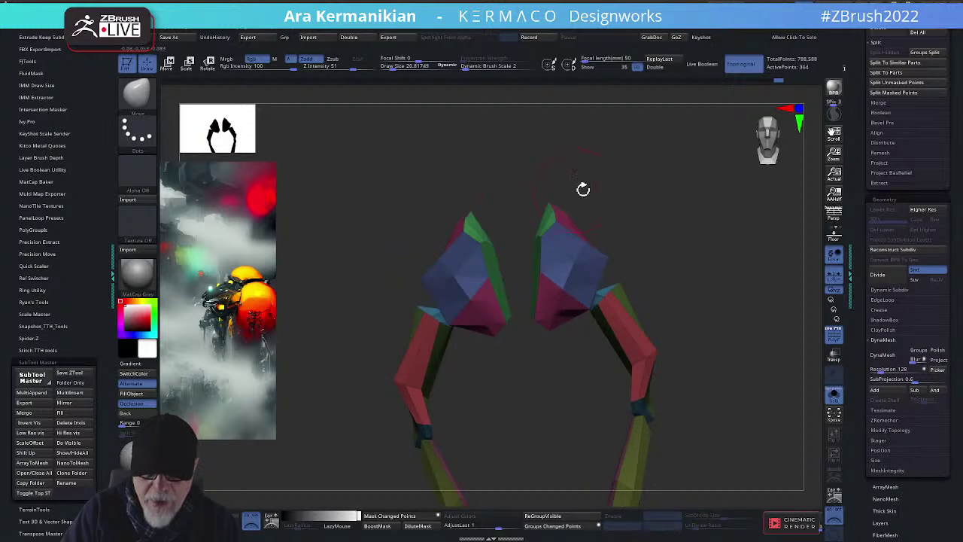
drag(583, 189, 558, 238)
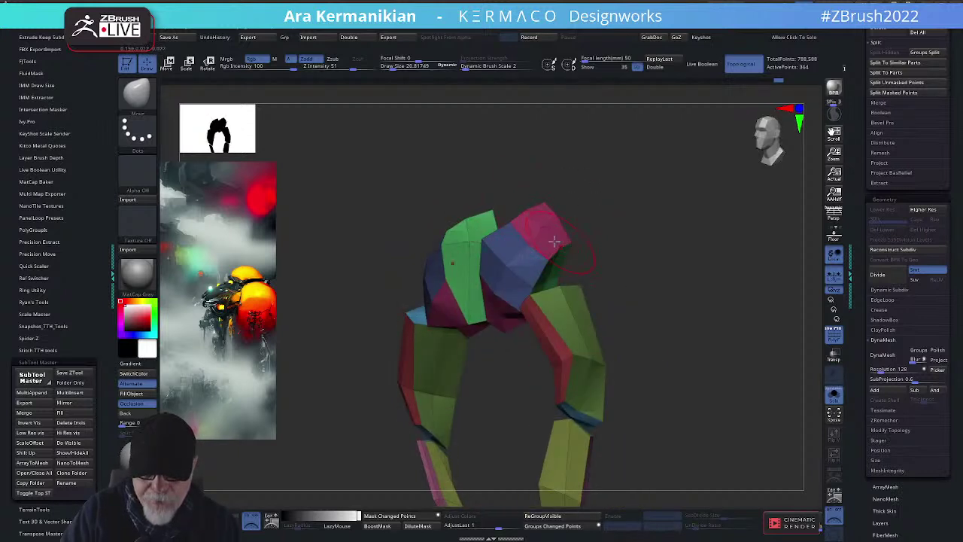
drag(662, 264, 557, 280)
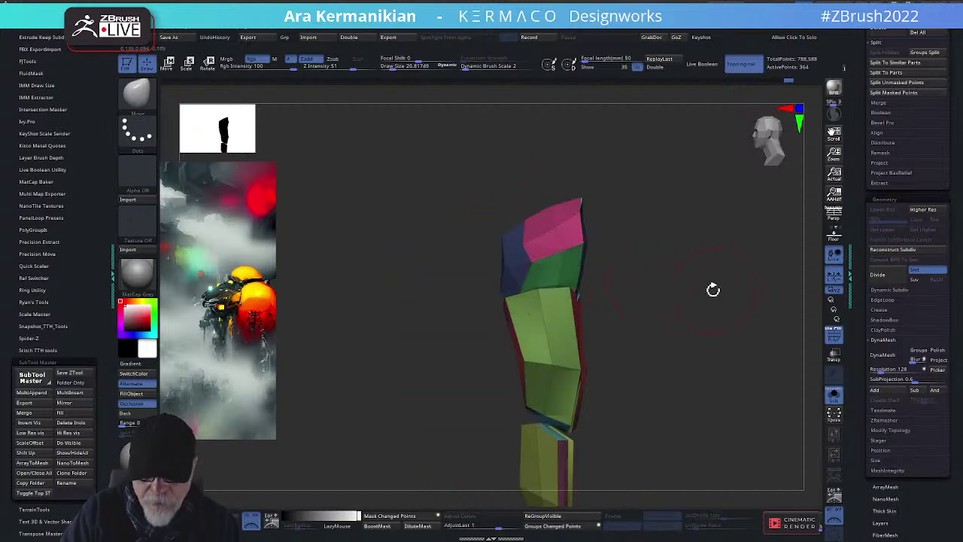
drag(712, 288, 603, 268)
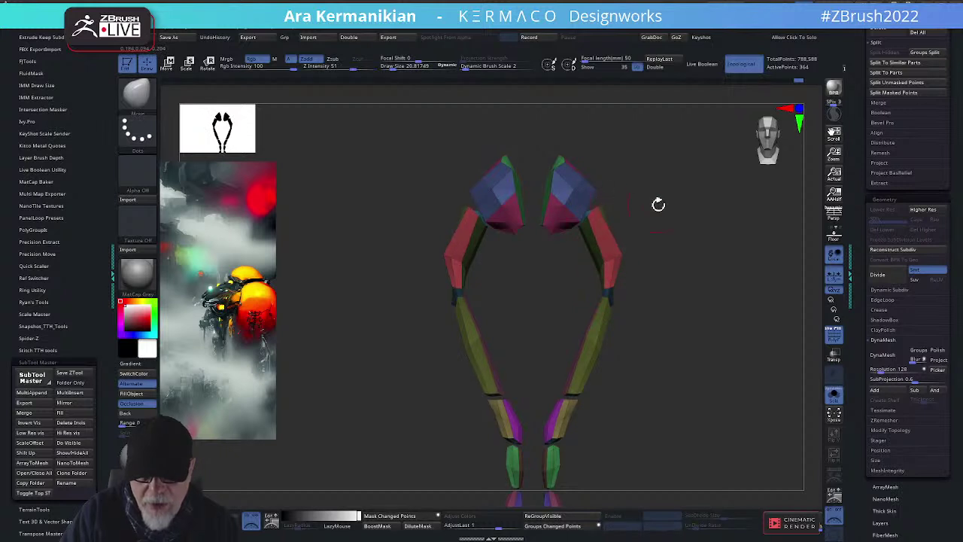
Refine the inner lower corners of the hip pieces with the Move brush and smooth their undersides
drag(657, 205, 626, 202)
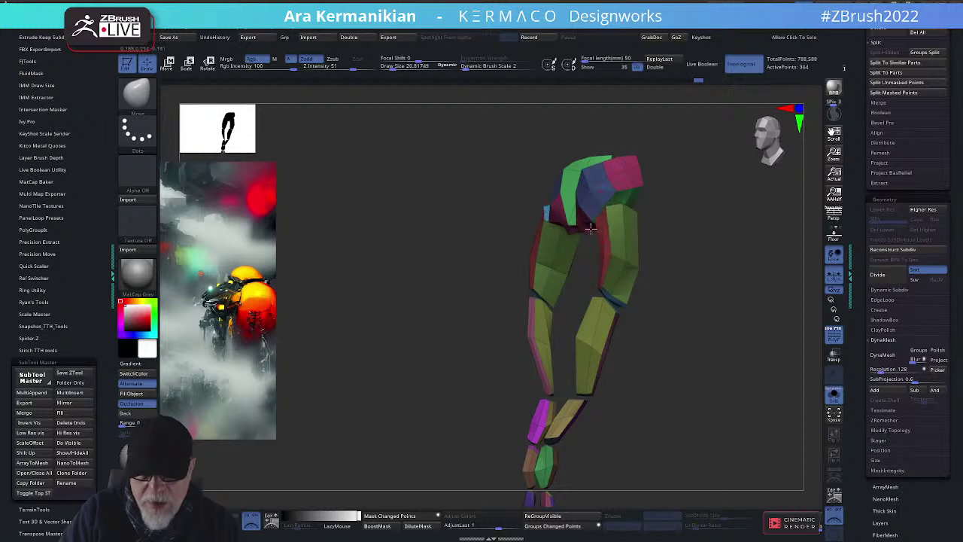
drag(676, 221, 732, 226)
drag(593, 205, 667, 211)
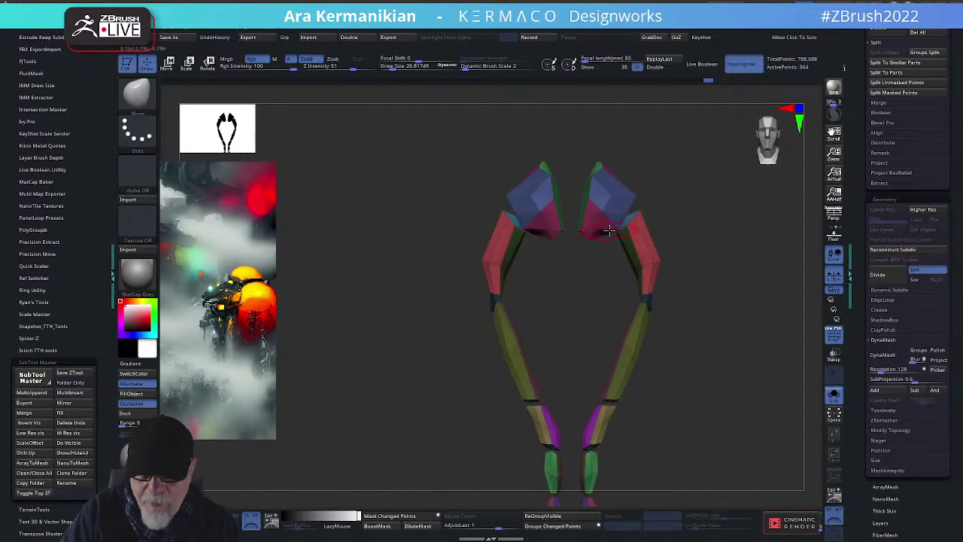
key(shift)
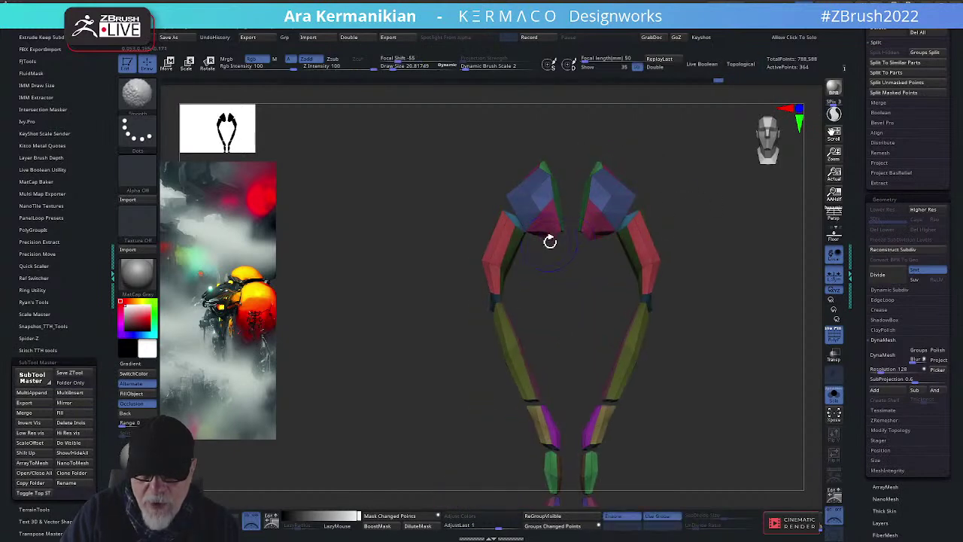
mouse_move(556, 240)
mouse_down()
mouse_move(563, 245)
mouse_move(563, 200)
mouse_move(562, 235)
mouse_up()
drag(586, 294, 566, 241)
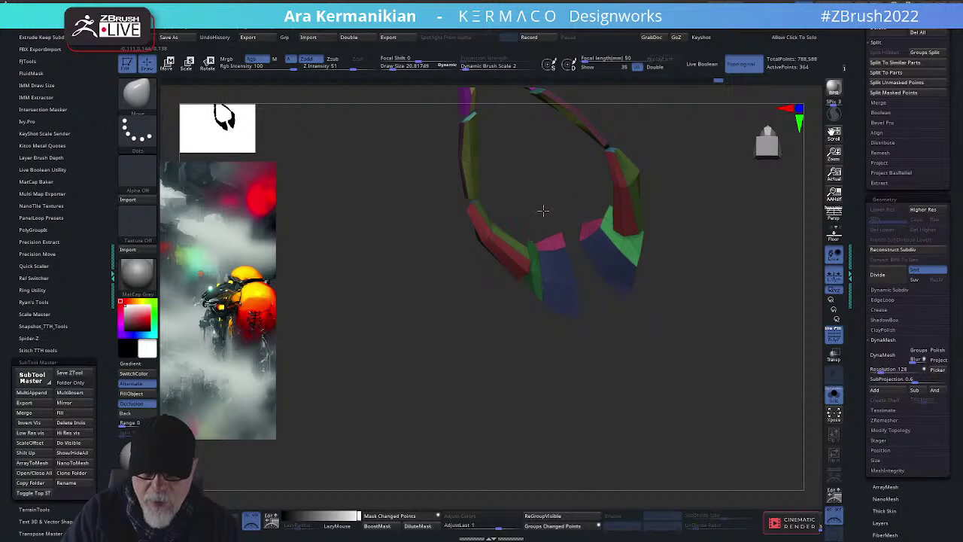
drag(542, 210, 589, 299)
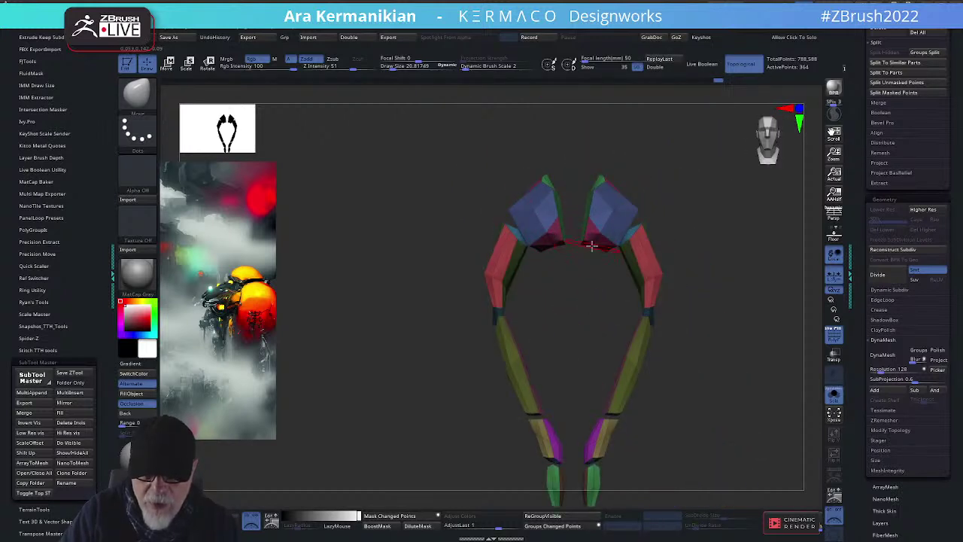
Reduce the Move brush to about 13.7 and pull the undersides of the hip pieces into flatter, cleaner planes
drag(581, 274, 557, 223)
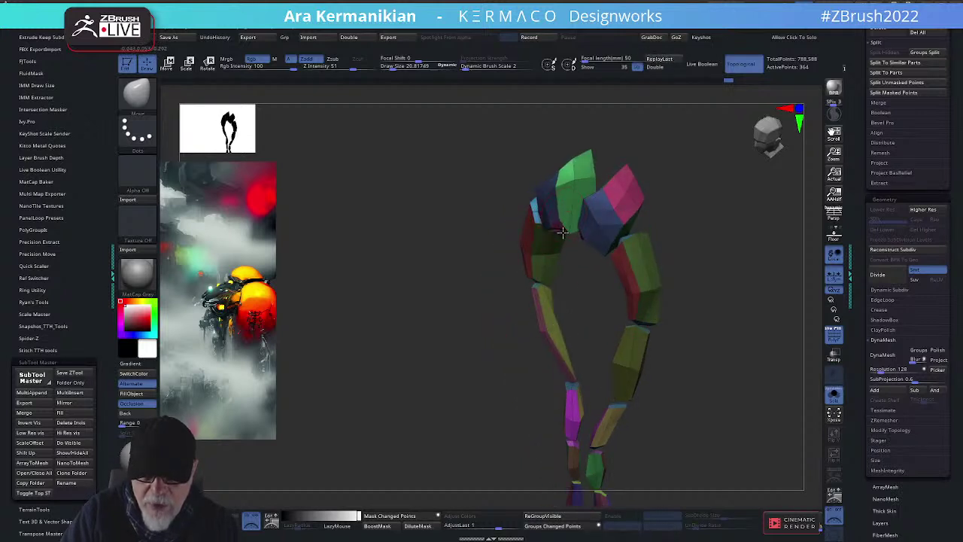
key(s)
drag(568, 217, 565, 217)
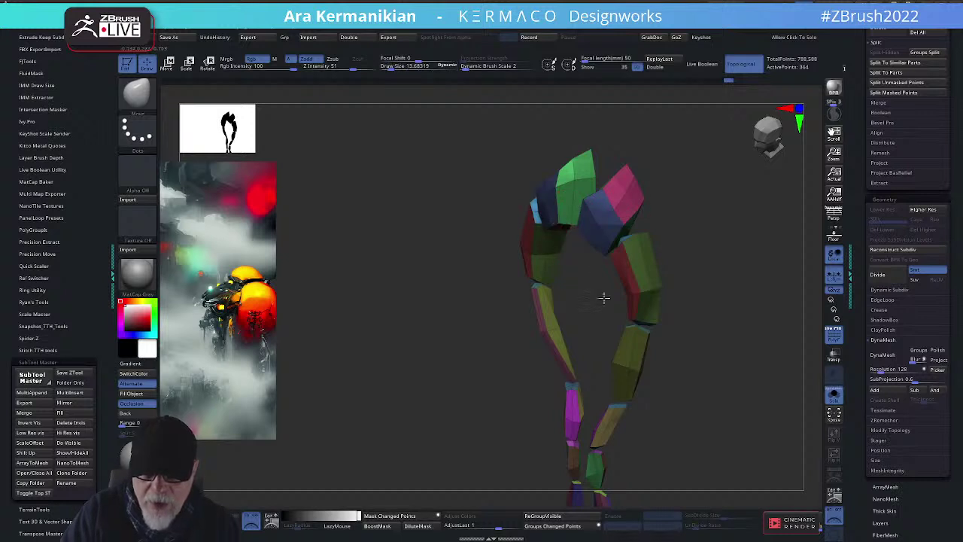
drag(604, 298, 593, 235)
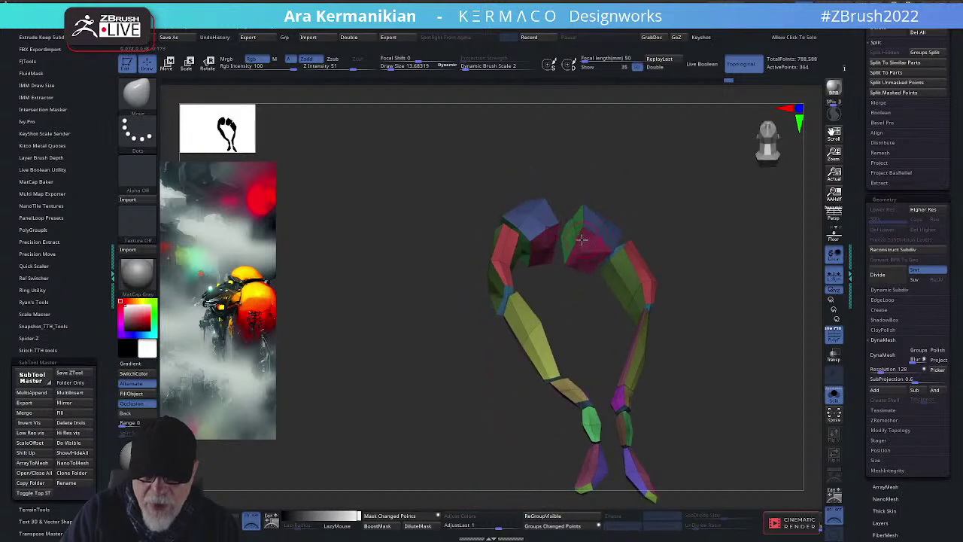
drag(681, 232, 723, 214)
drag(579, 235, 580, 209)
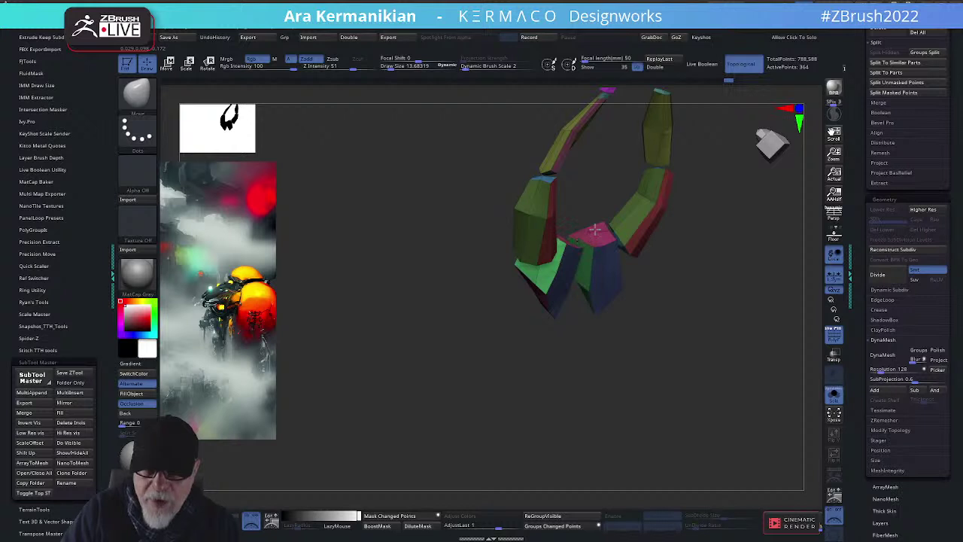
drag(729, 288, 655, 276)
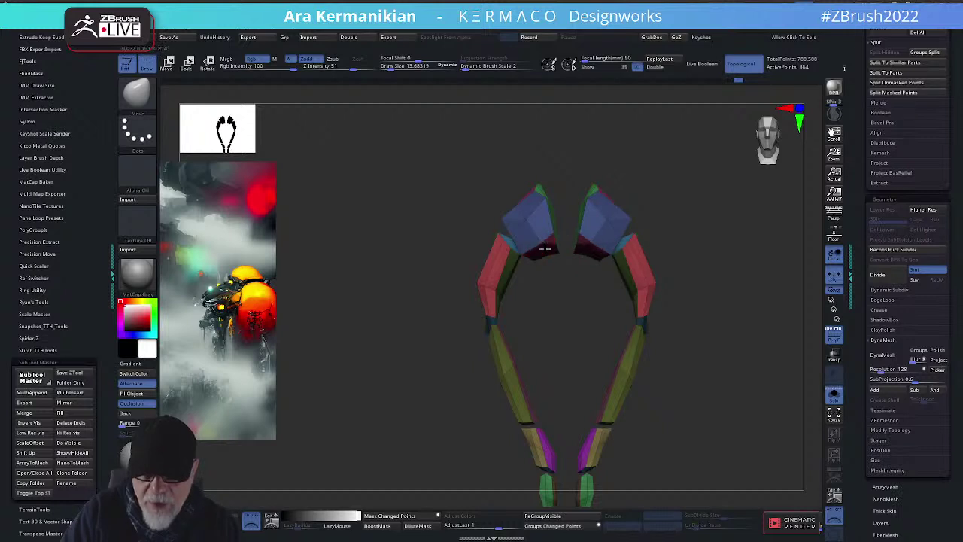
Extend the blue front faces of the hip pieces outward and down to meet the tops of the thighs
drag(555, 288, 521, 284)
drag(490, 251, 499, 215)
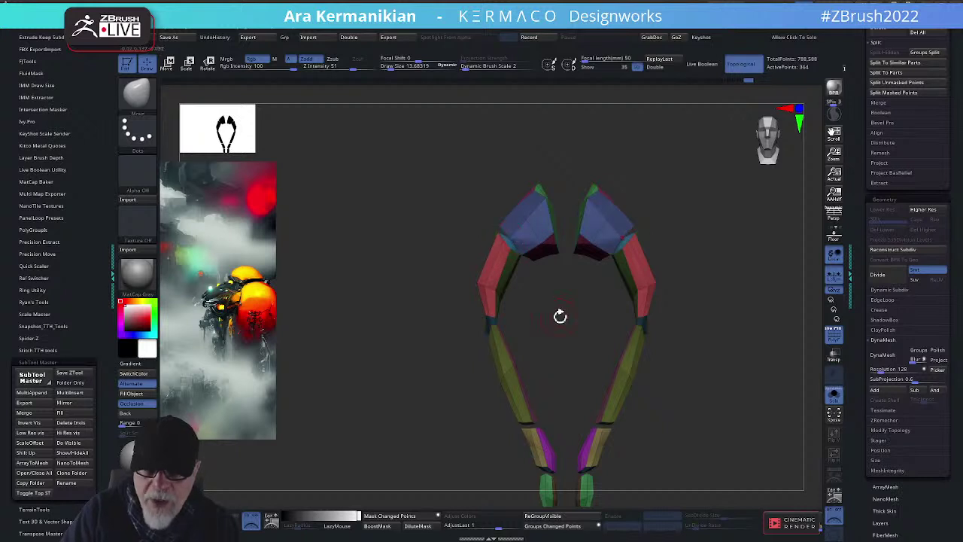
drag(560, 316, 594, 238)
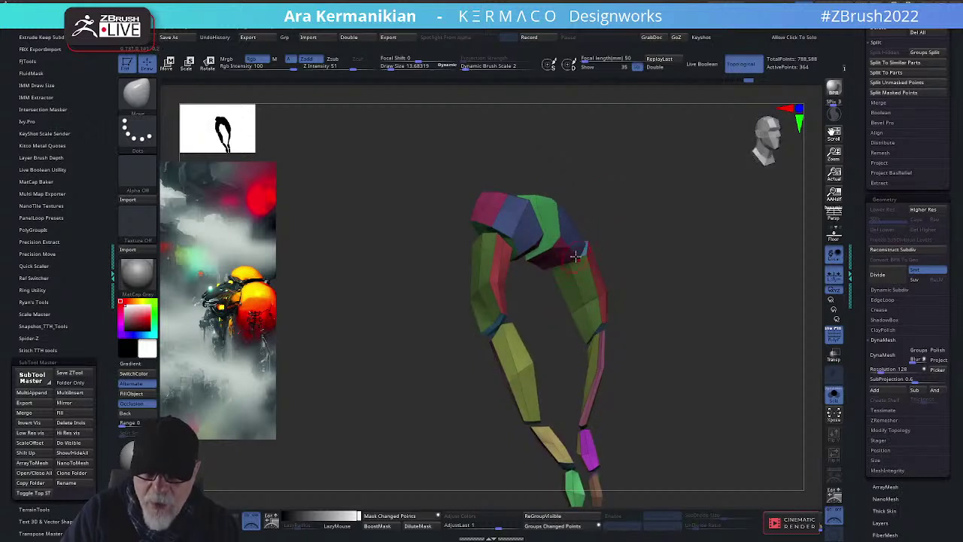
mouse_move(586, 234)
mouse_down()
mouse_move(623, 234)
mouse_move(588, 231)
mouse_move(524, 282)
mouse_move(542, 279)
mouse_move(574, 246)
mouse_up()
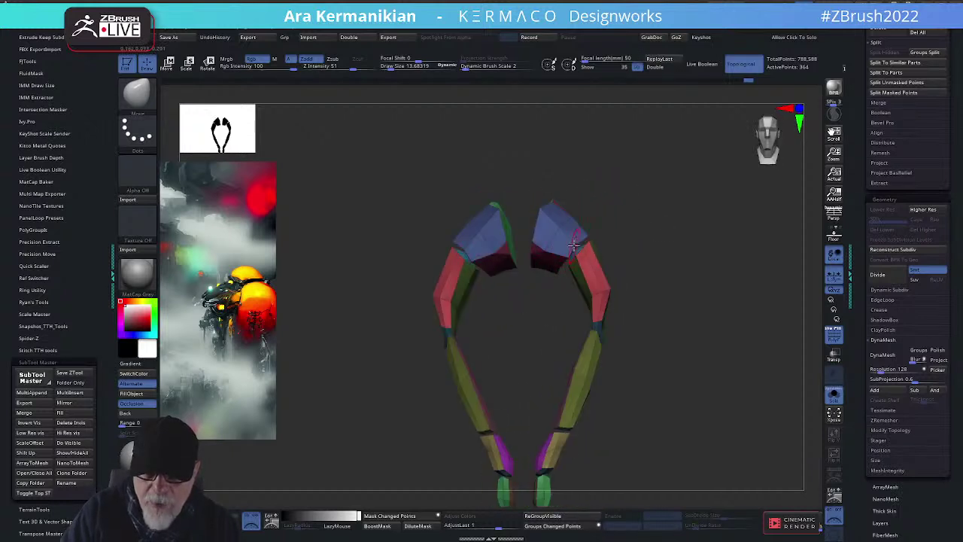
drag(649, 239, 574, 252)
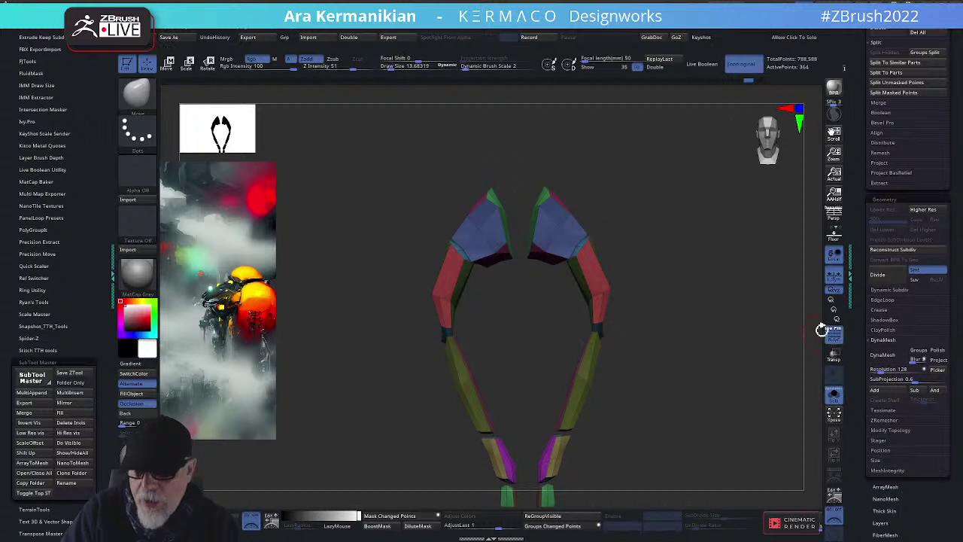
alt+drag(667, 256, 637, 254)
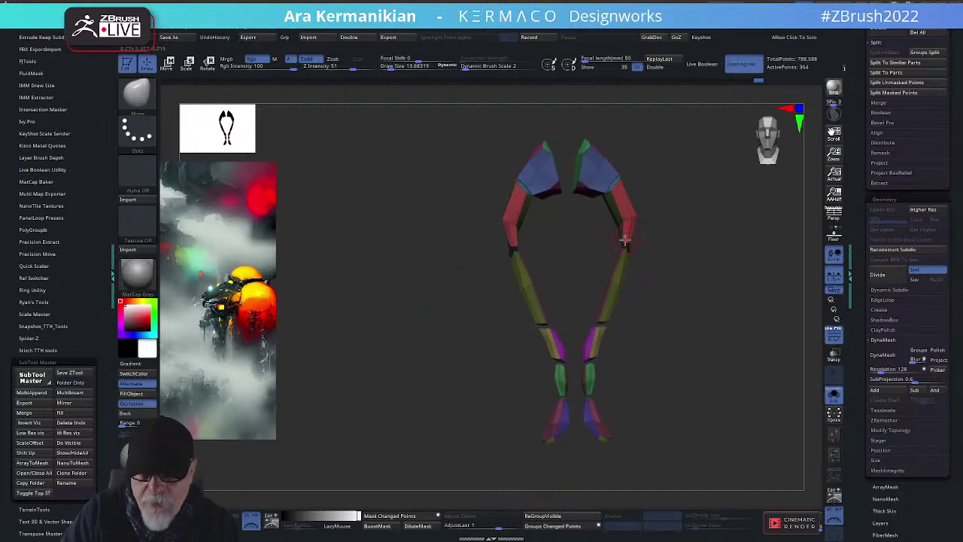
Clean up the facing thigh and shin ends at the knees with the Move brush, reducing it to about 7
drag(635, 235, 638, 281)
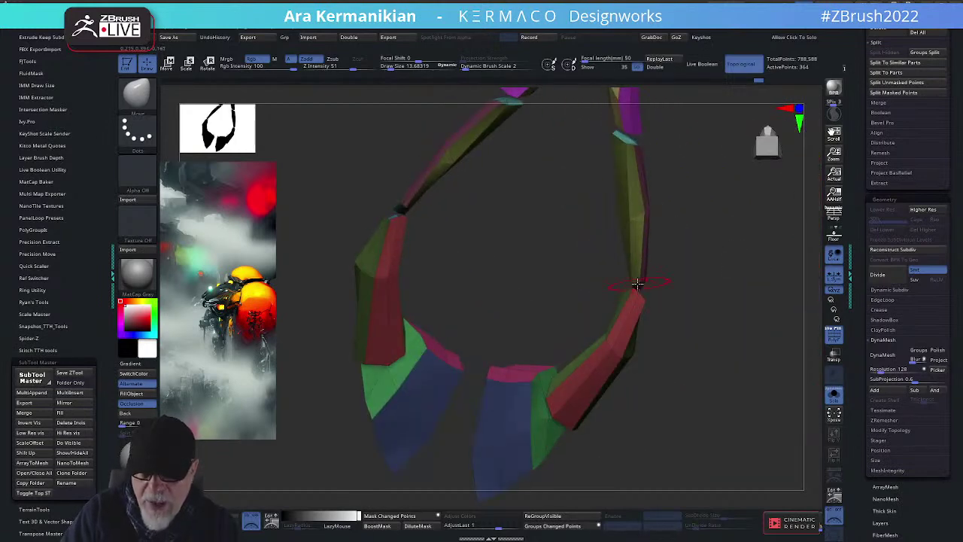
drag(714, 276, 555, 279)
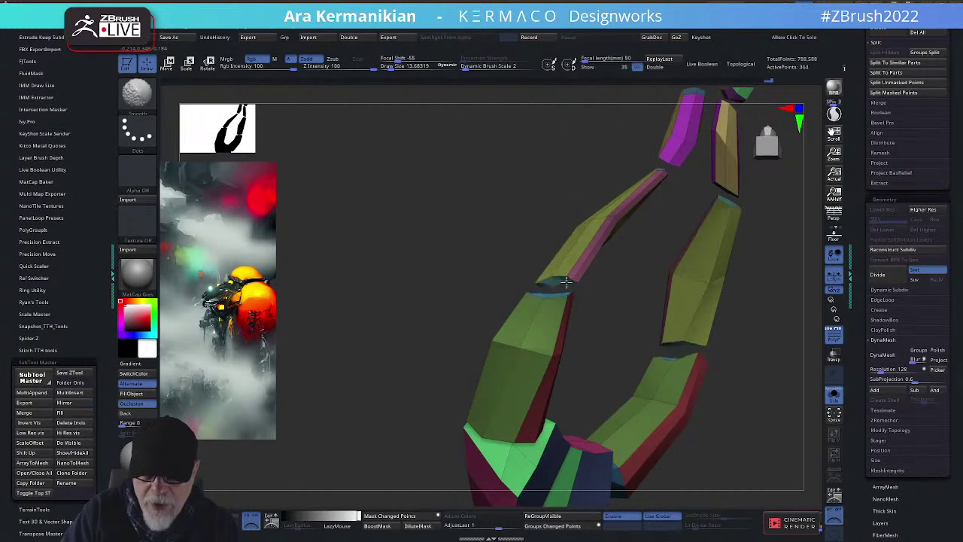
key(s)
drag(555, 287, 552, 285)
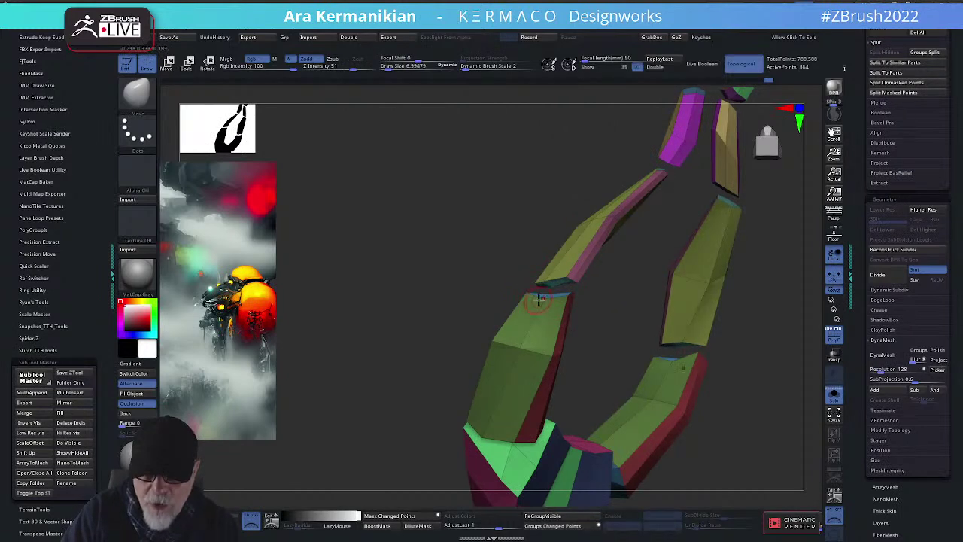
mouse_move(582, 286)
mouse_down()
mouse_move(604, 298)
mouse_move(573, 285)
mouse_up()
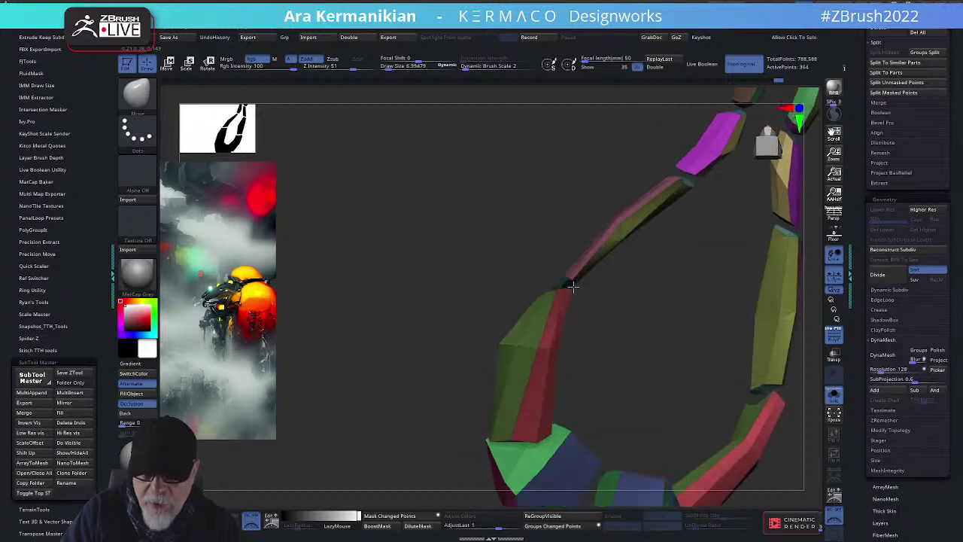
Refine the contours of the long shins and the tan-and-purple segments from behind with the Move brush at about 7
drag(628, 316, 550, 304)
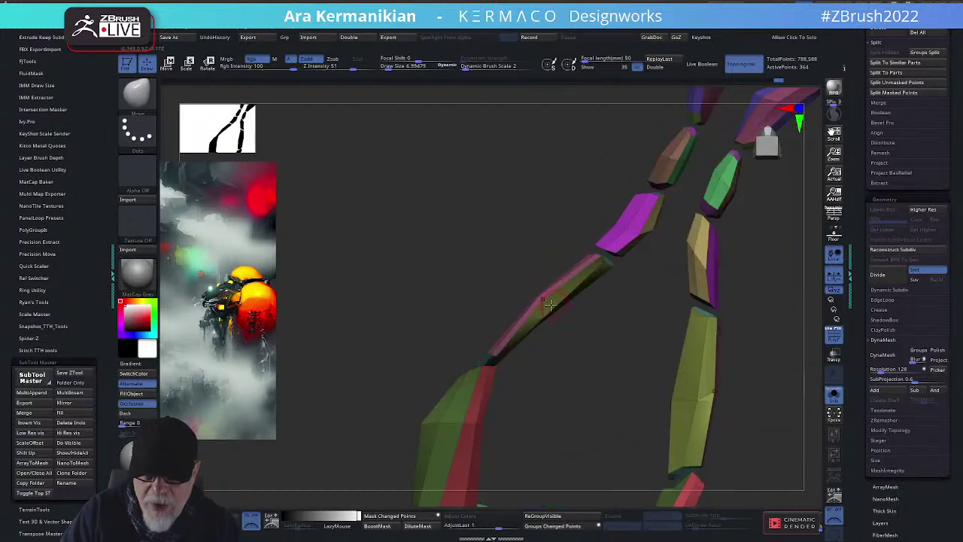
mouse_move(614, 327)
mouse_down()
mouse_move(589, 266)
mouse_move(730, 298)
mouse_move(707, 293)
mouse_move(607, 326)
mouse_move(618, 326)
mouse_up()
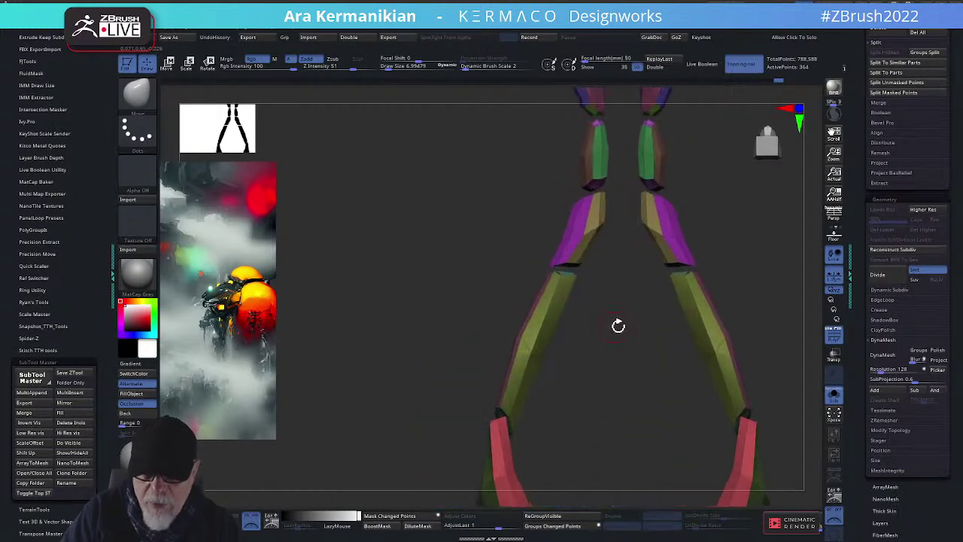
key(space)
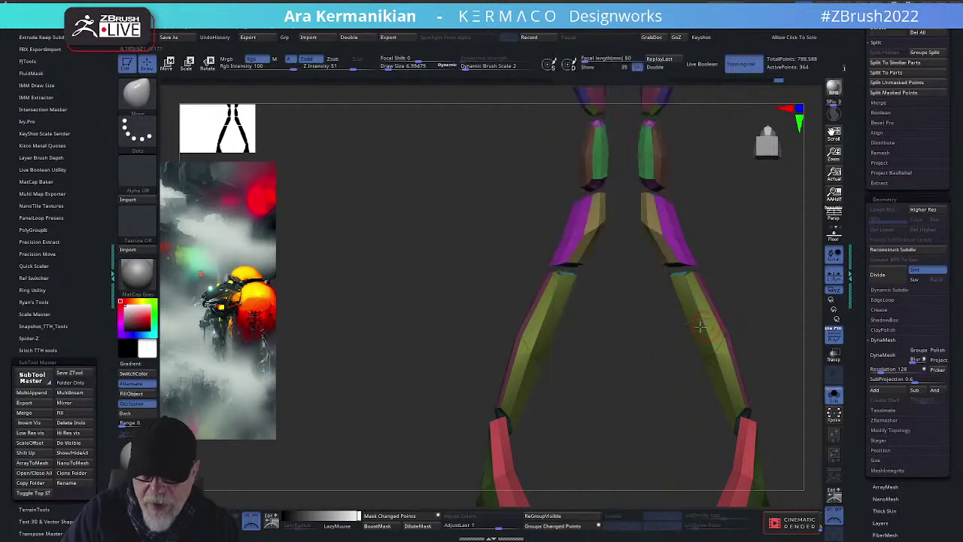
alt+drag(750, 291, 715, 327)
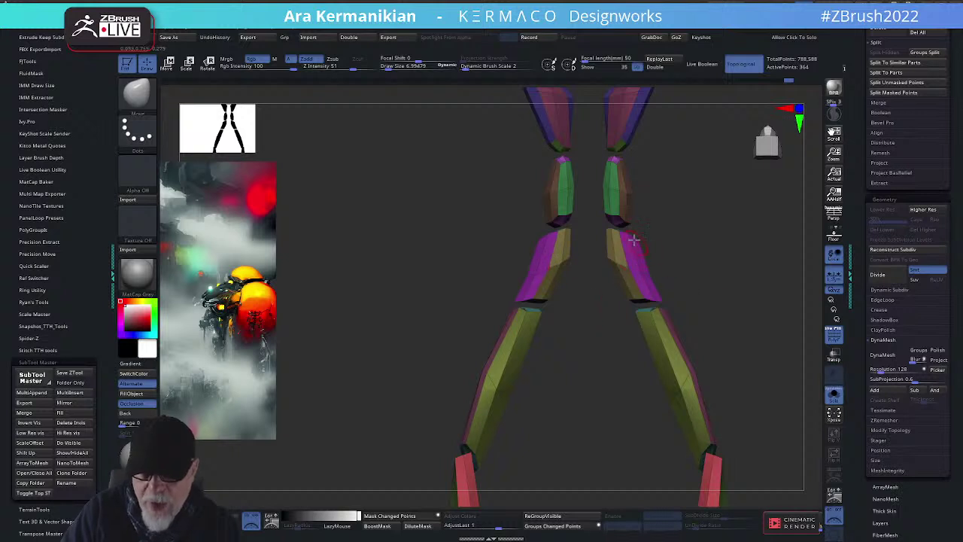
mouse_move(707, 283)
mouse_down()
mouse_move(700, 301)
mouse_move(740, 325)
mouse_move(742, 206)
mouse_move(707, 245)
mouse_move(703, 344)
mouse_move(727, 275)
mouse_move(626, 269)
mouse_move(636, 262)
mouse_move(591, 275)
mouse_up()
Enlarge the Move brush to about 48.6 and adjust the leg's overall side profile down to the foot
key(s)
key(s)
right_drag(636, 272, 606, 271)
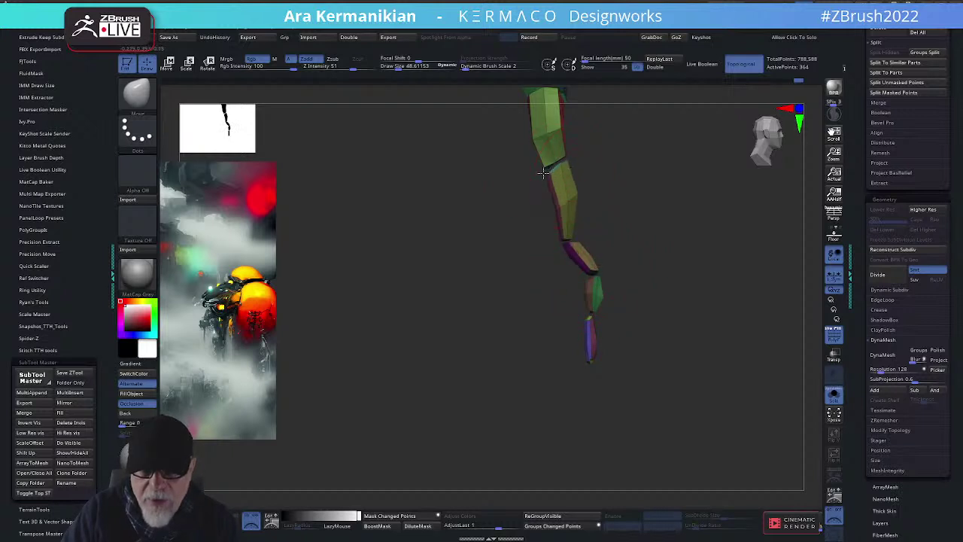
right_drag(667, 217, 650, 308)
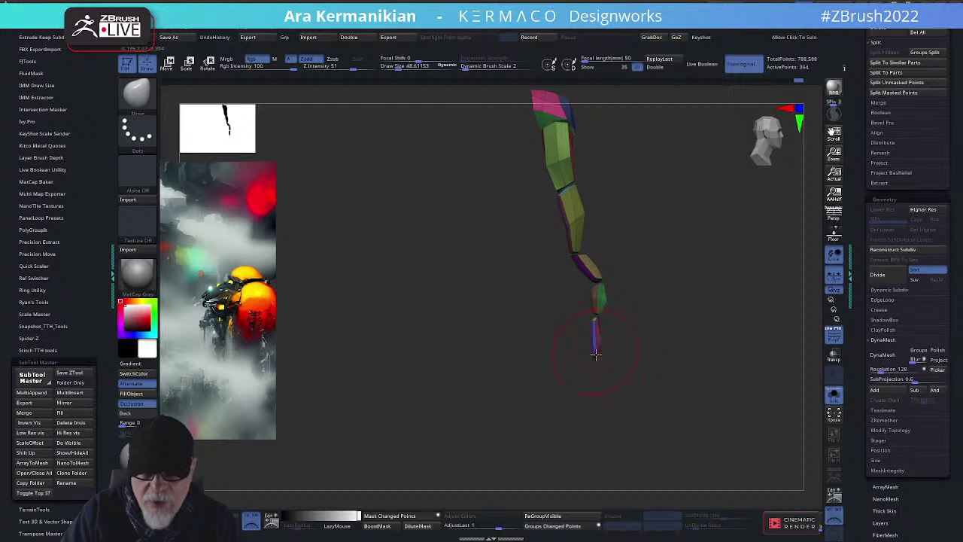
Widen and shape the foot segments with the Move brush, reducing it to about 7
key(s)
drag(588, 347, 582, 347)
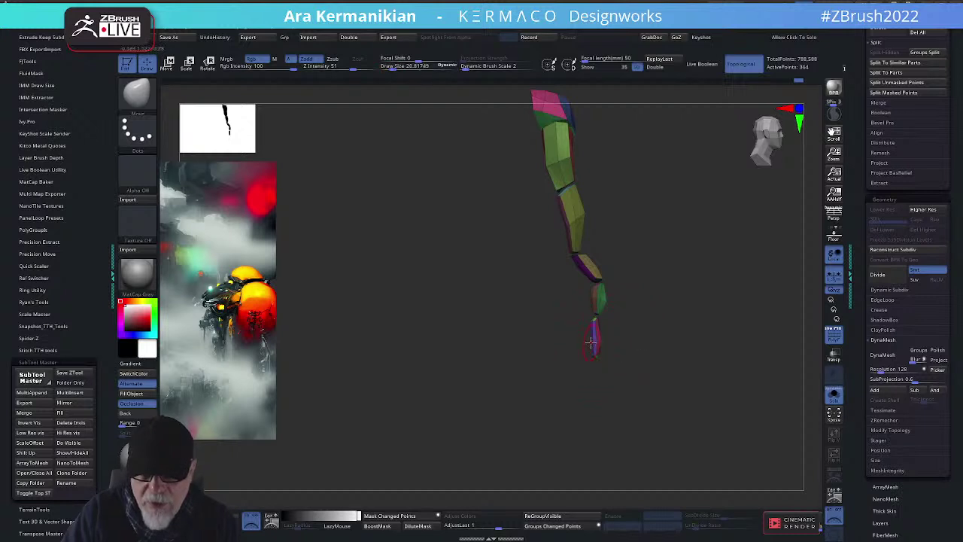
mouse_move(603, 343)
right_down()
mouse_move(621, 333)
mouse_move(703, 341)
mouse_move(667, 323)
mouse_move(667, 305)
mouse_move(651, 326)
mouse_move(562, 352)
mouse_move(652, 389)
mouse_move(634, 400)
mouse_move(660, 368)
mouse_move(668, 328)
mouse_move(566, 308)
mouse_move(531, 327)
right_up()
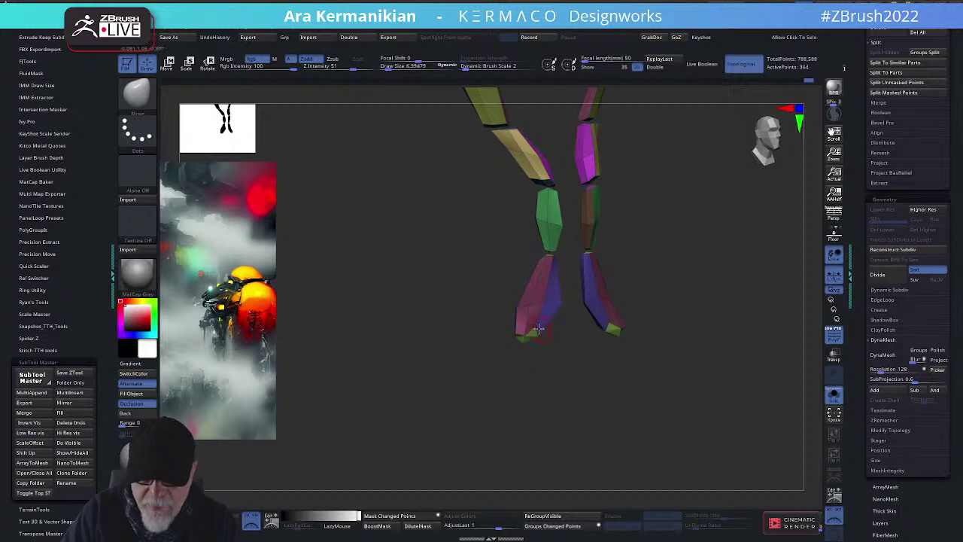
drag(578, 386, 561, 321)
drag(636, 297, 482, 265)
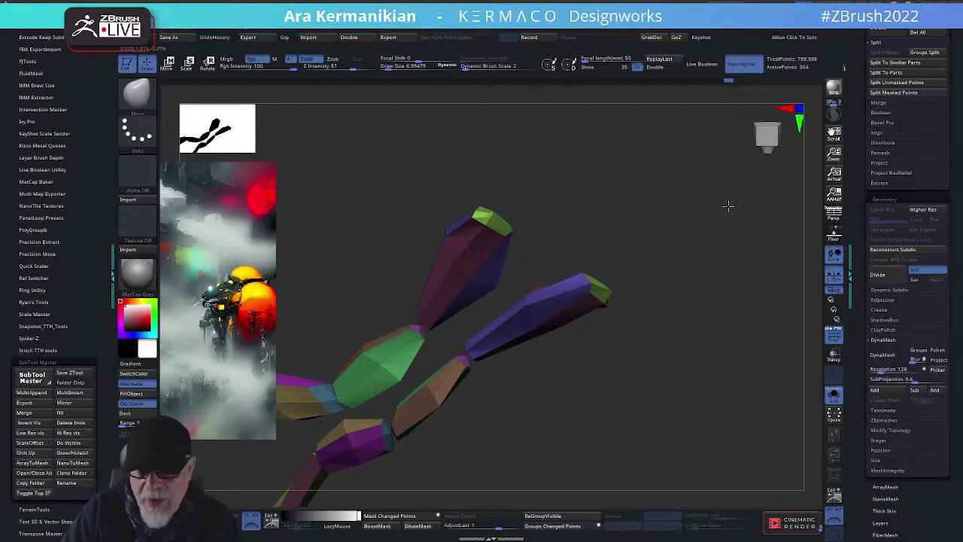
drag(727, 206, 677, 349)
drag(711, 377, 621, 340)
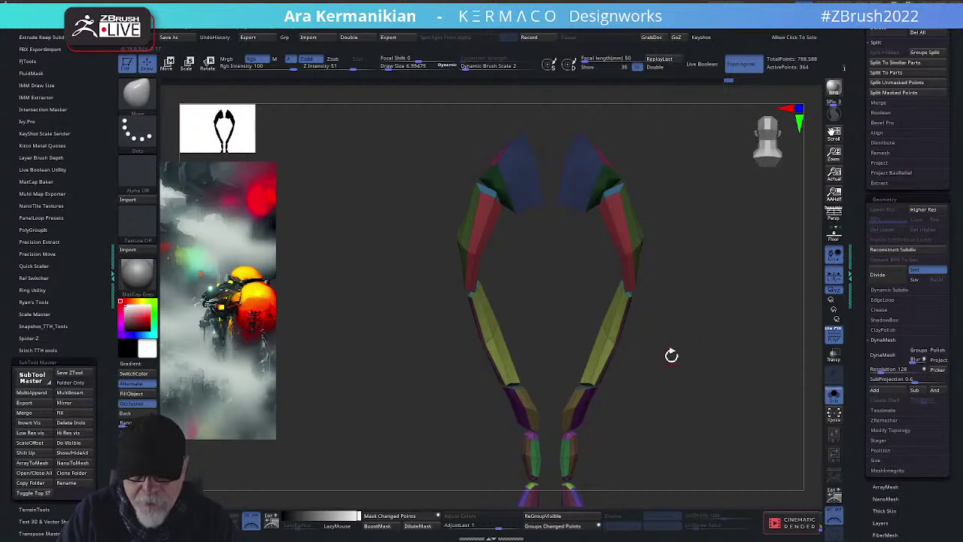
Add volume to the long shin segments with the Inflate brush at a size of about 34.5
key(s)
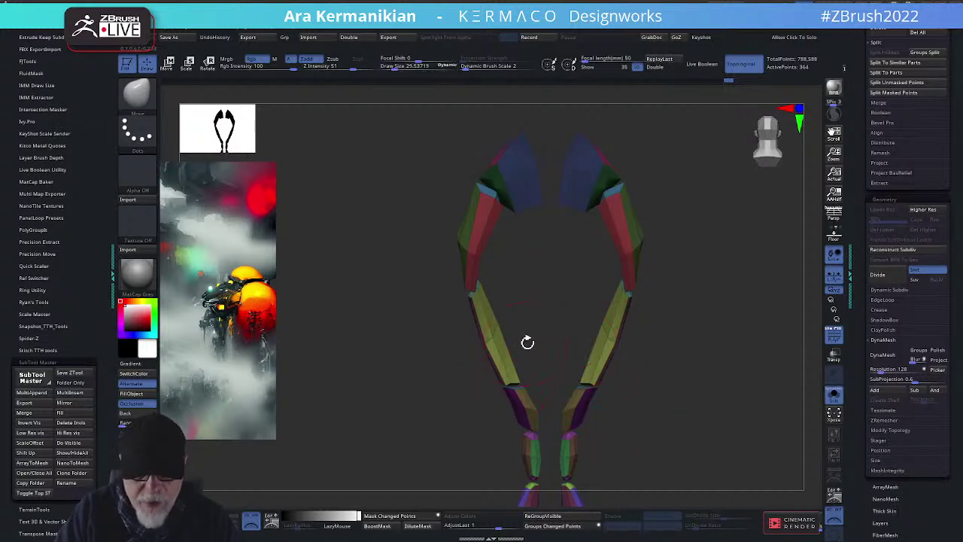
key(s)
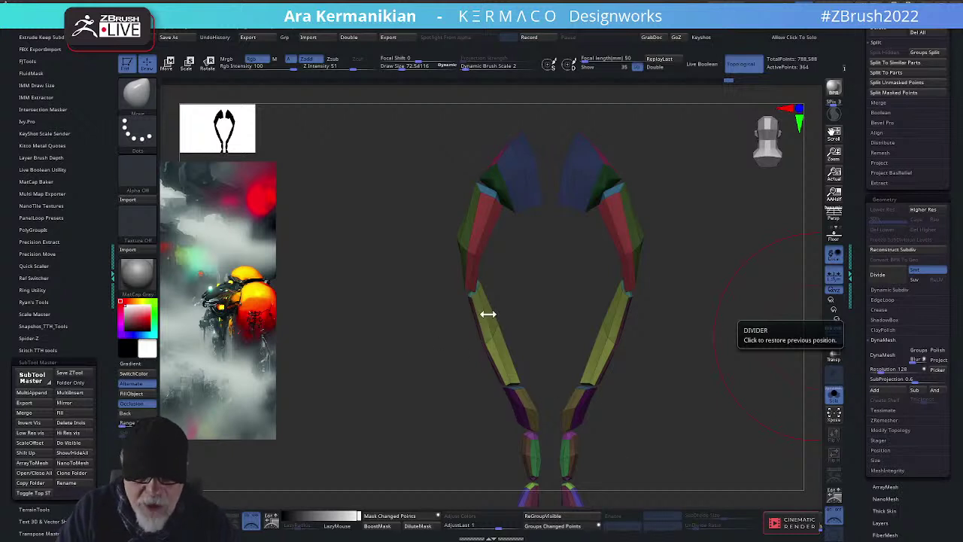
right_click(496, 351)
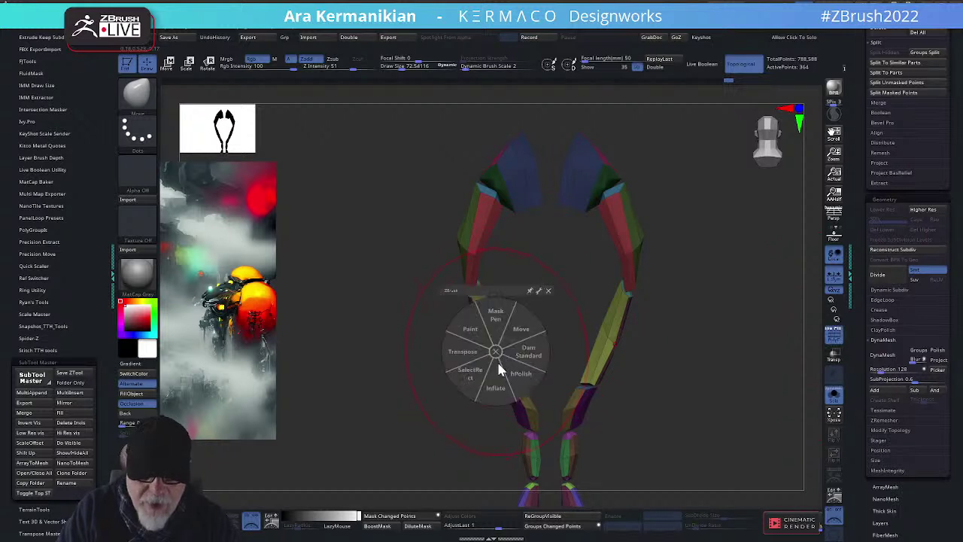
click(497, 390)
drag(552, 324, 555, 308)
key(s)
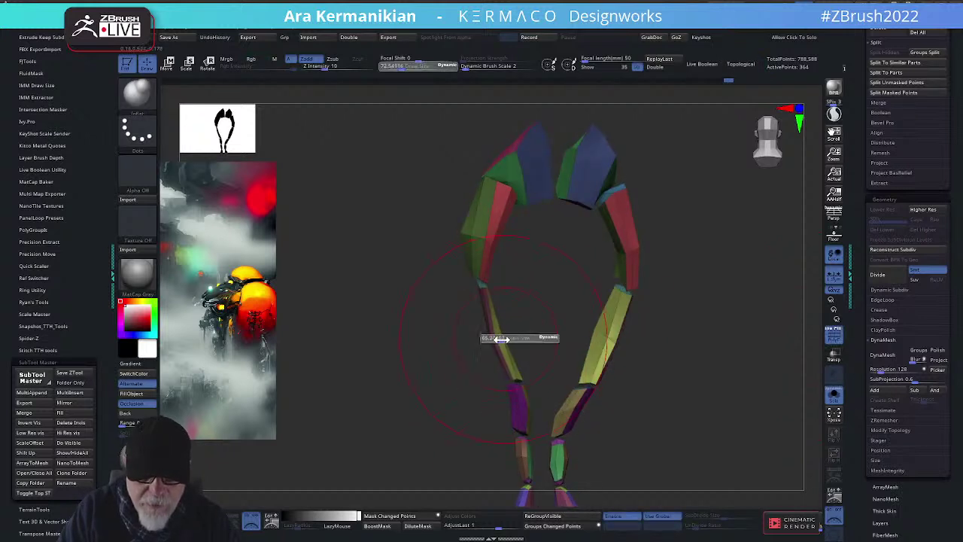
drag(493, 341, 487, 341)
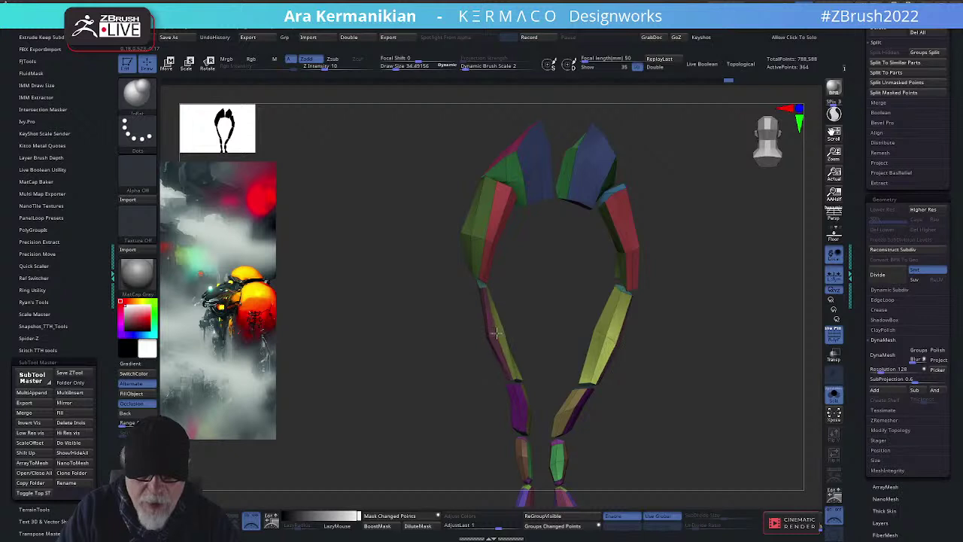
drag(563, 311, 550, 314)
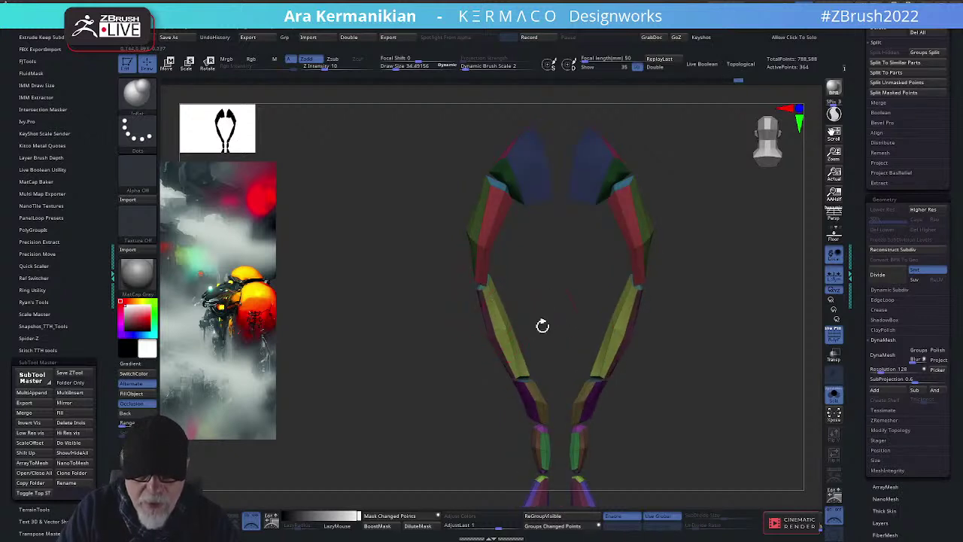
drag(659, 326, 667, 344)
mouse_move(602, 359)
mouse_down()
mouse_move(596, 374)
mouse_move(597, 356)
mouse_up()
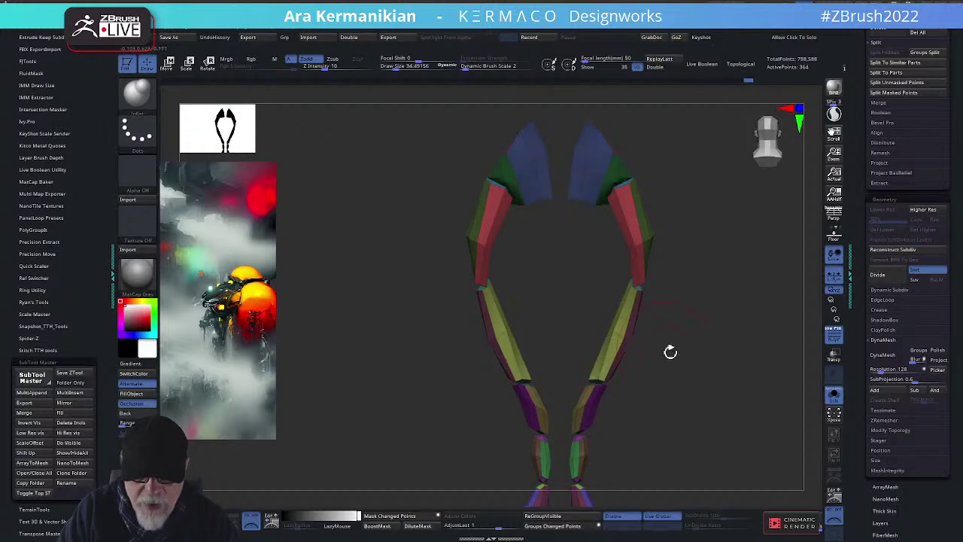
drag(670, 351, 562, 344)
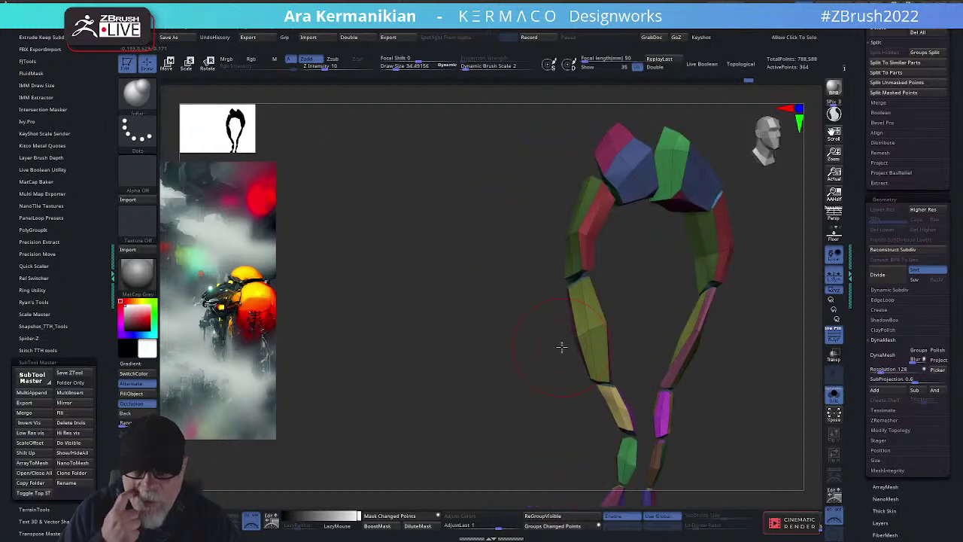
Inflate the thigh segments below the hip pieces from the front, reducing the brush to about 27.2
shift+drag(746, 316, 757, 316)
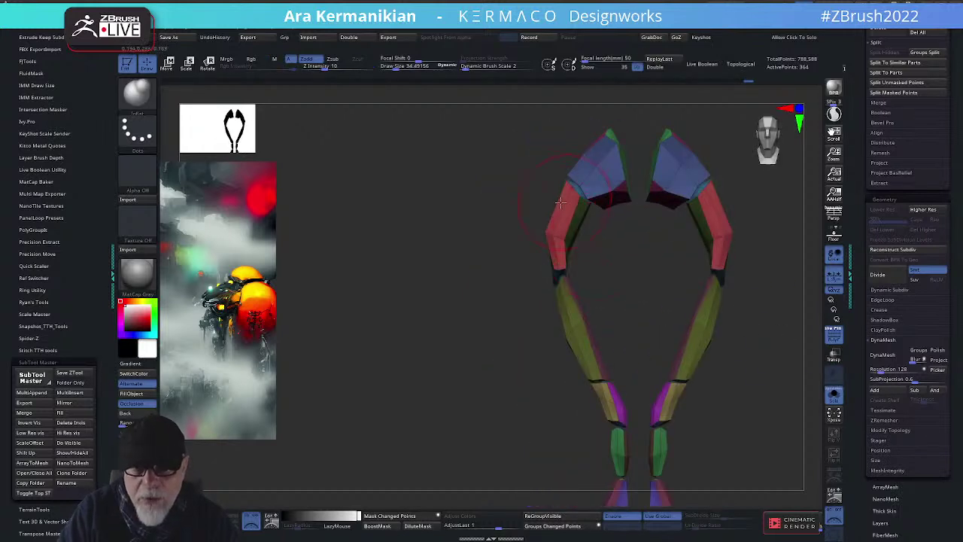
drag(589, 206, 573, 198)
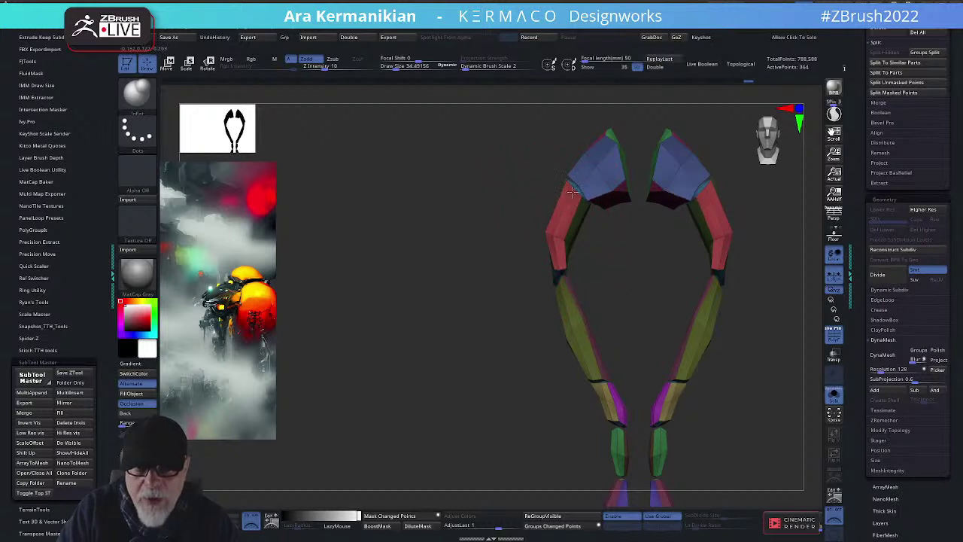
mouse_move(637, 248)
mouse_down()
mouse_move(696, 204)
mouse_move(688, 194)
mouse_up()
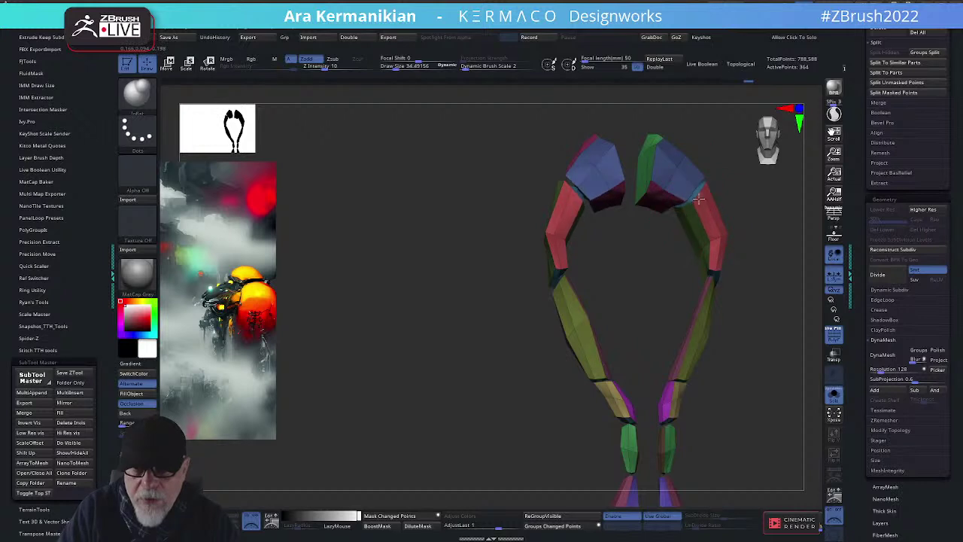
mouse_move(595, 238)
mouse_down()
mouse_move(610, 266)
mouse_move(600, 269)
mouse_up()
key(s)
click(607, 246)
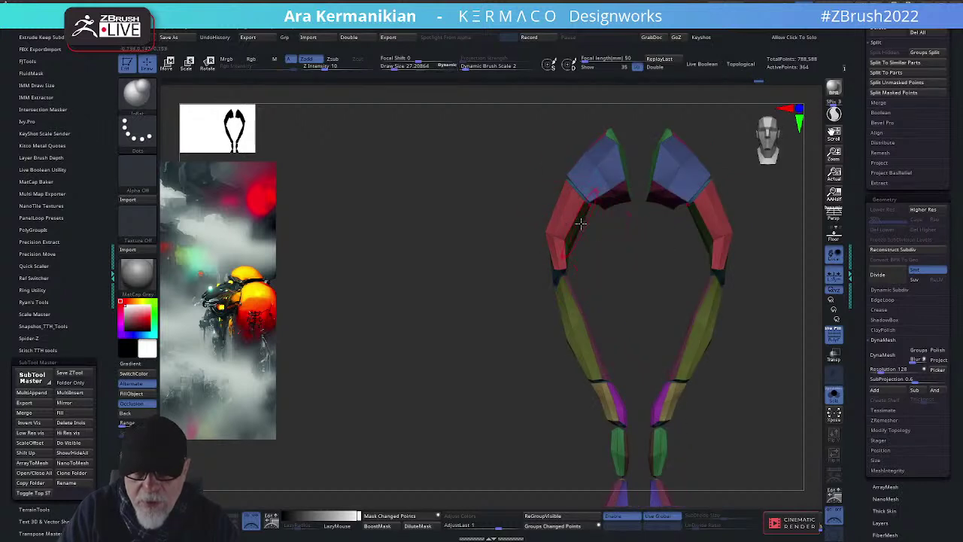
Reshape the thigh's side profile down to the knee with the Move brush, enlarging it to about 48.6
key(b)
key(m)
key(v)
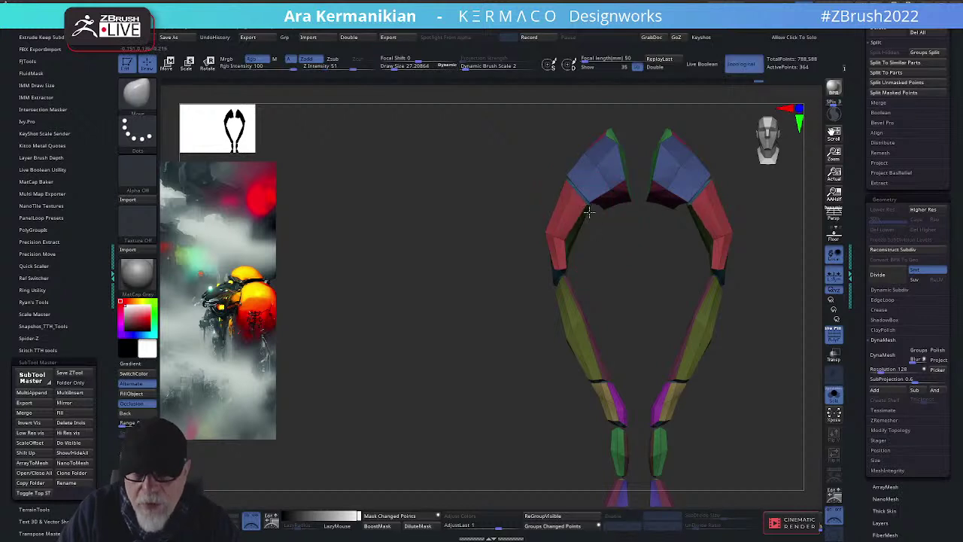
mouse_move(647, 305)
alt+mouse_down()
mouse_move(607, 284)
mouse_move(722, 296)
mouse_move(634, 299)
mouse_move(735, 299)
mouse_move(707, 307)
mouse_move(710, 293)
mouse_move(650, 279)
alt+mouse_up()
key(s)
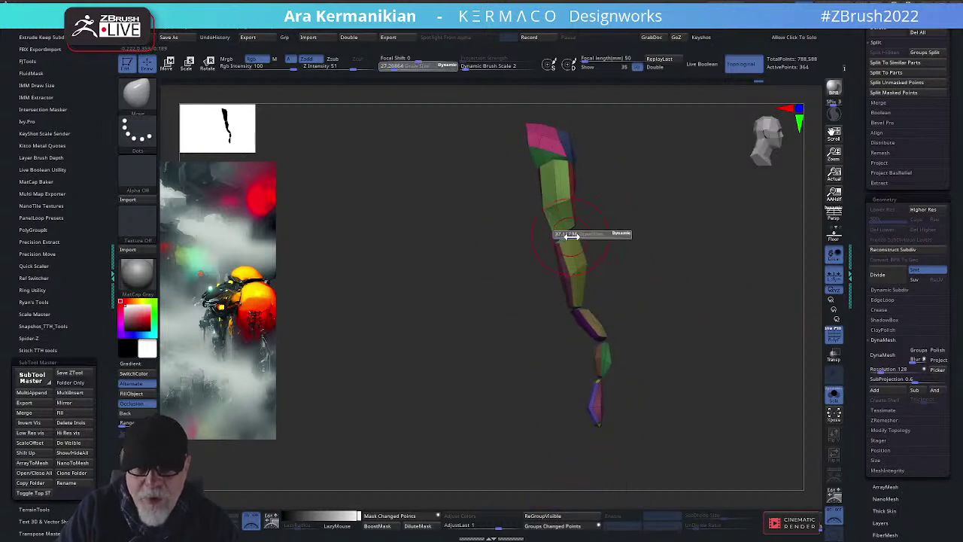
drag(574, 236, 550, 237)
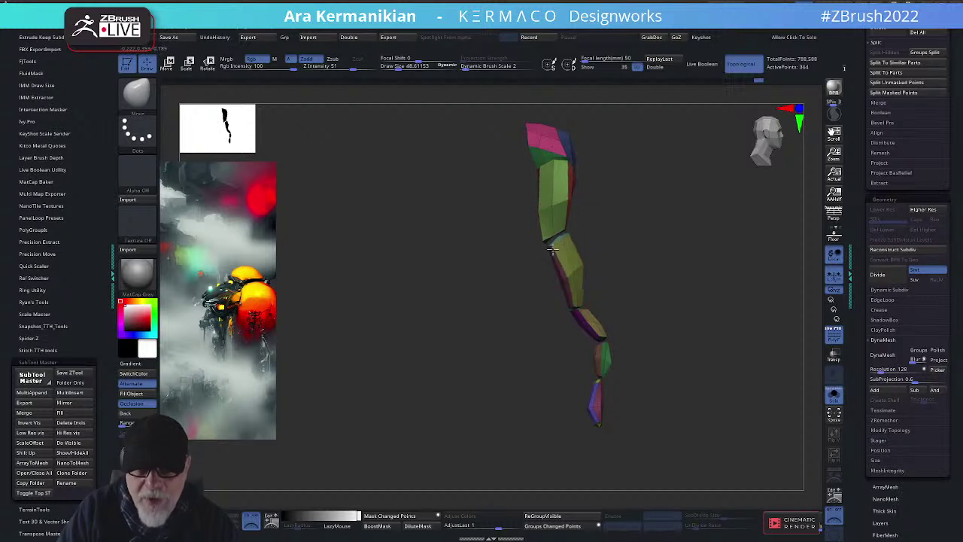
Refine the shin contour at a Move brush size of about 18.9 and the knee ends at about 10.7
key(s)
drag(570, 269, 580, 273)
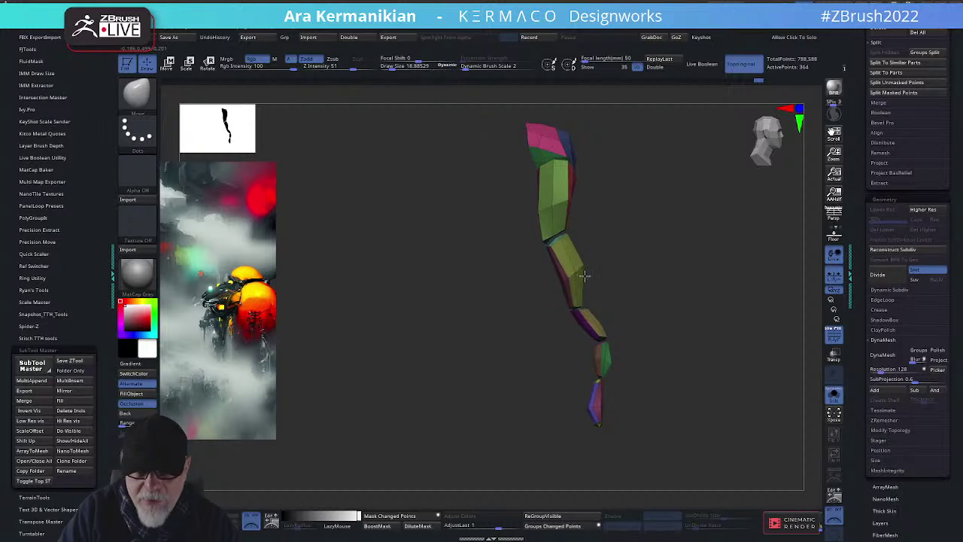
mouse_move(639, 271)
mouse_down()
mouse_move(684, 256)
mouse_move(583, 258)
mouse_move(610, 243)
mouse_move(647, 298)
mouse_move(631, 274)
mouse_move(565, 274)
mouse_up()
key(s)
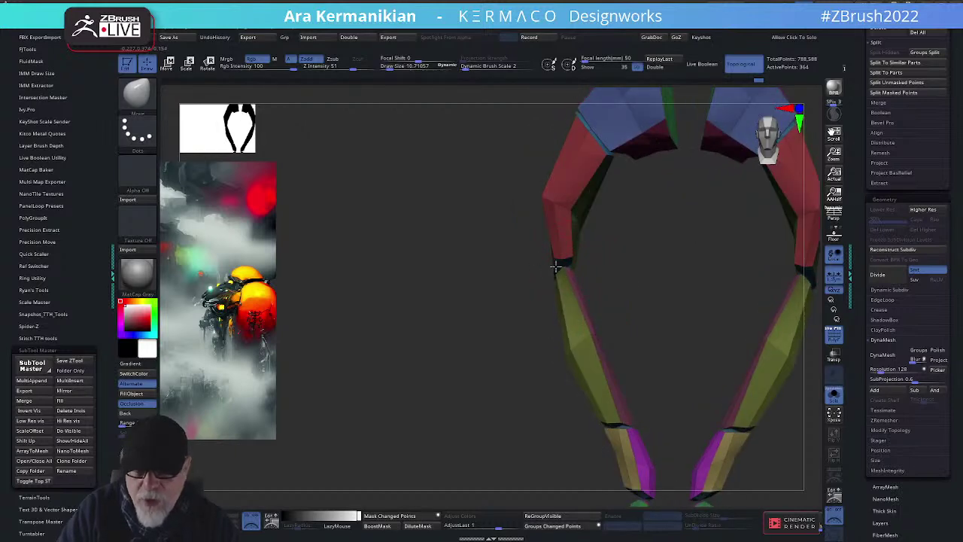
mouse_move(563, 268)
mouse_down()
mouse_move(688, 298)
mouse_move(774, 226)
mouse_move(576, 281)
mouse_up()
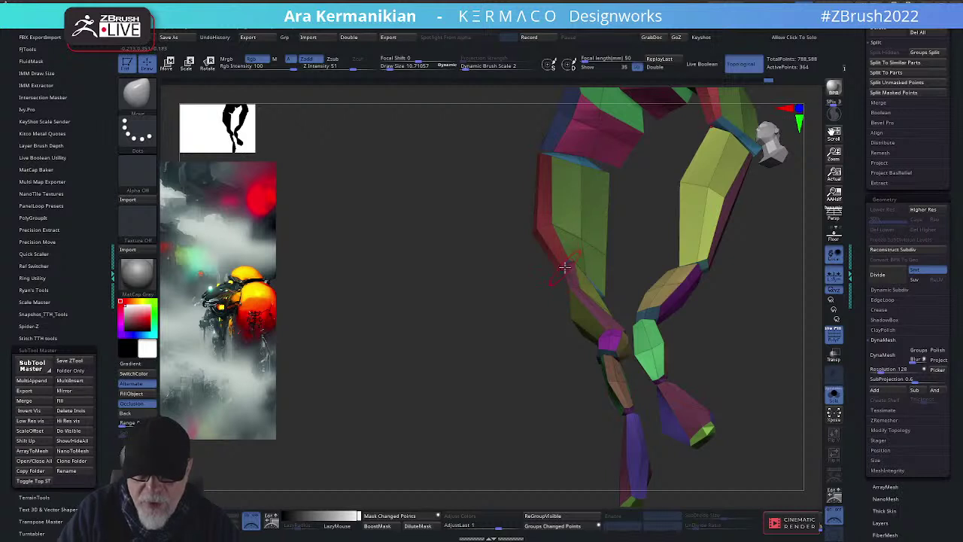
drag(578, 260, 677, 286)
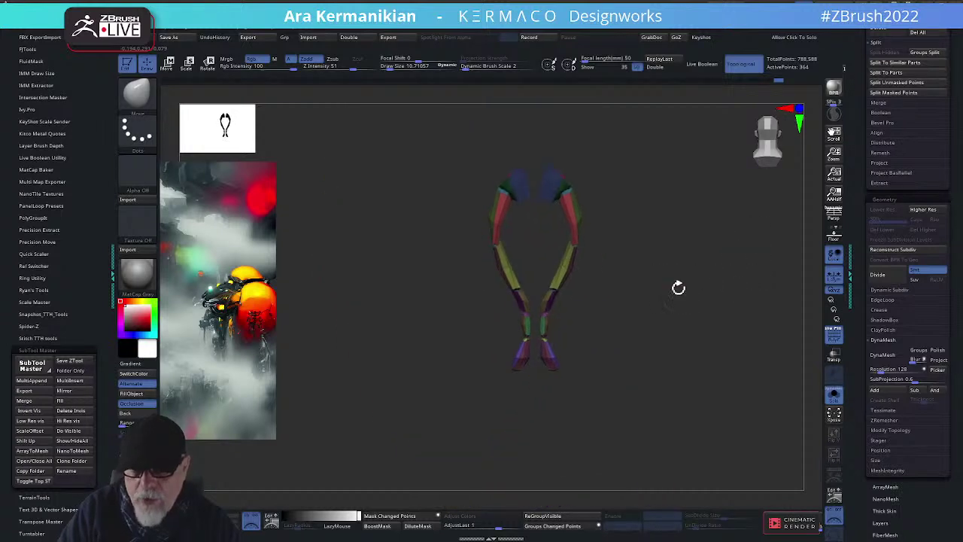
Show the whole creature again and make the outer leg pair active, with the Move brush at about 37.1
click(834, 393)
drag(724, 367, 650, 314)
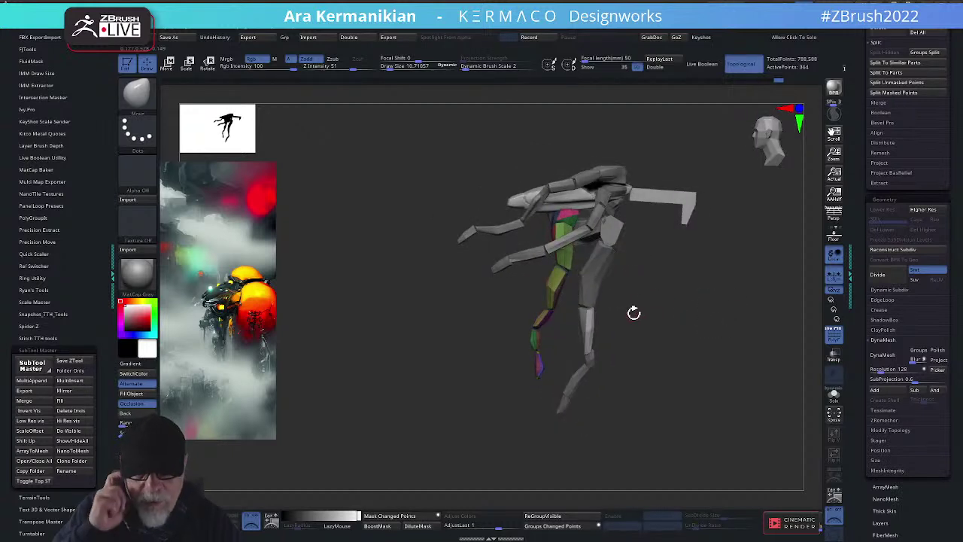
alt+click(602, 282)
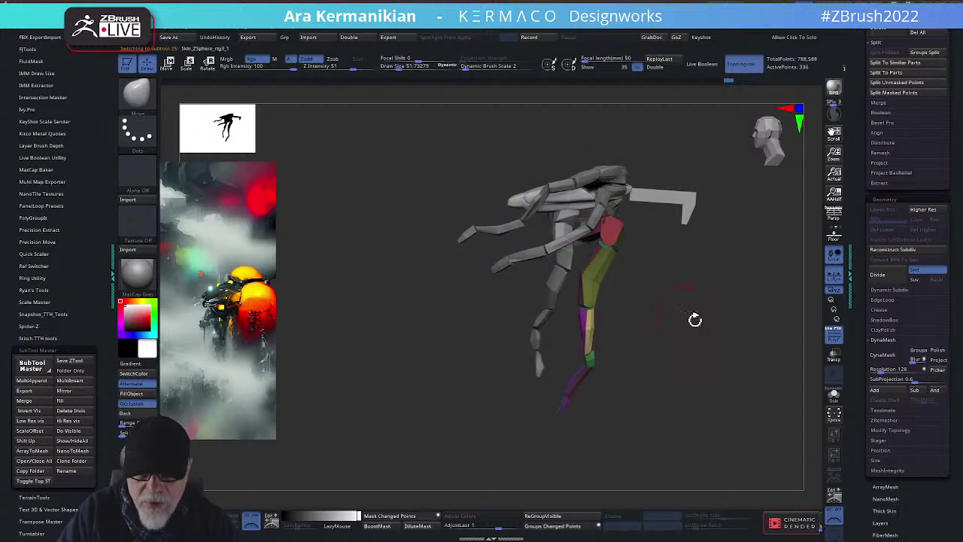
mouse_move(687, 349)
mouse_down()
mouse_move(712, 348)
mouse_move(560, 307)
mouse_move(588, 307)
mouse_move(576, 314)
mouse_move(647, 293)
mouse_up()
key(s)
key(s)
key(s)
key(s)
key(s)
key(s)
key(s)
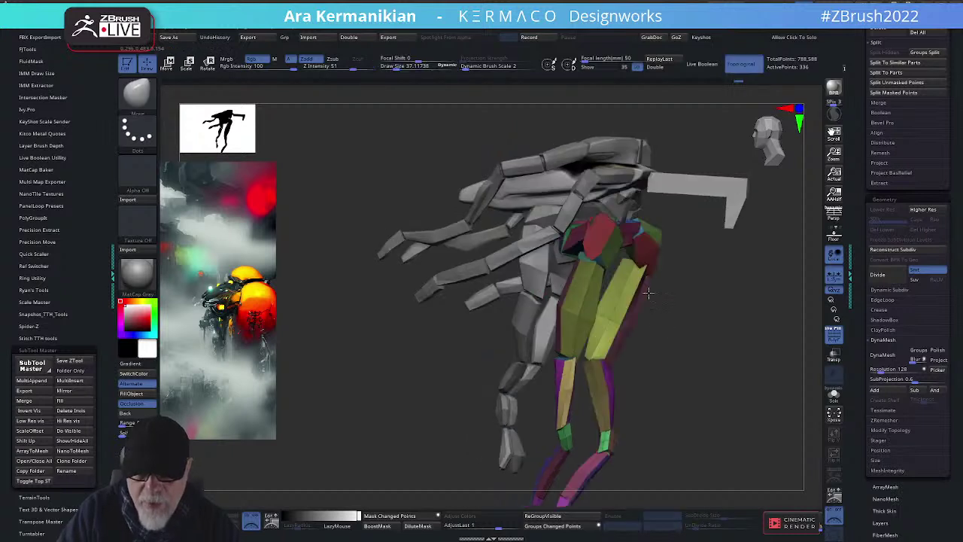
Turn on ghost transparency and examine the outer legs against the body and inner legs from behind and below
drag(799, 290, 704, 266)
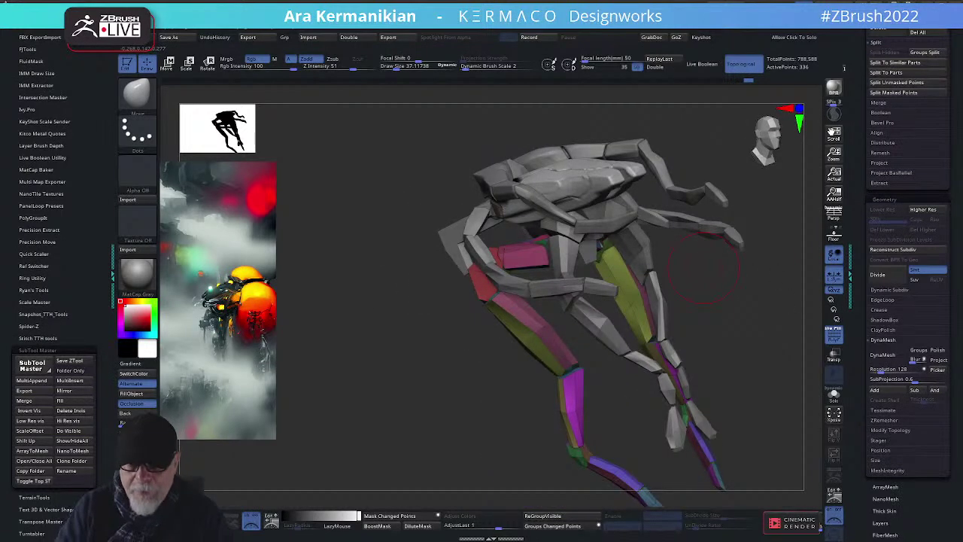
click(834, 354)
drag(800, 357, 637, 263)
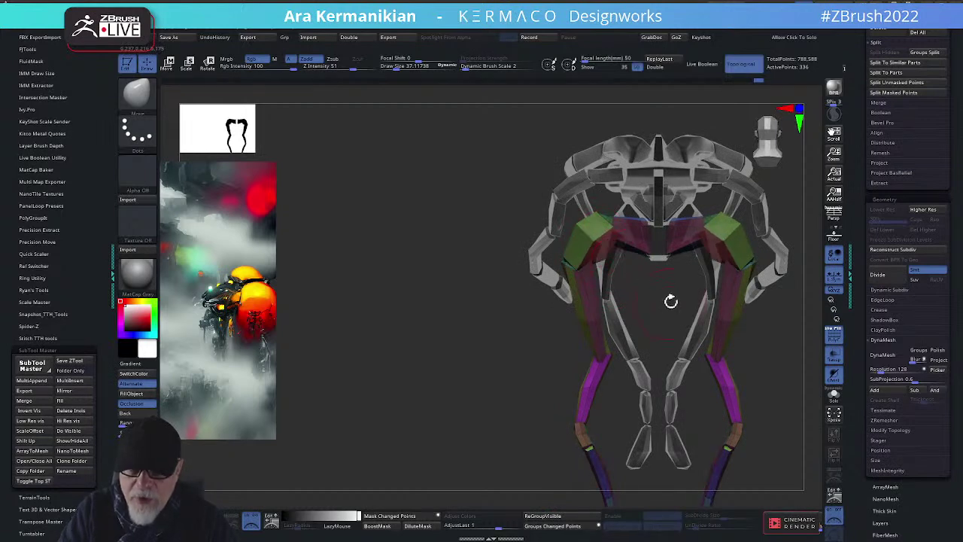
drag(670, 301, 590, 256)
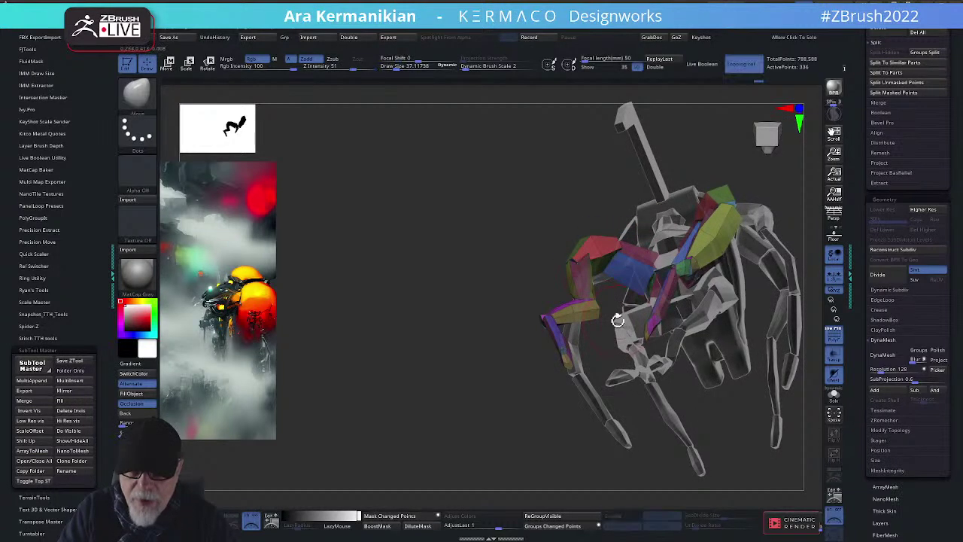
drag(538, 286, 728, 382)
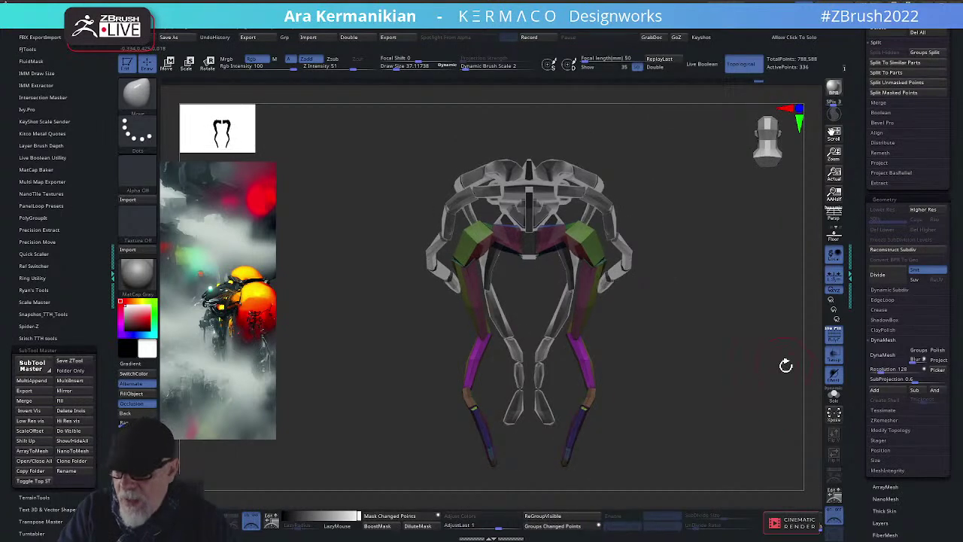
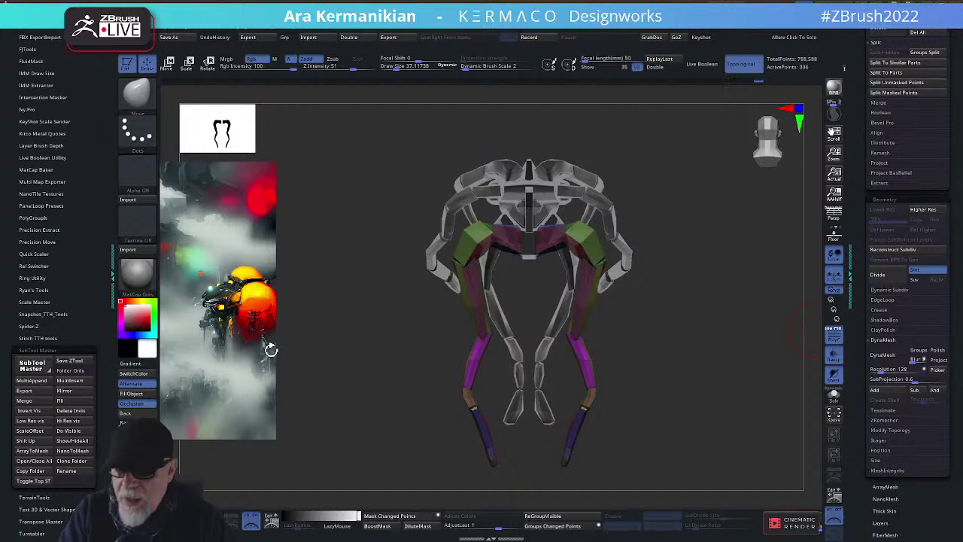
Adjust the outer hip block and the top of the thigh in side view with the Move brush at about 37.1
drag(642, 370, 626, 353)
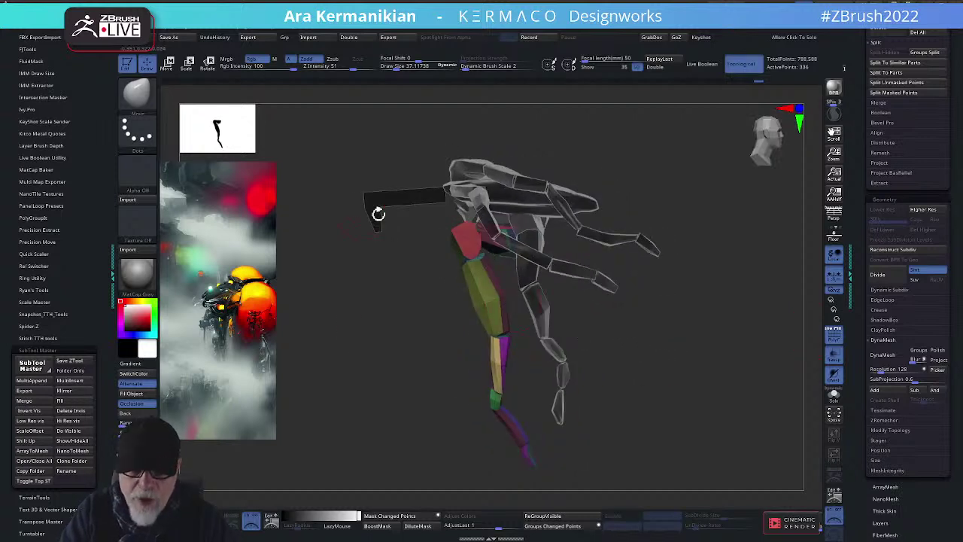
click(456, 252)
right_drag(454, 254, 444, 261)
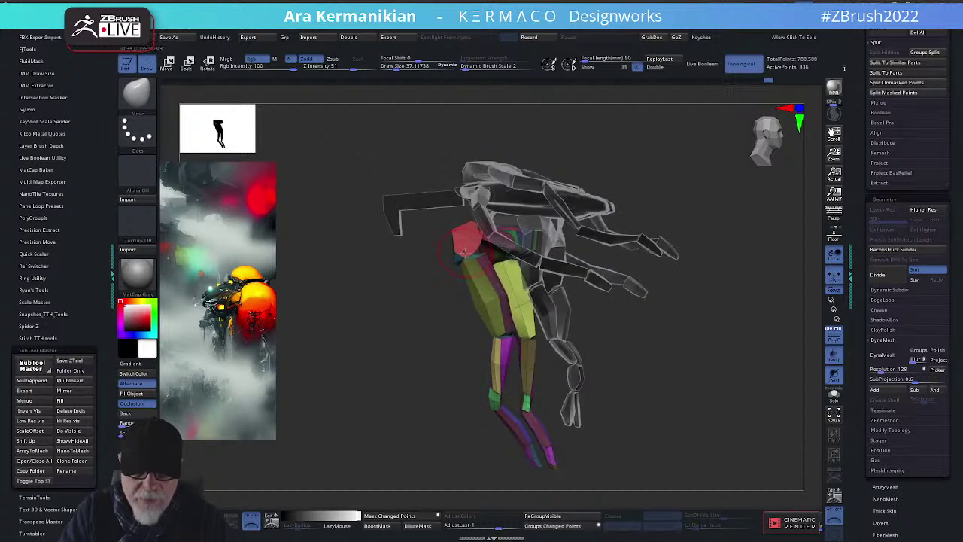
mouse_move(465, 251)
mouse_down()
mouse_move(477, 286)
mouse_move(525, 261)
mouse_move(625, 274)
mouse_move(651, 257)
mouse_move(638, 257)
mouse_up()
Refine the upper thigh ends and the hip's underside on the outer legs at a Move brush size of about 12.1
key(s)
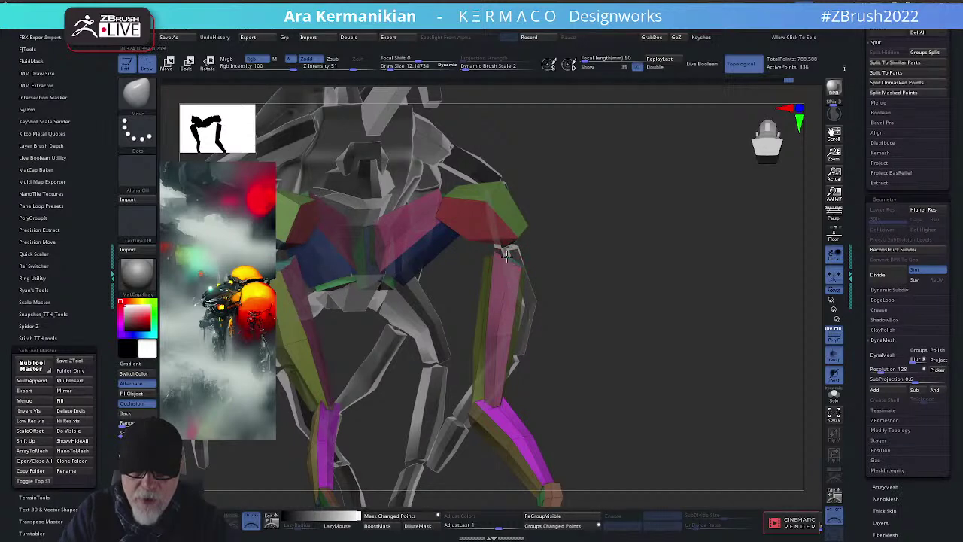
drag(507, 256, 534, 279)
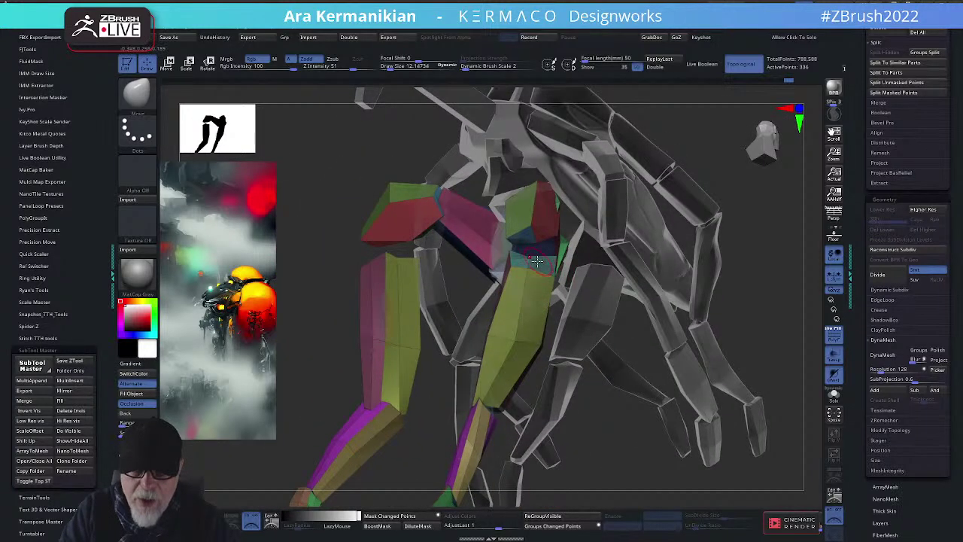
click(524, 267)
drag(623, 443, 571, 366)
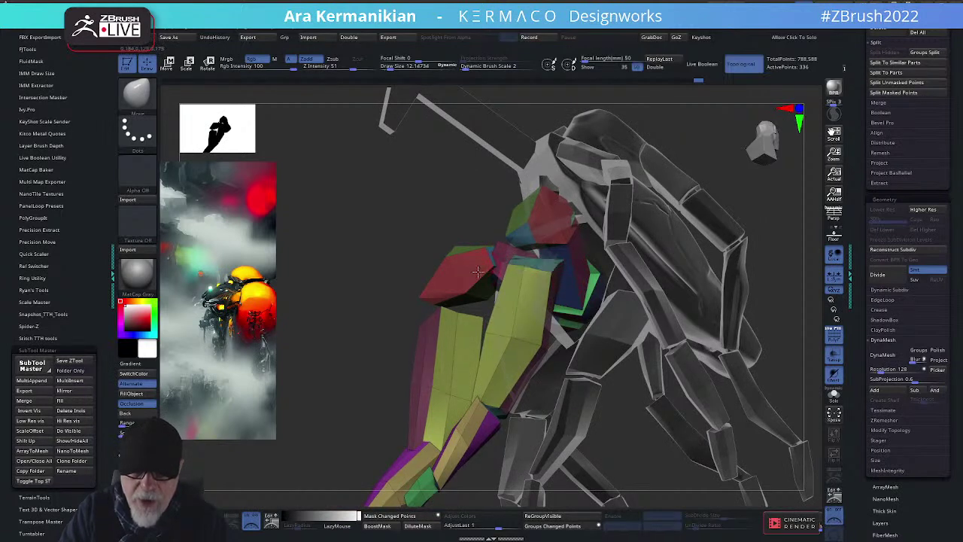
drag(354, 234, 522, 259)
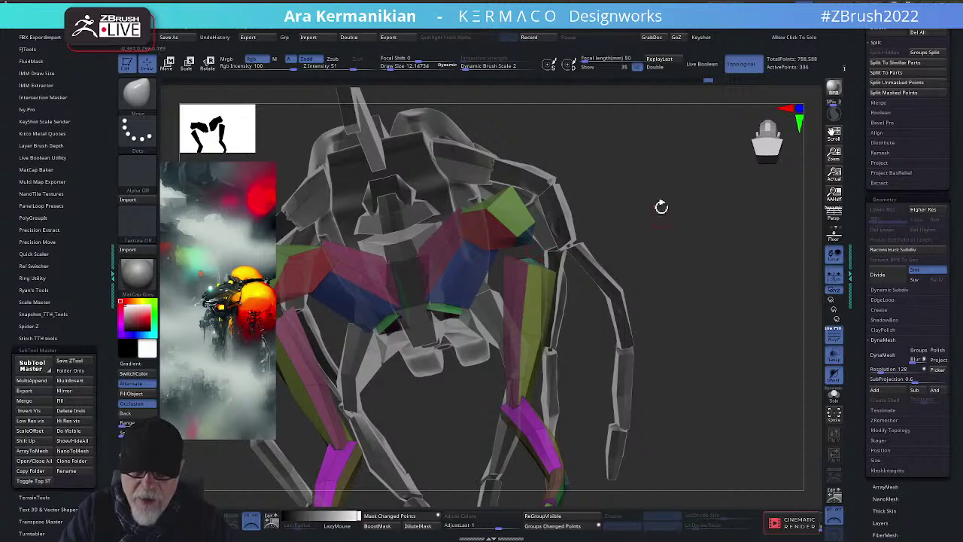
Reshape the outer legs' lower thigh down to the knee in side view, enlarging the Move brush to about 29.5
drag(661, 207, 502, 217)
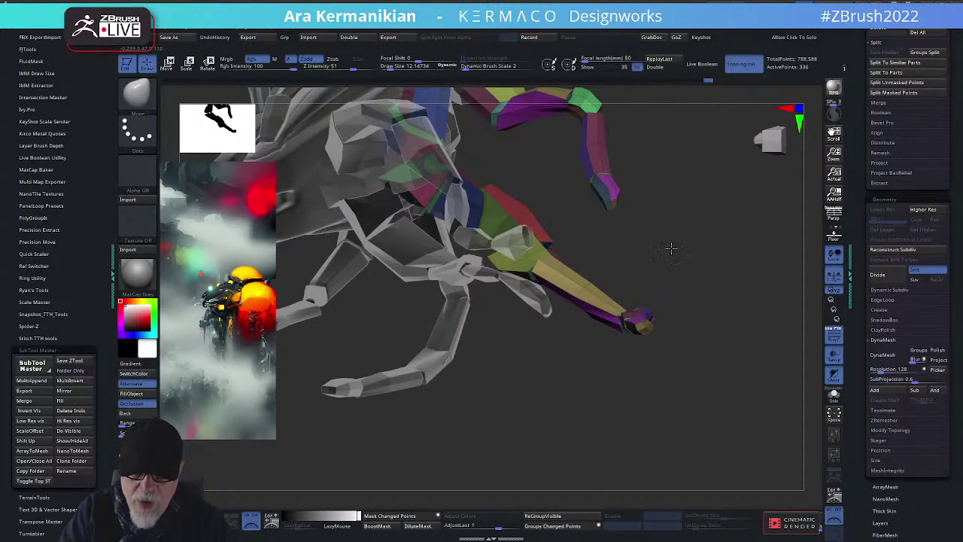
drag(671, 248, 535, 242)
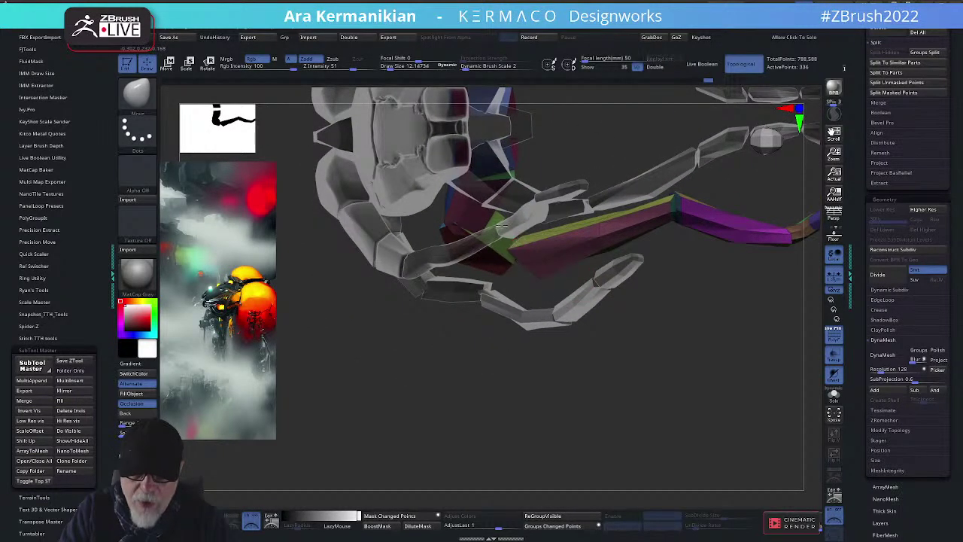
drag(693, 343, 556, 322)
key(s)
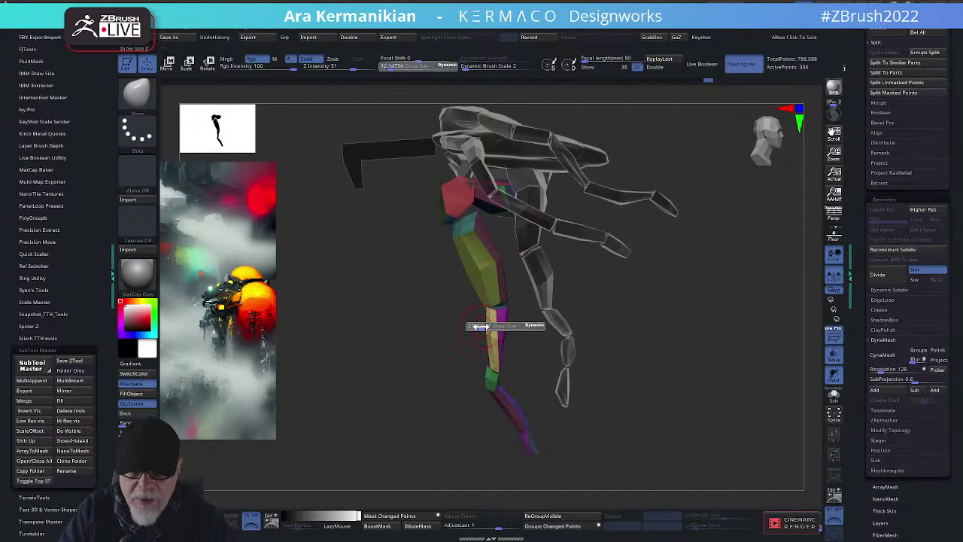
click(482, 326)
drag(489, 315, 500, 306)
mouse_move(655, 312)
shift+mouse_down()
mouse_move(486, 301)
mouse_move(501, 295)
shift+mouse_up()
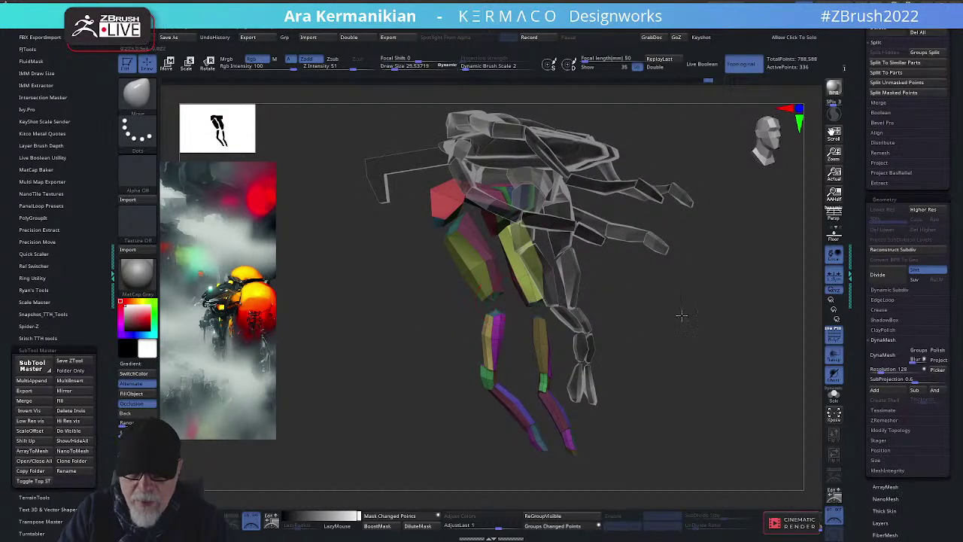
shift+drag(662, 311, 602, 293)
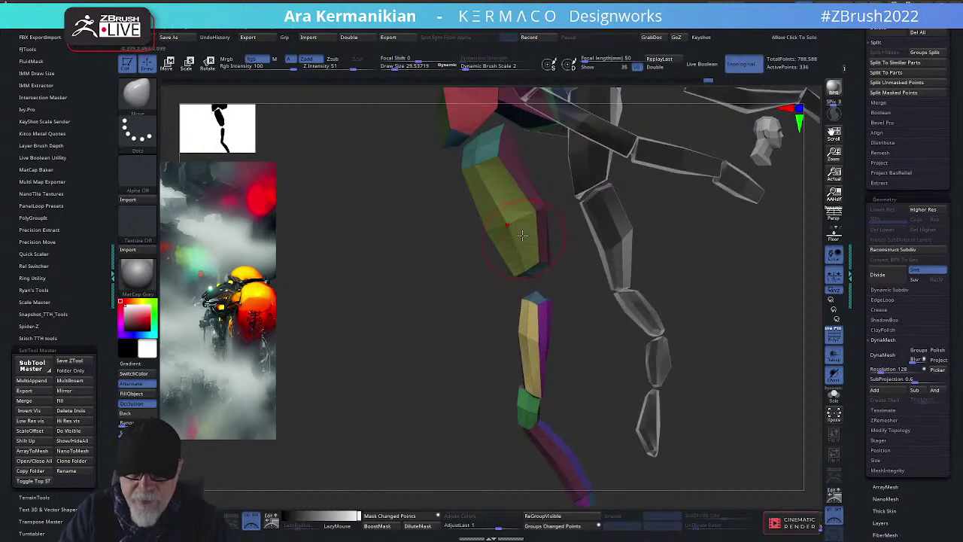
drag(499, 228, 541, 287)
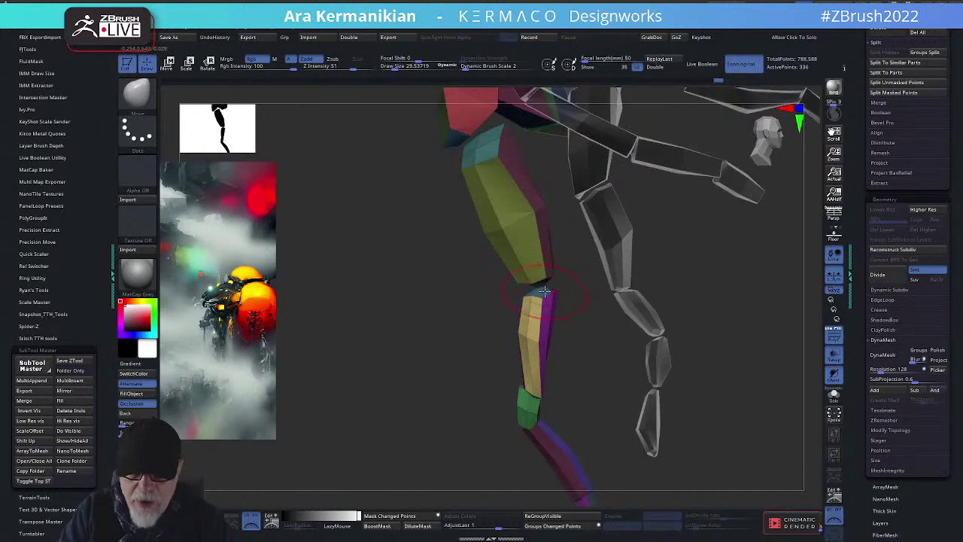
Refine the thigh and shin ends meeting at the outer knees from several sides at a Move brush size of about 18.9
key(s)
drag(543, 292, 538, 287)
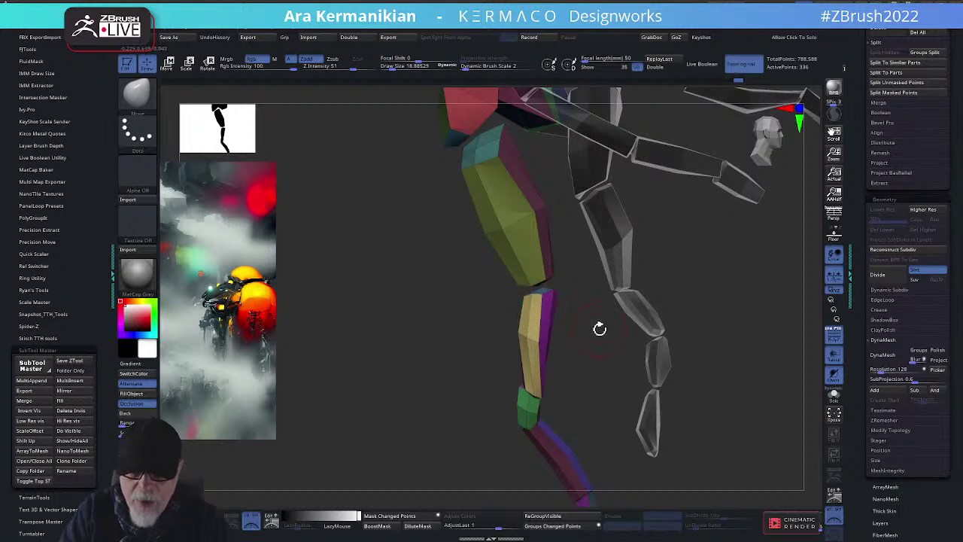
mouse_move(599, 329)
mouse_down()
mouse_move(662, 318)
mouse_move(655, 309)
mouse_up()
drag(719, 322, 604, 301)
key(shift)
key(shift)
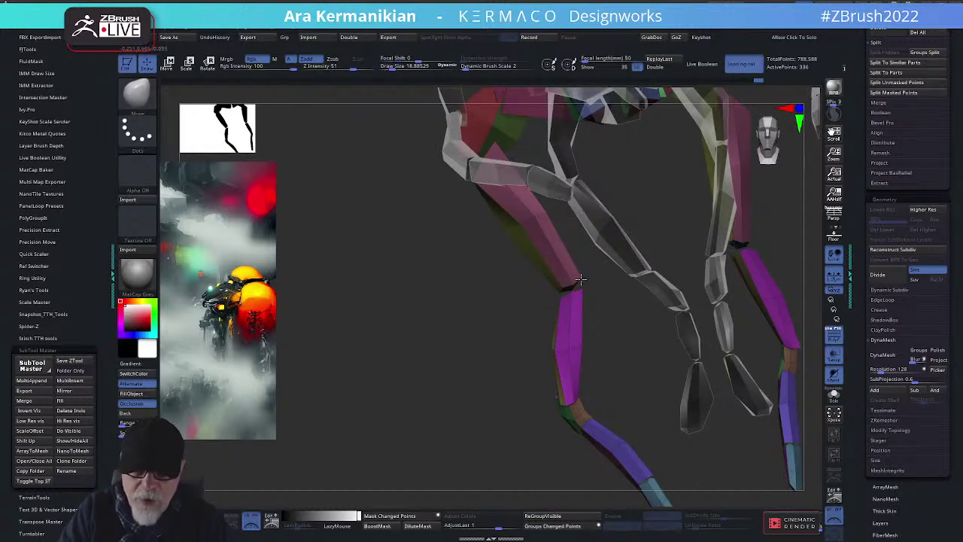
drag(591, 303, 602, 314)
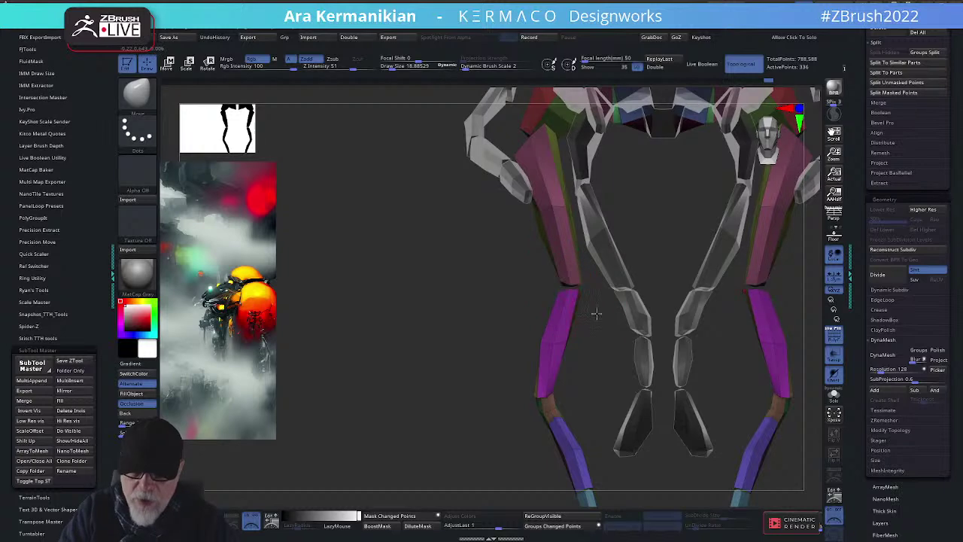
drag(595, 313, 564, 285)
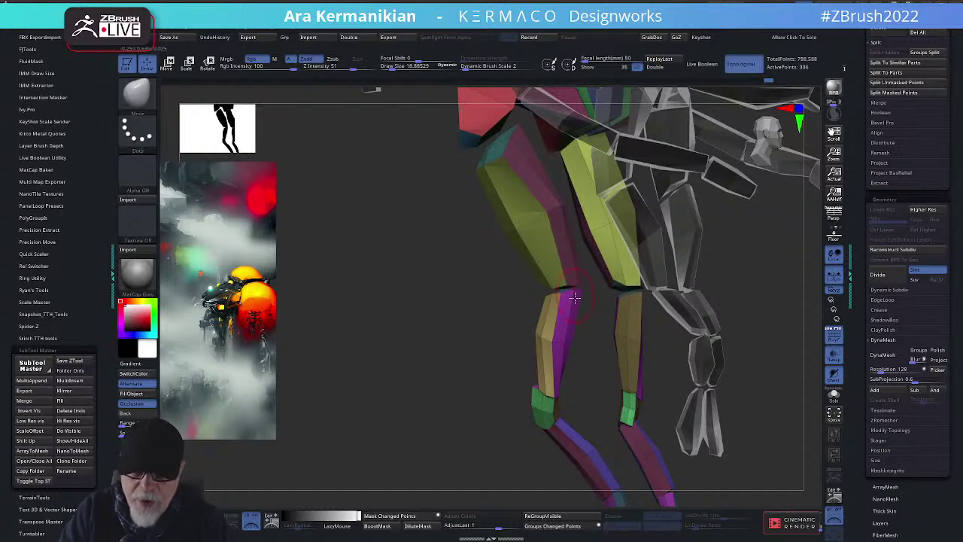
drag(575, 299, 565, 271)
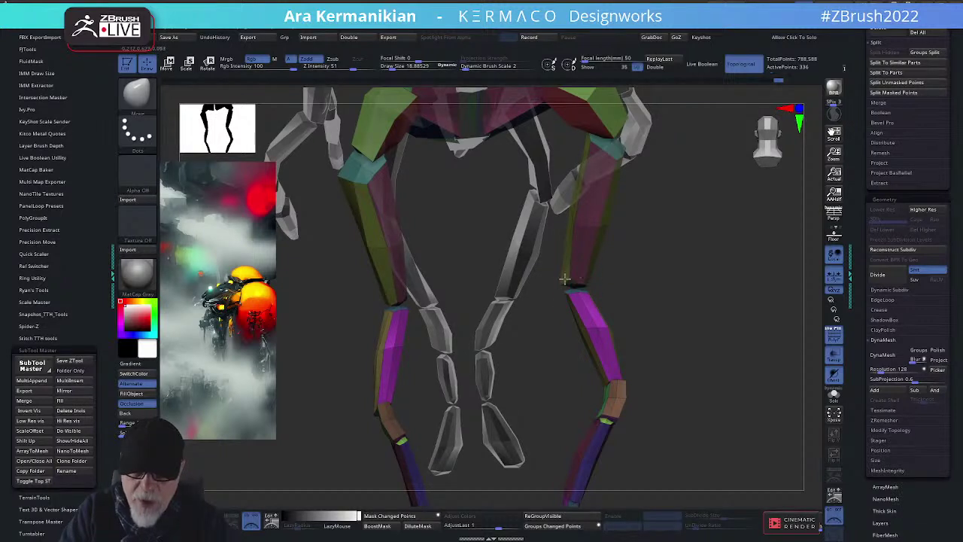
Examine the outer legs against the body and inner legs from behind, the side and the front
drag(667, 323, 662, 319)
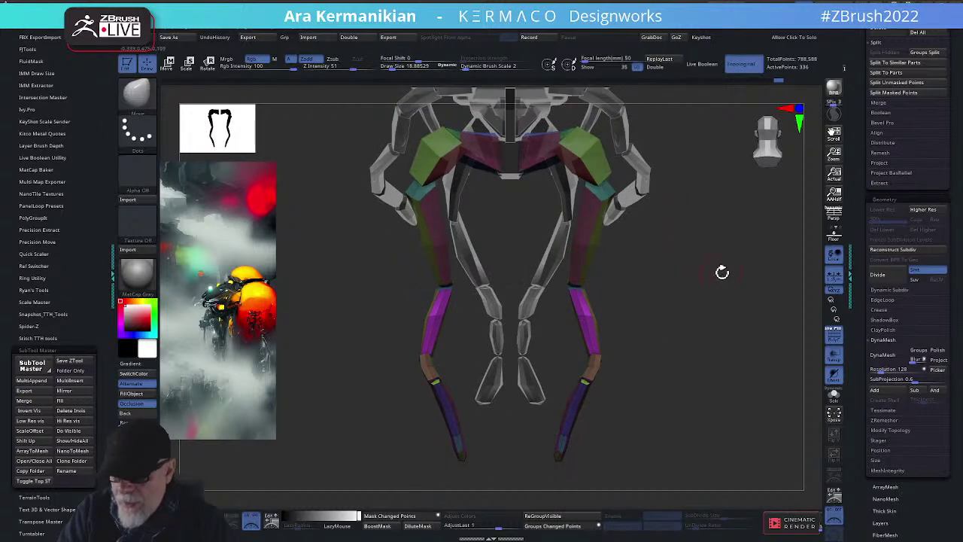
drag(673, 316, 630, 317)
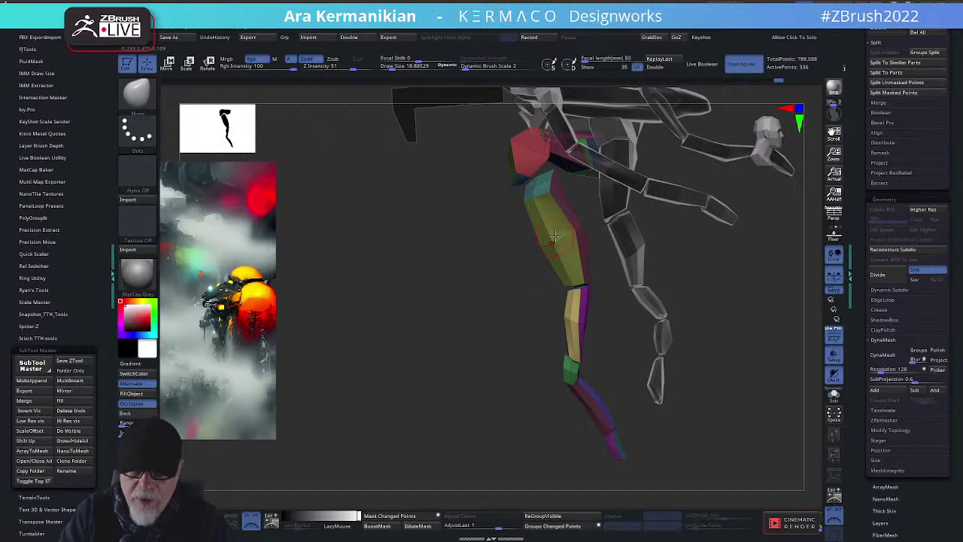
drag(739, 248, 557, 225)
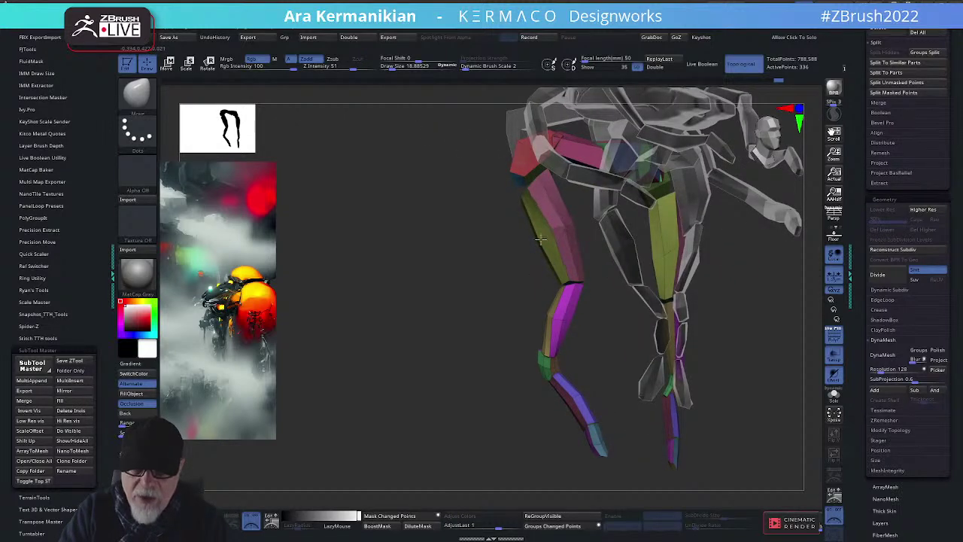
drag(463, 295, 596, 273)
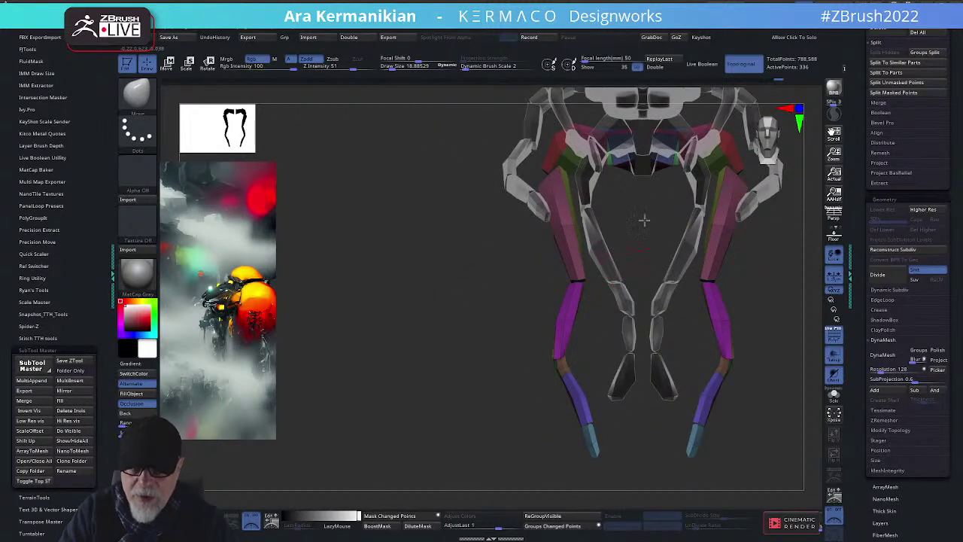
alt+drag(644, 220, 755, 211)
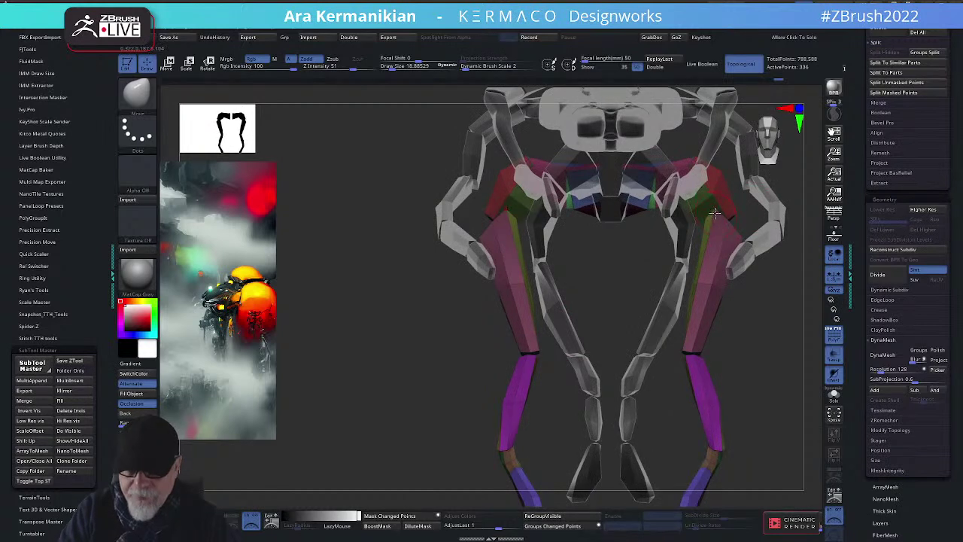
drag(811, 363, 724, 294)
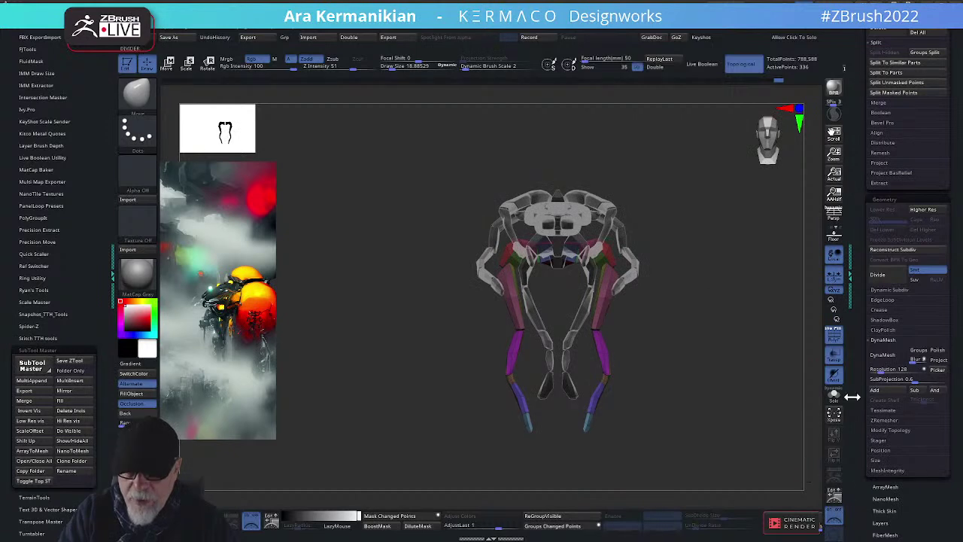
alt+drag(677, 362, 763, 369)
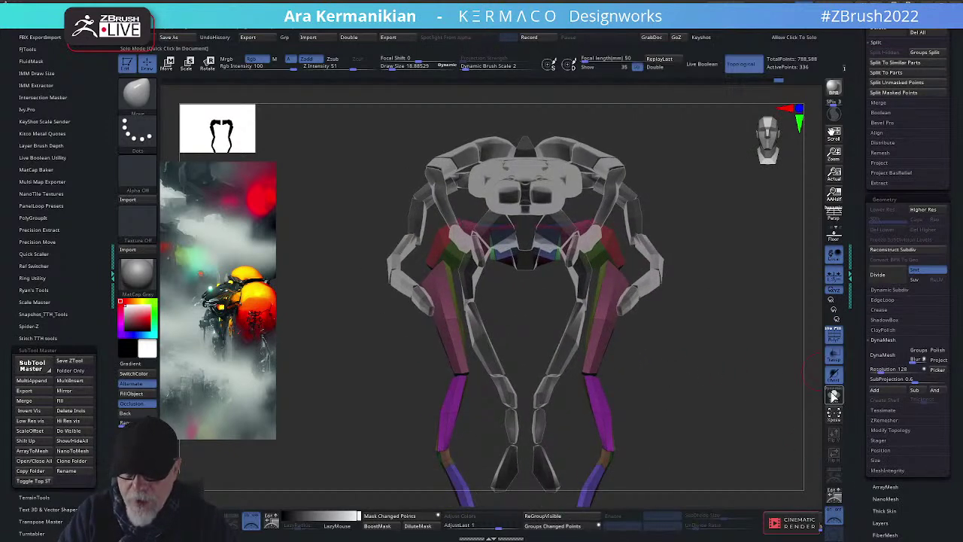
Isolate the outer leg pair with Solo and regenerate its polygroups with Auto Groups
click(835, 412)
drag(749, 412, 733, 333)
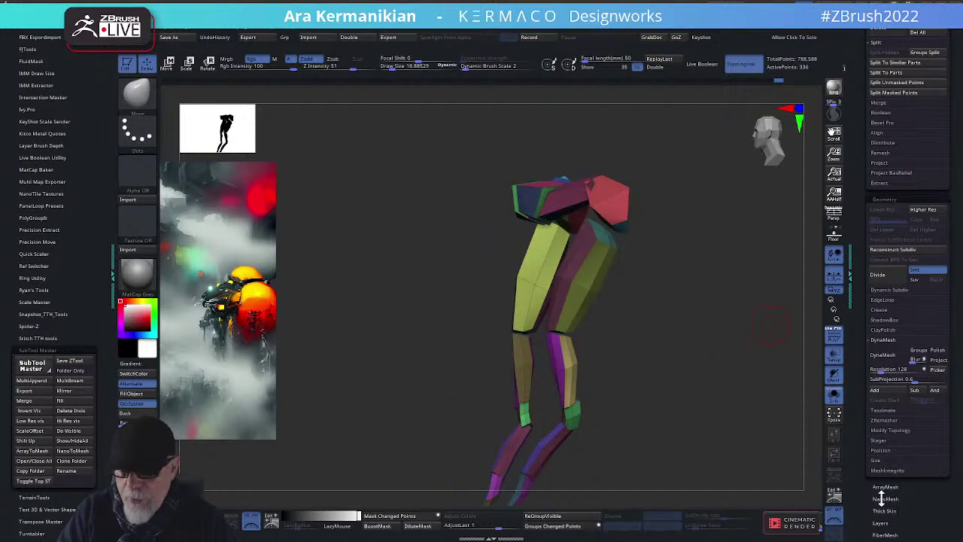
drag(928, 510, 960, 411)
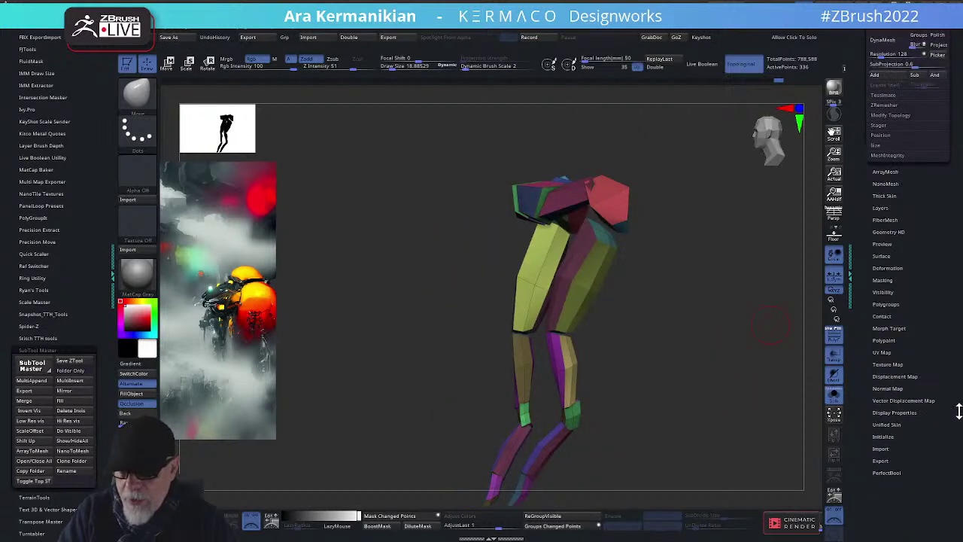
click(895, 303)
click(885, 131)
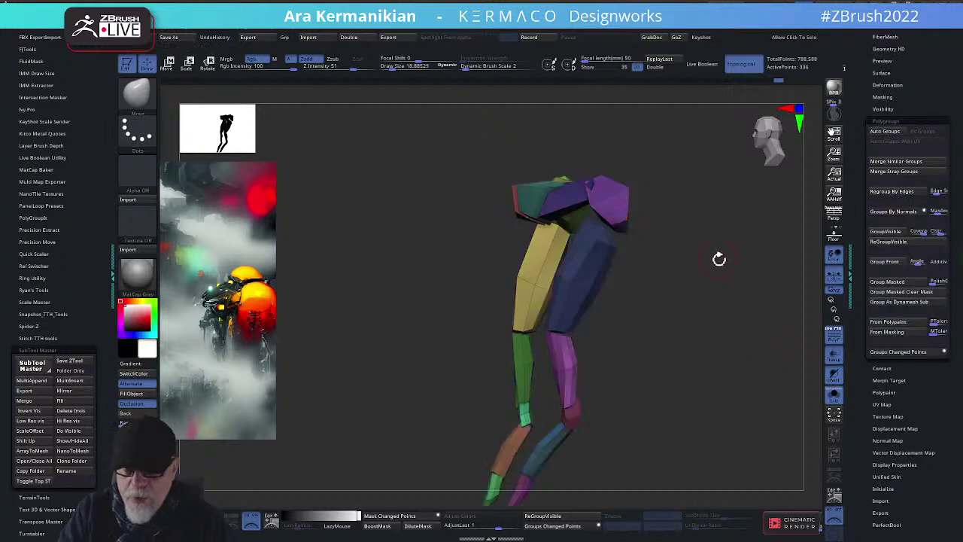
shift+drag(719, 258, 765, 258)
key(space)
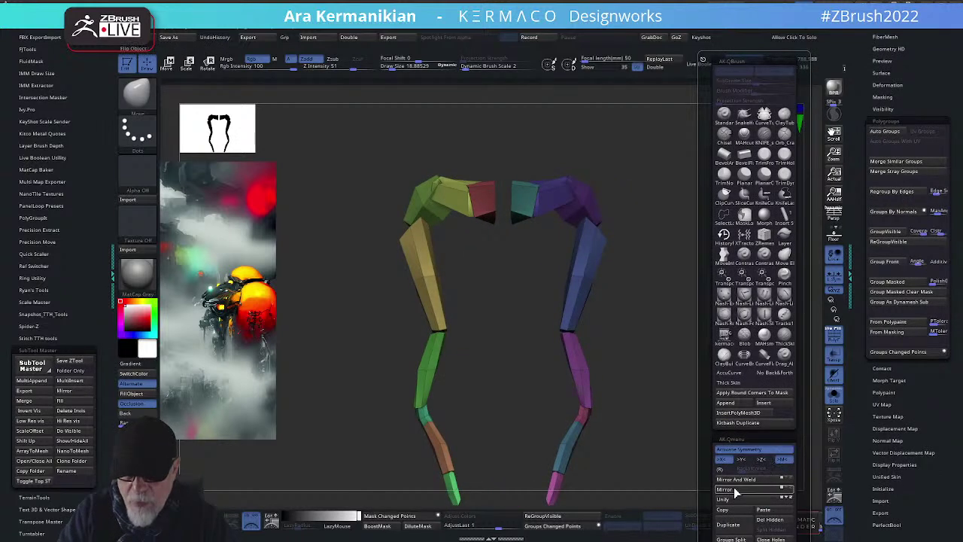
click(729, 478)
key(ctrl+z)
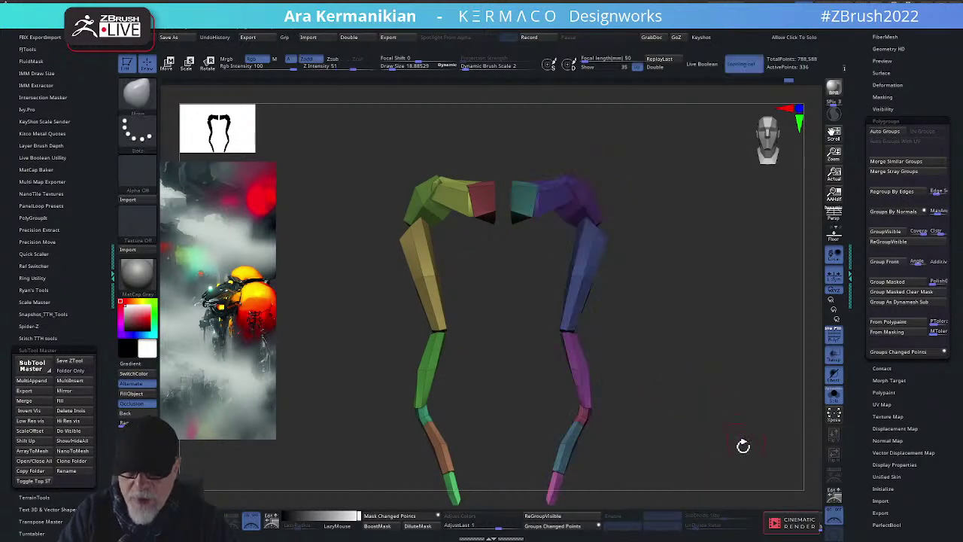
Flip the outer leg pair with Mirror and apply Mirror And Weld so both legs share the same polygroups
key(space)
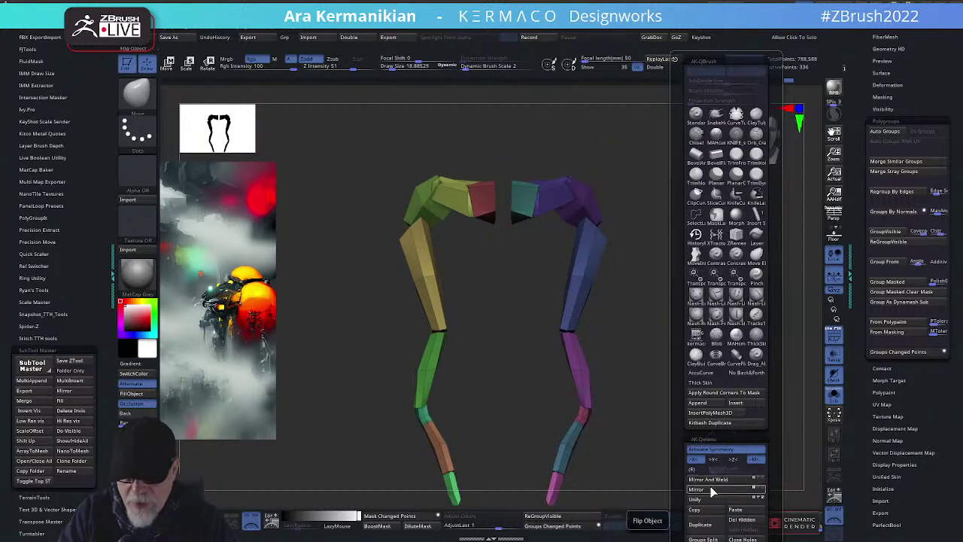
click(710, 489)
drag(655, 409, 738, 383)
drag(727, 340, 841, 366)
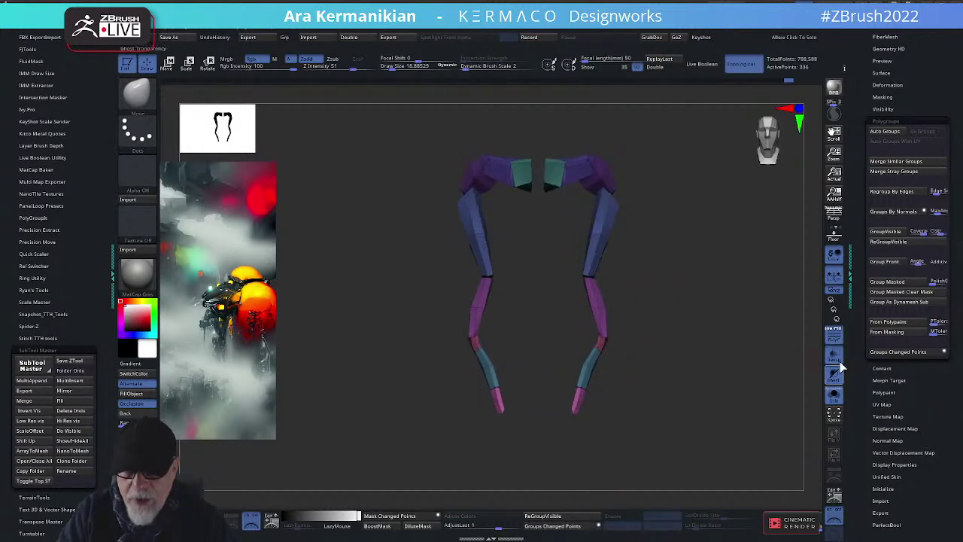
alt+drag(718, 291, 742, 303)
Create a new subtool folder named legs around the outer leg pair
drag(863, 122, 872, 198)
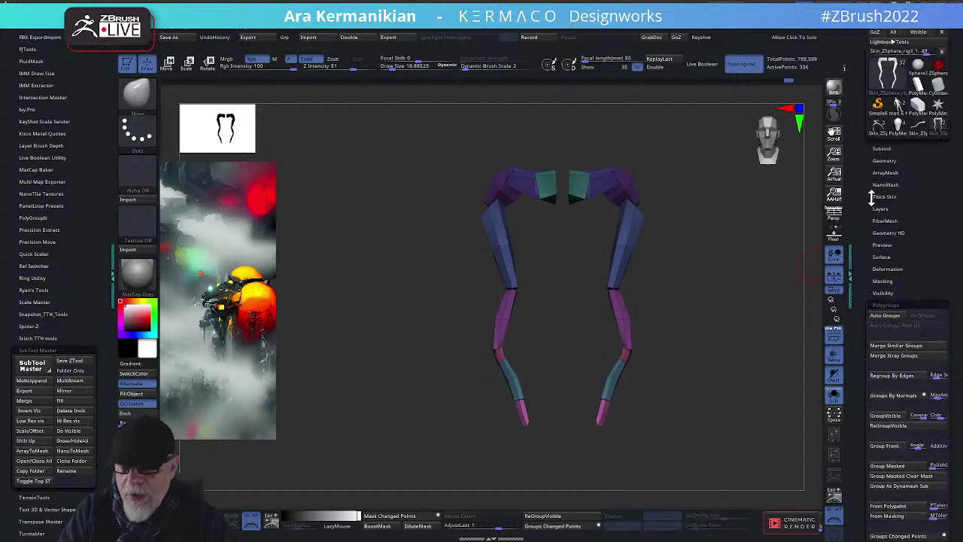
click(881, 149)
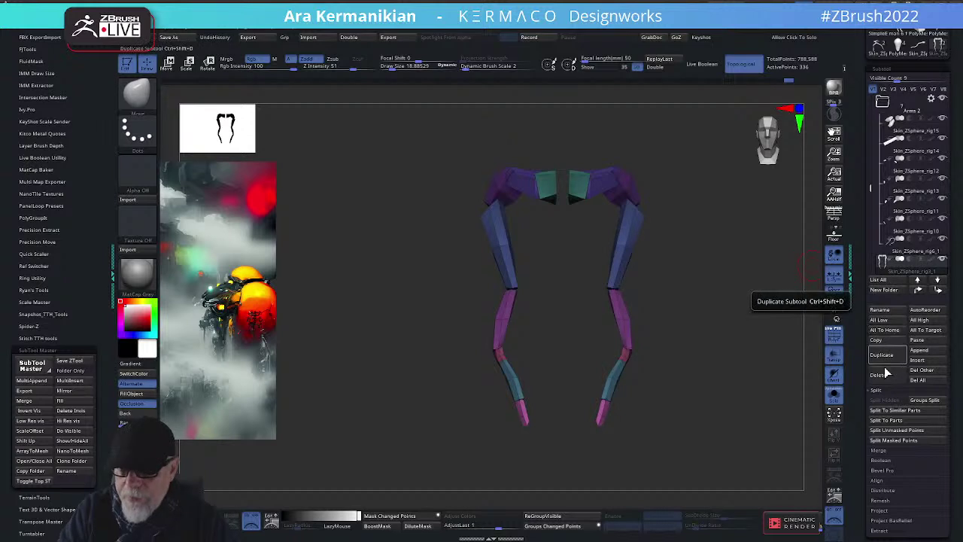
click(894, 289)
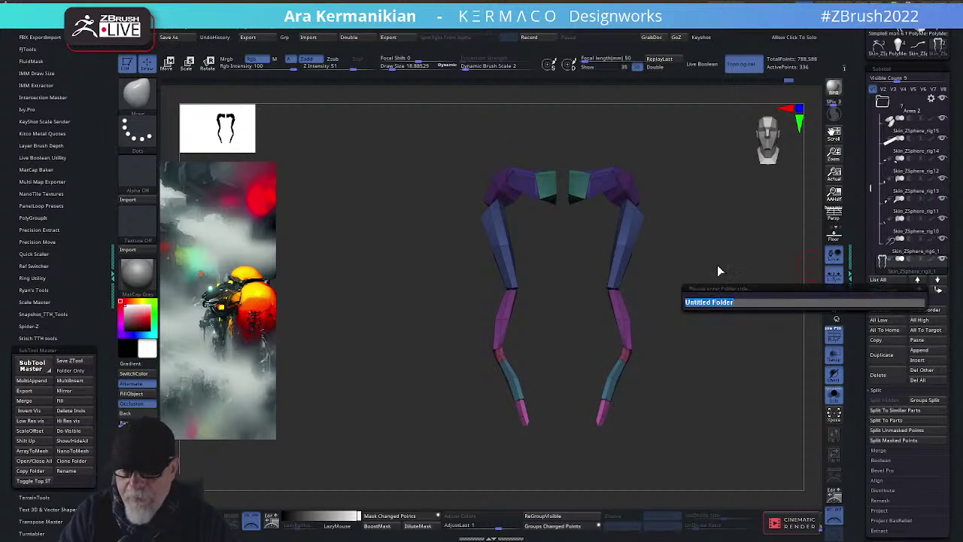
text(legs)
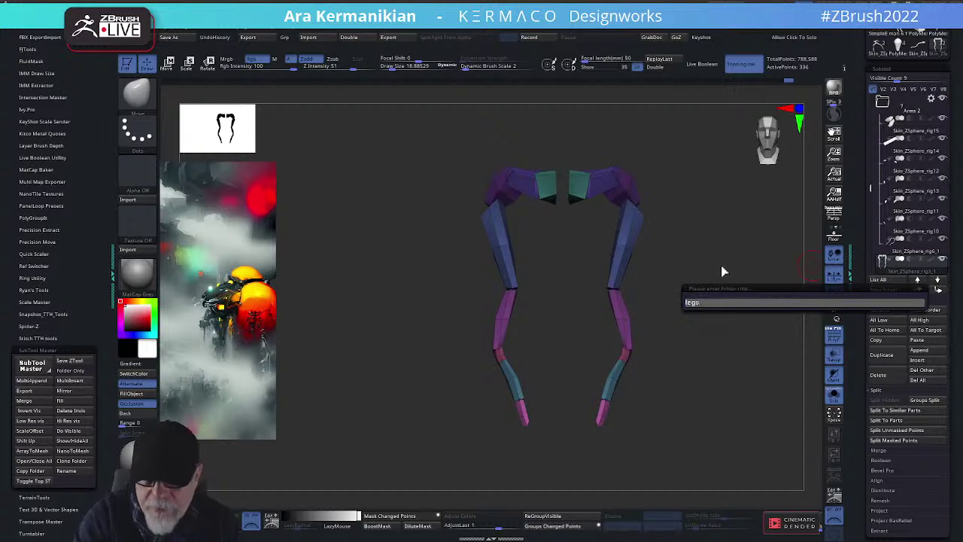
key(Return)
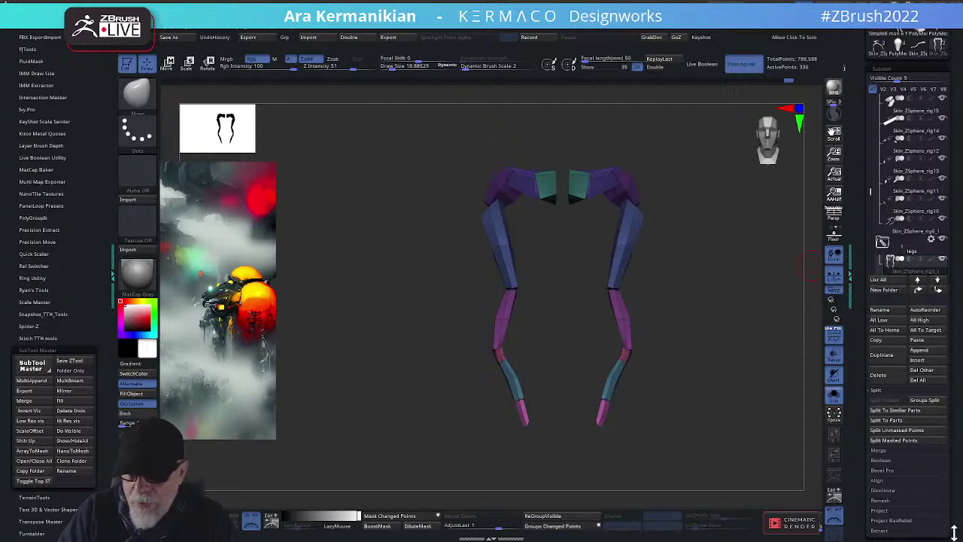
Duplicate the outer leg pair in the legs folder and remesh the copy with DynaMesh
click(888, 355)
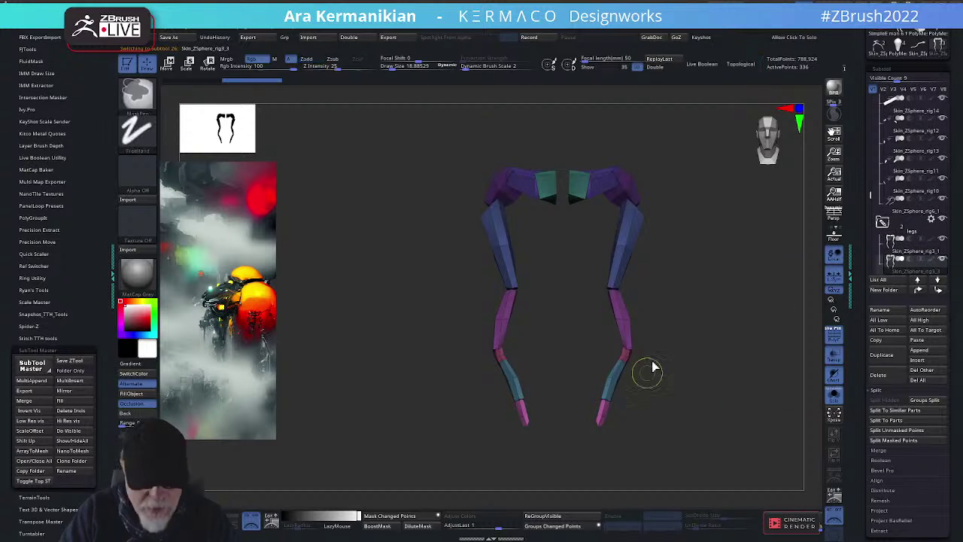
key(space)
click(635, 430)
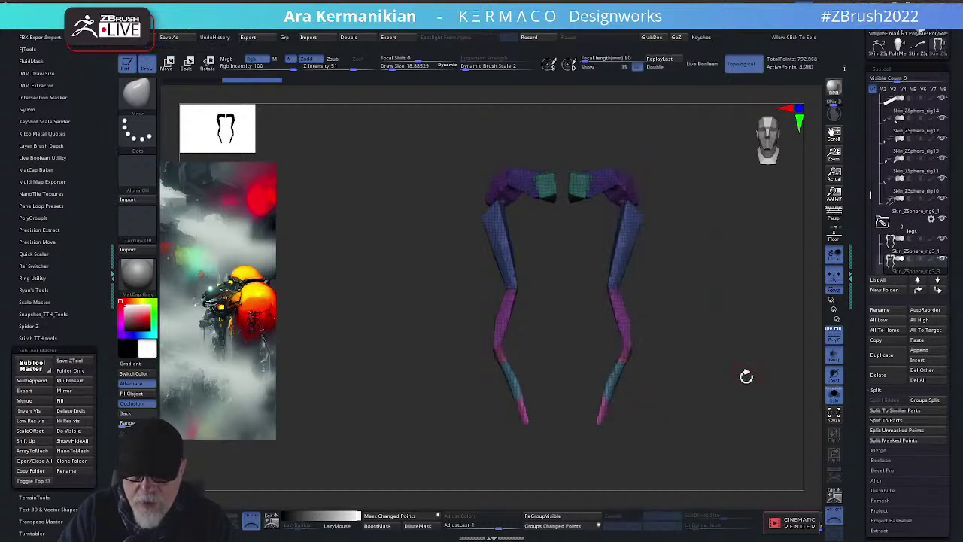
drag(746, 376, 660, 306)
drag(729, 225, 639, 211)
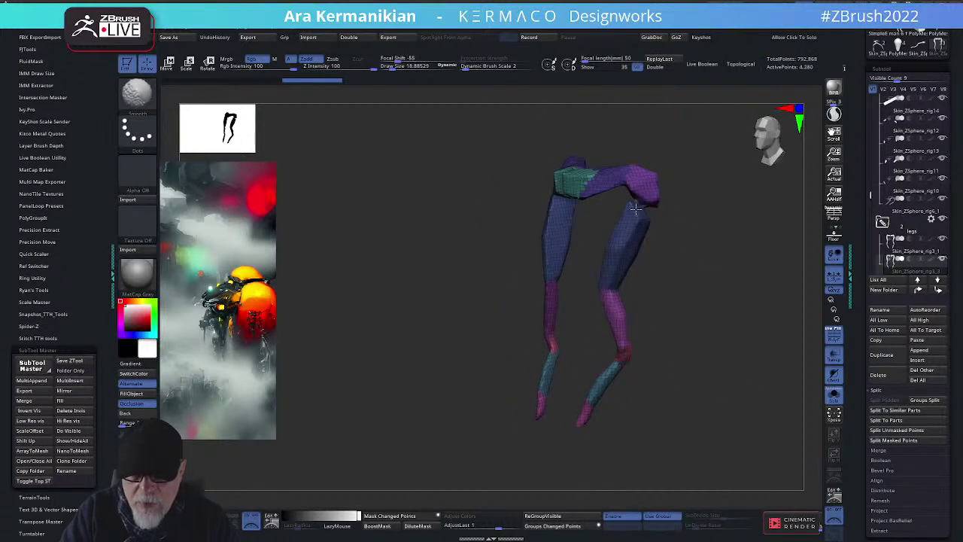
Inflate the joints between the hips and thighs at a brush size of about 61.7, re-DynaMesh the copy and smooth the joints
key(s)
right_click(639, 217)
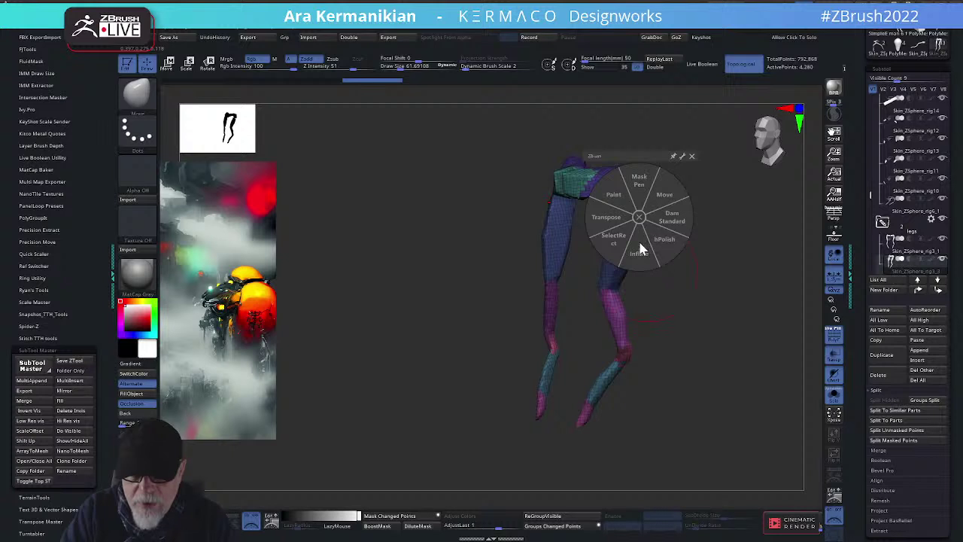
click(639, 252)
drag(634, 184, 646, 209)
ctrl+drag(709, 257, 742, 338)
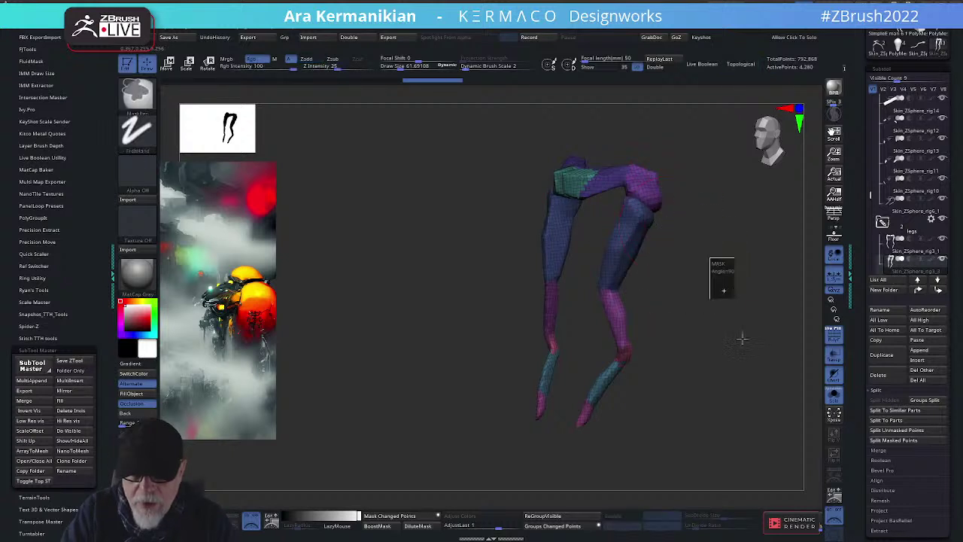
mouse_move(642, 202)
shift+mouse_down()
mouse_move(640, 216)
mouse_move(632, 185)
shift+mouse_up()
drag(721, 226, 764, 230)
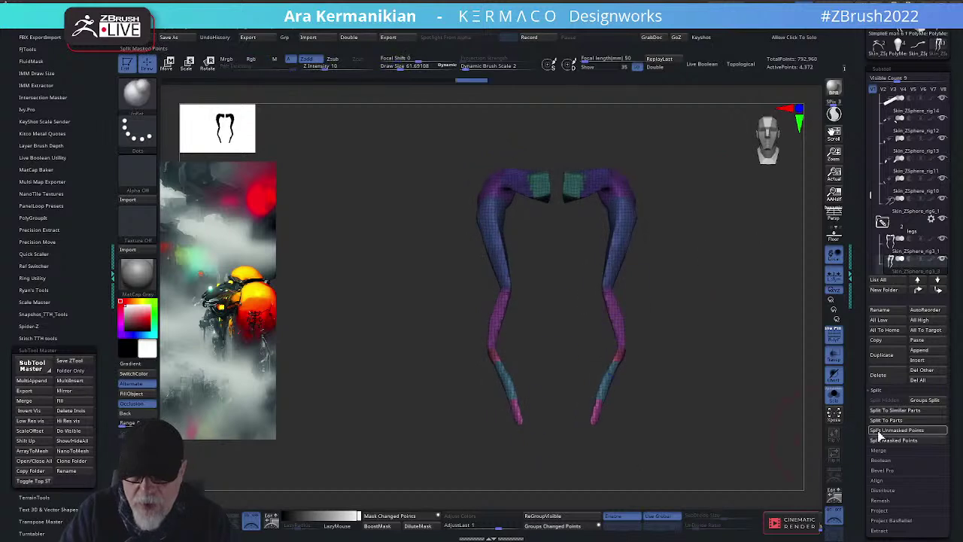
Turn off Solo and Transparency to show the whole creature, and set the Inflate brush size to about 22.8
click(834, 393)
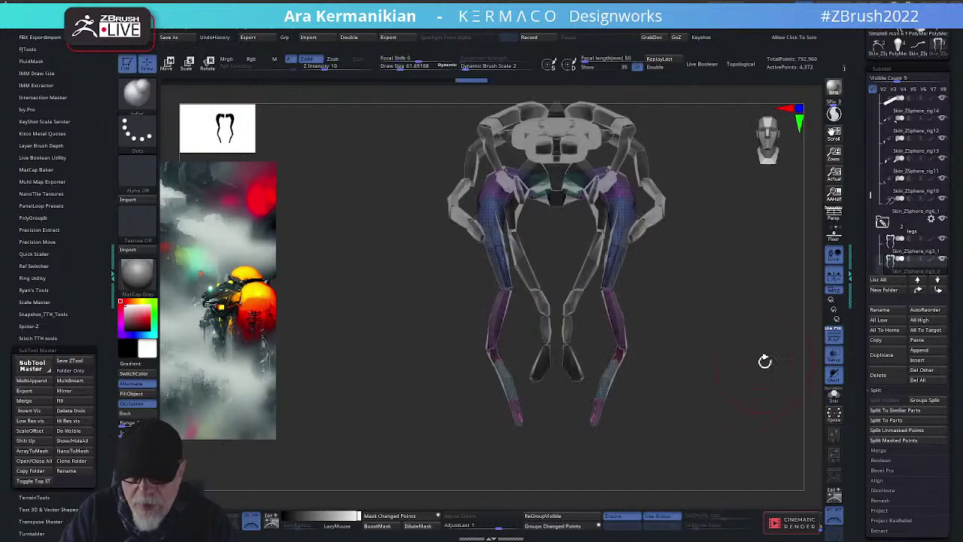
click(835, 357)
drag(770, 361, 710, 276)
right_click(665, 218)
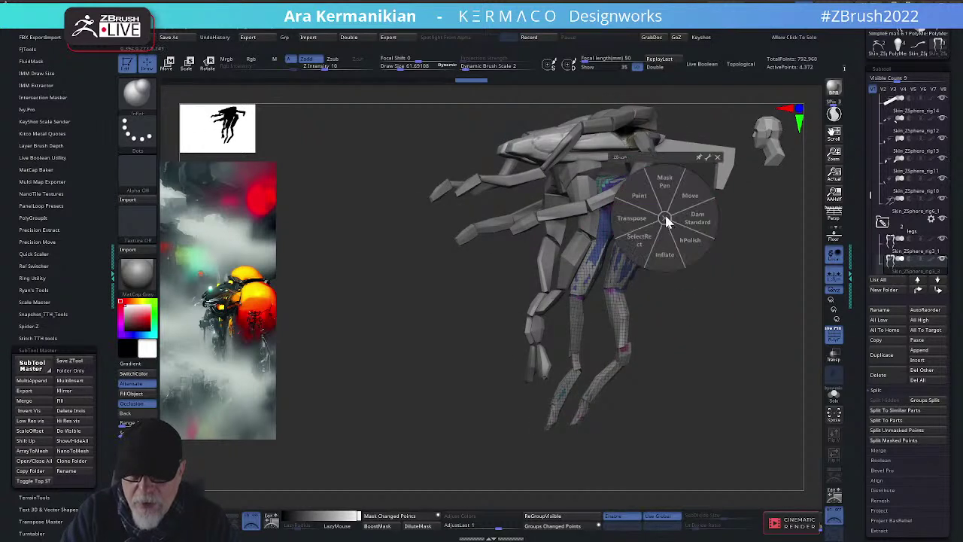
drag(705, 280, 643, 249)
key(s)
click(643, 250)
Polish the rounded upper ends of the duplicated outer legs with hPolish
key(space)
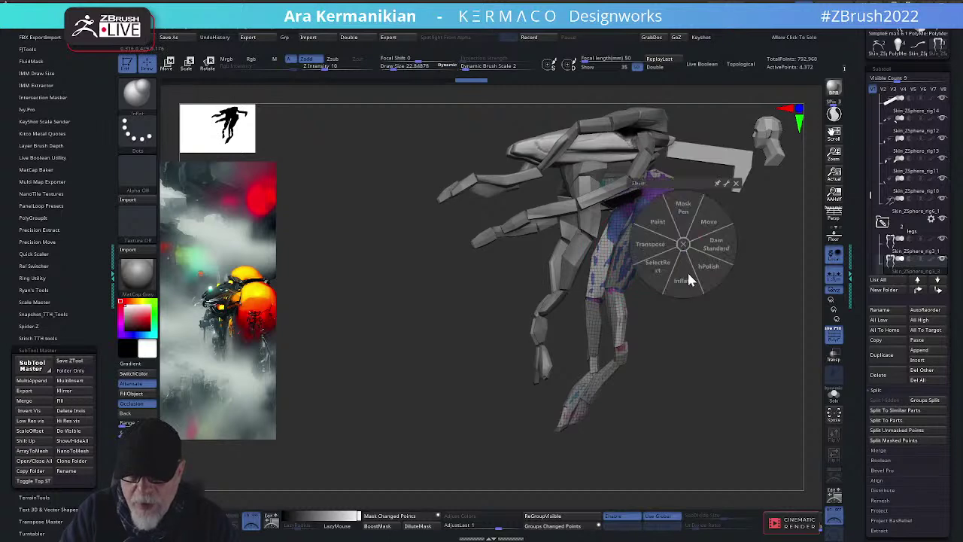
click(704, 277)
mouse_move(760, 338)
mouse_down()
mouse_move(742, 413)
mouse_move(613, 283)
mouse_up()
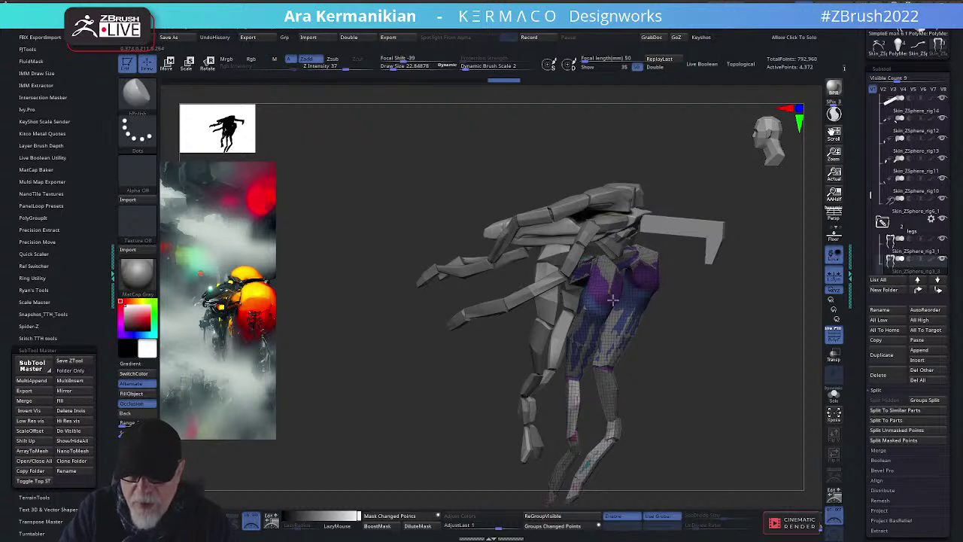
mouse_move(639, 283)
mouse_down()
mouse_move(649, 279)
mouse_move(639, 293)
mouse_up()
mouse_move(681, 316)
mouse_down()
mouse_move(741, 332)
mouse_move(734, 336)
mouse_up()
drag(792, 386, 709, 354)
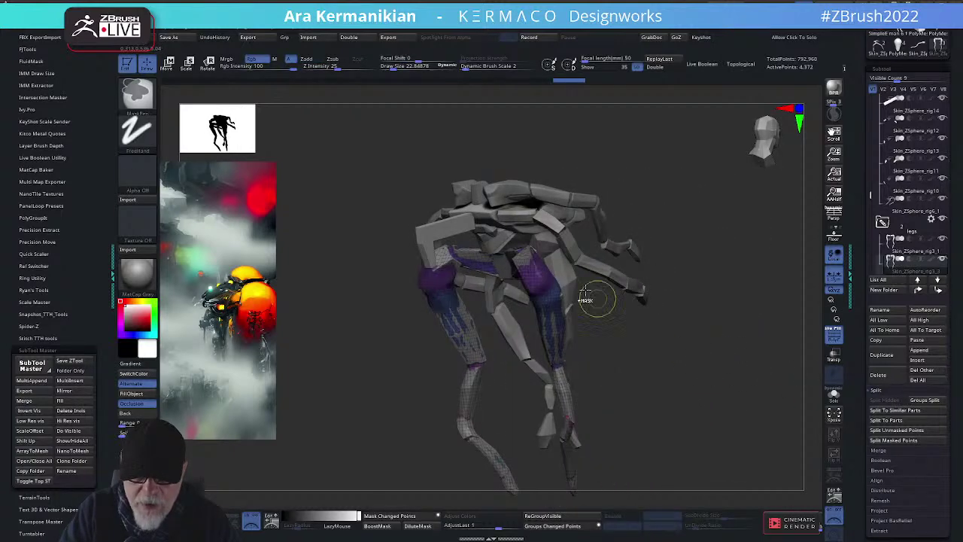
Inflate the hip sections and upper thighs of the duplicated legs from behind and from the side
right_click(536, 278)
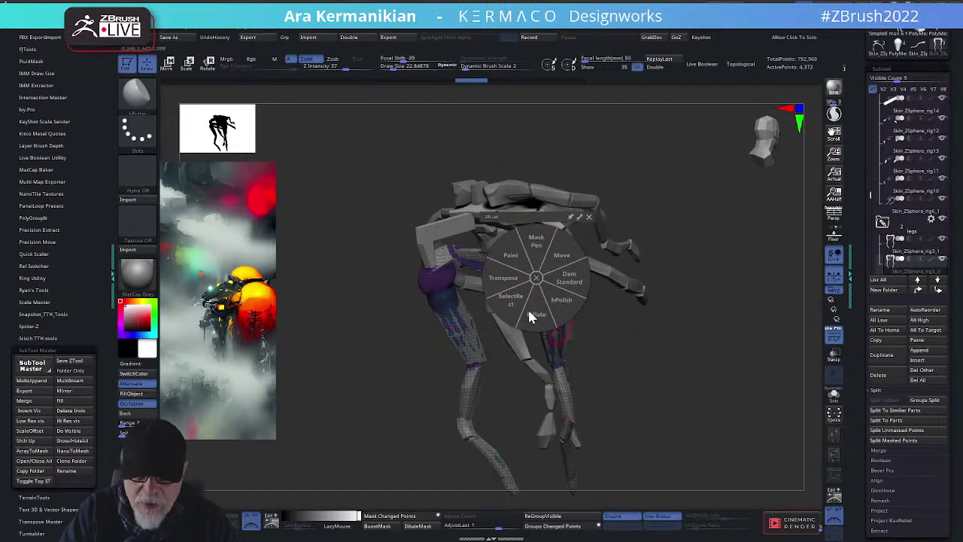
click(530, 312)
drag(688, 339, 656, 338)
mouse_move(514, 263)
mouse_down()
mouse_move(522, 260)
mouse_move(511, 255)
mouse_move(540, 259)
mouse_up()
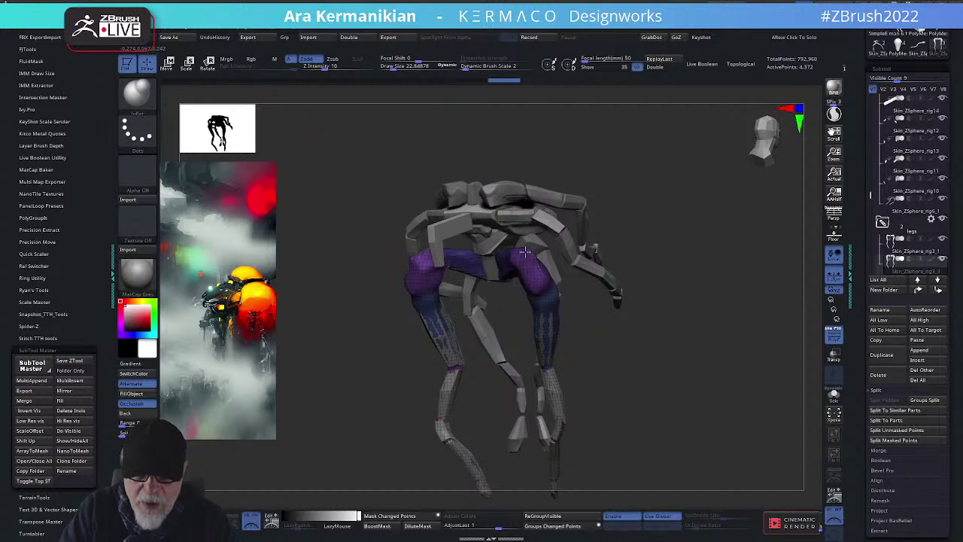
drag(602, 324, 696, 344)
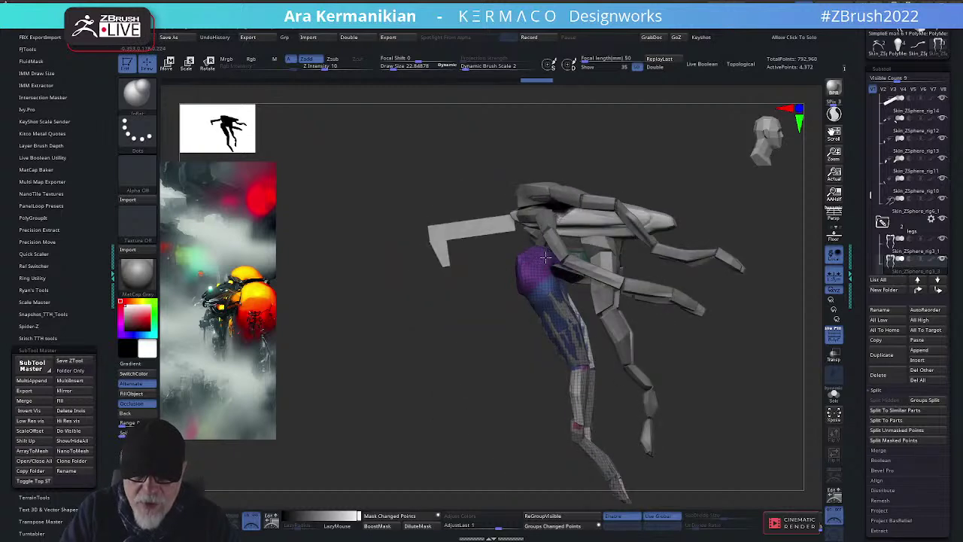
drag(545, 258, 557, 274)
Inflate the hip sections near the body and assign the whole duplicated leg pair to one polygroup
mouse_move(756, 370)
mouse_down()
mouse_move(770, 324)
mouse_move(744, 278)
mouse_move(747, 263)
mouse_up()
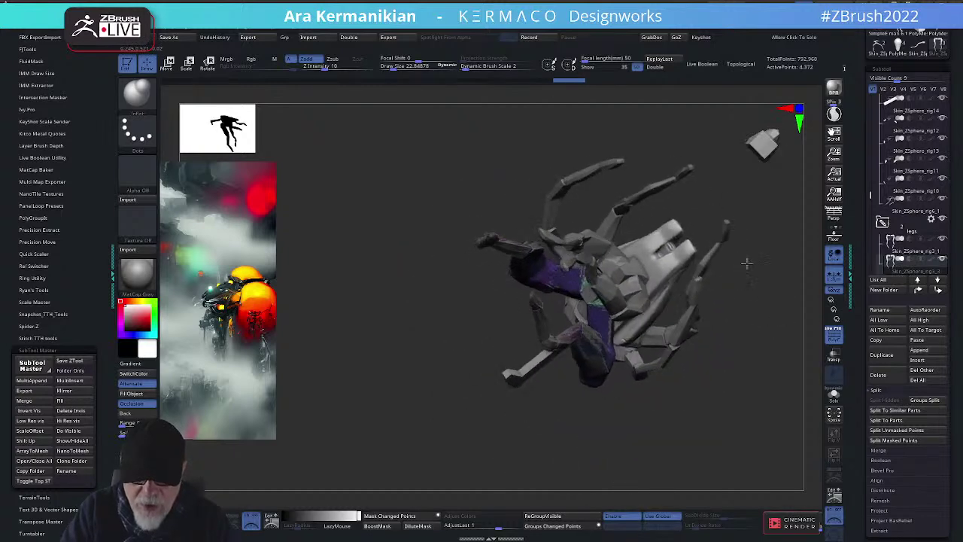
right_drag(747, 262, 534, 325)
drag(548, 292, 588, 291)
key(ctrl+w)
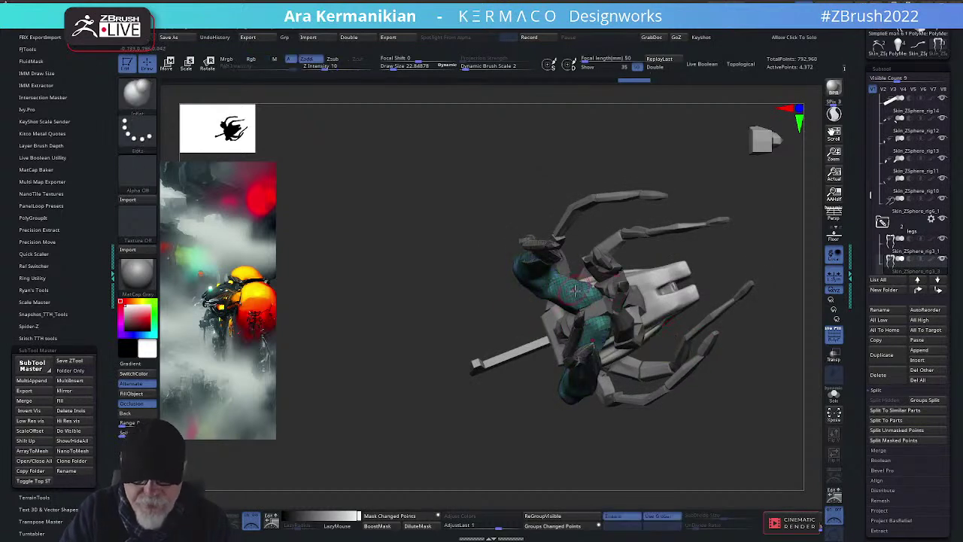
Build up the thighs of the duplicated legs down to the knees with Inflate at a size of about 22.8
mouse_move(763, 223)
mouse_down()
mouse_move(763, 294)
mouse_move(531, 283)
mouse_move(546, 358)
mouse_move(536, 296)
mouse_move(538, 310)
mouse_up()
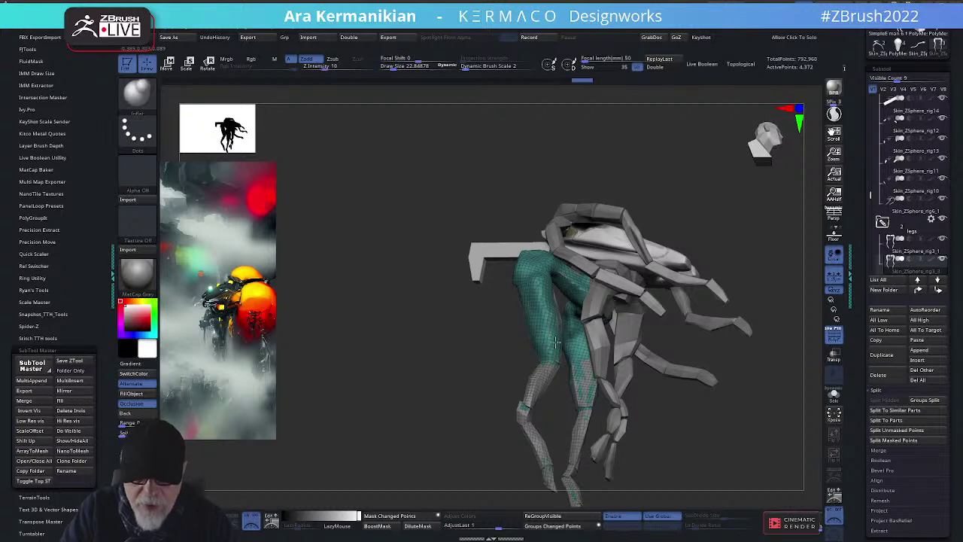
right_drag(753, 382, 531, 325)
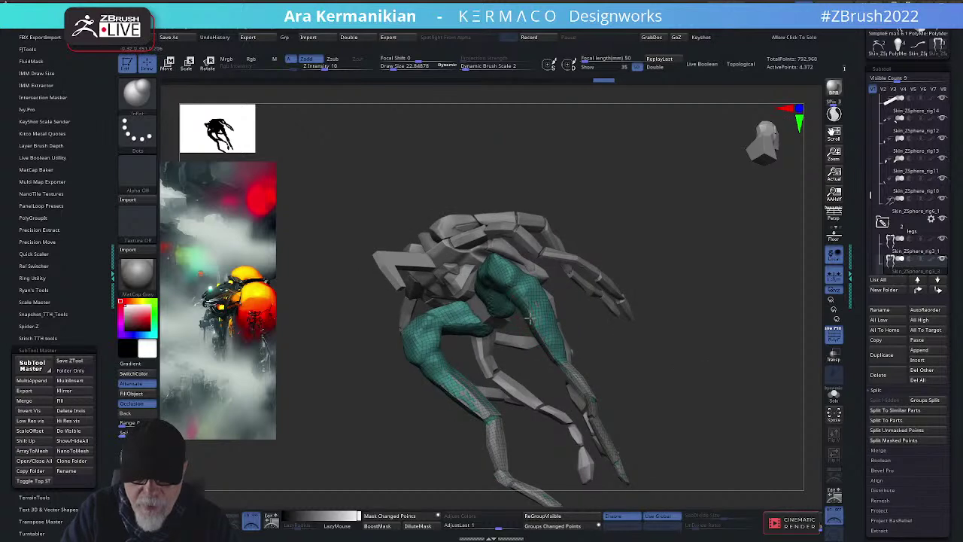
drag(528, 317, 544, 336)
mouse_move(670, 348)
mouse_down()
mouse_move(703, 304)
mouse_move(633, 308)
mouse_up()
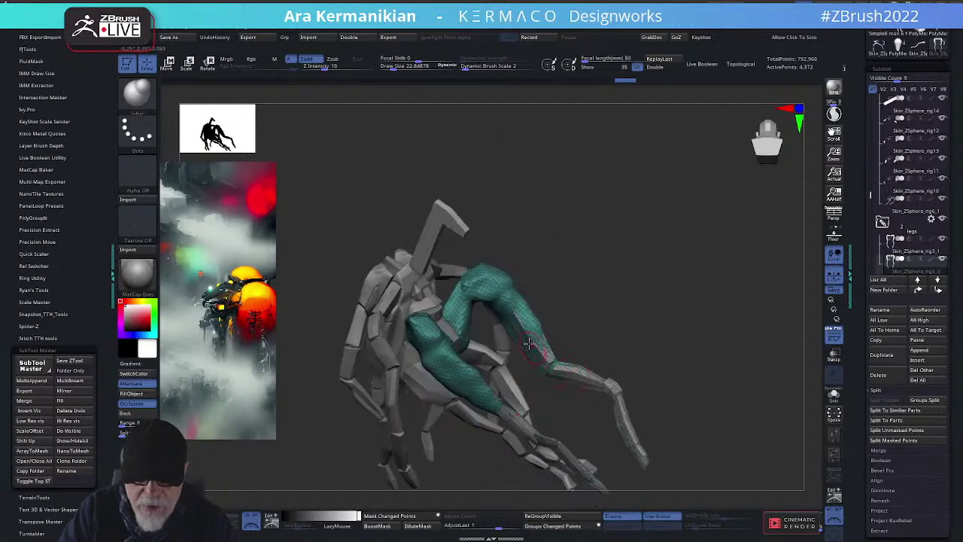
drag(549, 345, 548, 354)
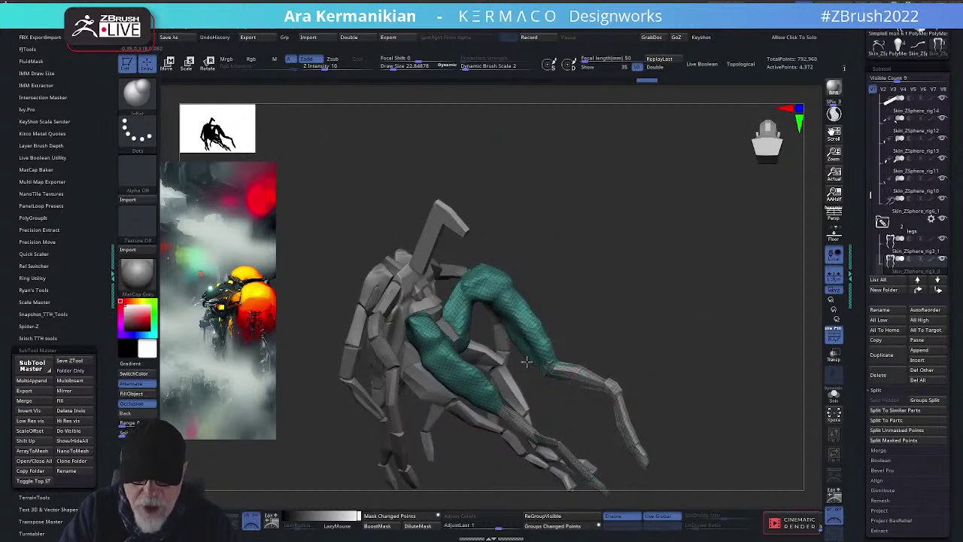
Shrink the duplicated legs below the knees so they sit inside the original blocky shins and feet
drag(610, 303, 465, 286)
drag(656, 303, 433, 307)
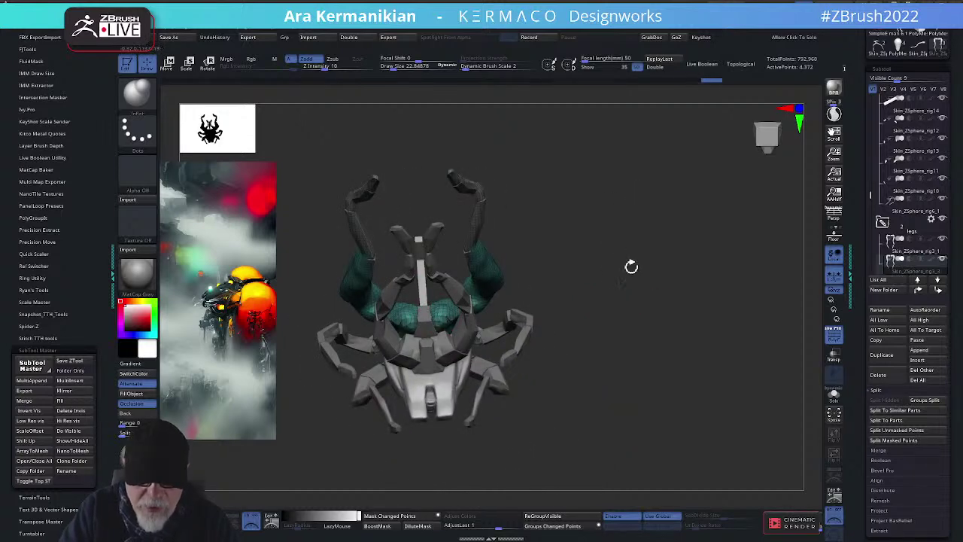
drag(612, 260, 485, 281)
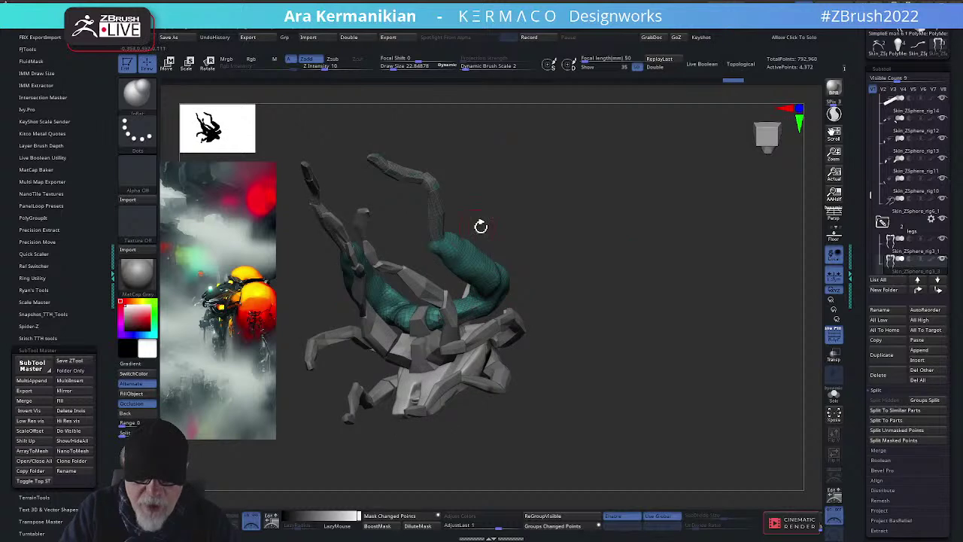
mouse_move(482, 223)
mouse_down()
mouse_move(466, 229)
mouse_move(497, 238)
mouse_move(477, 241)
mouse_up()
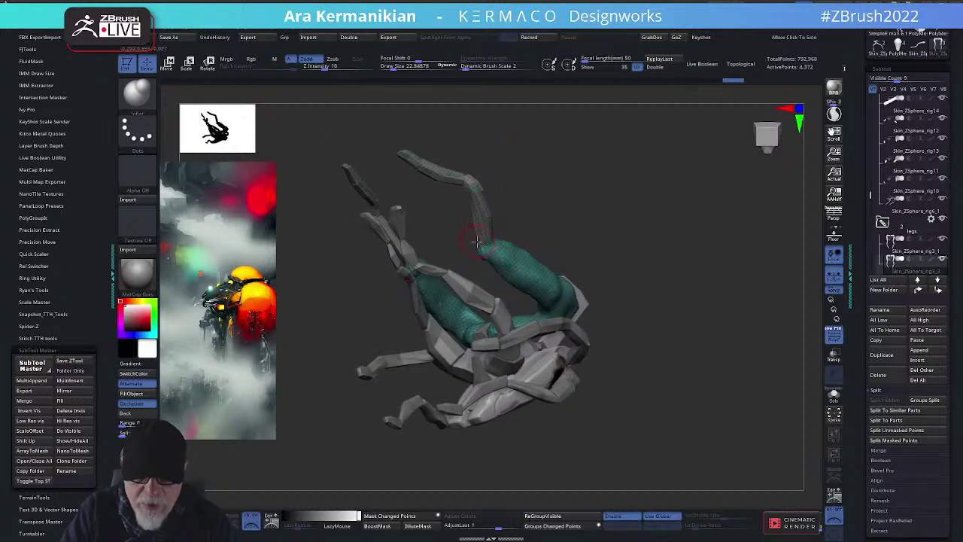
click(479, 213)
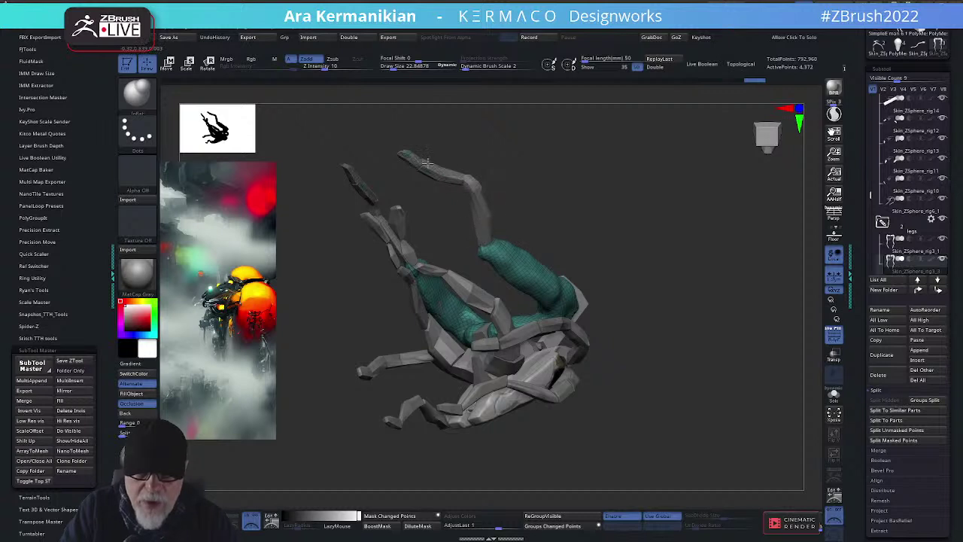
drag(479, 210, 519, 225)
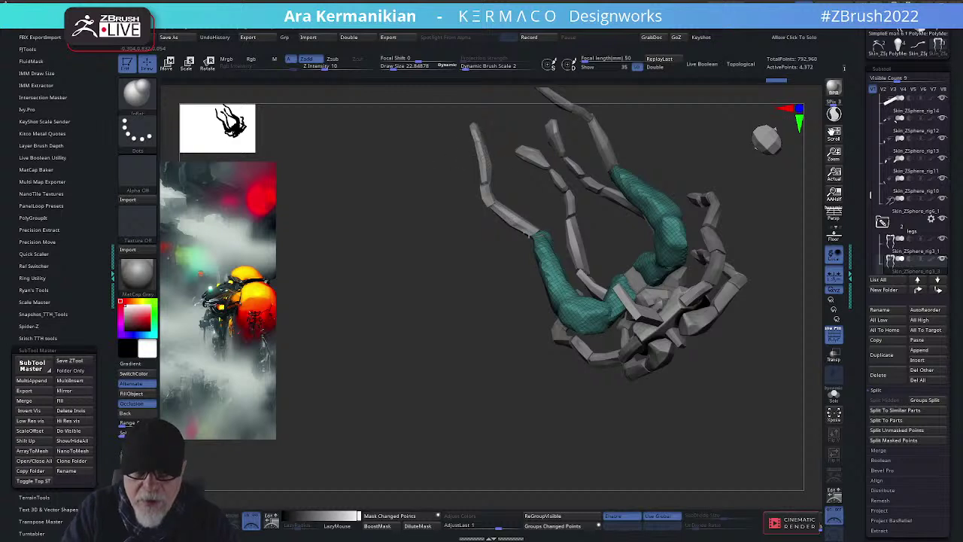
Smooth the lower ends of the duplicated thighs just above the knees
drag(753, 202, 707, 382)
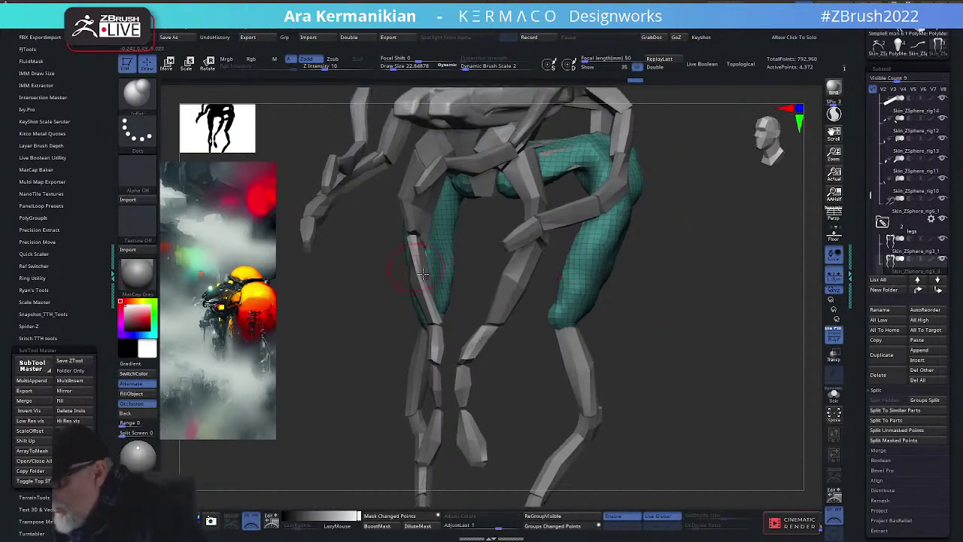
shift+drag(666, 299, 581, 305)
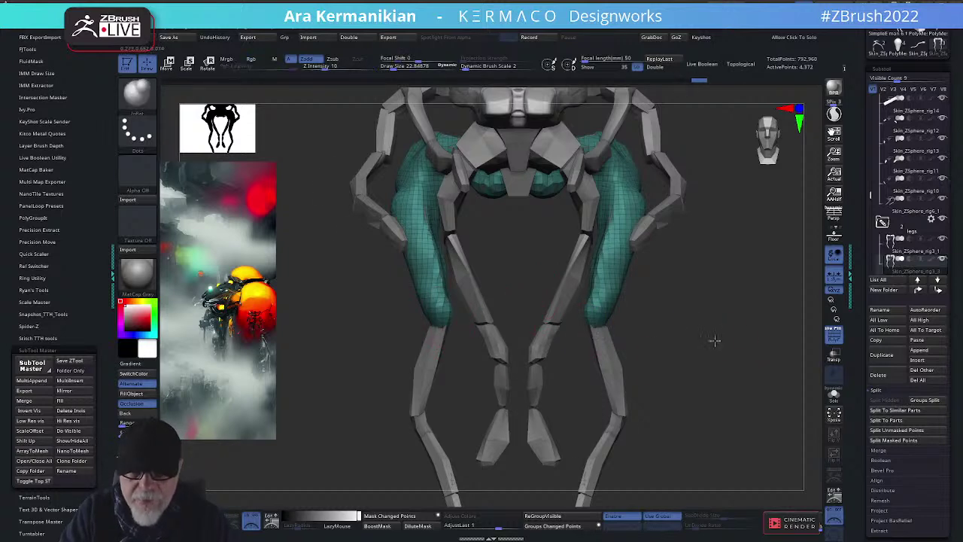
mouse_move(715, 340)
shift+mouse_down()
mouse_move(677, 295)
mouse_move(712, 291)
mouse_move(678, 301)
shift+mouse_up()
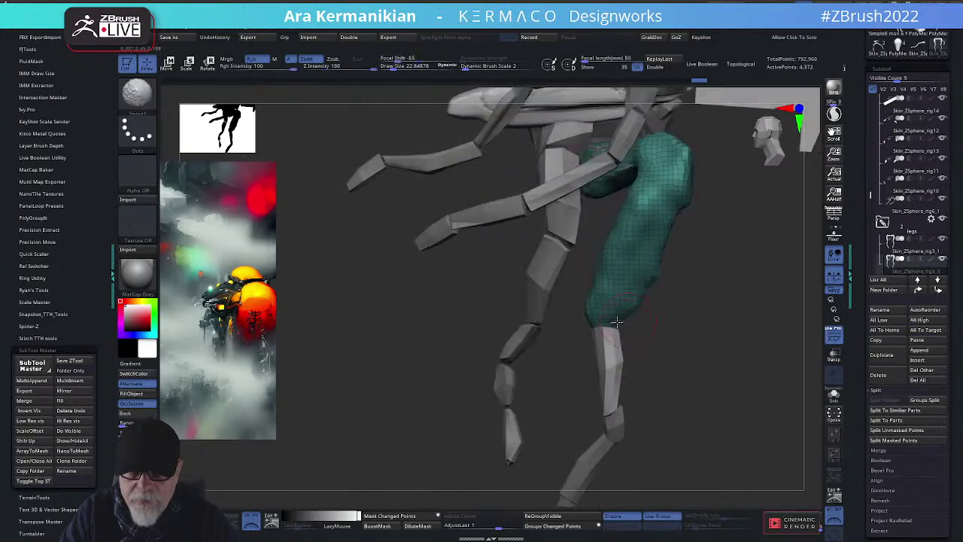
mouse_move(632, 325)
mouse_down()
mouse_move(680, 351)
mouse_move(640, 316)
mouse_up()
Fill out the outer hips and thighs from behind with Inflate, and turn off the PolyFrame display
drag(706, 271, 610, 251)
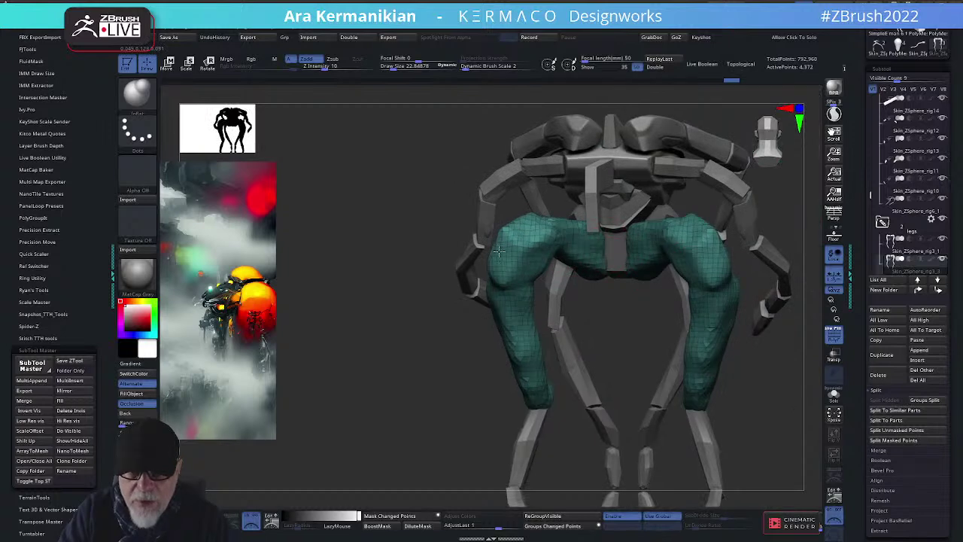
drag(776, 355, 538, 289)
alt+drag(706, 384, 768, 311)
click(832, 336)
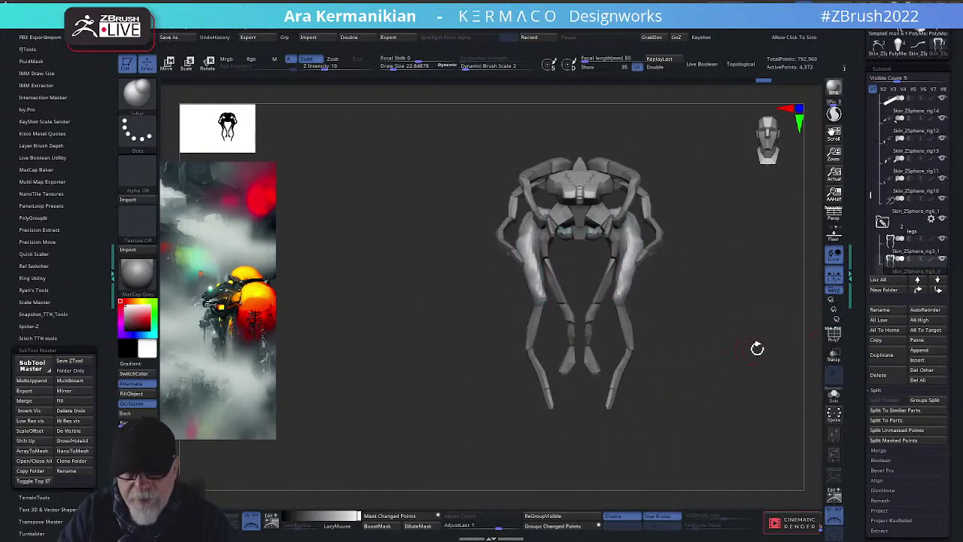
Smooth the upper hips of the duplicated legs around the joint with the body
mouse_move(757, 344)
mouse_down()
mouse_move(673, 341)
mouse_move(682, 349)
mouse_move(673, 342)
mouse_move(710, 336)
mouse_move(716, 350)
mouse_up()
shift+drag(641, 204, 634, 205)
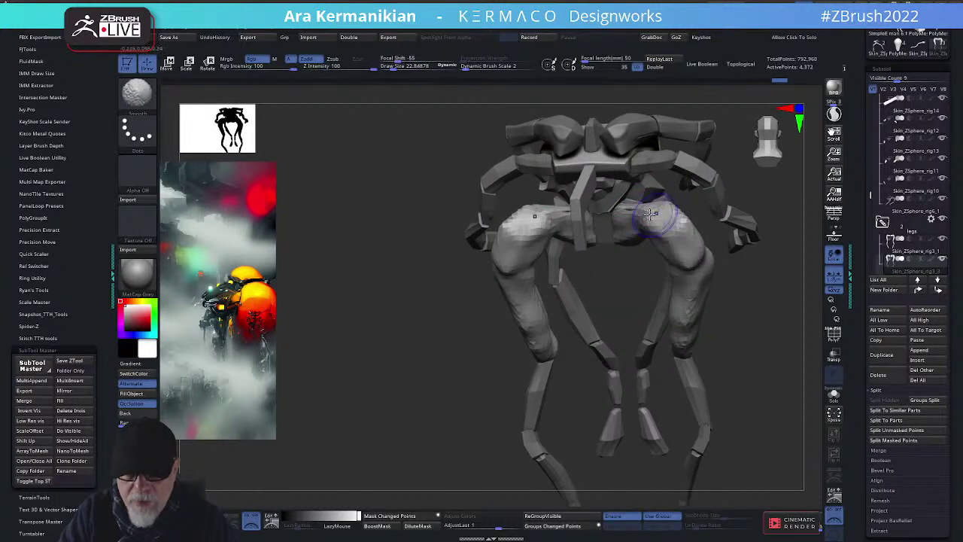
mouse_move(739, 329)
mouse_down()
mouse_move(710, 314)
mouse_move(690, 327)
mouse_move(568, 219)
mouse_up()
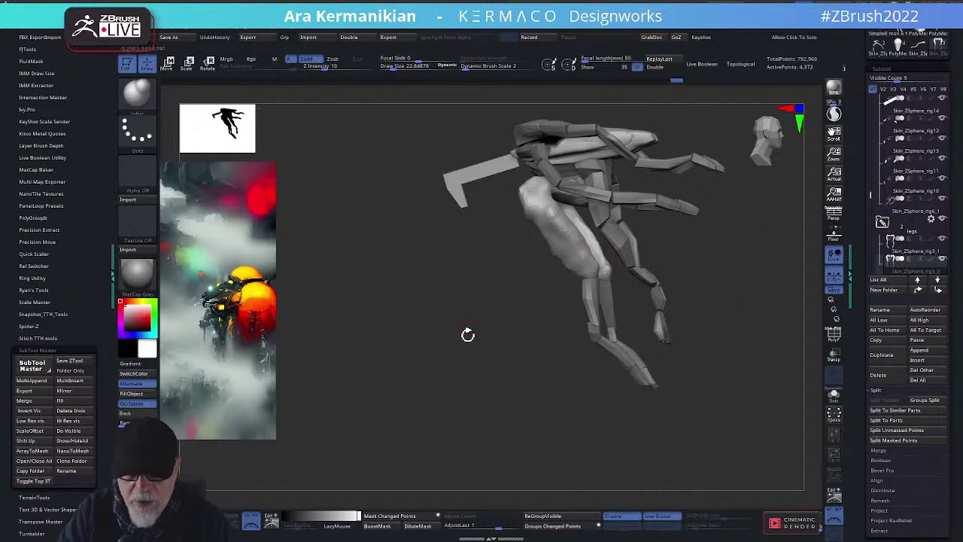
mouse_move(468, 335)
mouse_down()
mouse_move(658, 258)
mouse_move(667, 333)
mouse_move(635, 321)
mouse_up()
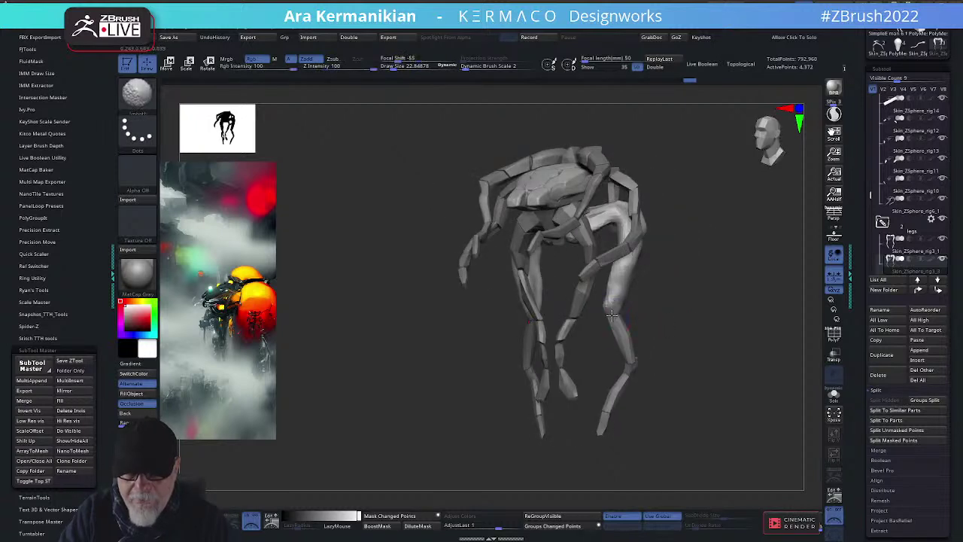
Put the blocky inner arms subtool in a new folder named "arms 3"
mouse_move(707, 319)
mouse_down()
mouse_move(750, 286)
mouse_move(752, 306)
mouse_move(762, 296)
mouse_move(774, 216)
mouse_move(701, 243)
mouse_move(720, 258)
mouse_move(539, 302)
mouse_up()
alt+click(541, 317)
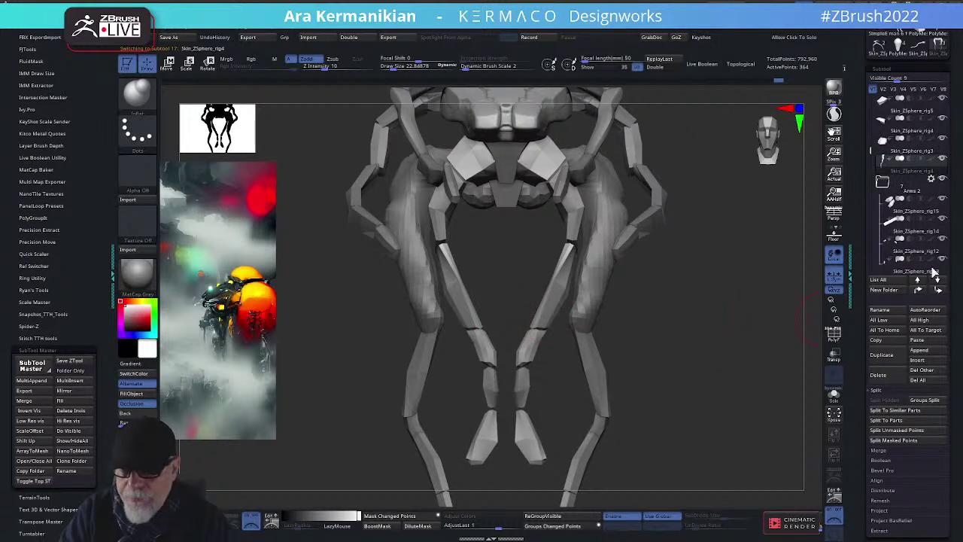
click(882, 183)
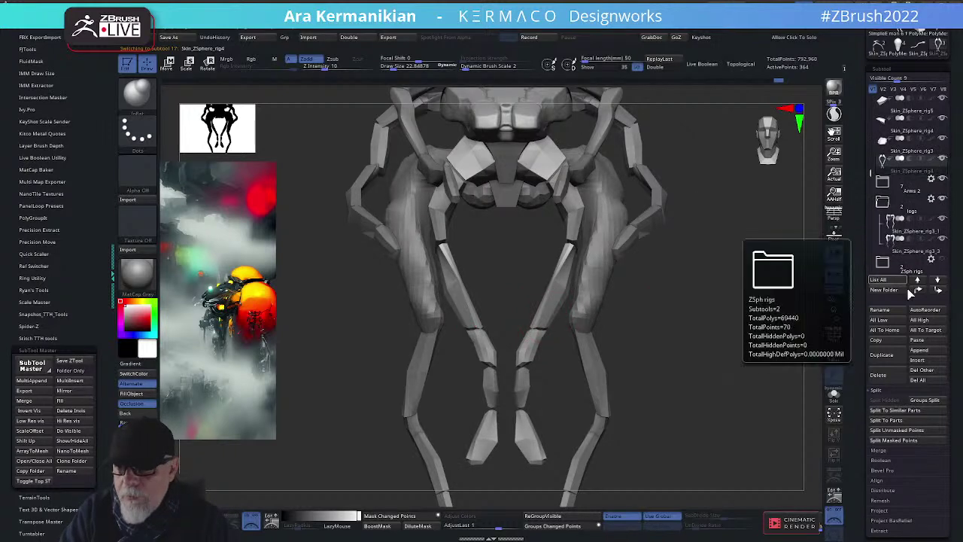
click(889, 289)
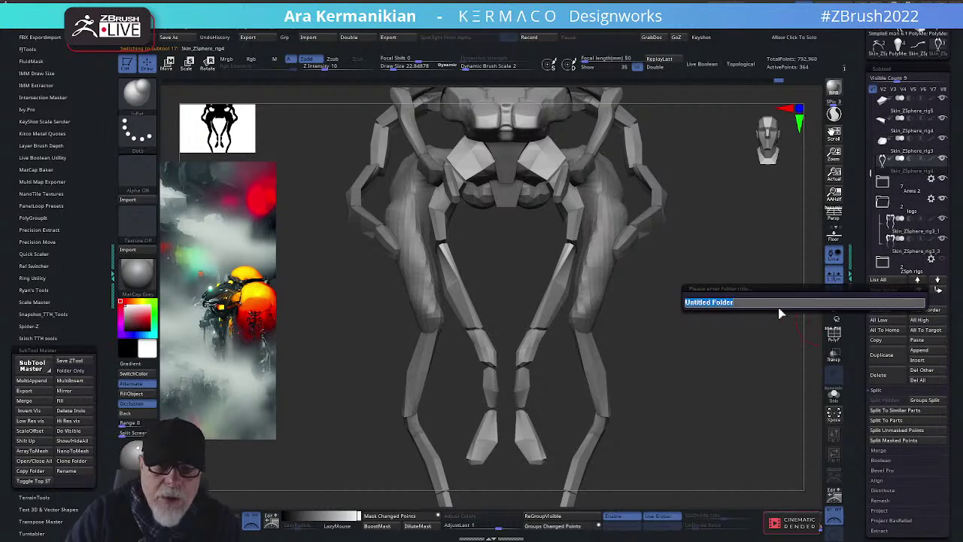
text(ar)
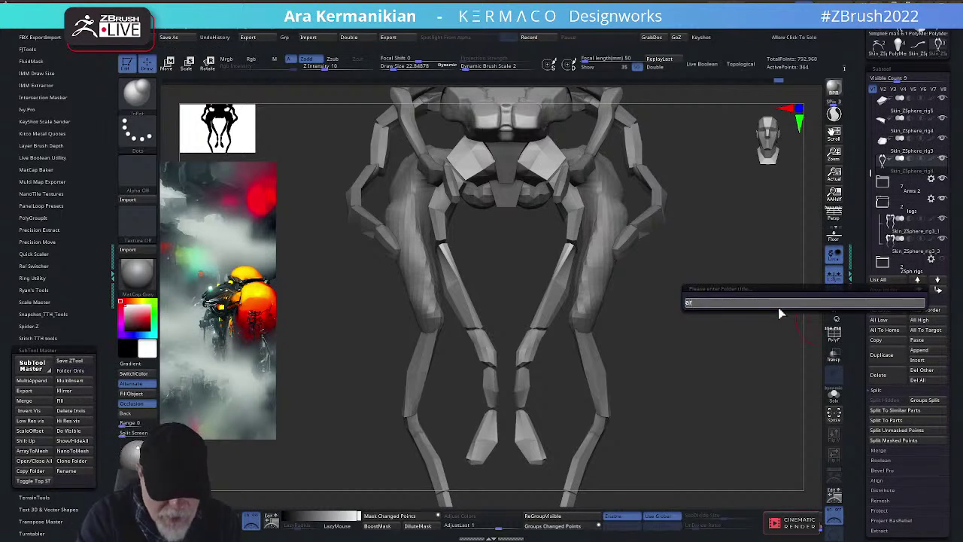
text(ms 3)
key(Return)
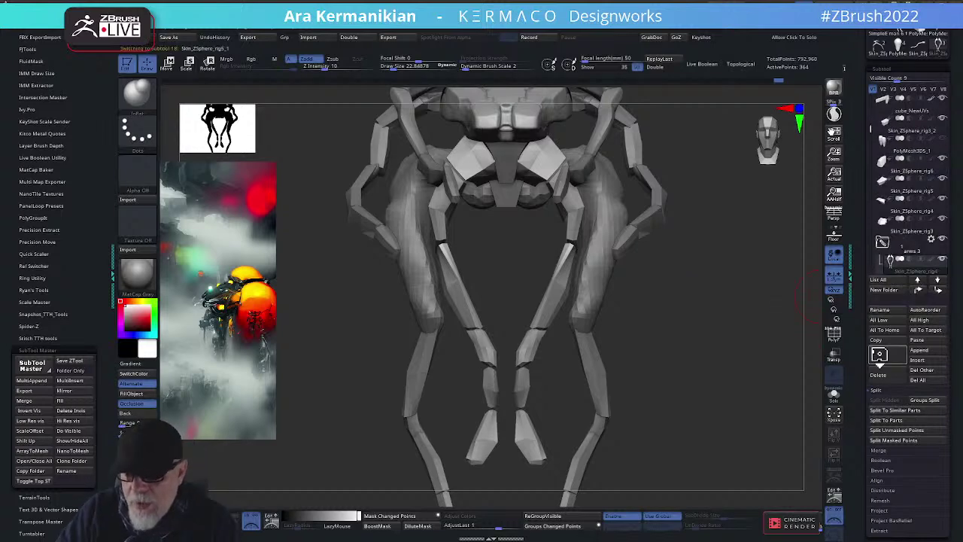
Duplicate the blocky inner arms and convert the copy to DynaMesh at resolution 128
click(877, 353)
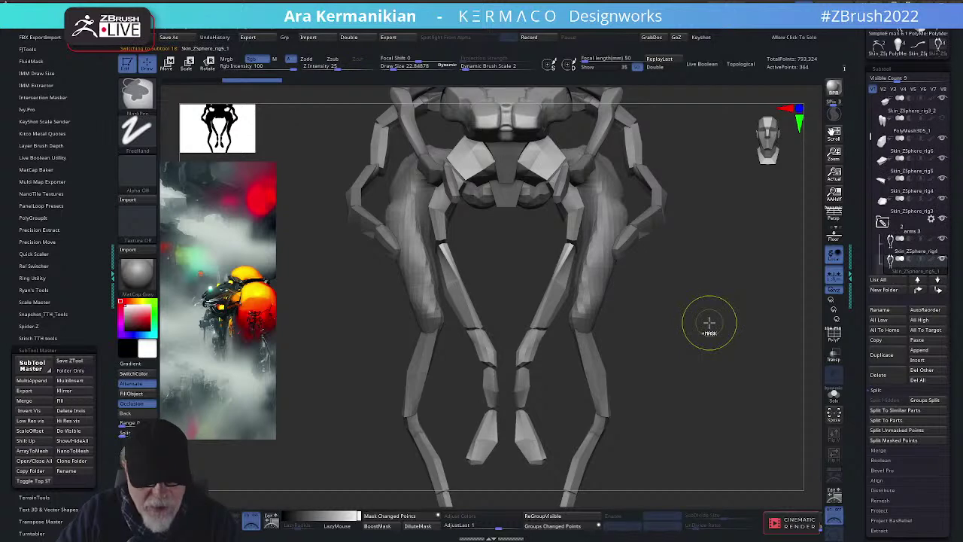
key(ctrl+2)
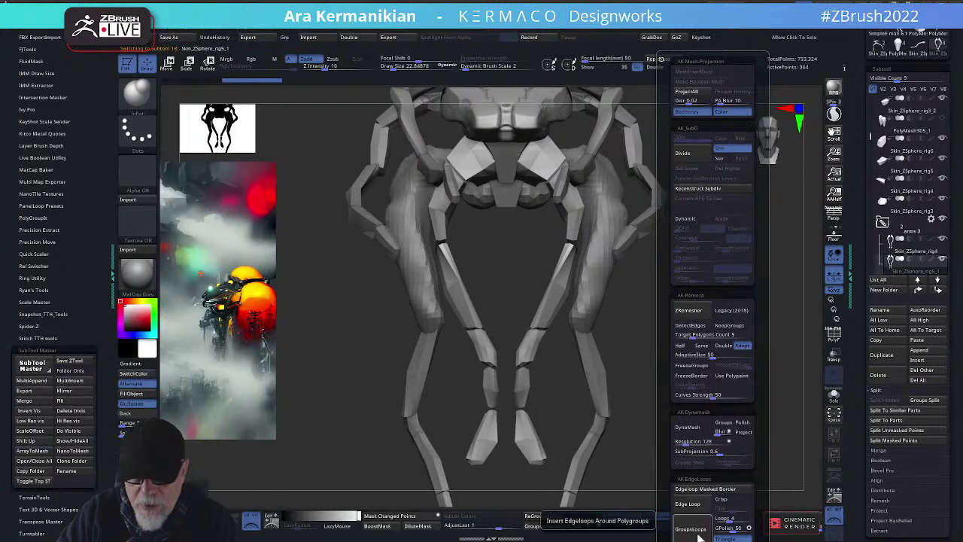
click(698, 432)
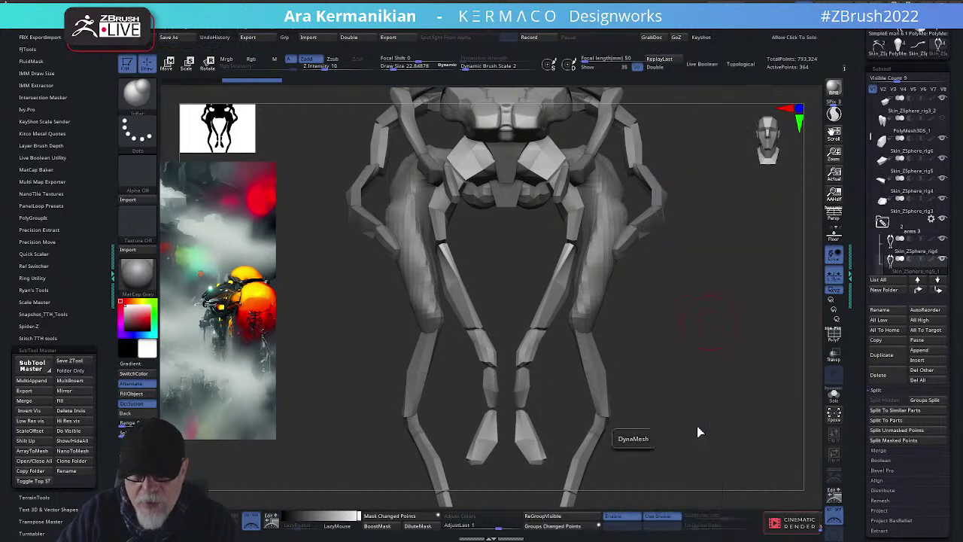
drag(701, 381, 695, 372)
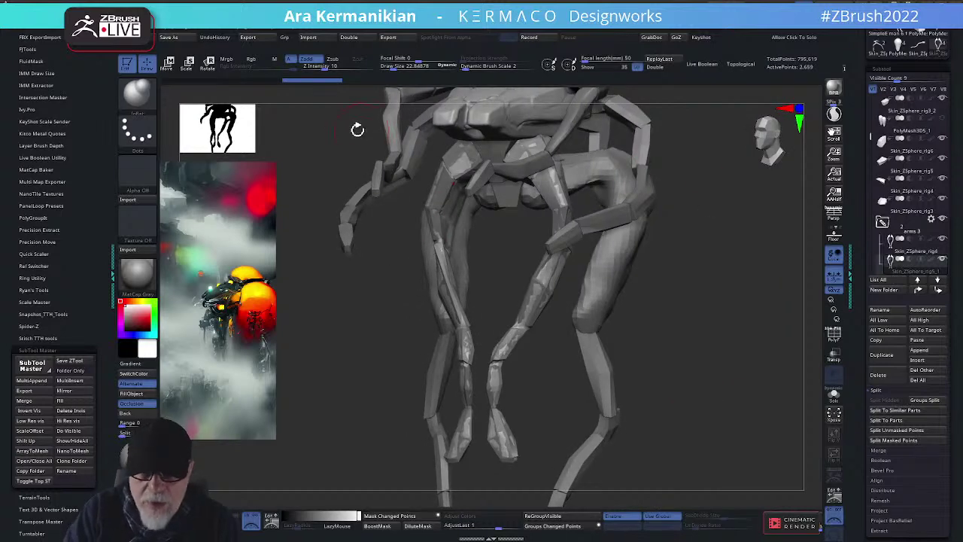
Smooth the DynaMesh copy of the inner arms along its full length from shoulders to hands
key(shift)
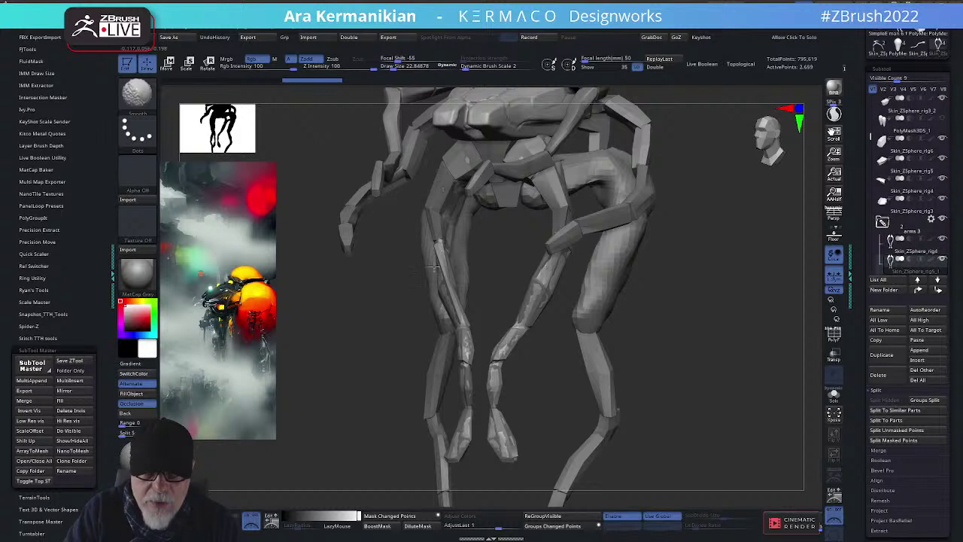
drag(461, 409, 516, 301)
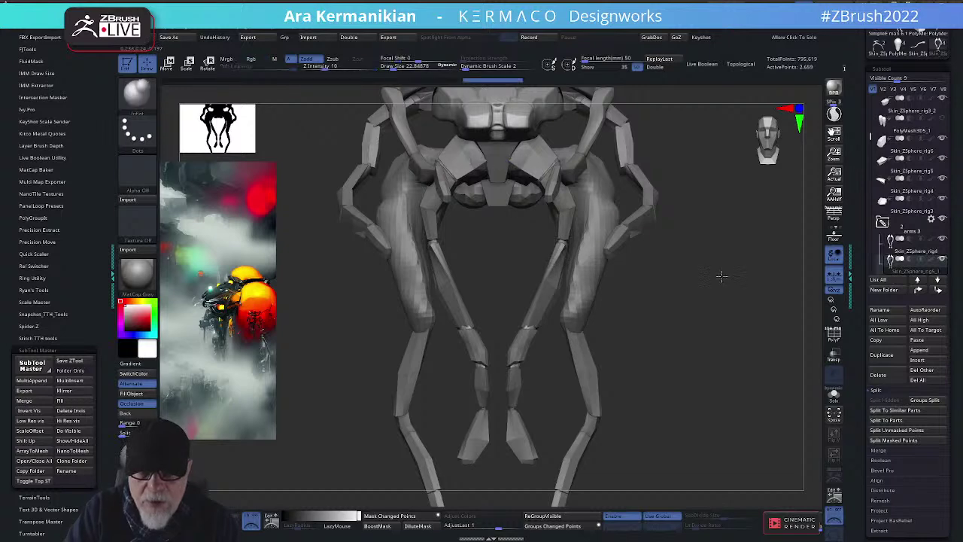
mouse_move(720, 275)
alt+mouse_down()
mouse_move(740, 268)
mouse_move(686, 274)
mouse_move(750, 264)
mouse_move(727, 215)
mouse_move(725, 289)
mouse_move(752, 313)
mouse_move(703, 230)
alt+mouse_up()
drag(696, 267, 504, 293)
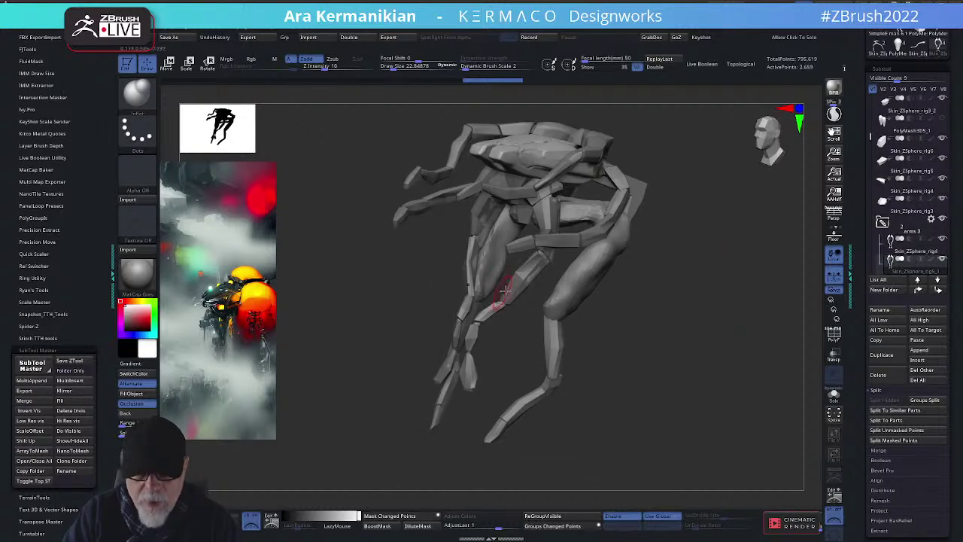
Isolate the original blocky inner arms in Solo with the PolyFrame display on, viewed from the front
alt+click(553, 214)
click(834, 395)
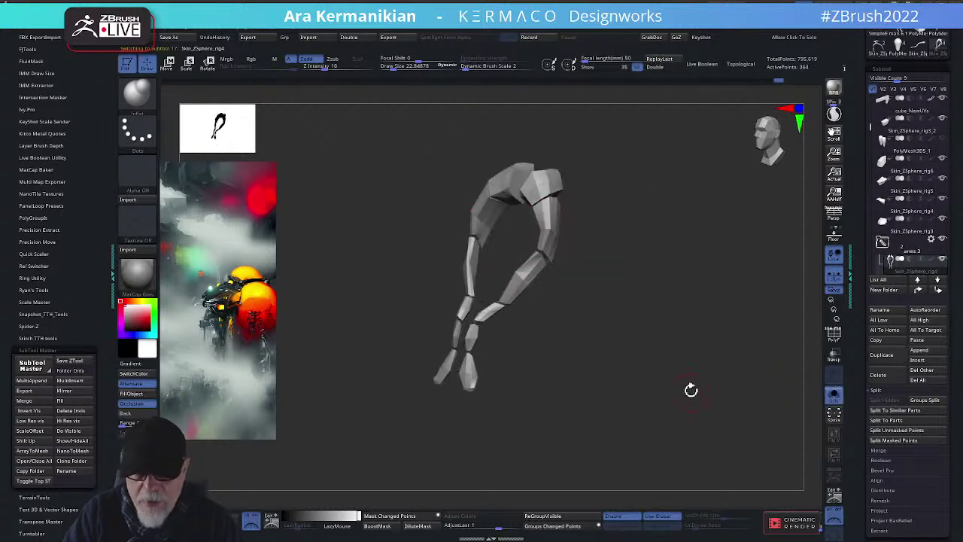
drag(699, 379, 587, 359)
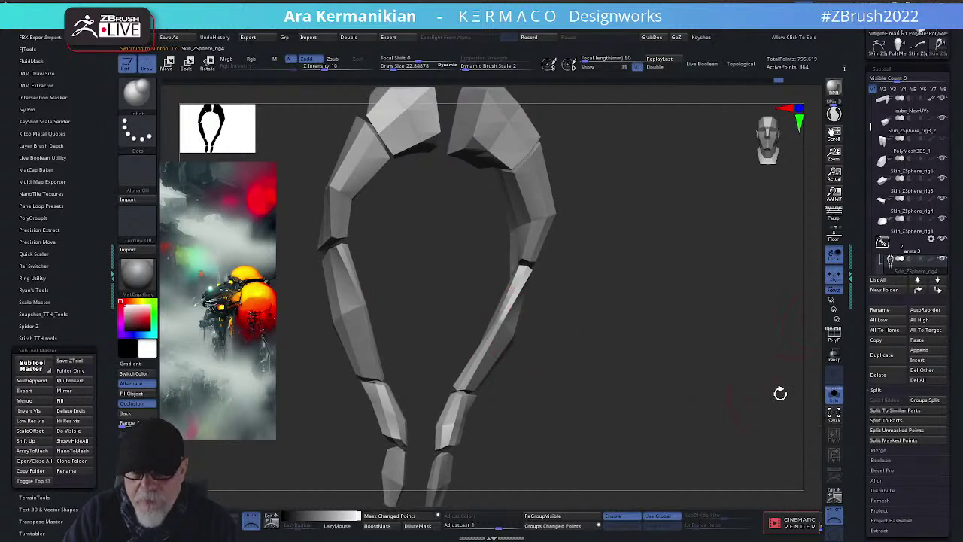
click(835, 337)
drag(783, 349, 623, 260)
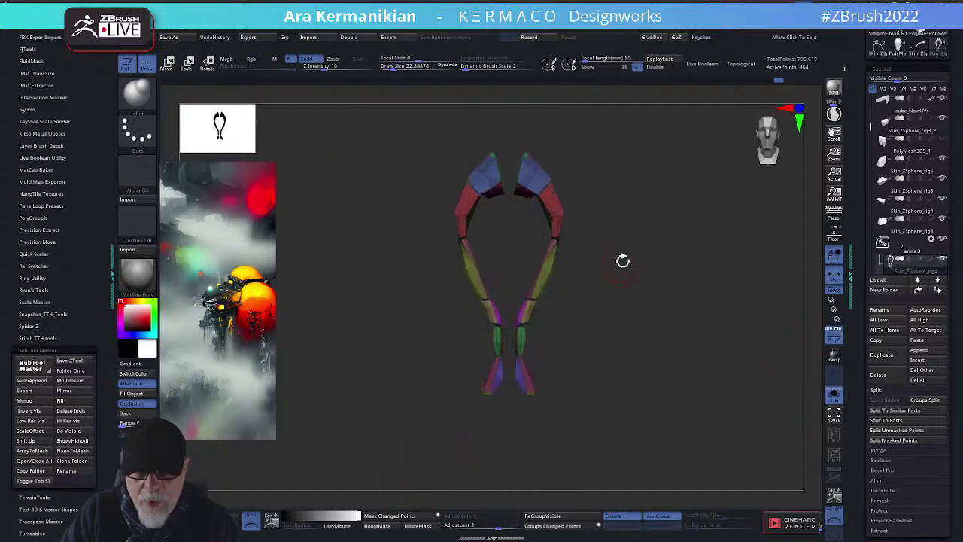
Turn off symmetry, hide one of the two blocky inner arms and delete the hidden geometry
key(b)
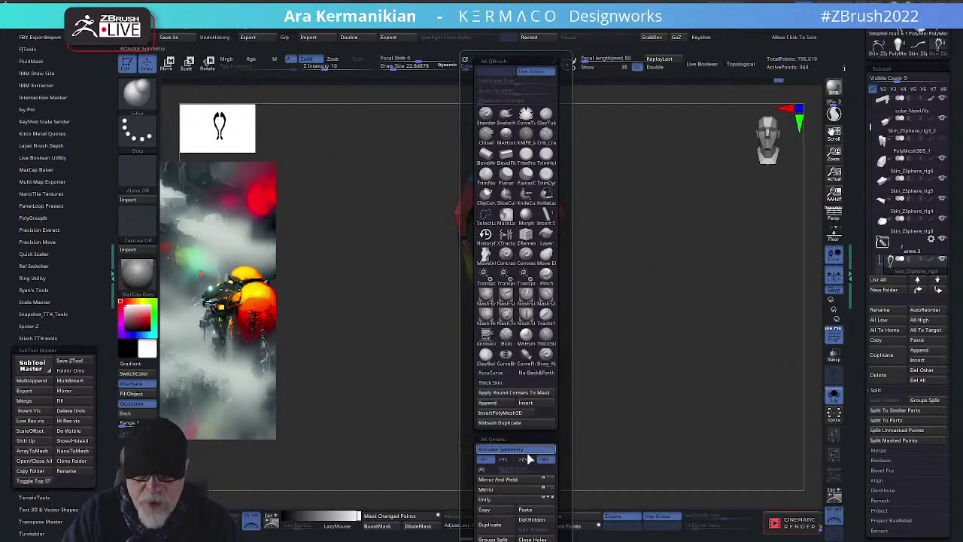
mouse_move(367, 100)
ctrl+shift+mouse_down()
mouse_move(492, 461)
mouse_move(505, 471)
ctrl+shift+mouse_up()
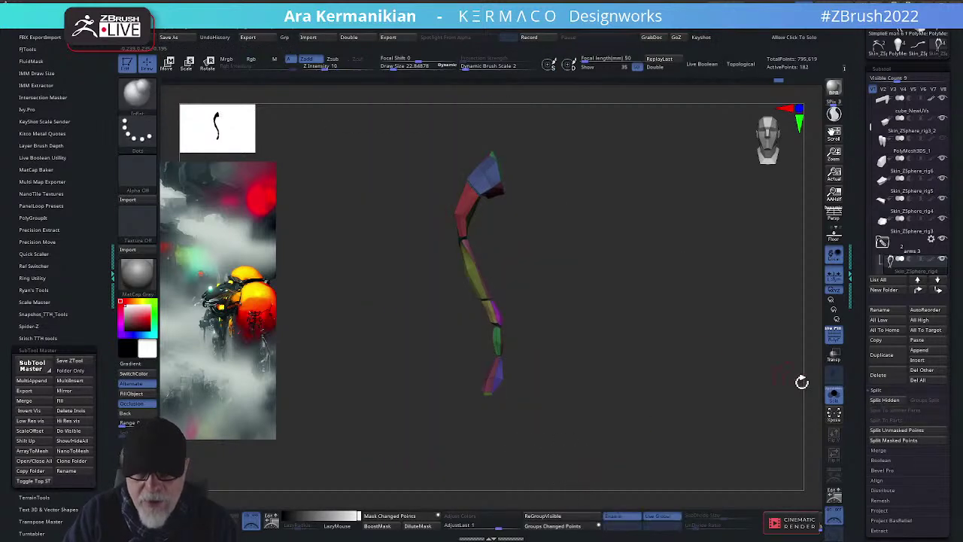
key(space)
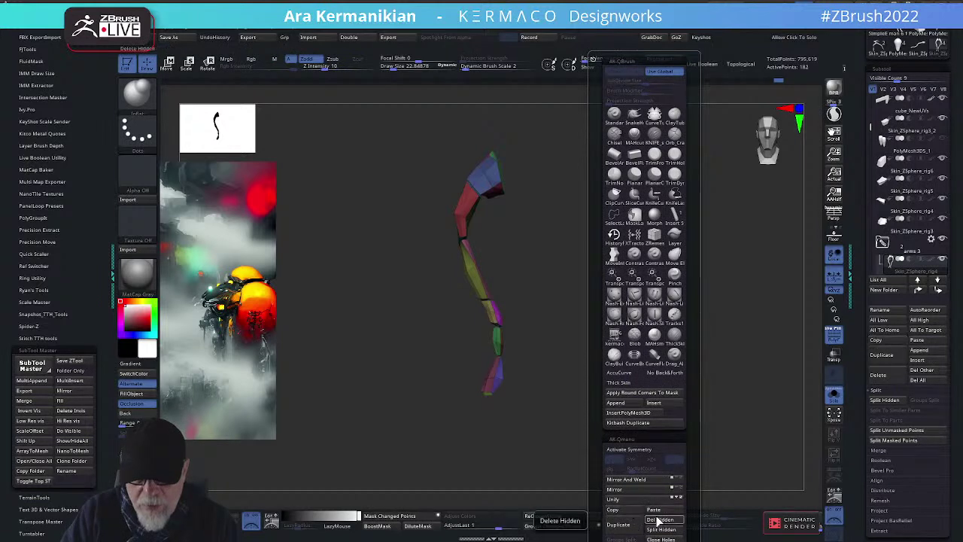
click(661, 529)
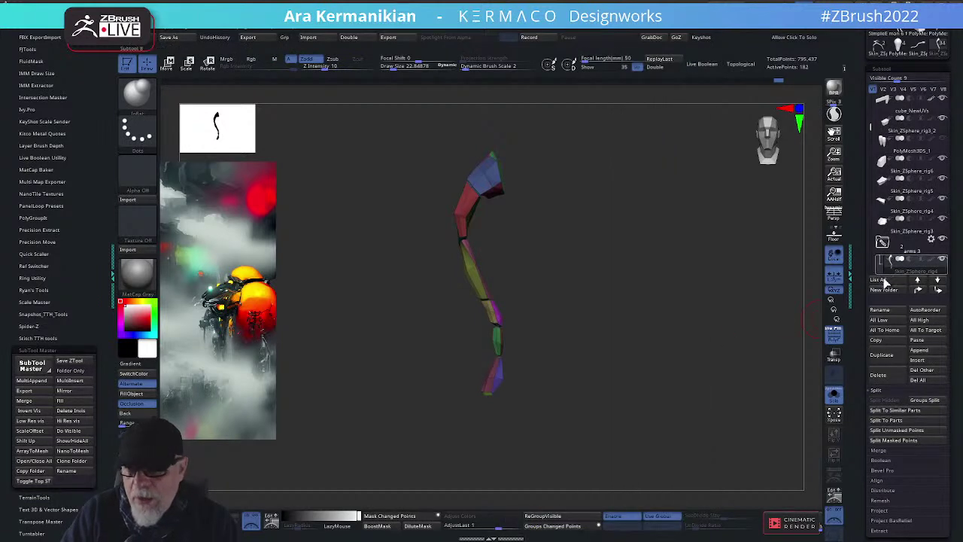
Split the remaining blocky arm into separate subtools with Split To Parts, accepting that it cannot be undone
click(893, 421)
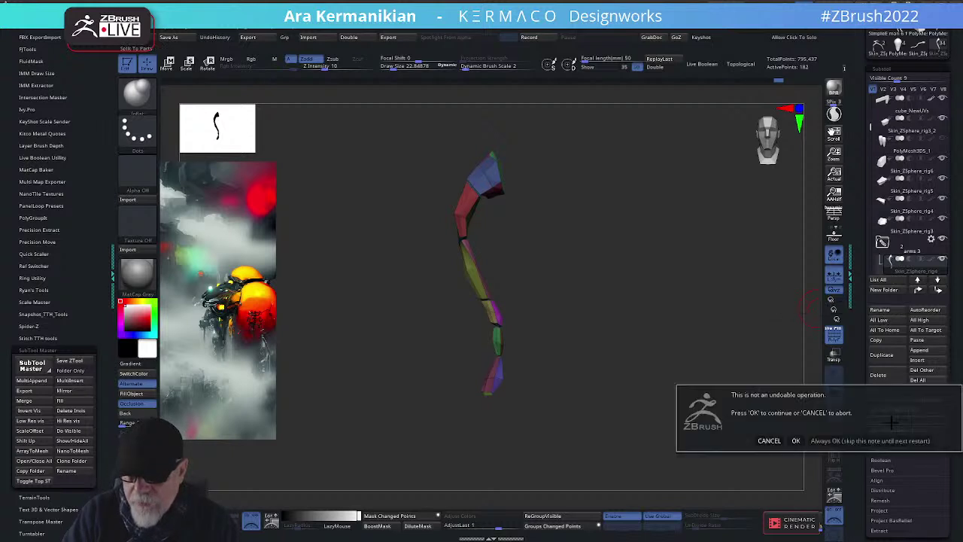
click(796, 441)
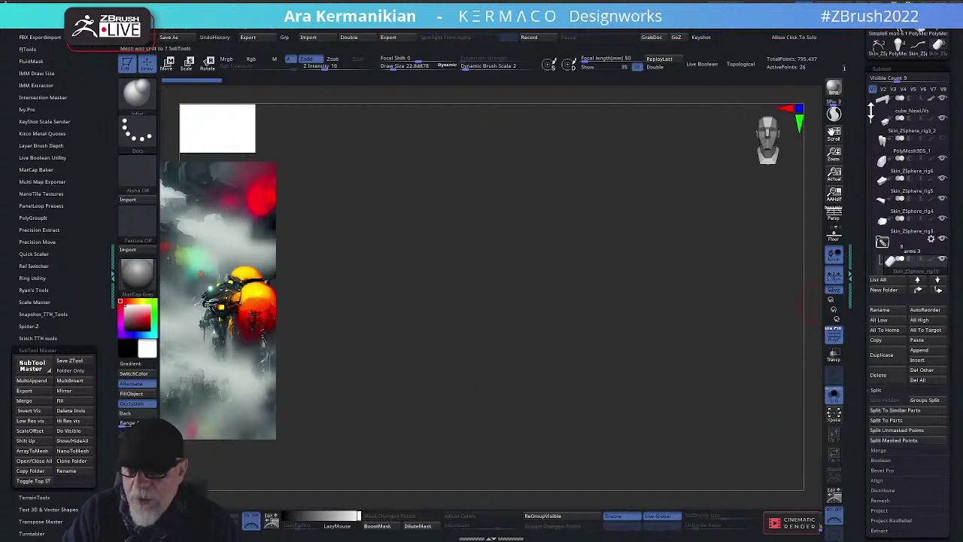
drag(871, 113, 870, 153)
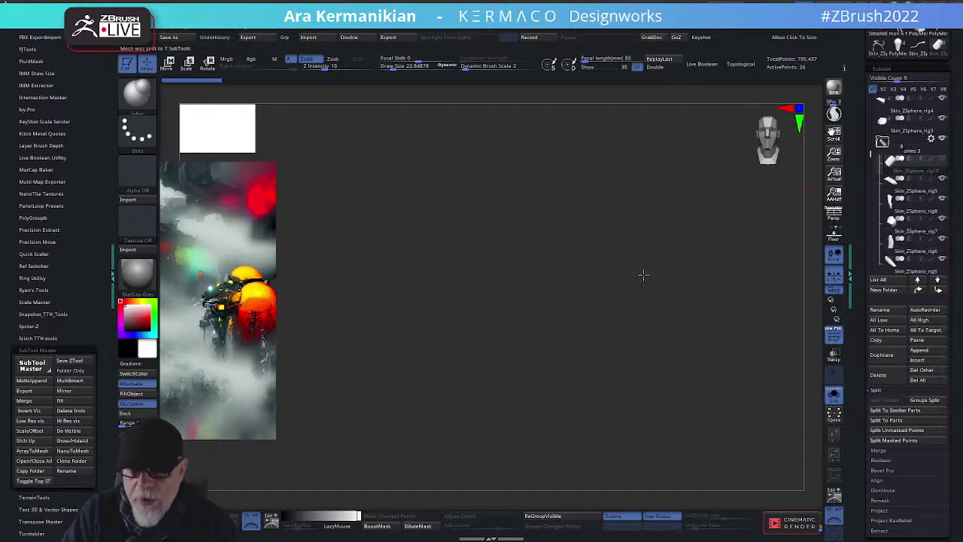
Examine the split parts Skin_ZSphere_rig10 and Skin_ZSphere_rig9 one at a time in isolation
drag(644, 275, 623, 314)
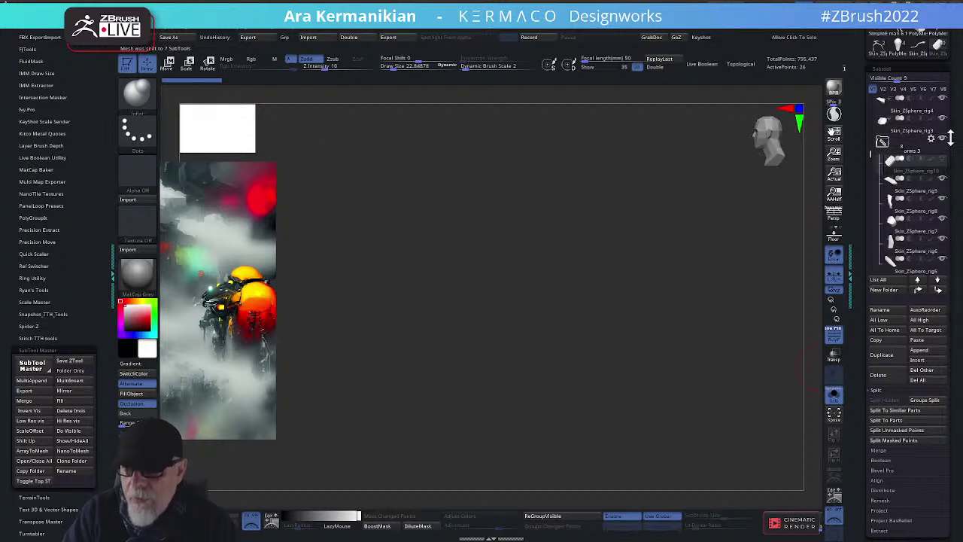
drag(693, 267, 632, 278)
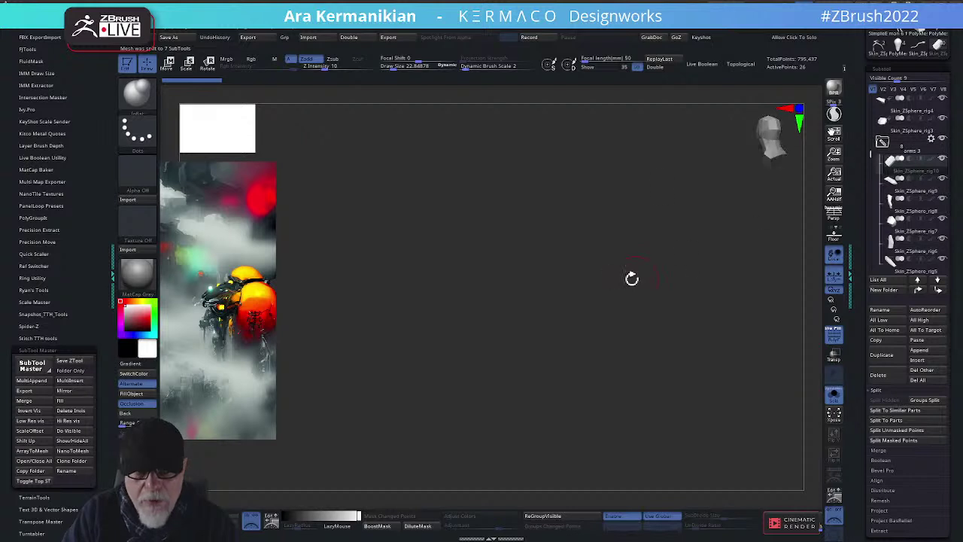
click(905, 204)
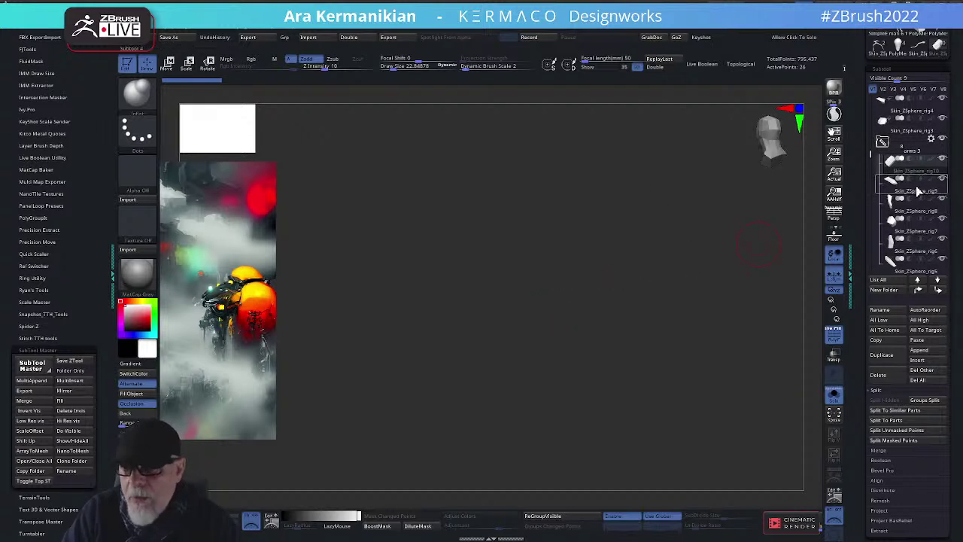
drag(641, 291, 654, 286)
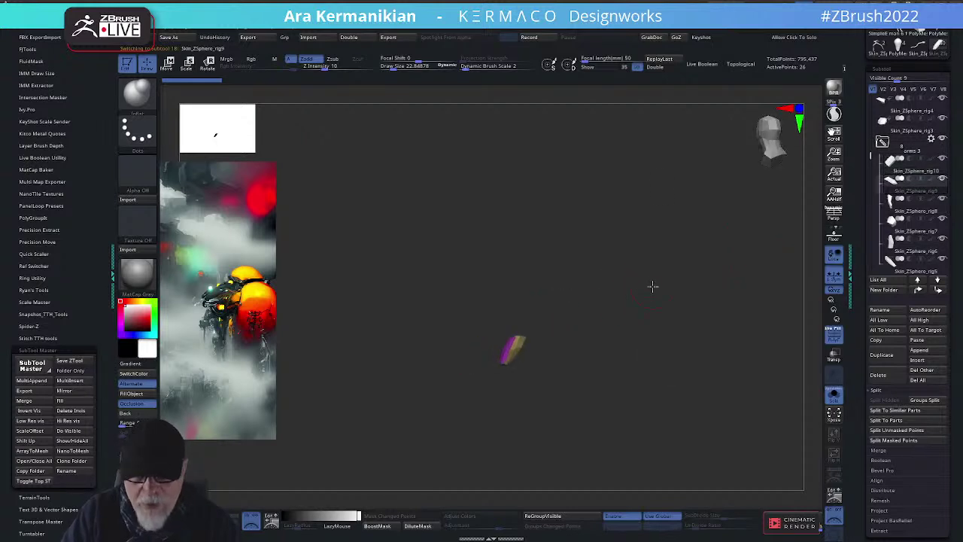
click(925, 170)
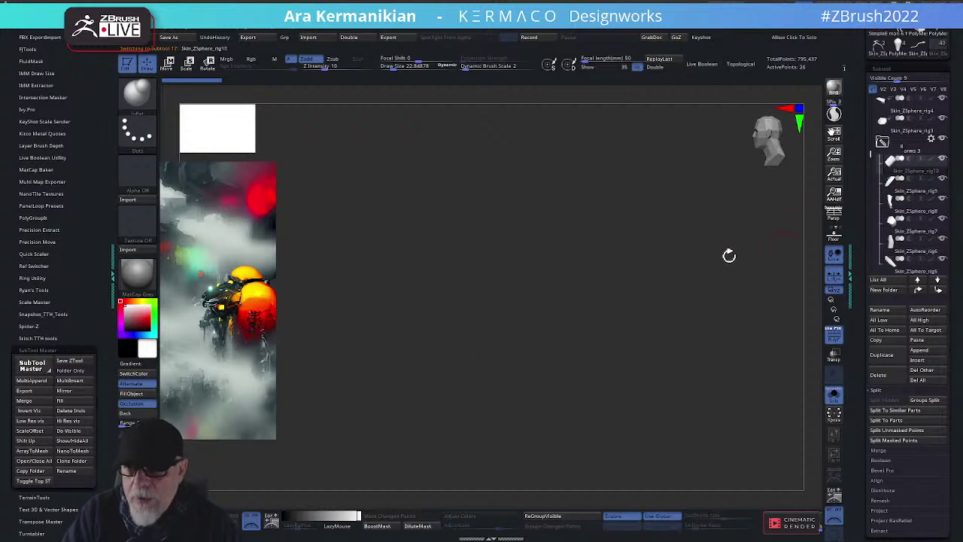
Check Skin_ZSphere_rig10 in Solo and against the whole model, and delete it from the arms 3 folder
drag(689, 264, 823, 410)
click(834, 393)
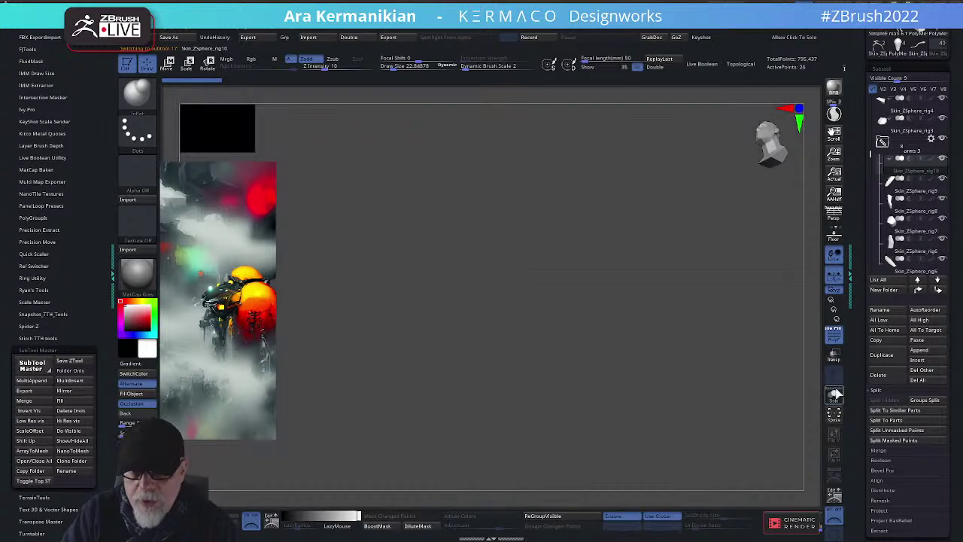
key(f)
drag(730, 316, 741, 267)
mouse_move(908, 172)
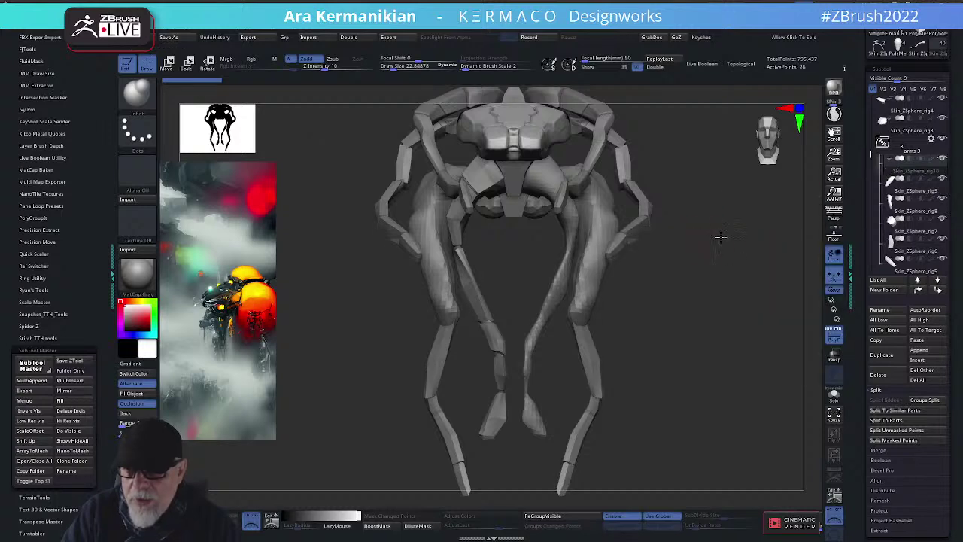
drag(720, 236, 822, 358)
click(833, 397)
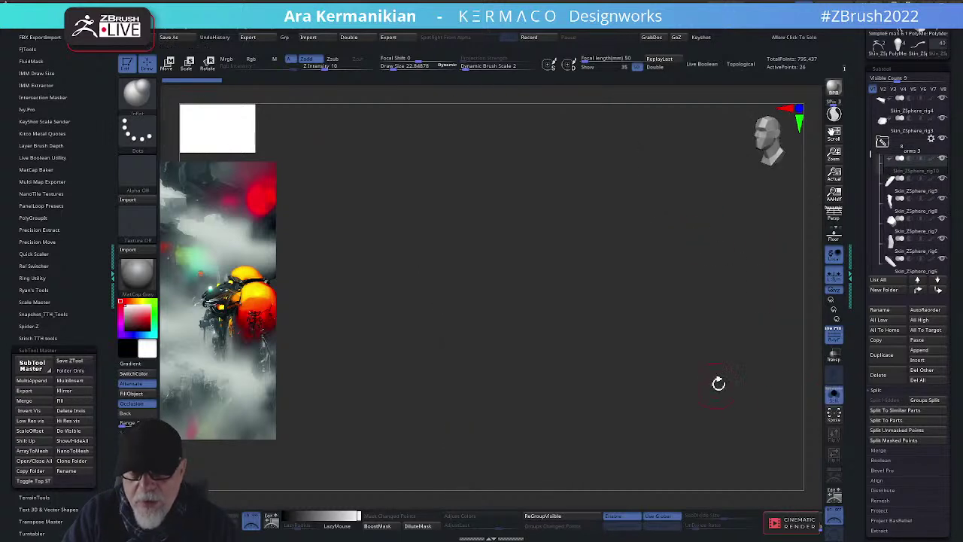
drag(670, 394, 834, 343)
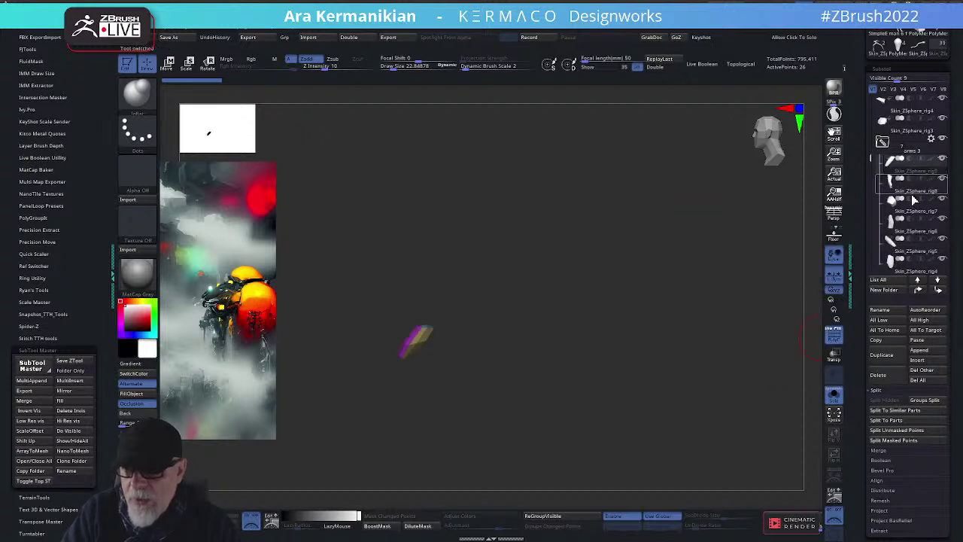
drag(682, 243, 715, 257)
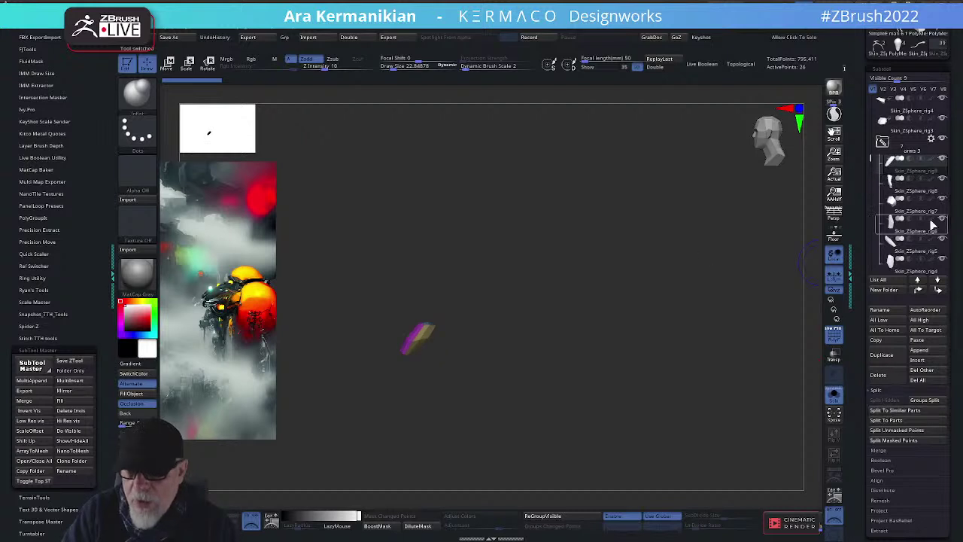
Group Skin_ZSphere_rig9 into a single polygroup and Mirror And Weld it to the opposite side, then leave Solo
key(b)
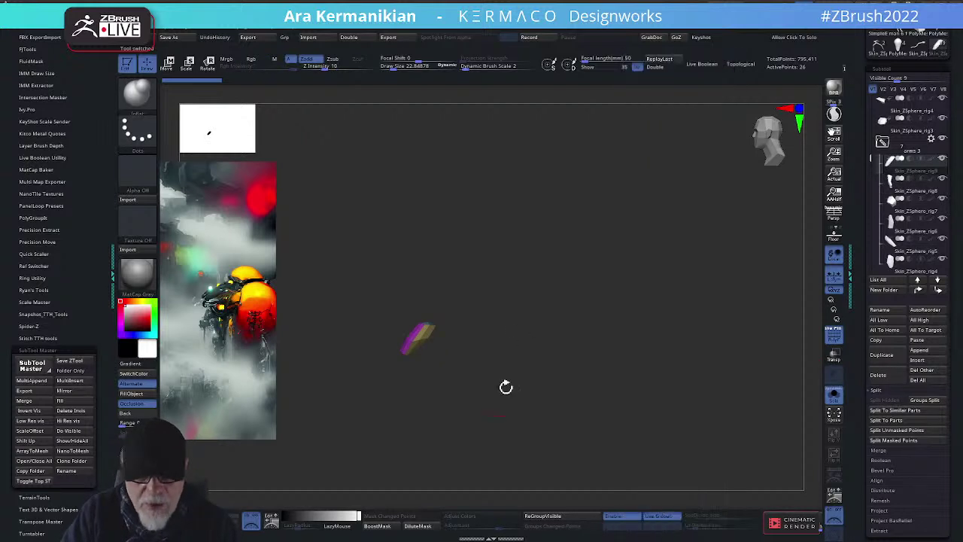
key(ctrl+w)
key(space)
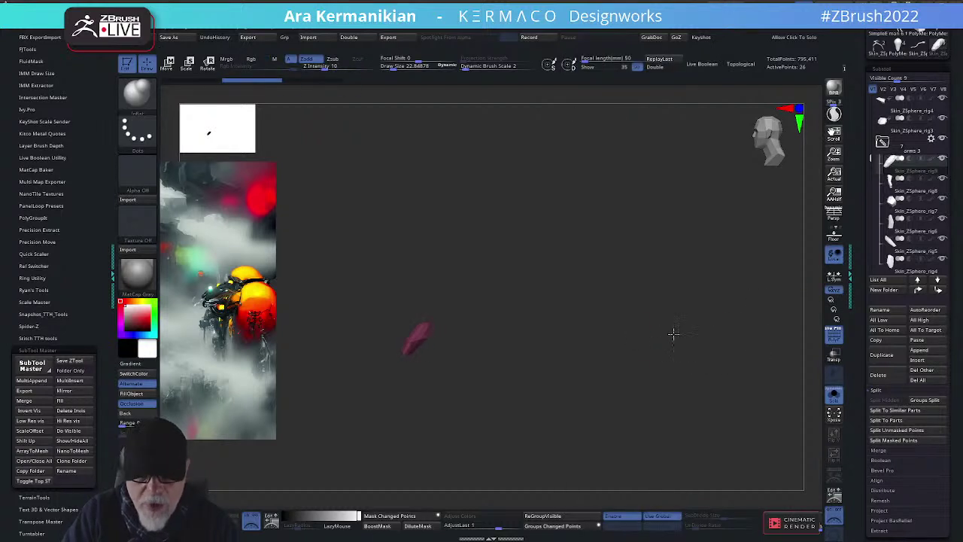
key(b)
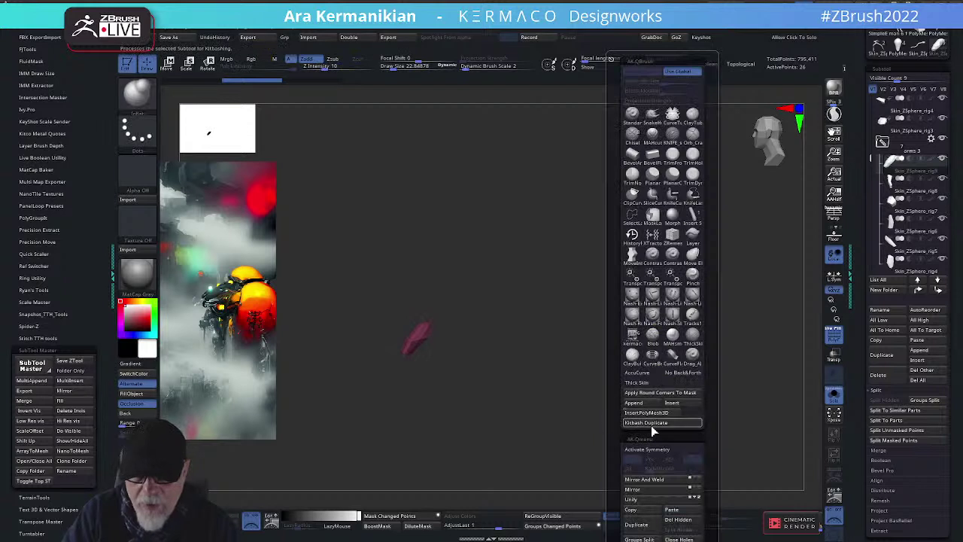
click(647, 479)
drag(658, 381, 767, 372)
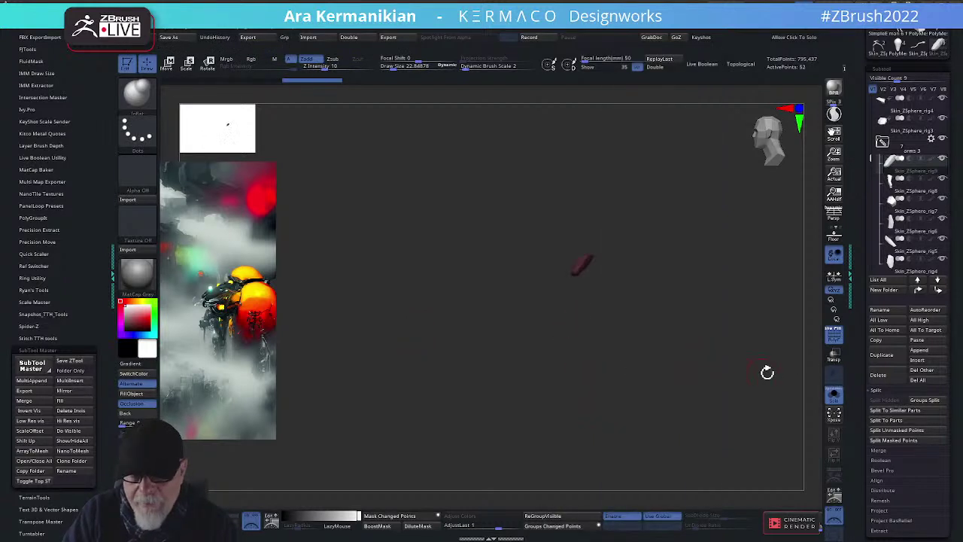
click(834, 393)
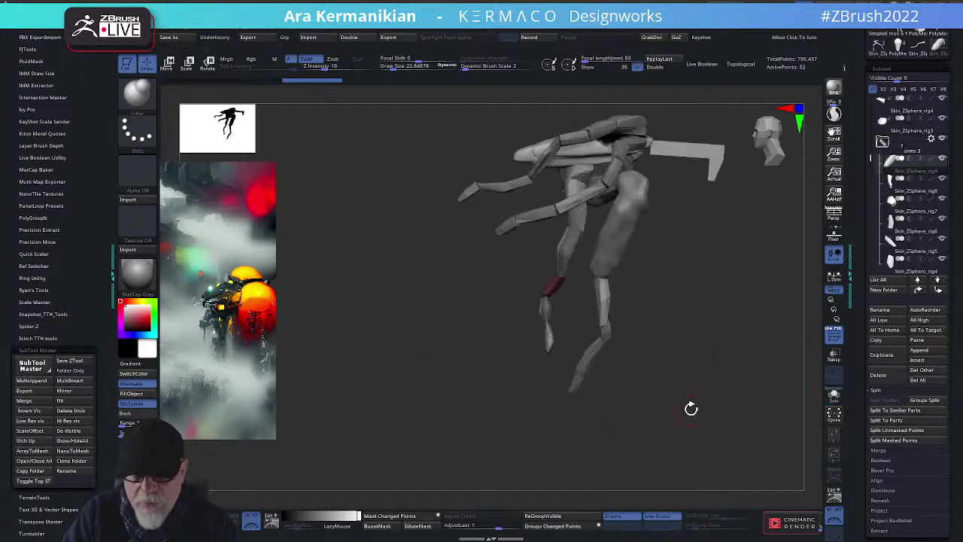
shift+drag(748, 392, 712, 363)
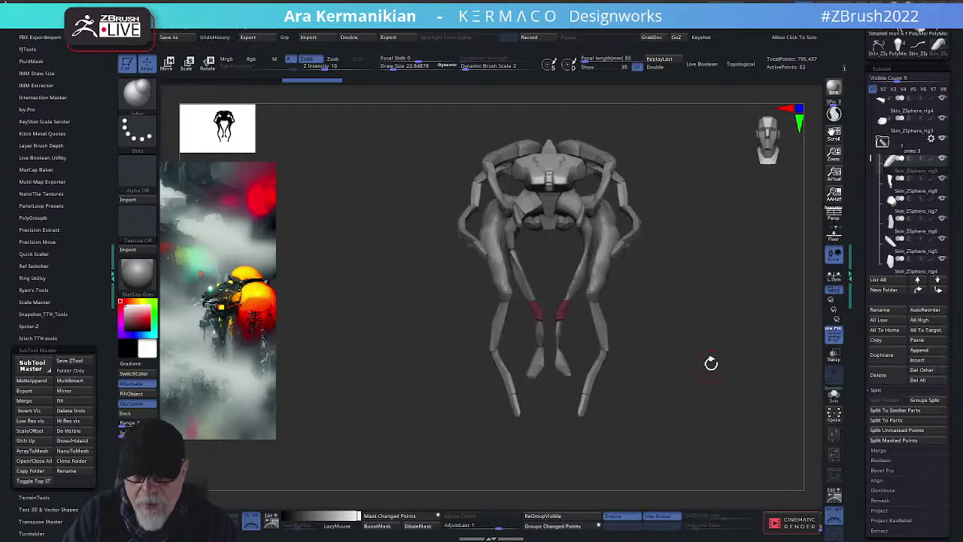
Mirror And Weld the inner arm parts Skin_ZSphere_rig8 and Skin_ZSphere_rig7 to the opposite side
click(917, 193)
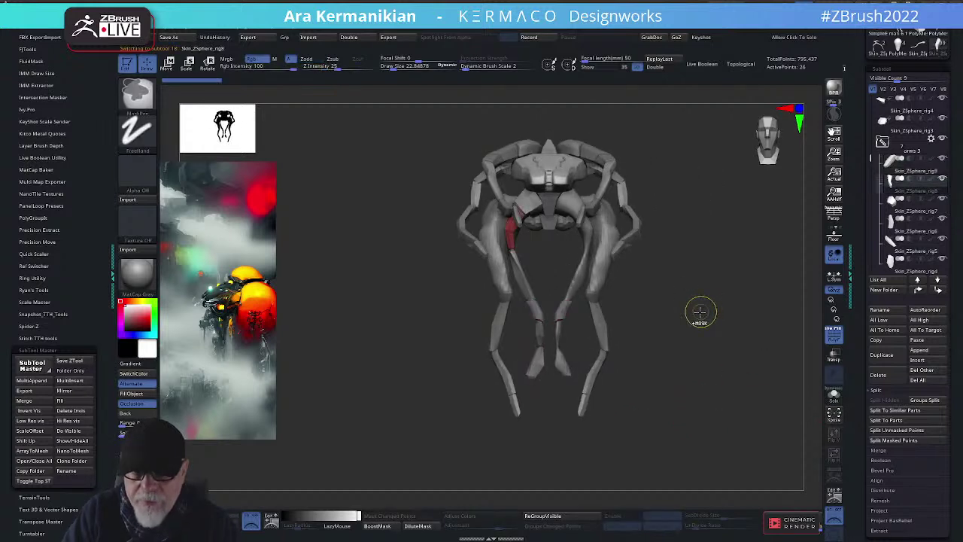
key(space)
click(686, 479)
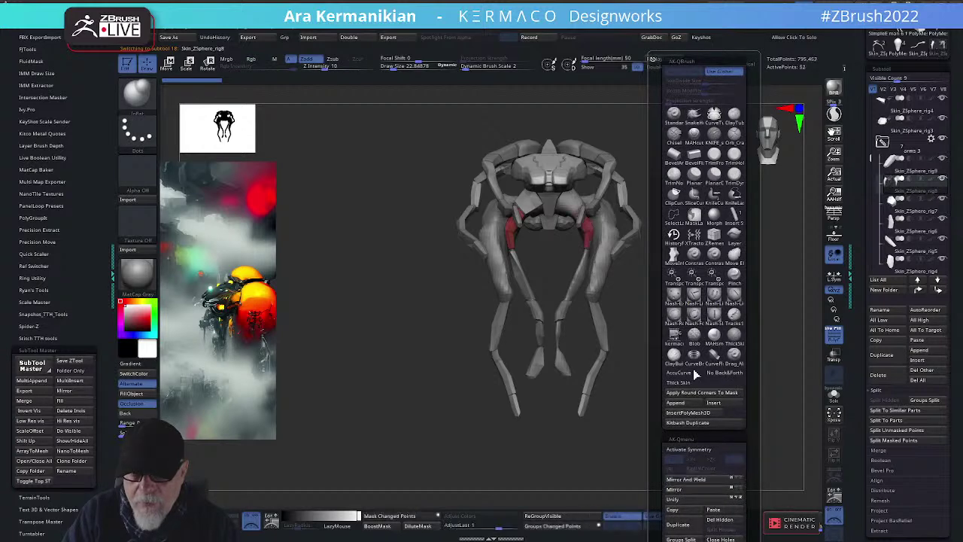
click(906, 224)
key(space)
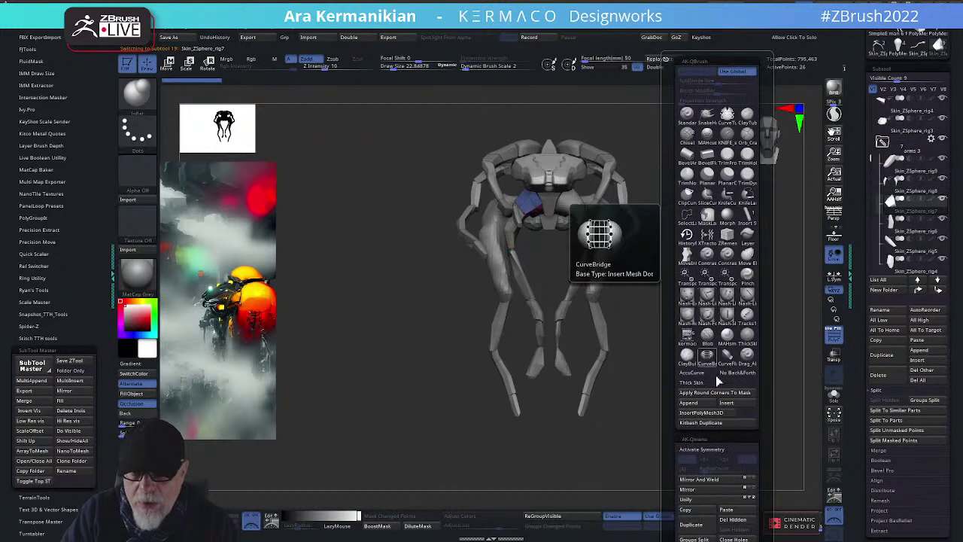
click(686, 480)
Mirror And Weld Skin_ZSphere_rig4 and Skin_ZSphere_rig5 in the arms 3 folder to the opposite side
click(910, 273)
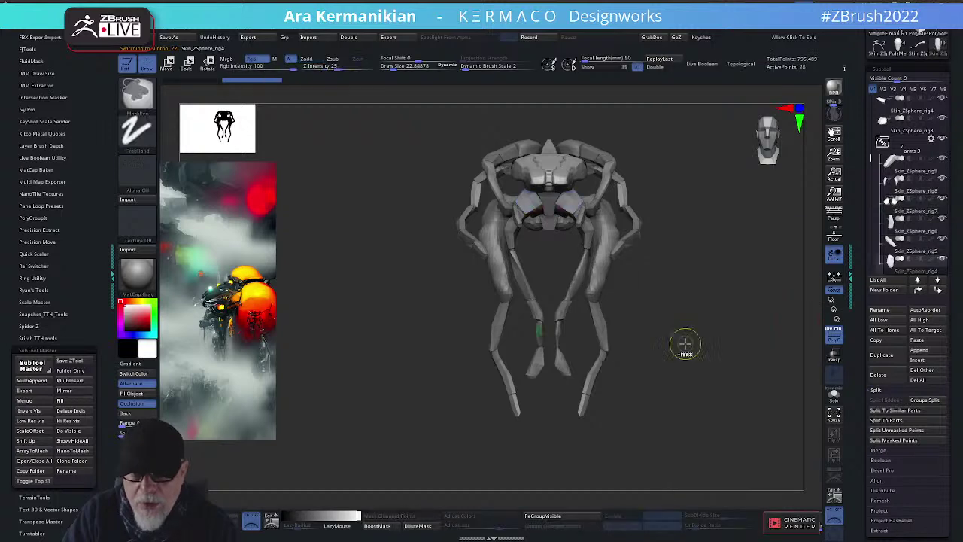
key(space)
click(678, 477)
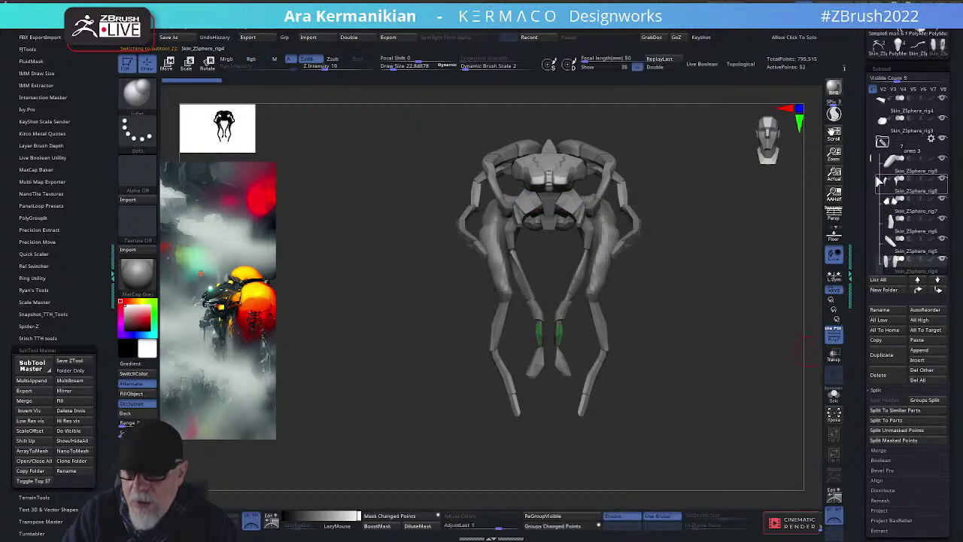
drag(873, 159, 873, 175)
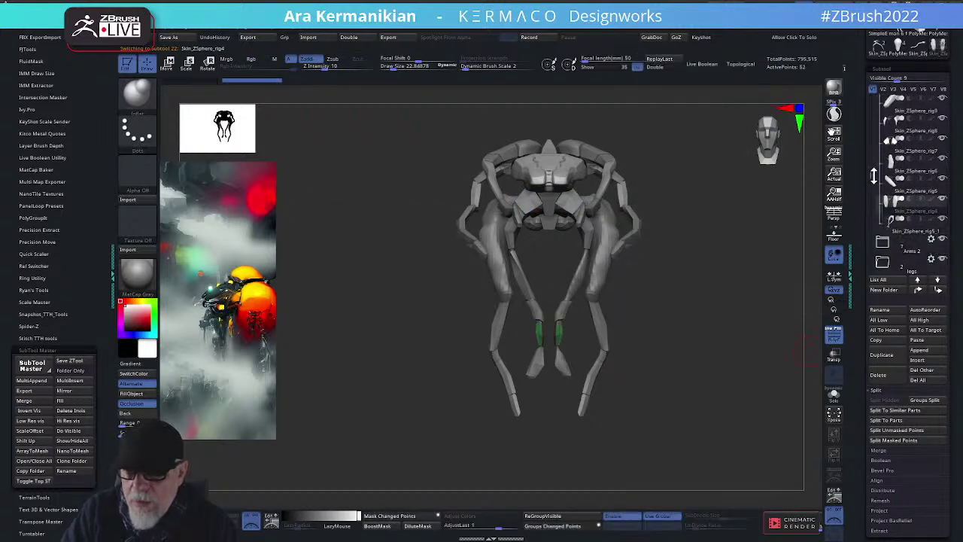
click(910, 196)
key(space)
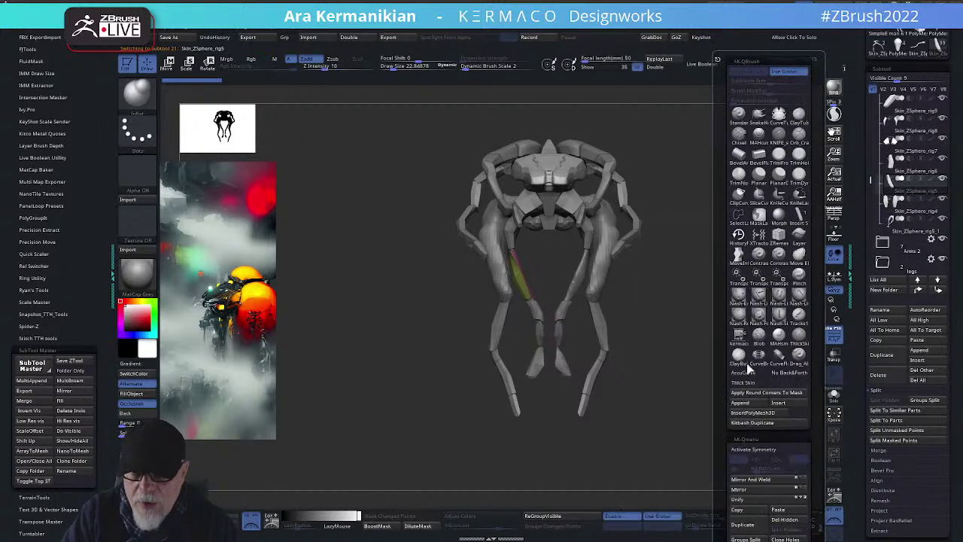
click(753, 481)
Give the hand part Skin_ZSphere_rig6 a single polygroup and Mirror And Weld it to the opposite arm
mouse_move(673, 439)
mouse_down()
mouse_move(718, 356)
mouse_move(720, 314)
mouse_move(697, 276)
mouse_move(727, 279)
mouse_move(742, 314)
mouse_move(680, 271)
mouse_up()
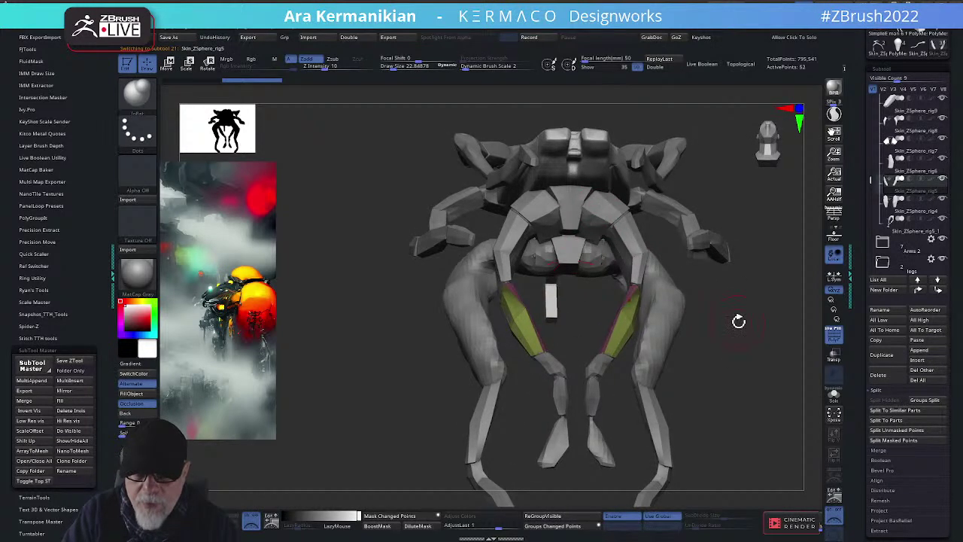
drag(739, 321, 607, 356)
mouse_move(726, 400)
mouse_down()
mouse_move(746, 415)
mouse_move(538, 415)
mouse_up()
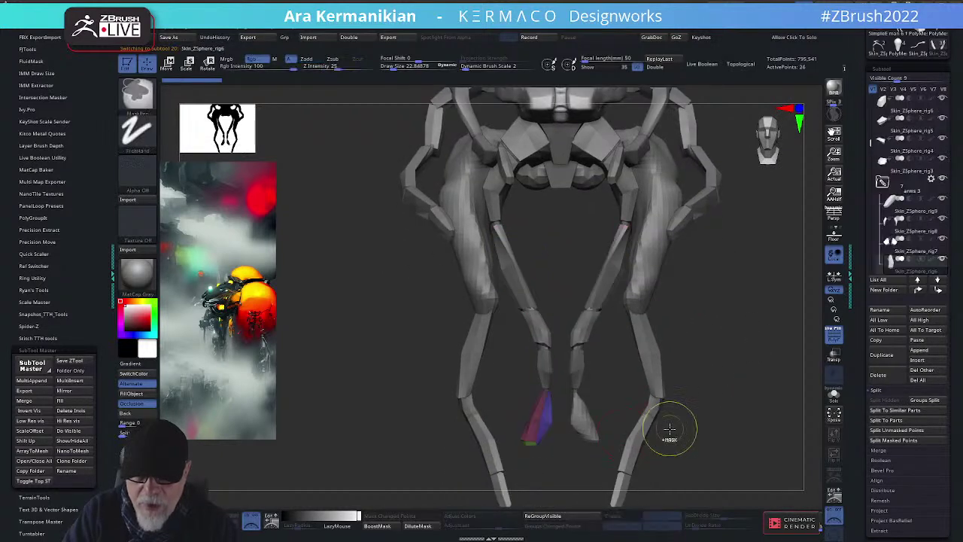
key(ctrl+1)
key(ctrl+2)
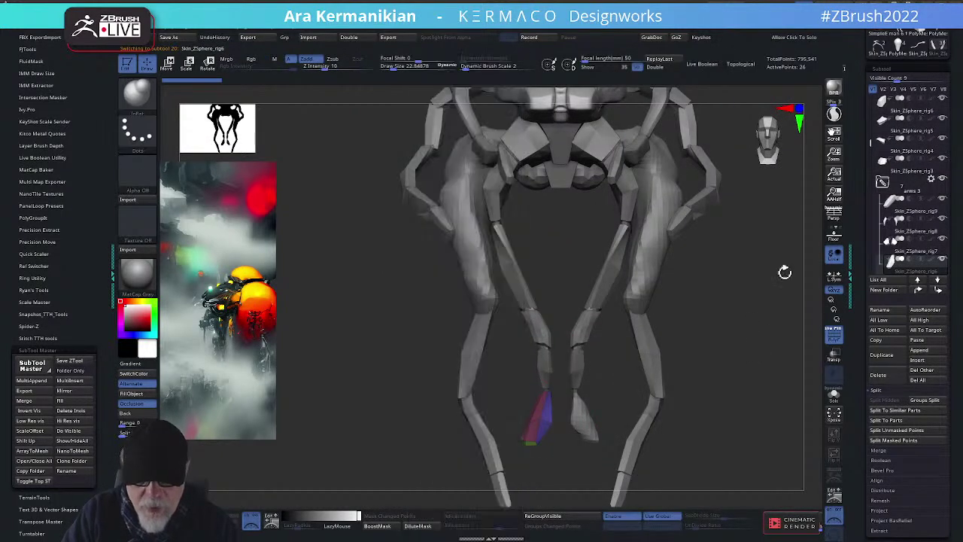
key(b)
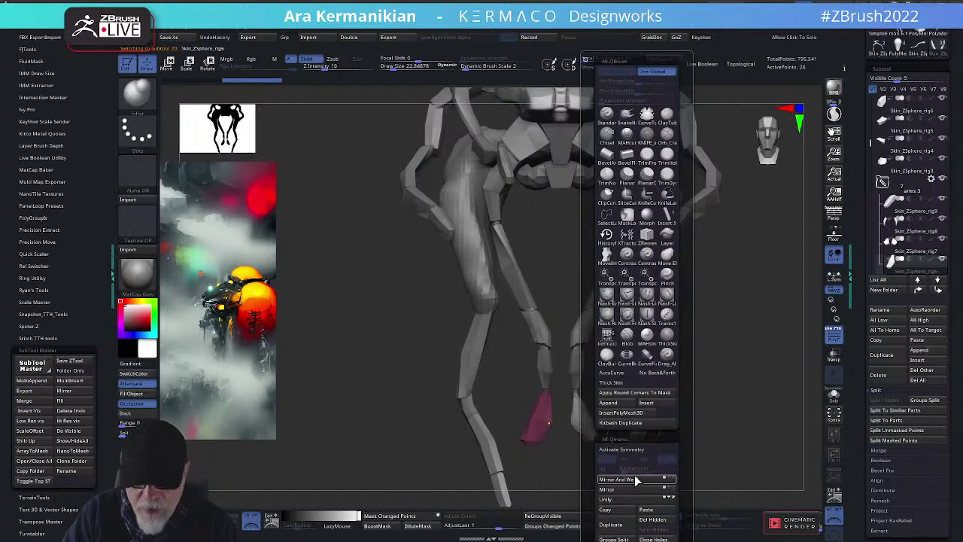
click(618, 479)
drag(703, 371, 548, 265)
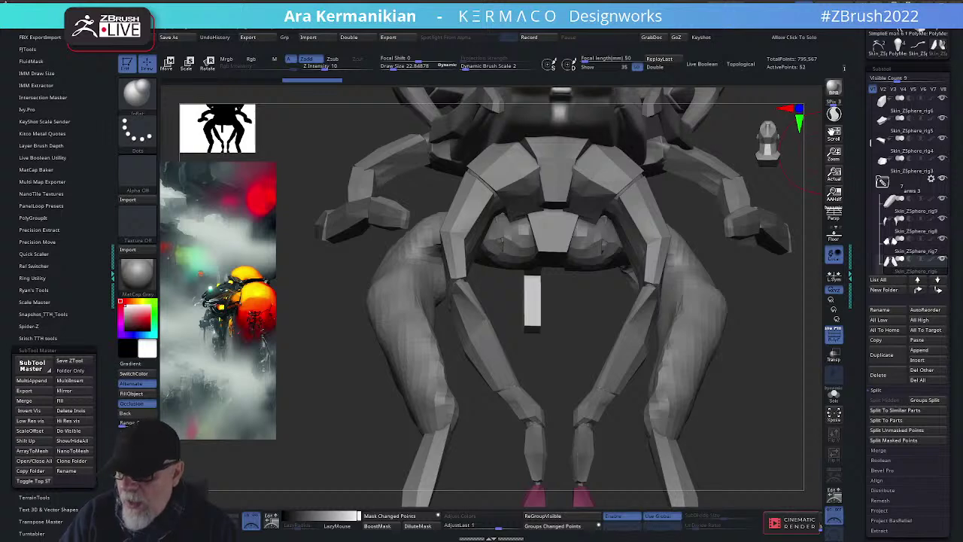
Turn on ghosted transparency and examine the mirrored inner arms from the front and sides, selecting Skin_ZSphere_rig5
click(830, 368)
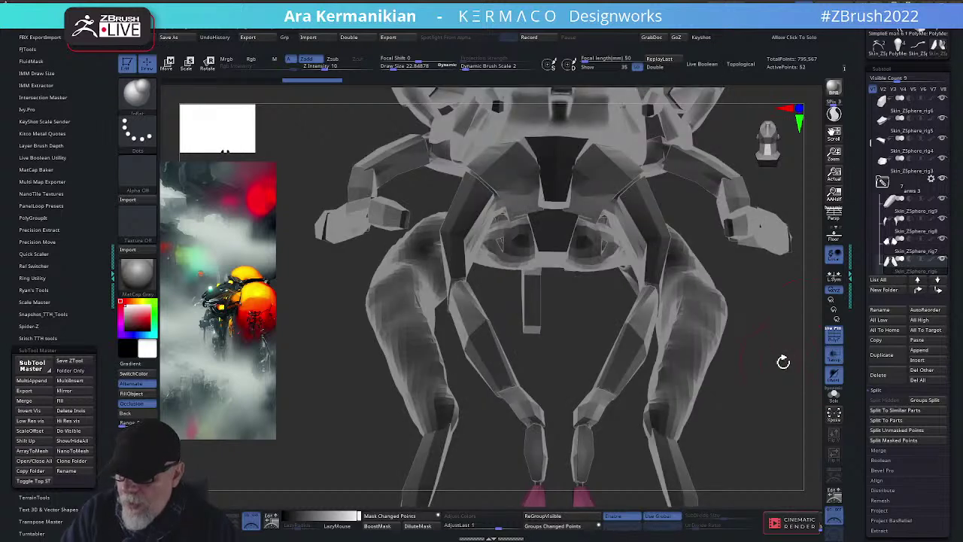
alt+drag(805, 413, 690, 364)
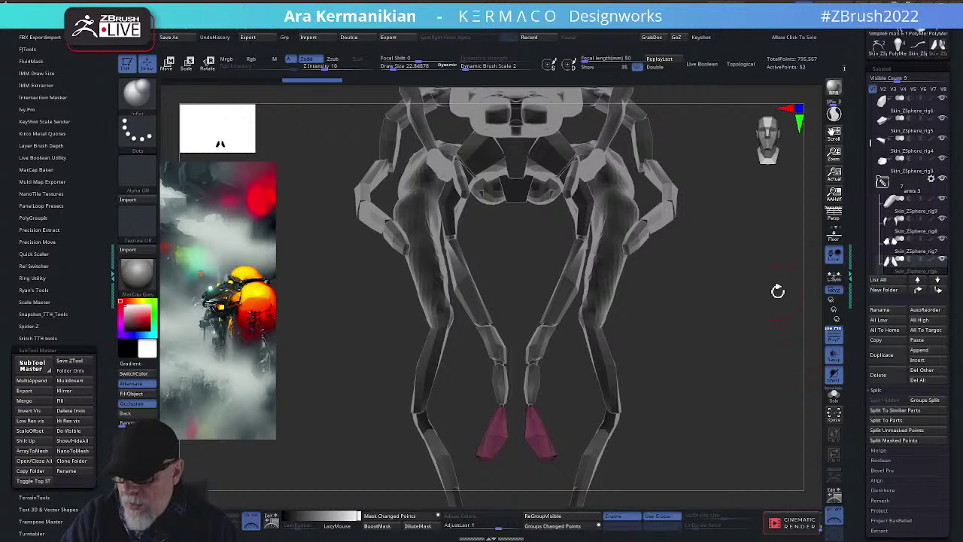
drag(715, 353, 733, 369)
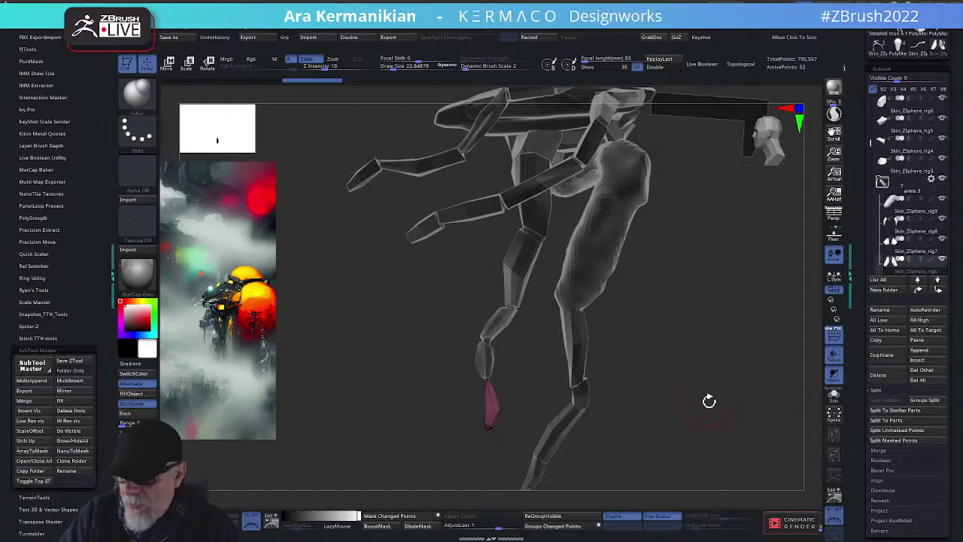
drag(741, 384, 716, 311)
alt+drag(655, 319, 562, 245)
alt+click(569, 251)
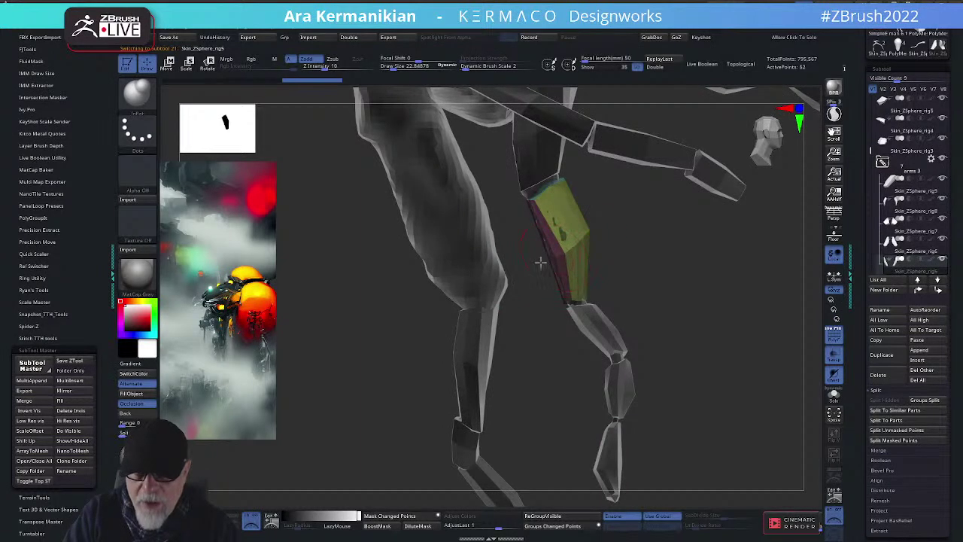
drag(667, 273, 595, 336)
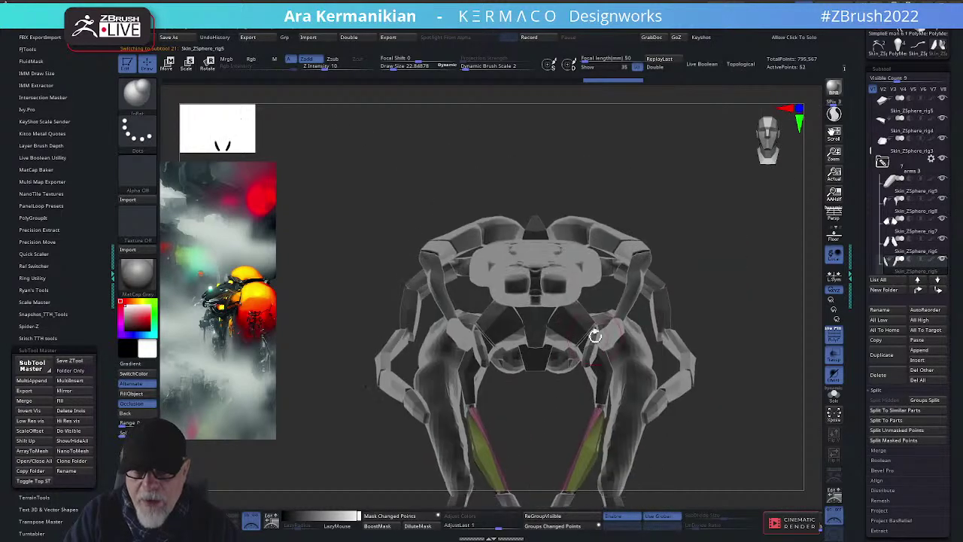
Select the mirrored shoulder blocks Skin_ZSphere_rig7 and isolate them in Solo
alt+click(590, 329)
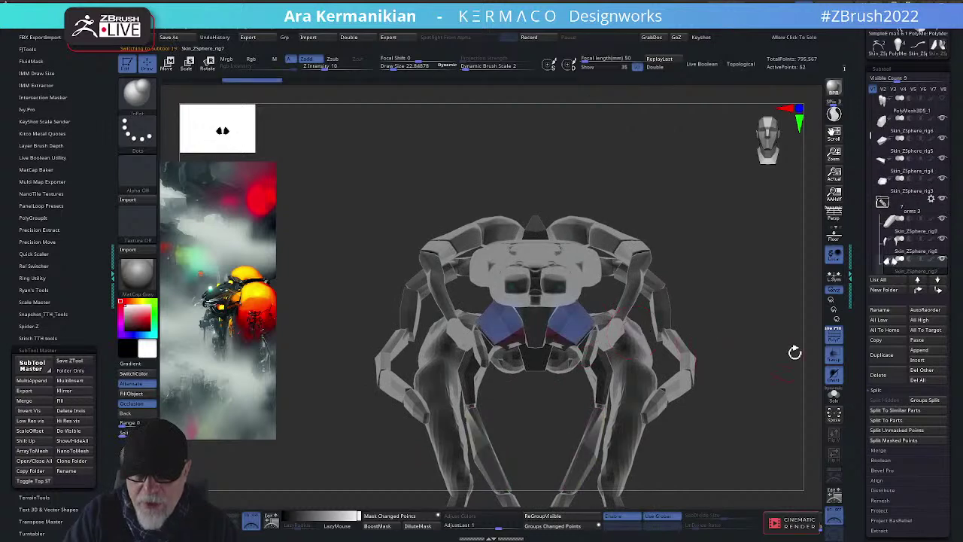
click(834, 412)
drag(767, 368, 740, 361)
mouse_move(700, 313)
alt+mouse_down()
mouse_move(708, 348)
mouse_move(601, 324)
mouse_move(579, 489)
alt+mouse_up()
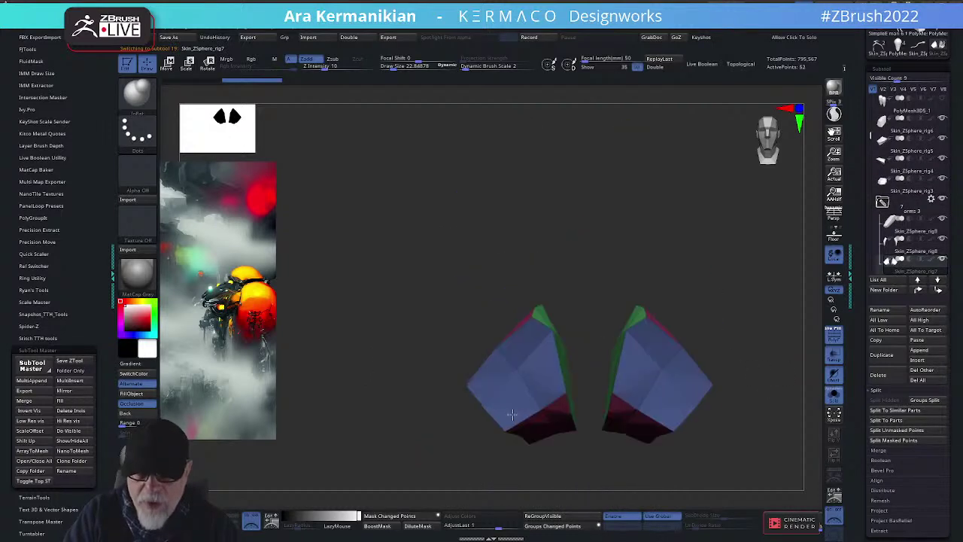
With the Move Topological brush at a draw size of about 9.37, pull the inner edge of the shoulder blocks toward the centerline
key(s)
drag(584, 307, 573, 308)
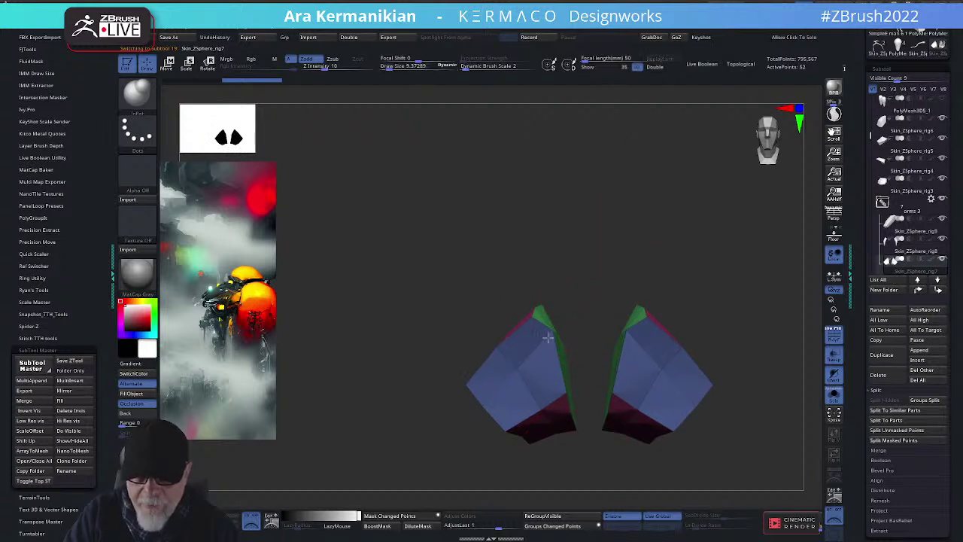
key(b)
key(m)
key(t)
drag(543, 341, 554, 338)
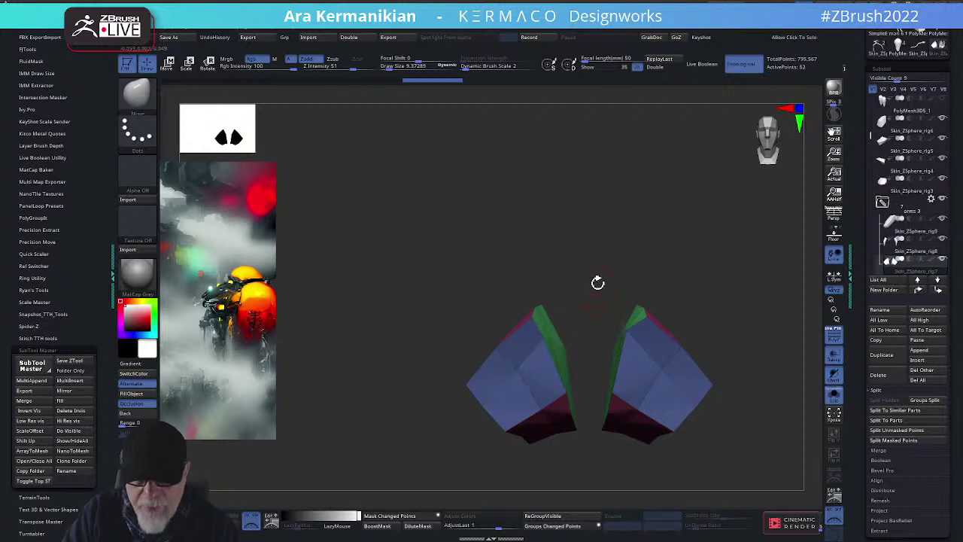
drag(598, 282, 564, 409)
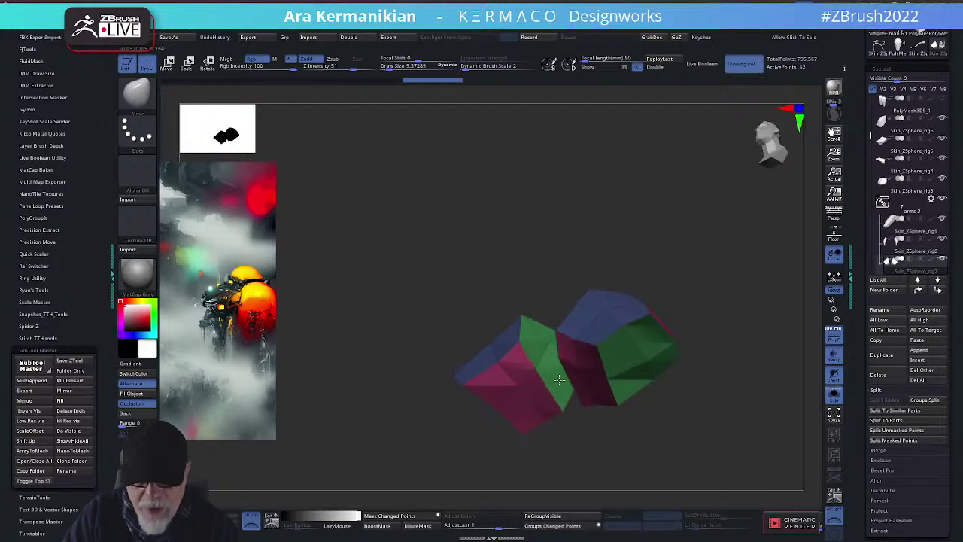
drag(537, 244, 534, 293)
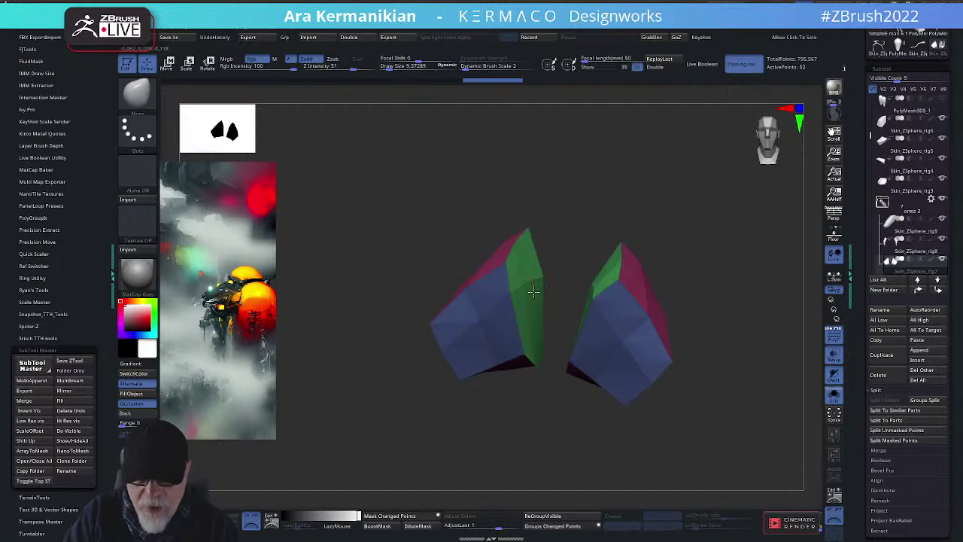
drag(557, 239, 595, 243)
Combine all polygroups of the Skin_ZSphere_rig7 shoulder blocks into one and check the blocks from below
key(ctrl+space)
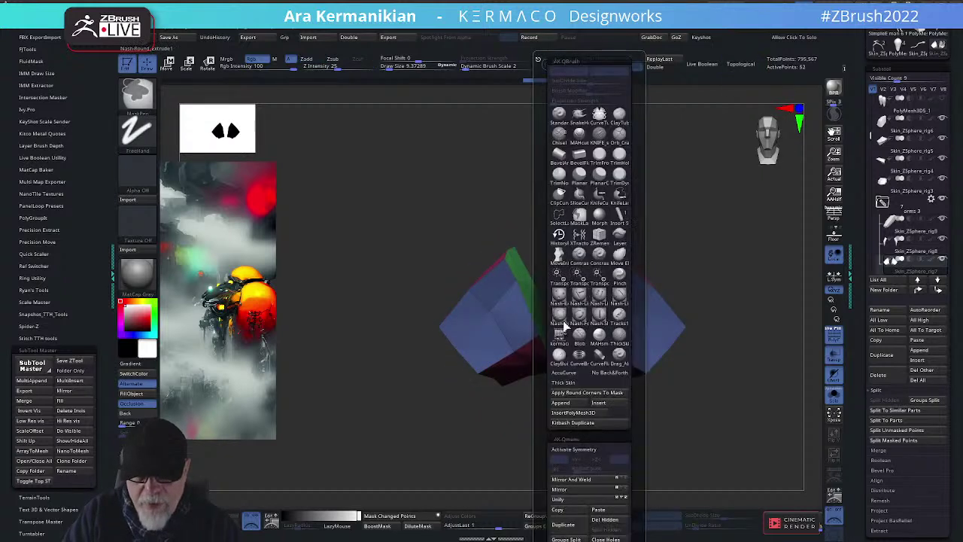
click(563, 322)
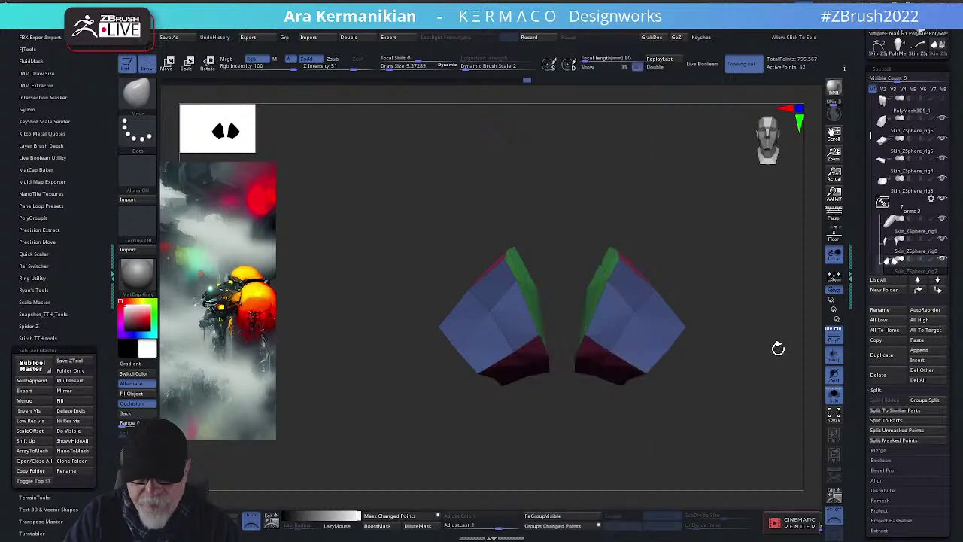
key(b)
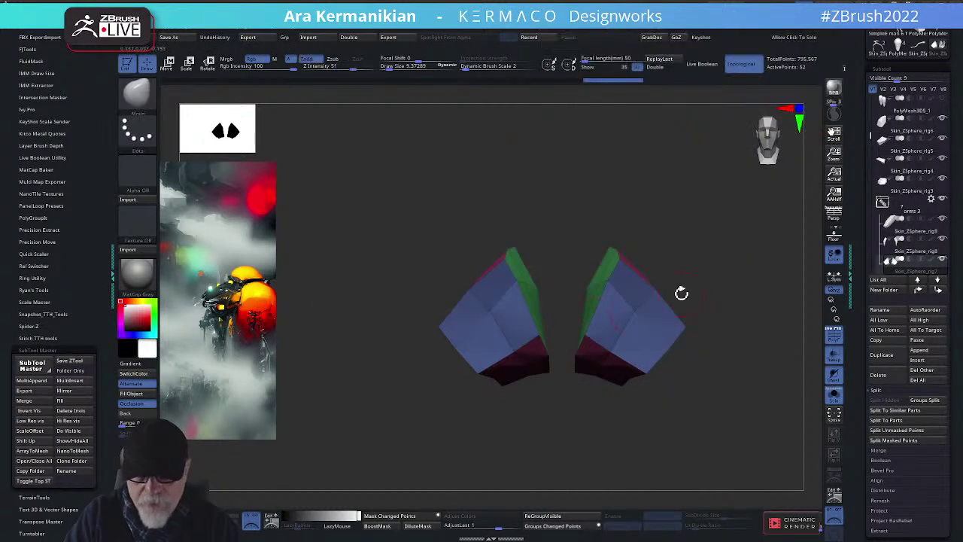
key(space)
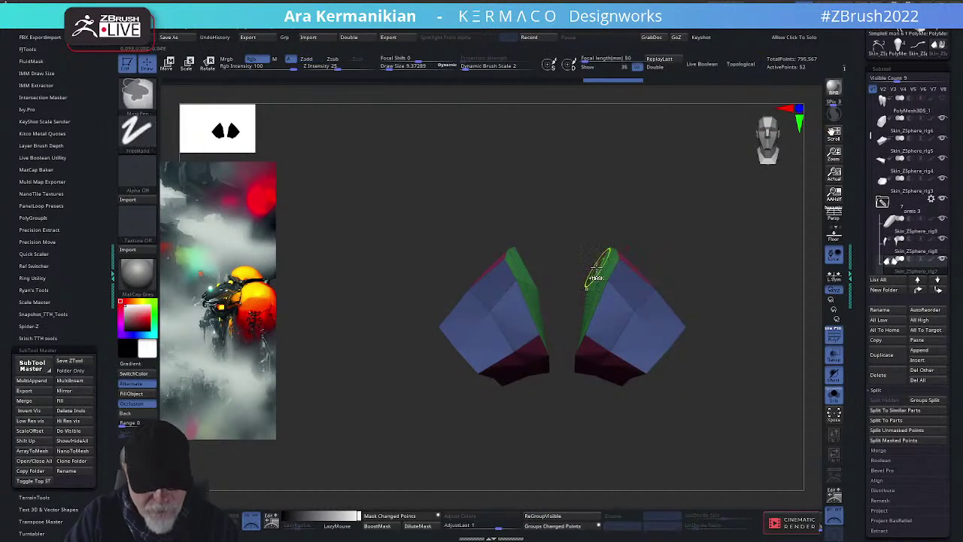
key(shift+f)
key(ctrl+w)
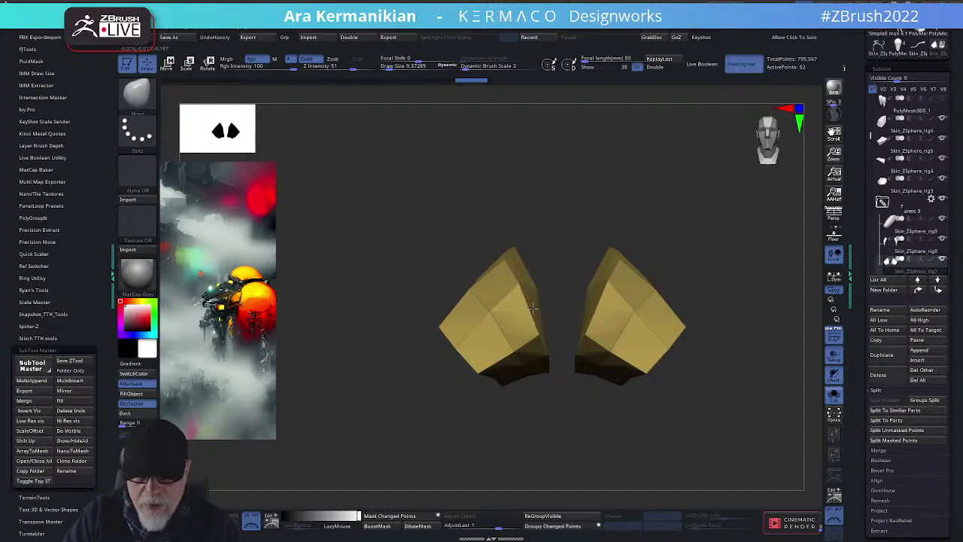
drag(769, 273, 751, 204)
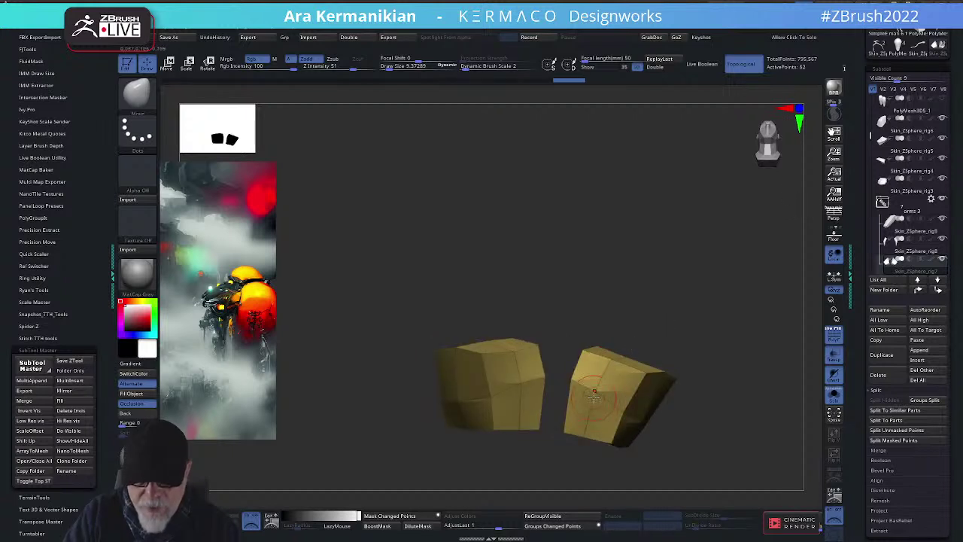
Turn on Dynamic Subdivision for the shoulder blocks and raise QGrid to preview them with tight beveled edges
drag(557, 475, 704, 282)
mouse_move(759, 255)
mouse_down()
mouse_move(699, 267)
mouse_move(684, 256)
mouse_move(677, 301)
mouse_up()
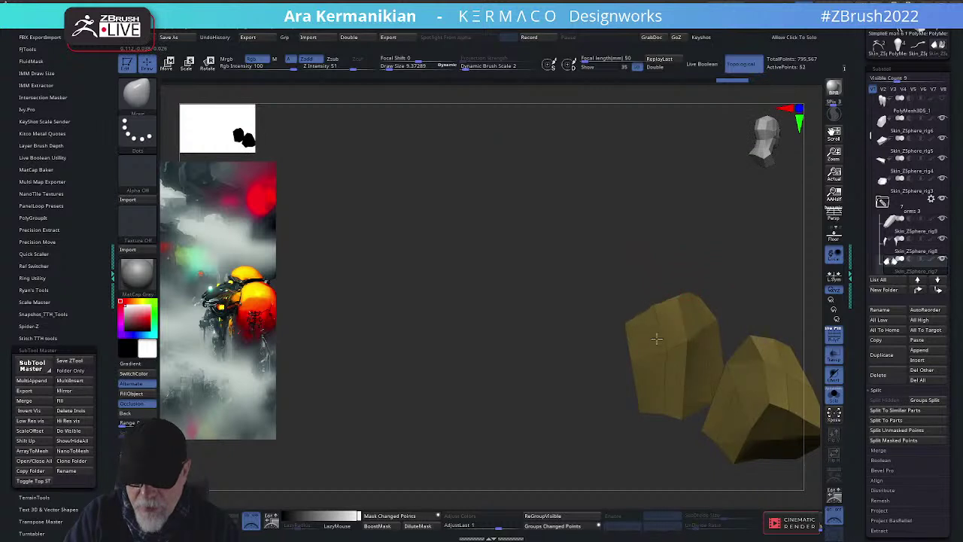
drag(691, 257, 727, 227)
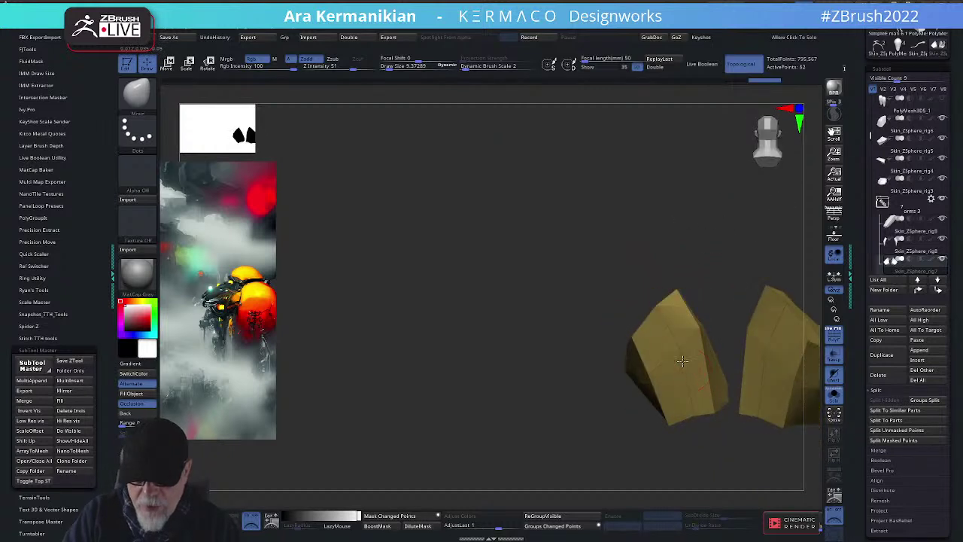
drag(691, 422, 636, 234)
key(space)
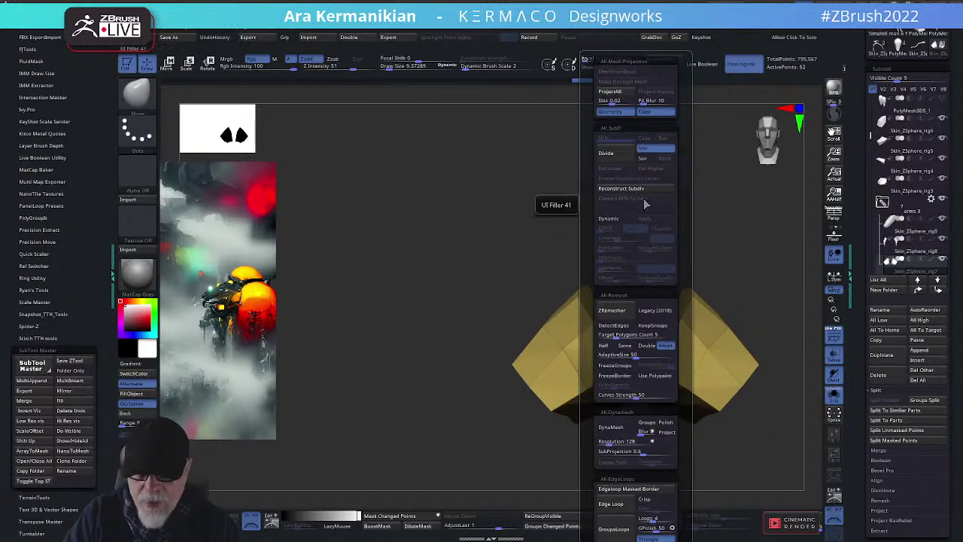
click(608, 218)
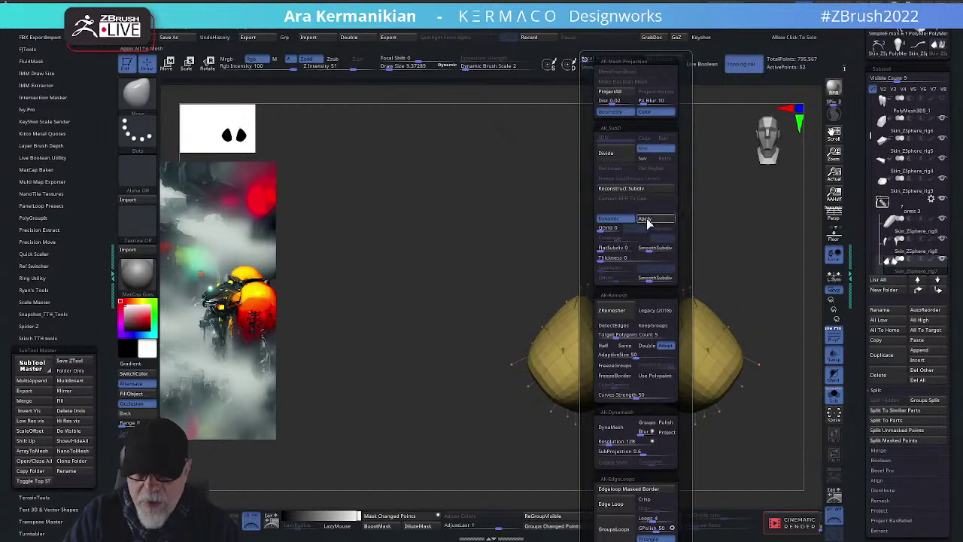
click(604, 228)
mouse_move(602, 231)
mouse_down()
mouse_move(621, 240)
mouse_move(610, 239)
mouse_up()
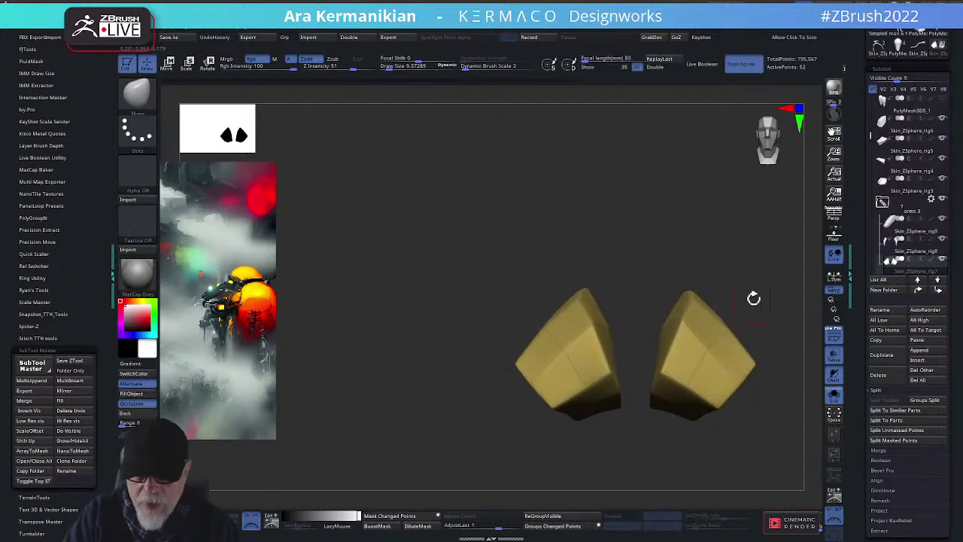
Activate symmetry on the shoulder blocks and apply Mirror And Weld so both sides match
drag(754, 299, 659, 356)
mouse_move(594, 382)
mouse_down()
mouse_move(643, 370)
mouse_move(602, 290)
mouse_up()
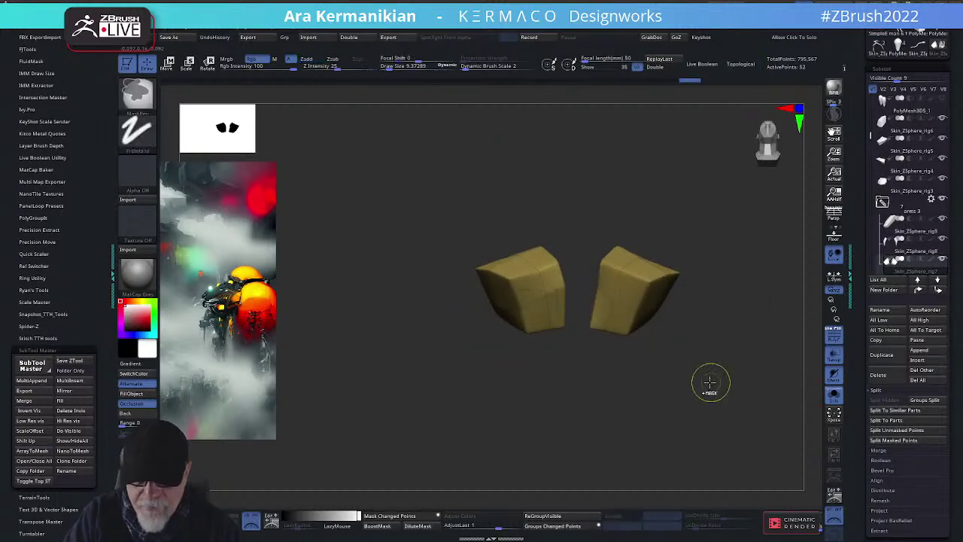
key(ctrl+z)
key(space)
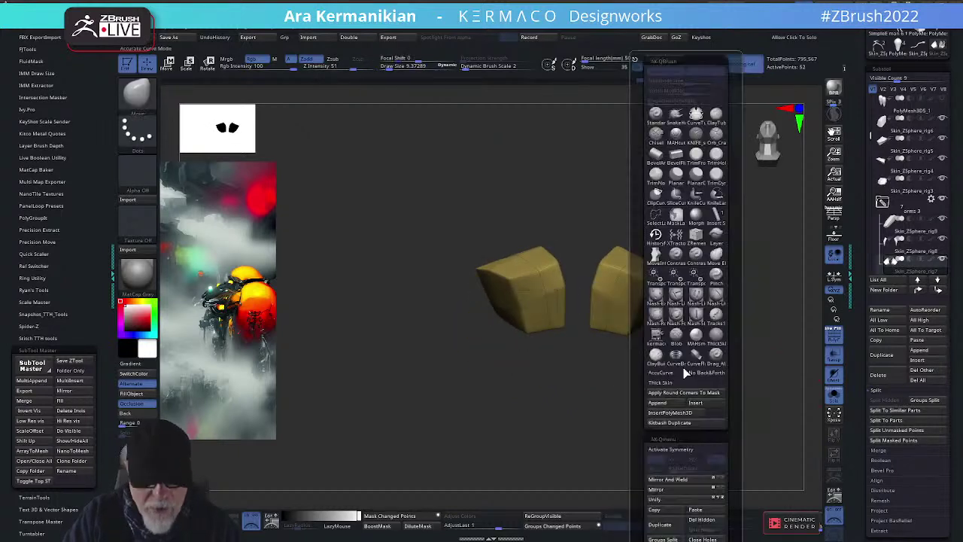
click(682, 451)
key(space)
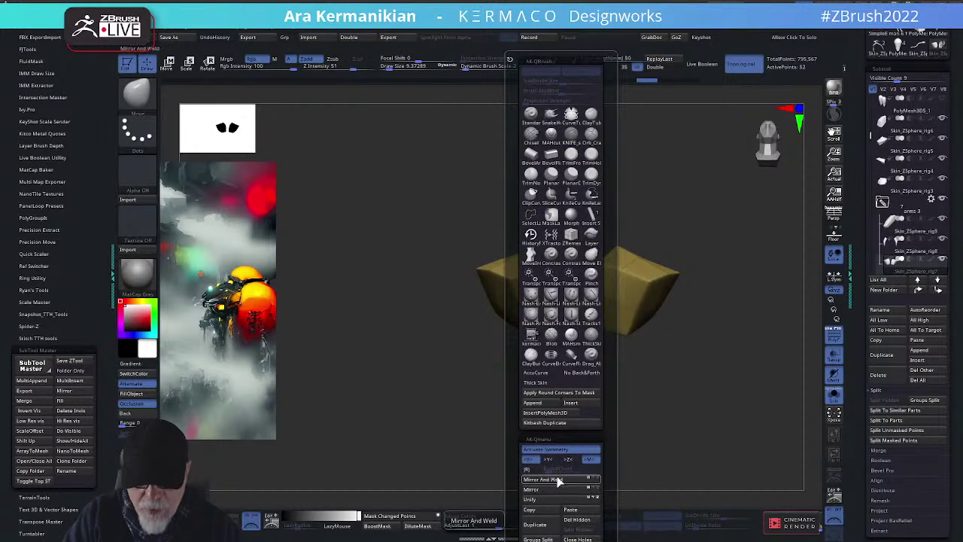
click(555, 479)
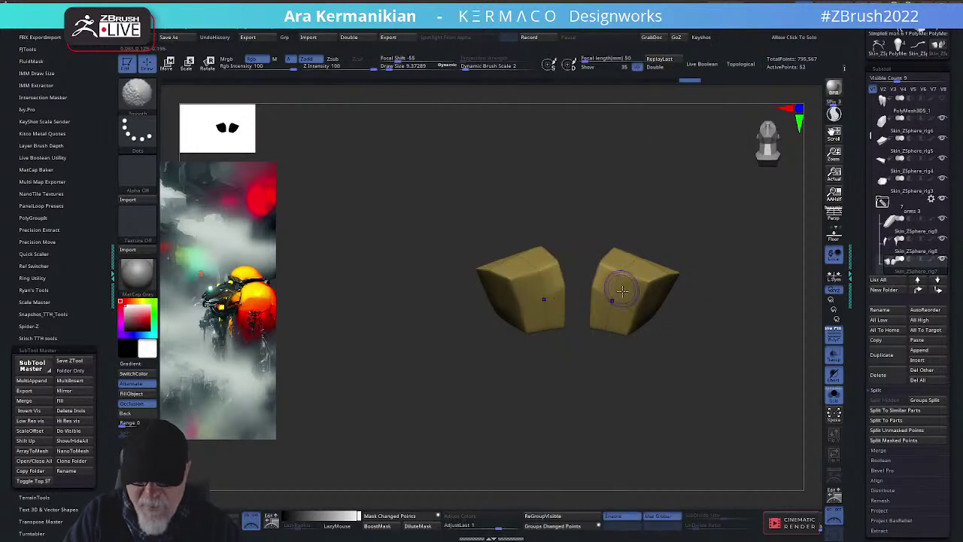
Smooth the upper inner edges of the shoulder blocks and adjust their inner faces with the Move Topological brush
drag(720, 249, 645, 259)
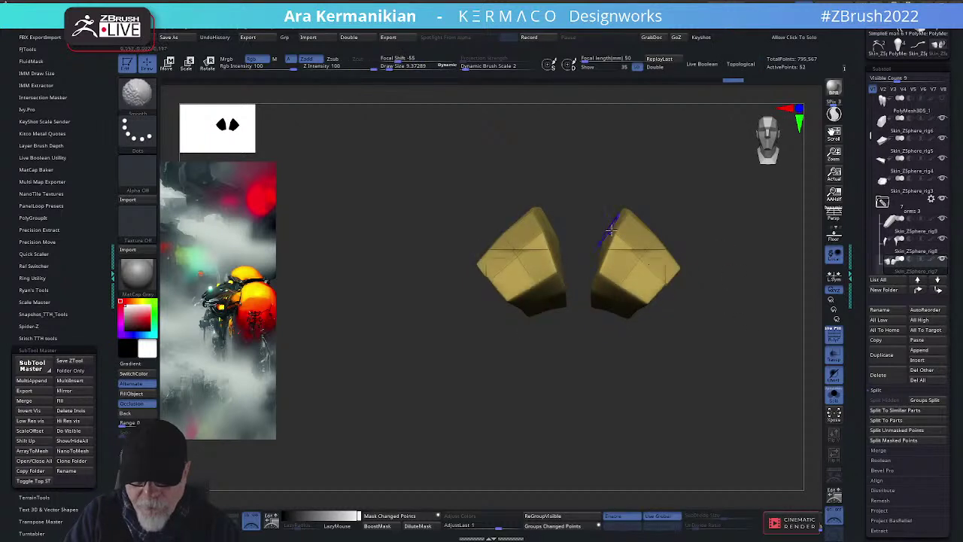
drag(746, 344, 701, 281)
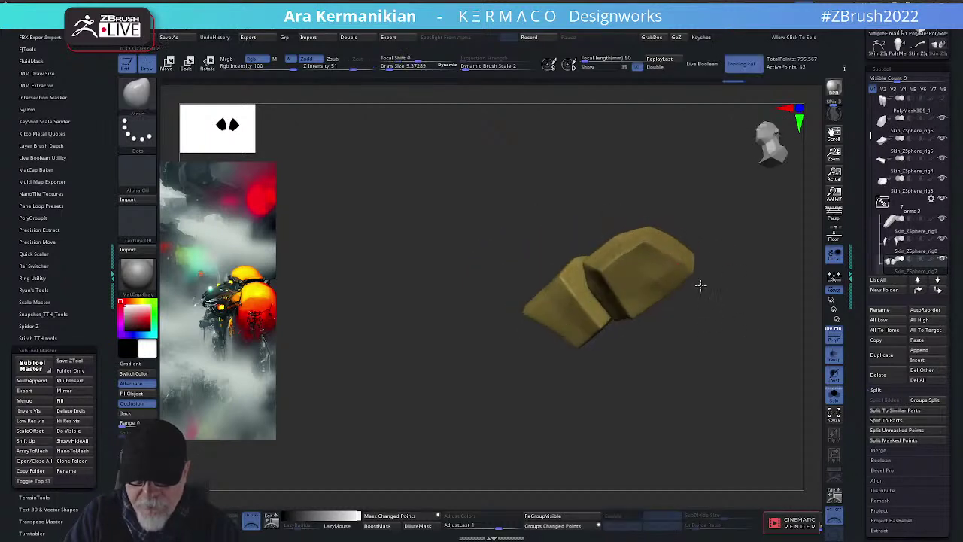
click(607, 294)
mouse_move(710, 348)
mouse_down()
mouse_move(710, 400)
mouse_move(677, 280)
mouse_up()
key(shift)
shift+click(675, 261)
Pull the corners of the shoulder blocks with Move Topological to lengthen them into tapered, angular shapes
mouse_move(779, 318)
mouse_down()
mouse_move(755, 343)
mouse_move(684, 288)
mouse_move(667, 384)
mouse_move(613, 429)
mouse_move(672, 438)
mouse_move(638, 393)
mouse_up()
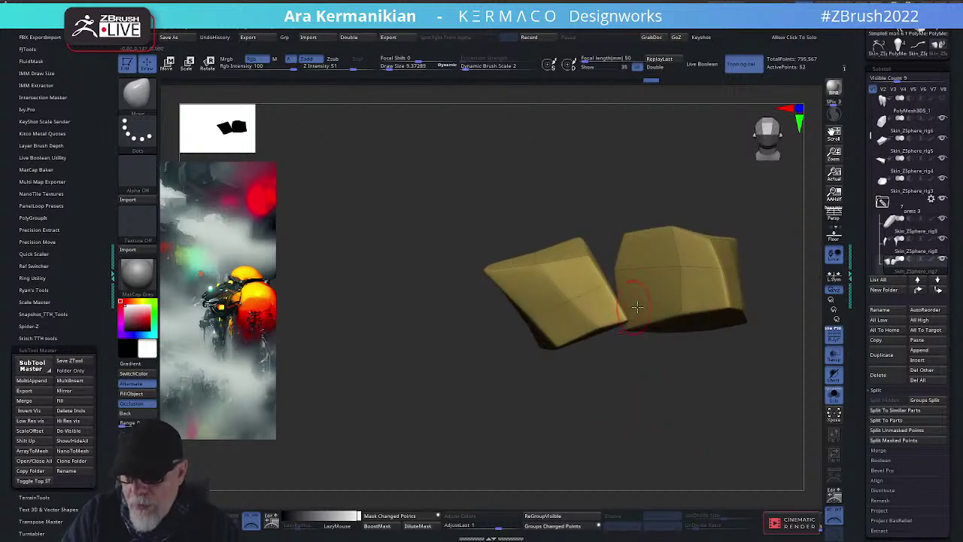
key(shift)
mouse_move(552, 304)
shift+mouse_down()
mouse_move(590, 322)
mouse_move(564, 298)
mouse_move(580, 319)
mouse_move(602, 324)
mouse_move(645, 275)
mouse_move(677, 271)
shift+mouse_up()
mouse_move(731, 396)
mouse_down()
mouse_move(747, 397)
mouse_move(692, 387)
mouse_move(730, 338)
mouse_move(729, 316)
mouse_move(757, 326)
mouse_move(696, 321)
mouse_up()
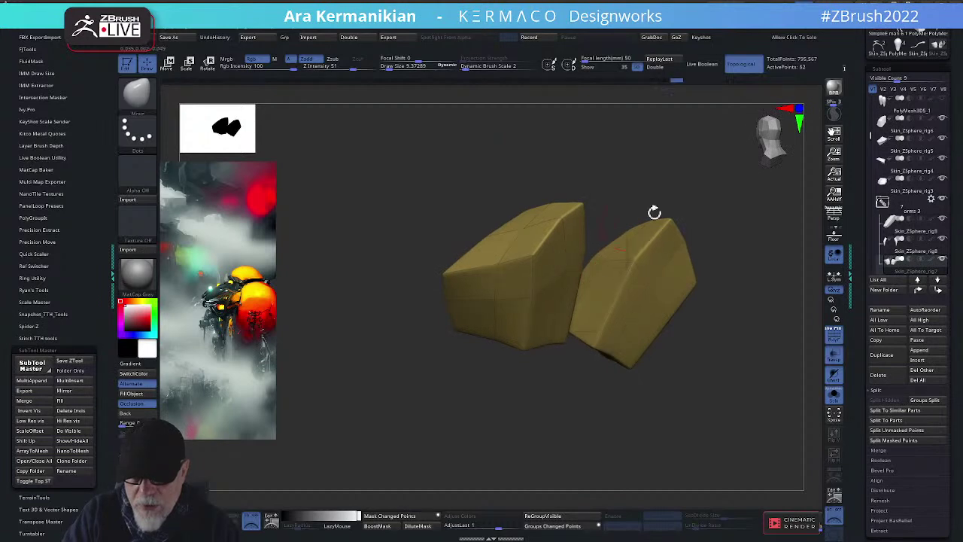
drag(655, 211, 514, 278)
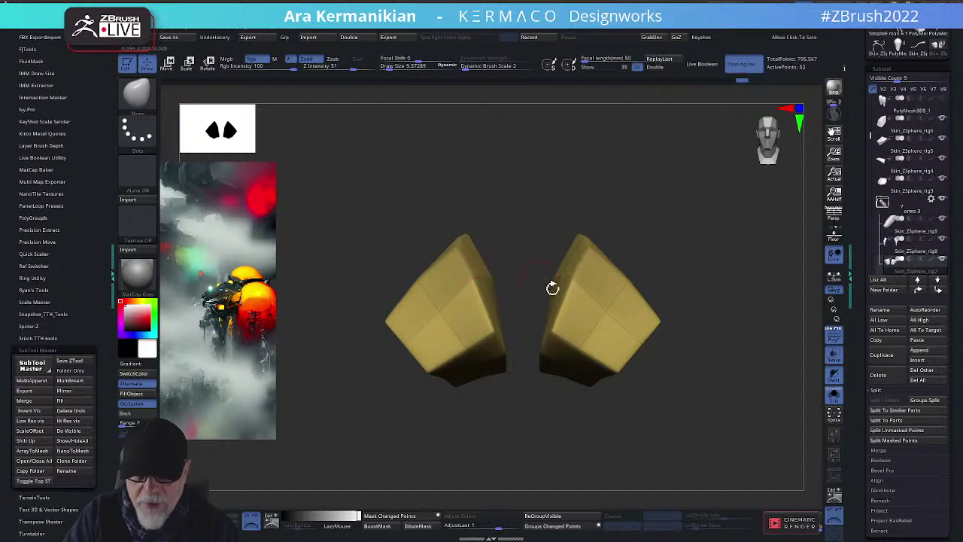
mouse_move(718, 317)
mouse_down()
mouse_move(746, 276)
mouse_move(692, 350)
mouse_move(712, 289)
mouse_move(662, 283)
mouse_move(640, 197)
mouse_move(672, 182)
mouse_move(660, 191)
mouse_move(699, 219)
mouse_move(688, 211)
mouse_up()
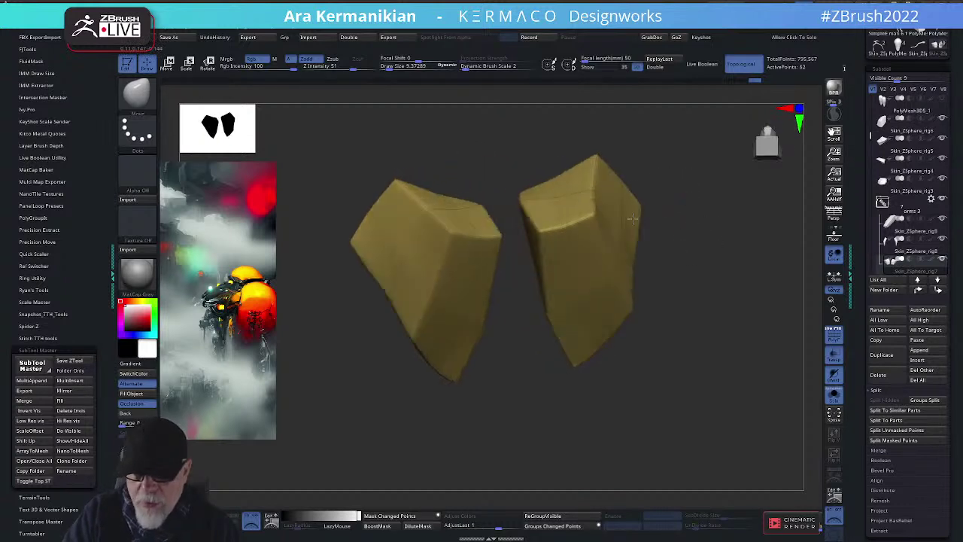
Refine the narrow ends and long edges of the shoulder blocks with the Move Topological brush
mouse_move(655, 182)
mouse_down()
mouse_move(703, 189)
mouse_move(569, 180)
mouse_move(705, 180)
mouse_move(655, 161)
mouse_move(606, 226)
mouse_up()
mouse_move(621, 185)
mouse_down()
mouse_move(612, 204)
mouse_move(576, 217)
mouse_up()
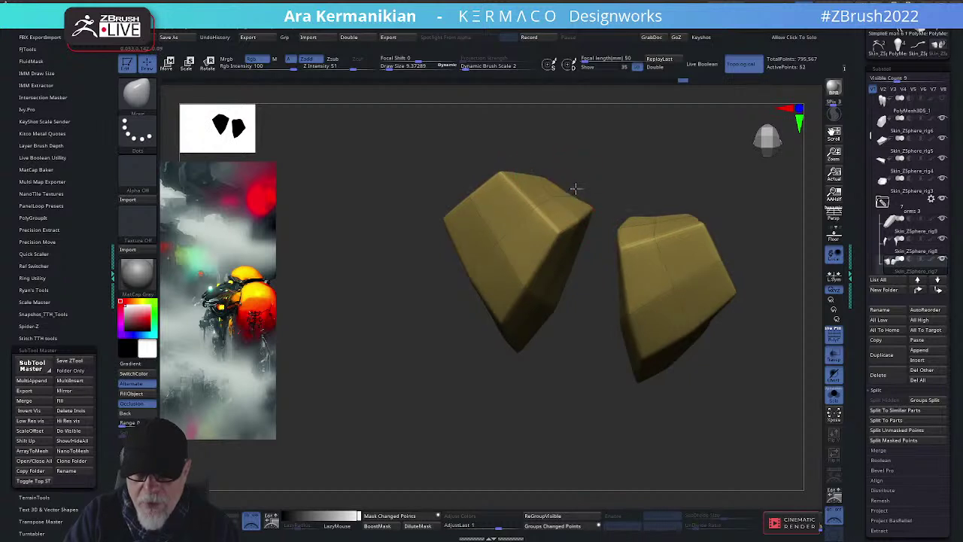
drag(578, 179, 654, 183)
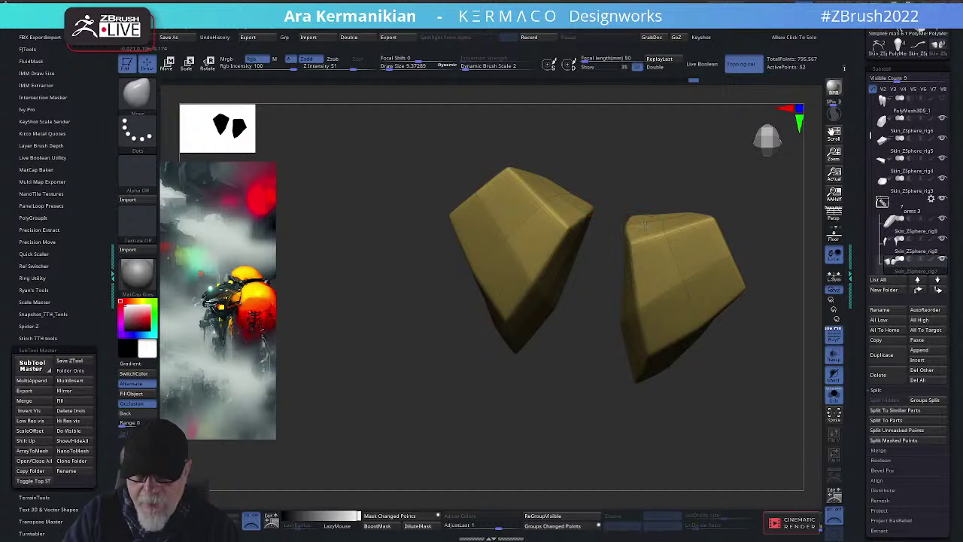
drag(692, 201, 710, 279)
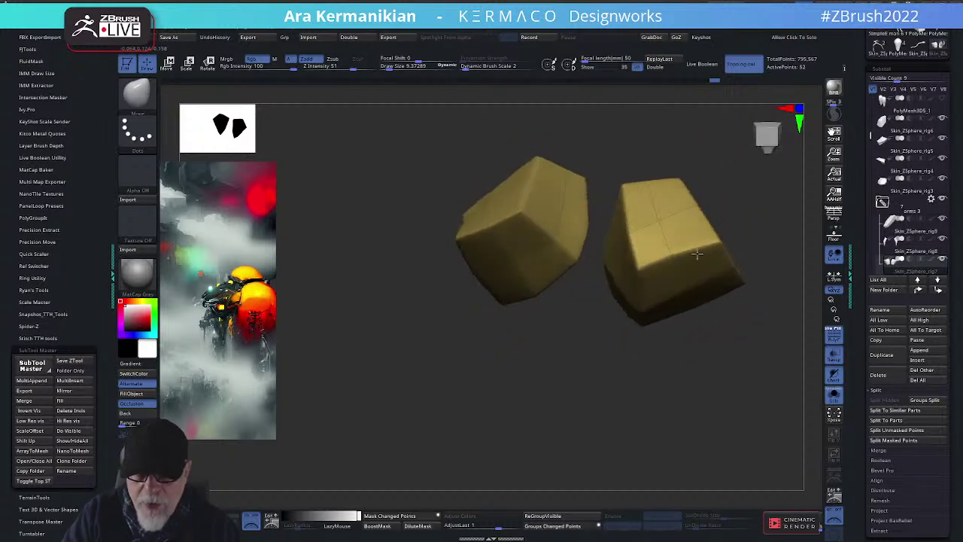
drag(725, 324, 694, 253)
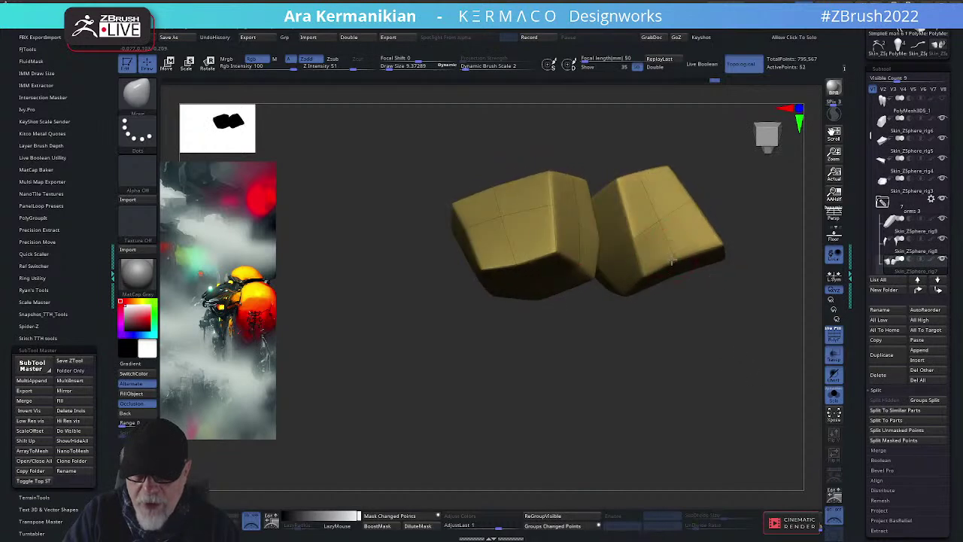
drag(734, 286, 709, 249)
Choose the ClipCurve brush and trim the uneven short end of the shoulder blocks flat with an angled line
ctrl+shift+drag(614, 277, 641, 167)
ctrl+shift+click(655, 222)
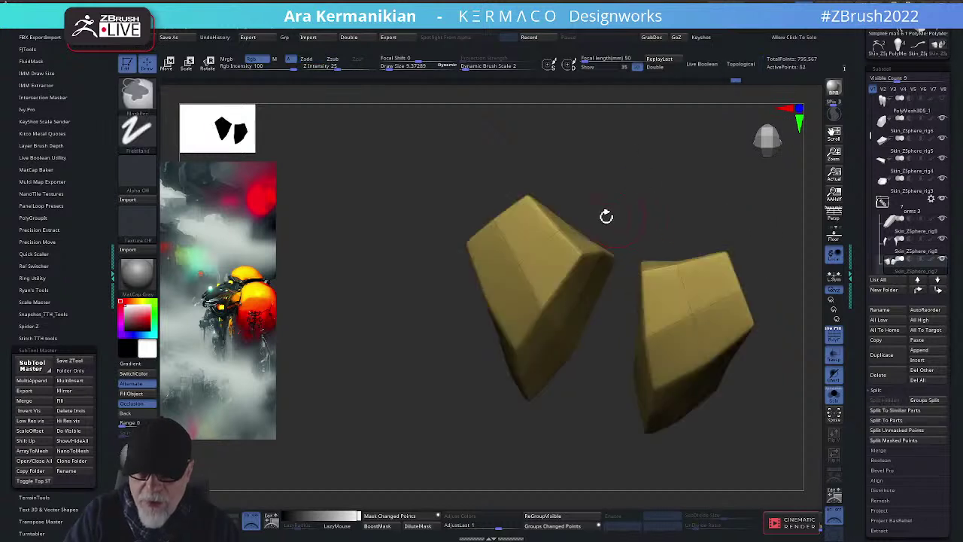
ctrl+shift+click(136, 94)
click(192, 107)
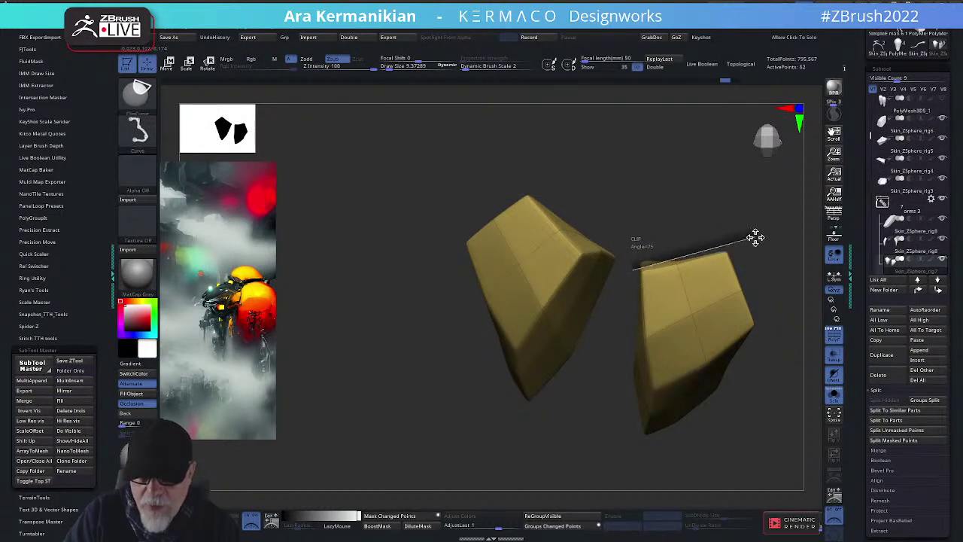
ctrl+shift+drag(764, 242, 764, 242)
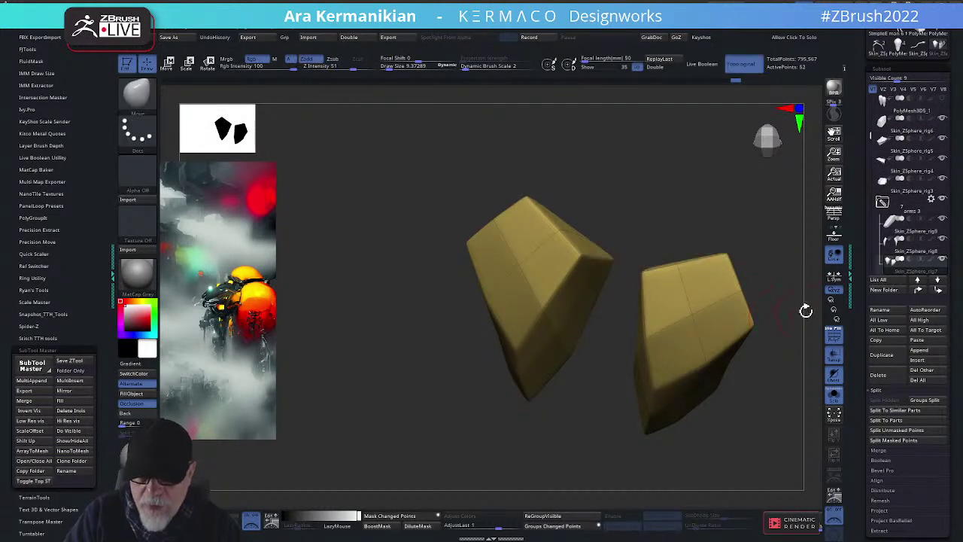
drag(806, 311, 812, 331)
drag(681, 236, 726, 208)
ctrl+shift+drag(626, 271, 748, 239)
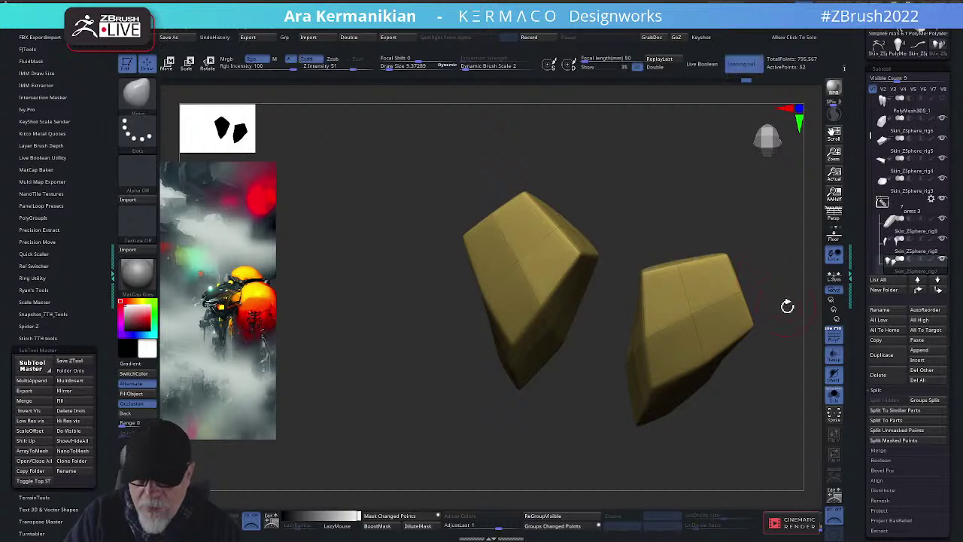
Move the outer corners of the shoulder blocks with Move Topological to even out their side faces
mouse_move(791, 305)
mouse_down()
mouse_move(809, 482)
mouse_move(755, 368)
mouse_move(778, 391)
mouse_move(761, 213)
mouse_move(768, 279)
mouse_move(695, 263)
mouse_move(625, 178)
mouse_up()
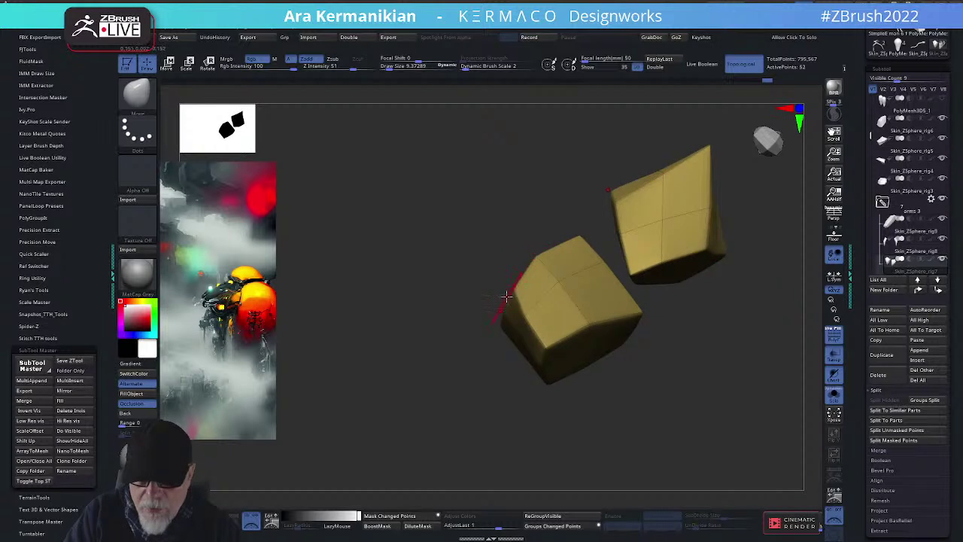
mouse_move(506, 297)
mouse_down()
mouse_move(539, 284)
mouse_move(501, 304)
mouse_up()
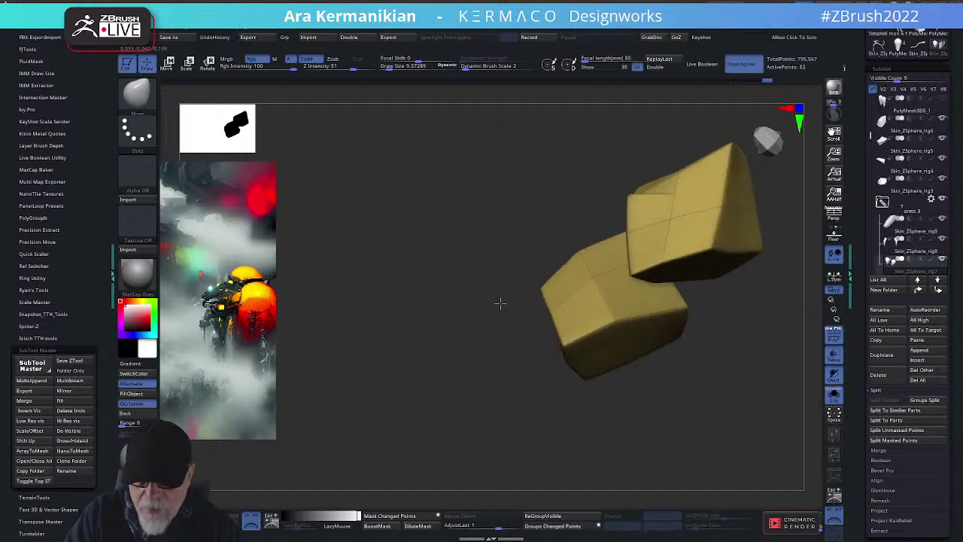
mouse_move(498, 355)
mouse_down()
mouse_move(540, 346)
mouse_move(703, 419)
mouse_move(733, 344)
mouse_move(597, 318)
mouse_up()
drag(541, 297, 551, 280)
drag(718, 259, 775, 360)
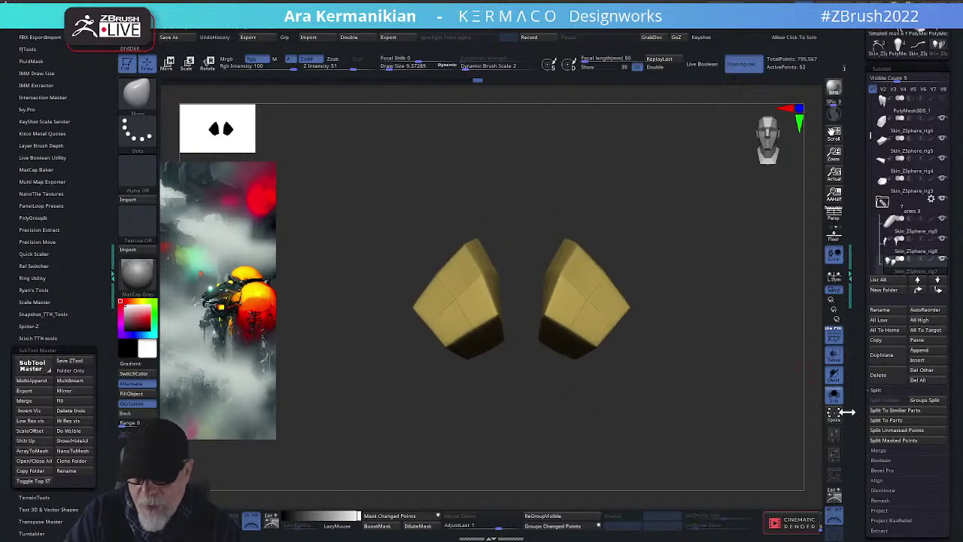
Leave Solo mode, set the draw size to about 39.84 and check the shoulder blocks against the whole creature
mouse_move(899, 247)
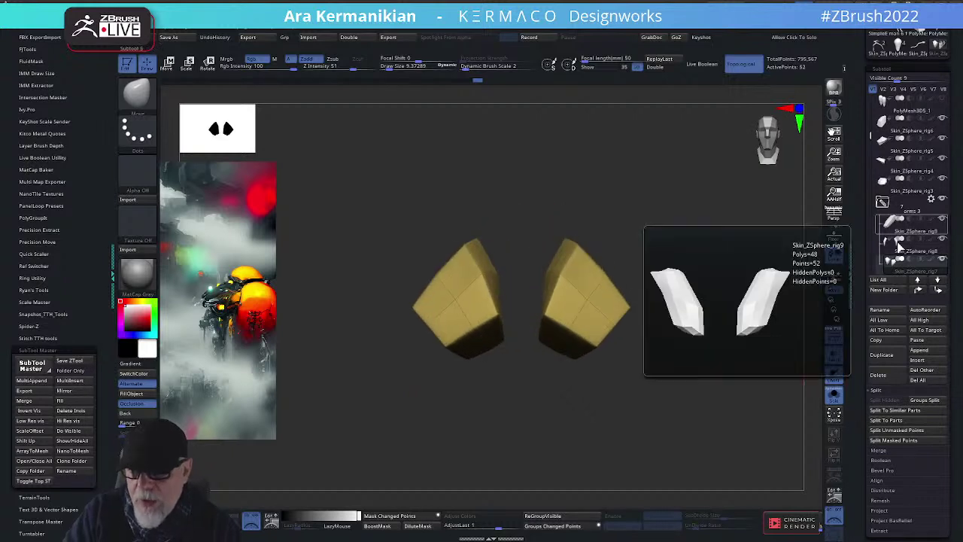
click(834, 395)
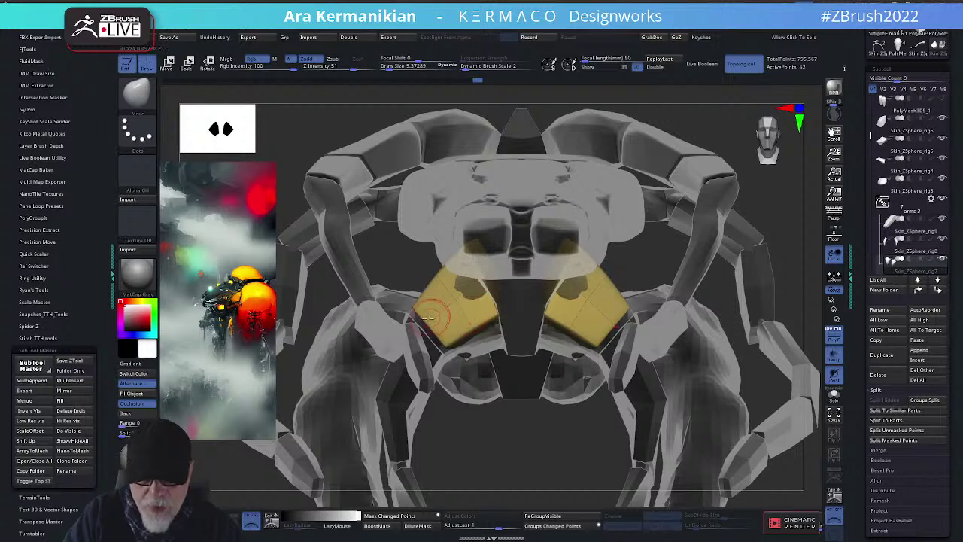
mouse_move(658, 258)
mouse_down()
mouse_move(602, 314)
mouse_move(560, 317)
mouse_move(576, 295)
mouse_up()
key(s)
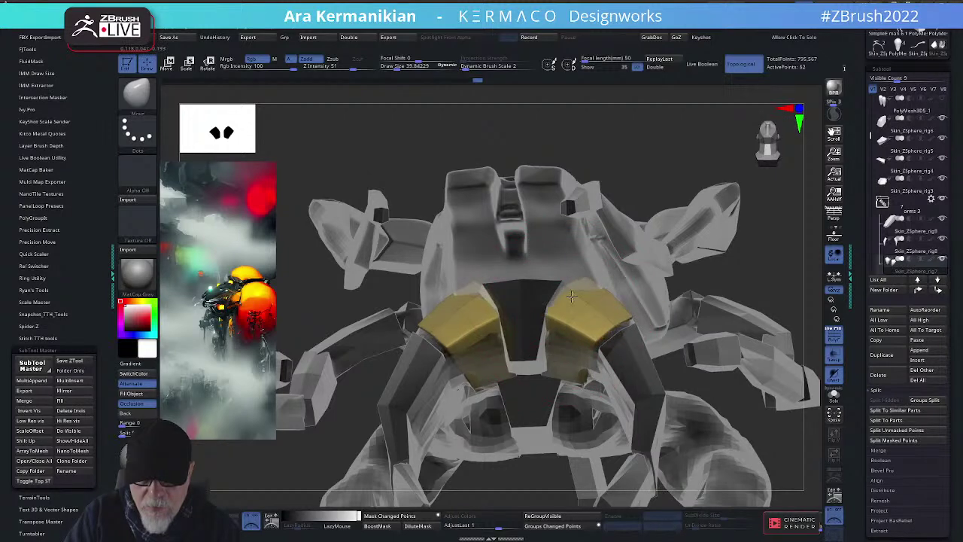
mouse_move(733, 269)
alt+mouse_down()
mouse_move(713, 269)
mouse_move(695, 430)
alt+mouse_up()
drag(724, 291, 612, 365)
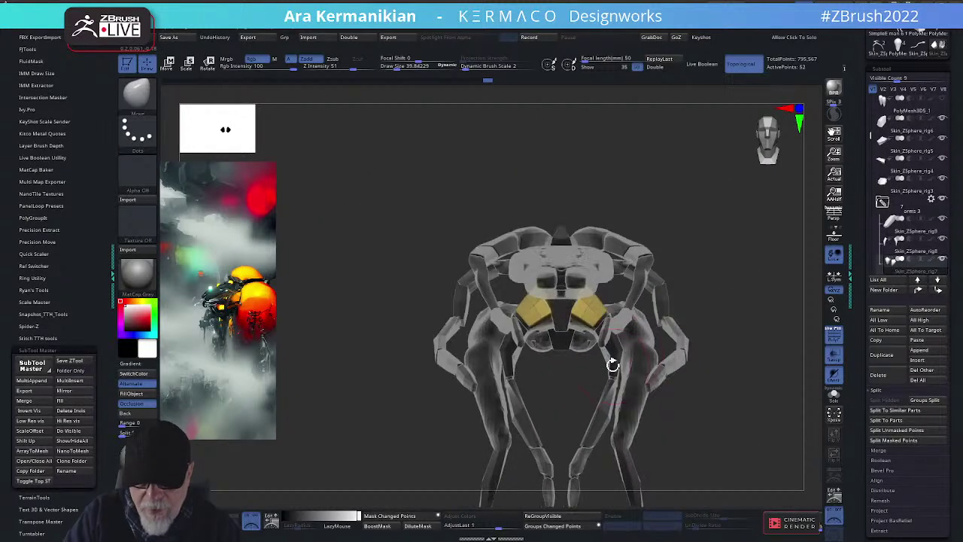
Select the Skin_ZSphere_rig8 arm segments and turn on Dynamic Subdivision with a QGrid bevel at 0.02 coverage
alt+click(616, 361)
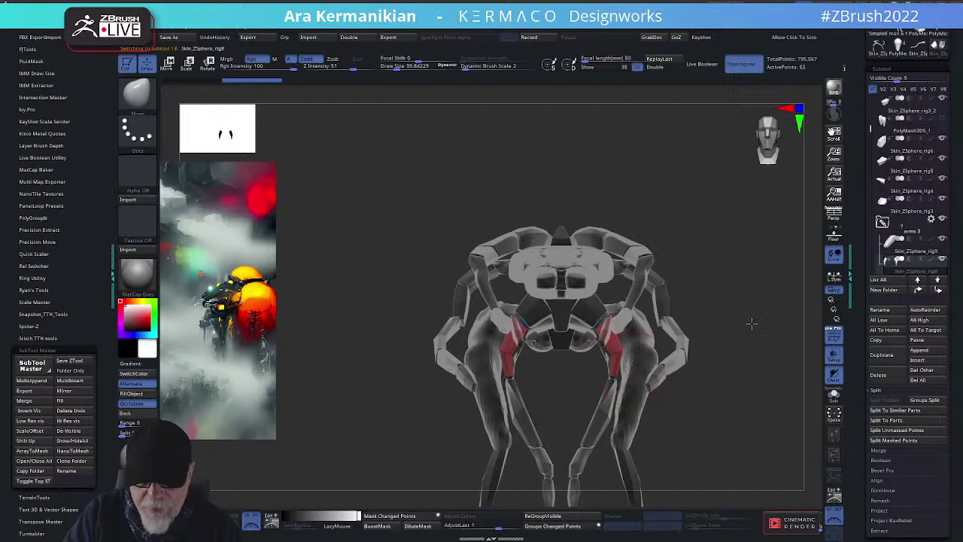
drag(752, 323, 708, 326)
key(ctrl+2)
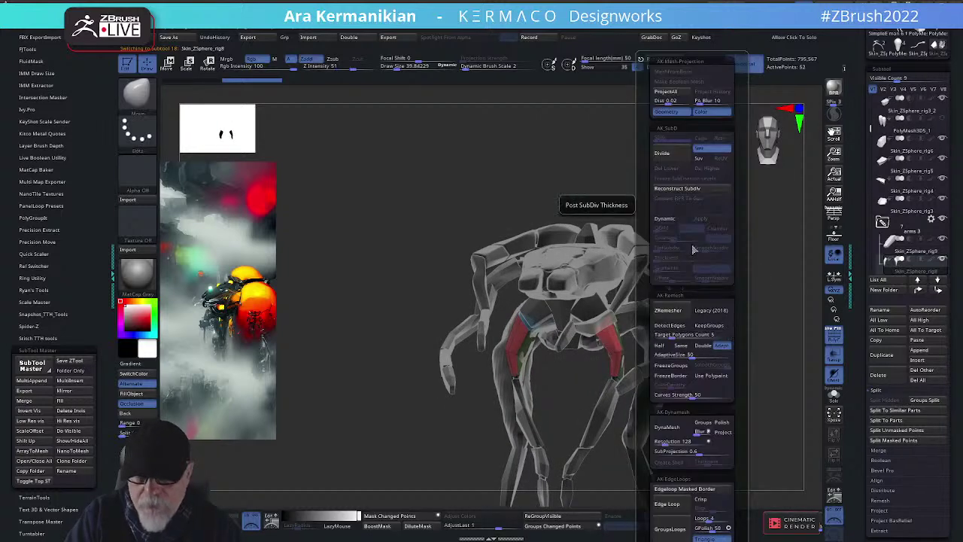
click(664, 219)
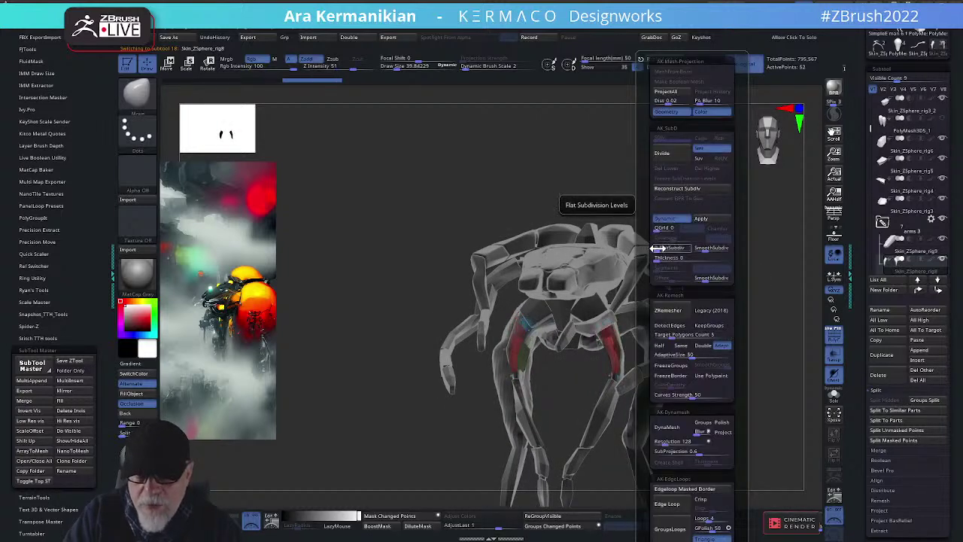
click(661, 228)
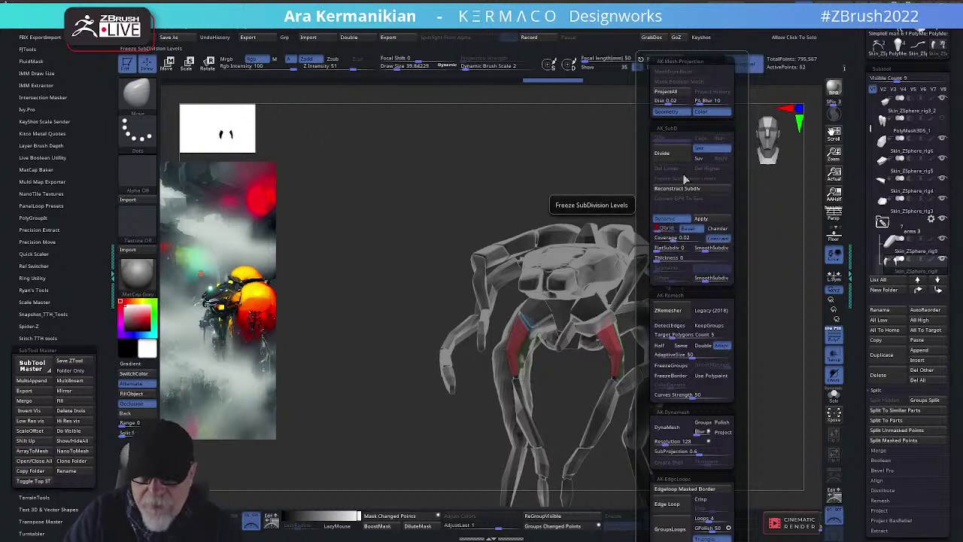
drag(737, 333, 745, 337)
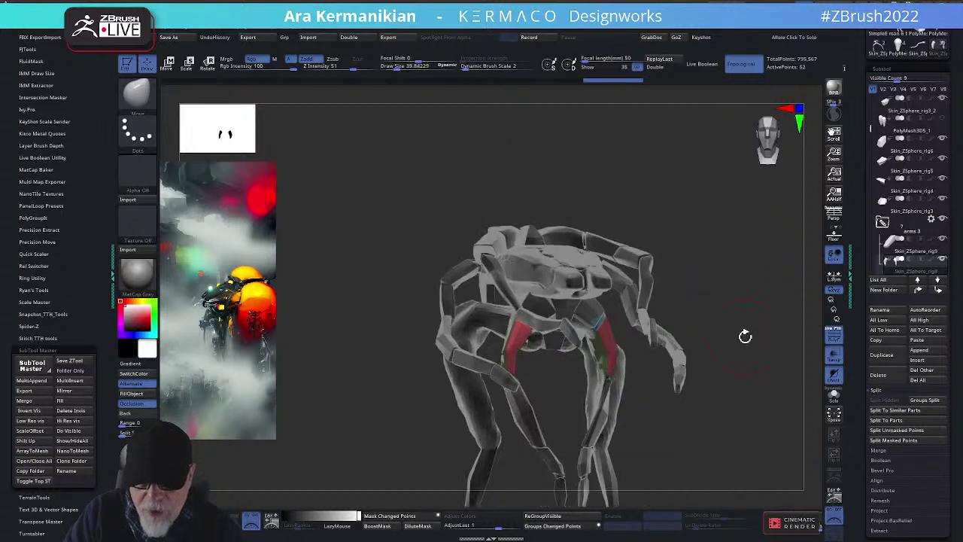
Set the draw size to about 24.58 for the Move Topological brush over the Skin_ZSphere_rig8 arm segments
drag(801, 392, 611, 339)
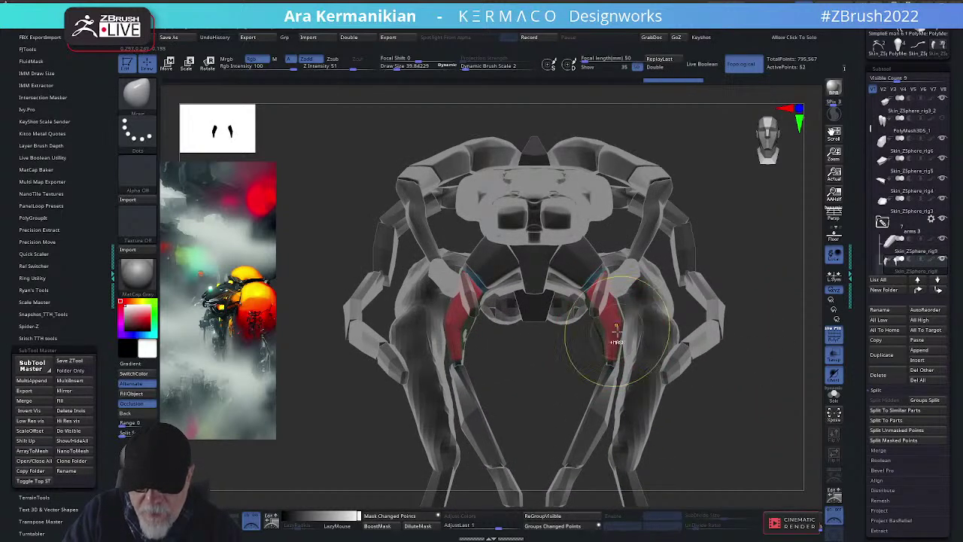
key(s)
drag(617, 328, 602, 342)
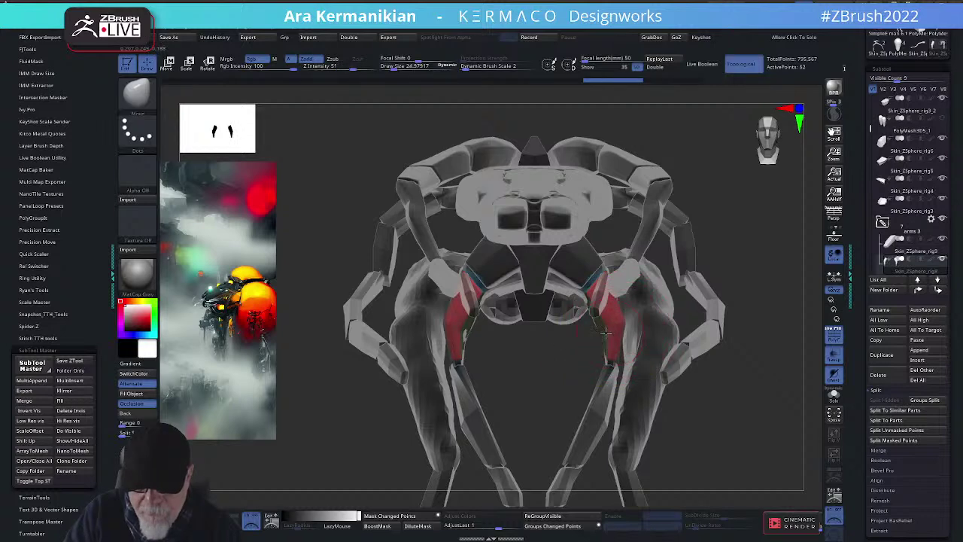
Examine the upper segments of the inner limb pair from the front, both sides and underneath
right_drag(602, 333, 605, 295)
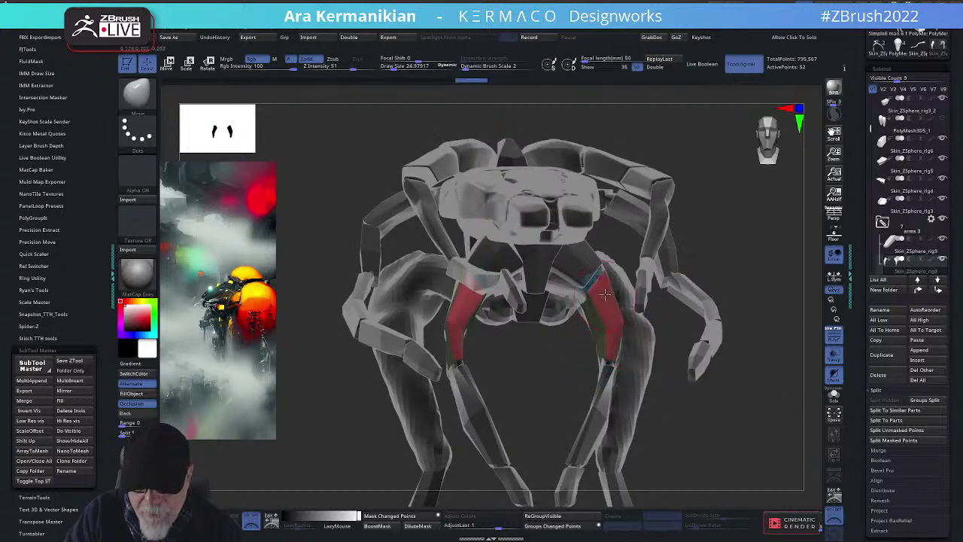
right_drag(756, 260, 627, 274)
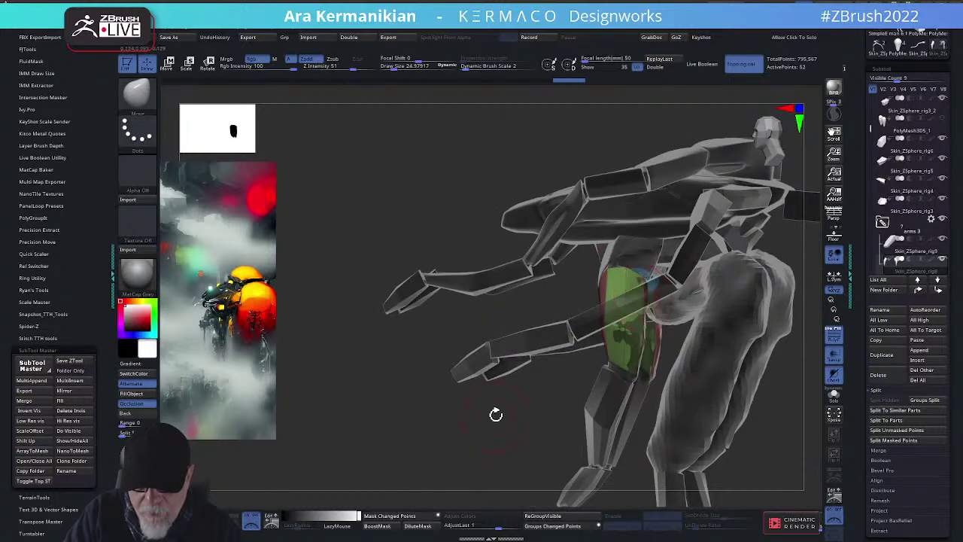
right_drag(495, 413, 561, 494)
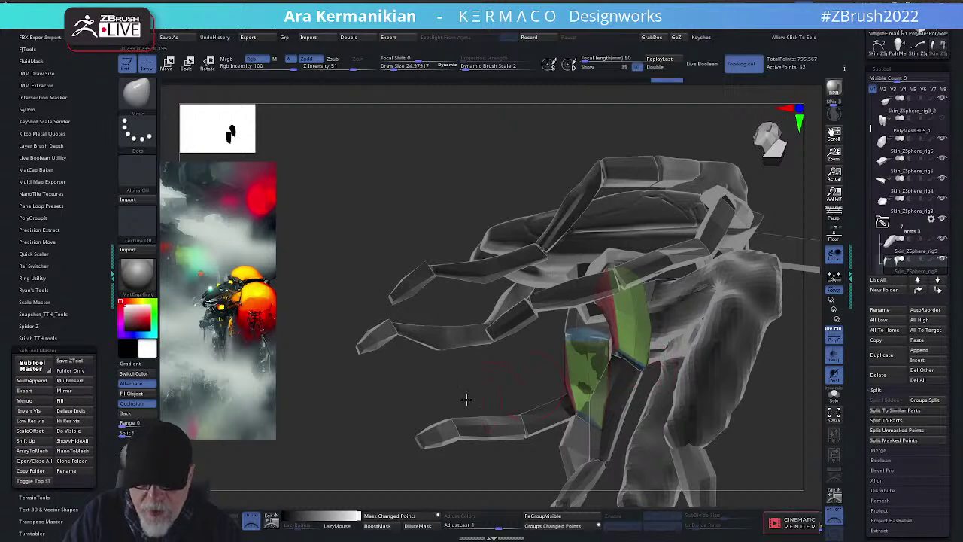
right_drag(467, 400, 587, 373)
shift+right_drag(791, 282, 760, 314)
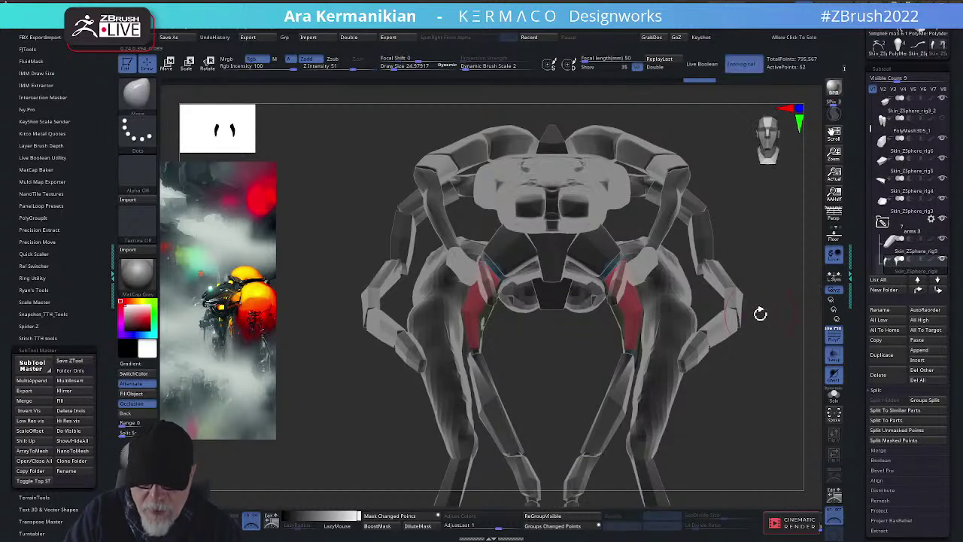
key(space)
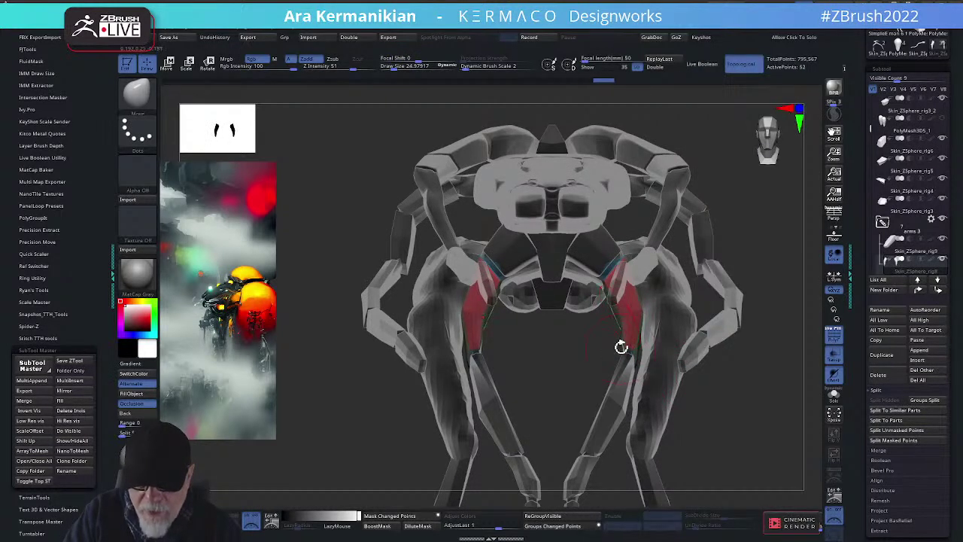
right_drag(561, 374, 521, 362)
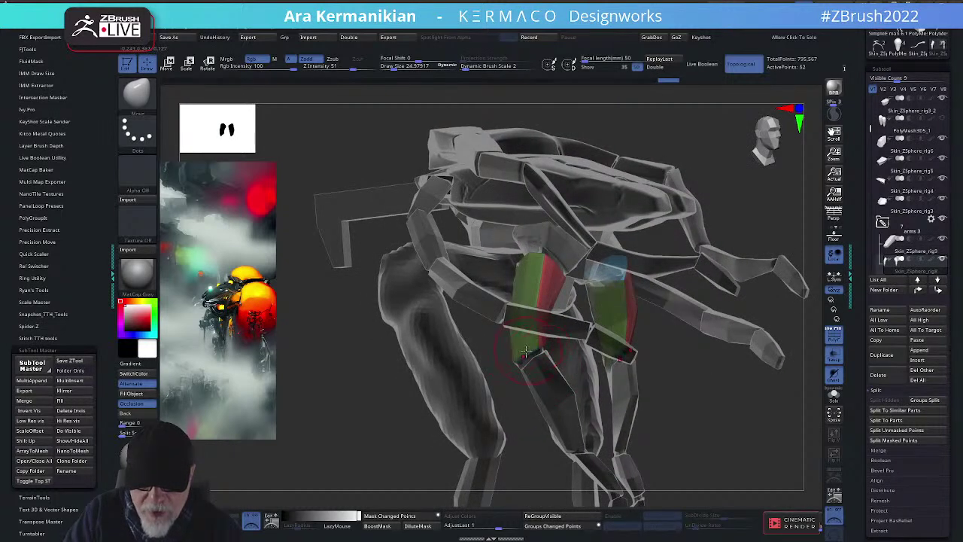
right_drag(611, 371, 510, 320)
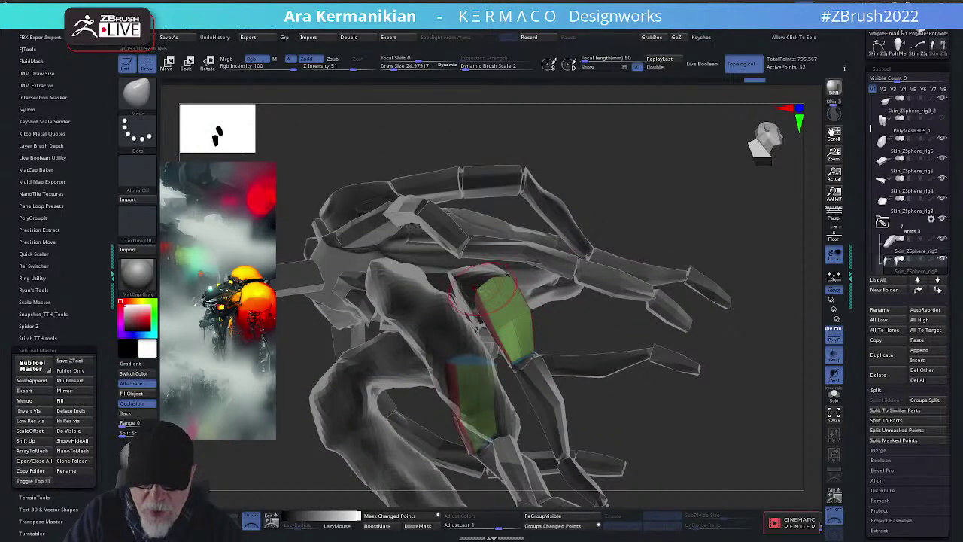
mouse_move(481, 288)
right_down()
mouse_move(623, 326)
mouse_move(625, 254)
mouse_move(500, 288)
right_up()
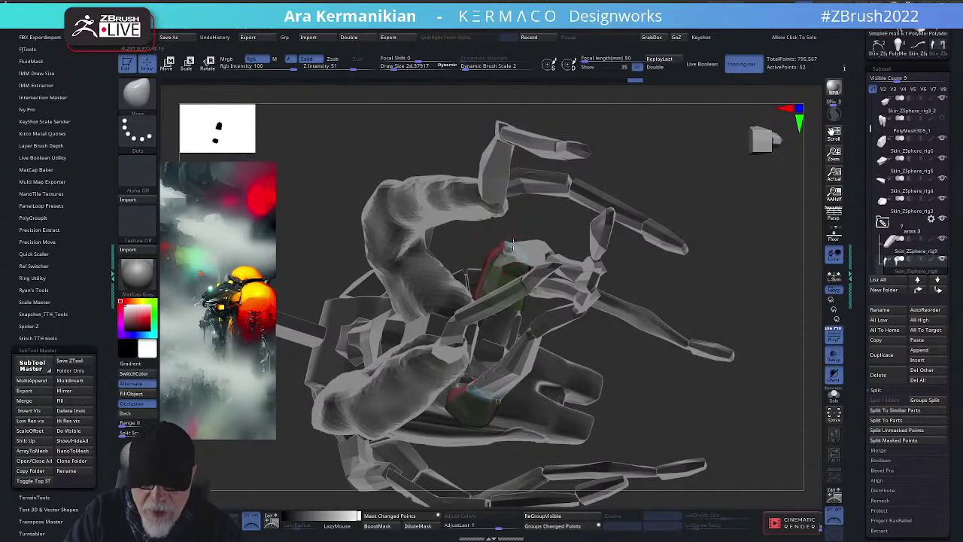
right_drag(573, 219, 508, 296)
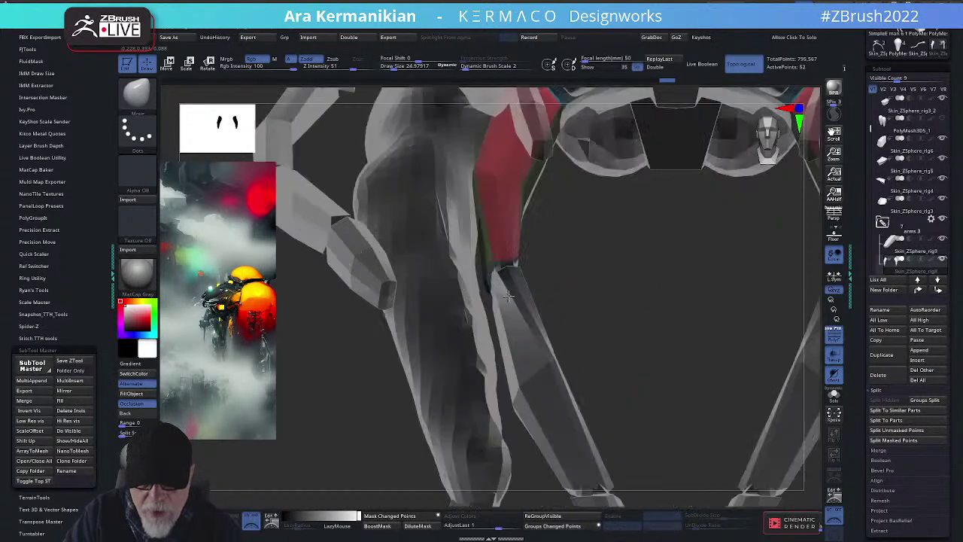
Nudge the inner edge of the upper limb segment outward with the Move brush and set Draw Size to 5.95437
mouse_move(520, 187)
mouse_down()
mouse_move(493, 170)
mouse_move(499, 180)
mouse_up()
mouse_move(670, 348)
alt+right_down()
mouse_move(675, 356)
mouse_move(644, 344)
mouse_move(643, 331)
alt+right_up()
key(s)
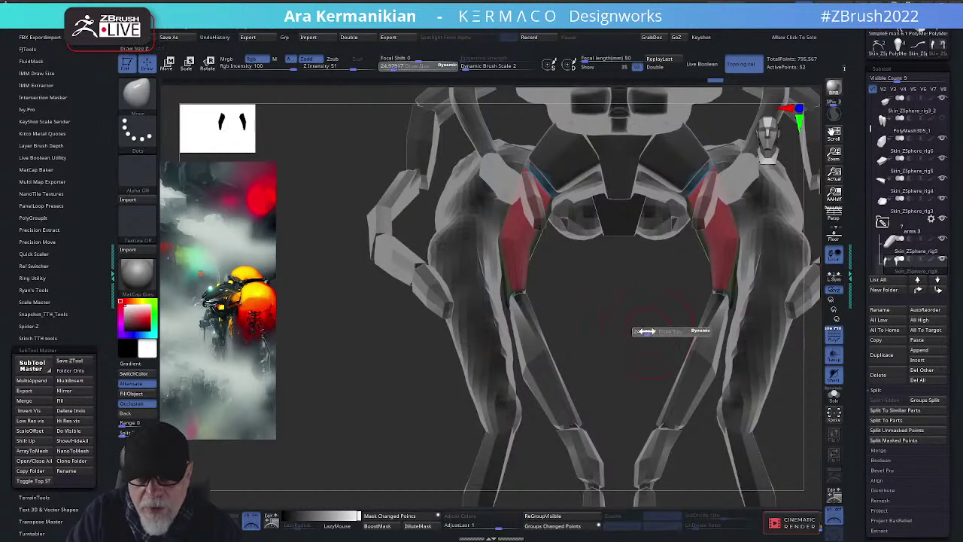
click(641, 331)
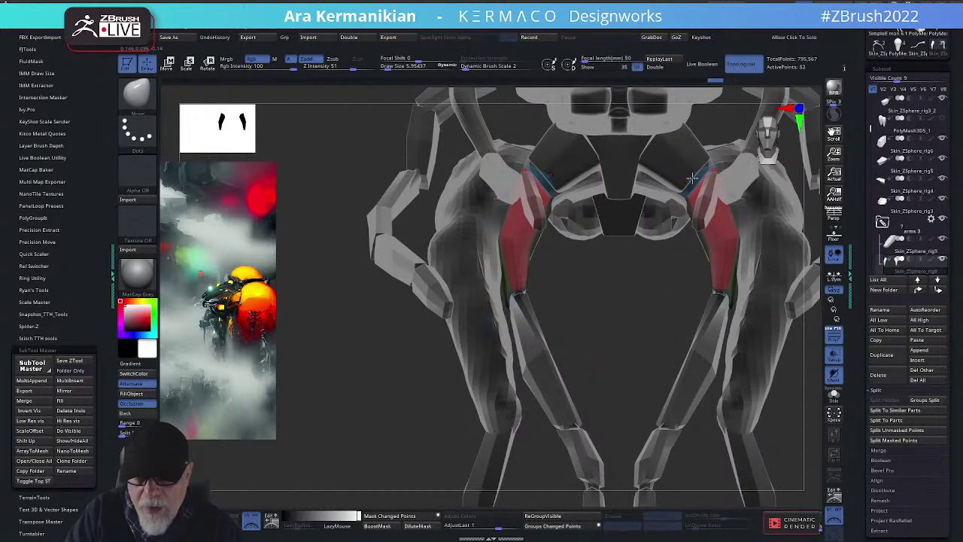
Isolate the upper limb segments and clip their upper ends to a flat, slanted cut
click(834, 393)
right_drag(700, 369, 735, 275)
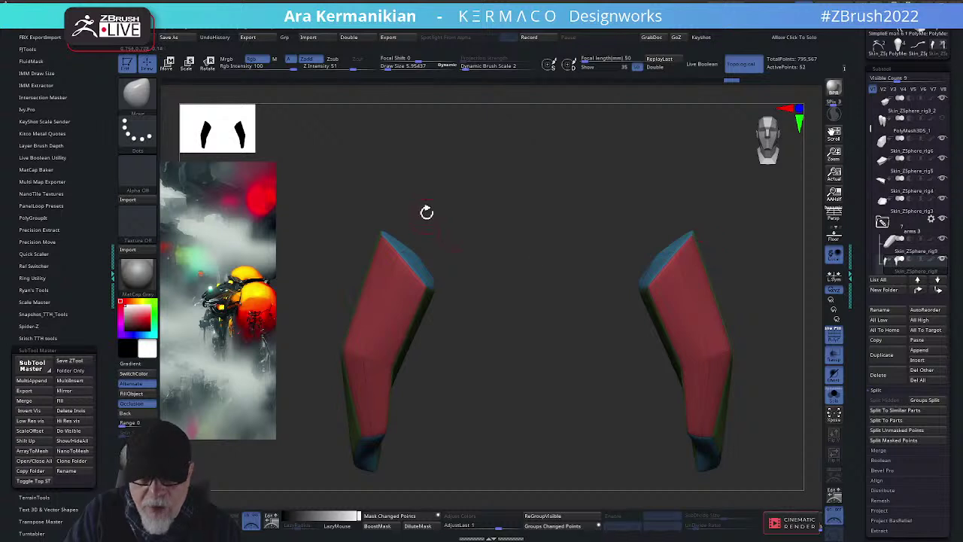
ctrl+shift+drag(368, 188, 492, 355)
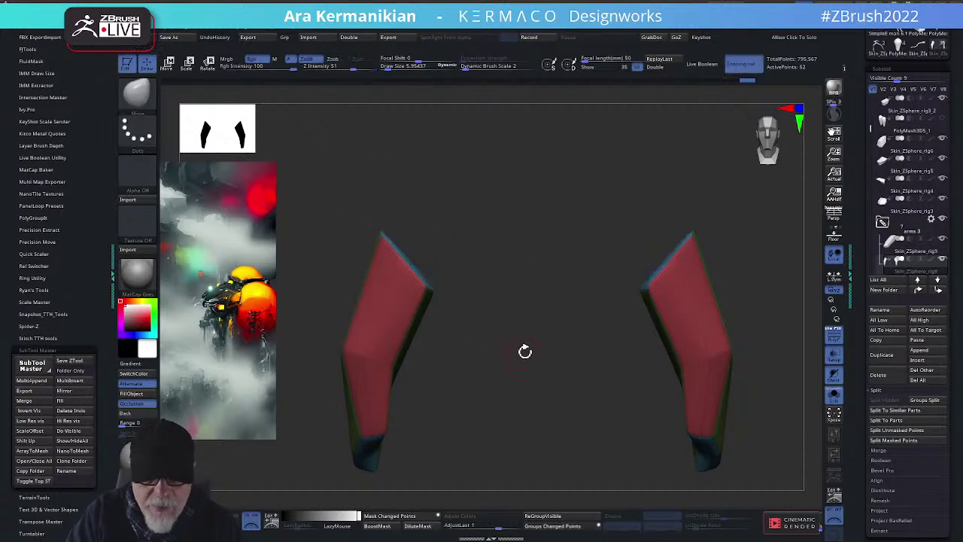
Clip the lower ends of the upper limb segments to a flat, nearly horizontal cut
right_drag(525, 351, 795, 258)
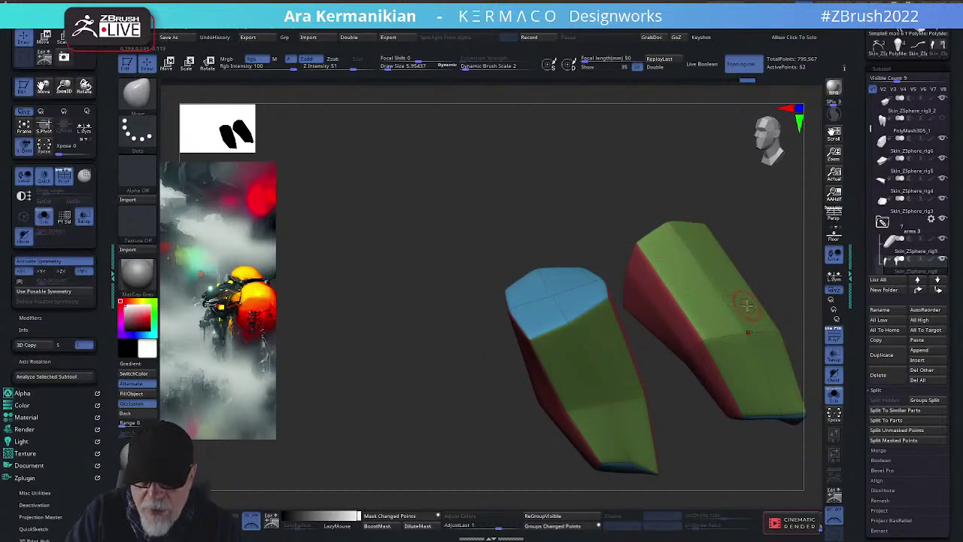
mouse_move(666, 454)
alt+right_down()
mouse_move(631, 331)
mouse_move(608, 317)
alt+right_up()
mouse_move(666, 333)
ctrl+shift+mouse_down()
mouse_move(514, 334)
mouse_move(510, 325)
ctrl+shift+mouse_up()
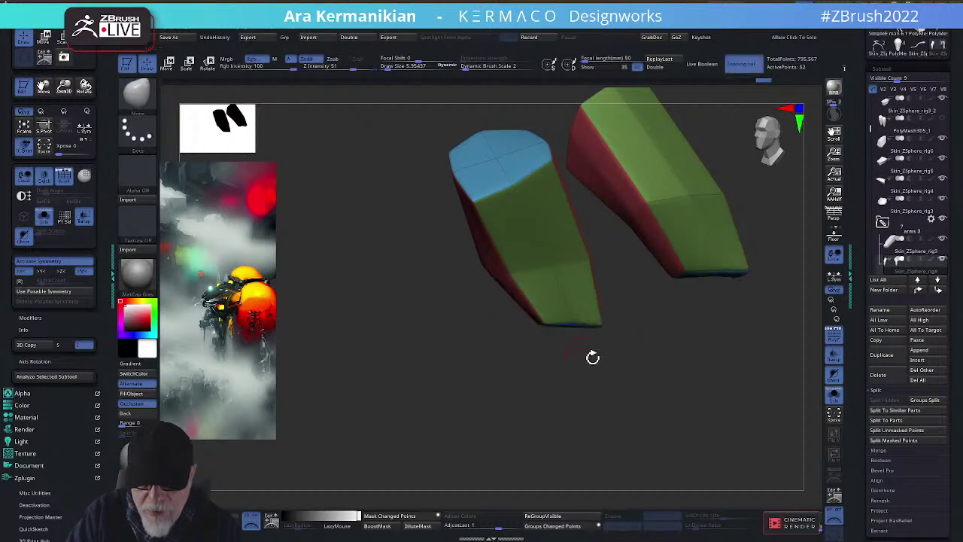
Inspect the clipped ends of the upper limb segments from several angles and bring the full model back into view
mouse_move(592, 356)
right_down()
mouse_move(660, 389)
mouse_move(538, 314)
mouse_move(640, 369)
mouse_move(632, 299)
mouse_move(649, 256)
mouse_move(568, 331)
mouse_move(657, 334)
mouse_move(649, 318)
mouse_move(581, 346)
right_up()
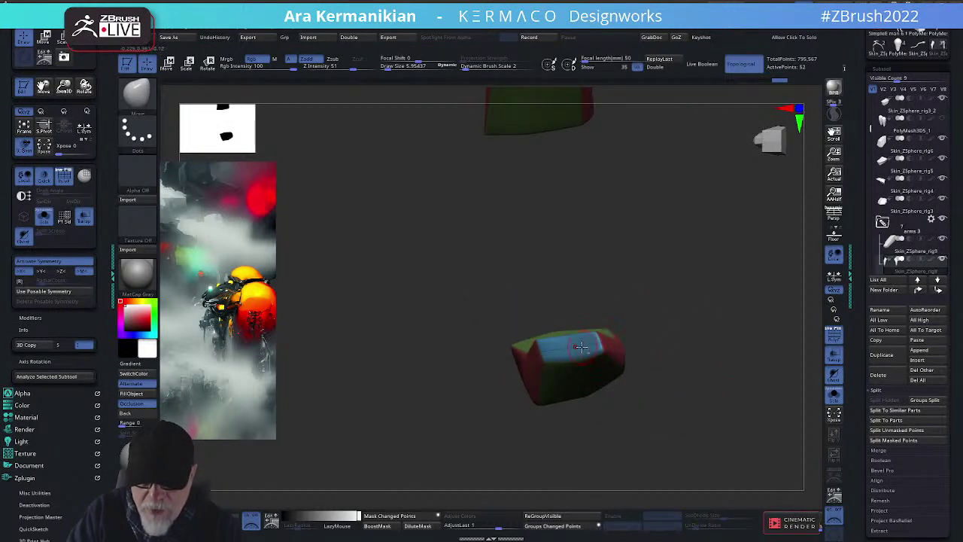
right_drag(676, 356, 722, 248)
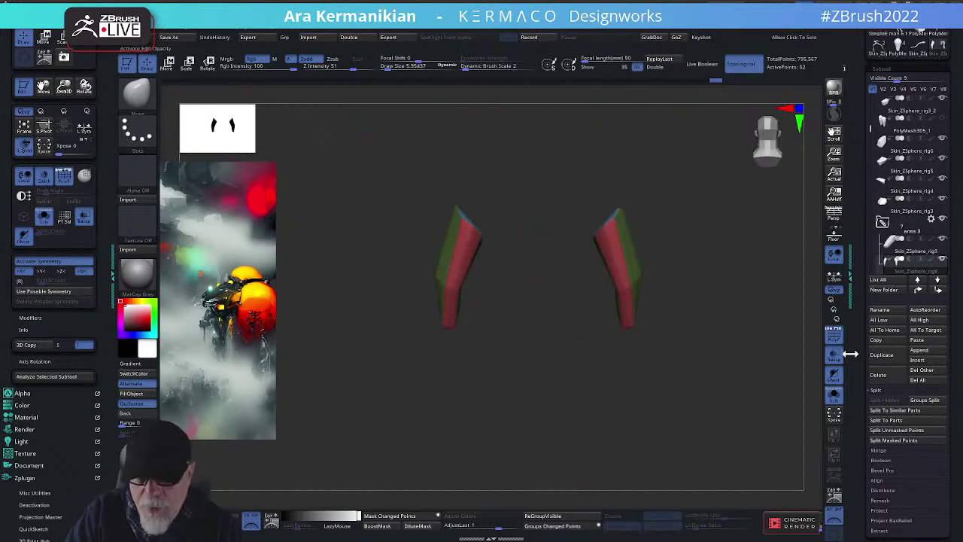
right_drag(707, 291, 654, 226)
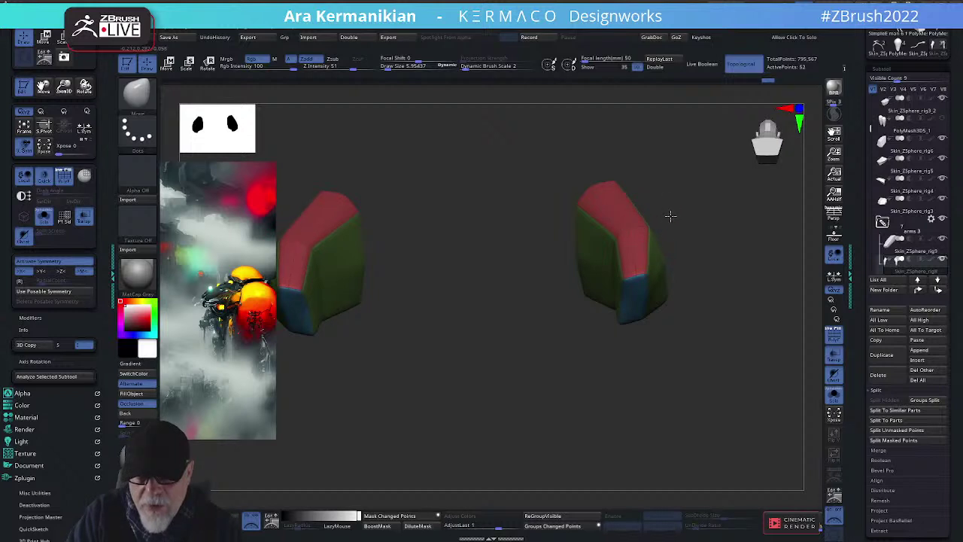
right_drag(670, 216, 653, 240)
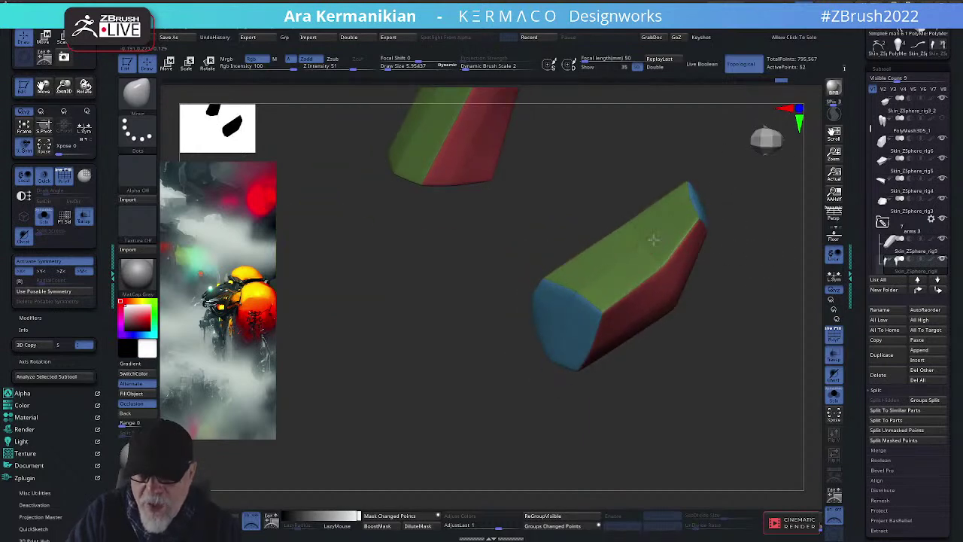
right_drag(725, 330, 738, 280)
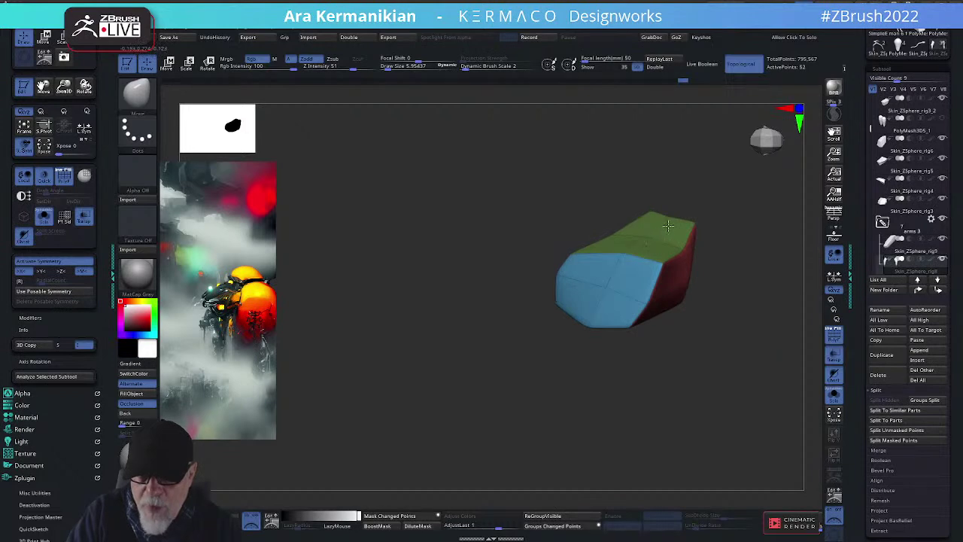
alt+right_drag(757, 322, 692, 316)
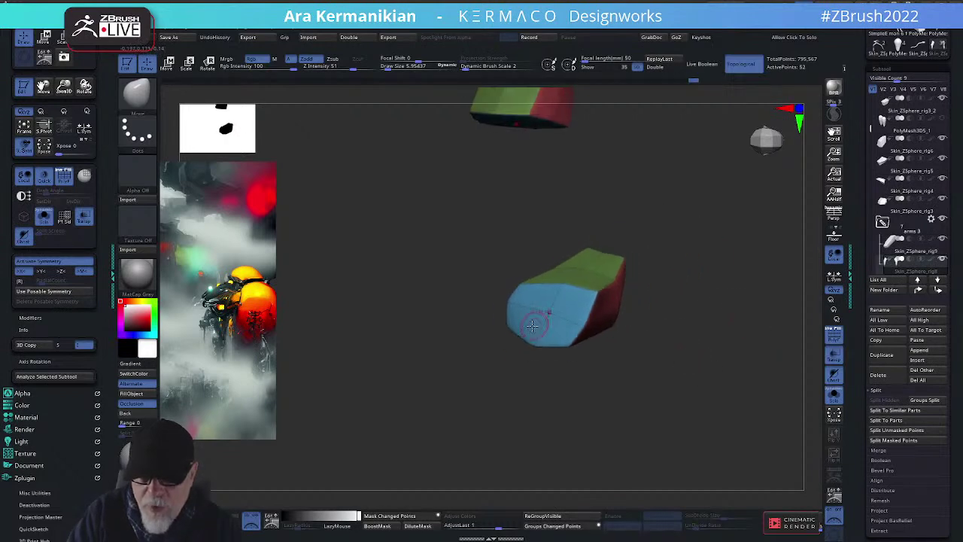
right_drag(650, 393, 787, 333)
click(833, 394)
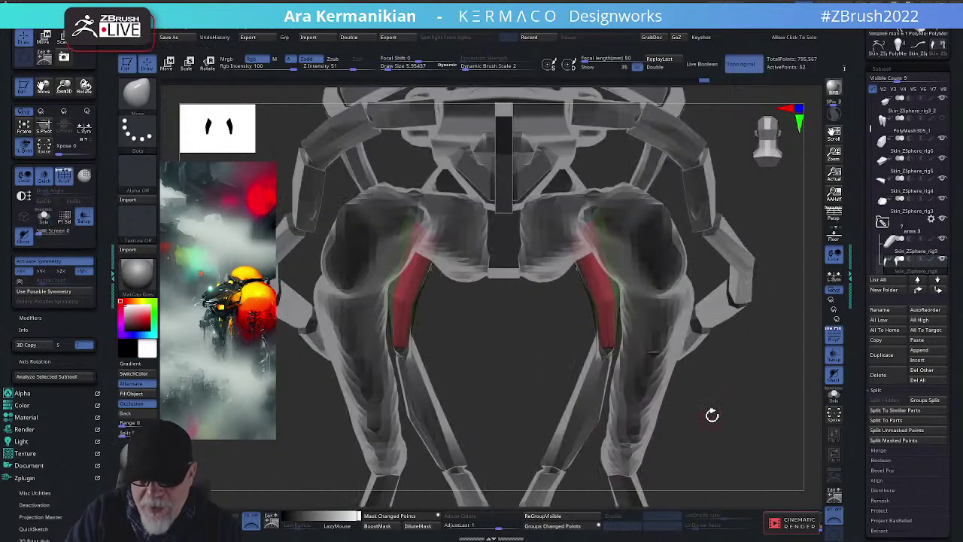
Select the limb segments directly below the upper ones (Skin_ZSphere_rig5) and isolate them
right_drag(758, 373, 574, 377)
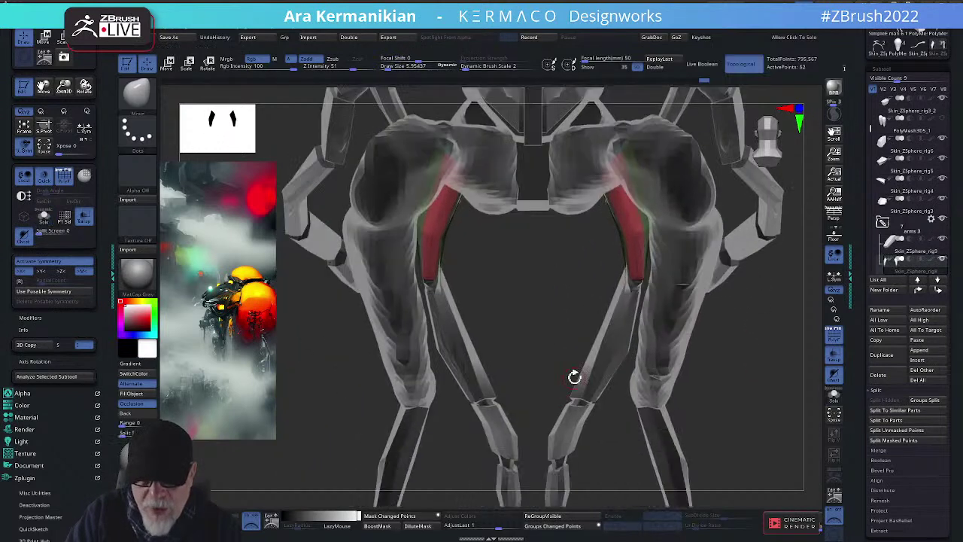
alt+click(628, 380)
click(837, 395)
mouse_move(735, 410)
right_down()
mouse_move(782, 387)
mouse_move(637, 329)
mouse_move(518, 383)
mouse_move(585, 316)
right_up()
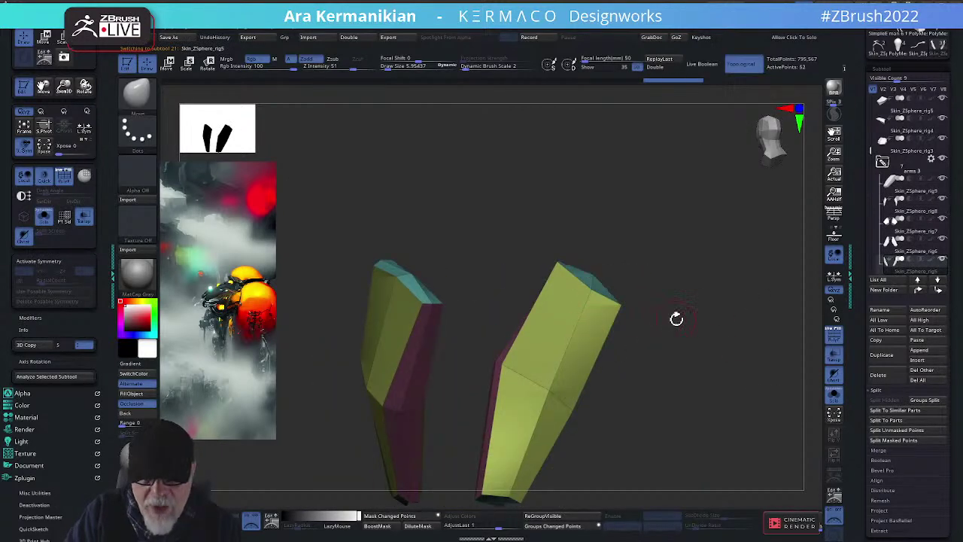
Turn on Dynamic Subdivision for the lower limb segments with QGrid 1 and Bevel, and adjust the bevel Coverage
key(ctrl+2)
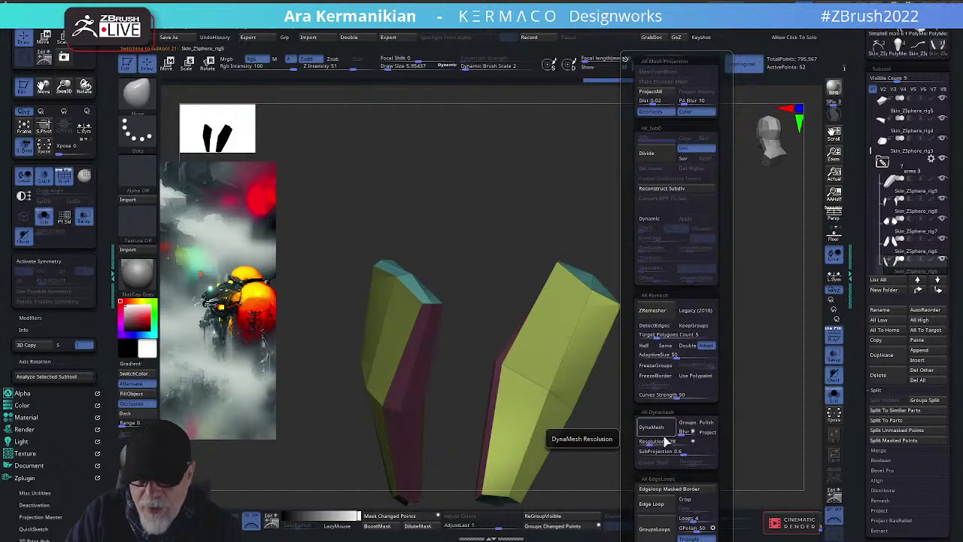
key(space)
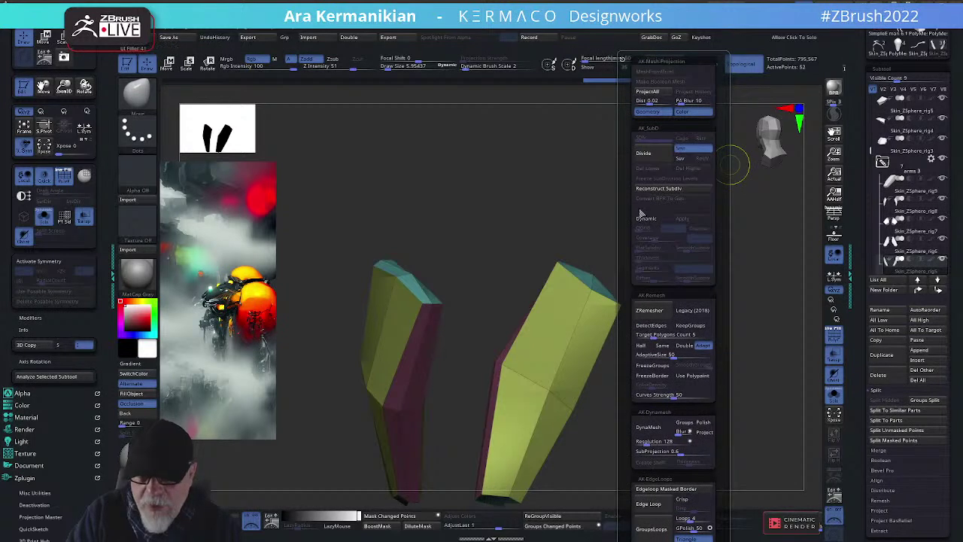
click(646, 217)
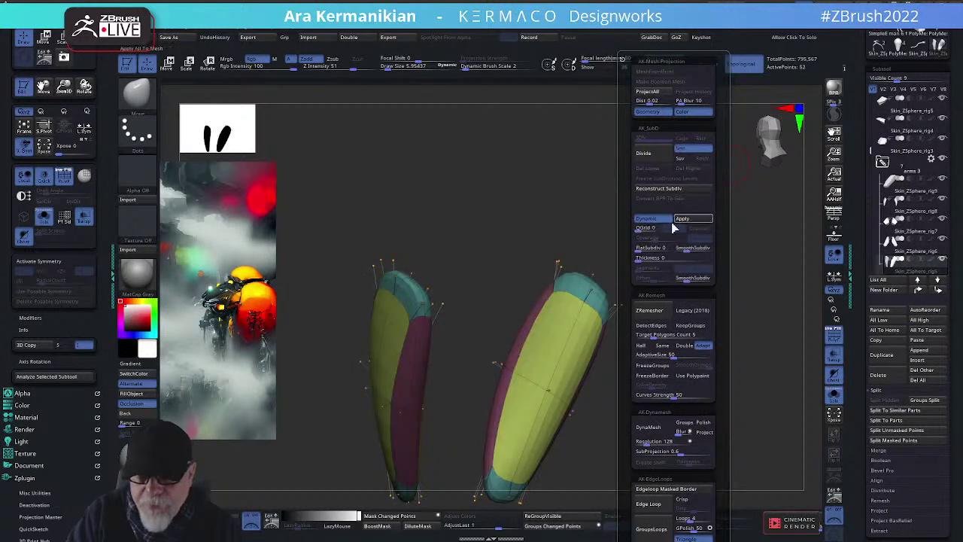
drag(637, 223, 652, 238)
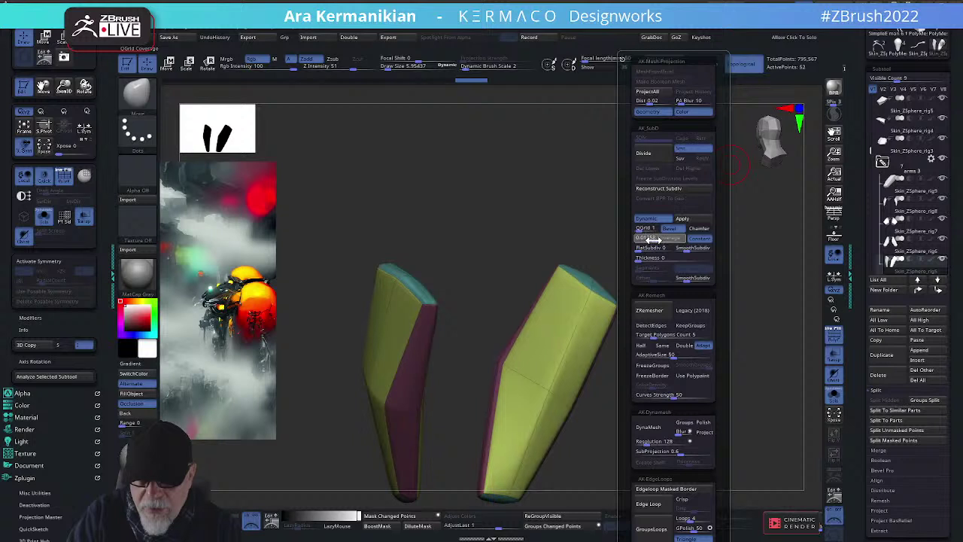
click(652, 239)
mouse_move(772, 254)
mouse_down()
mouse_move(749, 255)
mouse_move(763, 234)
mouse_move(714, 245)
mouse_move(630, 240)
mouse_up()
Check the bevelled lower limb segments and nudge a corner at one segment's lower end with the Move brush
key(ctrl+shift)
mouse_move(530, 213)
ctrl+shift+mouse_down()
mouse_move(733, 354)
mouse_move(712, 368)
mouse_move(723, 366)
mouse_move(672, 306)
mouse_move(645, 290)
mouse_move(694, 288)
mouse_move(641, 254)
mouse_move(568, 340)
ctrl+shift+mouse_up()
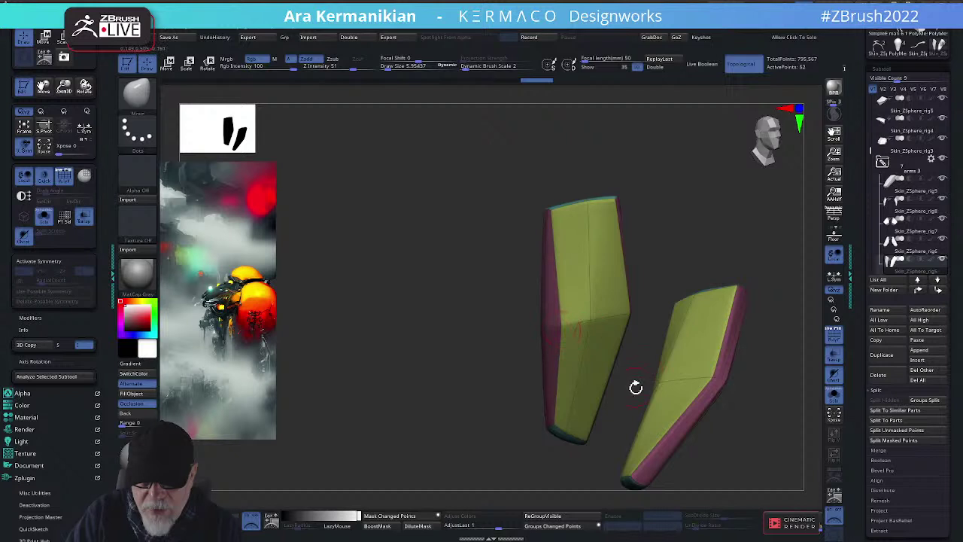
drag(636, 387, 639, 330)
drag(739, 370, 712, 361)
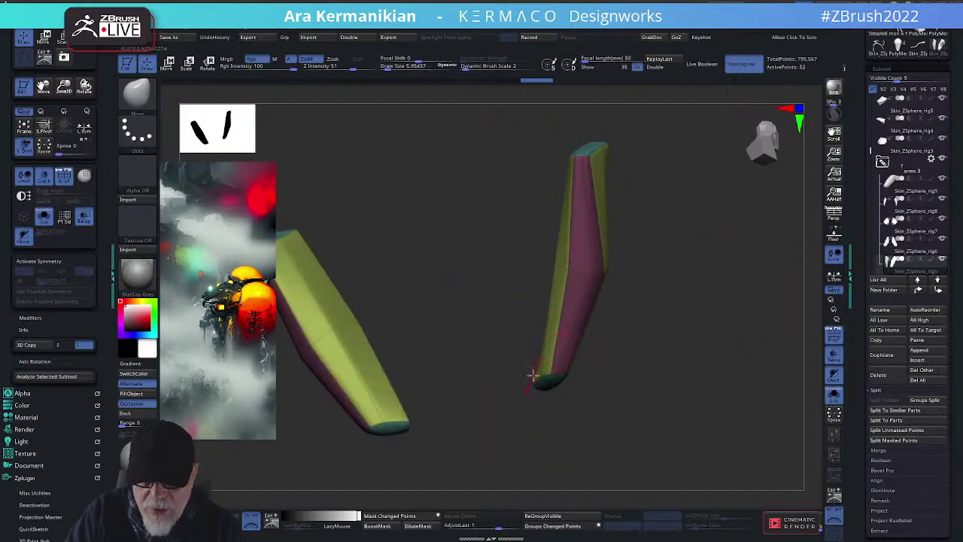
drag(540, 377, 547, 376)
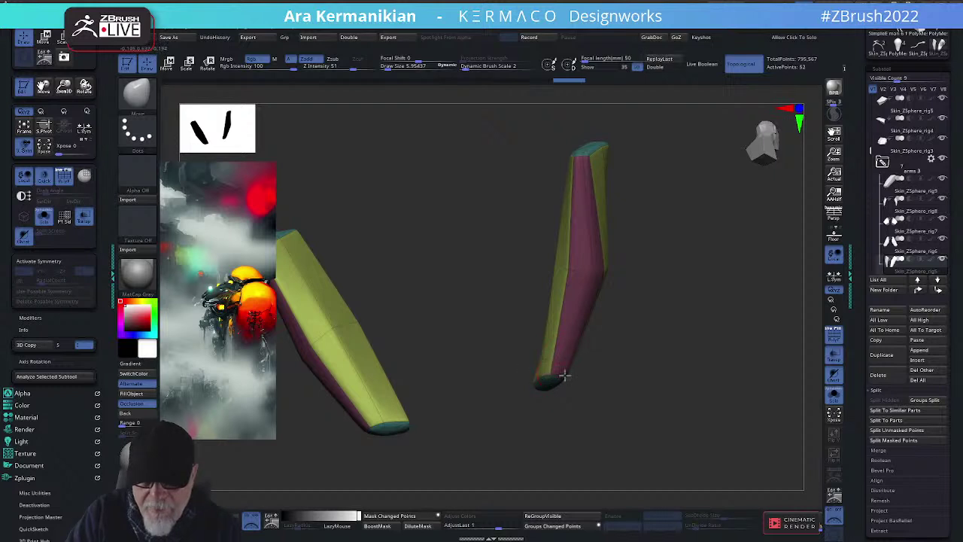
drag(605, 413, 526, 393)
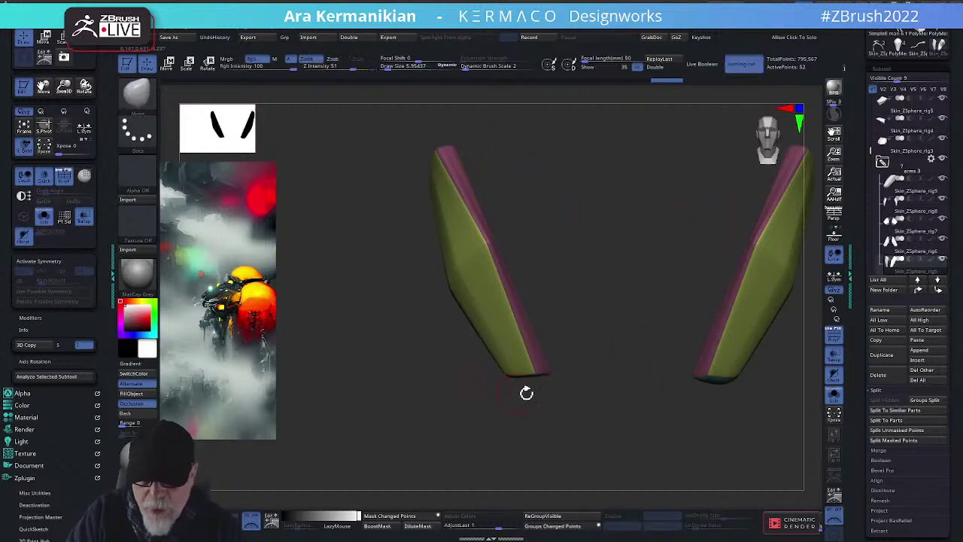
Activate symmetry on the isolated lower limb segments (Skin_ZSphere_rig5) and shape their flat ends with the Move brush
key(space)
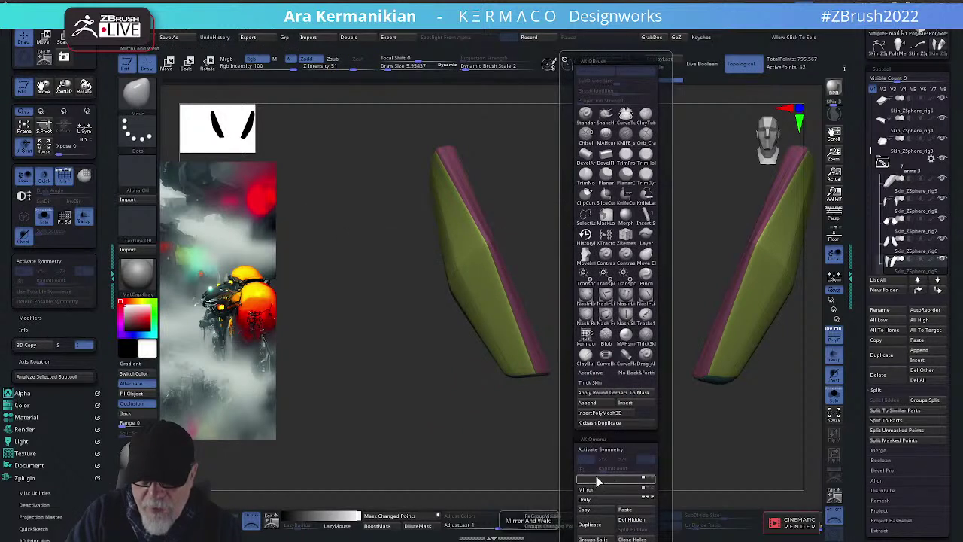
click(602, 450)
alt+drag(617, 423, 558, 373)
drag(531, 281, 502, 297)
drag(663, 249, 583, 314)
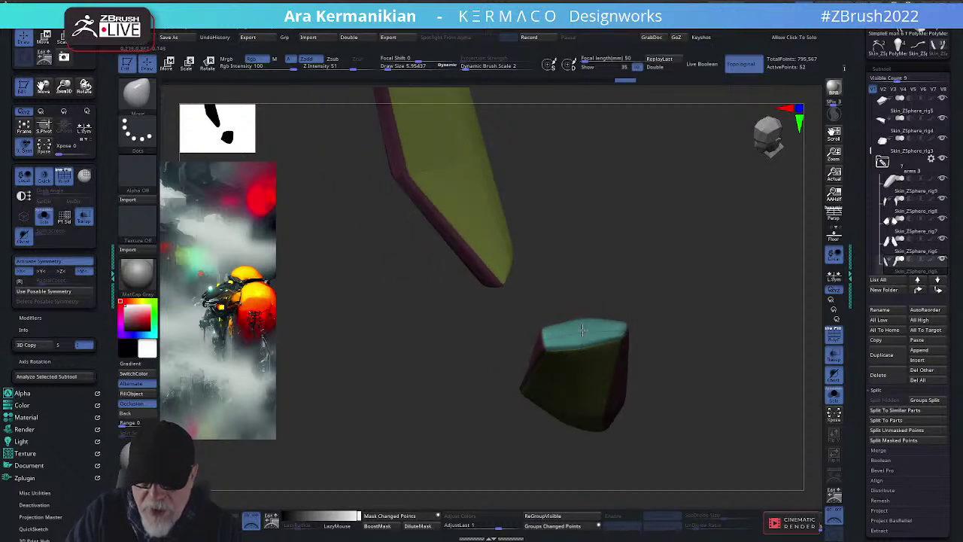
mouse_move(652, 323)
mouse_down()
mouse_move(695, 329)
mouse_move(671, 299)
mouse_move(678, 338)
mouse_move(652, 348)
mouse_move(669, 324)
mouse_move(625, 316)
mouse_up()
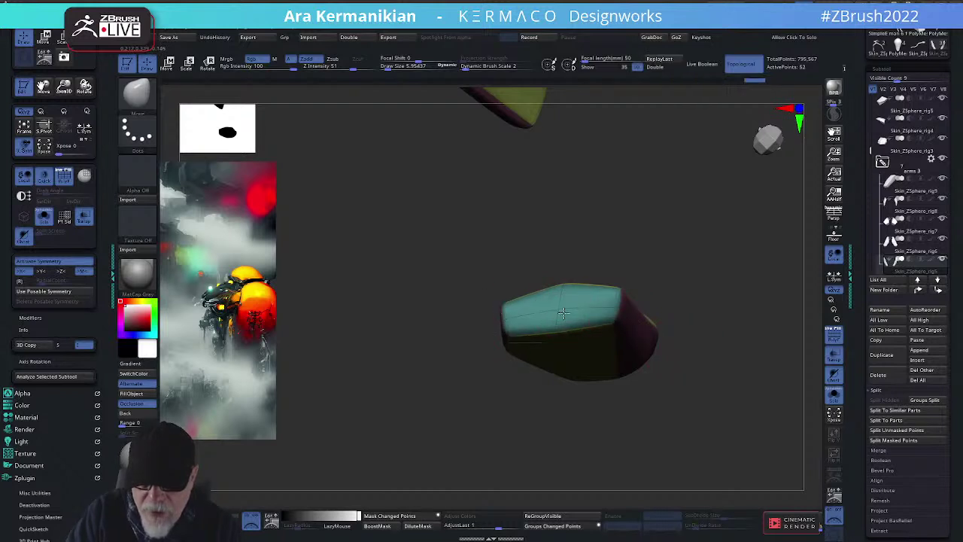
drag(740, 325, 727, 294)
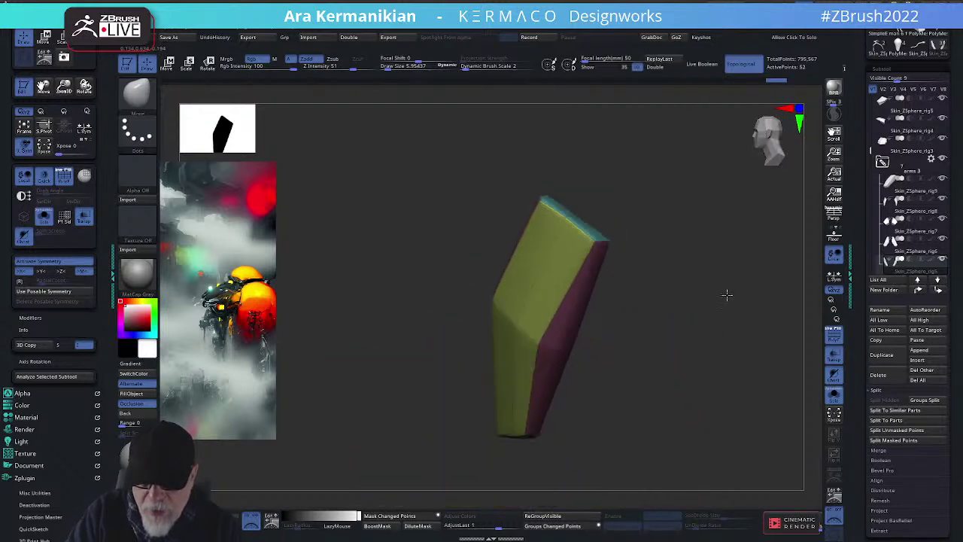
drag(631, 257, 787, 325)
Put the lower limb segments into a single polygroup, check their surface without polyframe colours, and show the full model
key(f)
key(shift+f)
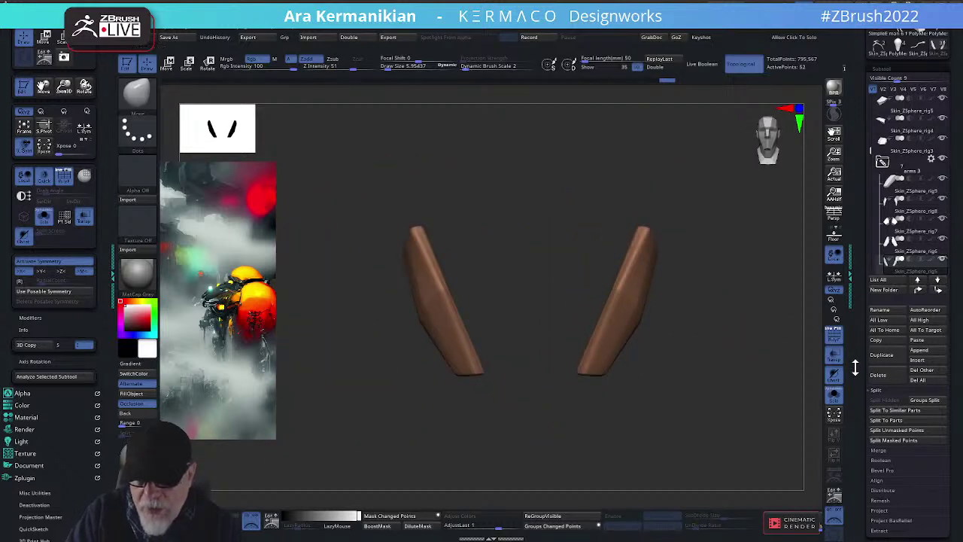
click(835, 339)
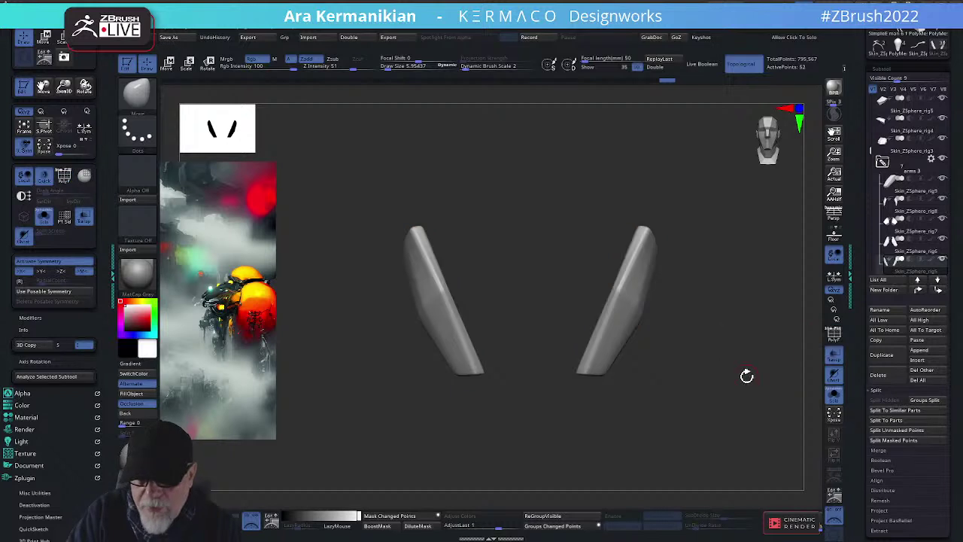
click(833, 338)
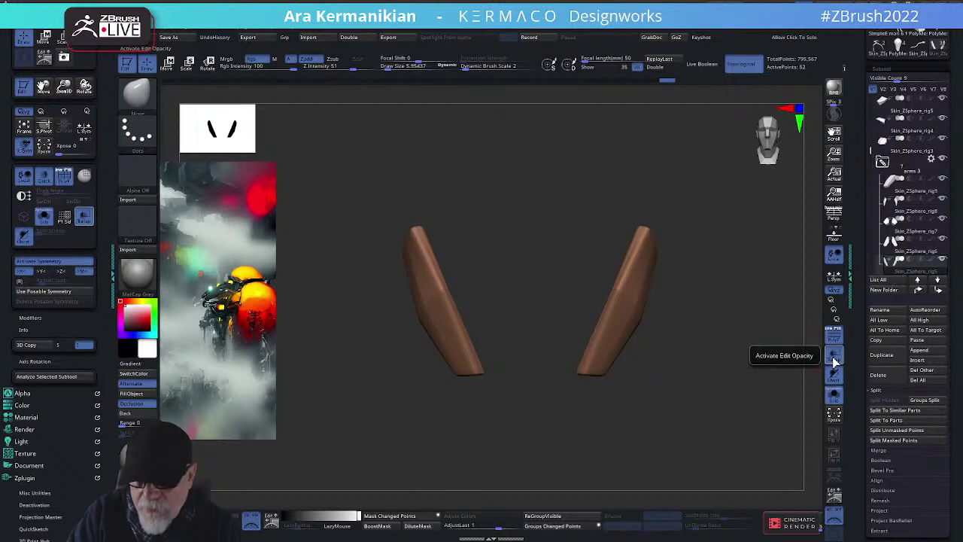
click(837, 399)
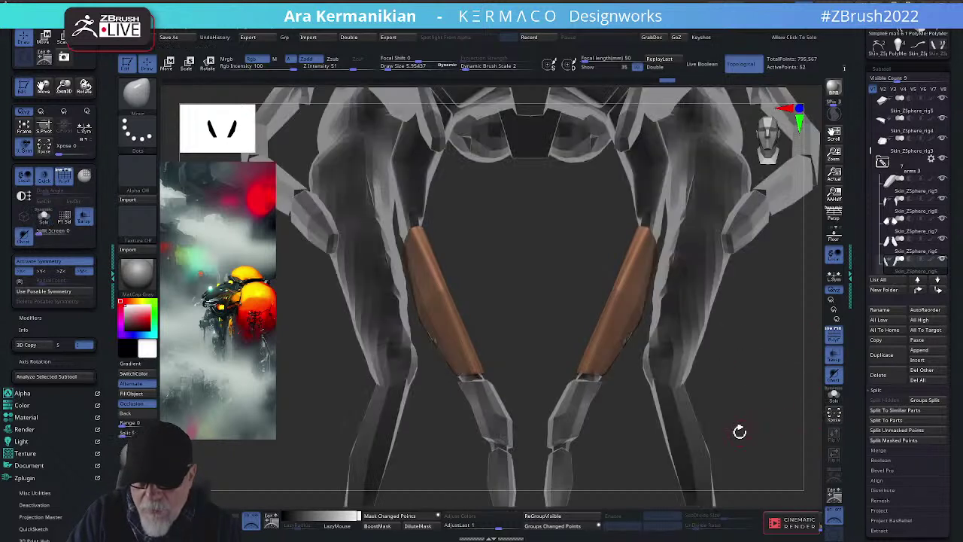
Select the short limb segments below (Skin_ZSphere_rig9) and turn on Dynamic Subdivision with a QGrid level
alt+drag(781, 389, 791, 335)
alt+click(575, 367)
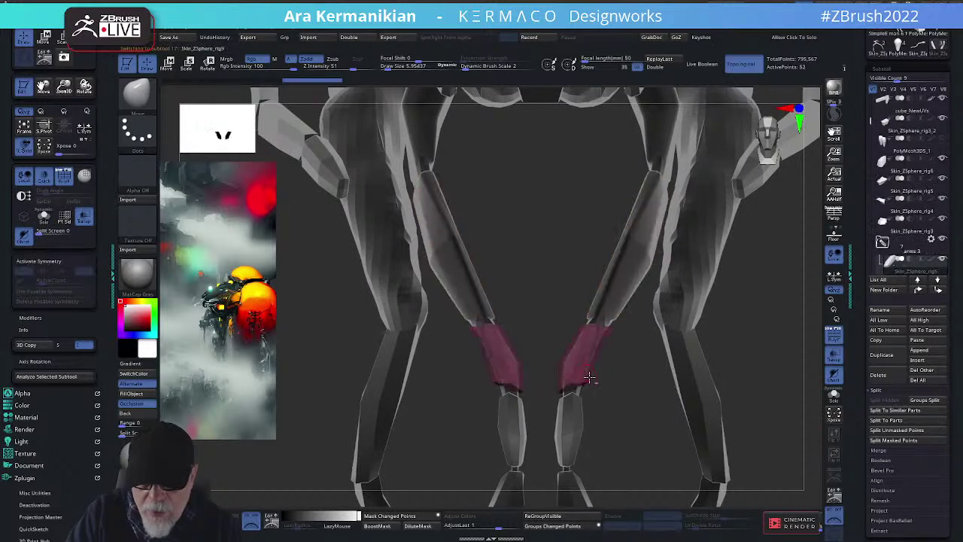
key(ctrl+2)
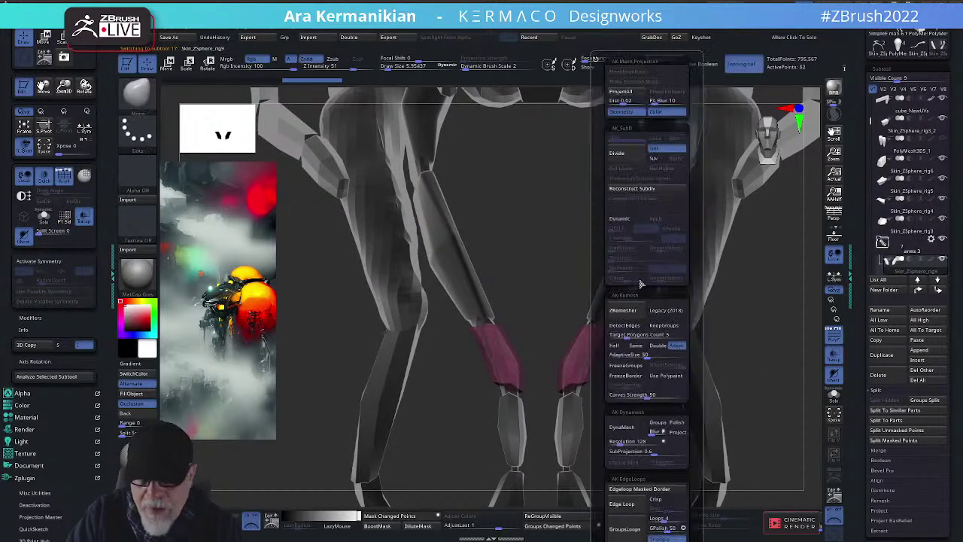
click(623, 218)
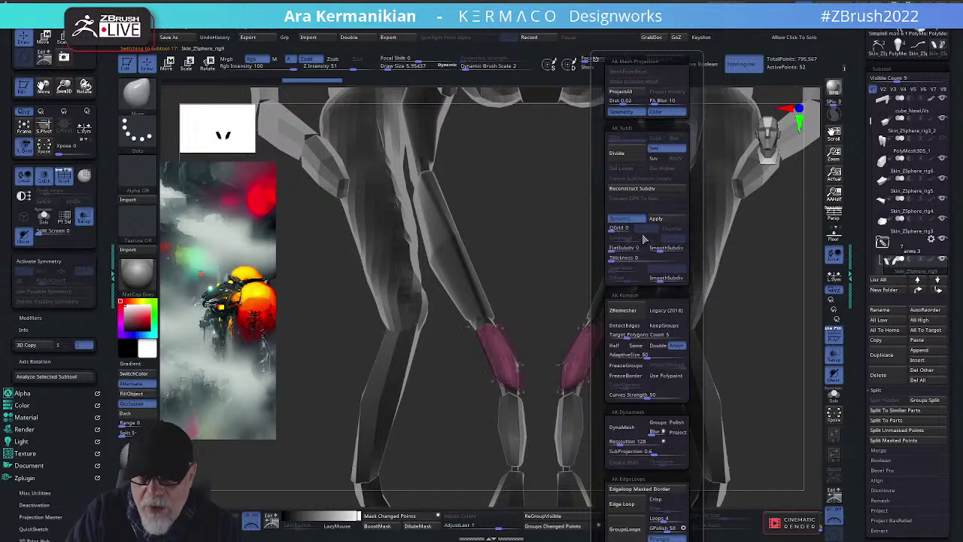
click(616, 228)
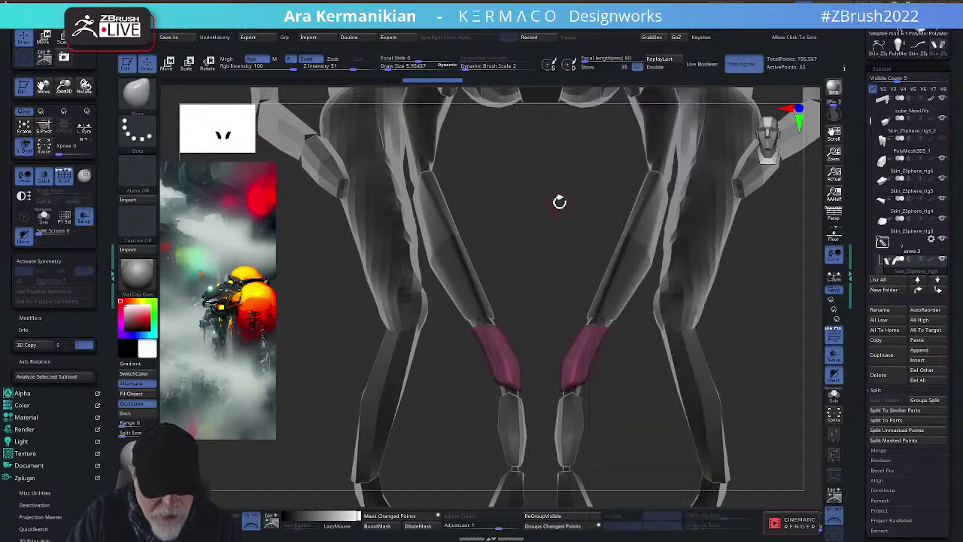
Choose the ZModeler brush, isolate the short limb segments and activate symmetry on them
key(b)
key(z)
key(m)
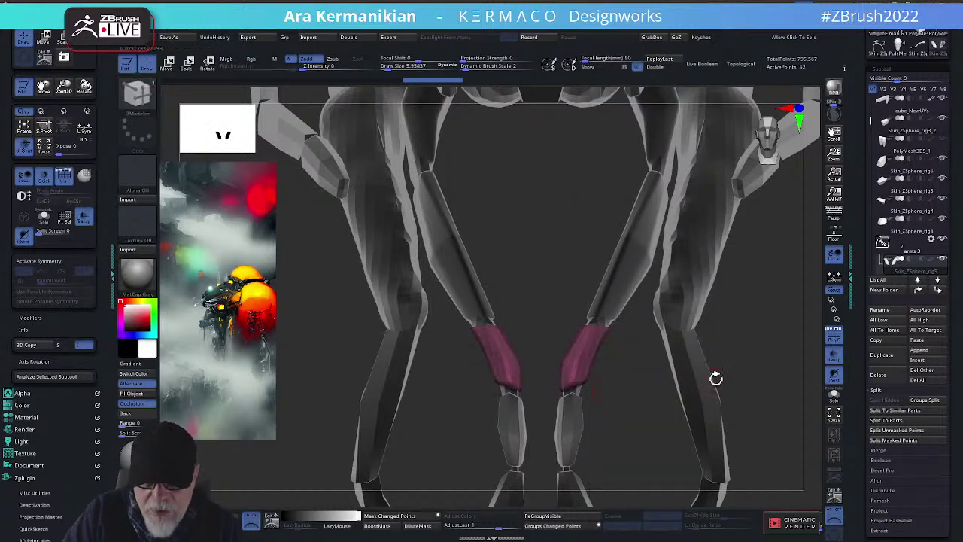
drag(619, 441, 705, 404)
click(834, 398)
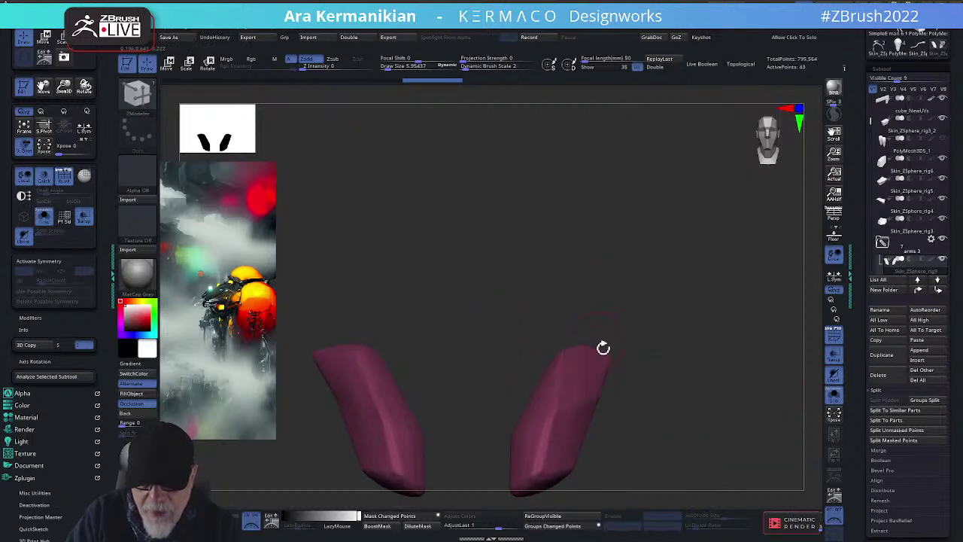
mouse_move(689, 446)
mouse_down()
mouse_move(686, 389)
mouse_move(650, 381)
mouse_move(634, 361)
mouse_move(655, 344)
mouse_up()
key(space)
click(602, 450)
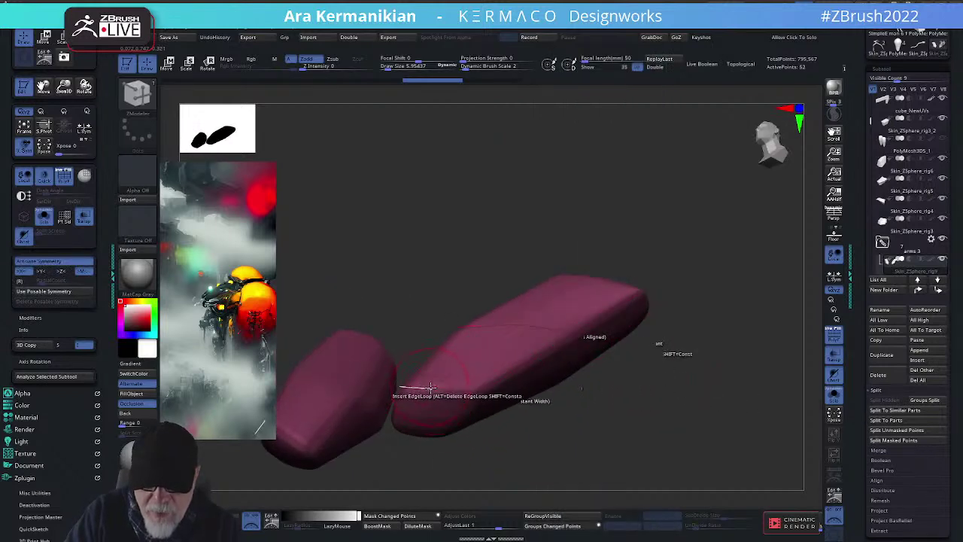
Undo the last ZModeler changes to the short limb segments
key(ctrl)
key(ctrl+z)
key(ctrl+z)
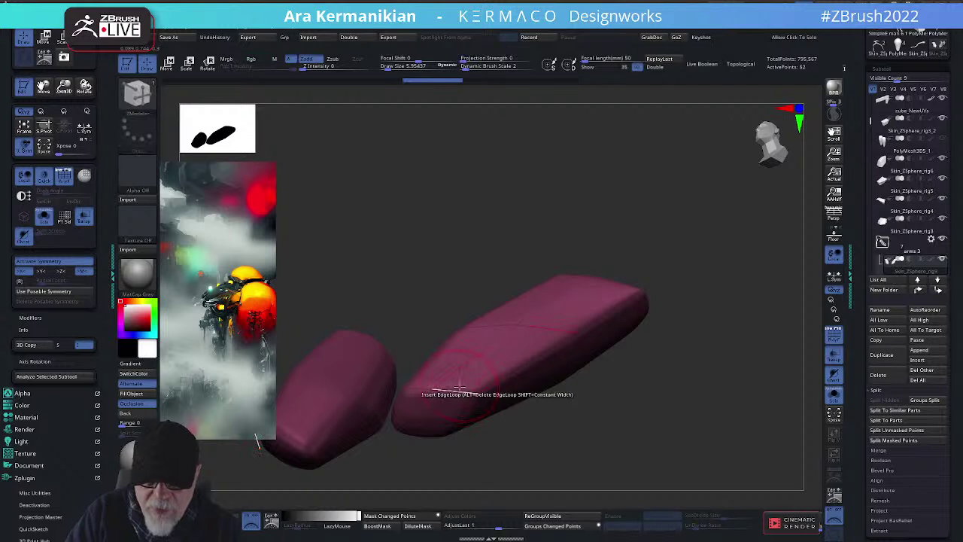
Adjust the ends of the short limb segments symmetrically with the Move brush, working from below and the side
key(b)
key(m)
key(v)
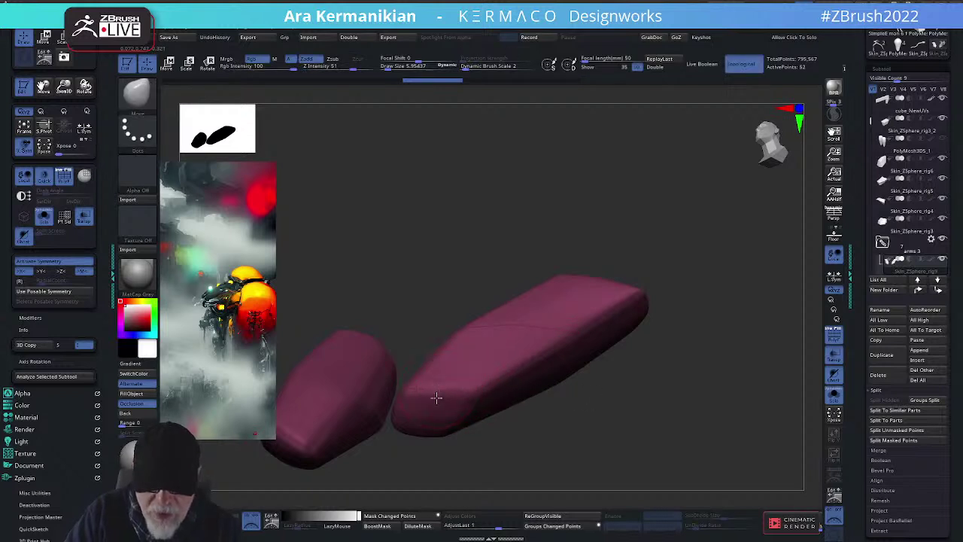
drag(542, 433, 572, 407)
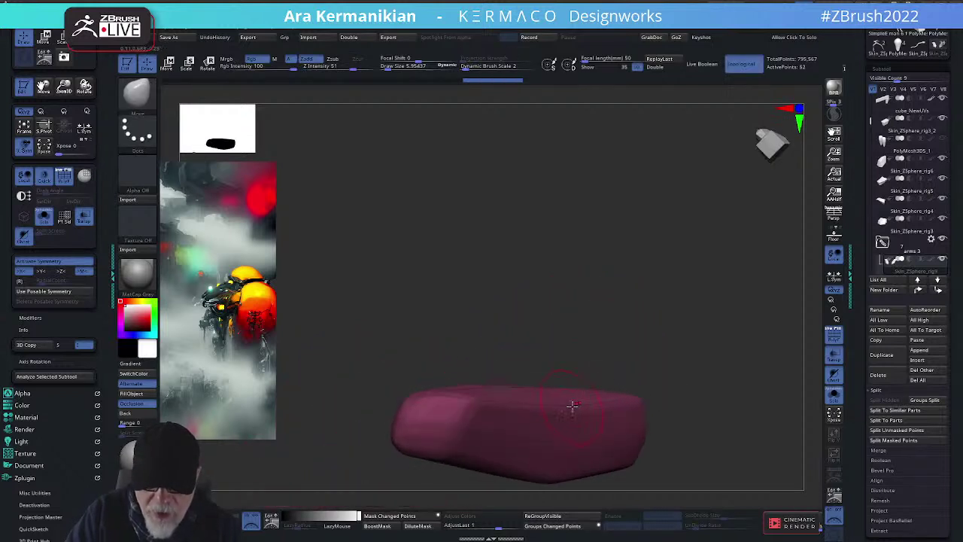
drag(598, 334, 431, 439)
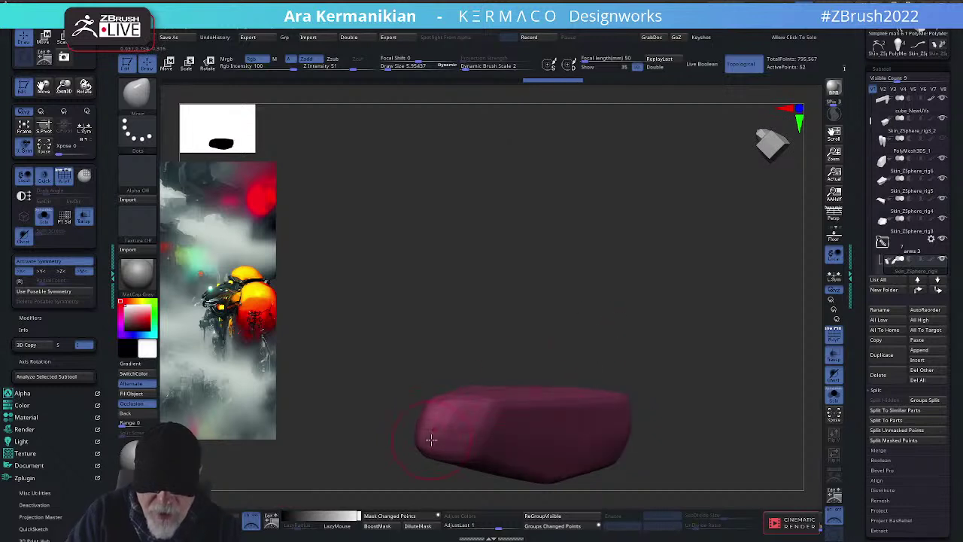
drag(602, 337, 551, 344)
drag(450, 336, 385, 288)
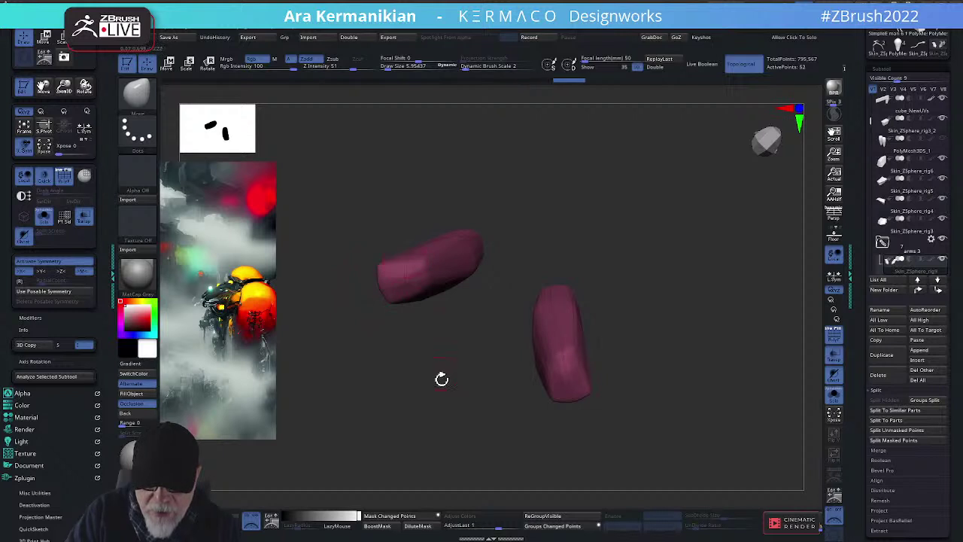
drag(441, 378, 633, 407)
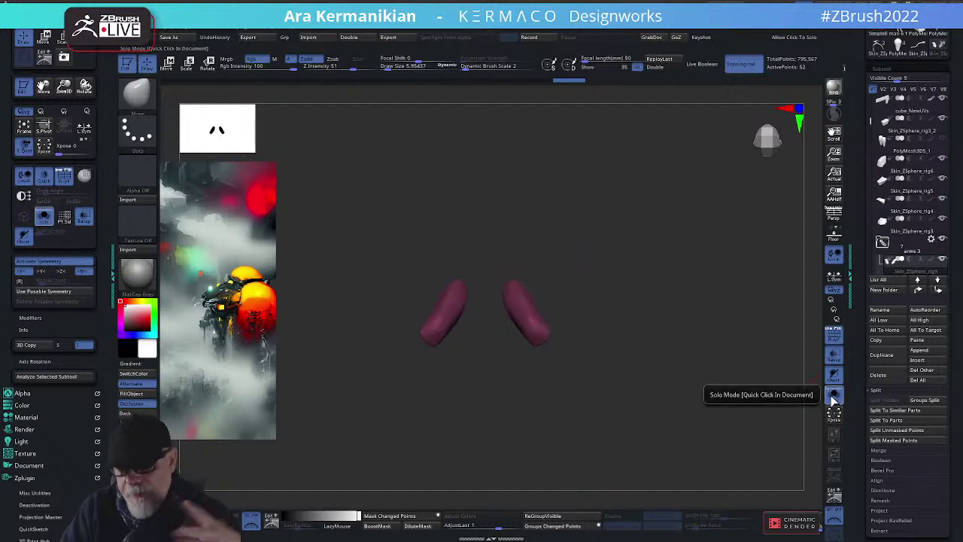
Bring the full model back into view and examine the limb proportions from the front, the side and below
click(834, 395)
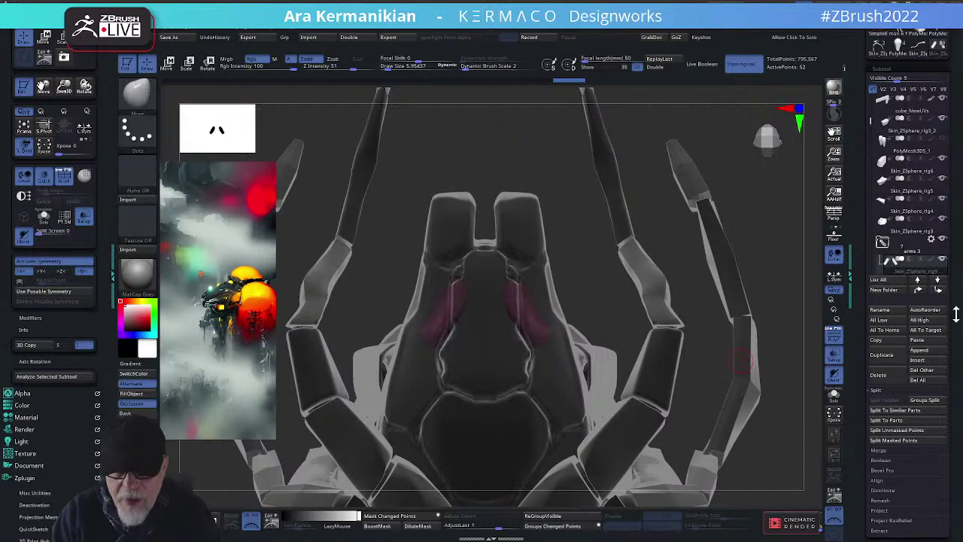
drag(717, 324, 740, 370)
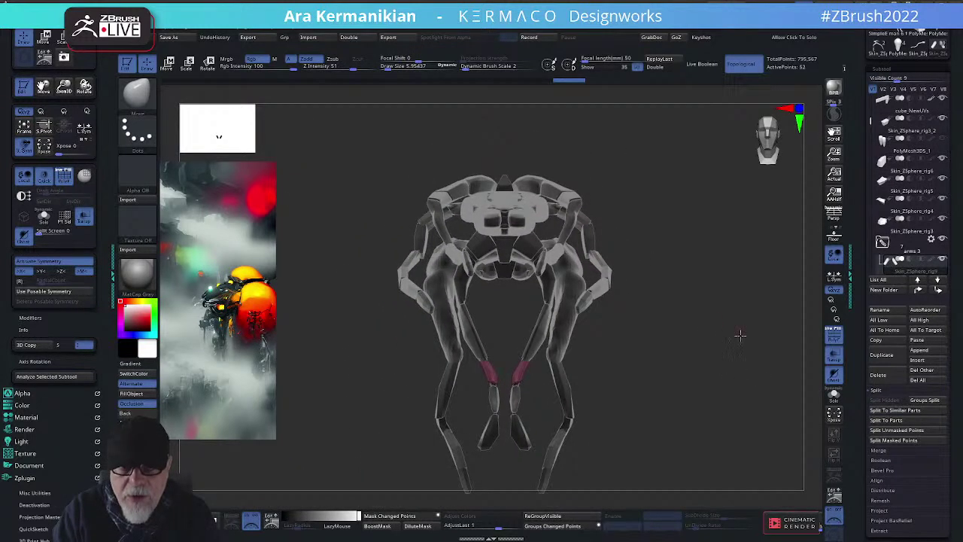
drag(740, 335, 748, 305)
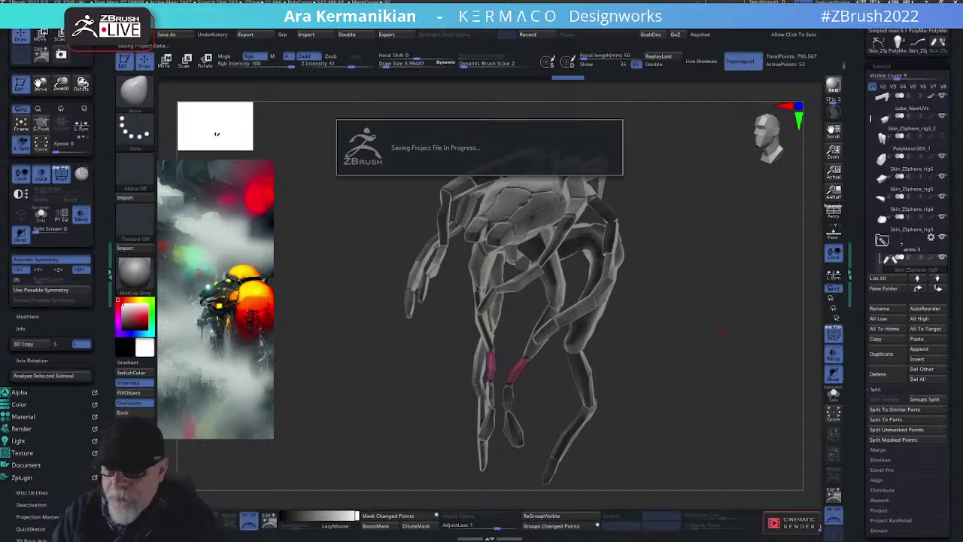
drag(710, 344, 705, 314)
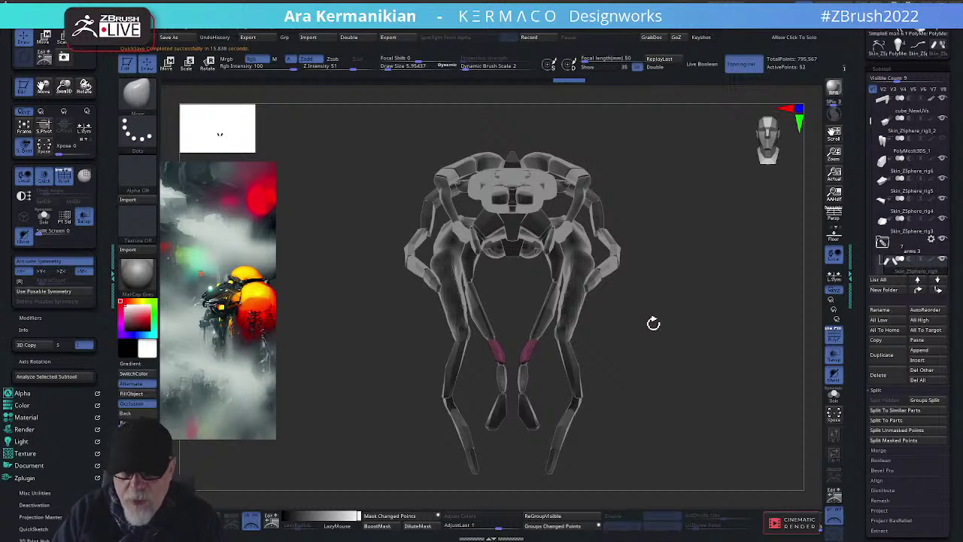
drag(653, 323, 673, 336)
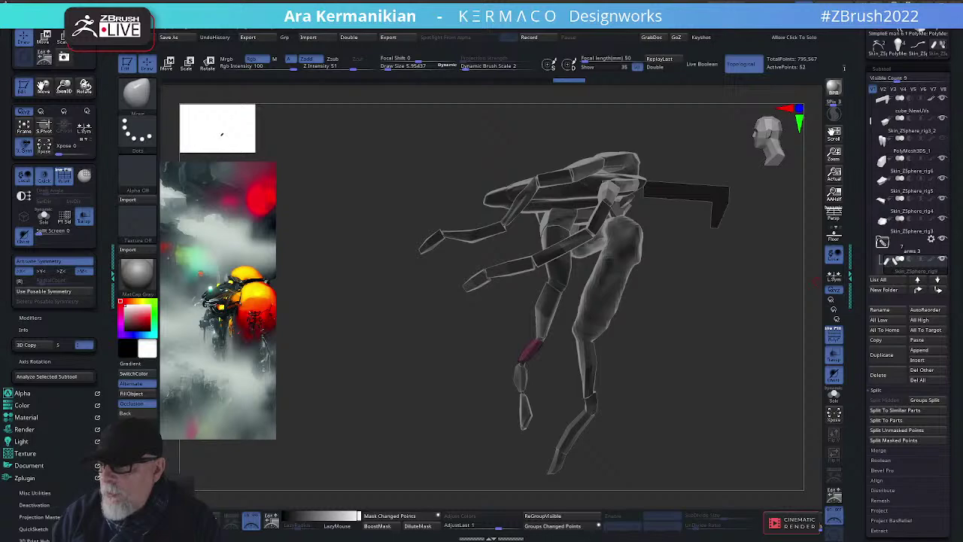
Switch to the browser, look at the runtime options of the Disco Diffusion v5.2 Colab notebook, and return to ZBrush
drag(710, 541, 686, 87)
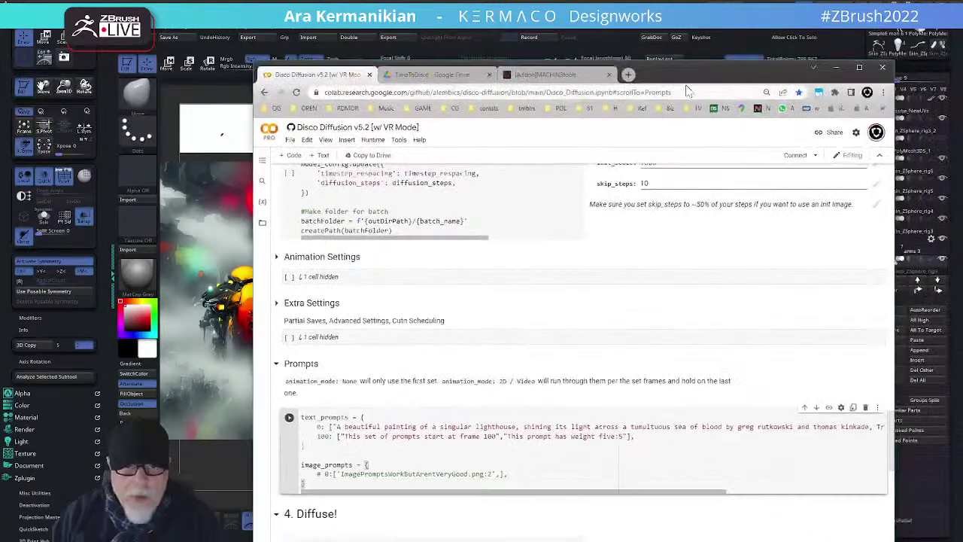
click(374, 140)
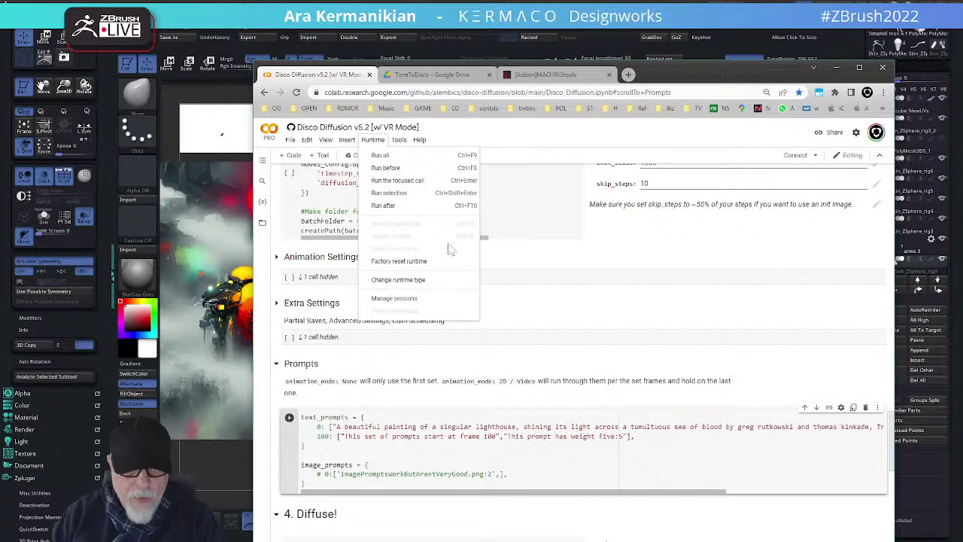
click(837, 68)
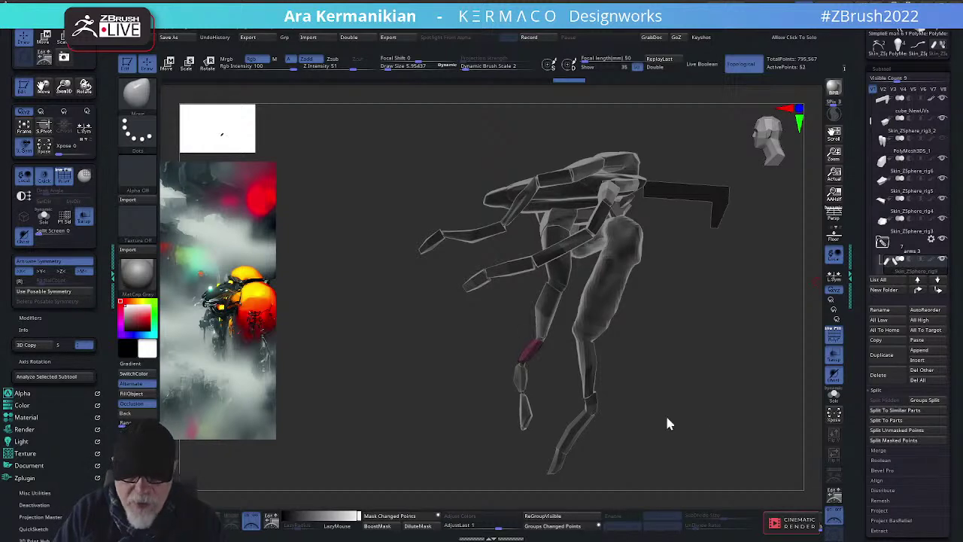
Enlarge the Move brush to a draw size of about 17 and fit the short segments' ends to the neighbouring limb parts
drag(695, 397, 729, 398)
mouse_move(684, 355)
alt+mouse_down()
mouse_move(690, 320)
mouse_move(762, 359)
mouse_move(782, 385)
alt+mouse_up()
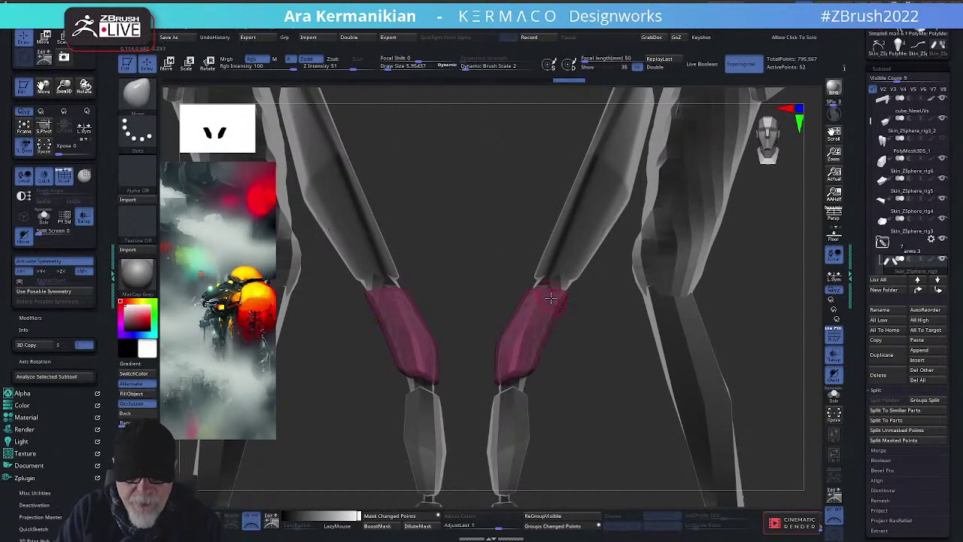
key(s)
drag(549, 295, 543, 283)
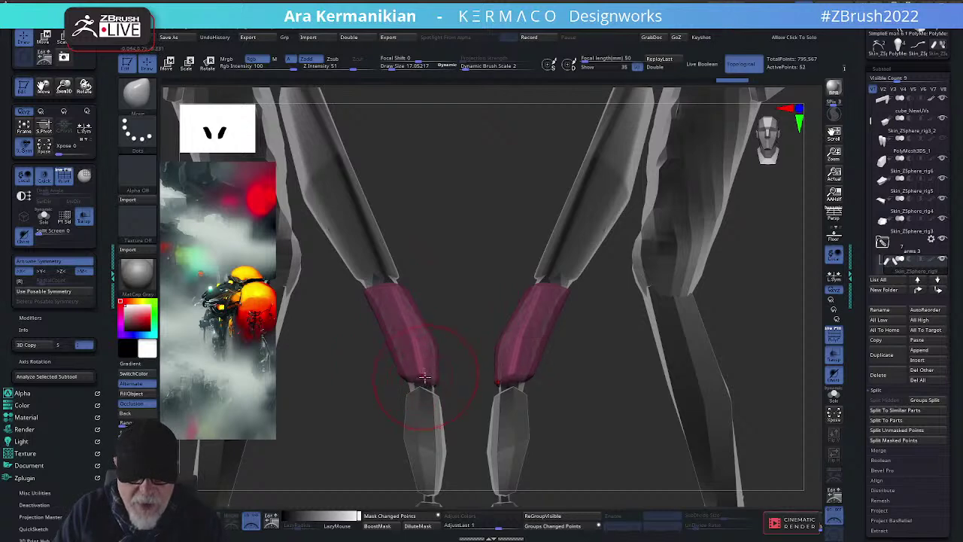
mouse_move(538, 402)
mouse_down()
mouse_move(582, 417)
mouse_move(538, 384)
mouse_up()
Set the Move brush draw size to about 10.7 and refine the short segments' profile from the side
key(s)
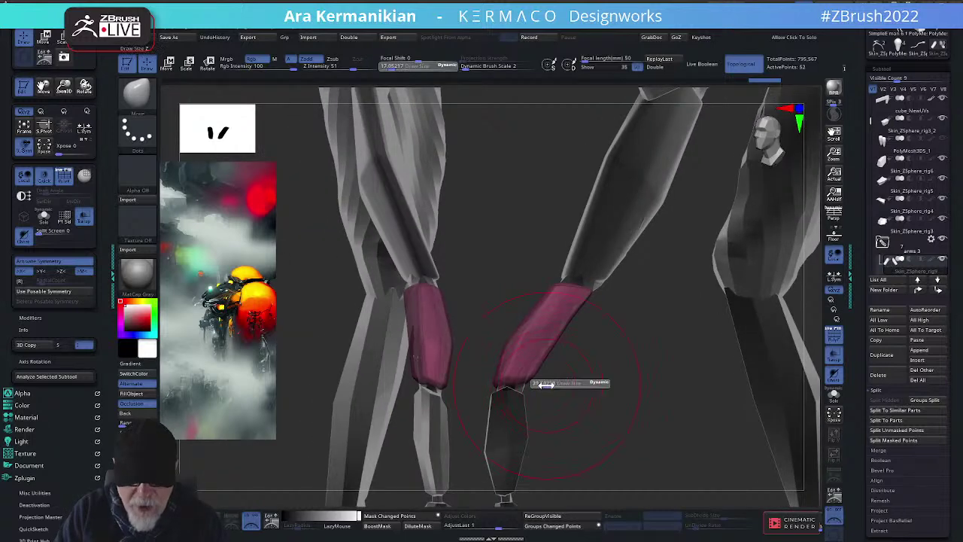
click(541, 385)
drag(612, 399, 486, 376)
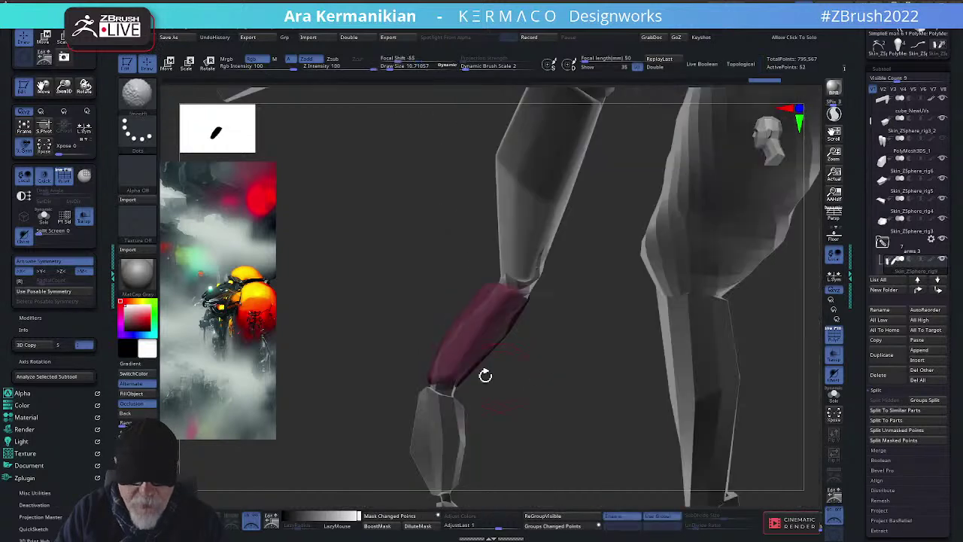
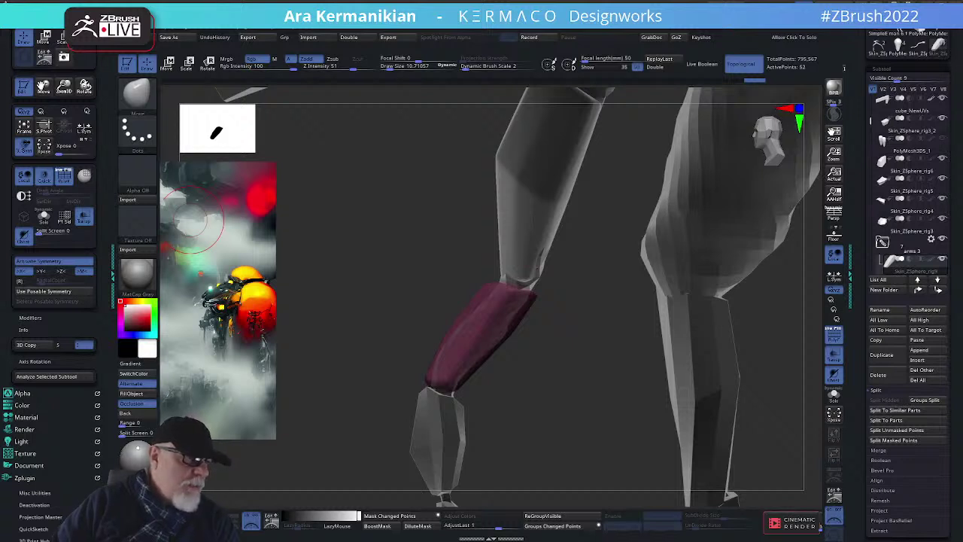
Switch to Instagram in the browser and check the recent notifications on the KERMACO profile
drag(1, 360, 572, 1)
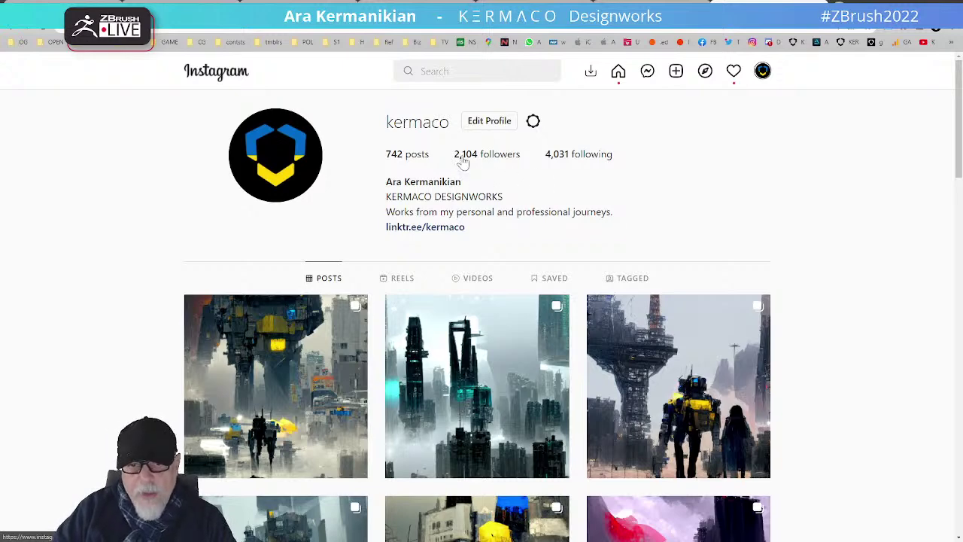
click(735, 72)
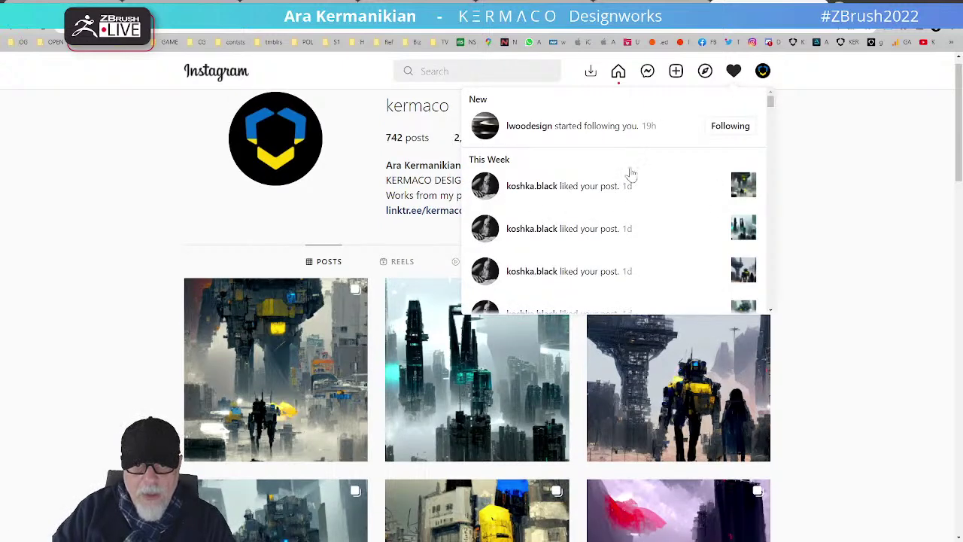
scroll(597, 208, down, 3)
click(681, 265)
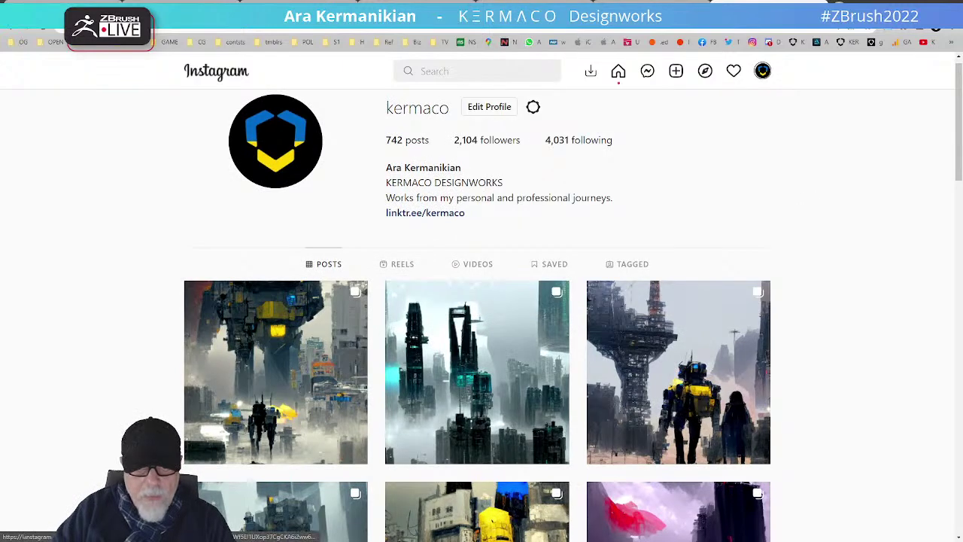
Browse the profile's post grid and view the medieval bust post "The Last War" up close
scroll(466, 271, down, 2)
scroll(459, 297, down, 7)
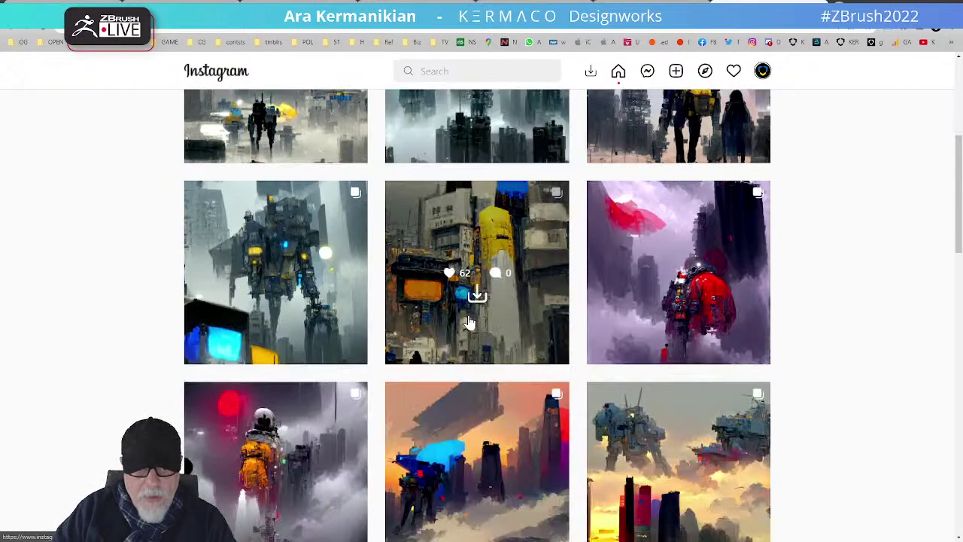
scroll(475, 339, down, 10)
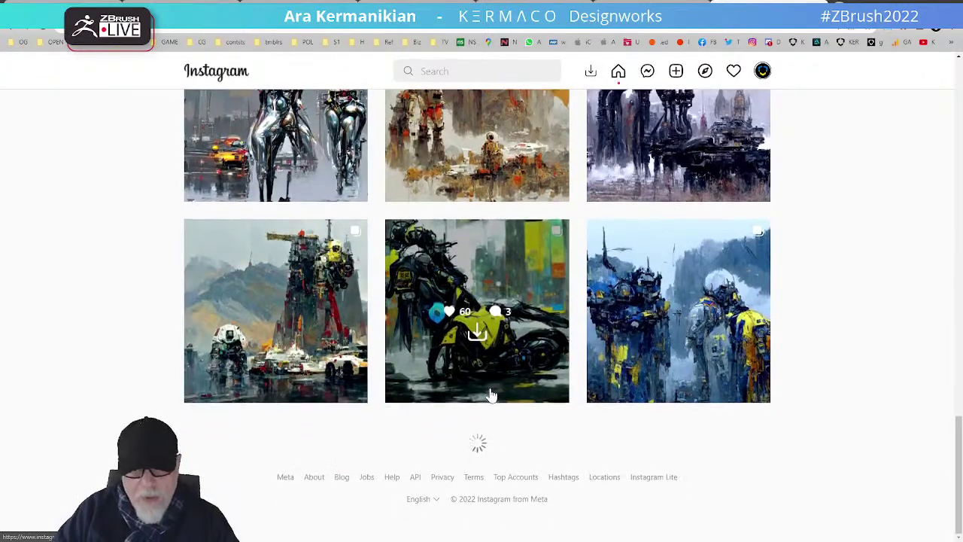
scroll(491, 389, down, 4)
scroll(491, 389, down, 3)
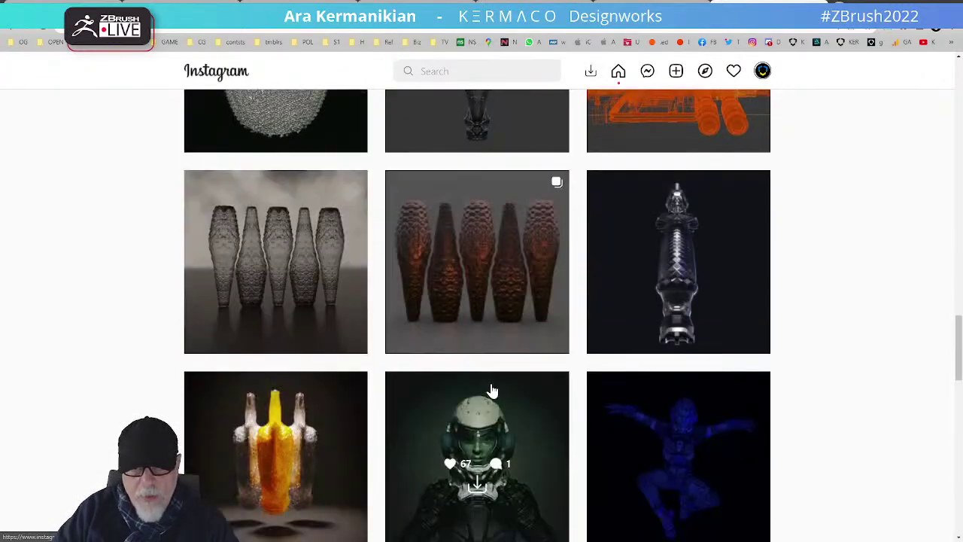
scroll(493, 389, up, 3)
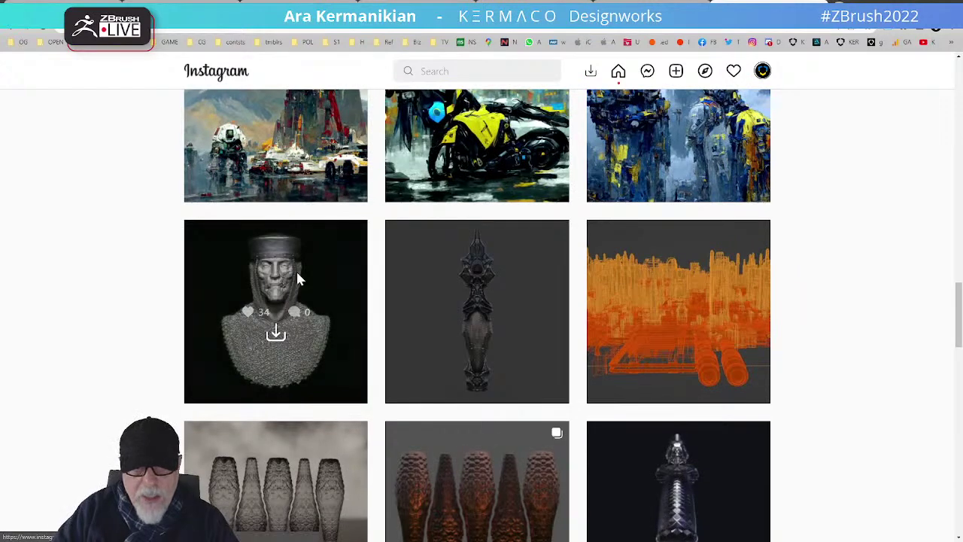
click(297, 272)
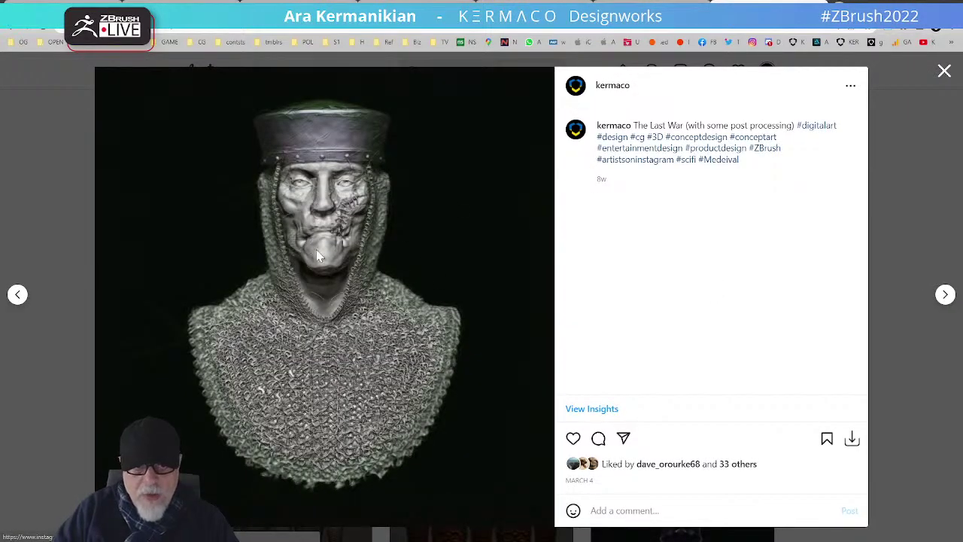
click(943, 72)
Look back over the robot and cityscape artwork up to the start of the profile, and open the Instagram home feed
scroll(625, 342, up, 3)
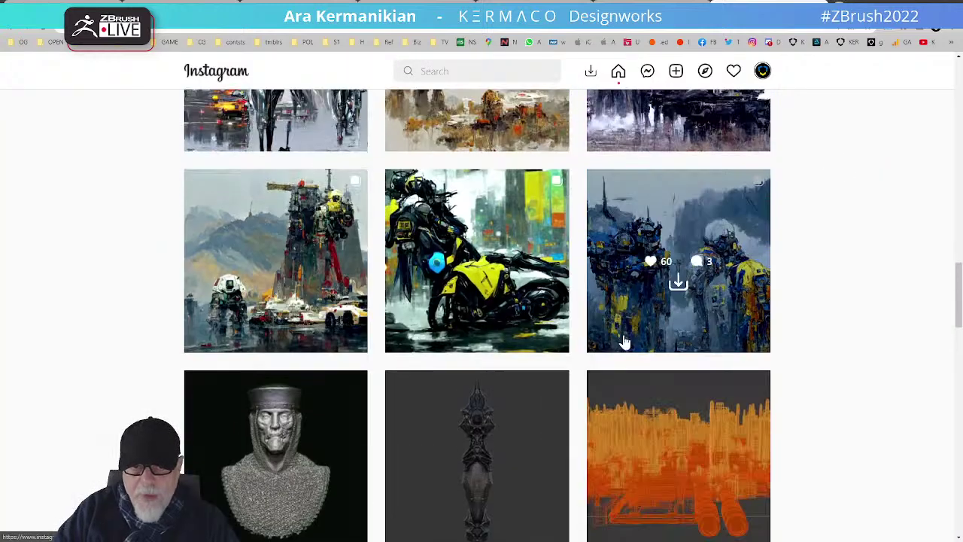
scroll(625, 343, up, 15)
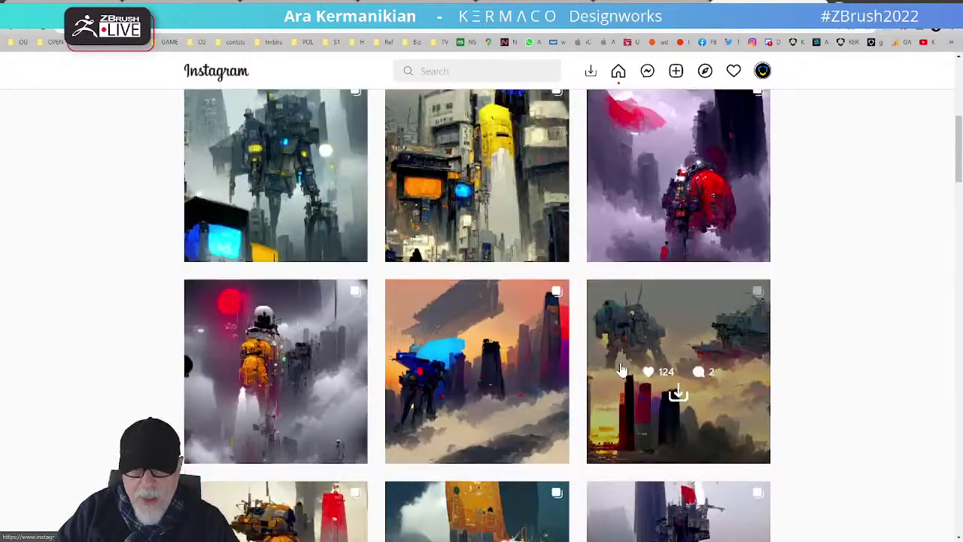
scroll(622, 369, up, 5)
scroll(621, 374, up, 2)
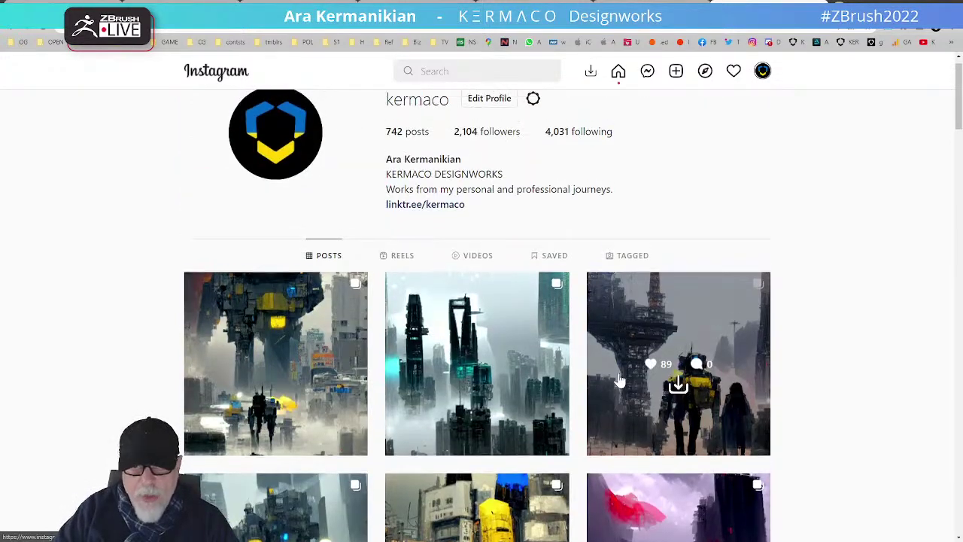
click(225, 75)
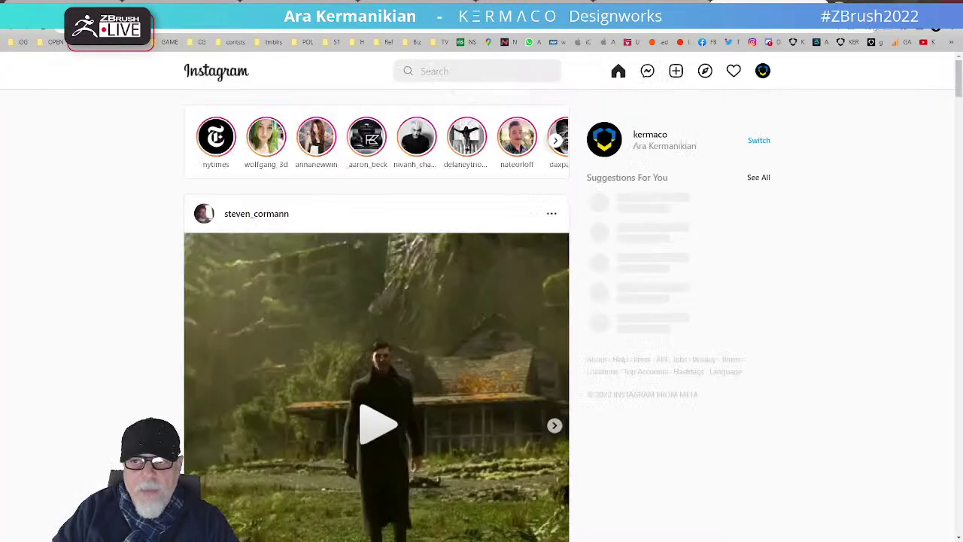
Browse the Midjourney artist's Instagram profile and open the "Happy Alien day!" post
key(alt+Tab)
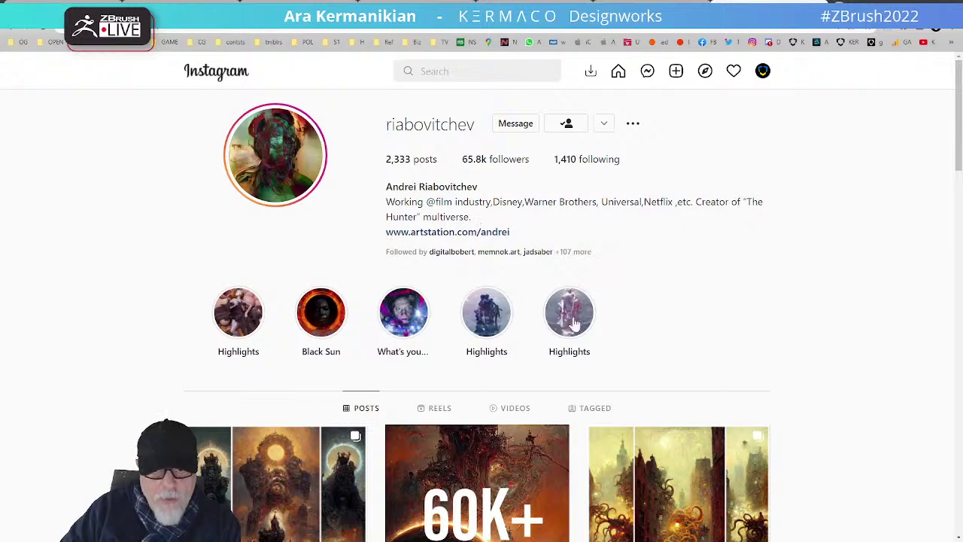
scroll(587, 275, down, 3)
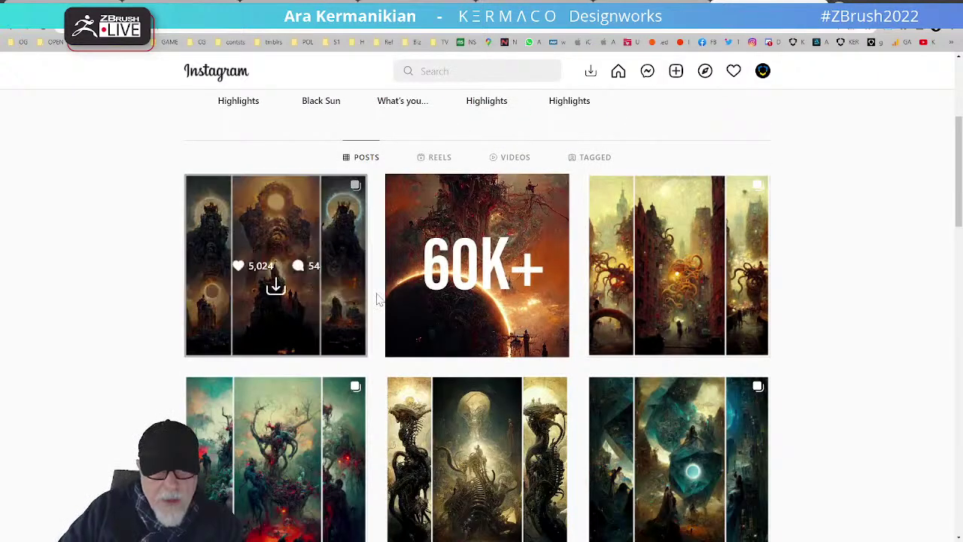
scroll(591, 339, down, 1)
click(485, 376)
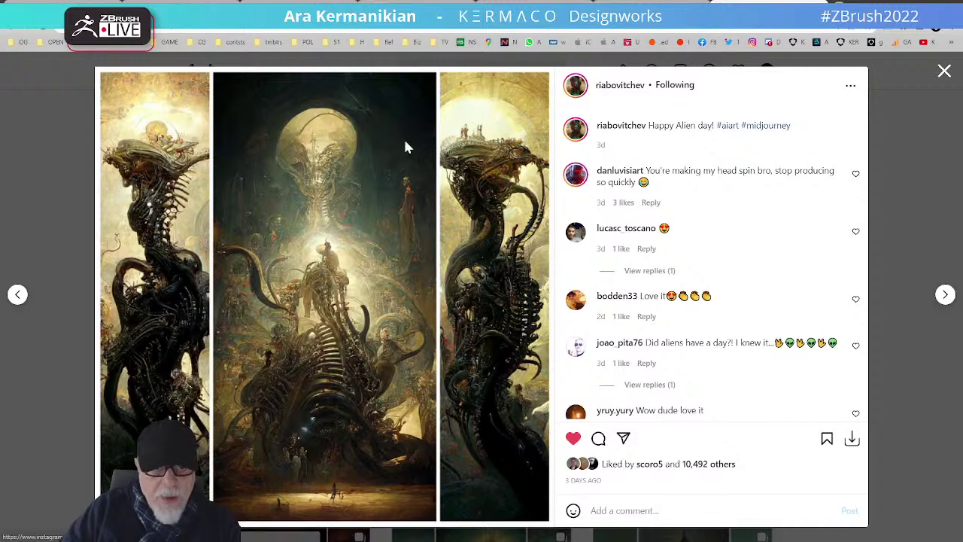
Page through the following AI art posts to the third image of "Gods of Metaverse" and return to ZBrush
click(946, 294)
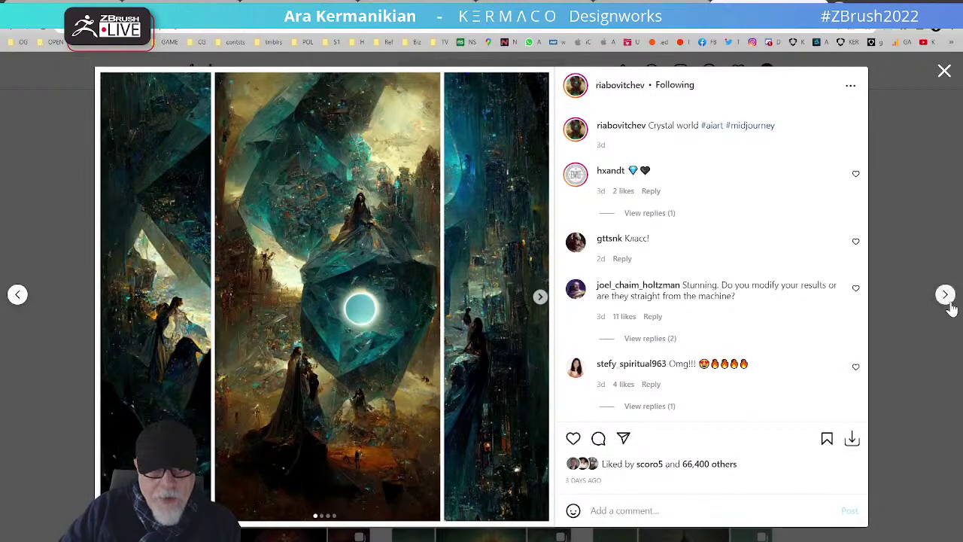
click(946, 295)
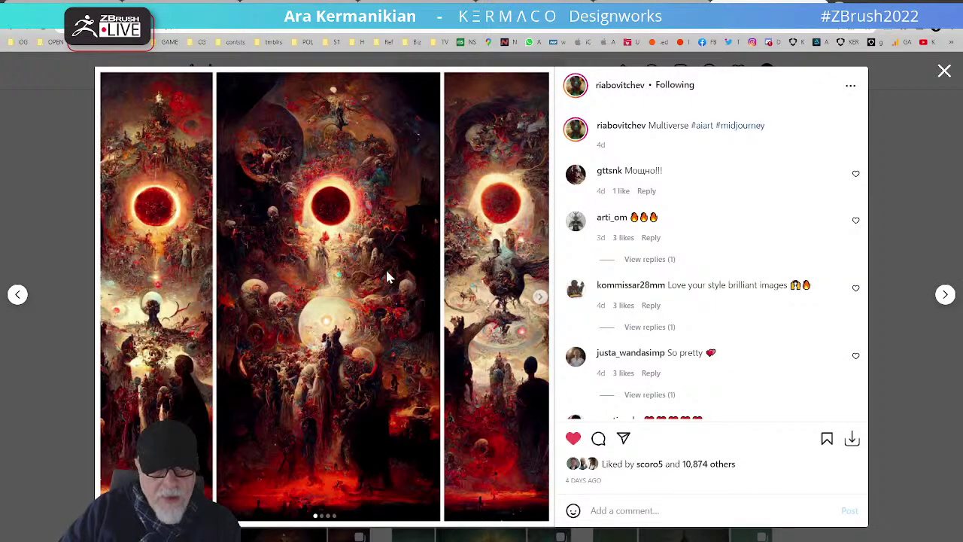
click(946, 295)
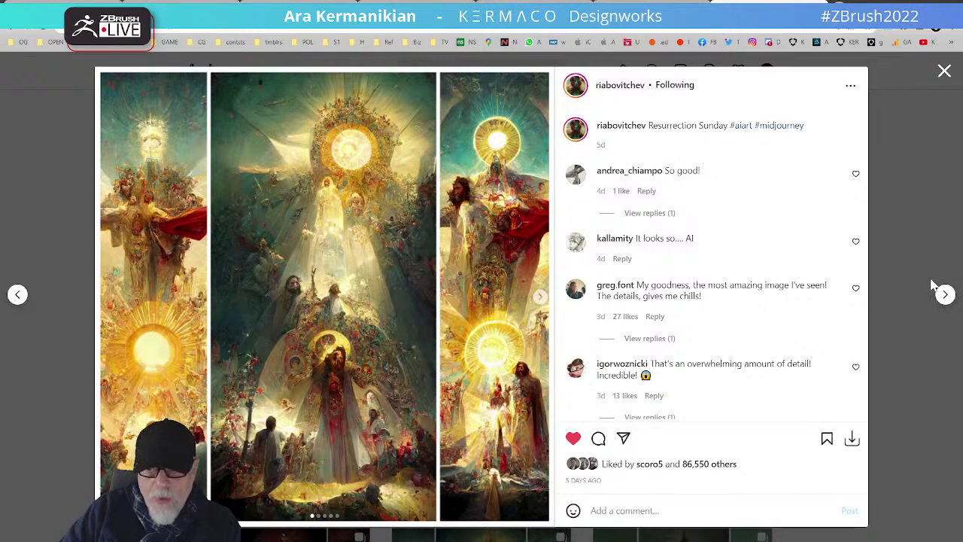
click(946, 295)
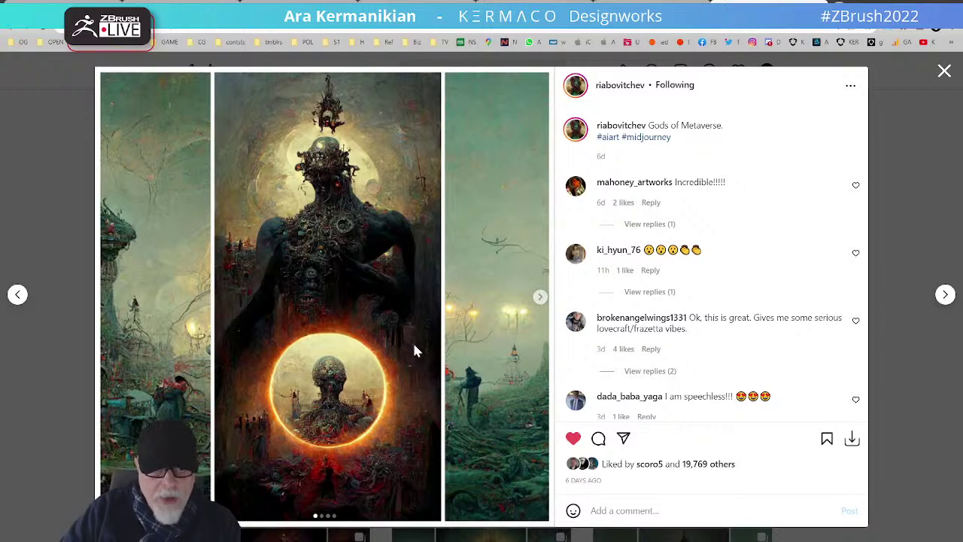
click(539, 300)
click(539, 300)
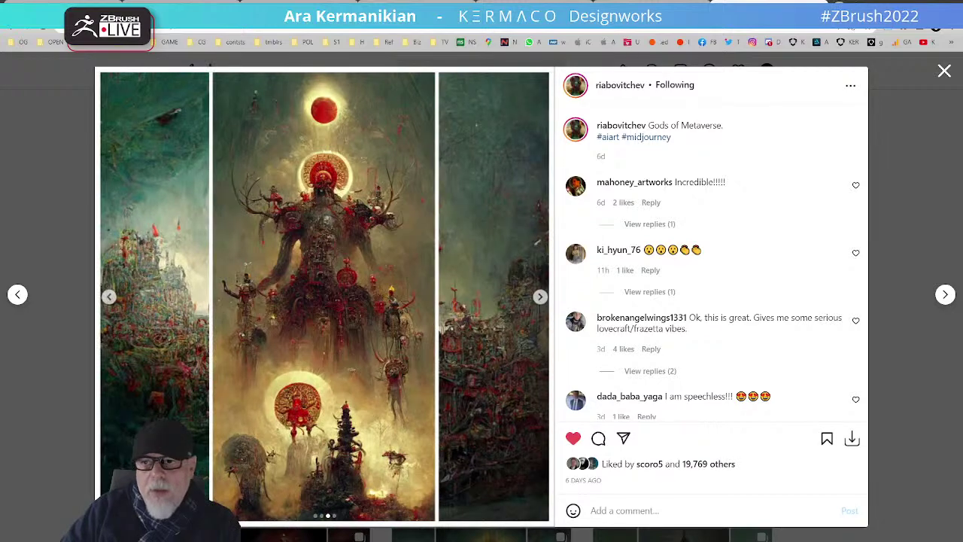
key(alt+Tab)
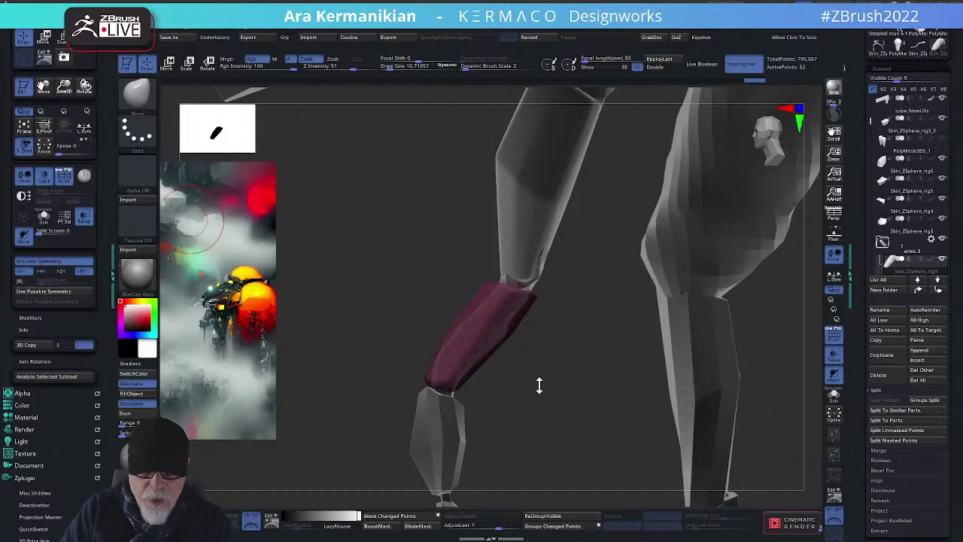
Select the pair of limb segments below the short ones and enable dynamic subdivision with QGrid Bevel, adjusting its coverage
drag(562, 374, 580, 307)
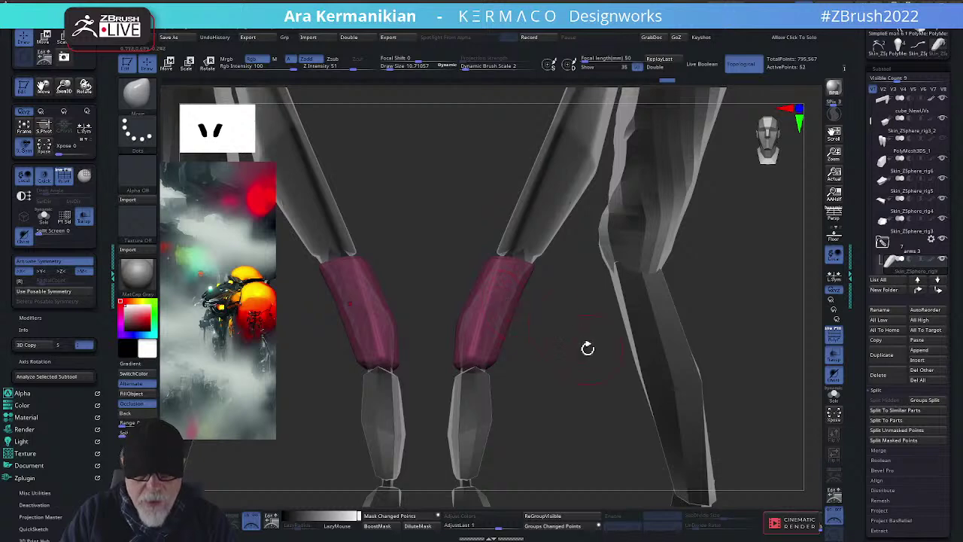
drag(584, 348, 547, 363)
alt+click(466, 399)
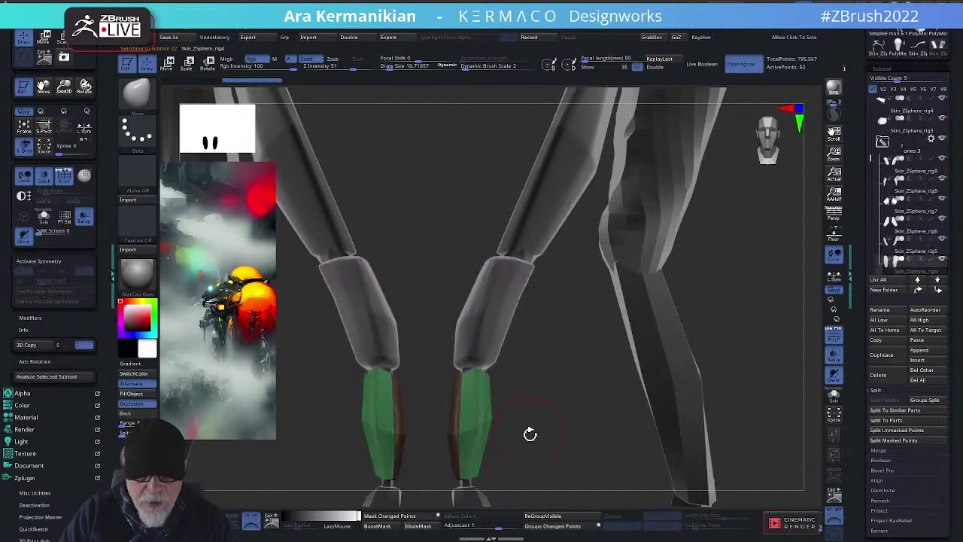
drag(531, 434, 598, 340)
key(ctrl+2)
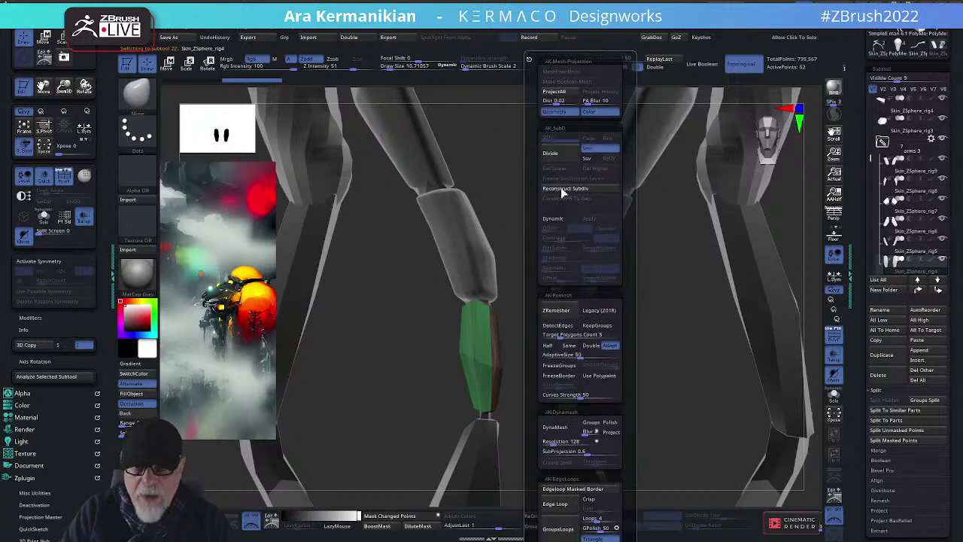
click(557, 224)
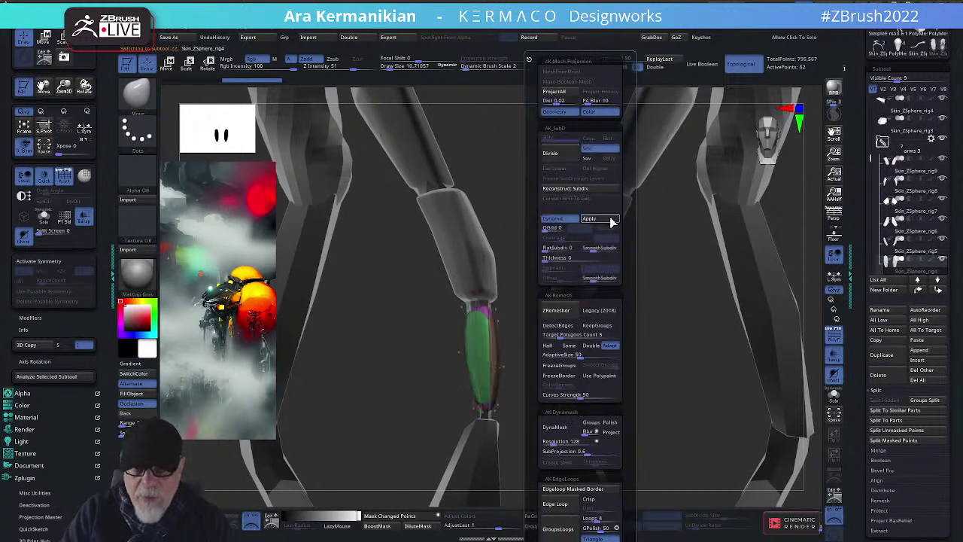
click(549, 229)
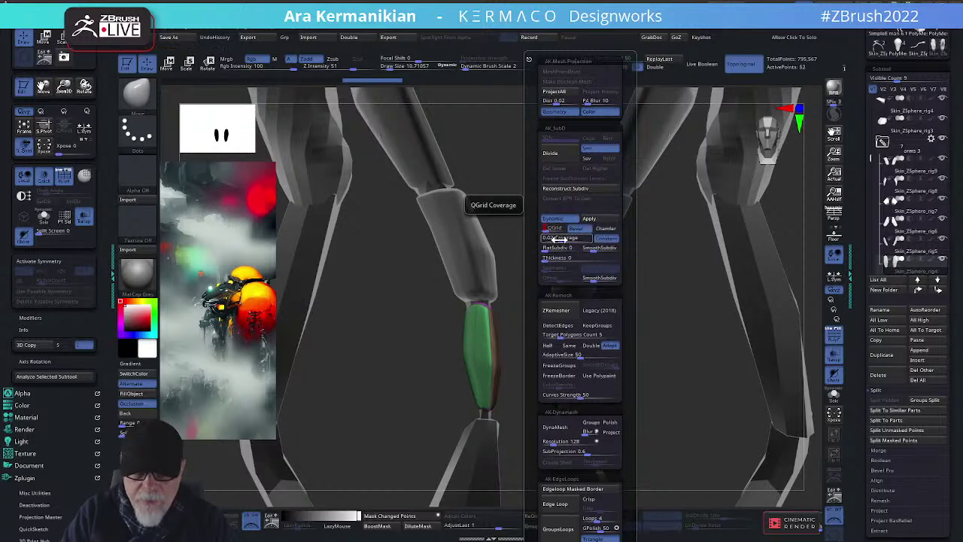
drag(557, 238, 558, 239)
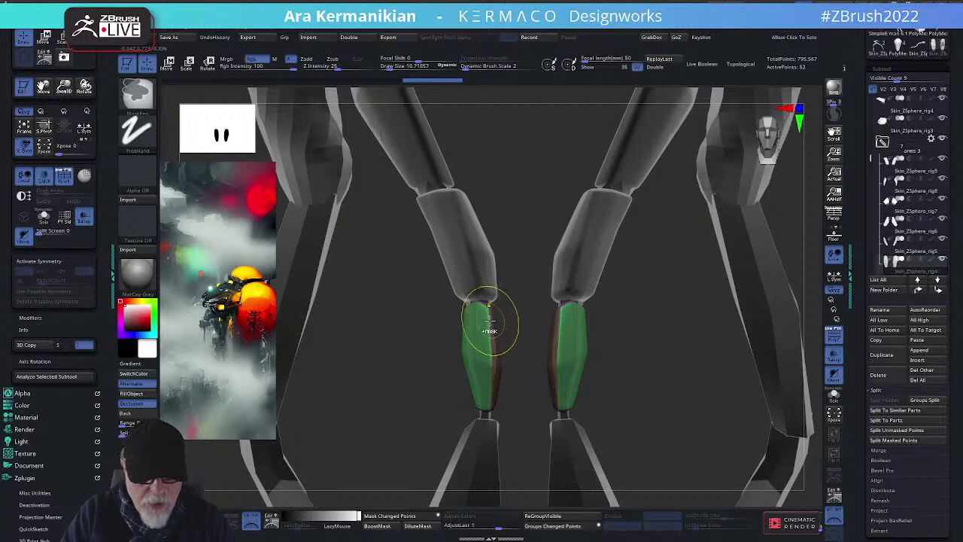
Merge the selected segments into a single polygroup and activate symmetry for them
key(space)
key(ctrl+w)
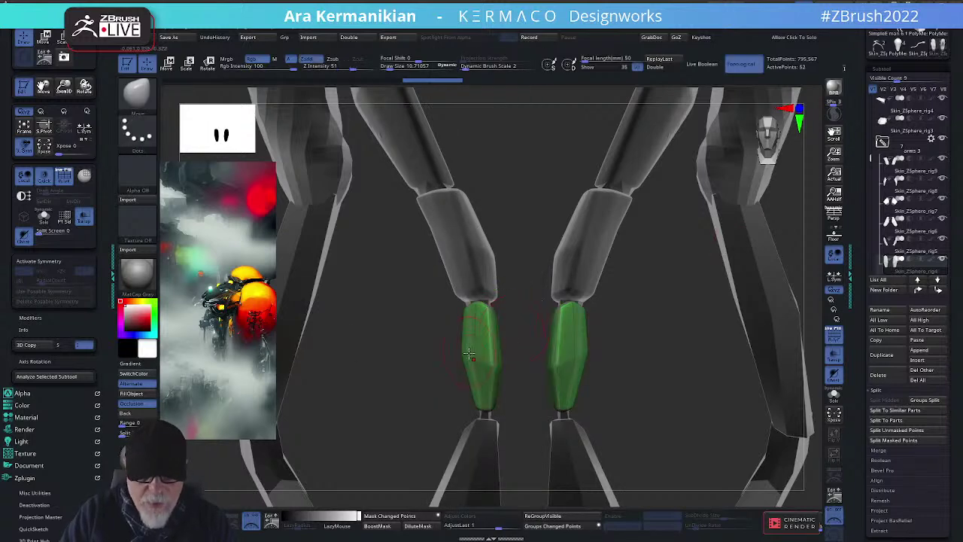
key(space)
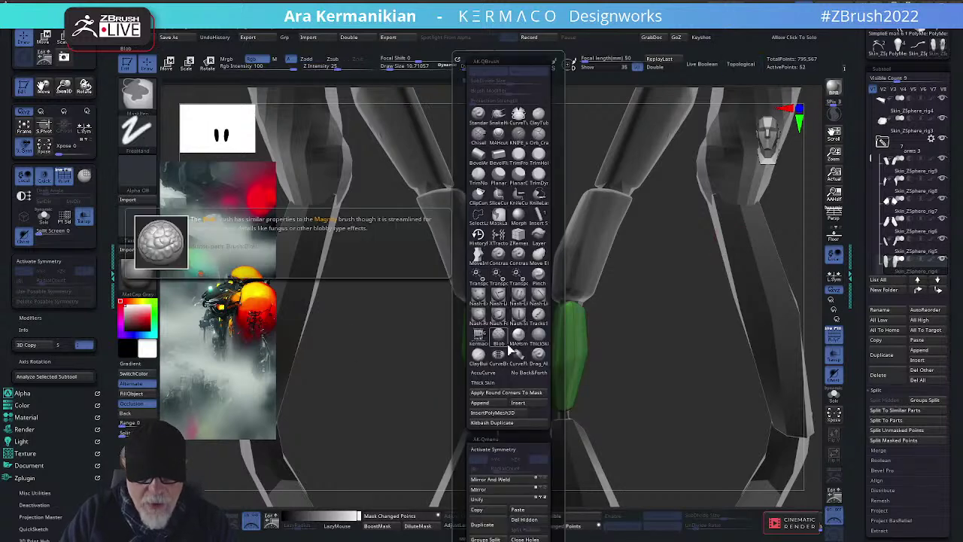
click(509, 450)
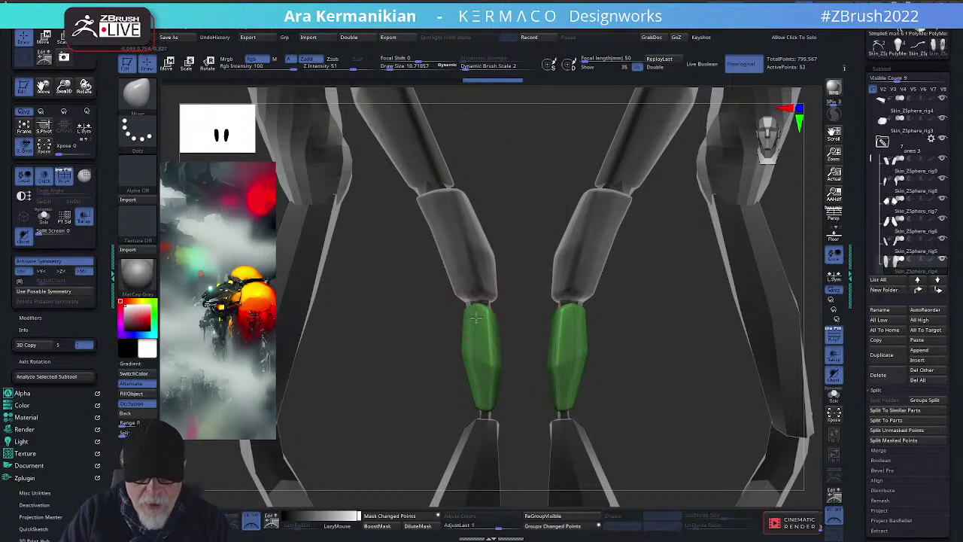
Set the Move brush draw size to about 9.4 and widen the segments' upper ends and outer sides to match the segments above
key(s)
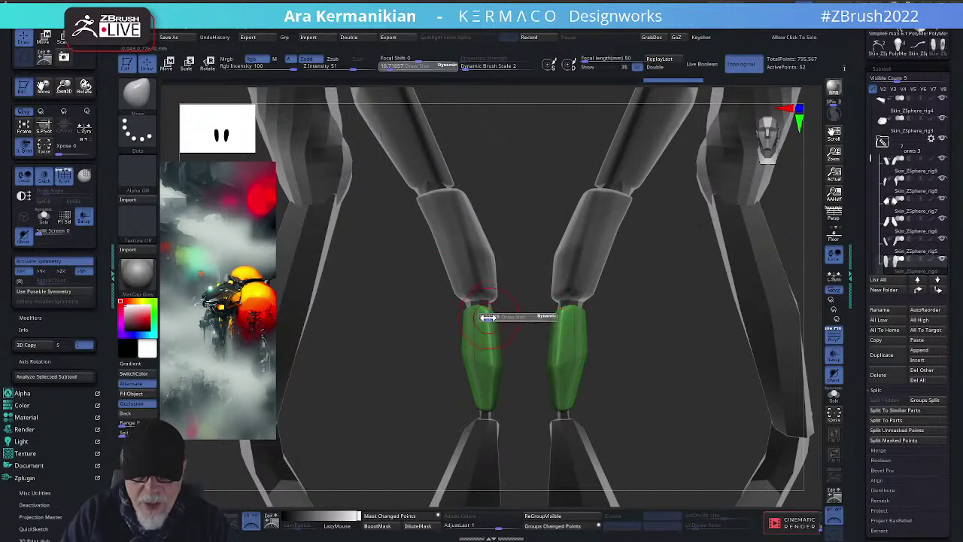
key(s)
mouse_move(488, 318)
mouse_down()
mouse_move(496, 316)
mouse_move(483, 319)
mouse_up()
key(s)
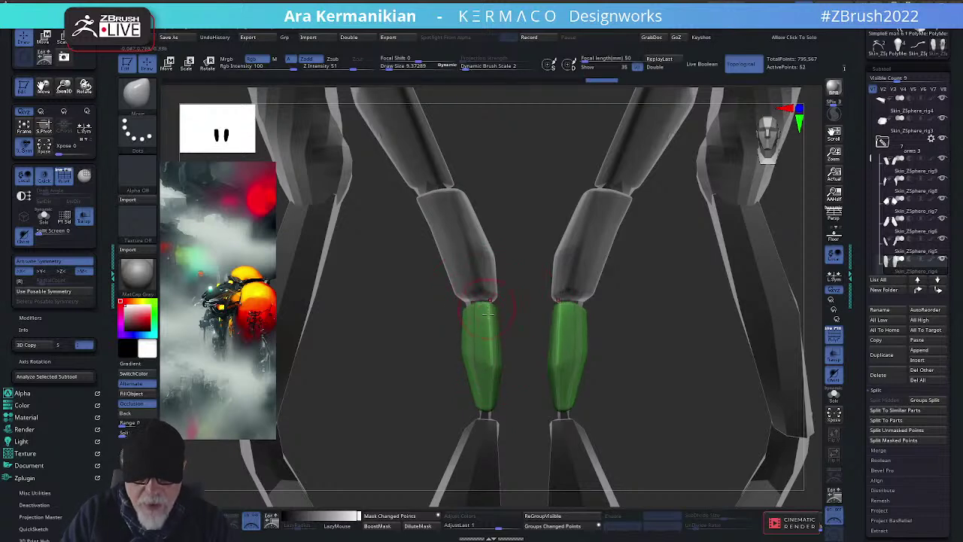
drag(471, 359, 455, 361)
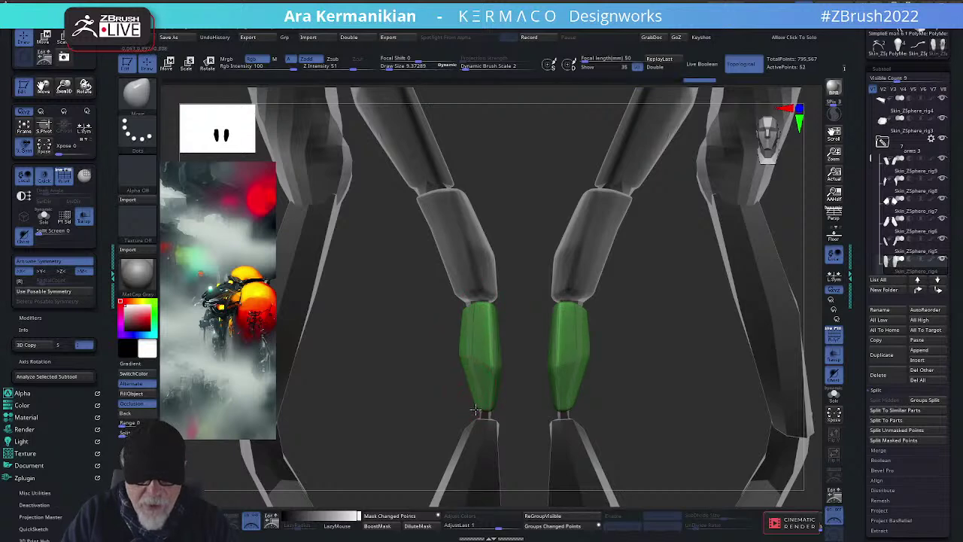
mouse_move(475, 406)
mouse_down()
mouse_move(494, 415)
mouse_move(483, 402)
mouse_move(497, 405)
mouse_move(478, 384)
mouse_move(480, 366)
mouse_up()
Set the Move brush draw size to about 4.2 and refine the green segments' upper and lower ends where they meet their neighbours
mouse_move(587, 391)
mouse_down()
mouse_move(531, 334)
mouse_move(550, 339)
mouse_move(554, 378)
mouse_move(518, 347)
mouse_move(570, 372)
mouse_move(511, 374)
mouse_up()
key(s)
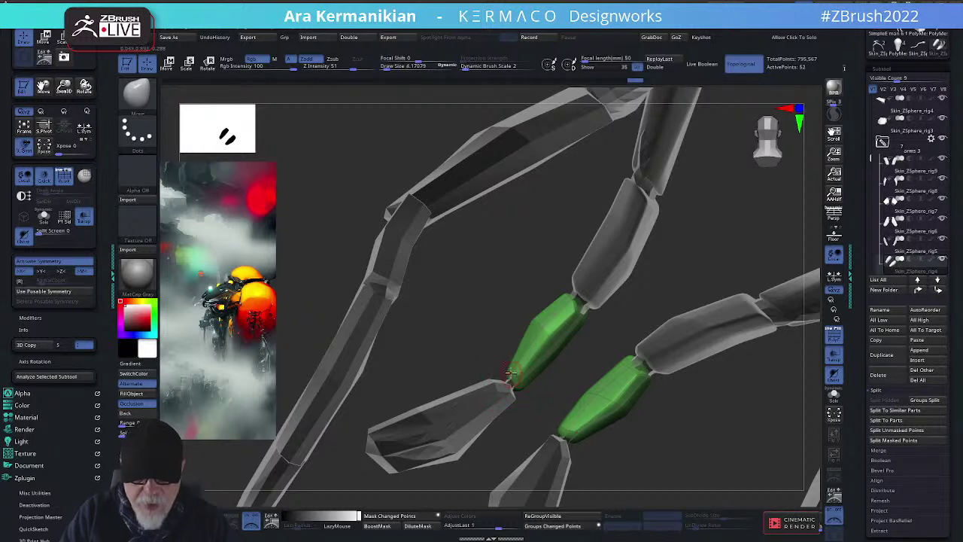
drag(568, 369, 545, 371)
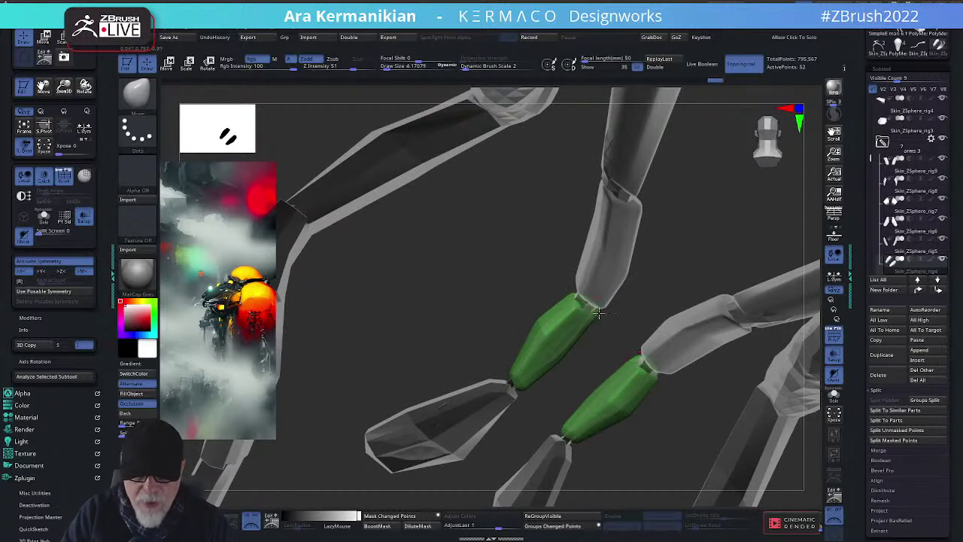
drag(615, 329, 584, 322)
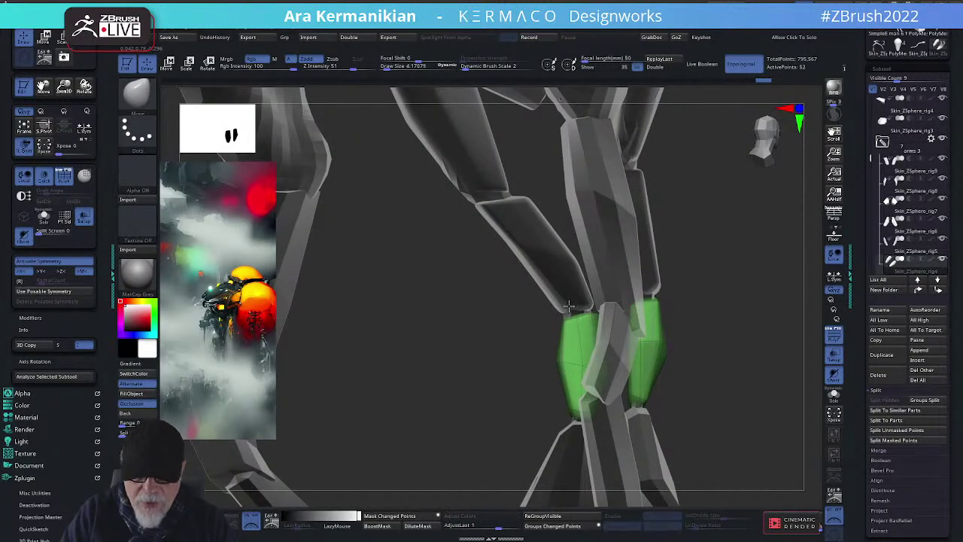
drag(591, 324, 705, 337)
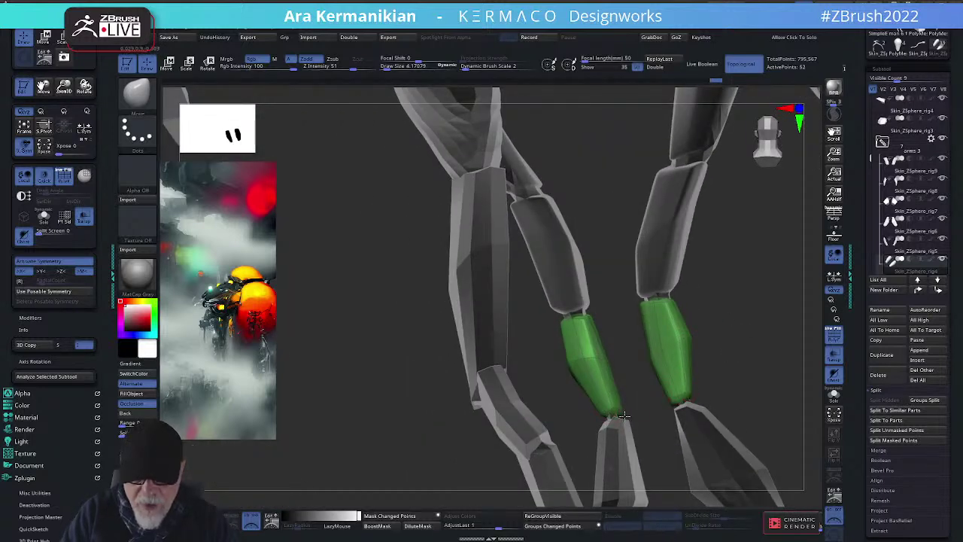
drag(628, 409, 800, 361)
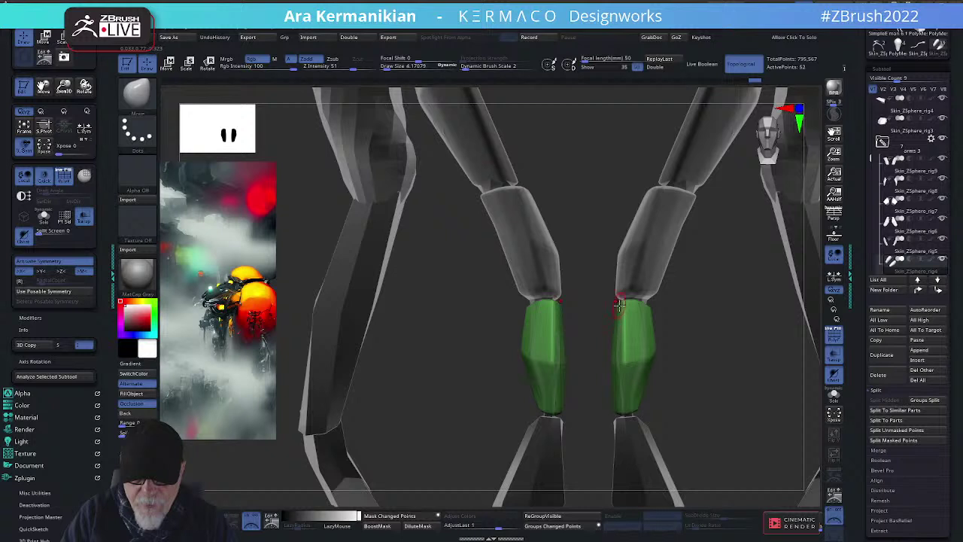
Enlarge the Move brush draw size to about 15.3 and reshape the inner sides and middle of the green segments
key(s)
drag(631, 307, 637, 308)
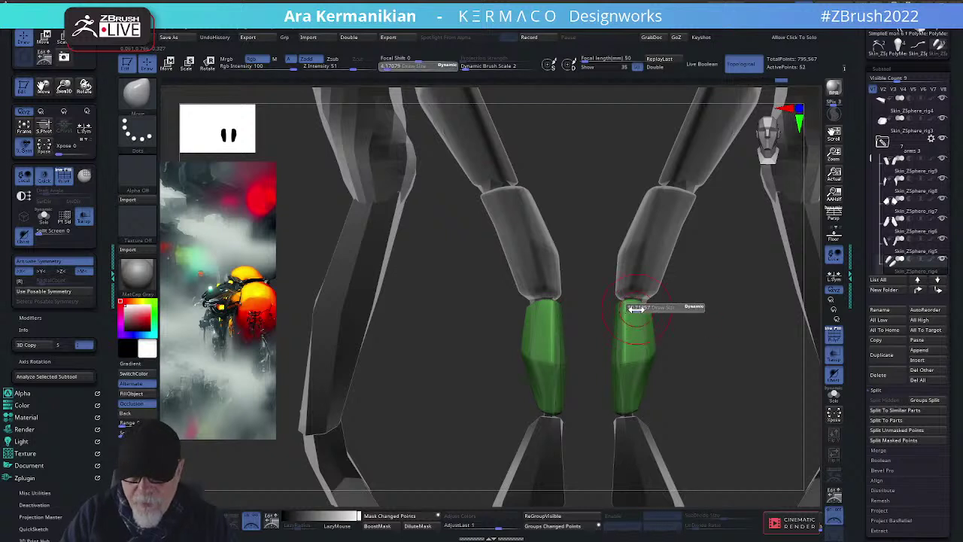
drag(641, 355, 565, 365)
key(s)
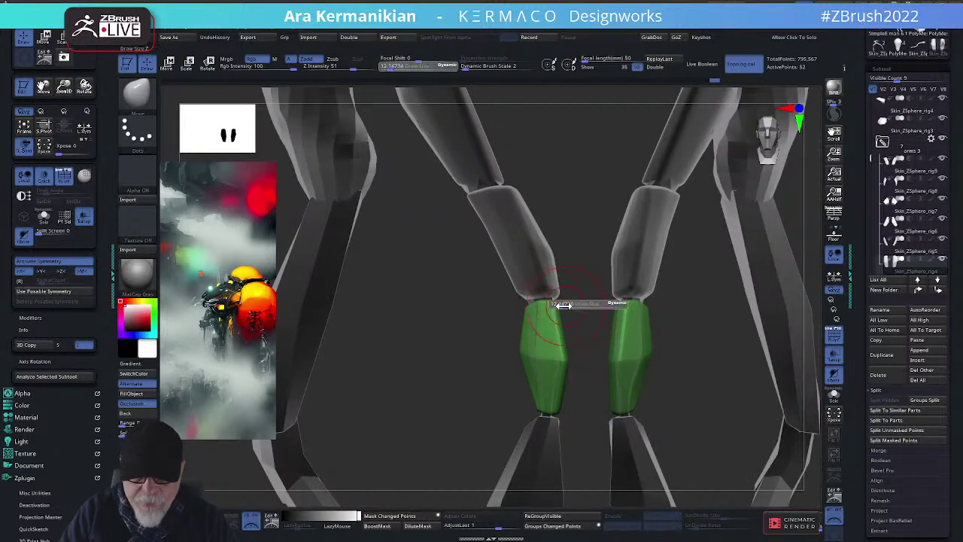
drag(559, 305, 566, 305)
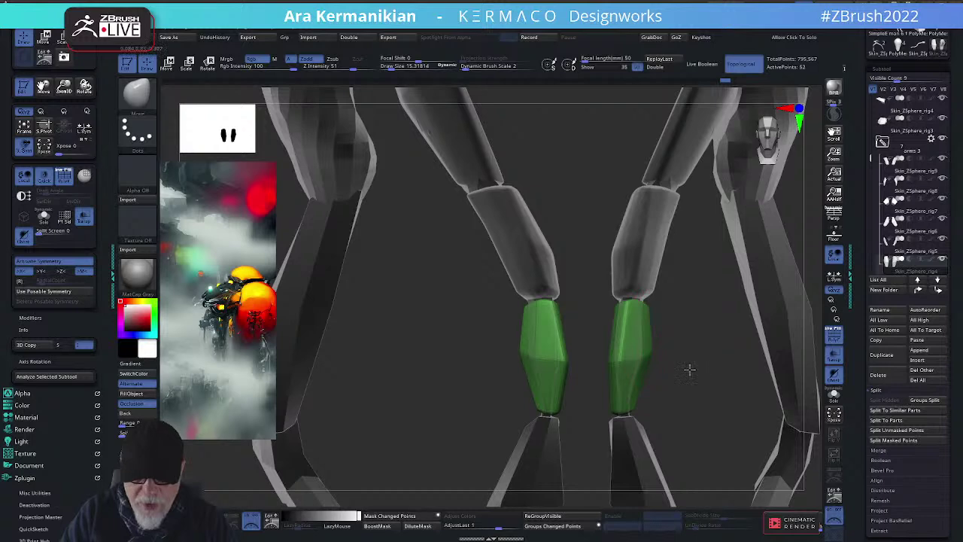
Select the pair of end segments below and enable dynamic subdivision with QGrid 1 and Bevel, adjusting its coverage
shift+drag(690, 370, 594, 343)
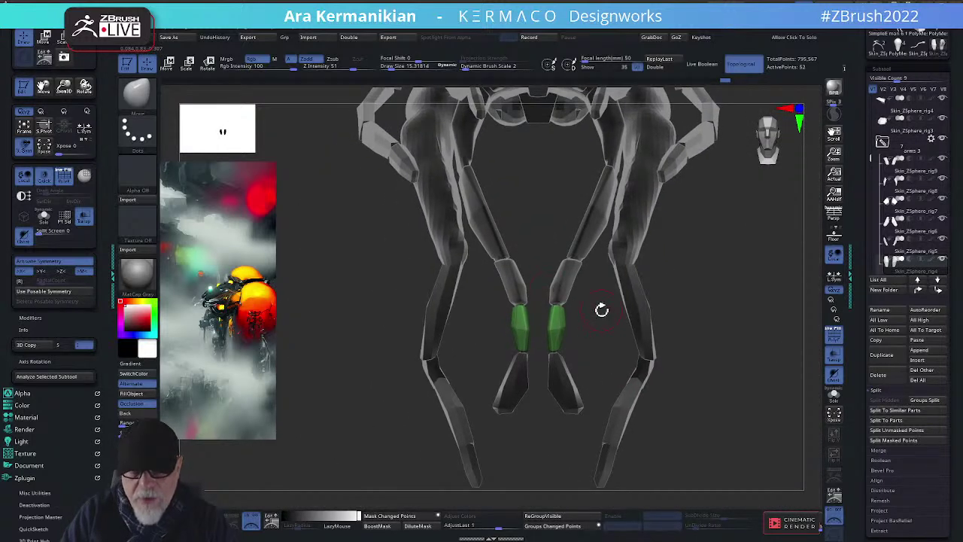
drag(602, 308, 572, 402)
alt+click(576, 416)
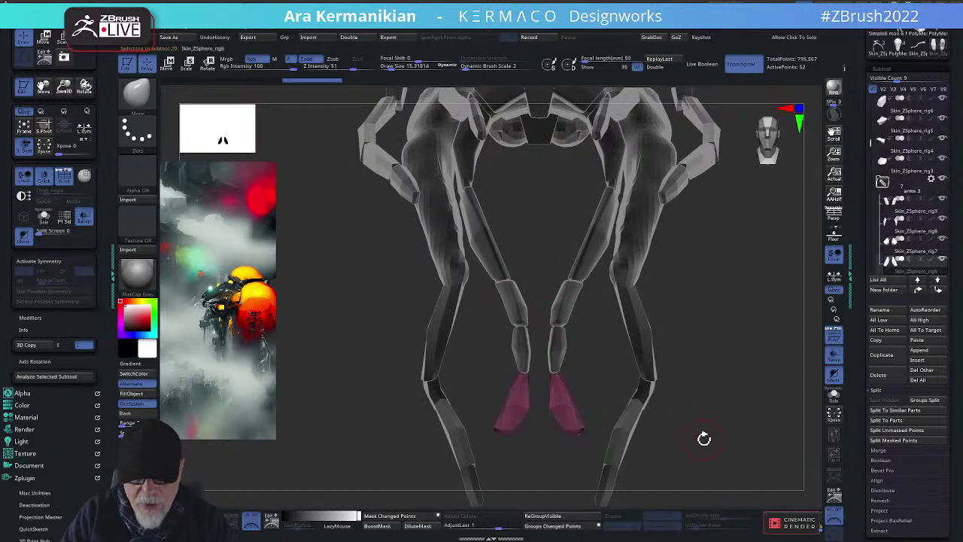
alt+drag(704, 438, 711, 384)
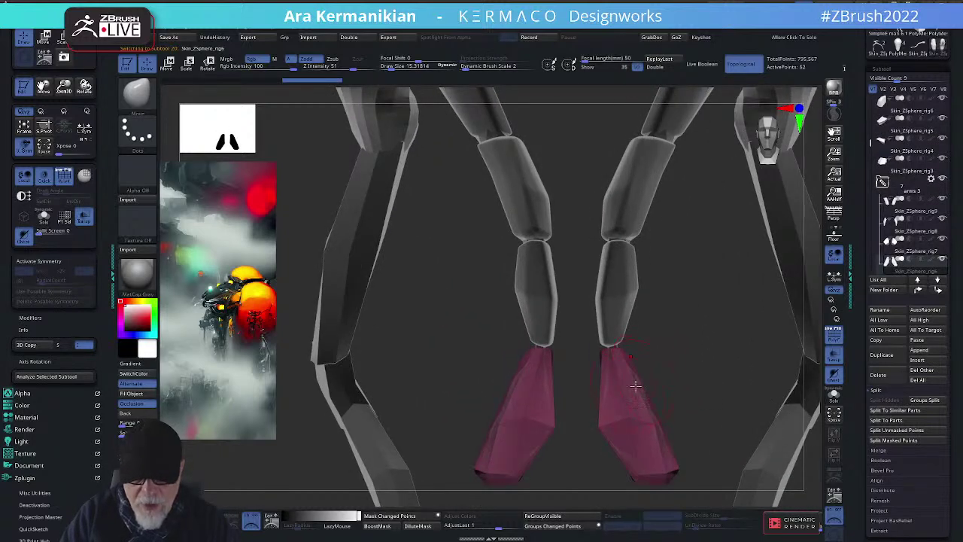
key(ctrl+space)
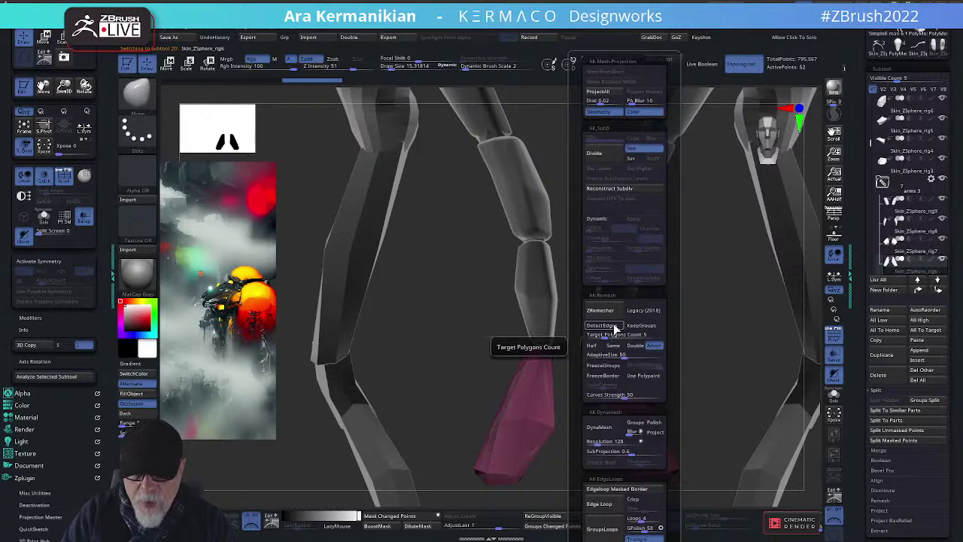
click(596, 219)
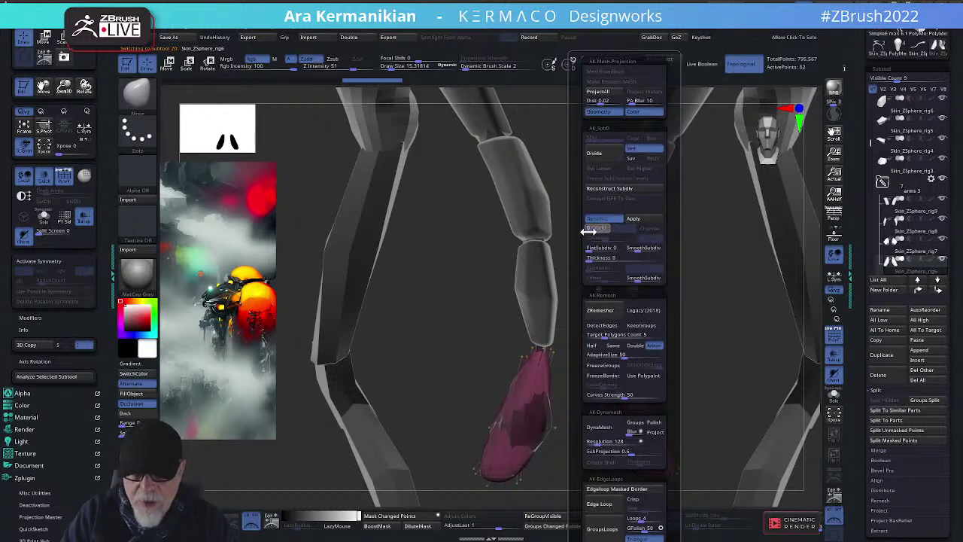
drag(590, 232, 602, 239)
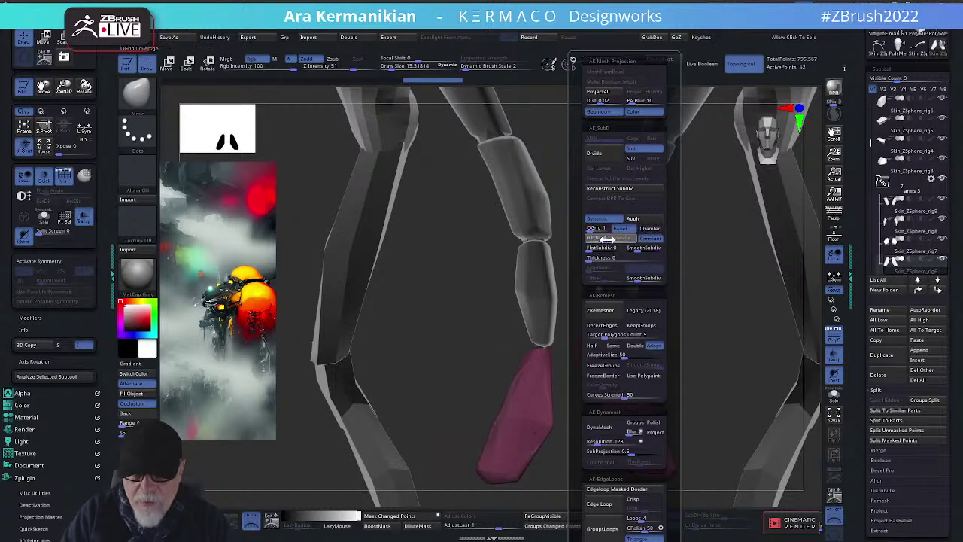
click(608, 239)
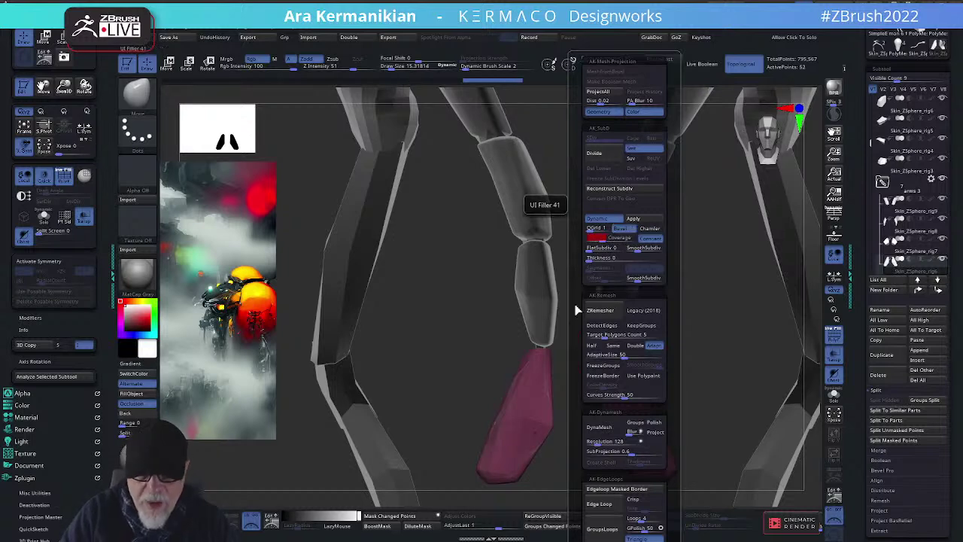
key(ctrl+1)
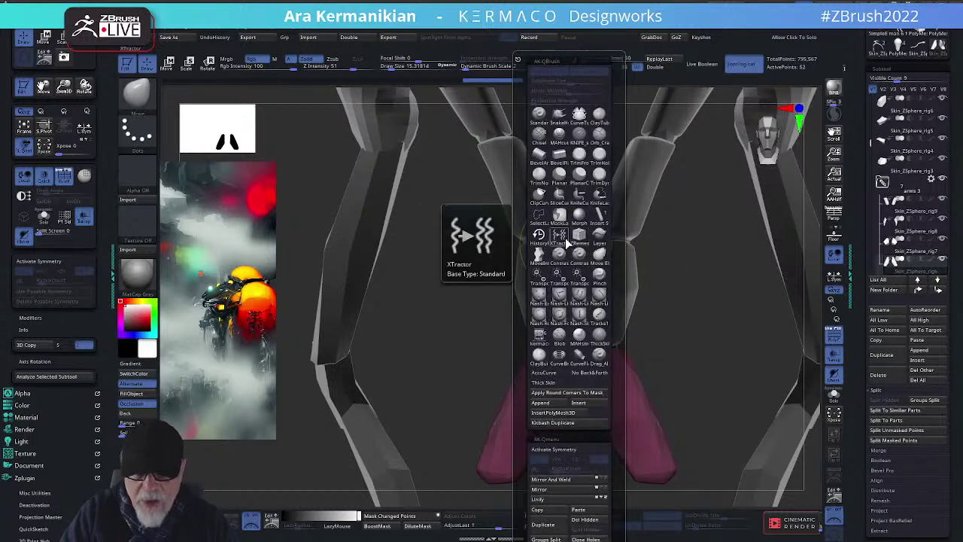
key(ctrl+2)
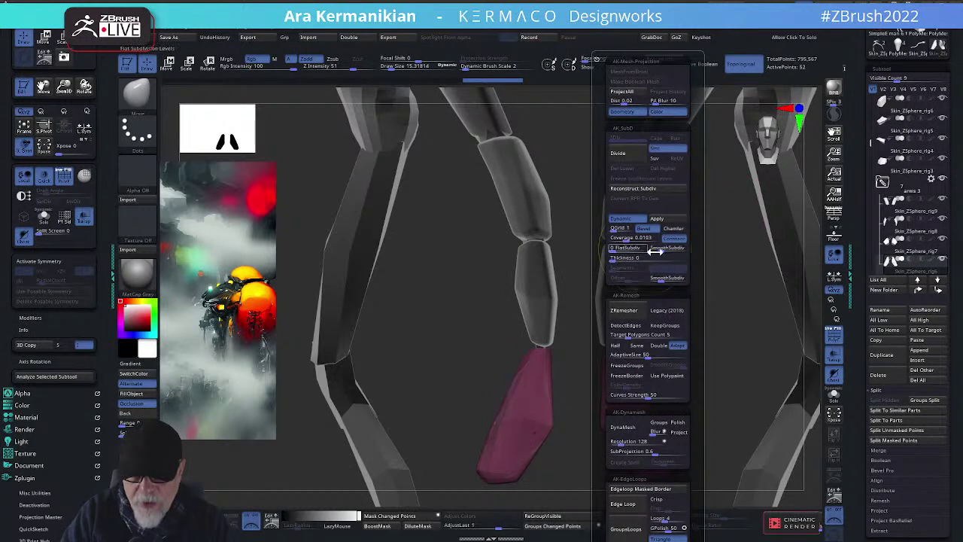
drag(648, 250, 616, 241)
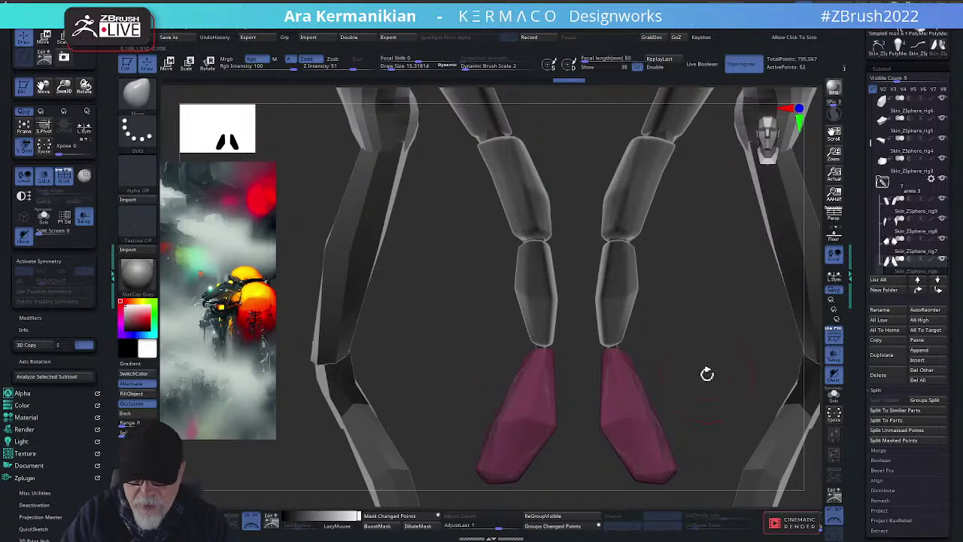
Set the Move brush draw size to about 39.8 and activate symmetry for the end segments
drag(678, 351, 564, 332)
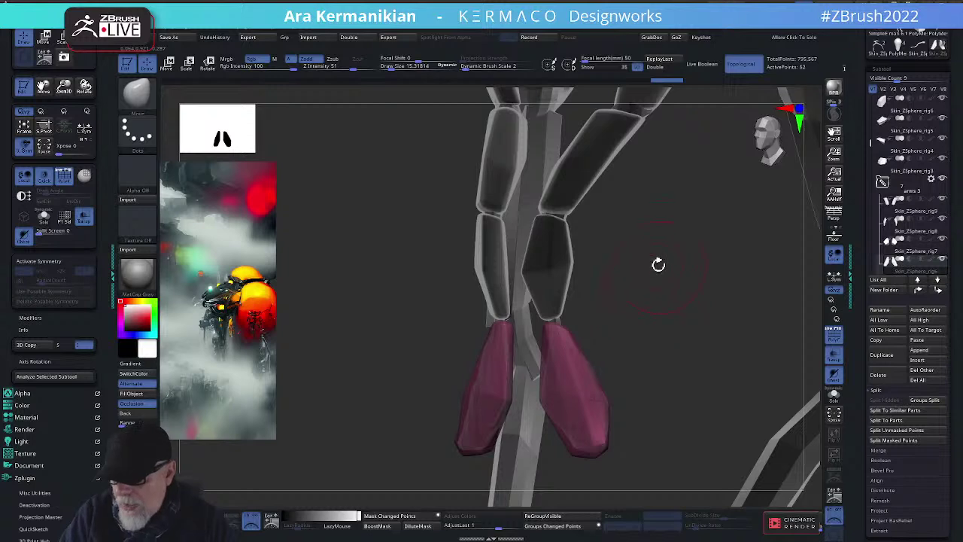
mouse_move(703, 299)
mouse_down()
mouse_move(724, 304)
mouse_move(714, 293)
mouse_move(680, 307)
mouse_move(637, 308)
mouse_move(737, 304)
mouse_move(754, 316)
mouse_up()
key(s)
mouse_move(574, 312)
mouse_down()
mouse_move(602, 308)
mouse_move(559, 312)
mouse_up()
key(s)
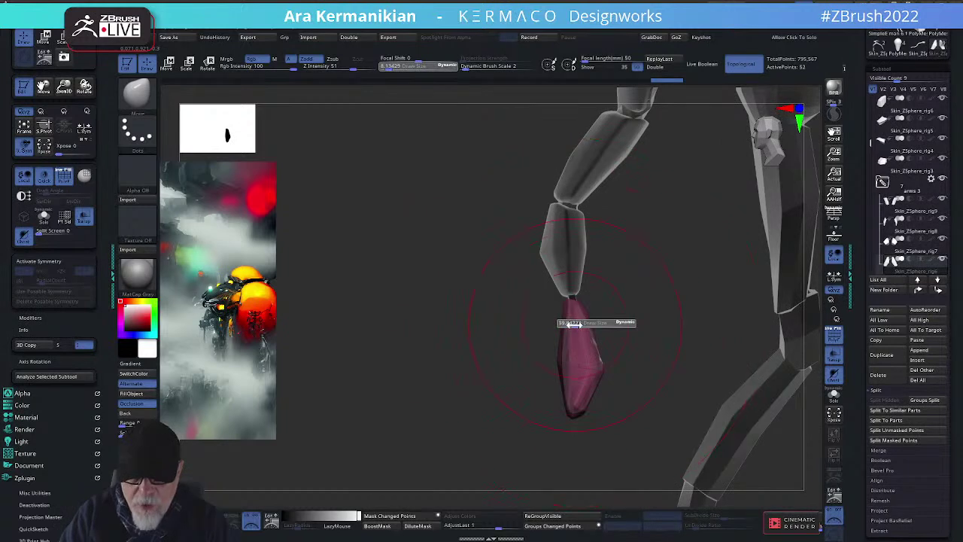
mouse_move(564, 376)
mouse_down()
mouse_move(555, 366)
mouse_move(613, 372)
mouse_move(721, 336)
mouse_move(660, 358)
mouse_up()
key(space)
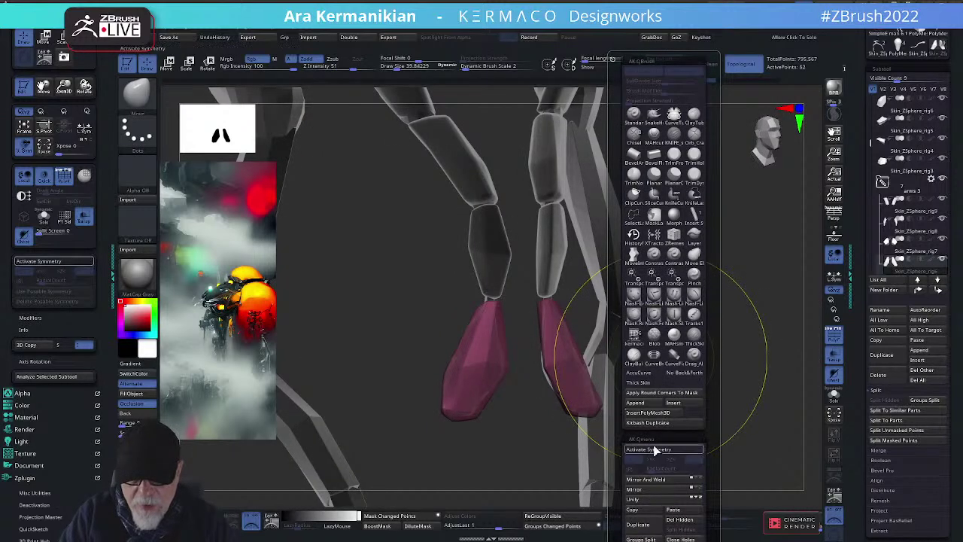
click(655, 449)
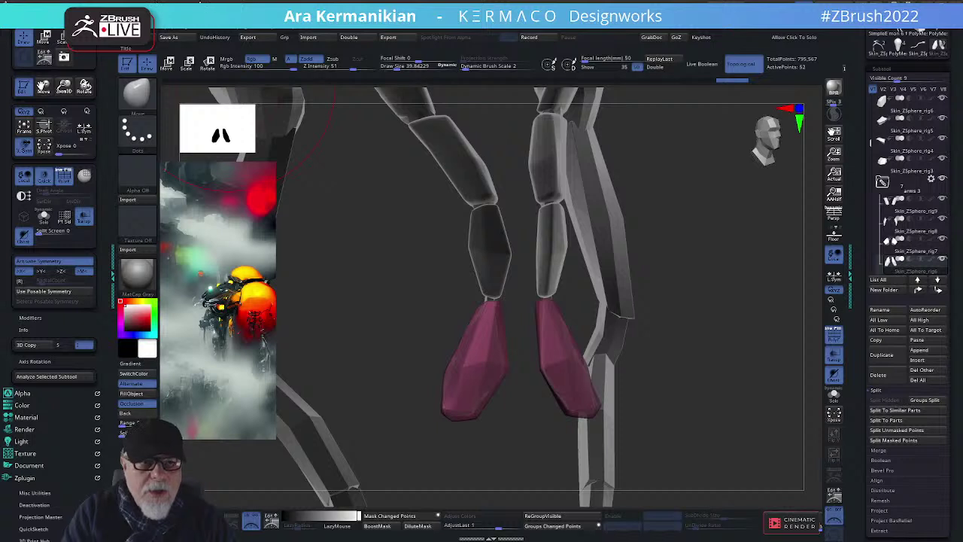
Reduce the Move brush draw size to about 10.7 and reselect the pair of end segments
click(208, 34)
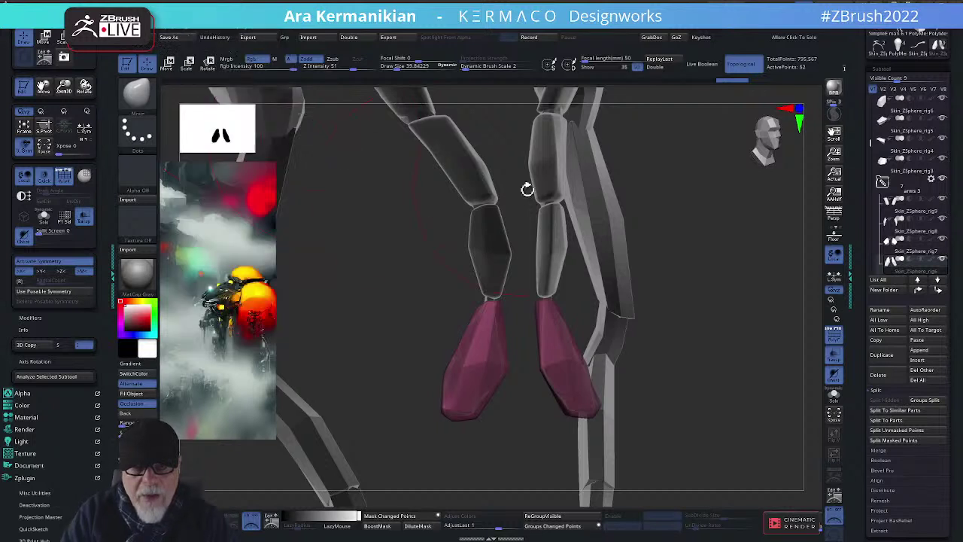
key(s)
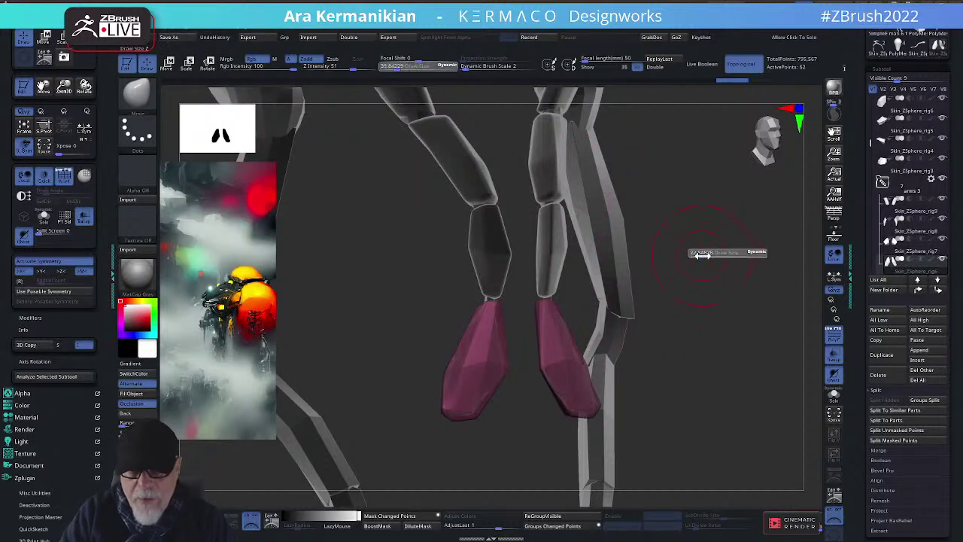
click(699, 257)
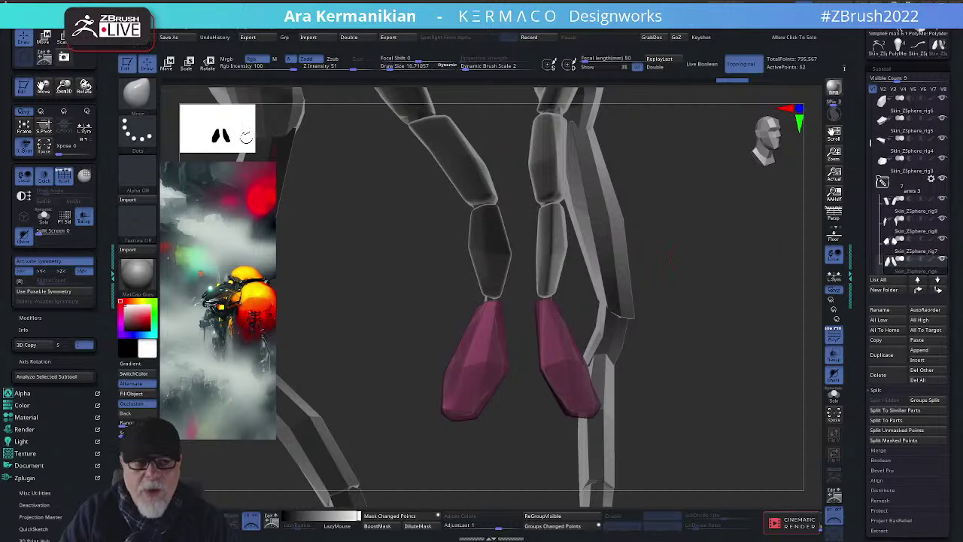
click(198, 26)
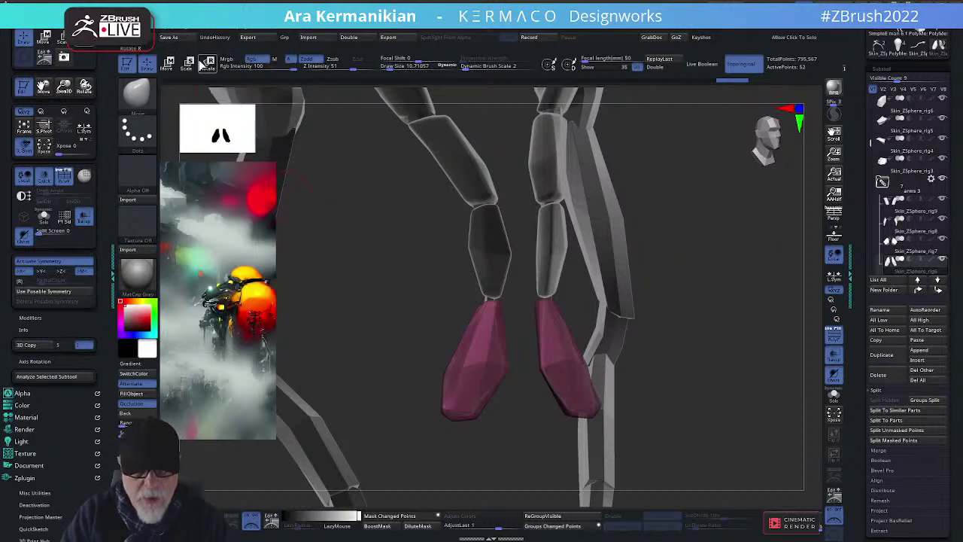
drag(700, 300, 726, 283)
alt+click(726, 283)
alt+drag(636, 301, 624, 354)
alt+click(525, 331)
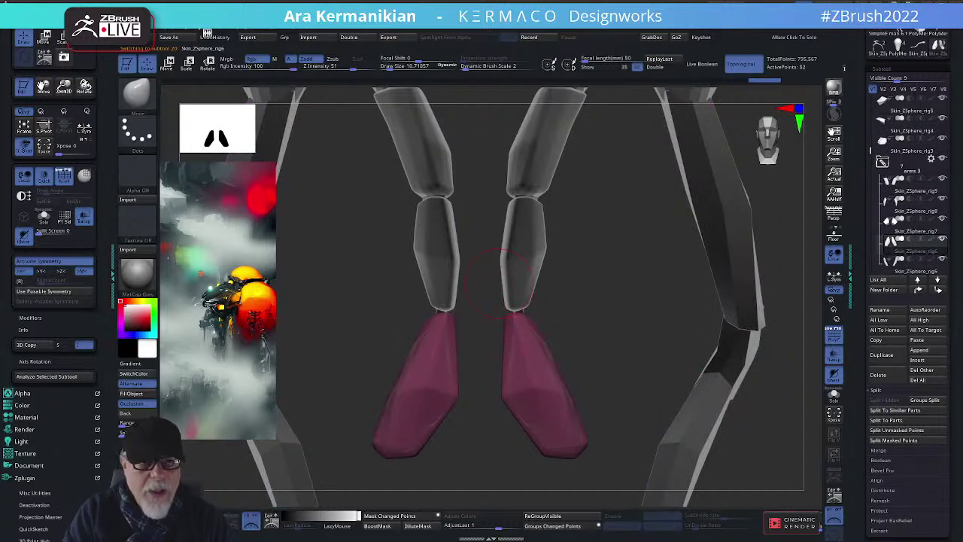
Examine the document's size and automatic window-fit settings
click(207, 24)
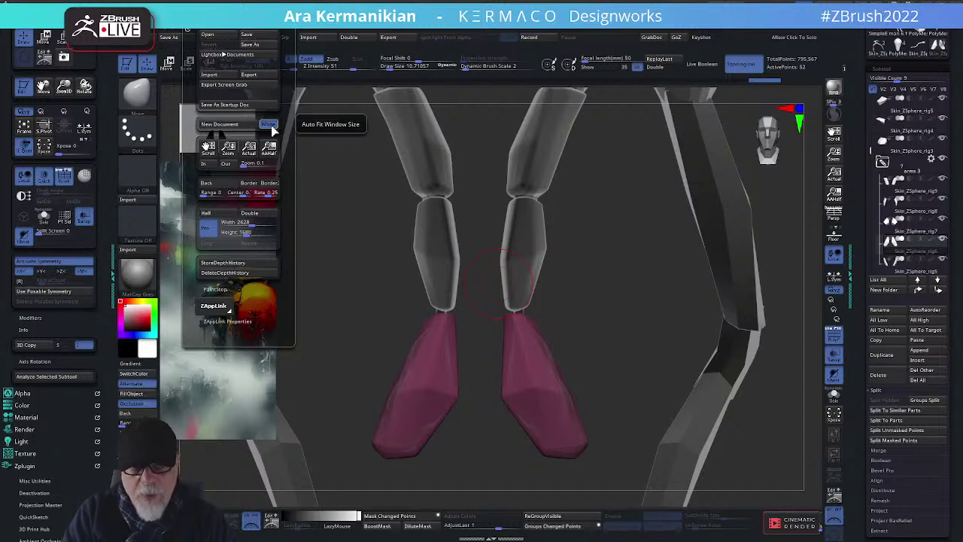
drag(665, 293, 690, 288)
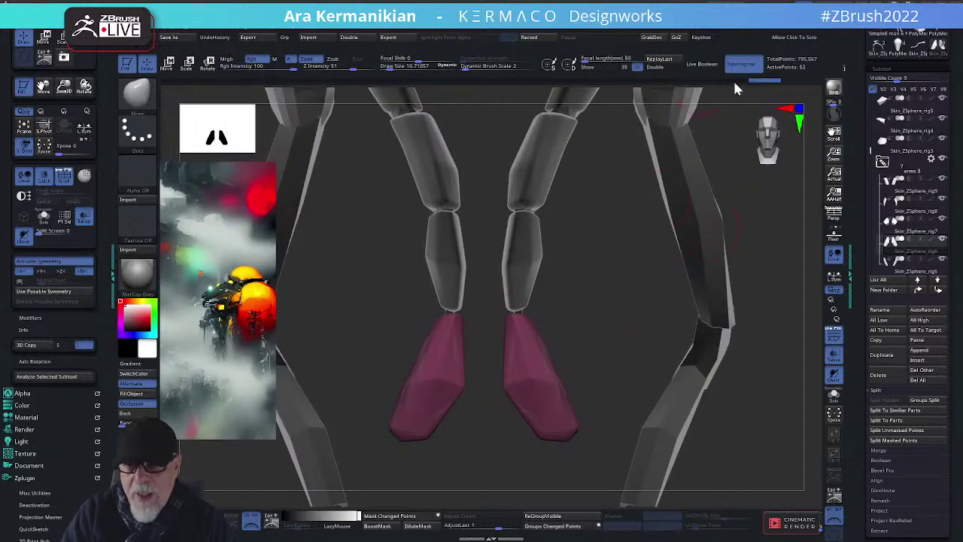
click(210, 32)
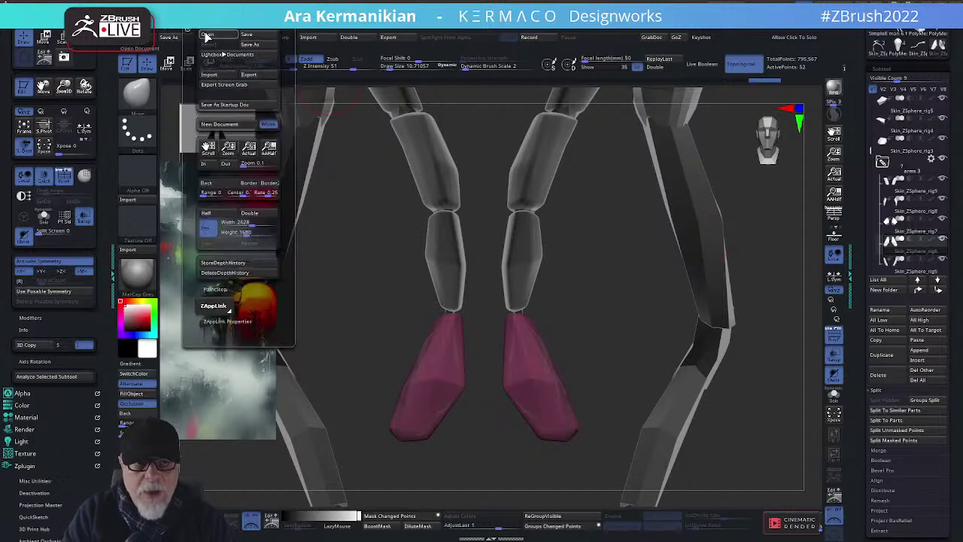
click(265, 214)
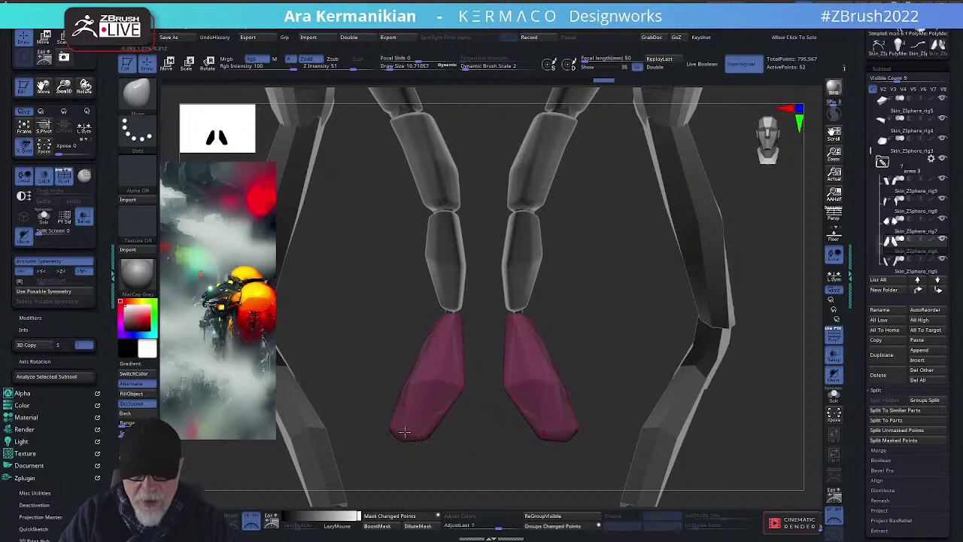
Adjust the lower tips of the end segments and reduce the Move brush draw size to about 4.2
mouse_move(412, 432)
mouse_down()
mouse_move(373, 456)
mouse_move(490, 458)
mouse_move(424, 459)
mouse_move(395, 413)
mouse_up()
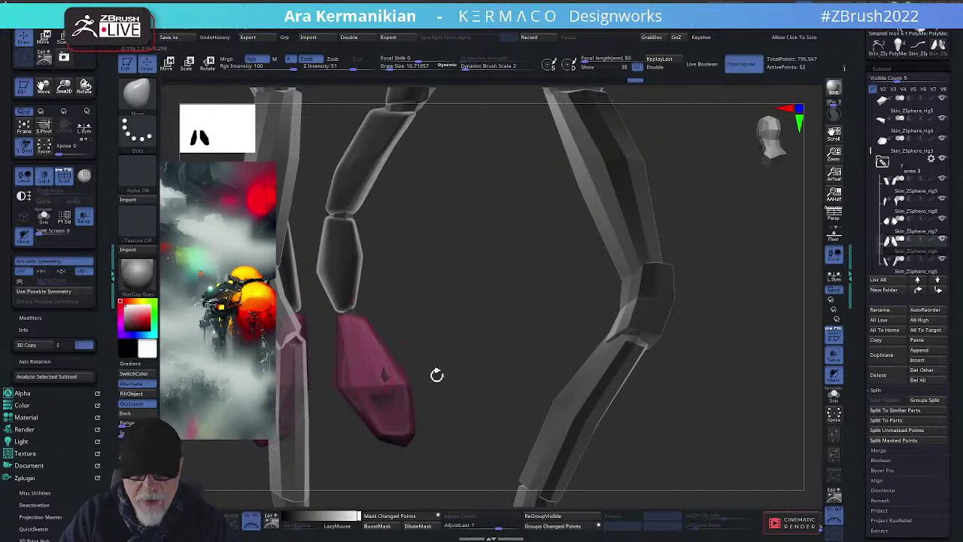
mouse_move(481, 374)
mouse_down()
mouse_move(565, 334)
mouse_move(423, 350)
mouse_up()
key(s)
key(s)
drag(544, 356, 460, 359)
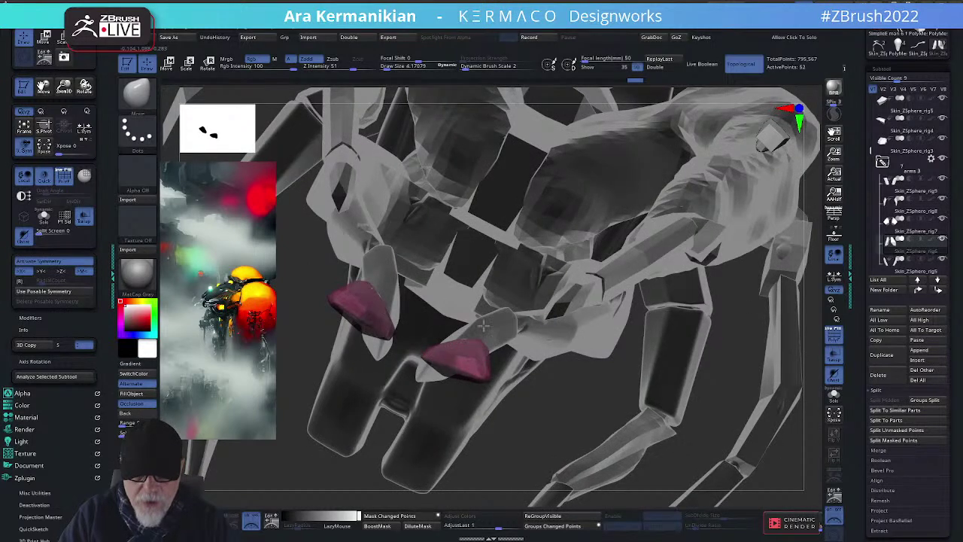
Widen the narrow upper ends of the end segments with symmetric Move strokes to match the segments above
drag(540, 389, 489, 364)
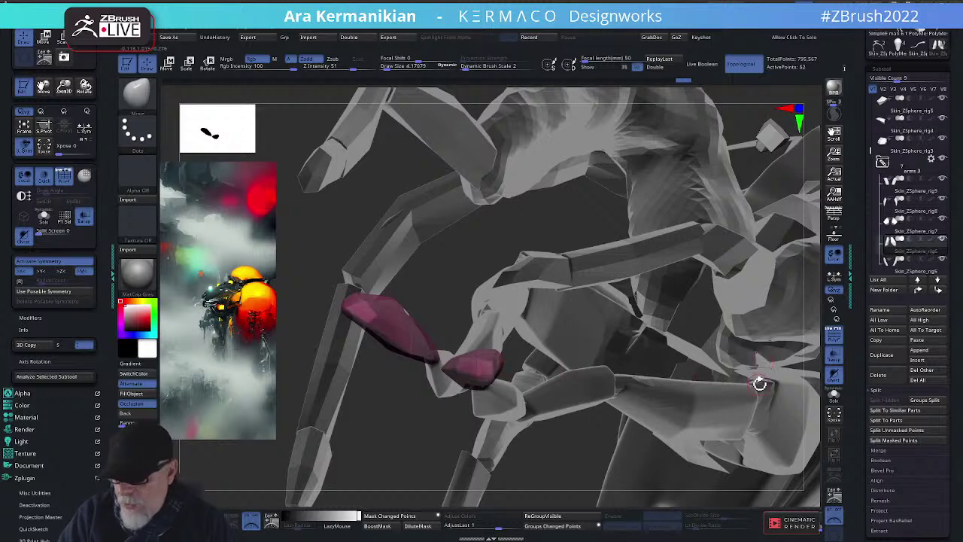
alt+drag(584, 444, 633, 264)
drag(695, 253, 462, 276)
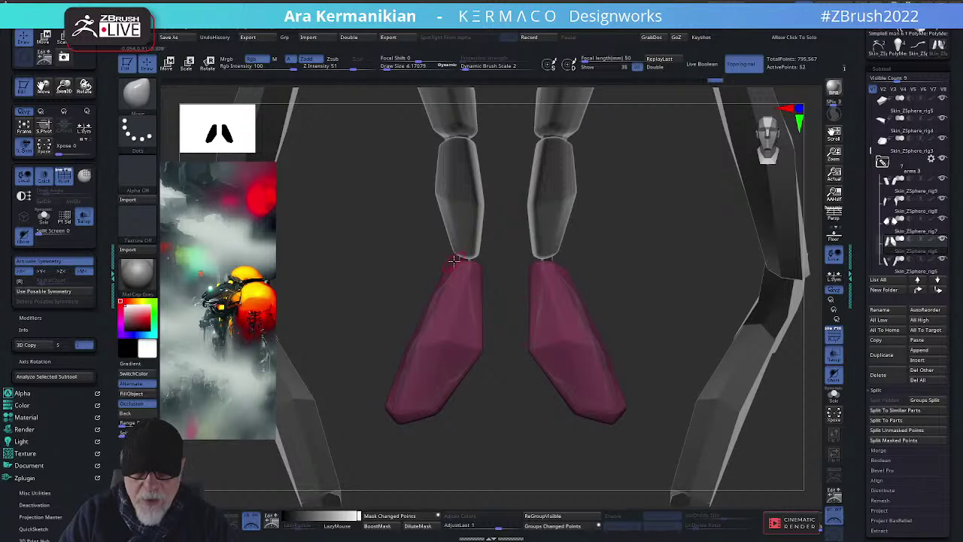
mouse_move(562, 263)
mouse_down()
mouse_move(619, 273)
mouse_move(554, 272)
mouse_move(565, 261)
mouse_move(576, 262)
mouse_move(555, 268)
mouse_move(571, 272)
mouse_up()
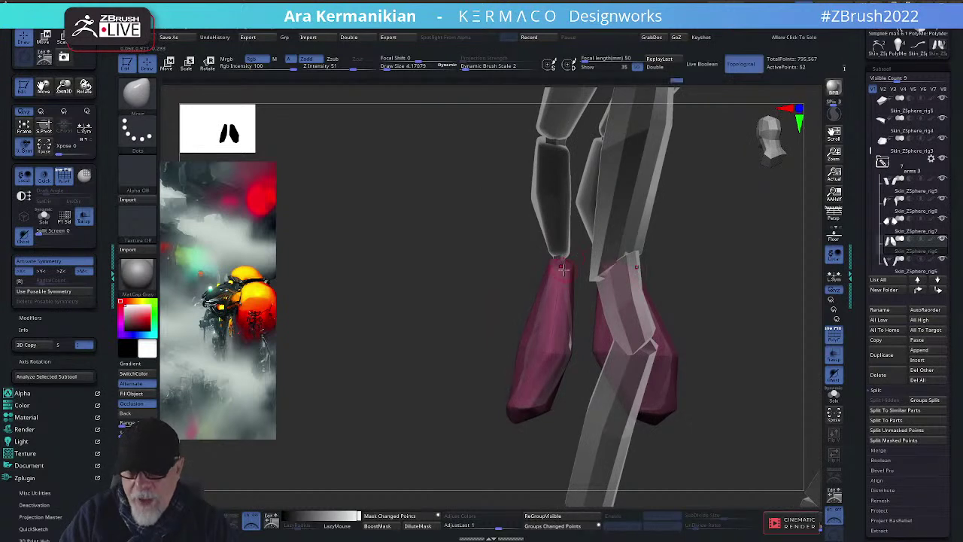
drag(776, 284, 723, 271)
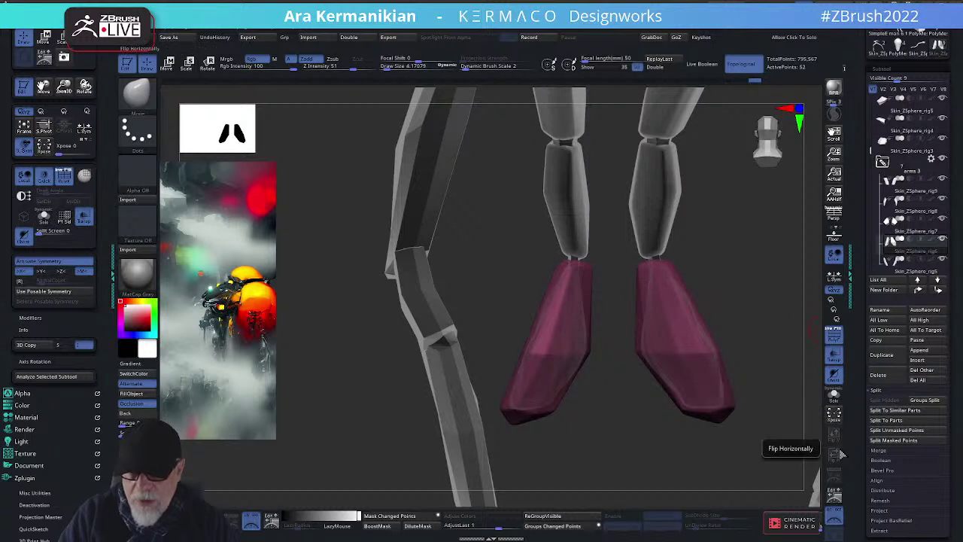
Isolate the pair of end segments and shape the corners of their upper end caps with the Move brush
click(835, 396)
drag(742, 333, 548, 319)
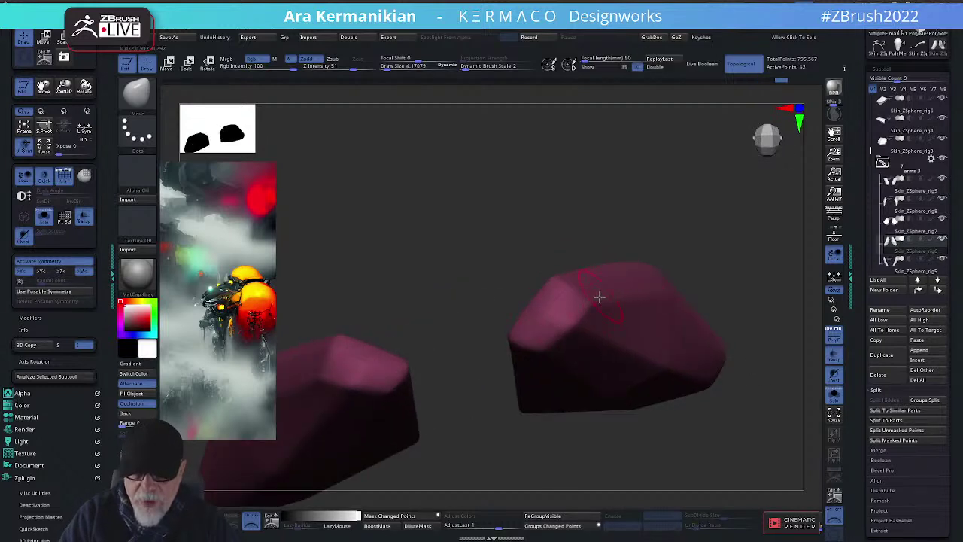
drag(666, 231, 581, 307)
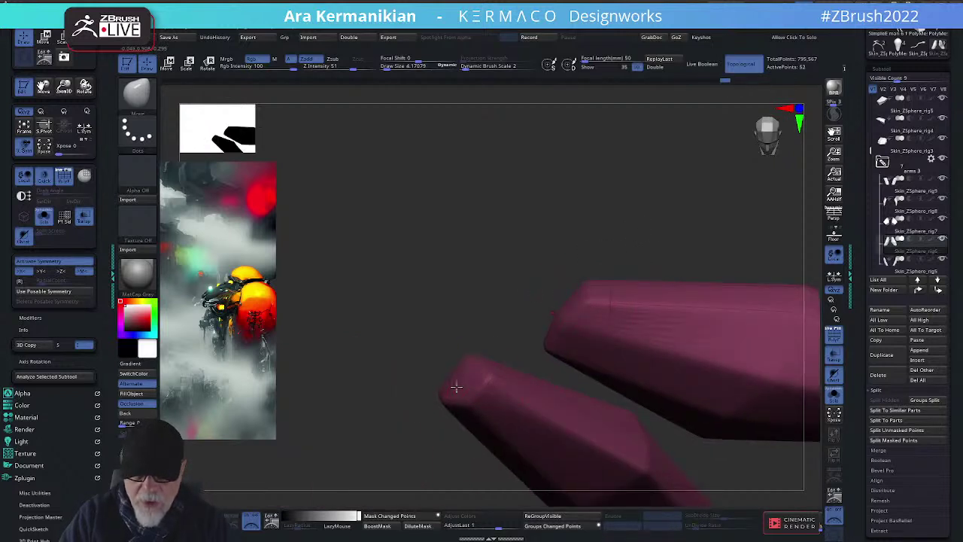
drag(465, 323, 458, 380)
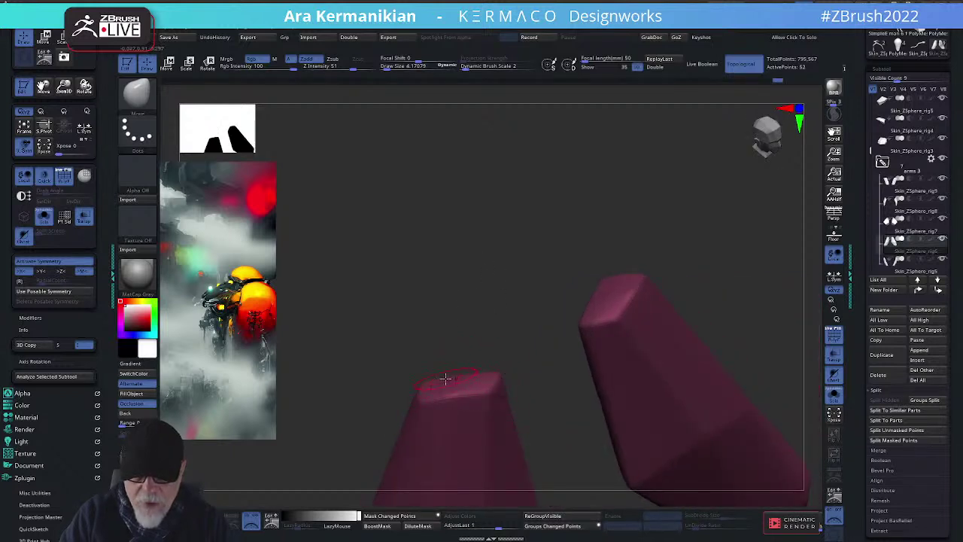
drag(514, 332, 564, 279)
click(560, 300)
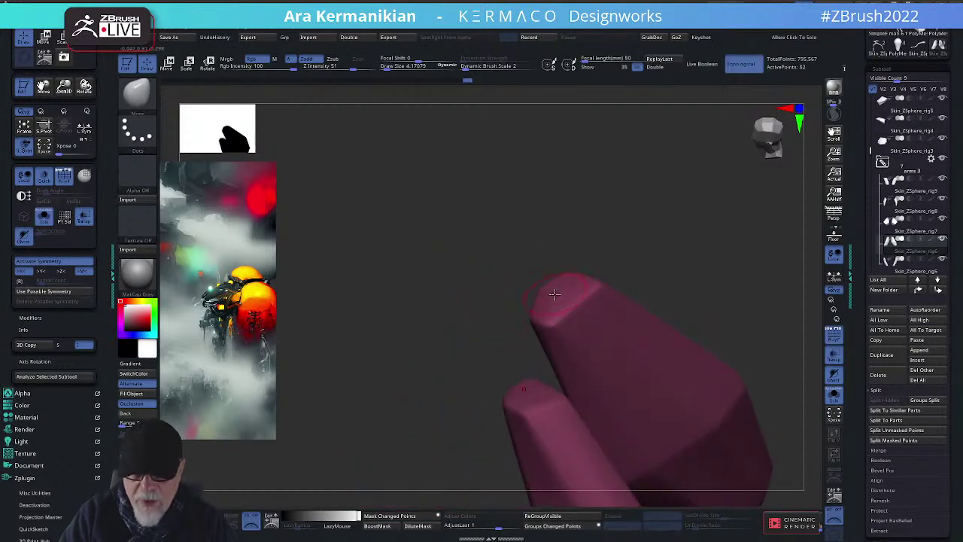
Refine the side facets and even out the upper contours of the isolated end segments with the Move brush
drag(659, 256, 598, 263)
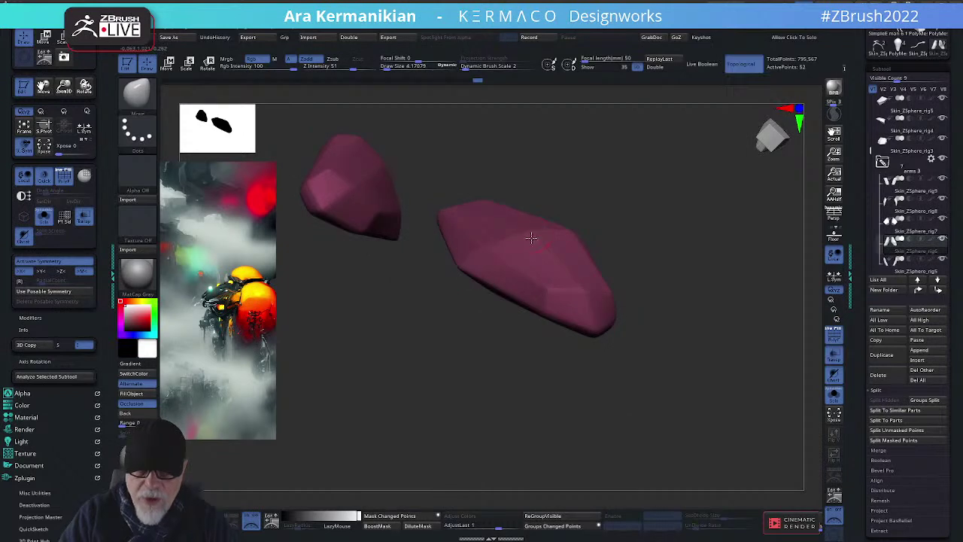
drag(673, 257, 567, 274)
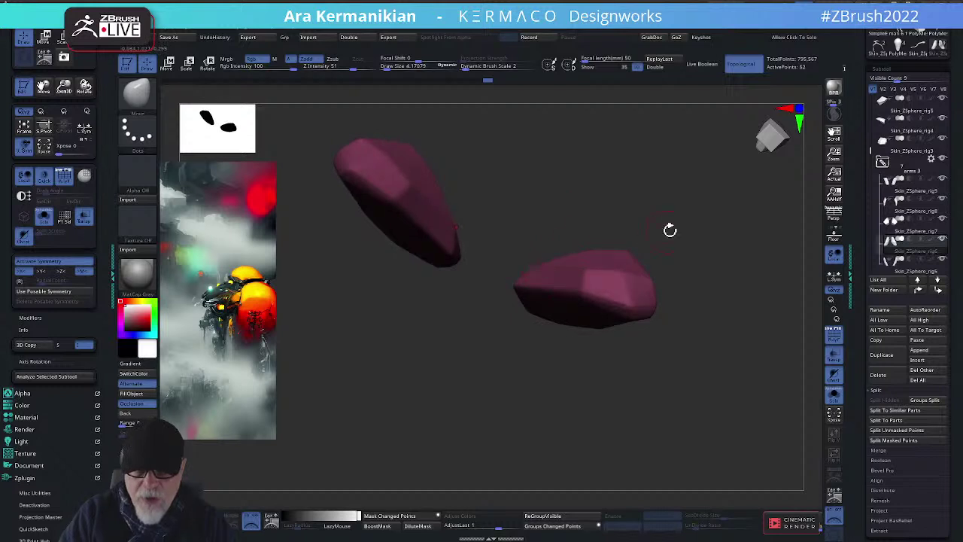
drag(678, 258, 534, 354)
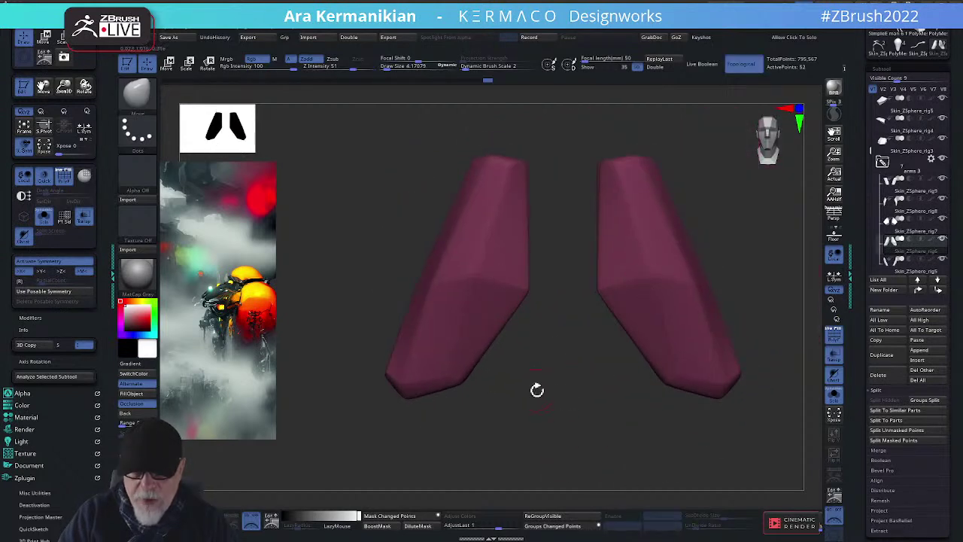
drag(536, 390, 592, 287)
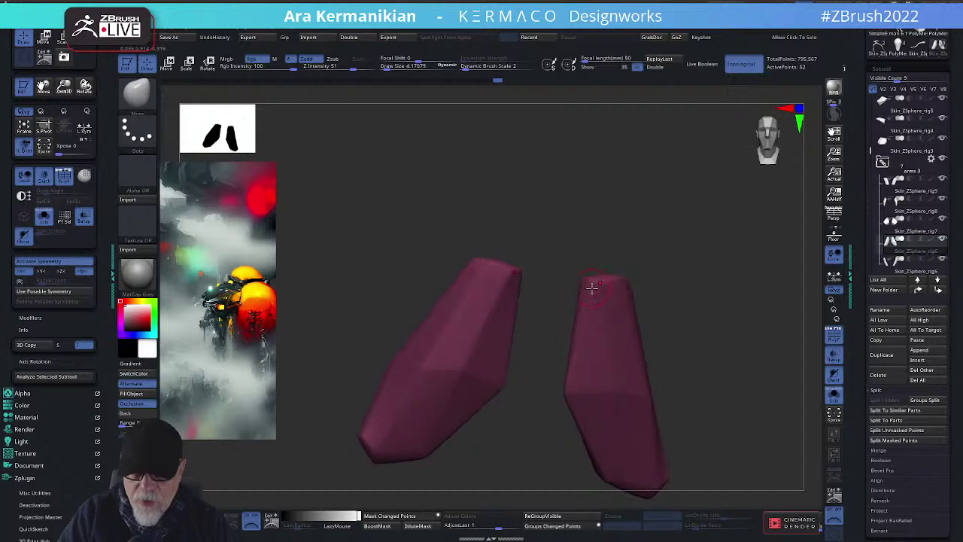
drag(602, 244, 549, 283)
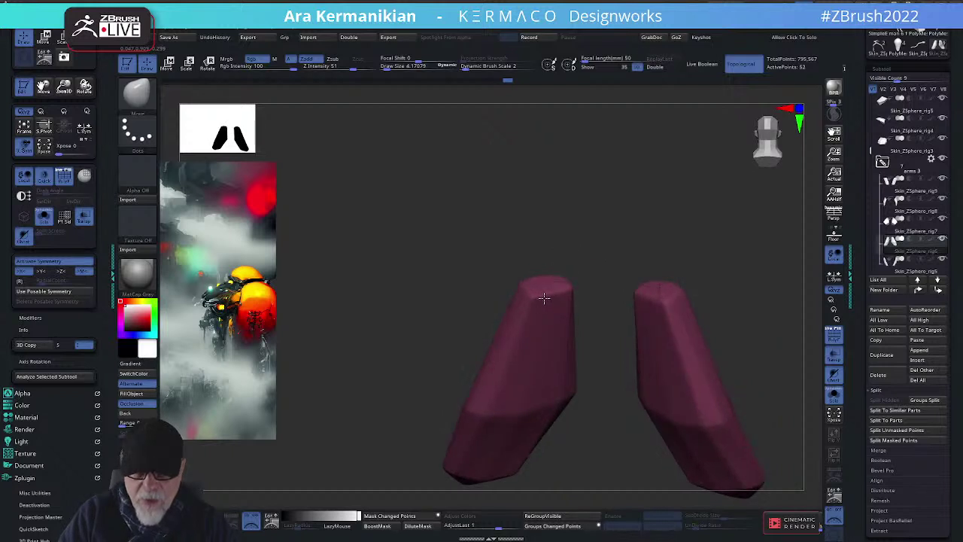
drag(616, 250, 642, 334)
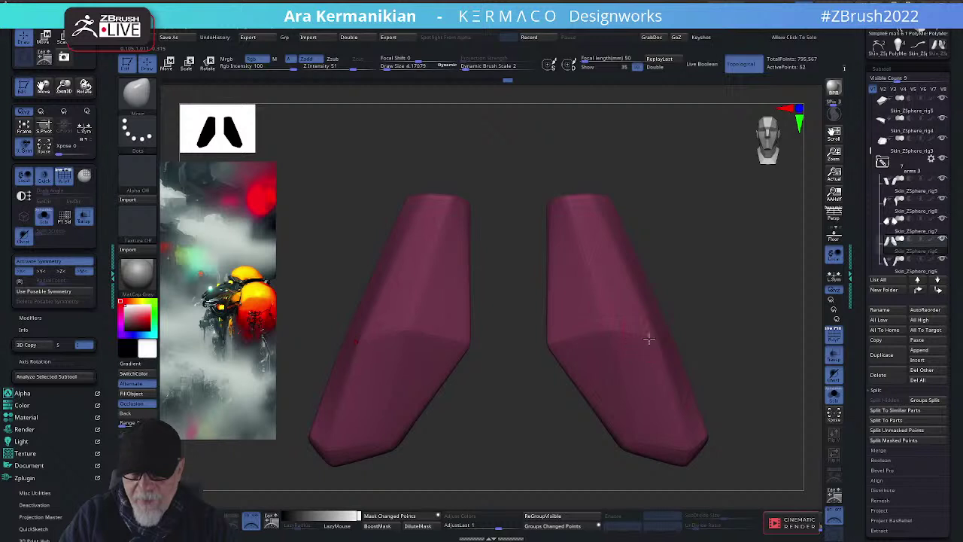
Reshape the facets and edges around the lower tips of the isolated end segments
drag(740, 300, 592, 363)
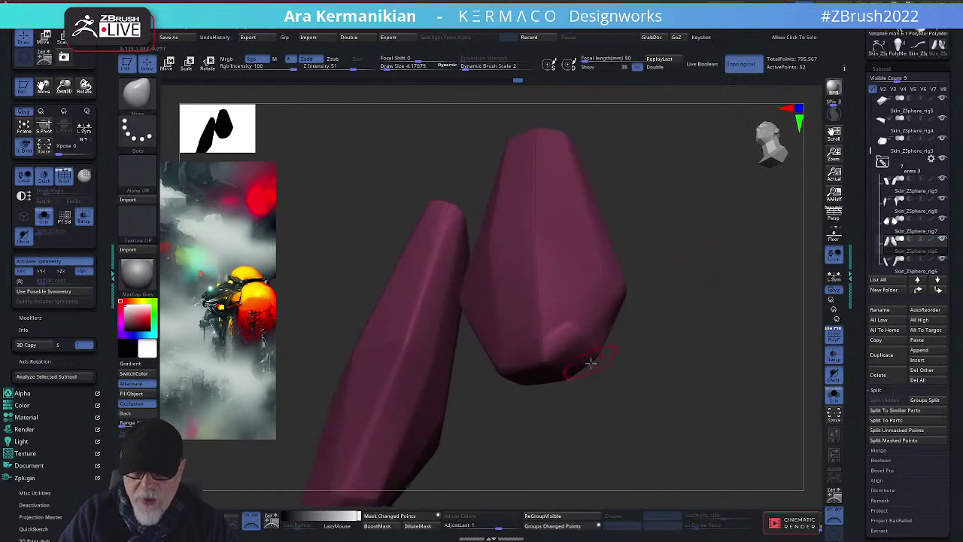
alt+drag(644, 380, 583, 319)
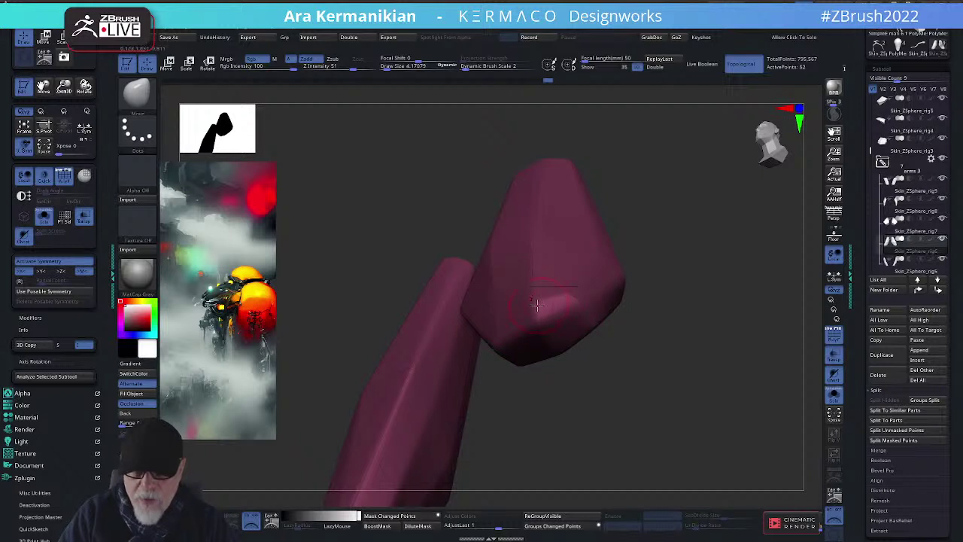
drag(625, 315, 568, 299)
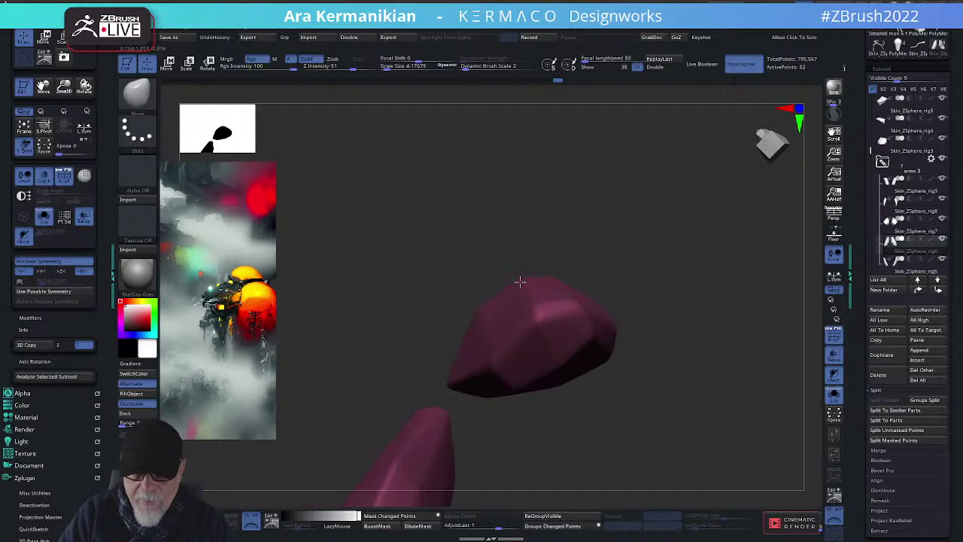
drag(541, 324, 584, 399)
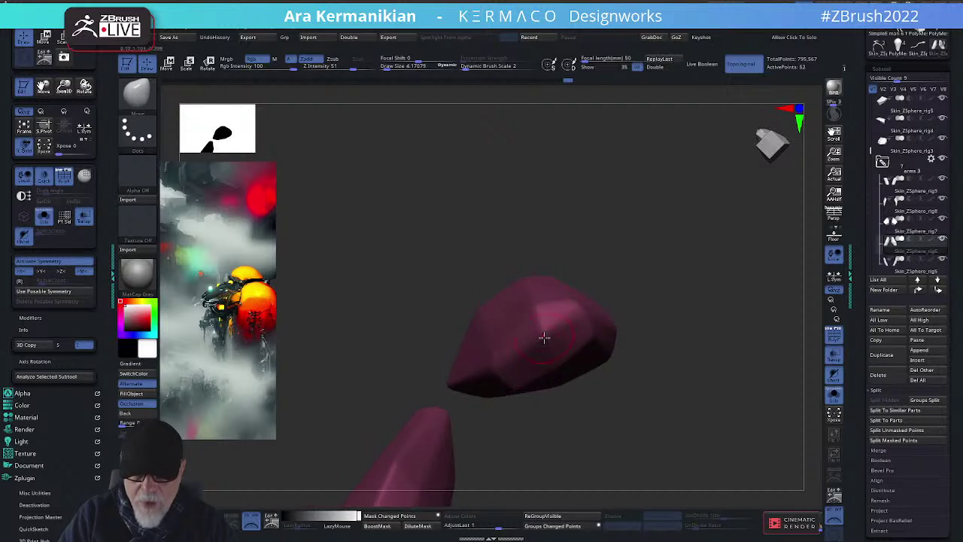
mouse_move(544, 338)
mouse_down()
mouse_move(552, 372)
mouse_move(508, 371)
mouse_up()
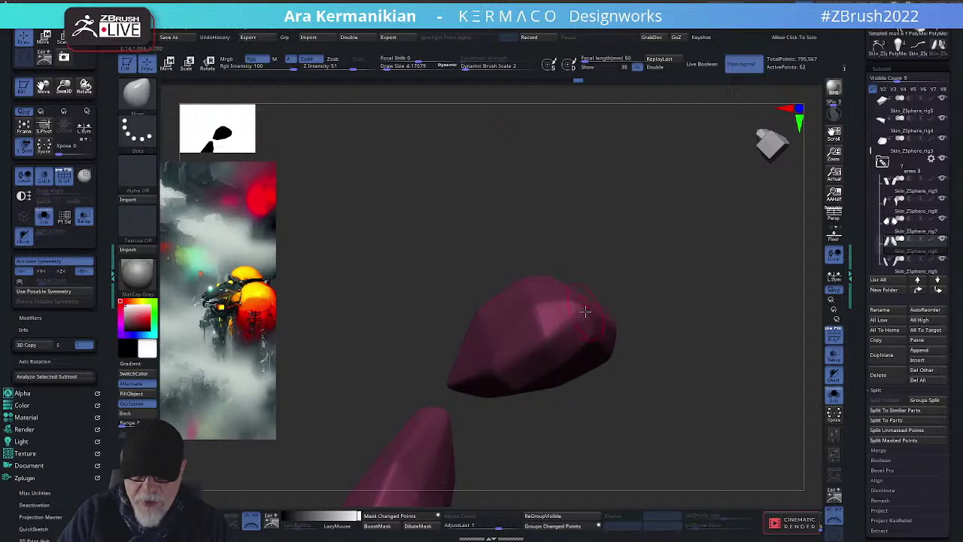
drag(654, 344, 519, 346)
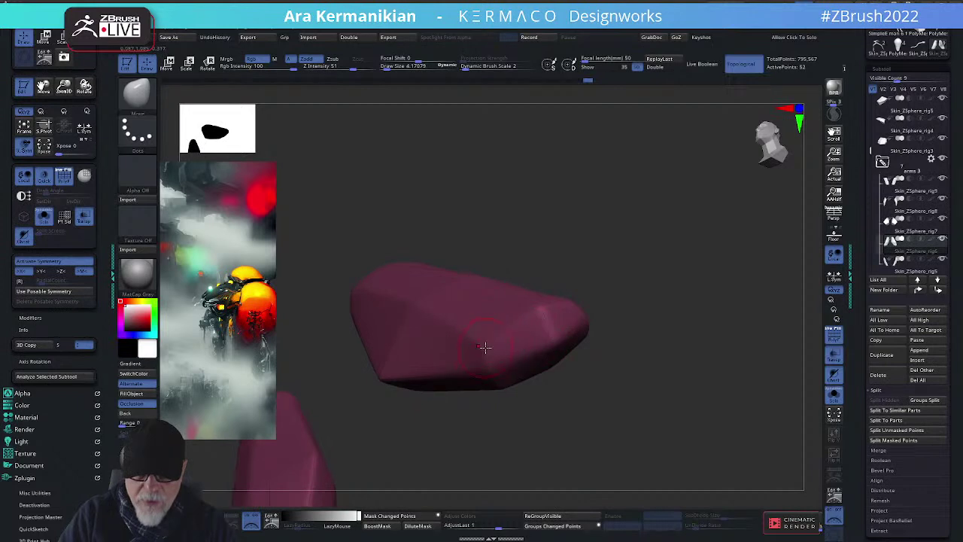
drag(572, 293, 604, 318)
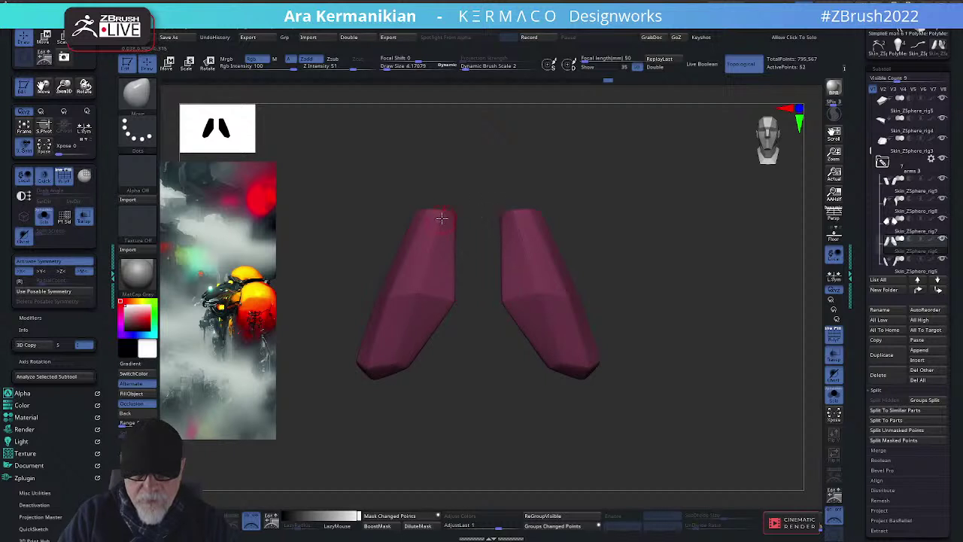
Round and level the flat upper faces of the end segments with small Move strokes
drag(491, 173, 461, 198)
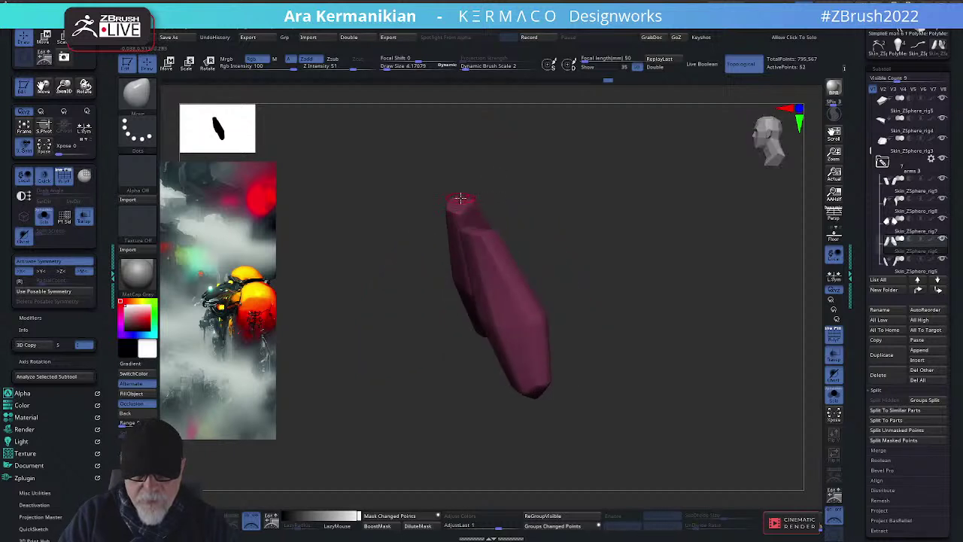
drag(518, 175, 686, 331)
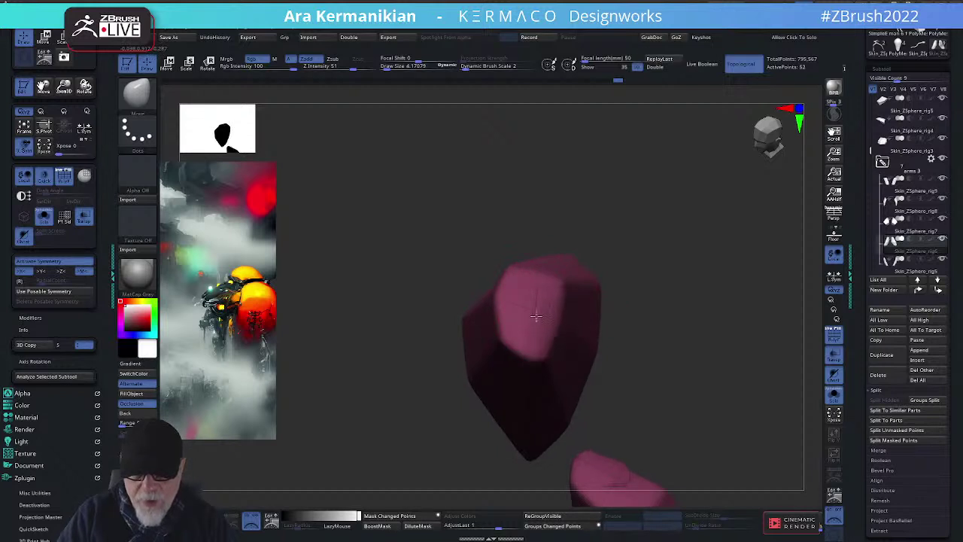
drag(646, 304, 607, 323)
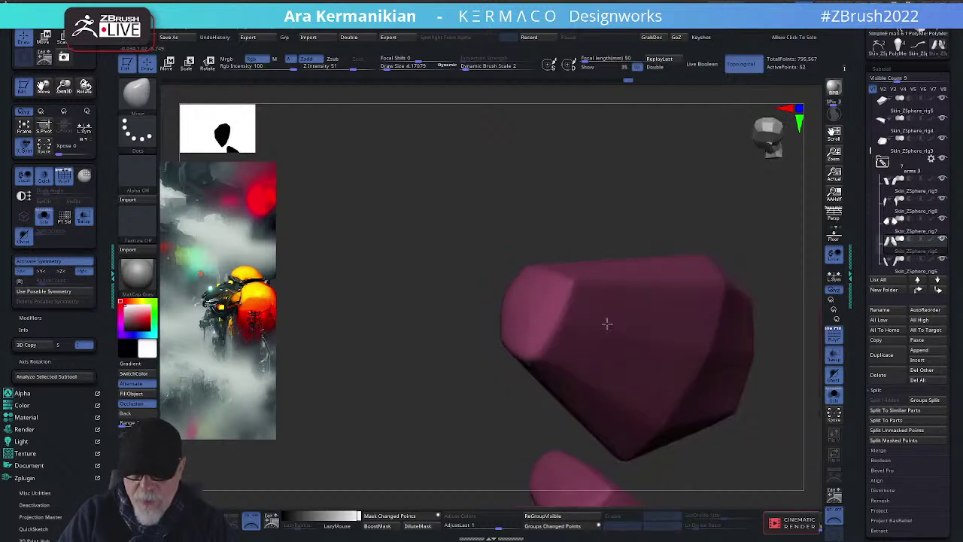
drag(768, 272, 509, 249)
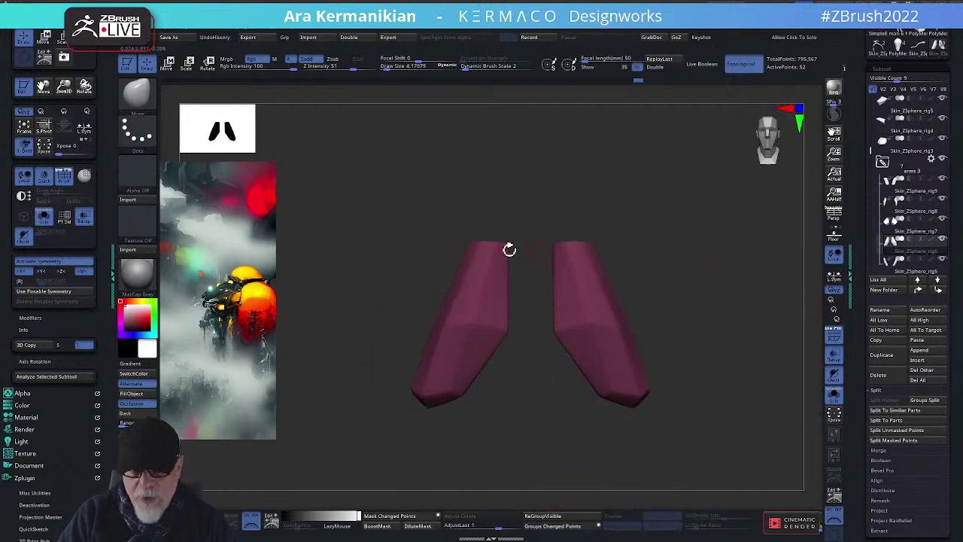
Adjust the middle bend and outer side edges of the end segments with the Move brush
drag(569, 223, 684, 273)
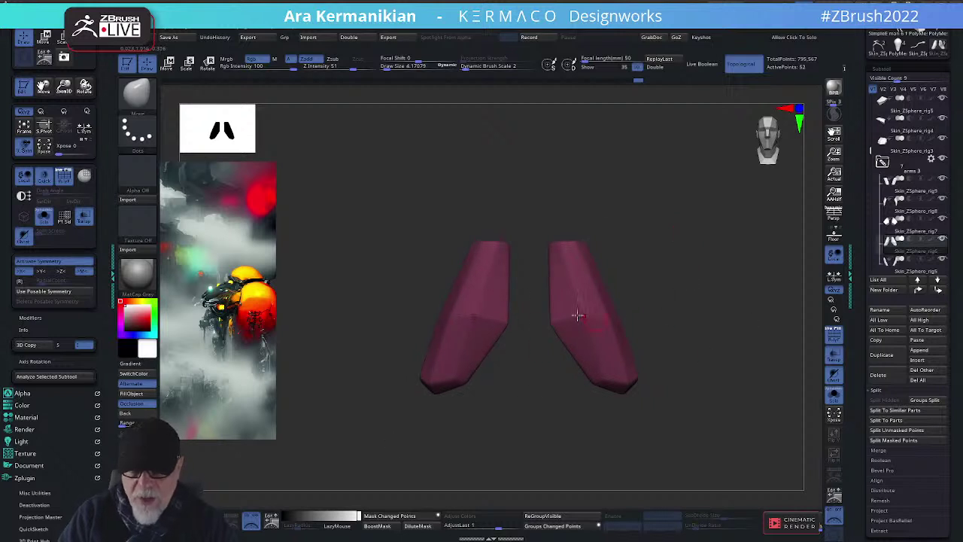
drag(652, 301, 707, 301)
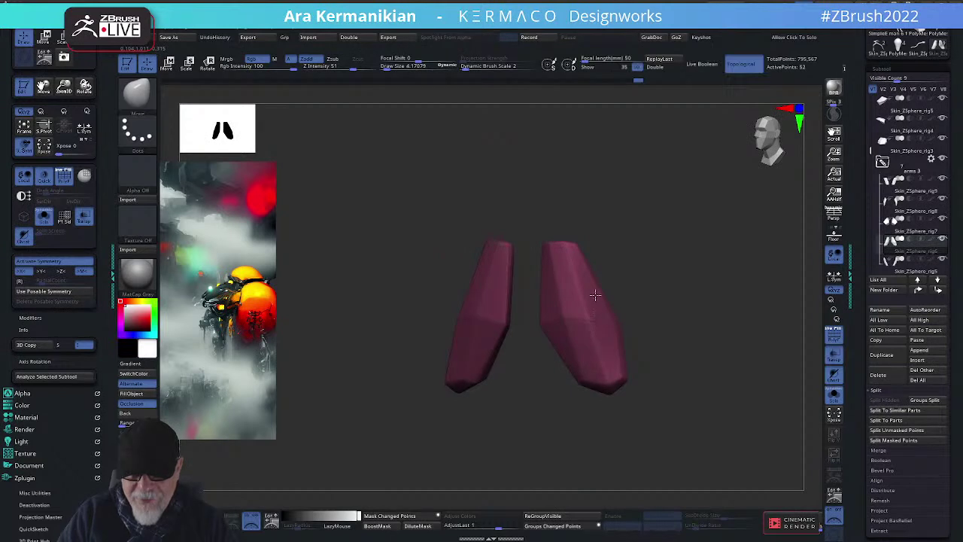
drag(595, 295, 809, 344)
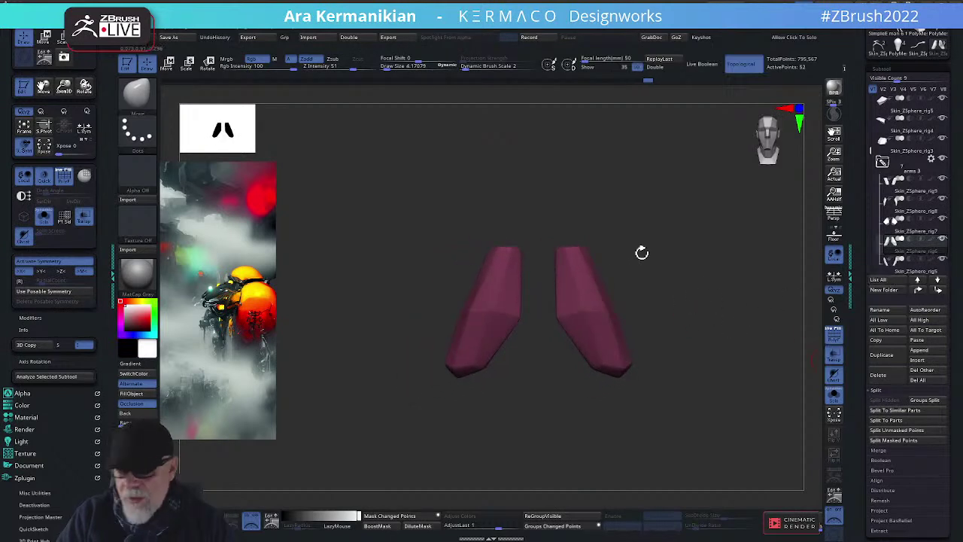
alt+drag(640, 253, 703, 240)
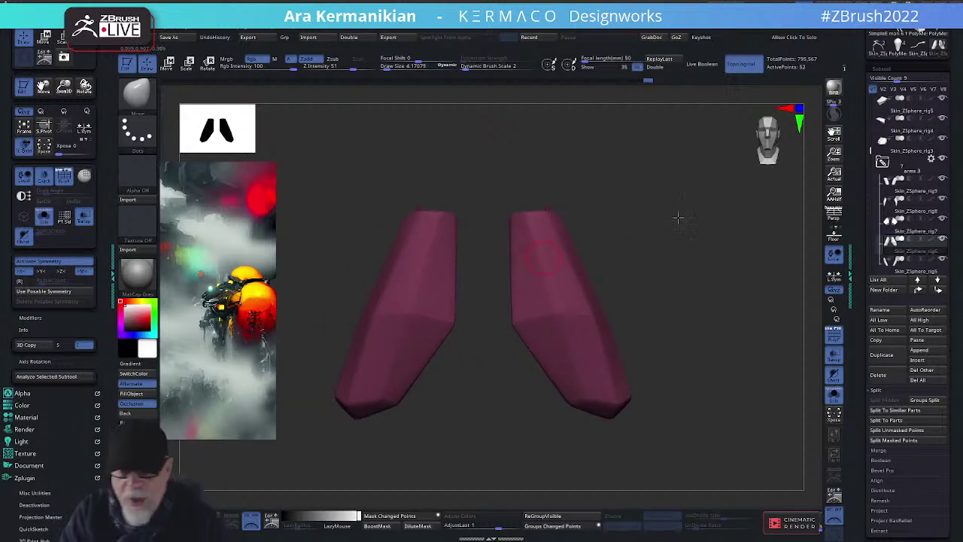
Show the whole mech again, select the bent arm segment pair Skin_ZSphere_rig14 and isolate it
click(833, 396)
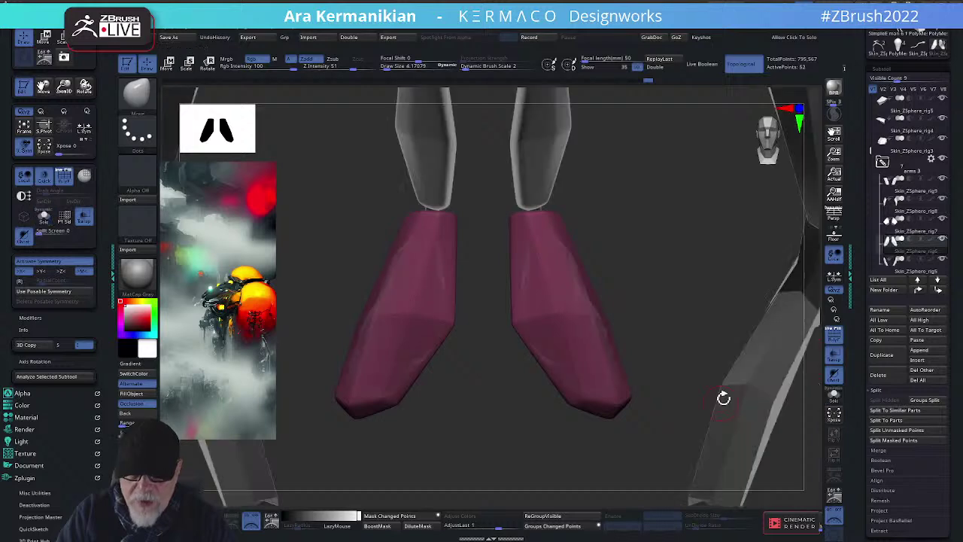
alt+drag(702, 329, 519, 301)
drag(744, 334, 718, 414)
alt+click(586, 238)
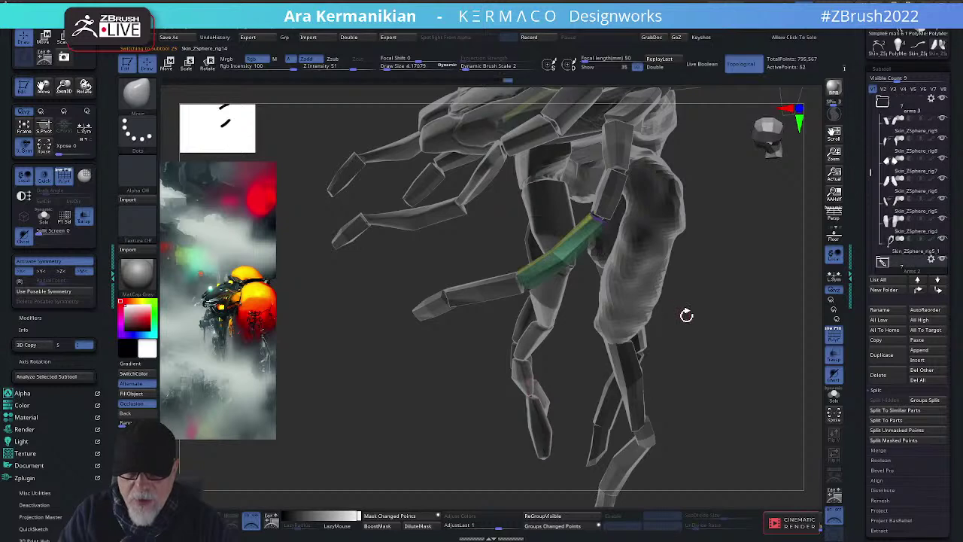
drag(684, 316, 798, 358)
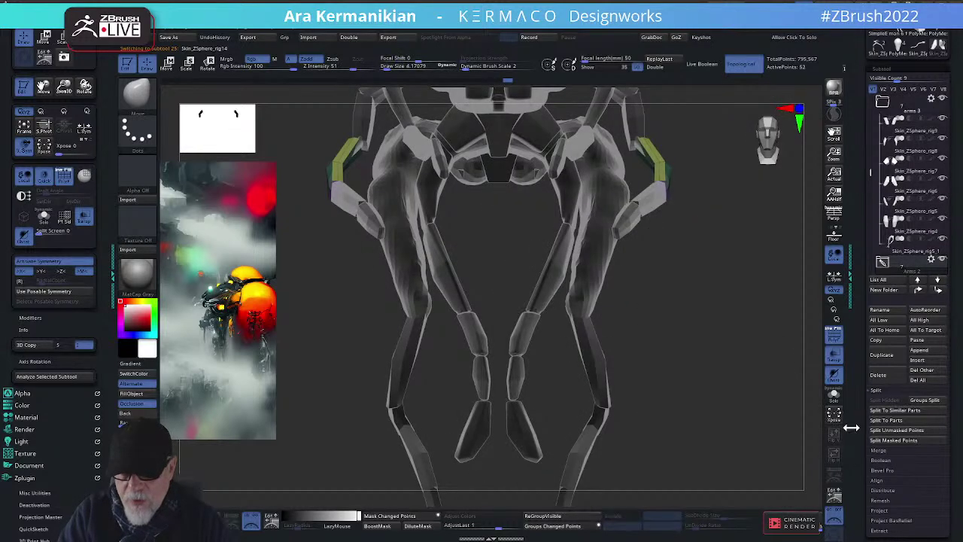
click(835, 396)
drag(723, 474, 487, 187)
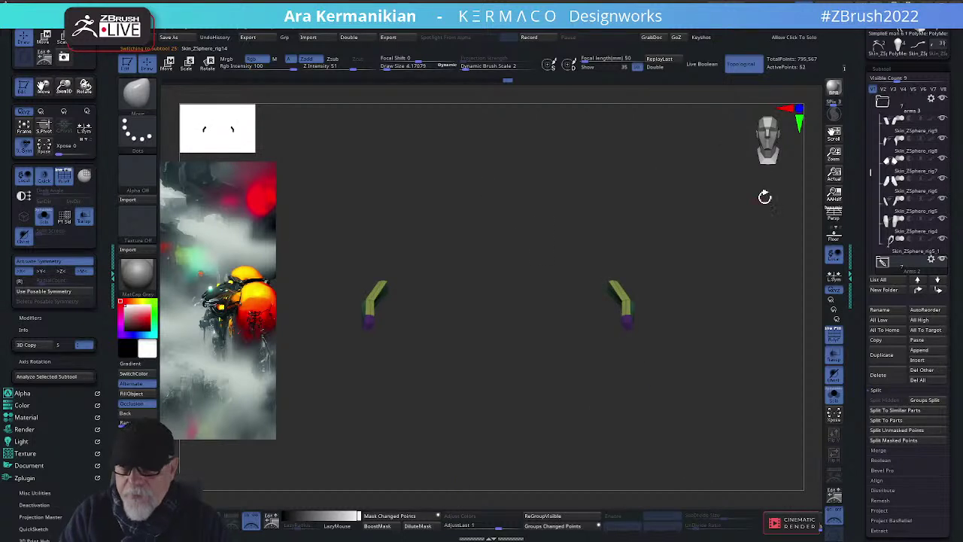
Enable dynamic subdivision with a beveled QGrid on the isolated bent arm segments and merge their polygroups into one
key(shift+space)
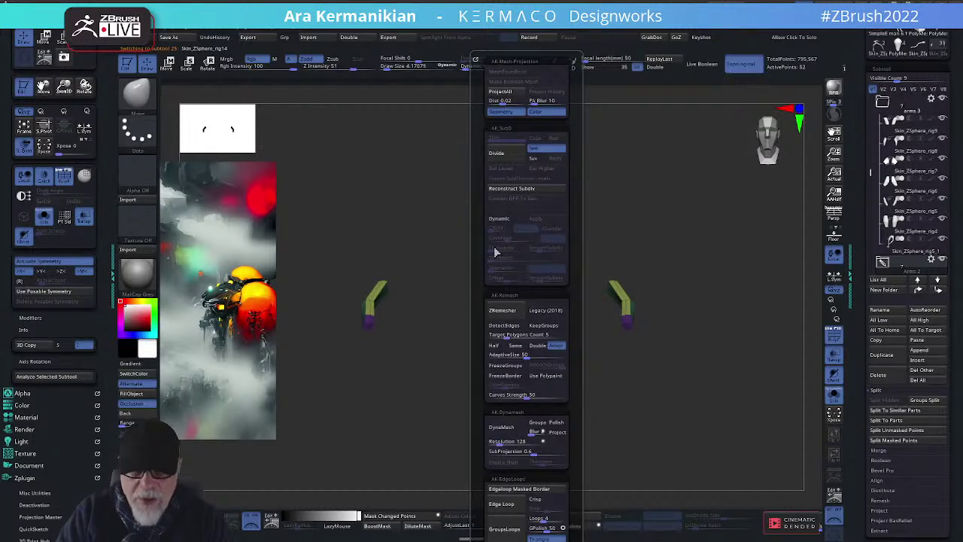
click(503, 219)
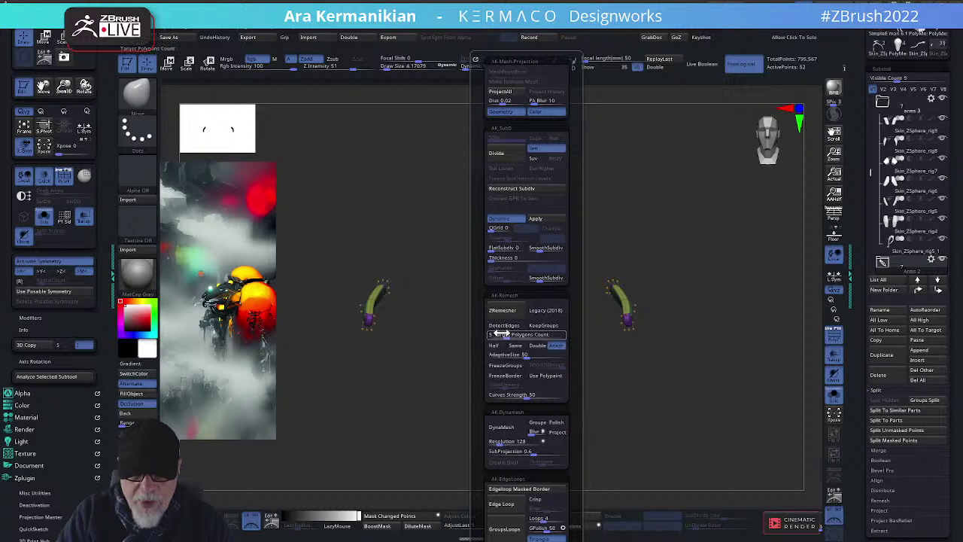
click(492, 229)
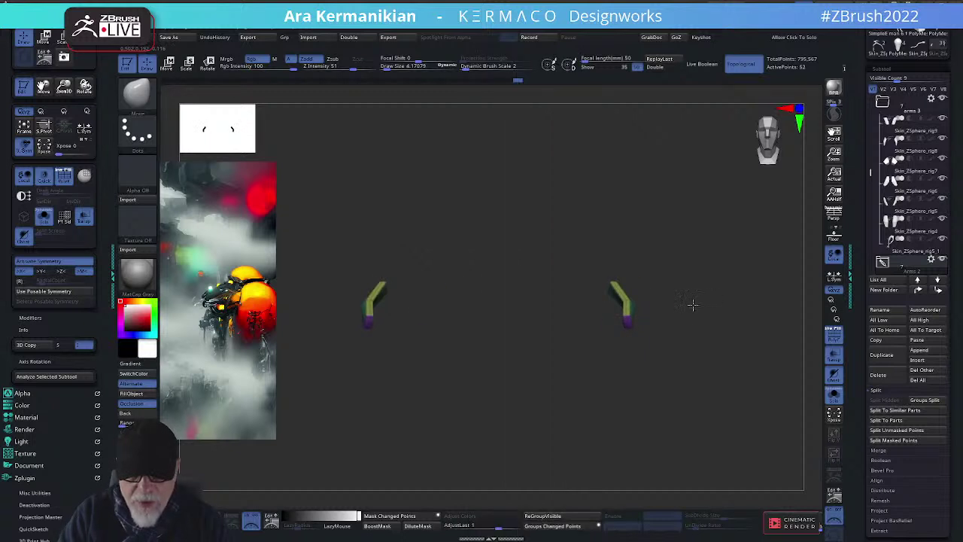
drag(692, 304, 661, 292)
key(ctrl+w)
Enlarge the Move brush to a draw size of about 23 and nudge the upper end of the bent arm segment
alt+drag(603, 292, 579, 391)
key(ctrl+space)
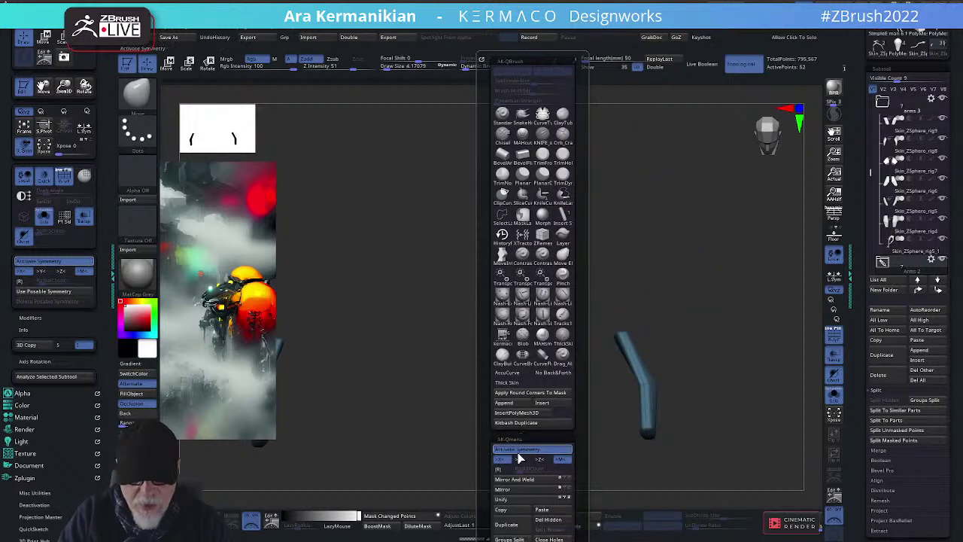
alt+drag(717, 304, 758, 275)
alt+drag(484, 404, 538, 265)
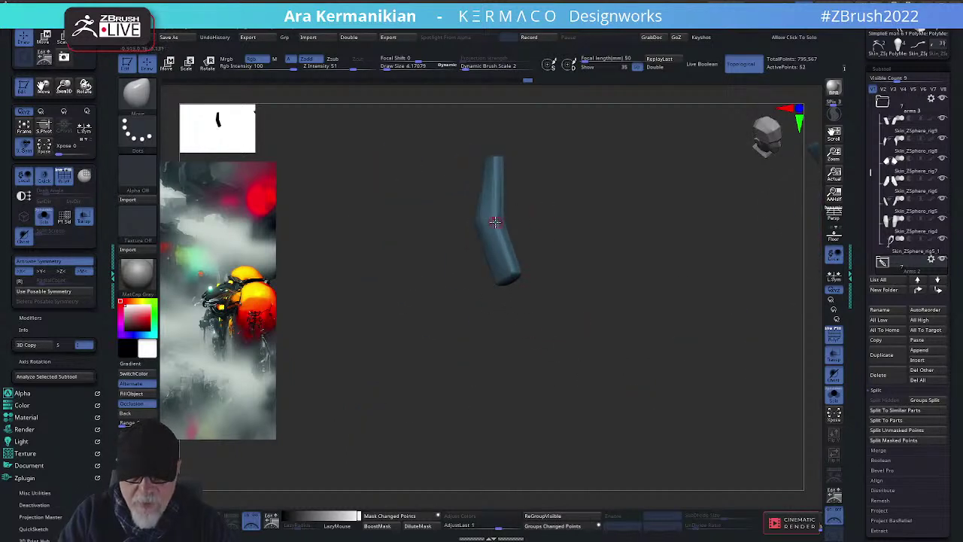
drag(577, 222, 501, 218)
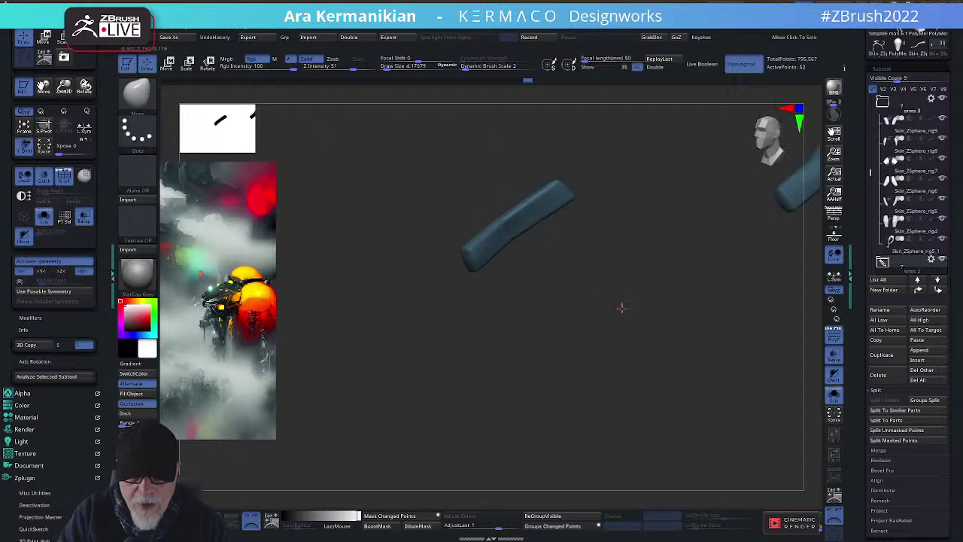
drag(622, 307, 499, 231)
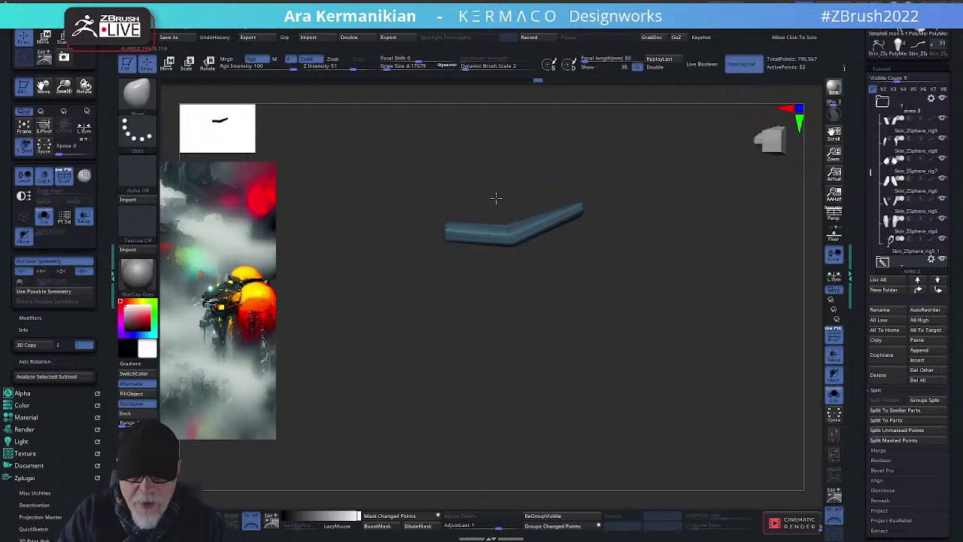
key(s)
drag(541, 228, 548, 229)
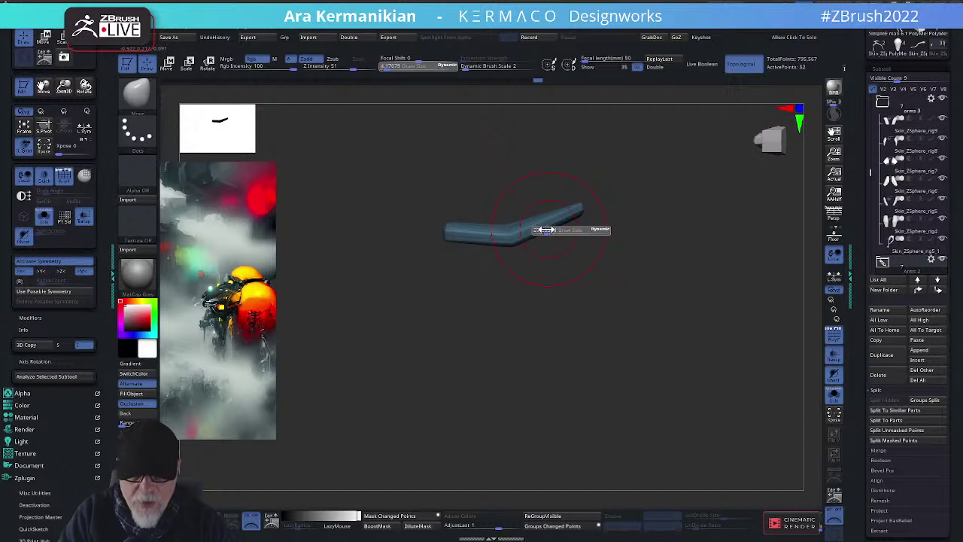
drag(547, 340, 594, 253)
drag(578, 211, 587, 220)
Reshape the upper and lower ends of the bent arm segment with broad symmetric Move strokes
drag(553, 276, 605, 287)
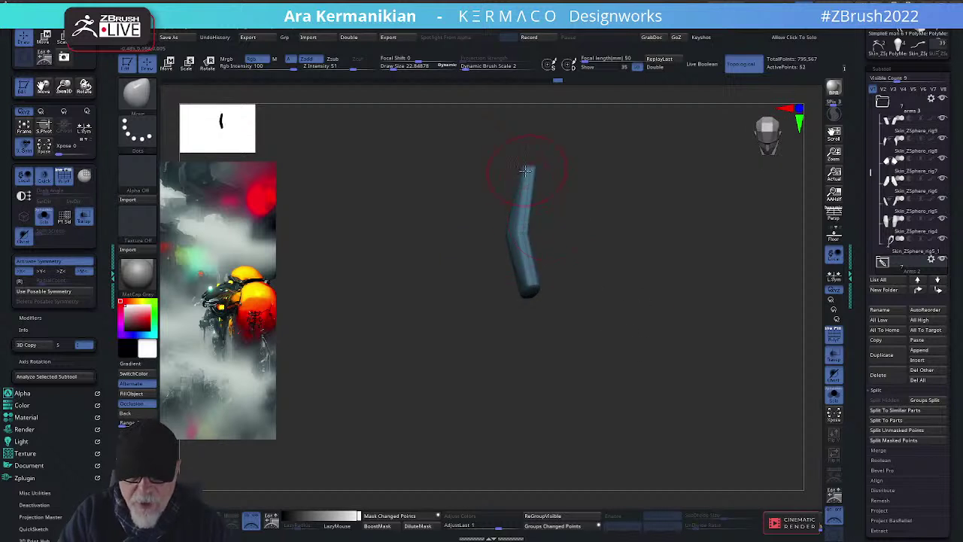
drag(525, 172, 538, 167)
drag(574, 221, 564, 261)
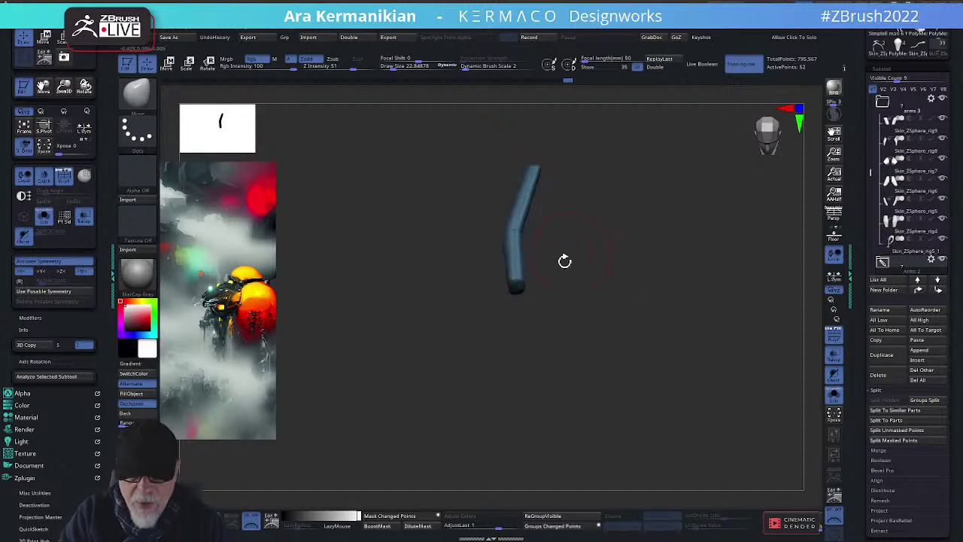
mouse_move(515, 283)
mouse_down()
mouse_move(570, 318)
mouse_move(541, 241)
mouse_move(572, 281)
mouse_move(545, 200)
mouse_move(538, 269)
mouse_move(619, 385)
mouse_move(680, 348)
mouse_move(640, 344)
mouse_up()
alt+drag(734, 332, 710, 322)
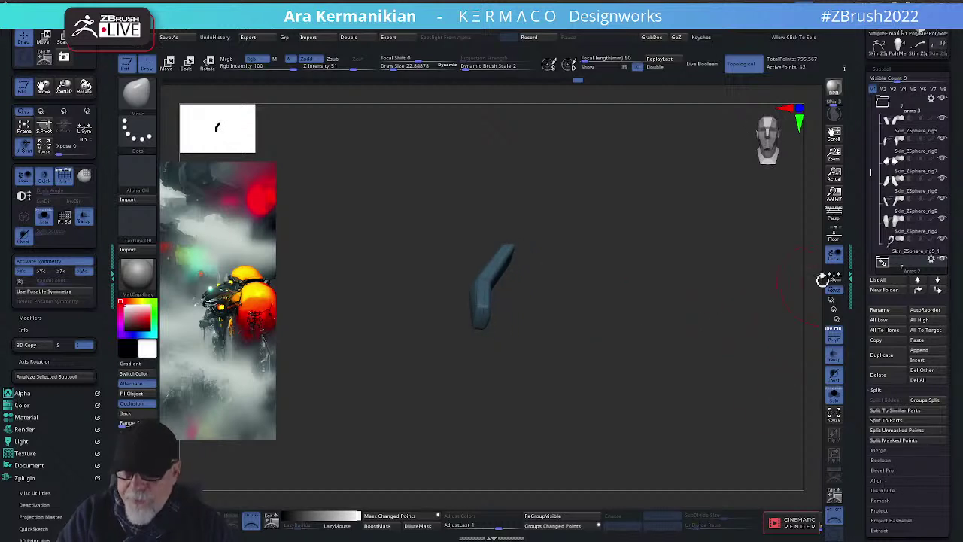
Show the whole mech, select the adjoining lower arm segment pair Skin_ZSphere_rig10 and merge its polygroups into one
click(833, 397)
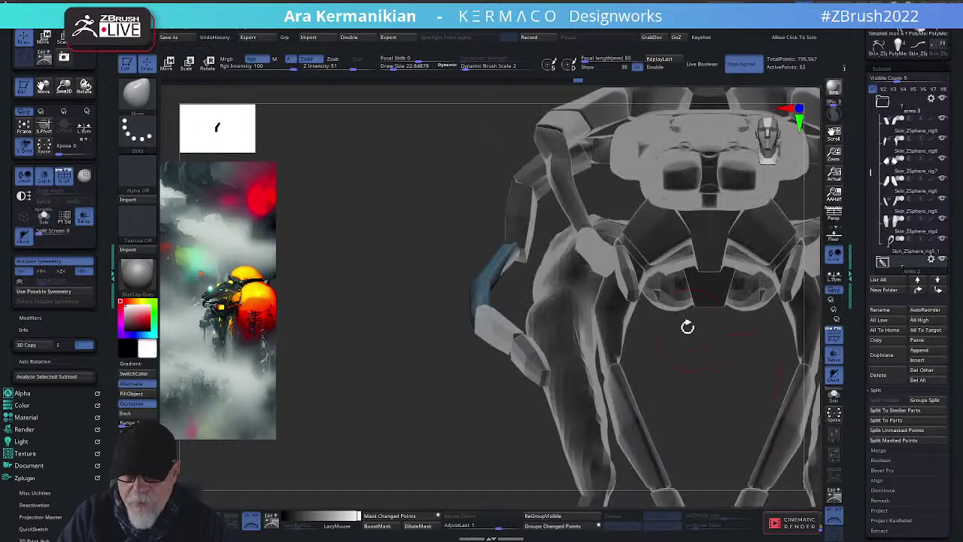
drag(707, 365, 505, 350)
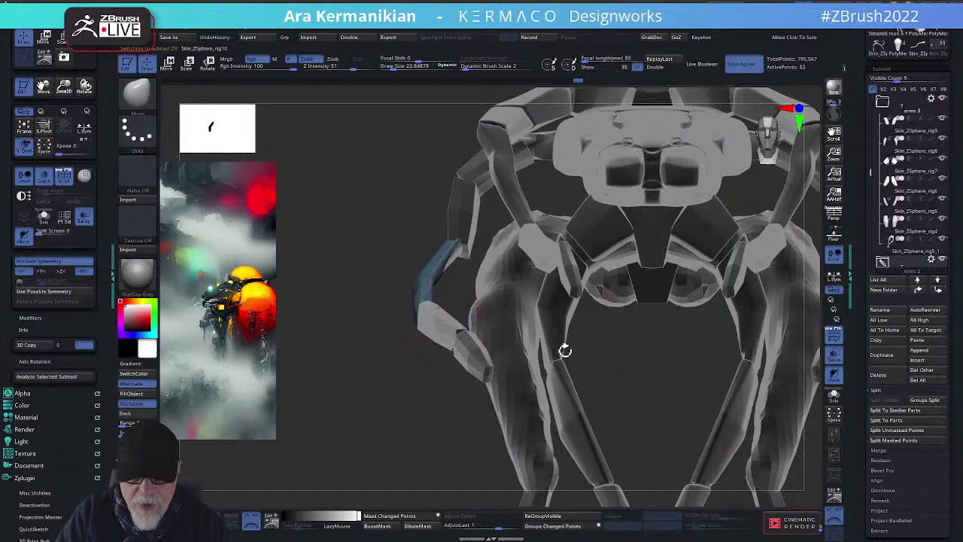
drag(613, 344, 580, 343)
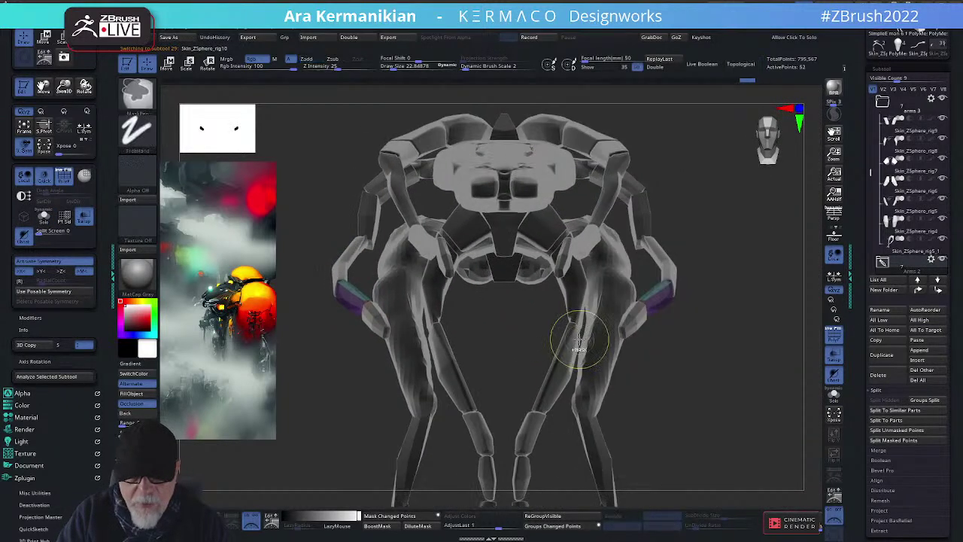
key(space)
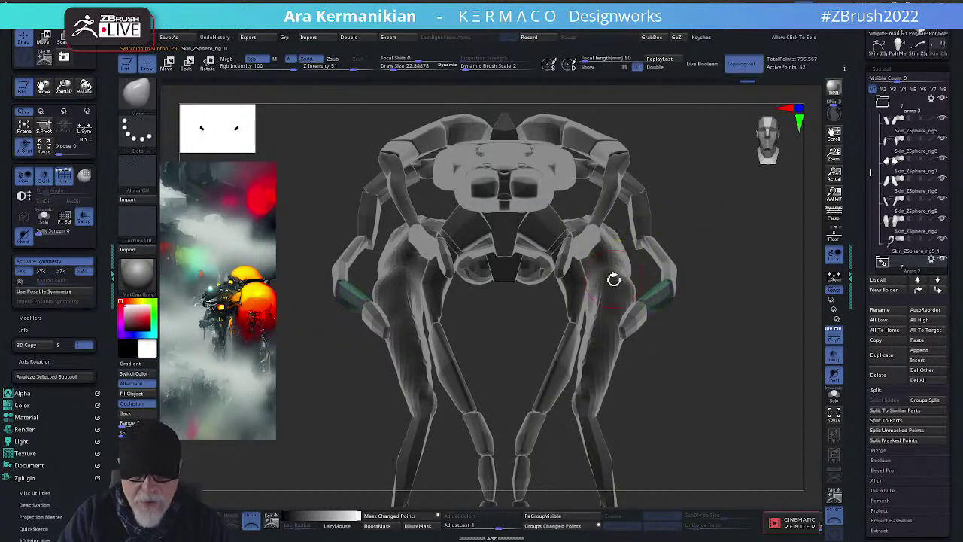
key(space)
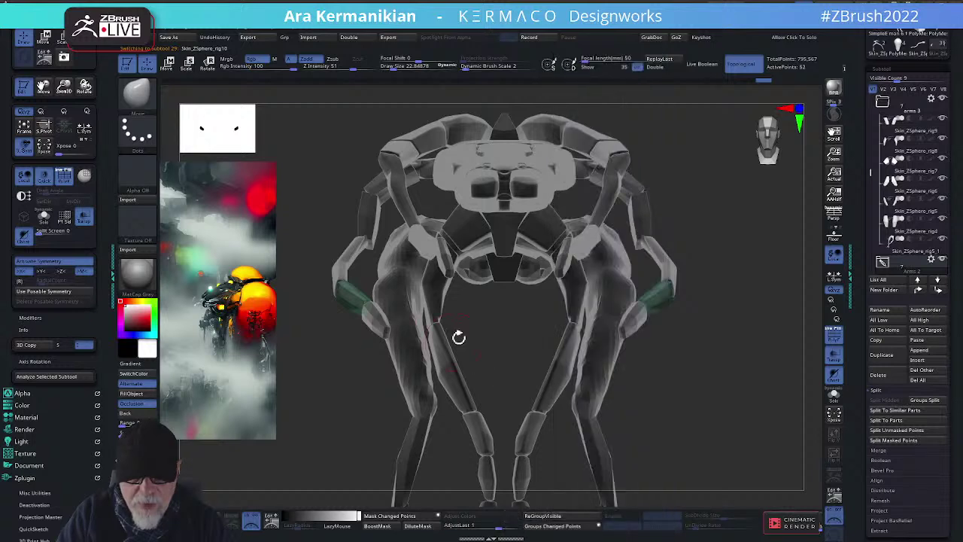
Turn on dynamic subdivision with a beveled QGrid for the lower arm segments and isolate them
mouse_move(530, 339)
alt+mouse_down()
mouse_move(563, 335)
mouse_move(547, 329)
alt+mouse_up()
key(space)
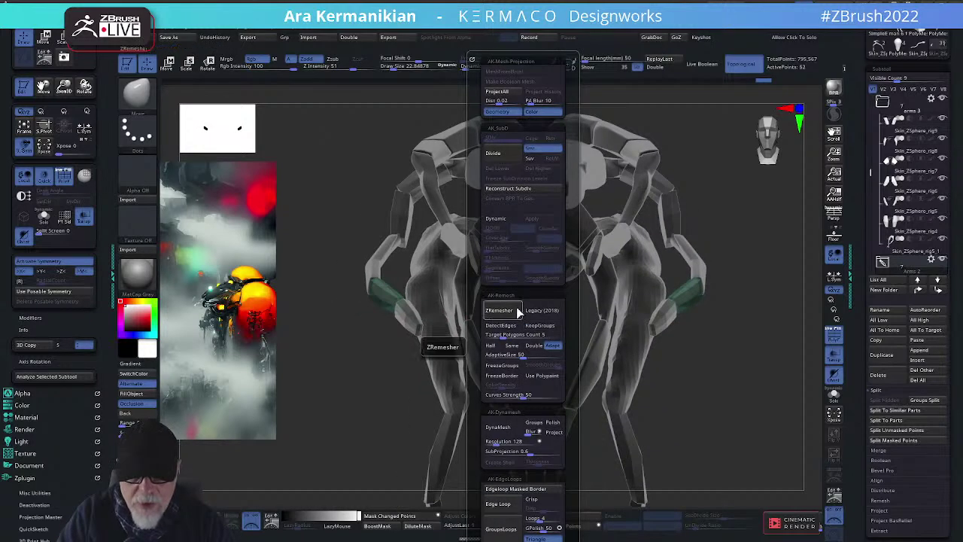
click(499, 219)
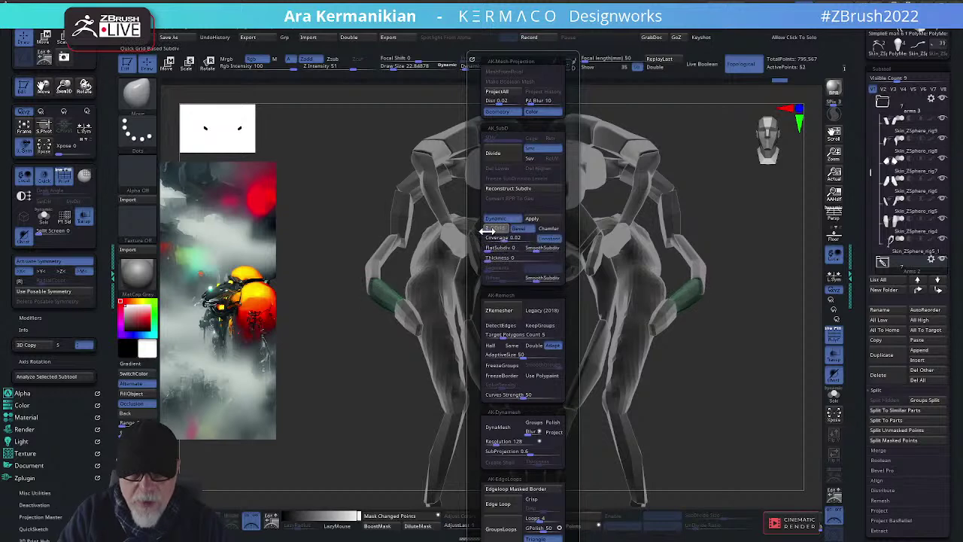
mouse_move(735, 383)
mouse_down()
mouse_move(727, 419)
mouse_move(748, 398)
mouse_move(695, 394)
mouse_move(755, 390)
mouse_move(707, 371)
mouse_move(690, 377)
mouse_move(553, 295)
mouse_move(565, 282)
mouse_up()
click(838, 397)
Reduce the Move brush to a draw size of about 10.7 and reshape the ends and side edges of the lower arm segment
key(s)
drag(638, 276, 628, 275)
mouse_move(594, 305)
mouse_down()
mouse_move(582, 340)
mouse_move(645, 295)
mouse_move(656, 363)
mouse_move(658, 348)
mouse_move(565, 326)
mouse_up()
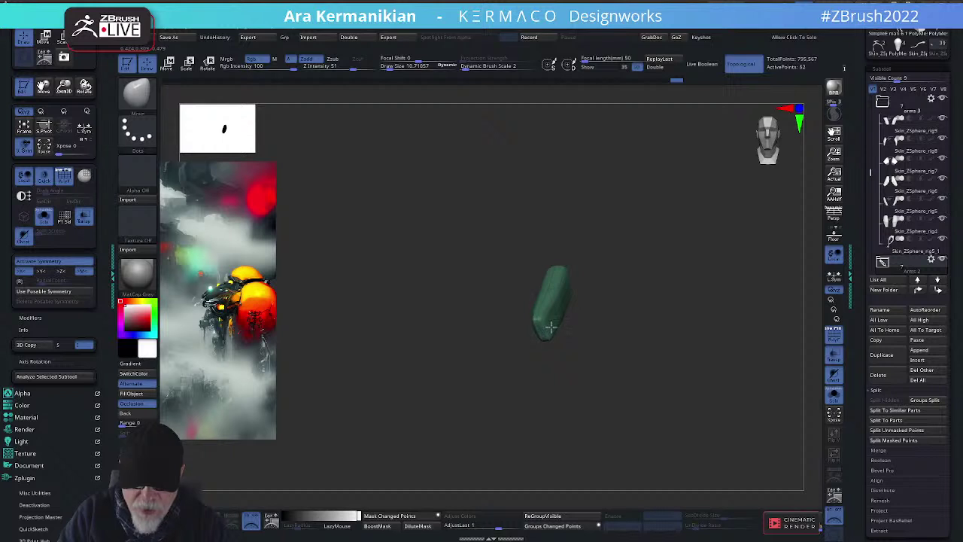
drag(562, 328, 584, 319)
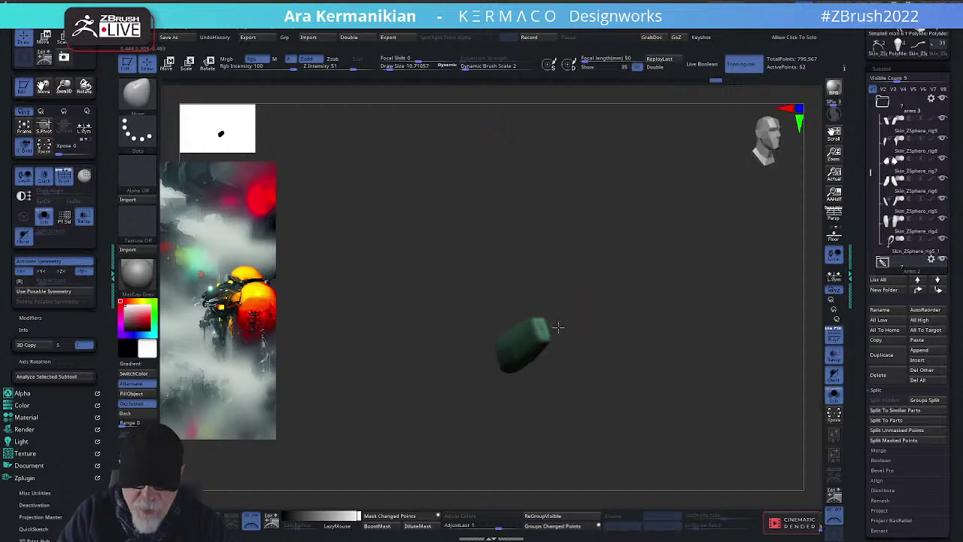
drag(541, 330, 720, 397)
drag(727, 325, 599, 322)
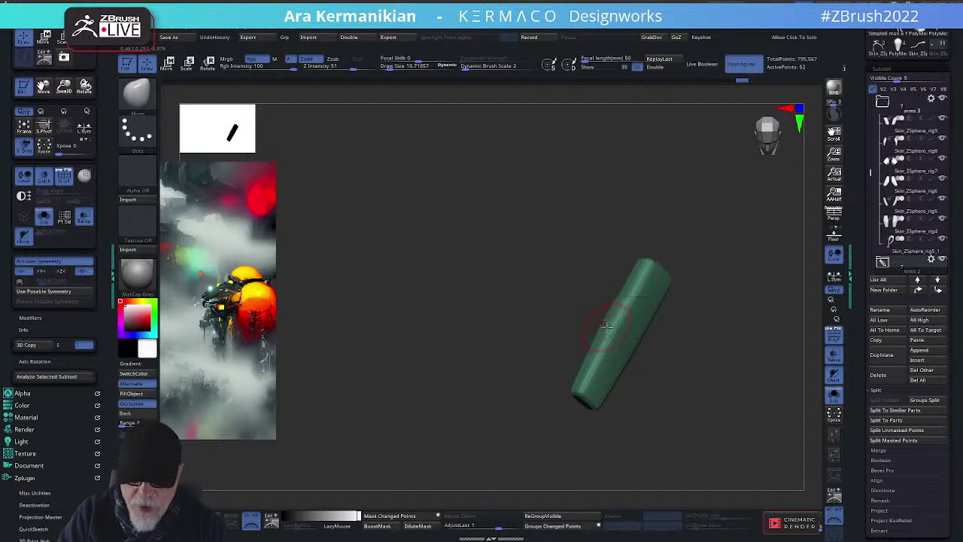
mouse_move(713, 337)
mouse_down()
mouse_move(748, 318)
mouse_move(765, 323)
mouse_move(696, 302)
mouse_move(725, 348)
mouse_up()
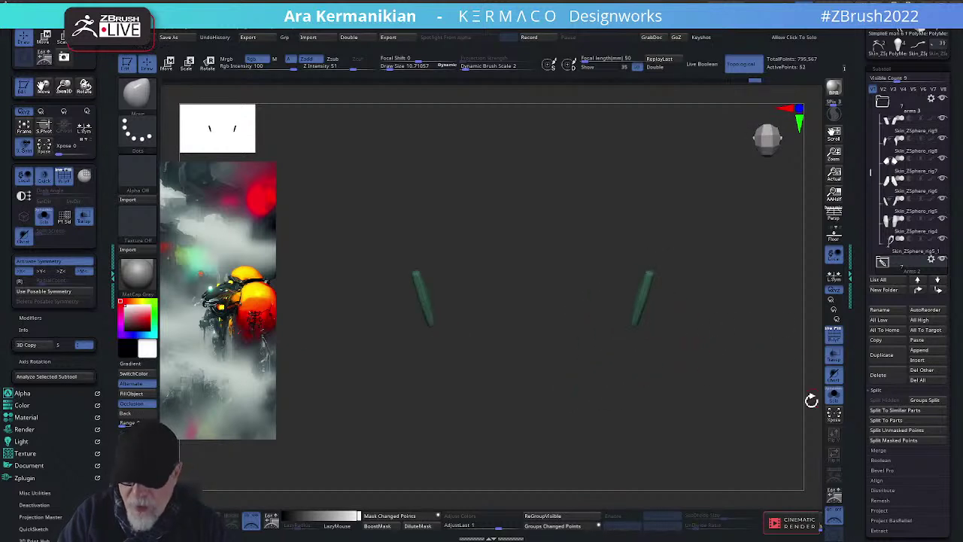
Show the whole mech and fit the lower arm segment's upper end to its neighbour with the Move brush at draw size about 27
click(834, 397)
ctrl+right_drag(746, 386, 772, 392)
key(s)
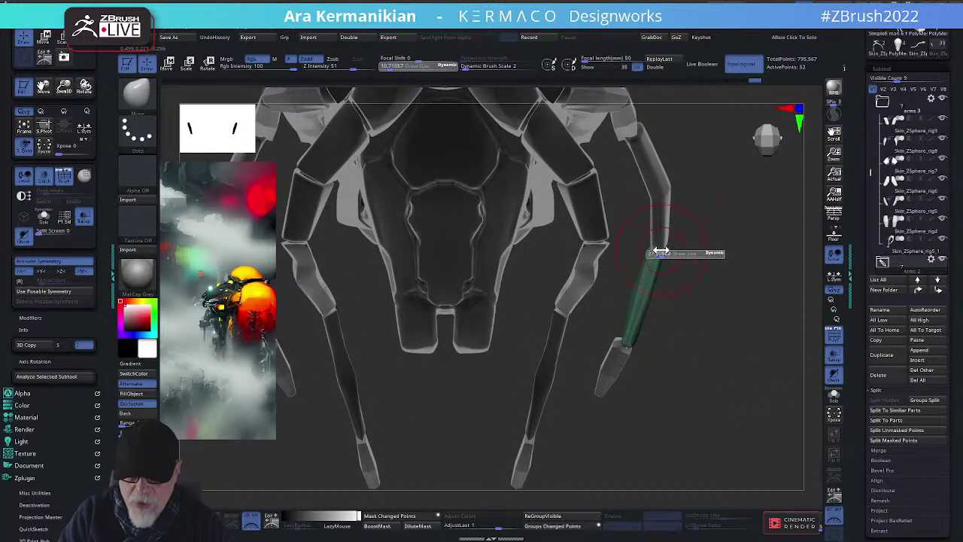
drag(660, 250, 660, 252)
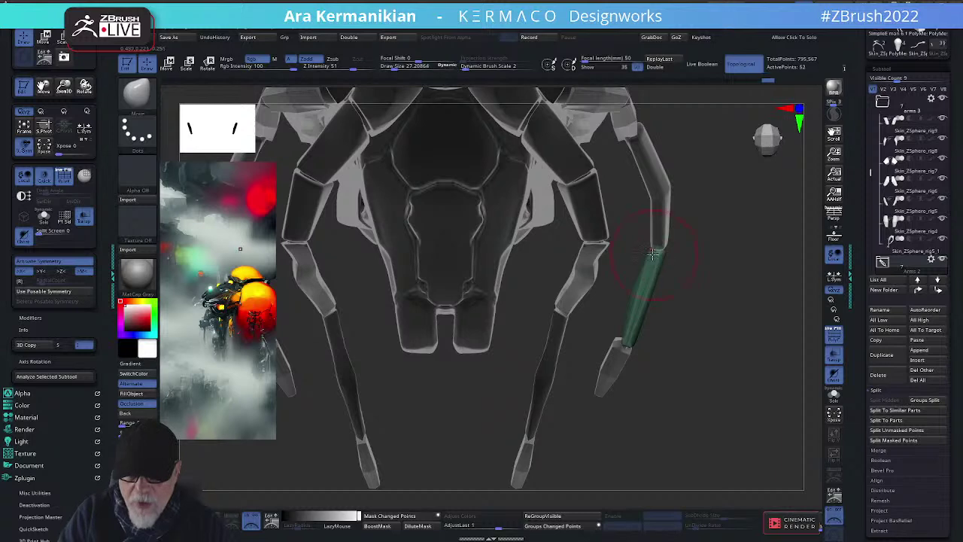
drag(712, 360, 617, 343)
drag(739, 337, 714, 299)
Give the arm tip segment pair Skin_ZSphere_rig11 a single polygroup and dynamic subdivision with a beveled QGrid
ctrl+right_drag(497, 358, 516, 343)
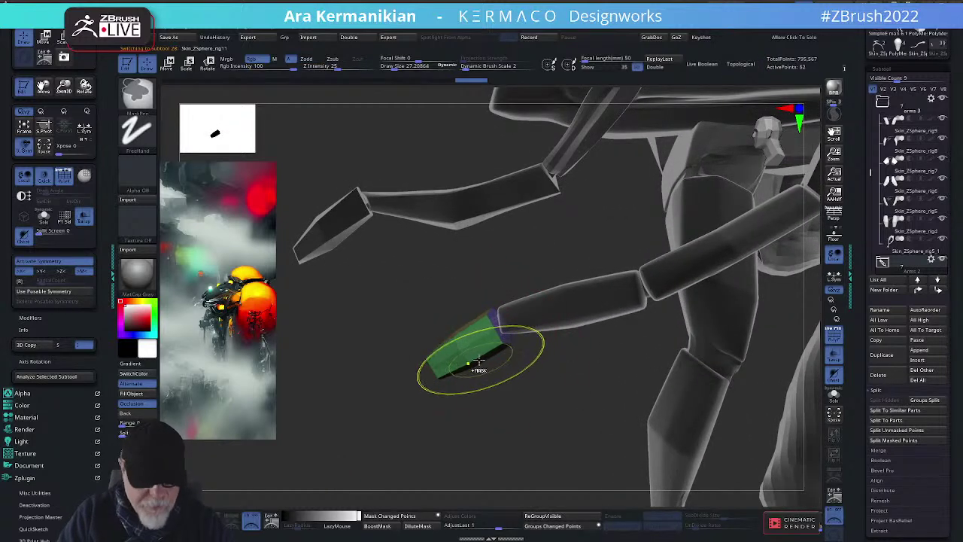
key(ctrl+w)
key(2)
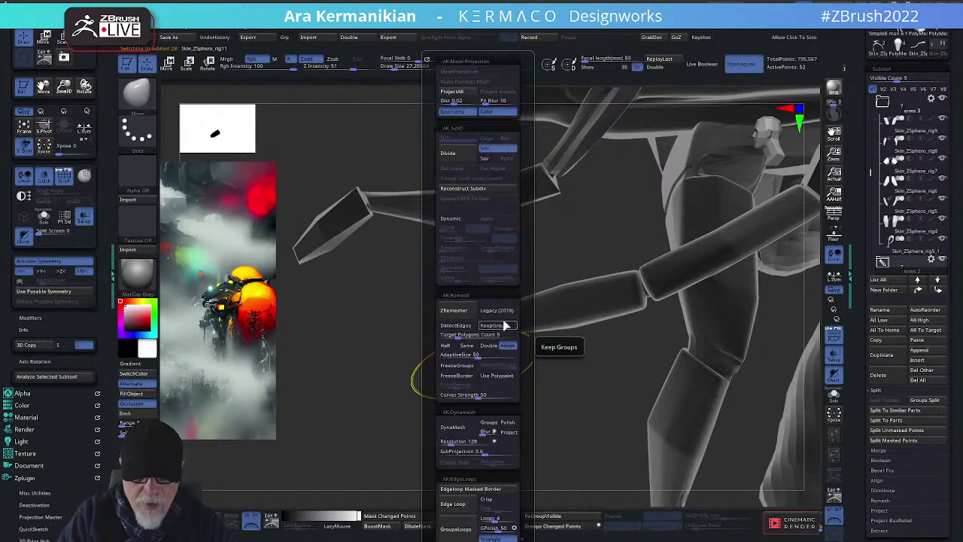
click(448, 220)
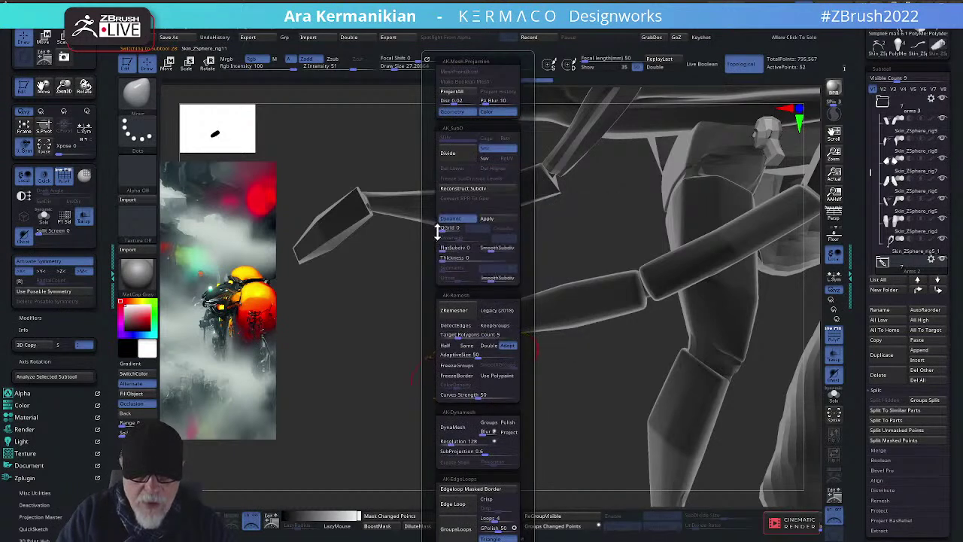
click(445, 228)
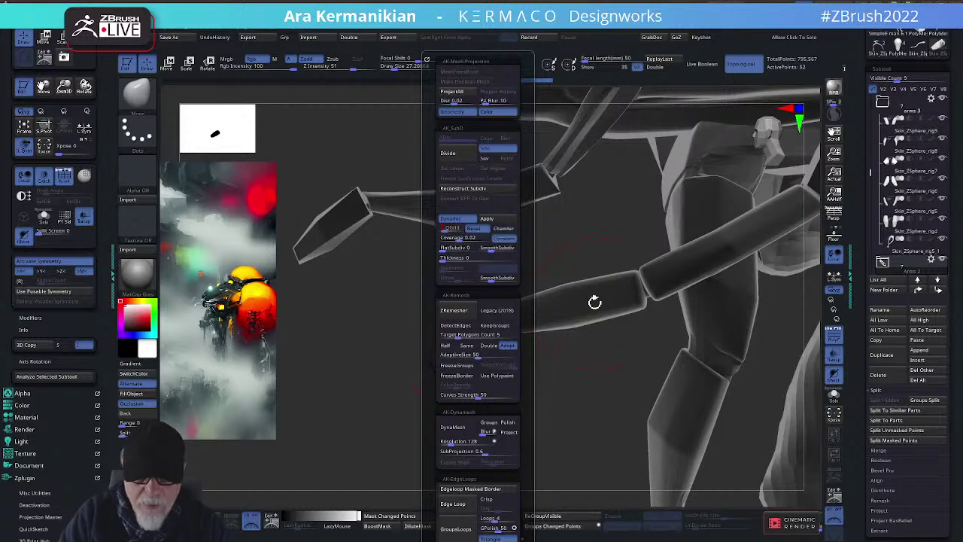
Check the beveled arm tip segments against the neighbouring limbs from several sides and isolate them
drag(527, 463, 783, 353)
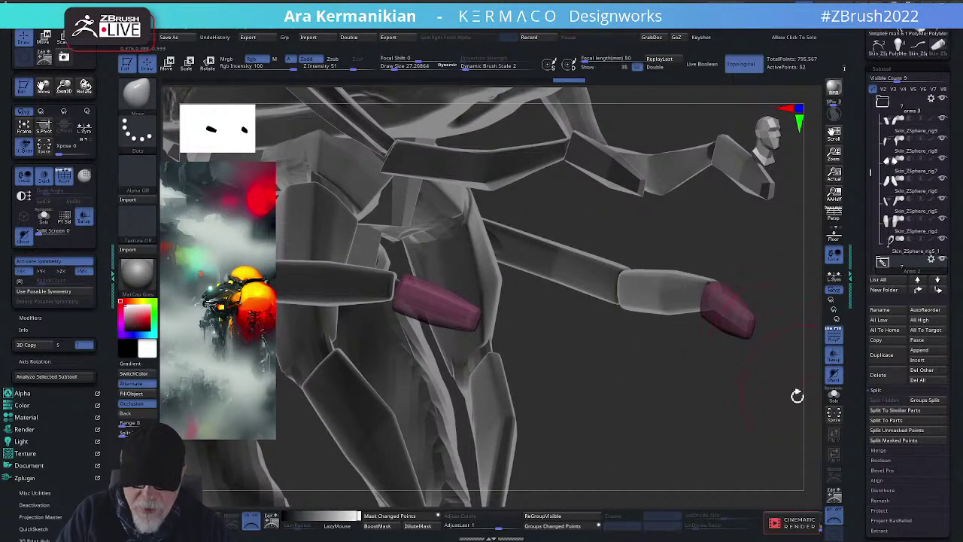
alt+drag(734, 400, 647, 391)
drag(715, 386, 828, 378)
drag(739, 408, 649, 378)
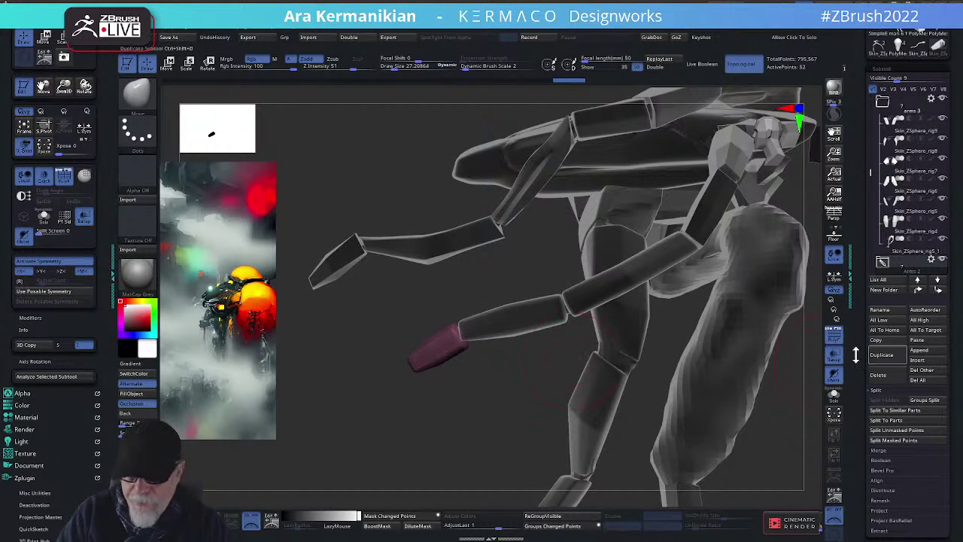
click(834, 393)
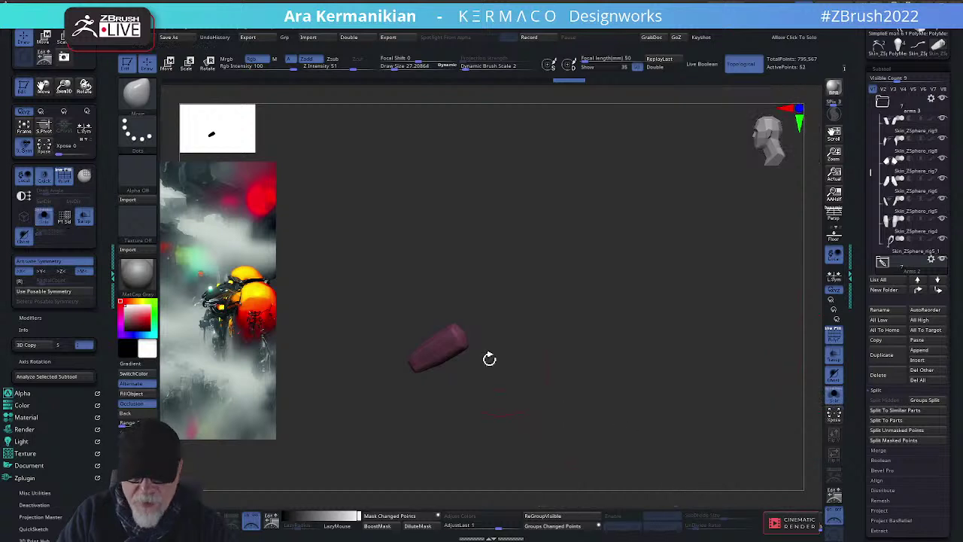
Set the Move brush draw size to about 13.7 and reshape the narrow end of the isolated arm tip segment
mouse_move(489, 359)
mouse_down()
mouse_move(619, 372)
mouse_move(577, 343)
mouse_up()
key(s)
mouse_move(490, 316)
mouse_down()
mouse_move(512, 312)
mouse_move(464, 306)
mouse_up()
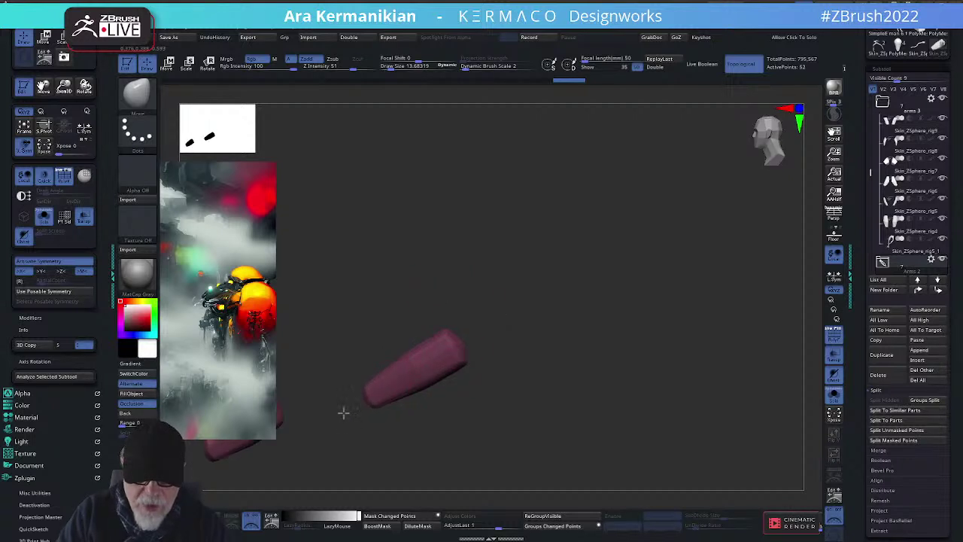
mouse_move(343, 412)
mouse_down()
mouse_move(564, 432)
mouse_move(562, 458)
mouse_move(489, 396)
mouse_move(633, 399)
mouse_move(542, 333)
mouse_move(593, 349)
mouse_up()
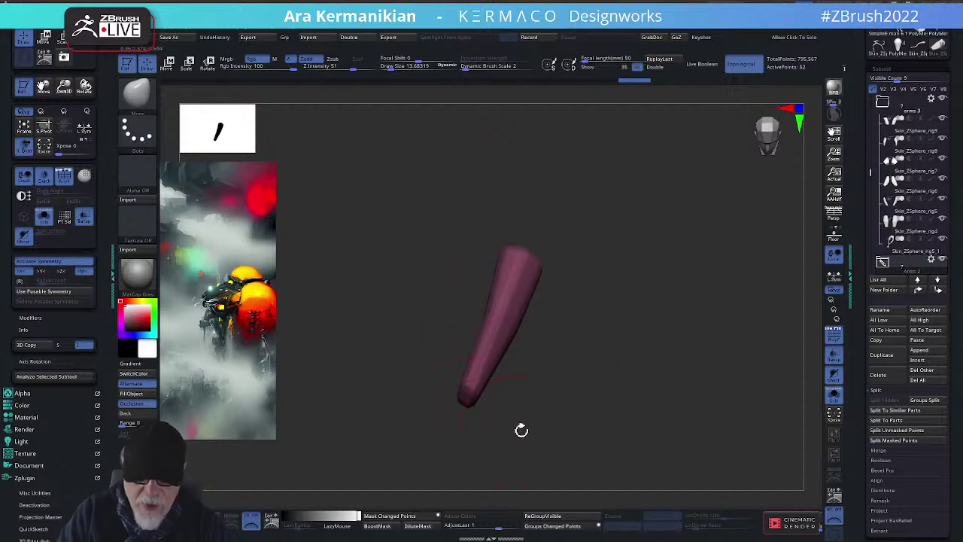
Set the Move brush draw size to about 7 and refine the isolated arm tip segment's narrow end and outline from several sides
drag(522, 430, 477, 322)
key(s)
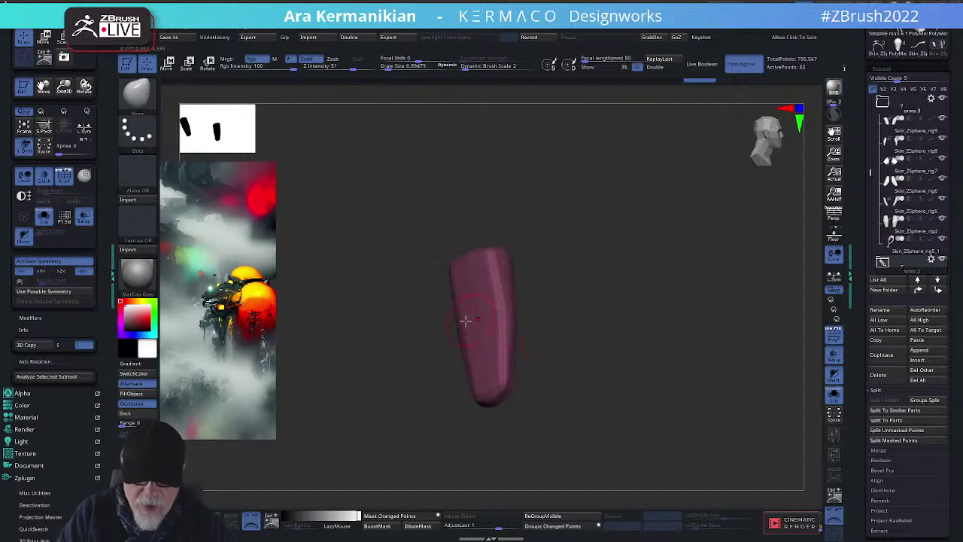
mouse_move(634, 365)
mouse_down()
mouse_move(583, 374)
mouse_move(583, 301)
mouse_move(756, 350)
mouse_up()
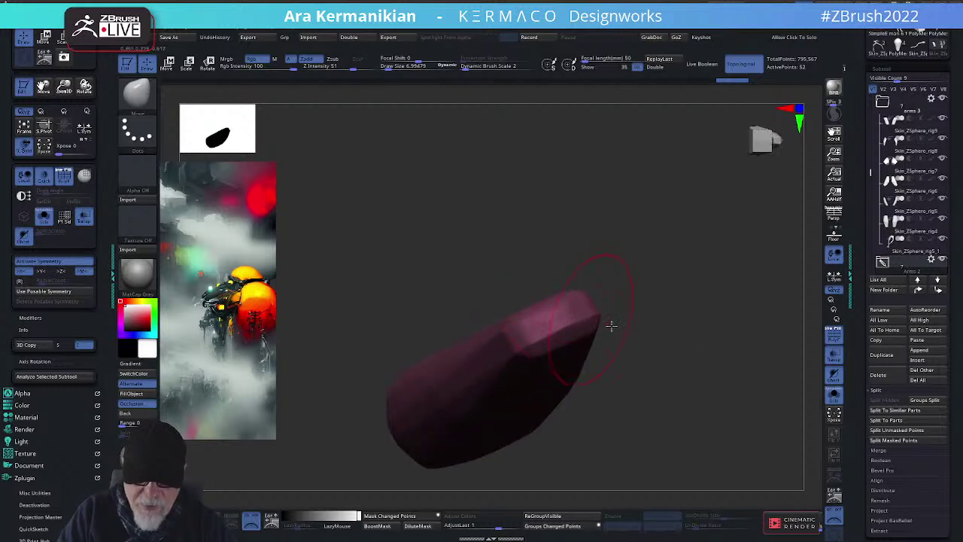
drag(610, 325, 588, 321)
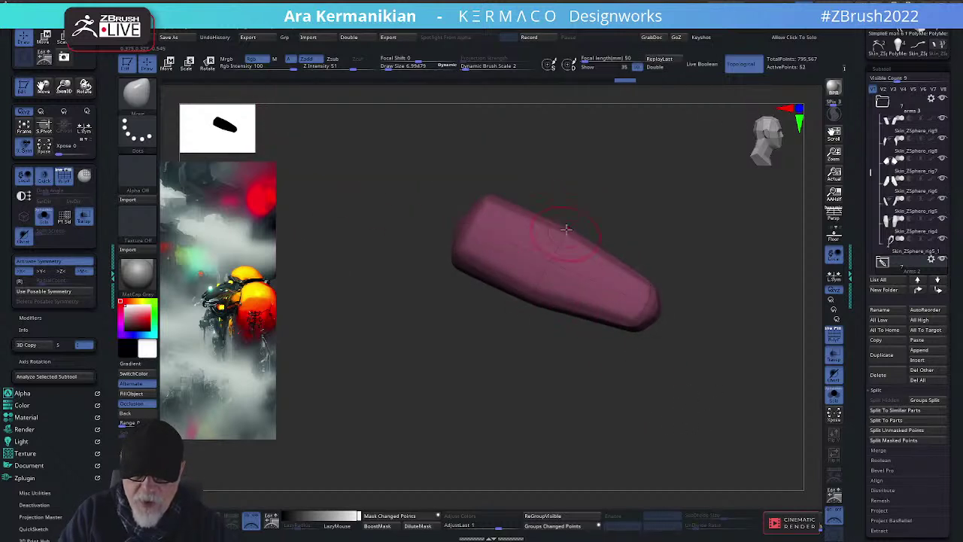
mouse_move(697, 310)
mouse_down()
mouse_move(725, 282)
mouse_move(715, 207)
mouse_up()
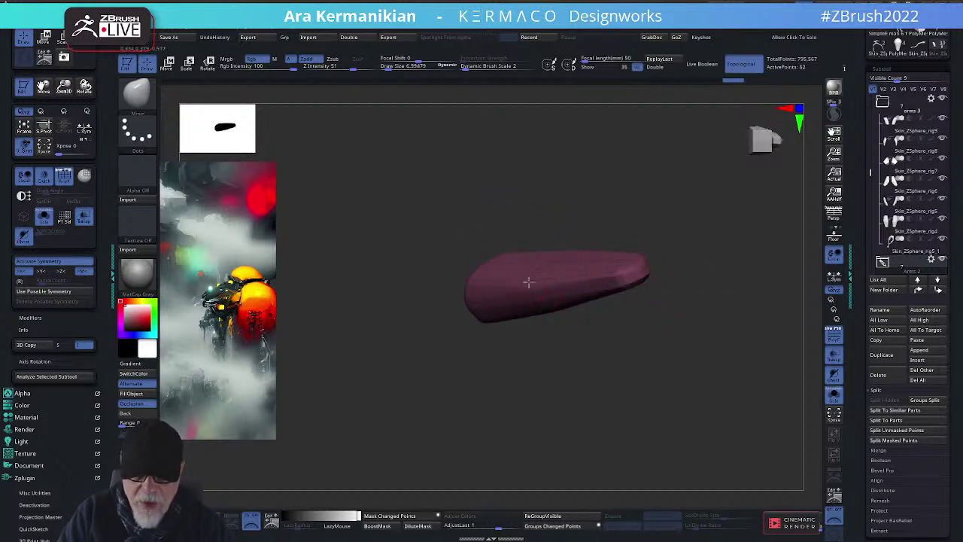
drag(603, 390, 581, 307)
drag(596, 272, 738, 348)
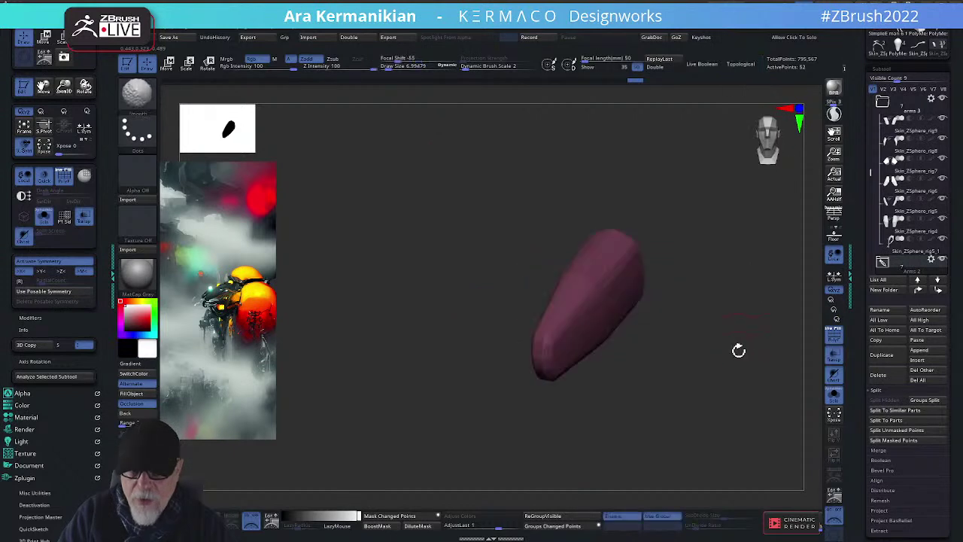
drag(731, 389, 592, 410)
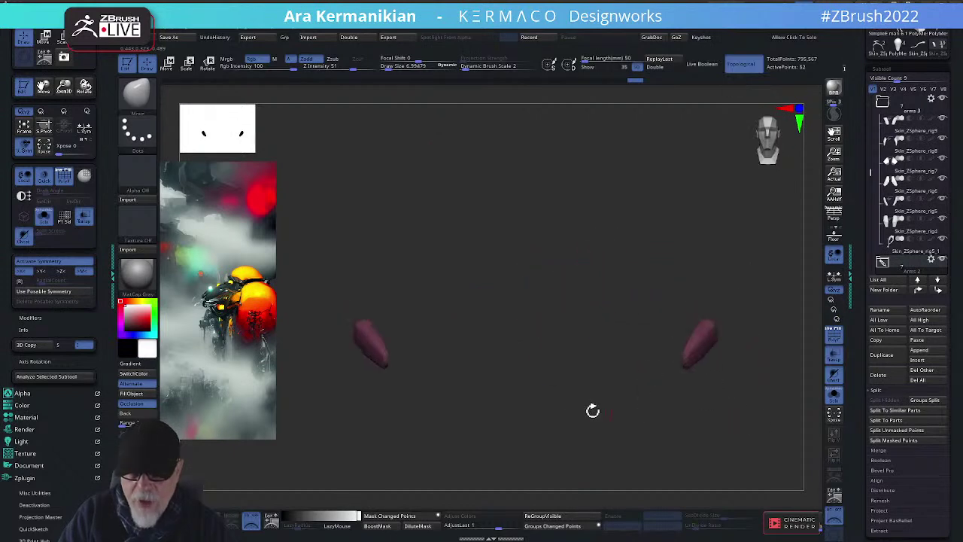
Show the whole mech, reset the transform gizmo's orientation on the arm tip segment and nudge the segment against its neighbour in side view
click(834, 396)
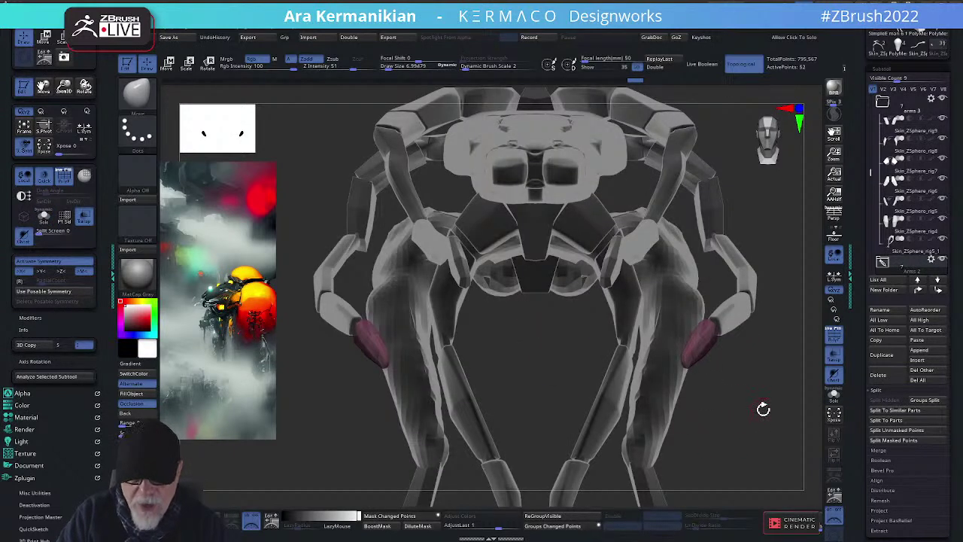
drag(763, 409, 610, 377)
key(w)
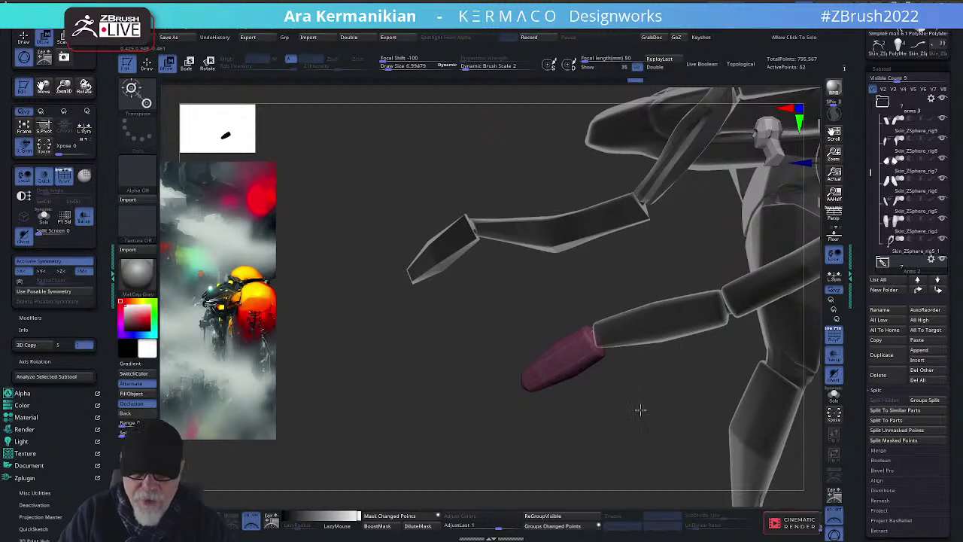
click(559, 362)
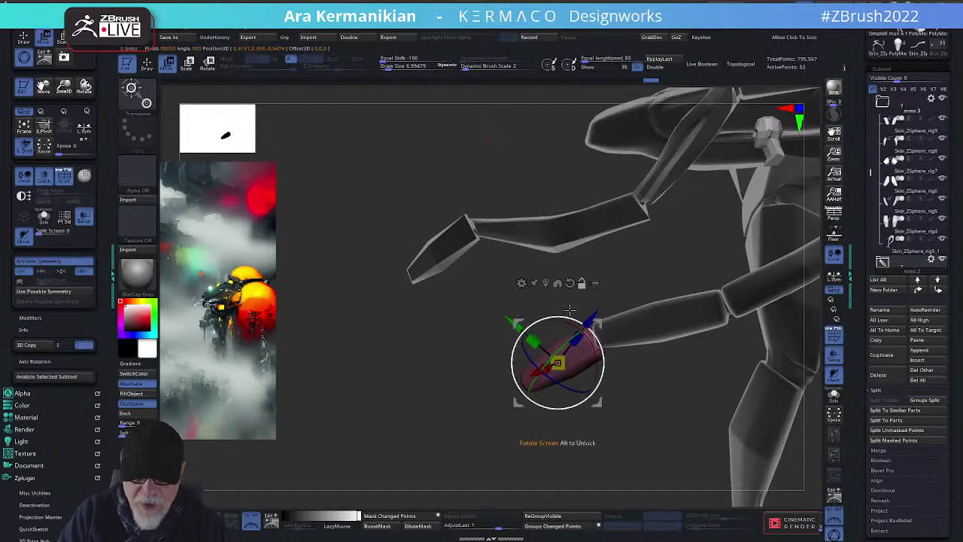
click(570, 283)
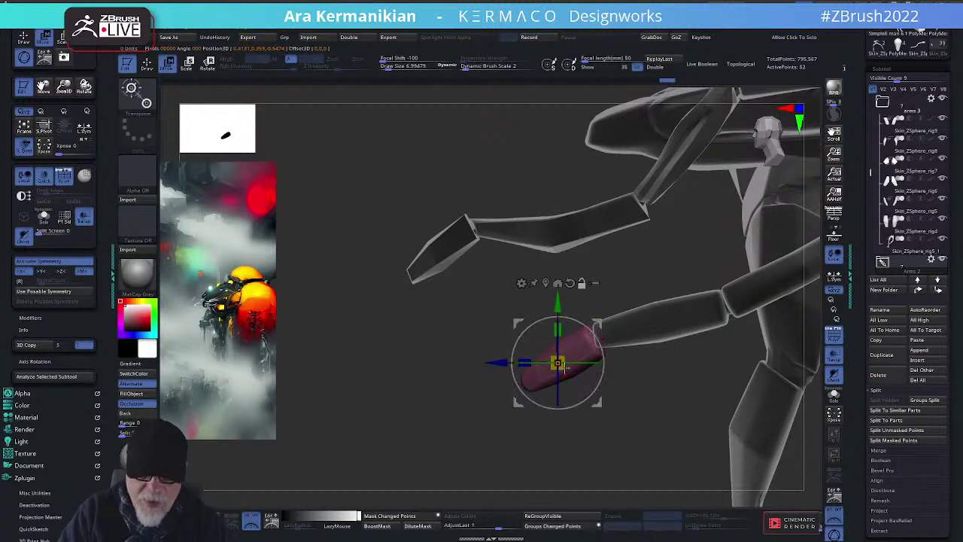
drag(600, 320, 595, 321)
key(q)
Adjust the arm tip segment pair's placement in front view with the transform gizmo and return to the Move brush
mouse_move(628, 428)
mouse_down()
mouse_move(656, 445)
mouse_move(742, 438)
mouse_move(654, 423)
mouse_move(662, 415)
mouse_move(700, 419)
mouse_up()
key(space)
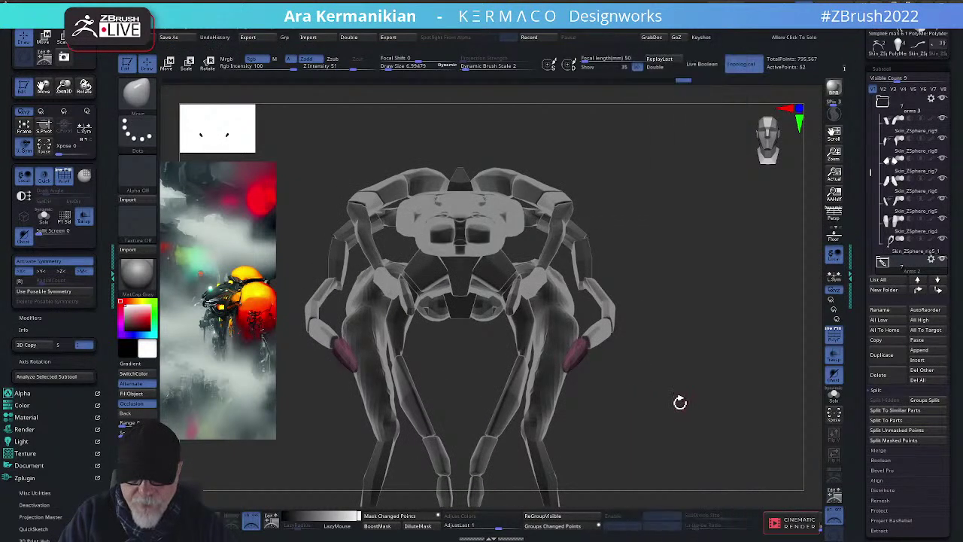
key(space)
key(w)
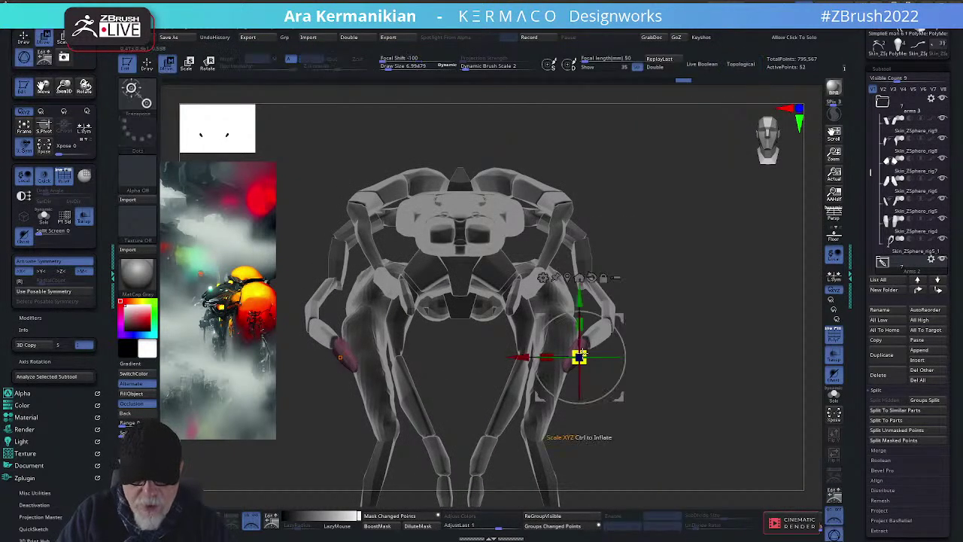
drag(619, 401, 620, 399)
key(q)
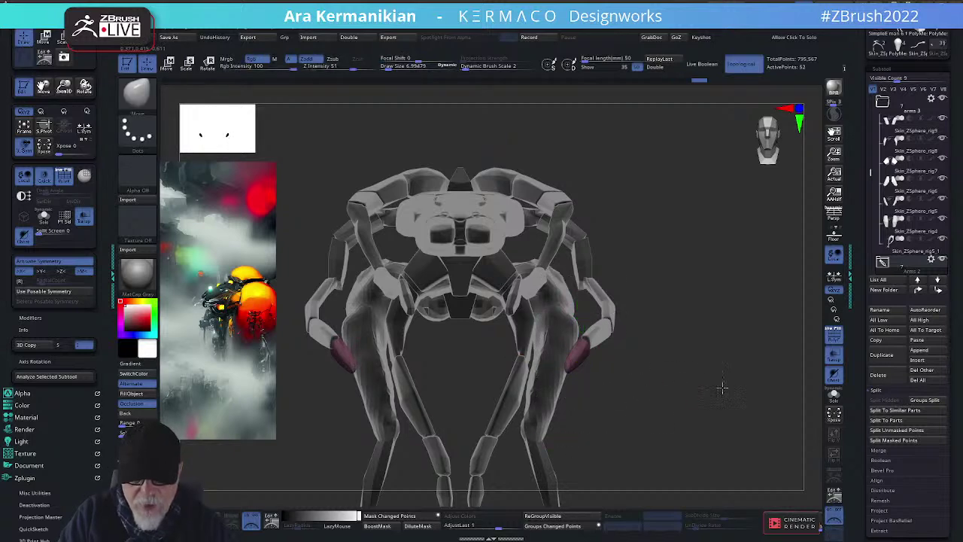
Isolate the upper arm segment pair Skin_ZSphere_rig13 and give it dynamic subdivision with a beveled QGrid
mouse_move(724, 387)
mouse_down()
mouse_move(692, 383)
mouse_move(700, 396)
mouse_move(557, 415)
mouse_move(654, 426)
mouse_move(634, 409)
mouse_move(803, 366)
mouse_move(846, 337)
mouse_up()
mouse_move(718, 394)
mouse_down()
mouse_move(695, 387)
mouse_move(725, 391)
mouse_up()
drag(700, 349, 718, 274)
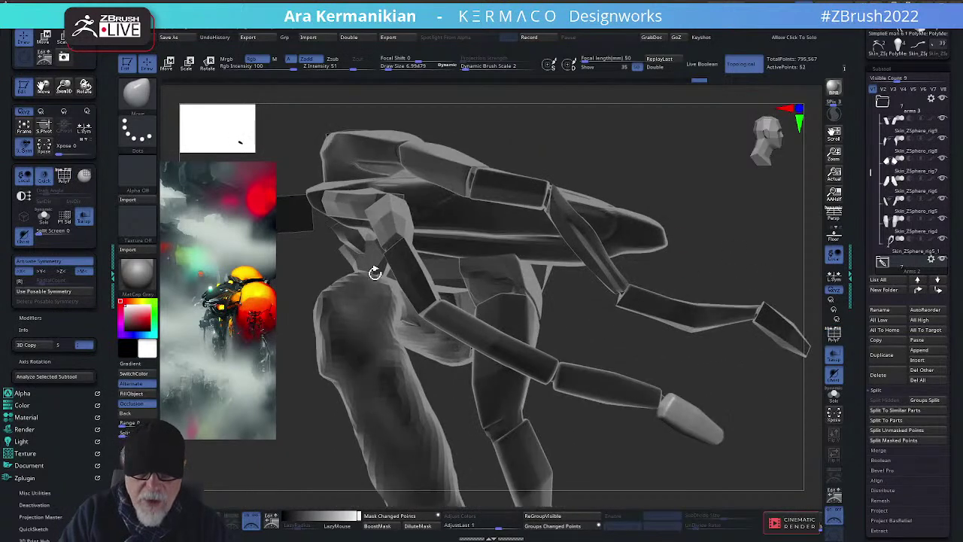
alt+click(424, 280)
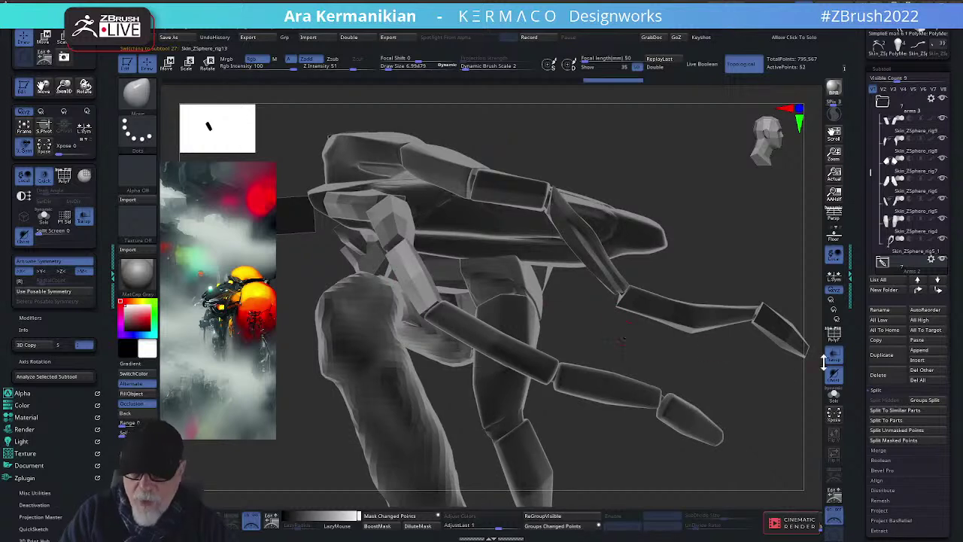
click(834, 392)
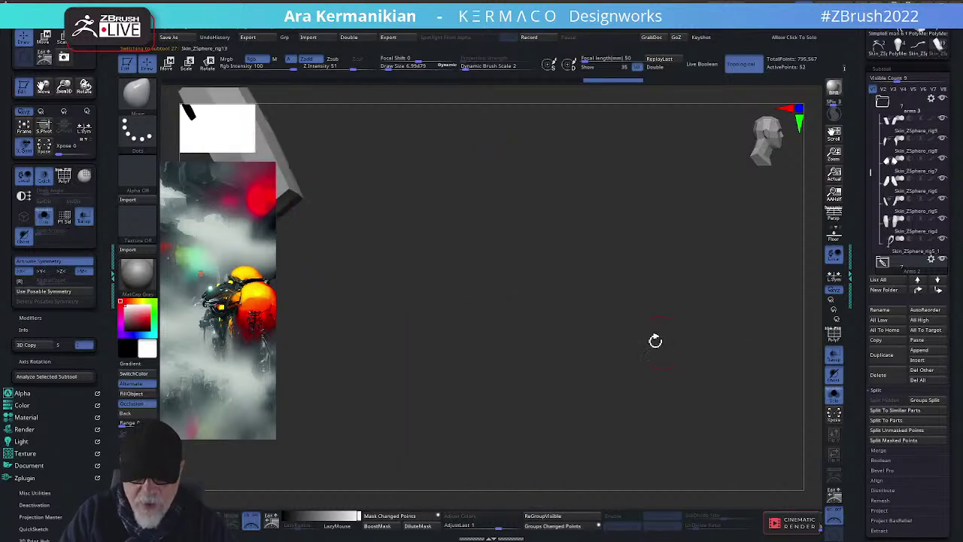
key(space)
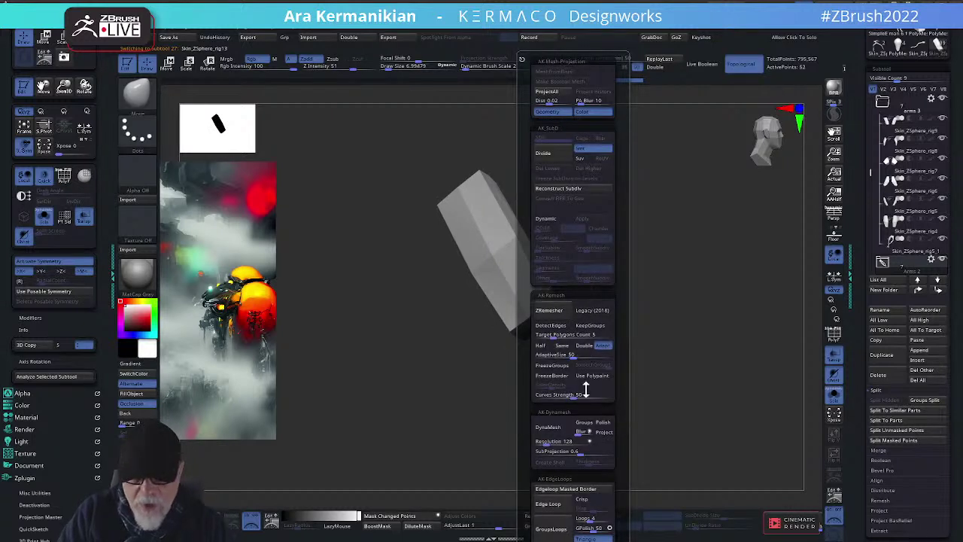
key(shift+space)
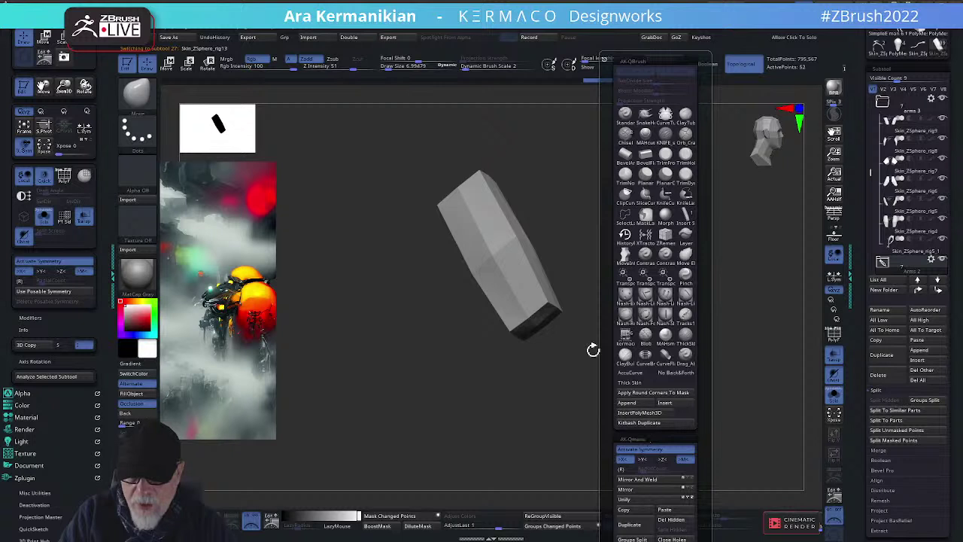
key(space)
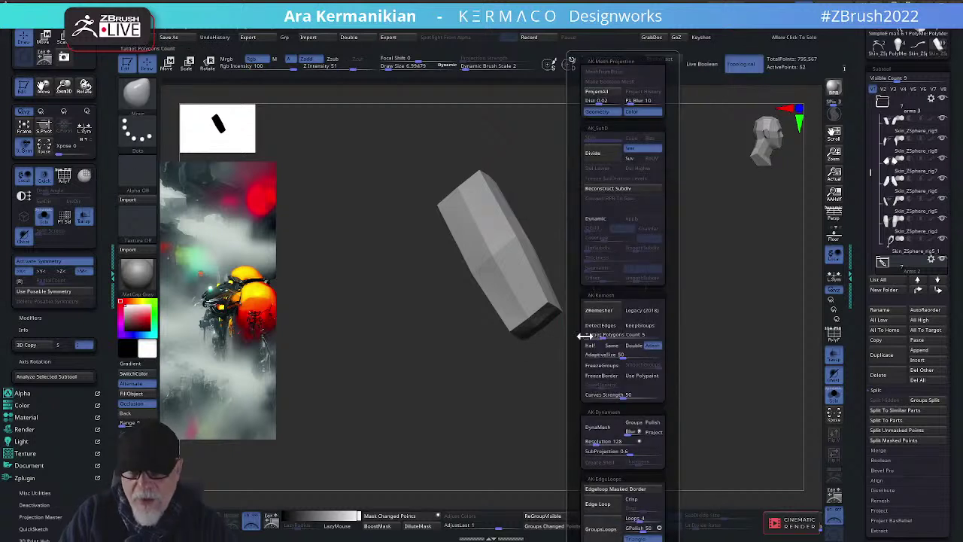
click(595, 220)
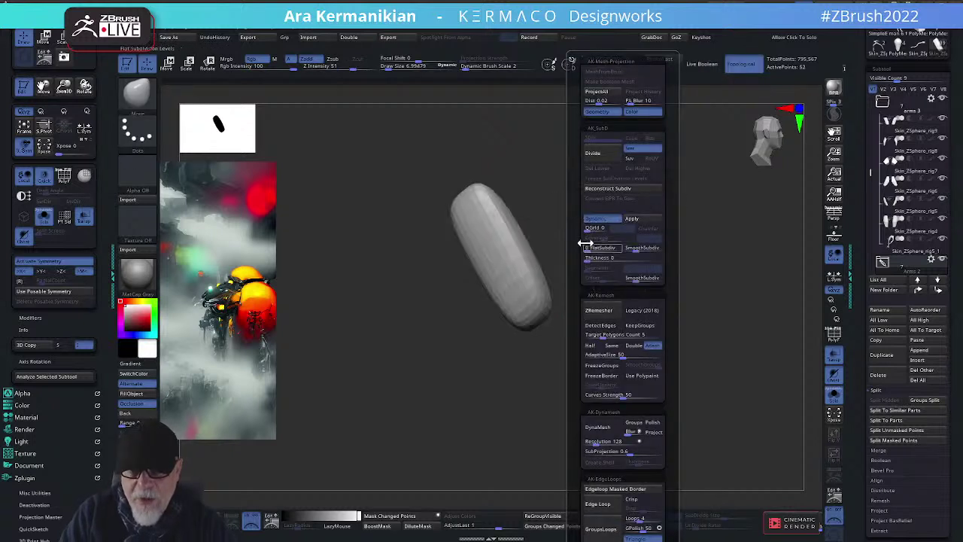
drag(554, 229, 549, 231)
click(549, 230)
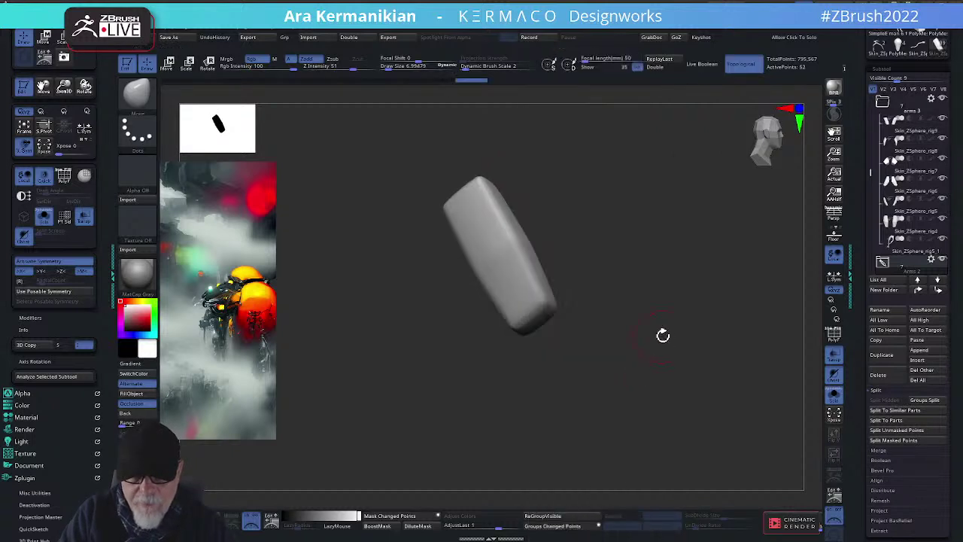
Examine the beveled upper arm segments from several sides with polygroup colours displayed, and bring the whole mech back into view
drag(662, 335, 395, 182)
drag(542, 324, 574, 330)
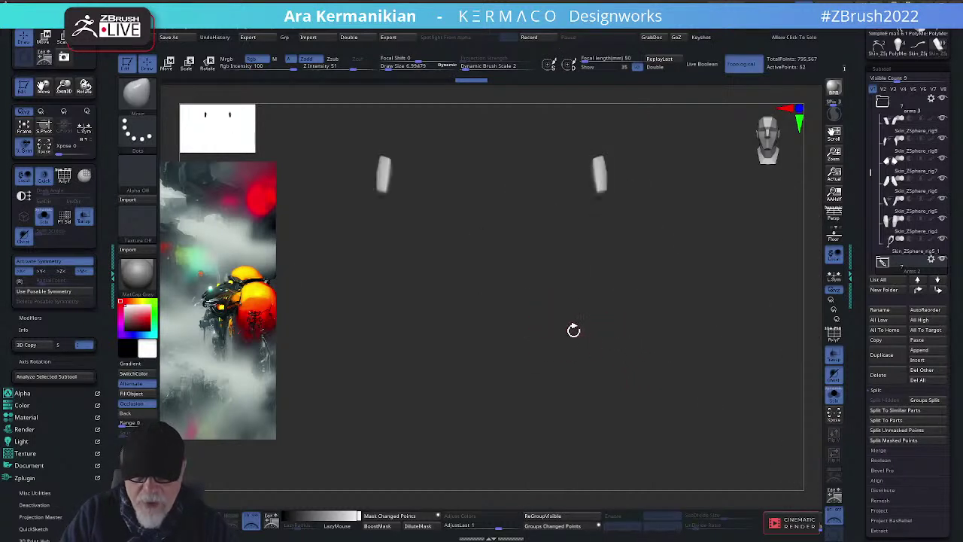
drag(544, 290, 523, 330)
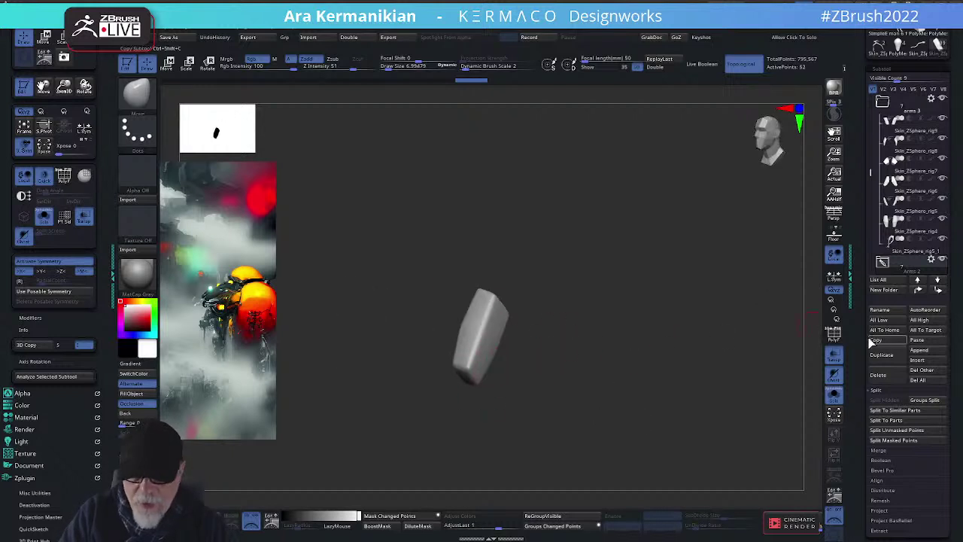
key(shift+f)
drag(617, 346, 653, 349)
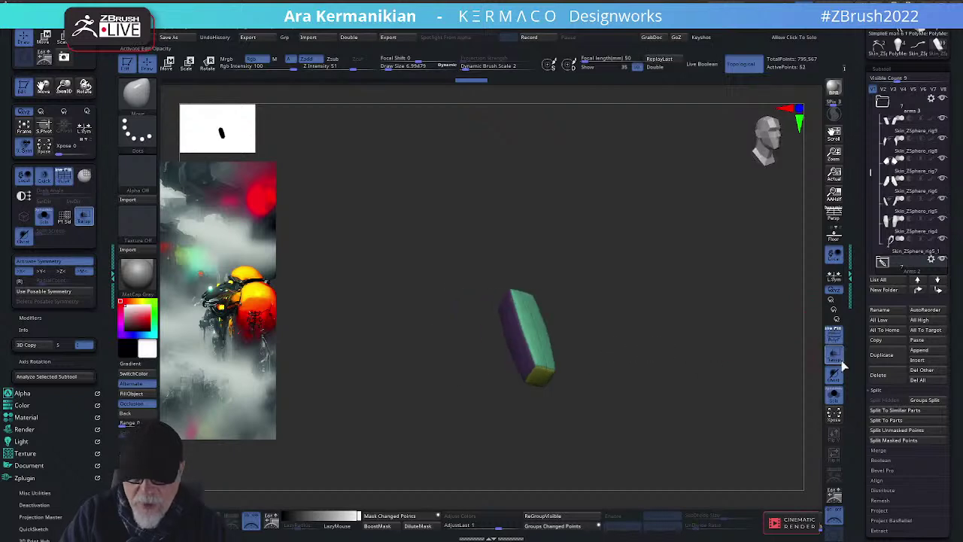
click(834, 396)
Set the Move brush draw size to about 15.3 and adjust the upper arm segment Skin_ZSphere_rig13 in side view
drag(389, 373, 613, 342)
mouse_move(494, 324)
mouse_down()
mouse_move(634, 301)
mouse_move(621, 284)
mouse_up()
key(s)
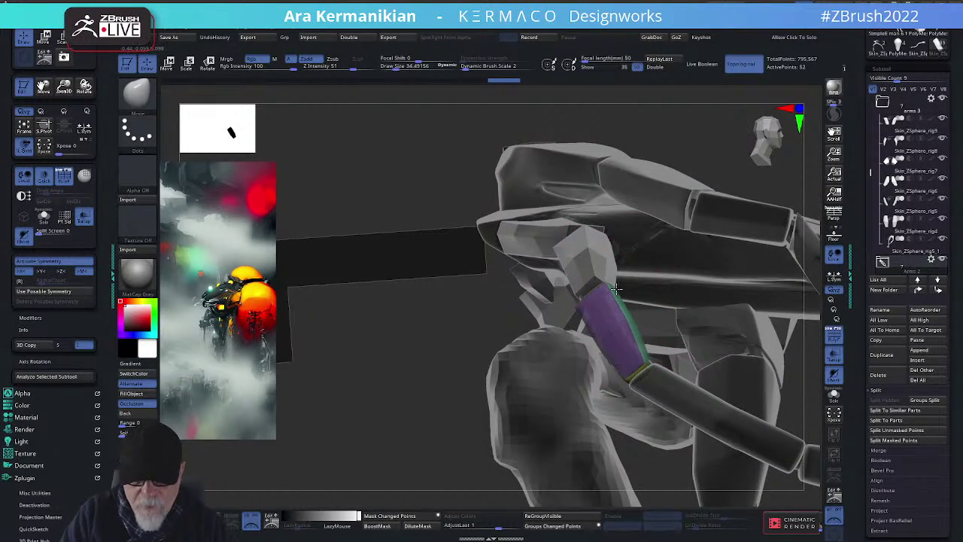
key(s)
click(630, 357)
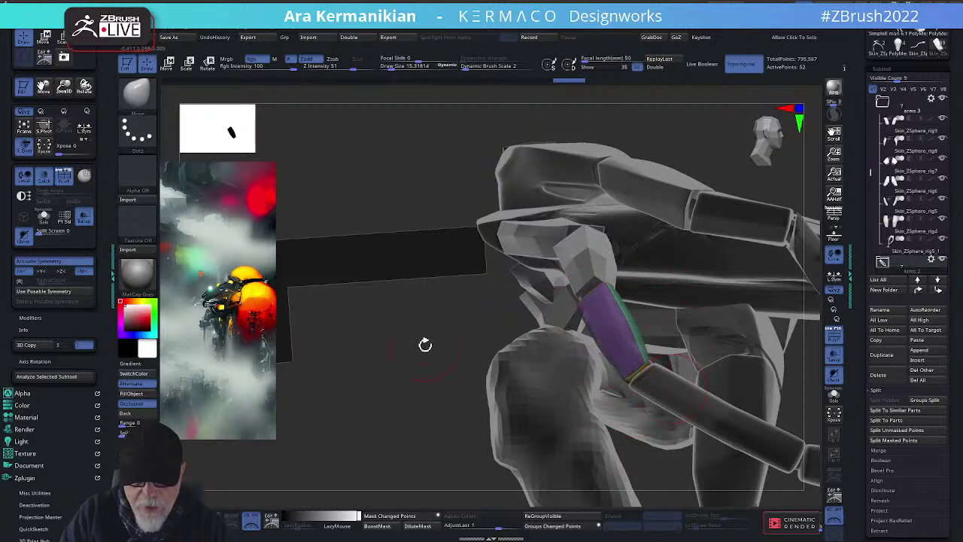
drag(425, 345, 399, 351)
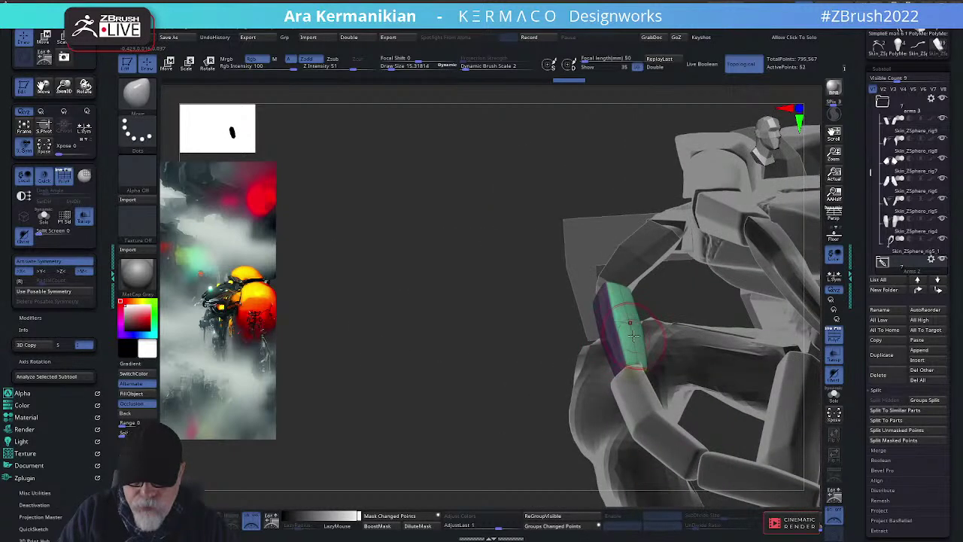
Fit both ends of the upper arm segment Skin_ZSphere_rig13 to the adjoining segments, shaping from above, front and side
drag(467, 377, 468, 296)
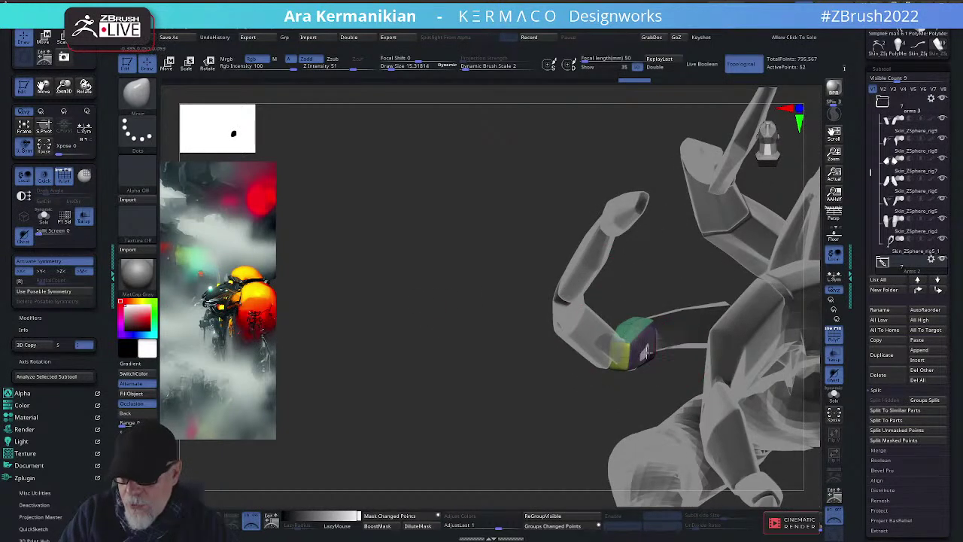
drag(616, 398, 608, 515)
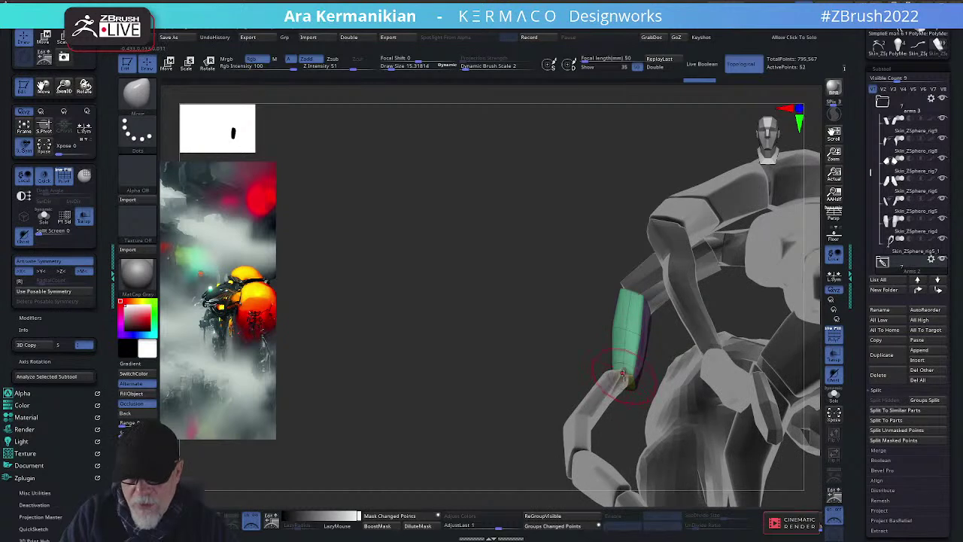
drag(632, 374, 626, 379)
right_drag(632, 380, 618, 371)
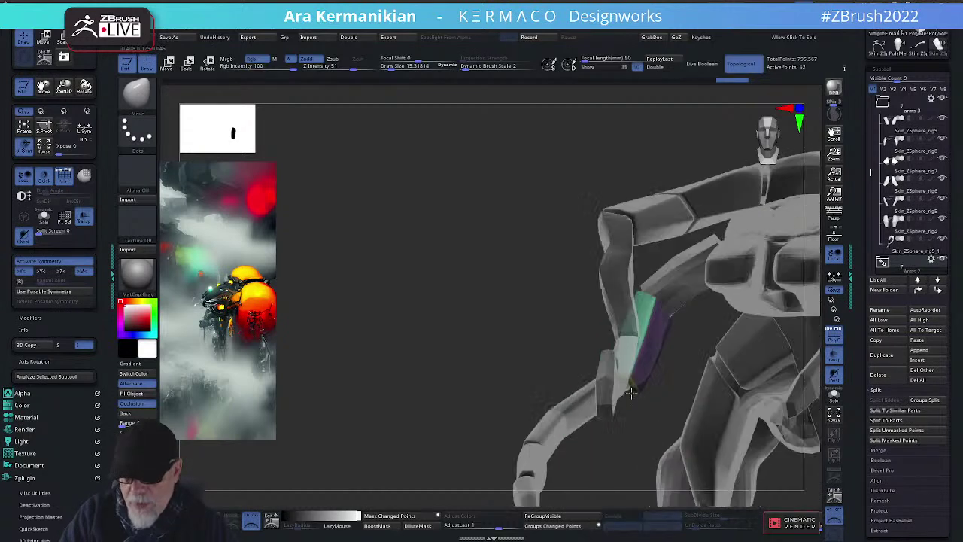
mouse_move(609, 367)
mouse_down()
mouse_move(591, 366)
mouse_move(618, 374)
mouse_up()
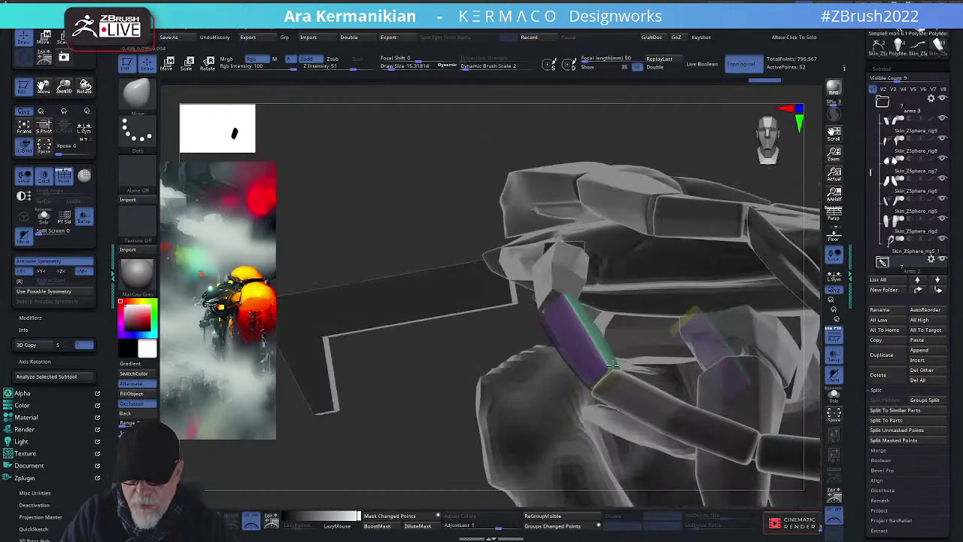
drag(495, 367, 560, 292)
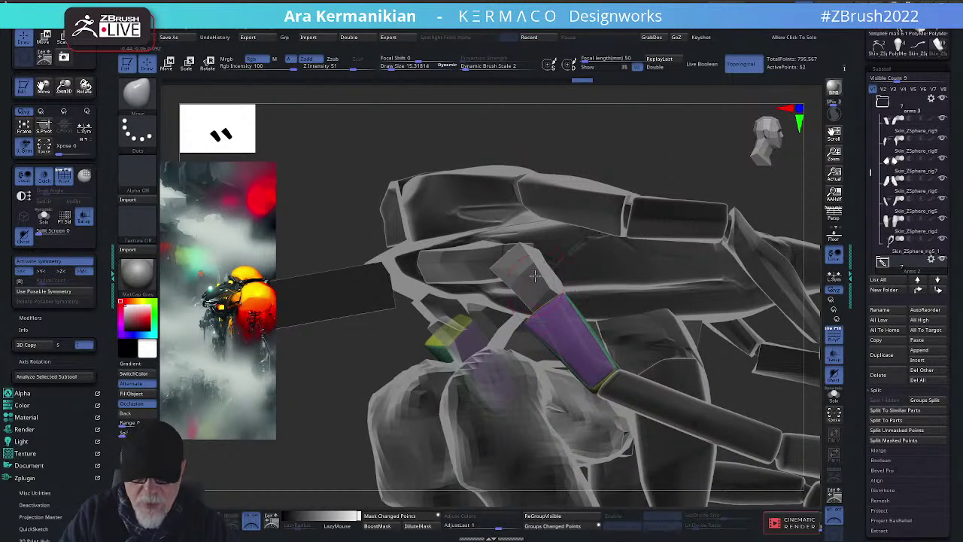
Select the adjoining upper arm segment Skin_ZSphere_rig12 and pull its lower edge down with the Move brush to meet the next segment
alt+click(535, 276)
drag(671, 159, 685, 183)
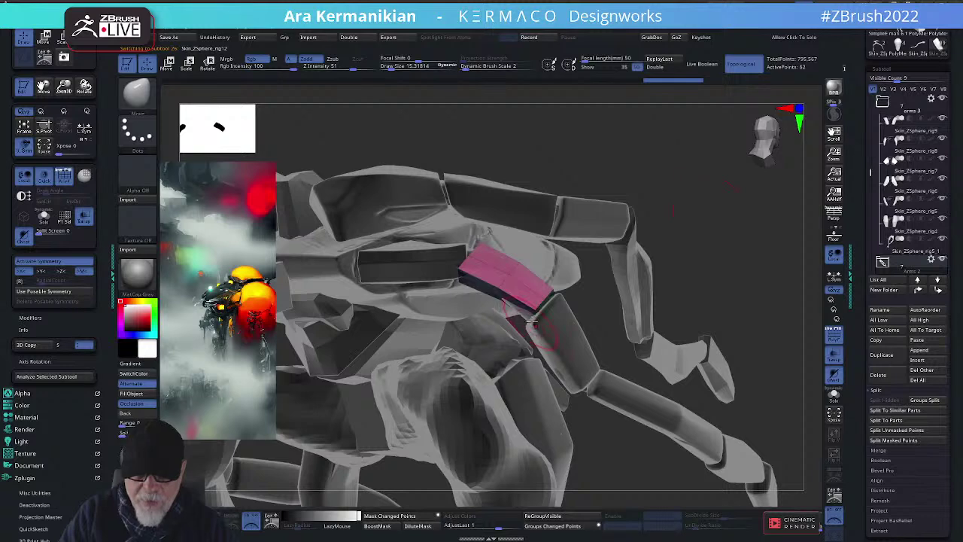
drag(534, 313, 523, 327)
drag(504, 280, 501, 290)
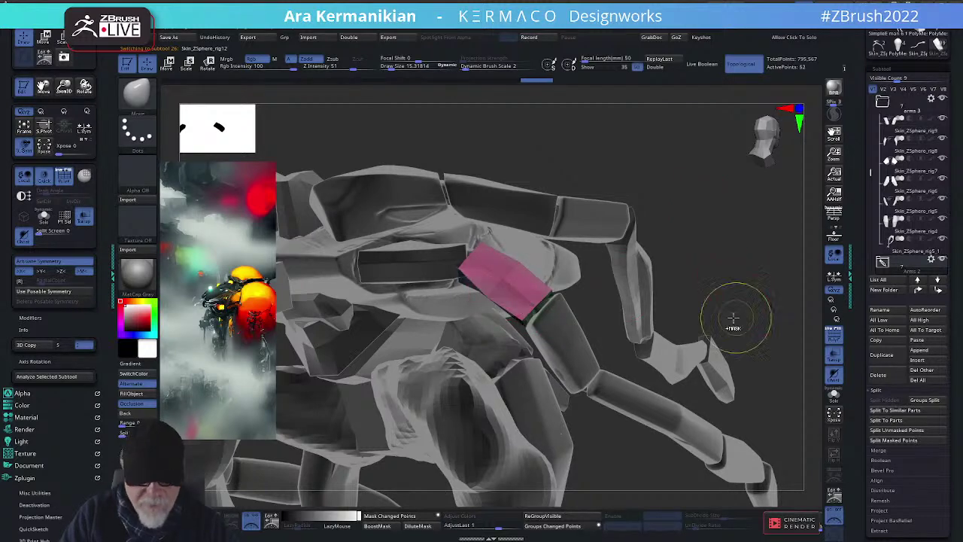
Make the upper arm segment Skin_ZSphere_rig12 a single polygroup and give it a dynamic subdivision bevel through QGrid
key(ctrl)
key(ctrl+w)
key(ctrl+2)
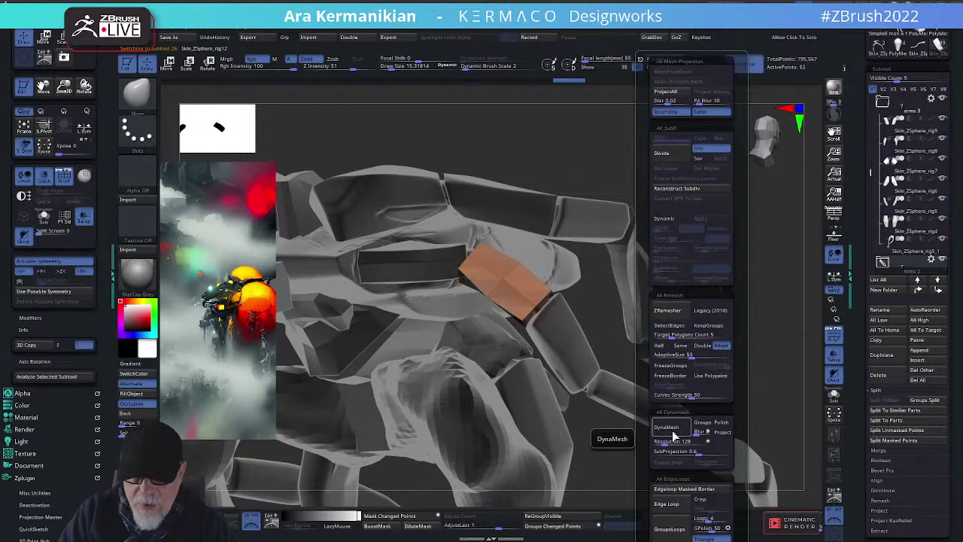
click(666, 218)
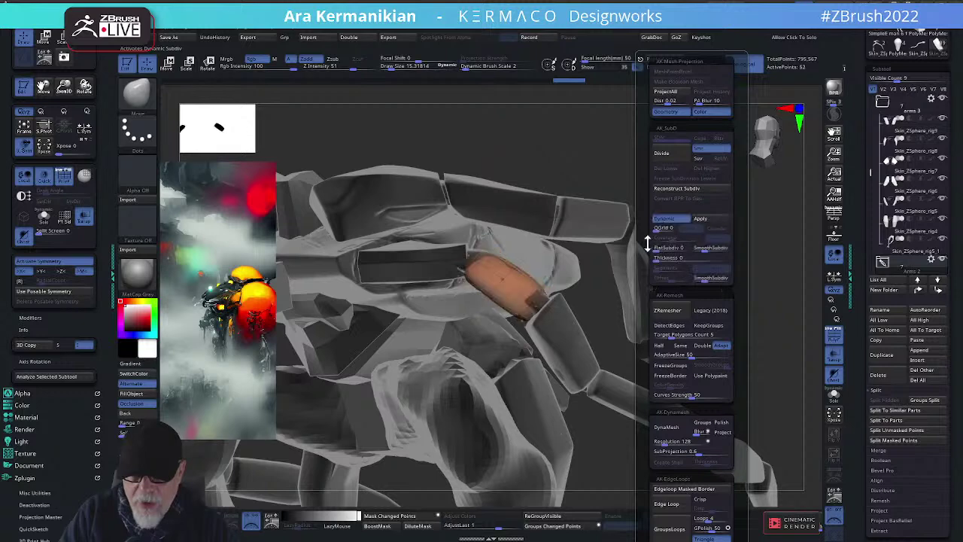
click(652, 228)
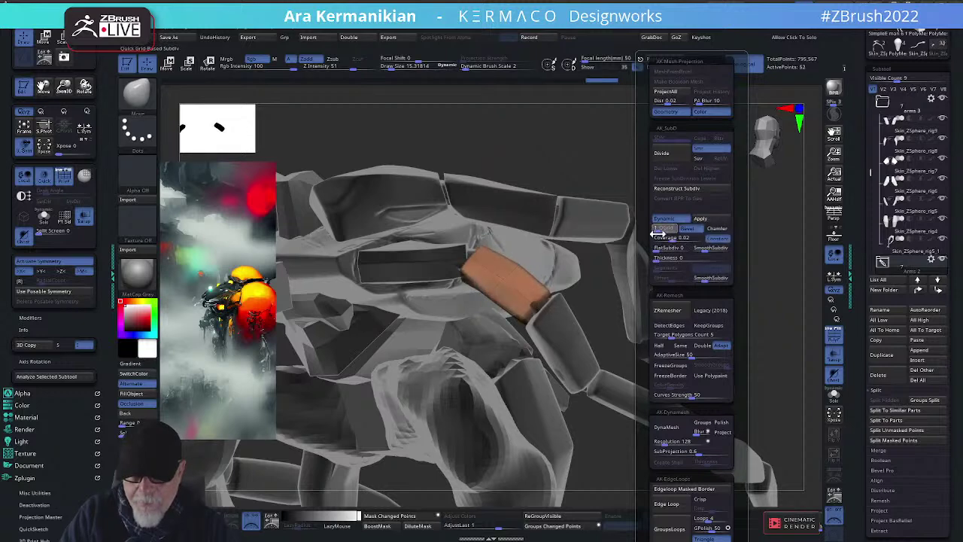
Examine the beveled upper arm segment against its neighbours and the whole mech from the side, front and above
drag(744, 274, 459, 241)
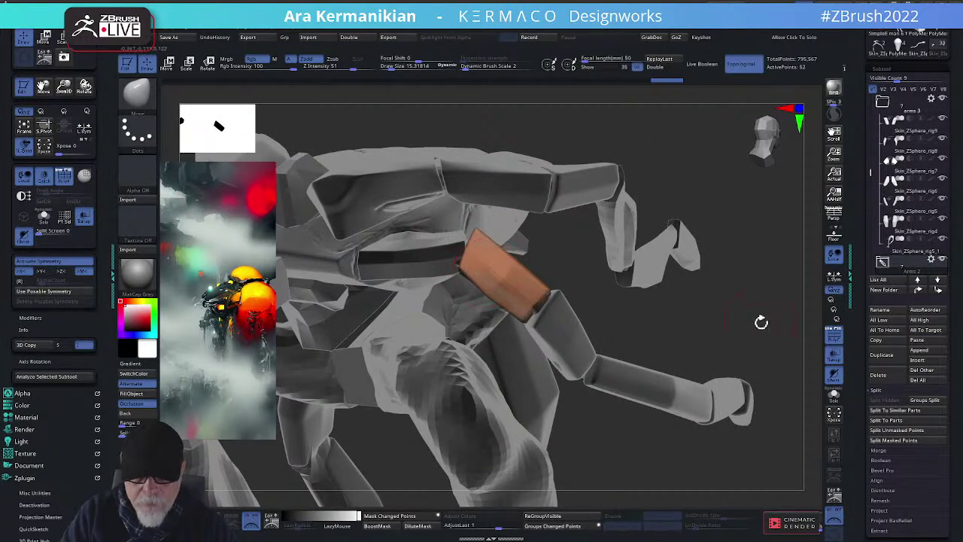
mouse_move(761, 322)
mouse_down()
mouse_move(552, 301)
mouse_move(559, 266)
mouse_move(567, 270)
mouse_up()
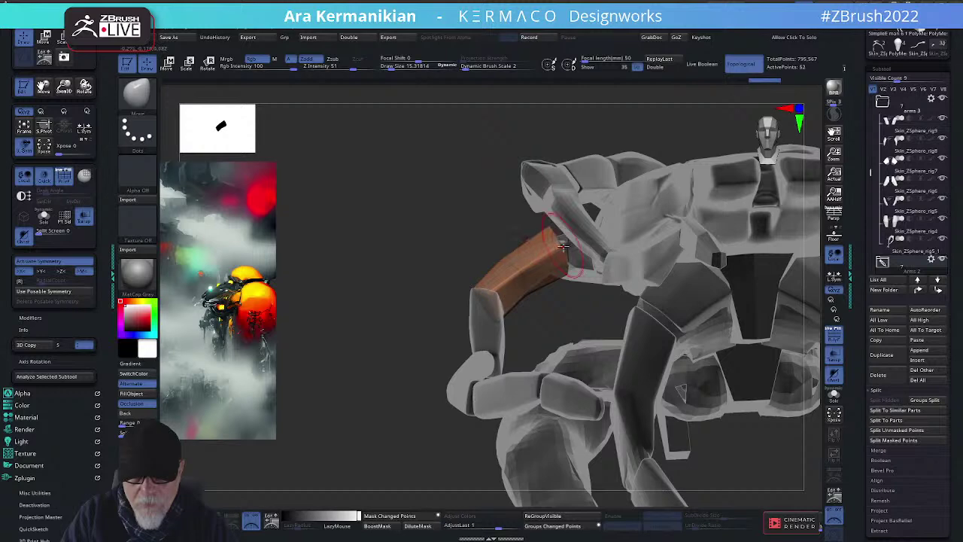
alt+drag(419, 277, 309, 266)
drag(366, 264, 626, 285)
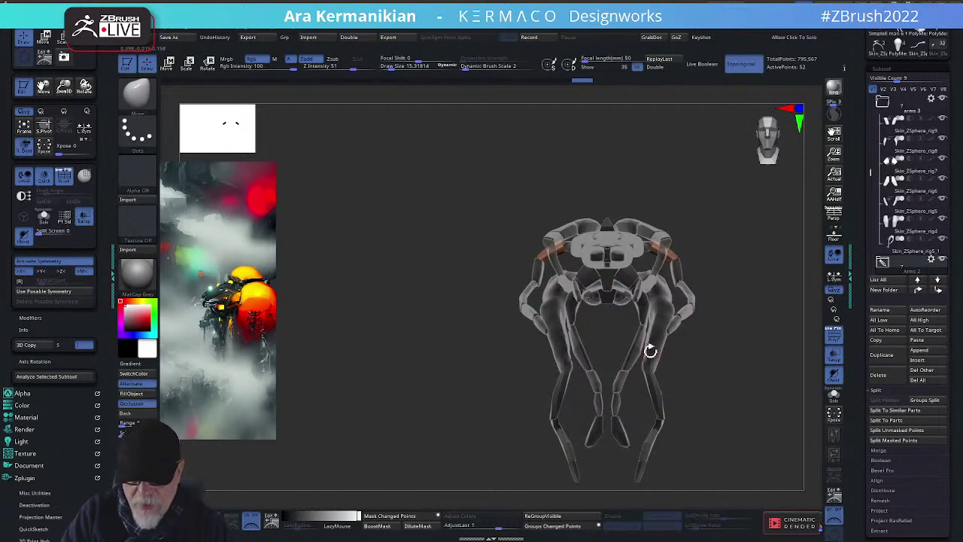
drag(650, 350, 625, 257)
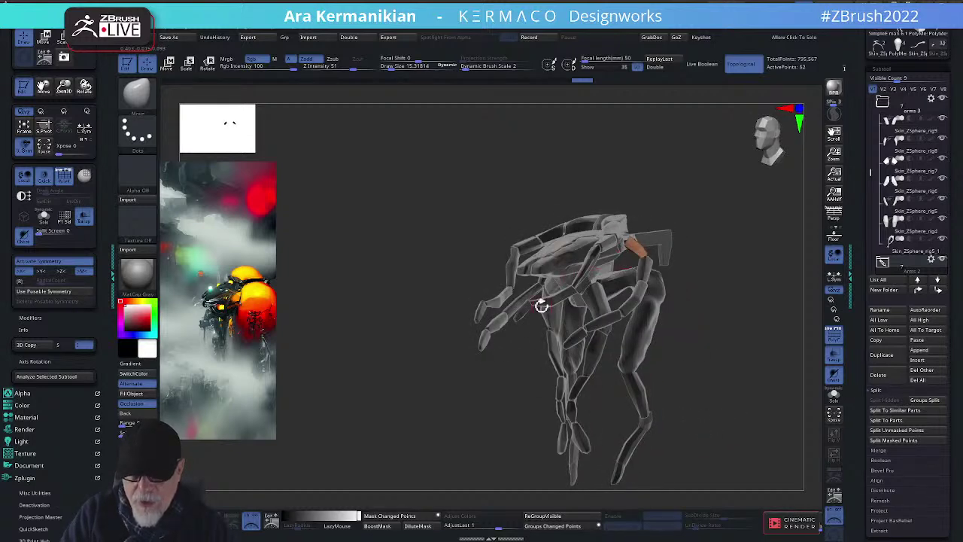
drag(541, 305, 653, 391)
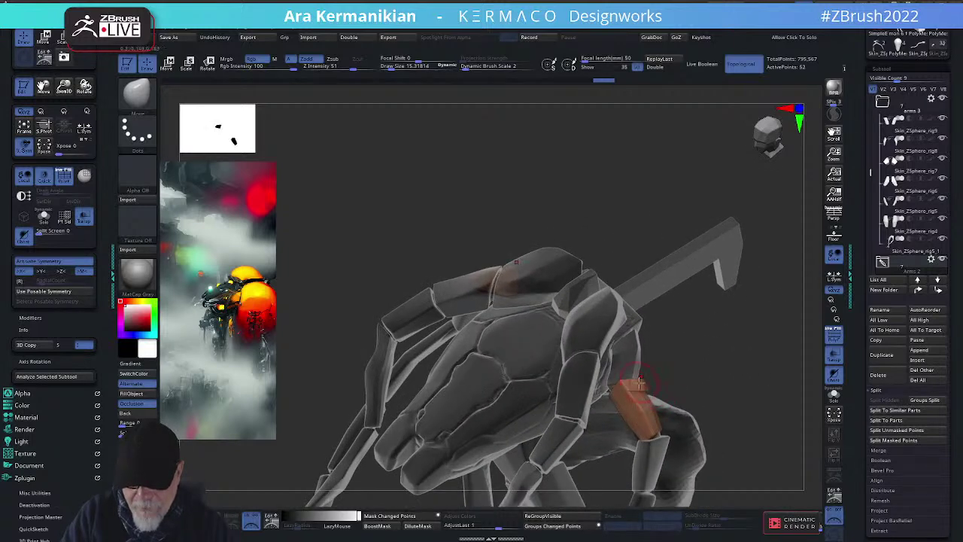
drag(751, 387, 683, 401)
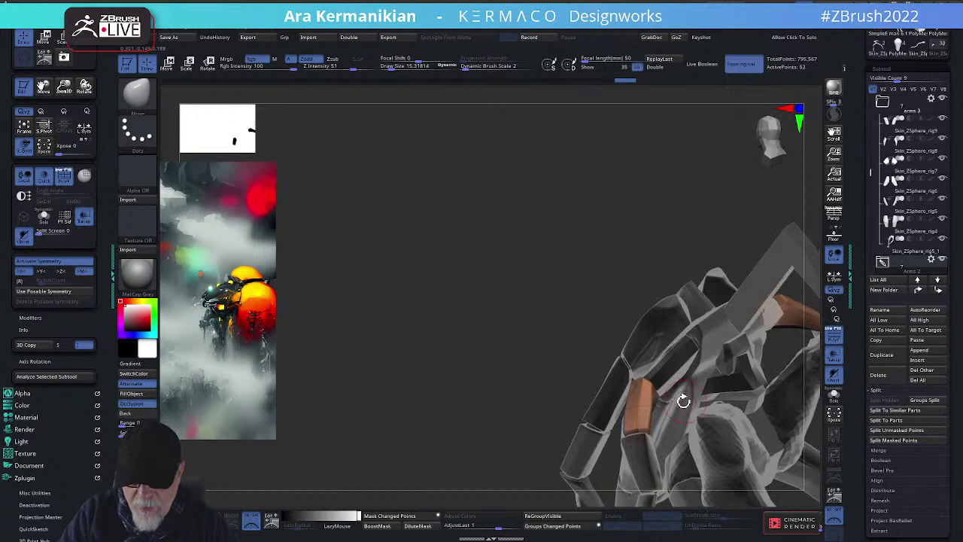
Isolate the upper arm segment, set the Move brush draw size to about 10.7 and reshape its corners
click(833, 396)
drag(610, 365, 614, 320)
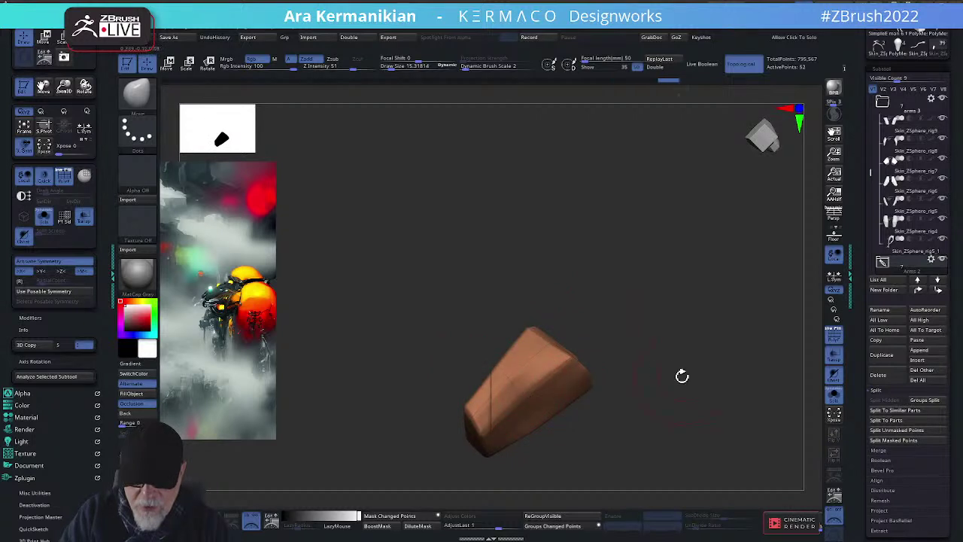
drag(682, 376, 670, 318)
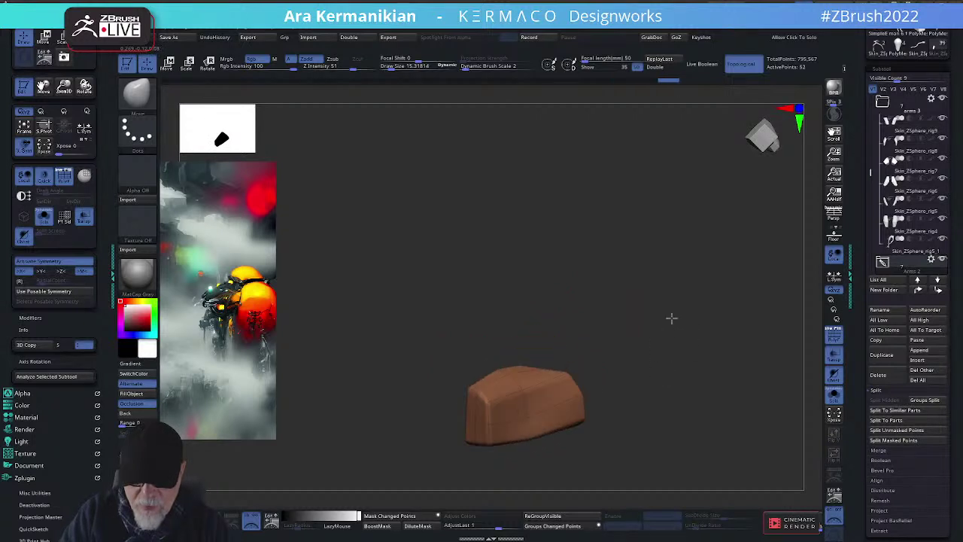
key(s)
click(532, 415)
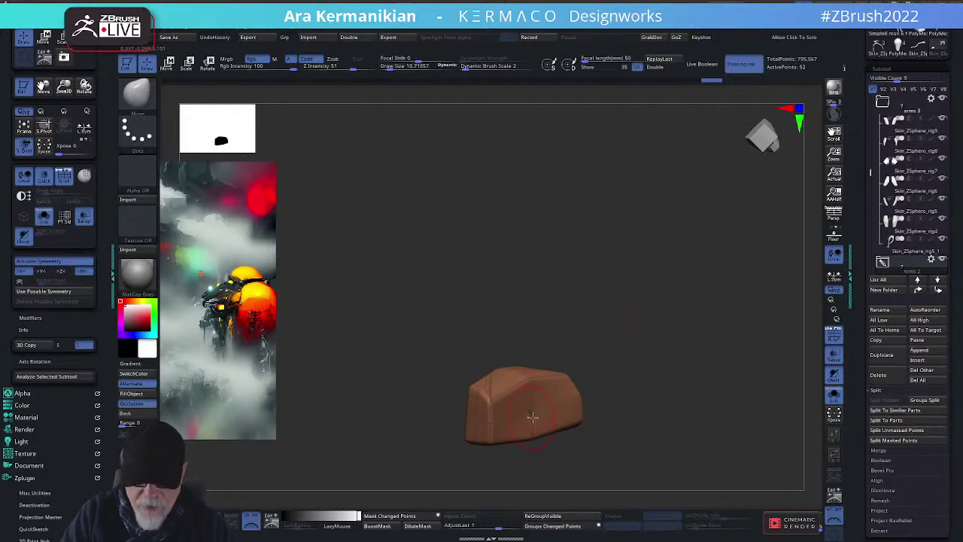
drag(664, 351, 602, 344)
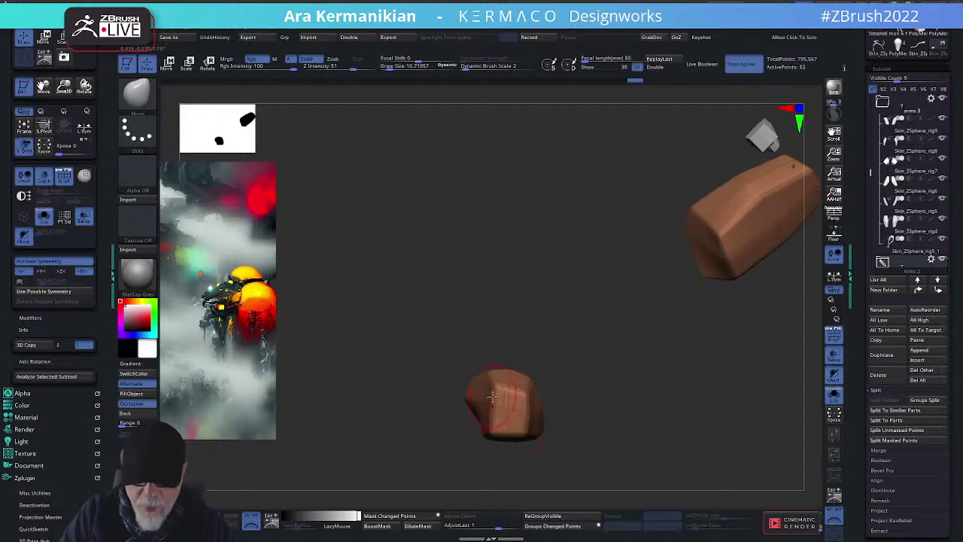
mouse_move(492, 397)
mouse_down()
mouse_move(622, 323)
mouse_move(619, 409)
mouse_move(654, 253)
mouse_move(697, 294)
mouse_move(655, 321)
mouse_up()
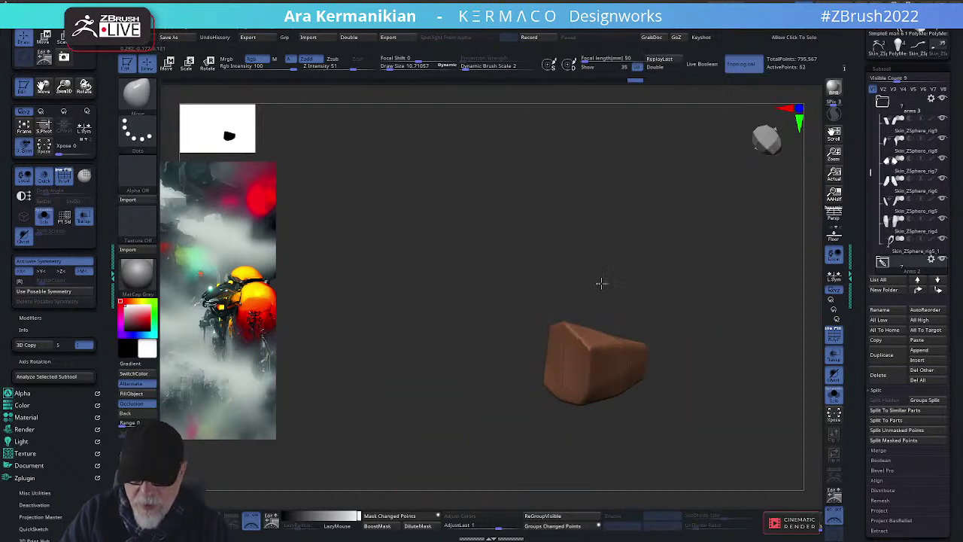
Refine the end face and edges of the isolated upper arm segment with the Move brush from several angles
drag(704, 381, 584, 403)
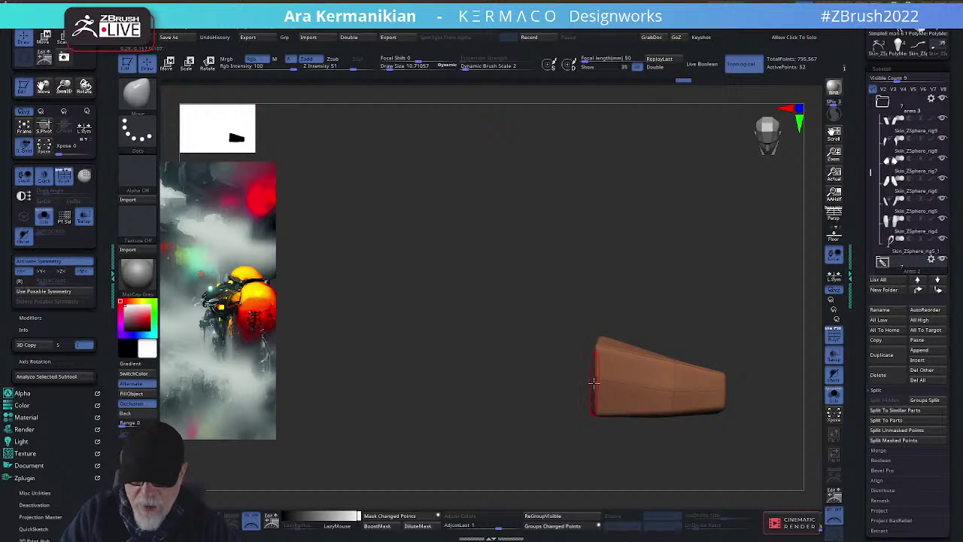
right_drag(596, 381, 569, 379)
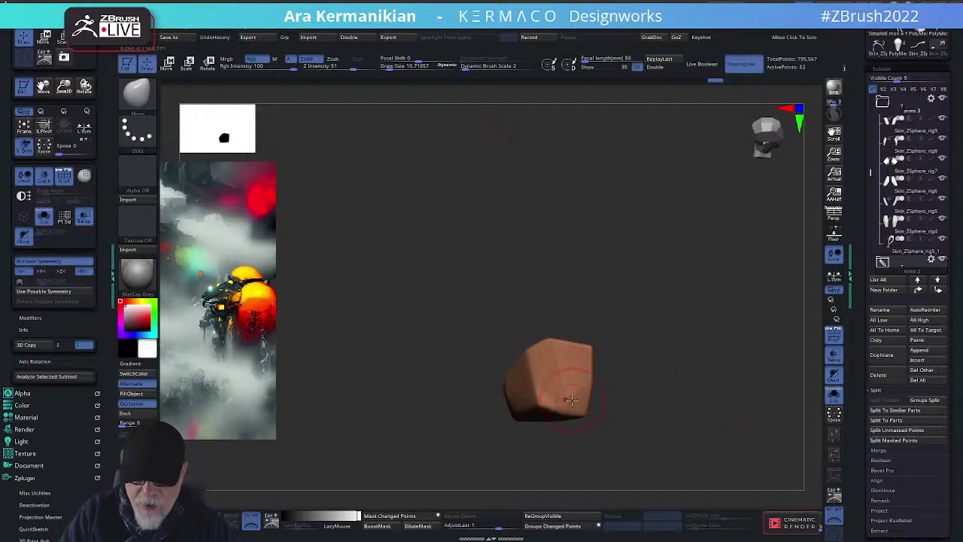
key(shift)
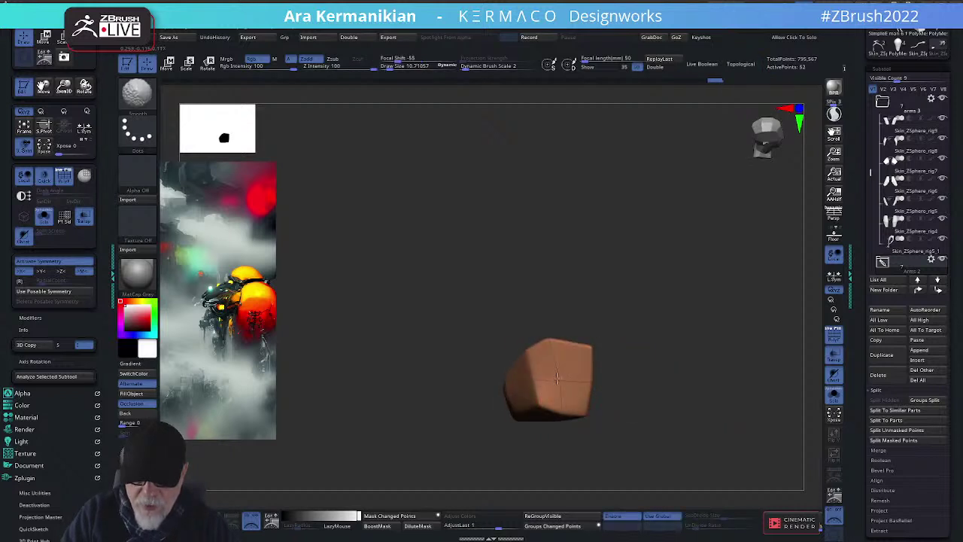
mouse_move(618, 357)
mouse_down()
mouse_move(709, 344)
mouse_move(583, 387)
mouse_move(630, 381)
mouse_move(611, 383)
mouse_move(666, 398)
mouse_move(586, 384)
mouse_move(569, 400)
mouse_move(608, 323)
mouse_move(526, 437)
mouse_move(622, 398)
mouse_move(619, 355)
mouse_move(556, 363)
mouse_up()
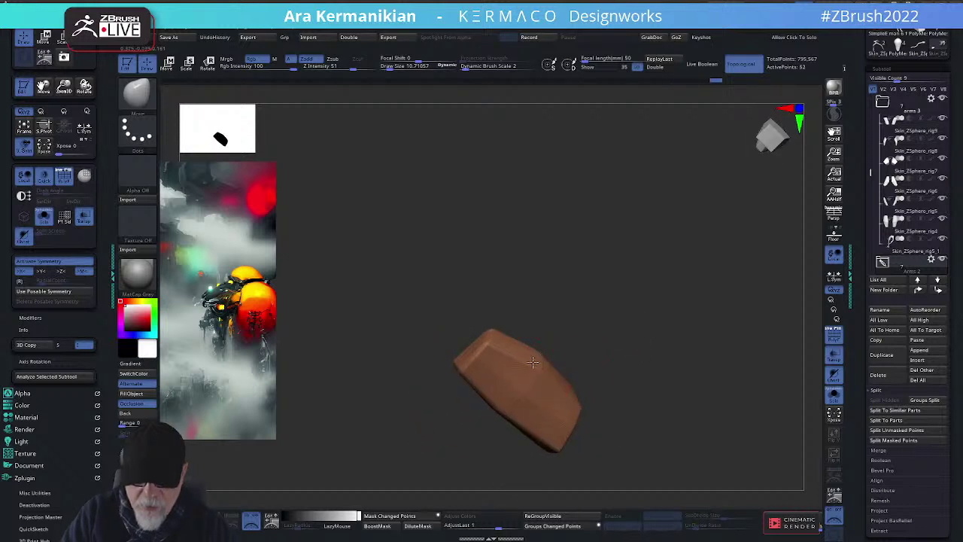
drag(494, 347, 540, 308)
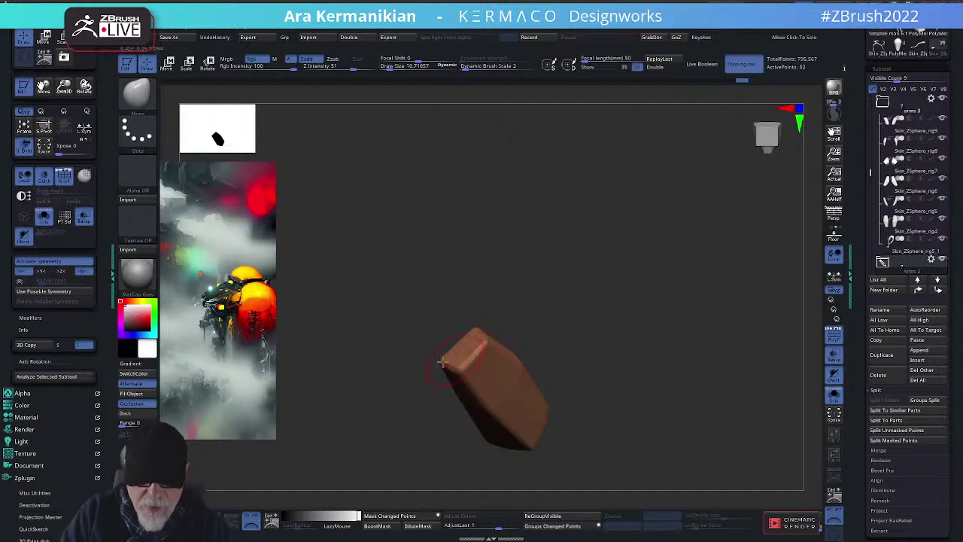
drag(456, 354, 807, 383)
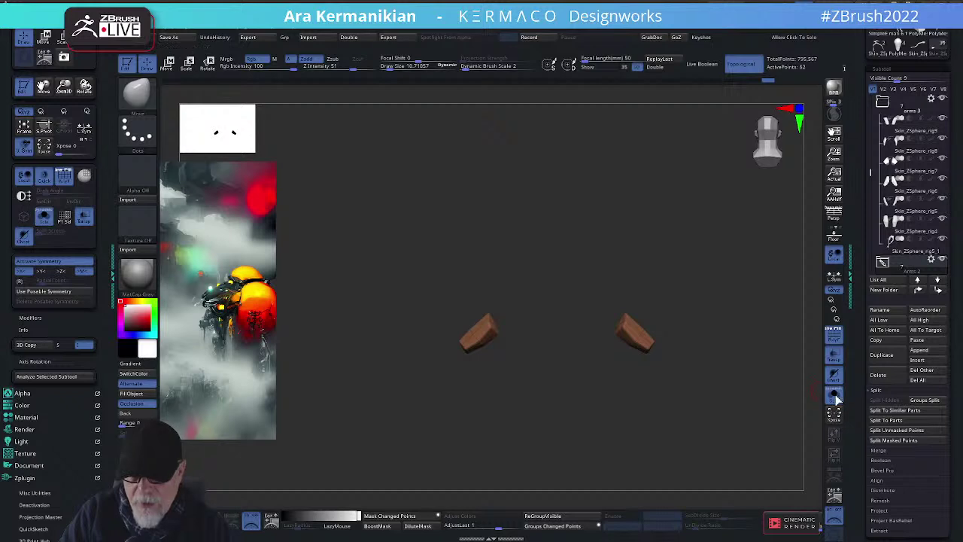
Show the rest of the mech again and fit the upper arm segment's ends to the adjoining segments
click(834, 393)
drag(738, 324, 633, 264)
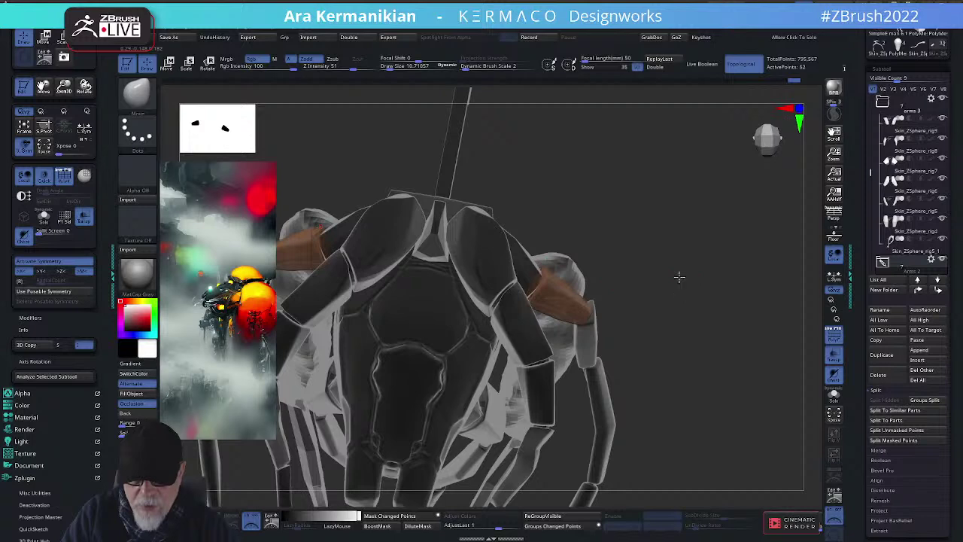
drag(679, 277, 685, 188)
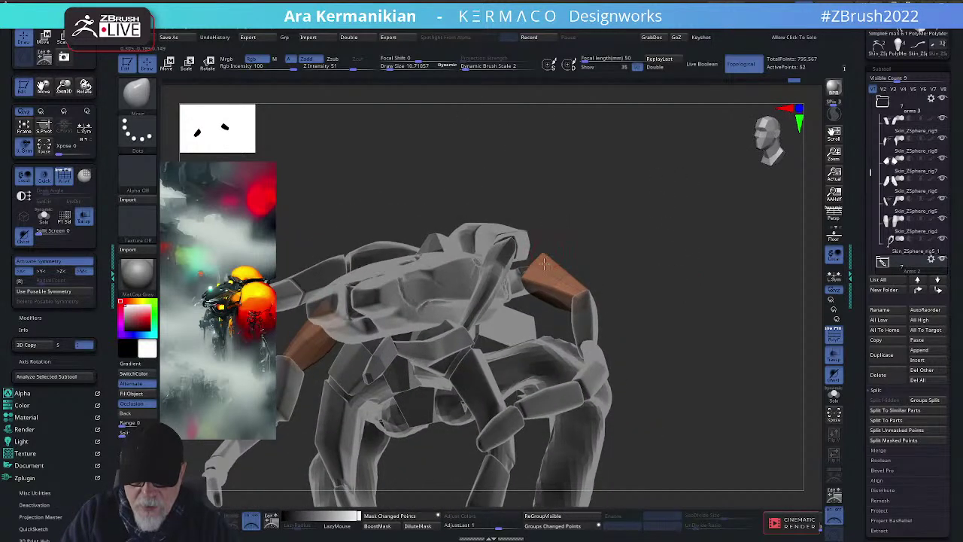
right_drag(544, 263, 534, 261)
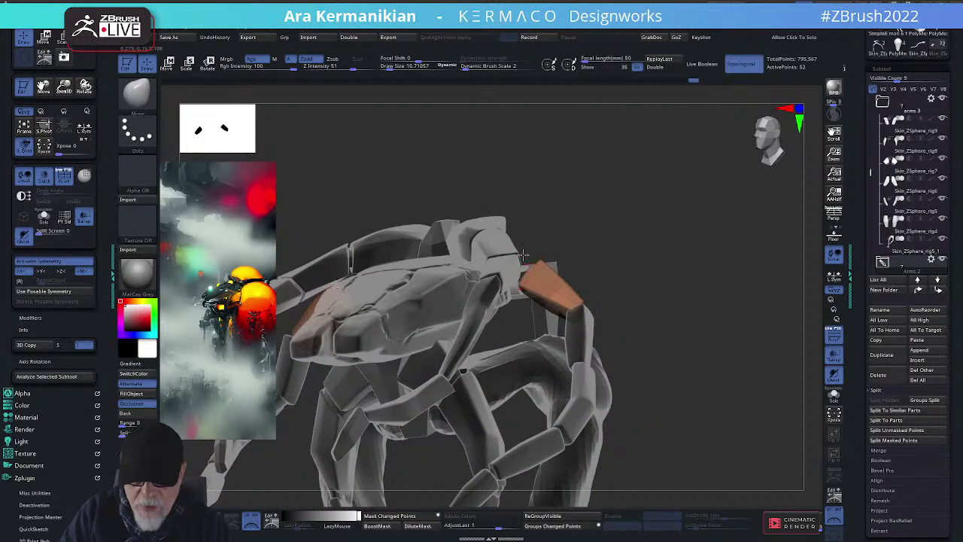
drag(523, 256, 544, 266)
mouse_move(544, 272)
right_down()
mouse_move(623, 241)
mouse_move(551, 267)
right_up()
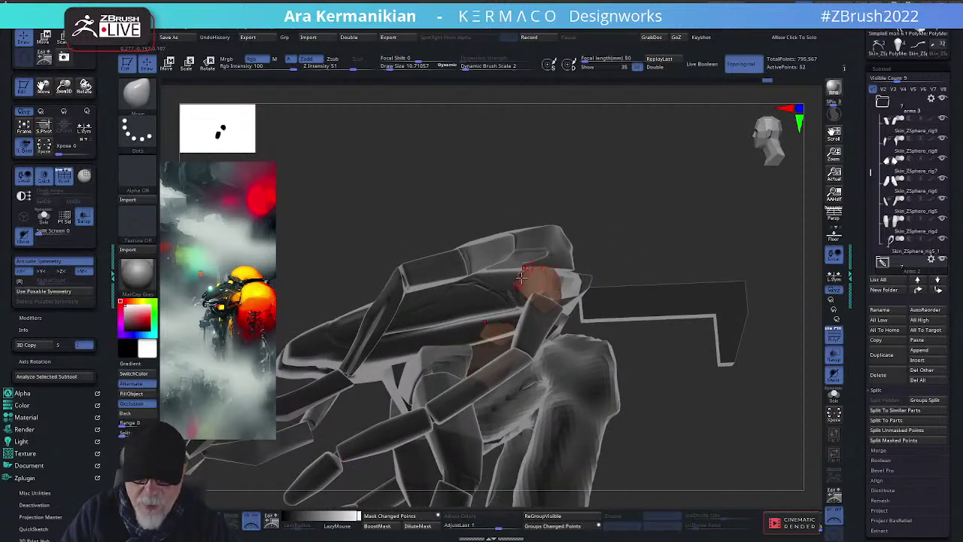
right_drag(646, 244, 580, 248)
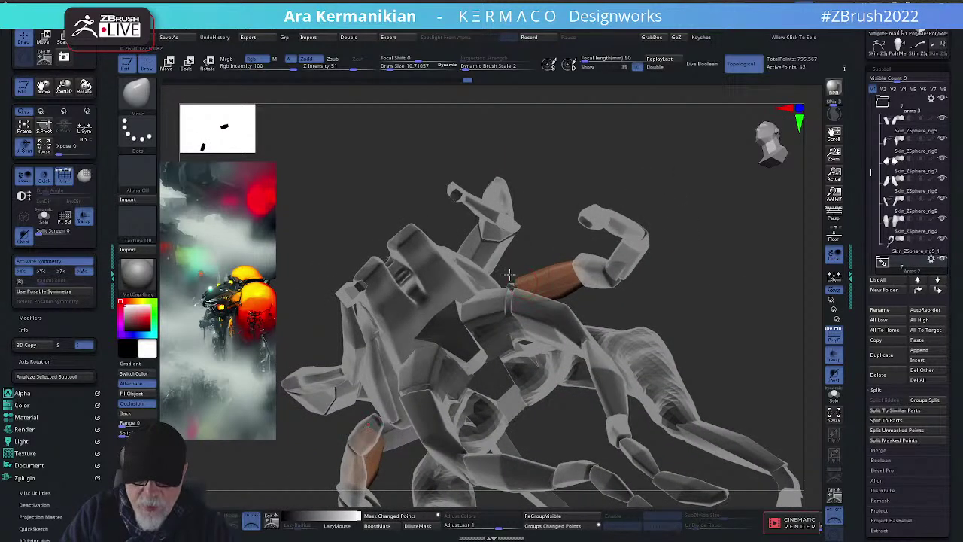
right_drag(604, 192, 506, 293)
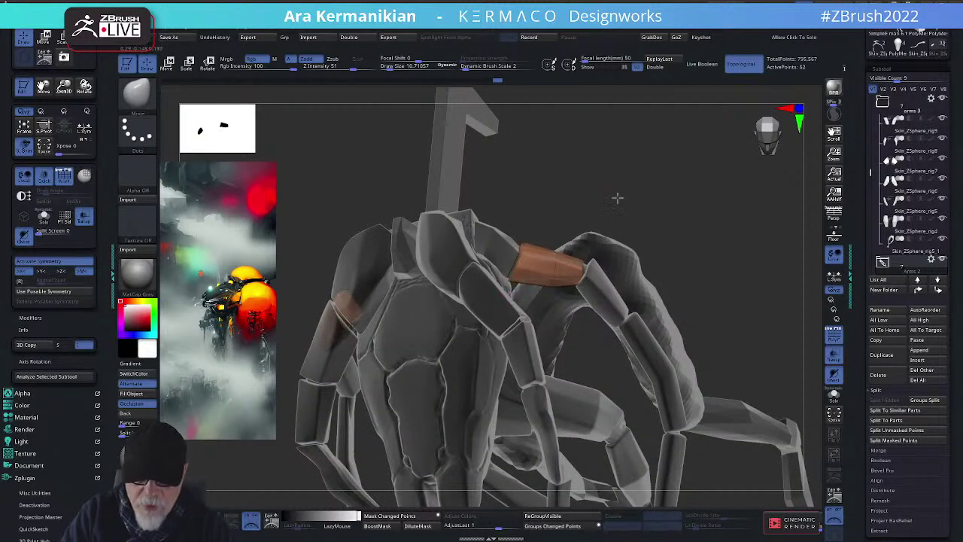
right_drag(617, 198, 533, 253)
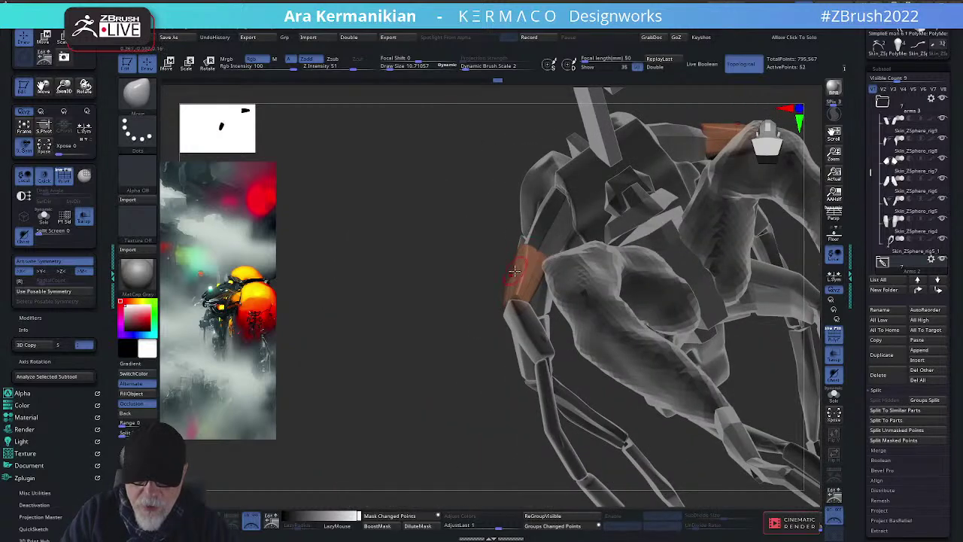
right_drag(423, 321, 482, 249)
Select the shoulder segment Skin_ZSphere_rig15, set the draw size to about 20.8 and shape it toward the upper arm
alt+click(470, 240)
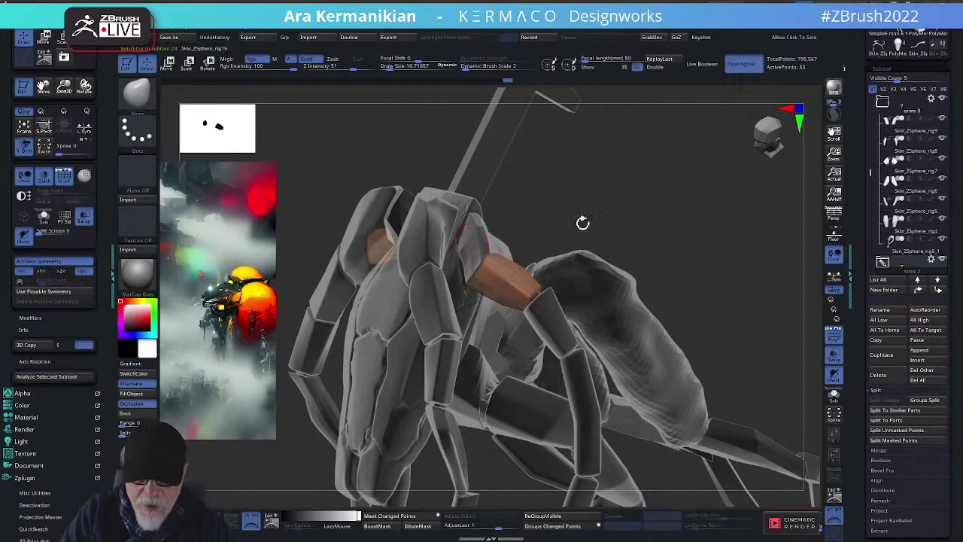
right_drag(672, 222, 560, 229)
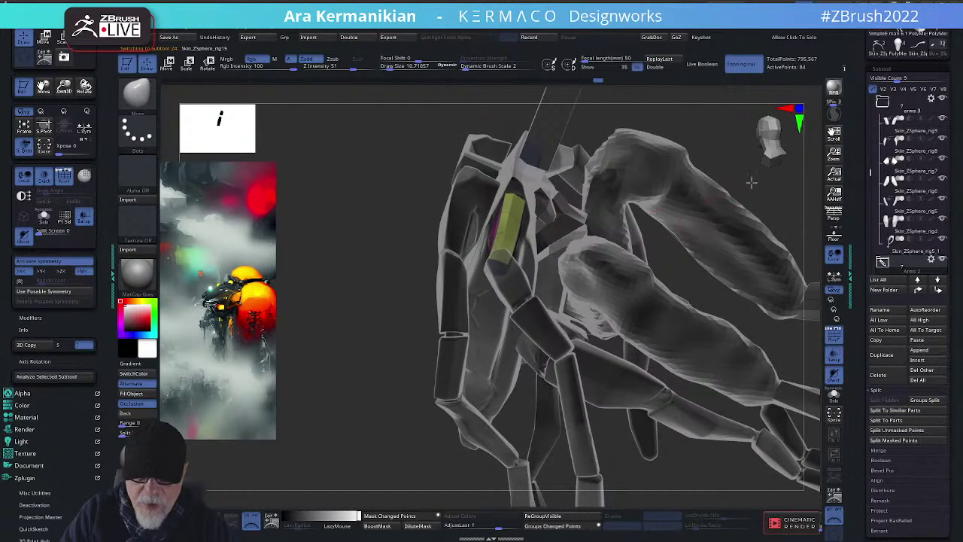
right_drag(751, 183, 484, 241)
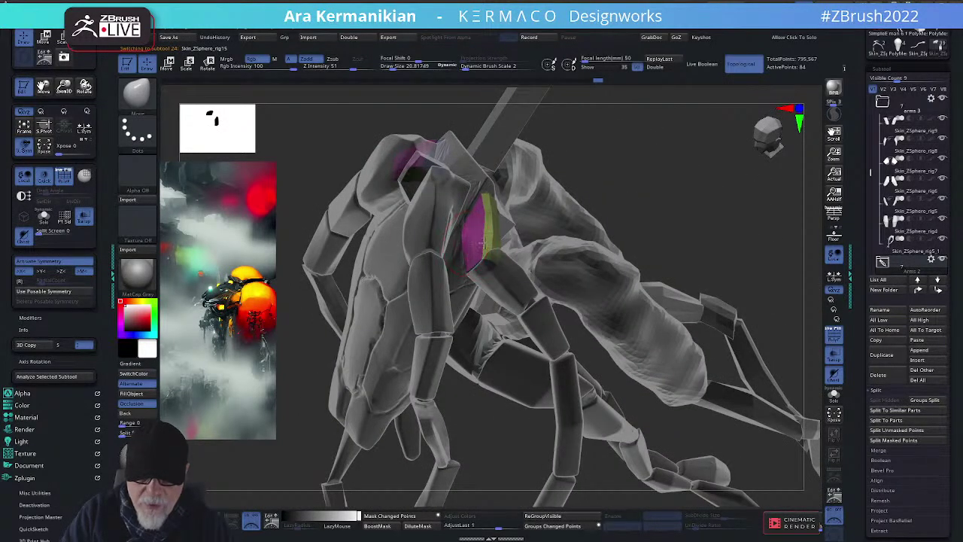
right_drag(620, 188, 494, 235)
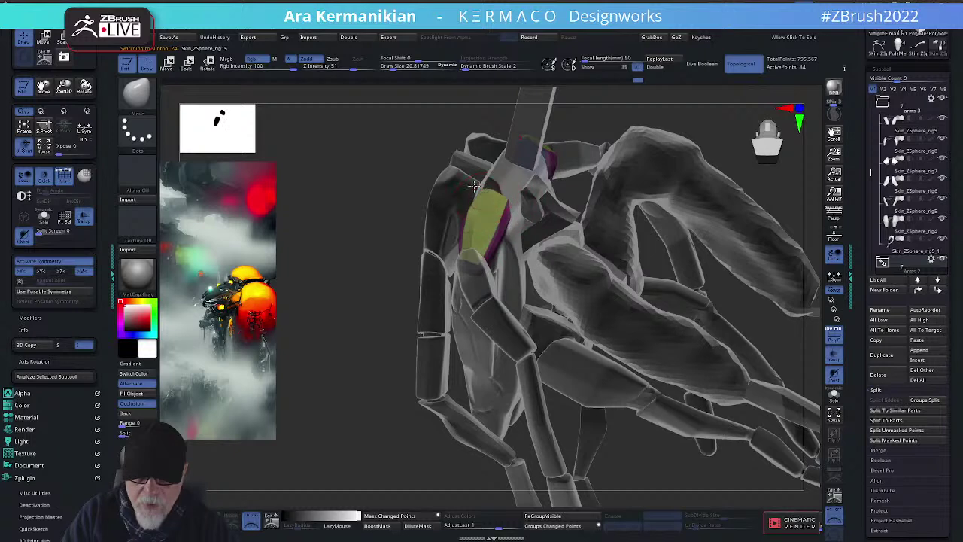
right_drag(474, 185, 488, 188)
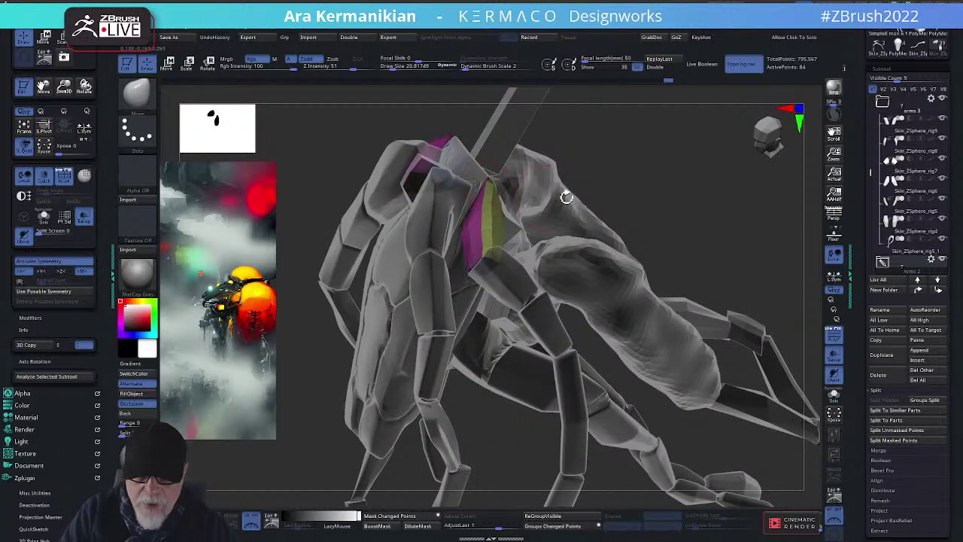
Bring the whole mech into view and examine the reshaped shoulder segments from above and the front
right_drag(691, 198, 723, 237)
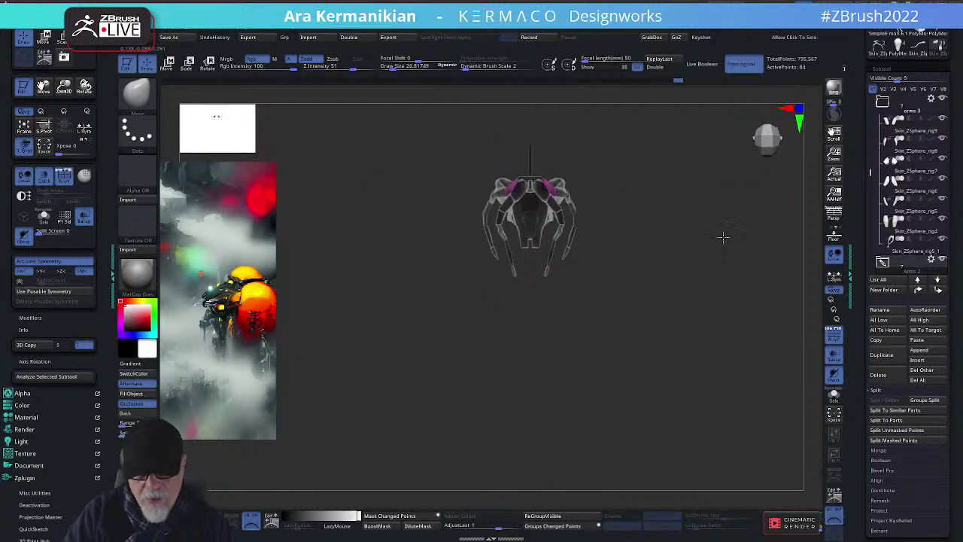
key(f)
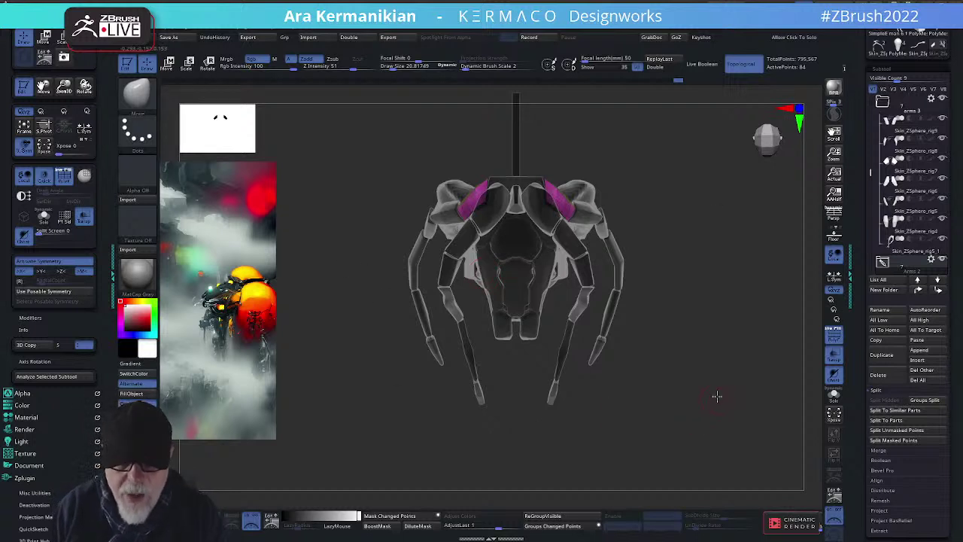
drag(716, 394, 579, 184)
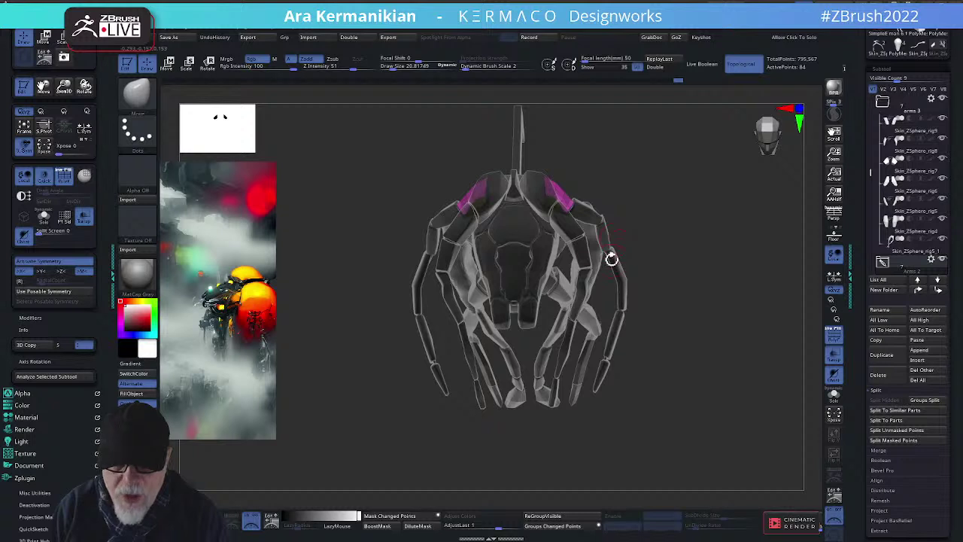
Select the arm segment Skin_ZSphere_rig13, set the draw size to about 17 and shape its upper end toward the shoulder with the Move brush
alt+click(606, 254)
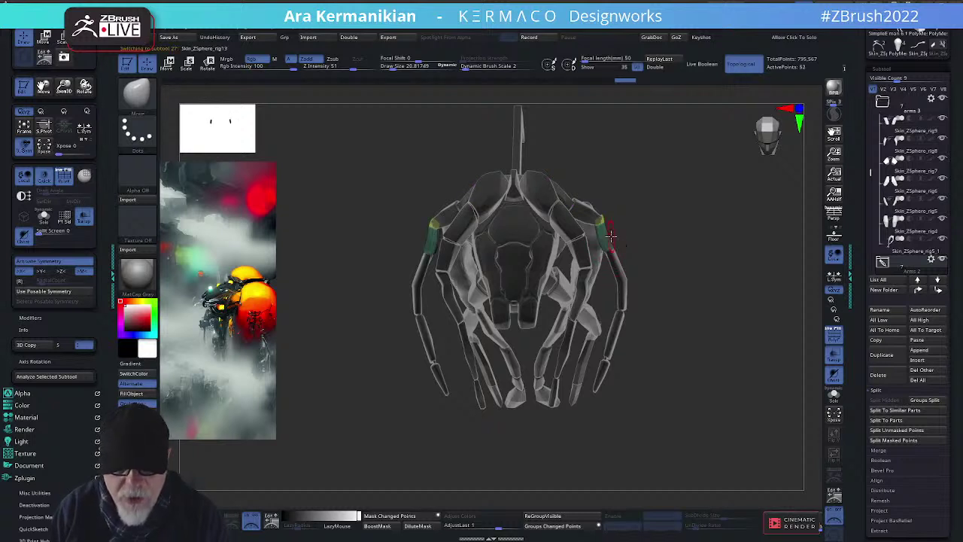
drag(602, 241, 598, 243)
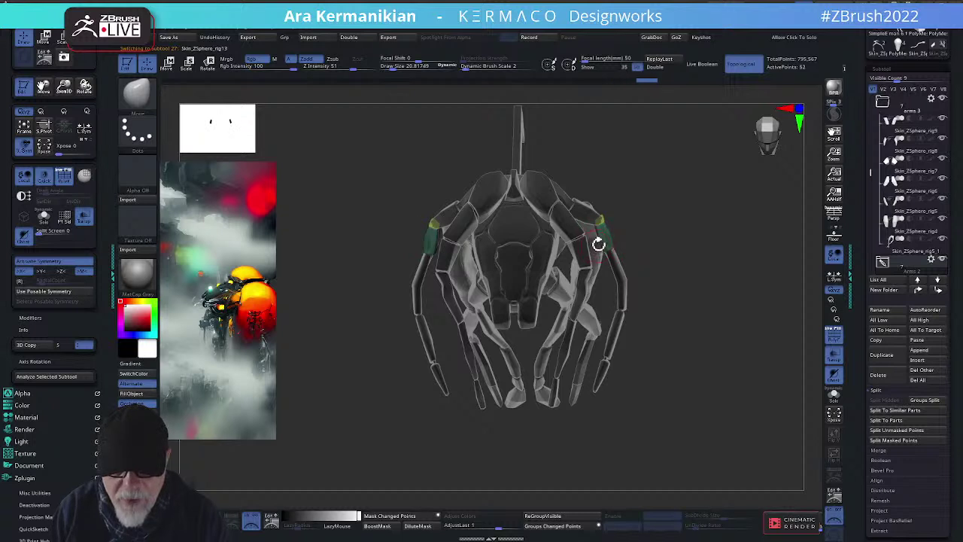
right_drag(598, 243, 599, 242)
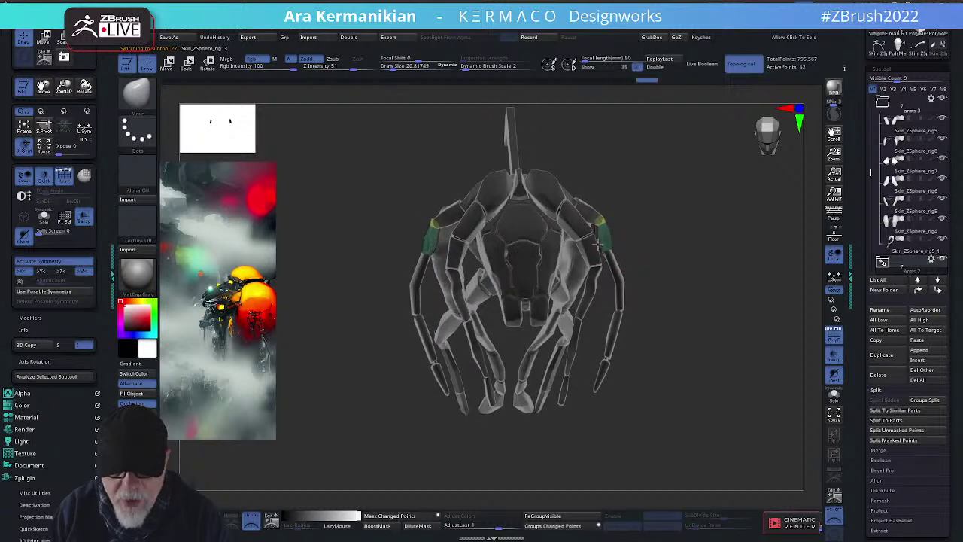
drag(602, 242, 625, 240)
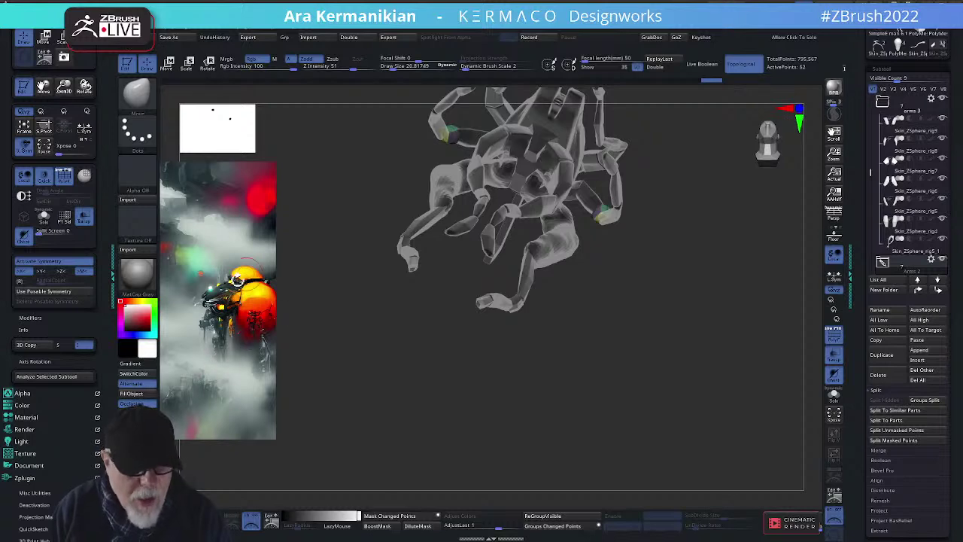
mouse_move(445, 408)
mouse_down()
mouse_move(571, 404)
mouse_move(620, 308)
mouse_move(442, 325)
mouse_move(417, 414)
mouse_move(385, 228)
mouse_move(543, 318)
mouse_move(606, 272)
mouse_move(615, 304)
mouse_move(627, 307)
mouse_up()
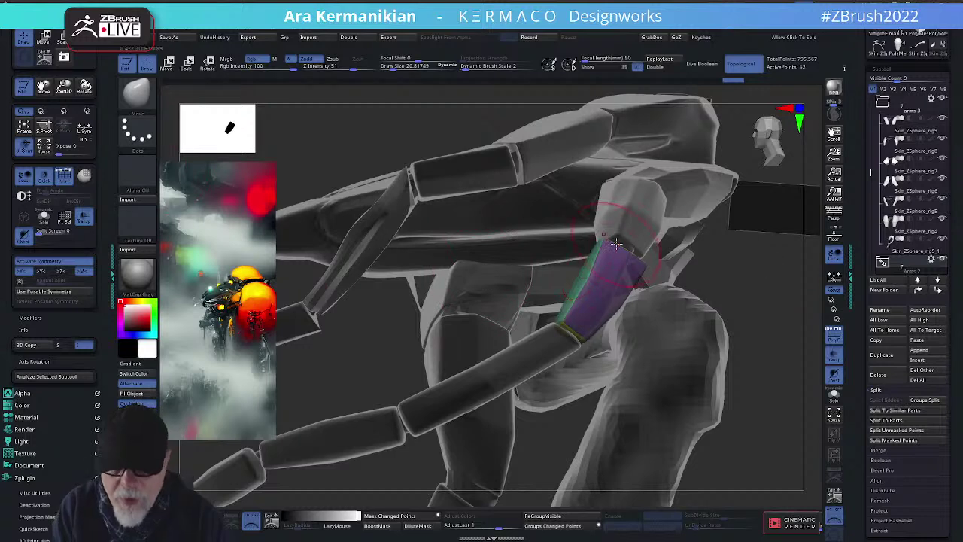
key(s)
drag(621, 244, 613, 244)
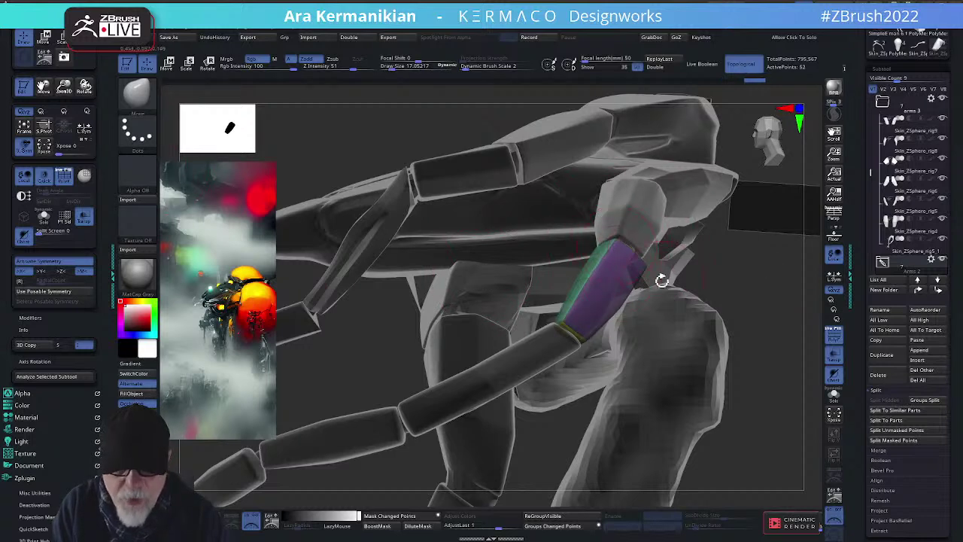
drag(787, 289, 680, 271)
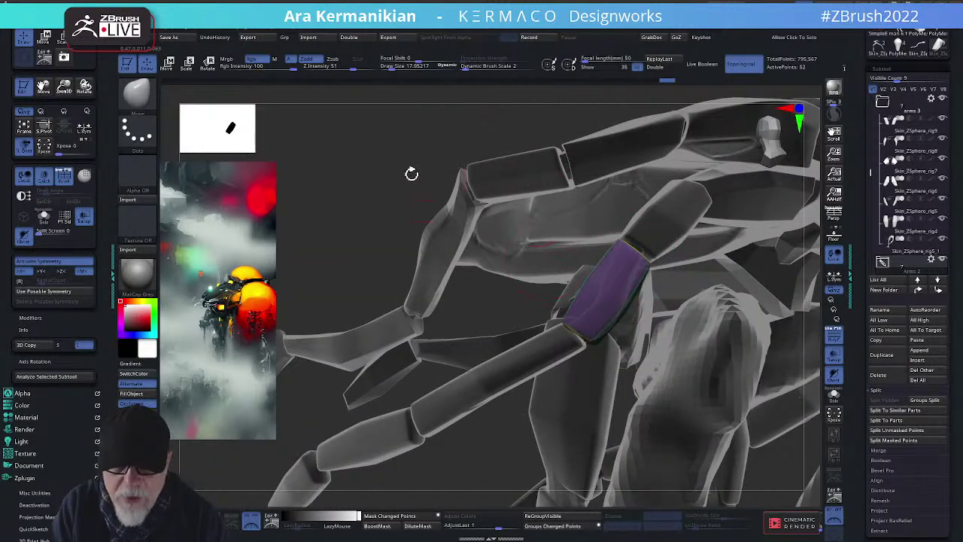
mouse_move(411, 174)
mouse_down()
mouse_move(495, 149)
mouse_move(585, 189)
mouse_move(765, 198)
mouse_move(775, 206)
mouse_move(723, 210)
mouse_move(745, 303)
mouse_move(783, 247)
mouse_move(782, 210)
mouse_move(794, 238)
mouse_move(791, 301)
mouse_move(699, 311)
mouse_move(751, 278)
mouse_move(720, 308)
mouse_move(684, 279)
mouse_move(679, 312)
mouse_move(570, 280)
mouse_up()
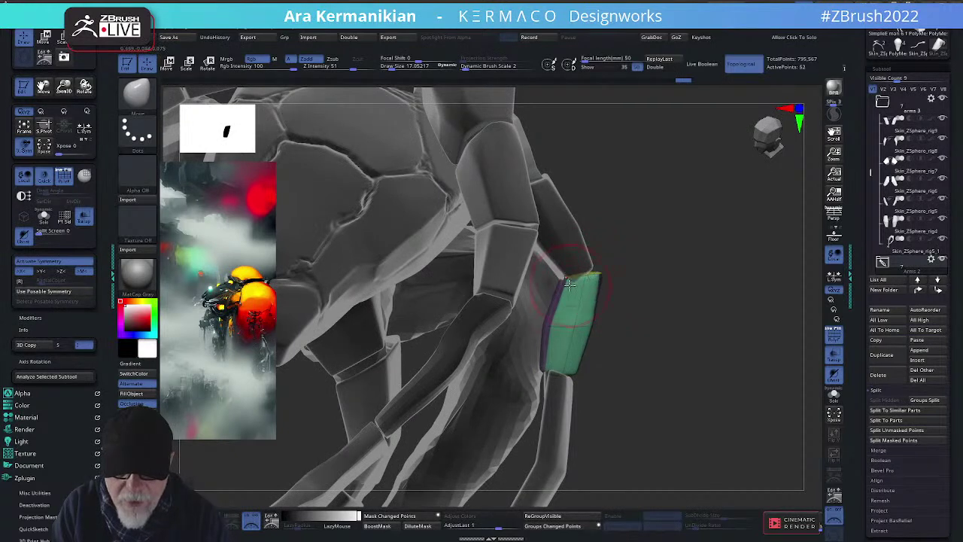
Set the draw size to about 5 and refine the segment's upper corners and edges from several angles
drag(656, 308, 578, 279)
drag(736, 247, 566, 291)
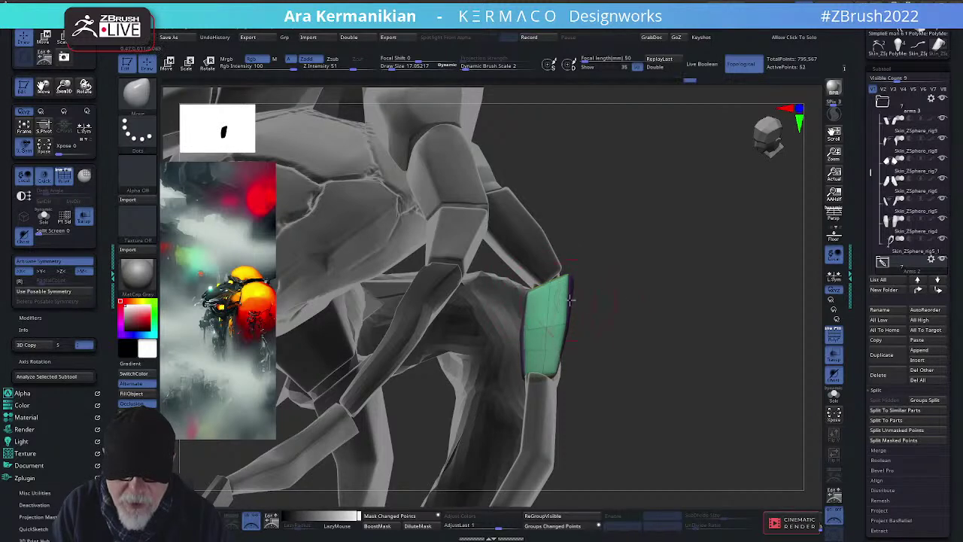
key(s)
drag(569, 300, 552, 304)
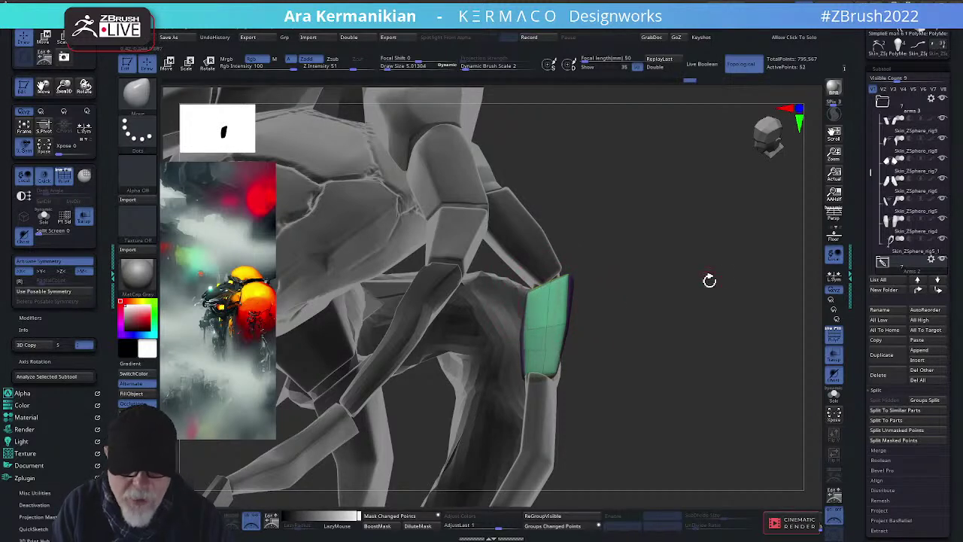
drag(710, 280, 596, 360)
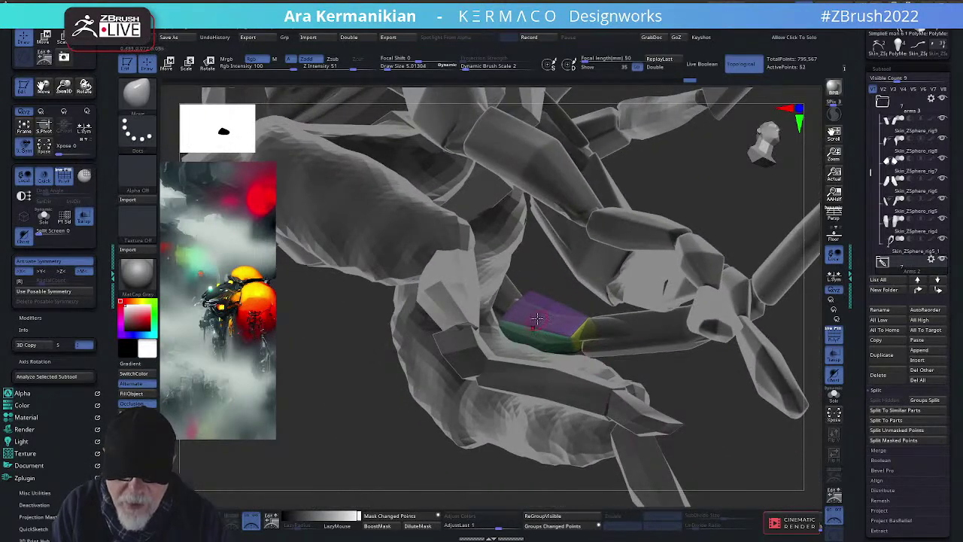
drag(550, 279, 529, 296)
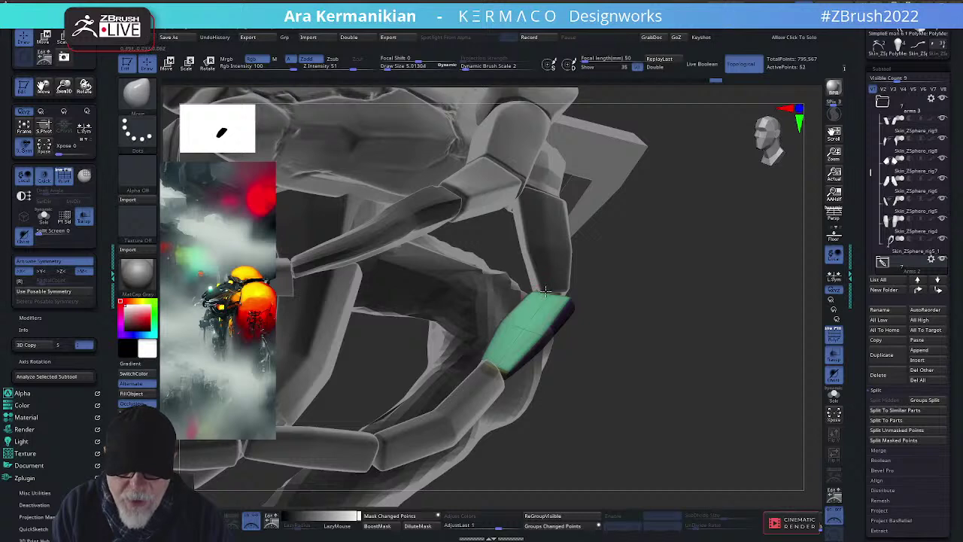
drag(659, 409, 520, 346)
drag(443, 346, 536, 343)
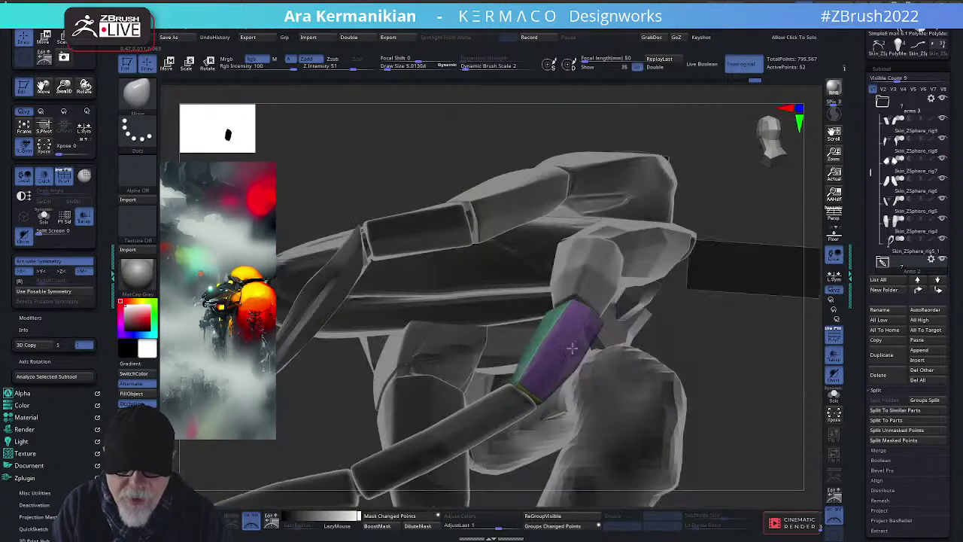
Set the draw size to about 10.7, adjust the segment's outer faces and check its silhouette on the whole mech
key(s)
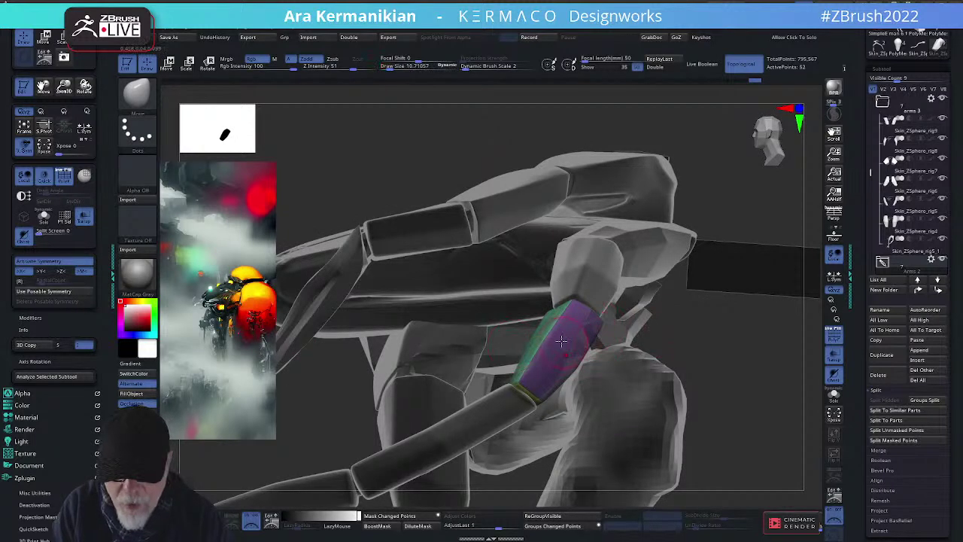
alt+drag(759, 320, 559, 295)
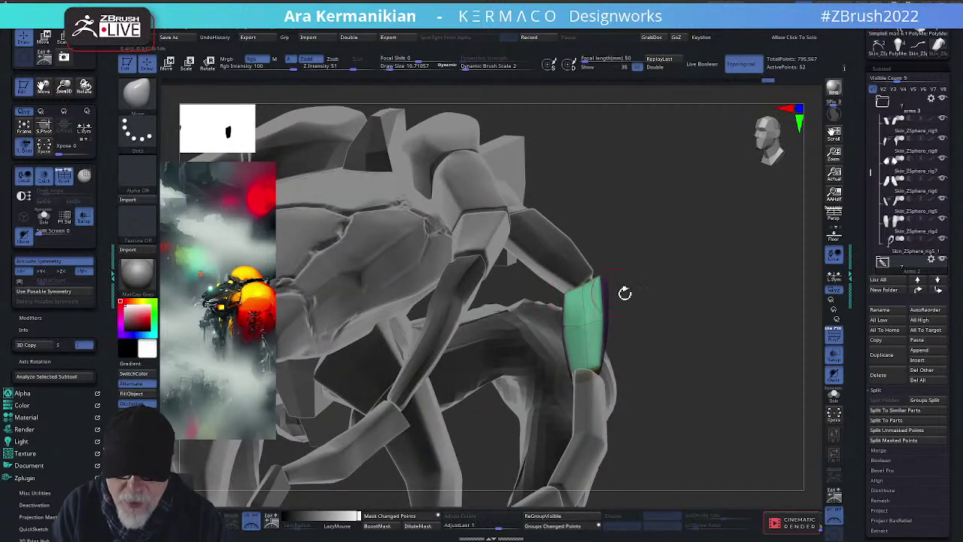
drag(624, 294, 666, 301)
mouse_move(667, 301)
shift+mouse_down()
mouse_move(682, 319)
mouse_move(681, 310)
shift+mouse_up()
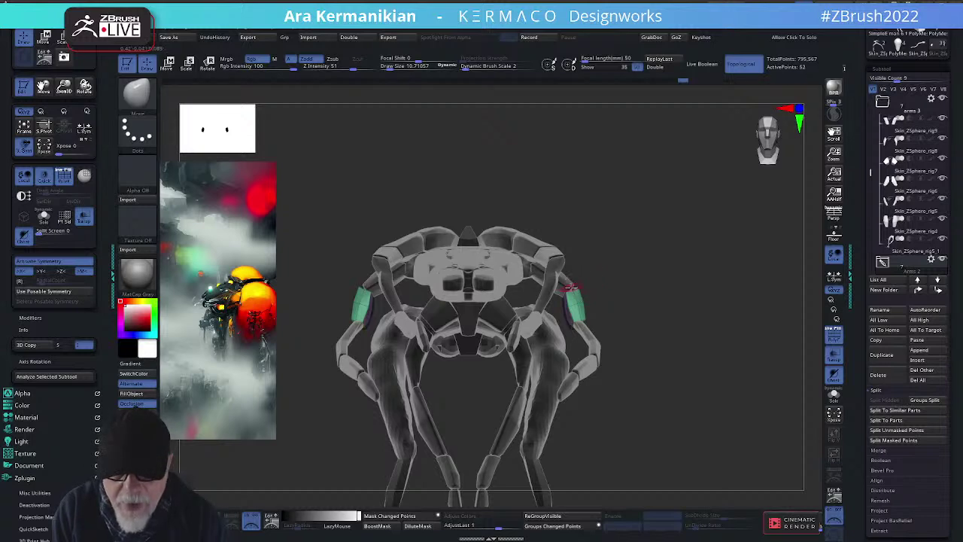
drag(656, 293, 647, 282)
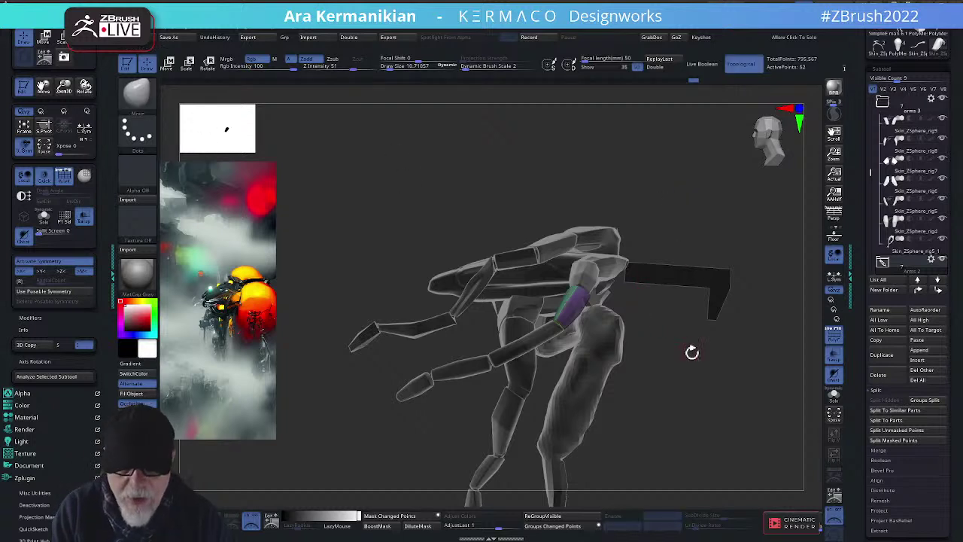
drag(692, 350, 655, 343)
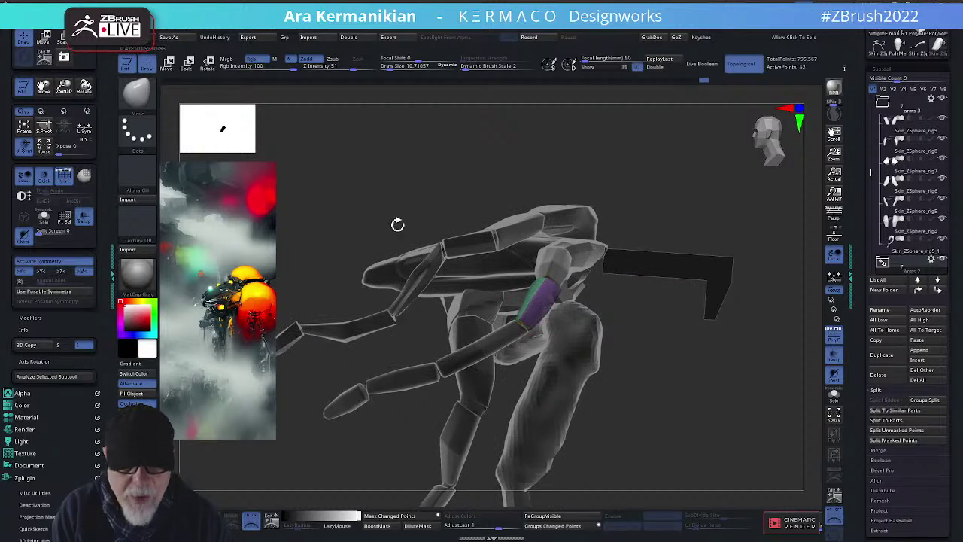
Set the document width and height values to 8192 in the document settings
click(205, 32)
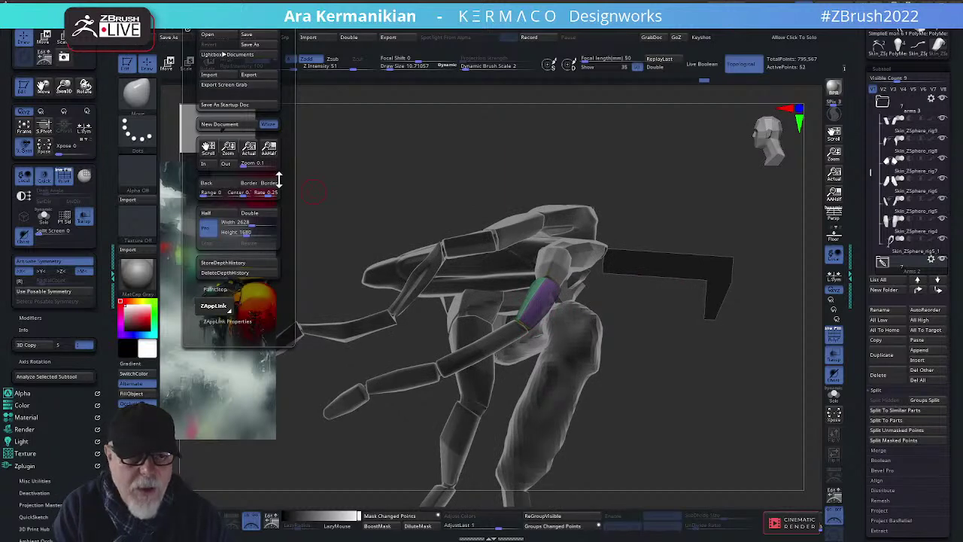
click(246, 223)
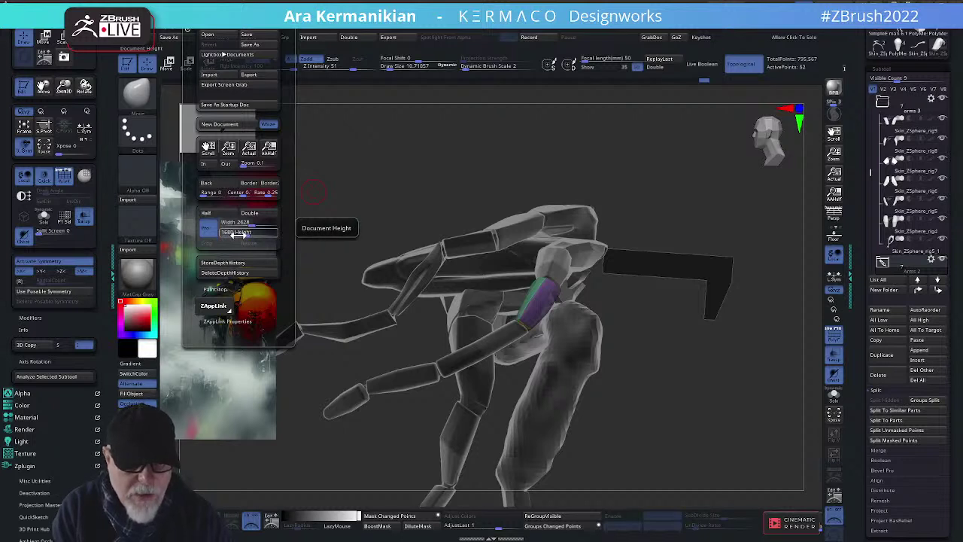
drag(252, 224, 296, 227)
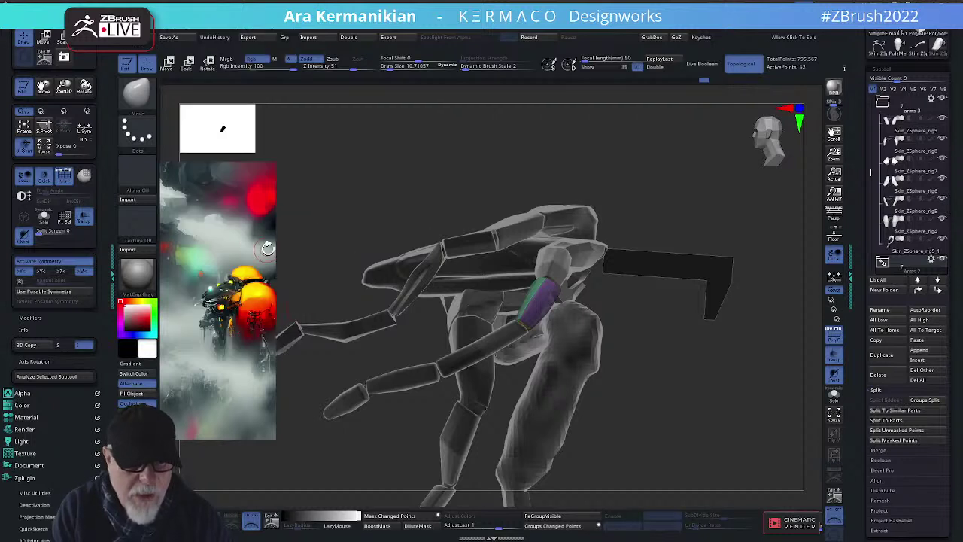
click(204, 28)
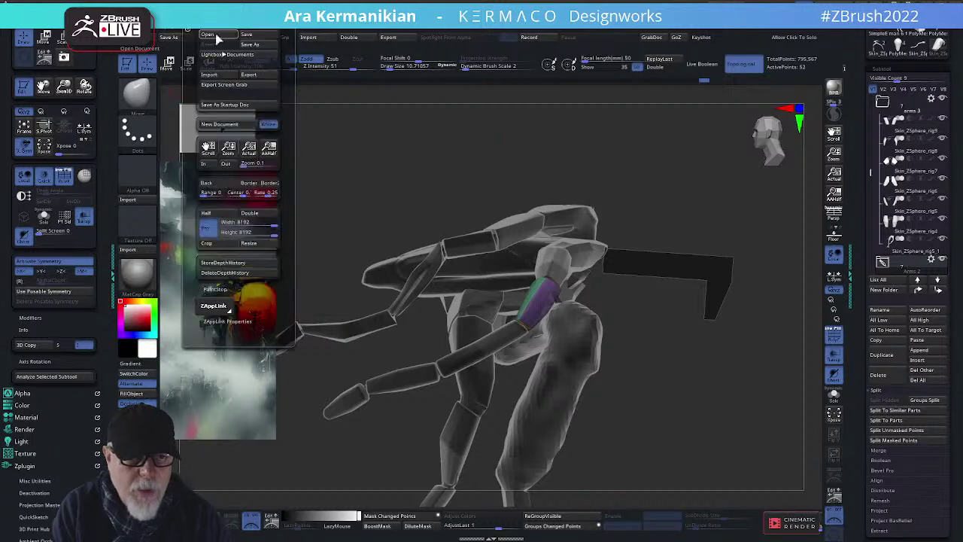
click(242, 223)
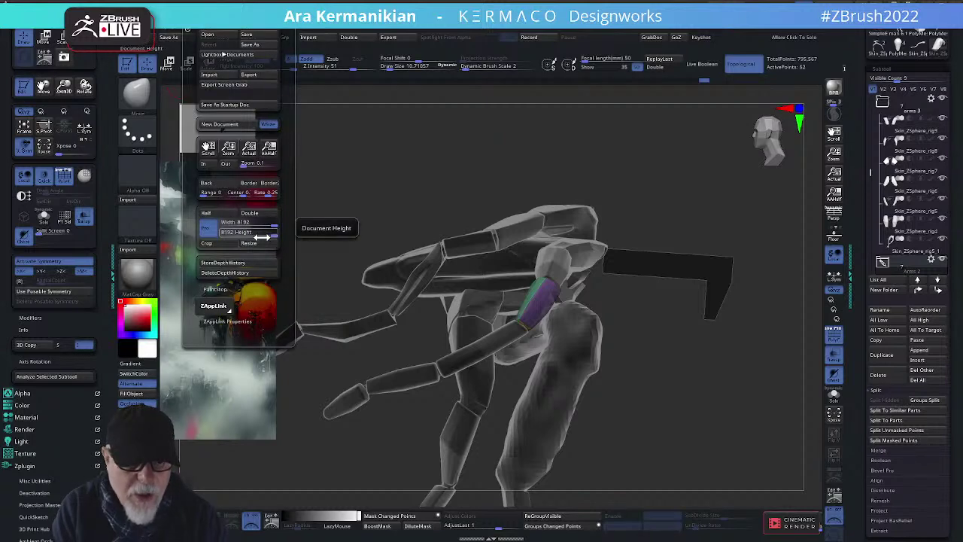
mouse_move(670, 168)
mouse_down()
mouse_move(684, 176)
mouse_move(665, 174)
mouse_up()
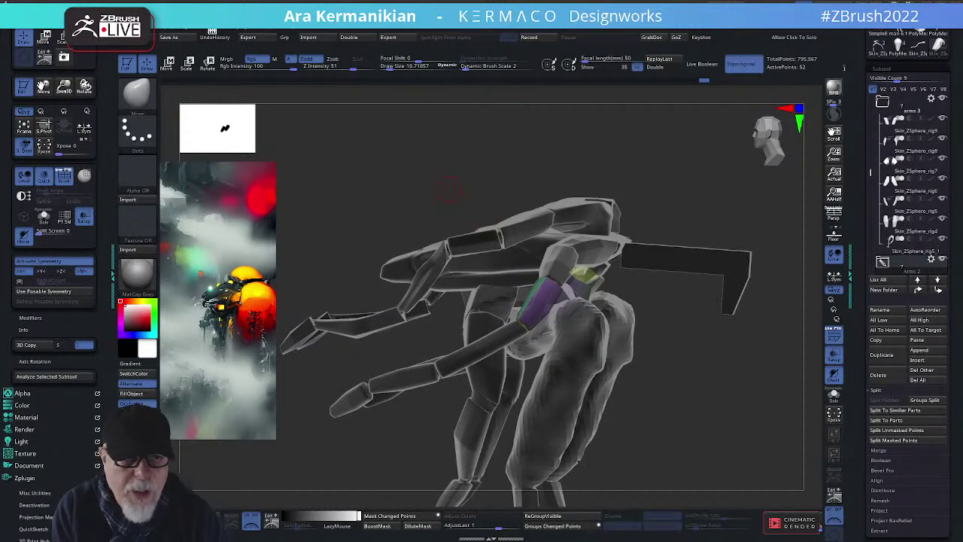
key(d)
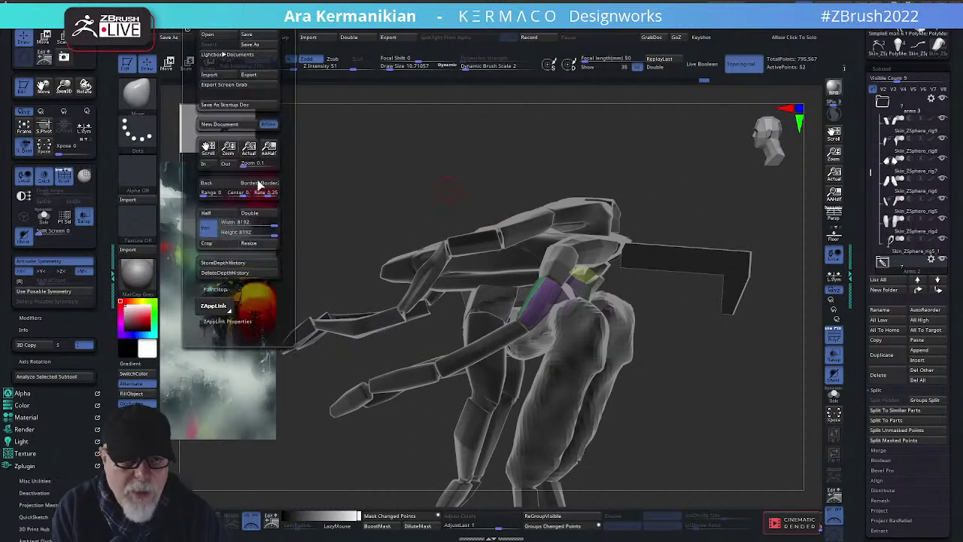
click(234, 223)
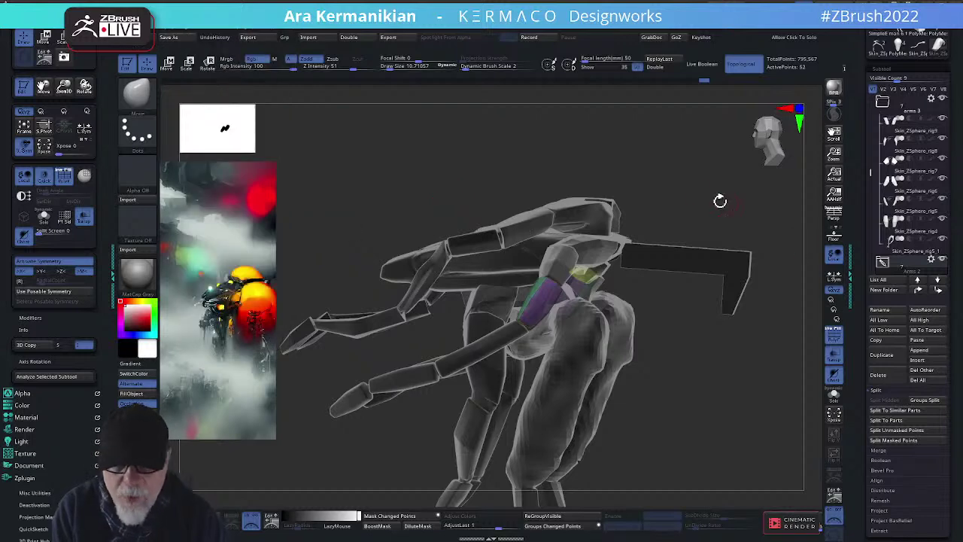
Adjust the side faces of the Skin_ZSphere_rig13 segment with the Move brush from below and the side
drag(696, 189, 594, 204)
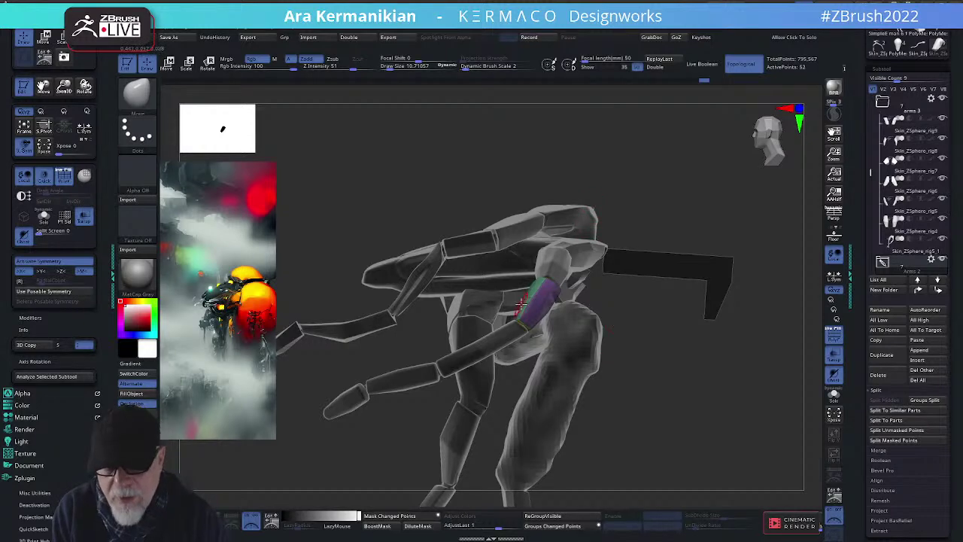
drag(689, 347, 563, 299)
drag(645, 275, 697, 347)
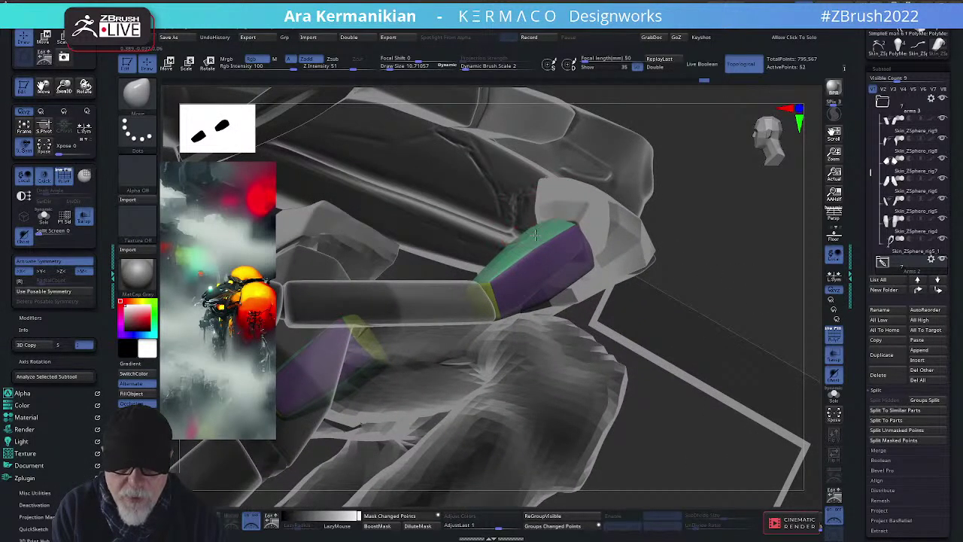
mouse_move(706, 259)
alt+mouse_down()
mouse_move(664, 256)
mouse_move(698, 262)
alt+mouse_up()
mouse_move(736, 319)
mouse_down()
mouse_move(705, 314)
mouse_move(677, 333)
mouse_move(733, 335)
mouse_move(684, 307)
mouse_move(729, 282)
mouse_move(711, 307)
mouse_move(721, 314)
mouse_move(740, 299)
mouse_move(841, 321)
mouse_move(839, 337)
mouse_move(728, 327)
mouse_move(781, 309)
mouse_move(837, 339)
mouse_up()
Turn off the polyframe and transparency display and compare the whole mech with the reference image
click(836, 339)
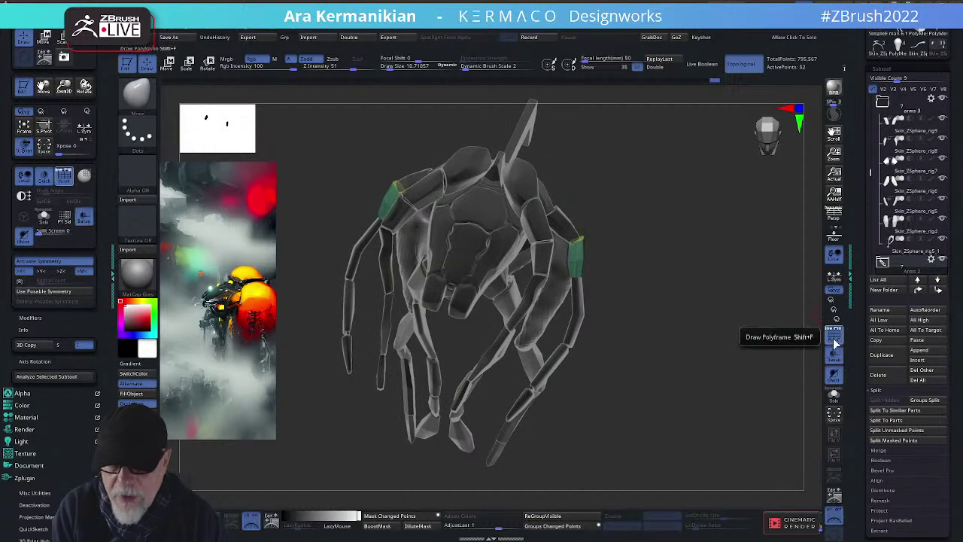
click(834, 339)
click(834, 376)
drag(744, 374, 454, 344)
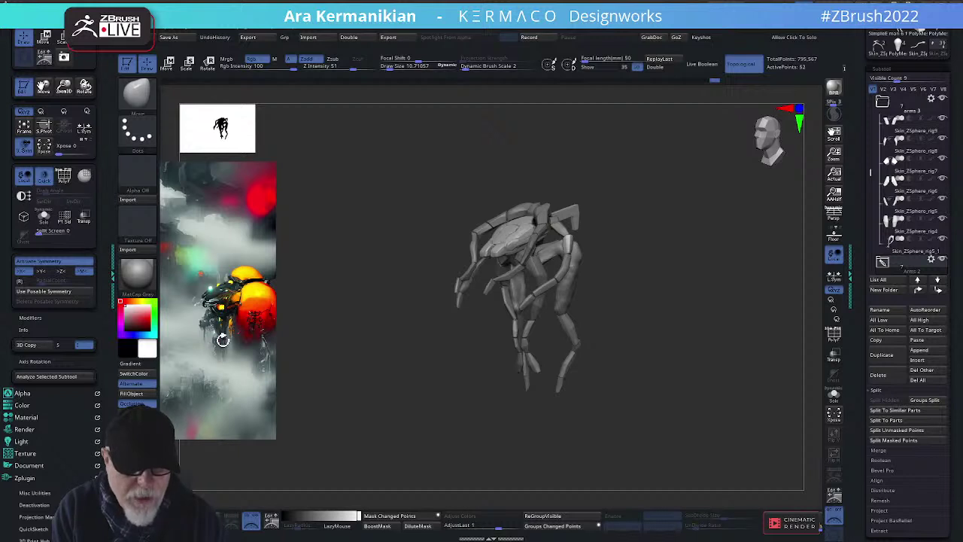
drag(683, 278, 693, 248)
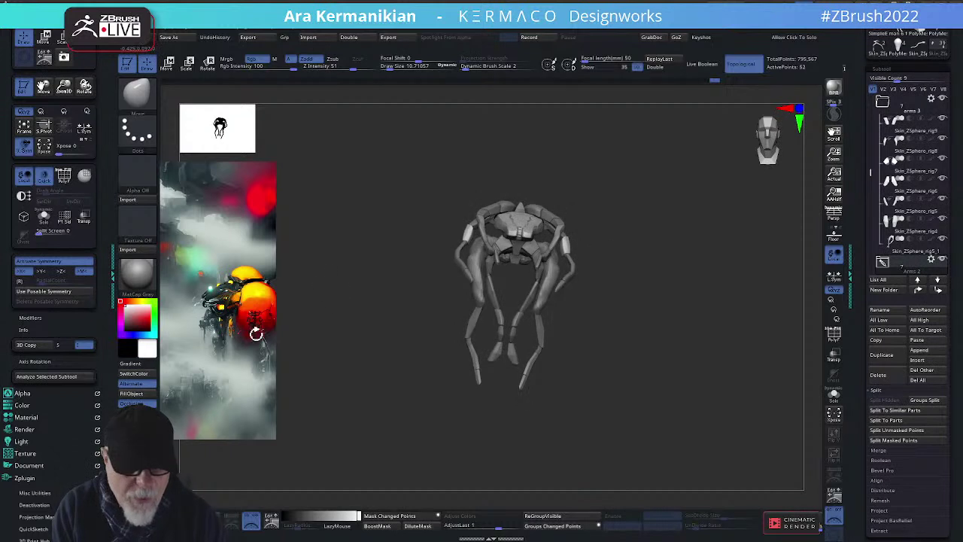
drag(359, 346, 282, 338)
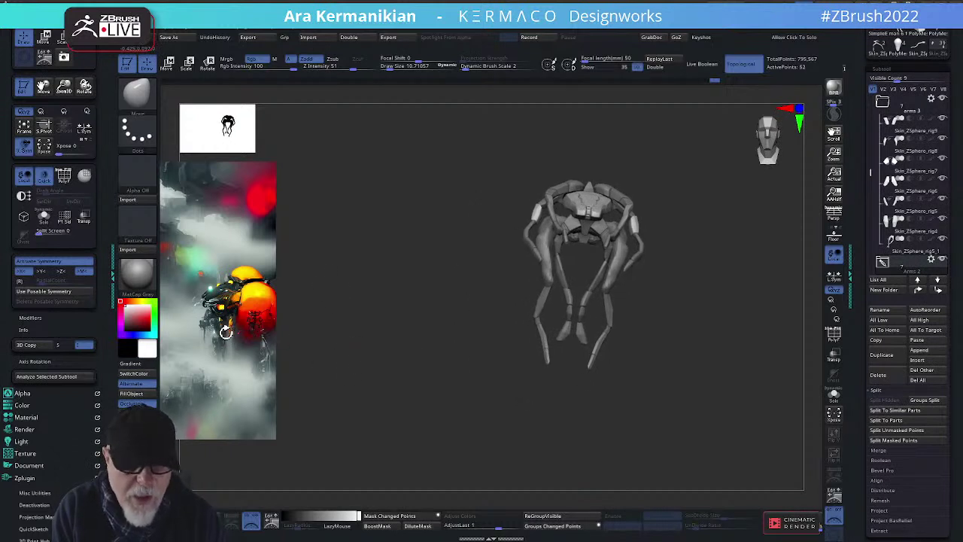
Move the Spotlight reference image to the middle of the canvas and enlarge it around the orange mech
key(z)
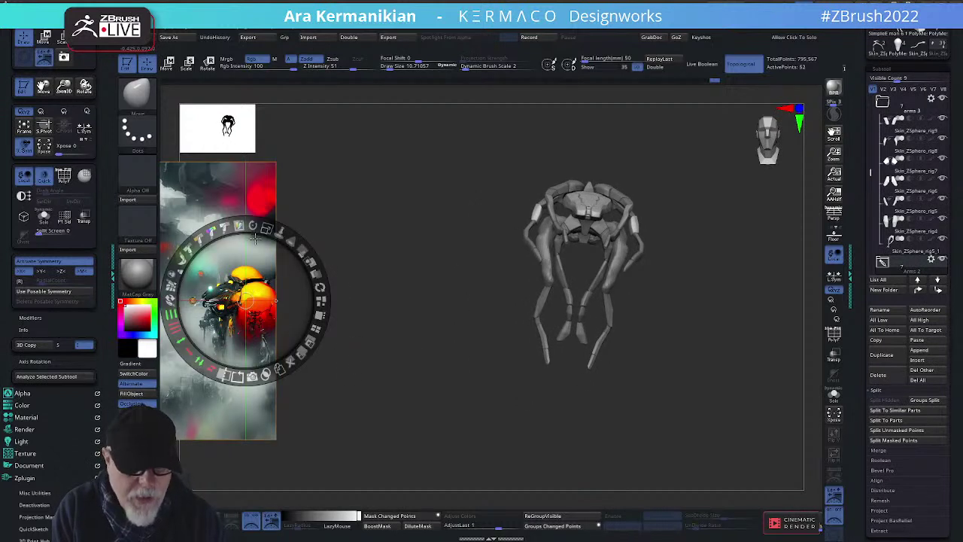
drag(252, 300, 488, 301)
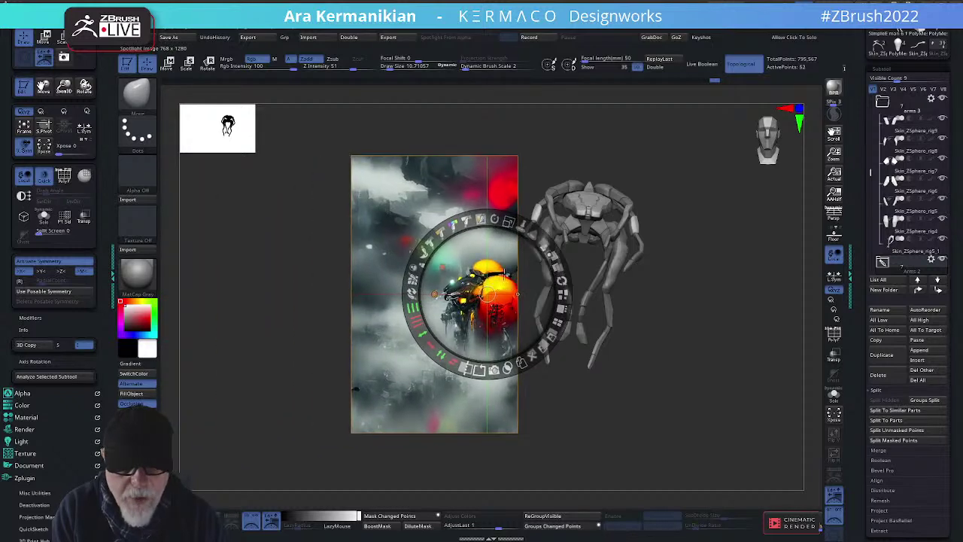
drag(510, 220, 559, 265)
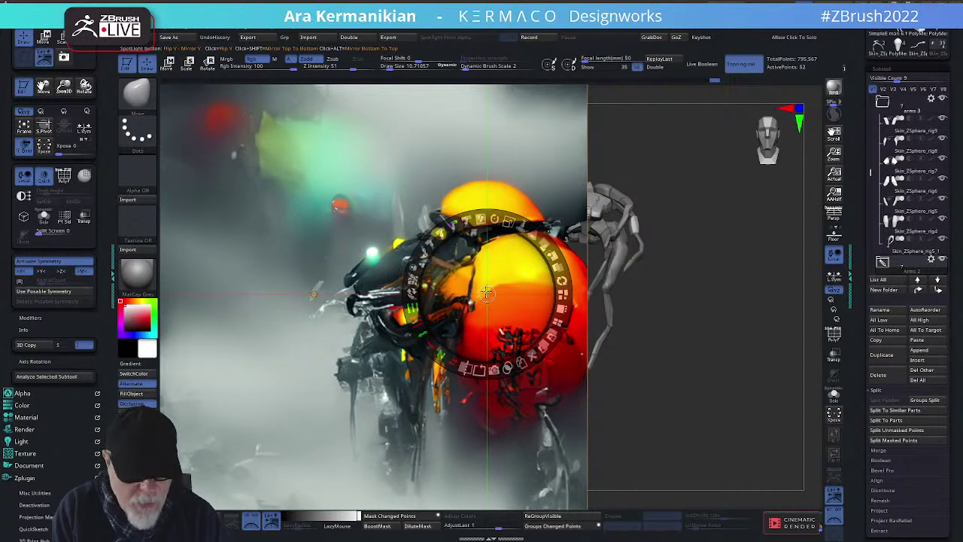
Scale the Spotlight reference image down and move it beside the mech so the whole model is uncovered
key(z)
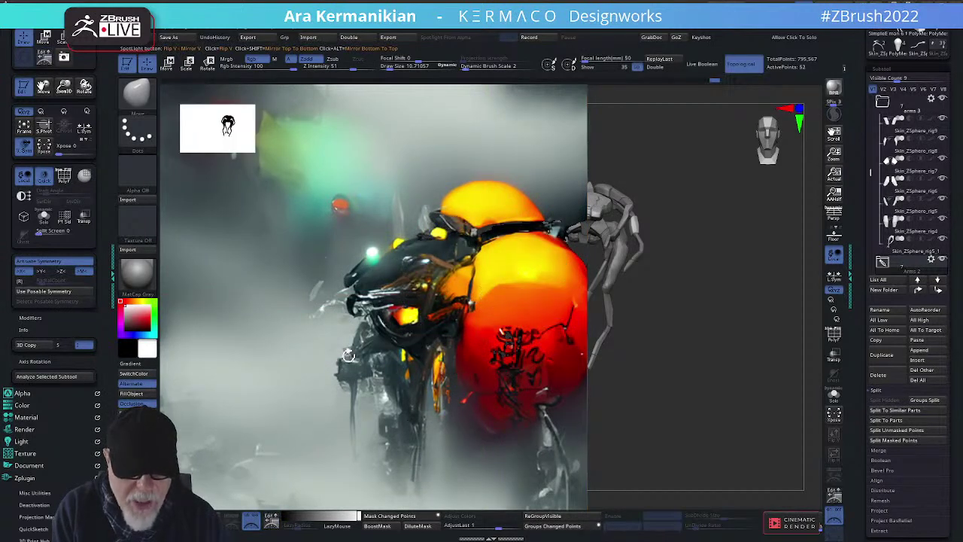
drag(349, 355, 344, 471)
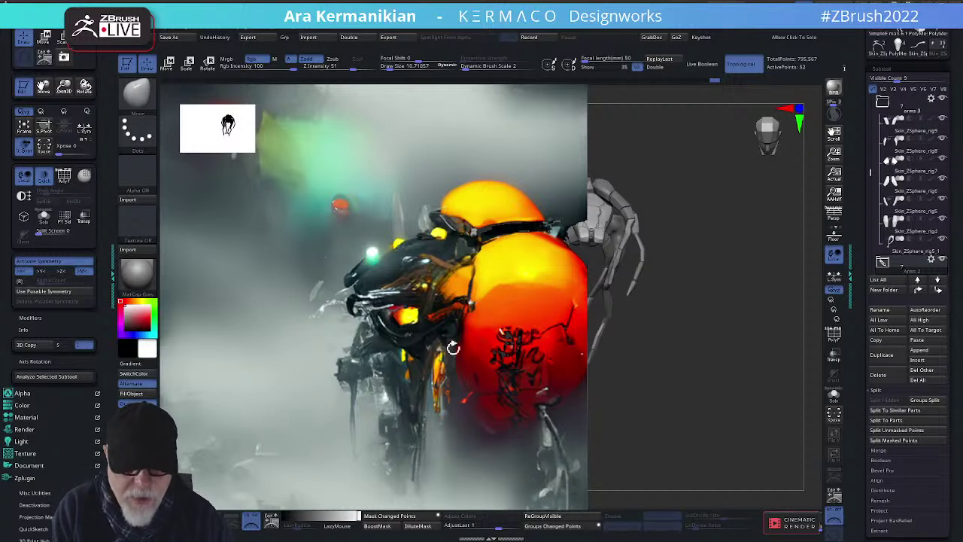
key(z)
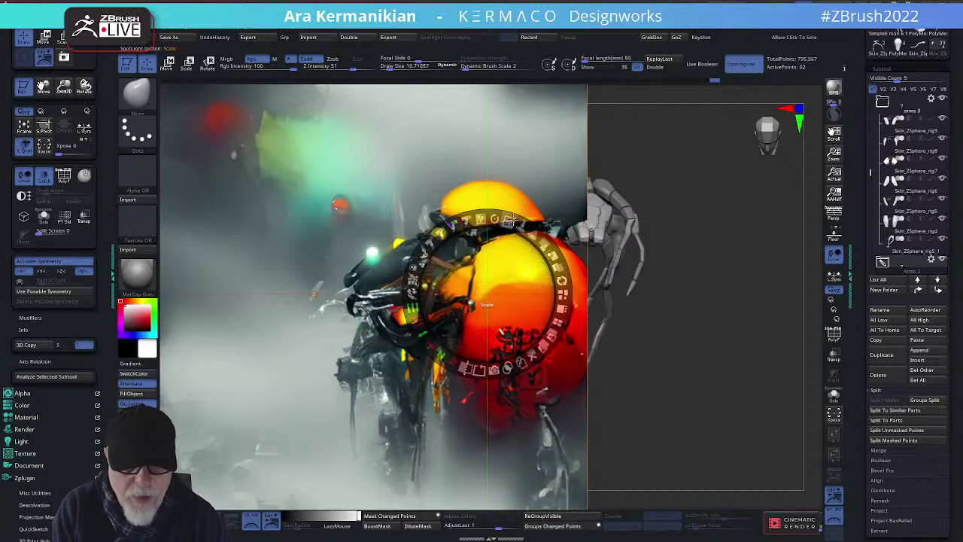
drag(509, 221, 437, 196)
drag(508, 274, 297, 304)
key(z)
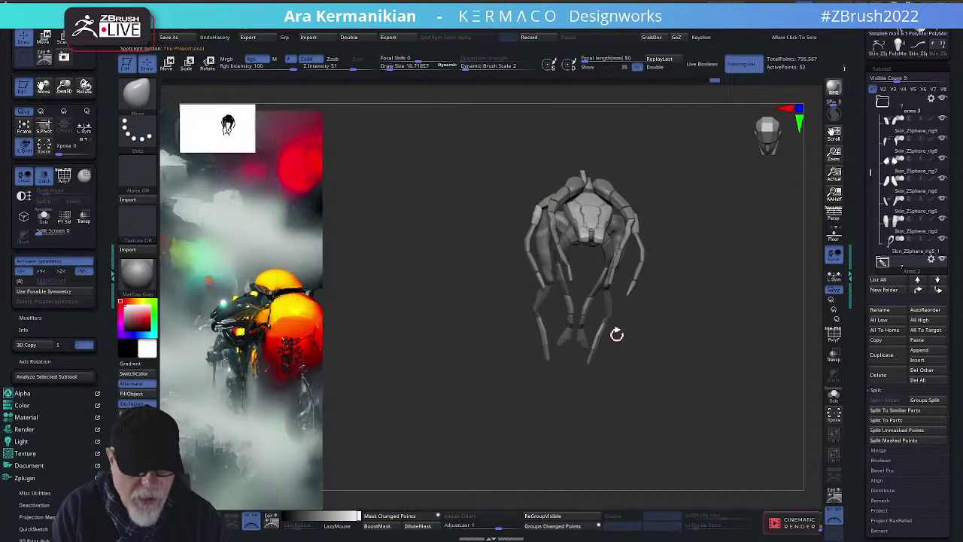
Make the hidden pair of large bulbous sacs visible and inspect them from the side
drag(687, 306, 741, 295)
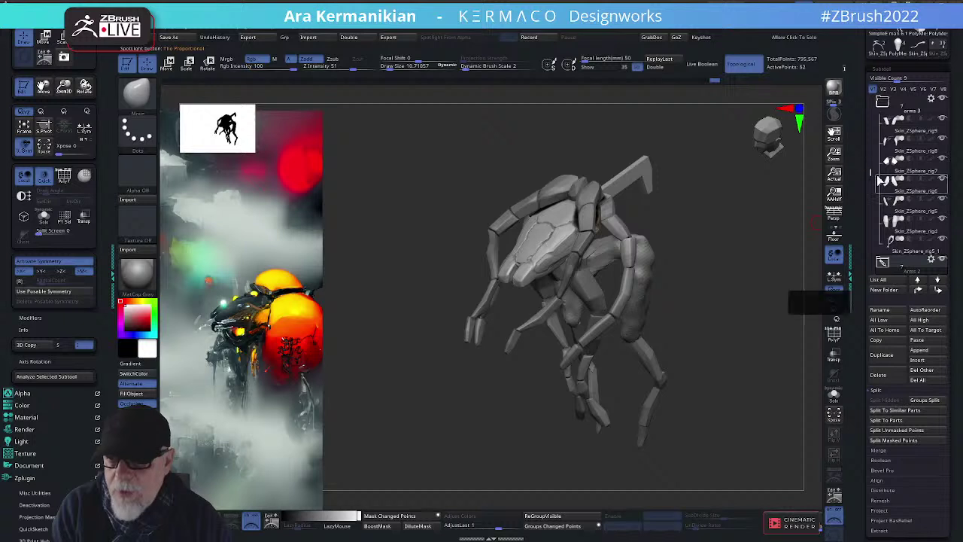
drag(867, 134, 866, 112)
click(942, 158)
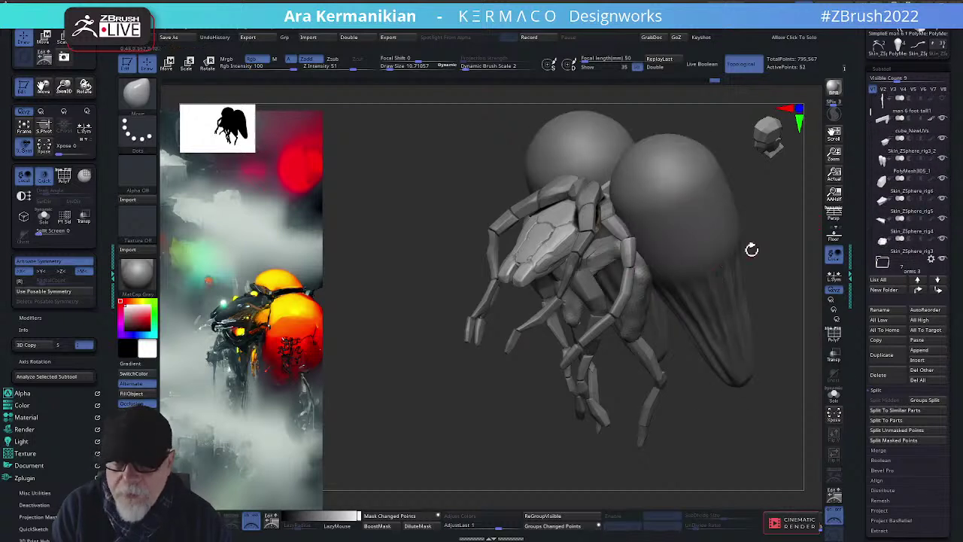
drag(749, 216, 699, 253)
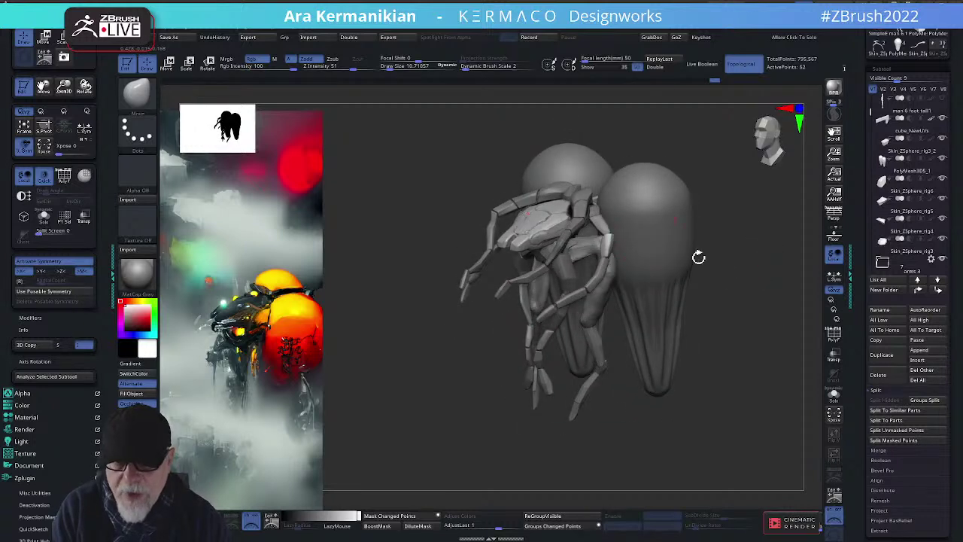
drag(754, 298, 662, 262)
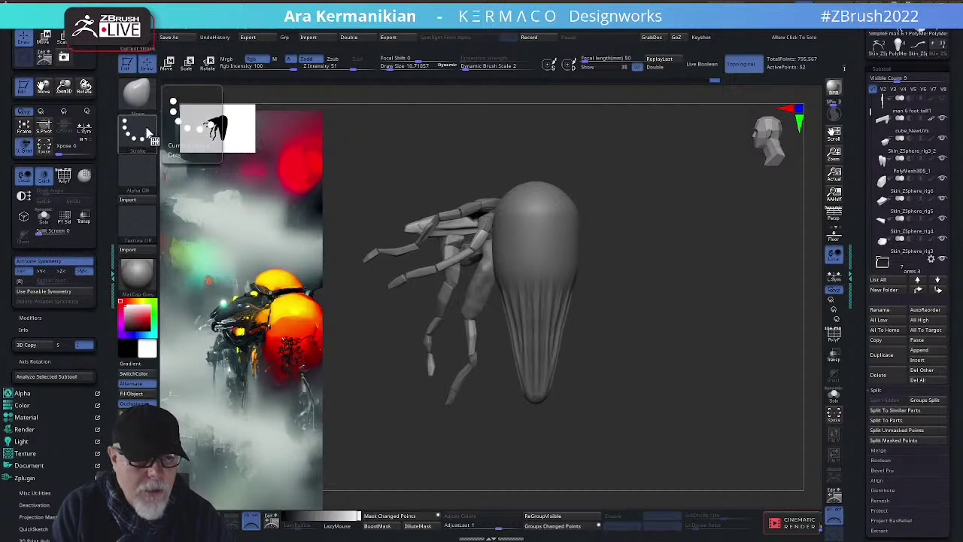
Try drawing an elongated, closed shape behind the bulbous sacs with the MeshBalloon brush, then undo it
click(138, 95)
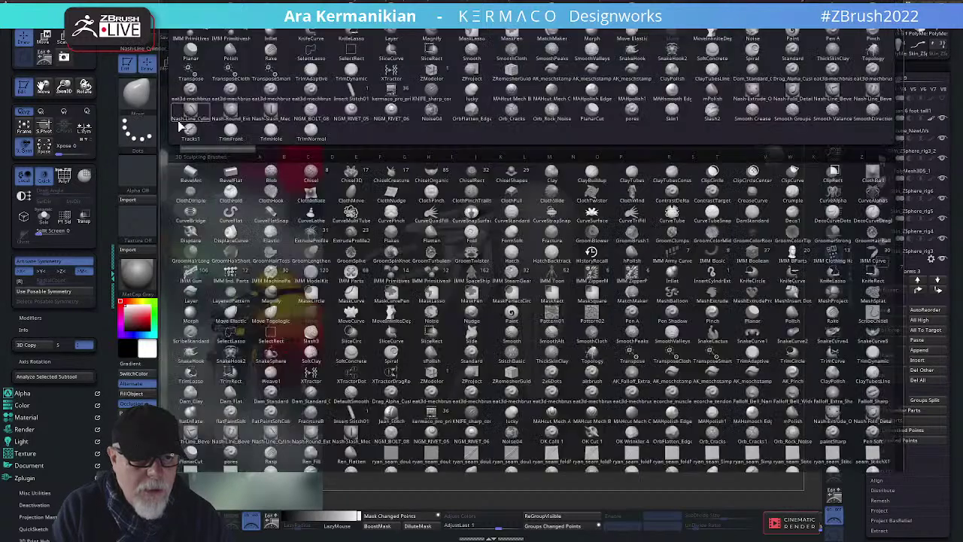
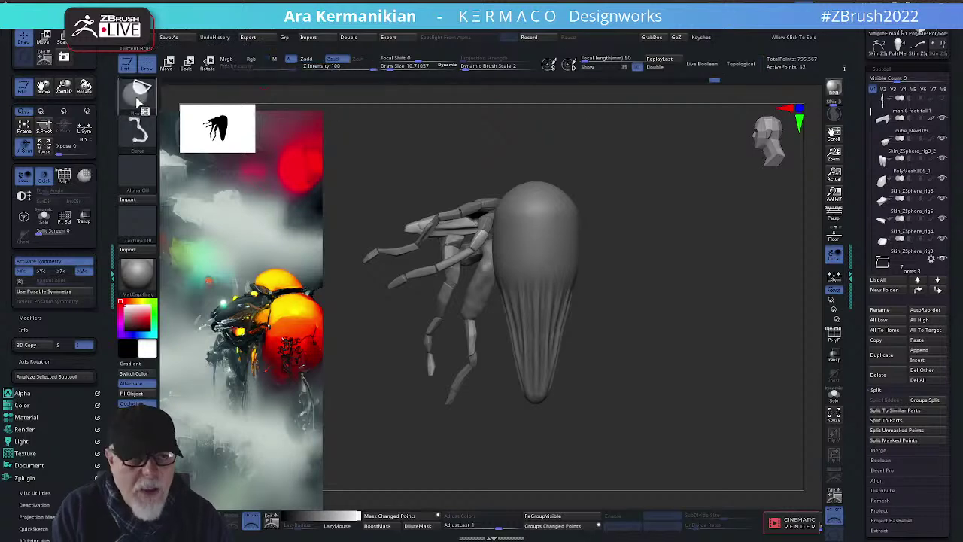
ctrl+shift+click(137, 91)
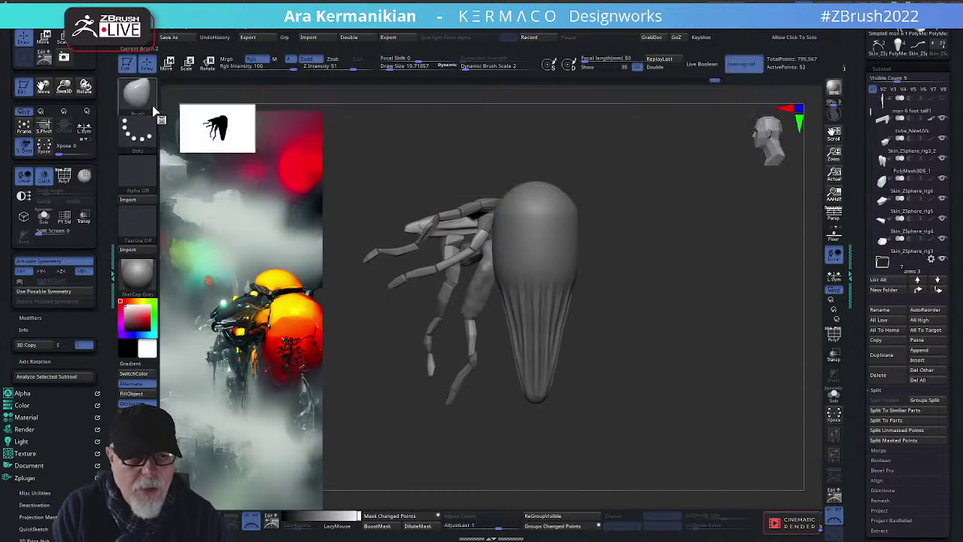
ctrl+click(137, 92)
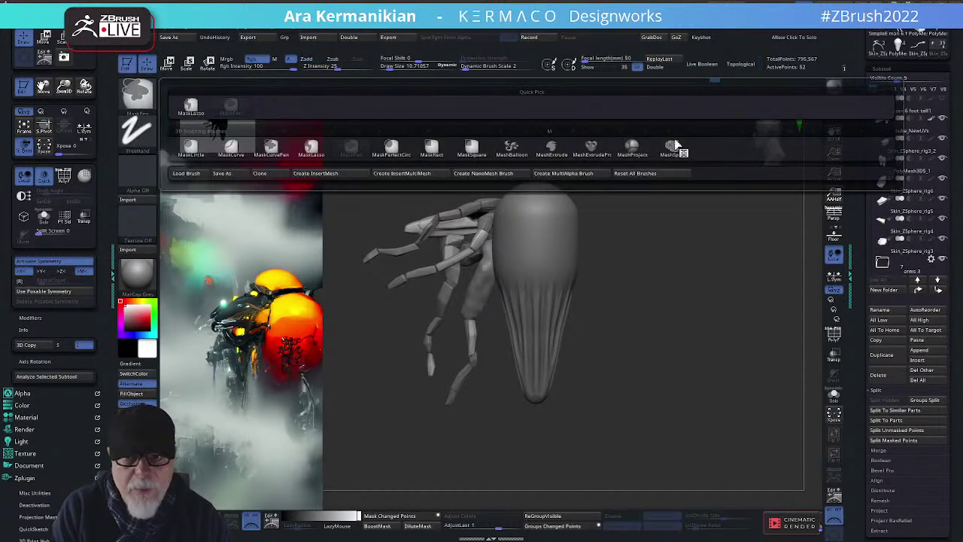
click(516, 151)
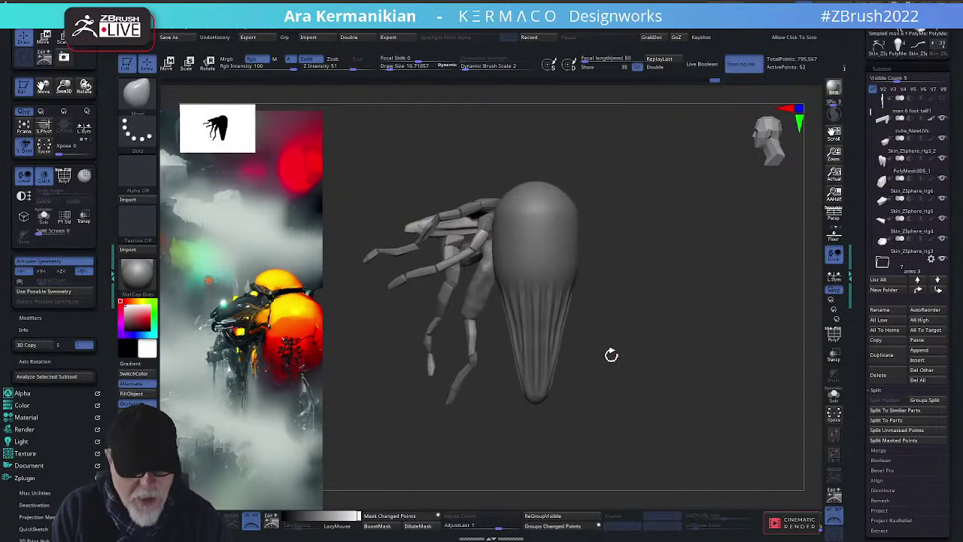
key(ctrl)
mouse_move(563, 217)
ctrl+mouse_down()
mouse_move(660, 178)
mouse_move(708, 326)
mouse_move(686, 418)
mouse_move(637, 432)
mouse_move(653, 451)
ctrl+mouse_up()
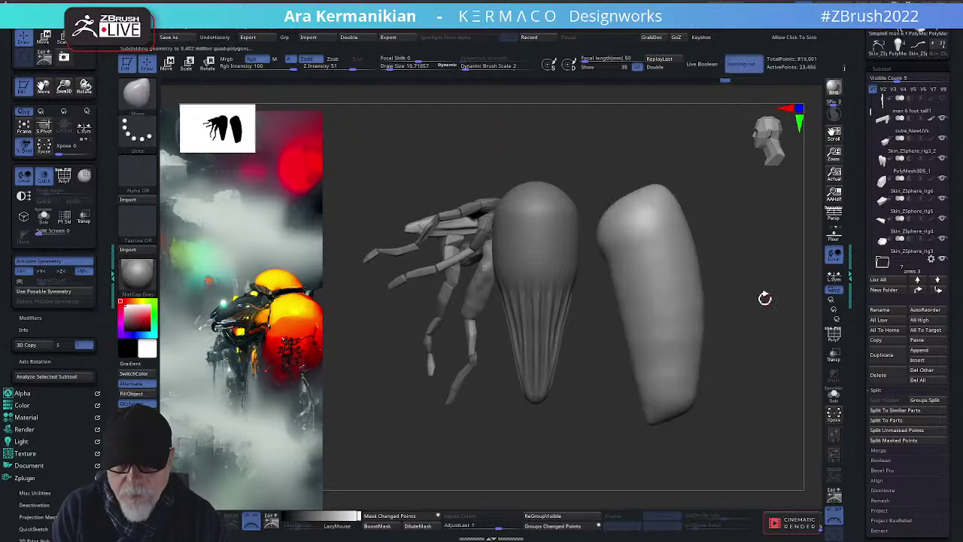
drag(753, 262, 684, 276)
key(ctrl+z)
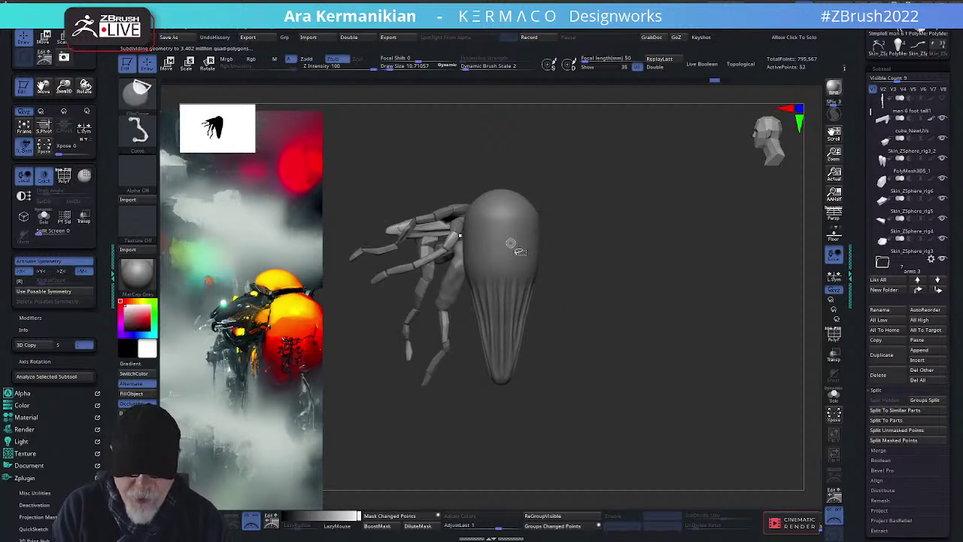
Try a teardrop-shaped MeshBalloon volume over the rear of the sacs, check it with the polyframe on, and undo it
mouse_move(500, 245)
mouse_down()
mouse_move(509, 215)
mouse_move(510, 242)
mouse_up()
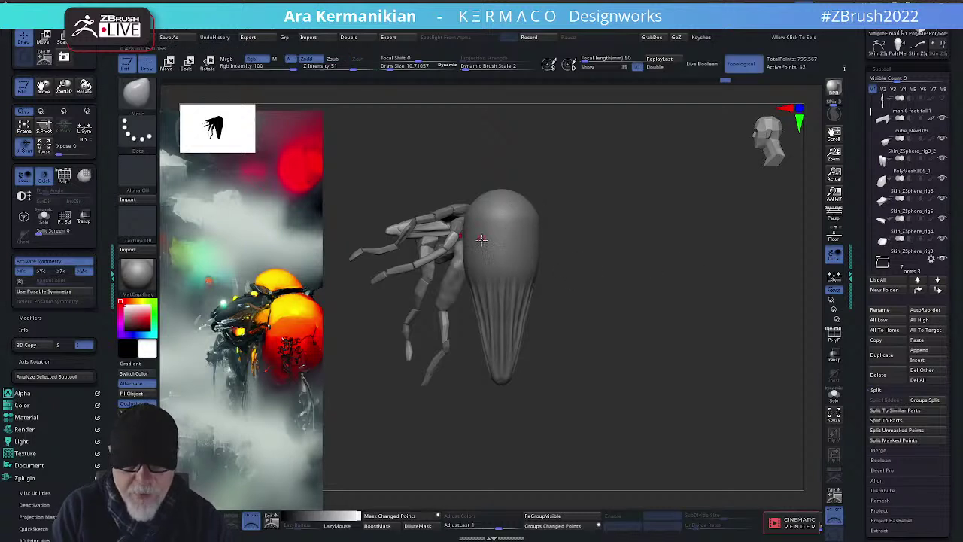
mouse_move(509, 201)
ctrl+mouse_down()
mouse_move(557, 176)
mouse_move(600, 189)
mouse_move(617, 215)
mouse_move(543, 417)
mouse_move(527, 414)
mouse_move(516, 346)
mouse_move(468, 256)
ctrl+mouse_up()
mouse_move(716, 300)
mouse_down()
mouse_move(652, 306)
mouse_move(729, 294)
mouse_move(659, 273)
mouse_move(599, 269)
mouse_up()
click(834, 331)
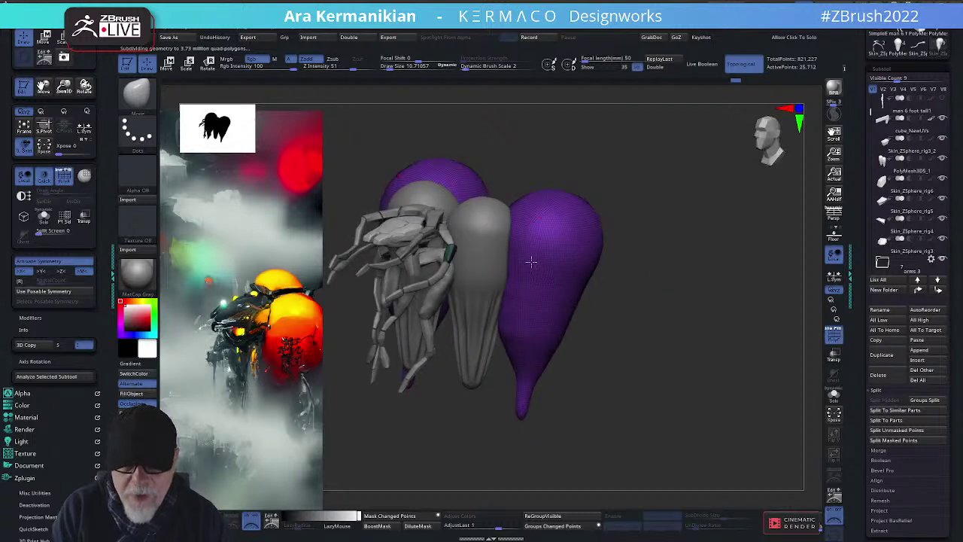
drag(744, 297, 678, 269)
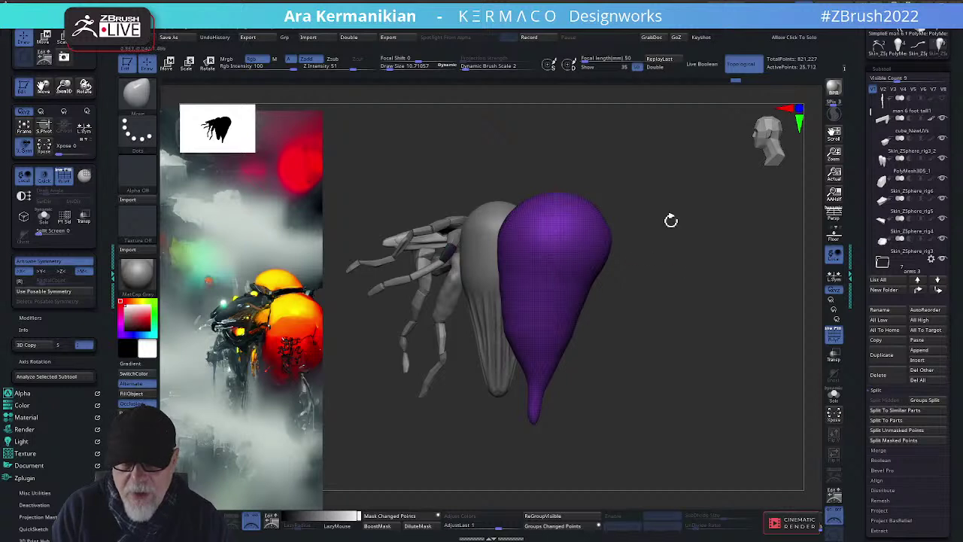
drag(671, 219, 511, 233)
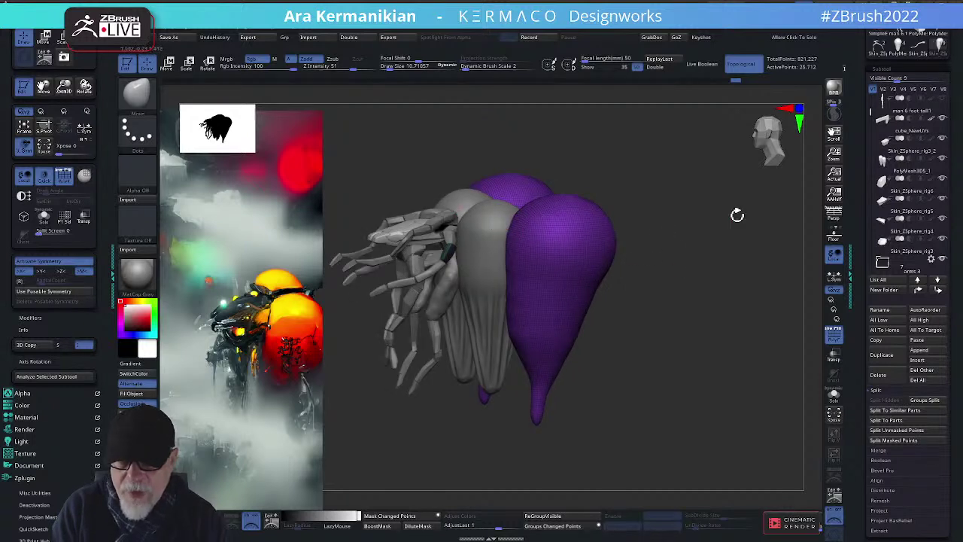
drag(639, 253, 509, 262)
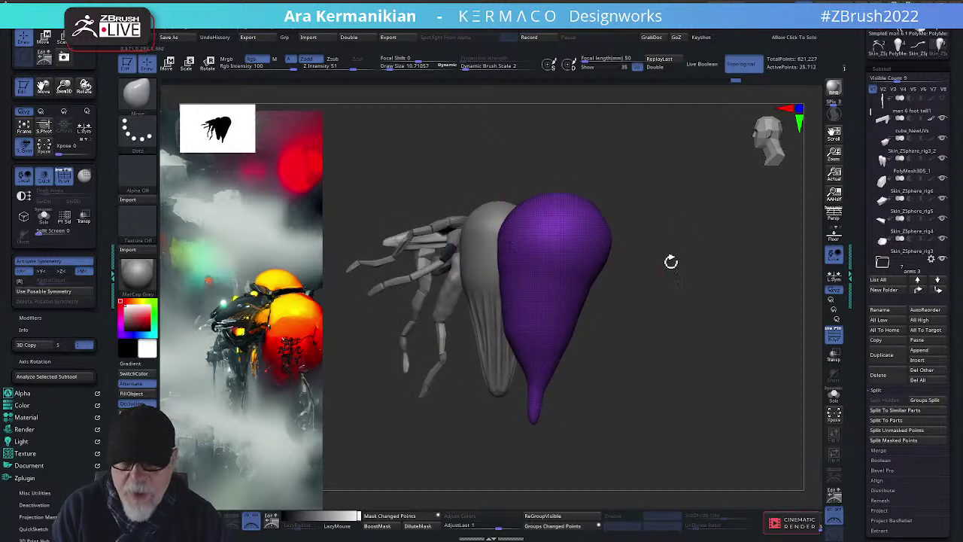
key(ctrl+z)
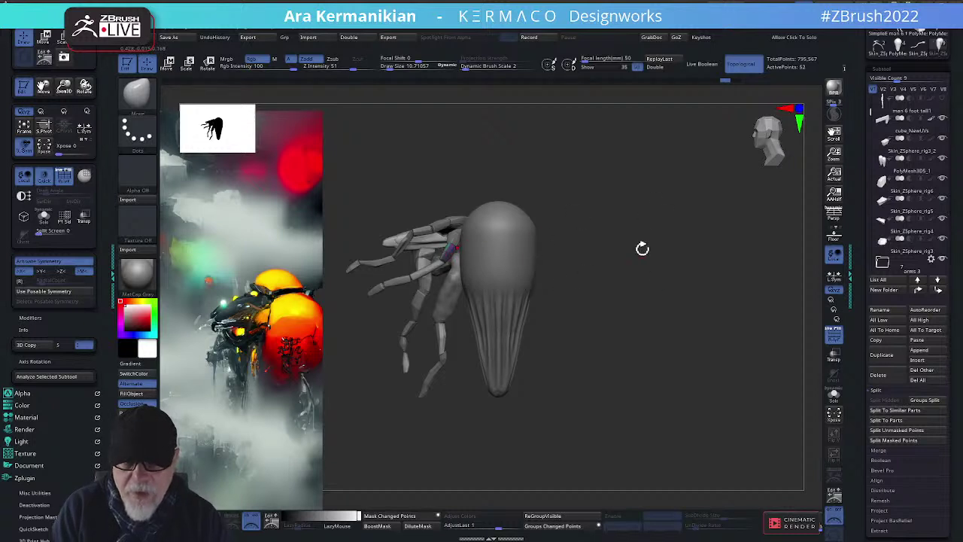
Set the masking brush back to MaskPen
mouse_move(642, 248)
mouse_down()
mouse_move(666, 264)
mouse_move(640, 262)
mouse_up()
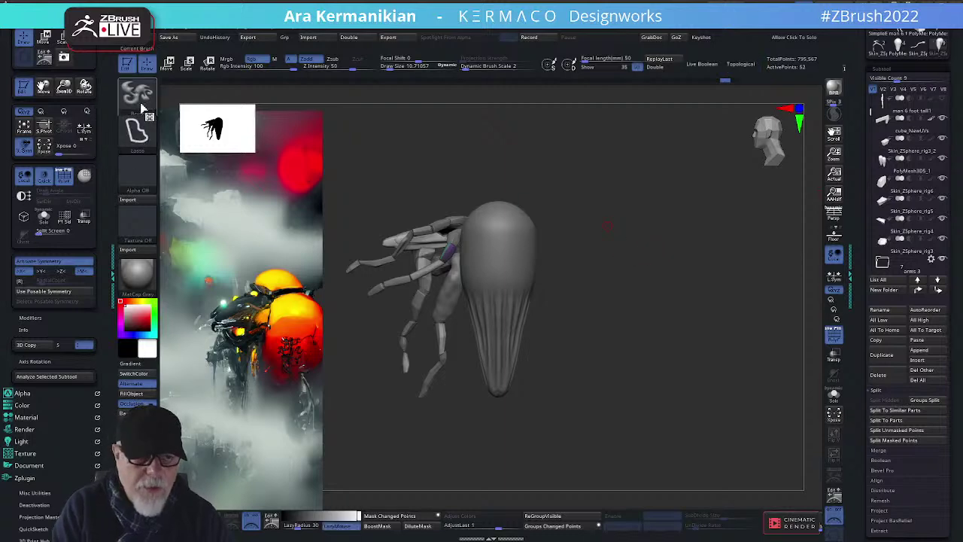
ctrl+click(136, 94)
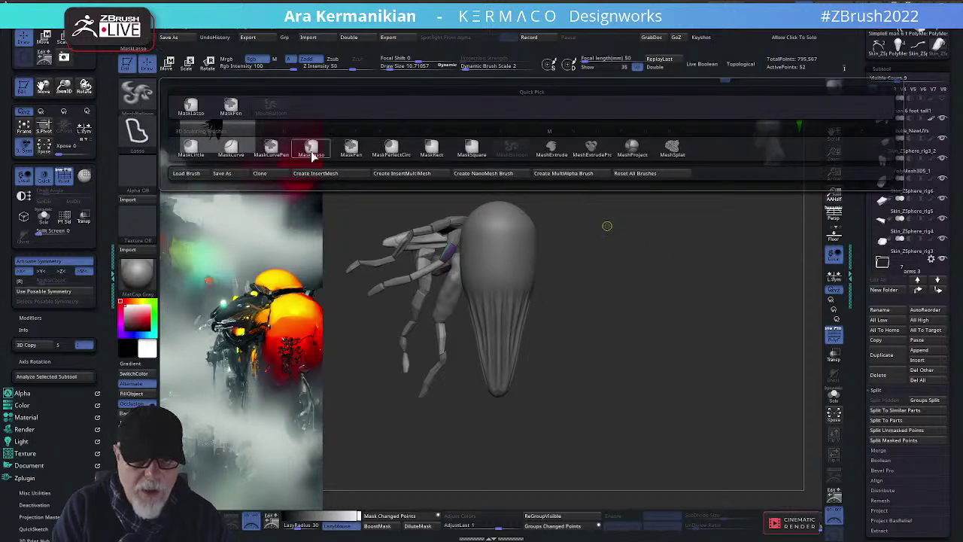
click(230, 107)
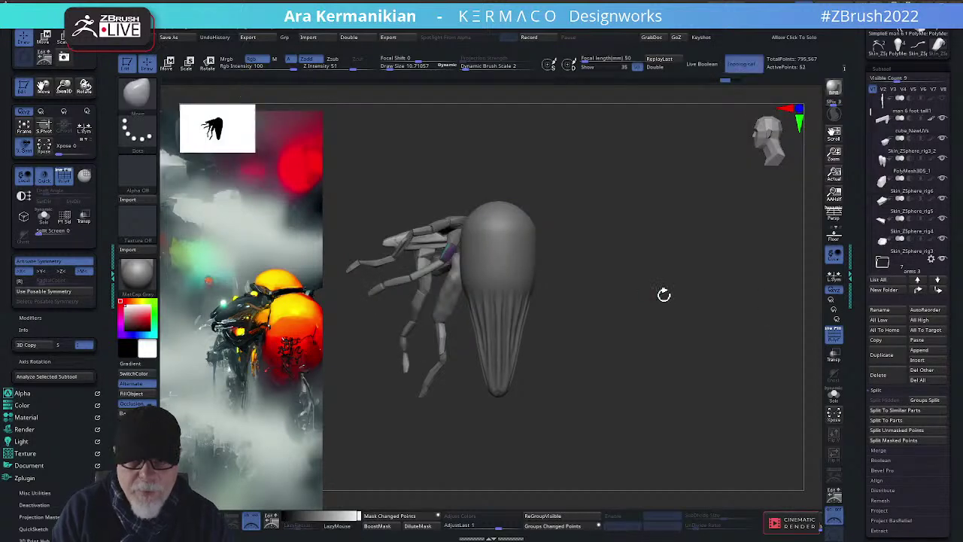
Select the central Skin_ZSphere_rig5 plate between the arms and isolate it in Solo mode
mouse_move(662, 294)
mouse_down()
mouse_move(649, 299)
mouse_move(660, 279)
mouse_move(705, 253)
mouse_move(727, 273)
mouse_move(714, 288)
mouse_move(688, 299)
mouse_move(686, 281)
mouse_move(730, 239)
mouse_move(742, 309)
mouse_up()
drag(740, 269, 427, 229)
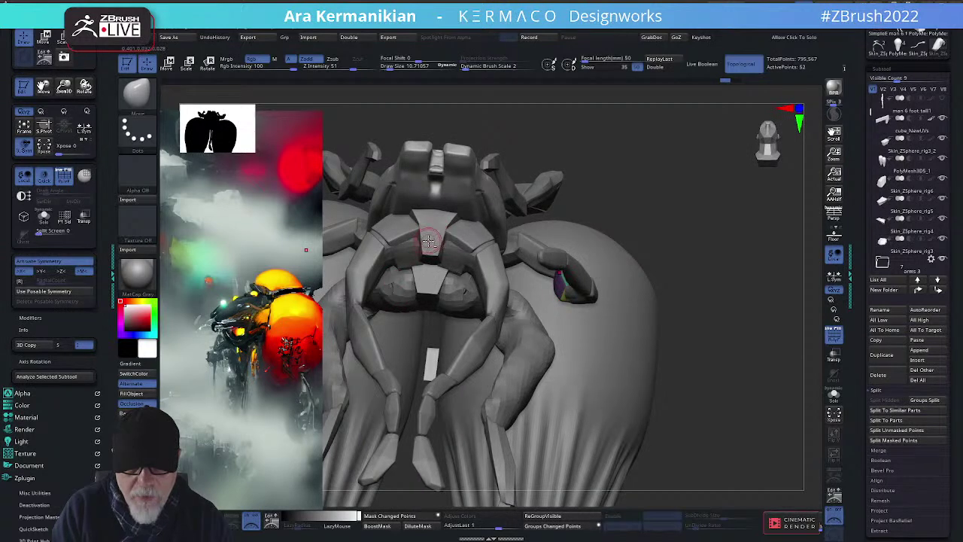
alt+click(427, 253)
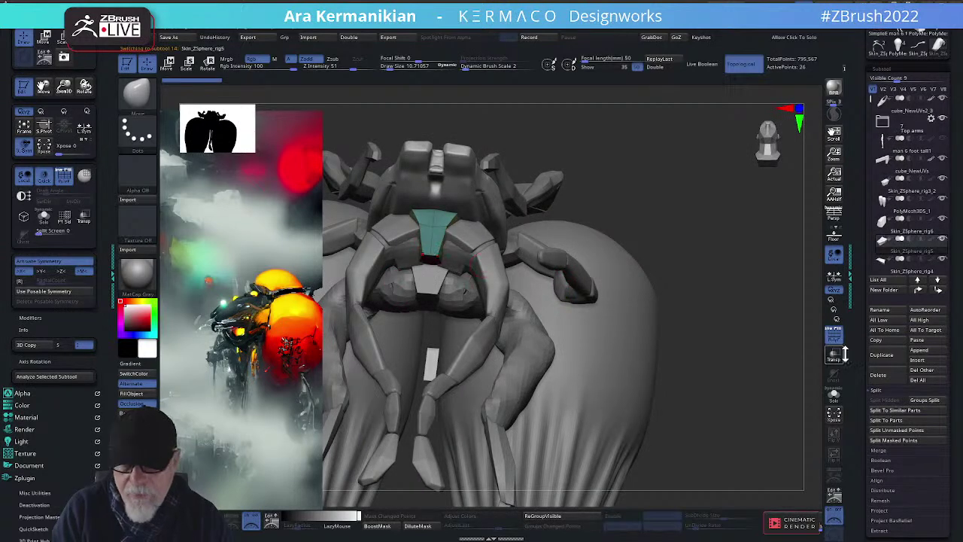
click(834, 392)
mouse_move(725, 344)
mouse_down()
mouse_move(699, 353)
mouse_move(558, 293)
mouse_move(724, 318)
mouse_move(692, 318)
mouse_move(729, 334)
mouse_up()
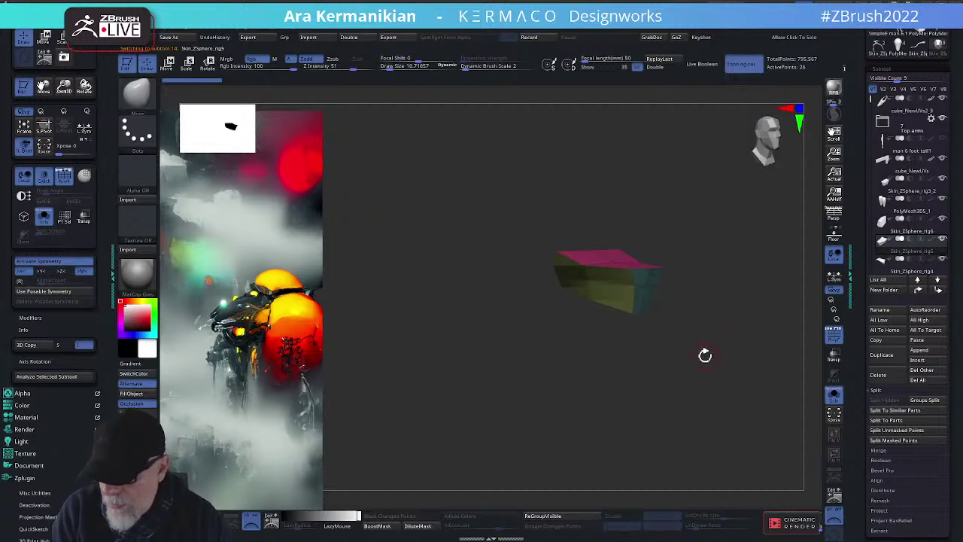
drag(695, 356, 724, 357)
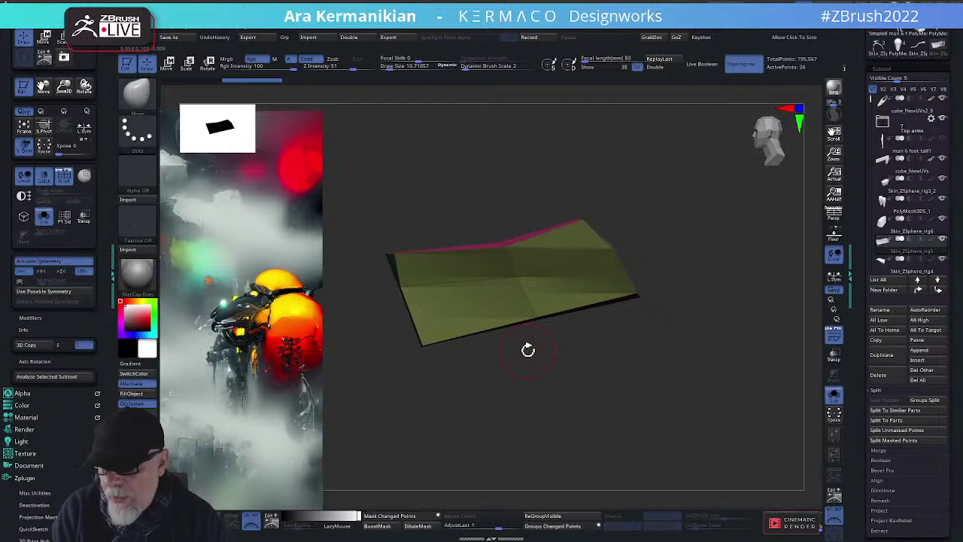
Reshape the rear end and side faces of the isolated plate with the Move brush, checking it from several angles
drag(692, 239, 337, 307)
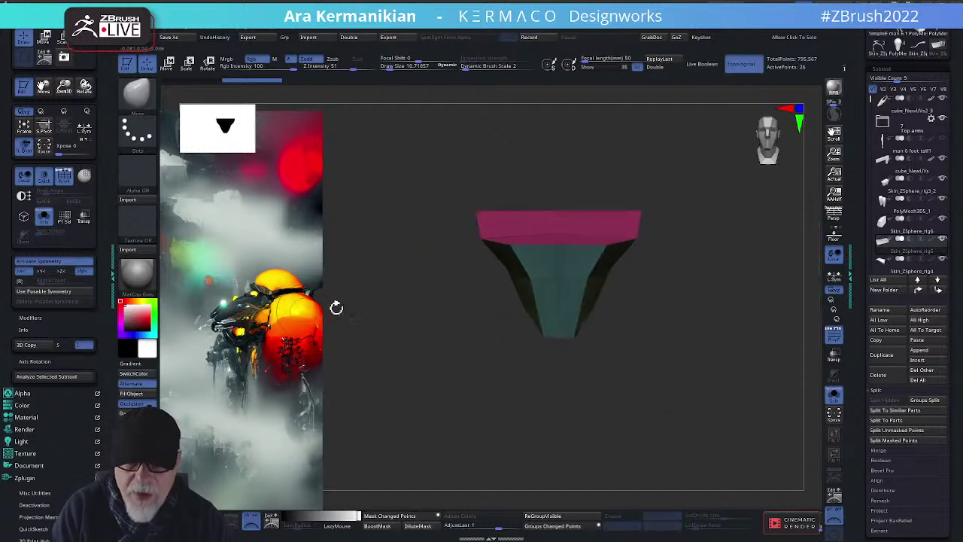
drag(690, 279, 728, 260)
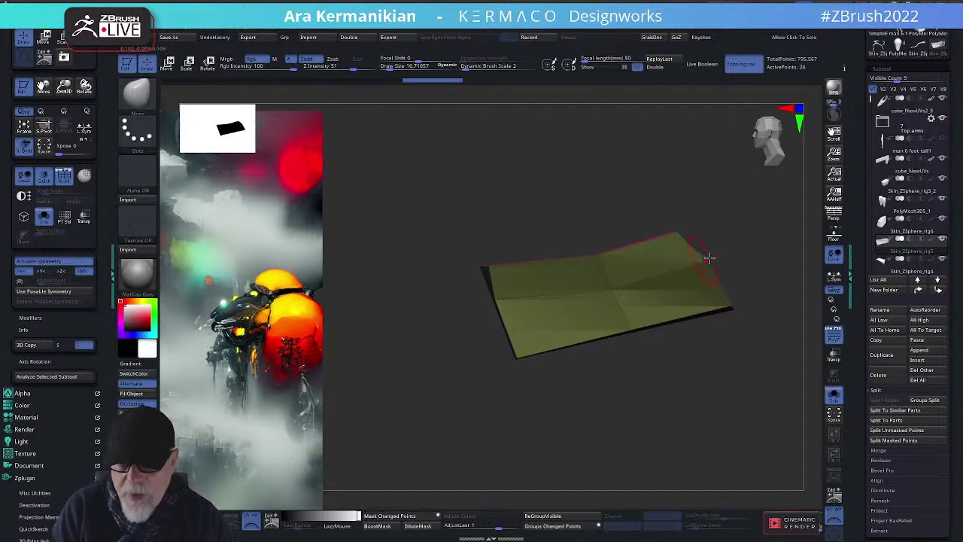
drag(709, 257, 712, 253)
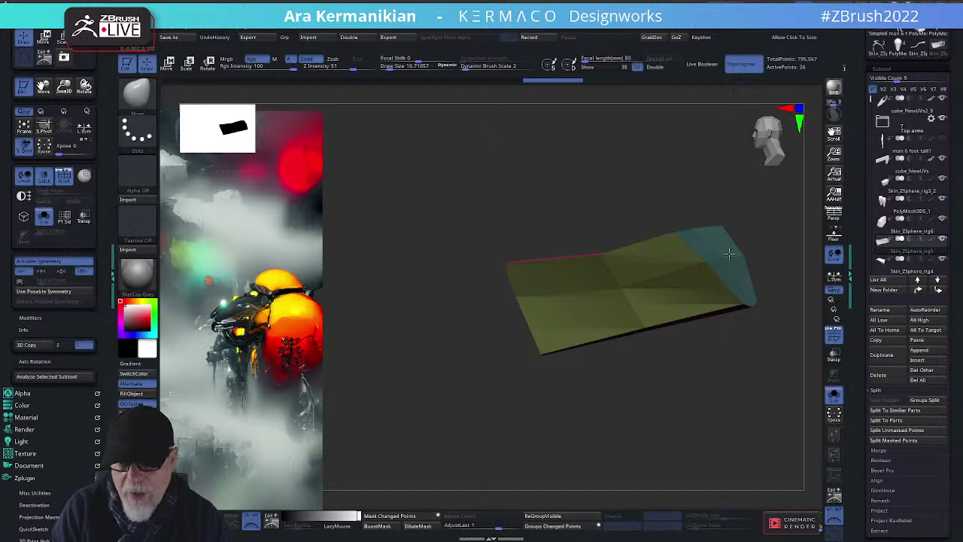
drag(718, 183, 711, 252)
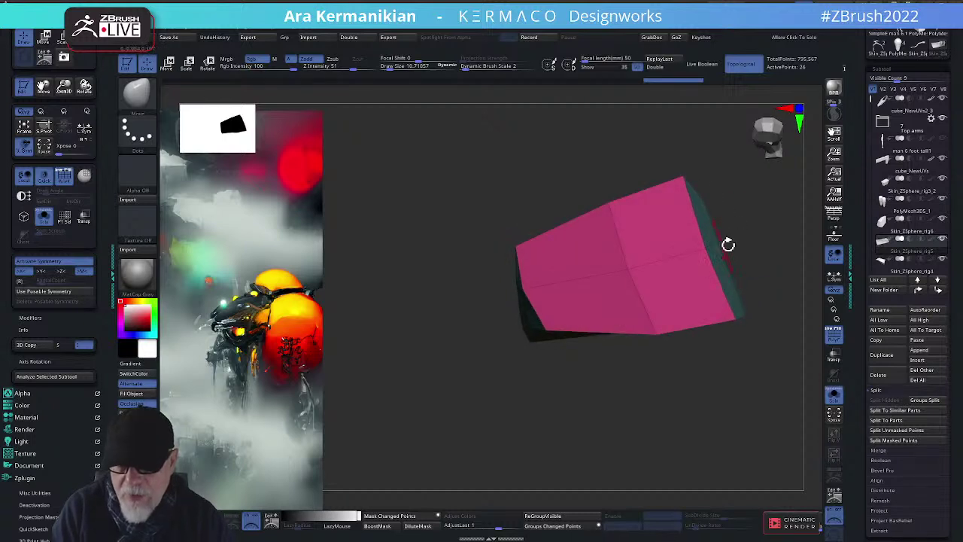
drag(759, 227, 715, 260)
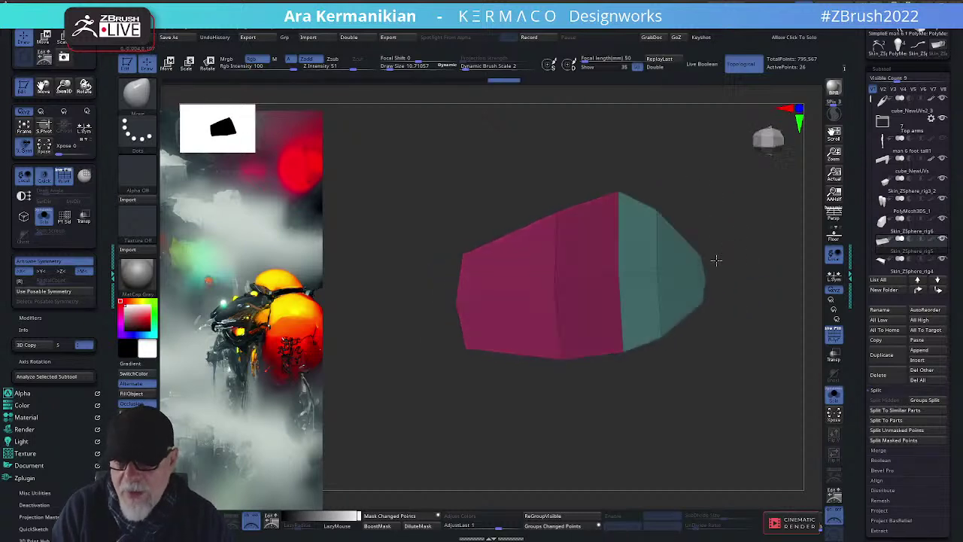
Refine the rear corner and upper edge of the isolated plate with the Move brush, undoing one adjustment
drag(751, 323, 700, 279)
mouse_move(574, 193)
mouse_down()
mouse_move(768, 419)
mouse_move(750, 430)
mouse_move(775, 419)
mouse_move(748, 441)
mouse_up()
key(ctrl+z)
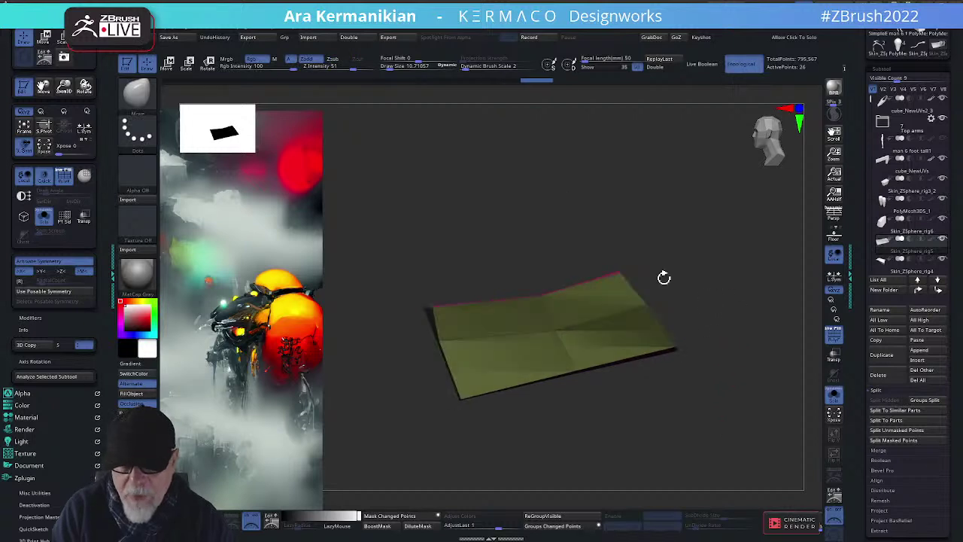
mouse_move(545, 286)
ctrl+shift+mouse_down()
mouse_move(694, 211)
mouse_move(713, 234)
mouse_move(705, 241)
mouse_move(726, 245)
ctrl+shift+mouse_up()
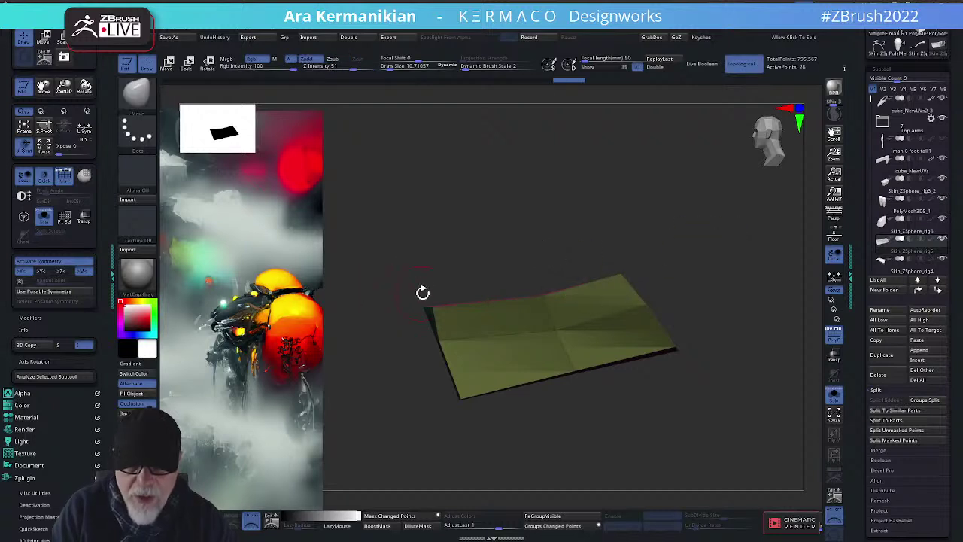
Turn on Dynamic Subdiv for the isolated plate and raise QGrid to bevel its edges, keeping Coverage at 0.02
drag(667, 323, 716, 329)
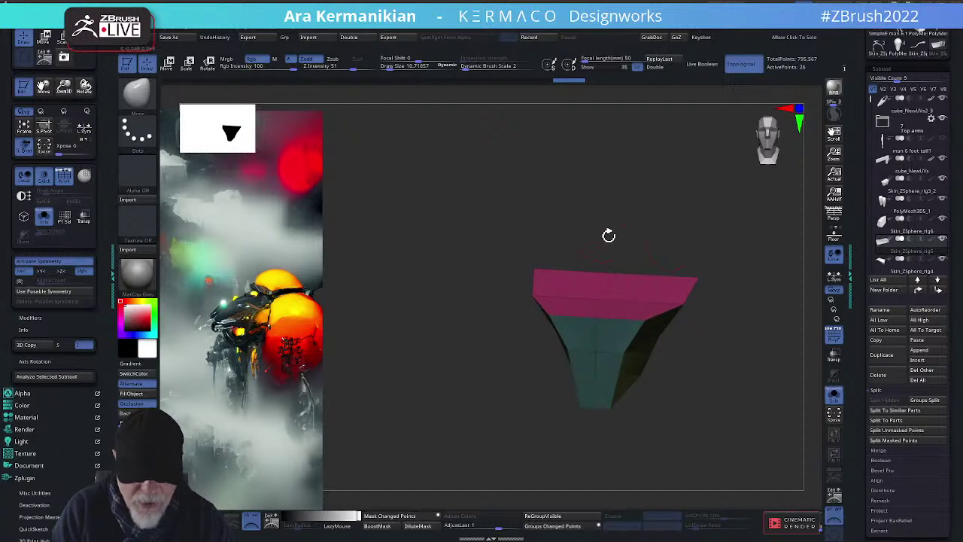
key(z)
key(z)
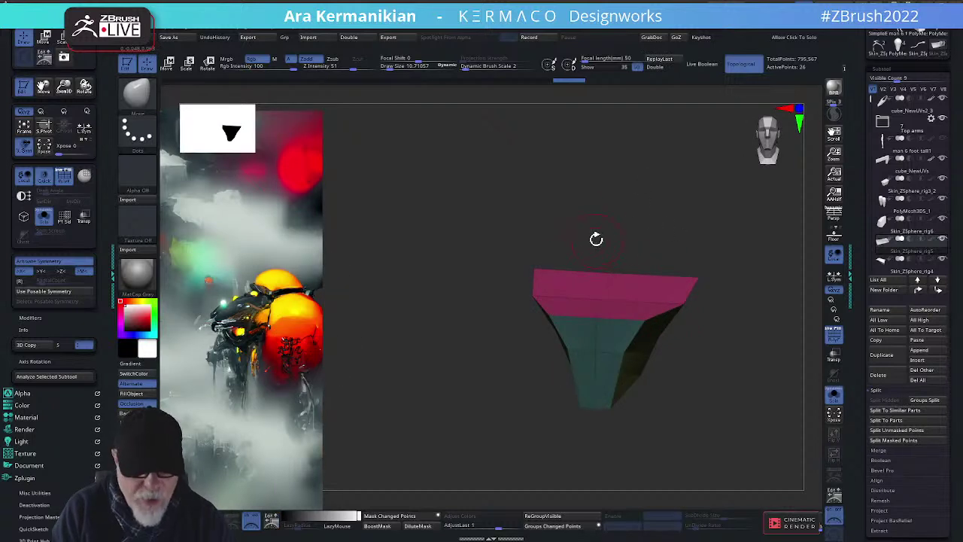
key(ctrl+shift+d)
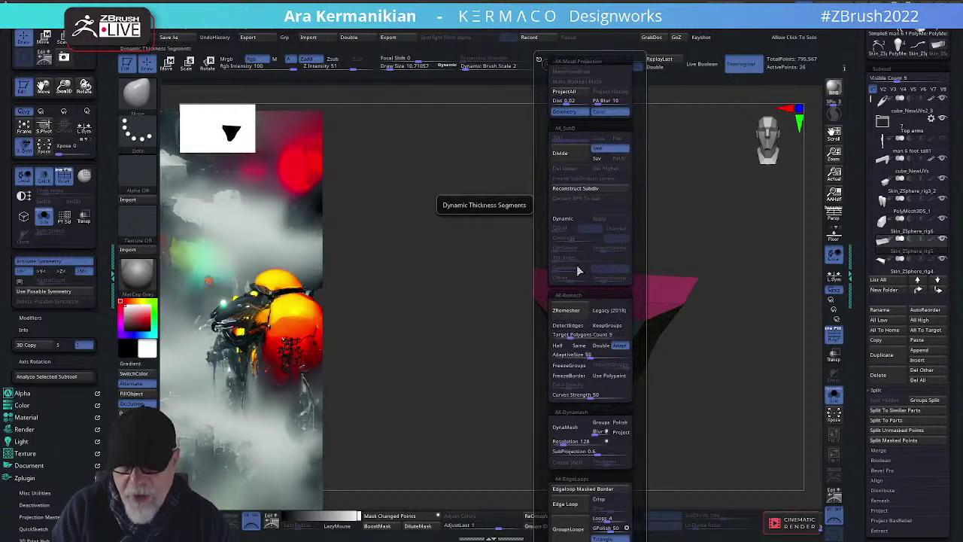
click(574, 218)
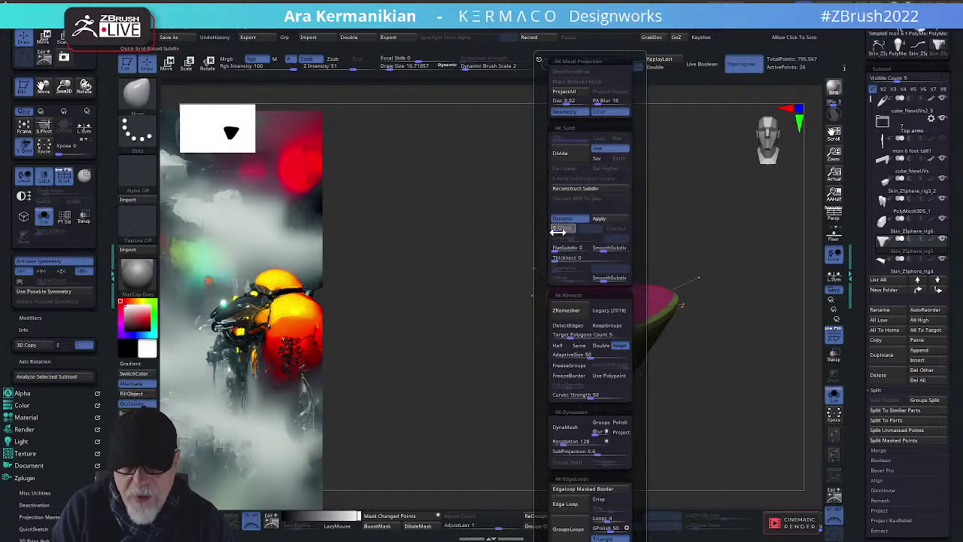
drag(555, 229, 559, 231)
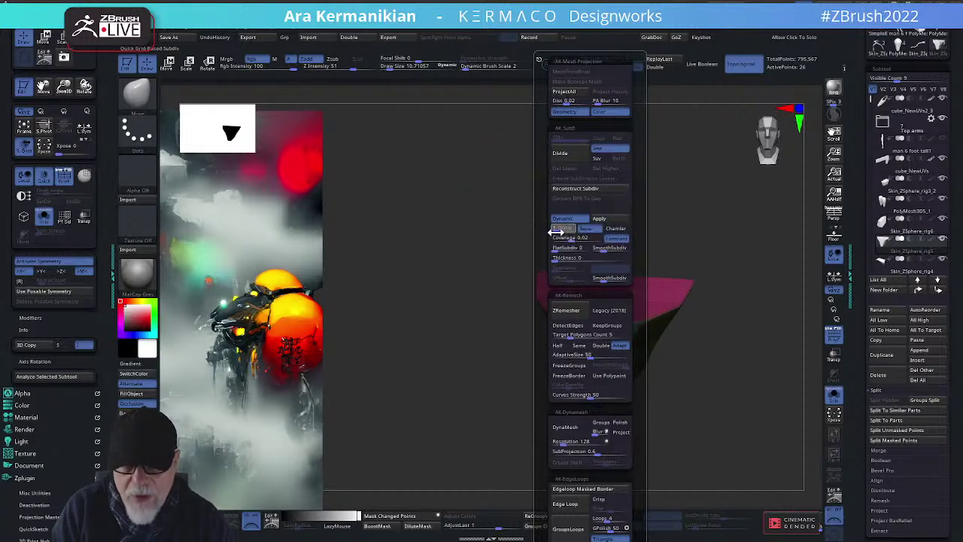
Examine the isolated plate's bevelled edges and overall shape from the front, side, rear and underside
mouse_move(735, 276)
mouse_down()
mouse_move(689, 270)
mouse_move(723, 278)
mouse_move(752, 247)
mouse_move(742, 227)
mouse_move(677, 237)
mouse_up()
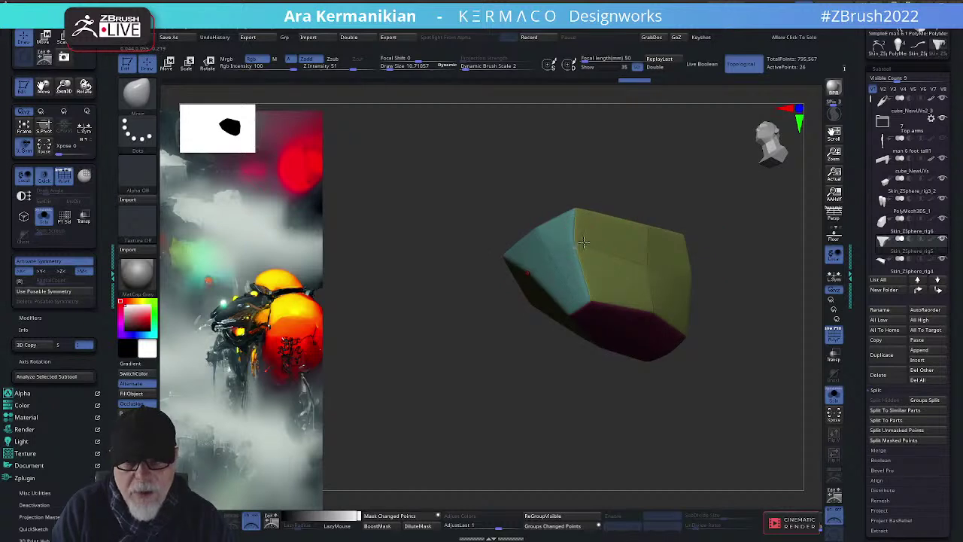
drag(625, 178, 663, 214)
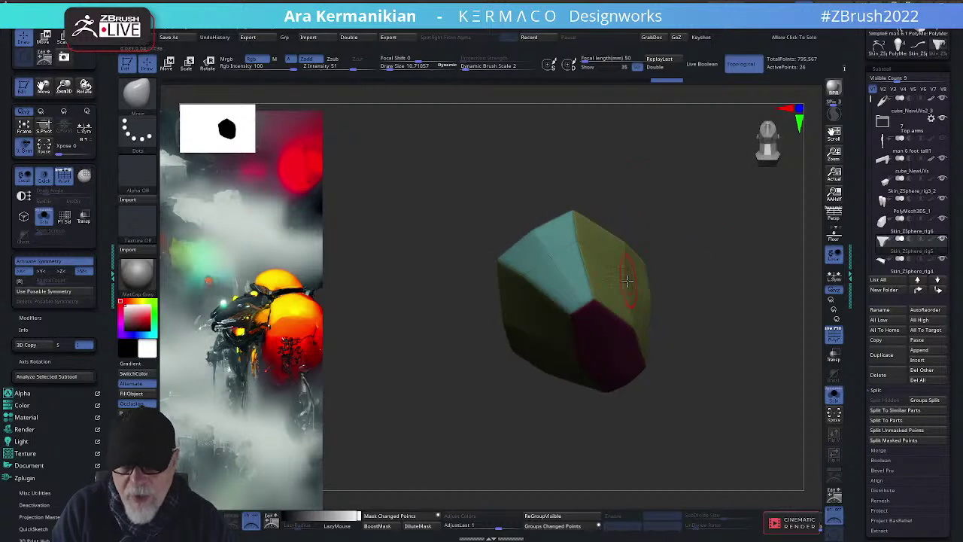
drag(710, 279, 729, 296)
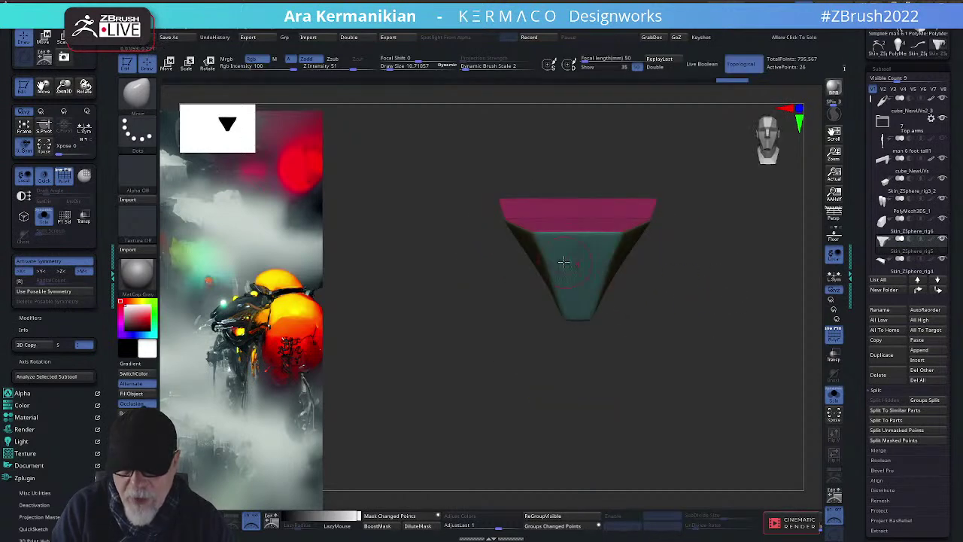
drag(658, 263, 680, 278)
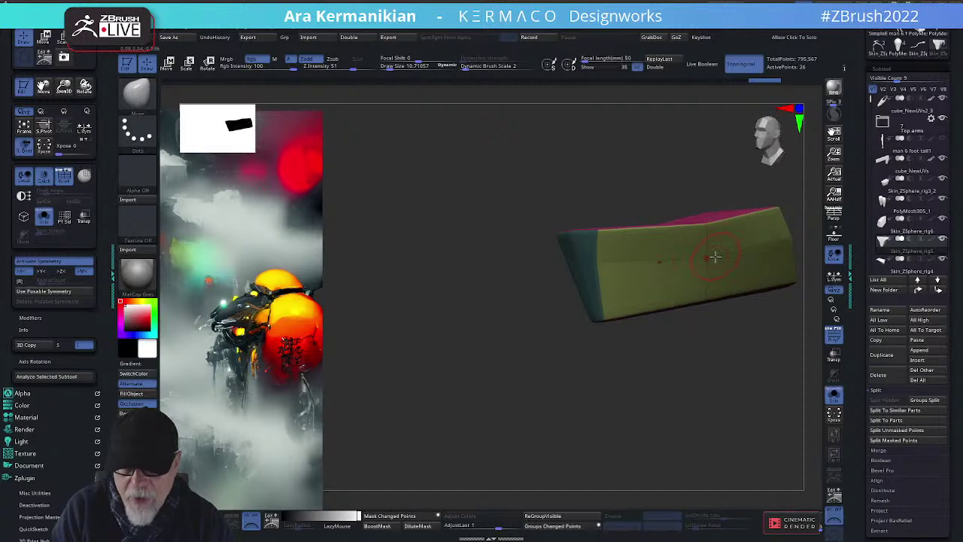
drag(694, 366, 576, 334)
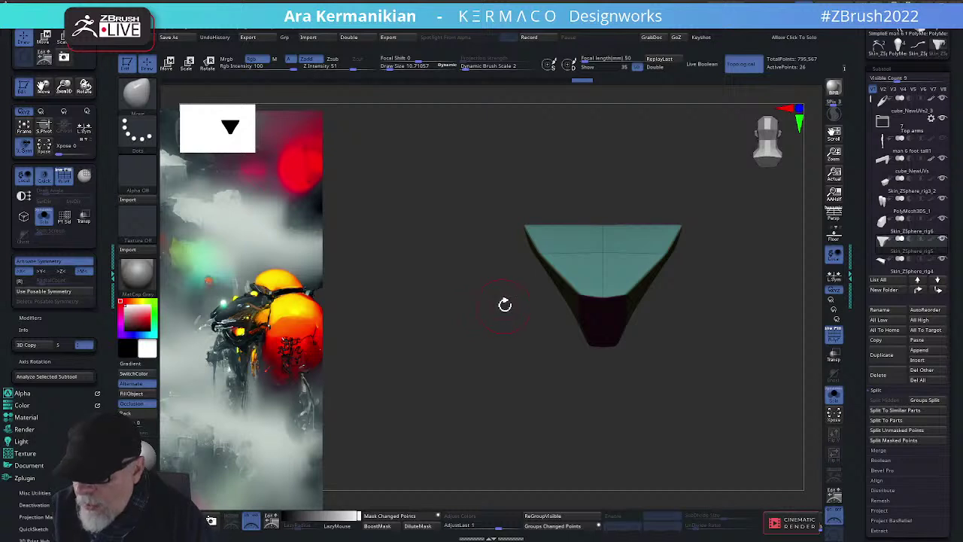
drag(639, 380, 611, 311)
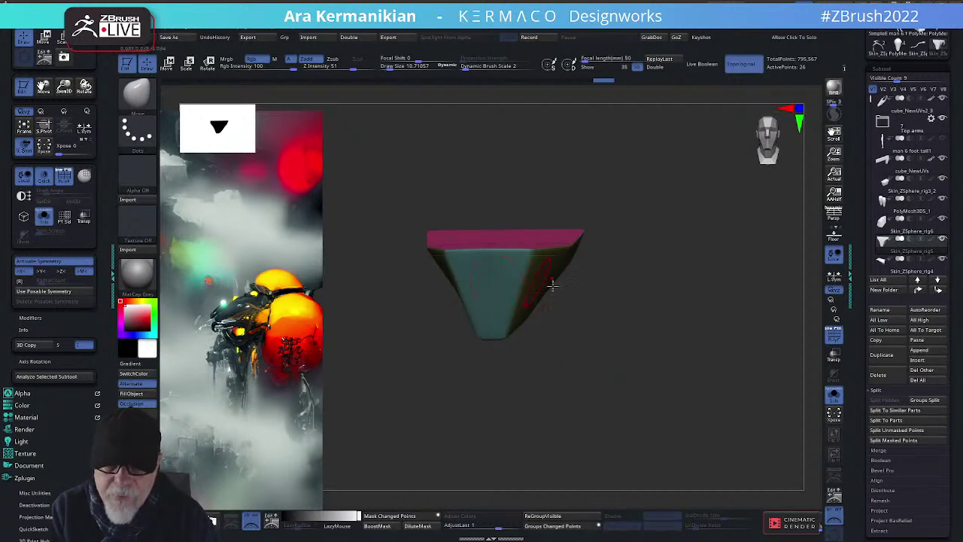
right_drag(549, 279, 484, 286)
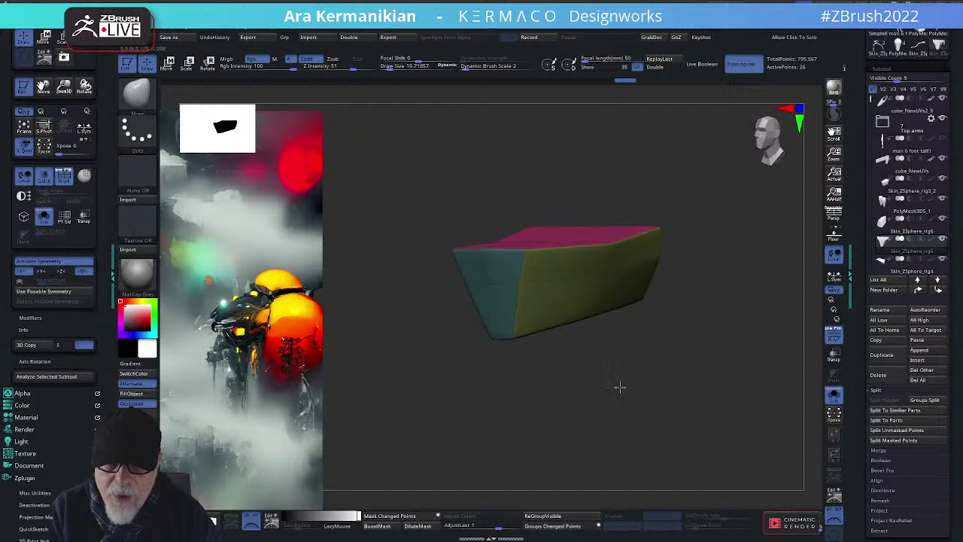
drag(620, 389, 697, 381)
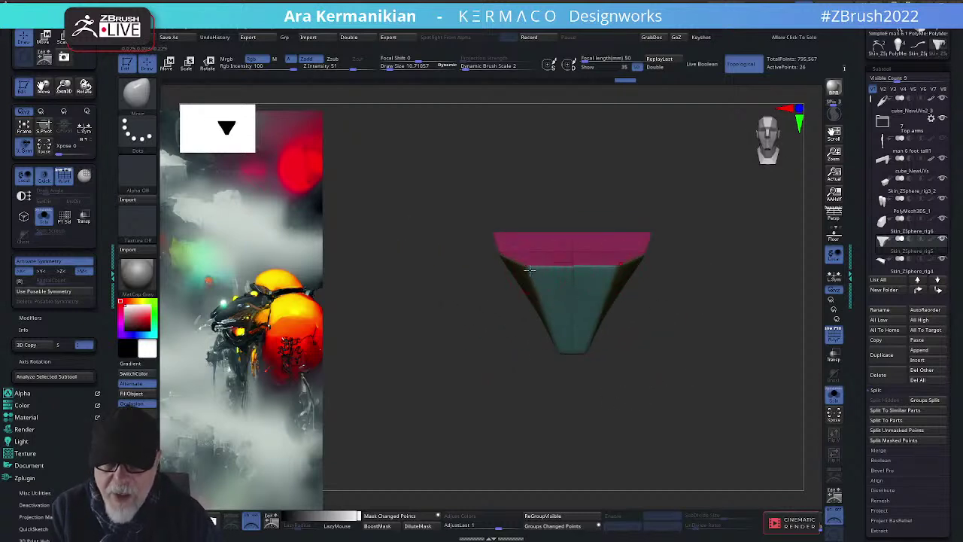
drag(680, 306, 678, 255)
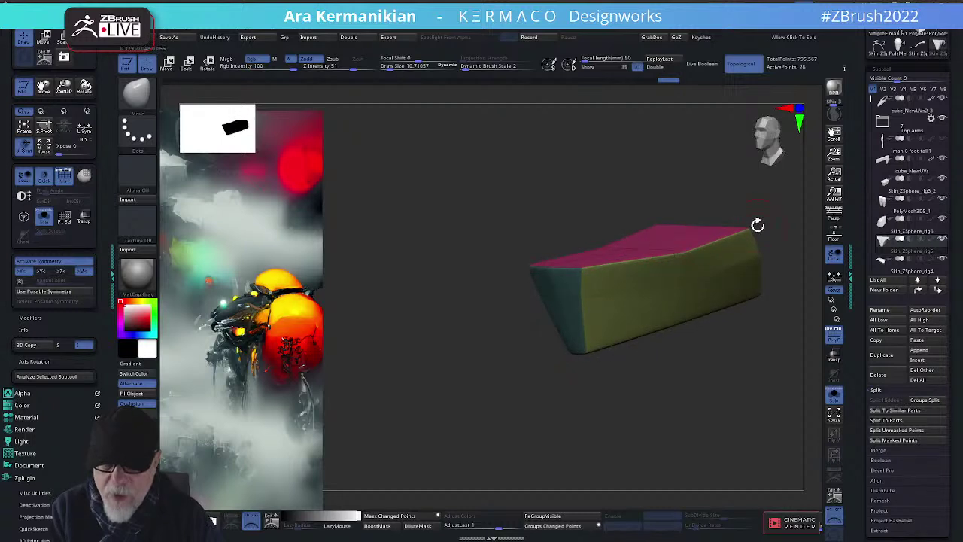
drag(758, 225, 683, 277)
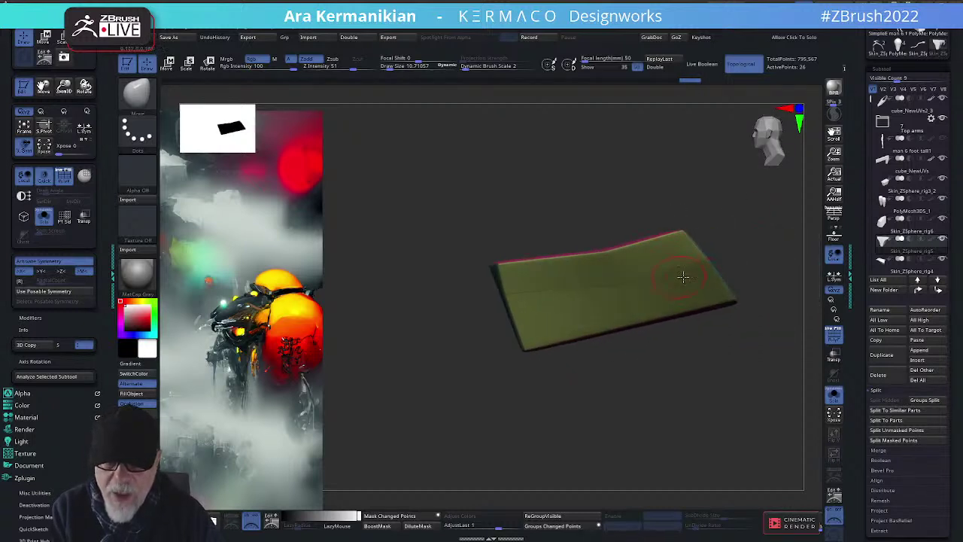
drag(779, 260, 629, 277)
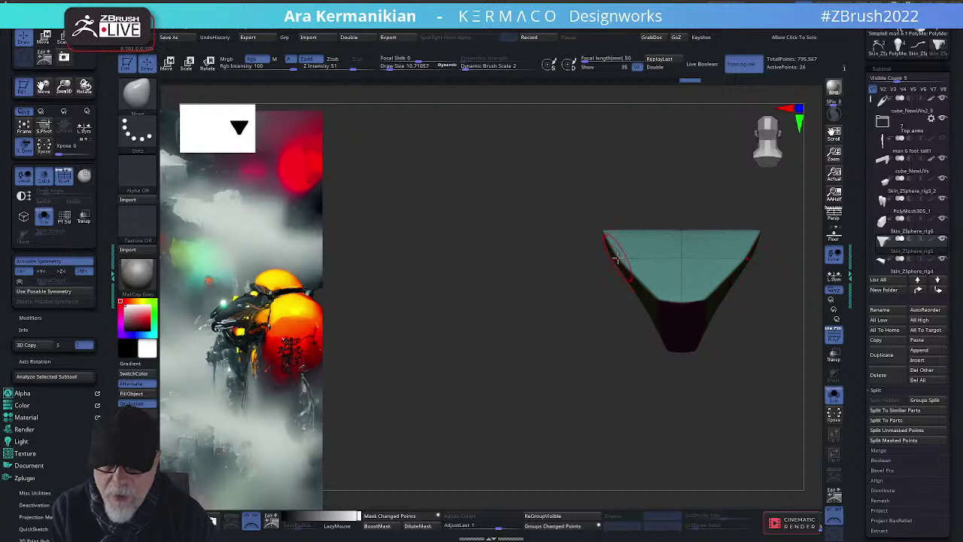
drag(668, 233, 705, 271)
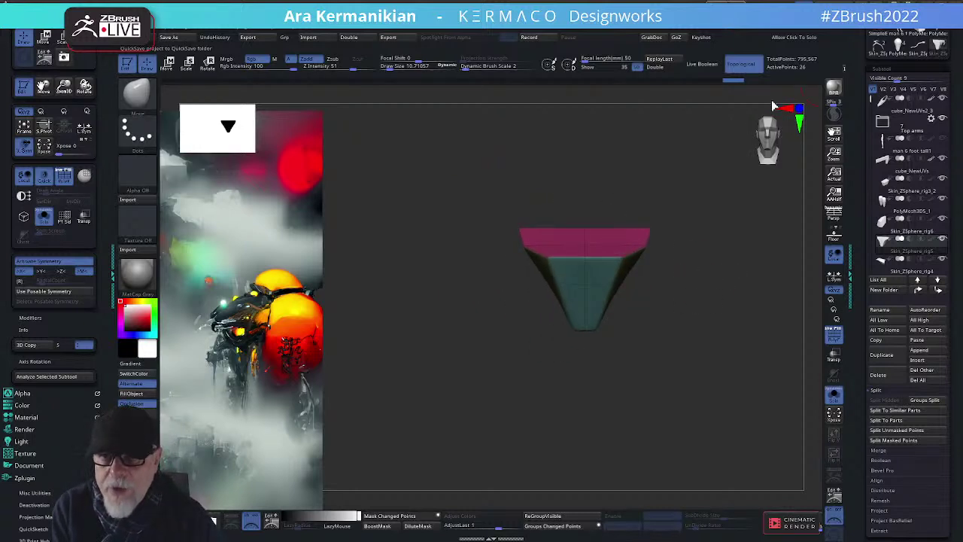
QuickSave the project and leave Solo mode to bring back the whole mech
click(775, 8)
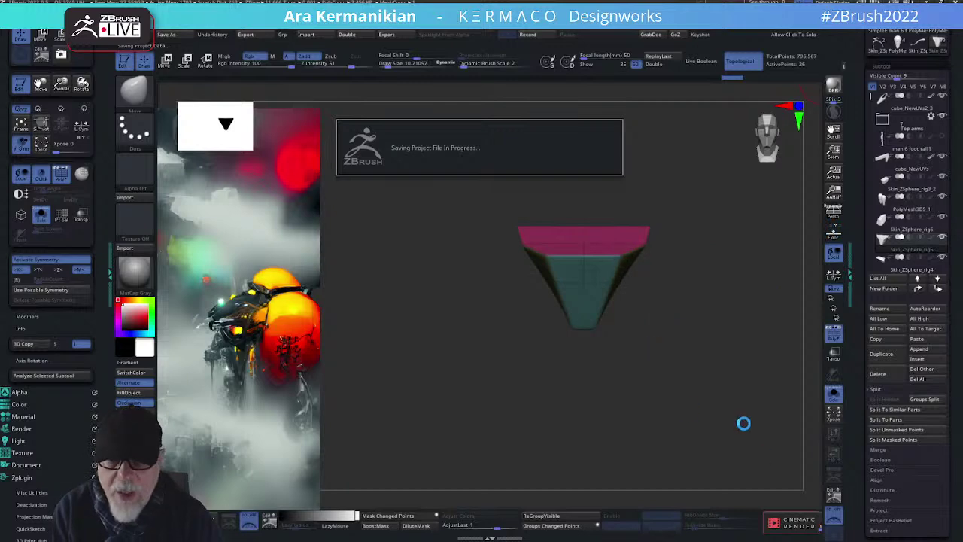
drag(699, 278, 720, 291)
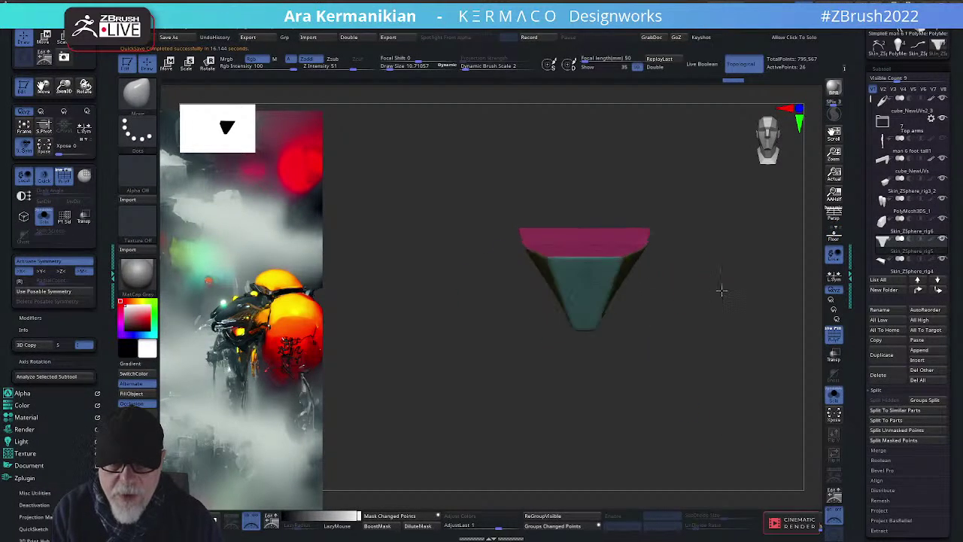
click(832, 397)
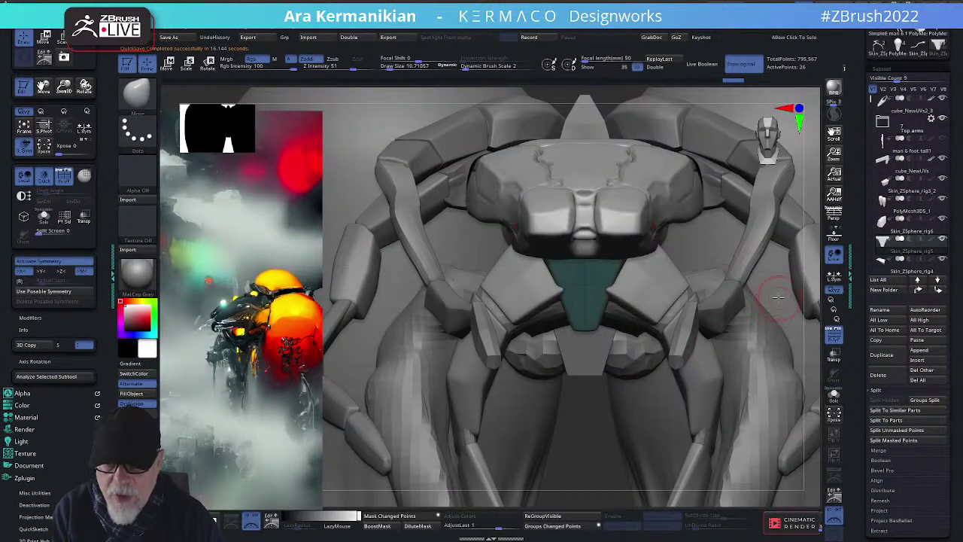
ctrl+right_drag(746, 208, 690, 210)
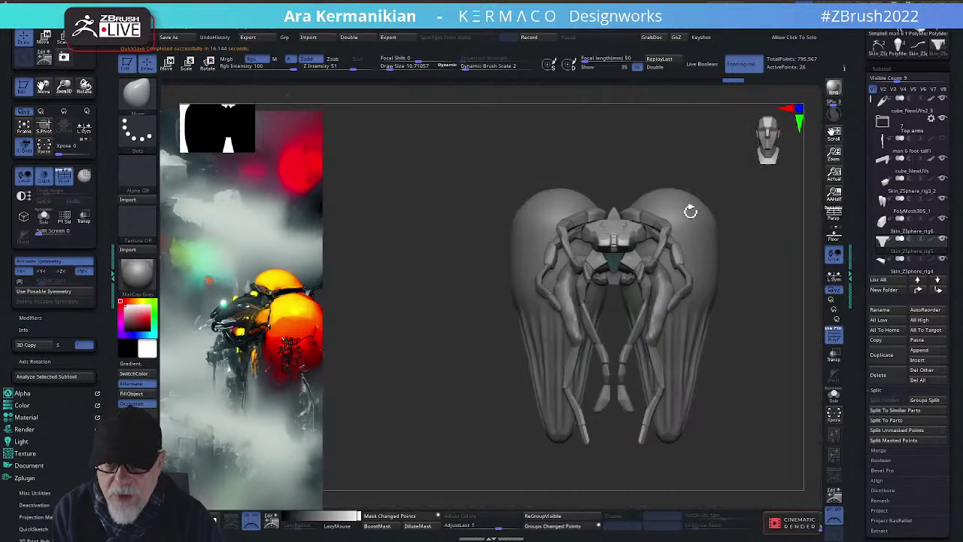
drag(772, 251, 707, 278)
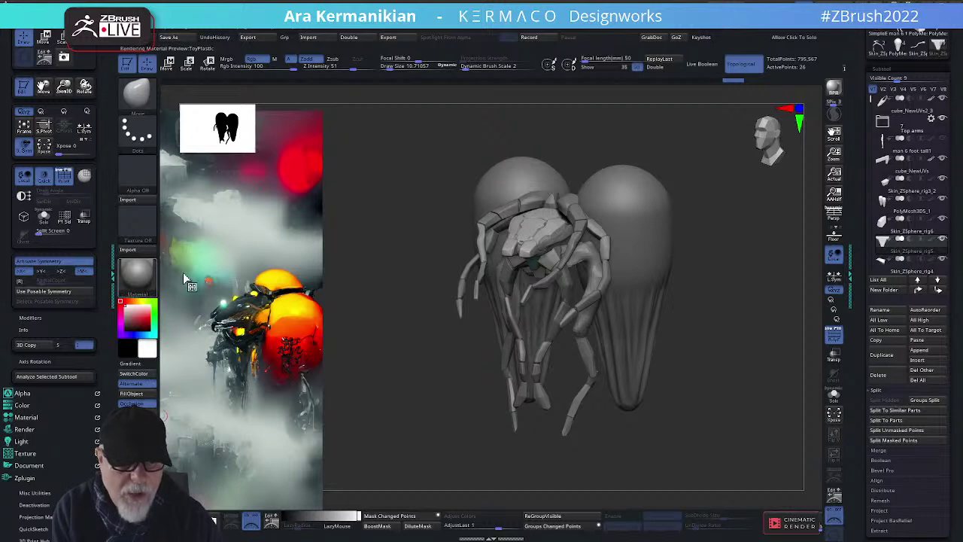
Change the mech's display material to BasicMaterial
click(137, 273)
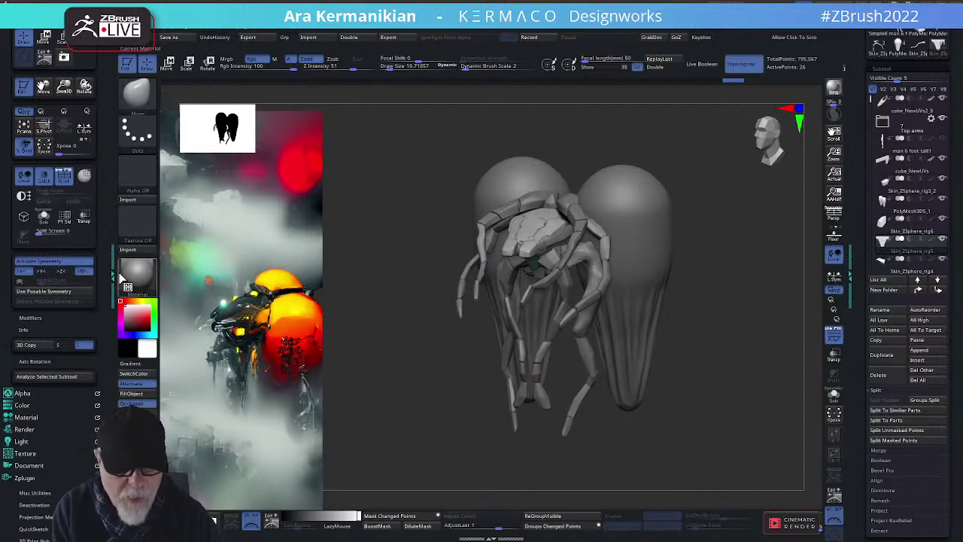
click(137, 275)
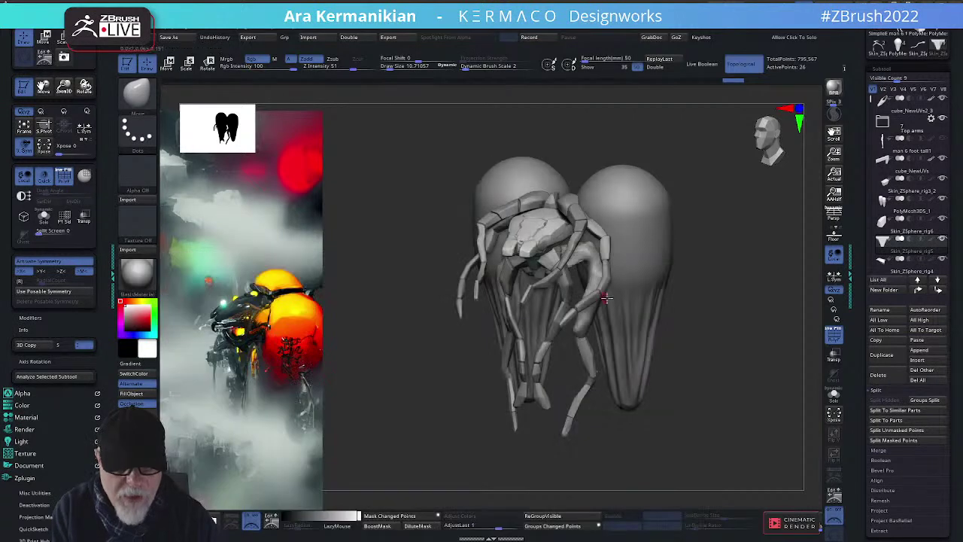
click(235, 437)
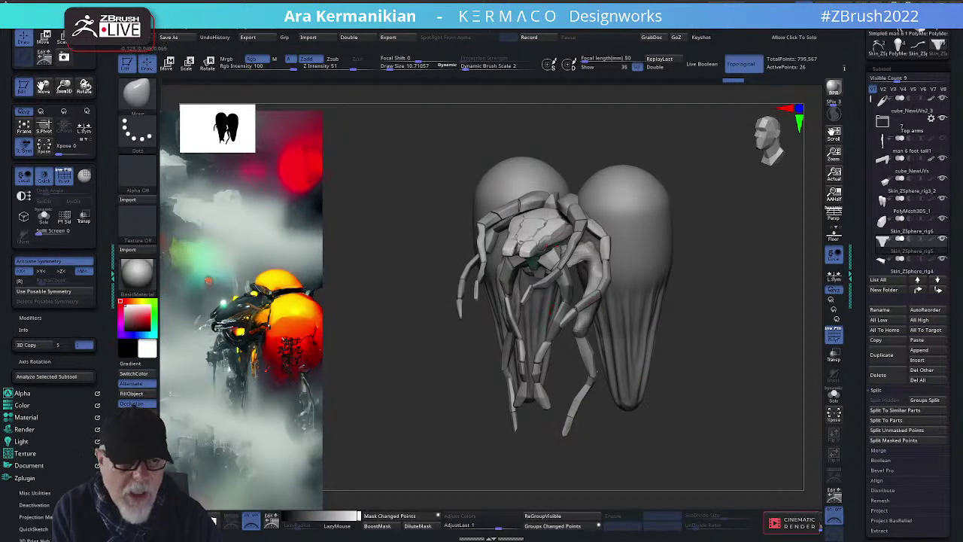
Replace the global diffuse environment map in the light settings with Texture 04
drag(83, 437, 84, 72)
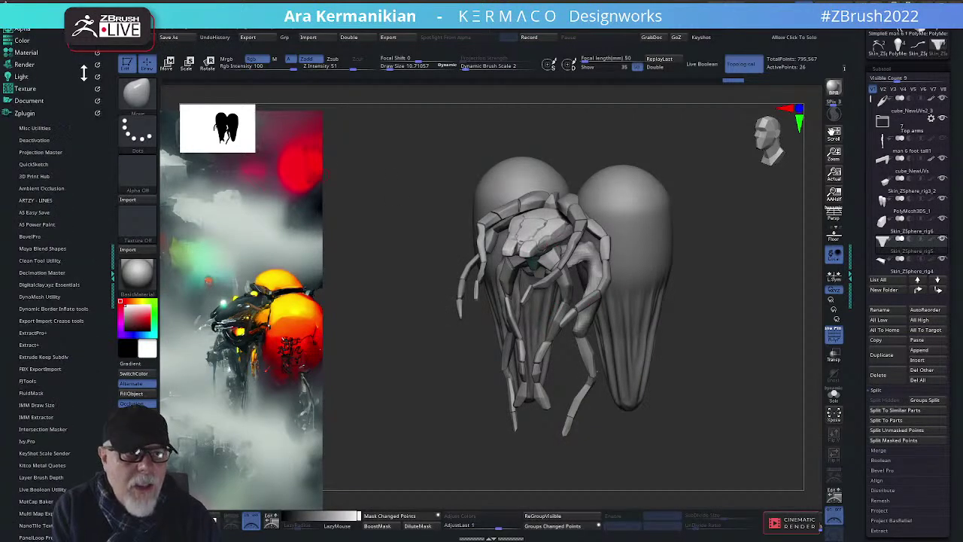
click(23, 76)
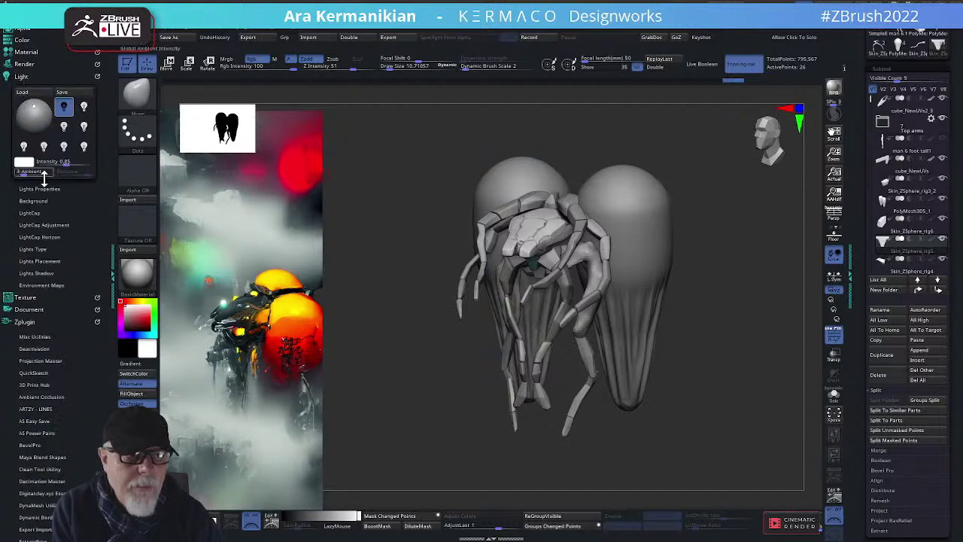
click(16, 323)
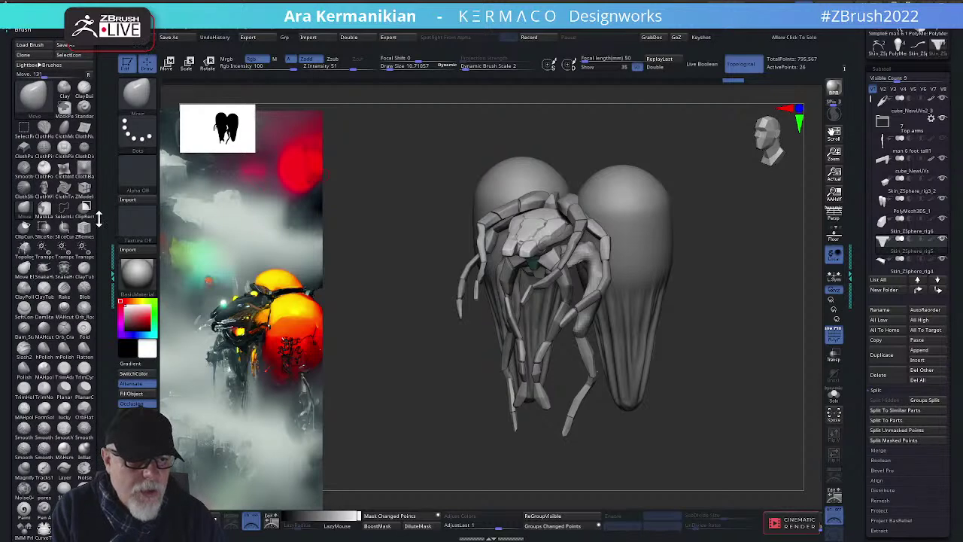
drag(100, 218, 92, 325)
click(26, 334)
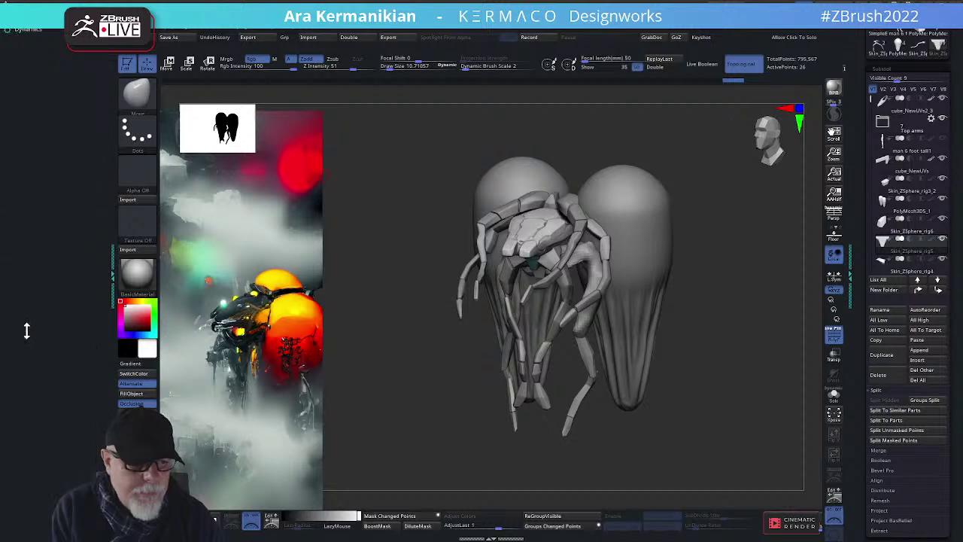
click(41, 285)
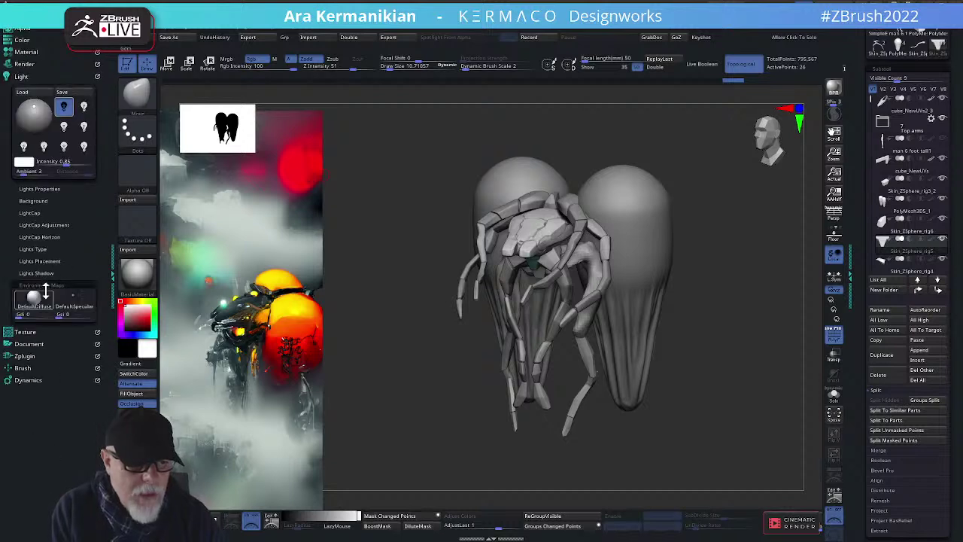
mouse_move(45, 307)
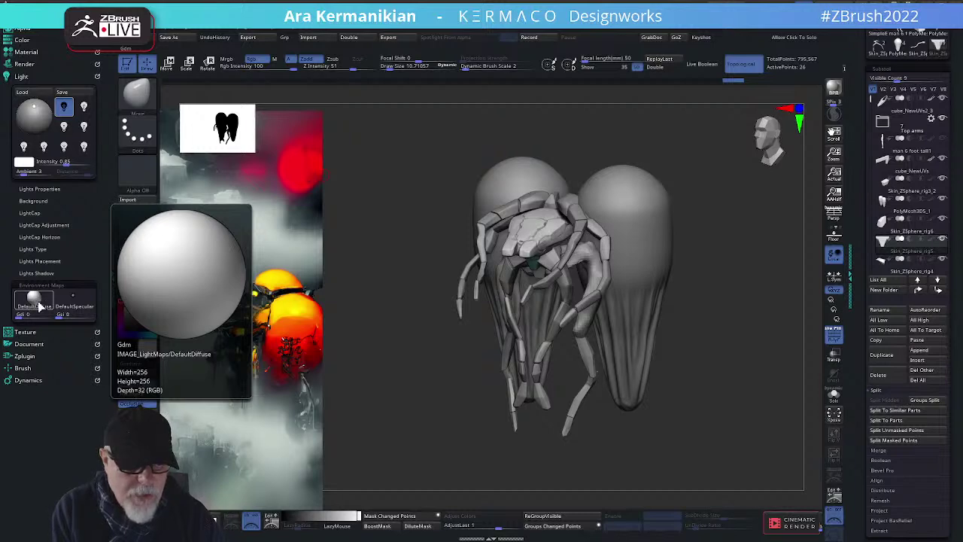
click(39, 305)
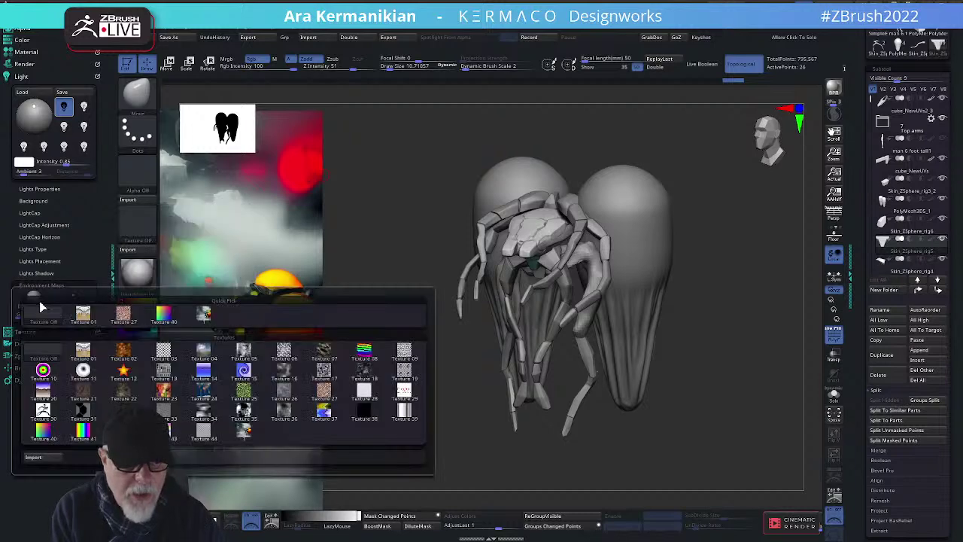
click(205, 354)
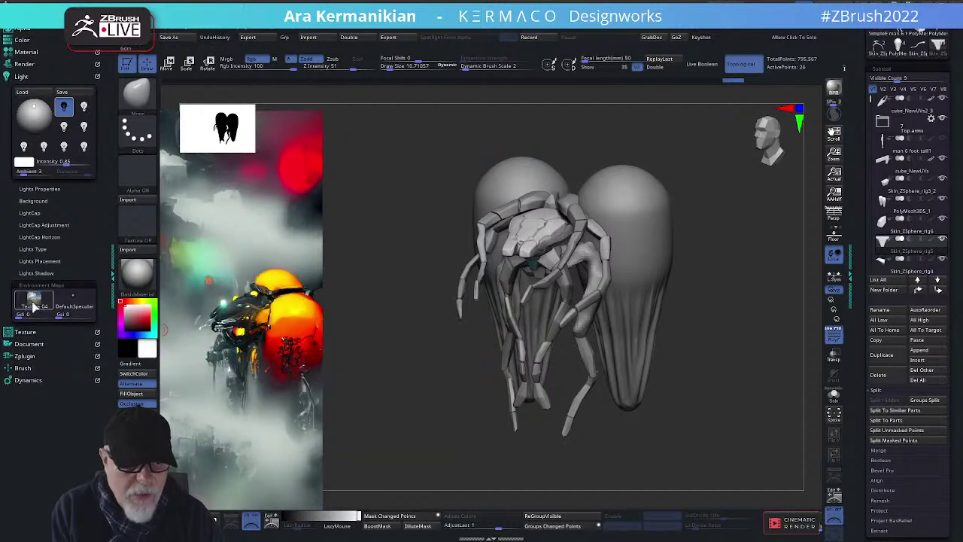
drag(355, 279, 380, 278)
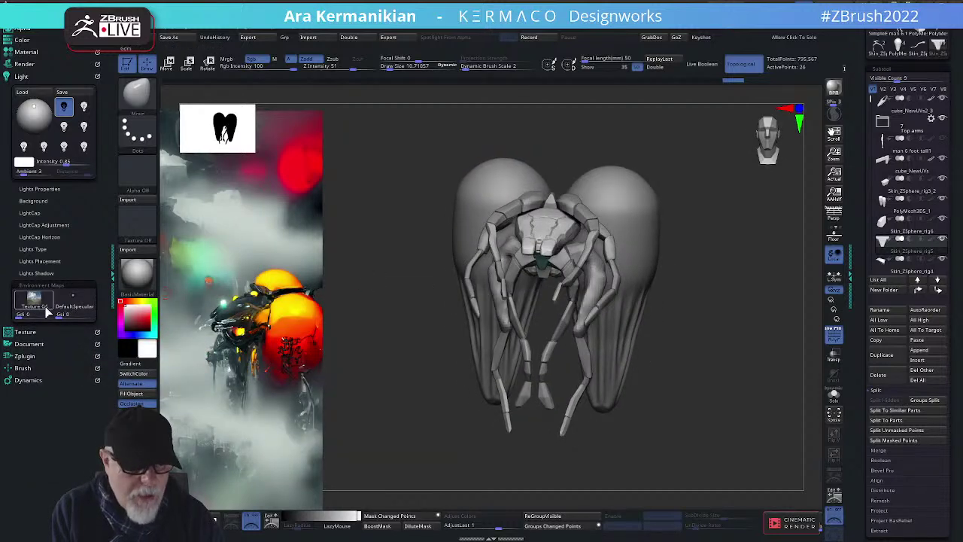
Check the global specular environment map and open the LightCap settings
mouse_move(78, 301)
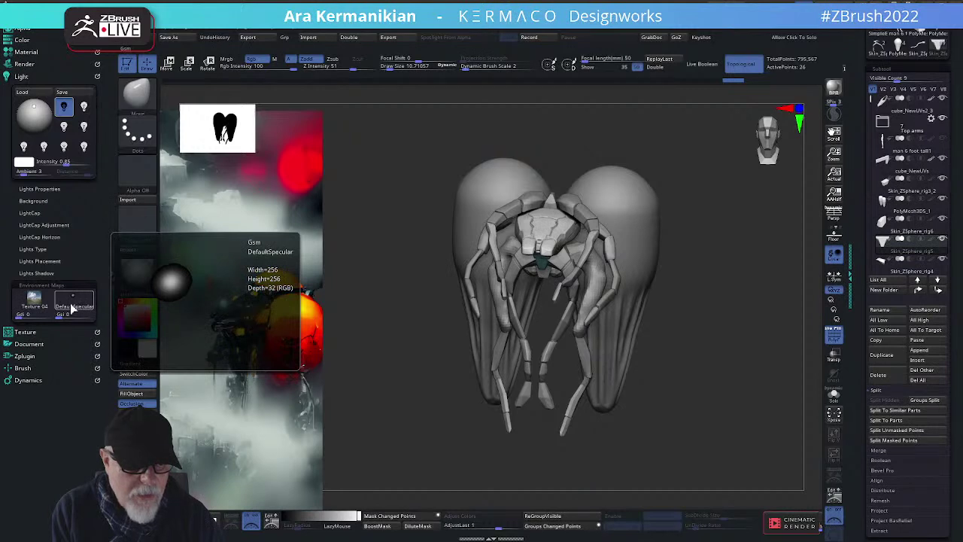
click(29, 213)
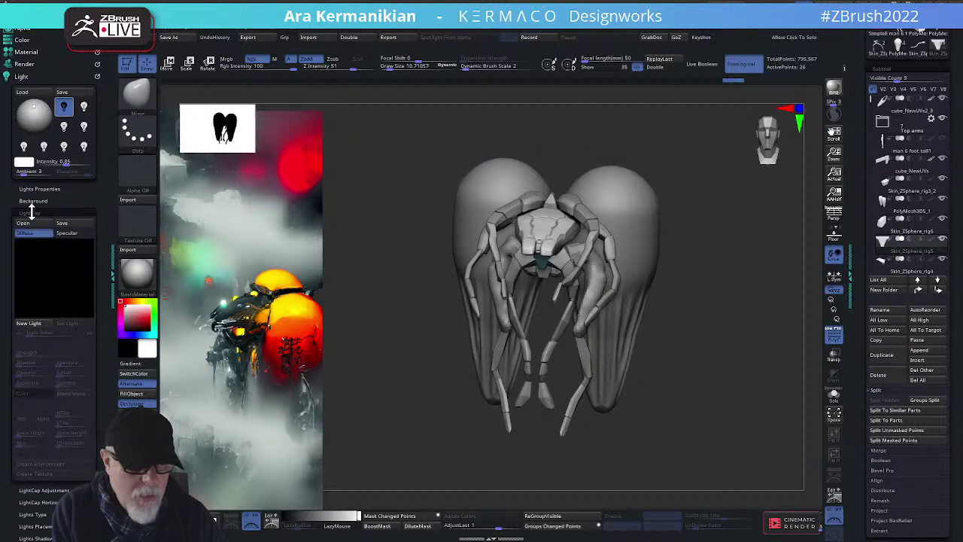